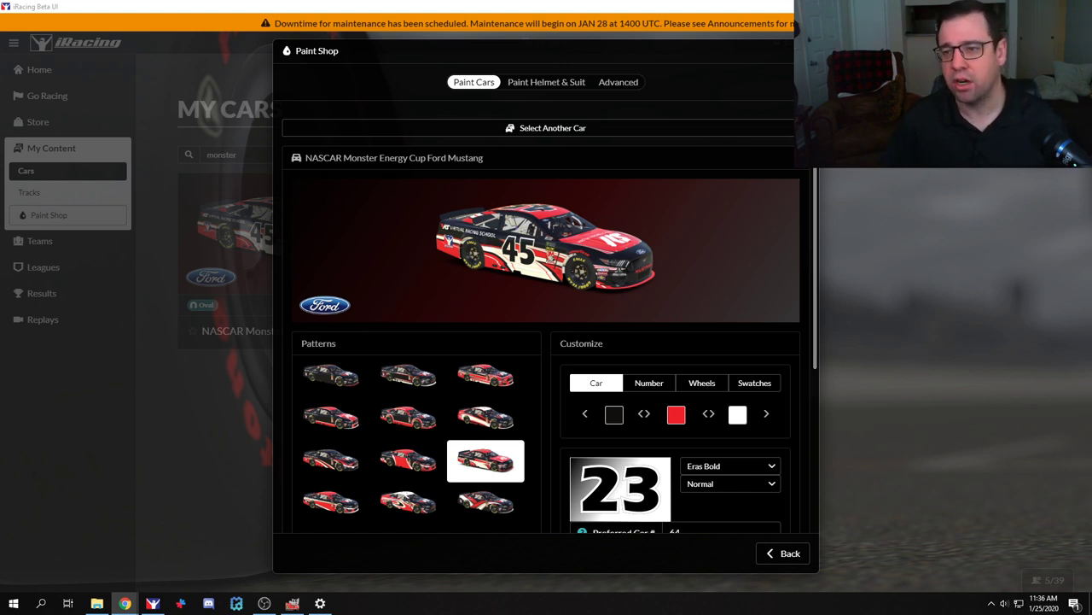
Step: Switch from iRacing to the Hamilton Watch window in Google Chrome
{"action": "key", "text": "alt+Tab"}
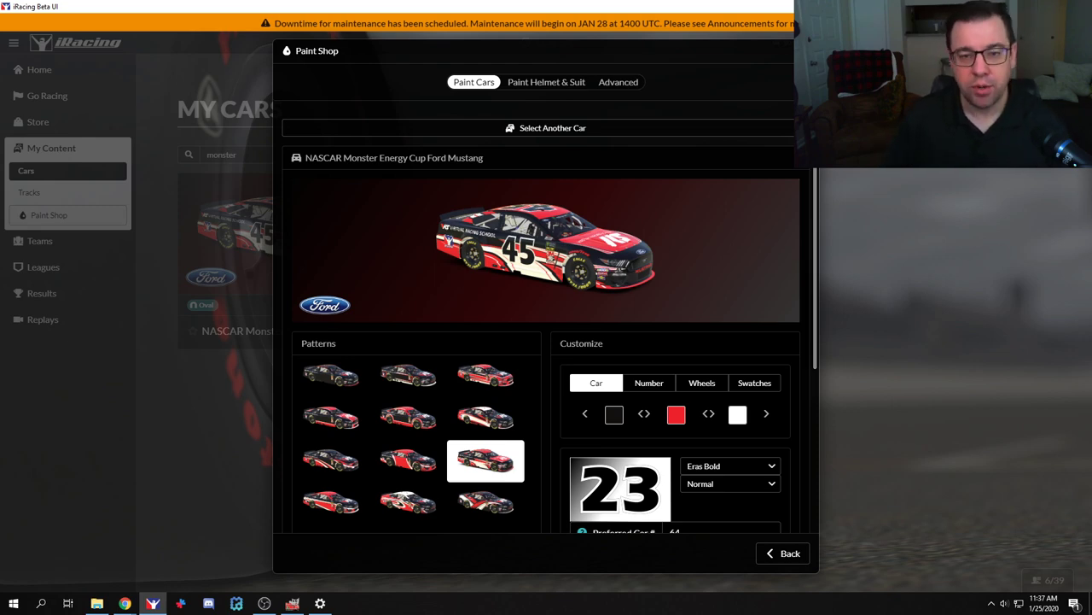
{"action": "left_click", "coordinate": [151, 602]}
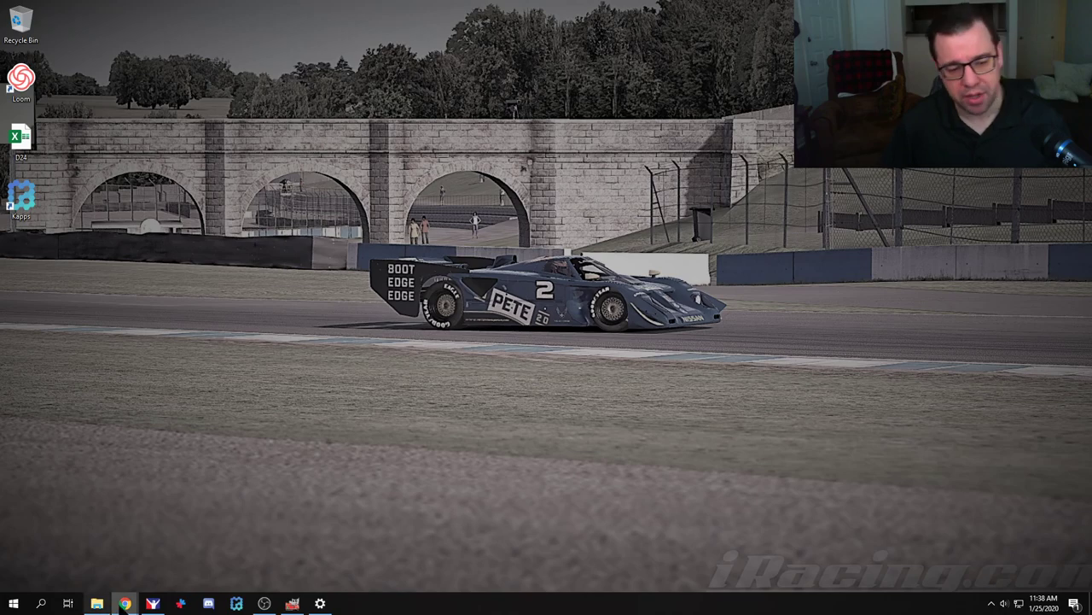
{"action": "mouse_move", "coordinate": [128, 604]}
{"action": "left_click", "coordinate": [186, 560]}
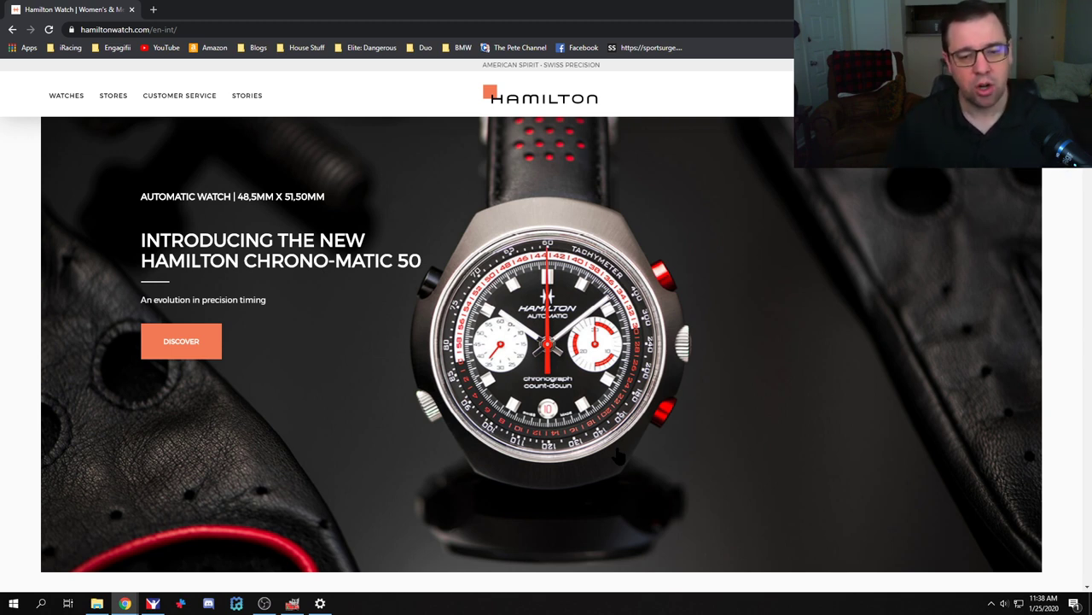
Step: Browse the Hamilton homepage and search for 'khaki pilot day date'
{"action": "scroll", "coordinate": [696, 384], "scroll_direction": "down", "scroll_amount": 5}
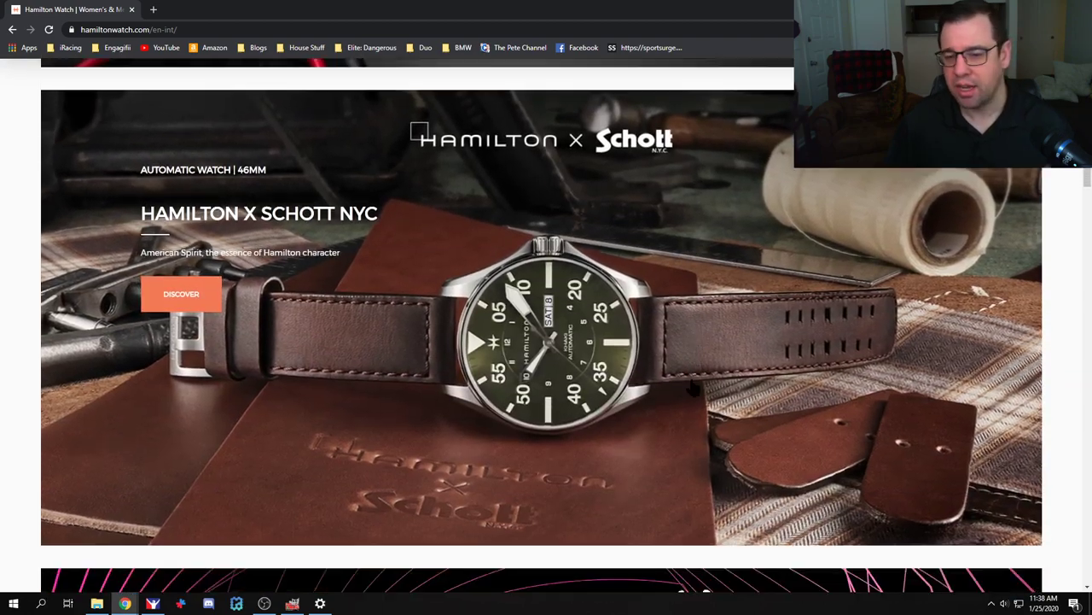
{"action": "scroll", "coordinate": [692, 389], "scroll_direction": "down", "scroll_amount": 8}
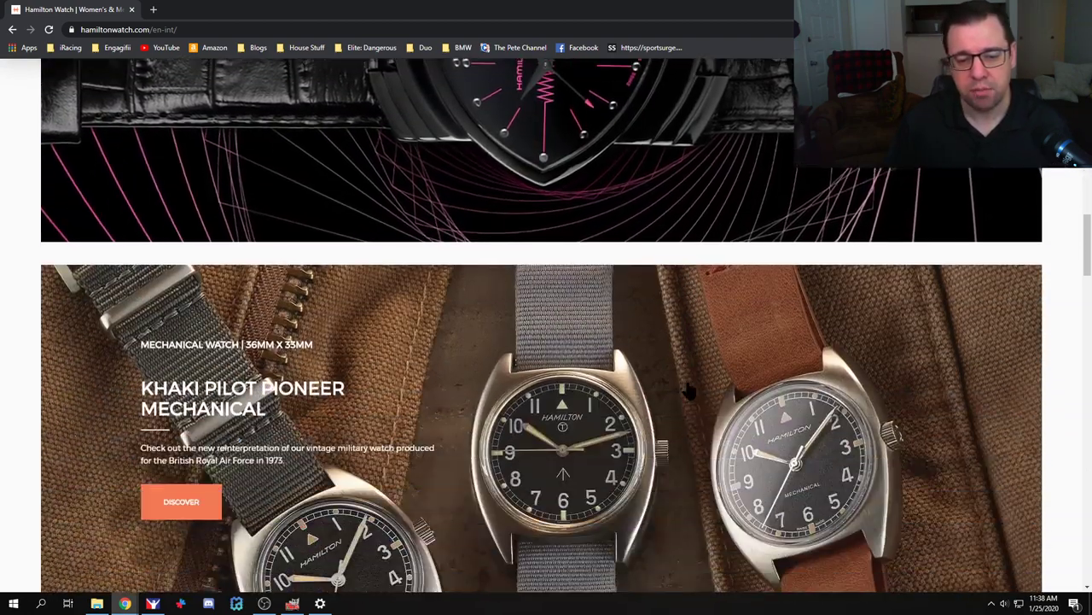
{"action": "scroll", "coordinate": [690, 390], "scroll_direction": "down", "scroll_amount": 4}
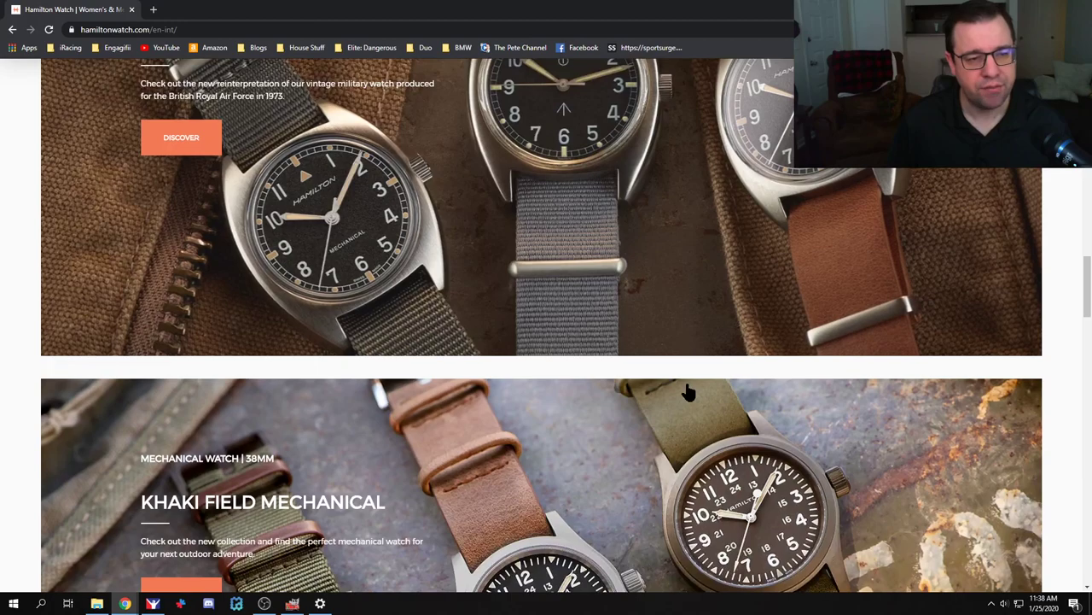
{"action": "scroll", "coordinate": [481, 324], "scroll_direction": "down", "scroll_amount": 3}
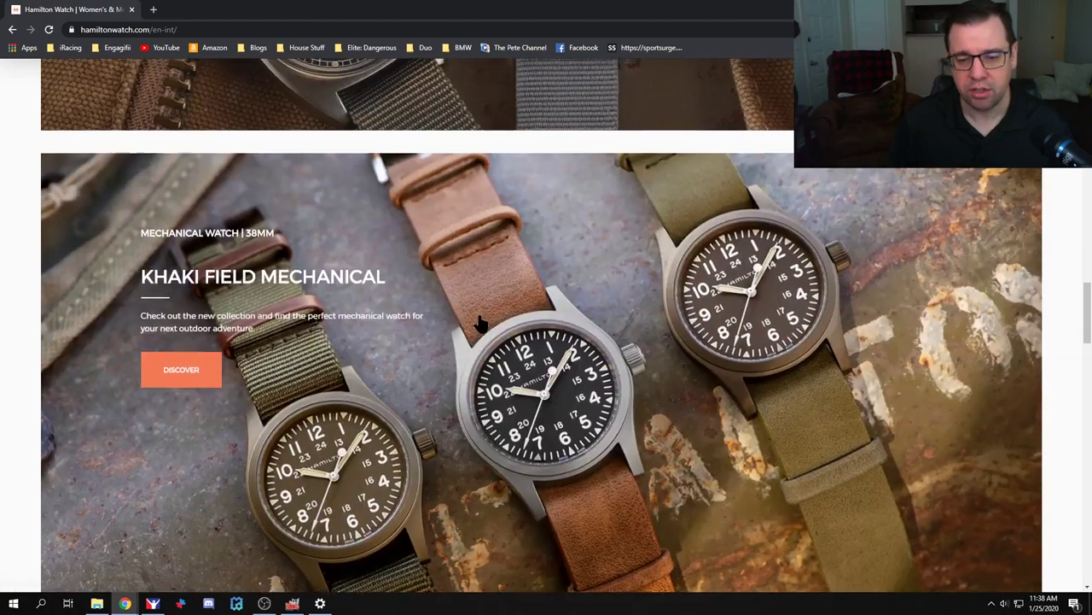
{"action": "scroll", "coordinate": [481, 324], "scroll_direction": "down", "scroll_amount": 7}
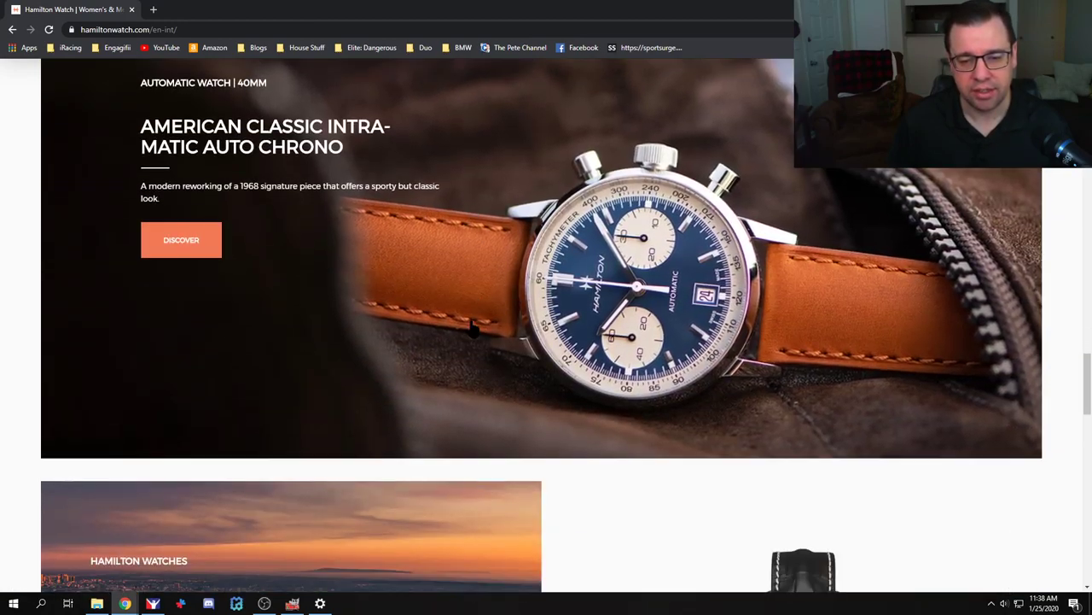
{"action": "scroll", "coordinate": [474, 329], "scroll_direction": "down", "scroll_amount": 2}
{"action": "scroll", "coordinate": [470, 326], "scroll_direction": "up", "scroll_amount": 8}
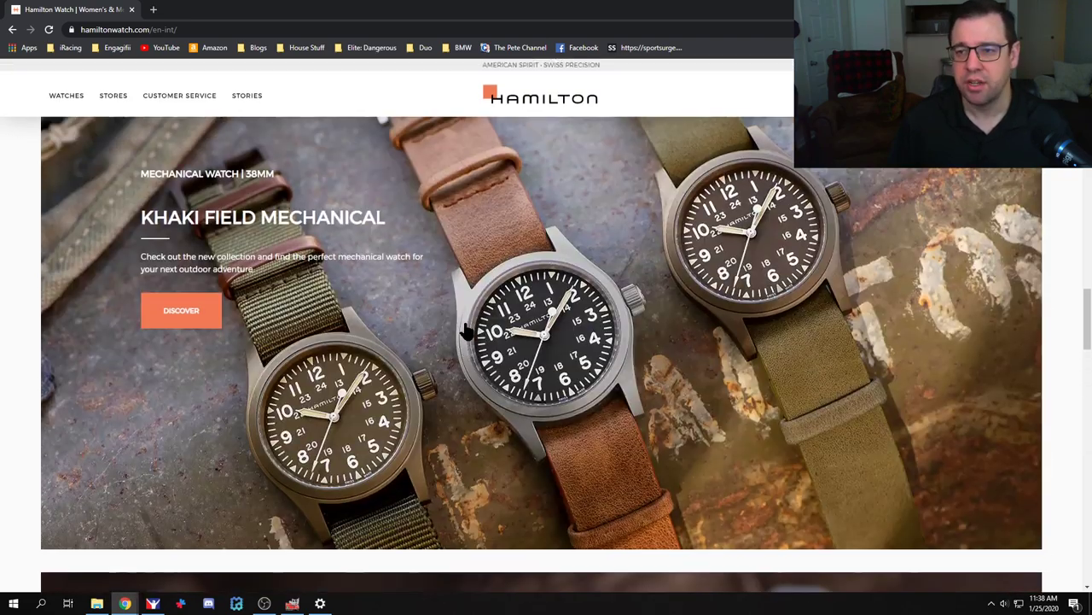
{"action": "scroll", "coordinate": [466, 332], "scroll_direction": "up", "scroll_amount": 5}
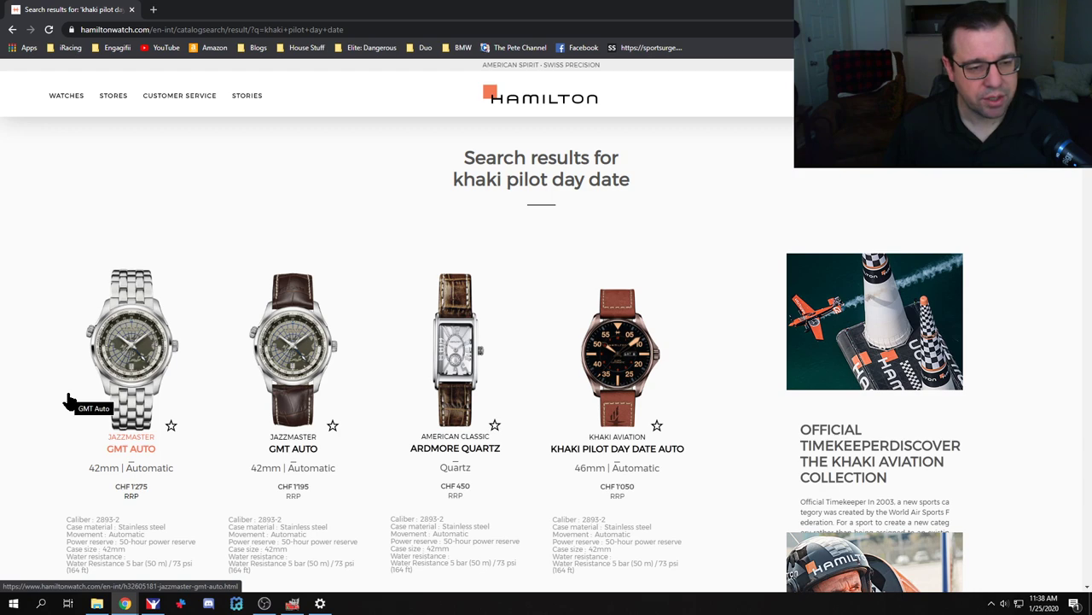
Step: Open the Khaki Aviation Day Date Auto product page from the Watches menu
{"action": "left_click", "coordinate": [75, 104]}
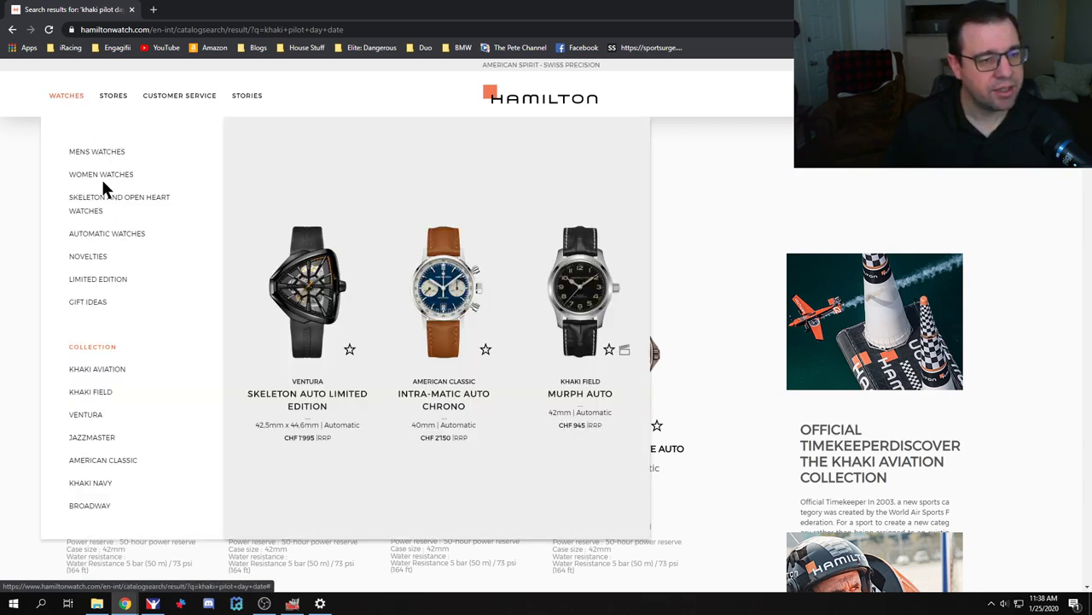
{"action": "mouse_move", "coordinate": [106, 379]}
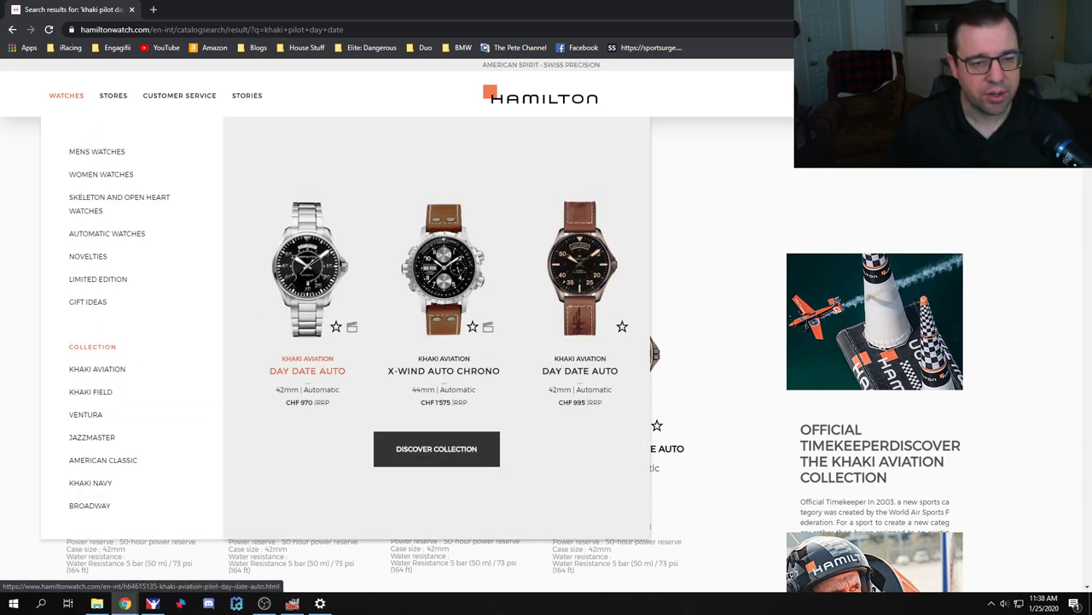
{"action": "left_click", "coordinate": [306, 283]}
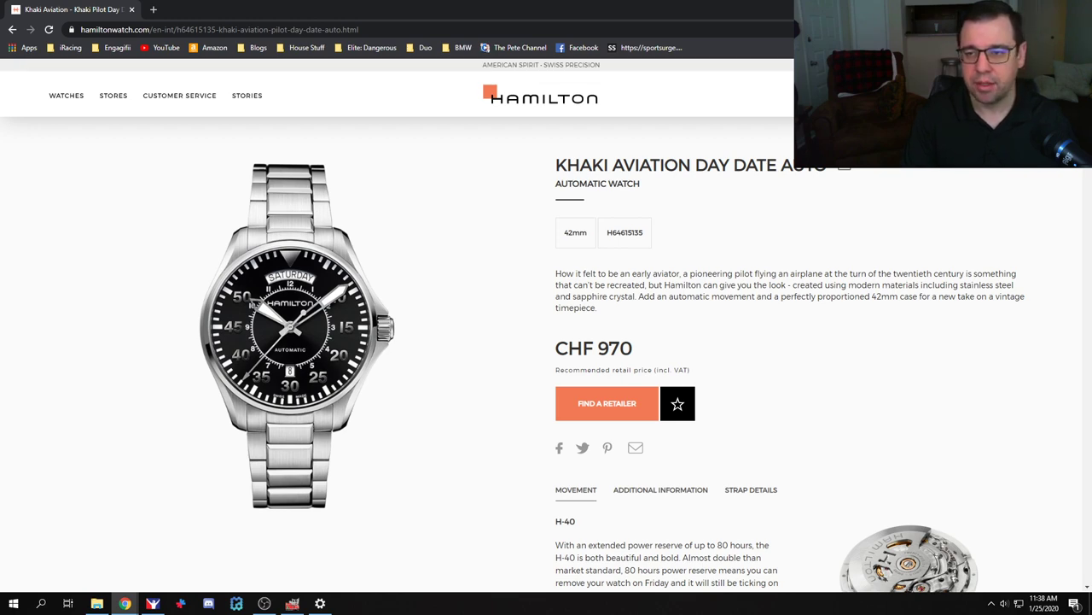
Step: Compare it with the blue Pan Europ Day Date Auto, then return to Khaki Aviation
{"action": "key", "text": "alt+Left"}
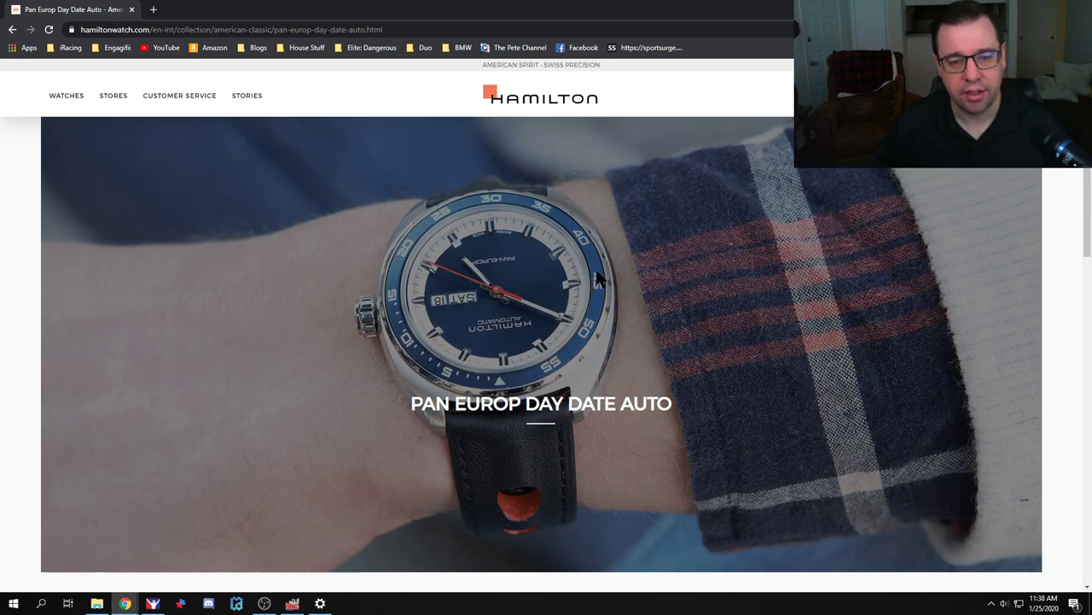
{"action": "scroll", "coordinate": [585, 281], "scroll_direction": "down", "scroll_amount": 7}
{"action": "left_click", "coordinate": [357, 270]}
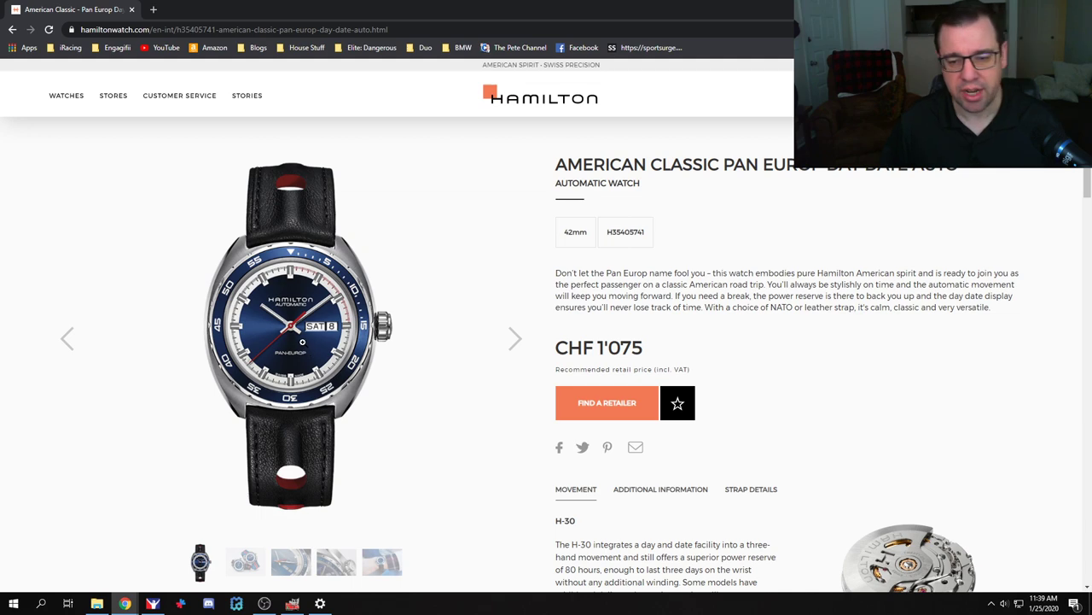
{"action": "scroll", "coordinate": [302, 341], "scroll_direction": "down", "scroll_amount": 3}
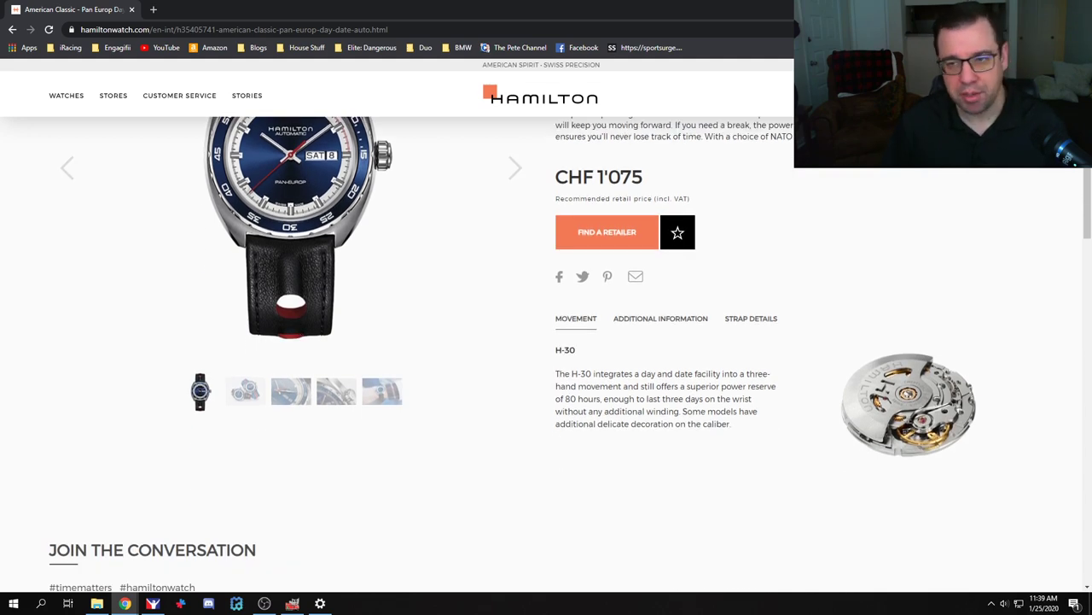
{"action": "scroll", "coordinate": [691, 203], "scroll_direction": "up", "scroll_amount": 3}
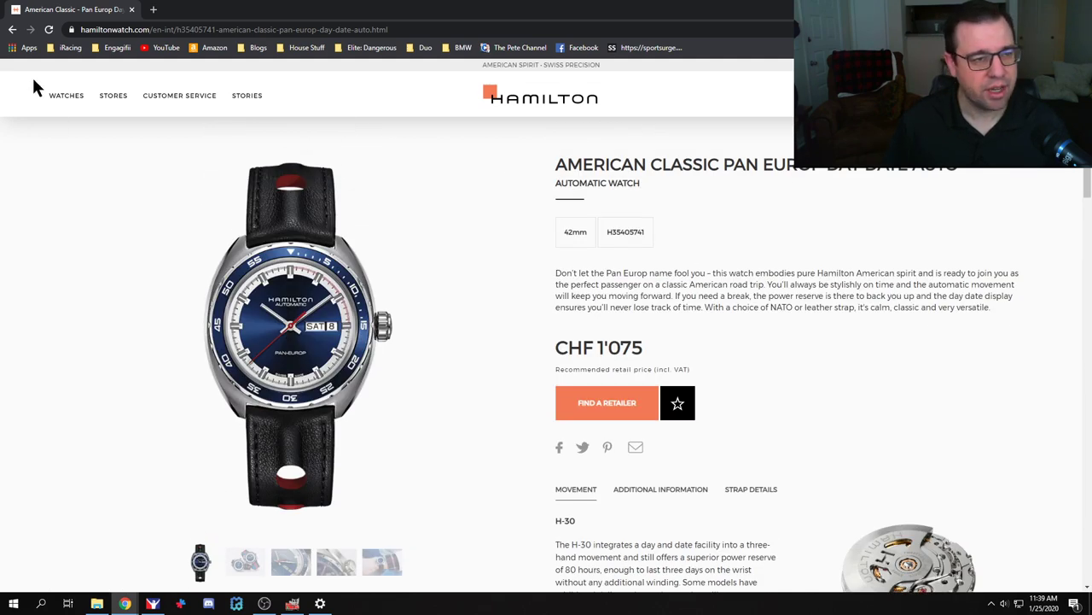
{"action": "left_click", "coordinate": [13, 30]}
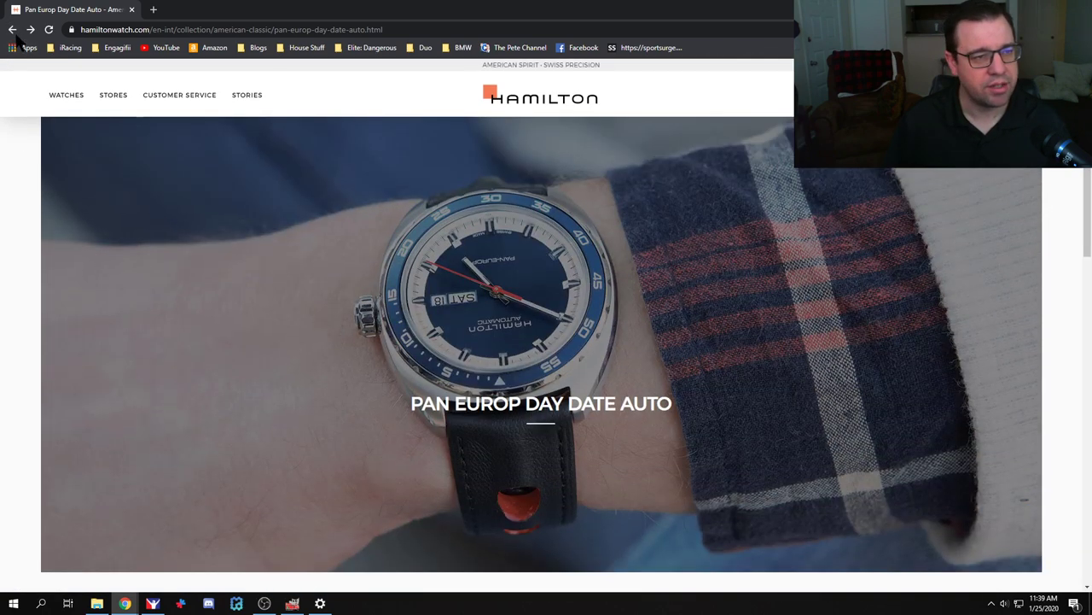
{"action": "left_click", "coordinate": [13, 30]}
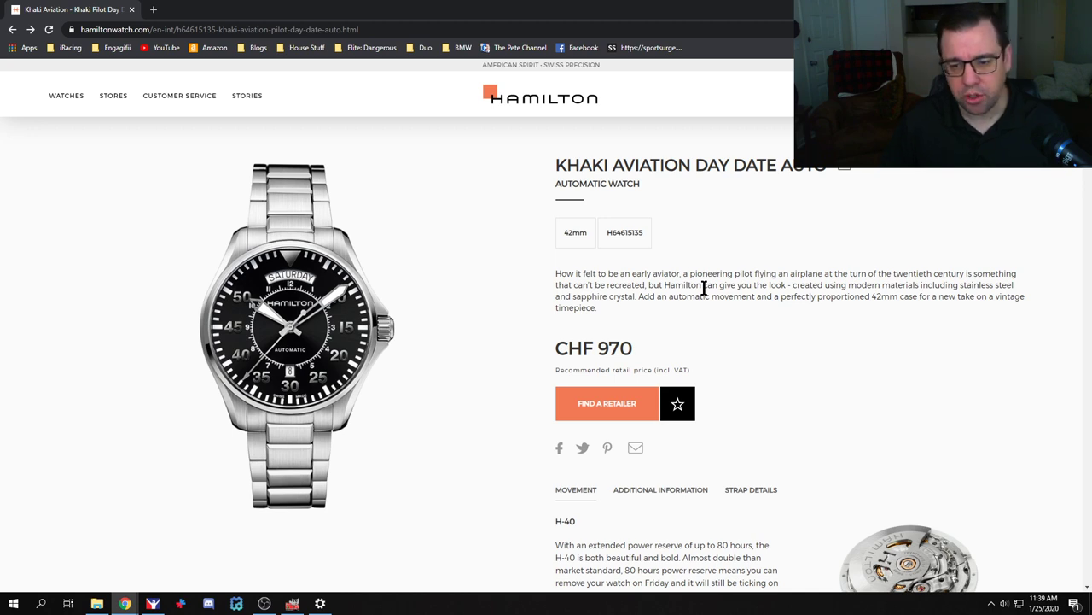
Step: Inspect the orange Find a Retailer button's computed styles in the developer tools
{"action": "right_click", "coordinate": [641, 417]}
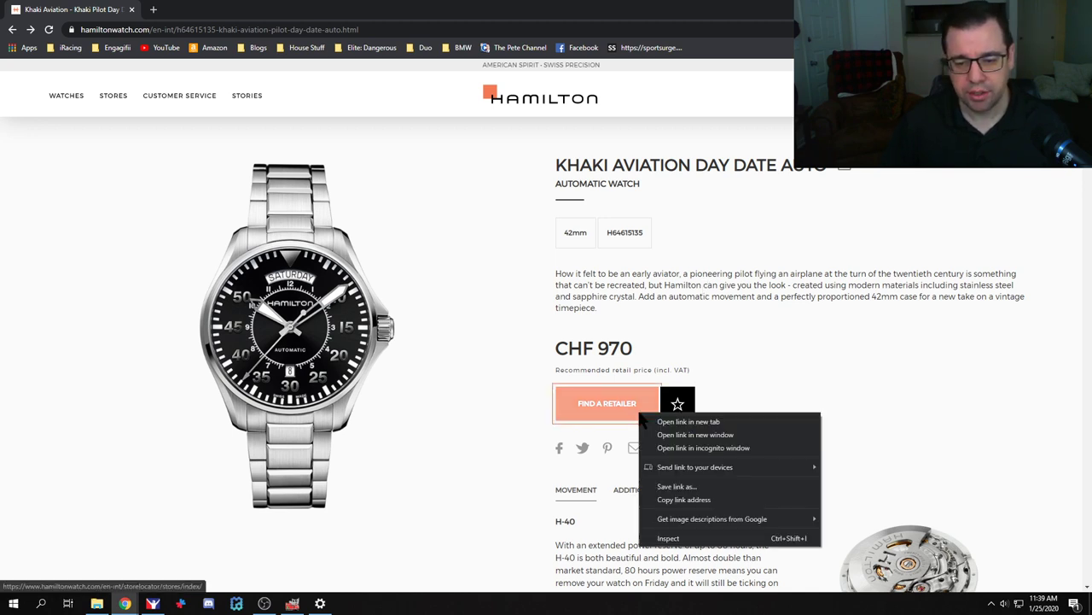
{"action": "left_click", "coordinate": [706, 540]}
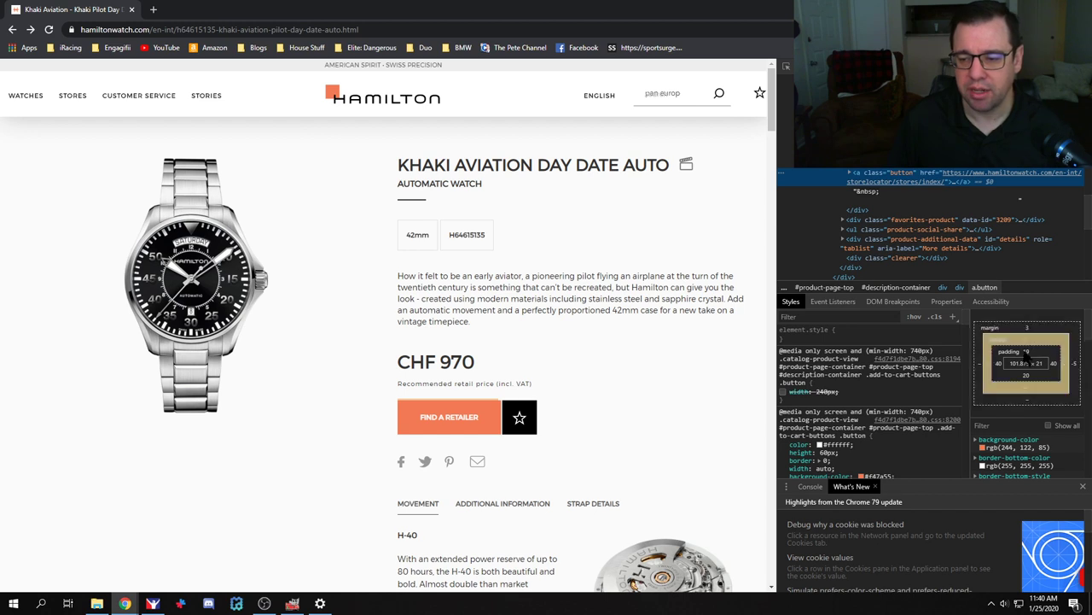
{"action": "scroll", "coordinate": [1005, 460], "scroll_direction": "down", "scroll_amount": 1}
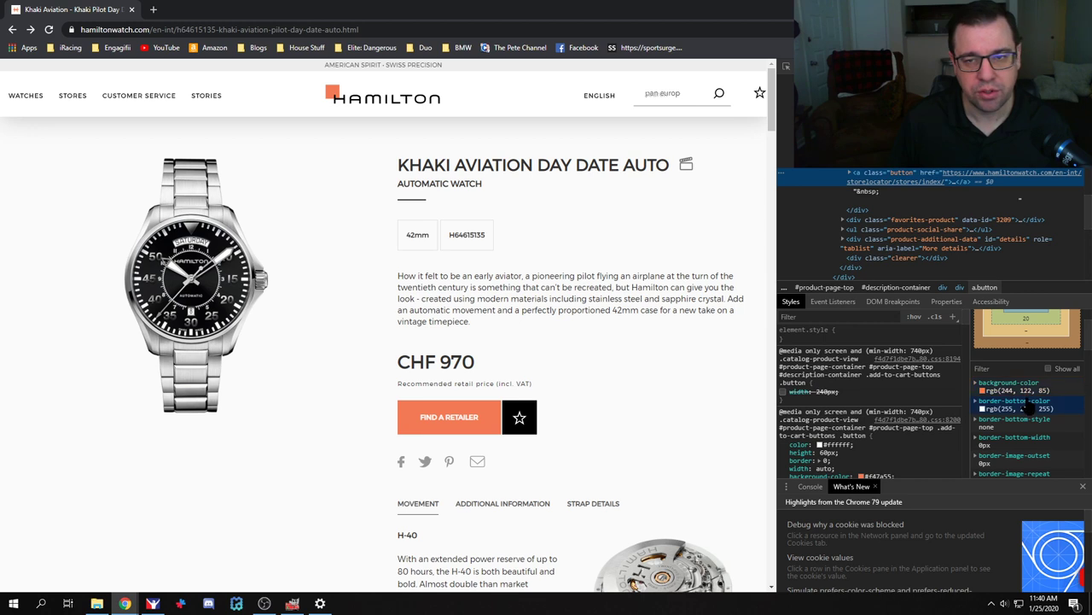
Step: Inspect the header message strip's text colour styles
{"action": "right_click", "coordinate": [524, 72]}
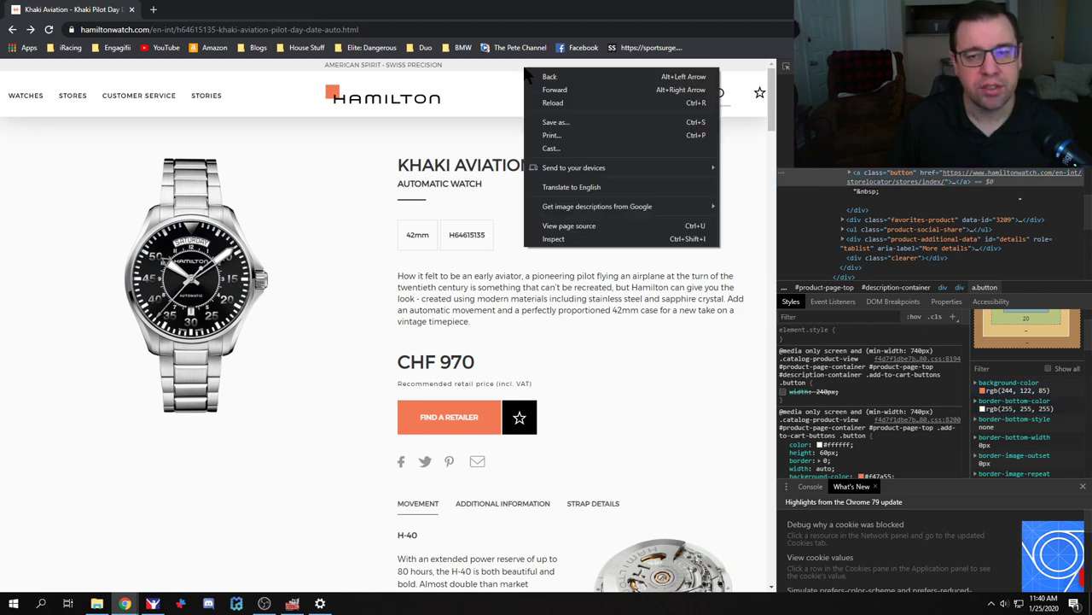
{"action": "left_click", "coordinate": [573, 243]}
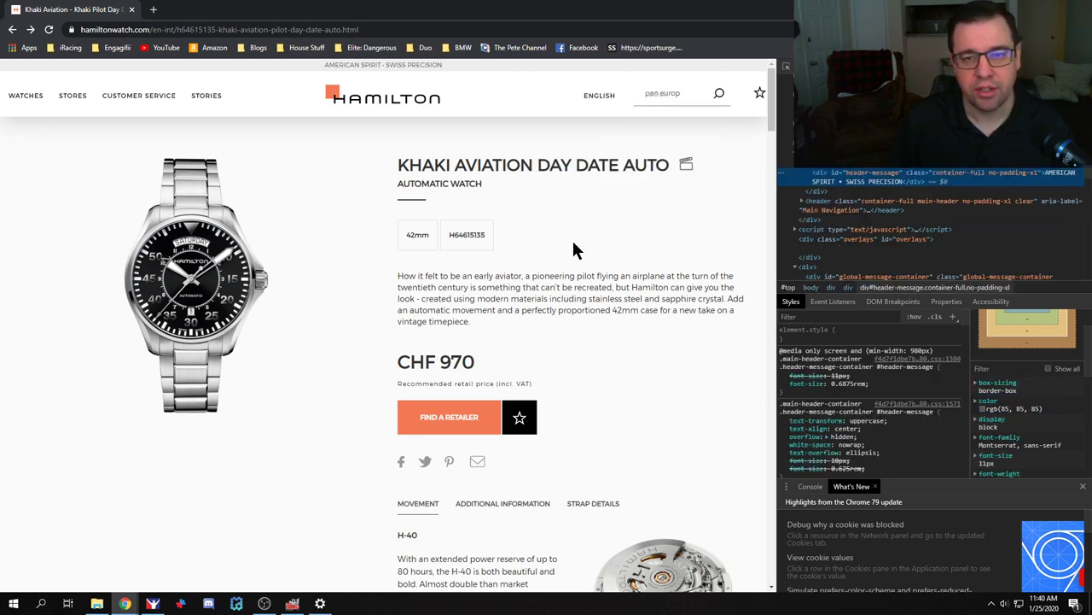
{"action": "scroll", "coordinate": [1035, 331], "scroll_direction": "up", "scroll_amount": 1}
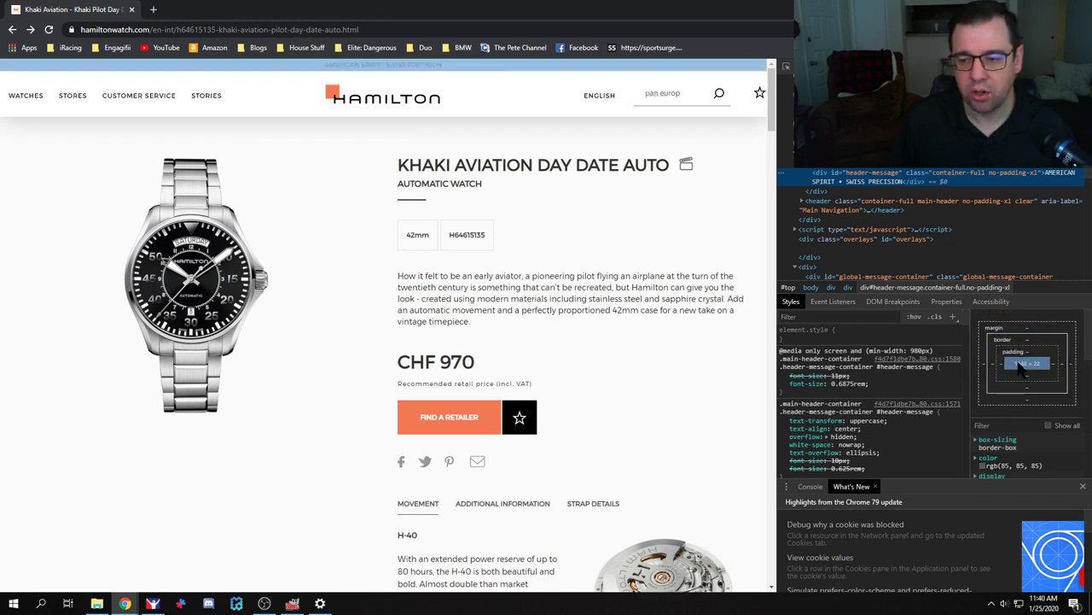
{"action": "scroll", "coordinate": [1024, 369], "scroll_direction": "down", "scroll_amount": 3}
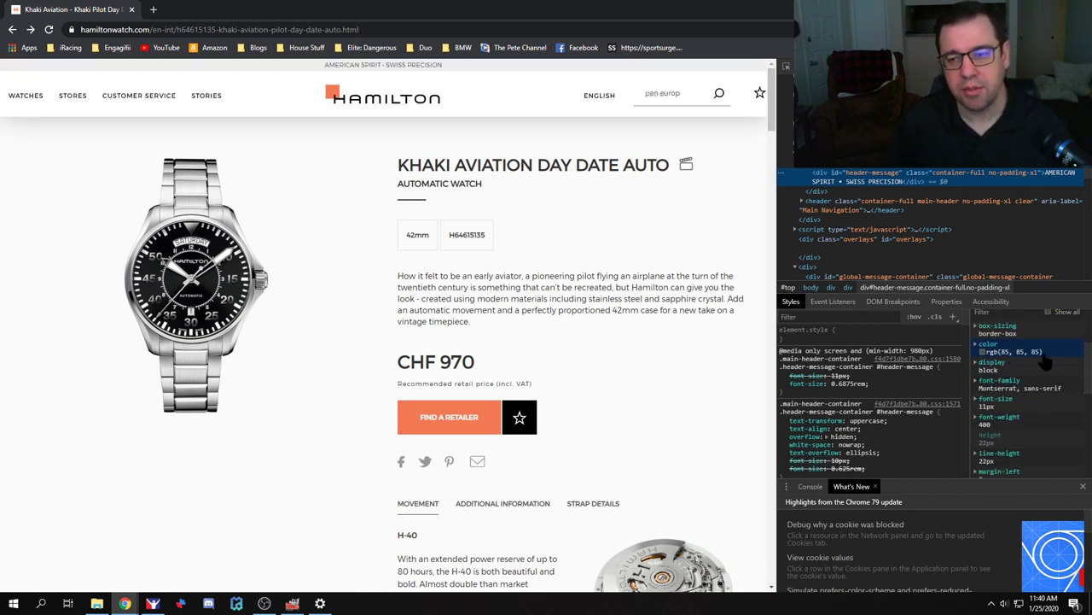
{"action": "left_click", "coordinate": [292, 603]}
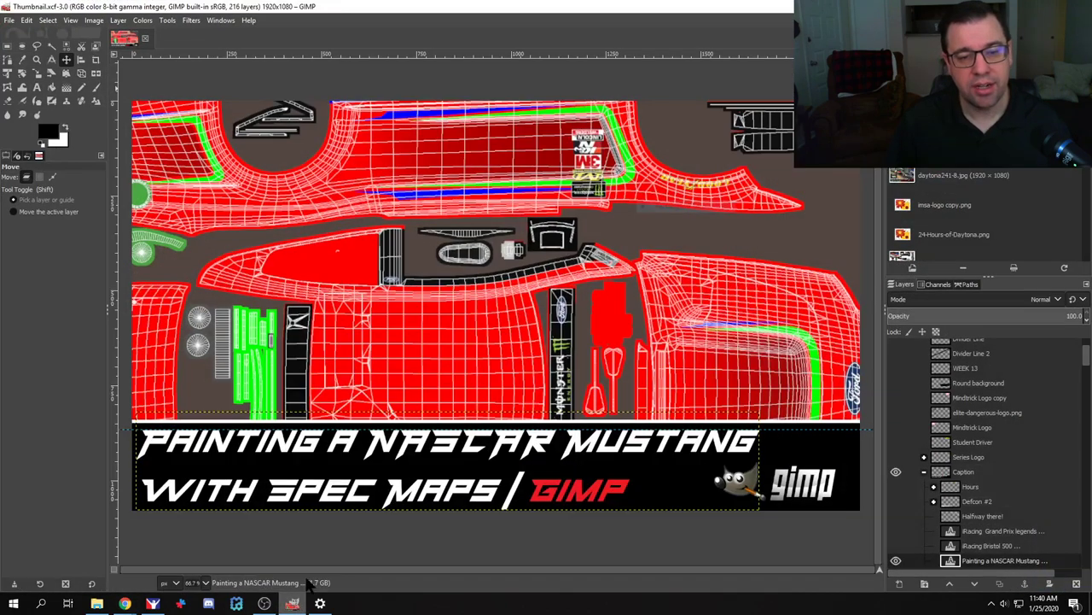
Step: Replace Thumbnail.xcf with the Ford Mustang Gen 6.psd template, converted to built-in sRGB
{"action": "left_click", "coordinate": [144, 37]}
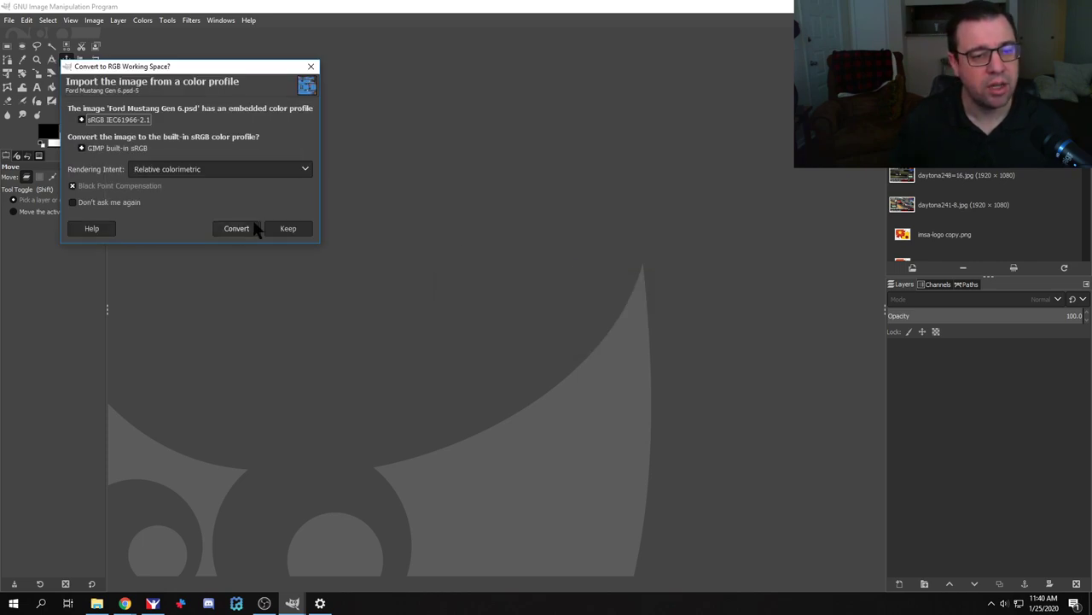
{"action": "left_click", "coordinate": [237, 229]}
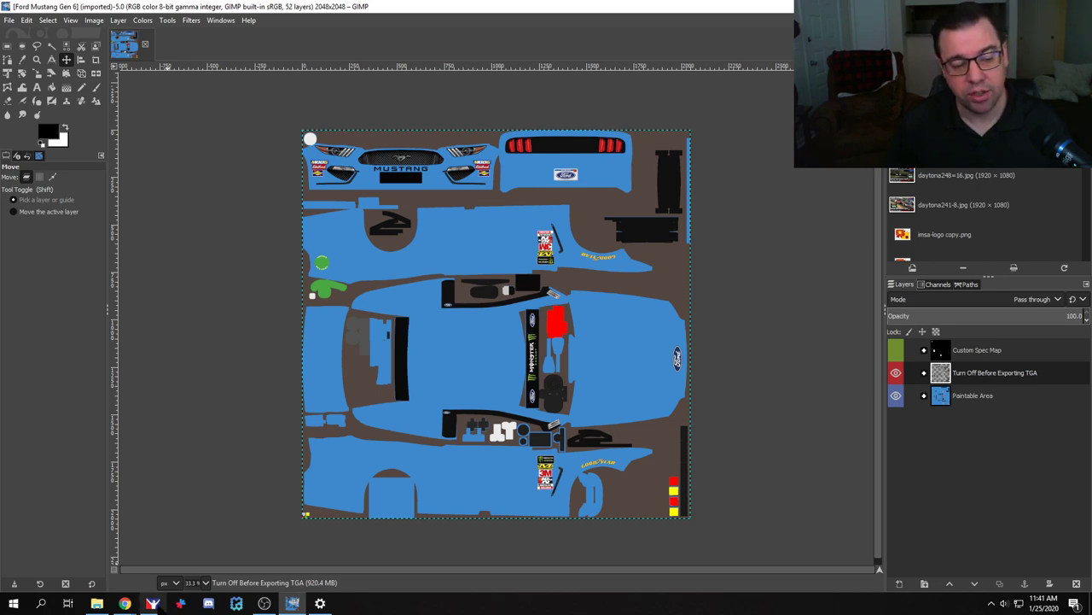
{"action": "left_click", "coordinate": [153, 603]}
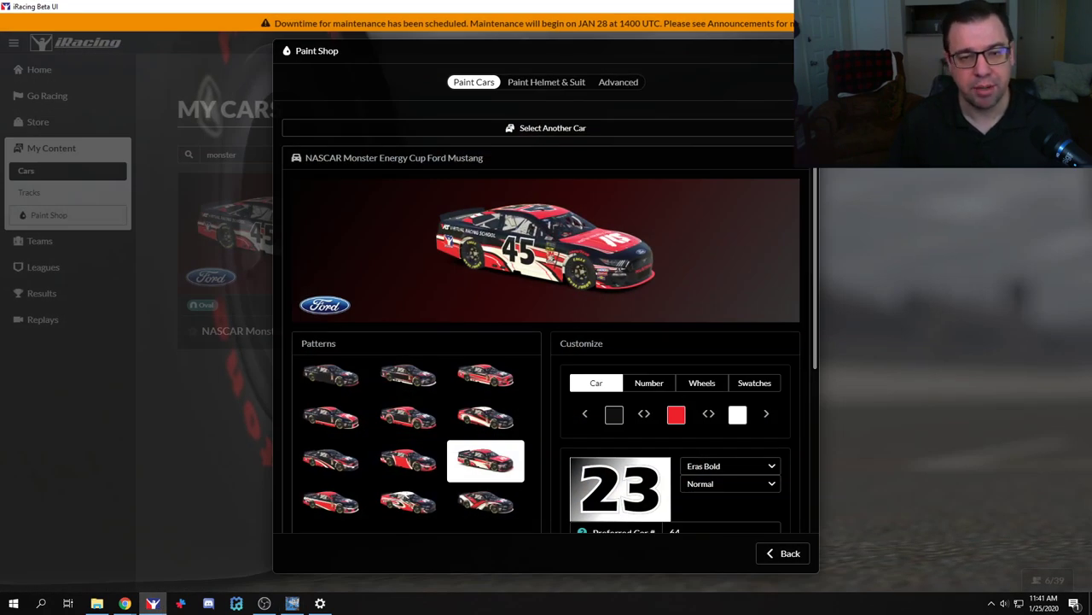
Step: Close the Paint Shop and head to Go Racing's Test Drive weather settings
{"action": "scroll", "coordinate": [546, 341], "scroll_direction": "down", "scroll_amount": 3}
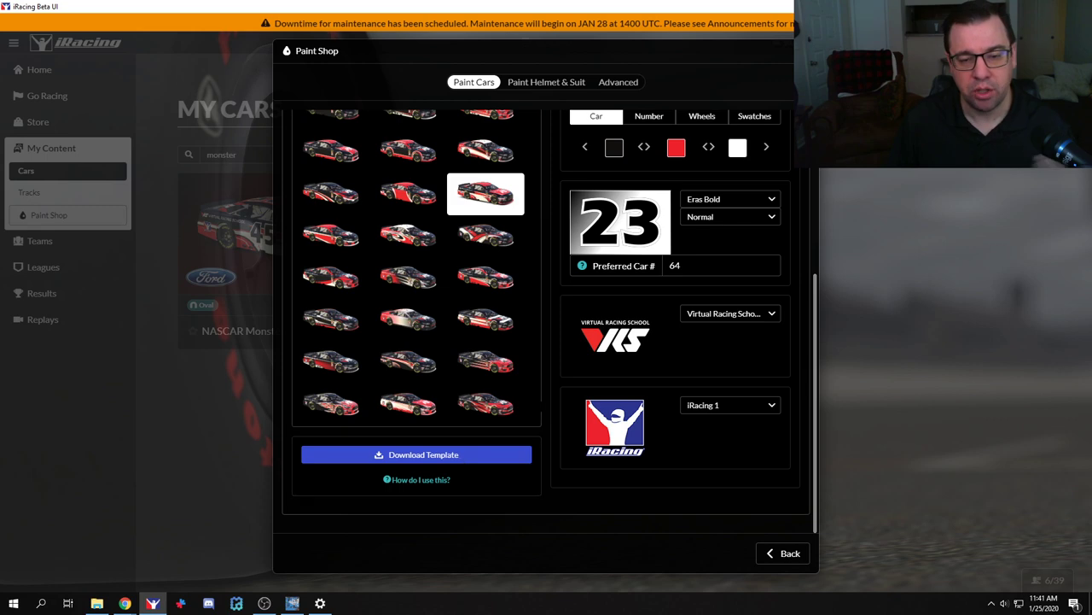
{"action": "scroll", "coordinate": [546, 342], "scroll_direction": "up", "scroll_amount": 3}
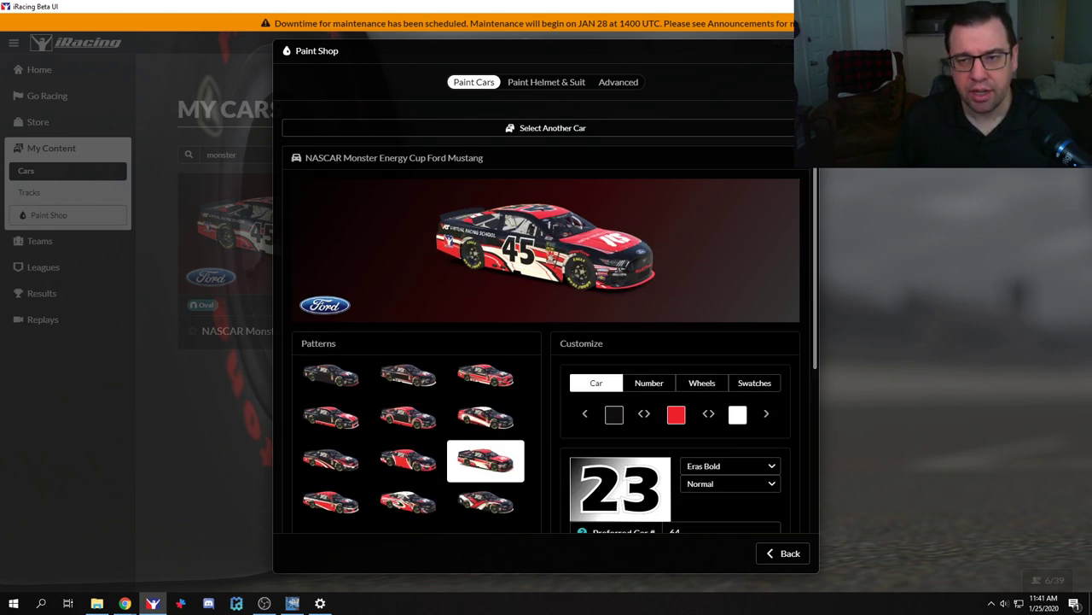
{"action": "key", "text": "Escape"}
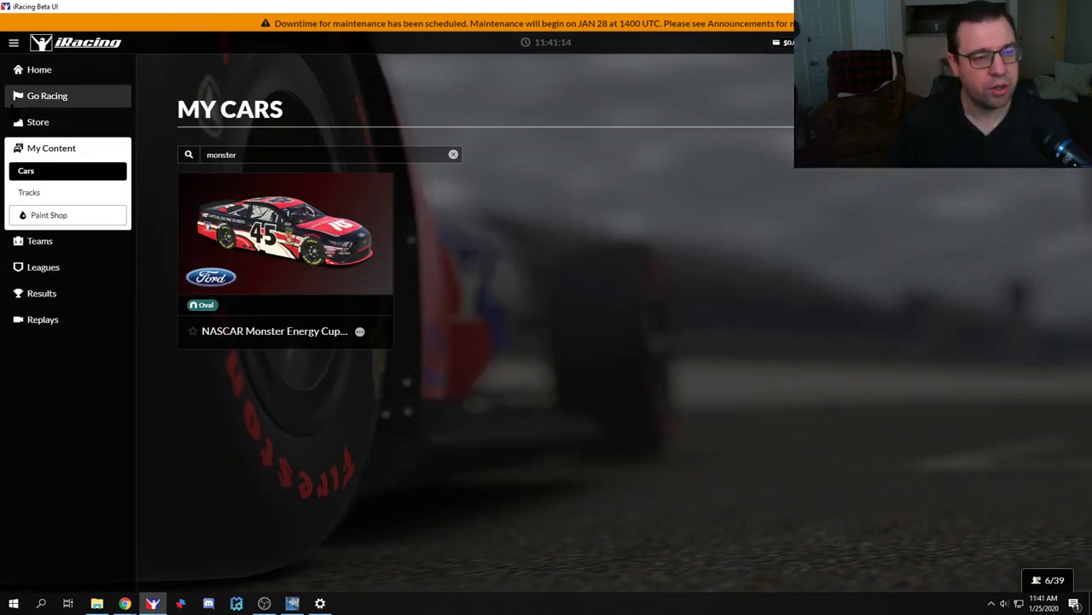
{"action": "left_click", "coordinate": [38, 98]}
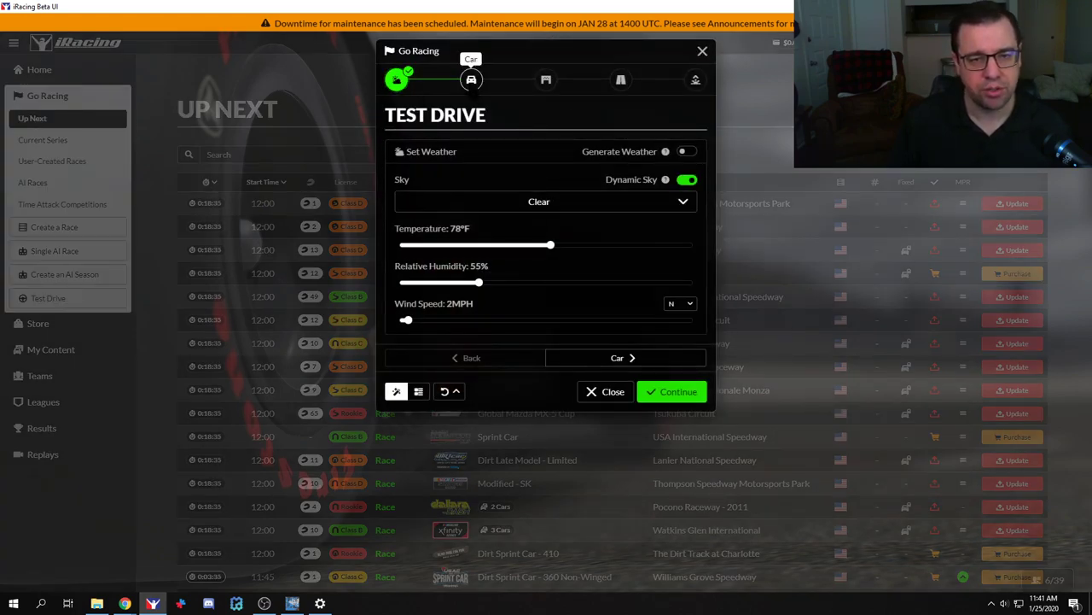
Step: Keep the test drive sky at Clear and review the session summary
{"action": "left_click", "coordinate": [471, 79]}
{"action": "left_click", "coordinate": [396, 80]}
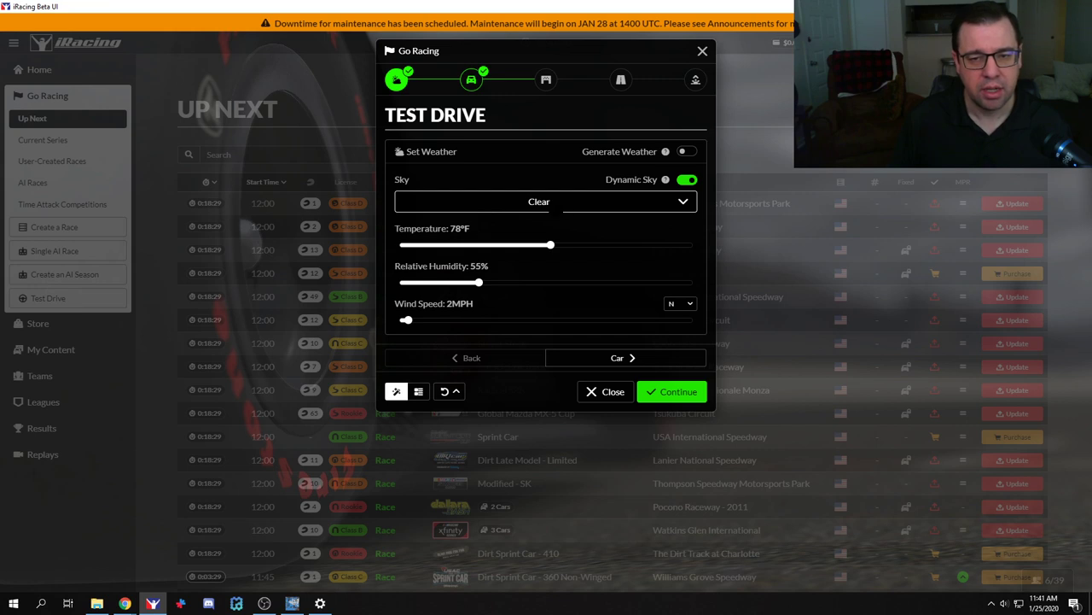
{"action": "left_click", "coordinate": [550, 202]}
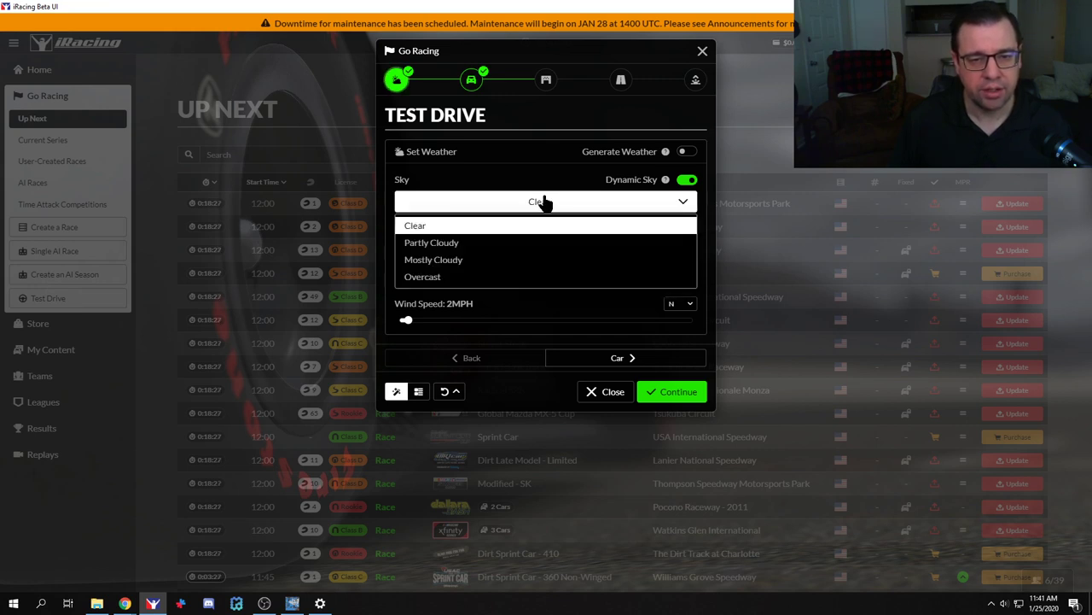
{"action": "left_click", "coordinate": [503, 223]}
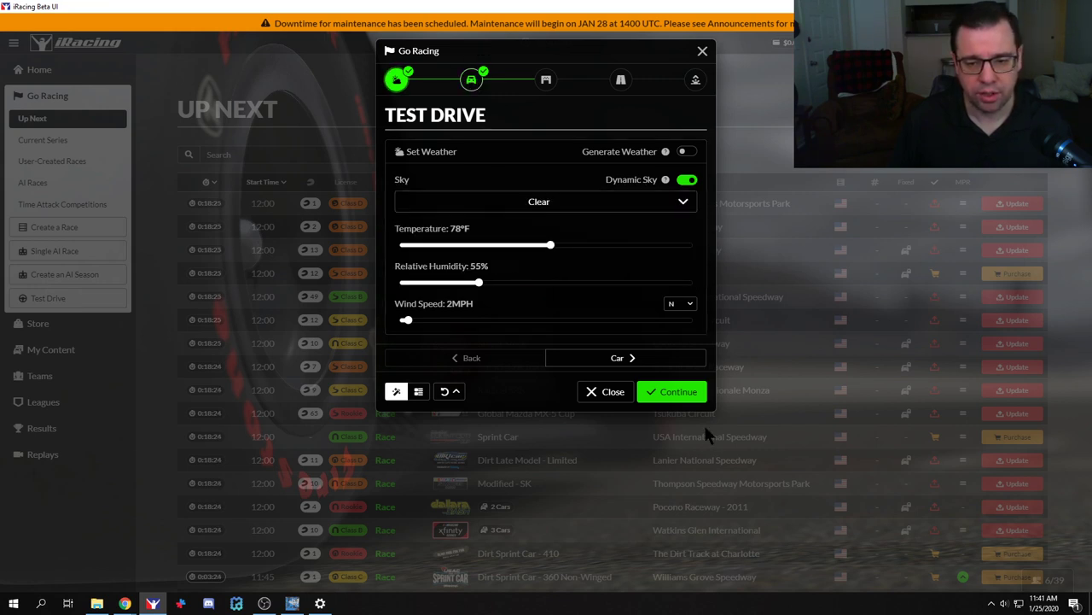
{"action": "left_click", "coordinate": [670, 391]}
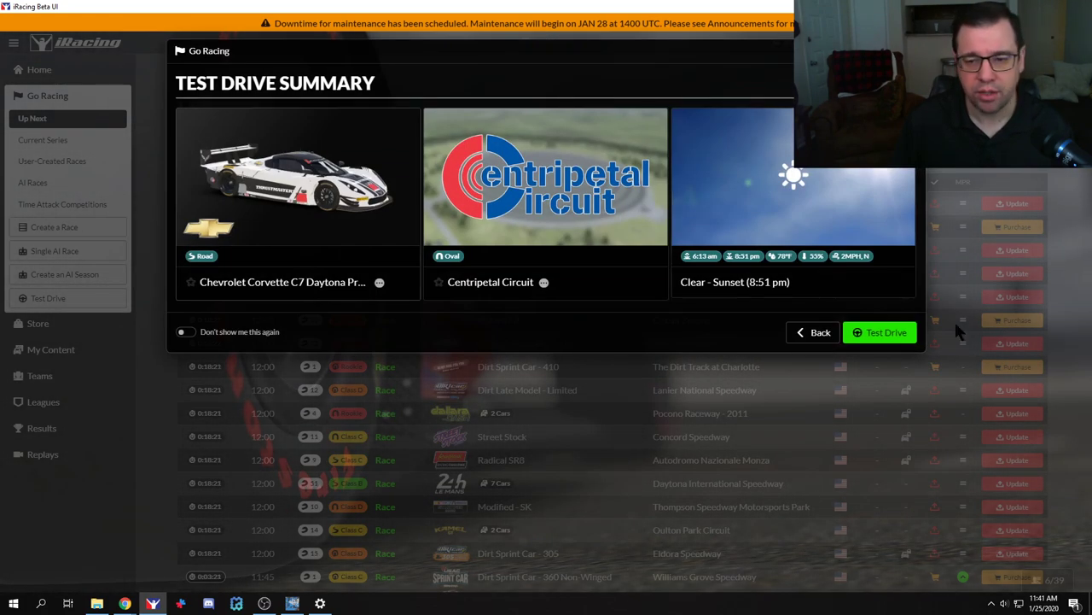
{"action": "left_click", "coordinate": [815, 332]}
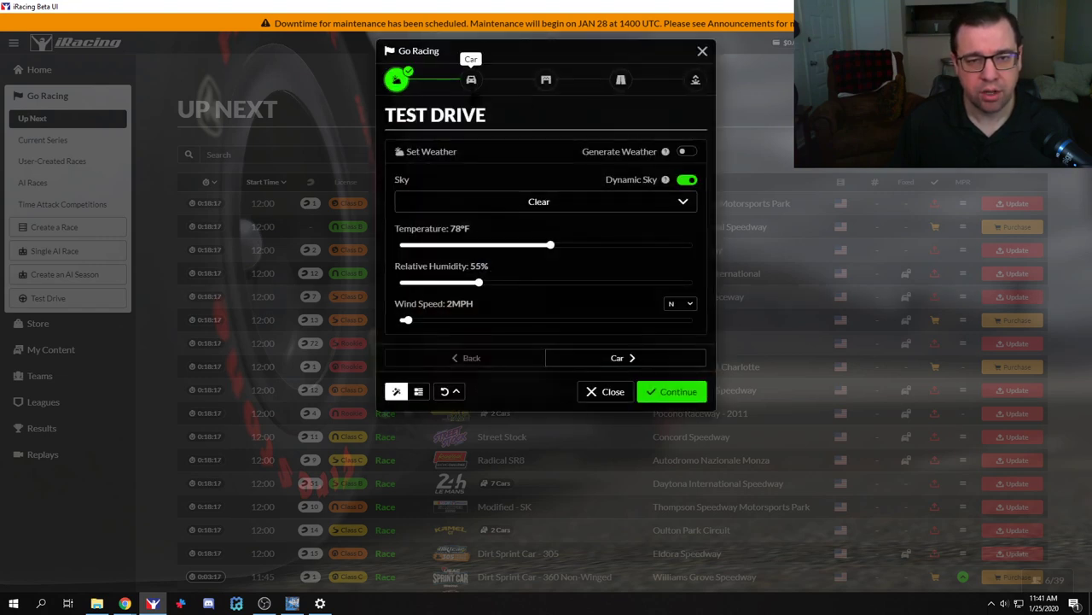
Step: Replace the Chevrolet Corvette C7 with the NASCAR Monster Energy Cup Ford Mustang
{"action": "left_click", "coordinate": [471, 80]}
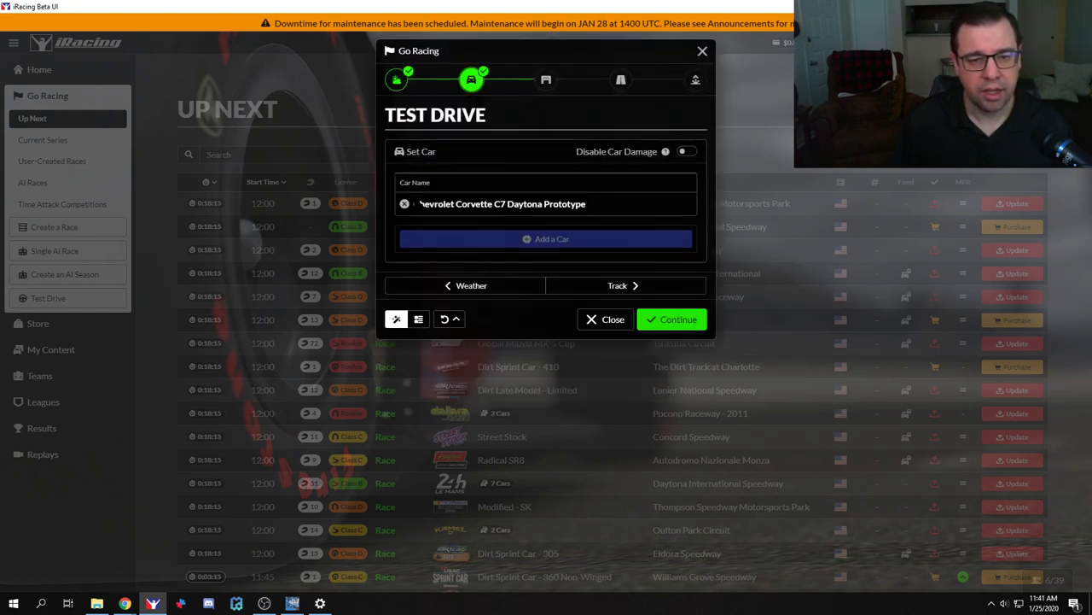
{"action": "left_click", "coordinate": [405, 204]}
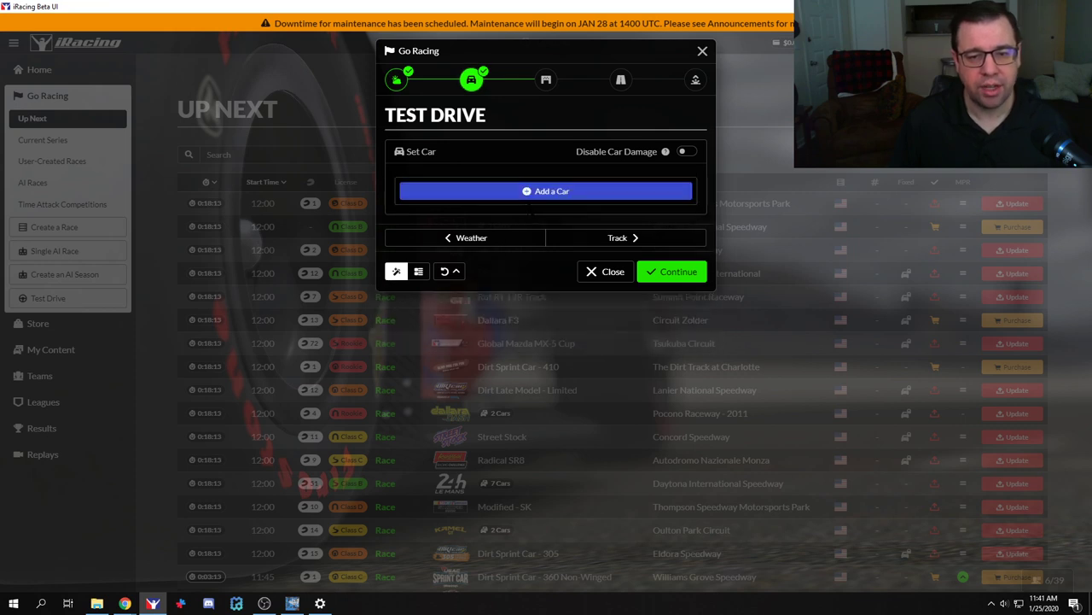
{"action": "left_click", "coordinate": [525, 192]}
{"action": "left_click", "coordinate": [449, 217]}
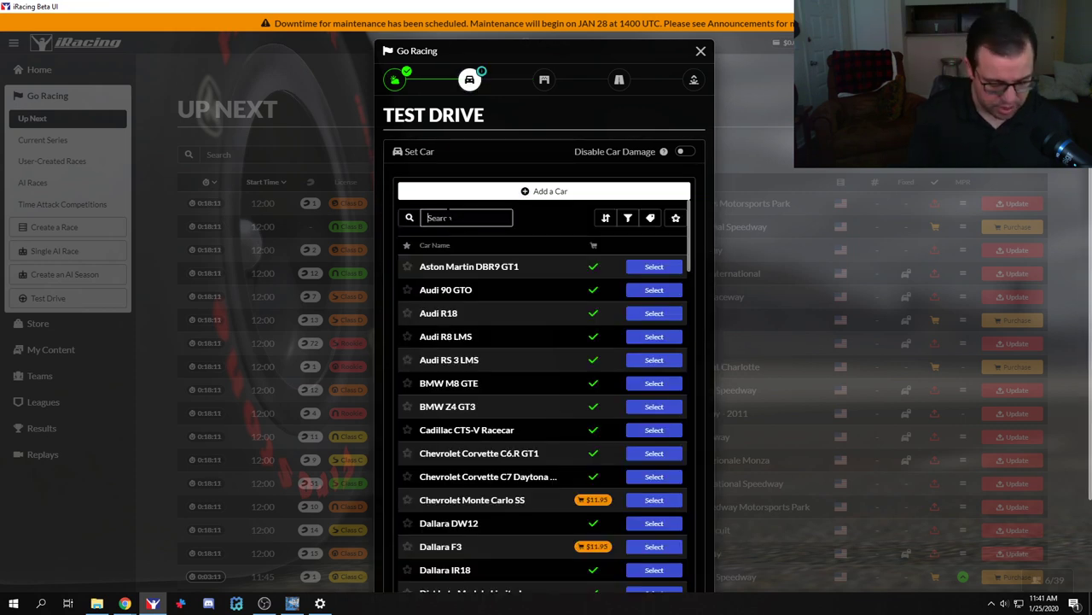
{"action": "type", "text": "monster"}
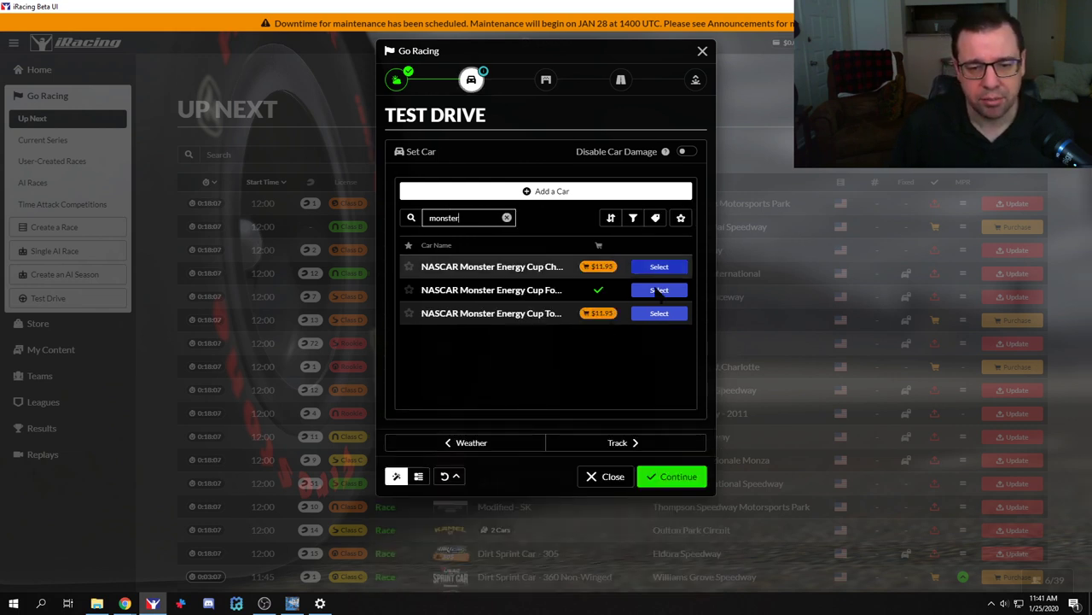
{"action": "left_click", "coordinate": [659, 289]}
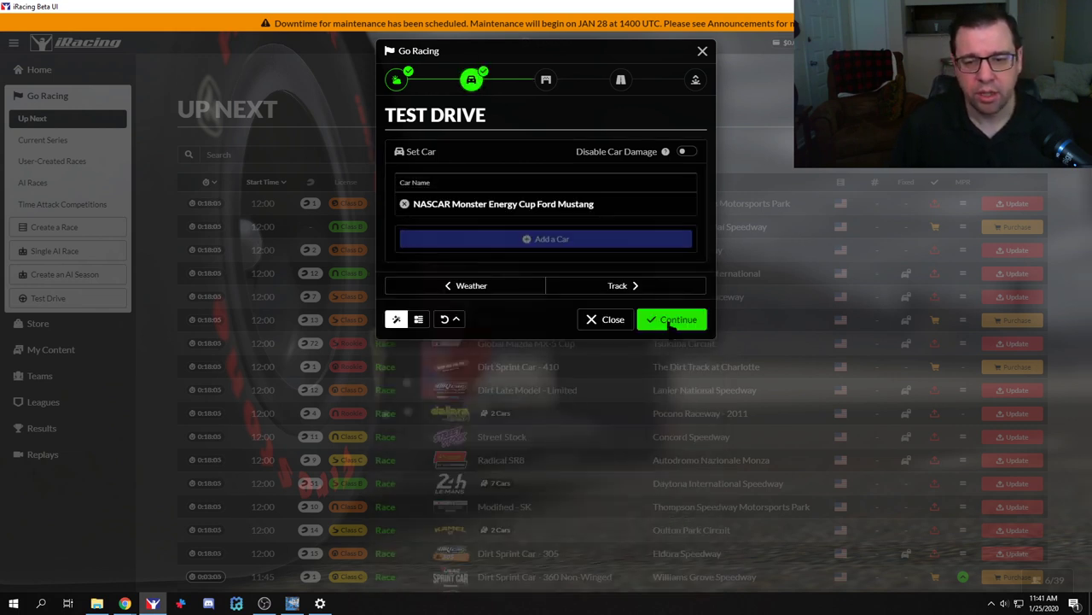
{"action": "left_click", "coordinate": [683, 321]}
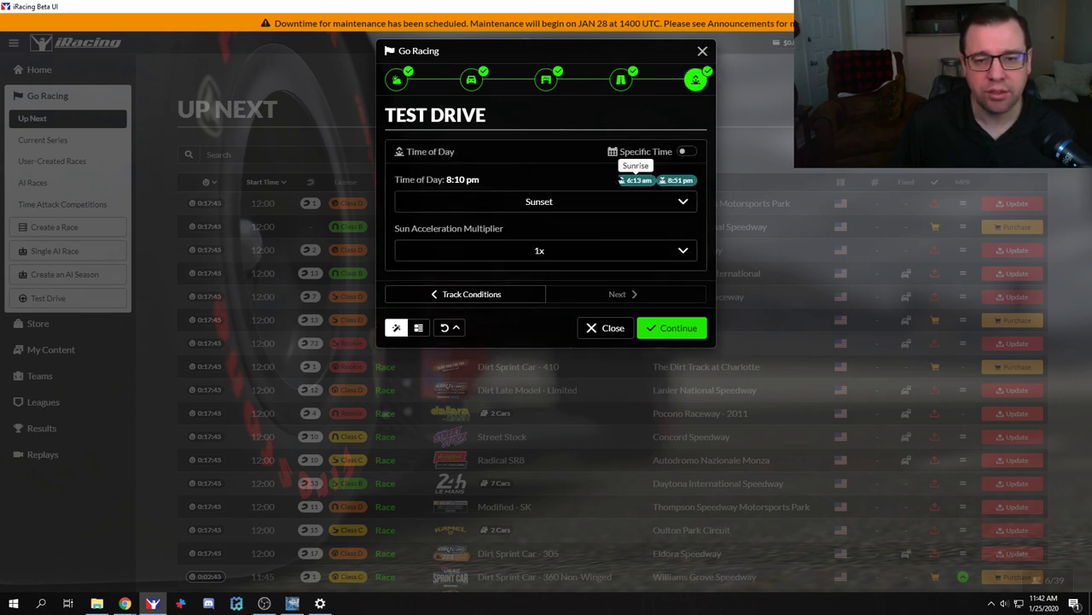
Step: Set the time of day to Noon and launch the test drive
{"action": "left_click", "coordinate": [539, 201]}
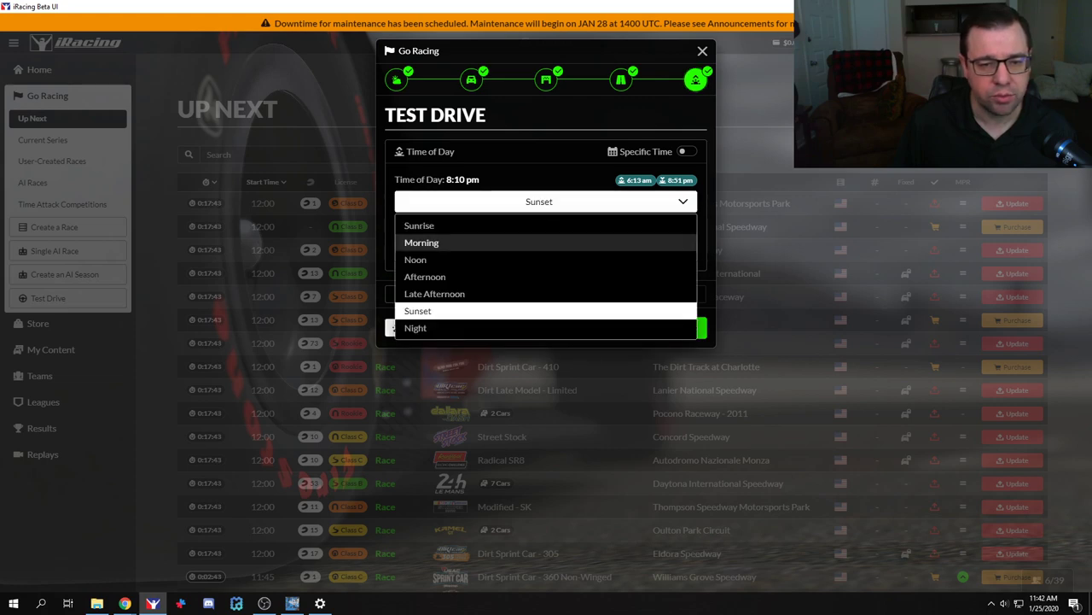
{"action": "left_click", "coordinate": [512, 258]}
{"action": "left_click", "coordinate": [672, 328]}
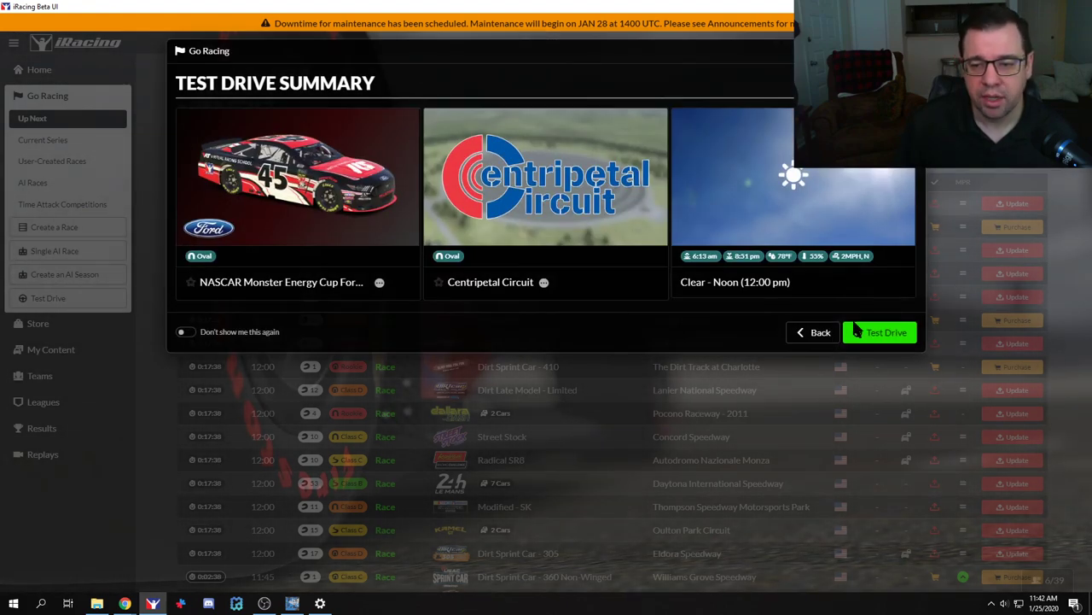
{"action": "left_click", "coordinate": [856, 327]}
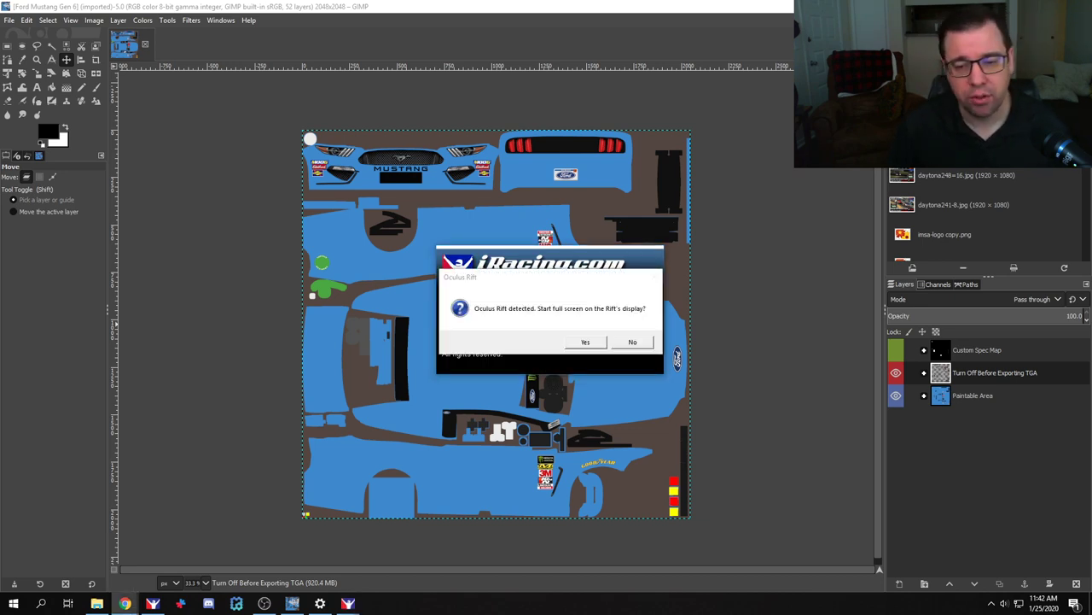
Step: Dismiss the Oculus Rift full-screen prompt and let the session load into the Garage
{"action": "left_click", "coordinate": [636, 343]}
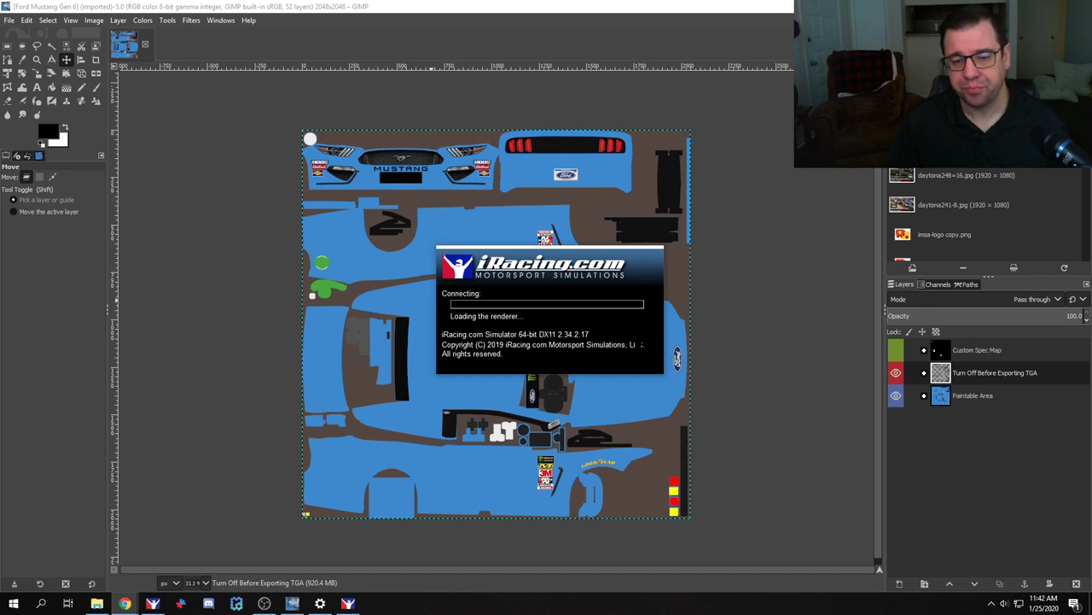
{"action": "left_click", "coordinate": [629, 342]}
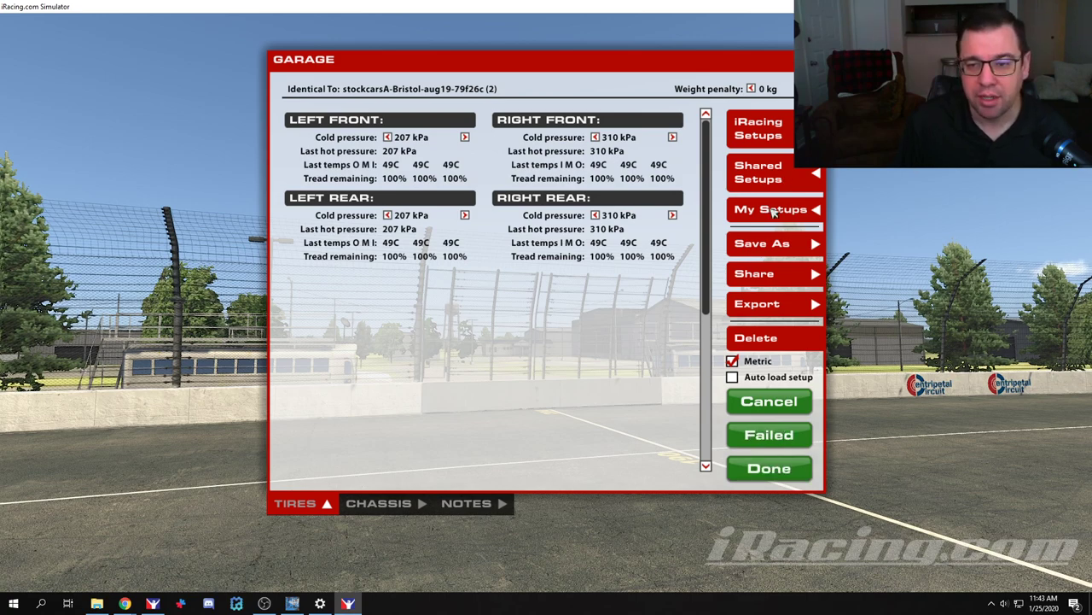
Step: Try the baseline setup, then load dover.sto so the car passes tech
{"action": "left_click", "coordinate": [778, 135]}
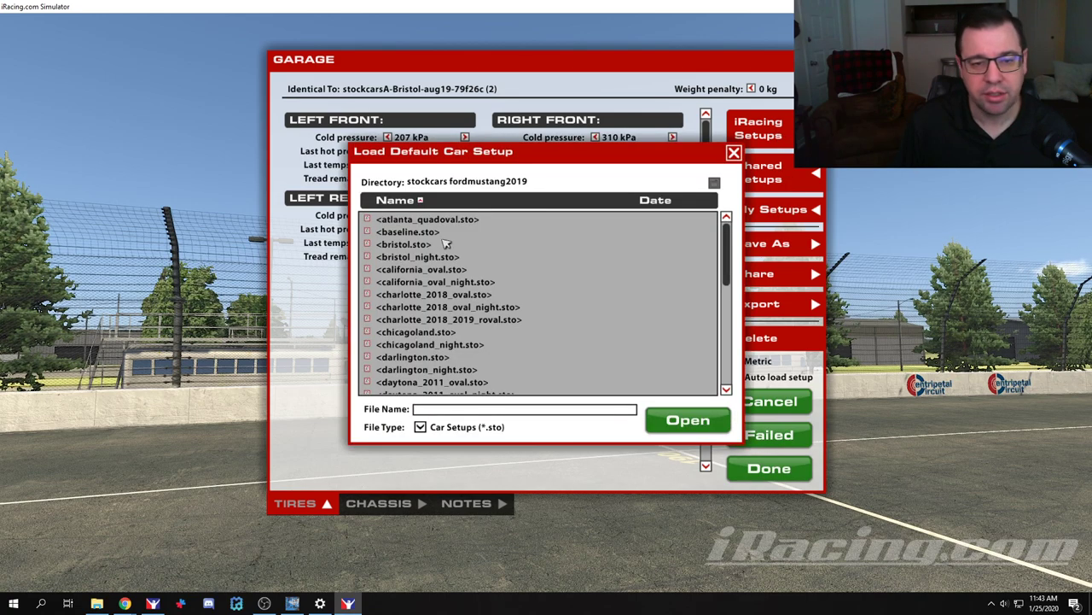
{"action": "double_click", "coordinate": [410, 236]}
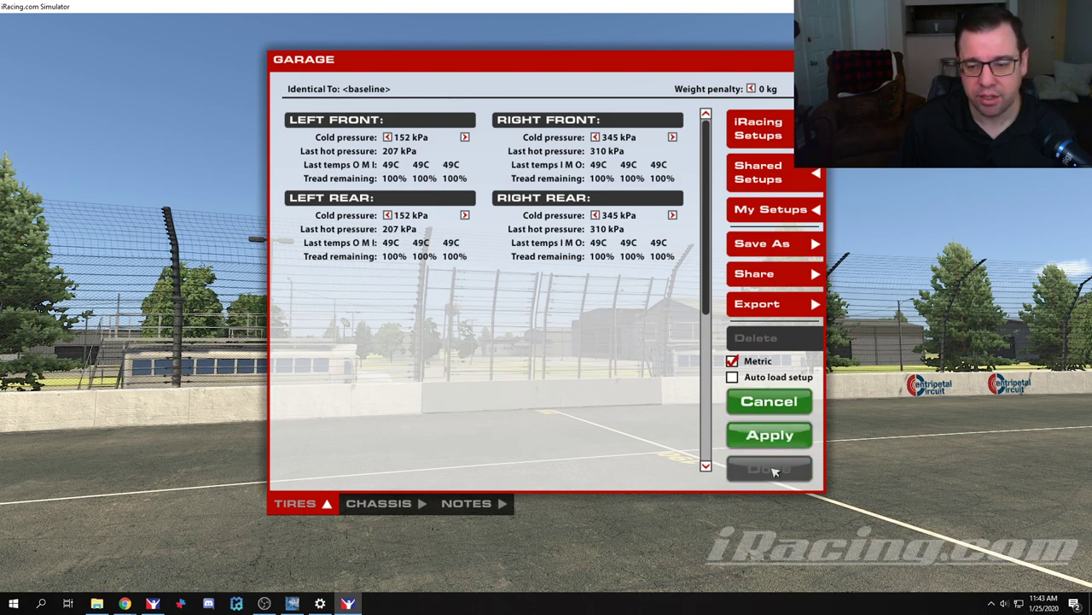
{"action": "left_click", "coordinate": [773, 468]}
{"action": "left_click", "coordinate": [786, 116]}
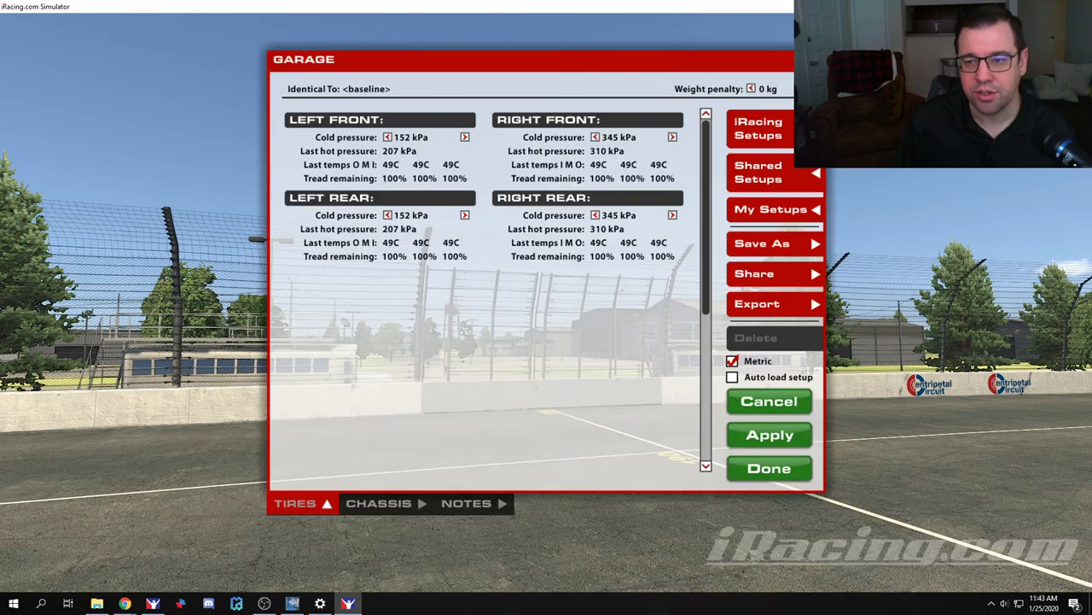
{"action": "left_click", "coordinate": [758, 130]}
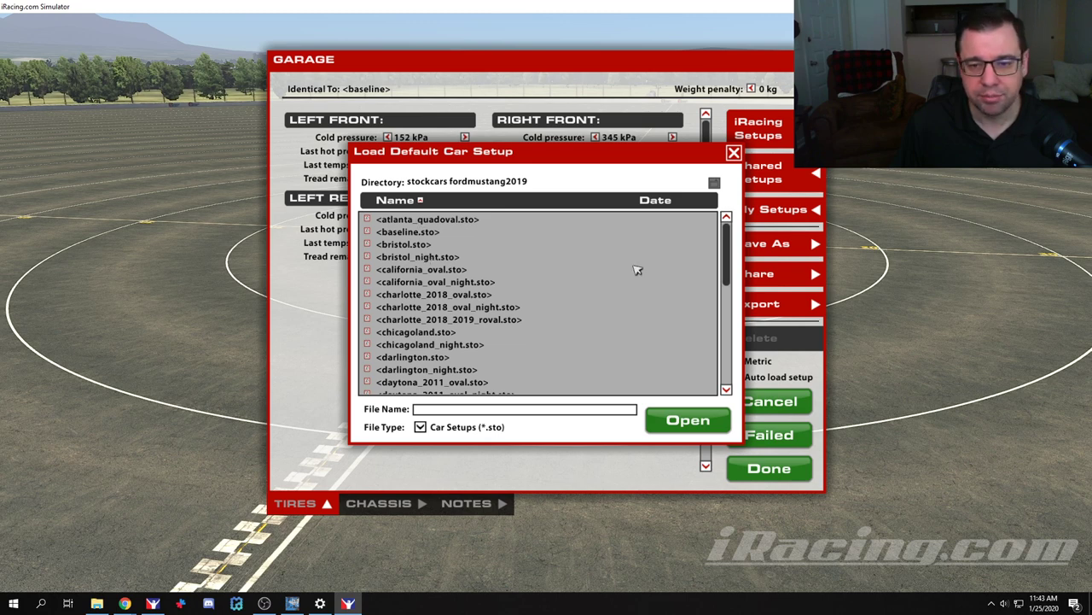
{"action": "scroll", "coordinate": [448, 363], "scroll_direction": "down", "scroll_amount": 3}
{"action": "double_click", "coordinate": [401, 370]}
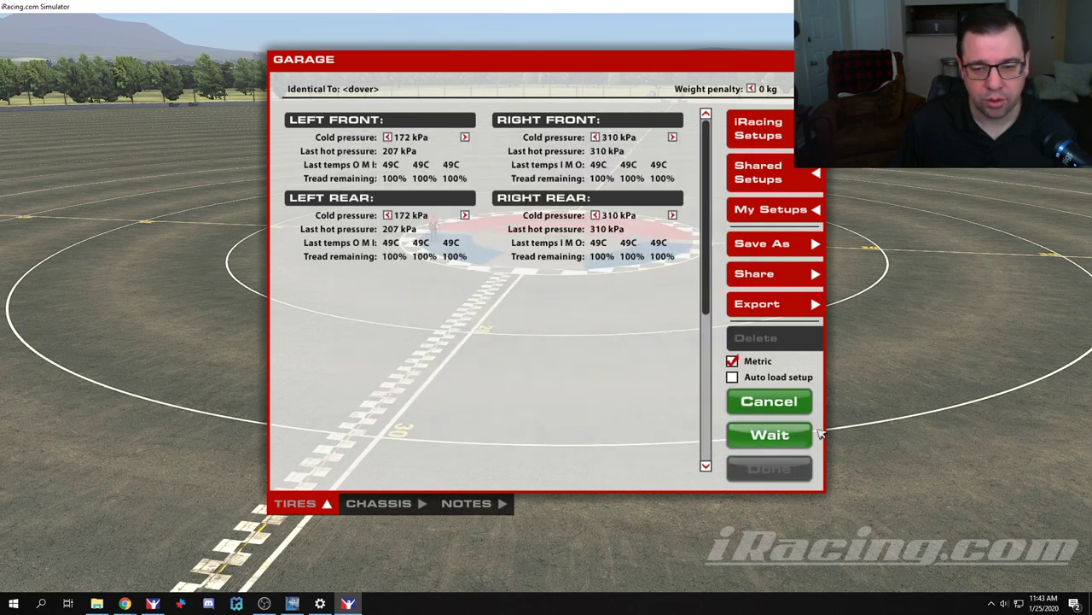
{"action": "left_click", "coordinate": [769, 468]}
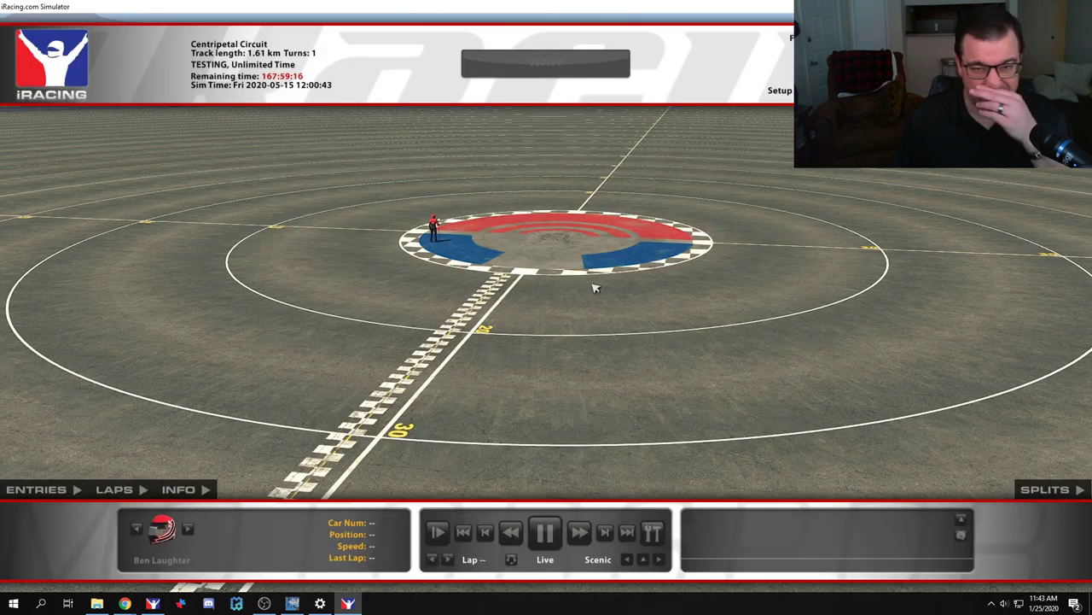
Step: Get into the car on pit lane, then exit and return to GIMP
{"action": "left_click", "coordinate": [561, 70]}
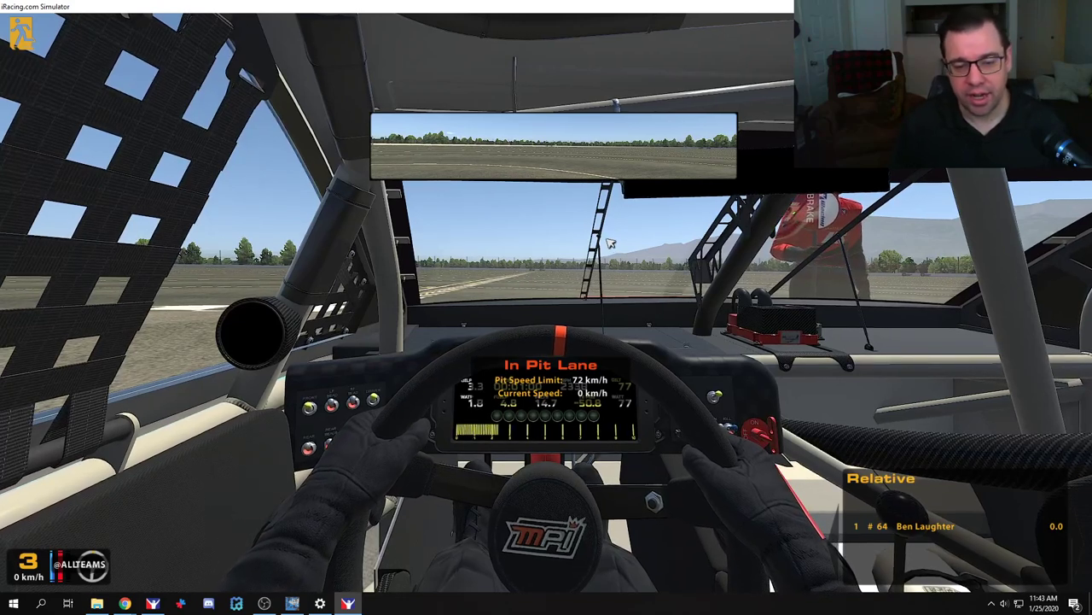
{"action": "key", "text": "Escape"}
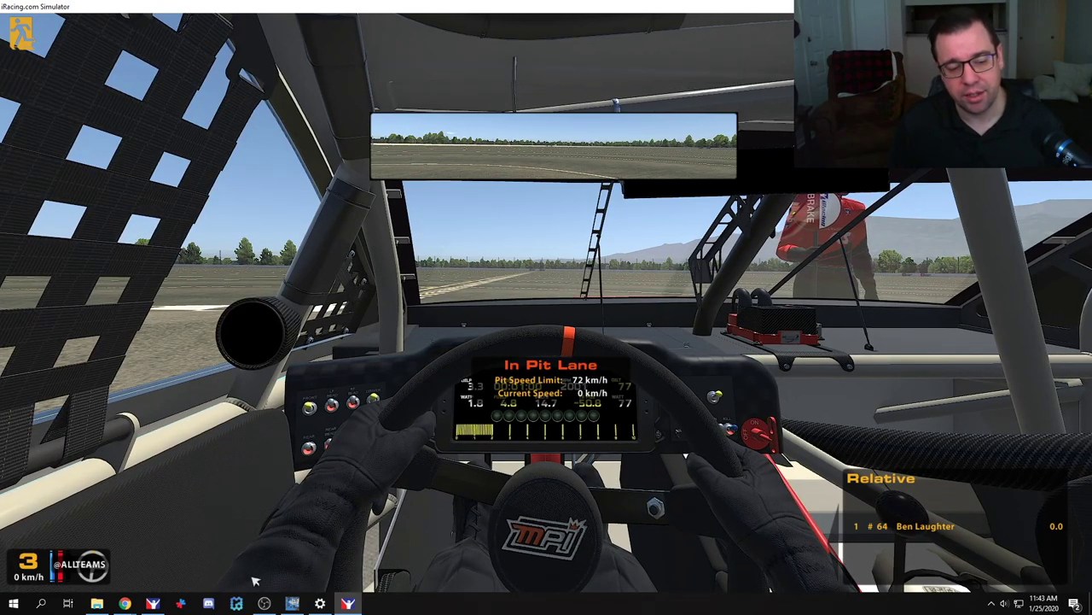
{"action": "key", "text": "alt+Tab"}
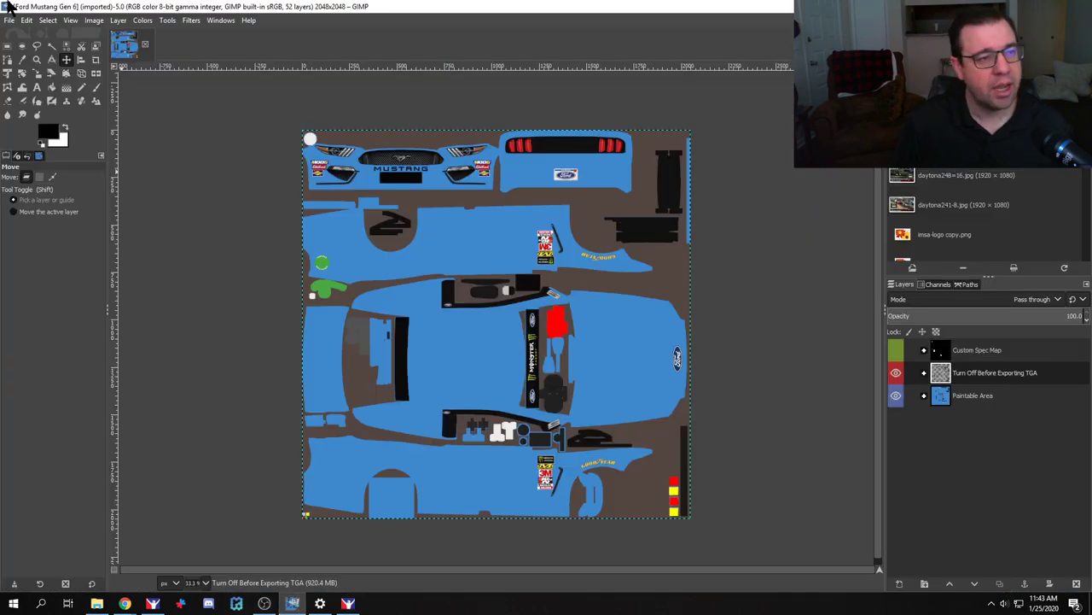
Step: Export As into Documents\iRacing\paint\stockcars fordmustang2019
{"action": "left_click", "coordinate": [8, 21]}
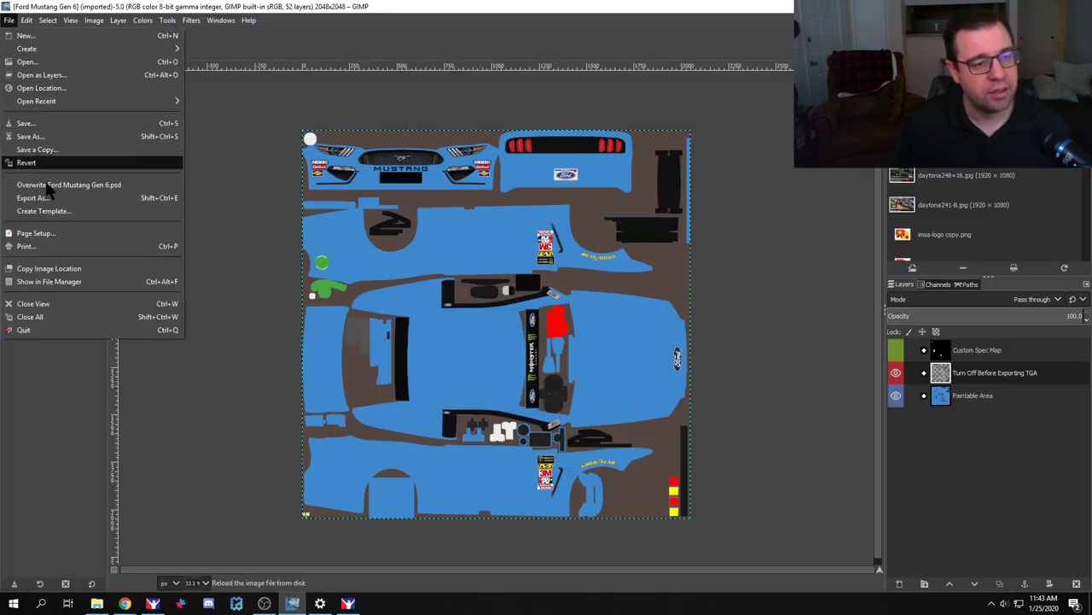
{"action": "left_click", "coordinate": [34, 198]}
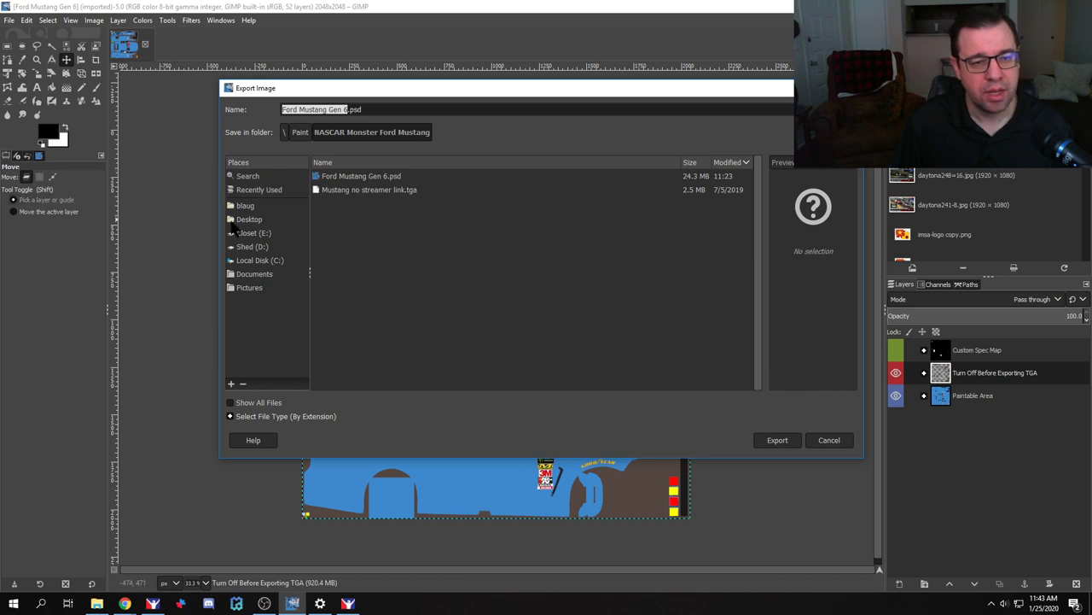
{"action": "left_click", "coordinate": [253, 275]}
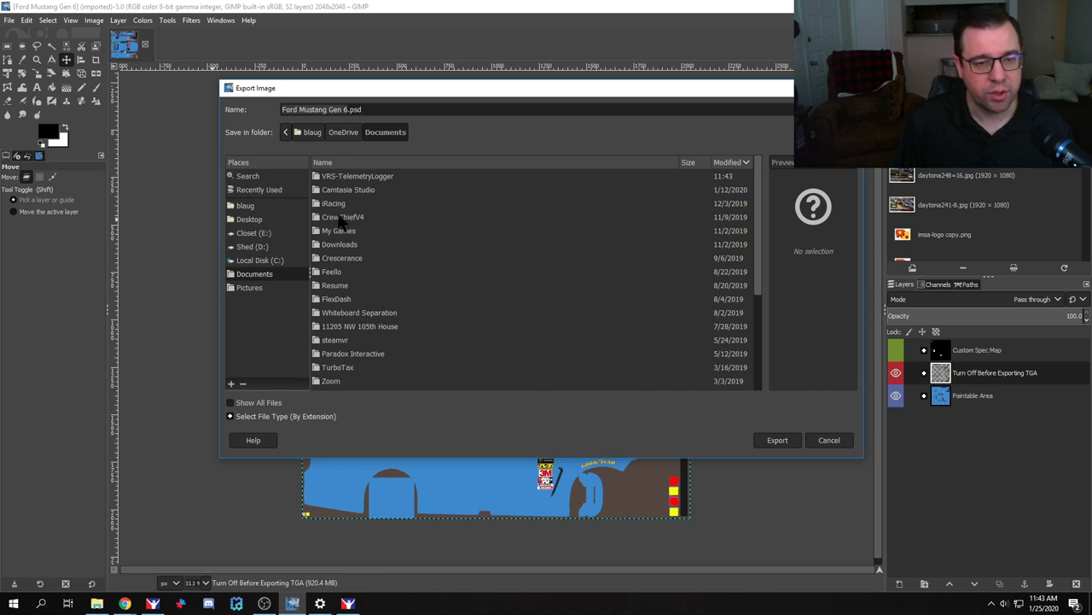
{"action": "double_click", "coordinate": [339, 204]}
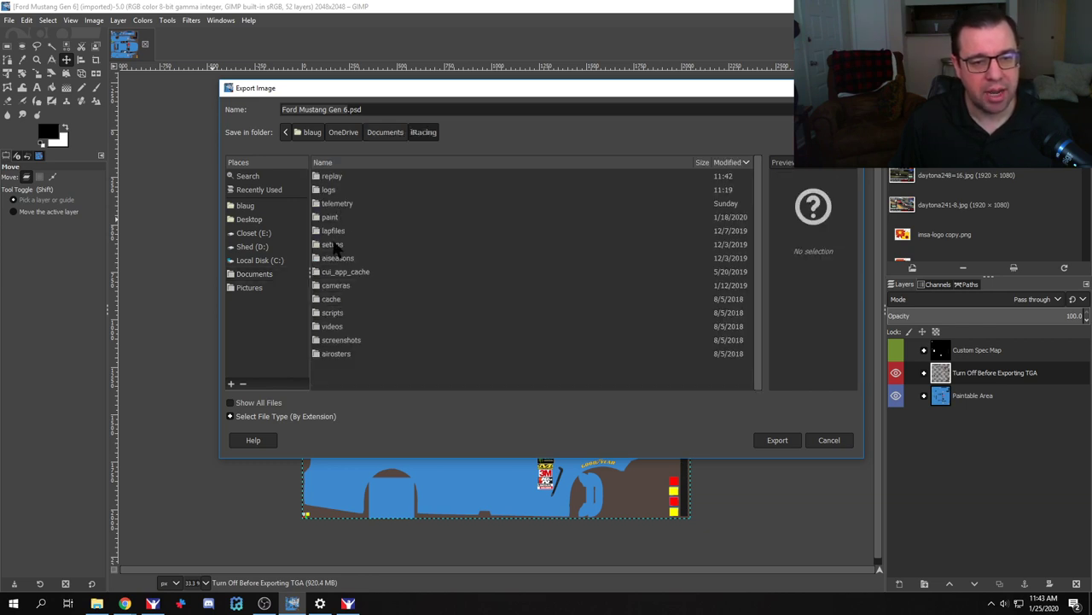
{"action": "double_click", "coordinate": [329, 218]}
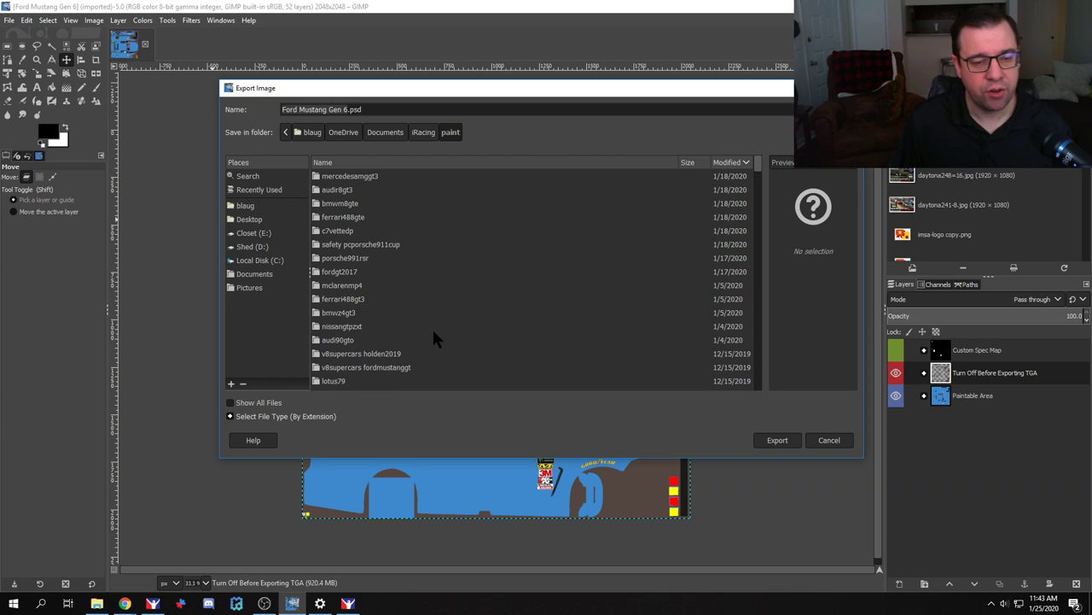
{"action": "scroll", "coordinate": [423, 329], "scroll_direction": "down", "scroll_amount": 5}
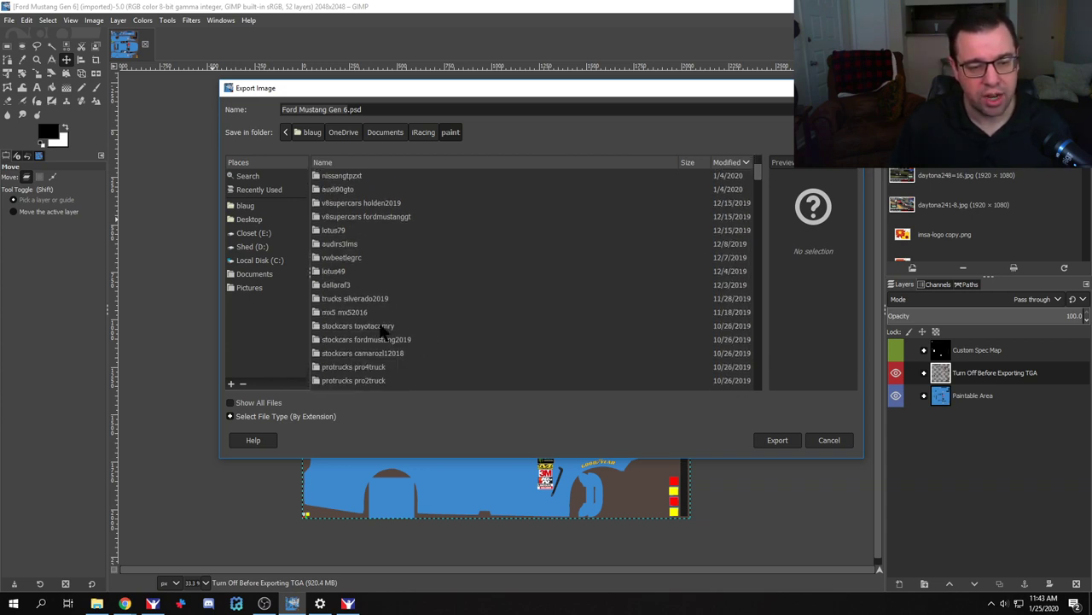
{"action": "left_click", "coordinate": [395, 342]}
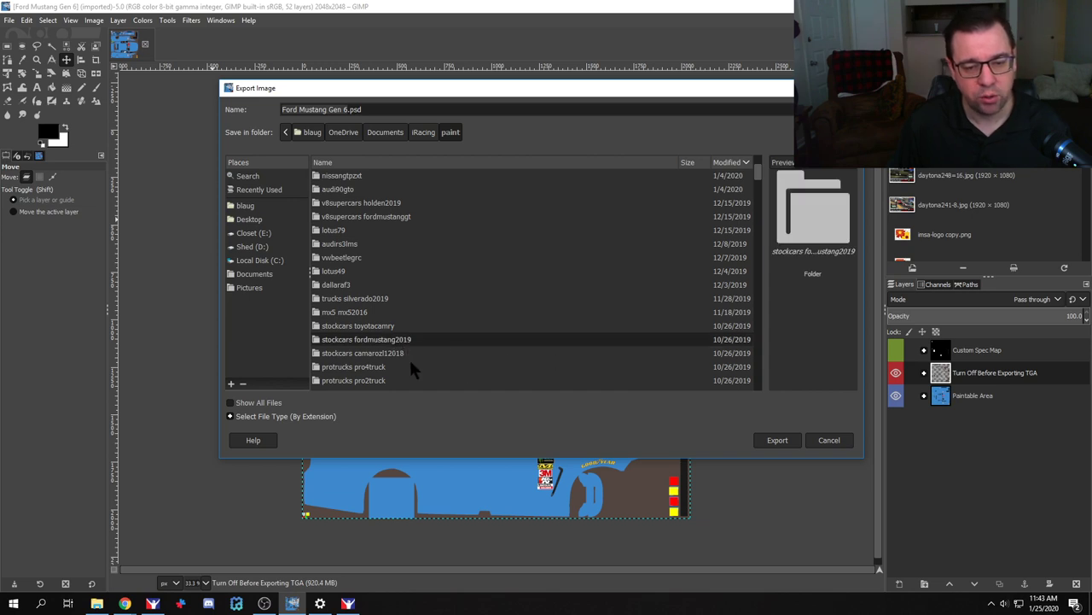
{"action": "double_click", "coordinate": [377, 341]}
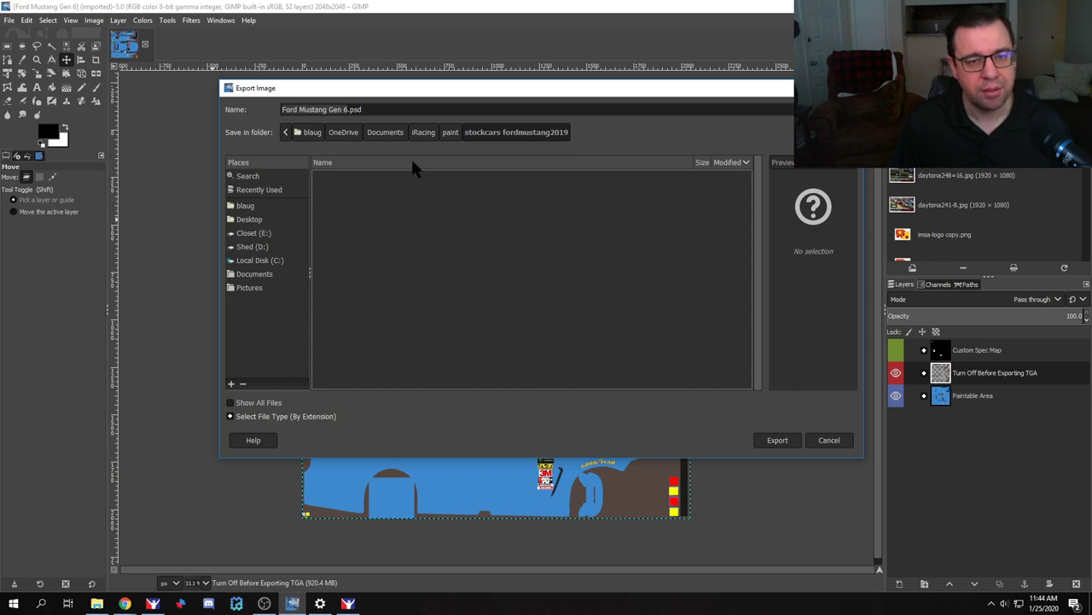
Step: Name the file car_ plus the member's customer ID, checked in iRacing, and export as TGA
{"action": "triple_click", "coordinate": [387, 108]}
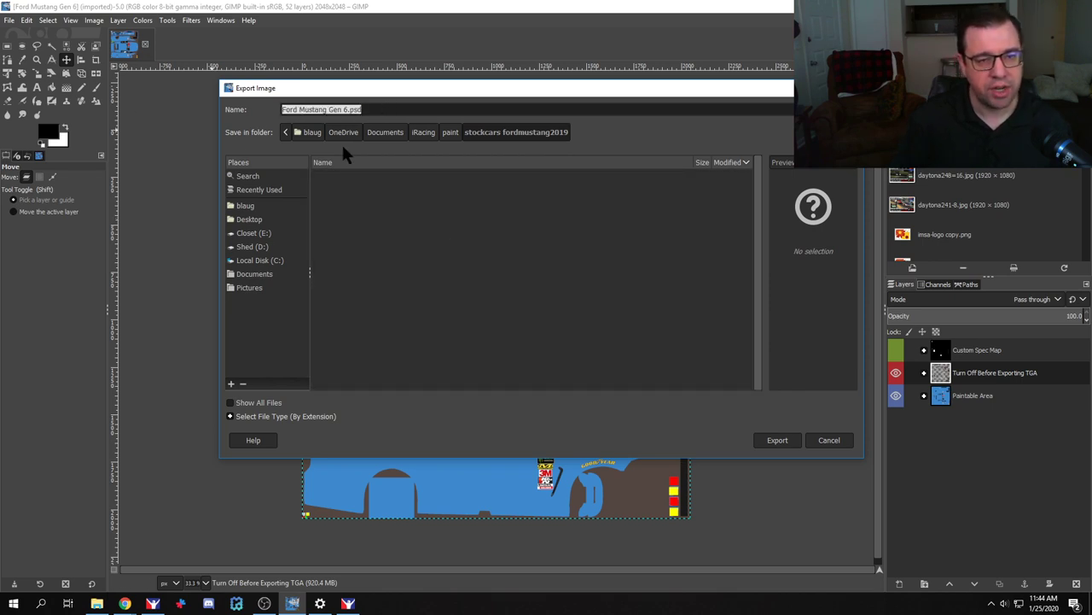
{"action": "type", "text": "car_147818.tga"}
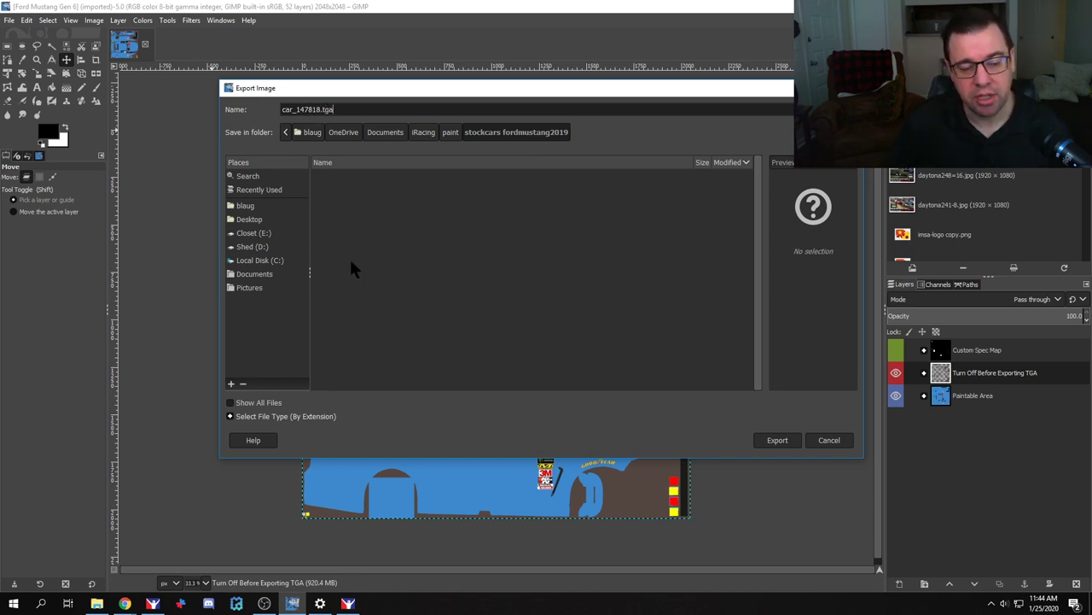
{"action": "left_click", "coordinate": [347, 603]}
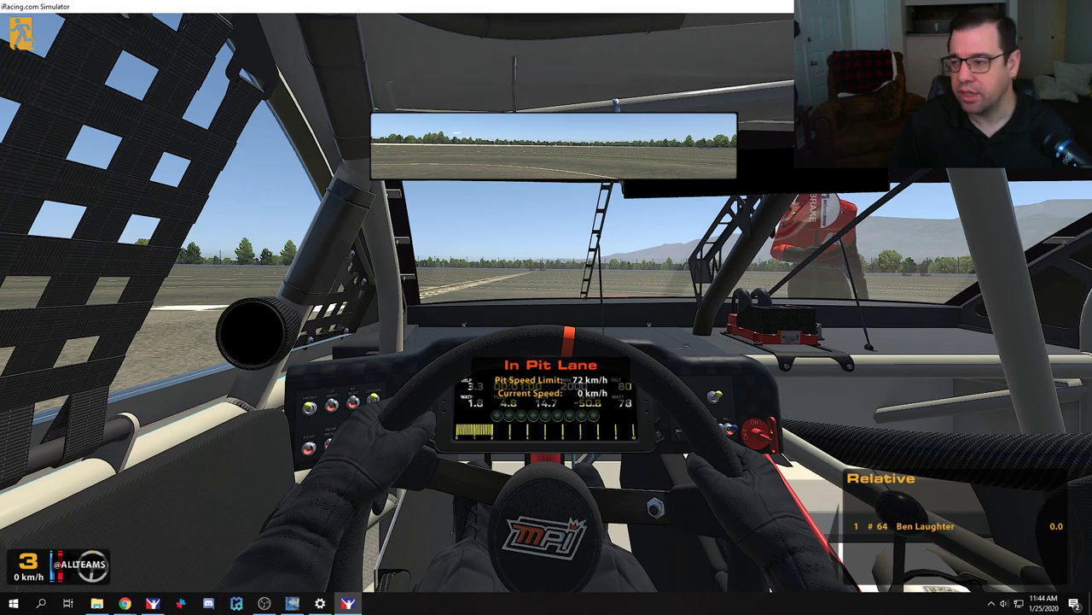
{"action": "left_click", "coordinate": [153, 603]}
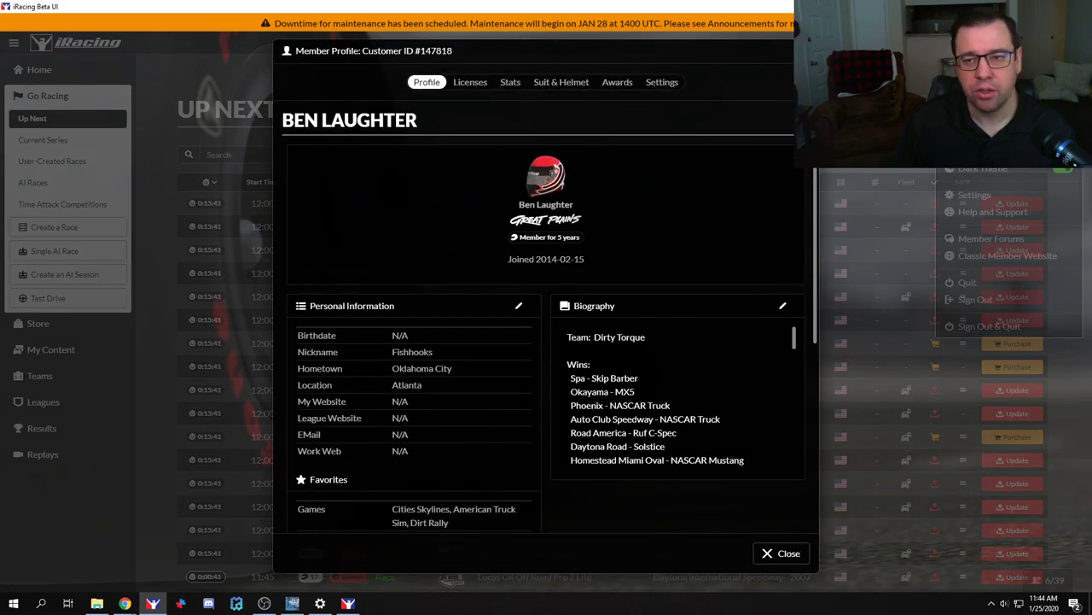
{"action": "key", "text": "Escape"}
{"action": "left_click", "coordinate": [347, 602]}
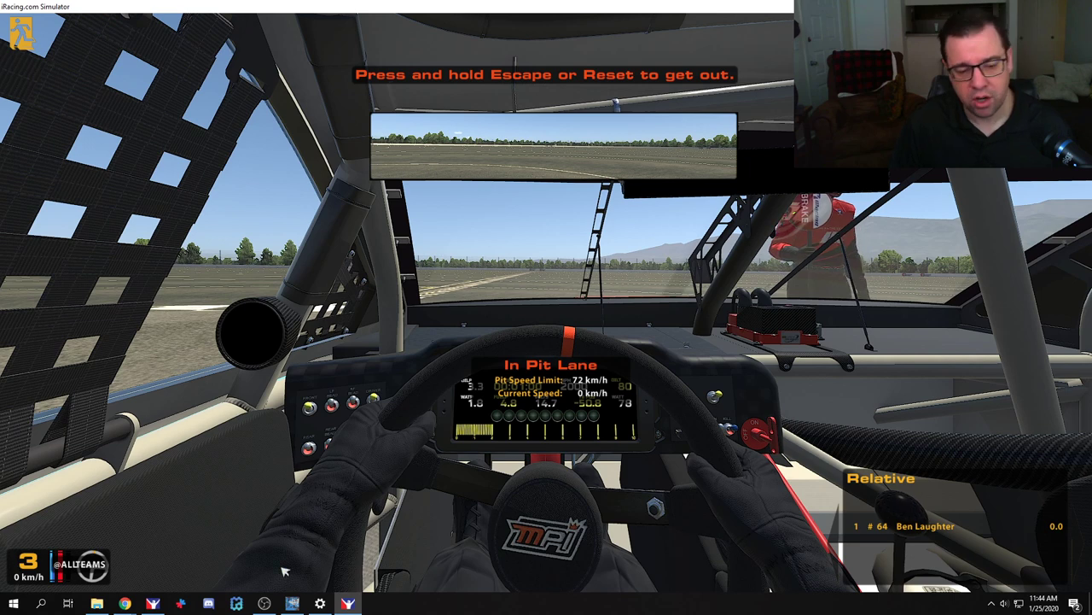
{"action": "left_click", "coordinate": [292, 603]}
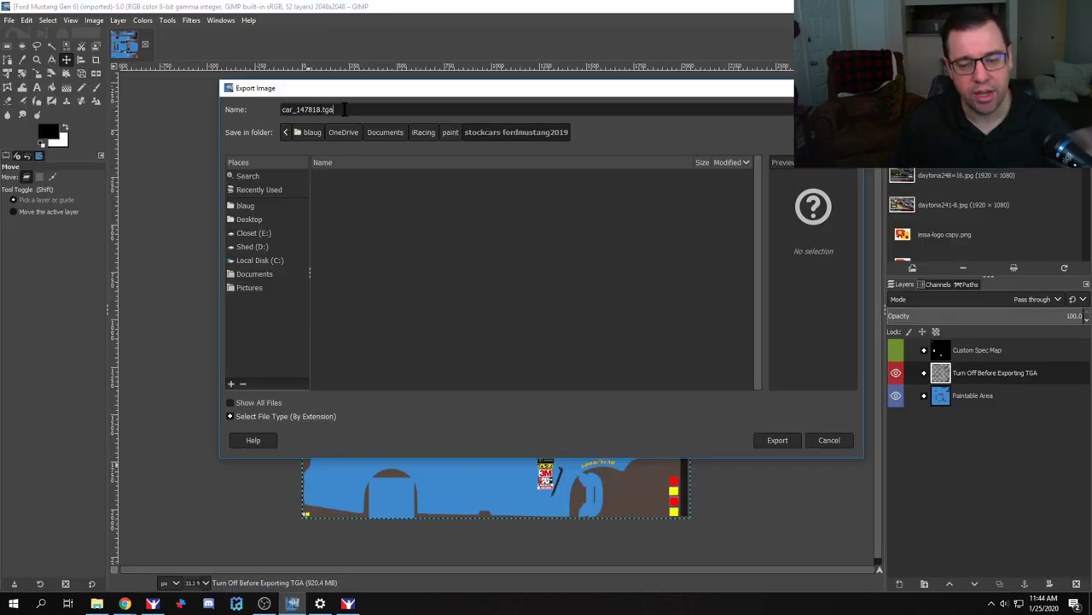
{"action": "left_click", "coordinate": [777, 440]}
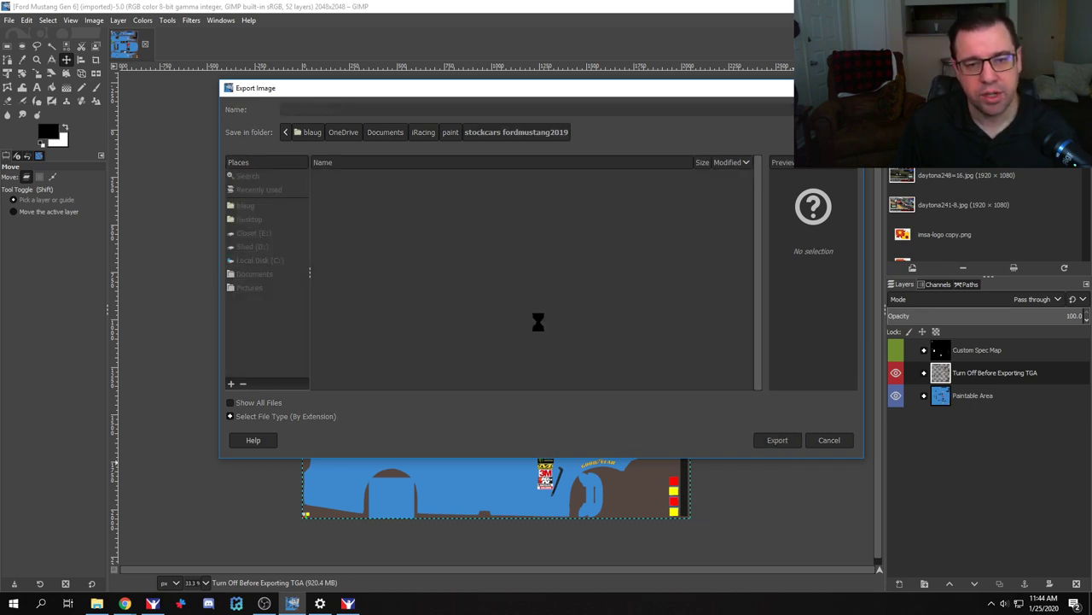
{"action": "left_click", "coordinate": [561, 349]}
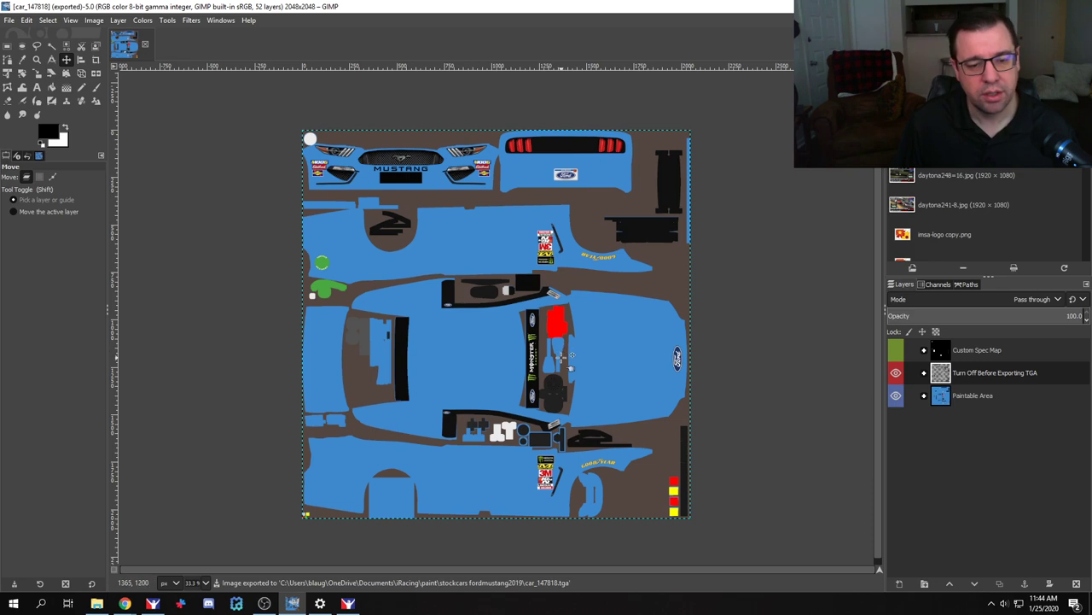
Step: Leave the iRacing cockpit for the outside view and open camera editing
{"action": "key", "text": "alt+Tab"}
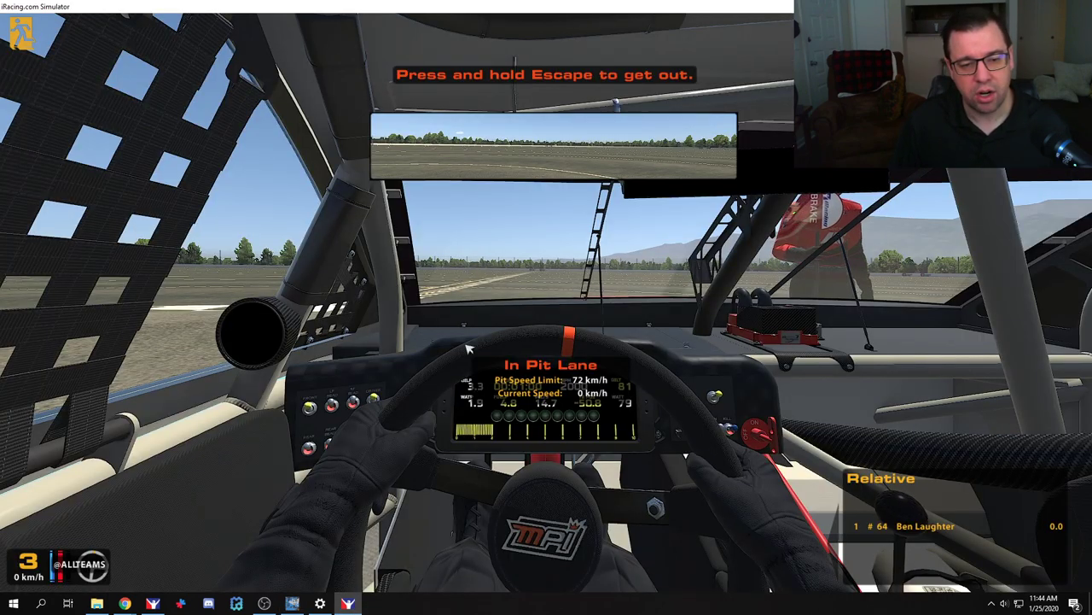
{"action": "key", "text": "Escape"}
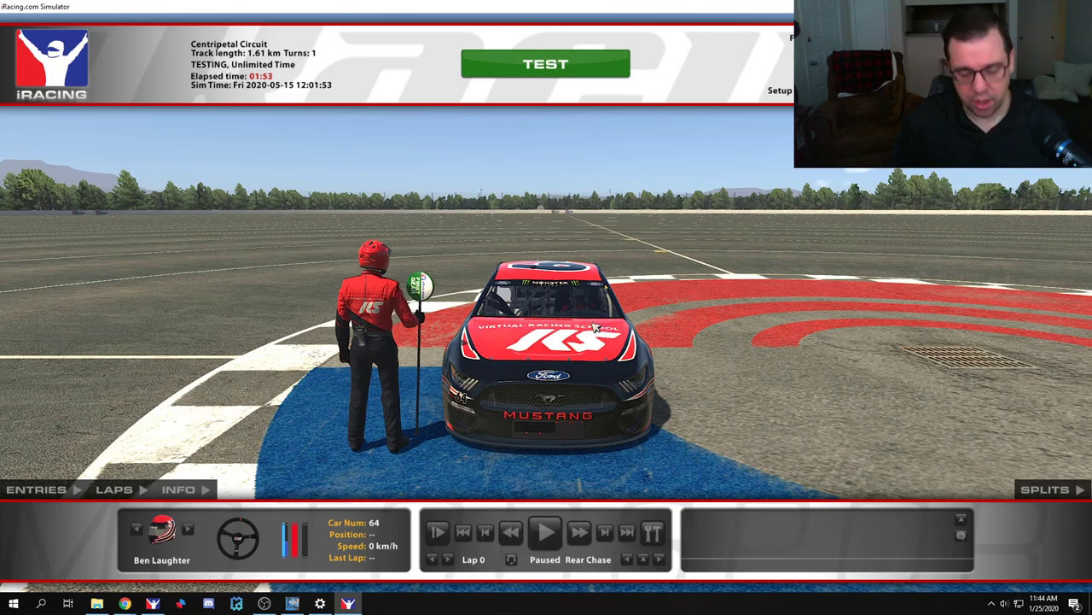
{"action": "key", "text": "ctrl+F12"}
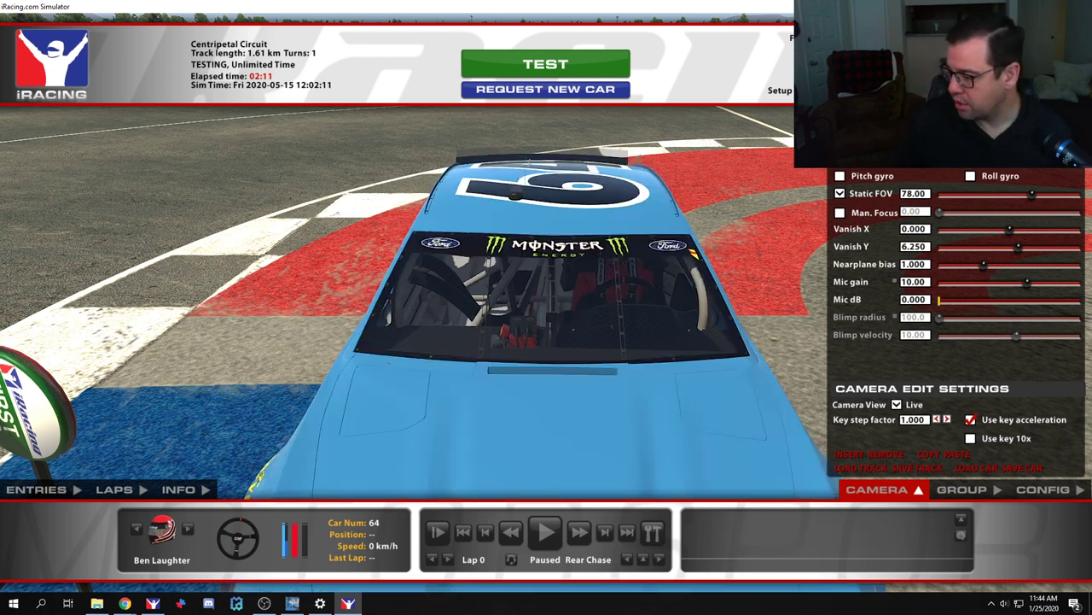
Step: Check the microphone input level in the Windows sound settings
{"action": "right_click", "coordinate": [1004, 603]}
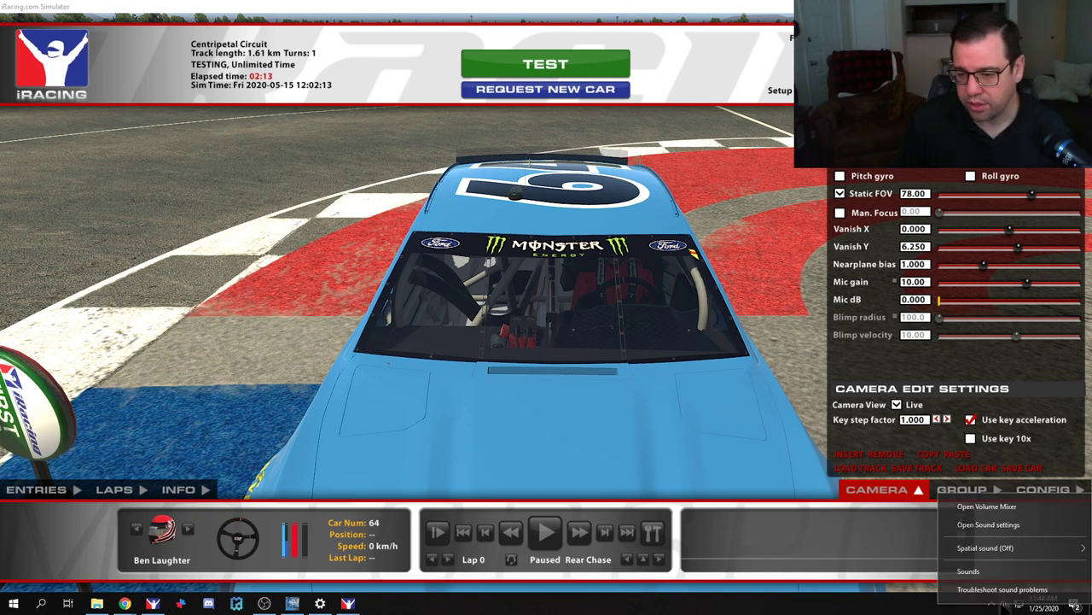
{"action": "left_click", "coordinate": [987, 525]}
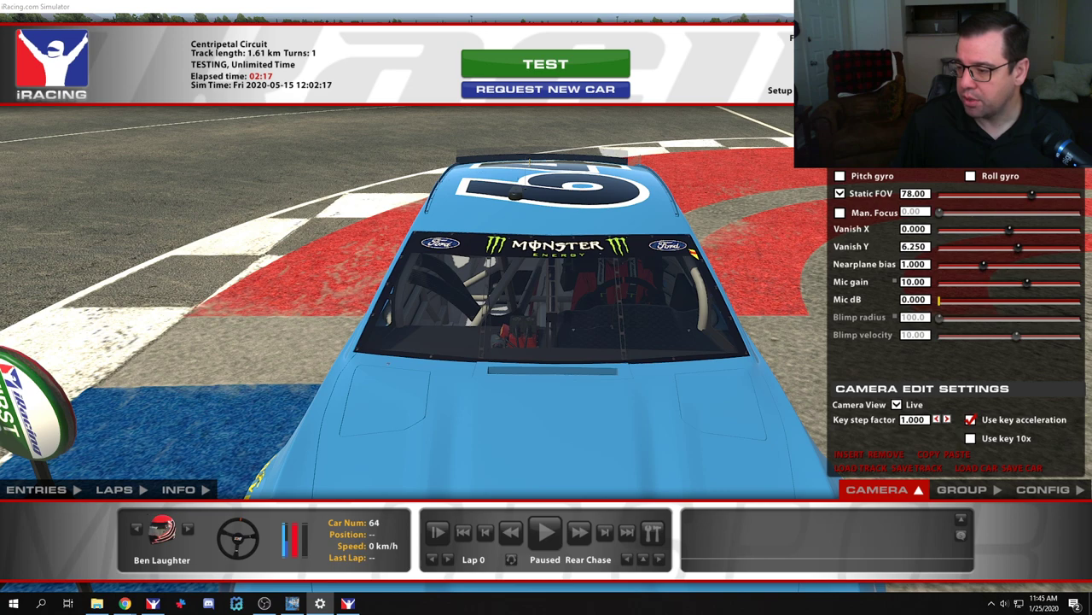
{"action": "left_click", "coordinate": [189, 147]}
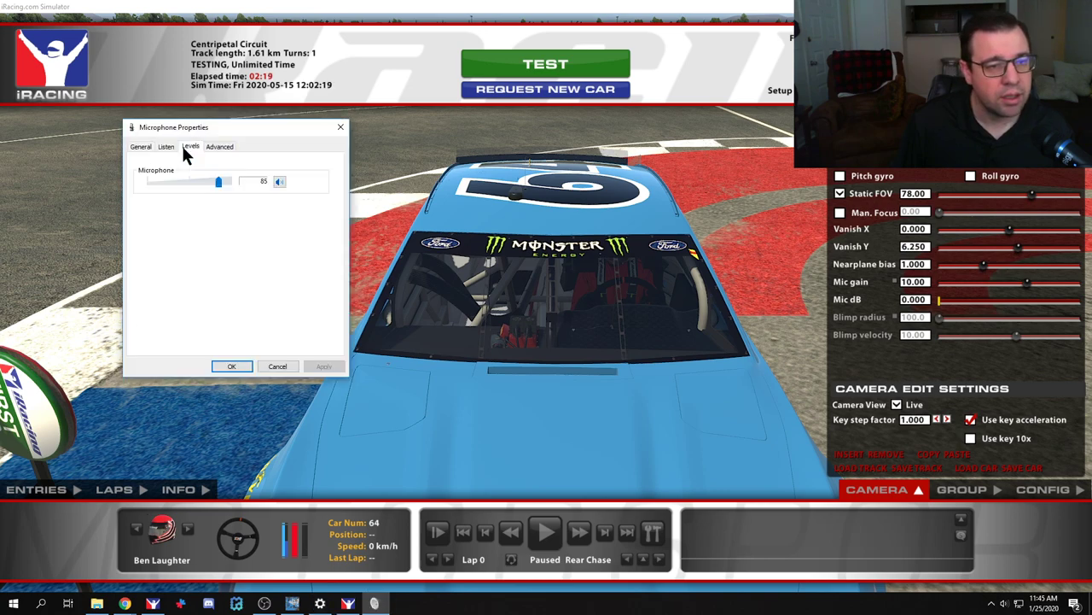
{"action": "left_click", "coordinate": [228, 366]}
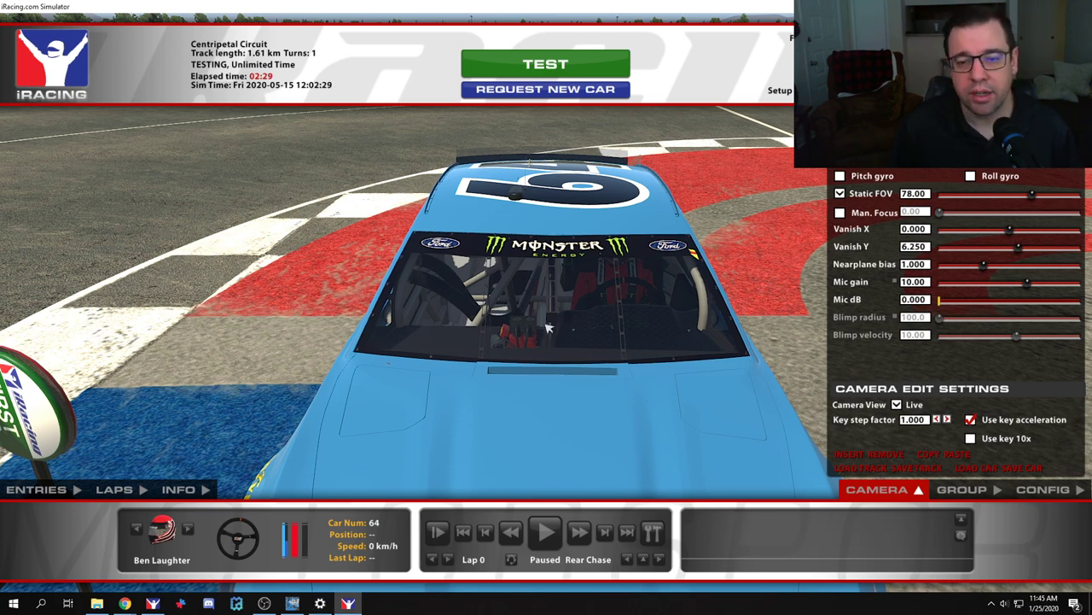
Step: Swing the camera to the car's front and hide the overlay to view the livery
{"action": "key", "text": "Left"}
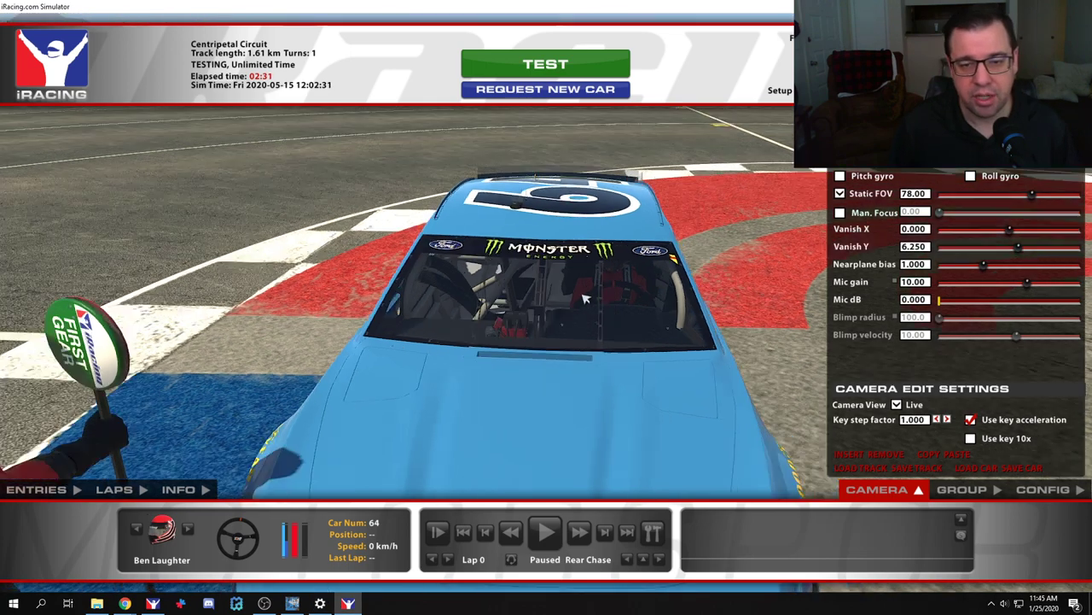
{"action": "key", "text": "space"}
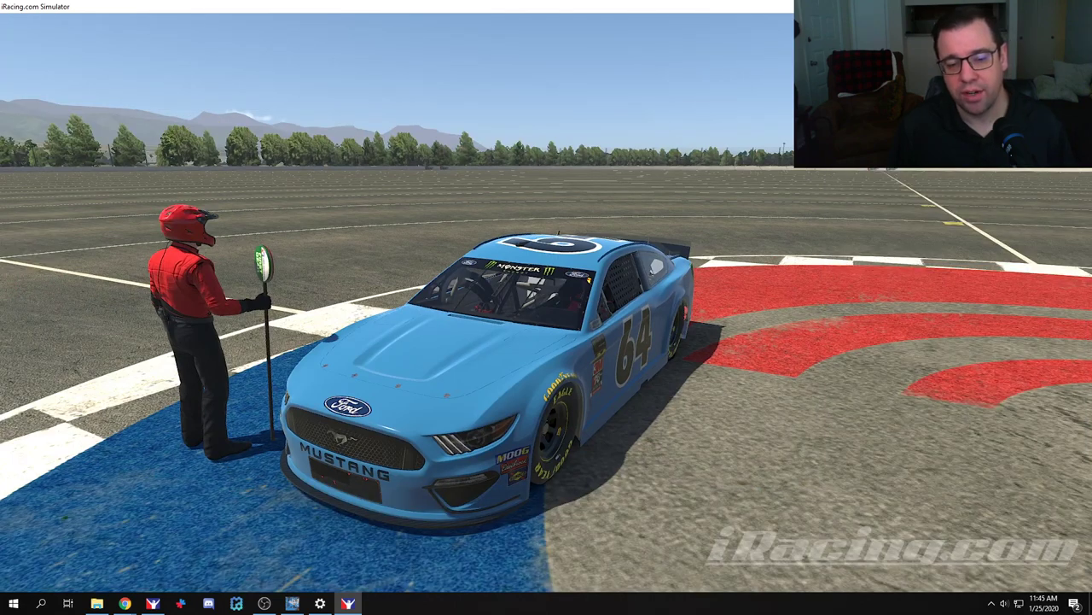
{"action": "key", "text": "alt+Tab"}
{"action": "key", "text": "alt+Tab"}
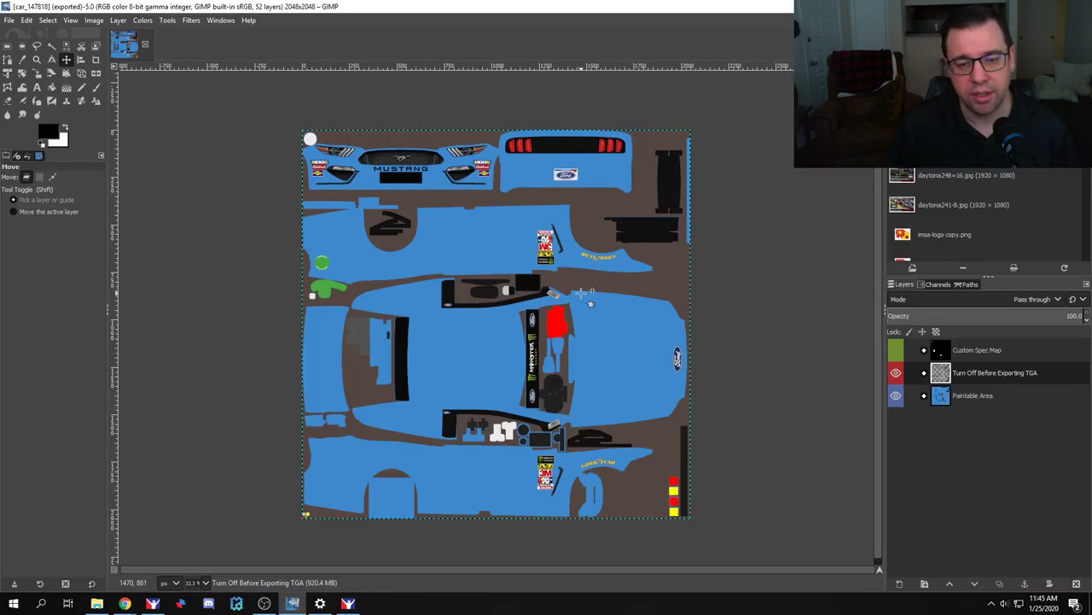
Step: Expand the Turn Off Before Exporting TGA group and make the Wire layer visible
{"action": "left_click", "coordinate": [924, 373]}
{"action": "left_click", "coordinate": [895, 464]}
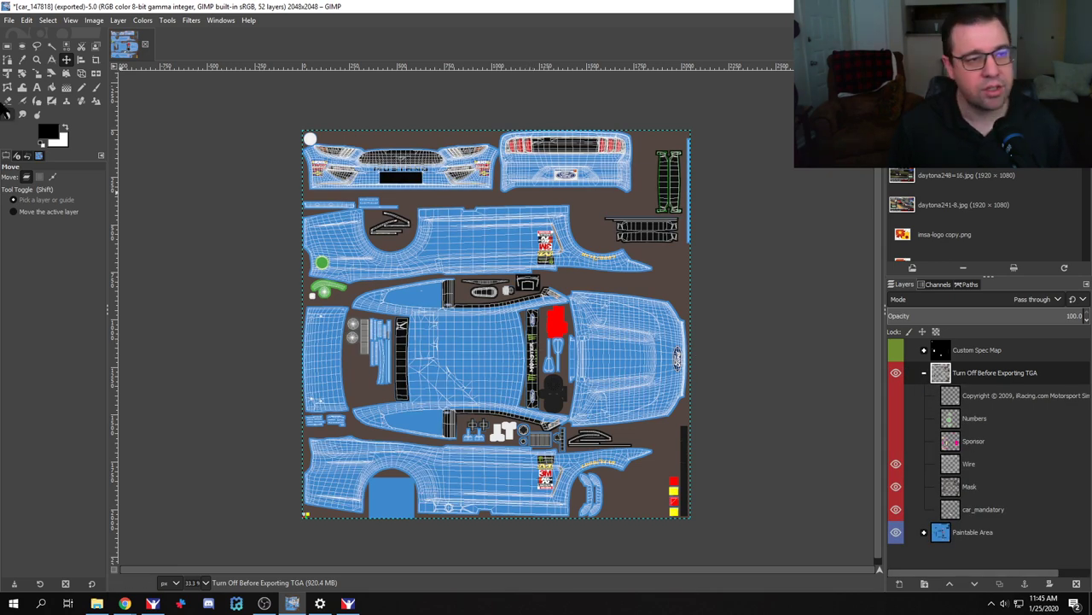
{"action": "left_click", "coordinate": [9, 20]}
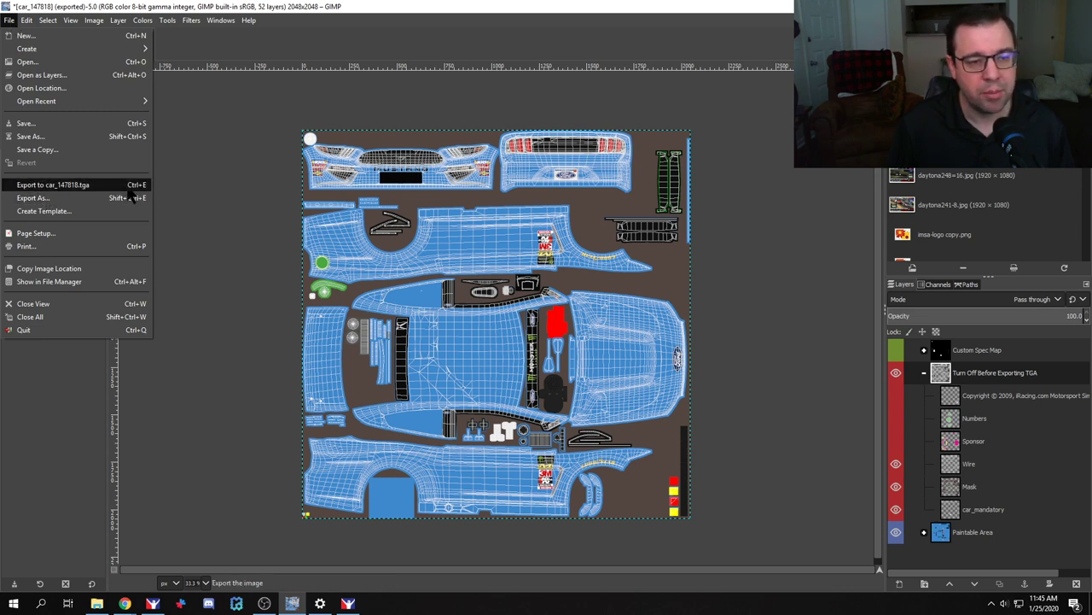
{"action": "left_click", "coordinate": [243, 202]}
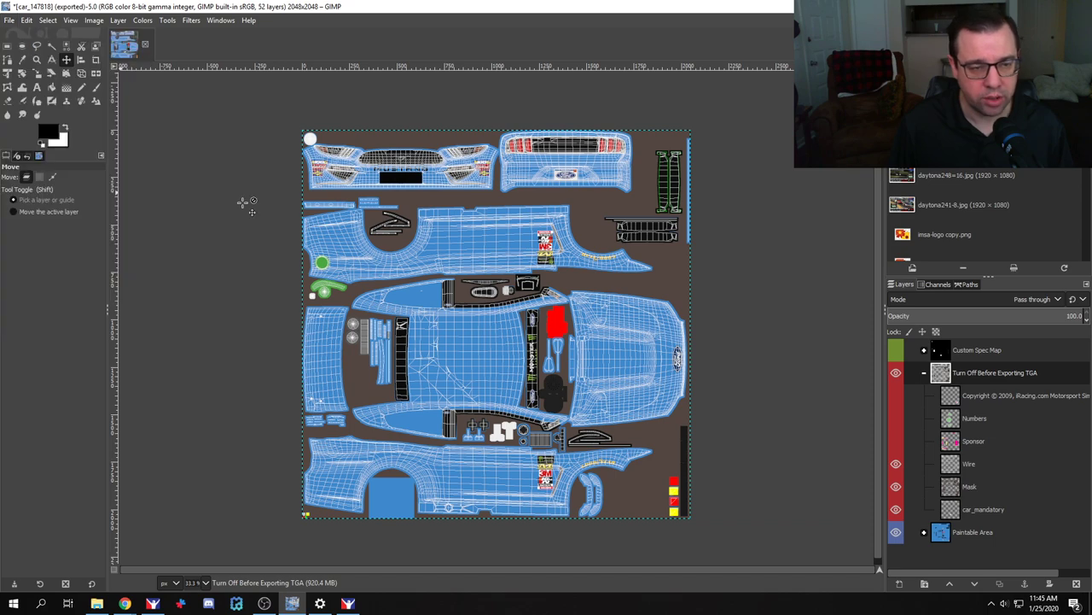
Step: Reload the car textures in iRacing with Ctrl+R, then return to GIMP
{"action": "key", "text": "alt+Tab"}
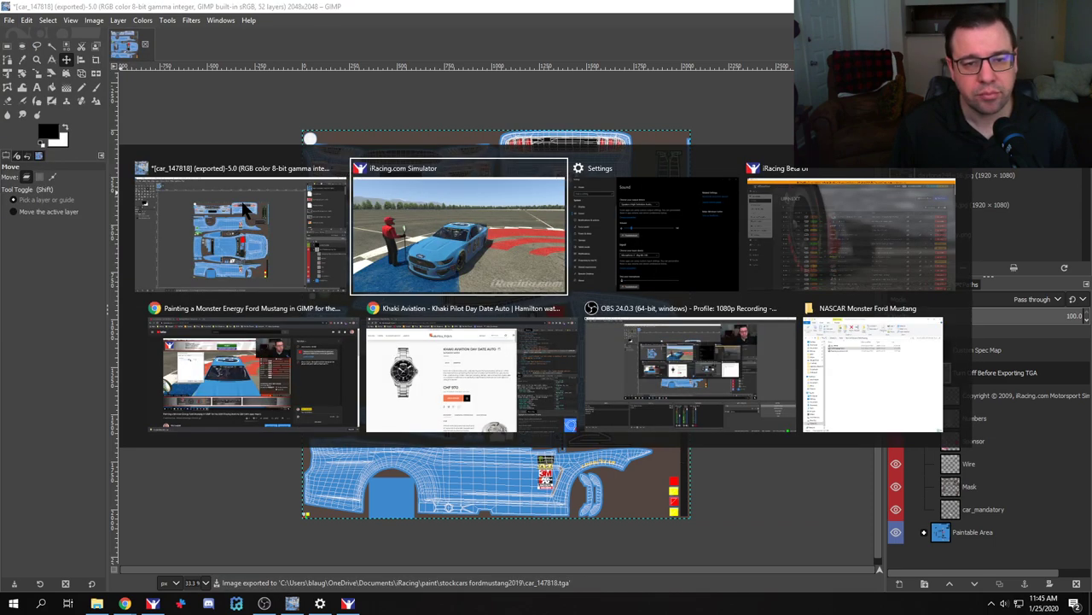
{"action": "key", "text": "ctrl+r"}
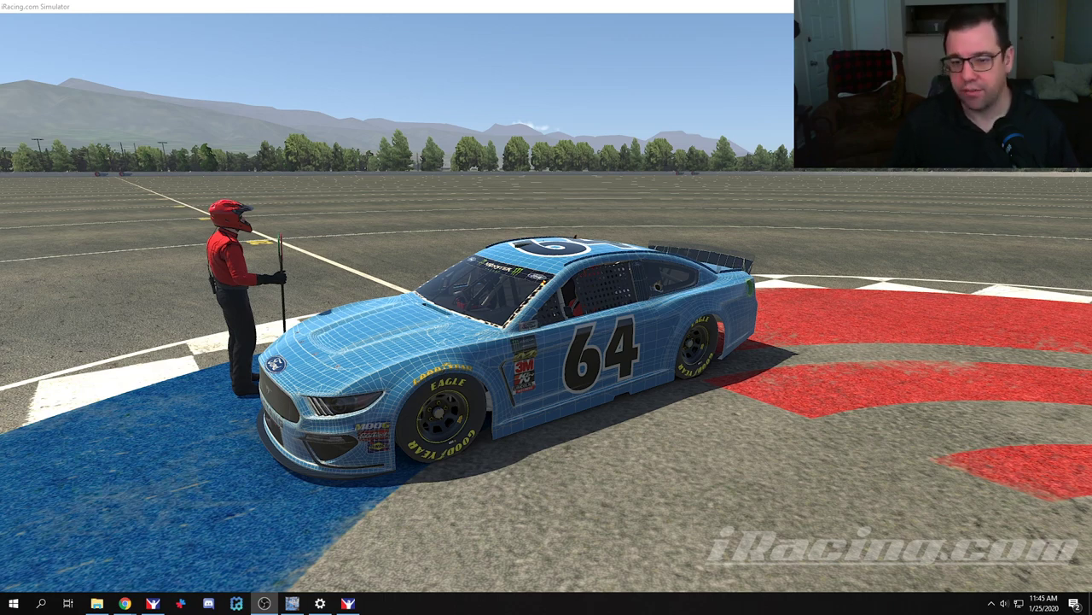
{"action": "left_click", "coordinate": [292, 604]}
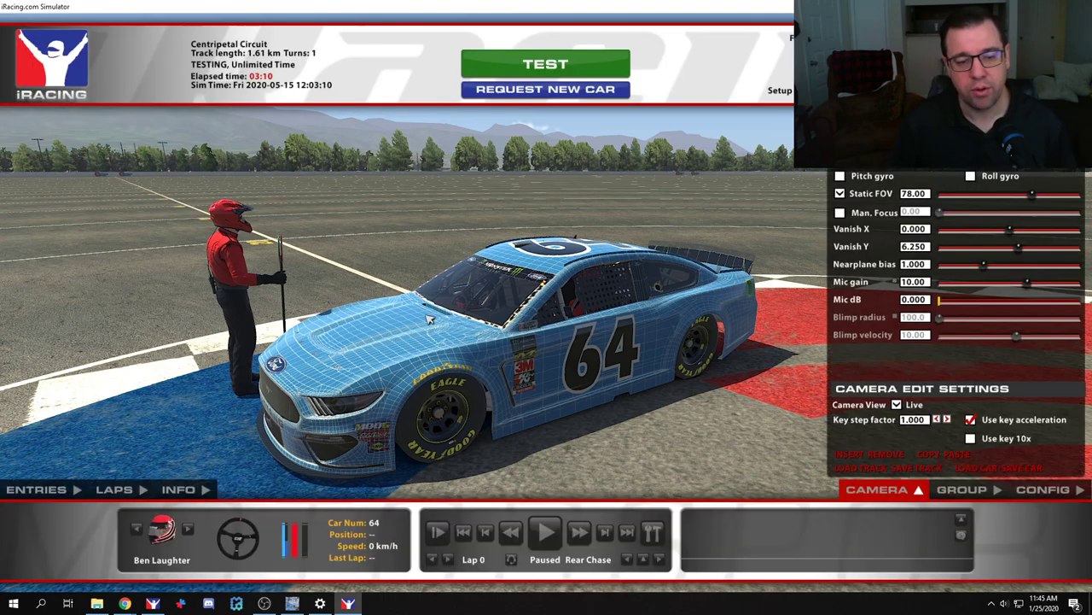
{"action": "left_click", "coordinate": [292, 603]}
Step: Start saving the texture as Hamilton Mustang.xcf and browse into the Paint folder on E:
{"action": "left_click", "coordinate": [8, 20]}
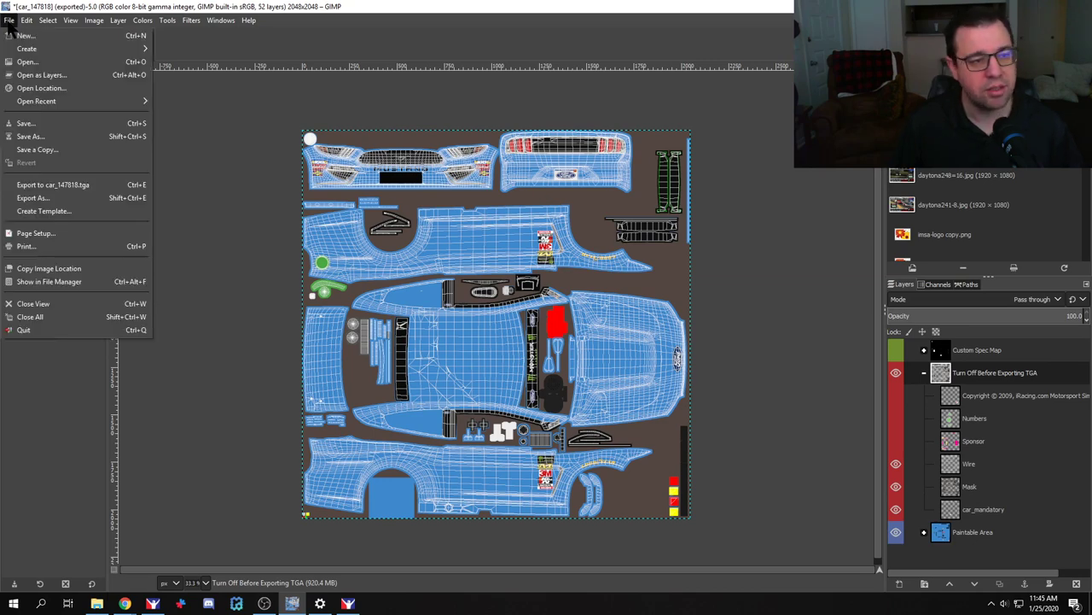
{"action": "left_click", "coordinate": [25, 123]}
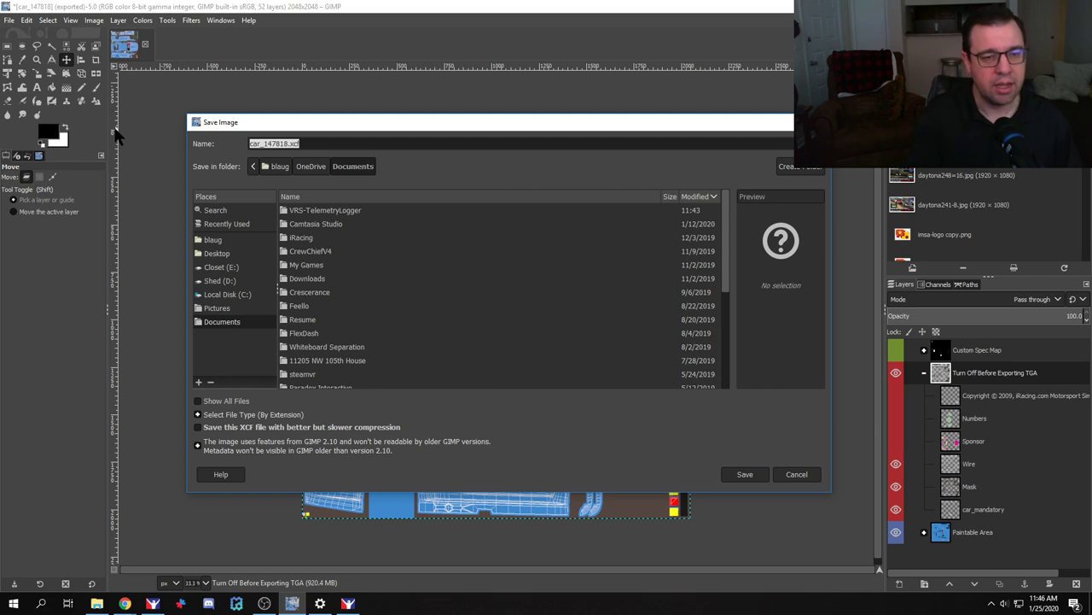
{"action": "type", "text": "Hamilton Mustang"}
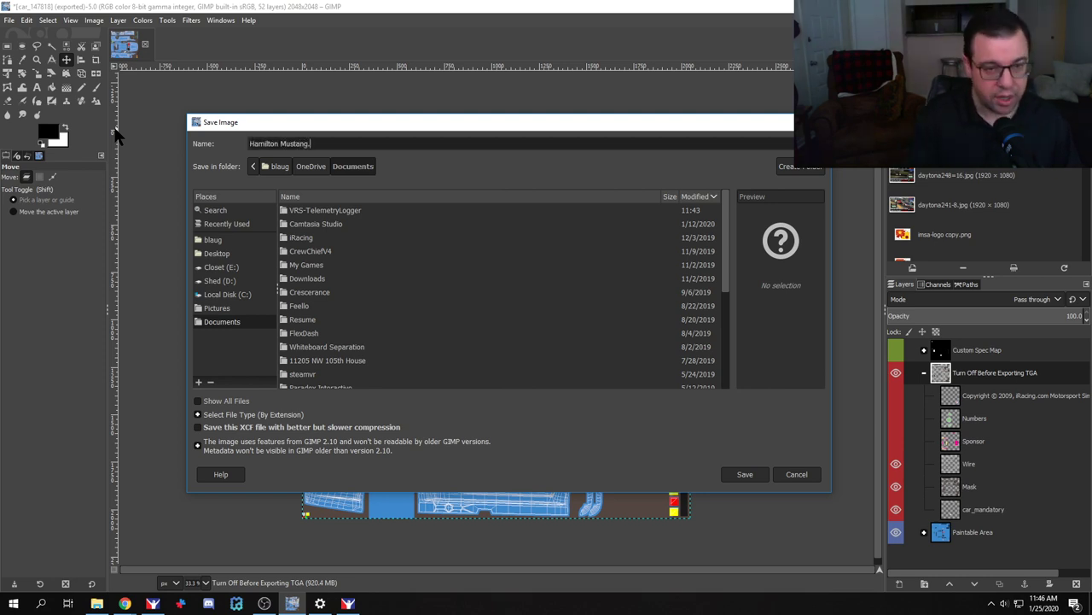
{"action": "left_click", "coordinate": [243, 294]}
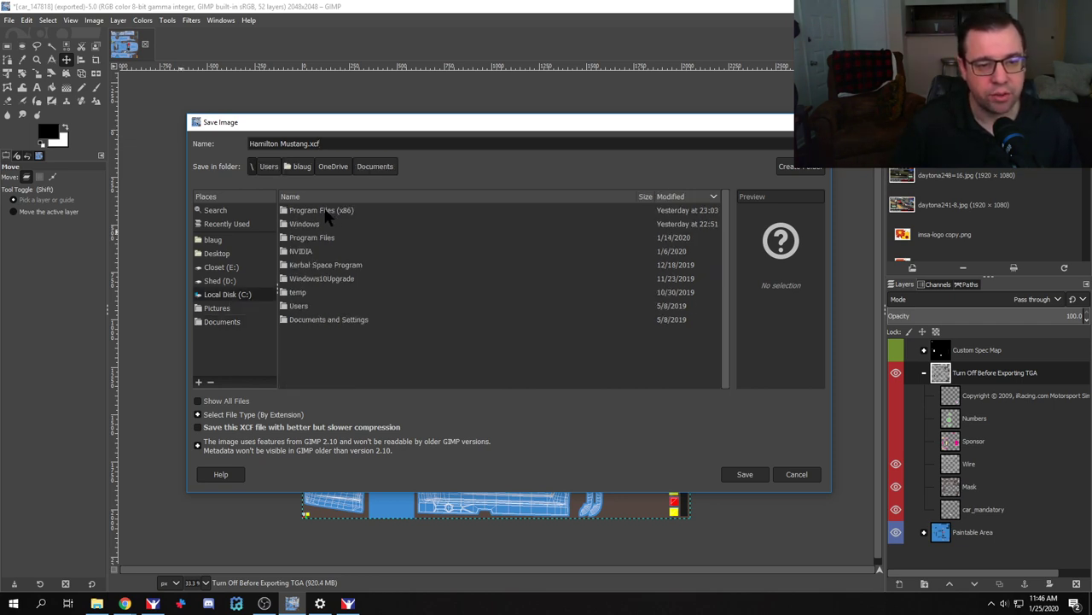
{"action": "left_click", "coordinate": [218, 323]}
{"action": "left_click", "coordinate": [239, 295]}
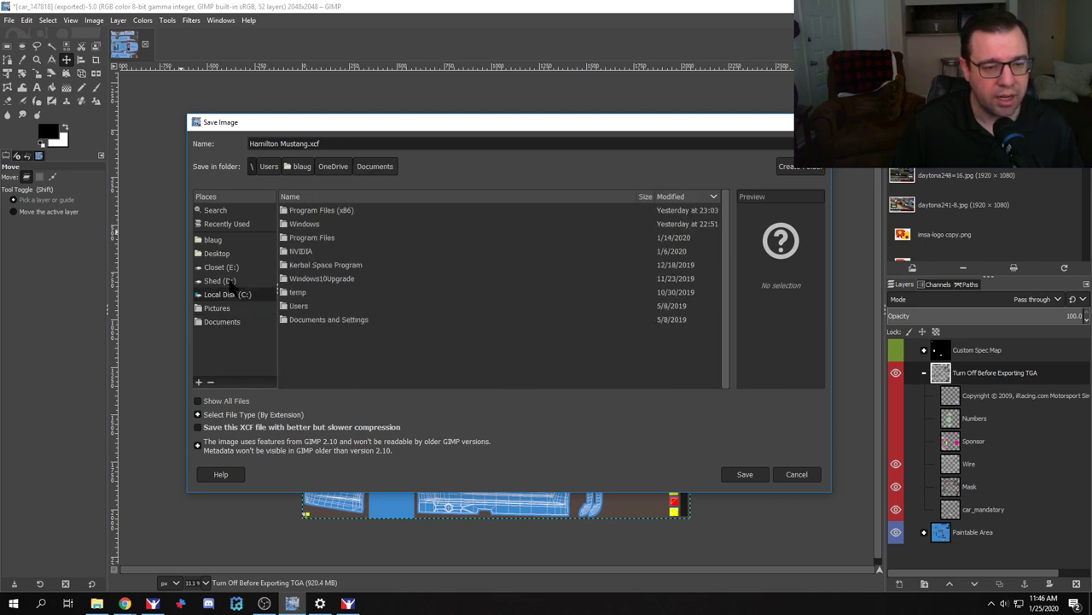
{"action": "left_click", "coordinate": [220, 281]}
{"action": "left_click", "coordinate": [221, 267]}
{"action": "double_click", "coordinate": [303, 212]}
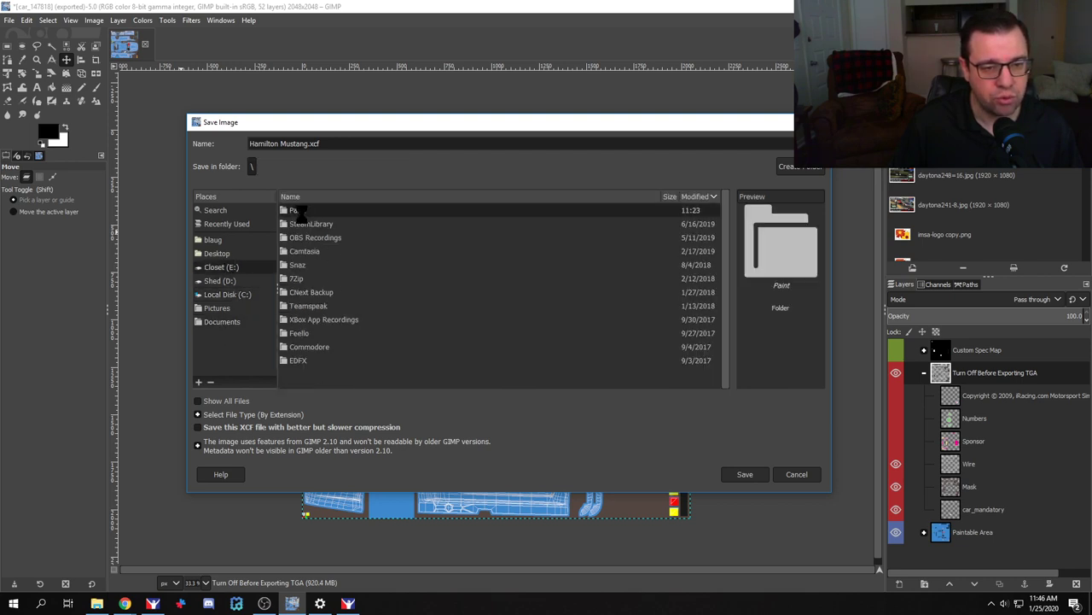
Step: Sort the Paint folders by name and open NASCAR Monster Ford Mustang as the save location
{"action": "scroll", "coordinate": [343, 313], "scroll_direction": "down", "scroll_amount": 3}
{"action": "scroll", "coordinate": [343, 313], "scroll_direction": "up", "scroll_amount": 4}
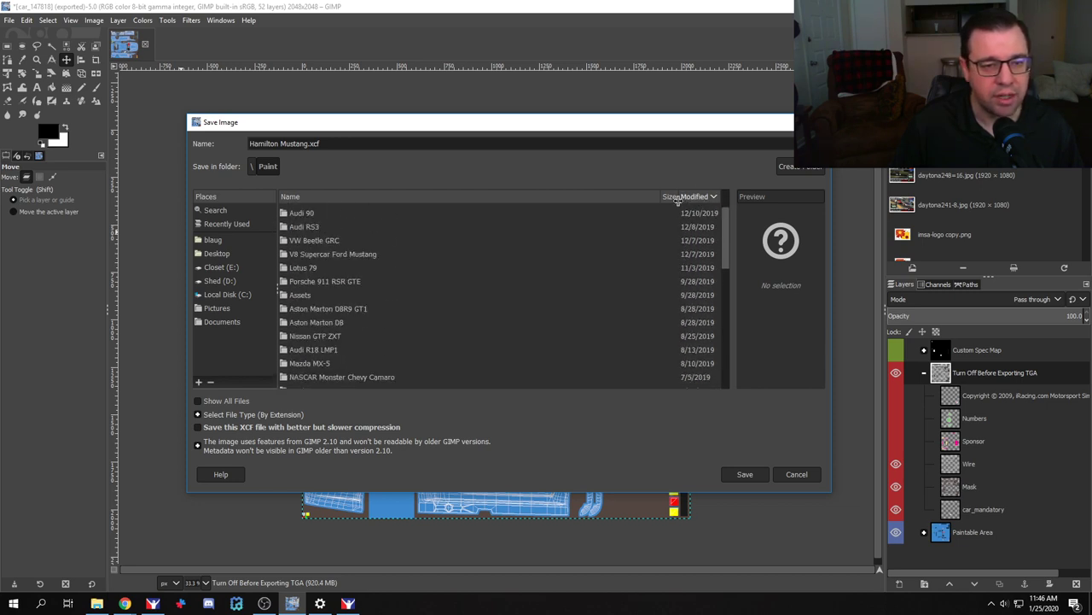
{"action": "left_click", "coordinate": [329, 205]}
{"action": "left_click", "coordinate": [322, 193]}
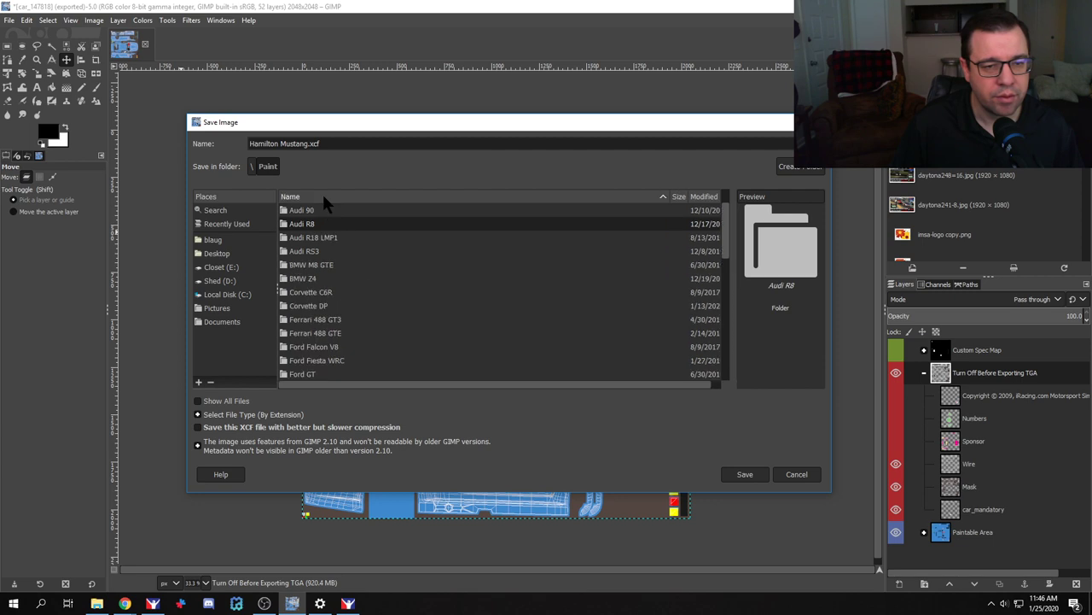
{"action": "left_click", "coordinate": [321, 192]}
{"action": "left_click", "coordinate": [322, 193]}
{"action": "scroll", "coordinate": [415, 313], "scroll_direction": "down", "scroll_amount": 6}
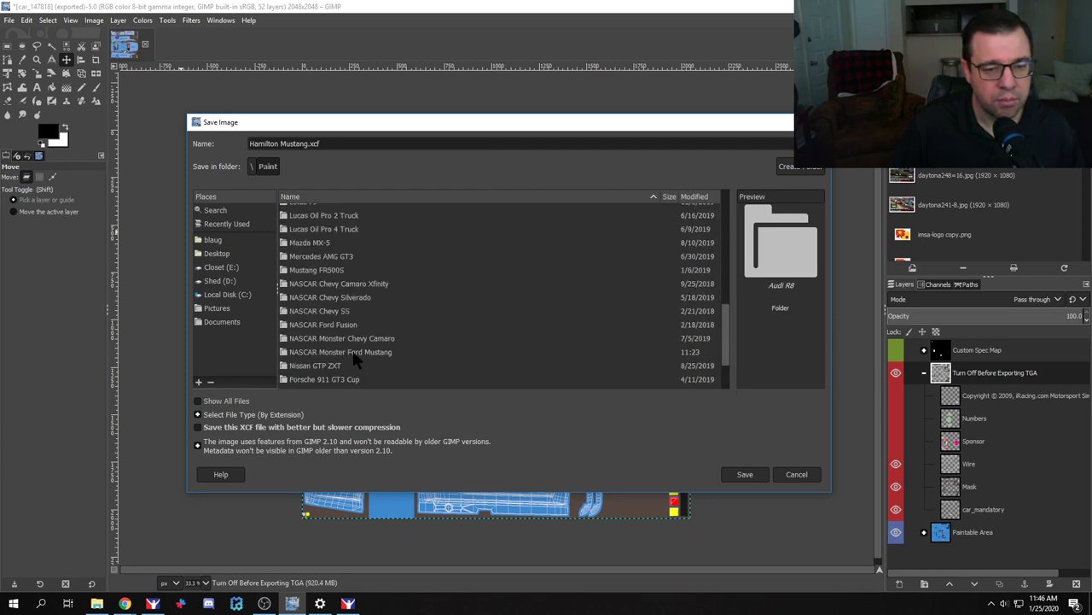
{"action": "double_click", "coordinate": [355, 353]}
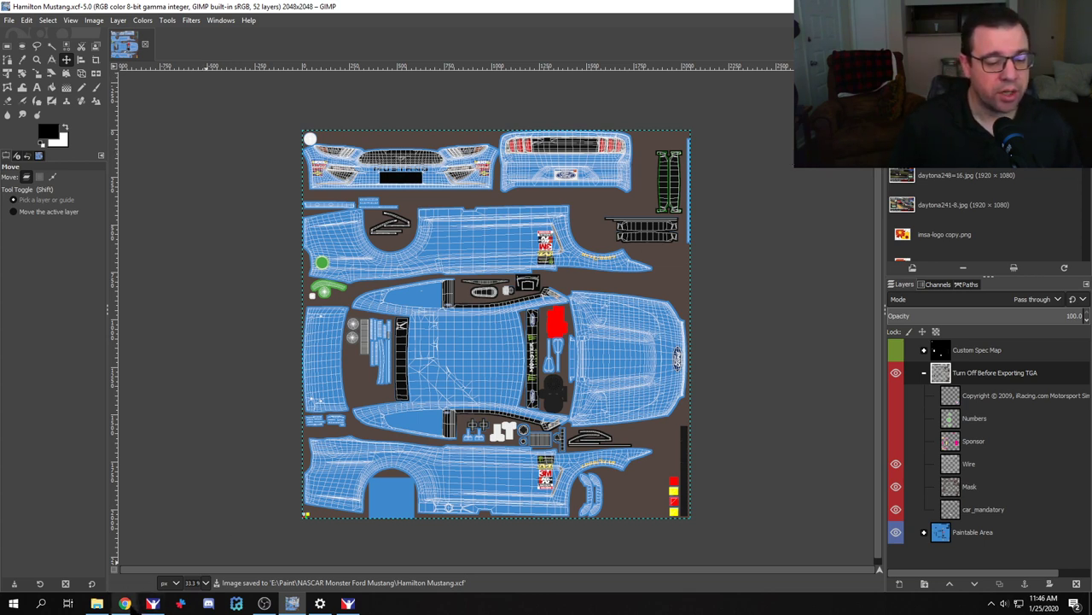
{"action": "mouse_move", "coordinate": [125, 604]}
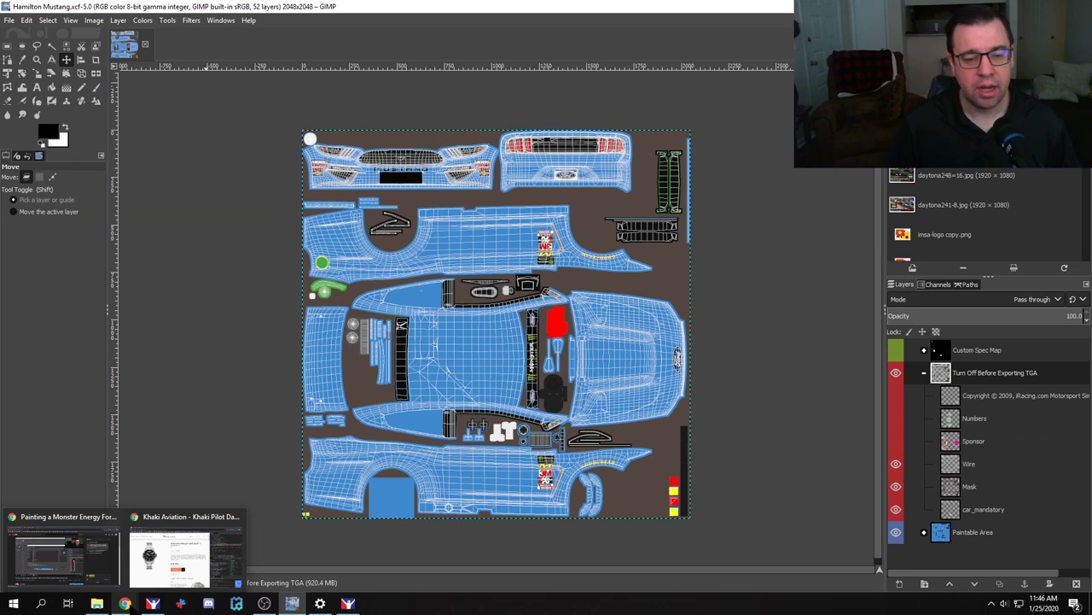
{"action": "left_click", "coordinate": [169, 559]}
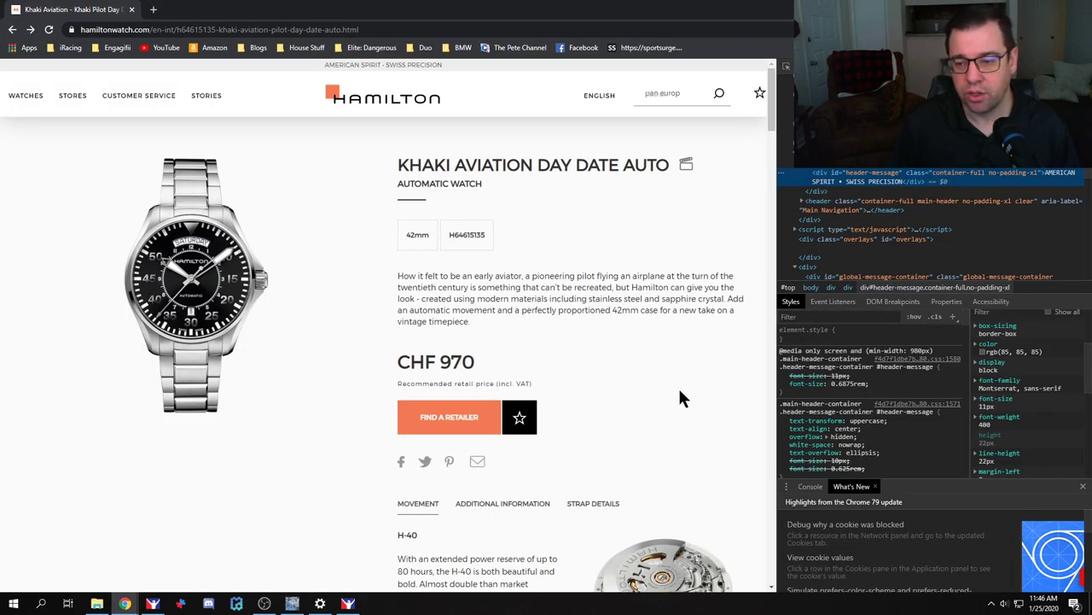
{"action": "right_click", "coordinate": [506, 68]}
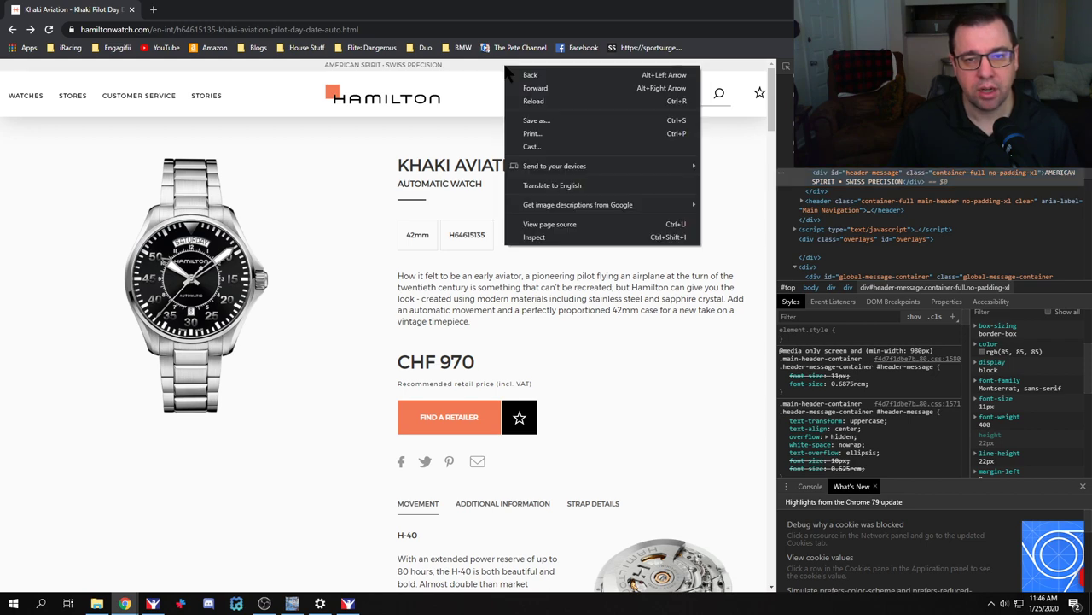
{"action": "left_click", "coordinate": [534, 239]}
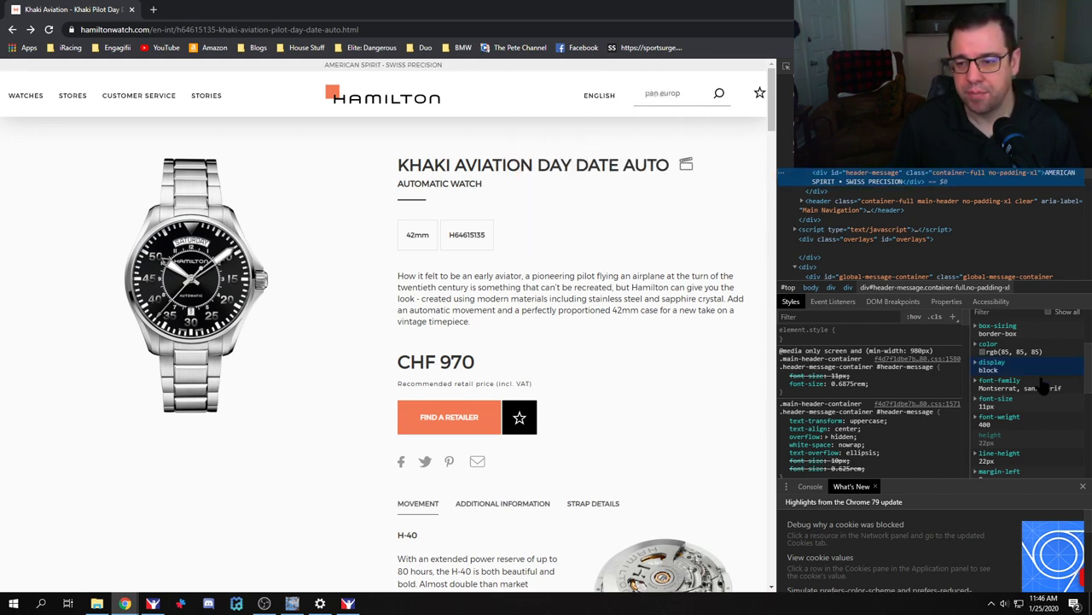
{"action": "scroll", "coordinate": [1028, 376], "scroll_direction": "up", "scroll_amount": 3}
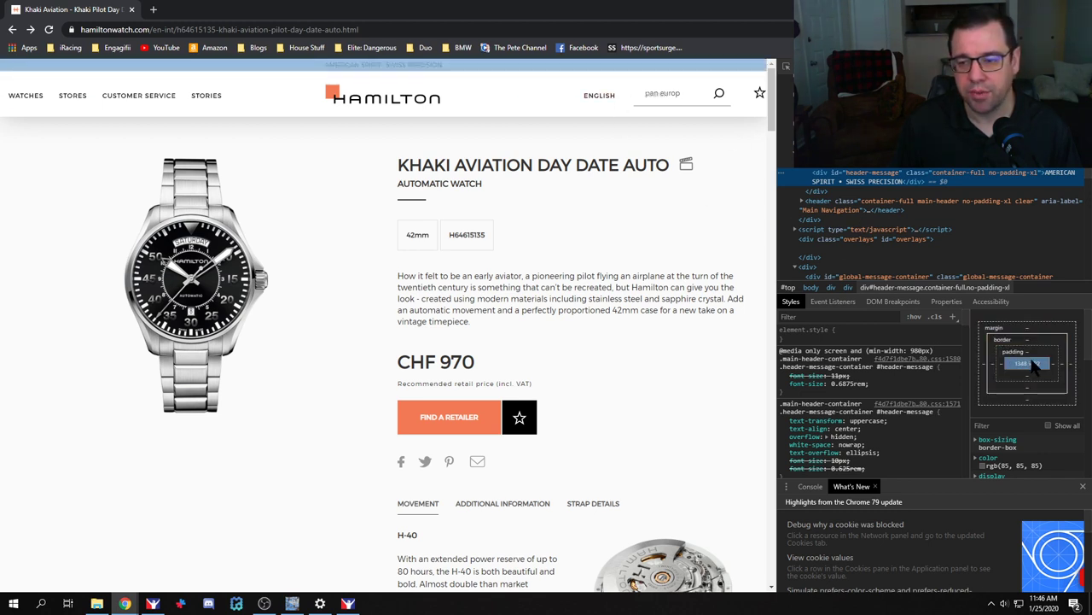
{"action": "scroll", "coordinate": [1029, 376], "scroll_direction": "down", "scroll_amount": 2}
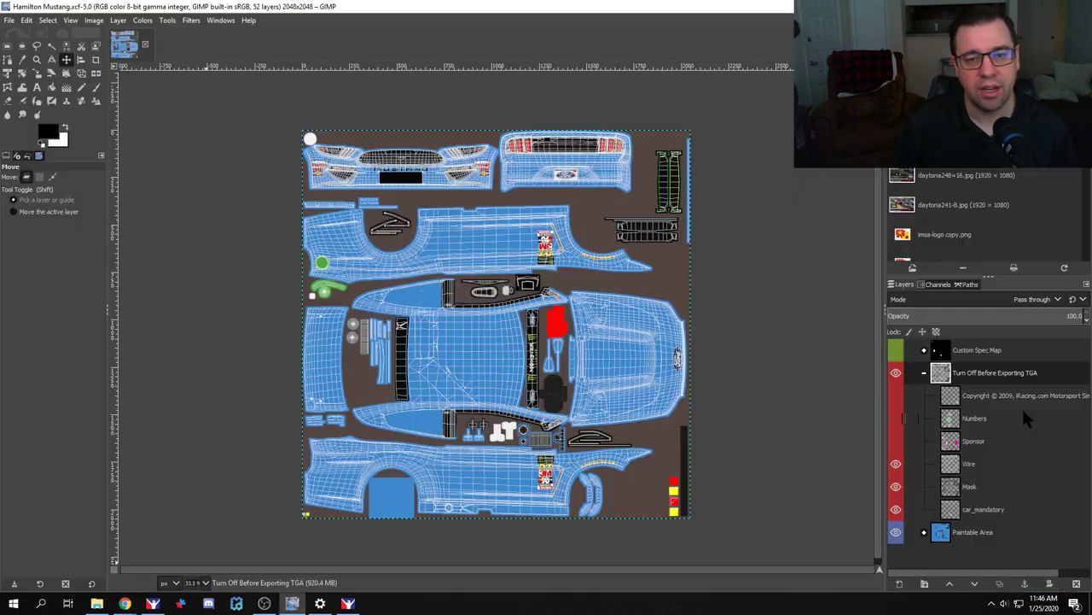
Step: Select the Base layer and set the foreground colour to grey RGB 85/85/85
{"action": "left_click", "coordinate": [924, 531]}
{"action": "scroll", "coordinate": [981, 531], "scroll_direction": "down", "scroll_amount": 5}
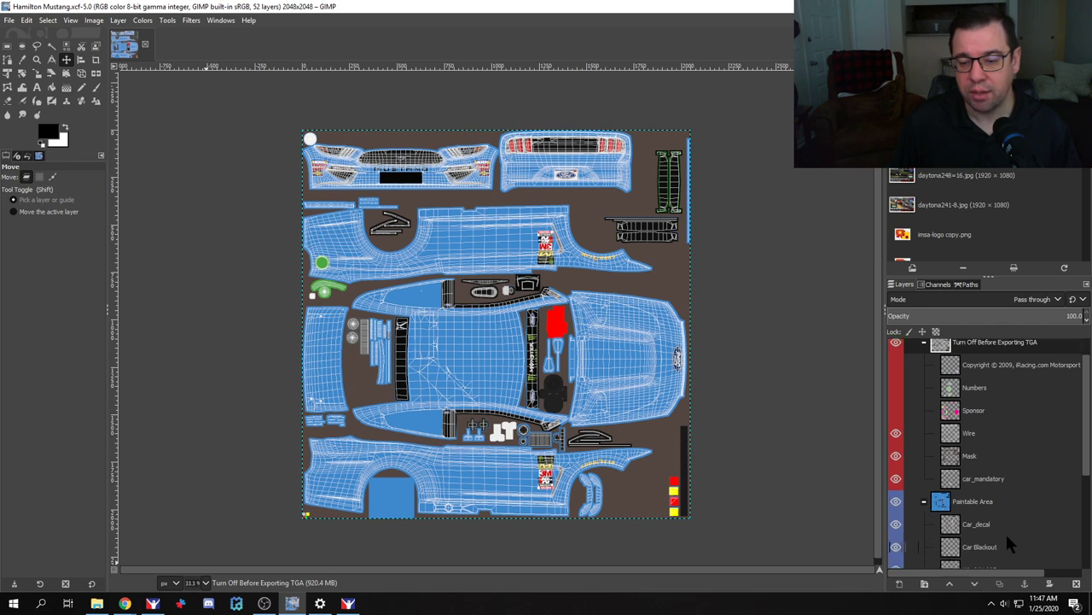
{"action": "left_click", "coordinate": [986, 559]}
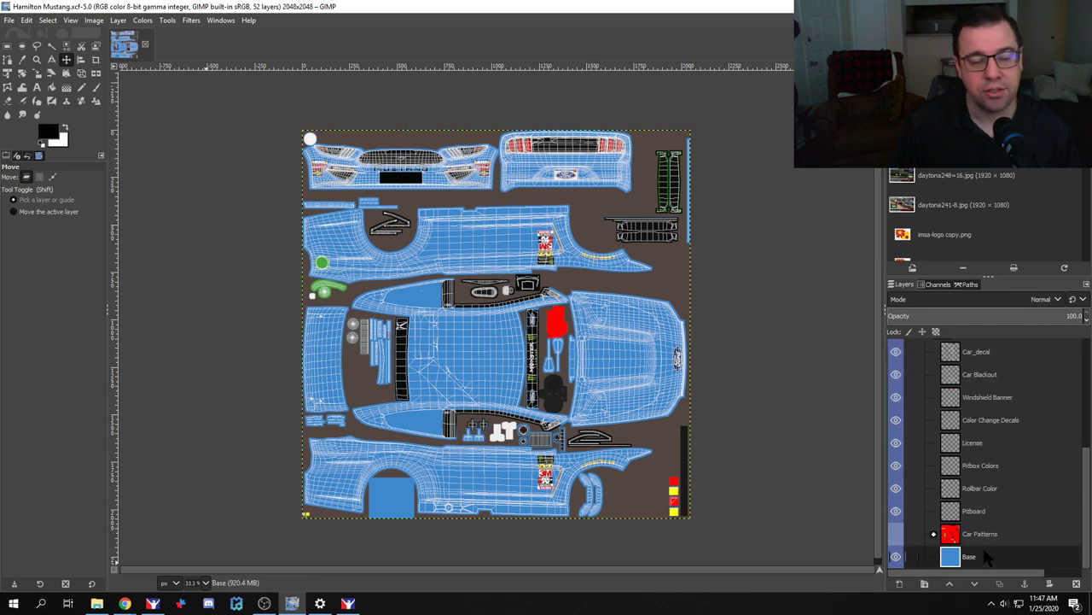
{"action": "left_click", "coordinate": [48, 134]}
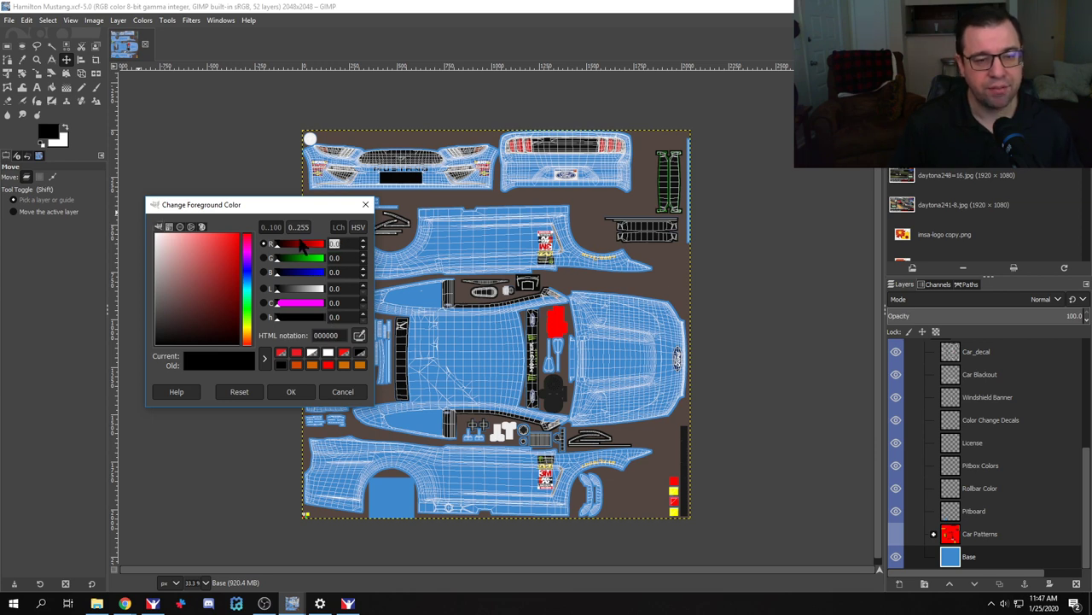
{"action": "type", "text": "85"}
{"action": "key", "text": "Return"}
{"action": "type", "text": "85"}
{"action": "key", "text": "Return"}
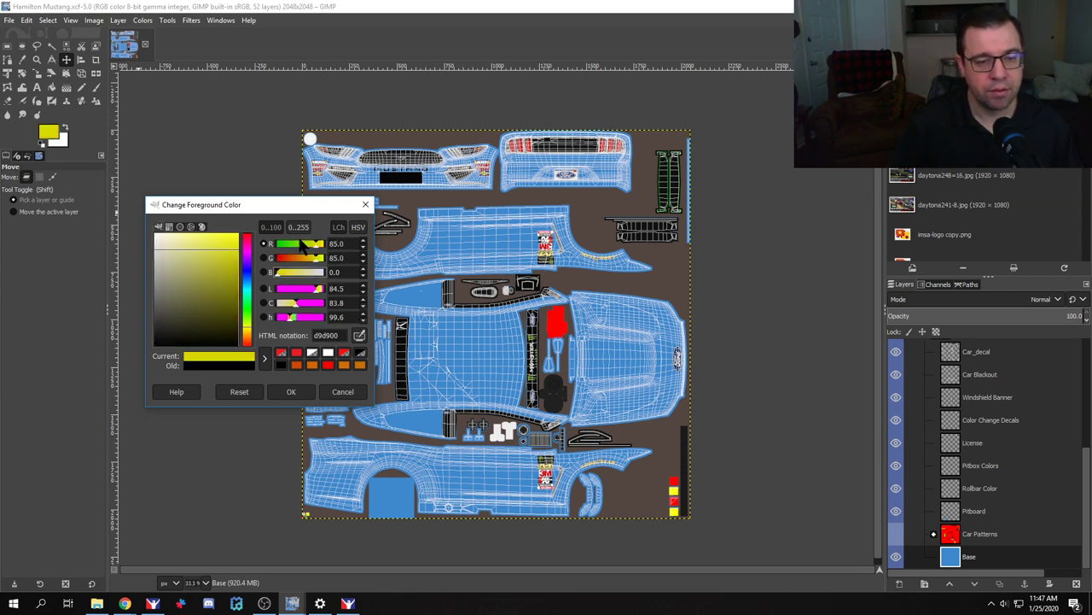
{"action": "key", "text": "Return"}
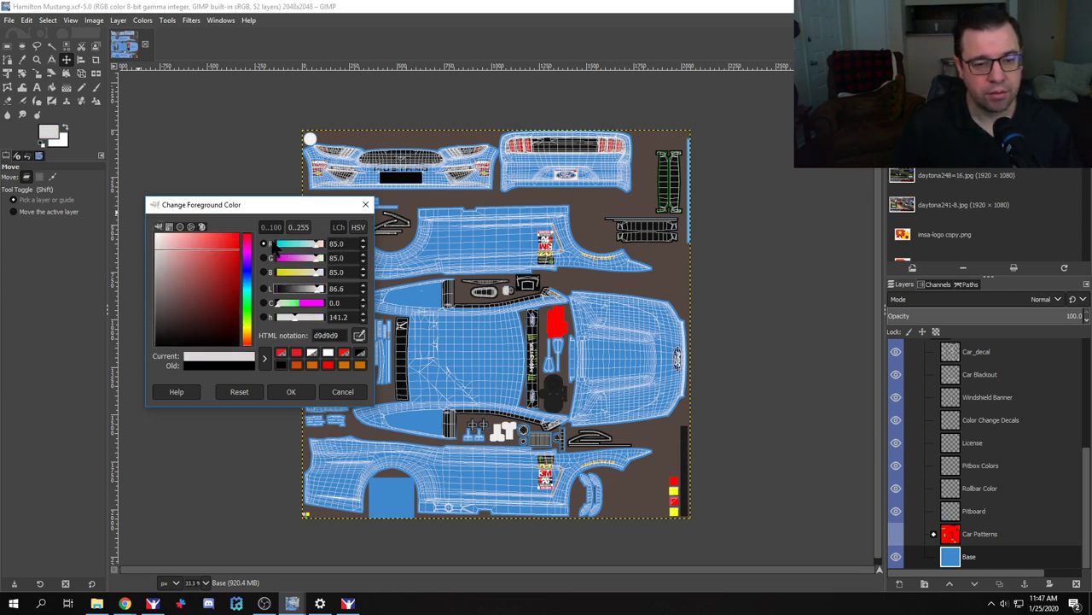
{"action": "left_click", "coordinate": [292, 391]}
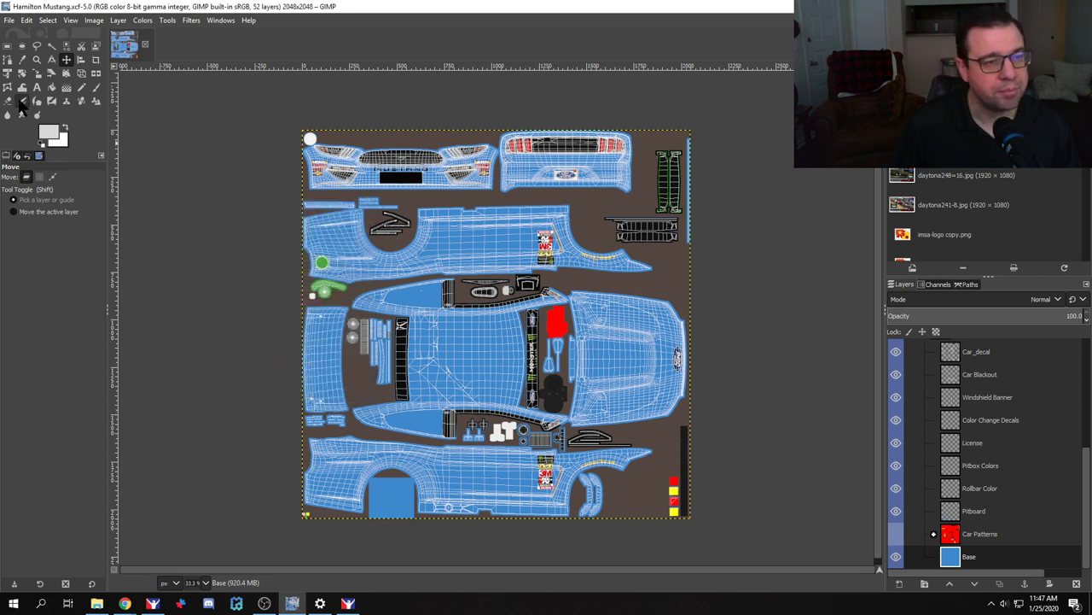
Step: Bucket-fill the blue base areas grey, export car_147818.tga, and switch to iRacing
{"action": "left_click", "coordinate": [52, 87]}
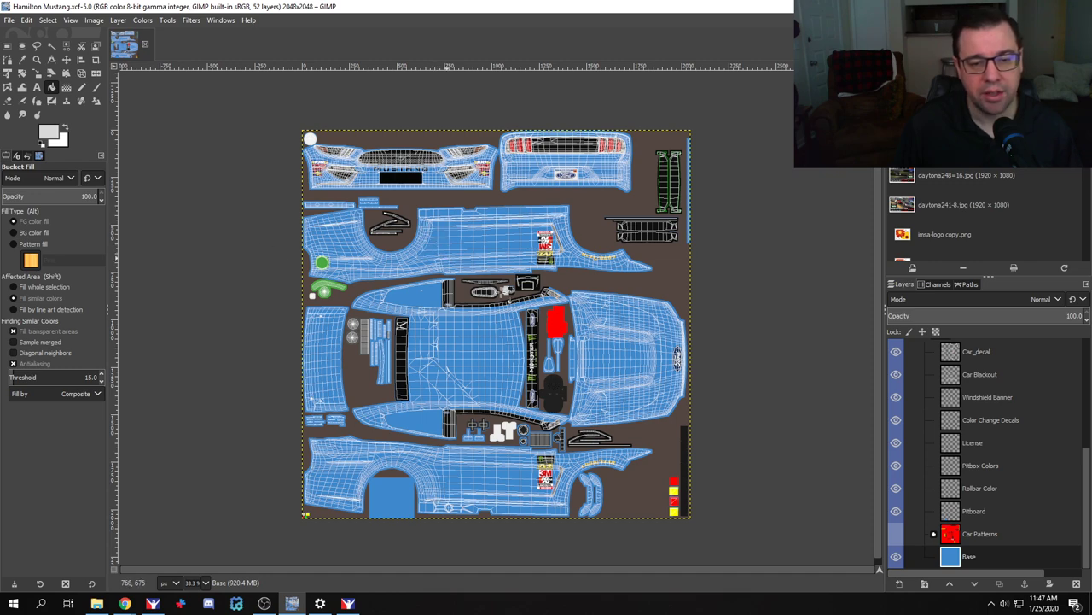
{"action": "left_click", "coordinate": [628, 323]}
{"action": "key", "text": "ctrl+e"}
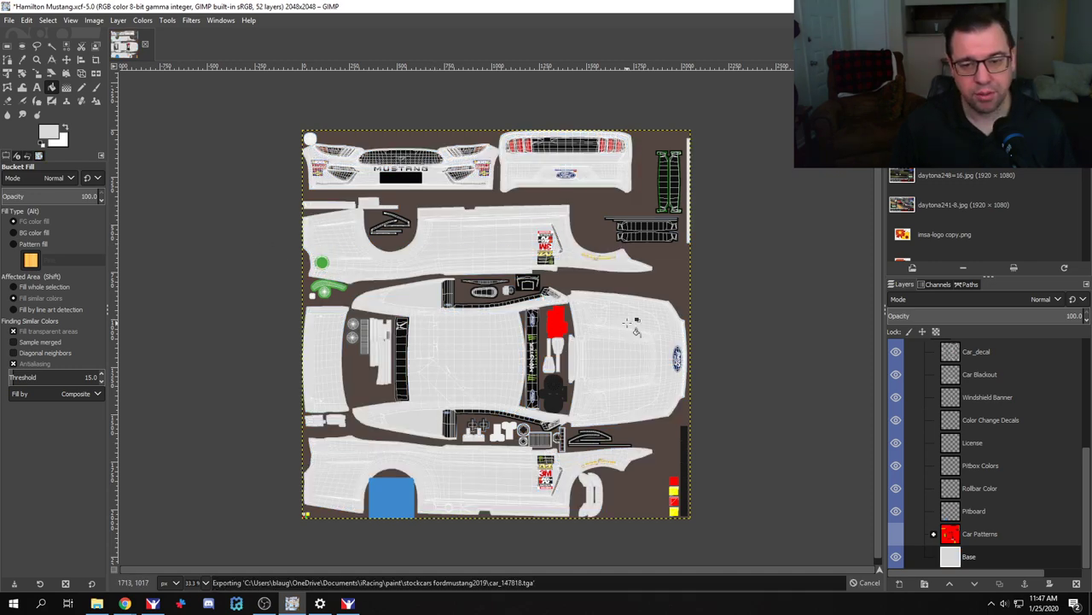
{"action": "key", "text": "alt+Tab"}
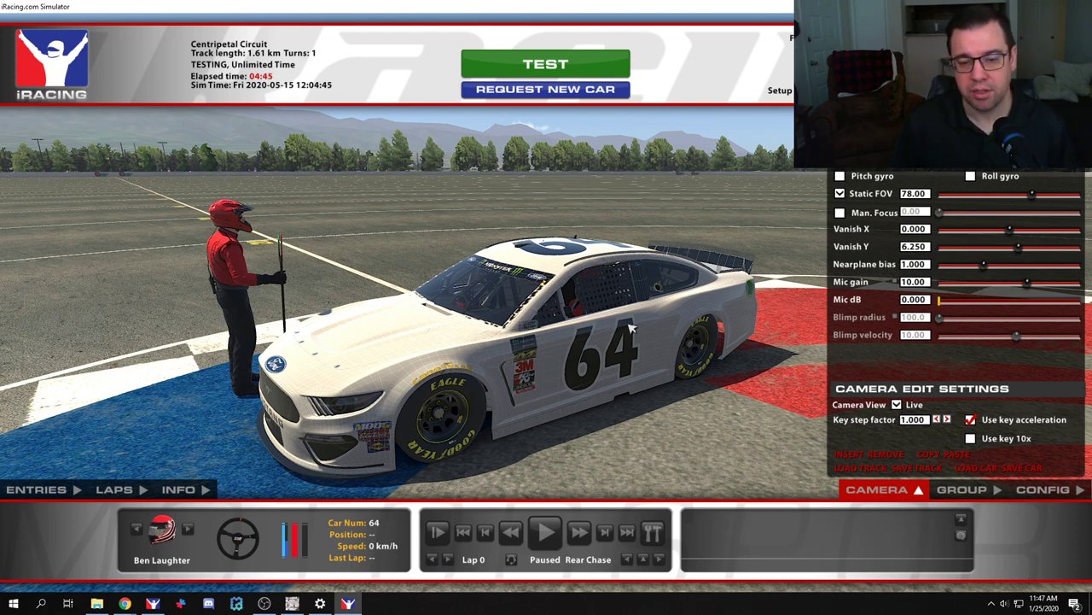
Step: Switch back from iRacing to GIMP after previewing the light-grey Mustang
{"action": "key", "text": "alt+Tab"}
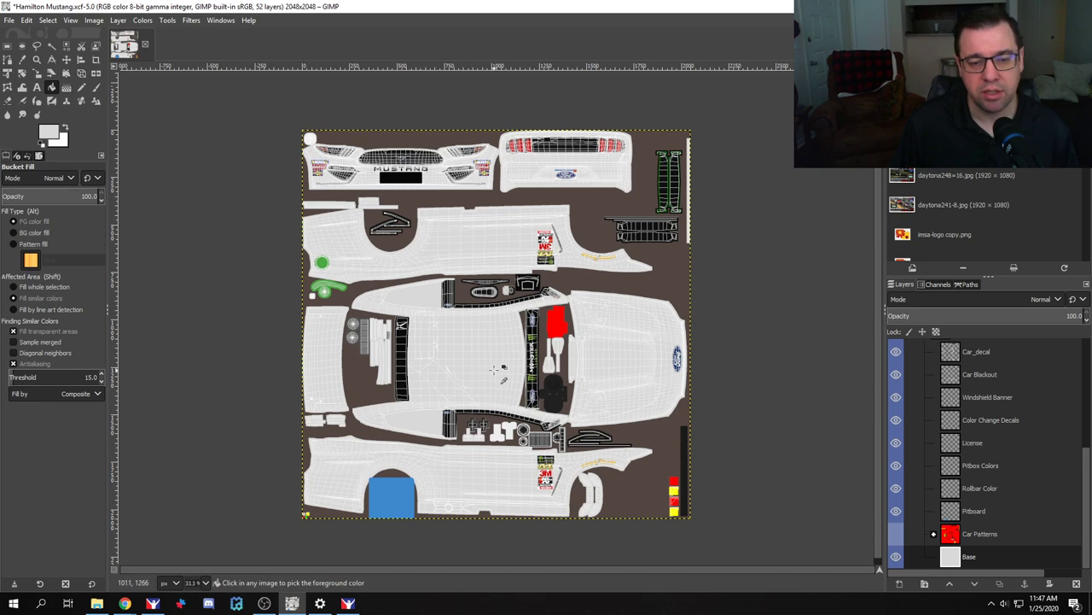
{"action": "scroll", "coordinate": [495, 372], "scroll_direction": "up", "scroll_amount": 2}
Step: Activate the Wire layer and Select by Color on a white wire line
{"action": "scroll", "coordinate": [483, 373], "scroll_direction": "up", "scroll_amount": 4}
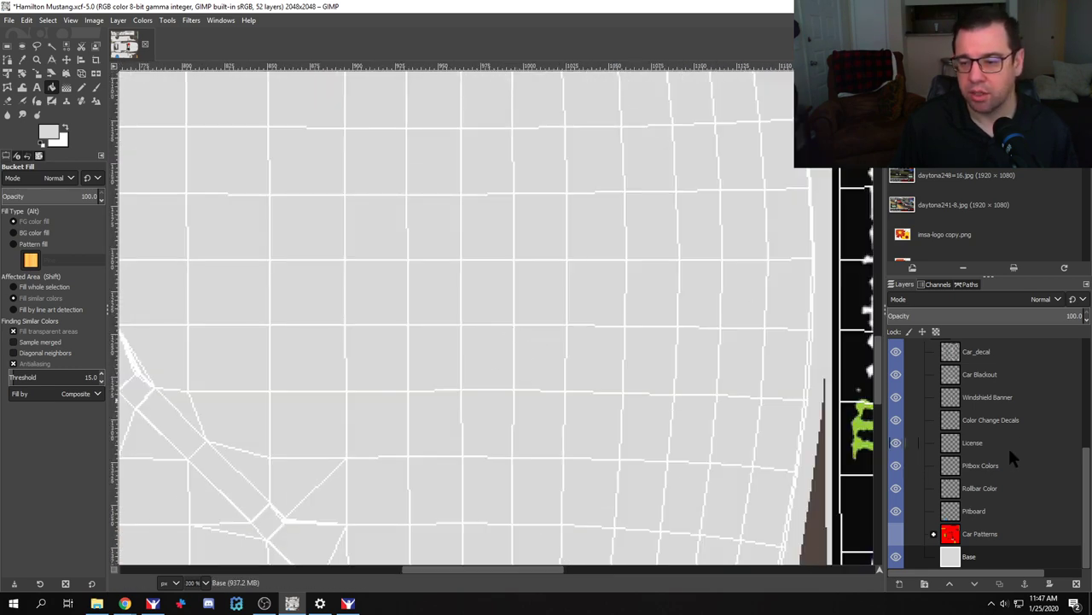
{"action": "scroll", "coordinate": [992, 491], "scroll_direction": "up", "scroll_amount": 5}
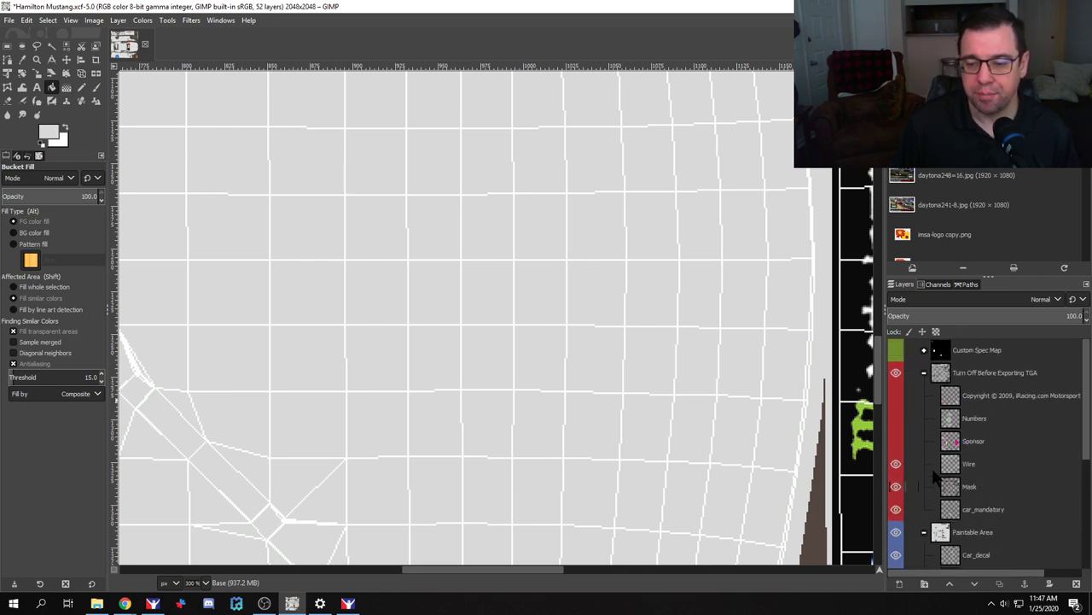
{"action": "left_click", "coordinate": [949, 471]}
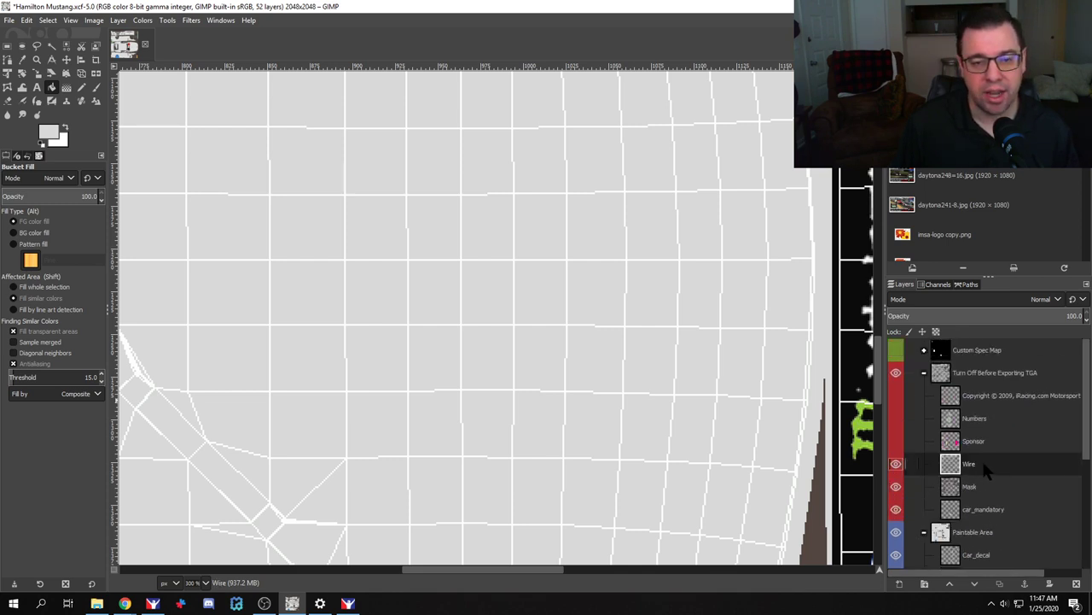
{"action": "left_click", "coordinate": [72, 47]}
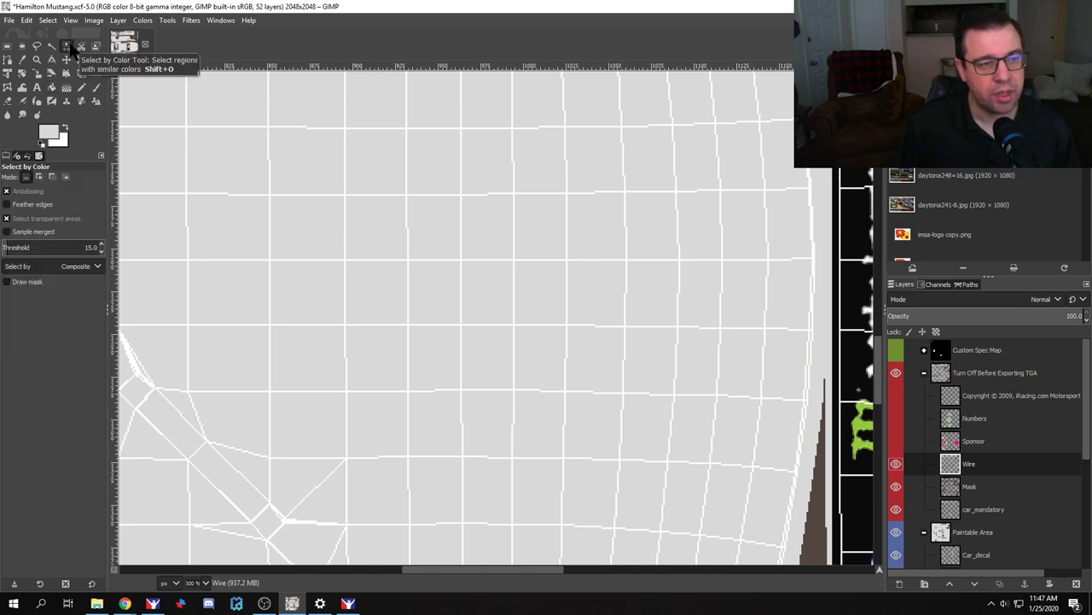
{"action": "left_click", "coordinate": [186, 128]}
{"action": "scroll", "coordinate": [375, 295], "scroll_direction": "down", "scroll_amount": 1}
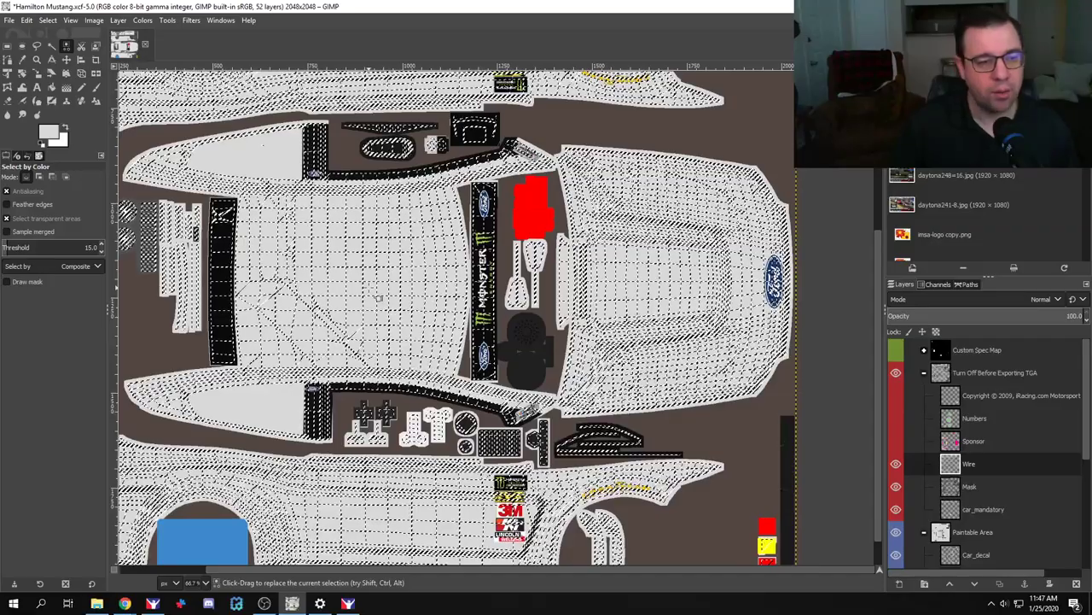
Step: Pick bright green 27f54d as the foreground colour in the colour chooser
{"action": "left_click", "coordinate": [50, 134]}
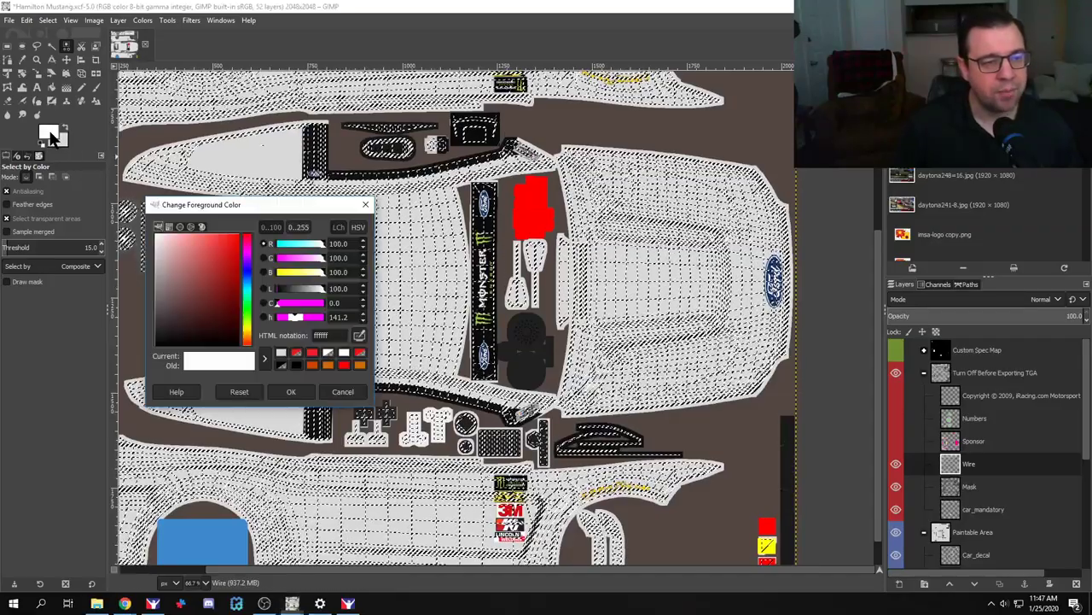
{"action": "left_click", "coordinate": [291, 391]}
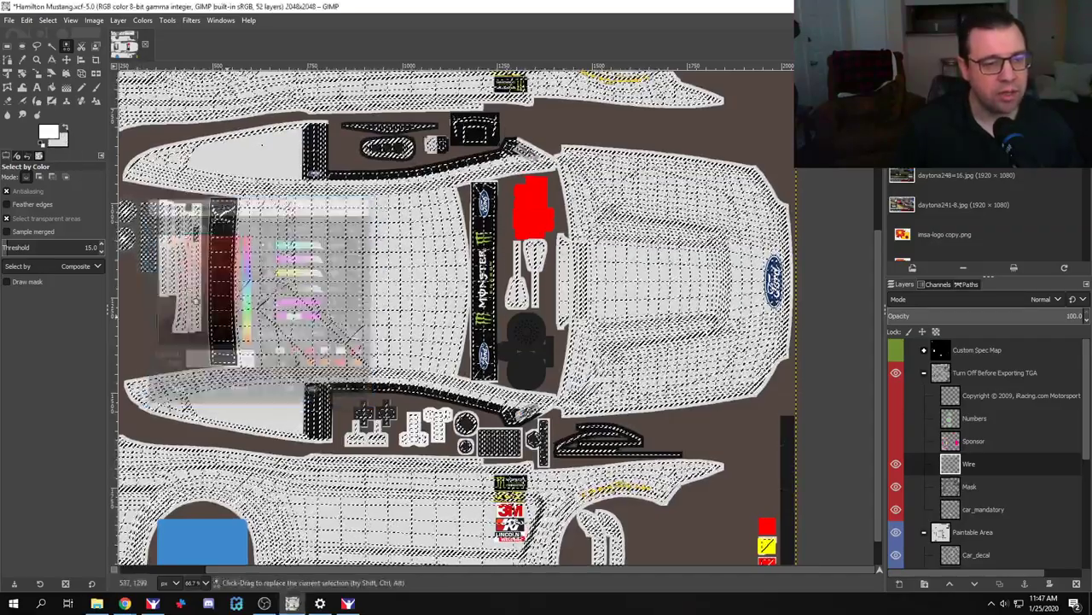
{"action": "left_click", "coordinate": [49, 134]}
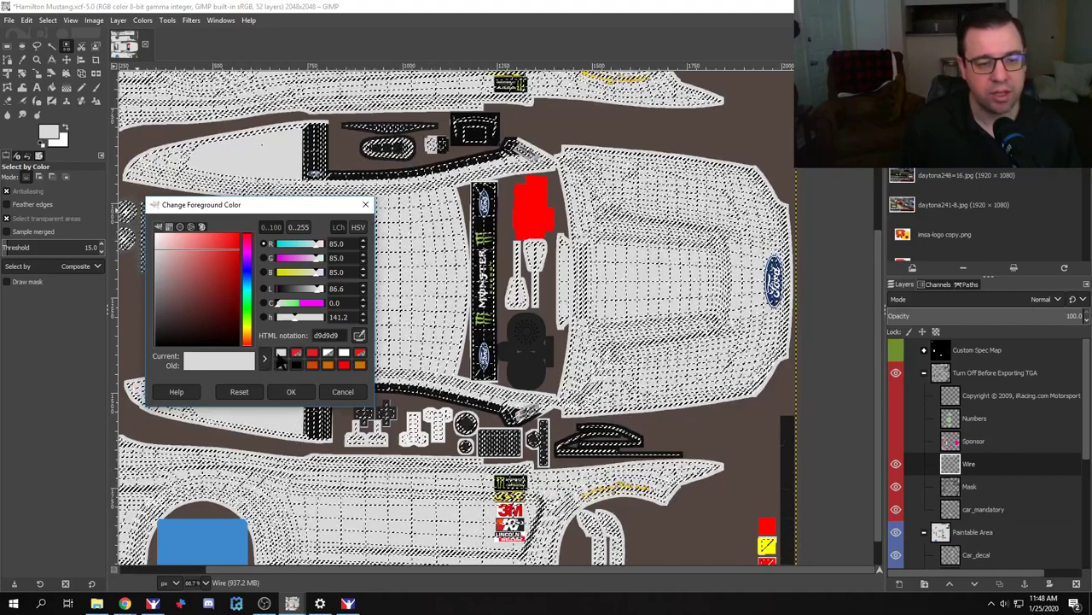
{"action": "key", "text": "Return"}
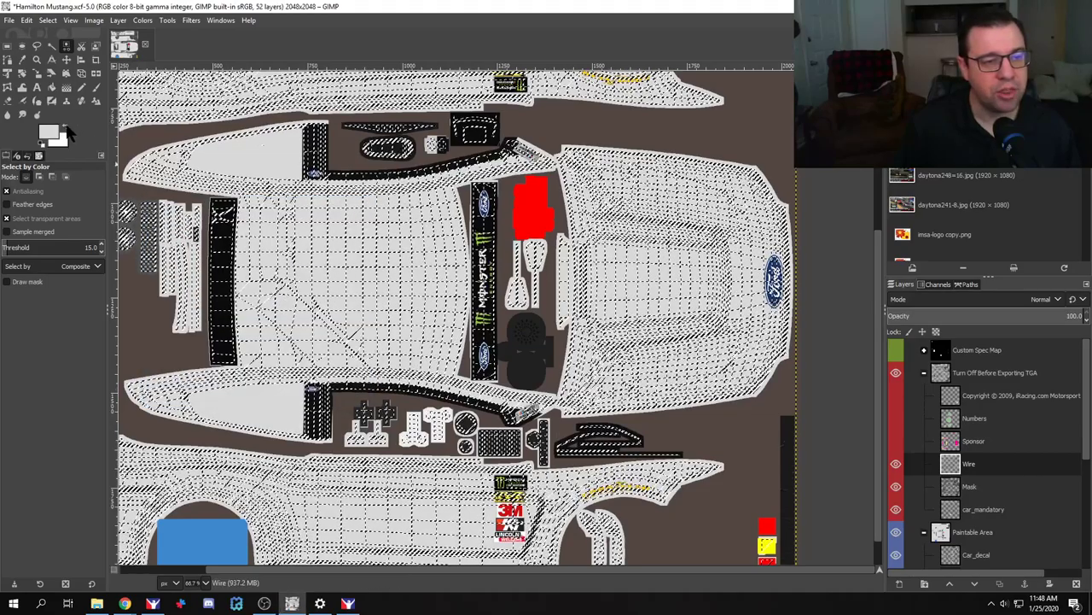
{"action": "left_click", "coordinate": [51, 130]}
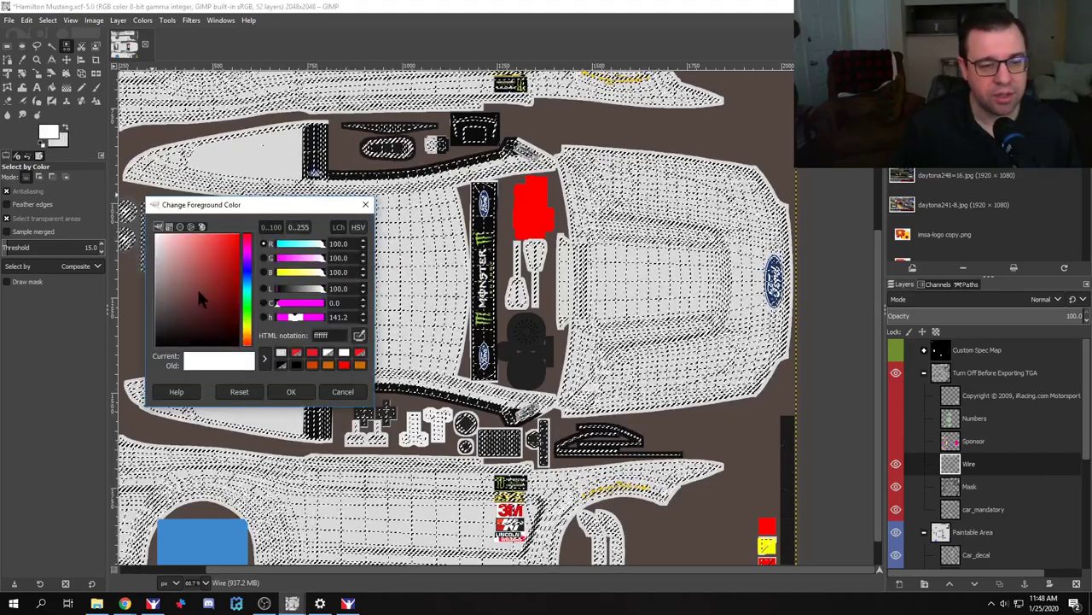
{"action": "left_click", "coordinate": [247, 313]}
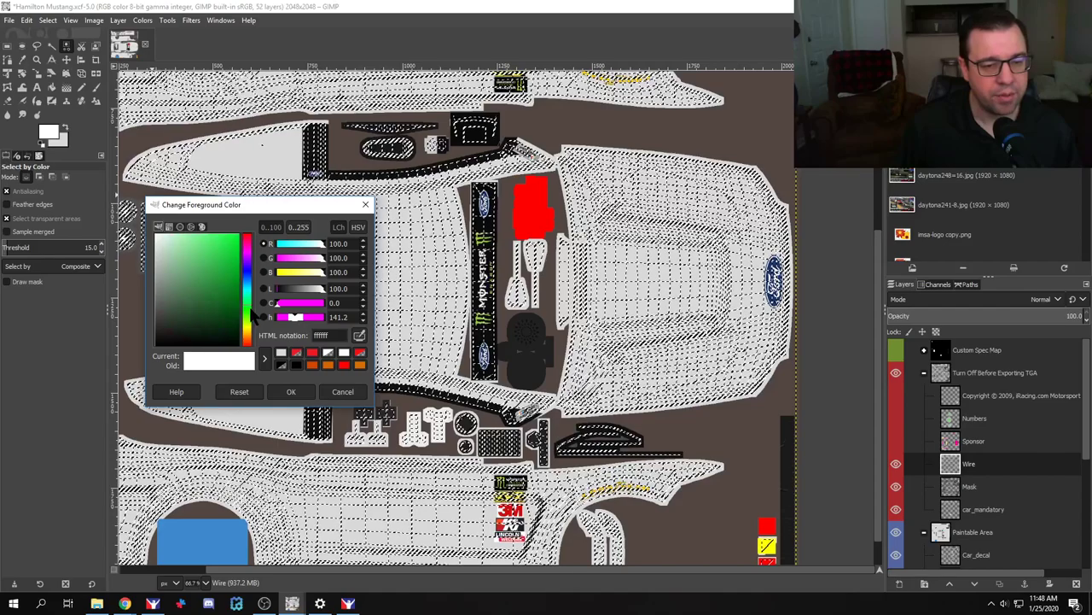
{"action": "left_click_drag", "start_coordinate": [210, 259], "coordinate": [226, 237]}
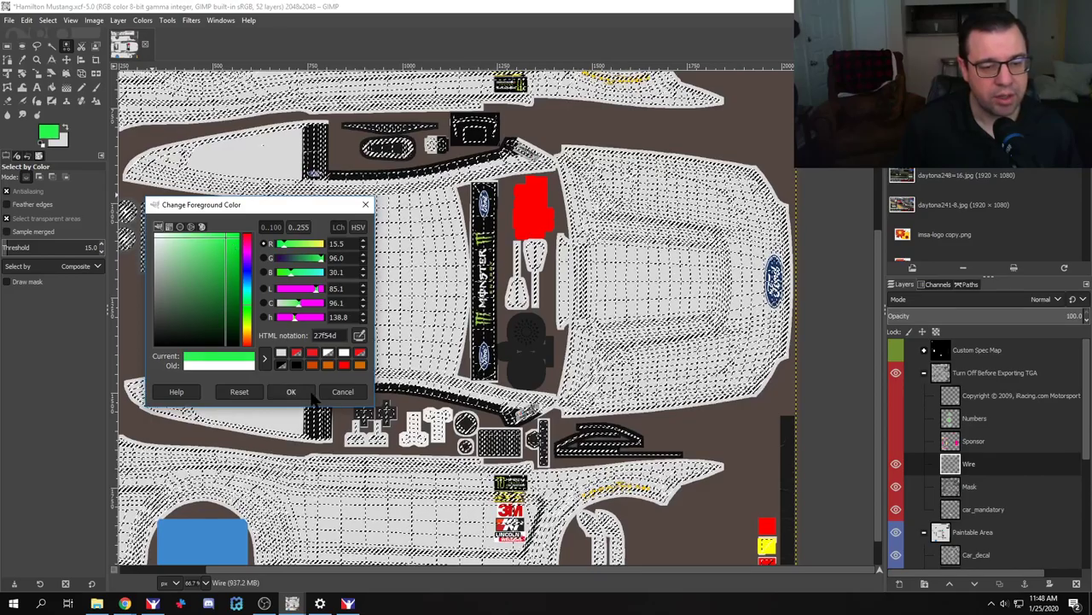
{"action": "left_click", "coordinate": [292, 392]}
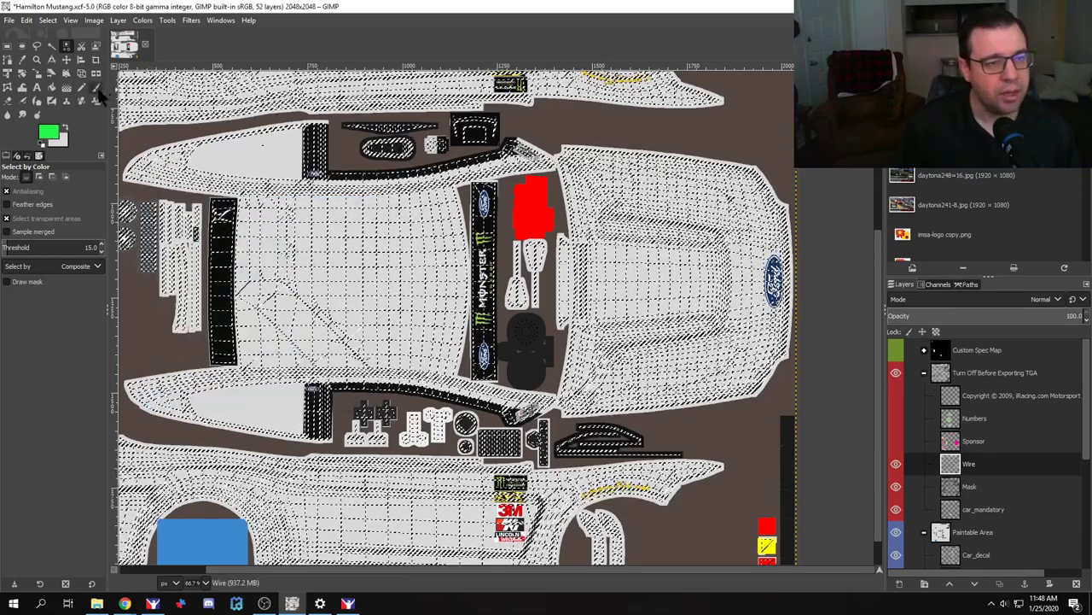
{"action": "left_click", "coordinate": [96, 87]}
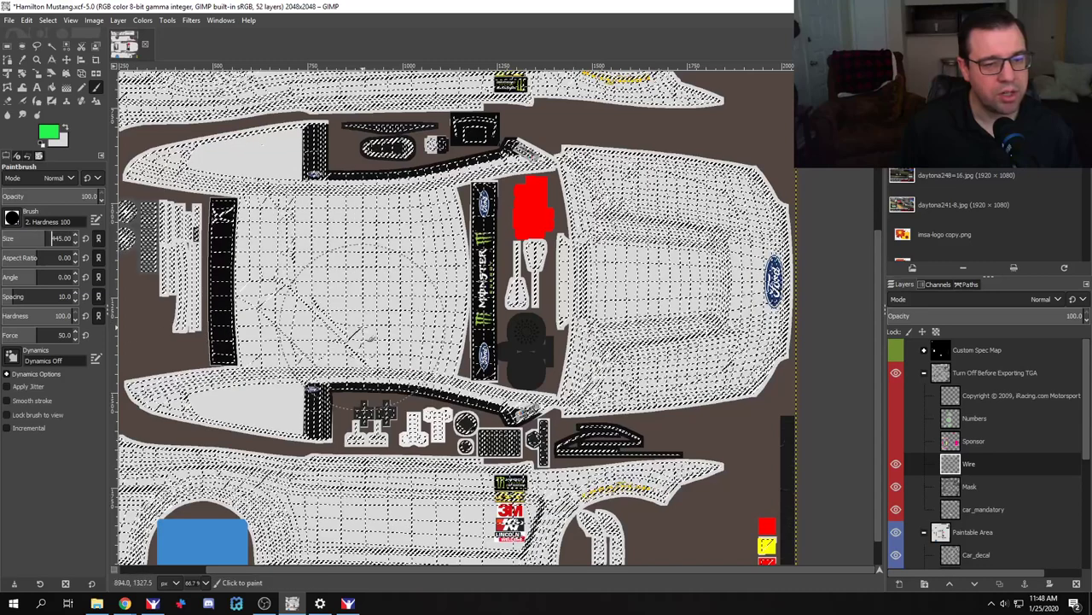
Step: Return to the closer view and clear the wire-line selection with Select > None
{"action": "scroll", "coordinate": [368, 335], "scroll_direction": "down", "scroll_amount": 4}
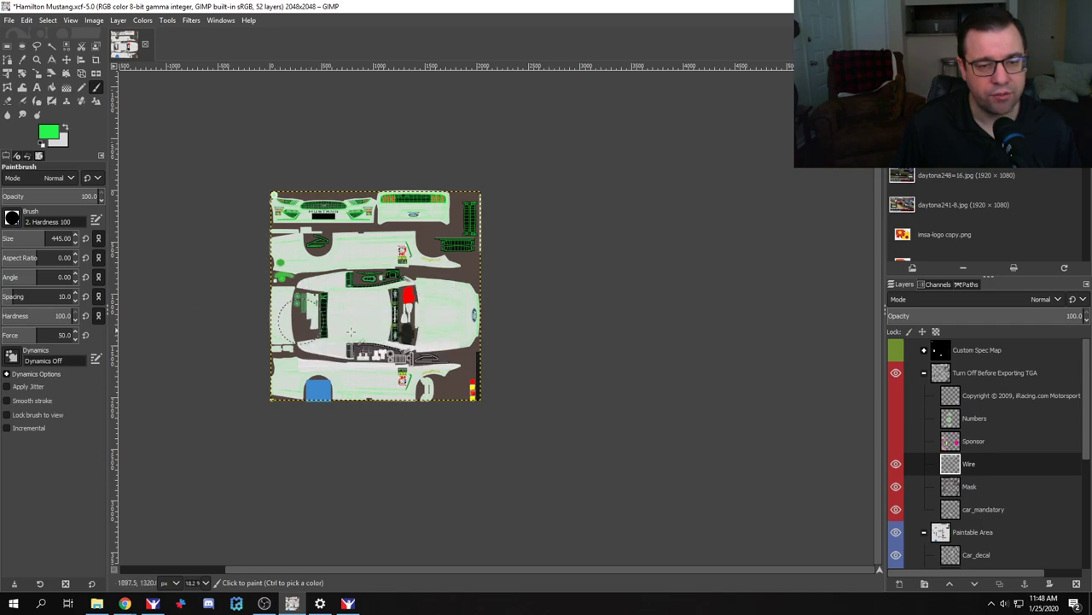
{"action": "key", "text": "grave"}
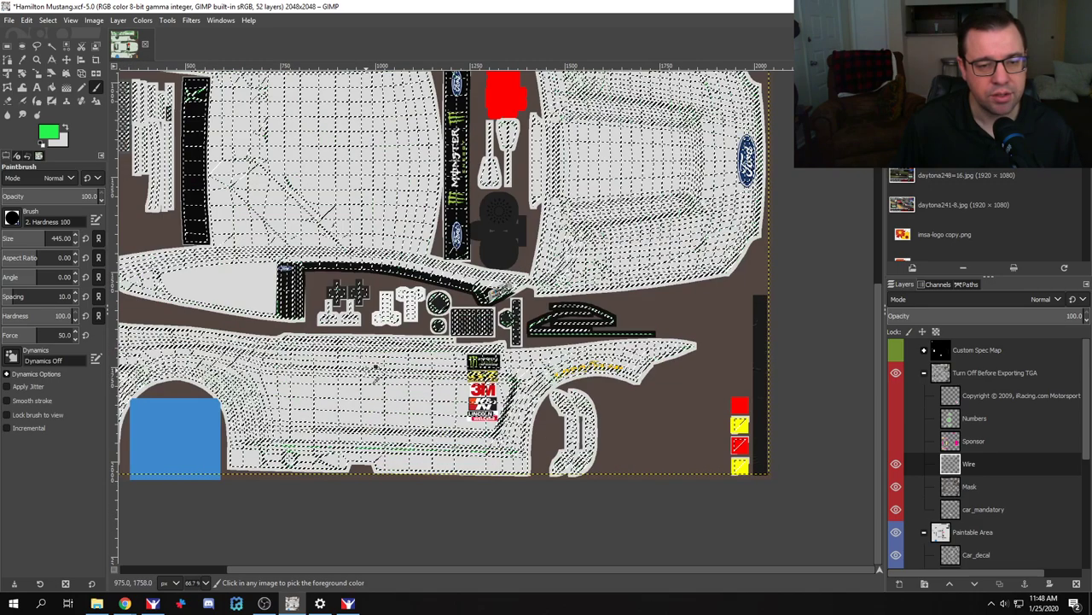
{"action": "left_click", "coordinate": [52, 15]}
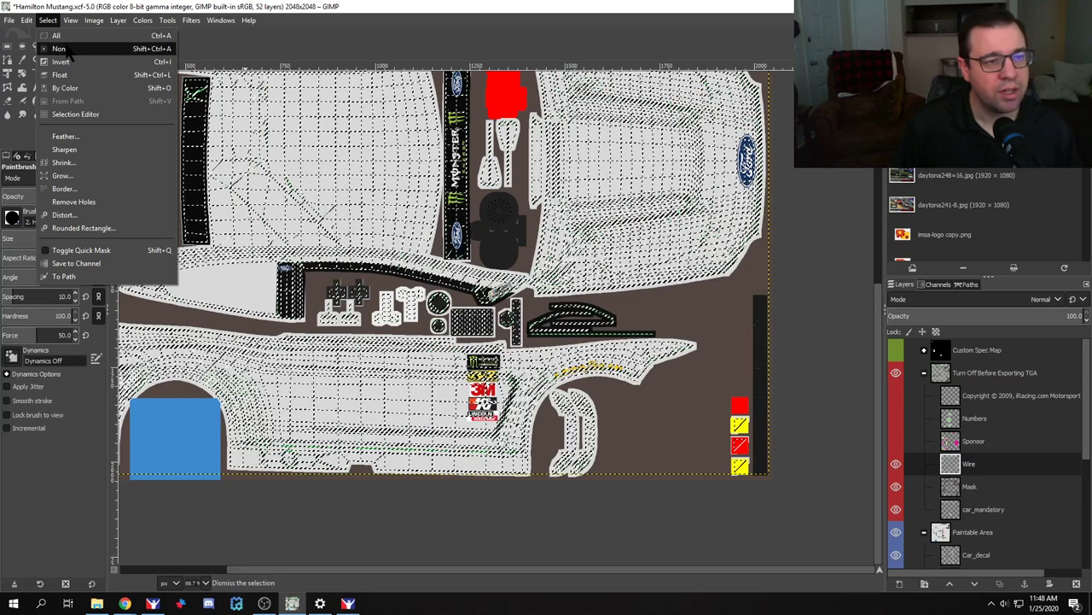
{"action": "left_click", "coordinate": [64, 48]}
Step: Paint a test green stroke on the side panel and undo it
{"action": "scroll", "coordinate": [455, 339], "scroll_direction": "up", "scroll_amount": 1, "text": "ctrl"}
{"action": "scroll", "coordinate": [455, 342], "scroll_direction": "up", "scroll_amount": 1, "text": "ctrl"}
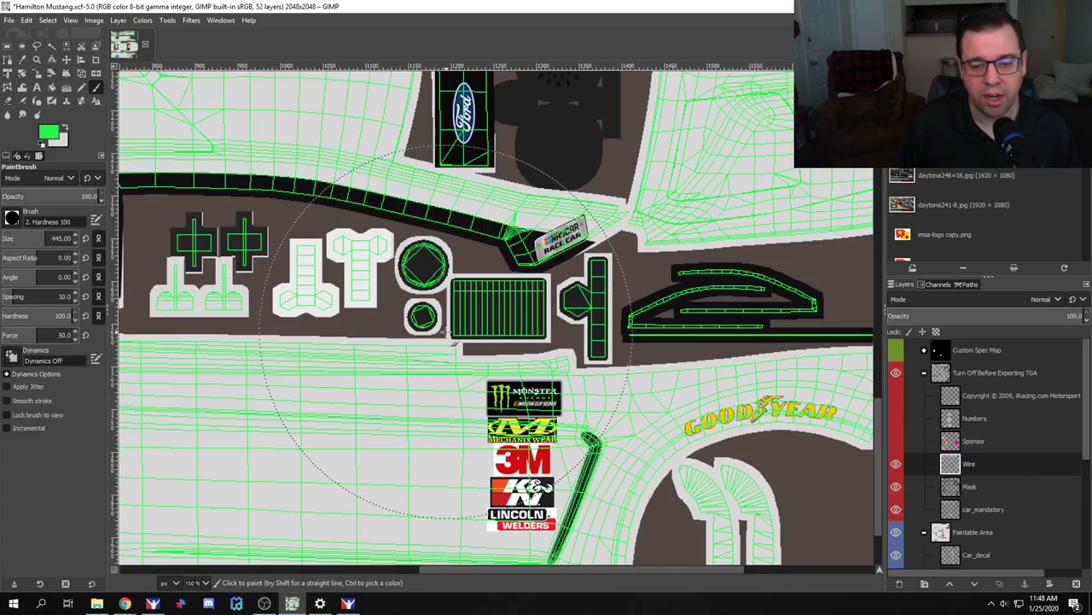
{"action": "scroll", "coordinate": [455, 342], "scroll_direction": "down", "scroll_amount": 3, "text": "ctrl"}
{"action": "scroll", "coordinate": [358, 325], "scroll_direction": "up", "scroll_amount": 1, "text": "ctrl"}
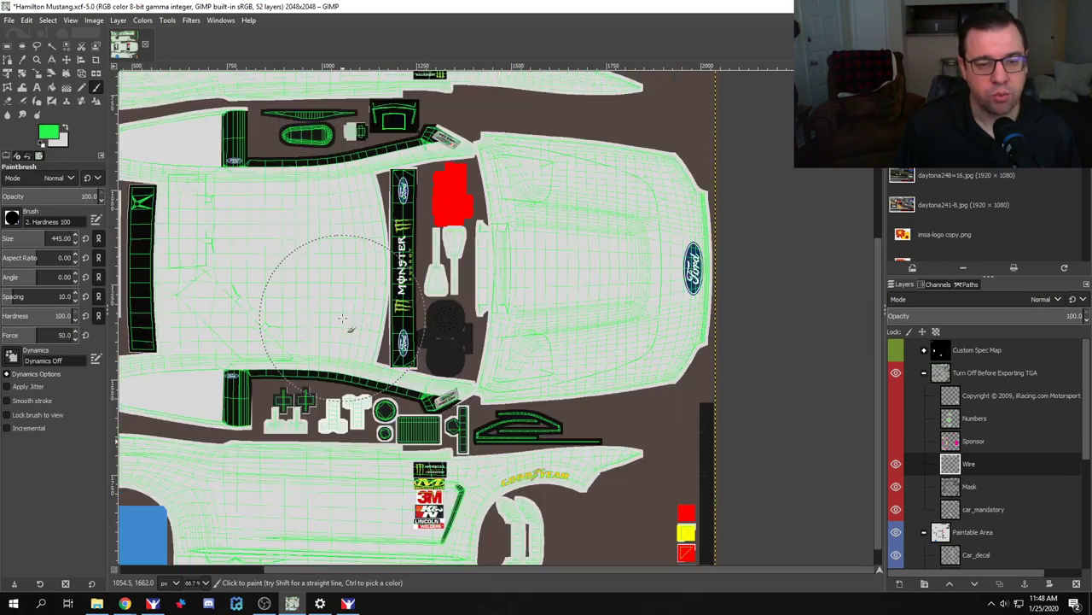
{"action": "scroll", "coordinate": [341, 317], "scroll_direction": "up", "scroll_amount": 5}
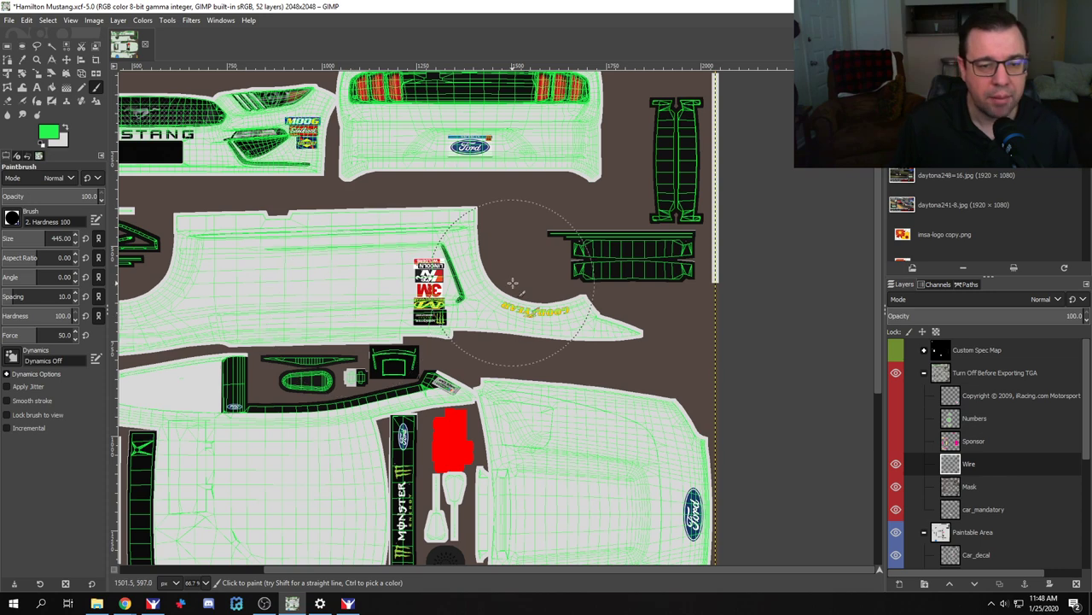
{"action": "mouse_move", "coordinate": [524, 266]}
{"action": "left_mouse_down"}
{"action": "mouse_move", "coordinate": [497, 267]}
{"action": "mouse_move", "coordinate": [381, 265]}
{"action": "left_mouse_up"}
{"action": "key", "text": "ctrl+z"}
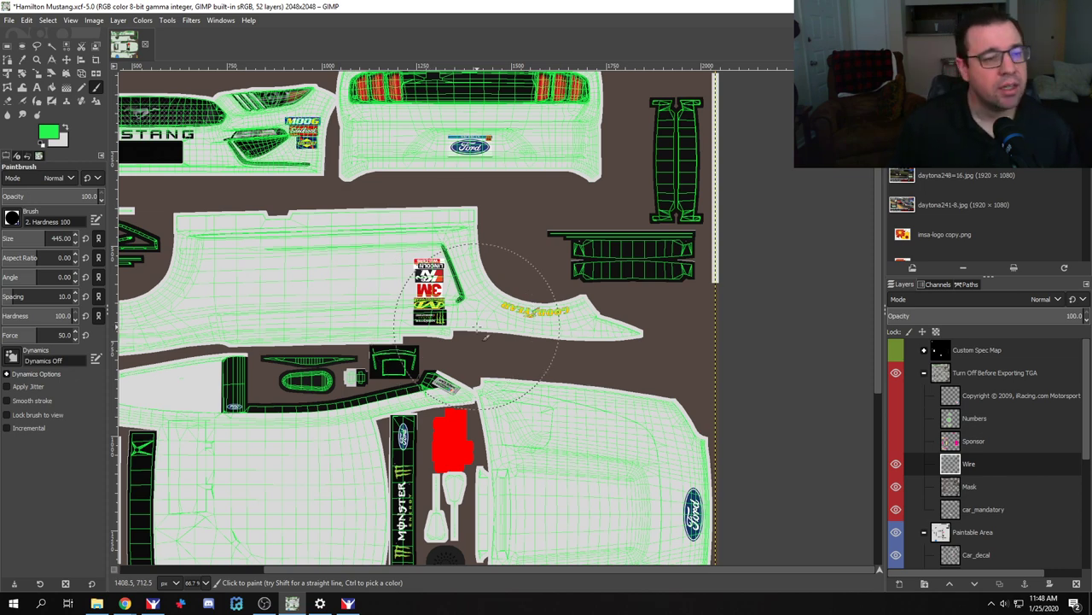
Step: Look over the green wire lines across the template and make Paintable Area active
{"action": "scroll", "coordinate": [485, 337], "scroll_direction": "down", "scroll_amount": 2}
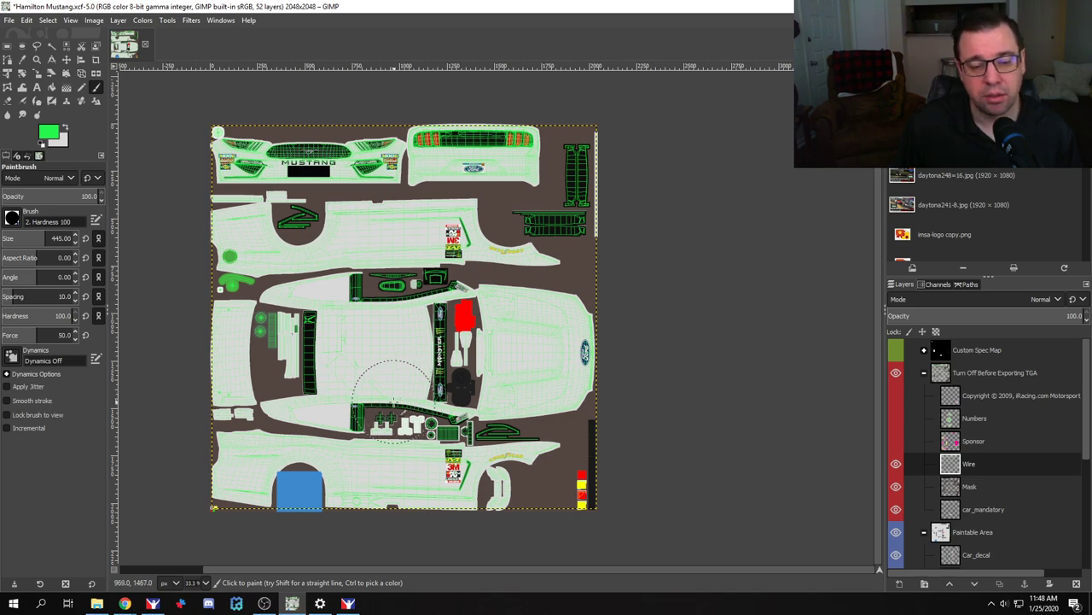
{"action": "scroll", "coordinate": [394, 402], "scroll_direction": "up", "scroll_amount": 4}
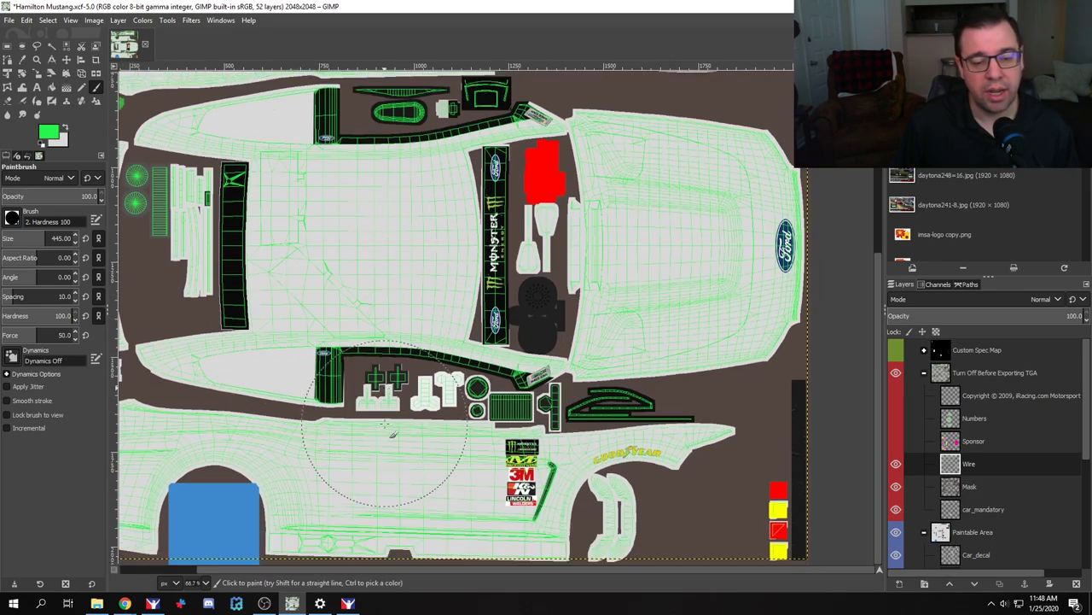
{"action": "scroll", "coordinate": [401, 441], "scroll_direction": "down", "scroll_amount": 1}
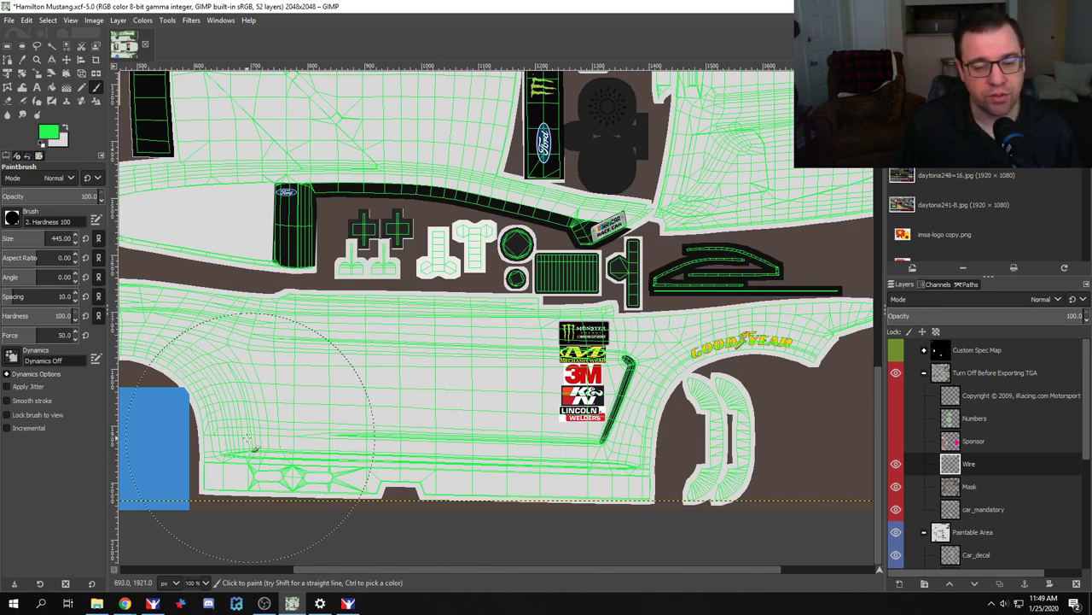
{"action": "scroll", "coordinate": [307, 443], "scroll_direction": "down", "scroll_amount": 1}
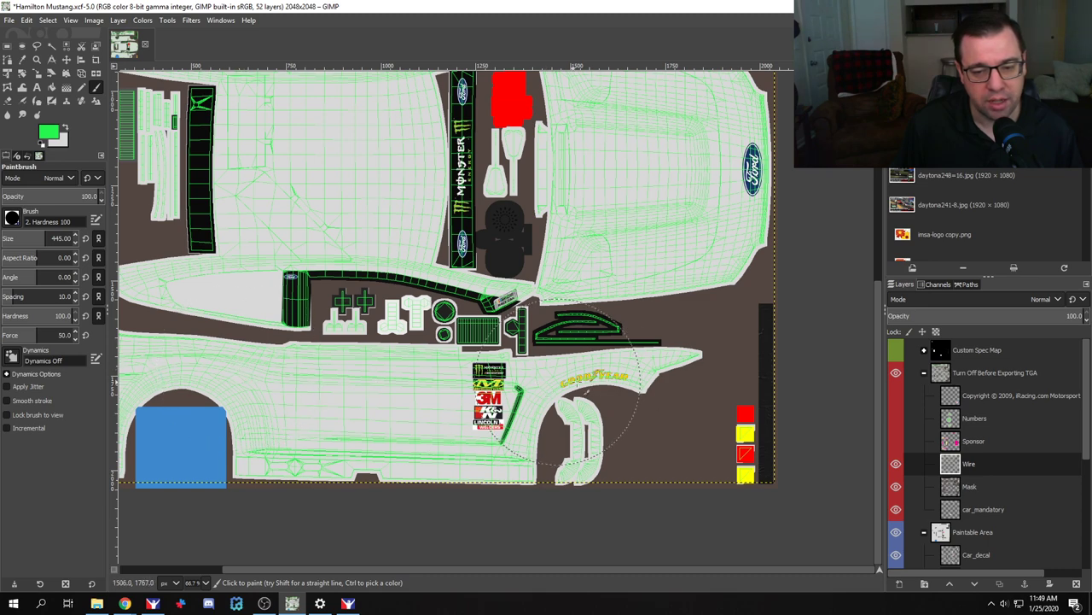
{"action": "scroll", "coordinate": [358, 385], "scroll_direction": "up", "scroll_amount": 1}
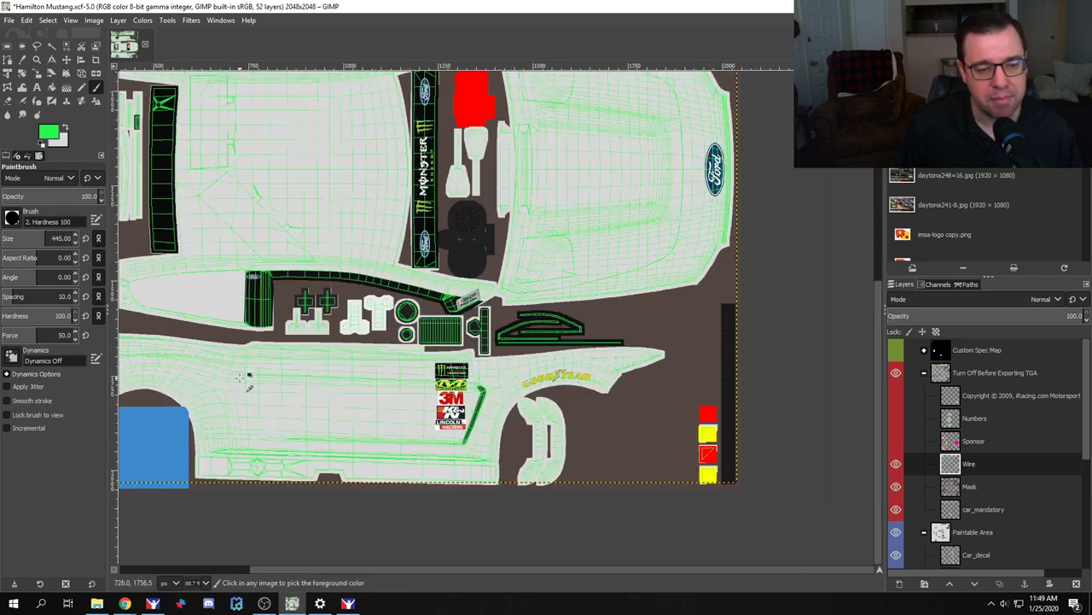
{"action": "scroll", "coordinate": [244, 378], "scroll_direction": "down", "scroll_amount": 1}
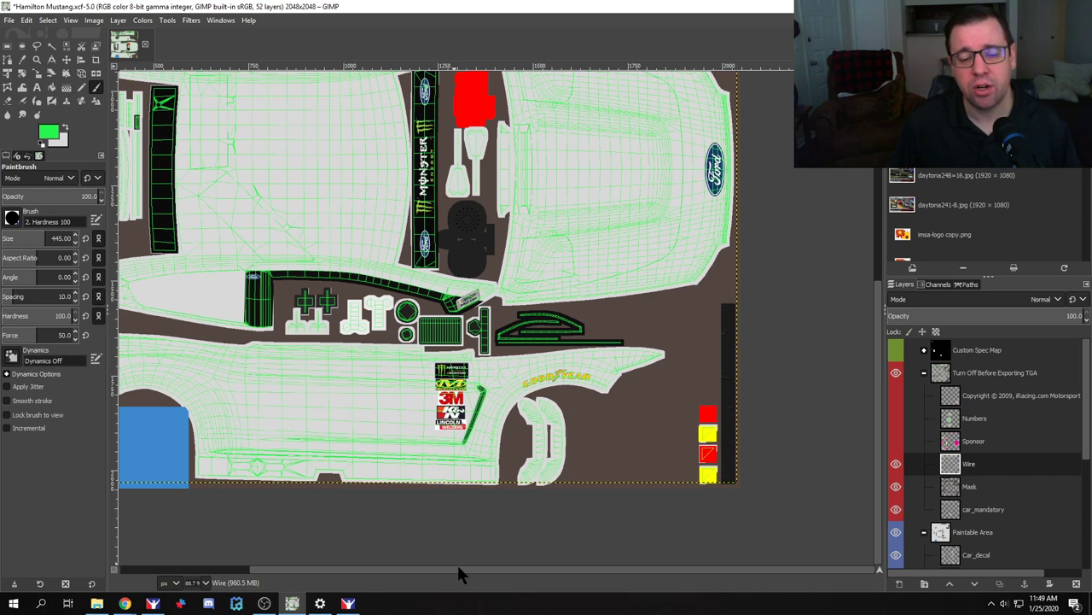
{"action": "left_click_drag", "start_coordinate": [463, 569], "coordinate": [298, 570]}
{"action": "scroll", "coordinate": [970, 499], "scroll_direction": "down", "scroll_amount": 3}
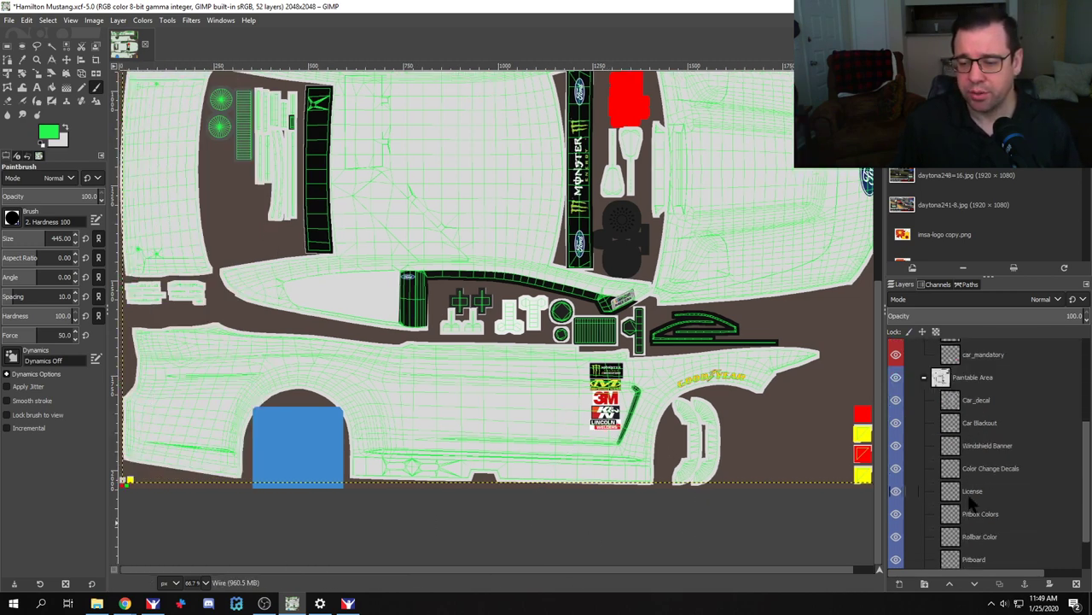
{"action": "left_click", "coordinate": [974, 380]}
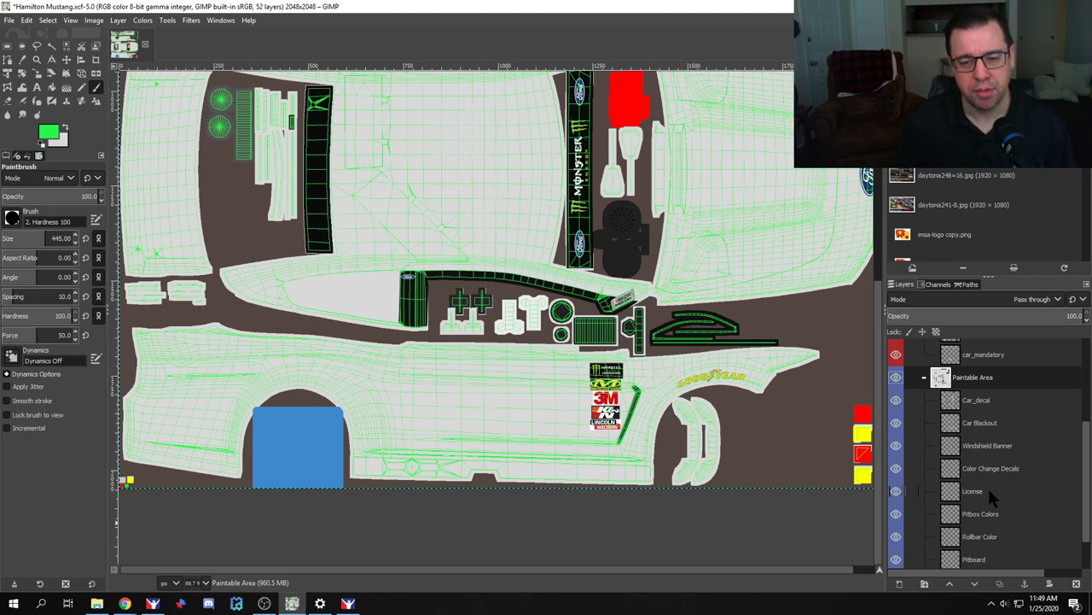
{"action": "scroll", "coordinate": [1002, 487], "scroll_direction": "down", "scroll_amount": 2}
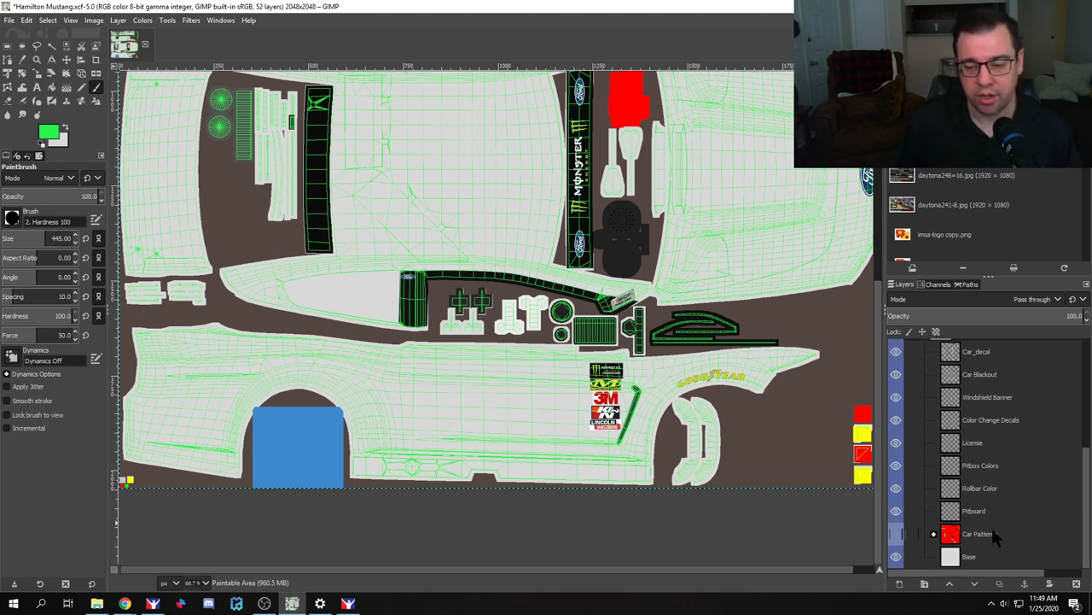
Step: Delete the Car Patterns layer and select the Paintable Area group
{"action": "left_click", "coordinate": [990, 532]}
{"action": "right_click", "coordinate": [992, 538]}
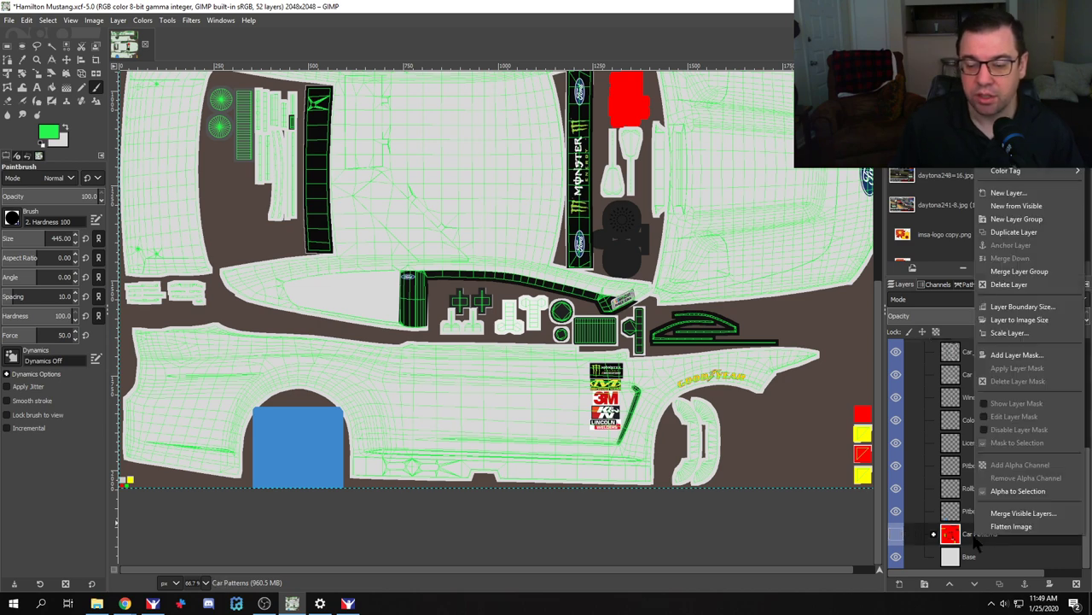
{"action": "left_click", "coordinate": [1021, 295]}
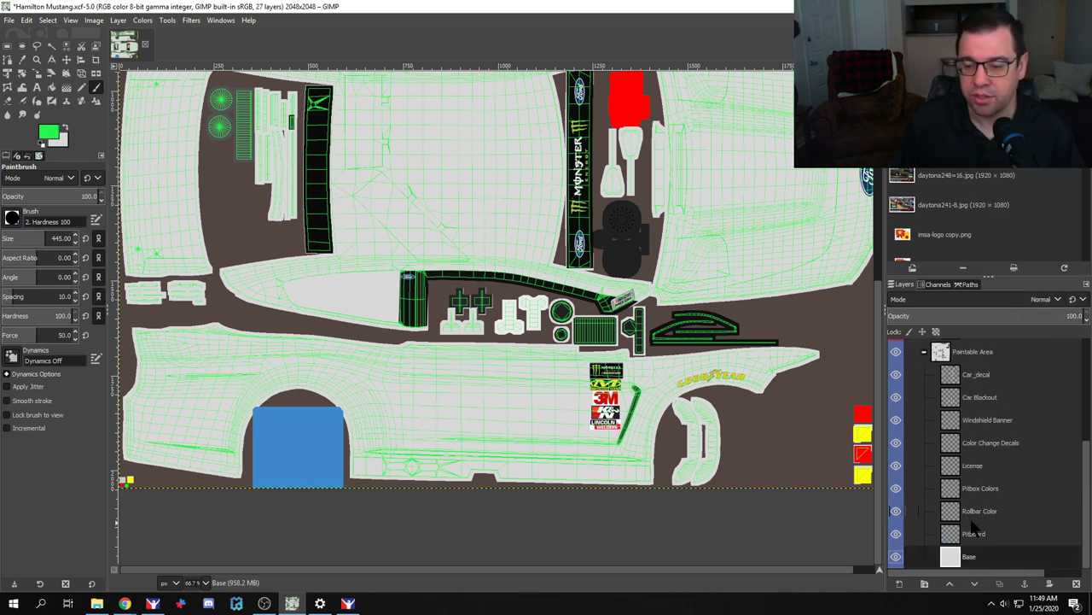
{"action": "scroll", "coordinate": [975, 528], "scroll_direction": "up", "scroll_amount": 1}
{"action": "left_click", "coordinate": [981, 384]}
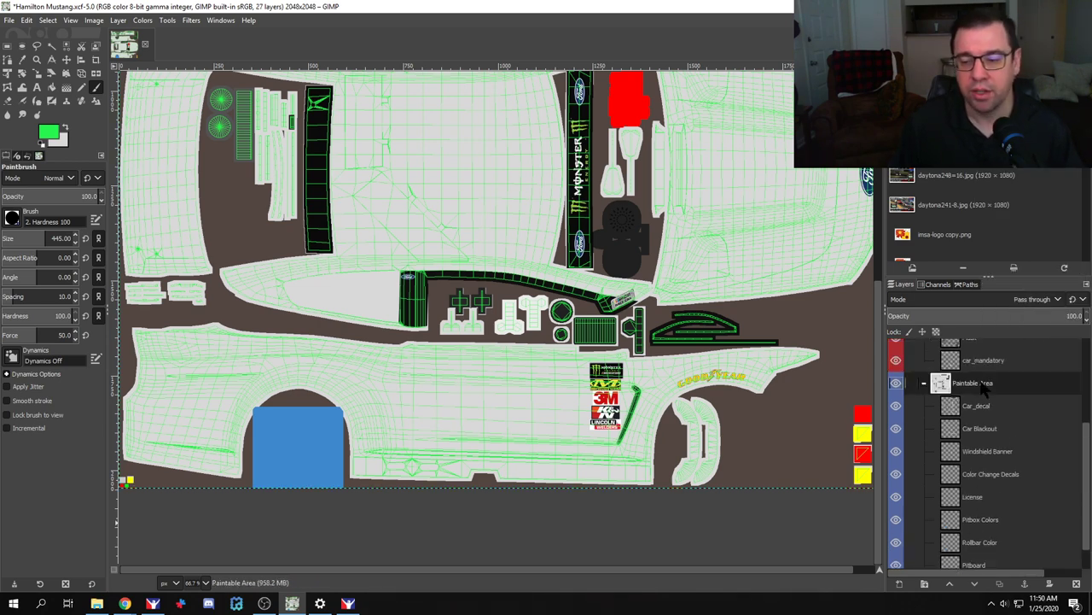
Step: Create two layer groups inside Paintable Area, named Logos and Graphics
{"action": "left_click", "coordinate": [924, 584]}
{"action": "left_click", "coordinate": [977, 386]}
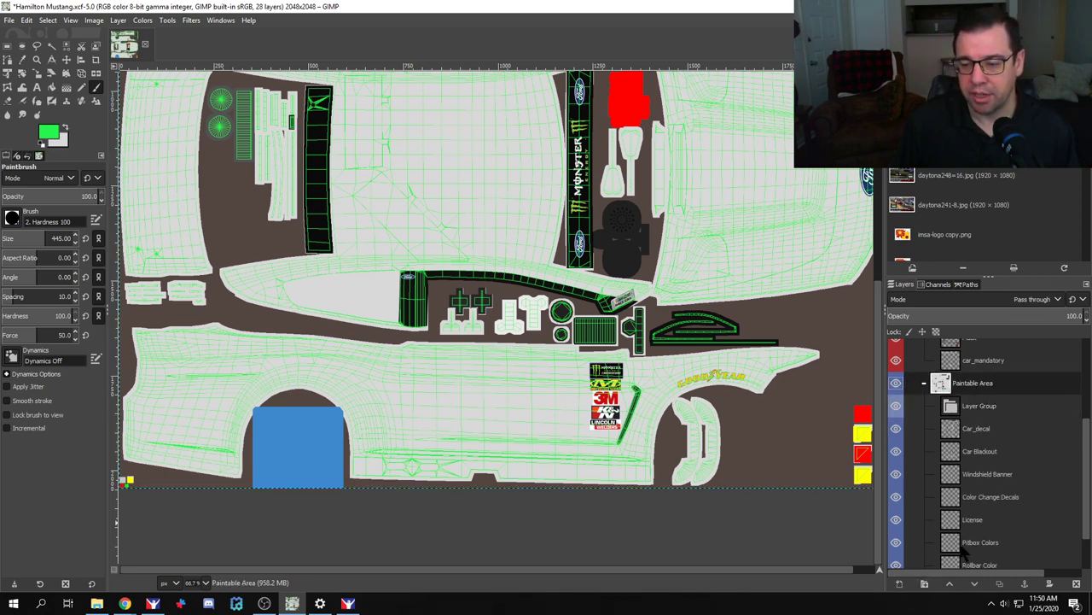
{"action": "left_click", "coordinate": [924, 584]}
{"action": "double_click", "coordinate": [978, 406]}
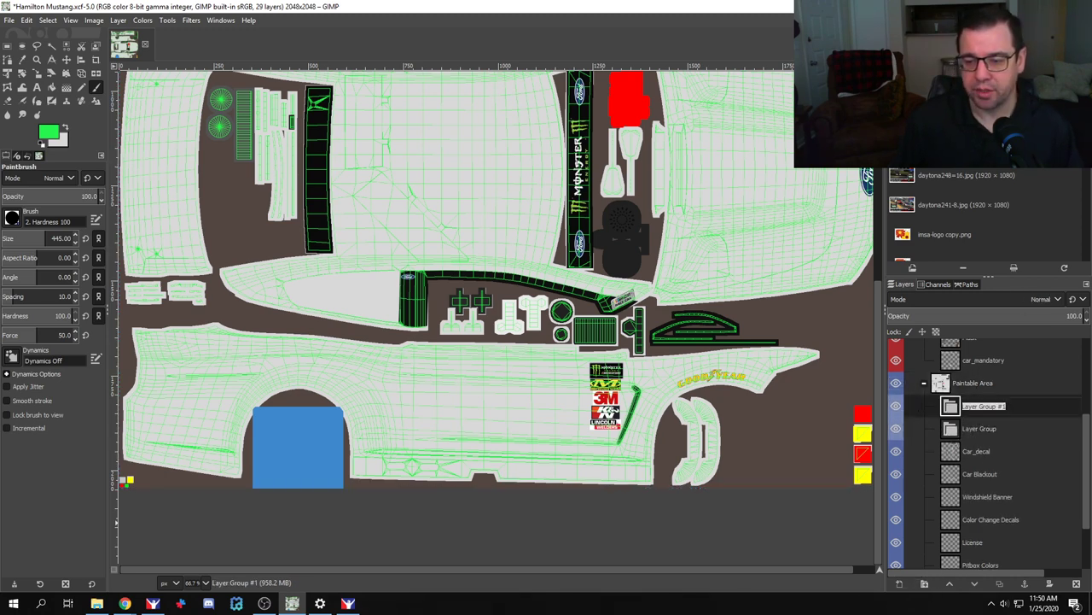
{"action": "type", "text": "Logos"}
{"action": "key", "text": "Return"}
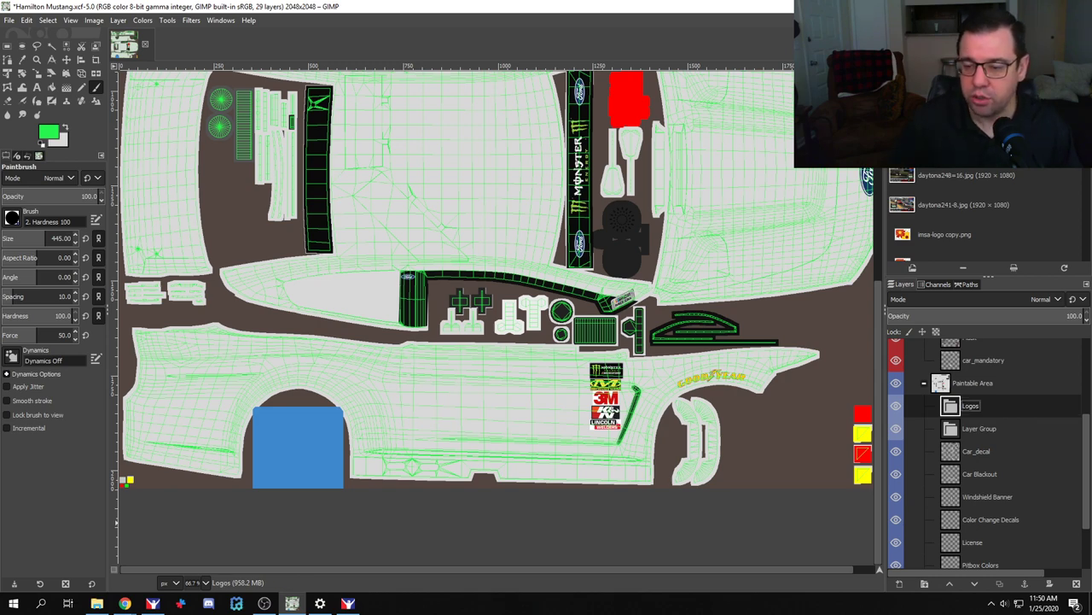
{"action": "double_click", "coordinate": [971, 429]}
{"action": "type", "text": "G"}
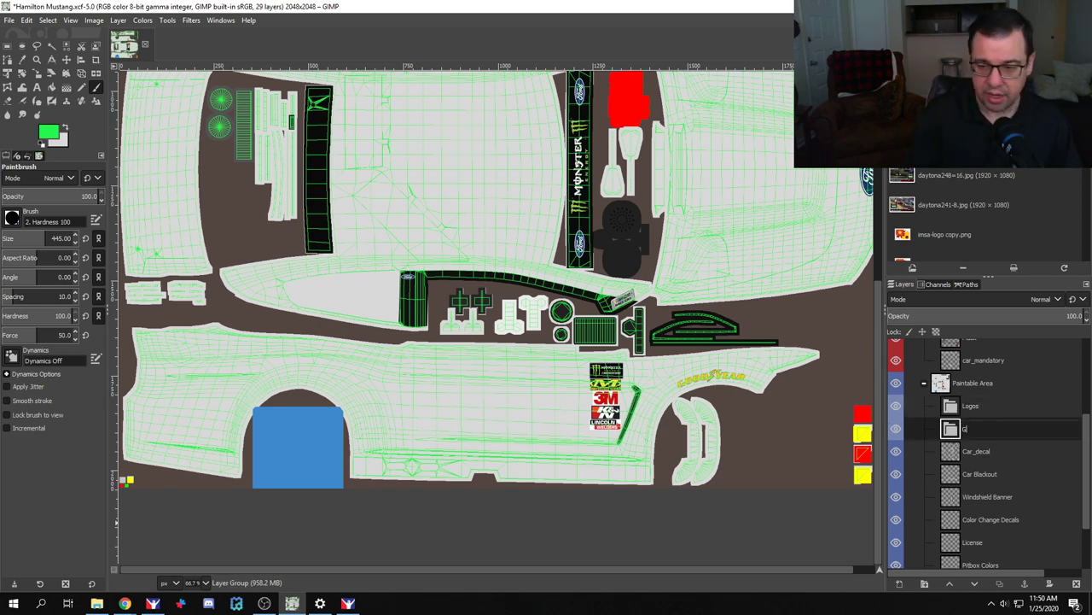
{"action": "type", "text": "raphics"}
{"action": "key", "text": "Return"}
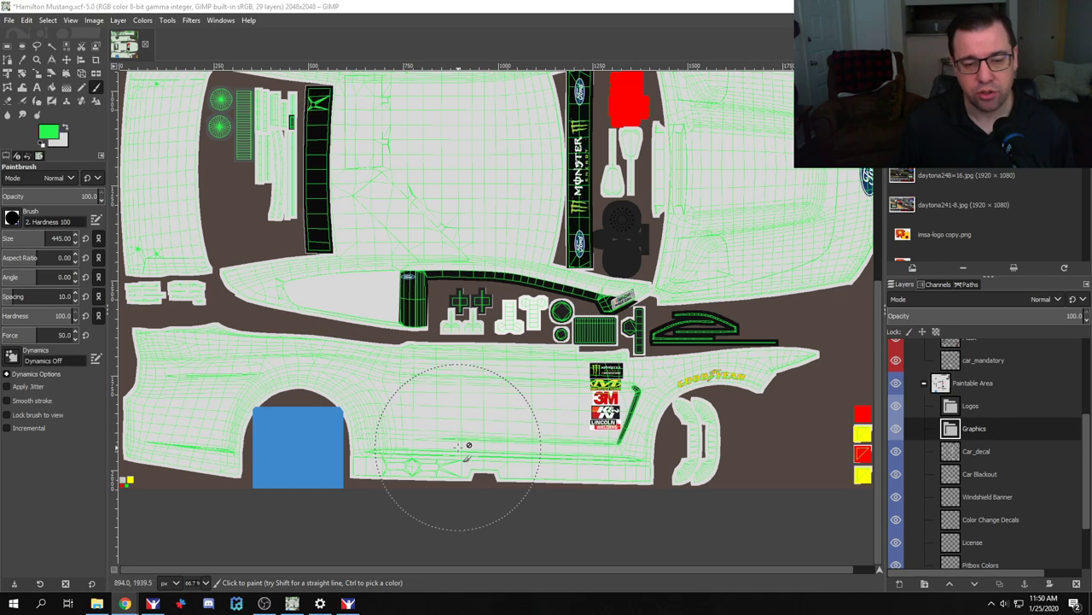
Step: Add a layer group inside Graphics named Left
{"action": "scroll", "coordinate": [481, 451], "scroll_direction": "up", "scroll_amount": 1}
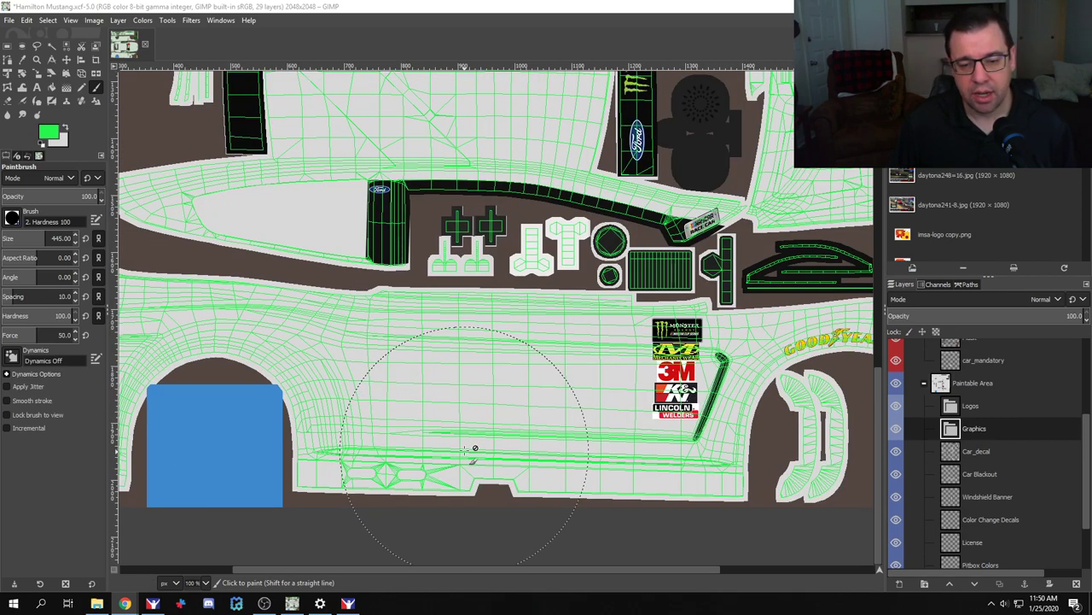
{"action": "scroll", "coordinate": [479, 439], "scroll_direction": "up", "scroll_amount": 1}
{"action": "scroll", "coordinate": [480, 439], "scroll_direction": "down", "scroll_amount": 1}
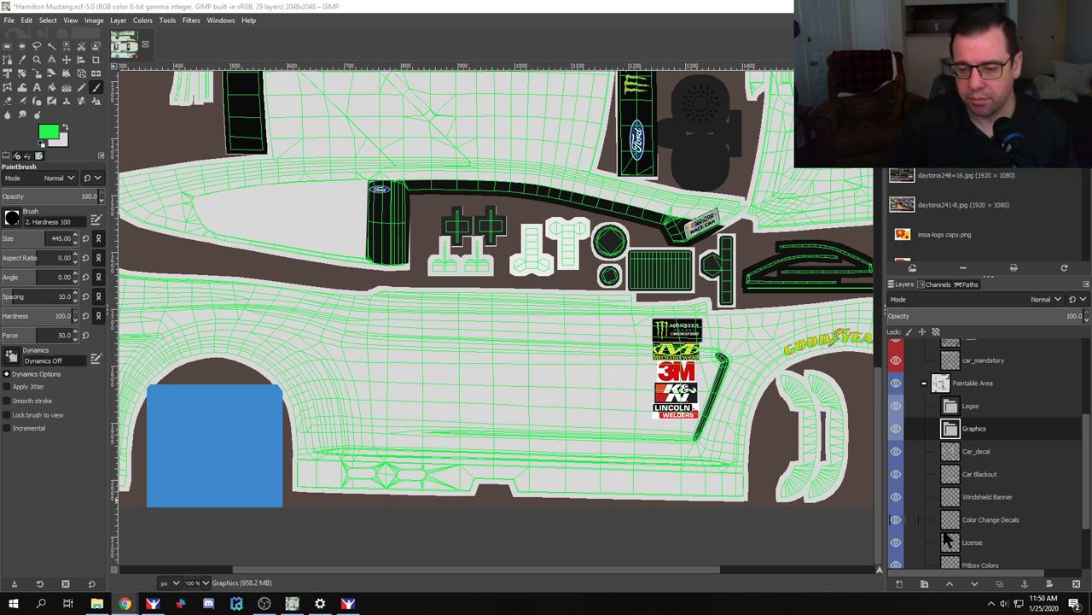
{"action": "left_click", "coordinate": [925, 585]}
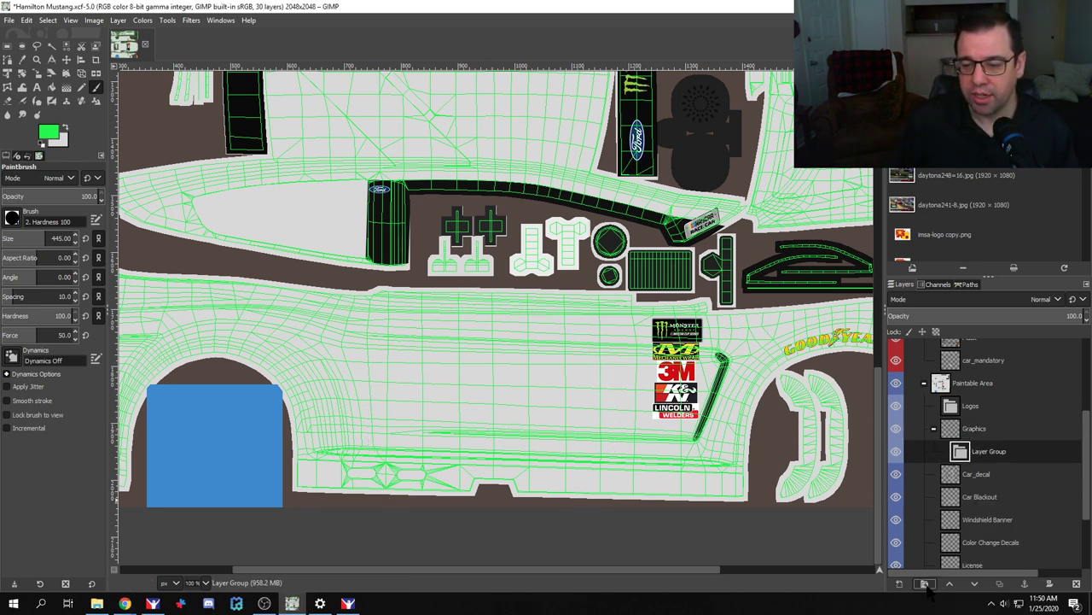
{"action": "double_click", "coordinate": [990, 453]}
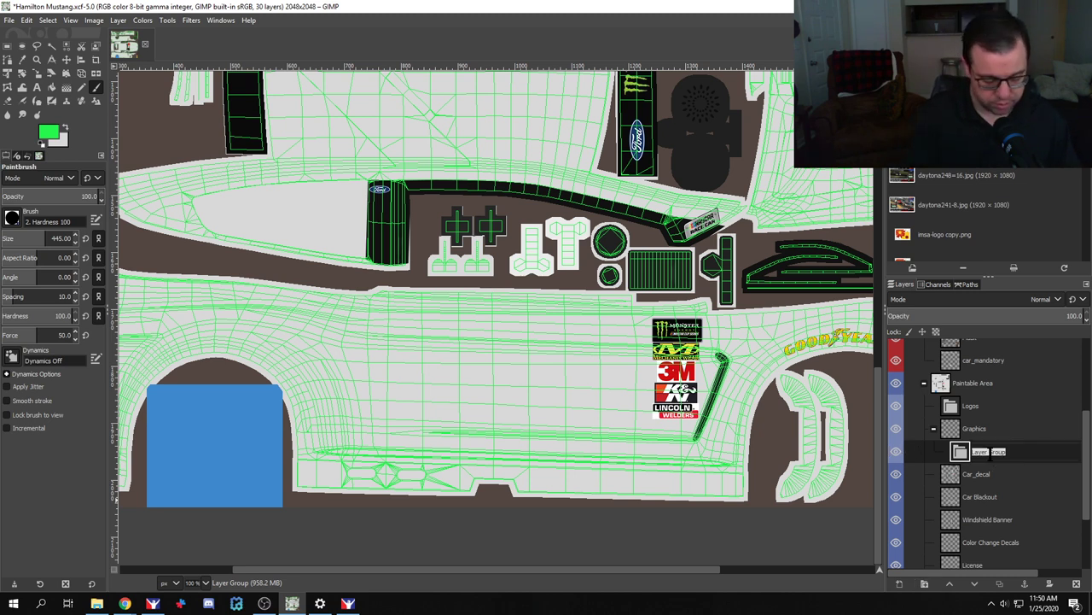
{"action": "type", "text": "Left"}
{"action": "key", "text": "Return"}
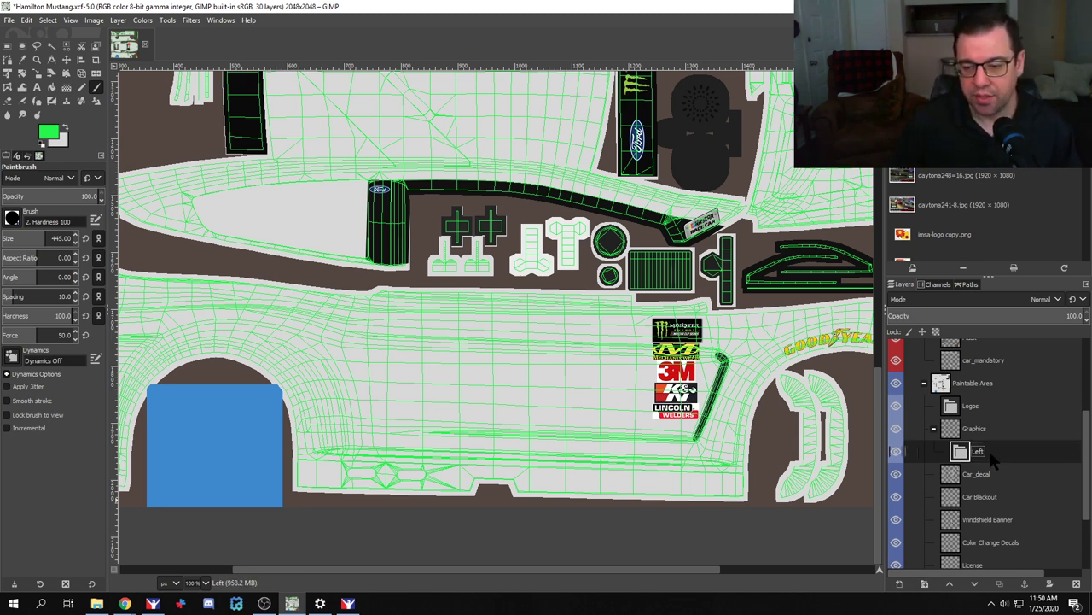
Step: Add a layer group inside Left named Door Area
{"action": "left_click", "coordinate": [924, 584]}
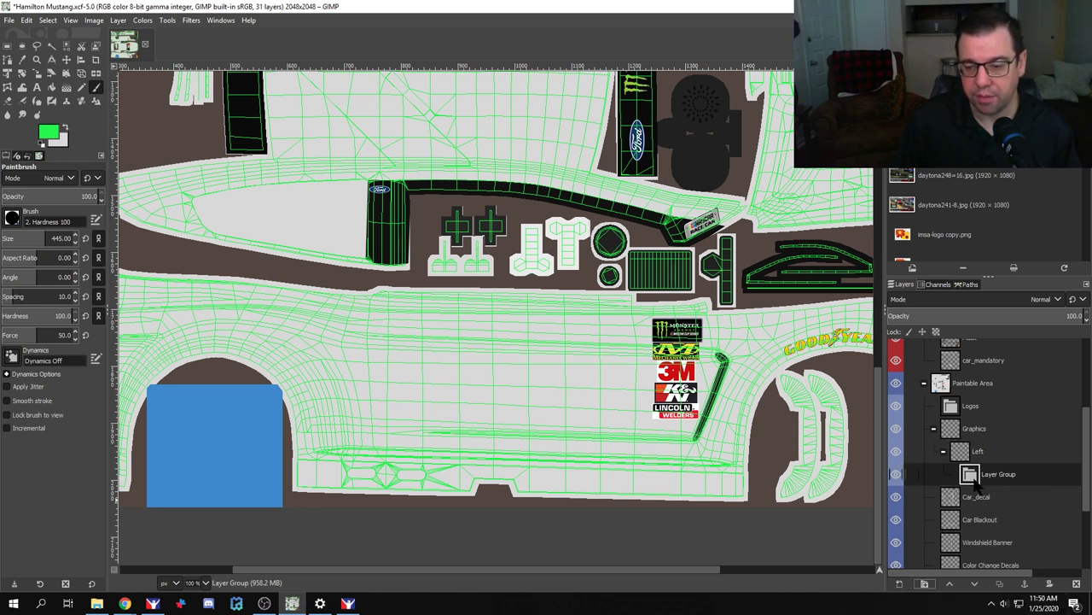
{"action": "double_click", "coordinate": [996, 476]}
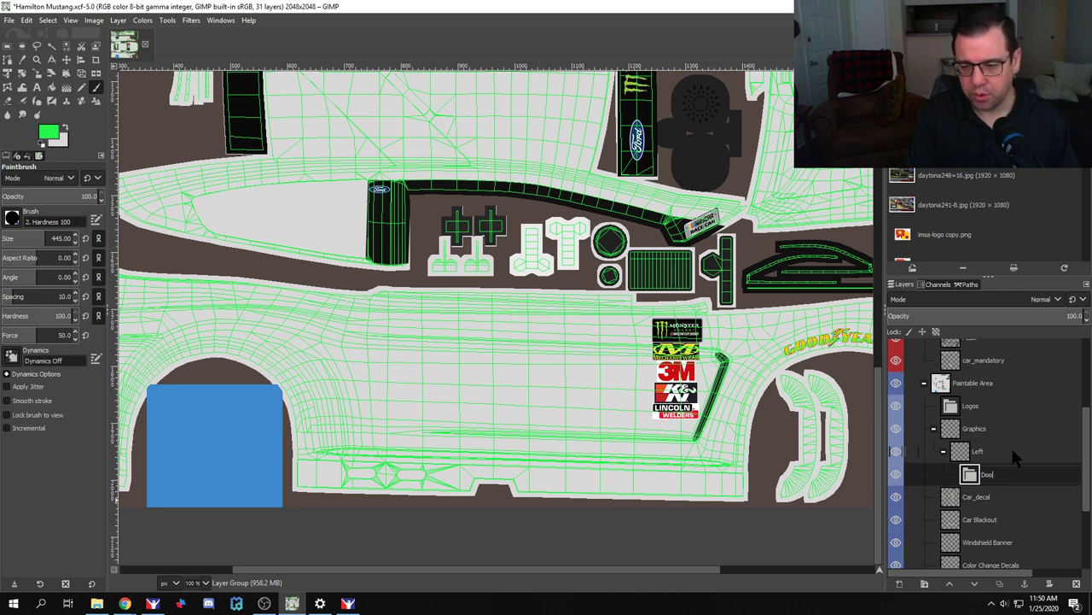
{"action": "key", "text": "Return"}
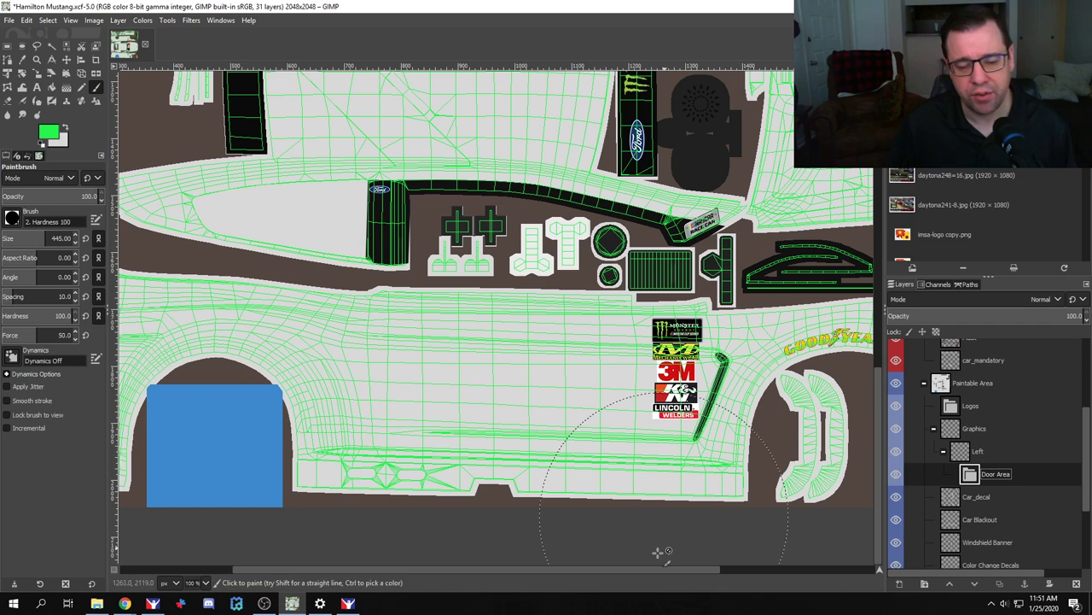
{"action": "left_click_drag", "start_coordinate": [597, 569], "coordinate": [544, 571]}
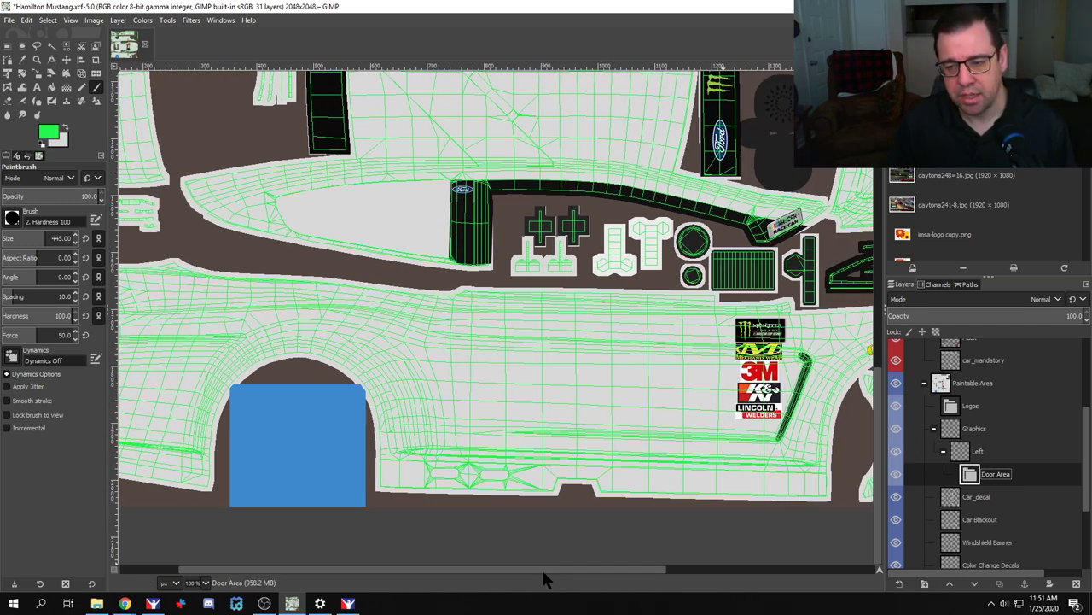
{"action": "left_click_drag", "start_coordinate": [542, 569], "coordinate": [603, 570]}
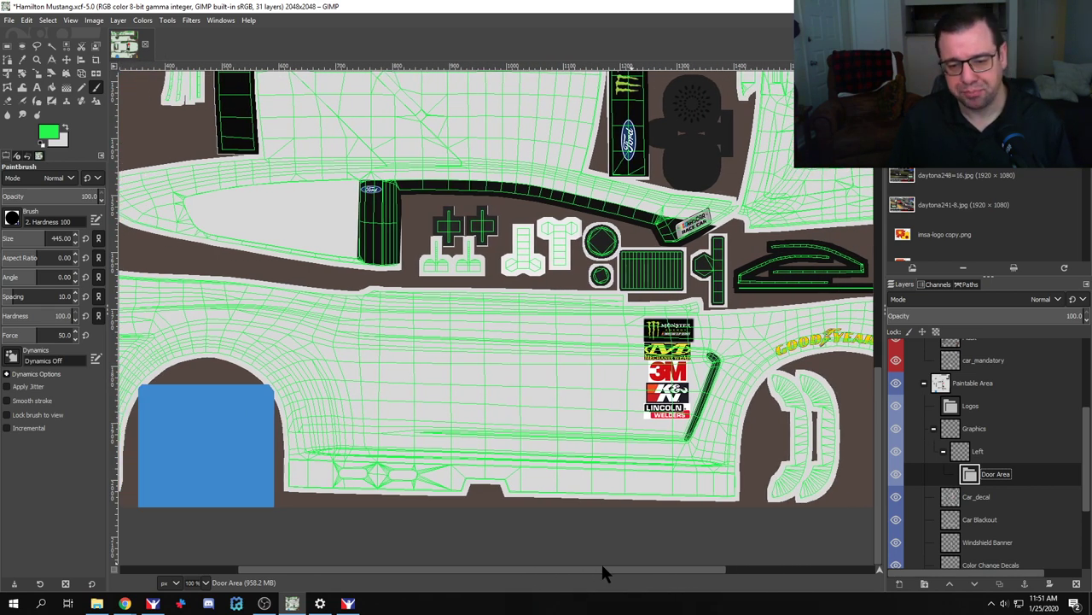
Step: Rename the Door Area group to Lower Door
{"action": "double_click", "coordinate": [995, 473]}
{"action": "type", "text": "Low"}
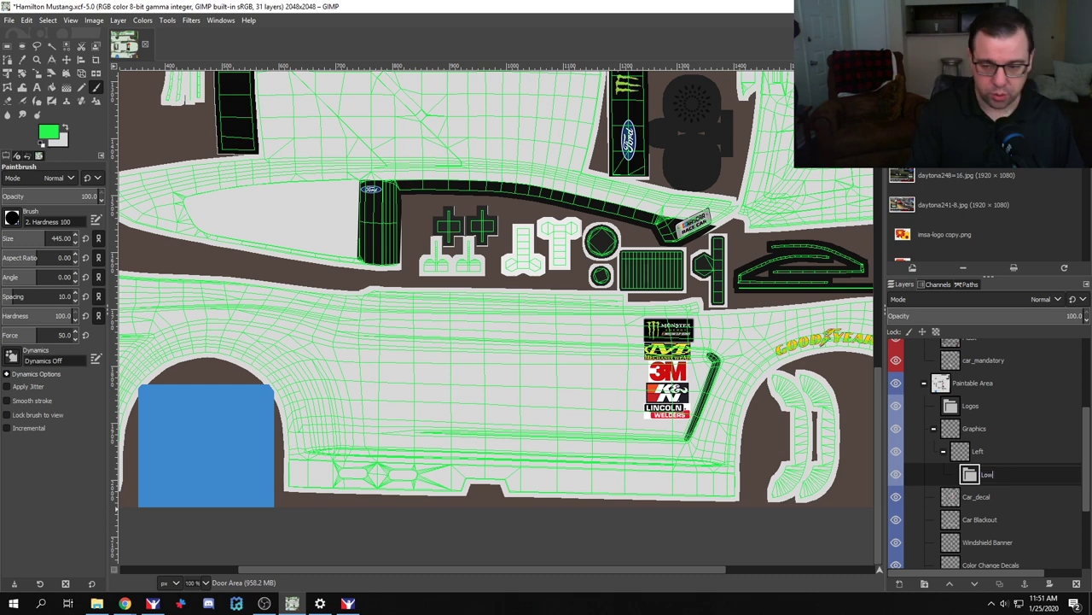
{"action": "type", "text": "er Door"}
{"action": "key", "text": "Return"}
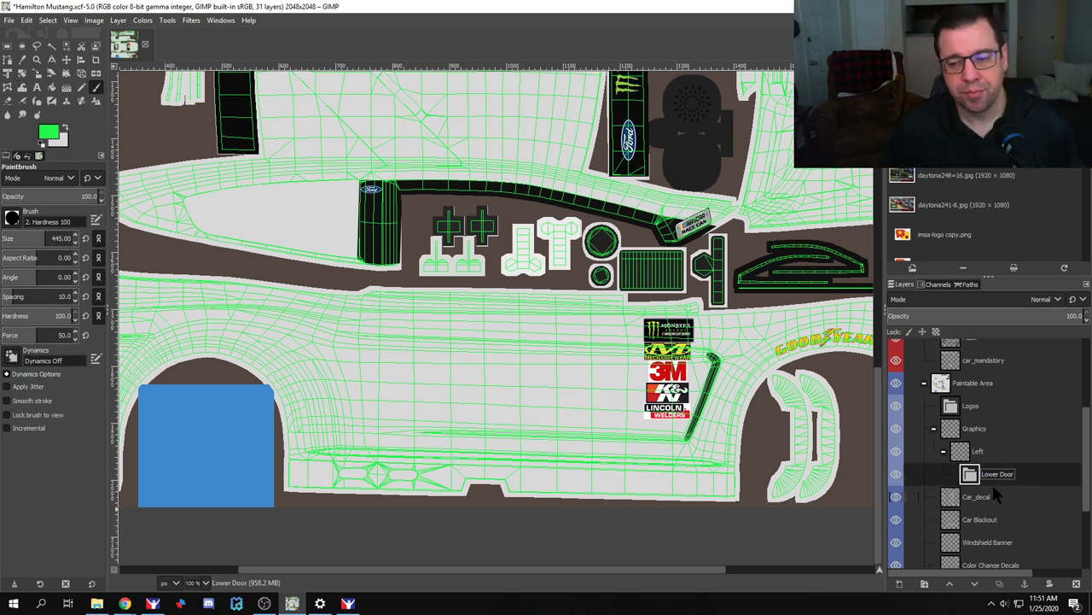
{"action": "left_click", "coordinate": [899, 584]}
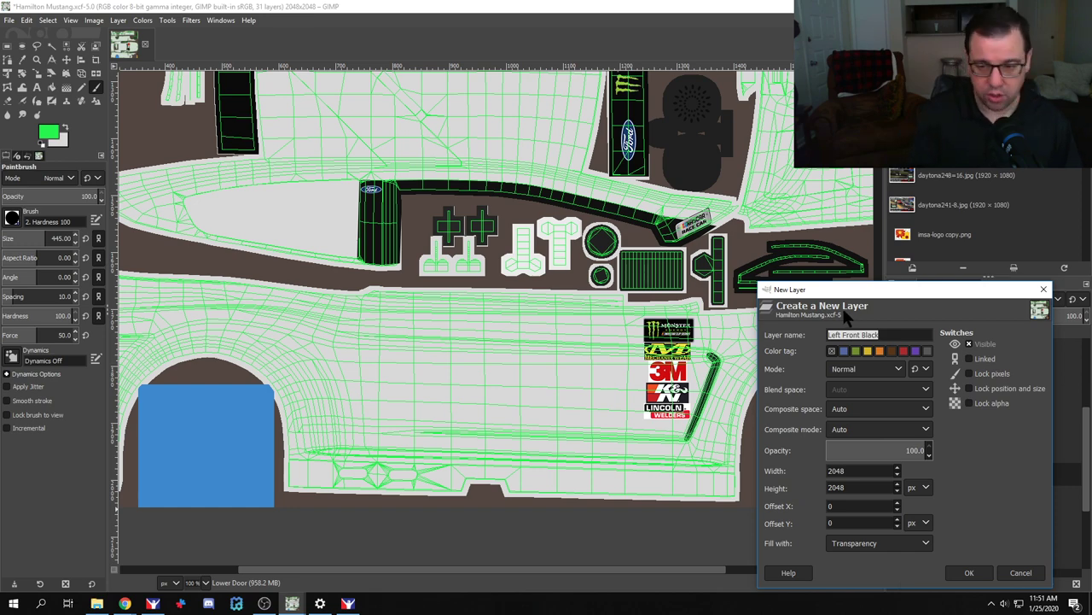
Step: Create a transparent layer named Left Skirt inside Lower Door
{"action": "type", "text": "Left Sk"}
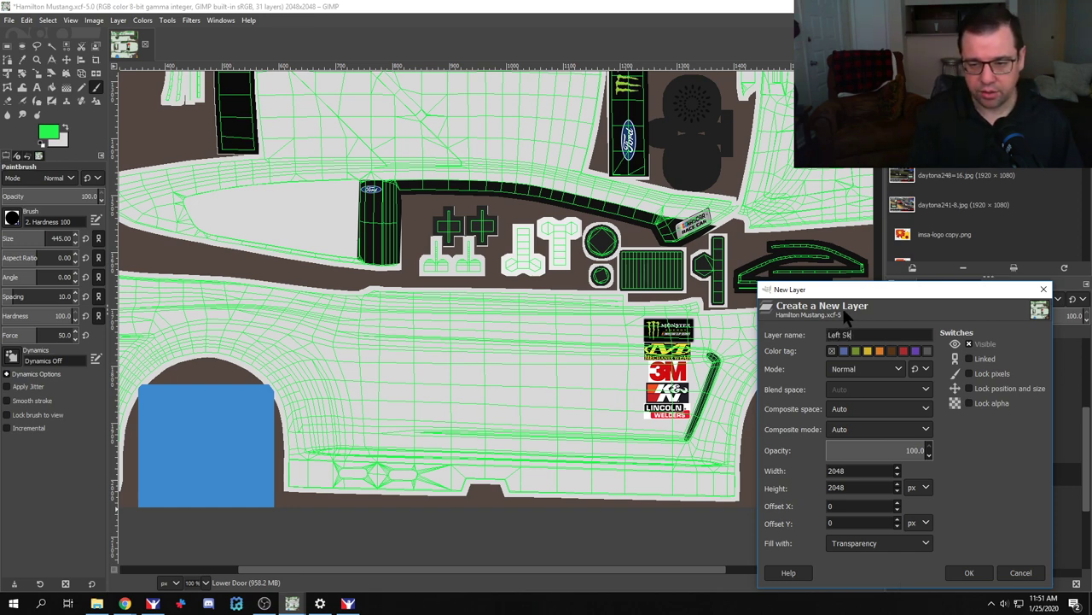
{"action": "type", "text": "irt"}
{"action": "key", "text": "Return"}
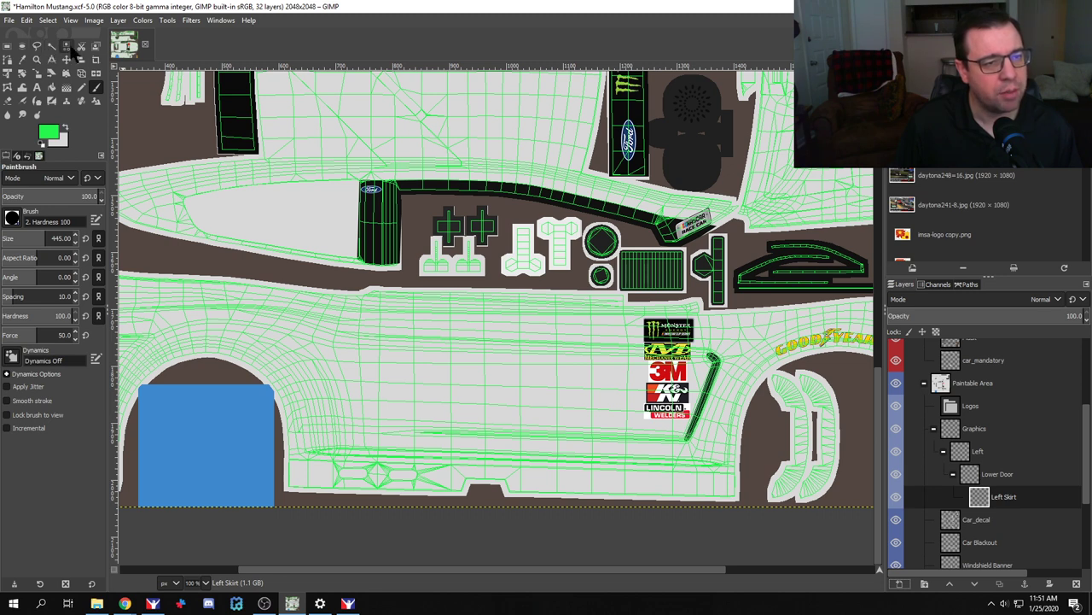
Step: Trace a closed path with the Paths tool around the long lower side-skirt strip
{"action": "left_click", "coordinate": [8, 60]}
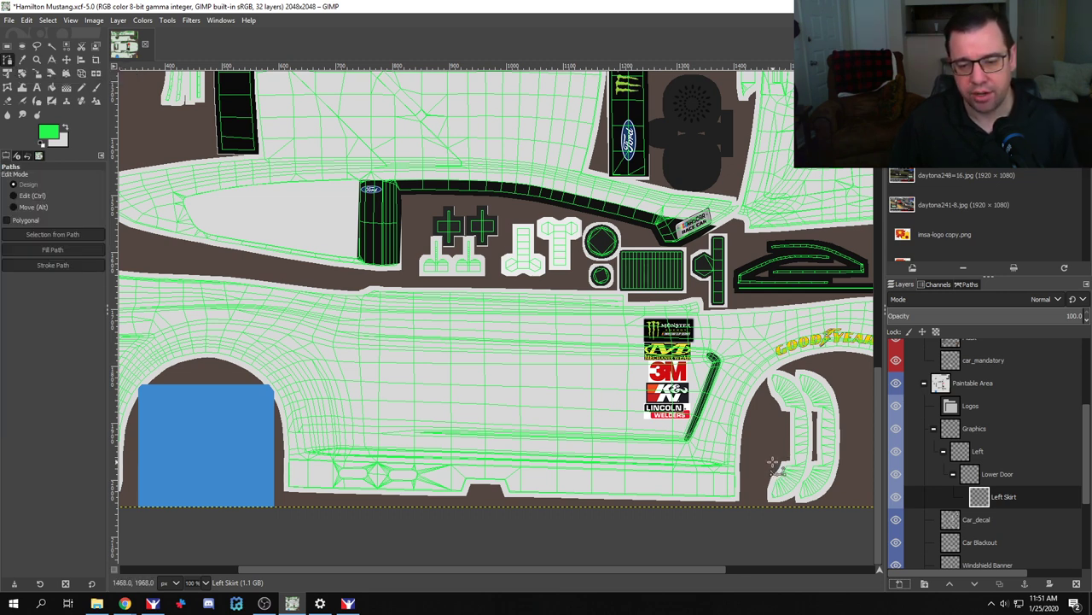
{"action": "scroll", "coordinate": [743, 469], "scroll_direction": "up", "scroll_amount": 3}
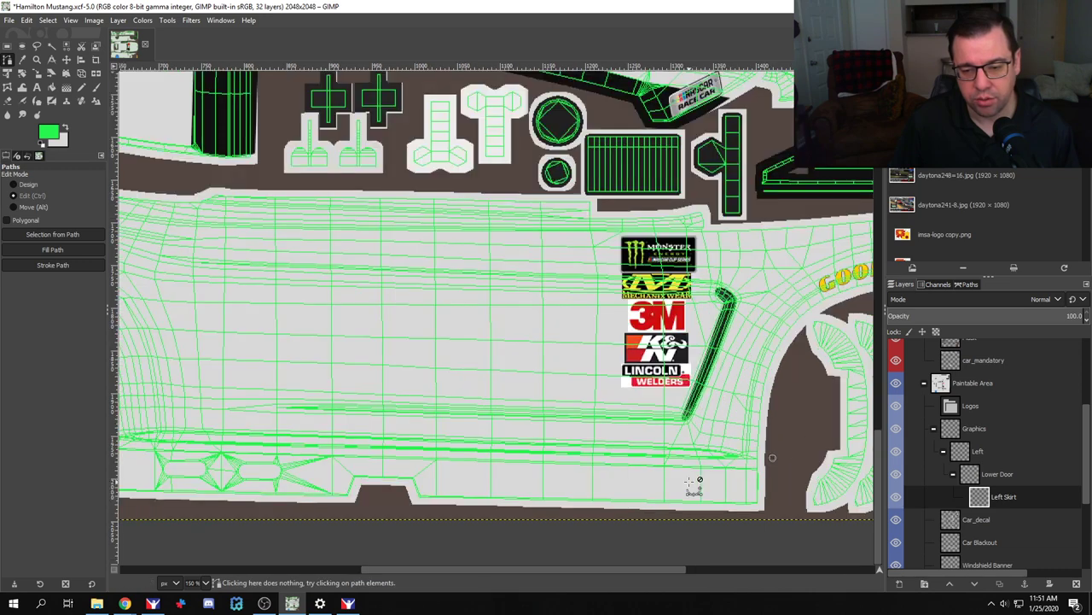
{"action": "scroll", "coordinate": [737, 474], "scroll_direction": "down", "scroll_amount": 1}
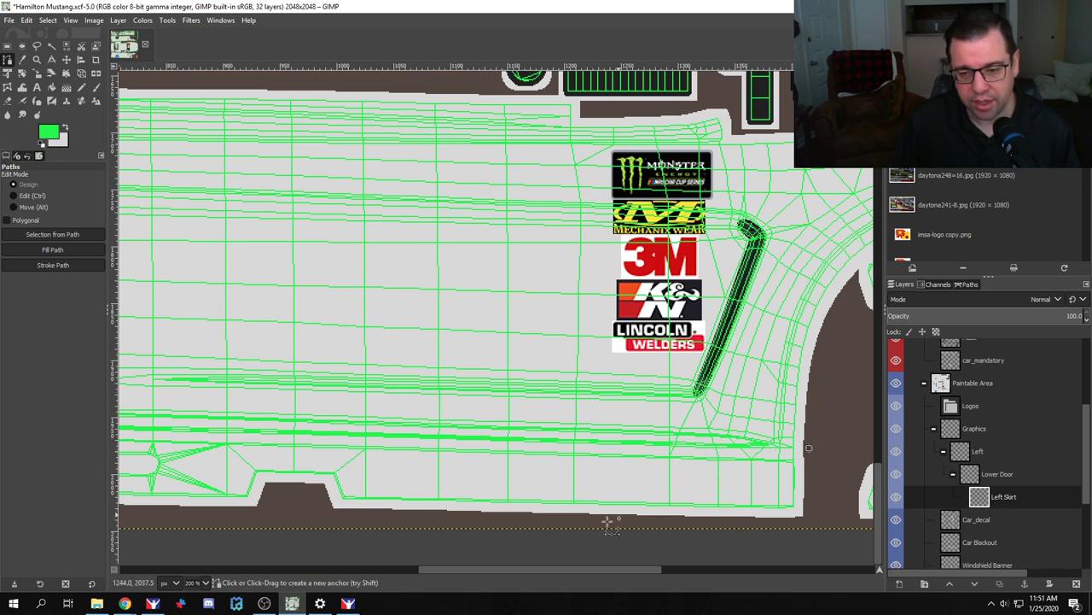
{"action": "left_click_drag", "start_coordinate": [596, 570], "coordinate": [463, 569]}
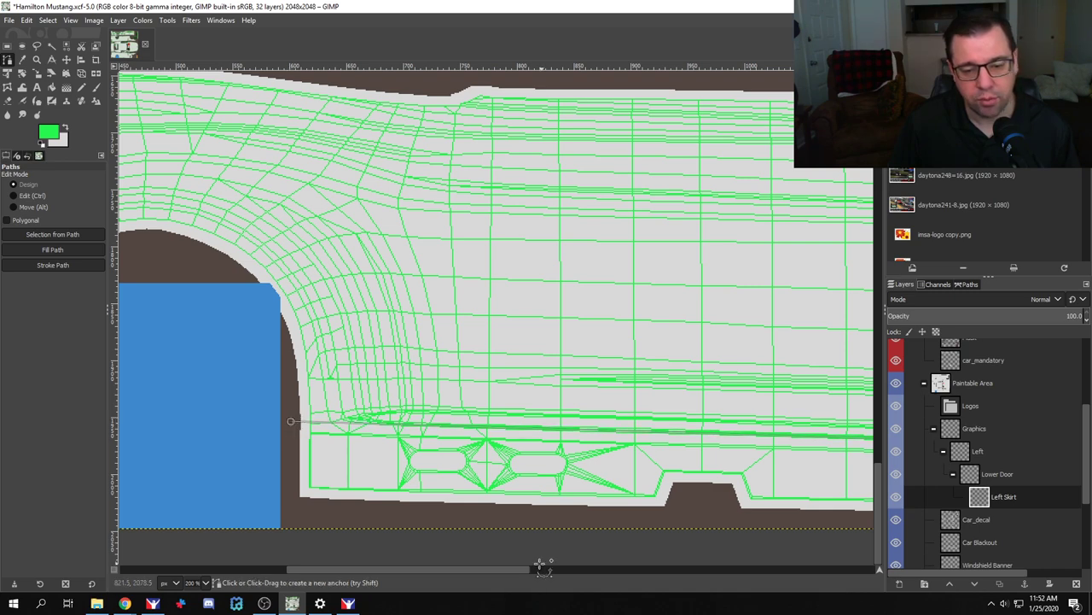
{"action": "left_click_drag", "start_coordinate": [481, 570], "coordinate": [631, 583]}
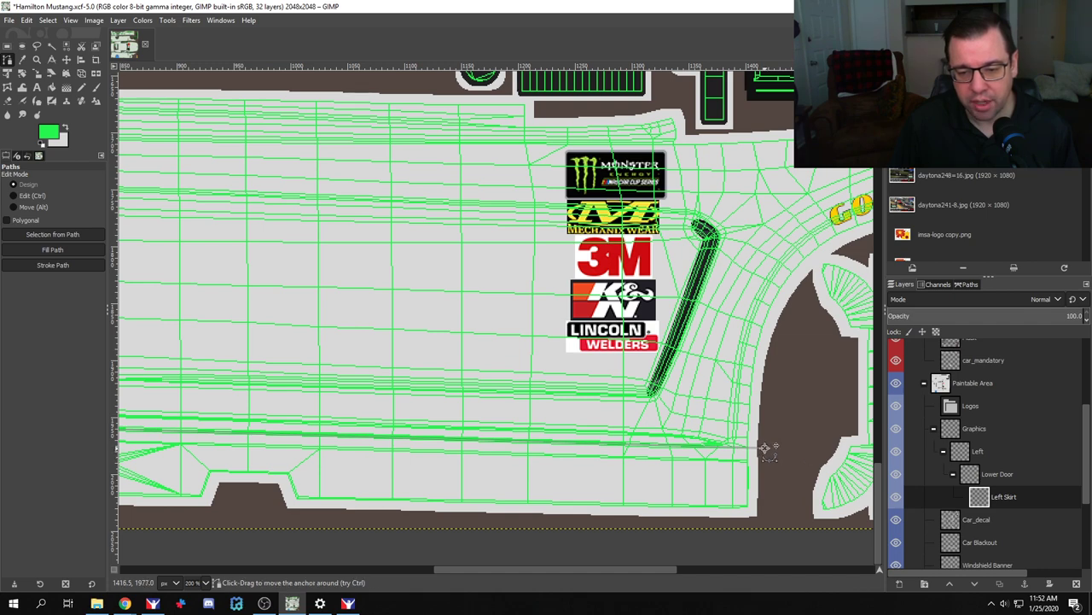
{"action": "left_click", "coordinate": [763, 448]}
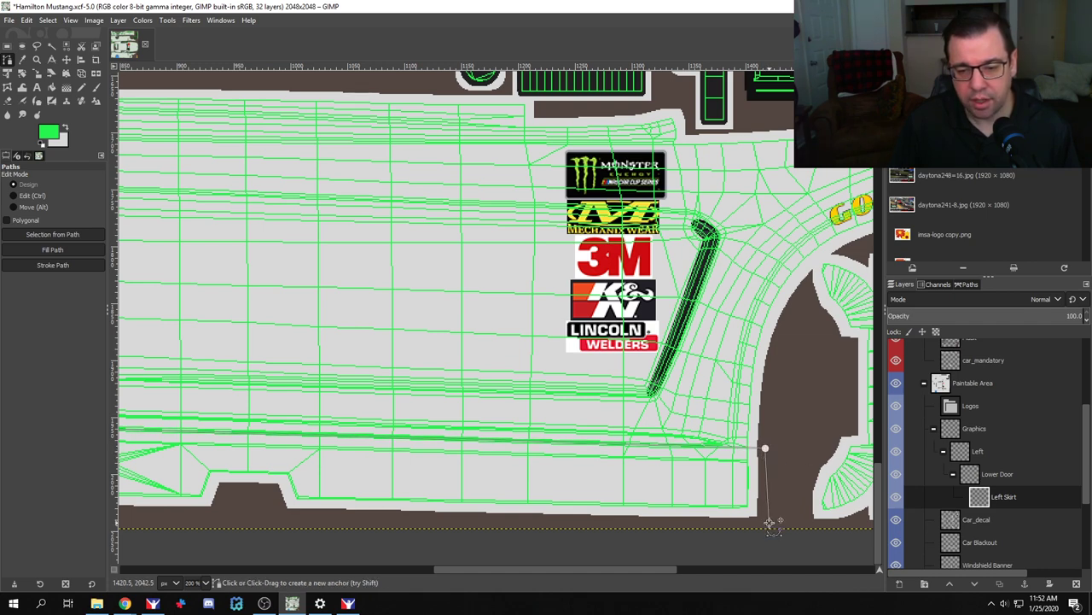
{"action": "left_click_drag", "start_coordinate": [666, 570], "coordinate": [485, 570]}
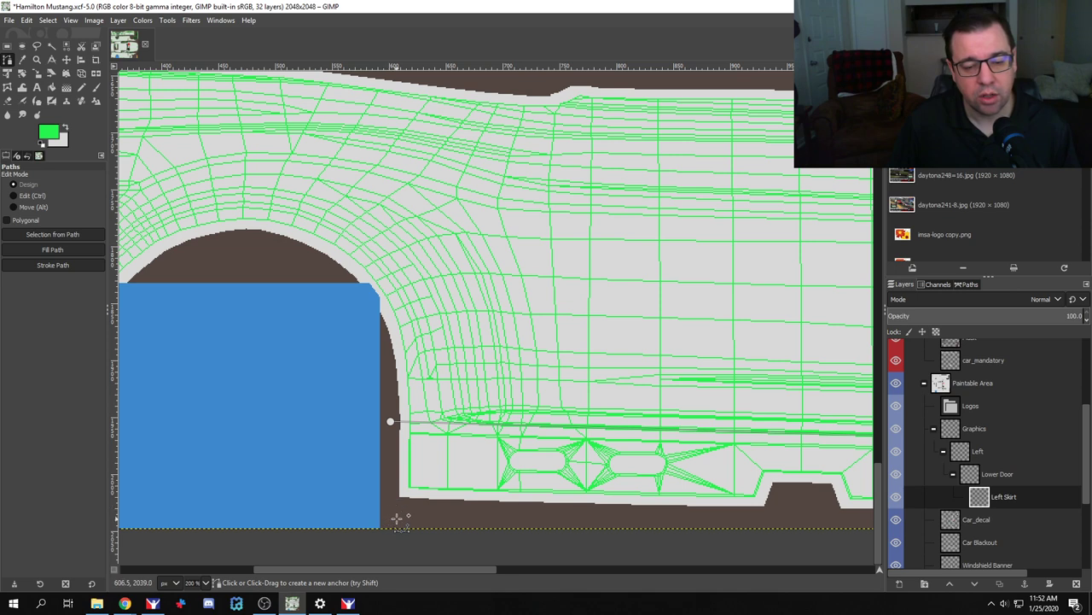
{"action": "left_click", "coordinate": [398, 519]}
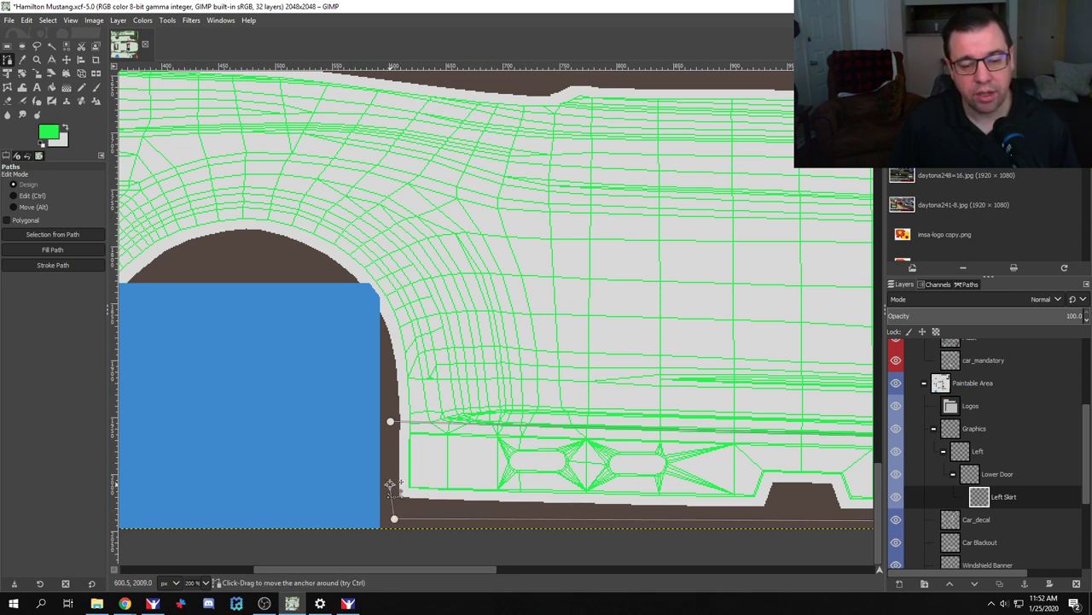
{"action": "left_click", "coordinate": [390, 420], "text": "ctrl"}
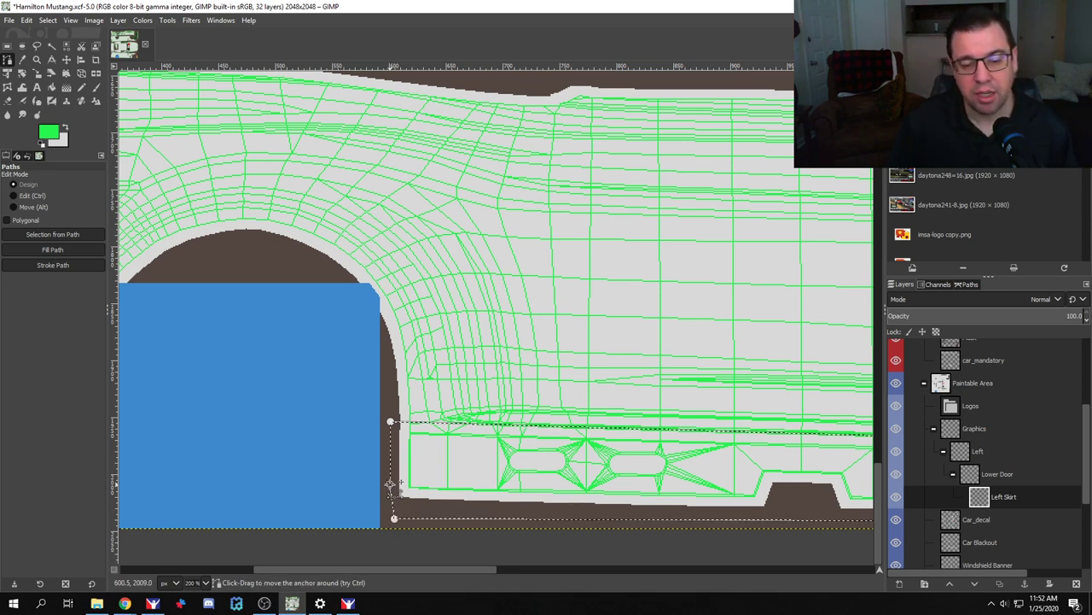
{"action": "scroll", "coordinate": [491, 457], "scroll_direction": "down", "scroll_amount": 2}
{"action": "left_click_drag", "start_coordinate": [484, 569], "coordinate": [594, 584]}
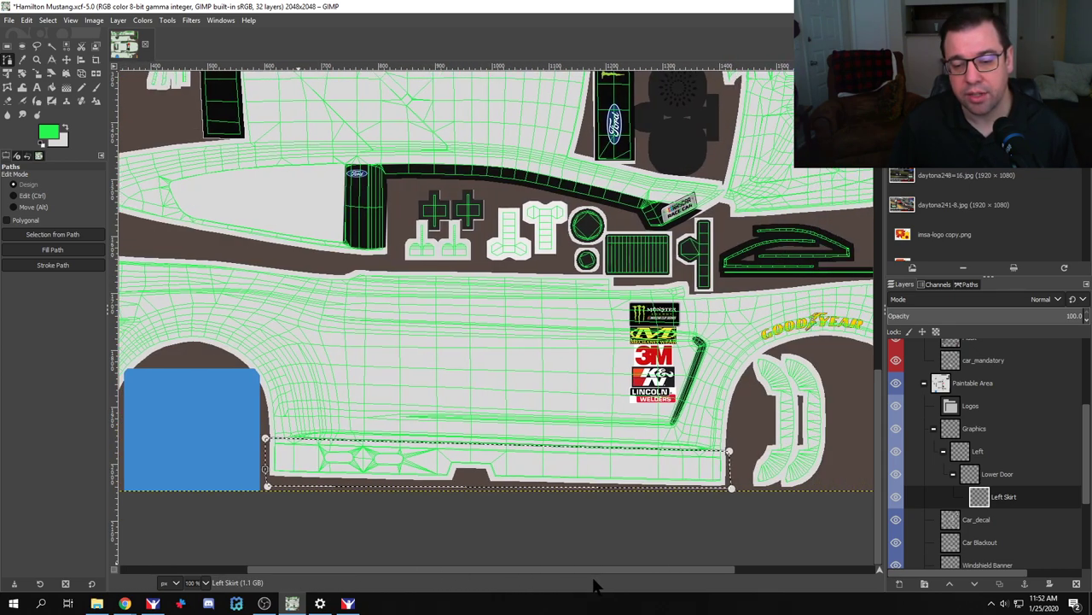
Step: Inspect the Find a Retailer button on the Hamilton watch page to read its colour
{"action": "left_click", "coordinate": [51, 137]}
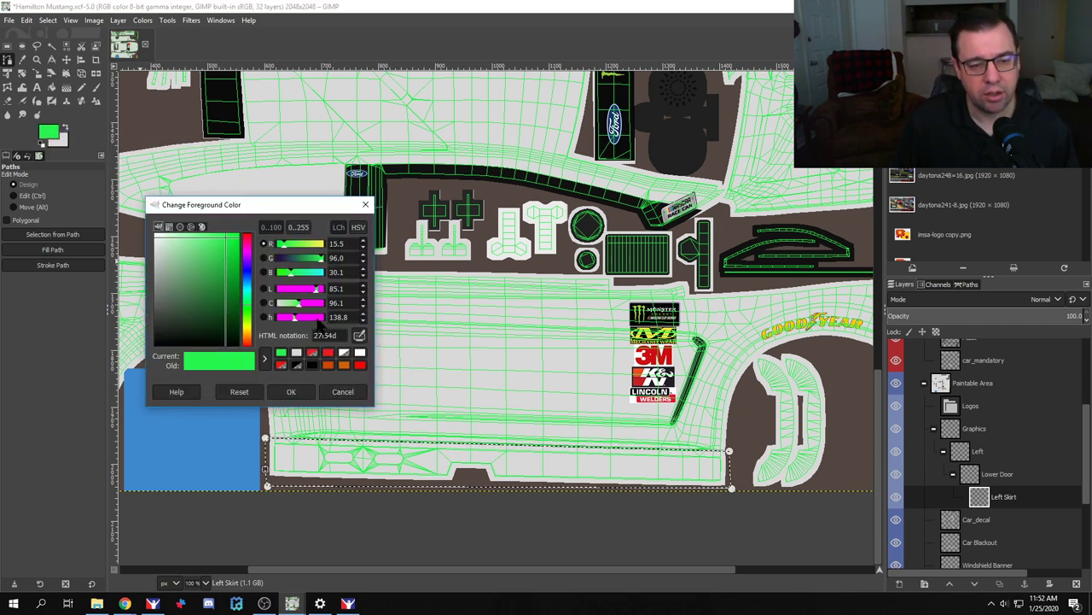
{"action": "left_click", "coordinate": [125, 603]}
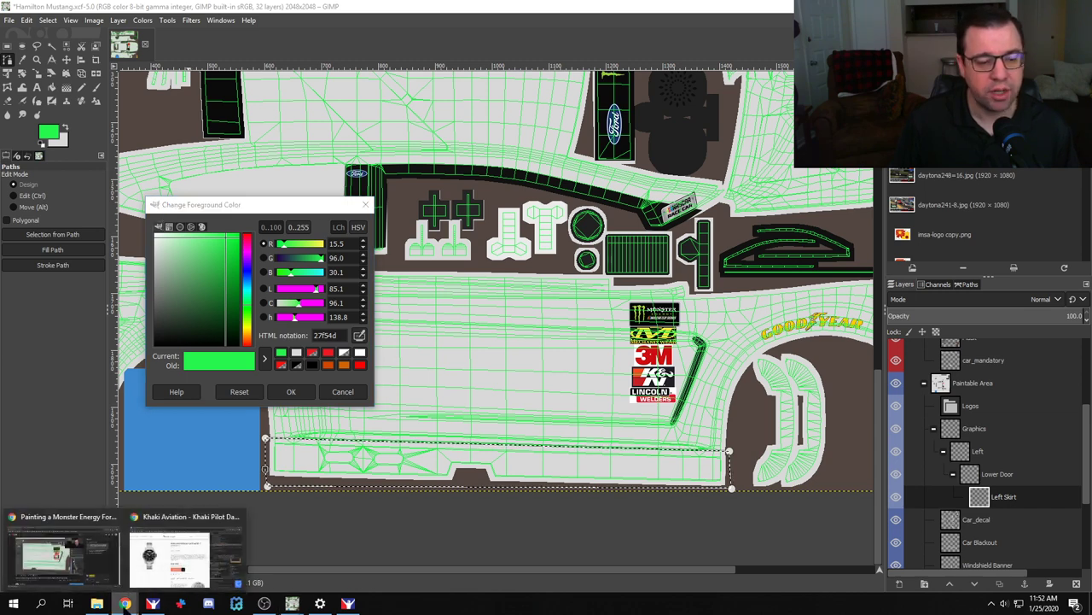
{"action": "left_click", "coordinate": [174, 568]}
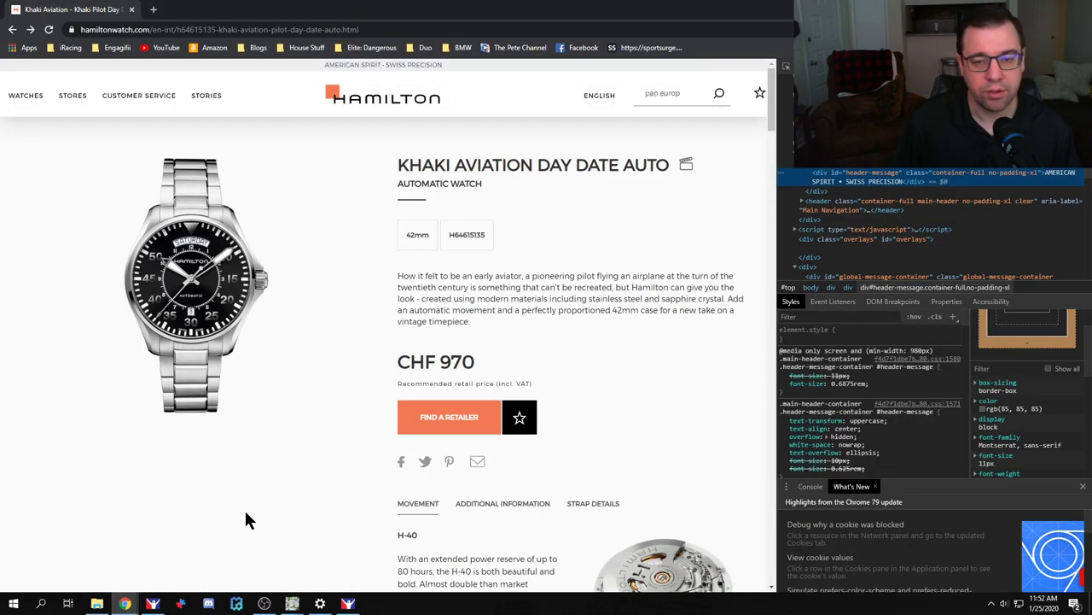
{"action": "right_click", "coordinate": [418, 420]}
{"action": "left_click", "coordinate": [454, 555]}
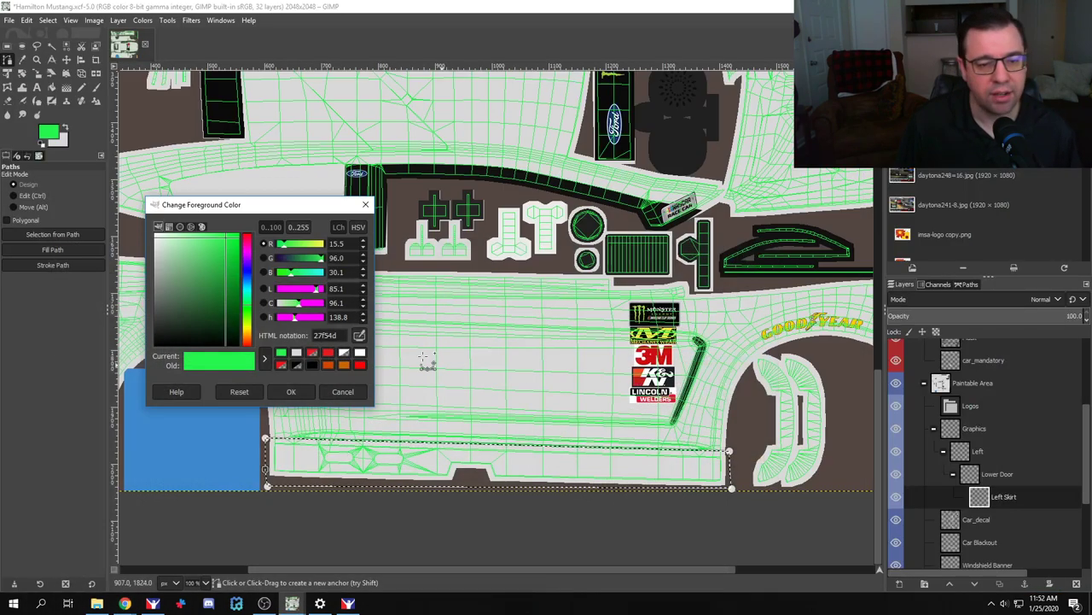
Step: Enter red 244, green 122, blue 85 in the foreground colour picker and confirm
{"action": "key", "text": "BackSpace"}
{"action": "key", "text": "BackSpace"}
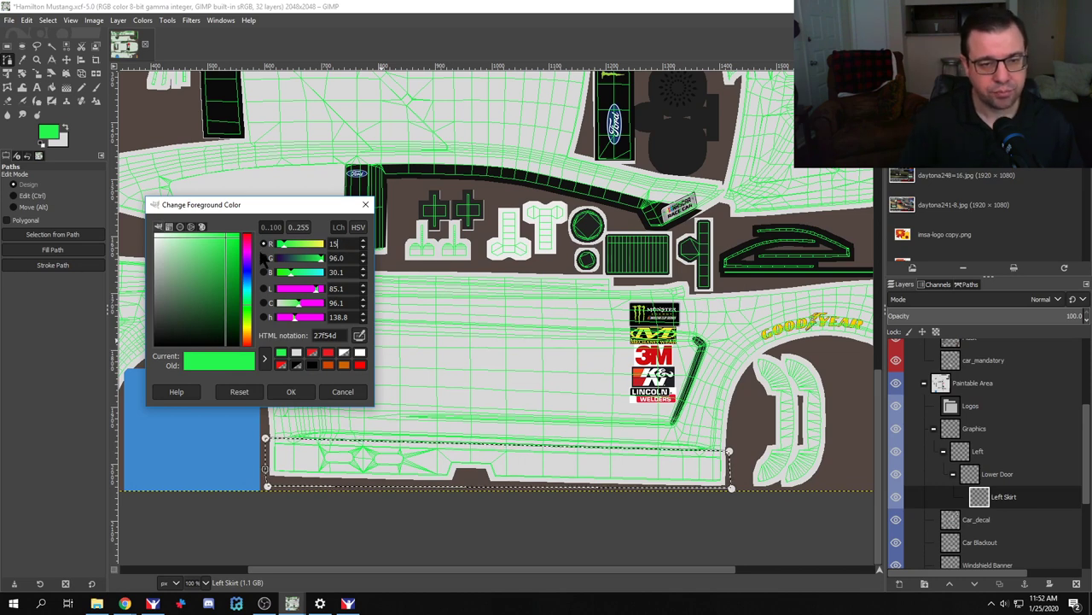
{"action": "type", "text": "244"}
{"action": "key", "text": "Tab"}
{"action": "type", "text": "122"}
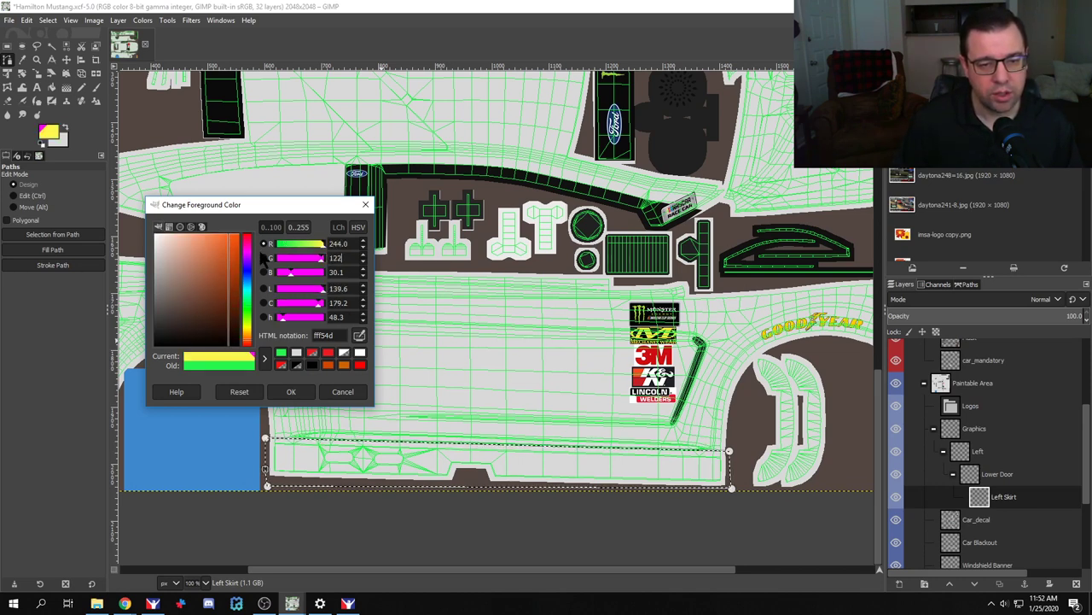
{"action": "key", "text": "Tab"}
{"action": "type", "text": "85"}
{"action": "key", "text": "Tab"}
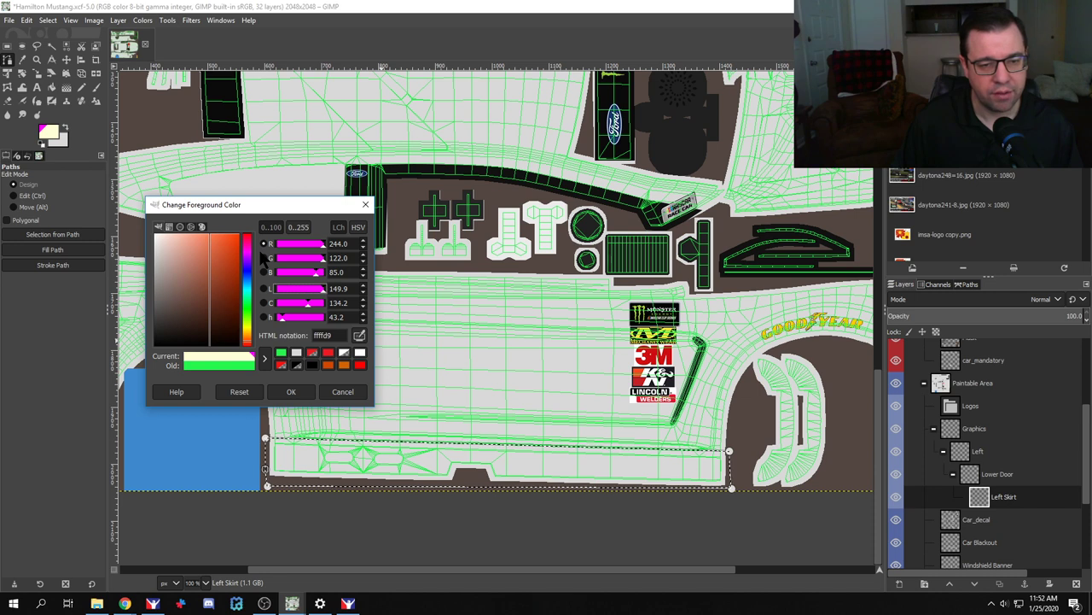
{"action": "type", "text": "0"}
{"action": "key", "text": "Tab"}
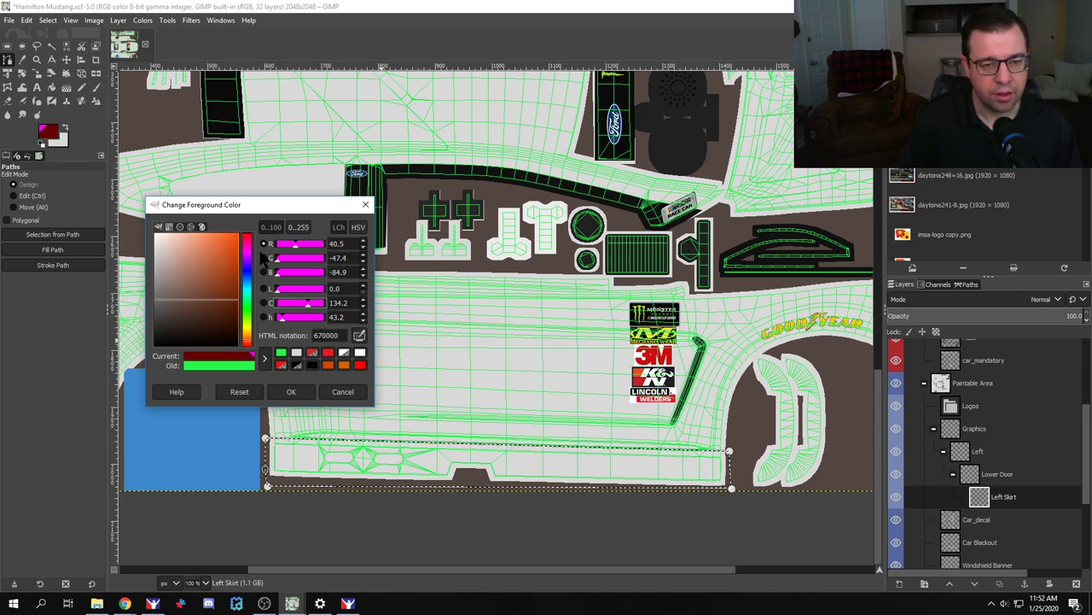
{"action": "key", "text": "BackSpace"}
{"action": "key", "text": "Tab"}
{"action": "key", "text": "BackSpace"}
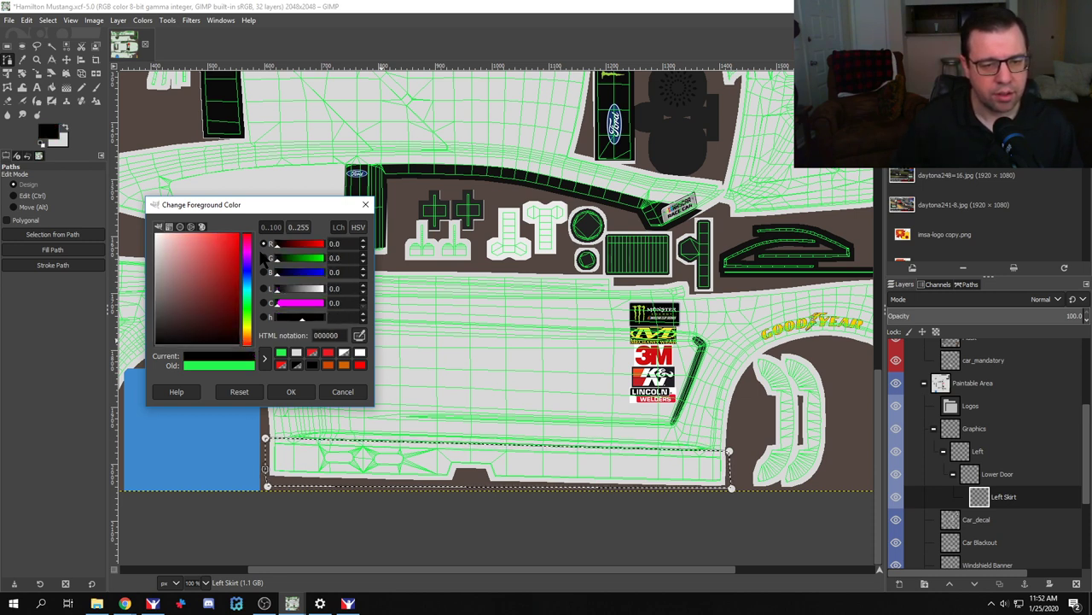
{"action": "left_click", "coordinate": [295, 391]}
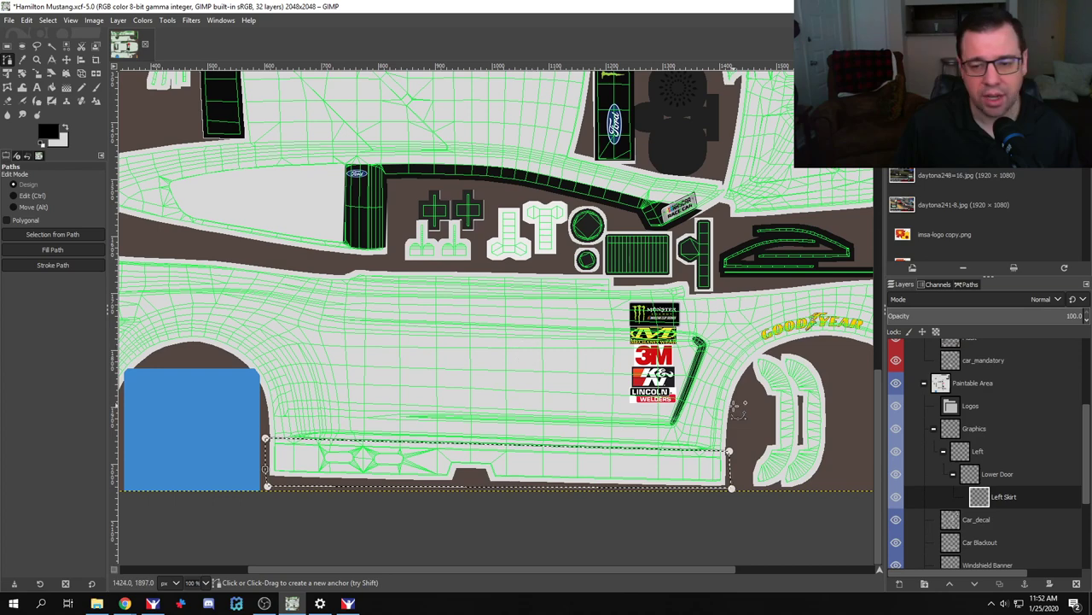
{"action": "key", "text": "alt+Tab"}
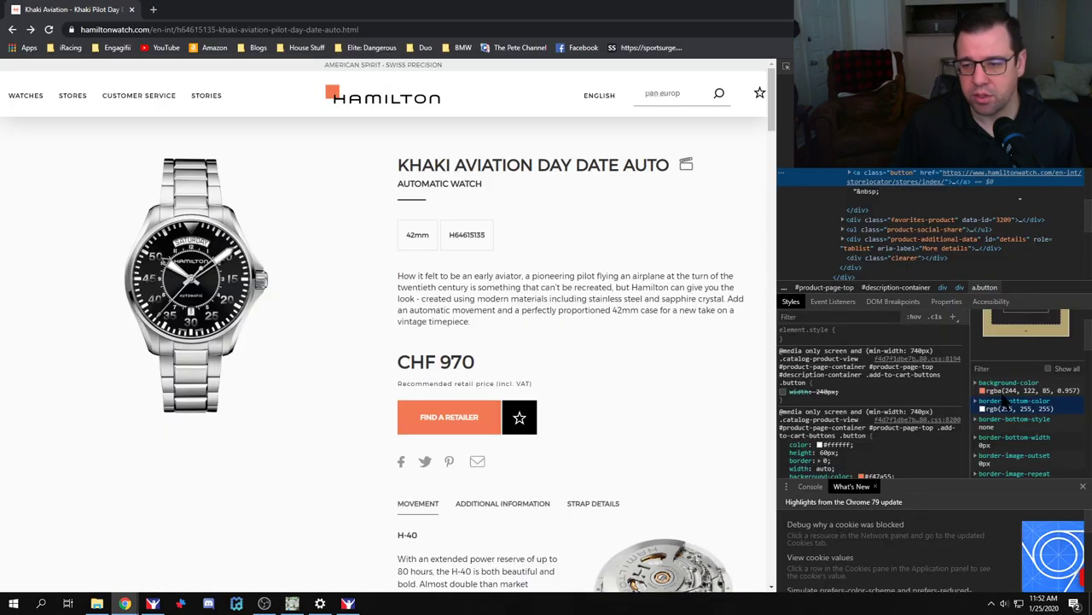
Step: Find the button's background-color #f47a55 in Chrome's DevTools Styles pane
{"action": "scroll", "coordinate": [1020, 384], "scroll_direction": "up", "scroll_amount": 2}
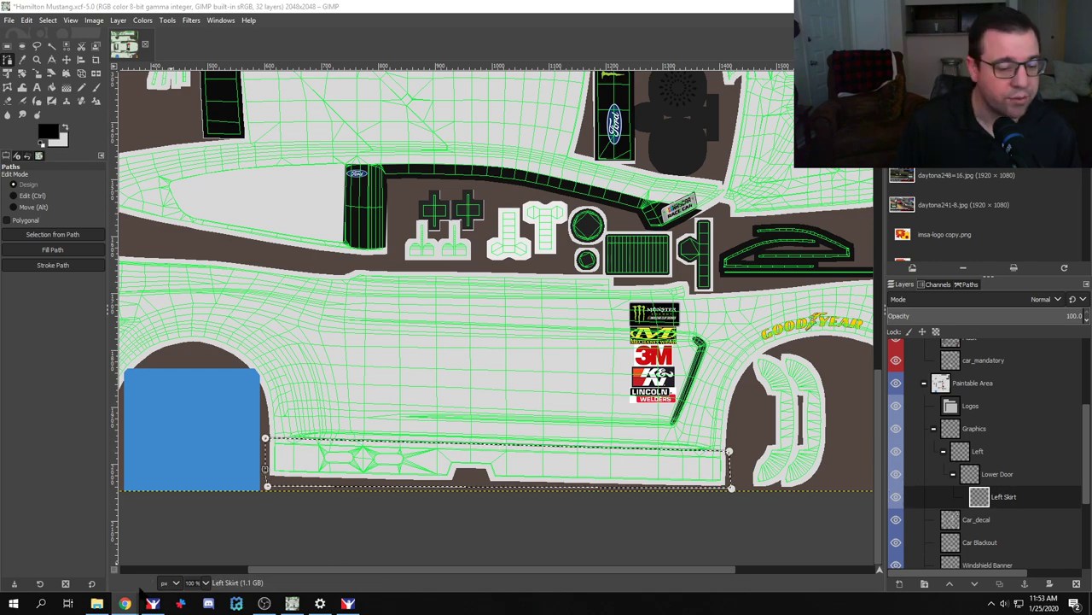
{"action": "mouse_move", "coordinate": [126, 603]}
{"action": "left_click", "coordinate": [184, 555]}
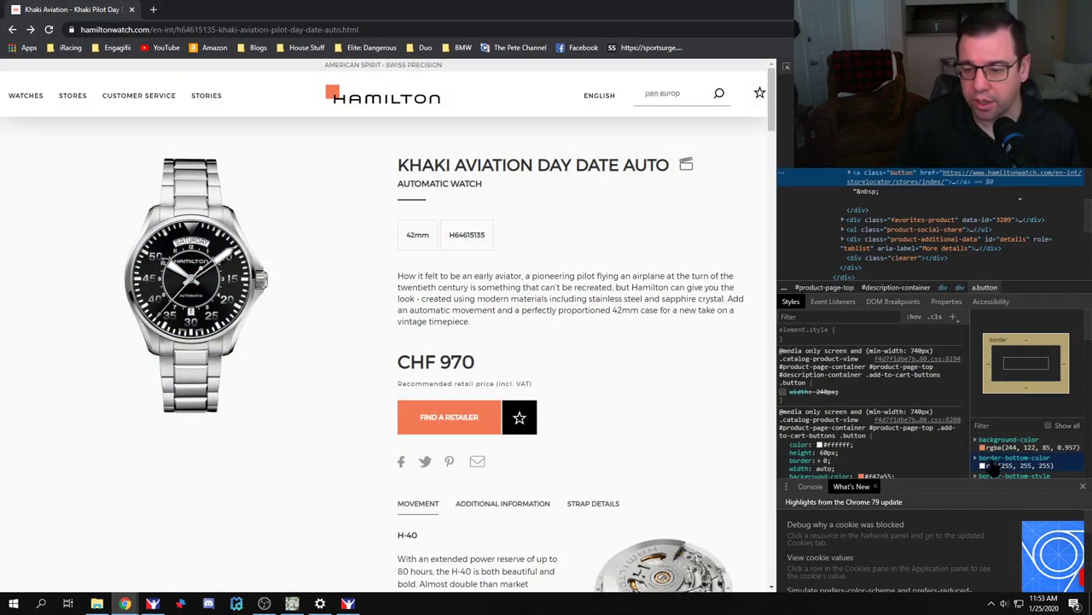
{"action": "scroll", "coordinate": [871, 426], "scroll_direction": "down", "scroll_amount": 1}
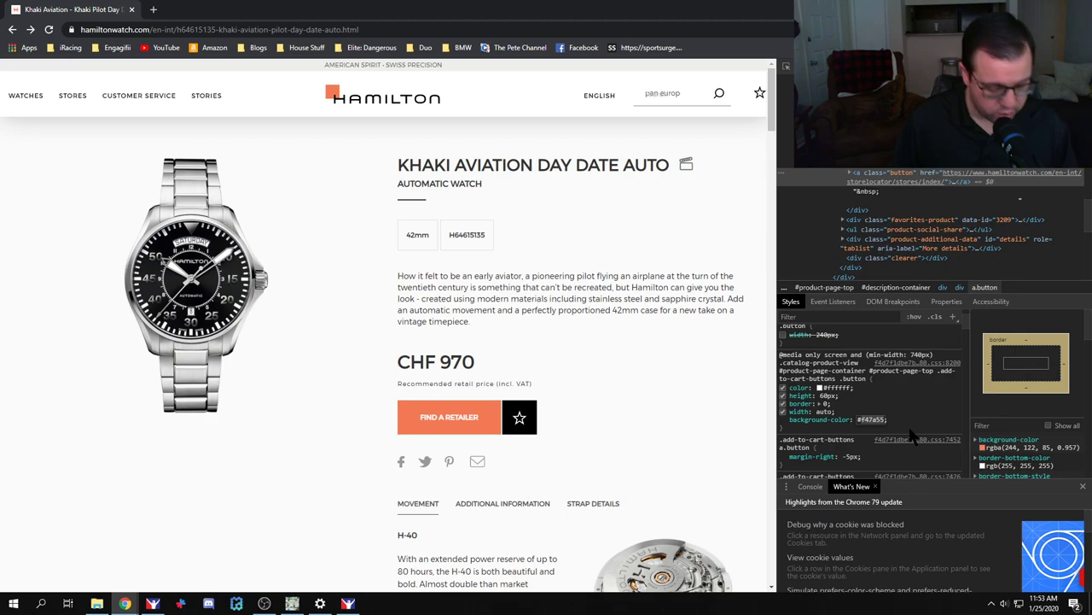
{"action": "key", "text": "alt+Tab"}
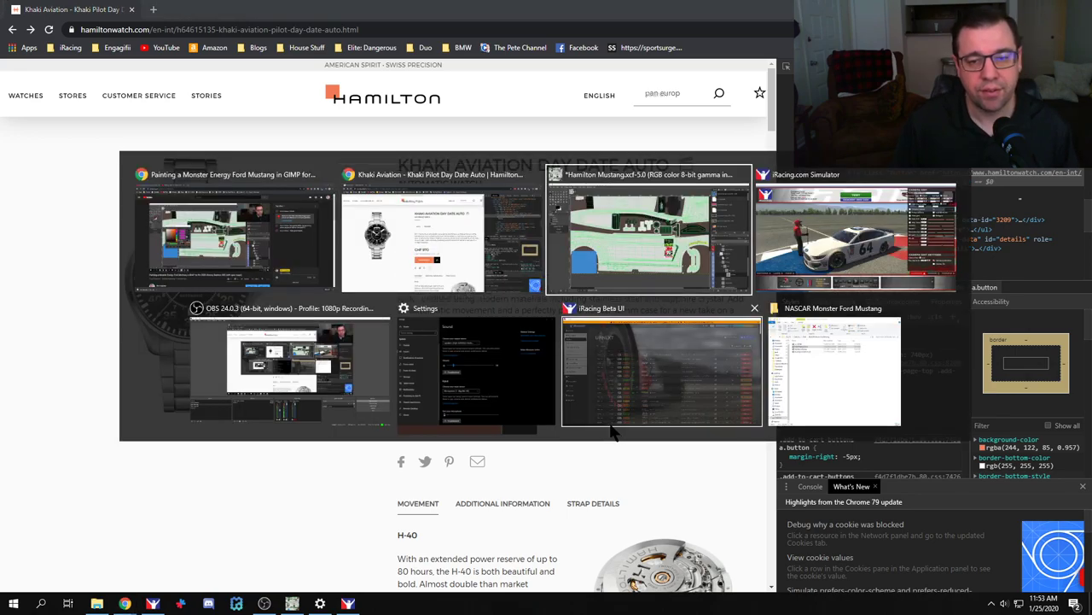
Step: Set the foreground colour to hex f47a55
{"action": "left_click", "coordinate": [48, 130]}
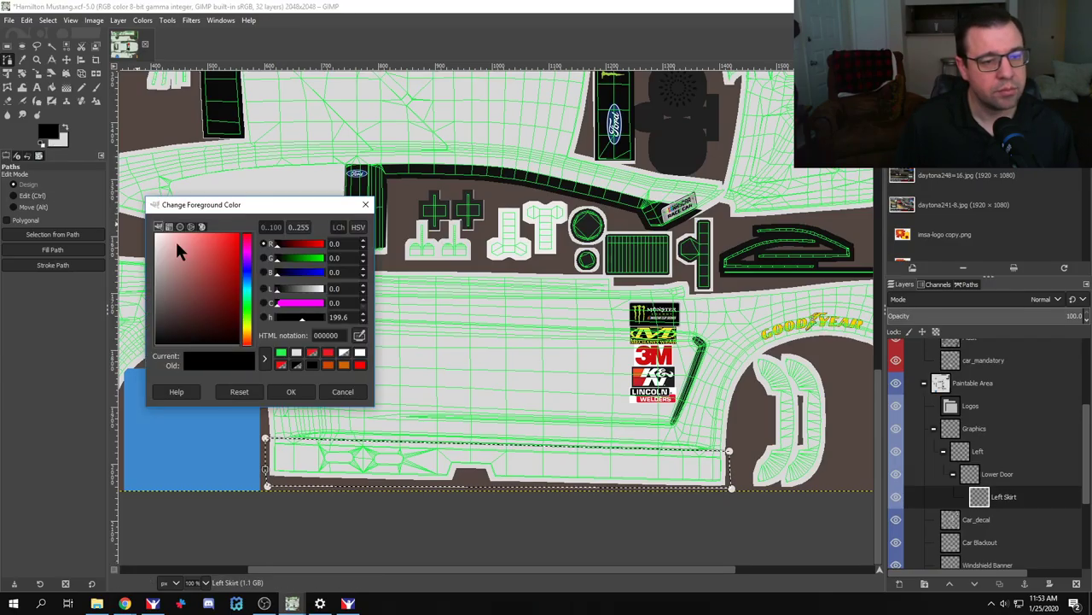
{"action": "double_click", "coordinate": [329, 335]}
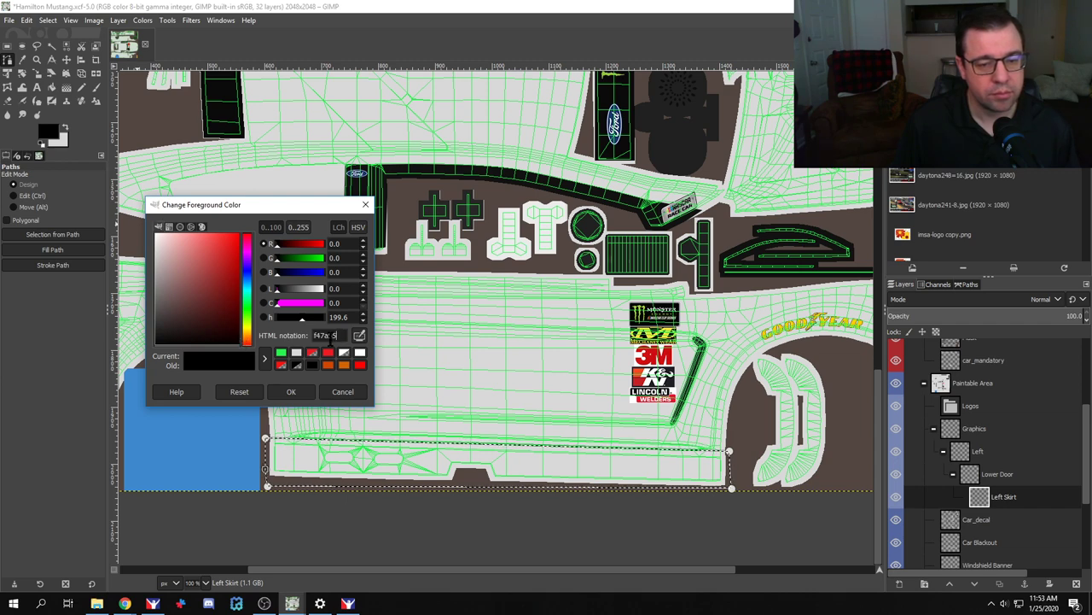
{"action": "type", "text": "f47a55"}
{"action": "left_click", "coordinate": [291, 391]}
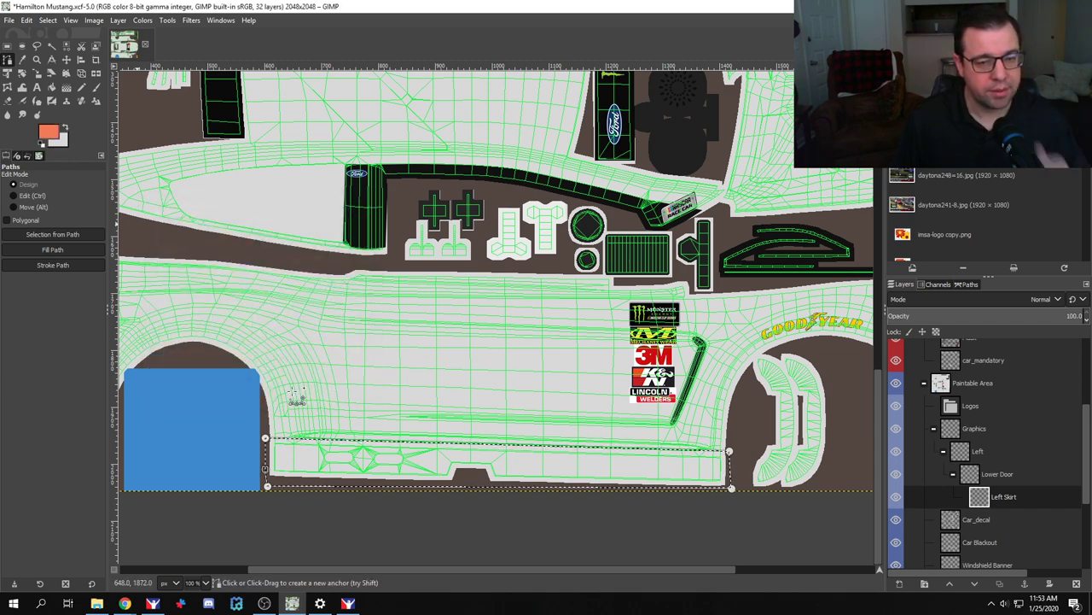
{"action": "left_click", "coordinate": [51, 134]}
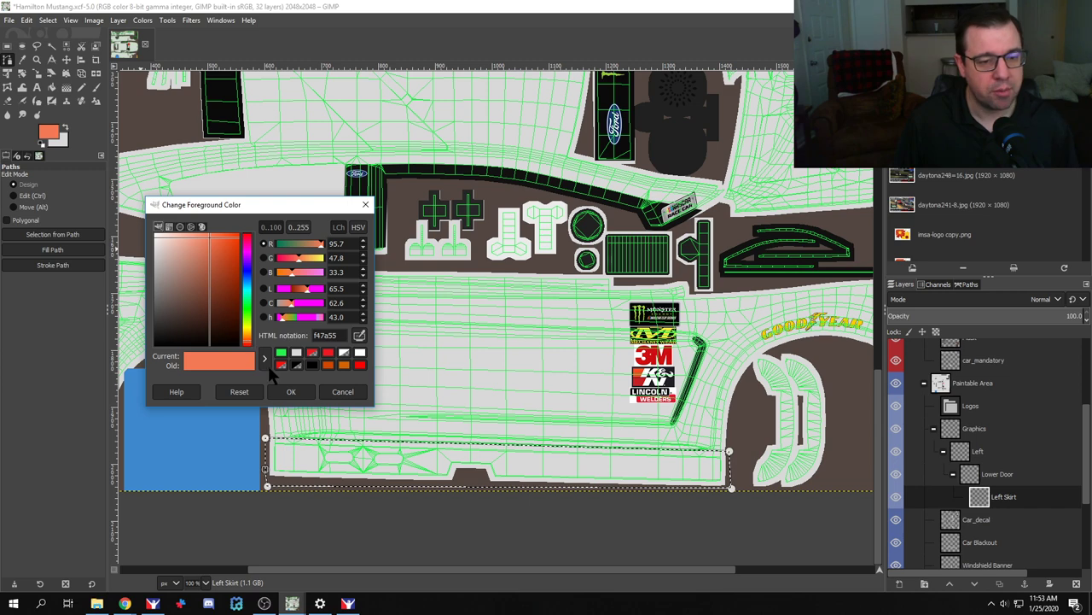
{"action": "left_click", "coordinate": [290, 391]}
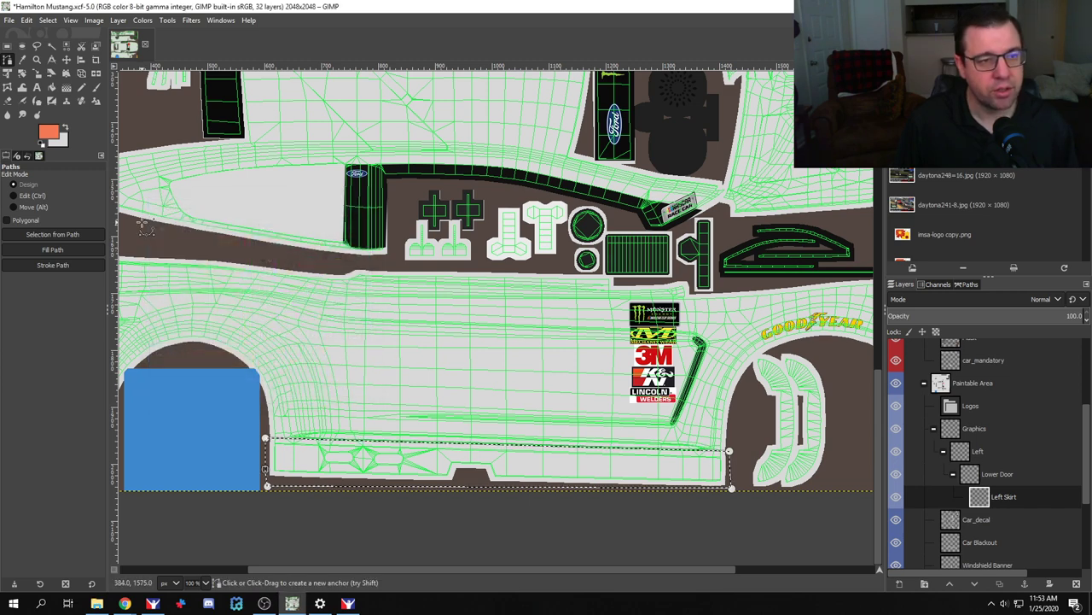
Step: Paint across the skirt selection with a smaller Paintbrush
{"action": "left_click", "coordinate": [94, 88]}
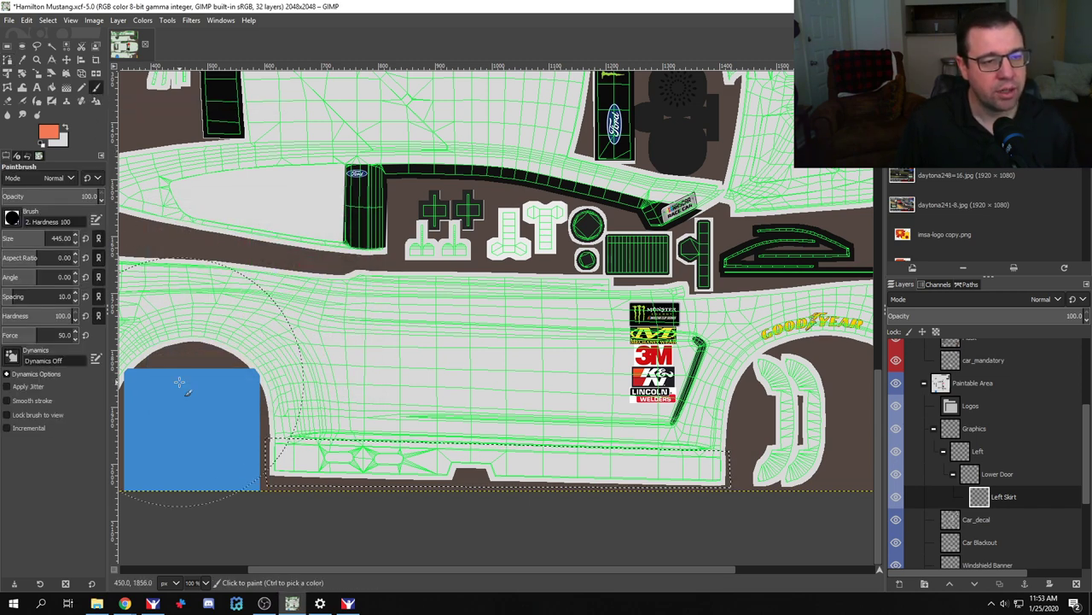
{"action": "left_click_drag", "start_coordinate": [45, 238], "coordinate": [40, 238]}
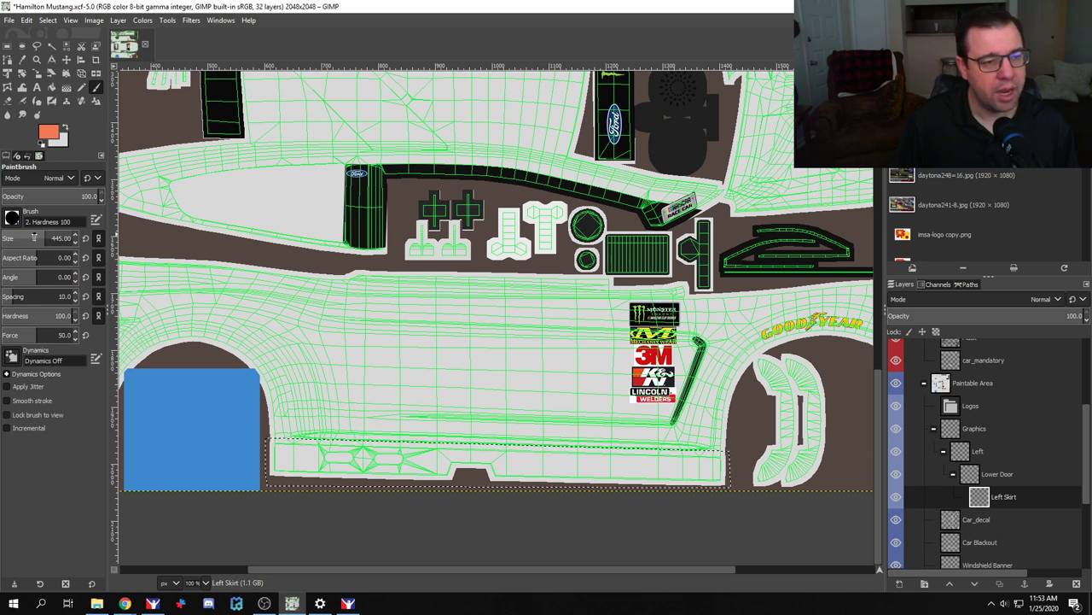
{"action": "left_click_drag", "start_coordinate": [390, 476], "coordinate": [824, 500]}
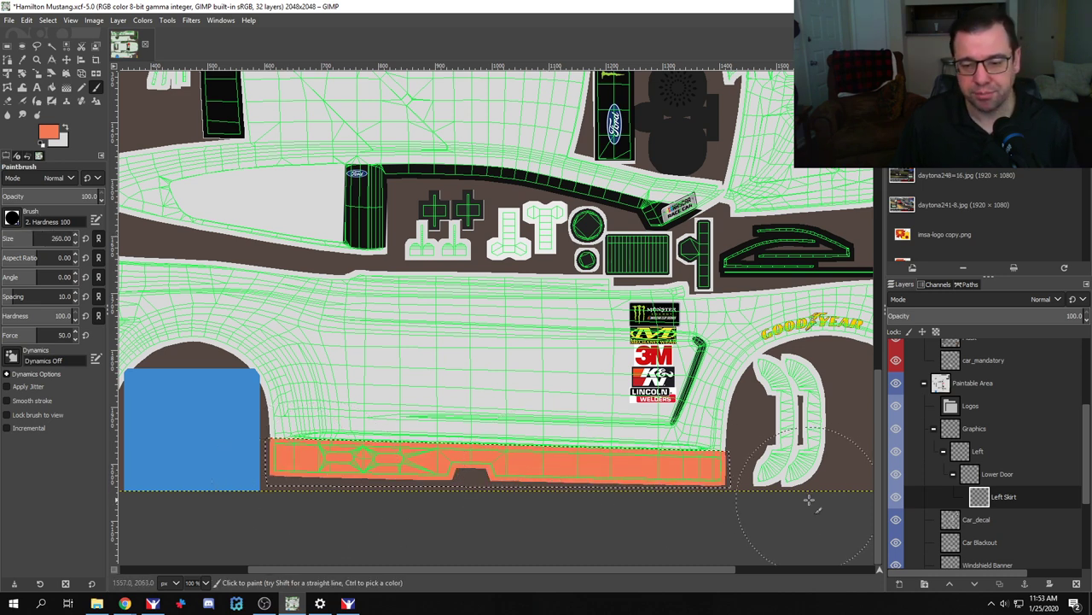
Step: Reload the car paint in iRacing with Ctrl+R to preview the orange skirt
{"action": "key", "text": "alt+Tab"}
{"action": "key", "text": "alt+Tab"}
{"action": "key", "text": "alt+Tab"}
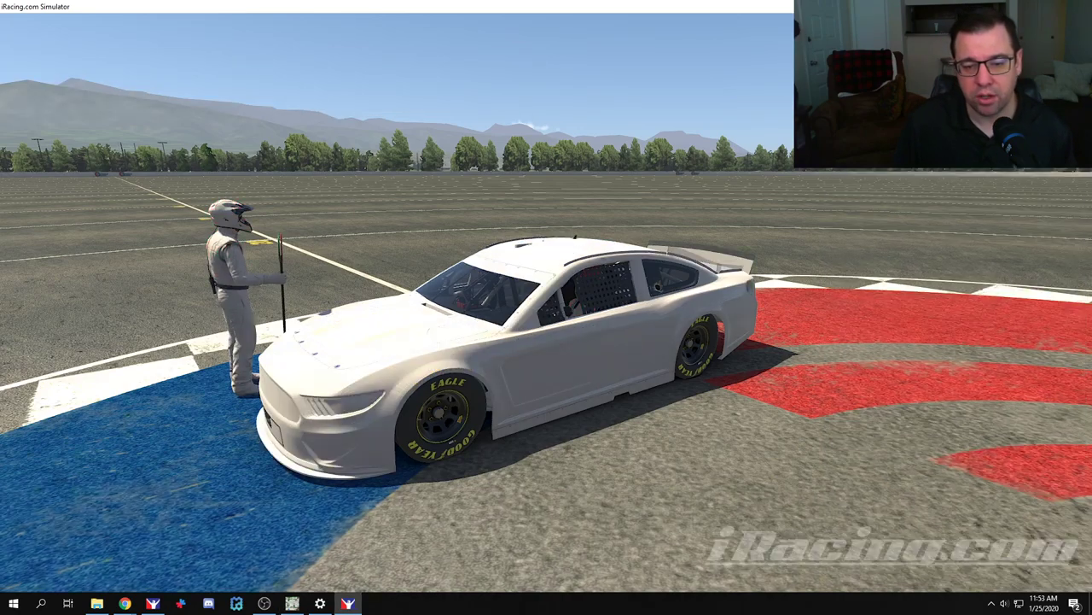
{"action": "key", "text": "ctrl+r"}
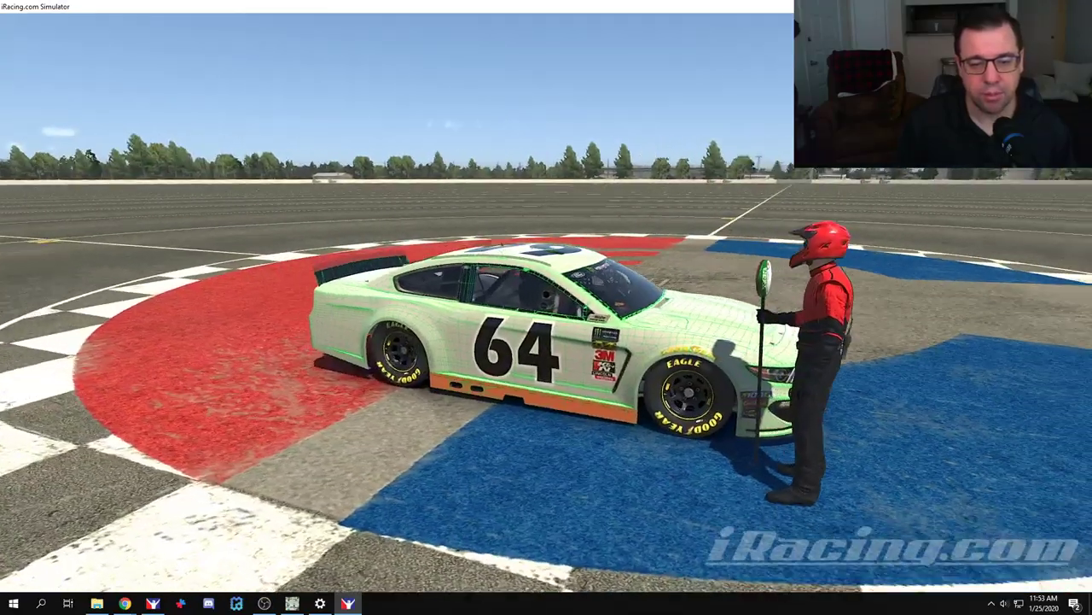
{"action": "key", "text": "alt+Tab"}
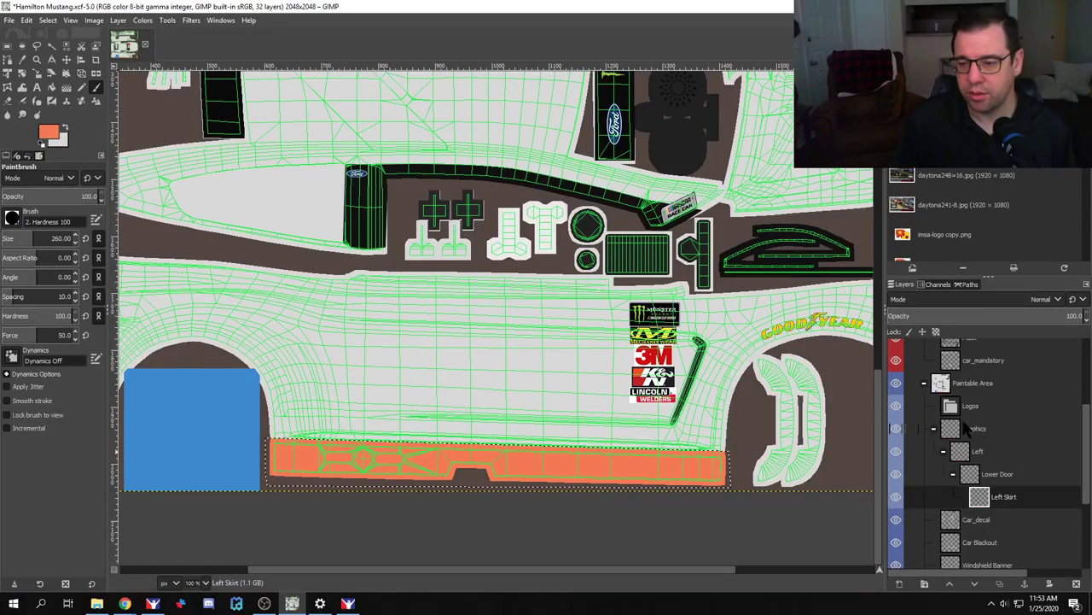
Step: Rename the Left group to Right and the Left Skirt layer to Right Skirt
{"action": "double_click", "coordinate": [977, 453]}
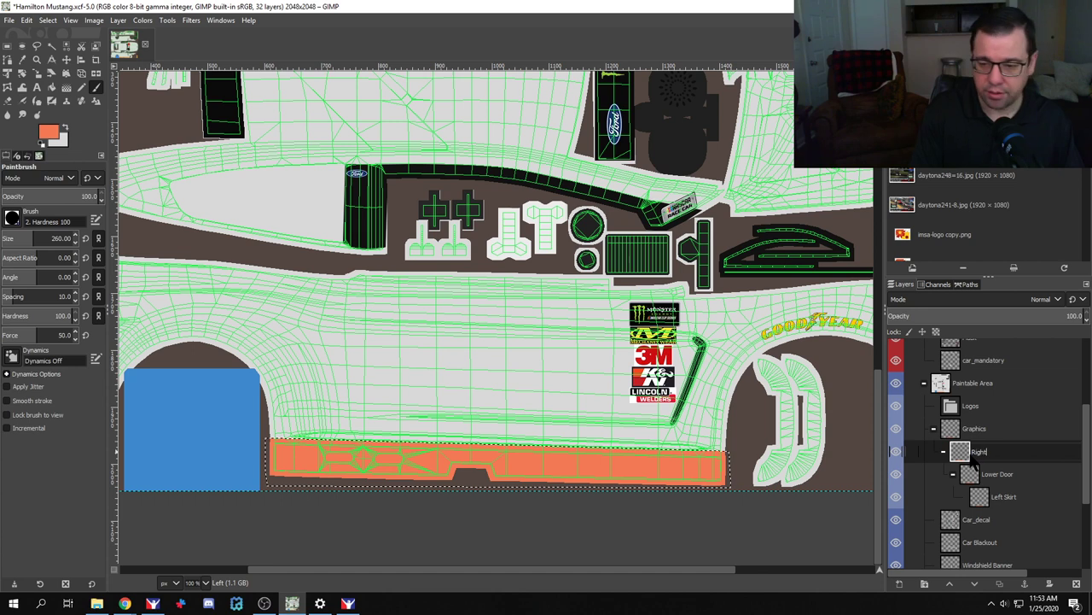
{"action": "key", "text": "Return"}
{"action": "double_click", "coordinate": [1003, 497]}
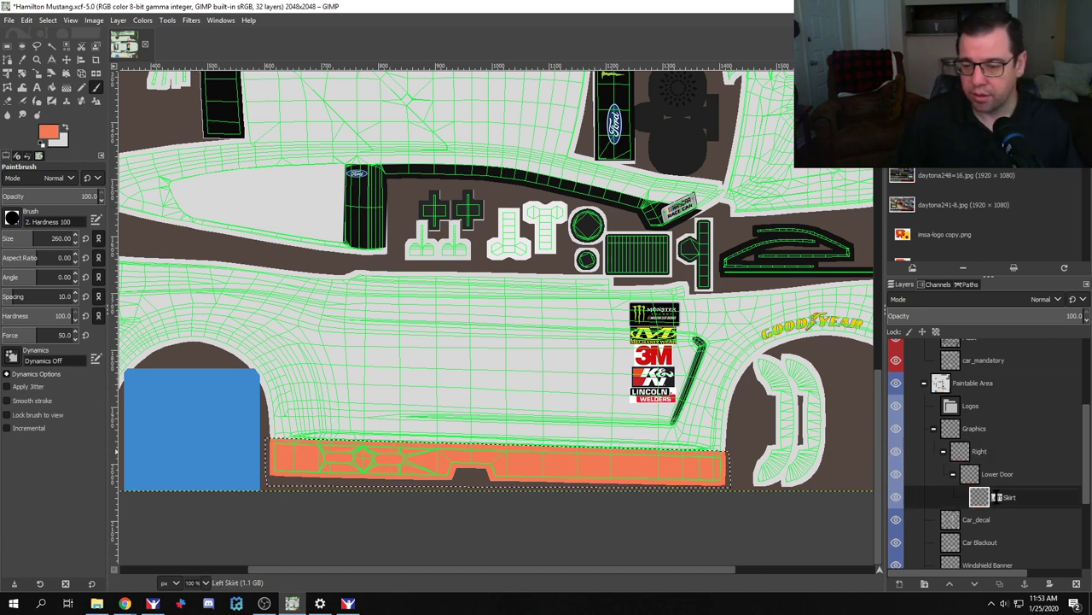
{"action": "type", "text": "Right"}
{"action": "key", "text": "Return"}
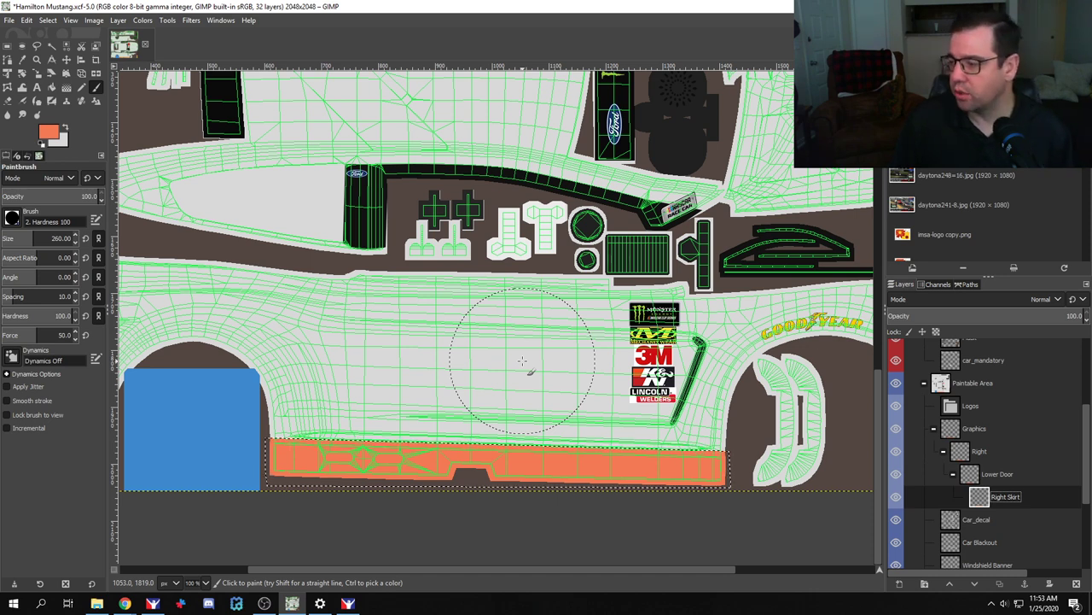
Step: Hide the Wire layer so the wireframe overlay disappears from the template
{"action": "key", "text": "alt+Tab"}
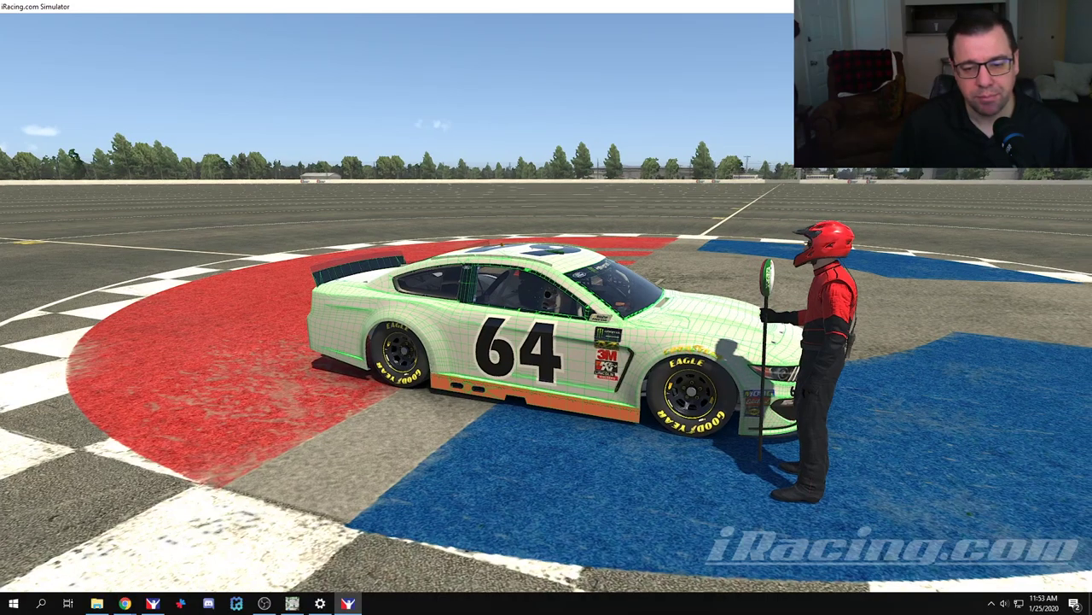
{"action": "key", "text": "alt+Tab"}
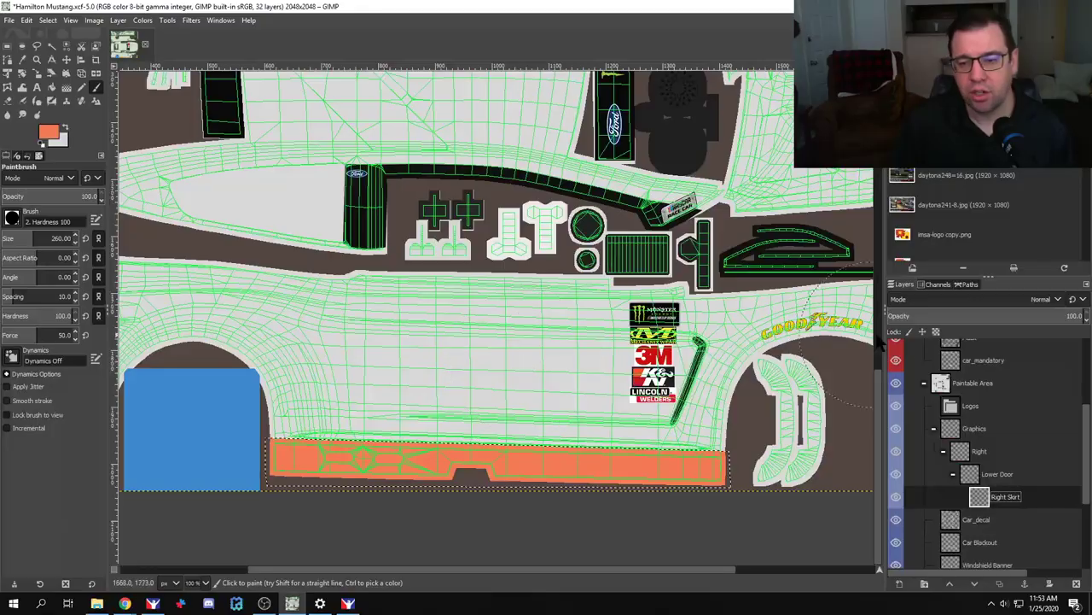
{"action": "scroll", "coordinate": [988, 427], "scroll_direction": "up", "scroll_amount": 5}
{"action": "left_click", "coordinate": [895, 463]}
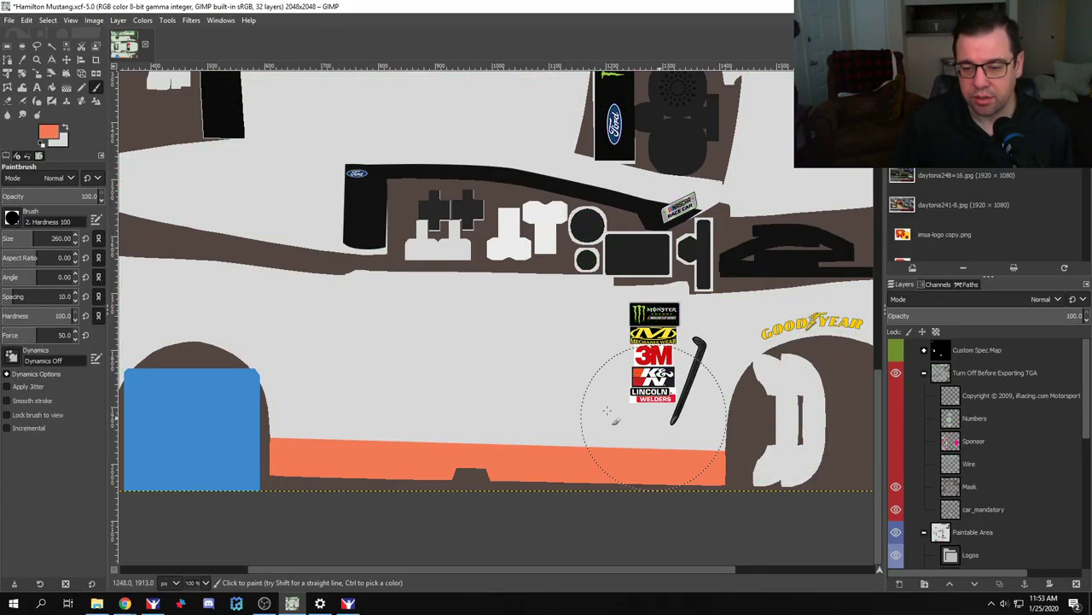
Step: Reload the paint in iRacing to see the clean light-grey #64 livery with orange skirt
{"action": "key", "text": "alt+Tab"}
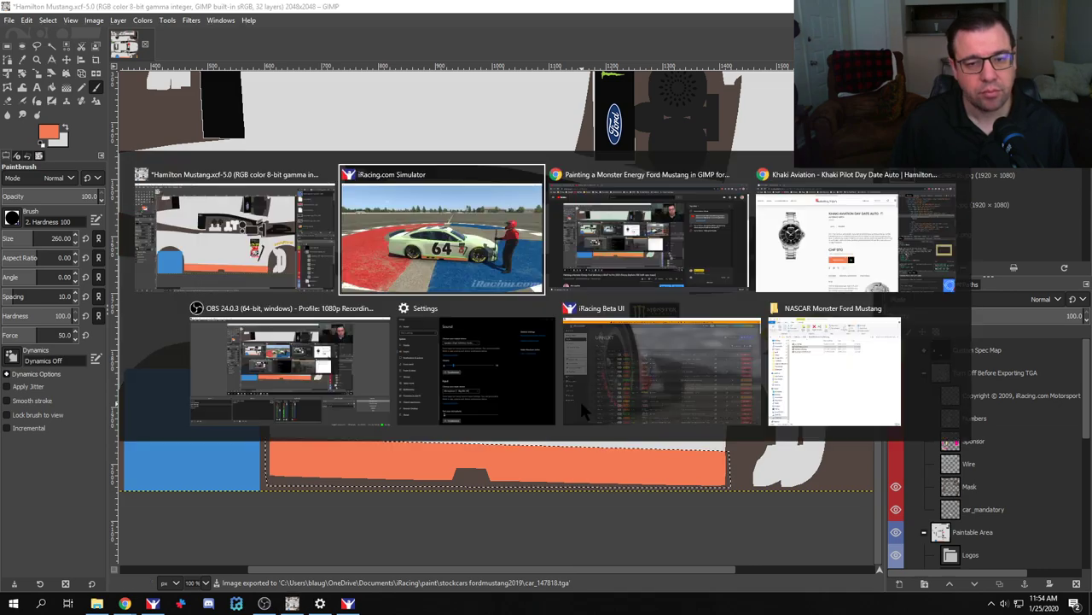
{"action": "key", "text": "ctrl+r"}
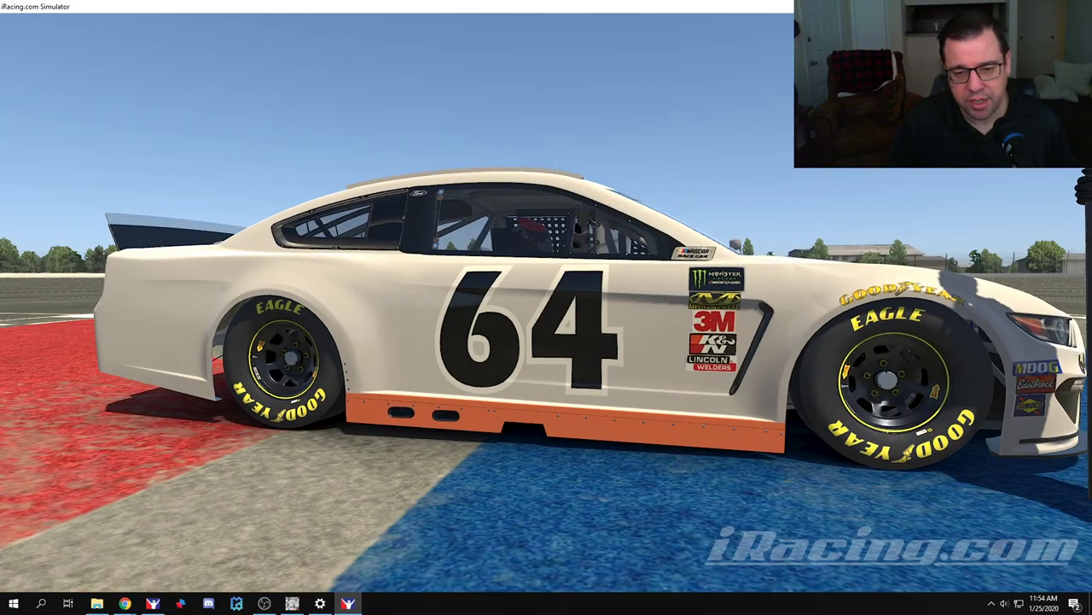
{"action": "mouse_move", "coordinate": [389, 476]}
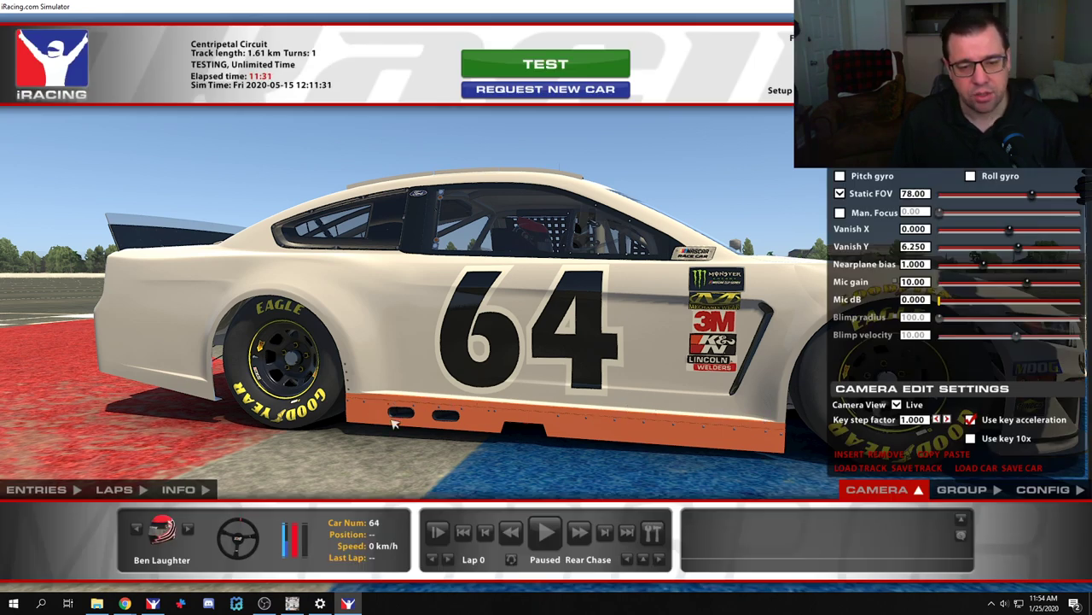
Step: Create a layer group named Rear QP inside the Right group
{"action": "key", "text": "alt+Tab"}
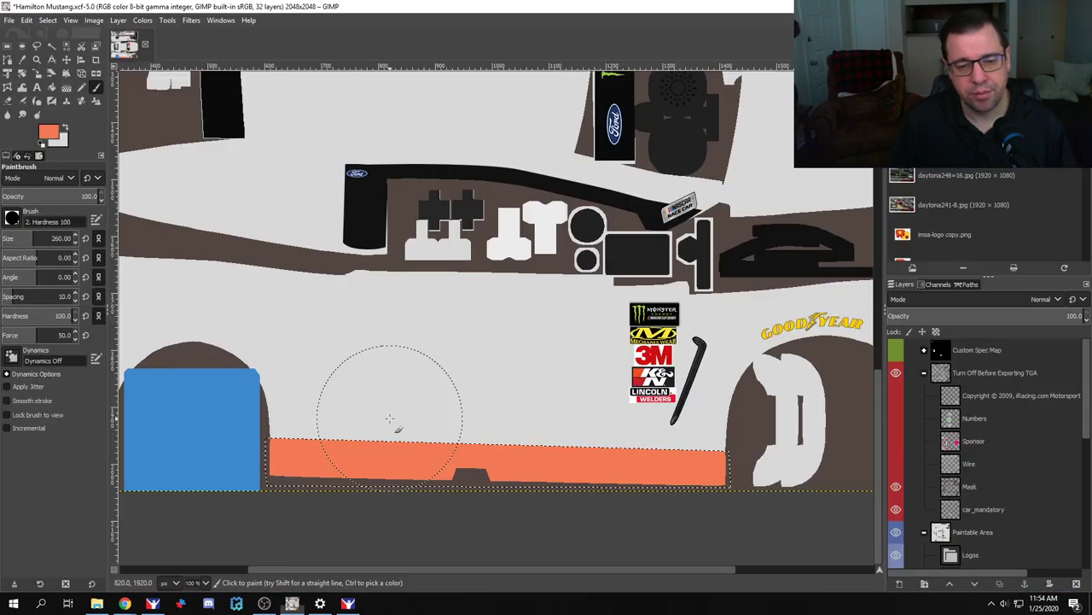
{"action": "scroll", "coordinate": [1011, 457], "scroll_direction": "down", "scroll_amount": 5}
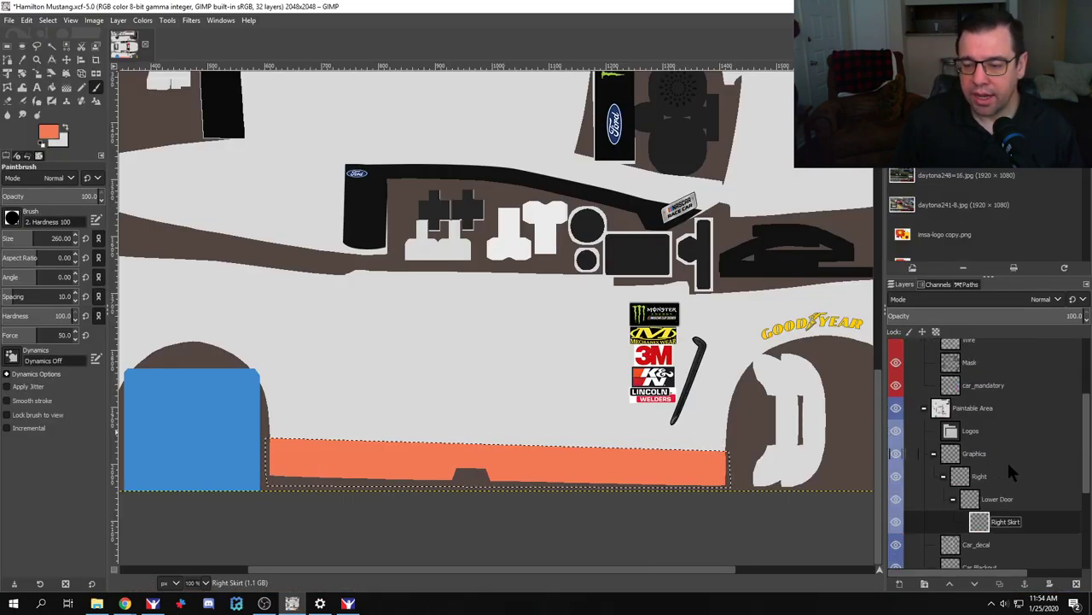
{"action": "scroll", "coordinate": [1004, 505], "scroll_direction": "down", "scroll_amount": 3}
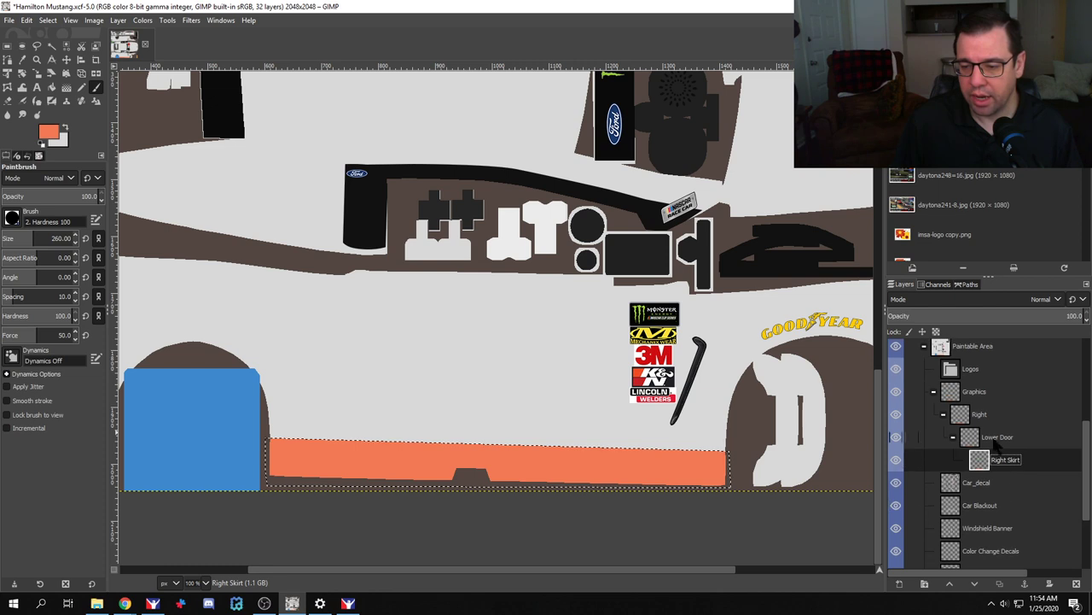
{"action": "left_click", "coordinate": [990, 415]}
{"action": "left_click", "coordinate": [924, 583]}
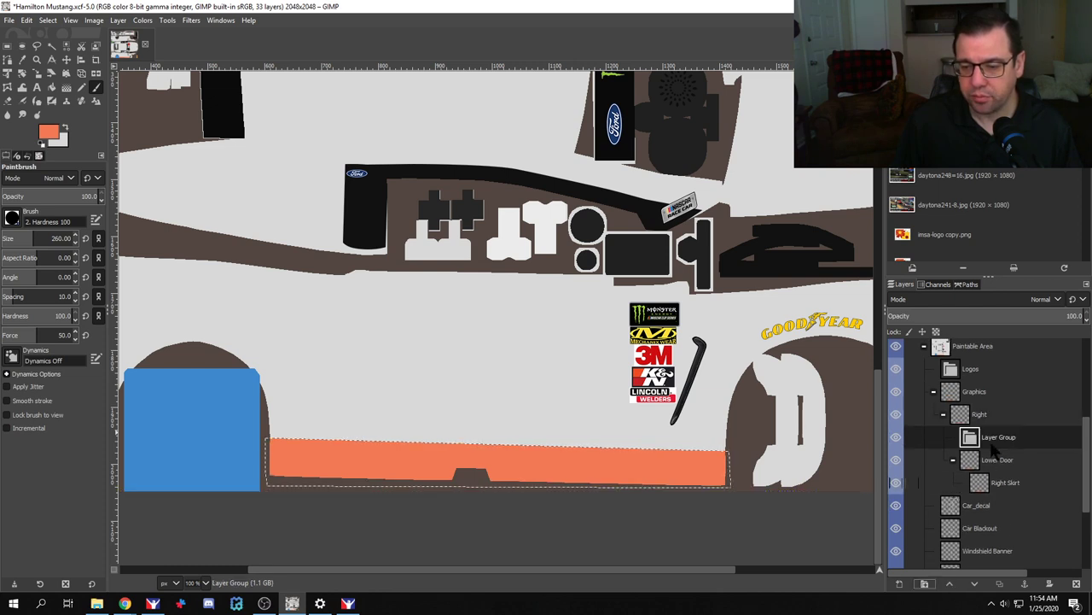
{"action": "double_click", "coordinate": [1001, 438]}
{"action": "type", "text": "Rear"}
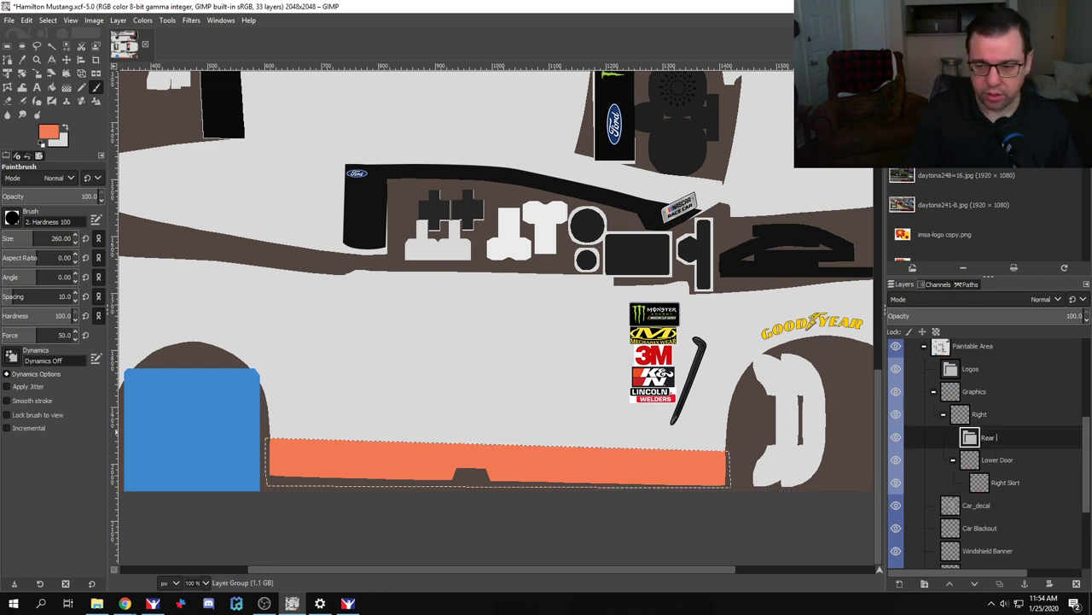
{"action": "type", "text": " QP"}
{"action": "key", "text": "Return"}
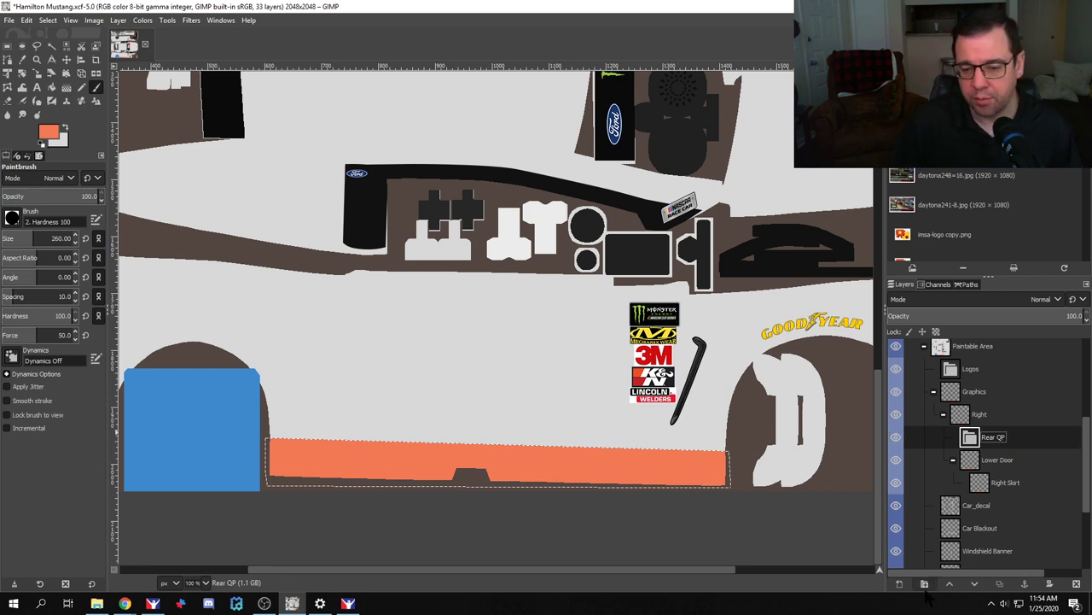
Step: Add a new transparent layer named Rear QP Orange inside Rear QP
{"action": "left_click", "coordinate": [900, 583]}
{"action": "type", "text": "R"}
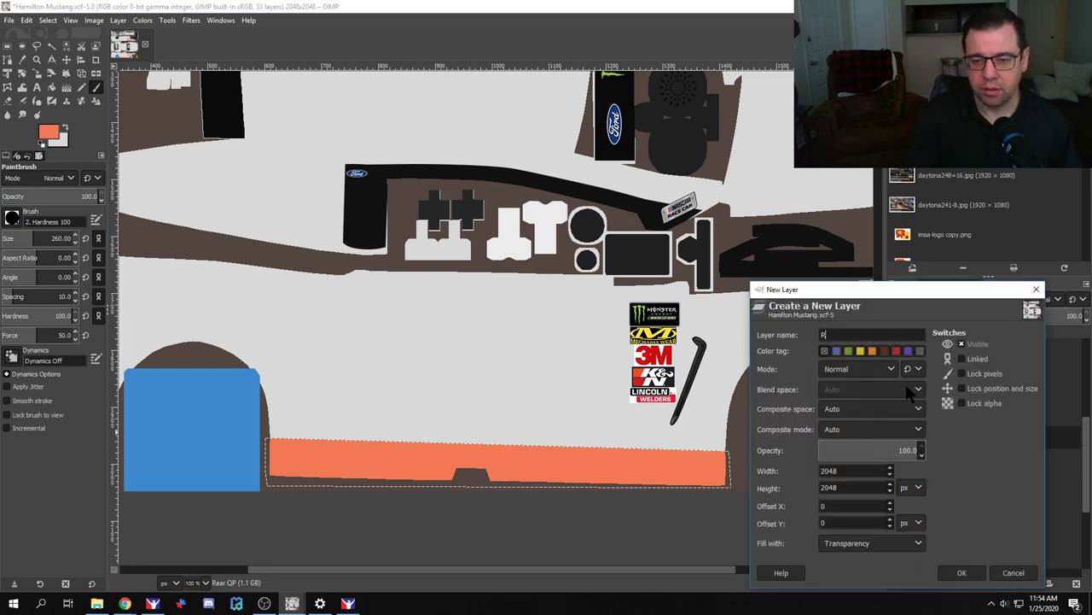
{"action": "type", "text": "ear QP "}
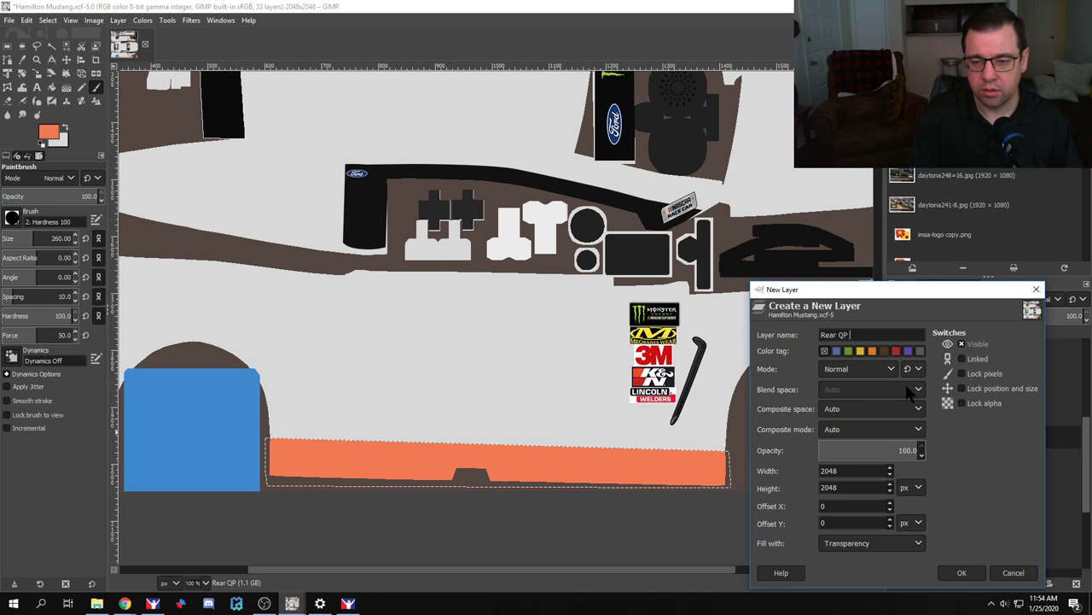
{"action": "type", "text": "Orange"}
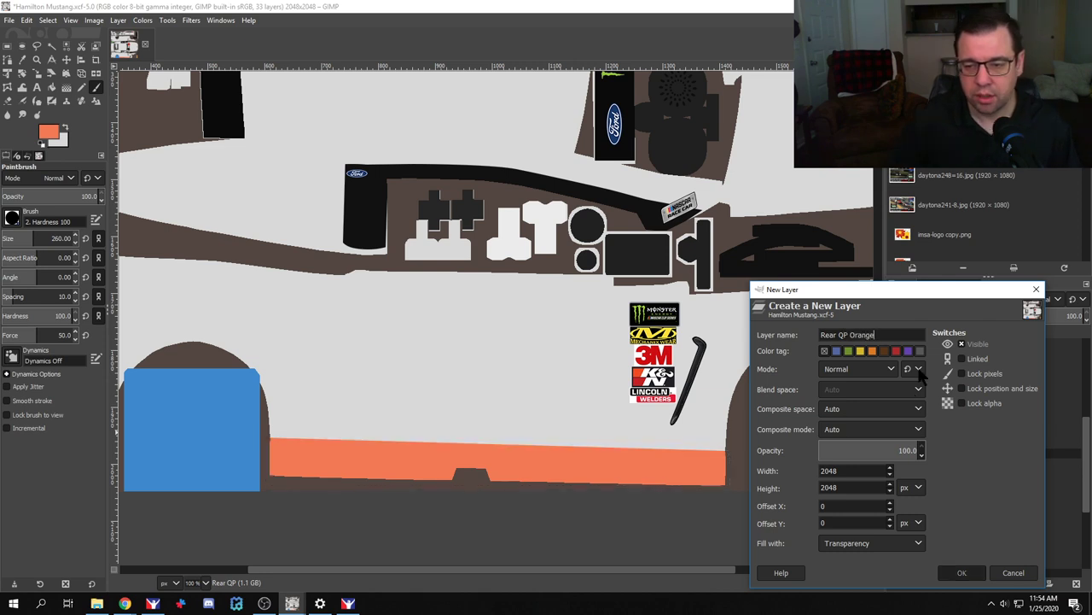
{"action": "key", "text": "Return"}
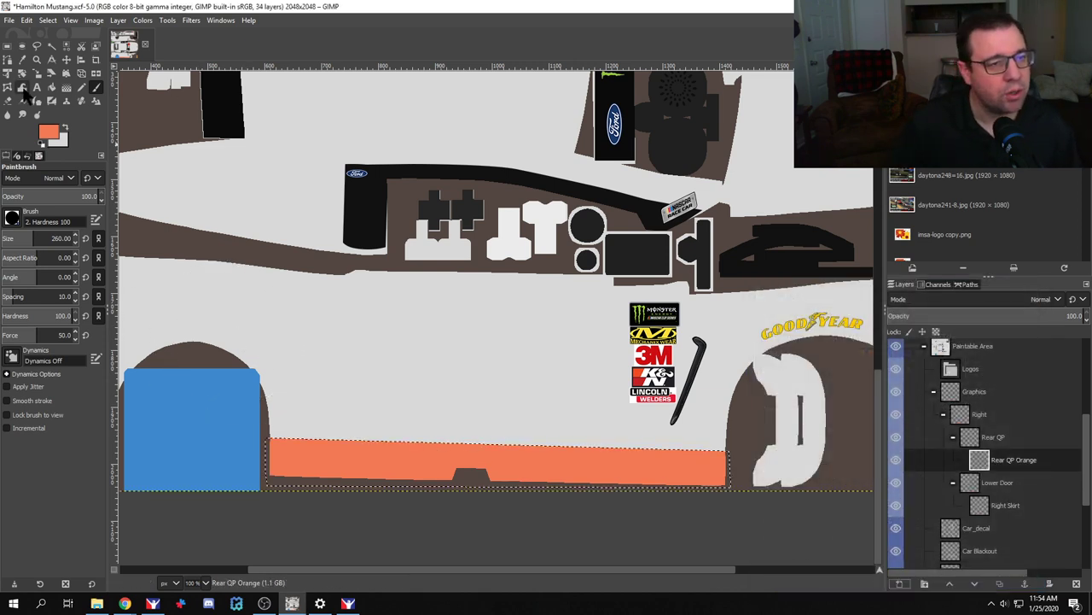
Step: Start a path outlining the rear quarter panel's top and left edges
{"action": "left_click", "coordinate": [7, 59]}
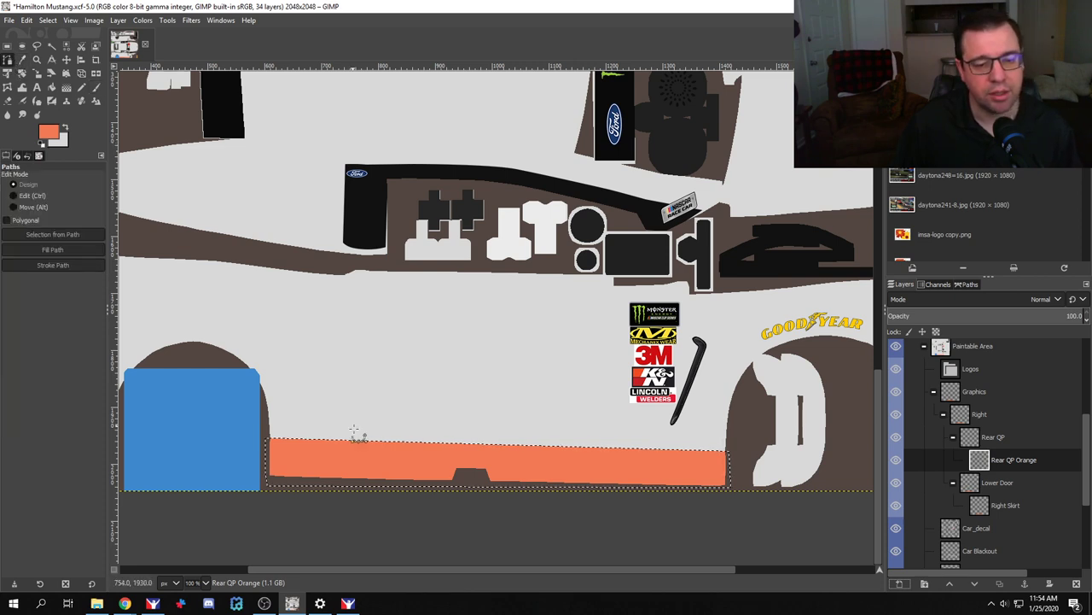
{"action": "left_click", "coordinate": [388, 484]}
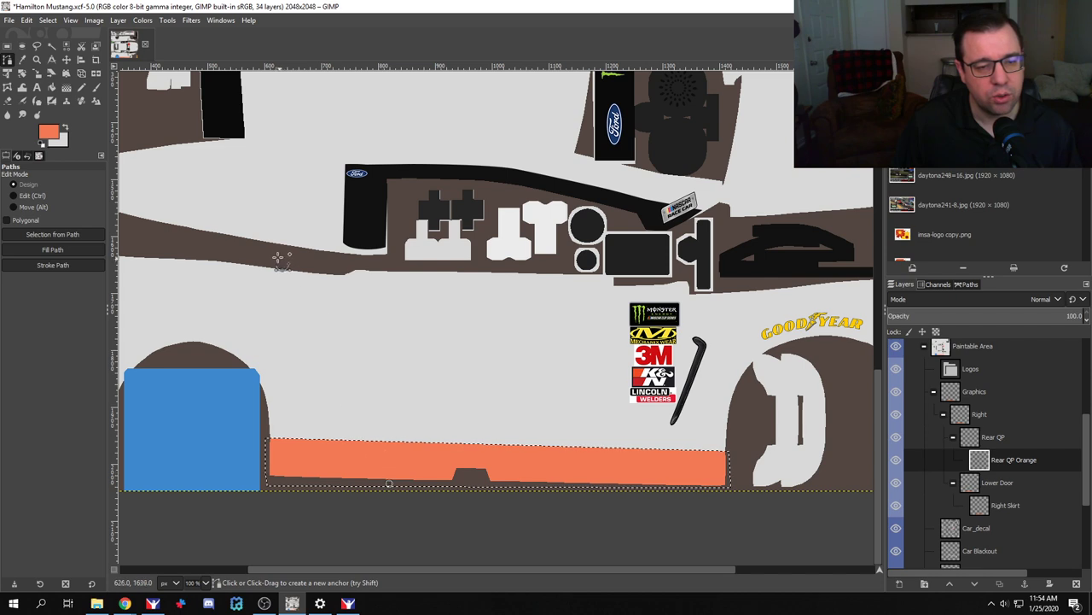
{"action": "left_click", "coordinate": [277, 256]}
{"action": "left_click_drag", "start_coordinate": [457, 573], "coordinate": [328, 574]}
{"action": "left_click", "coordinate": [279, 233]}
{"action": "left_click", "coordinate": [134, 239]}
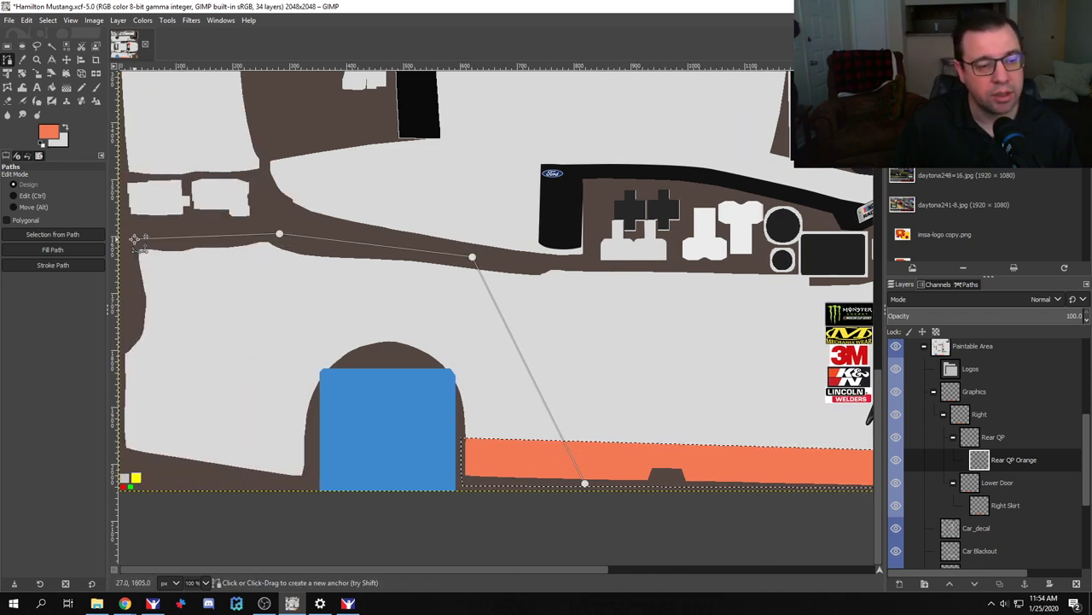
{"action": "left_click", "coordinate": [122, 347]}
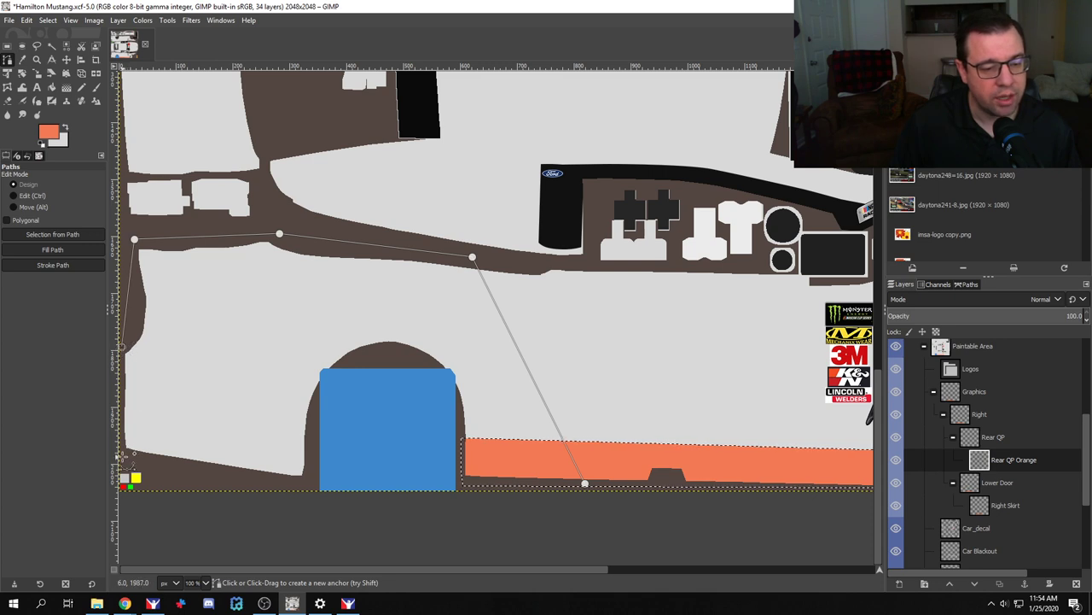
{"action": "left_click", "coordinate": [122, 457]}
Step: Trace the path around the rear wheel arch and turn it into a selection
{"action": "left_click", "coordinate": [228, 475]}
{"action": "left_click", "coordinate": [310, 483]}
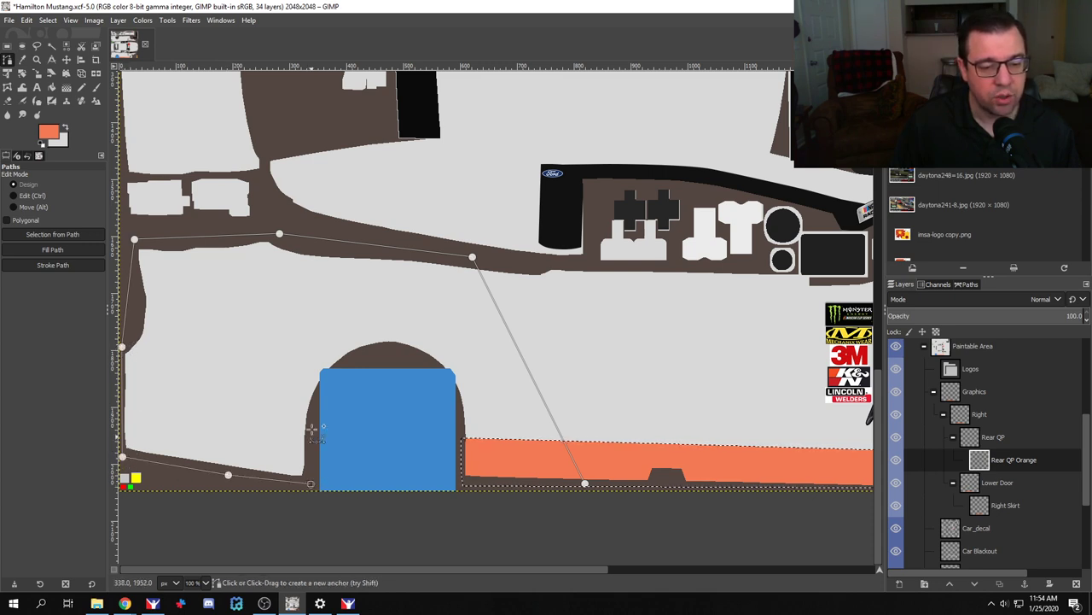
{"action": "left_click", "coordinate": [317, 390]}
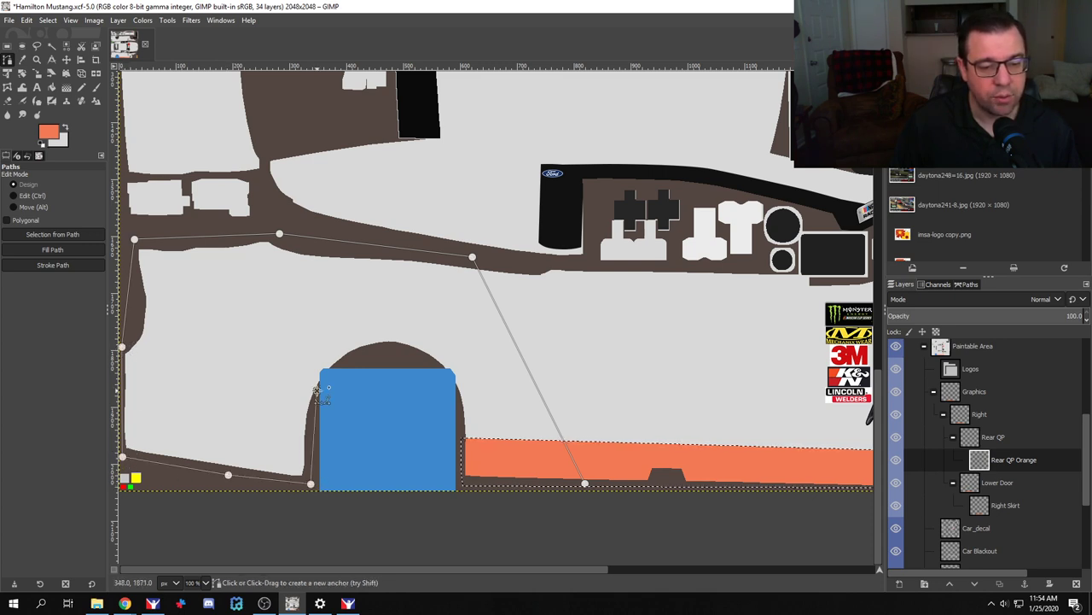
{"action": "left_click", "coordinate": [366, 349]}
{"action": "left_click", "coordinate": [398, 347]}
{"action": "left_click", "coordinate": [432, 361]}
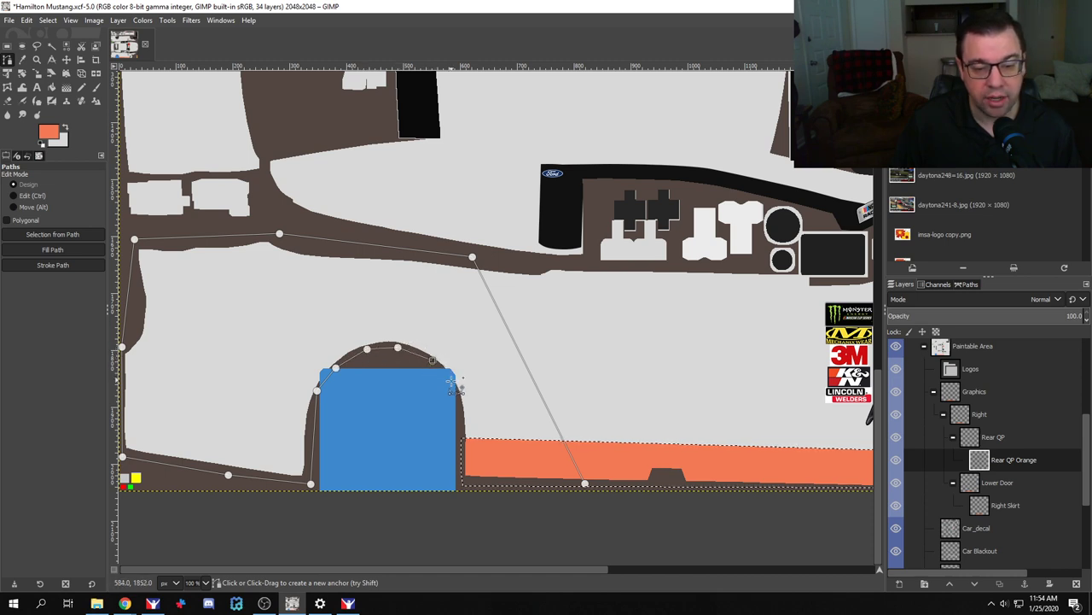
{"action": "left_click", "coordinate": [456, 389]}
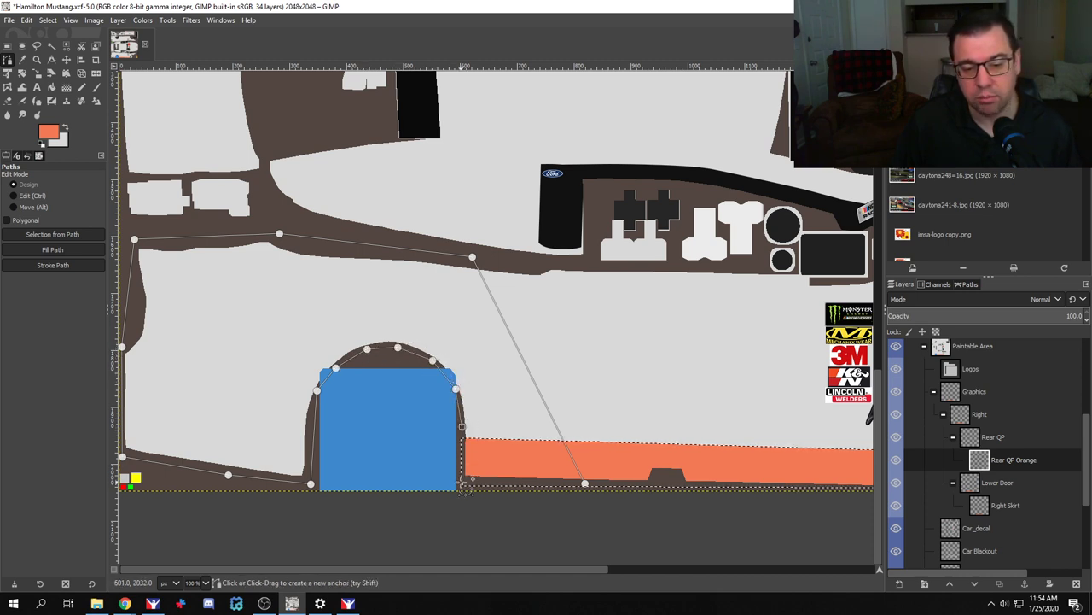
{"action": "key", "text": "Return"}
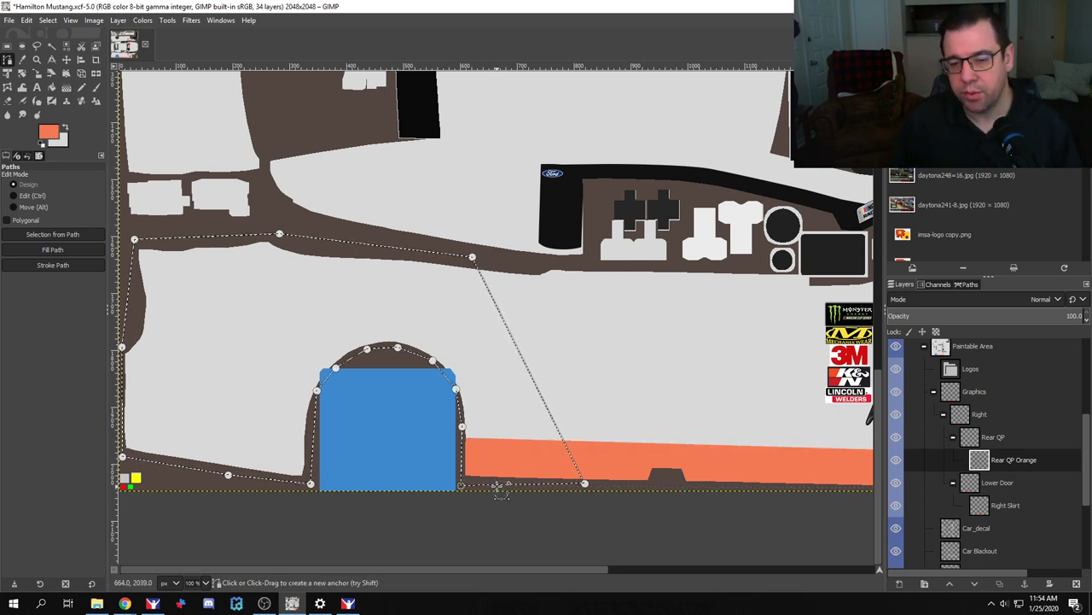
Step: Paint the selected rear quarter panel orange with the Paintbrush
{"action": "left_click", "coordinate": [96, 87]}
{"action": "left_click", "coordinate": [171, 267]}
{"action": "mouse_move", "coordinate": [170, 263]}
{"action": "left_mouse_down"}
{"action": "mouse_move", "coordinate": [456, 274]}
{"action": "mouse_move", "coordinate": [497, 295]}
{"action": "left_mouse_up"}
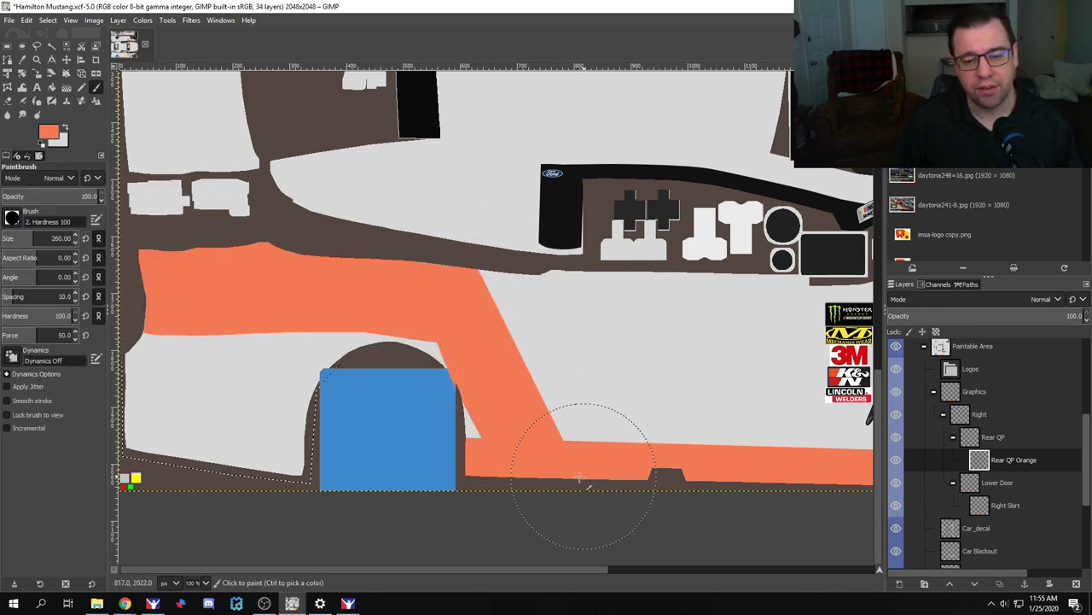
{"action": "mouse_move", "coordinate": [580, 478]}
{"action": "left_mouse_down"}
{"action": "mouse_move", "coordinate": [175, 457]}
{"action": "mouse_move", "coordinate": [138, 363]}
{"action": "mouse_move", "coordinate": [472, 395]}
{"action": "left_mouse_up"}
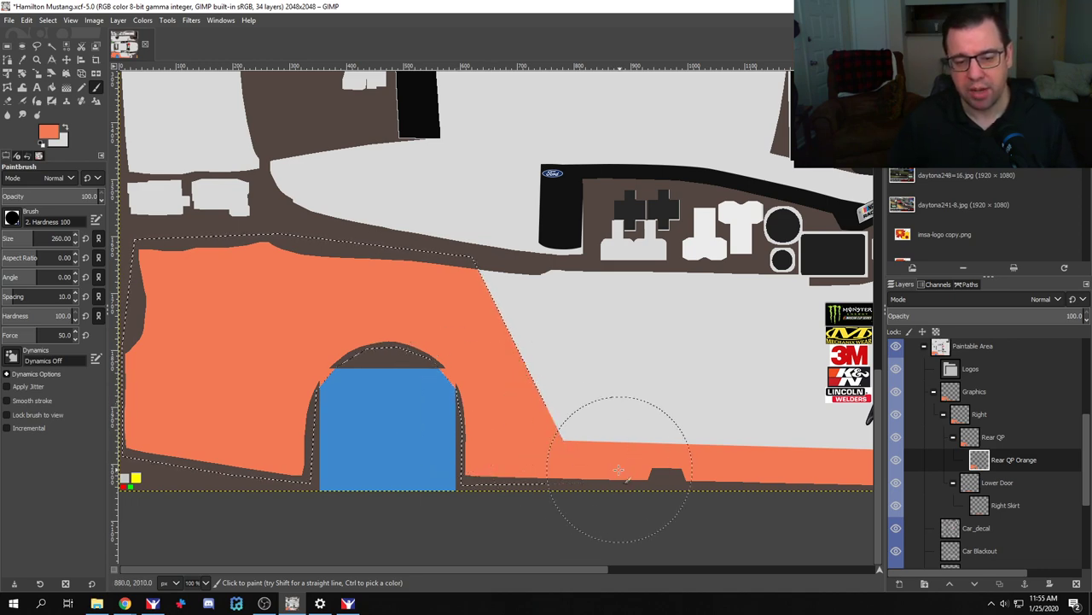
{"action": "key", "text": "alt+Tab"}
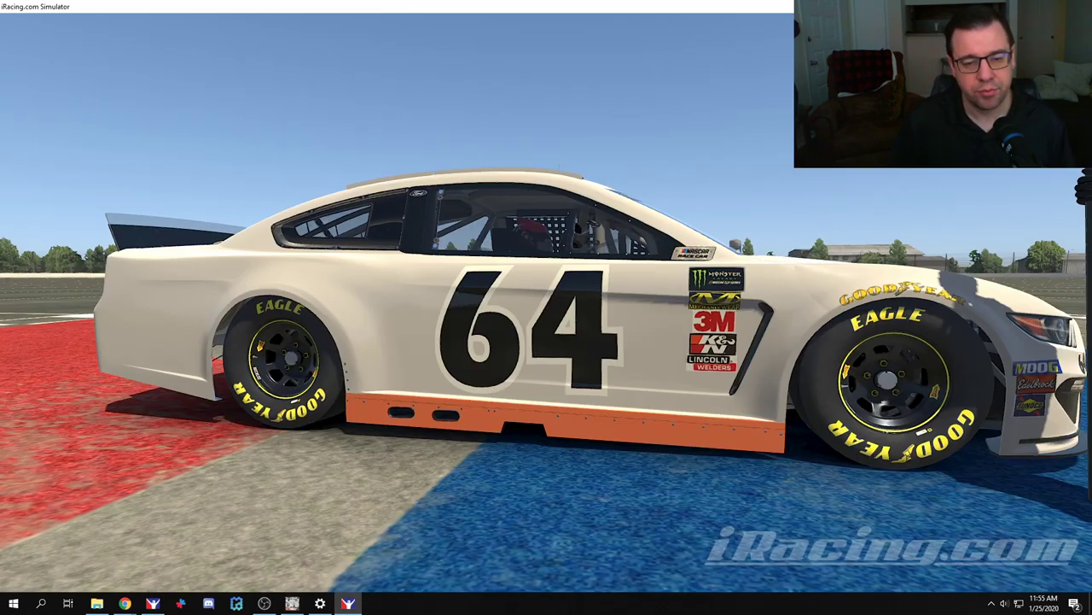
Step: Reload the car paint in iRacing to preview the rear quarter-panel graphic
{"action": "key", "text": "alt+Tab"}
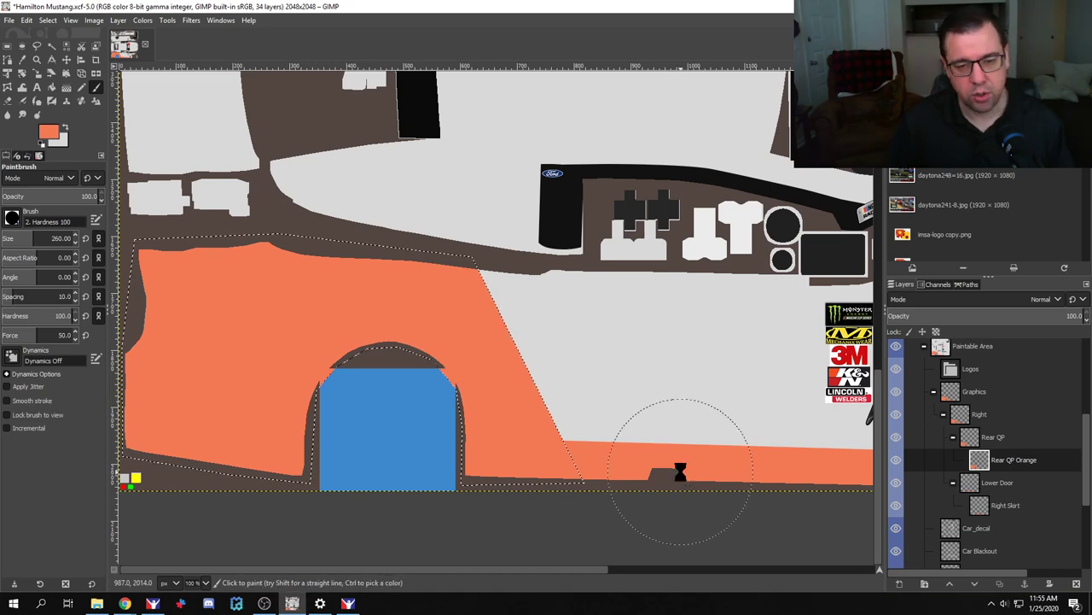
{"action": "key", "text": "alt+Tab"}
{"action": "key", "text": "ctrl+r"}
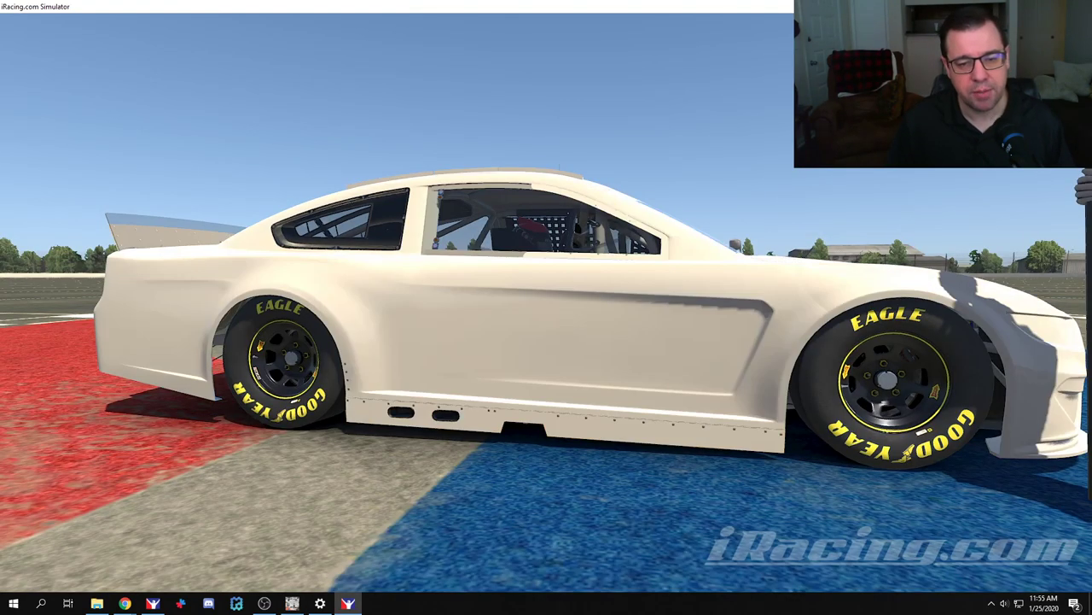
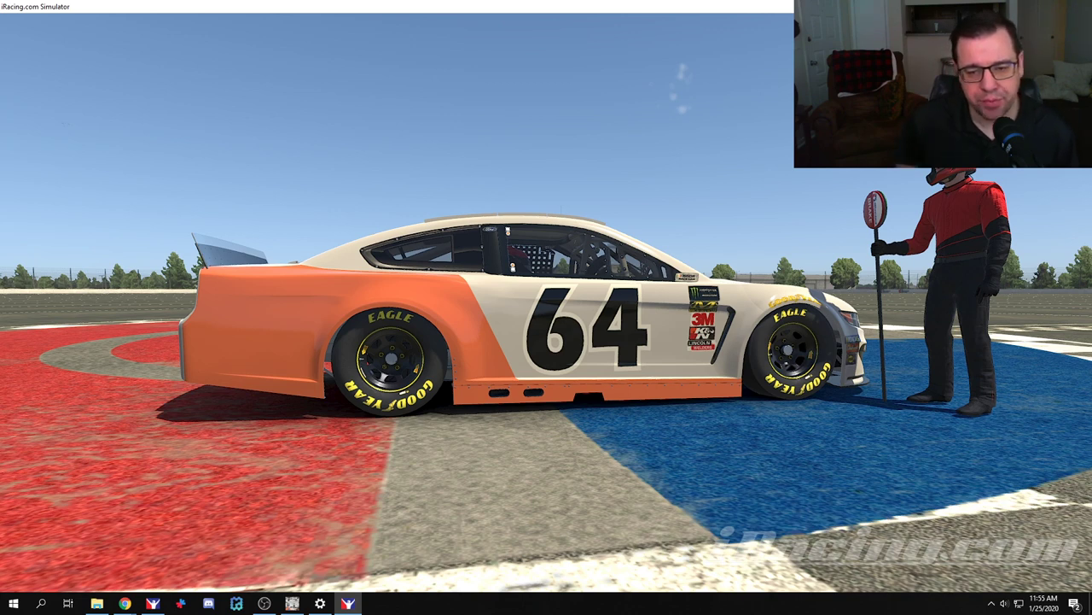
Step: Switch from iRacing back to the Hamilton Mustang.xcf paint file in GIMP
{"action": "key", "text": "alt+Tab"}
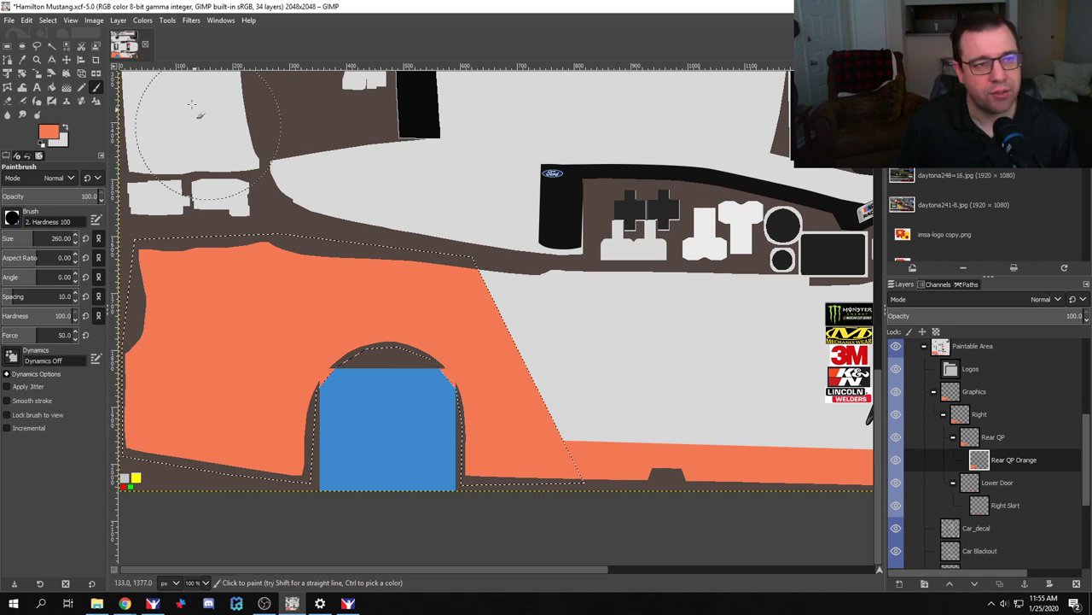
Step: Clear the selection and add a layer group named Right Fender above Rear QP
{"action": "left_click", "coordinate": [48, 20]}
{"action": "left_click", "coordinate": [64, 53]}
{"action": "left_click_drag", "start_coordinate": [610, 577], "coordinate": [872, 589]}
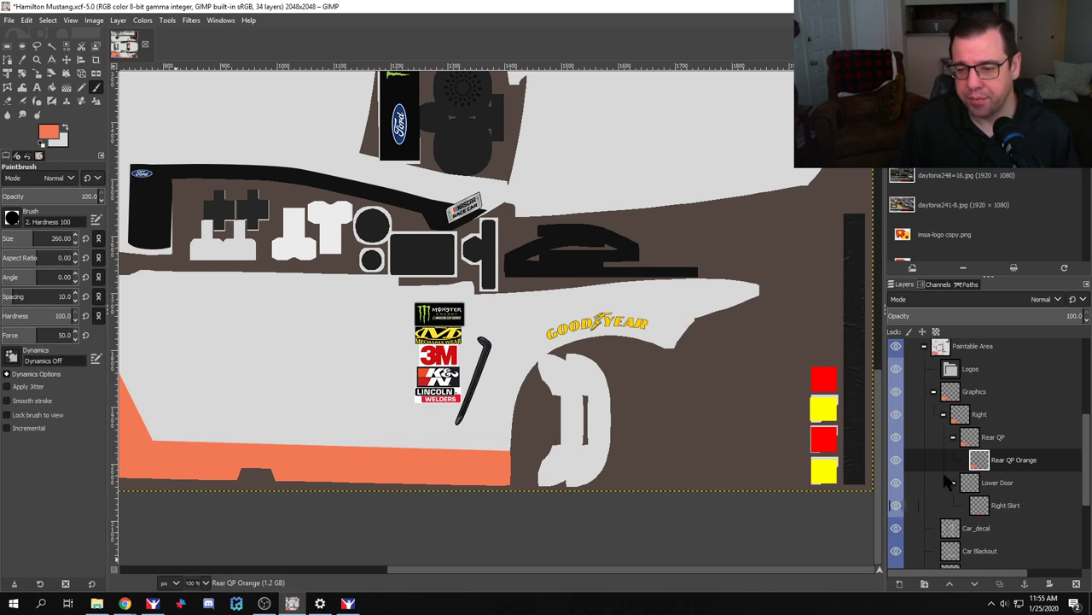
{"action": "left_click", "coordinate": [996, 437]}
{"action": "left_click", "coordinate": [924, 583]}
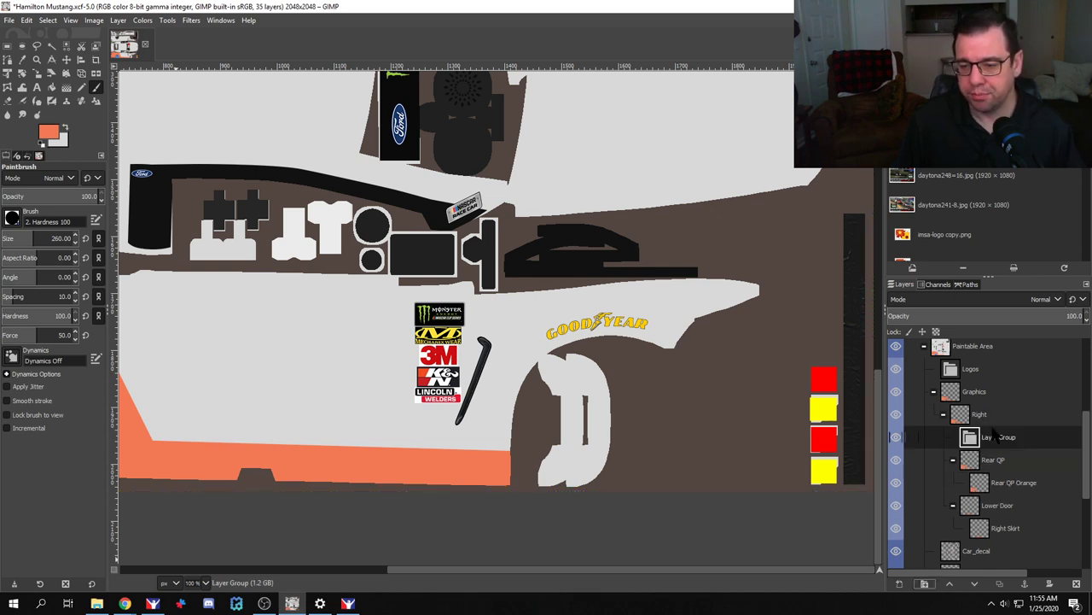
{"action": "double_click", "coordinate": [1000, 438]}
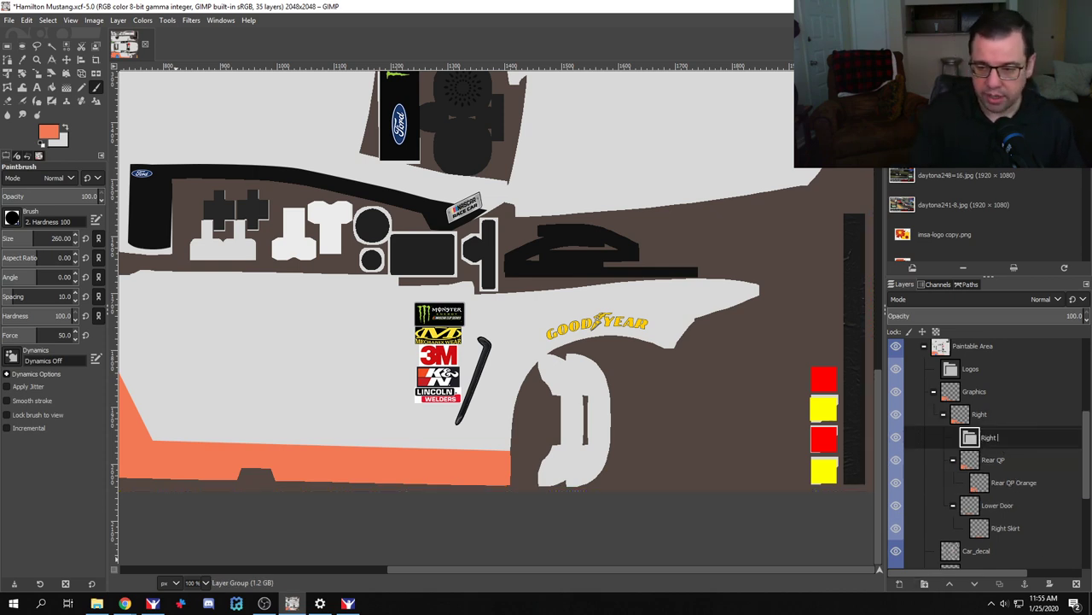
{"action": "type", "text": "Right Fender"}
{"action": "key", "text": "Return"}
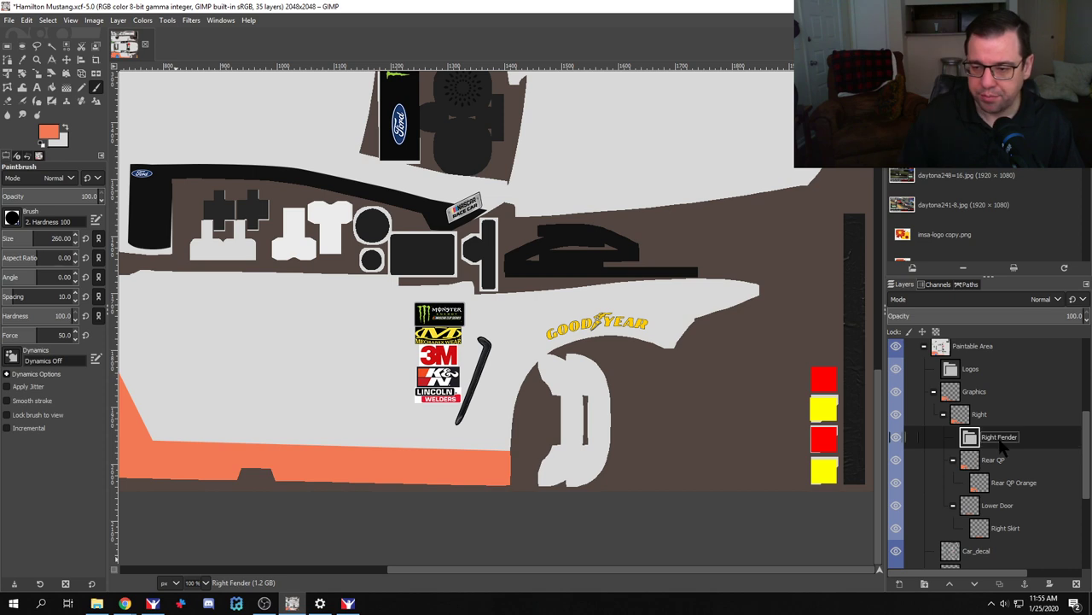
Step: Add a new transparent layer named Right Fender Black inside the Right Fender group
{"action": "left_click", "coordinate": [899, 583]}
{"action": "type", "text": "Right Fender"}
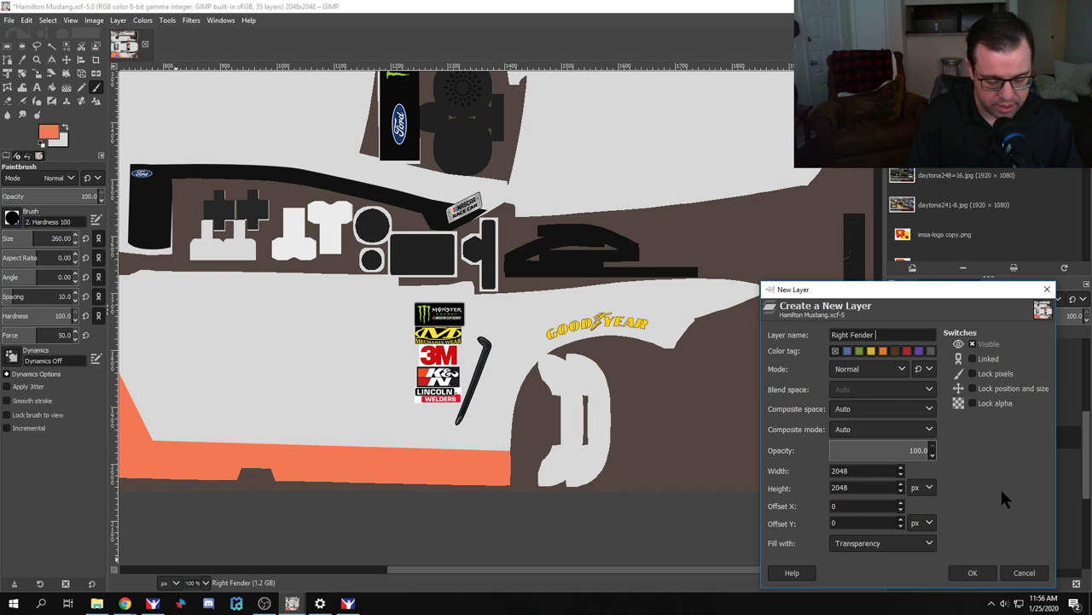
{"action": "type", "text": " Black"}
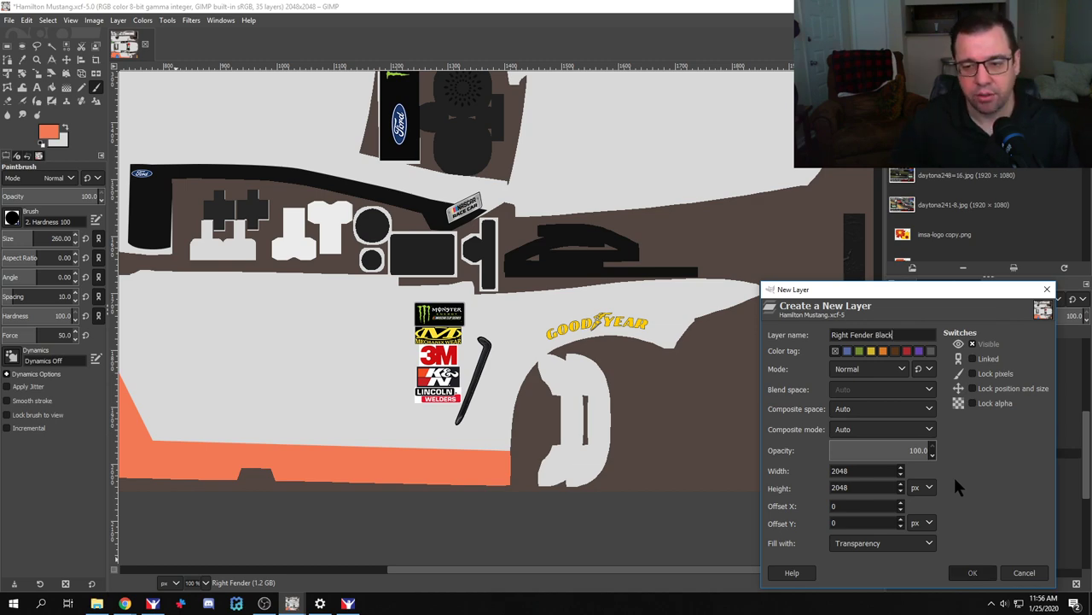
{"action": "key", "text": "Return"}
Step: Glance at the Hamilton watch page in Chrome, then cycle back through iRacing to GIMP
{"action": "key", "text": "alt+Tab"}
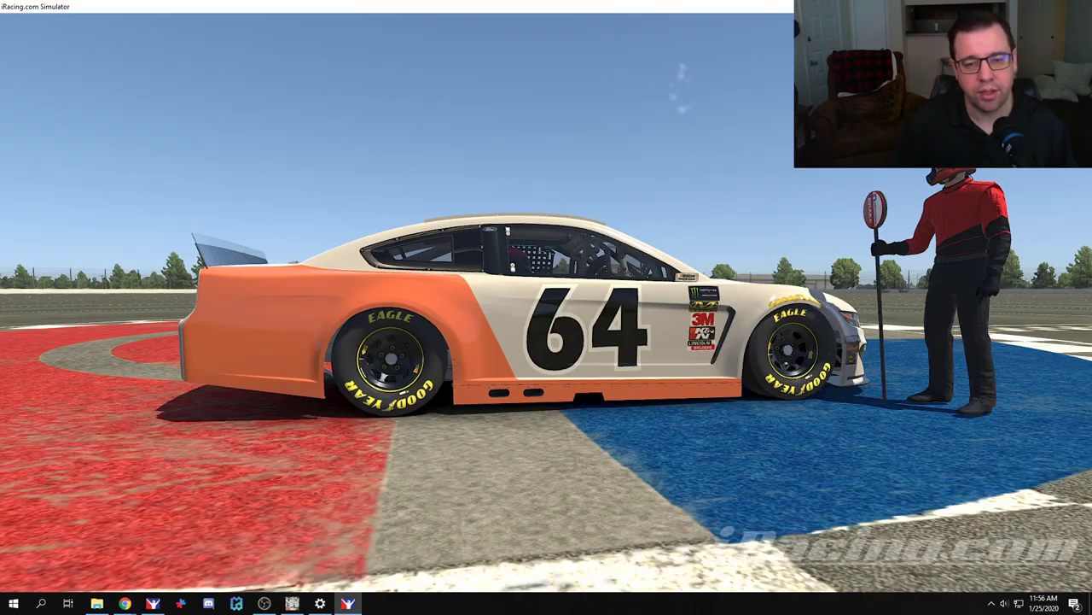
{"action": "key", "text": "alt+Tab"}
{"action": "key", "text": "Tab"}
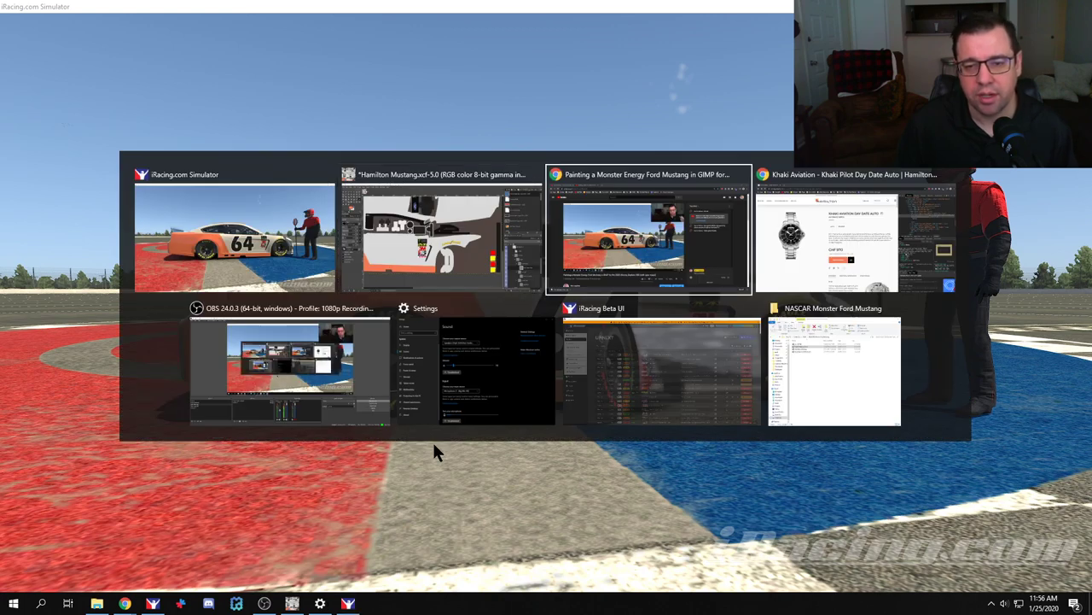
{"action": "key", "text": "alt+Tab"}
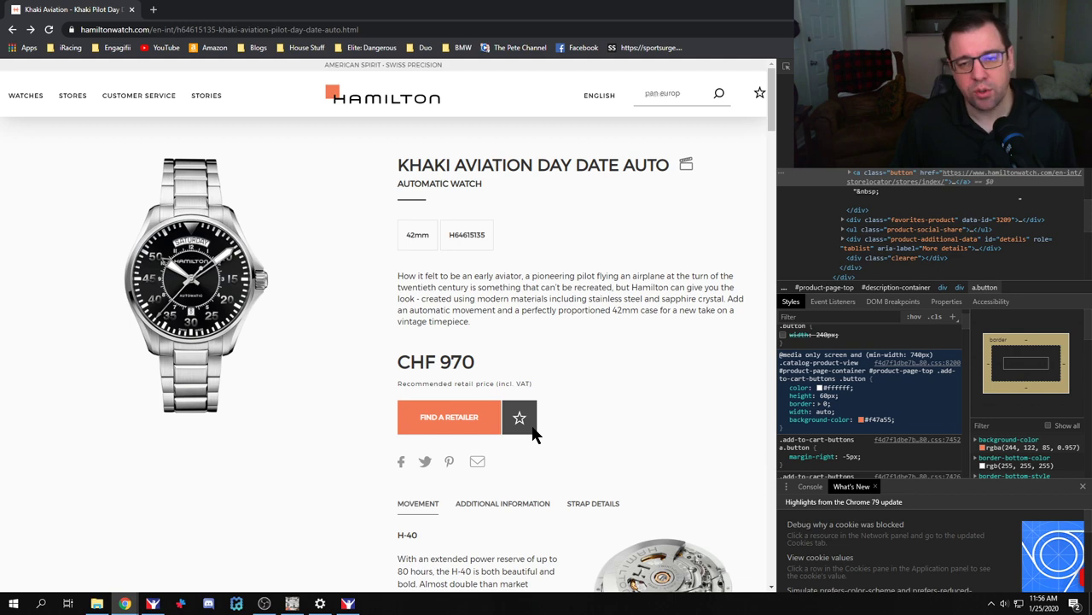
{"action": "key", "text": "alt+Tab"}
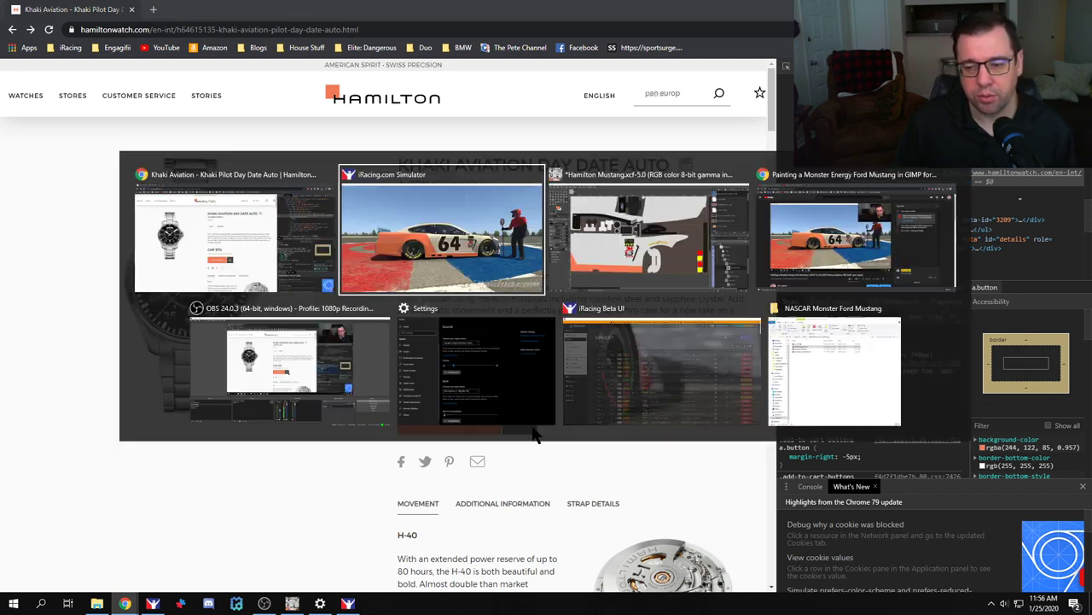
{"action": "key", "text": "alt+Tab"}
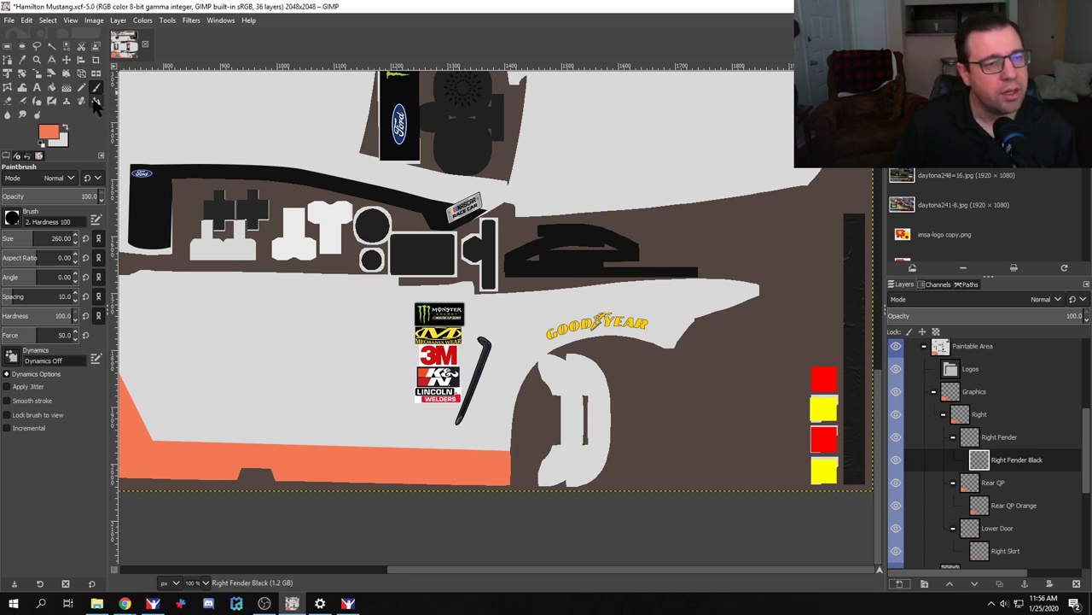
Step: With the Paths tool active, turn on the Wire layer and export the TGA
{"action": "left_click", "coordinate": [8, 59]}
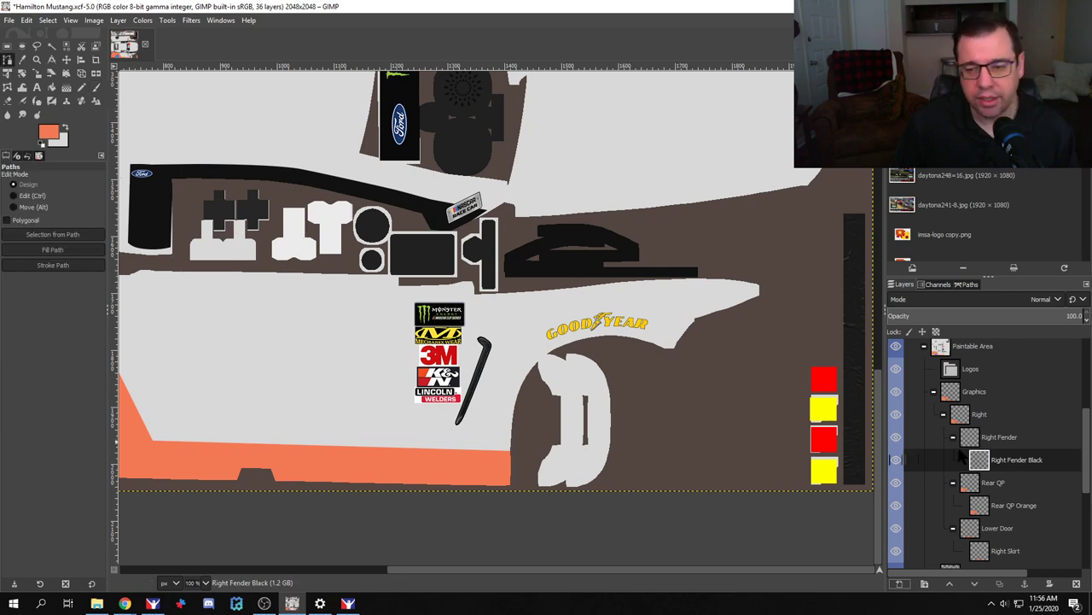
{"action": "scroll", "coordinate": [969, 439], "scroll_direction": "up", "scroll_amount": 4}
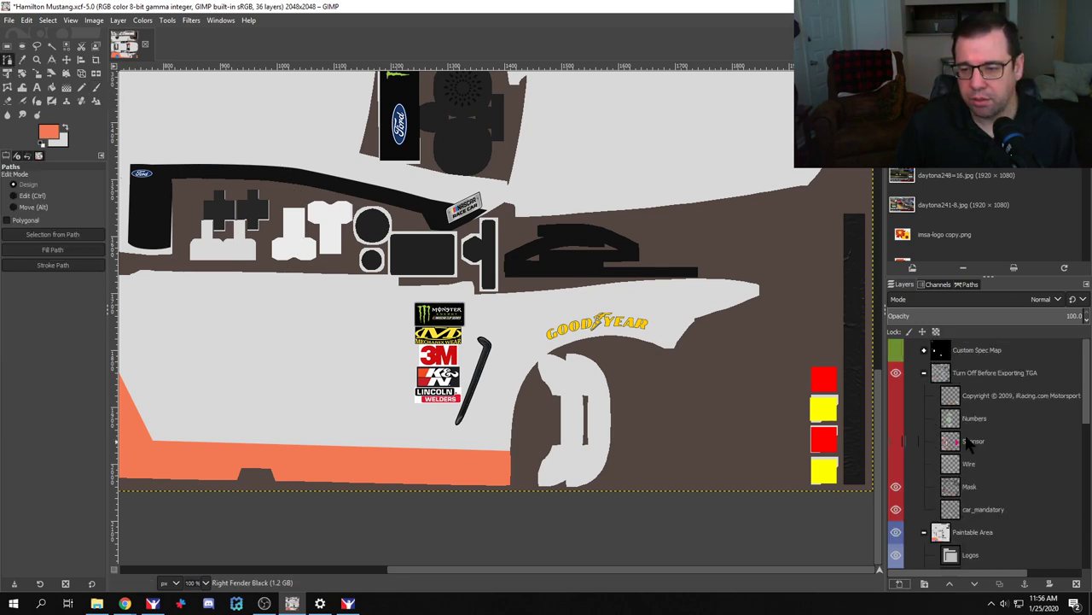
{"action": "left_click", "coordinate": [895, 463]}
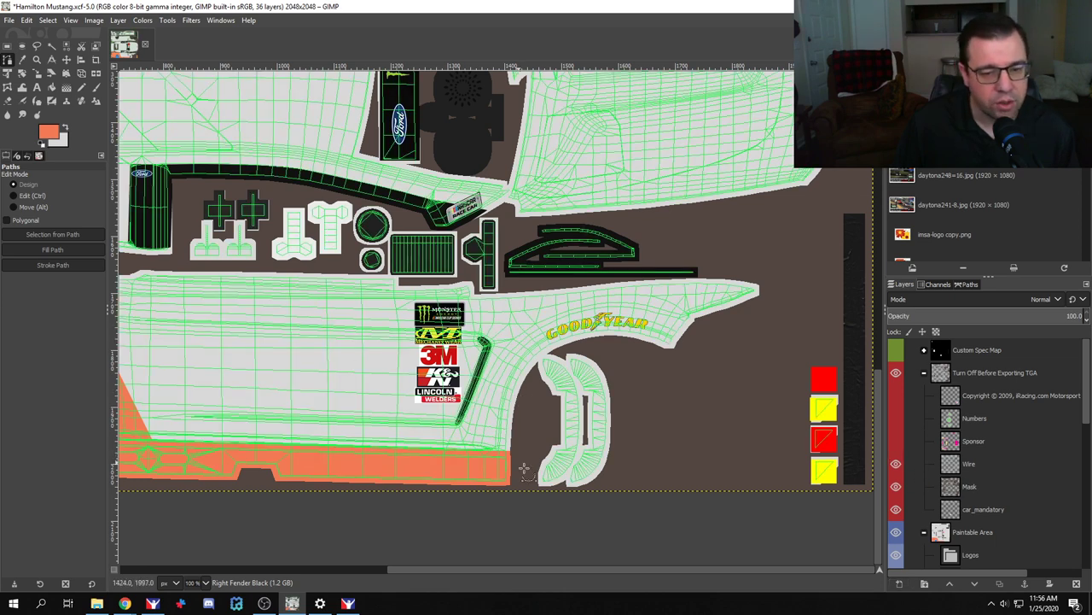
{"action": "left_click_drag", "start_coordinate": [525, 570], "coordinate": [239, 577]}
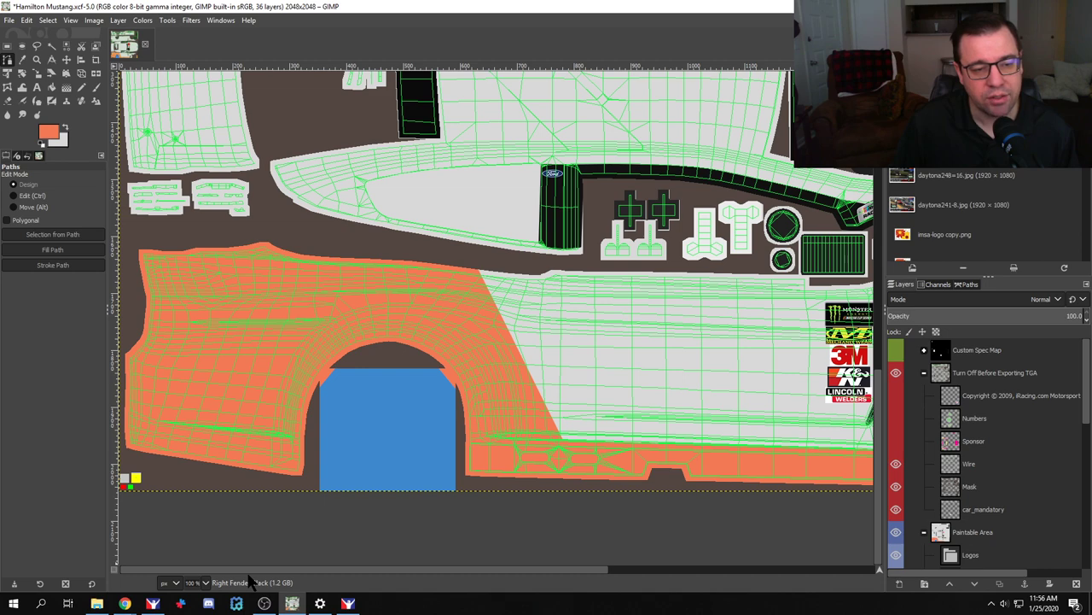
{"action": "key", "text": "ctrl+e"}
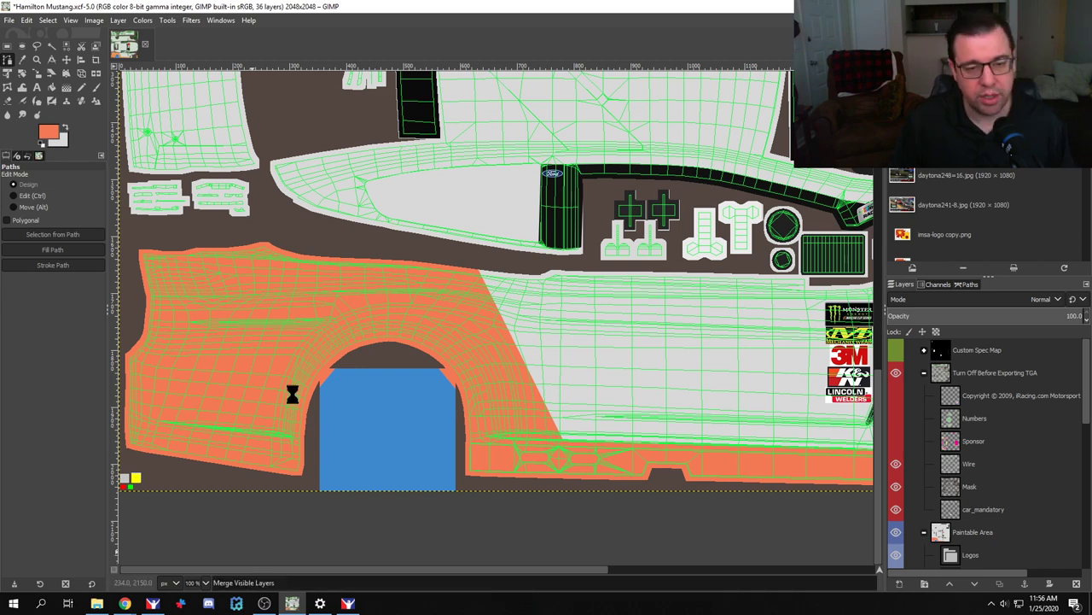
Step: Reload the paint in iRacing to see the wireframe, then re-export the TGA from GIMP
{"action": "key", "text": "alt+Tab"}
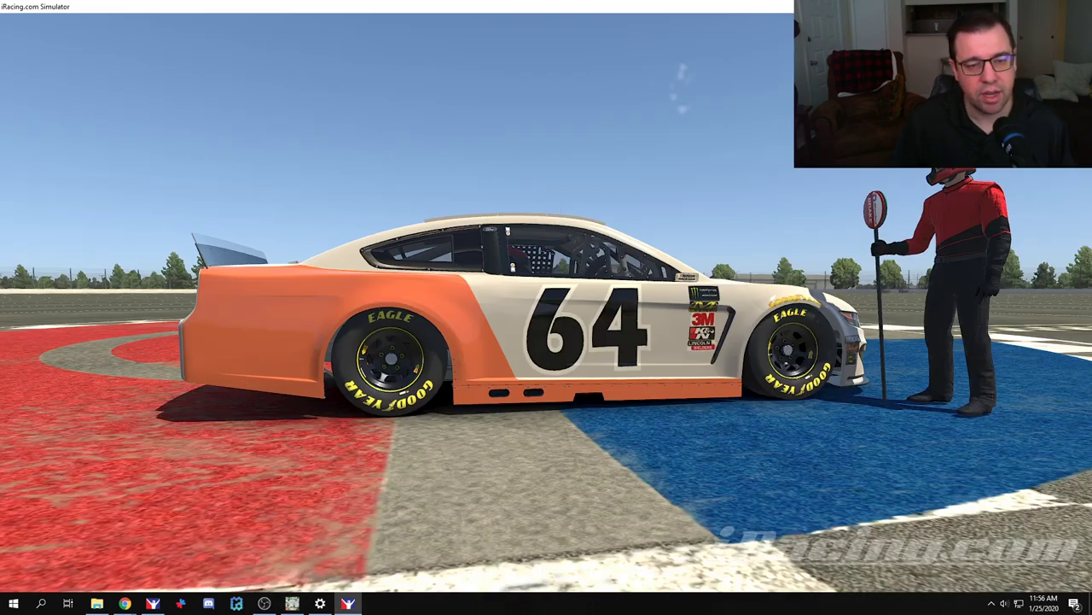
{"action": "key", "text": "ctrl+r"}
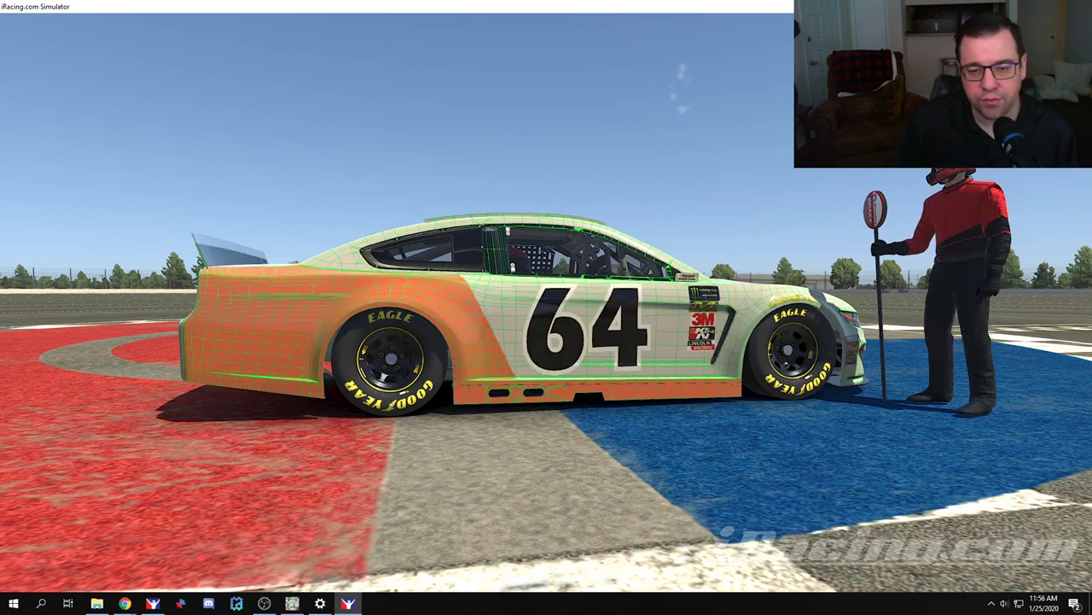
{"action": "mouse_move", "coordinate": [286, 193]}
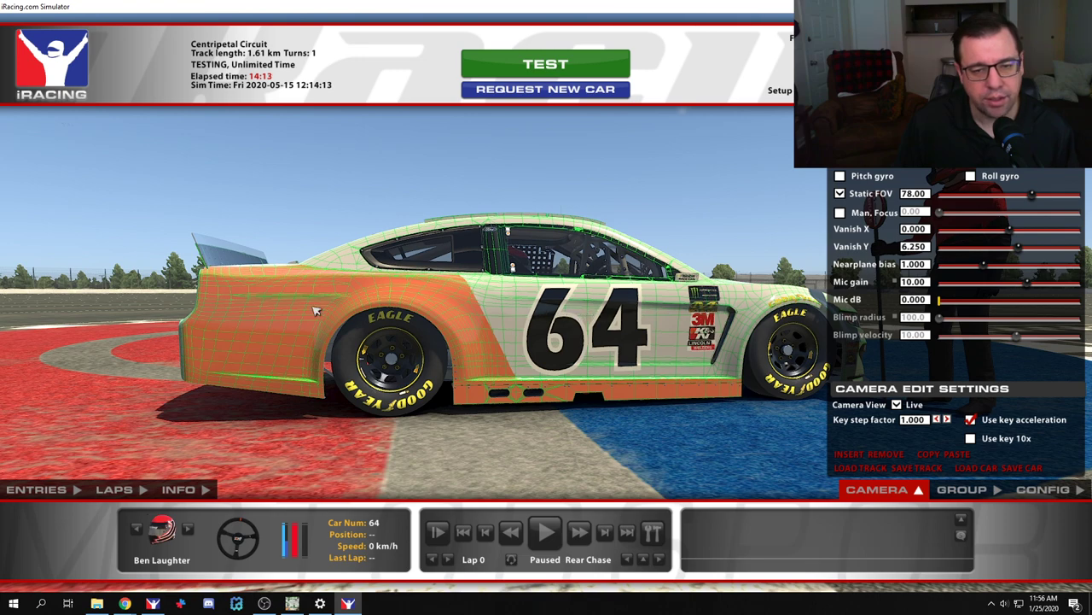
{"action": "key", "text": "alt+Tab"}
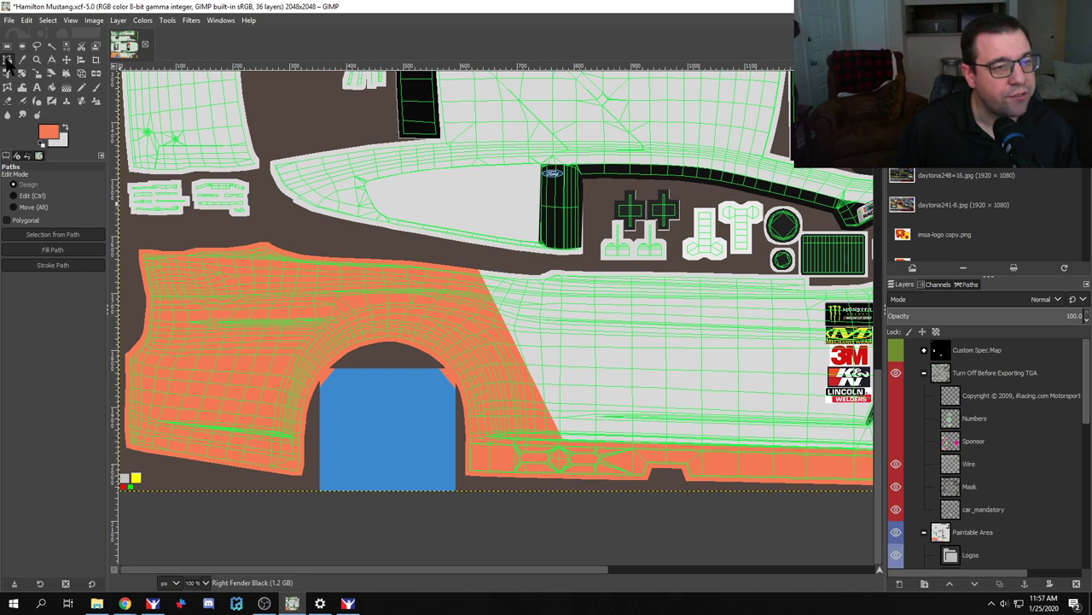
{"action": "scroll", "coordinate": [154, 326], "scroll_direction": "up", "scroll_amount": 2}
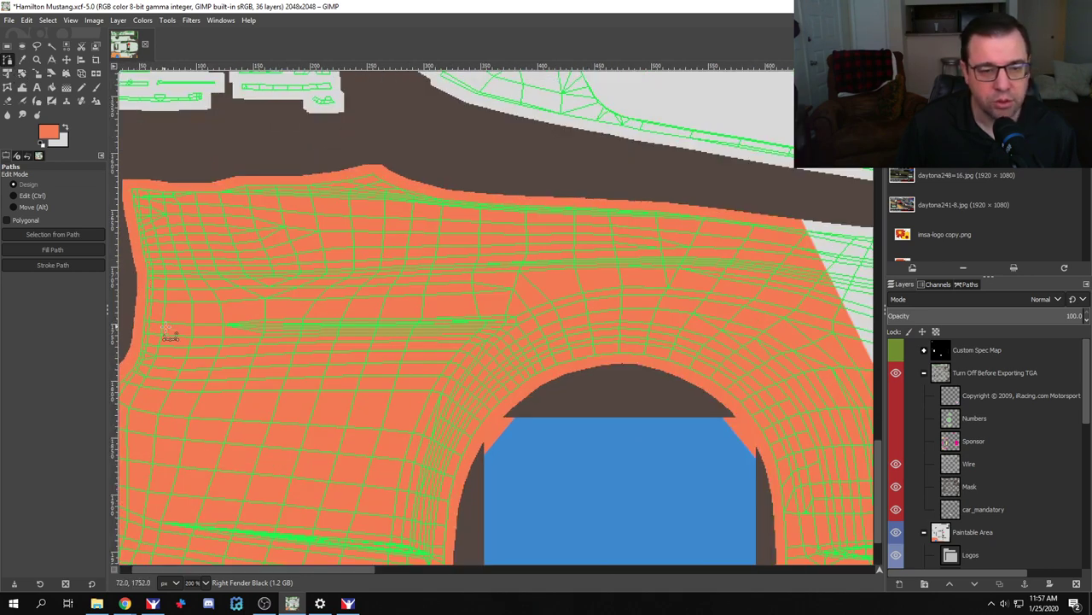
{"action": "scroll", "coordinate": [161, 326], "scroll_direction": "down", "scroll_amount": 3}
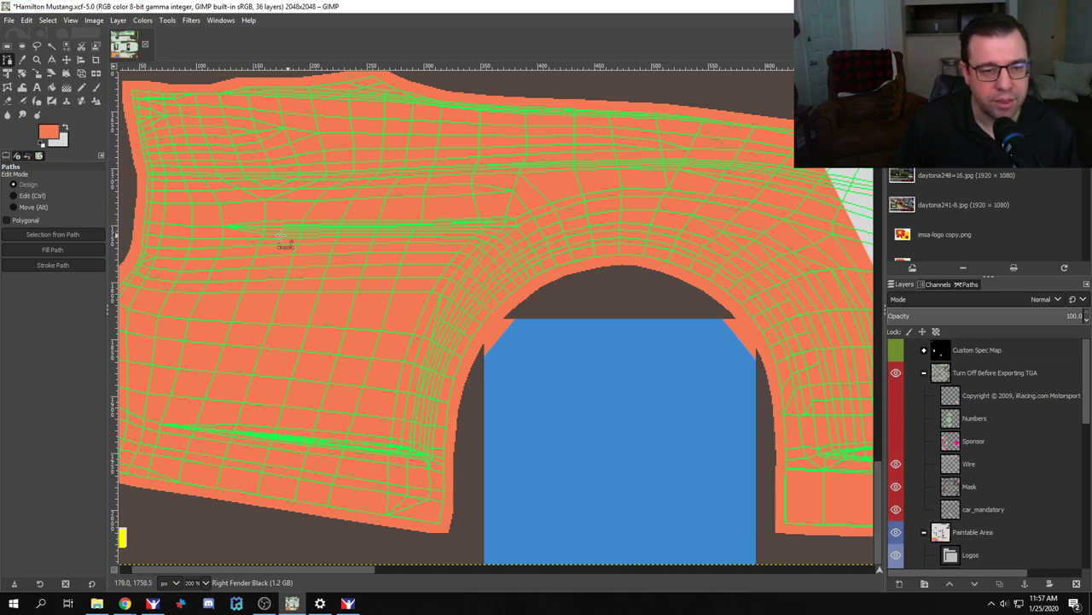
{"action": "key", "text": "ctrl+e"}
Step: Move the iRacing camera close to the car's rear quarter, then return to GIMP
{"action": "key", "text": "alt+Tab"}
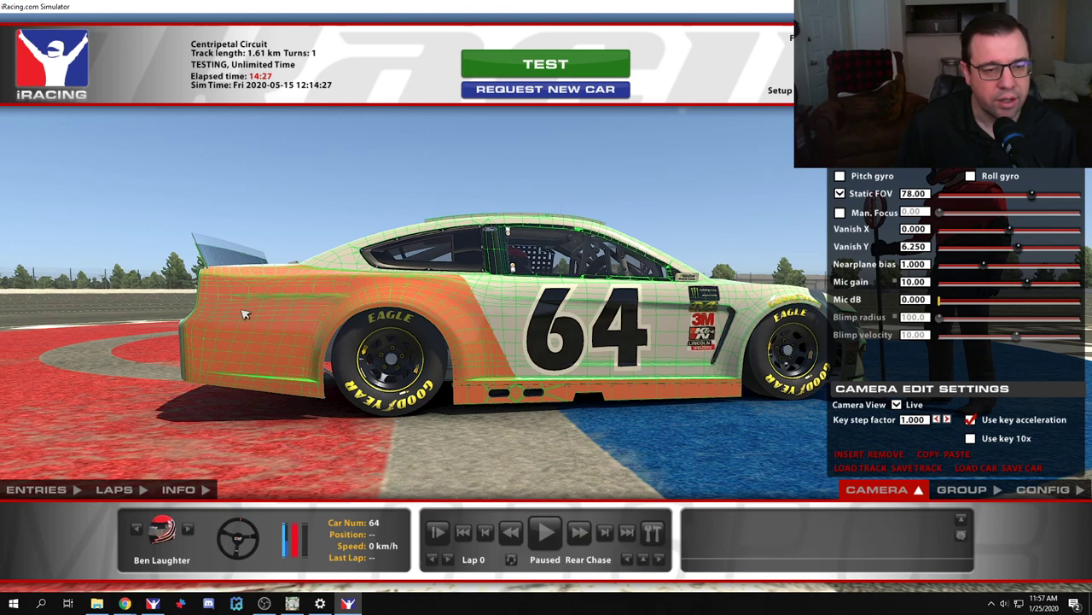
{"action": "key", "text": "Up"}
{"action": "key", "text": "Up"}
{"action": "key", "text": "Up"}
{"action": "key", "text": "Up"}
{"action": "key", "text": "Up"}
{"action": "key", "text": "Up"}
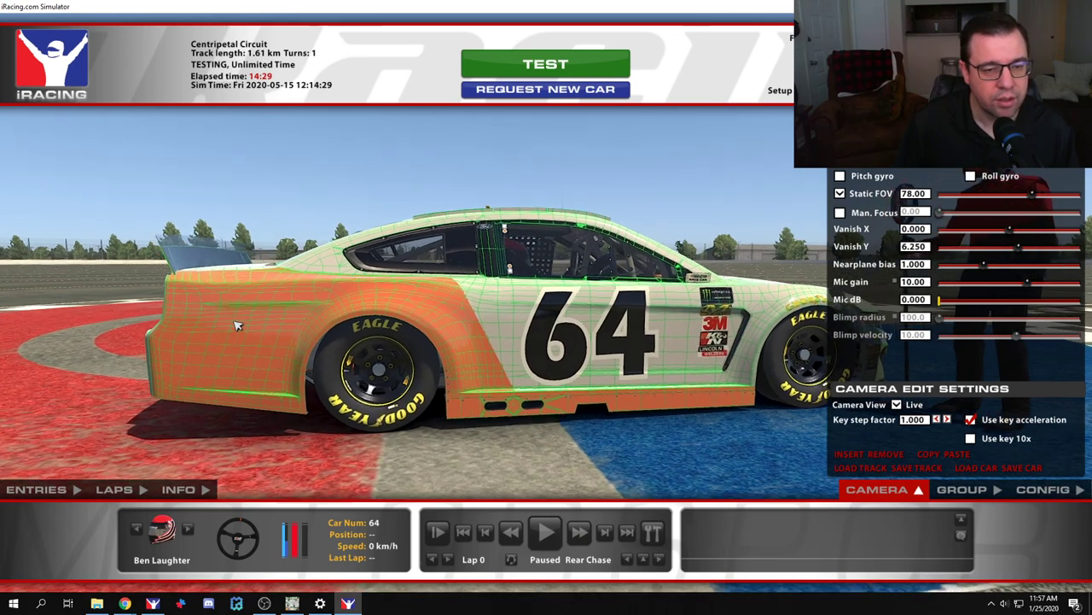
{"action": "key", "text": "Up"}
{"action": "key", "text": "Up"}
{"action": "key", "text": "Up"}
{"action": "key", "text": "Up"}
{"action": "key", "text": "Up"}
{"action": "key", "text": "Up"}
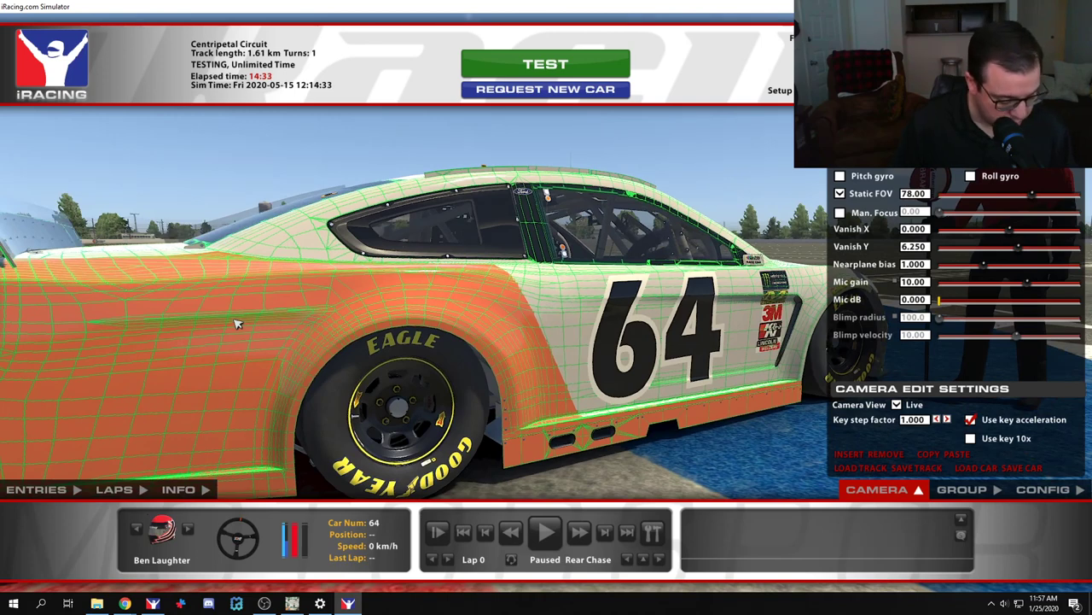
{"action": "key", "text": "Left"}
{"action": "key", "text": "Left"}
{"action": "key", "text": "Left"}
{"action": "key", "text": "Left"}
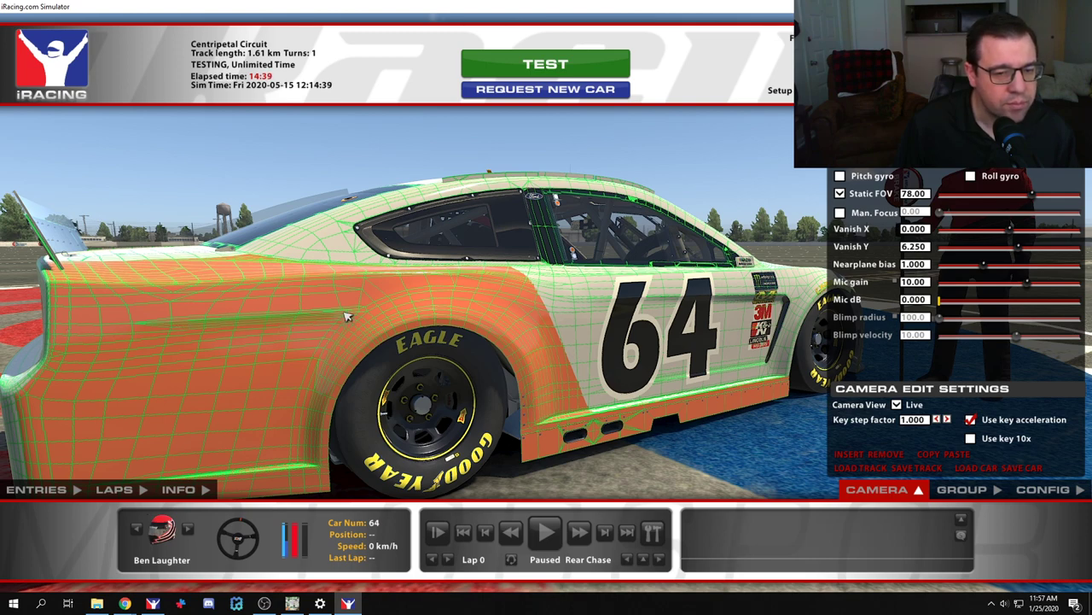
{"action": "key", "text": "alt+Tab"}
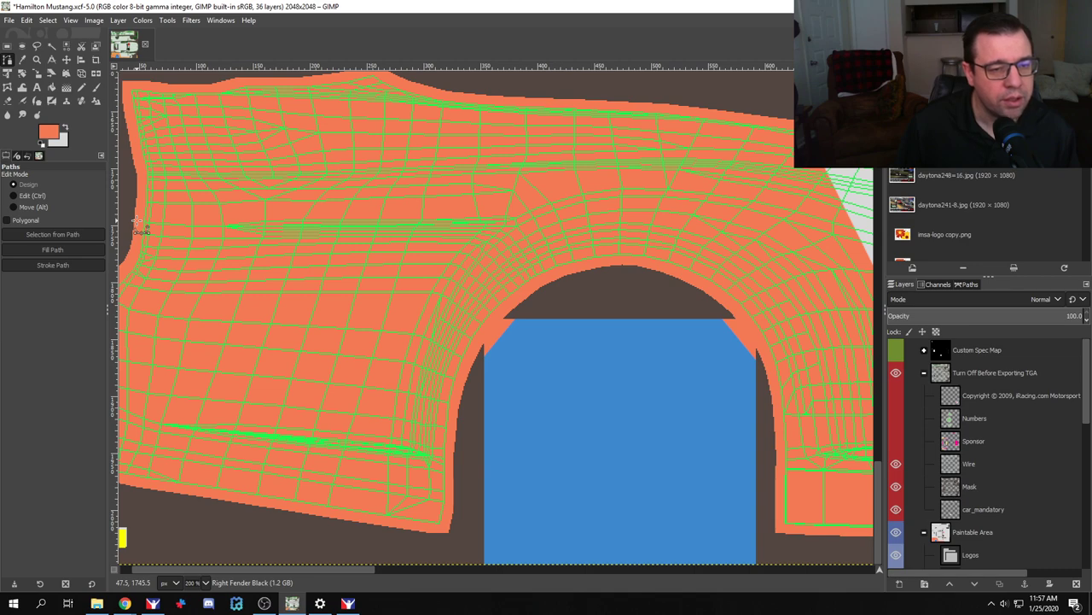
Step: Start the stripe path with an anchor at the orange fender's left edge
{"action": "scroll", "coordinate": [137, 223], "scroll_direction": "up", "scroll_amount": 3}
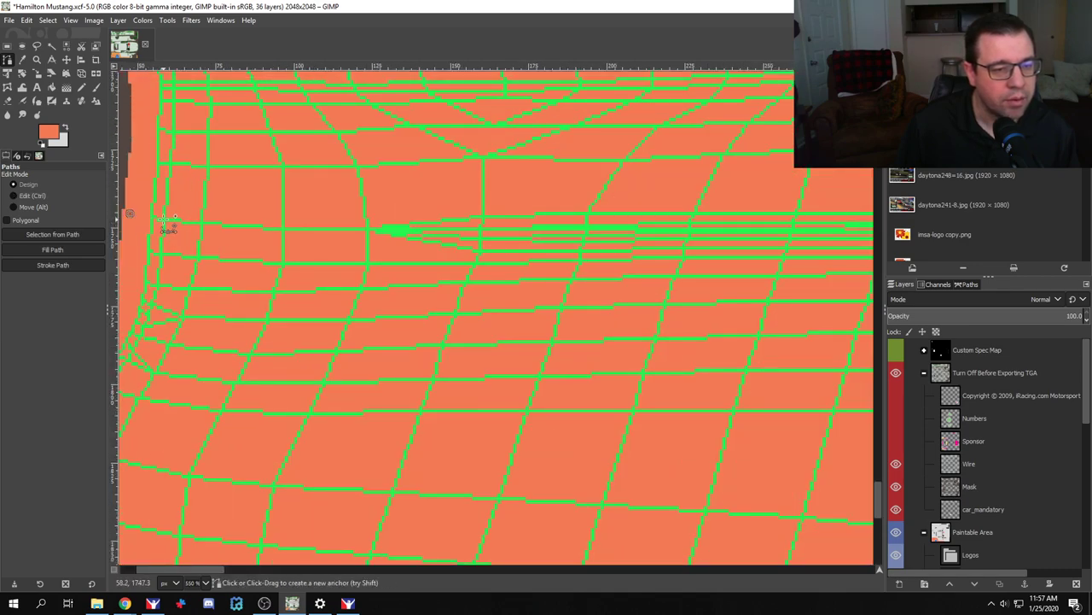
{"action": "left_click_drag", "start_coordinate": [167, 223], "coordinate": [163, 219]}
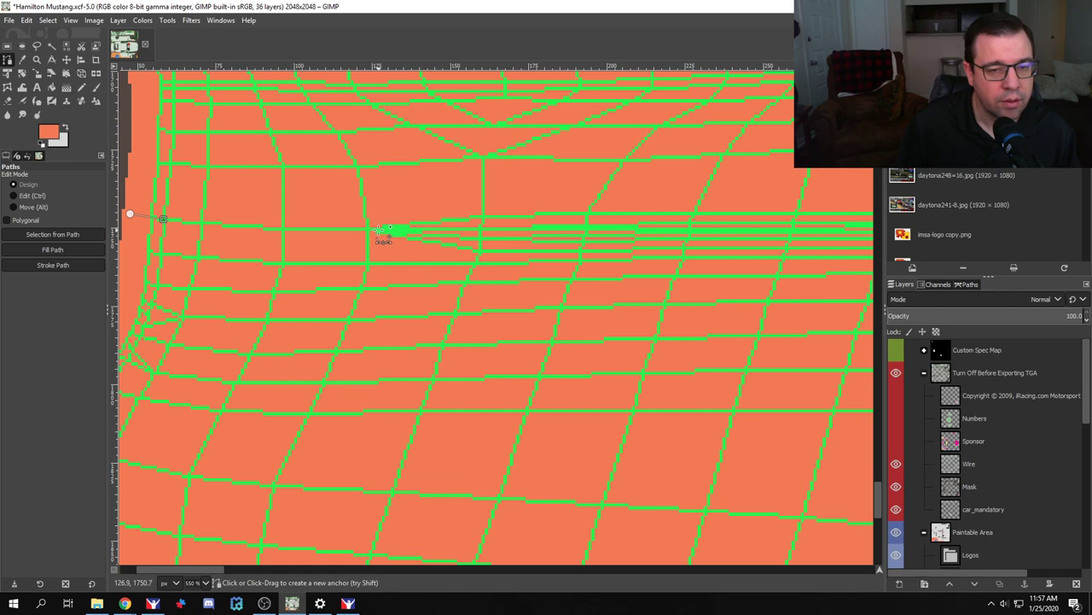
{"action": "scroll", "coordinate": [488, 246], "scroll_direction": "down", "scroll_amount": 1}
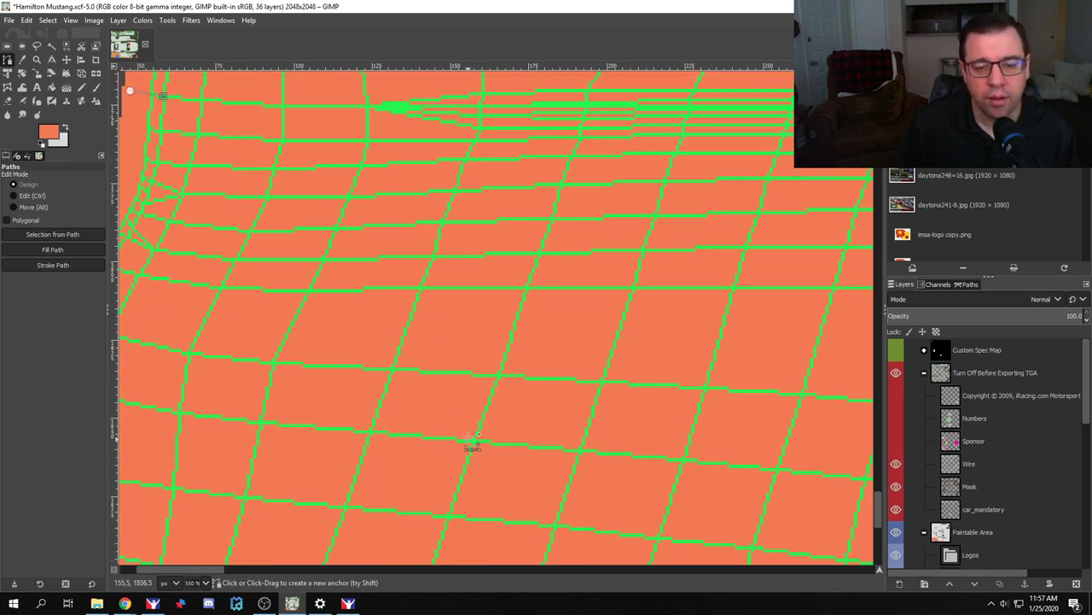
{"action": "scroll", "coordinate": [472, 441], "scroll_direction": "up", "scroll_amount": 1}
{"action": "left_click_drag", "start_coordinate": [203, 570], "coordinate": [282, 580]}
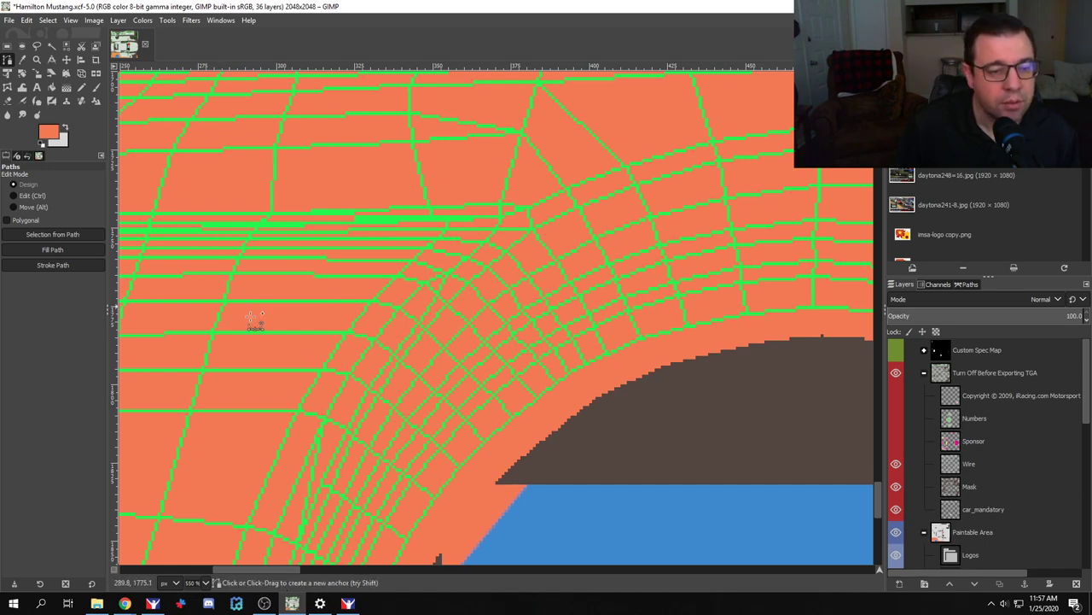
{"action": "scroll", "coordinate": [254, 320], "scroll_direction": "down", "scroll_amount": 2}
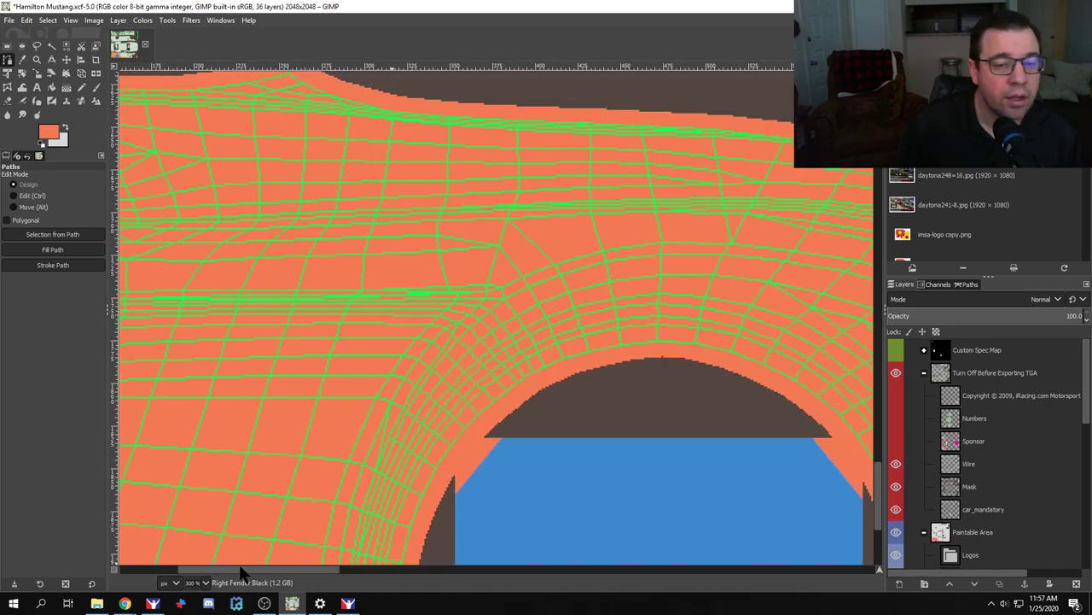
{"action": "left_click_drag", "start_coordinate": [241, 573], "coordinate": [281, 572]}
{"action": "scroll", "coordinate": [427, 419], "scroll_direction": "down", "scroll_amount": 2}
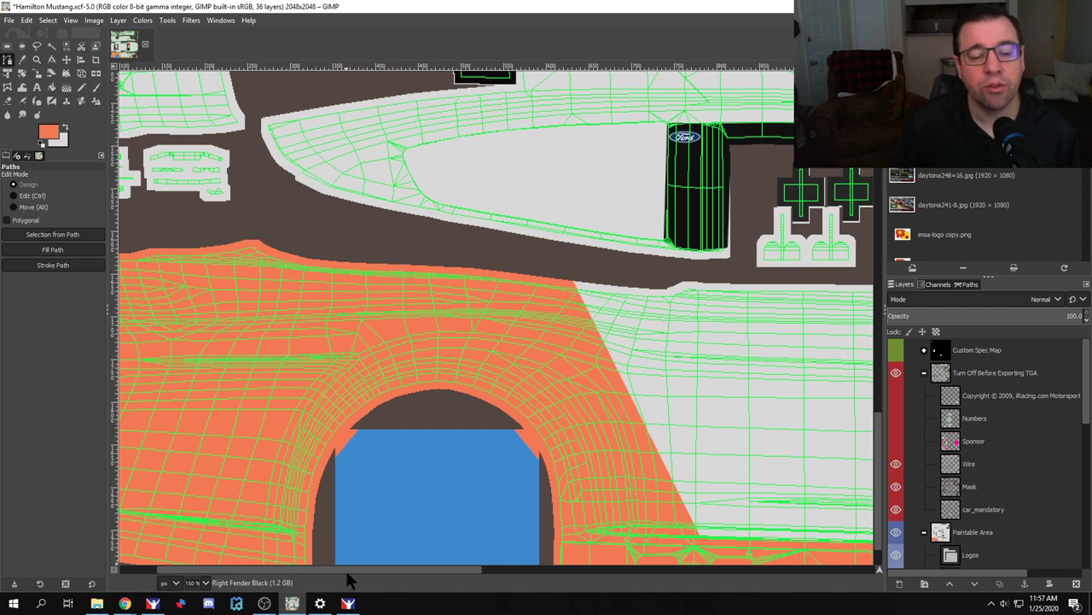
{"action": "left_click_drag", "start_coordinate": [348, 573], "coordinate": [635, 573]}
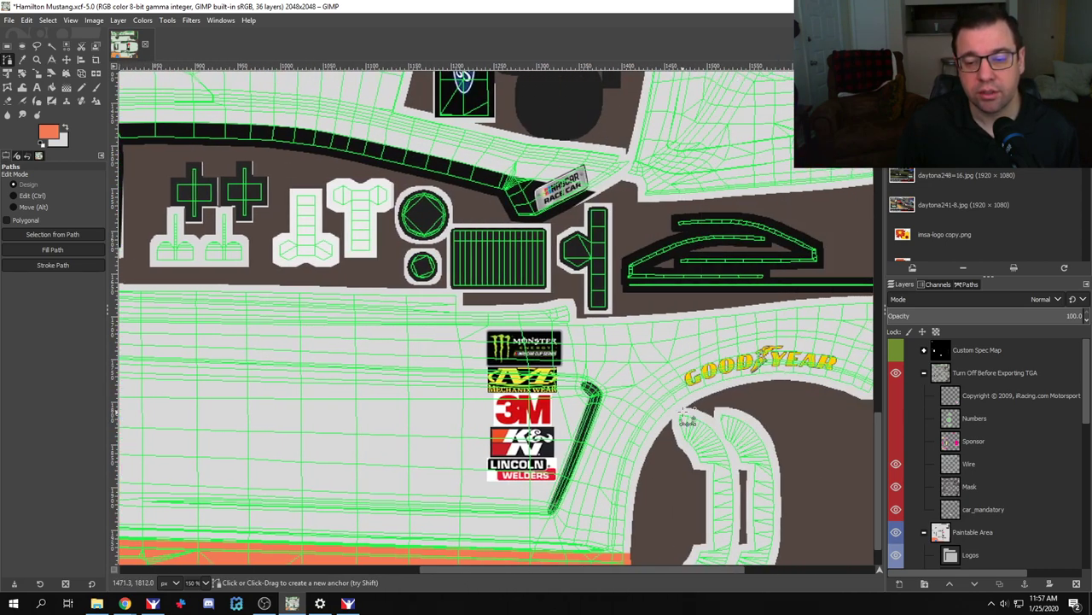
Step: Add path anchors beside the sponsor logos, on the fender, and toward the Goodyear decal
{"action": "left_click", "coordinate": [643, 376]}
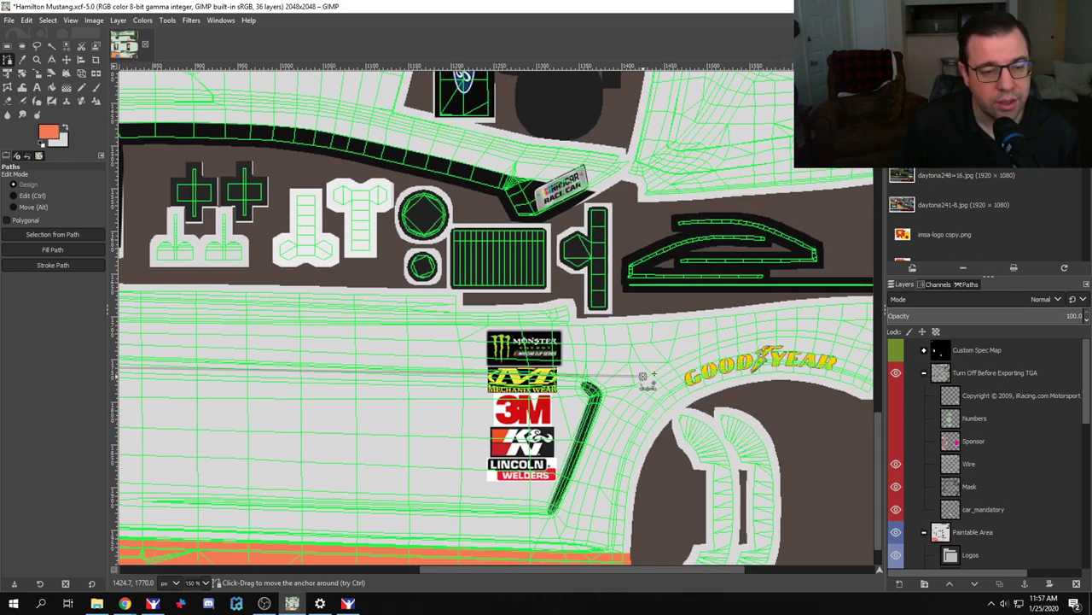
{"action": "left_click_drag", "start_coordinate": [457, 570], "coordinate": [183, 572]}
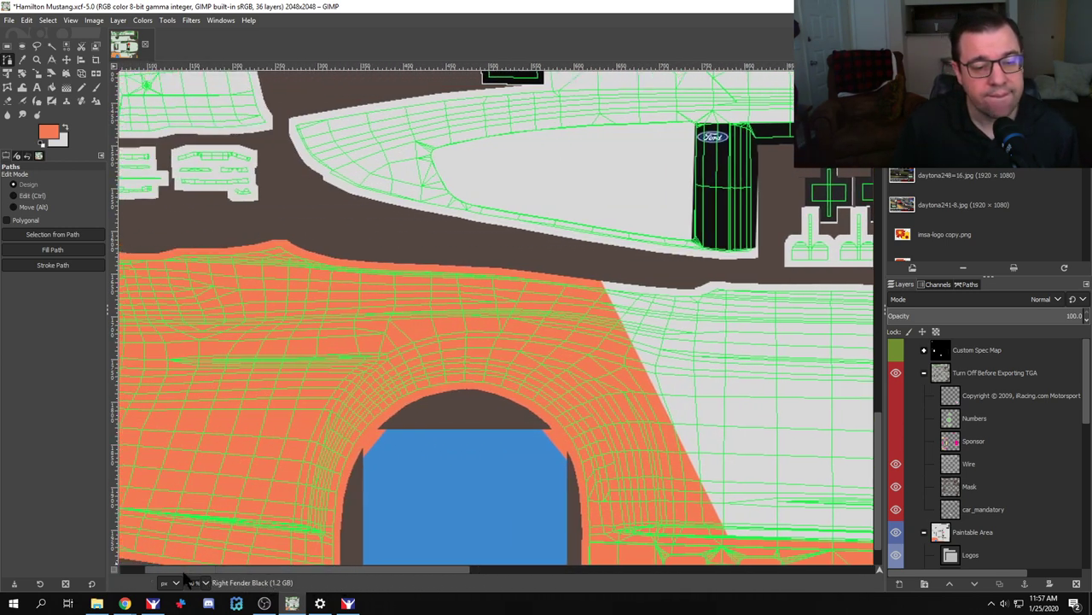
{"action": "left_click", "coordinate": [379, 357]}
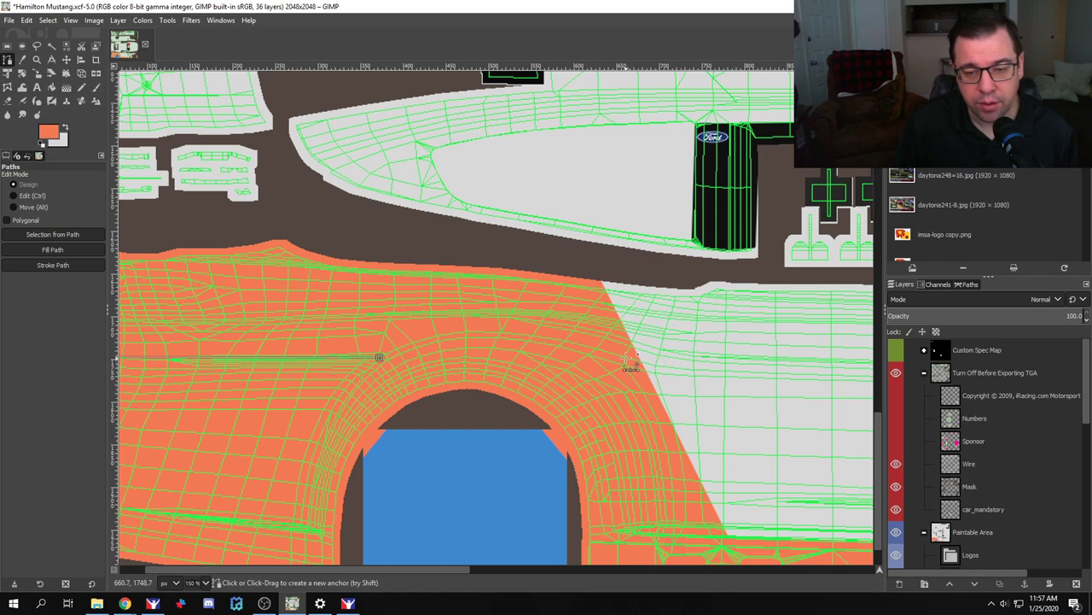
{"action": "left_click_drag", "start_coordinate": [444, 566], "coordinate": [695, 573]}
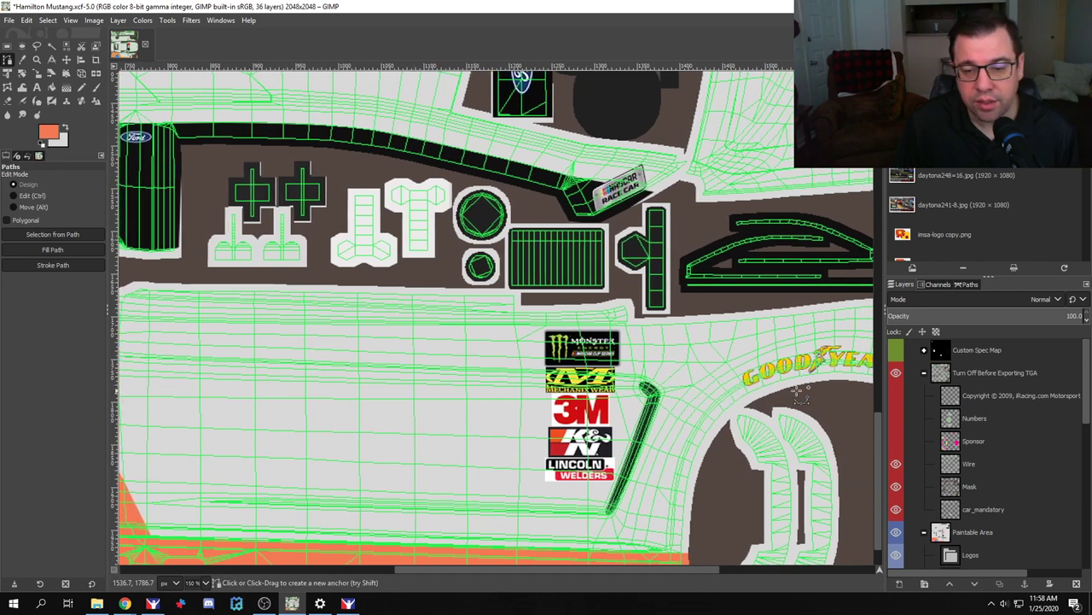
{"action": "left_click", "coordinate": [798, 390]}
{"action": "left_click_drag", "start_coordinate": [798, 391], "coordinate": [639, 375]}
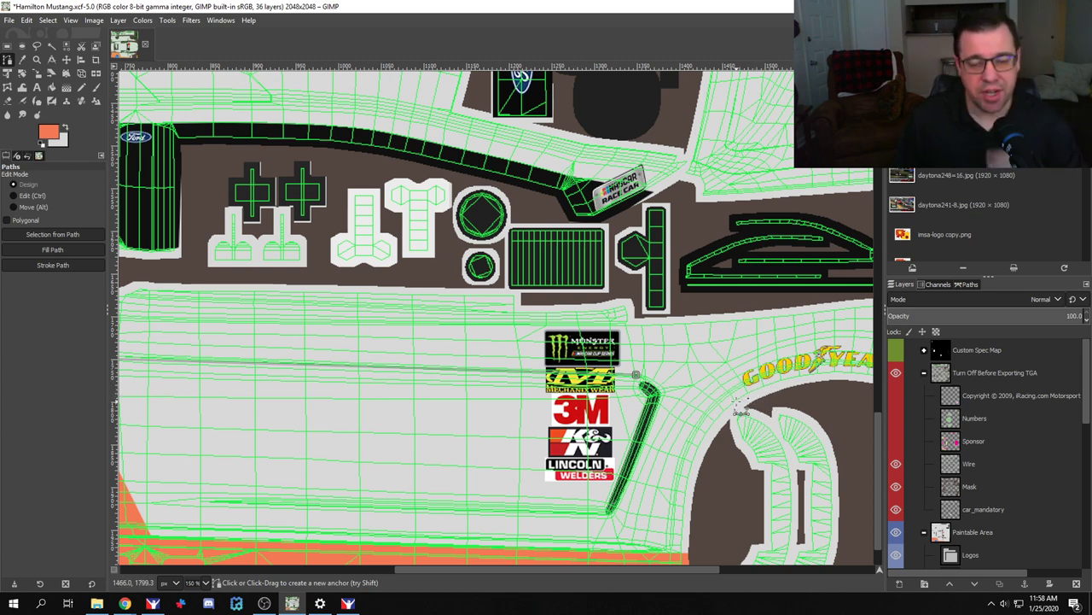
{"action": "scroll", "coordinate": [561, 410], "scroll_direction": "down", "scroll_amount": 3}
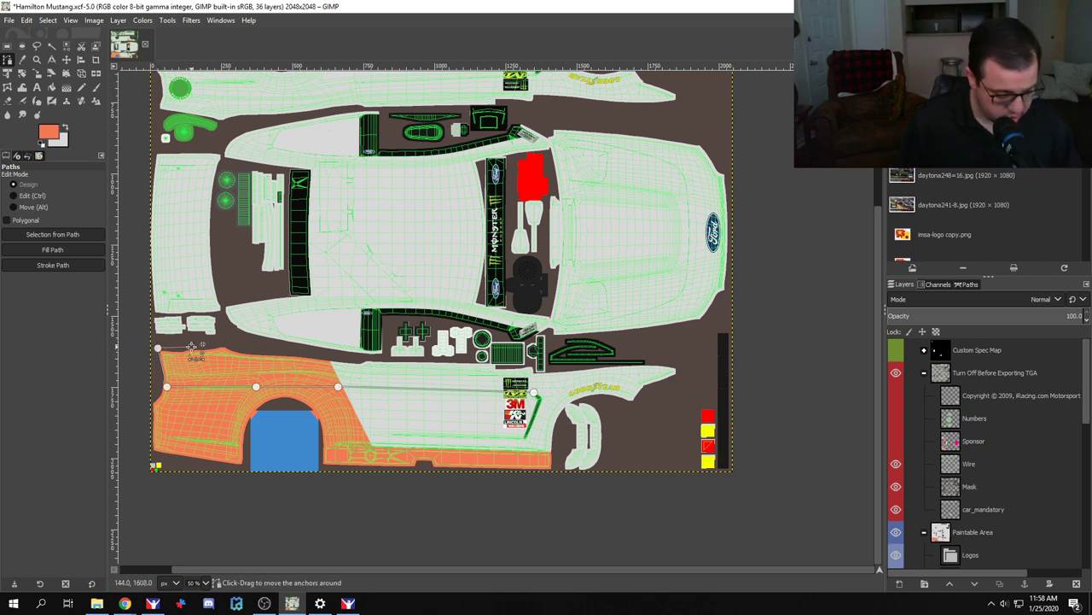
Step: Clear the selection and discard the unfinished path to start over
{"action": "left_click", "coordinate": [48, 20]}
{"action": "left_click", "coordinate": [64, 53]}
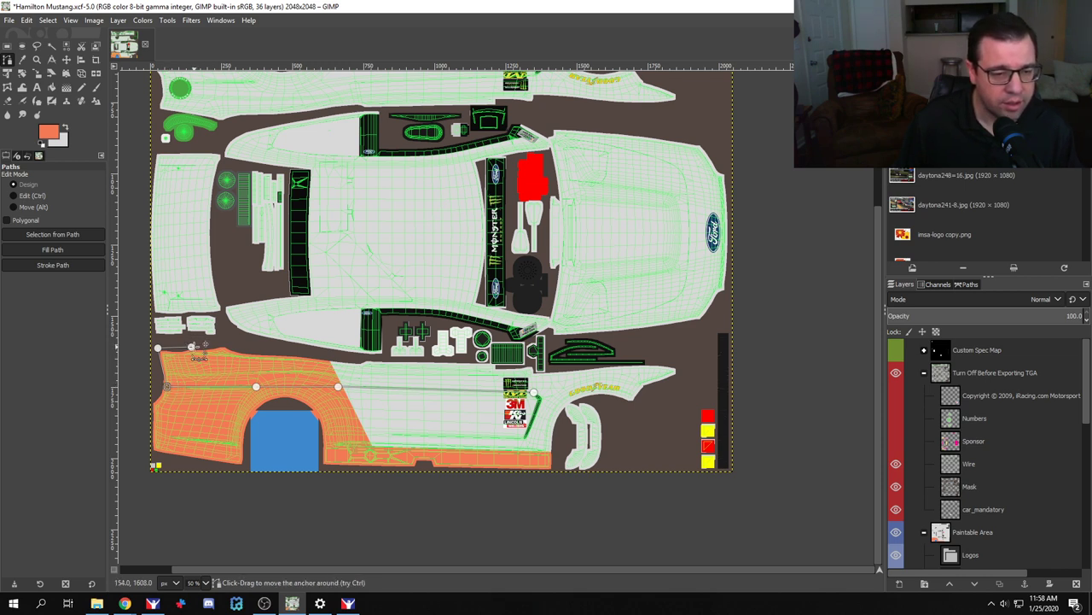
{"action": "key", "text": "ctrl"}
{"action": "key", "text": "ctrl+v"}
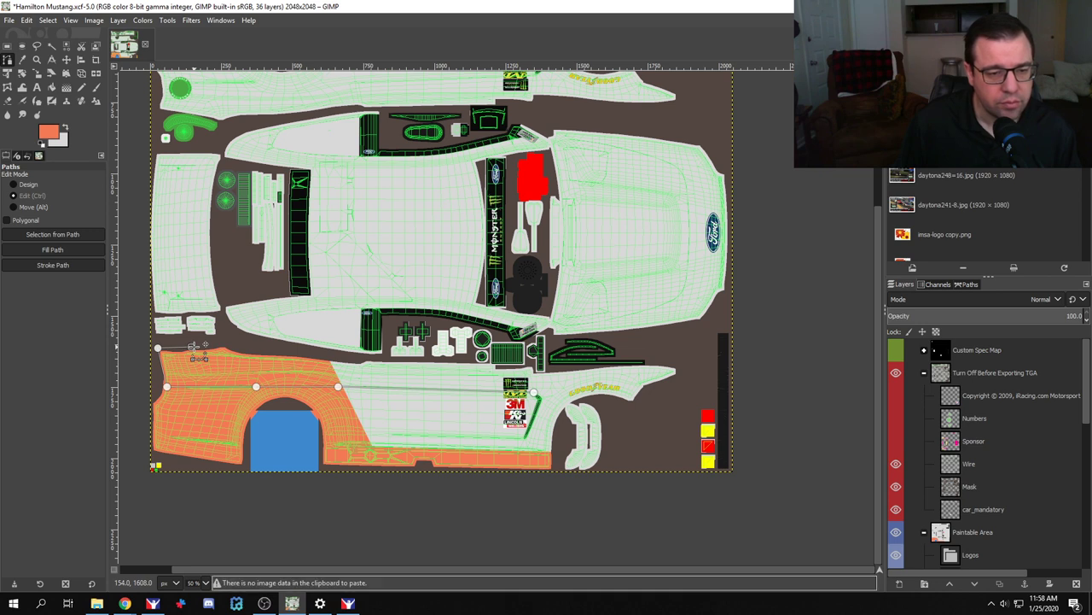
{"action": "left_click", "coordinate": [258, 348]}
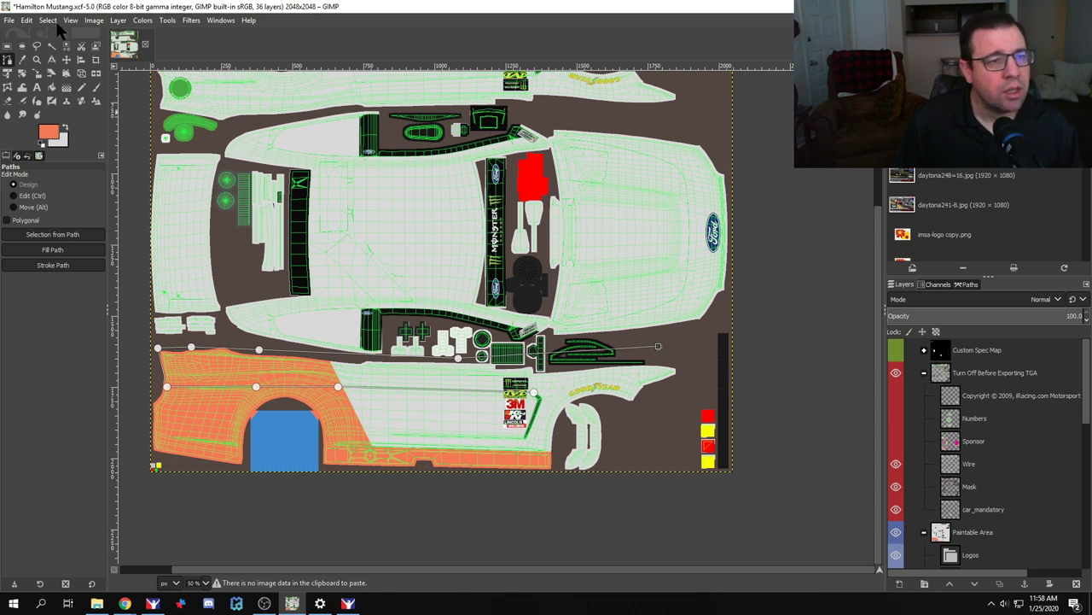
{"action": "left_click", "coordinate": [7, 59]}
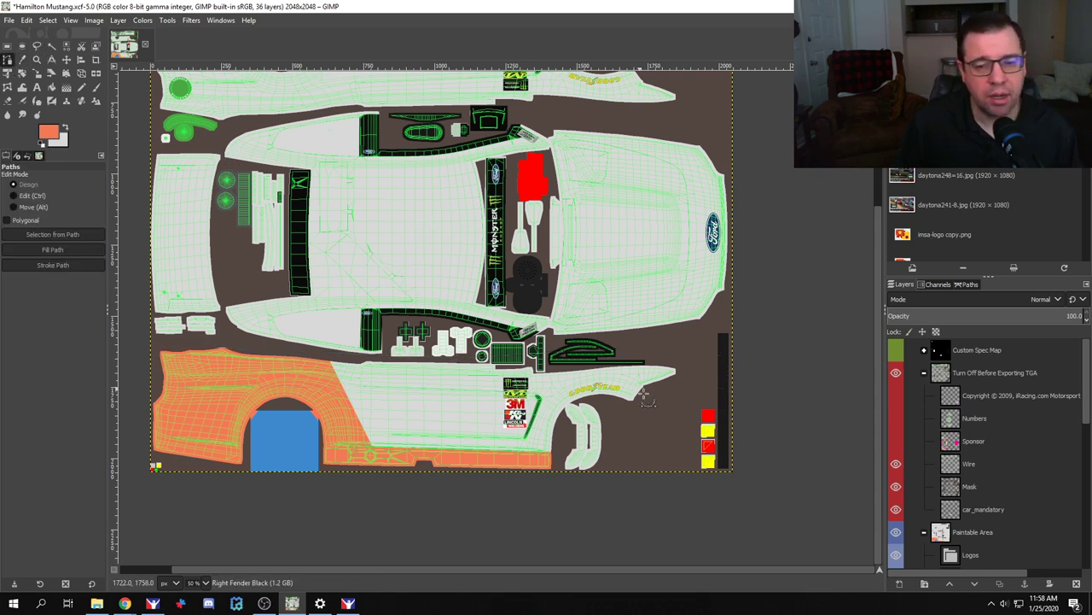
Step: Retrace the path along the panel's lower edge below the Goodyear decal
{"action": "scroll", "coordinate": [681, 366], "scroll_direction": "up", "scroll_amount": 3, "text": "ctrl"}
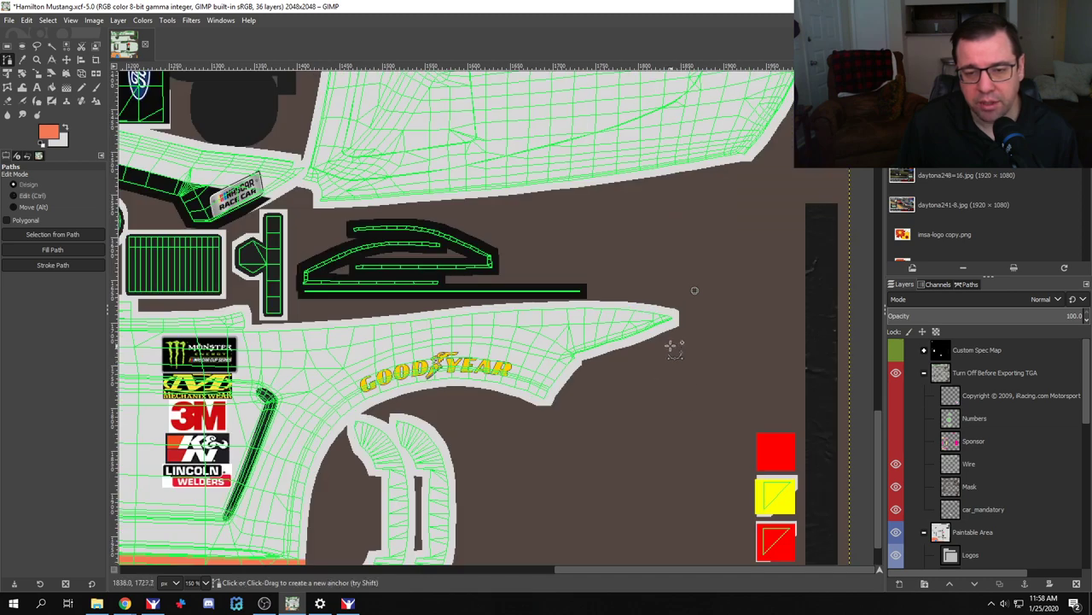
{"action": "left_click", "coordinate": [692, 333]}
{"action": "left_click", "coordinate": [608, 368]}
{"action": "left_click", "coordinate": [555, 420]}
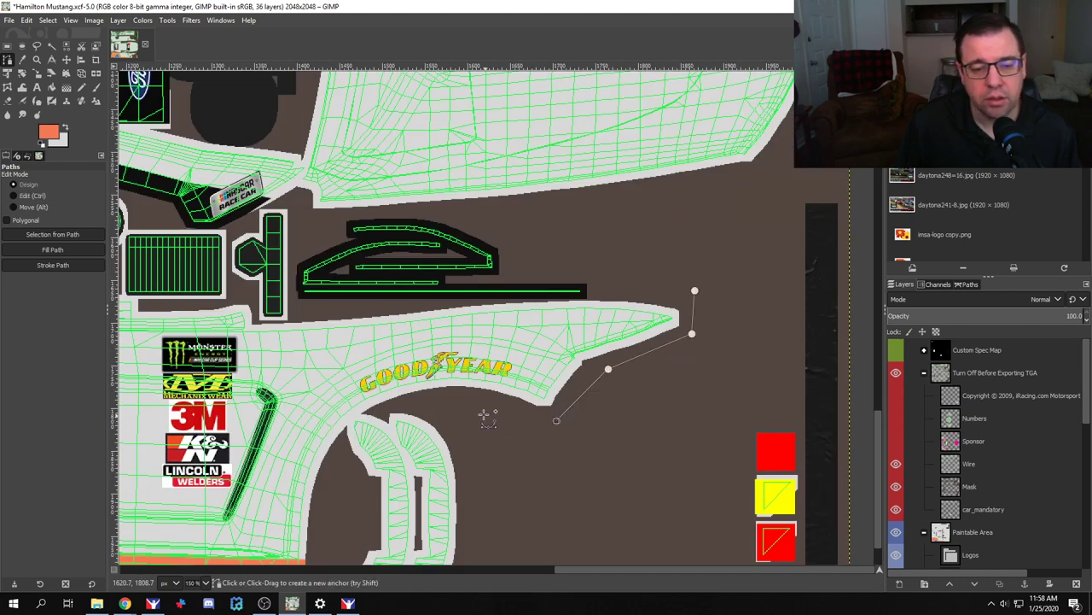
{"action": "left_click", "coordinate": [480, 414]}
{"action": "left_click", "coordinate": [370, 408]}
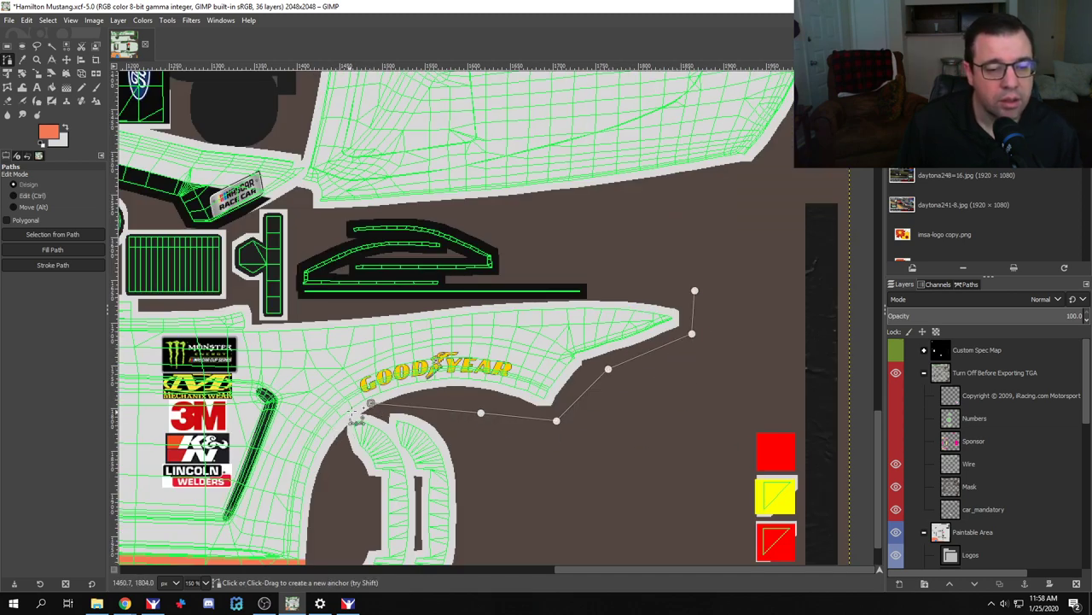
{"action": "left_click_drag", "start_coordinate": [370, 408], "coordinate": [449, 389]}
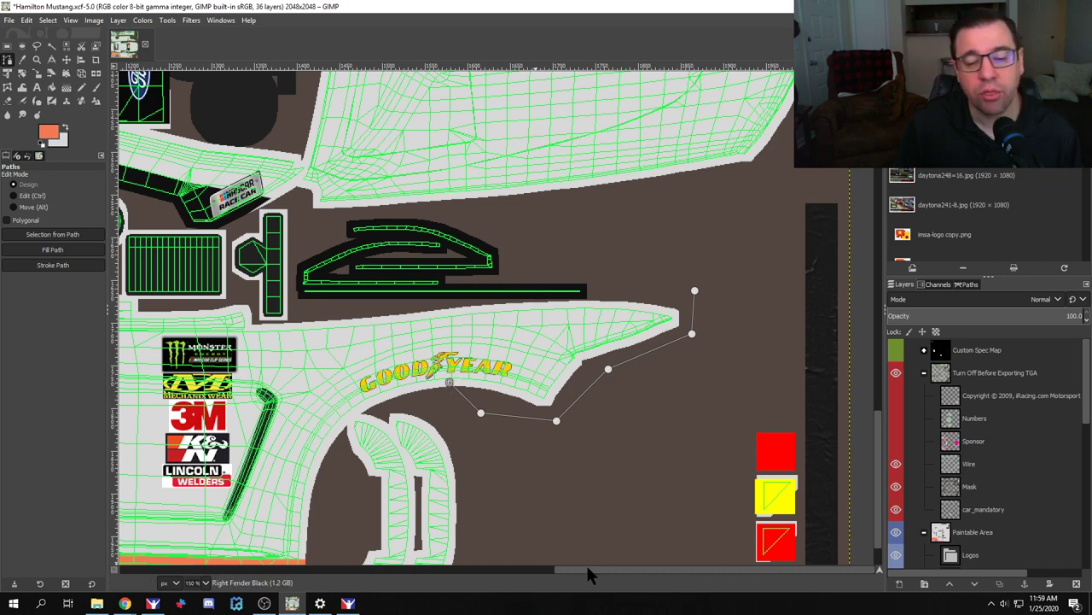
Step: Pull the loose end anchor past the texture's left edge and shift the Goodyear-side anchor right
{"action": "left_click_drag", "start_coordinate": [586, 566], "coordinate": [390, 574]}
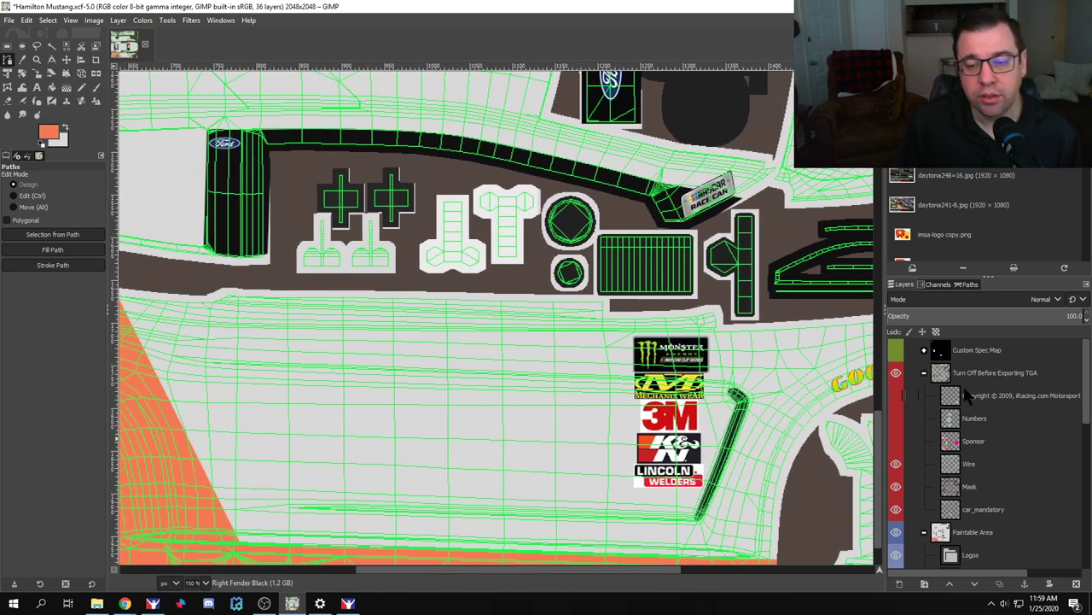
{"action": "left_click", "coordinate": [154, 351]}
{"action": "left_click_drag", "start_coordinate": [152, 351], "coordinate": [94, 331]}
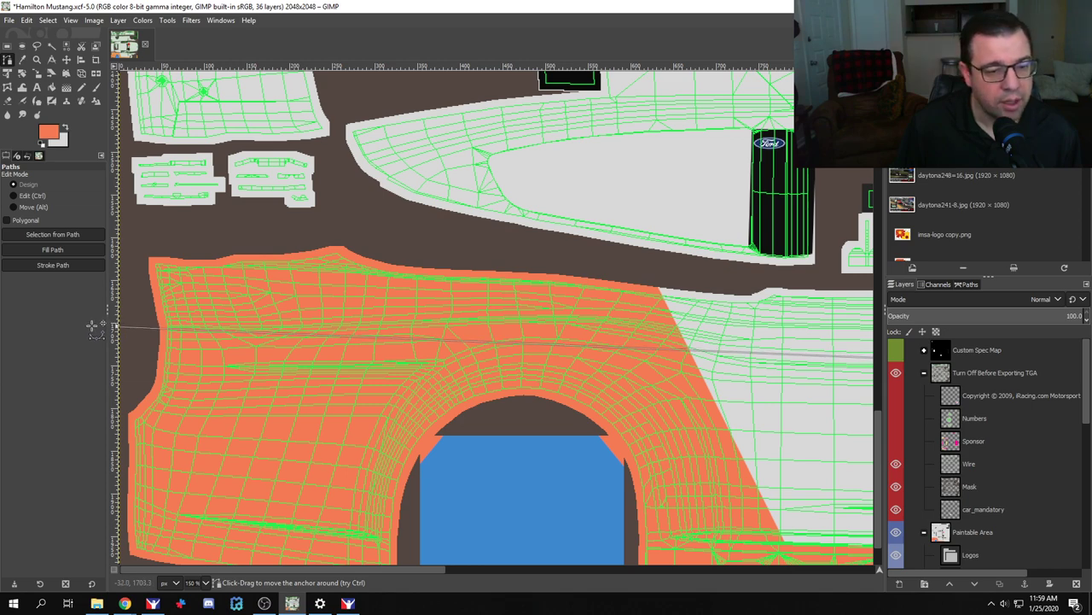
{"action": "left_click_drag", "start_coordinate": [361, 570], "coordinate": [682, 587]}
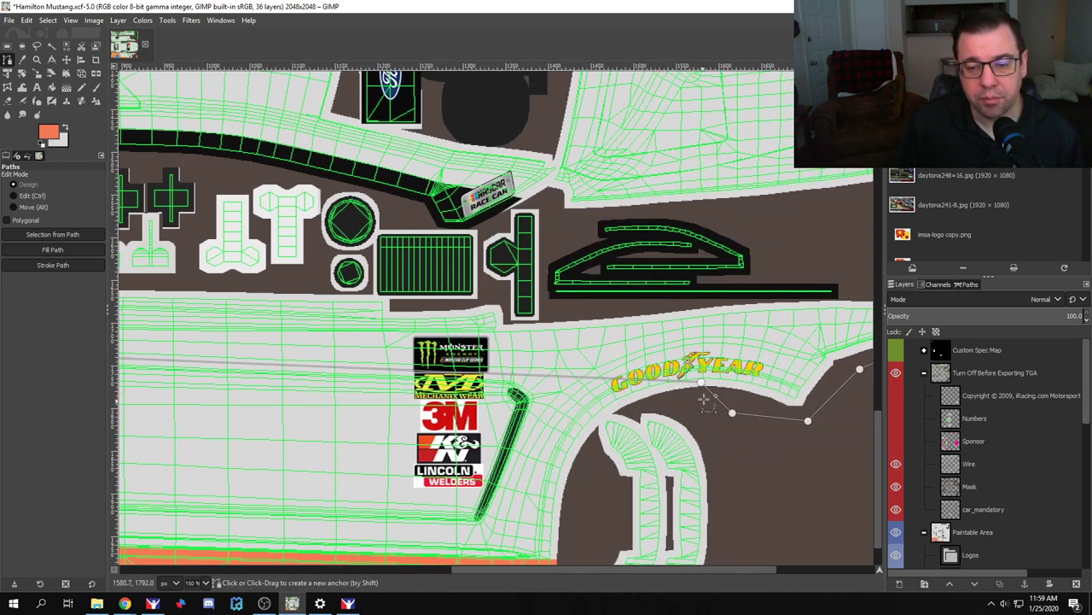
{"action": "left_click_drag", "start_coordinate": [703, 386], "coordinate": [727, 389]}
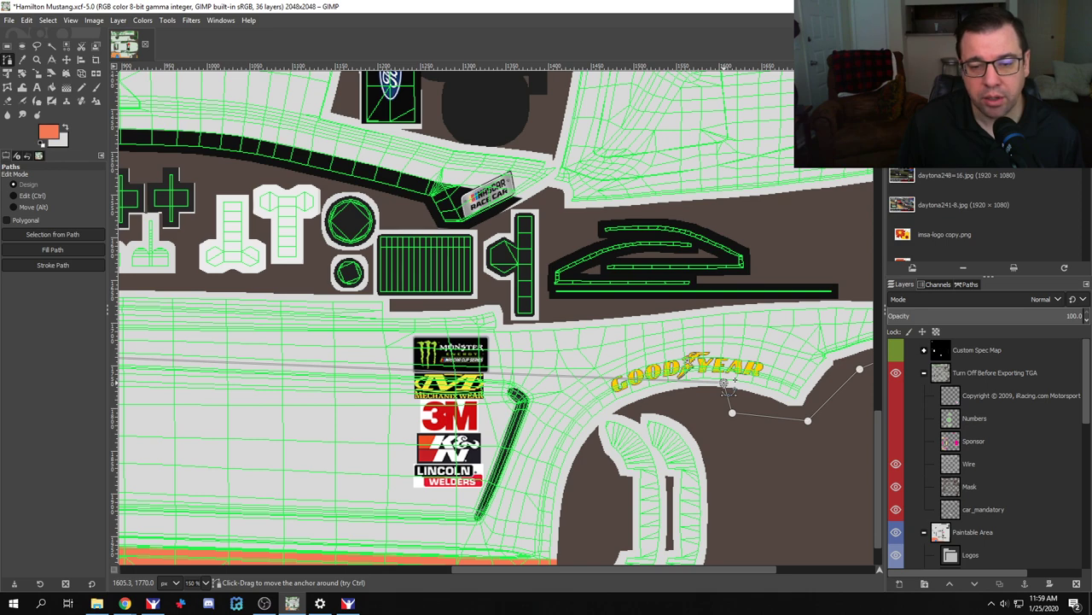
{"action": "left_click_drag", "start_coordinate": [658, 573], "coordinate": [321, 591]}
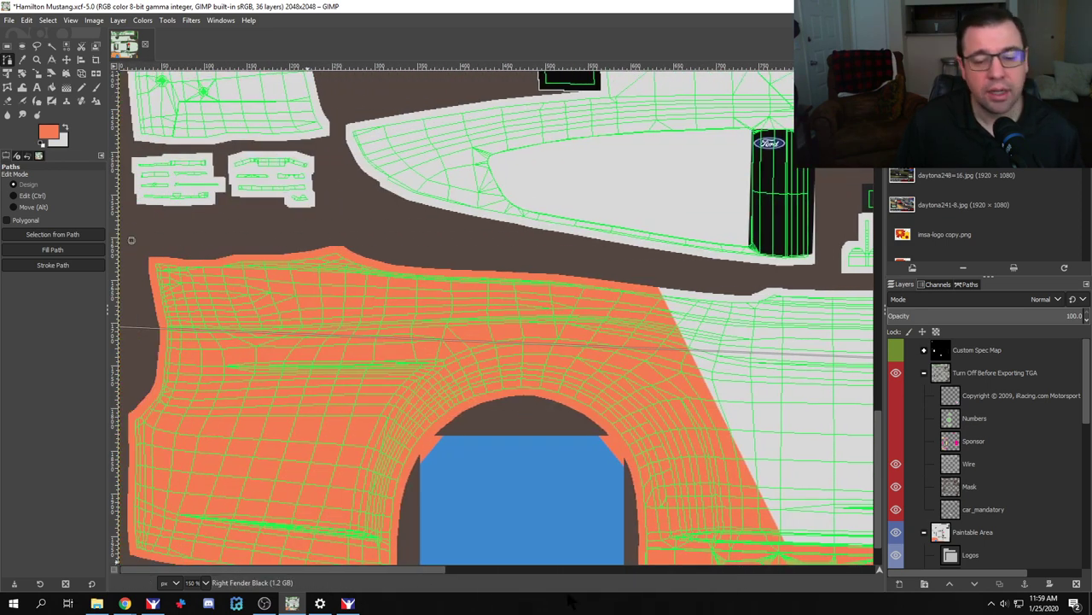
{"action": "scroll", "coordinate": [126, 335], "scroll_direction": "down", "scroll_amount": 3}
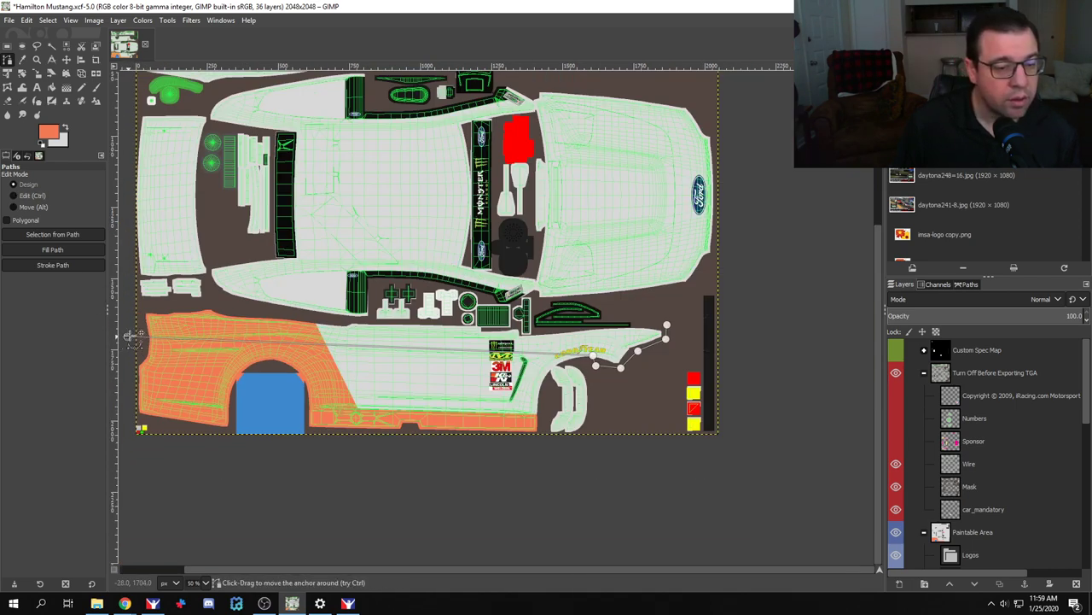
Step: Trace curved anchors along the side panel's top edge and close the path at the pointed tip
{"action": "left_click_drag", "start_coordinate": [211, 308], "coordinate": [261, 309]}
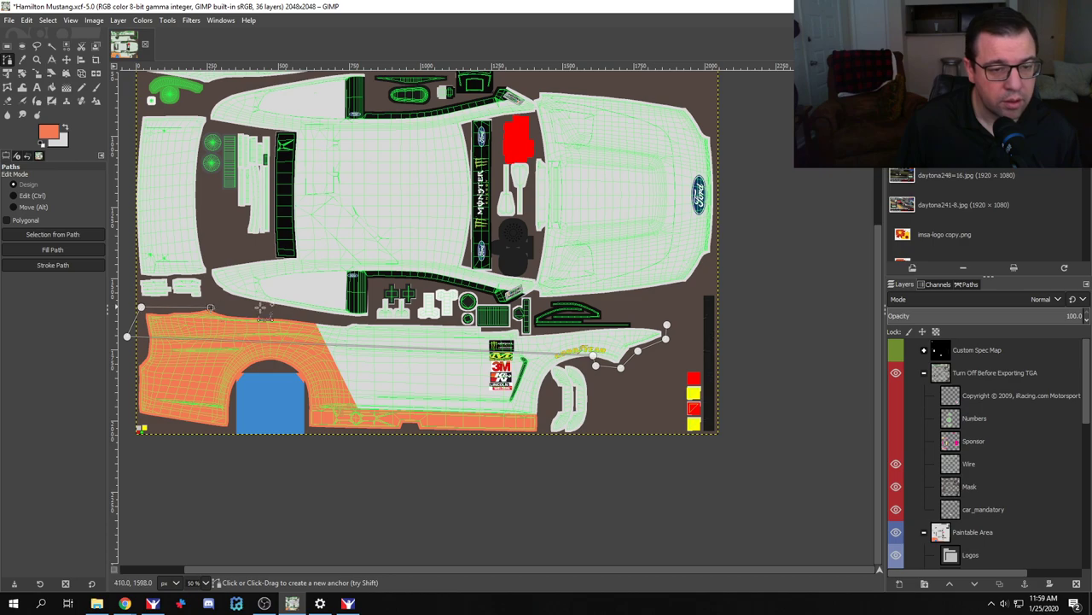
{"action": "left_click_drag", "start_coordinate": [347, 321], "coordinate": [380, 320]}
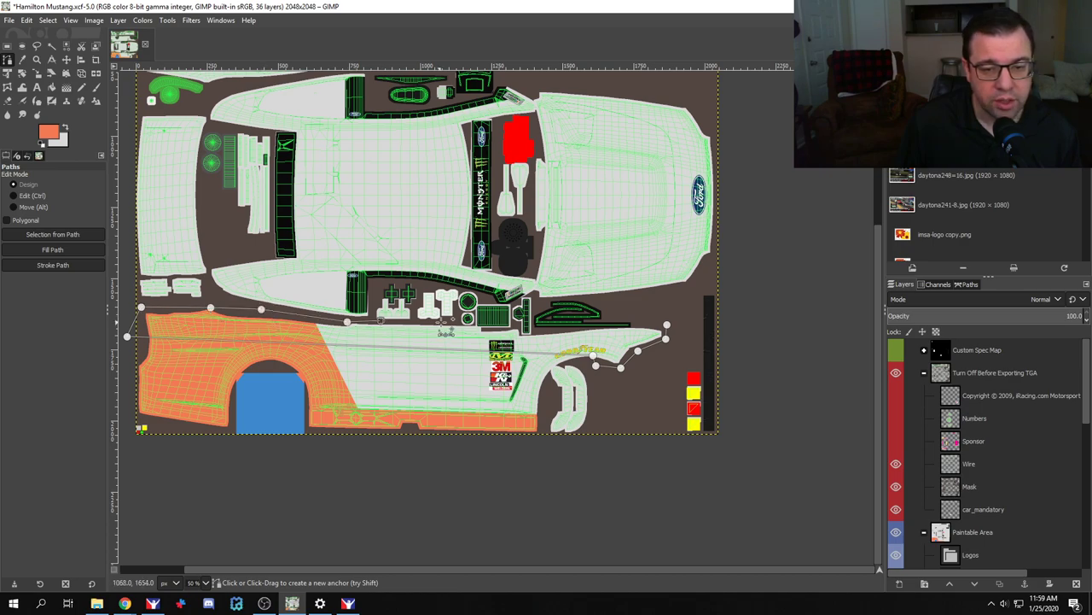
{"action": "scroll", "coordinate": [465, 334], "scroll_direction": "up", "scroll_amount": 4}
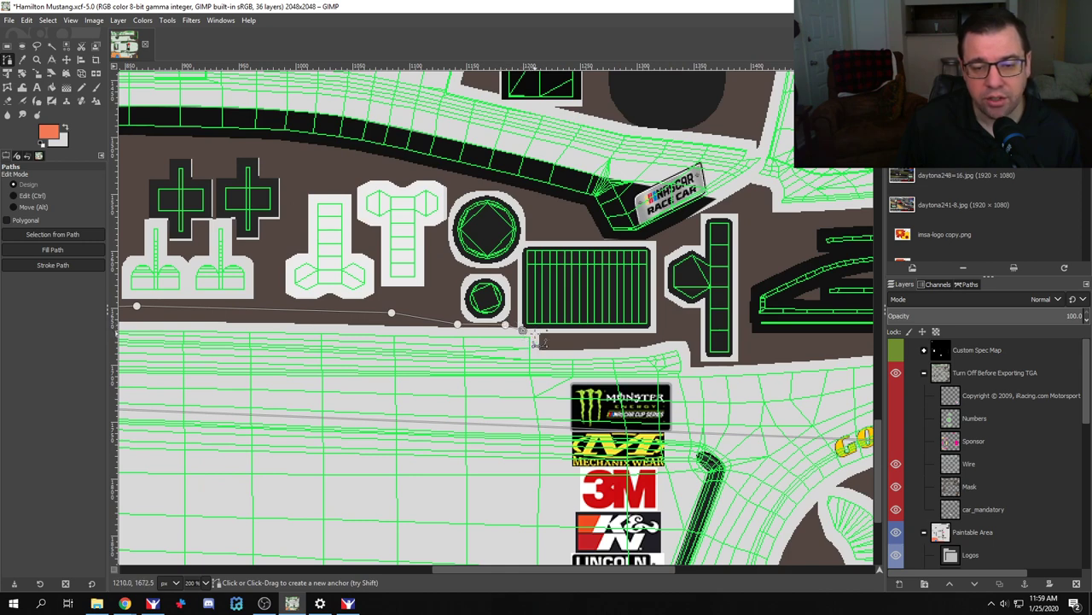
{"action": "left_click", "coordinate": [537, 350]}
{"action": "left_click_drag", "start_coordinate": [688, 342], "coordinate": [691, 369]}
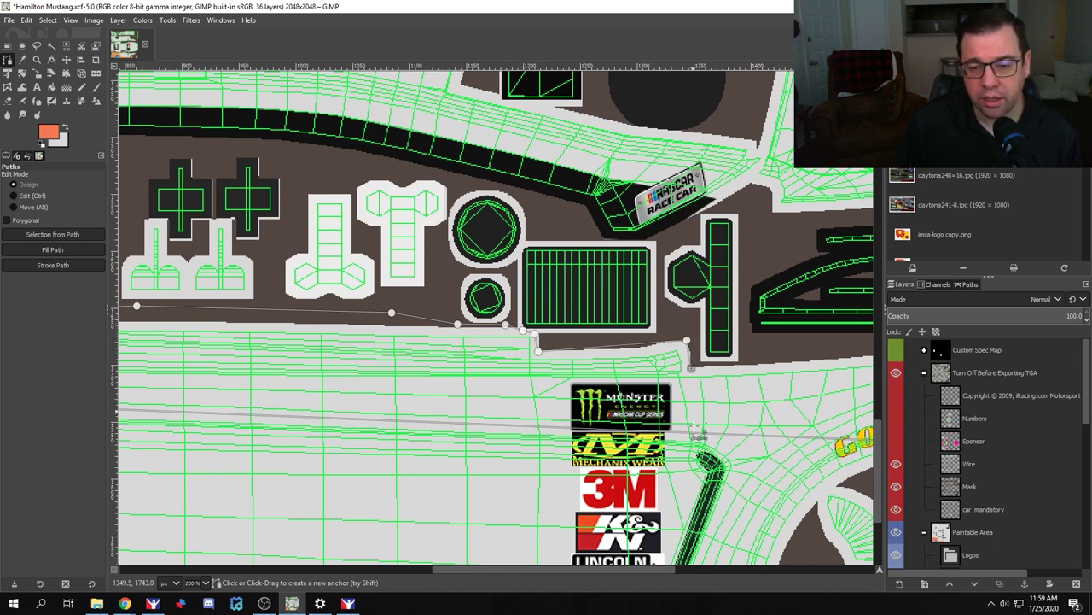
{"action": "left_click_drag", "start_coordinate": [565, 570], "coordinate": [708, 570]}
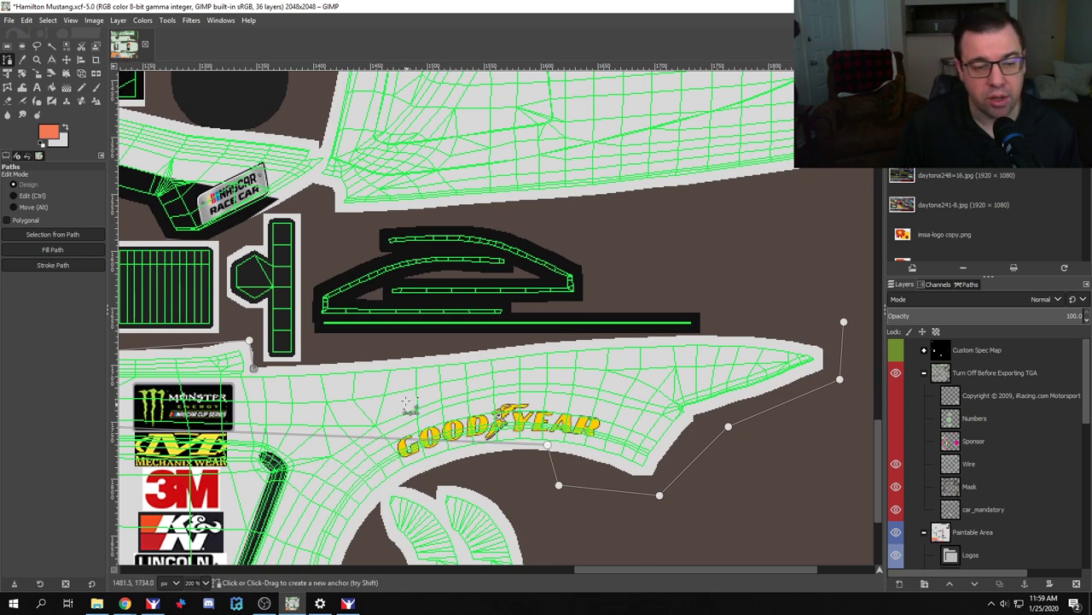
{"action": "left_click", "coordinate": [377, 367]}
{"action": "left_click", "coordinate": [547, 345]}
{"action": "left_click", "coordinate": [662, 339]}
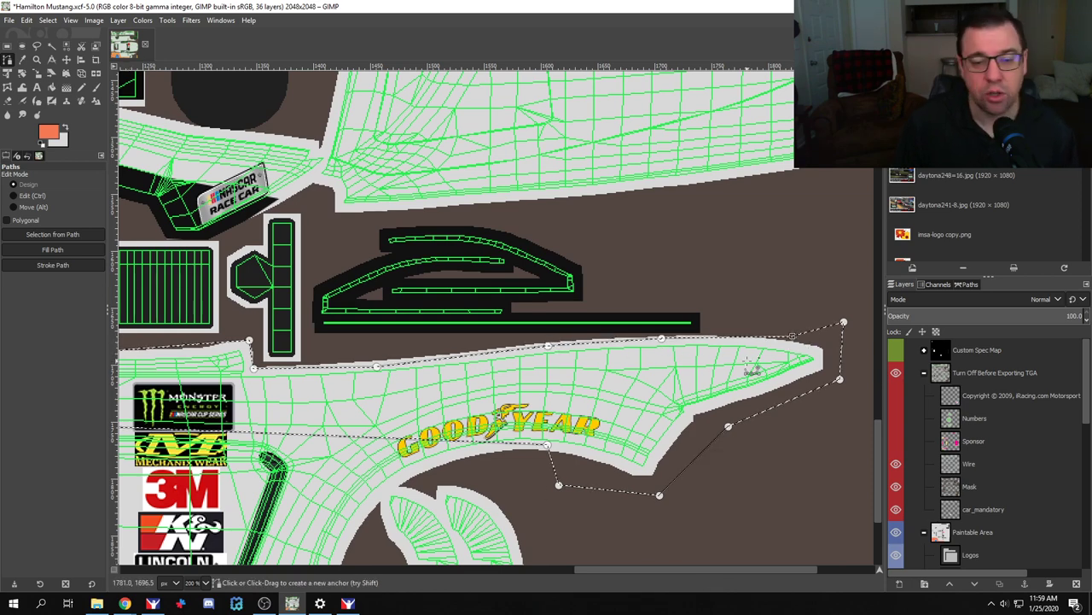
{"action": "left_click", "coordinate": [809, 338], "text": "ctrl"}
{"action": "scroll", "coordinate": [516, 371], "scroll_direction": "down", "scroll_amount": 3}
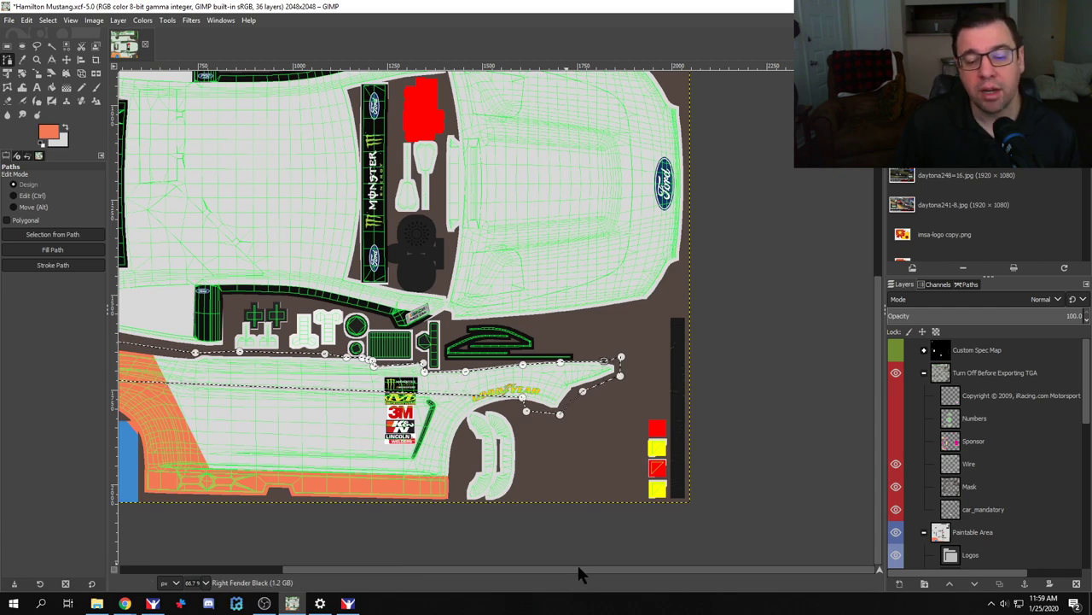
{"action": "left_click_drag", "start_coordinate": [578, 569], "coordinate": [388, 577]}
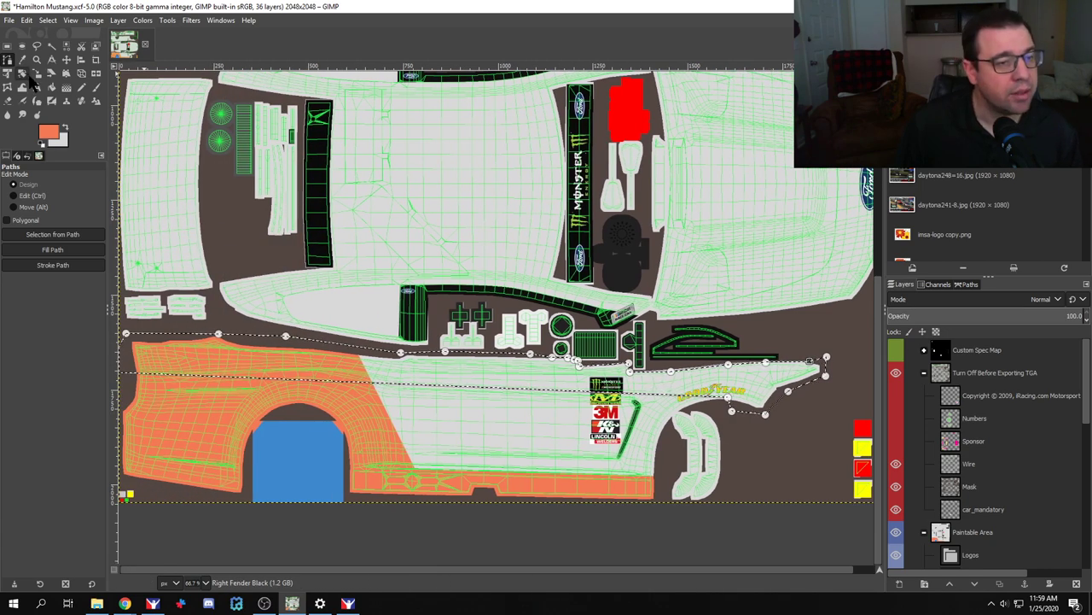
Step: Paint the long strip above the orange panel black with the Paintbrush
{"action": "key", "text": "o"}
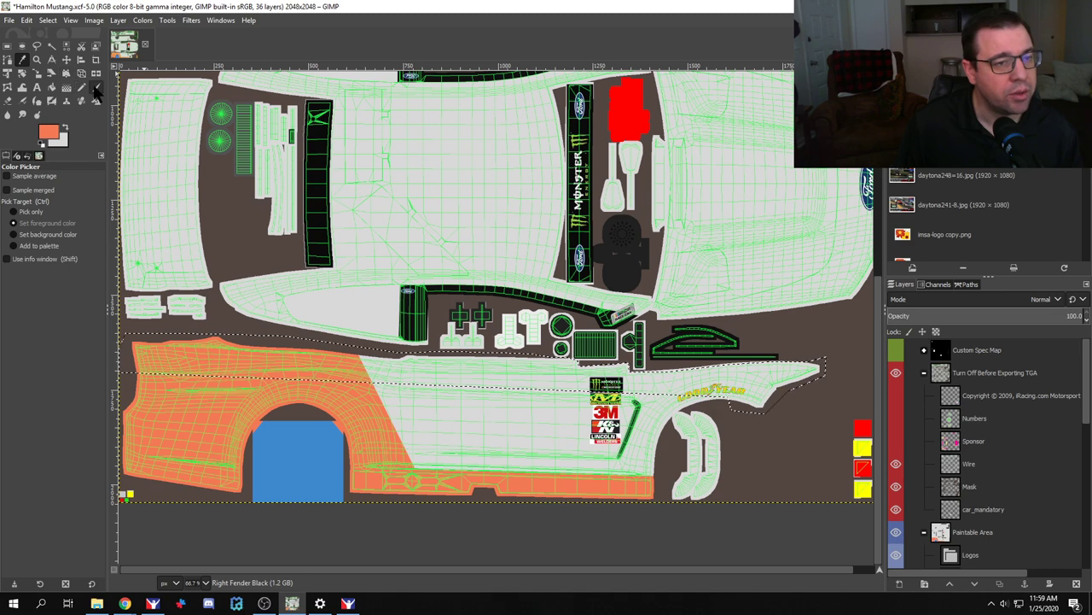
{"action": "left_click", "coordinate": [95, 87]}
{"action": "left_click", "coordinate": [41, 150]}
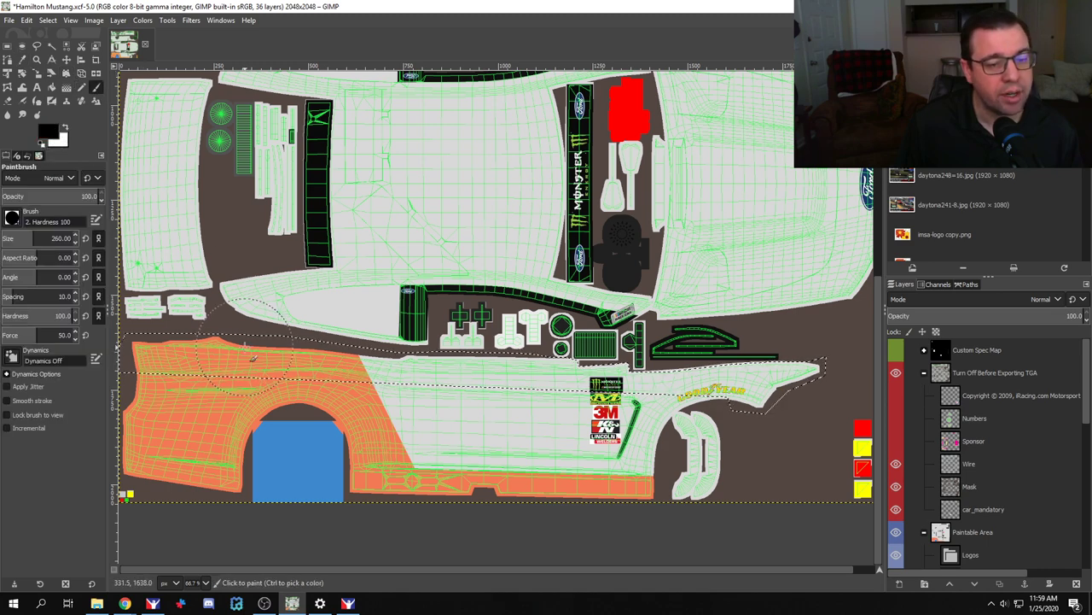
{"action": "left_click_drag", "start_coordinate": [140, 361], "coordinate": [815, 372]}
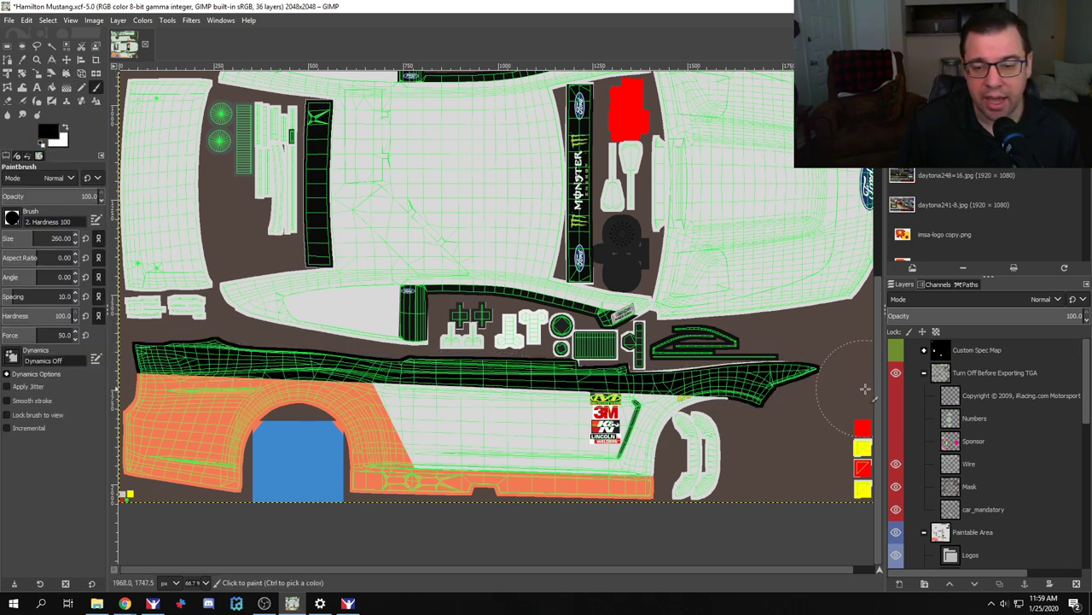
Step: Export the texture to car_147818.tga and reload the paint in iRacing
{"action": "key", "text": "ctrl+e"}
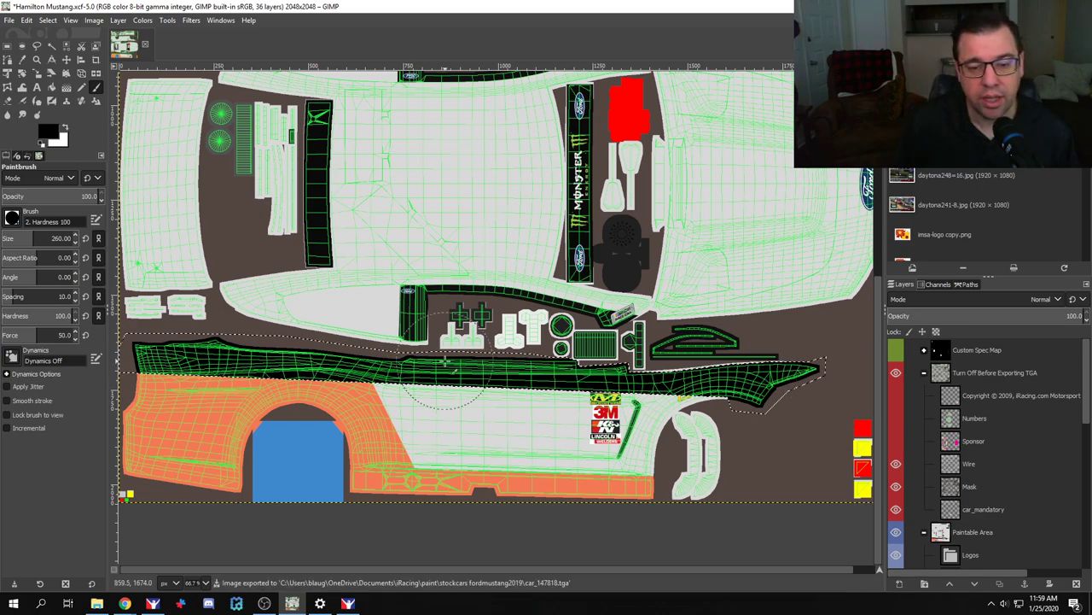
{"action": "key", "text": "alt+Tab"}
{"action": "key", "text": "ctrl+r"}
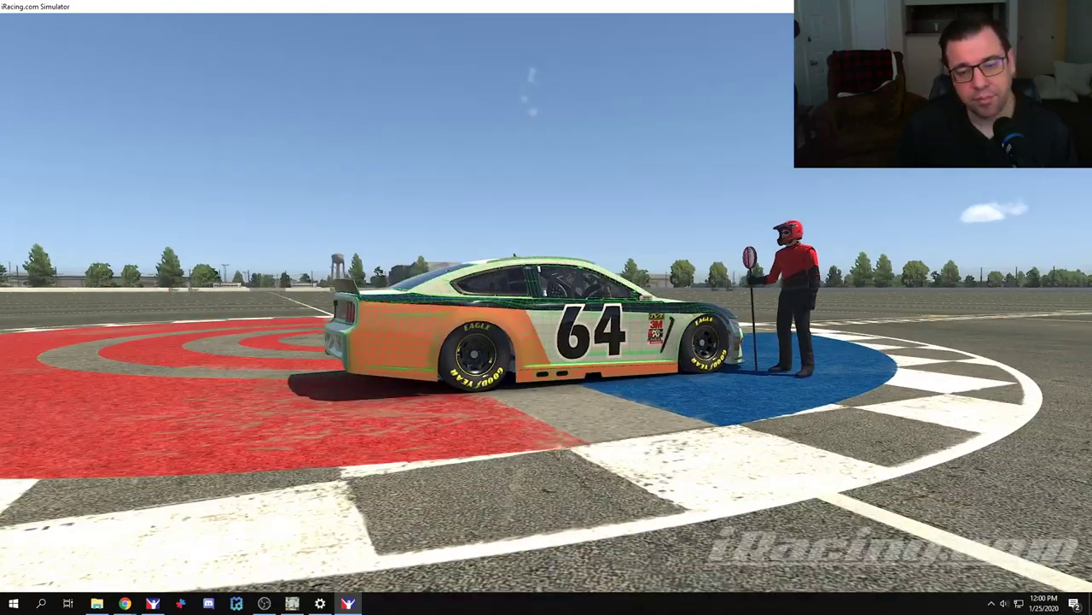
Step: Return to GIMP and zoom out to see the whole texture
{"action": "key", "text": "alt+Tab"}
{"action": "key", "text": "minus"}
{"action": "key", "text": "minus"}
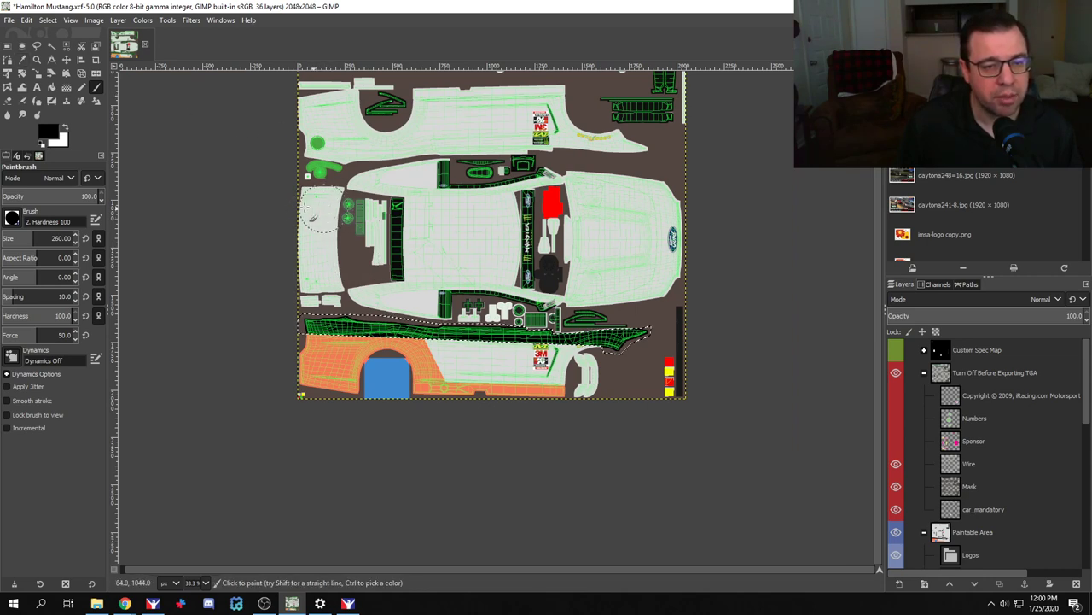
Step: Clear the selection and add a layer group named Top inside Graphics
{"action": "left_click", "coordinate": [48, 21]}
{"action": "left_click", "coordinate": [68, 54]}
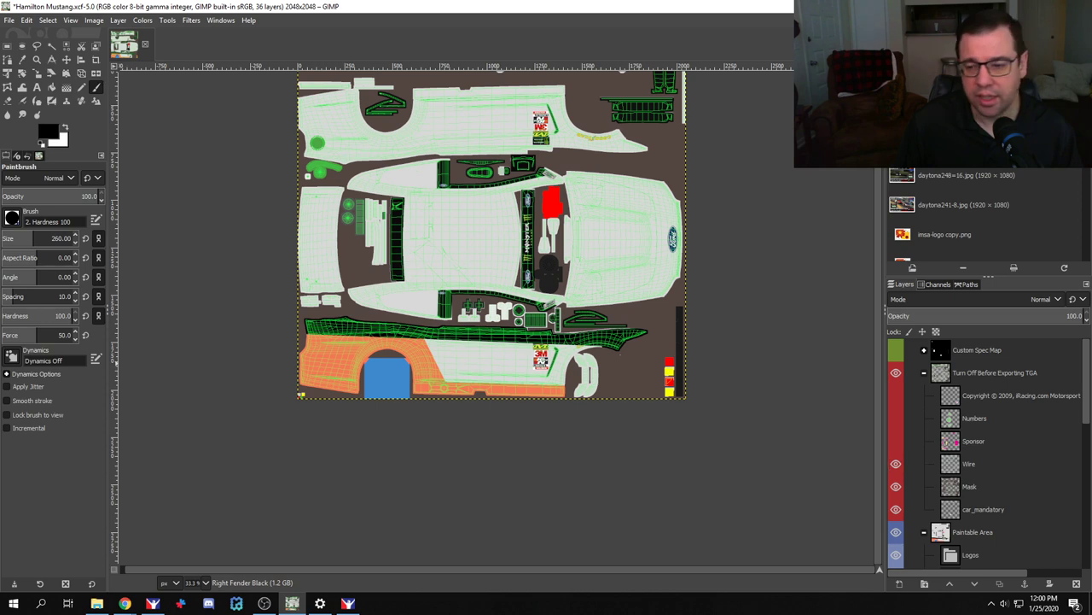
{"action": "scroll", "coordinate": [1009, 469], "scroll_direction": "down", "scroll_amount": 5}
{"action": "left_click", "coordinate": [993, 450]}
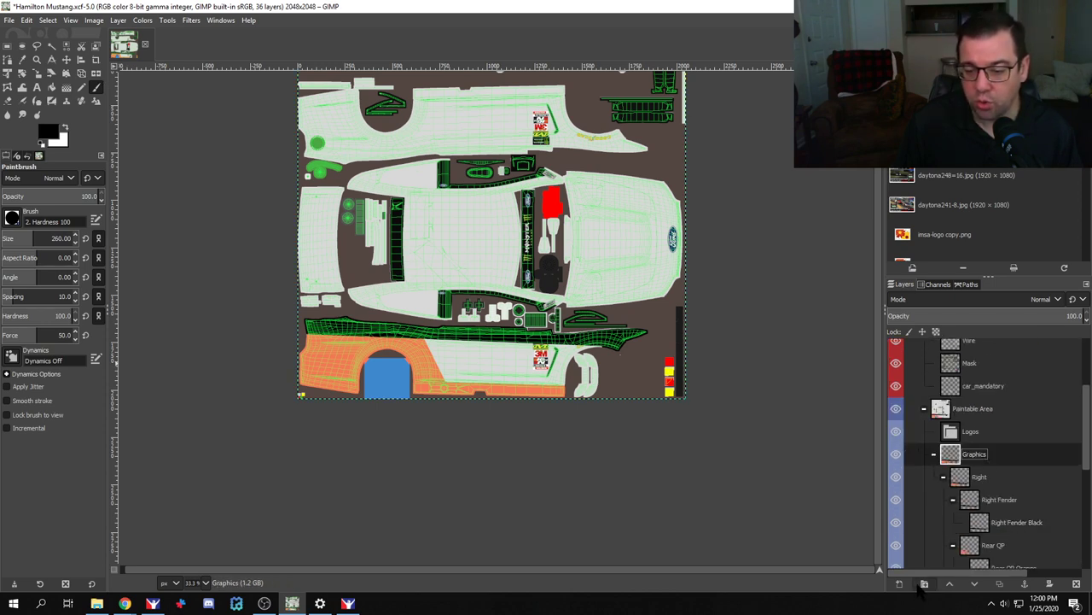
{"action": "left_click", "coordinate": [924, 584]}
{"action": "double_click", "coordinate": [992, 478]}
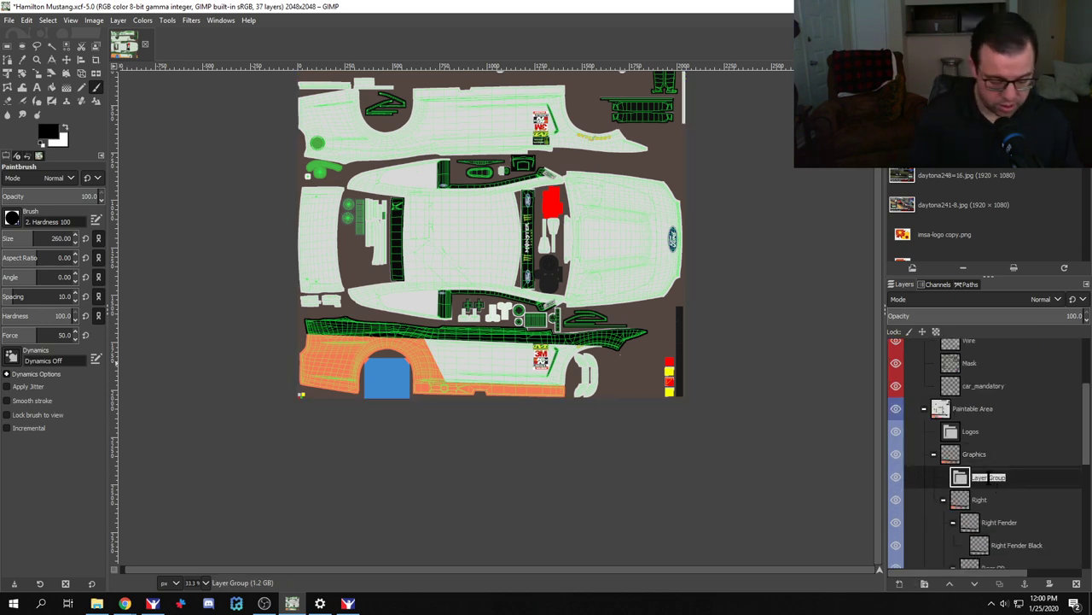
{"action": "type", "text": "Top"}
{"action": "key", "text": "Return"}
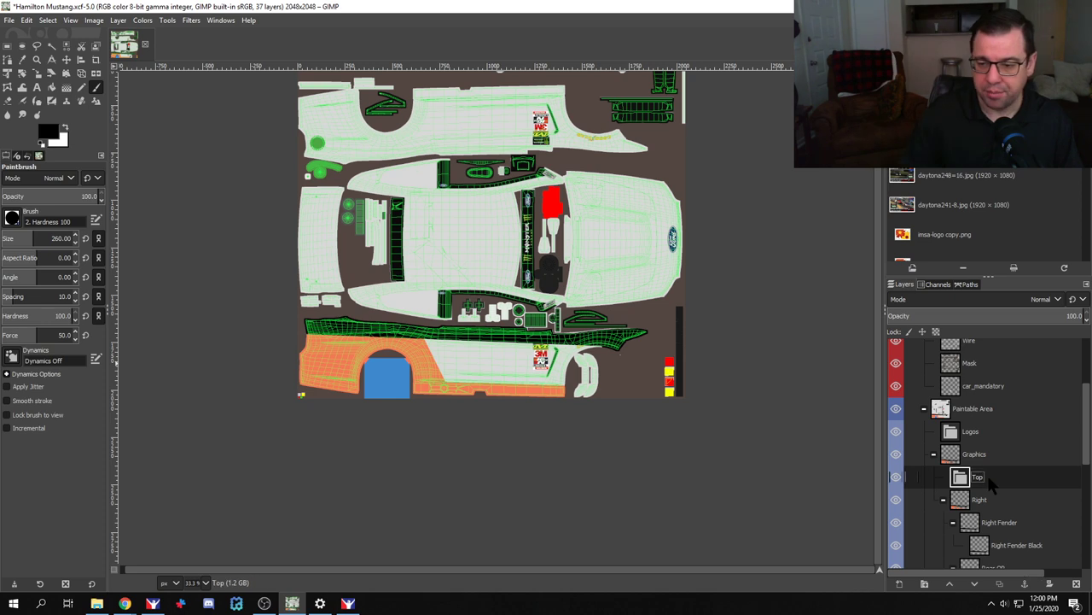
Step: Add a new transparent layer named Top Black in the Top group
{"action": "left_click", "coordinate": [901, 584]}
{"action": "type", "text": "Top "}
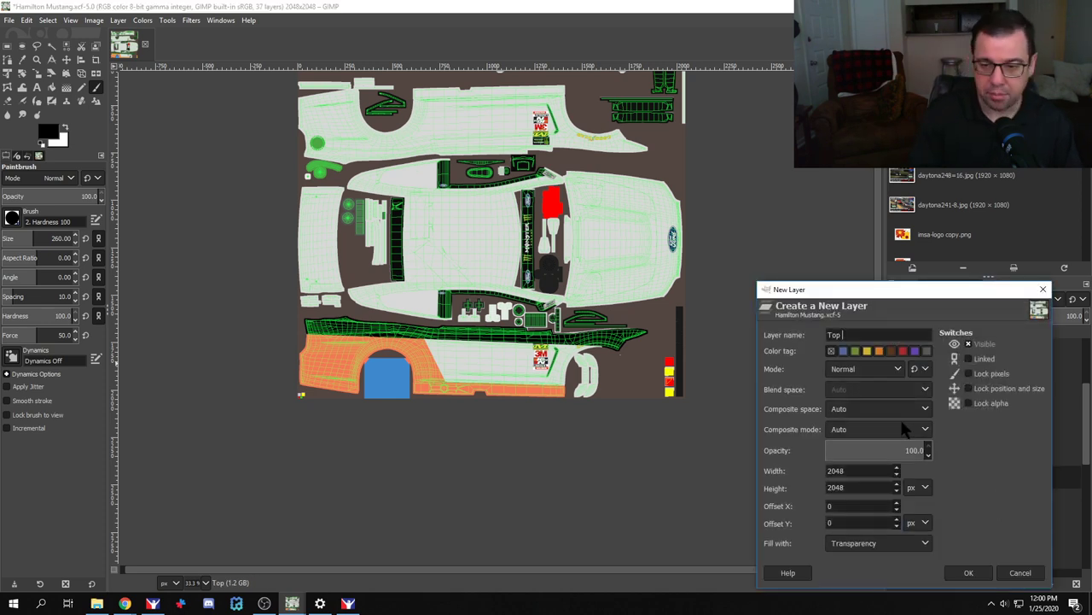
{"action": "type", "text": "Black"}
{"action": "key", "text": "Return"}
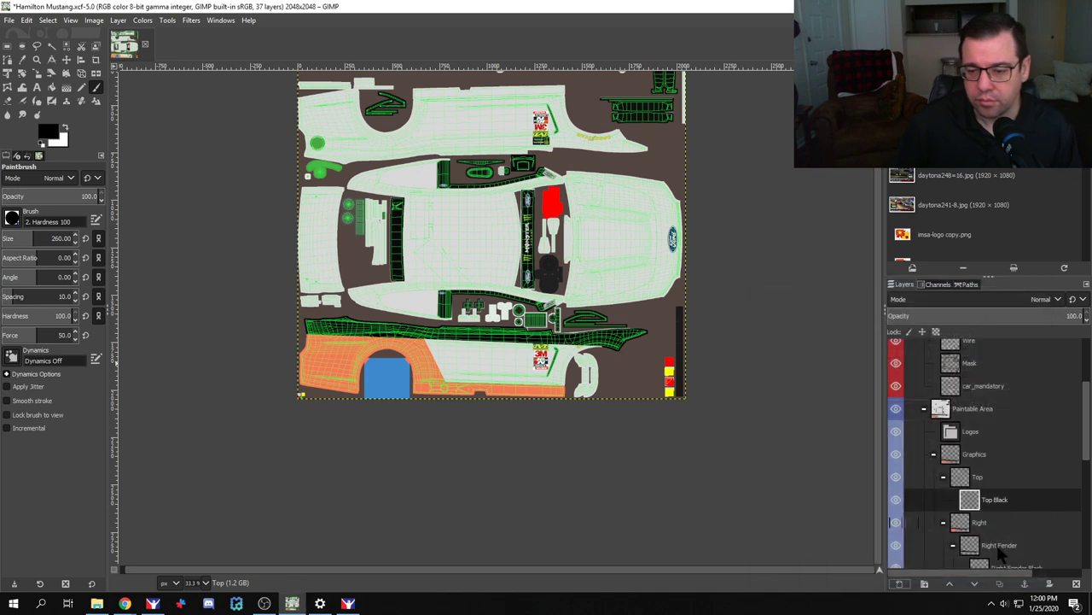
Step: At 1:1 zoom, paint the left top panel, lower-left panel and roof edge black
{"action": "key", "text": "1"}
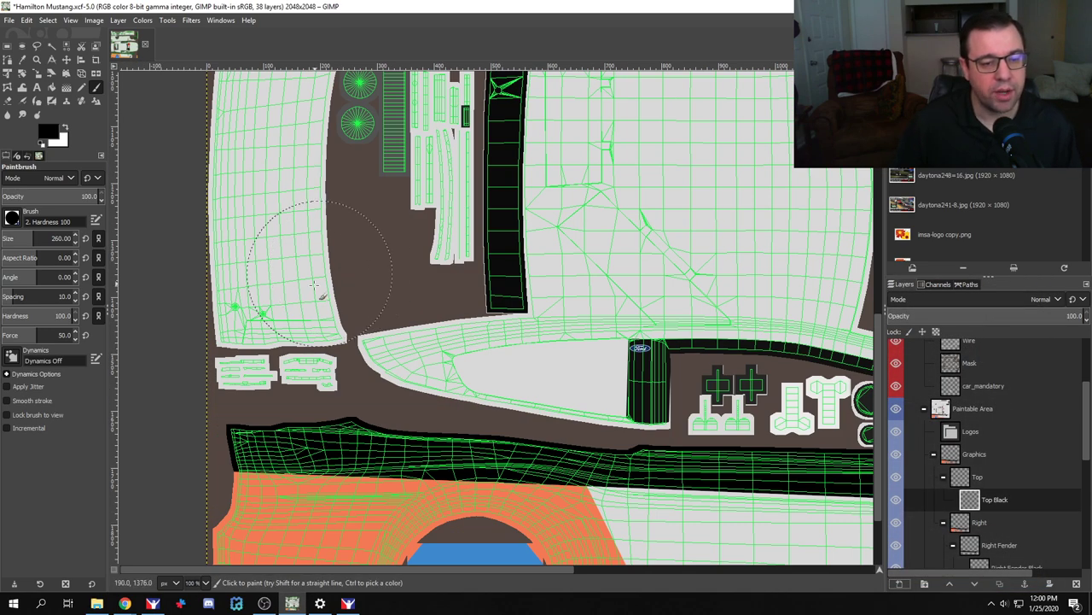
{"action": "mouse_move", "coordinate": [268, 280]}
{"action": "left_mouse_down"}
{"action": "mouse_move", "coordinate": [304, 279]}
{"action": "mouse_move", "coordinate": [260, 273]}
{"action": "mouse_move", "coordinate": [273, 224]}
{"action": "left_mouse_up"}
{"action": "scroll", "coordinate": [280, 335], "scroll_direction": "up", "scroll_amount": 5}
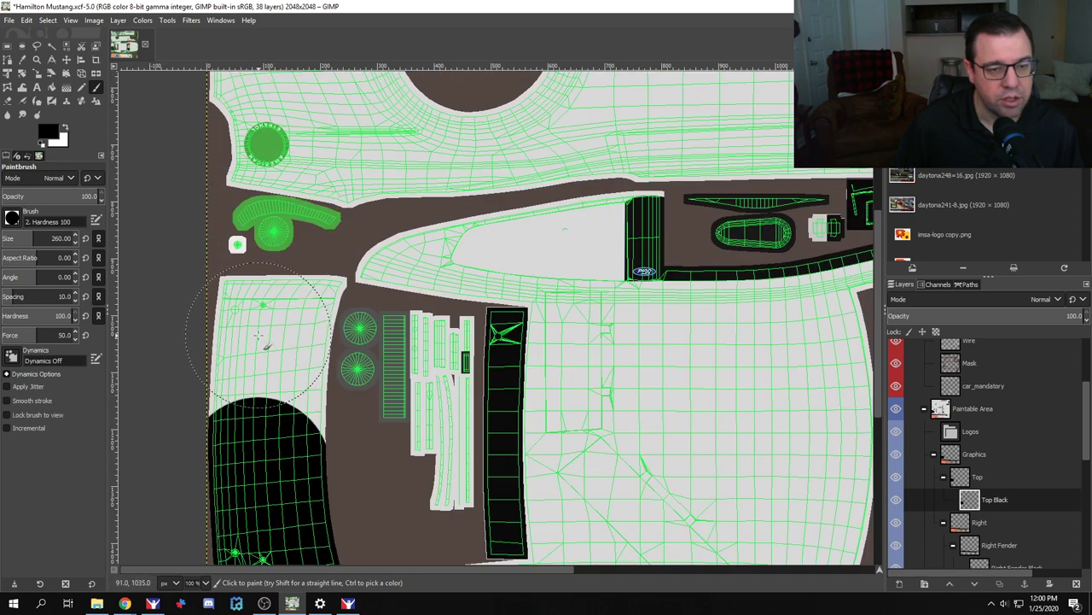
{"action": "mouse_move", "coordinate": [274, 355]}
{"action": "left_mouse_down"}
{"action": "mouse_move", "coordinate": [284, 327]}
{"action": "mouse_move", "coordinate": [301, 319]}
{"action": "mouse_move", "coordinate": [293, 406]}
{"action": "mouse_move", "coordinate": [390, 294]}
{"action": "mouse_move", "coordinate": [587, 270]}
{"action": "mouse_move", "coordinate": [583, 300]}
{"action": "mouse_move", "coordinate": [554, 314]}
{"action": "mouse_move", "coordinate": [563, 401]}
{"action": "left_mouse_up"}
{"action": "scroll", "coordinate": [563, 401], "scroll_direction": "down", "scroll_amount": 5}
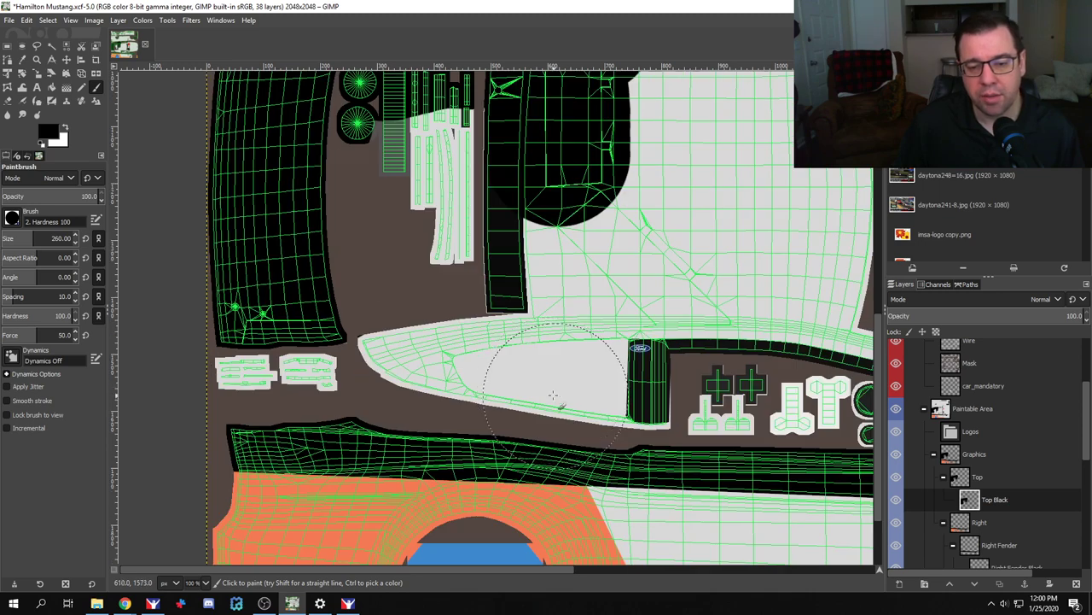
{"action": "mouse_move", "coordinate": [426, 337]}
{"action": "left_mouse_down"}
{"action": "mouse_move", "coordinate": [583, 350]}
{"action": "mouse_move", "coordinate": [597, 363]}
{"action": "mouse_move", "coordinate": [636, 320]}
{"action": "mouse_move", "coordinate": [593, 359]}
{"action": "mouse_move", "coordinate": [633, 349]}
{"action": "mouse_move", "coordinate": [570, 371]}
{"action": "mouse_move", "coordinate": [588, 281]}
{"action": "mouse_move", "coordinate": [504, 231]}
{"action": "mouse_move", "coordinate": [773, 282]}
{"action": "left_mouse_up"}
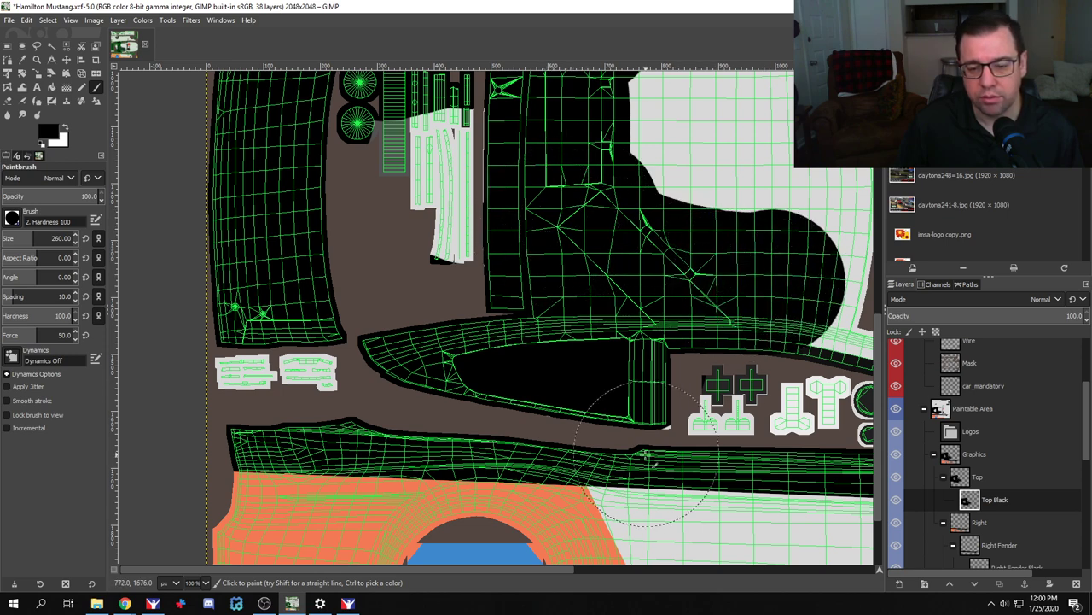
{"action": "scroll", "coordinate": [597, 570], "scroll_direction": "right", "scroll_amount": 5}
{"action": "mouse_move", "coordinate": [606, 310]}
{"action": "left_mouse_down"}
{"action": "mouse_move", "coordinate": [598, 273]}
{"action": "mouse_move", "coordinate": [674, 281]}
{"action": "mouse_move", "coordinate": [767, 325]}
{"action": "left_mouse_up"}
Step: Blacken the Ford/Monster strip and upper hood, undo a size-123 logo stroke, then switch to Chrome
{"action": "scroll", "coordinate": [766, 326], "scroll_direction": "up", "scroll_amount": 3}
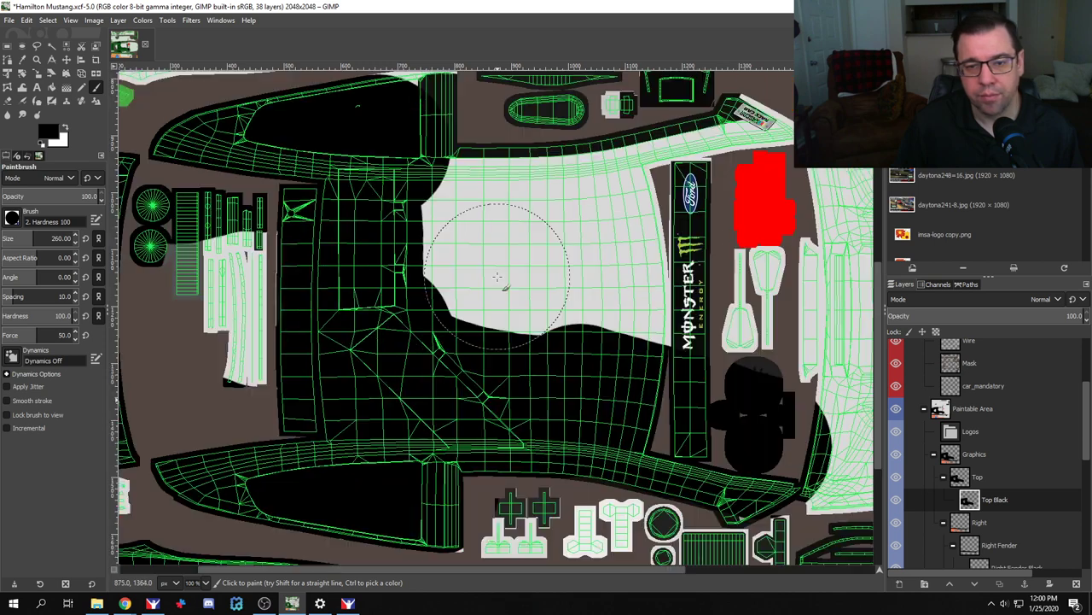
{"action": "mouse_move", "coordinate": [427, 310]}
{"action": "left_mouse_down"}
{"action": "mouse_move", "coordinate": [617, 328]}
{"action": "mouse_move", "coordinate": [569, 296]}
{"action": "mouse_move", "coordinate": [423, 271]}
{"action": "mouse_move", "coordinate": [632, 255]}
{"action": "mouse_move", "coordinate": [436, 212]}
{"action": "mouse_move", "coordinate": [616, 200]}
{"action": "left_mouse_up"}
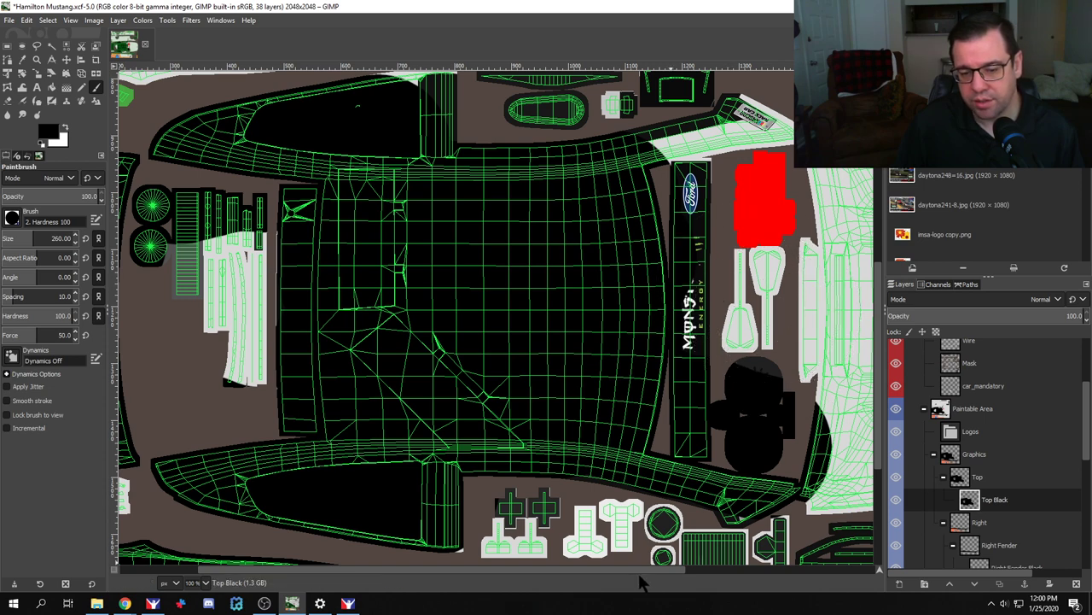
{"action": "scroll", "coordinate": [642, 574], "scroll_direction": "right", "scroll_amount": 5}
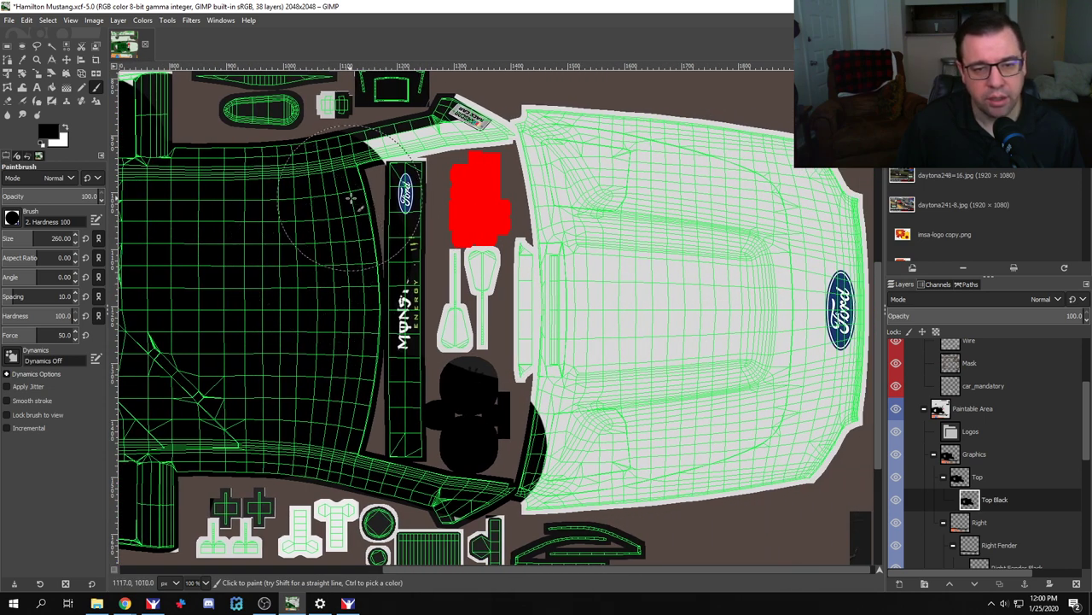
{"action": "mouse_move", "coordinate": [350, 198]}
{"action": "left_mouse_down"}
{"action": "mouse_move", "coordinate": [359, 342]}
{"action": "mouse_move", "coordinate": [470, 275]}
{"action": "left_mouse_up"}
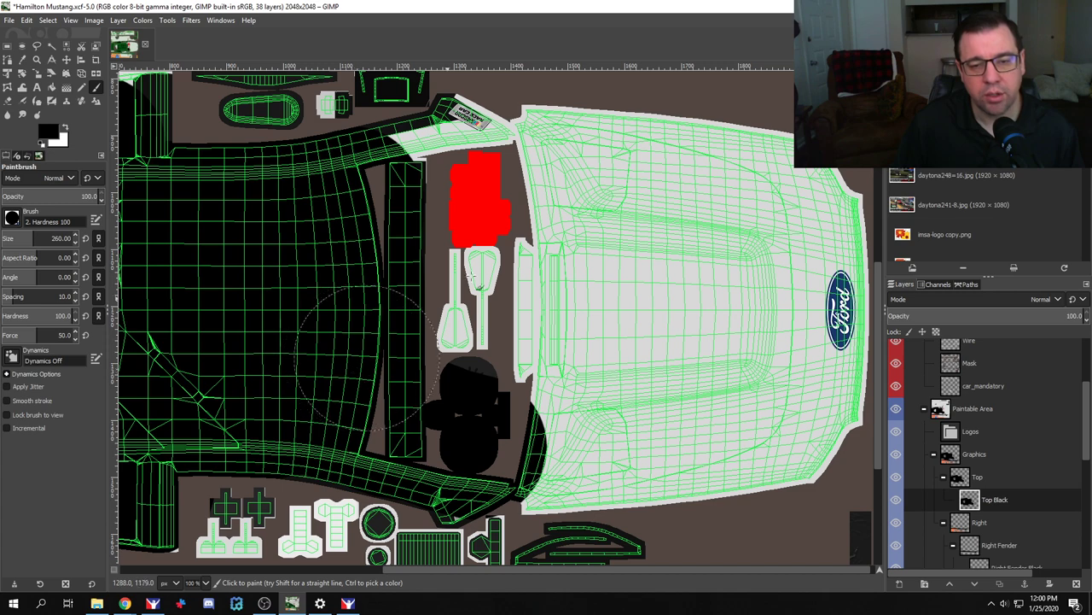
{"action": "mouse_move", "coordinate": [582, 169]}
{"action": "left_mouse_down"}
{"action": "mouse_move", "coordinate": [582, 365]}
{"action": "mouse_move", "coordinate": [546, 425]}
{"action": "mouse_move", "coordinate": [564, 444]}
{"action": "mouse_move", "coordinate": [602, 461]}
{"action": "mouse_move", "coordinate": [731, 448]}
{"action": "mouse_move", "coordinate": [806, 401]}
{"action": "mouse_move", "coordinate": [811, 265]}
{"action": "mouse_move", "coordinate": [742, 184]}
{"action": "mouse_move", "coordinate": [652, 291]}
{"action": "mouse_move", "coordinate": [742, 221]}
{"action": "mouse_move", "coordinate": [682, 322]}
{"action": "mouse_move", "coordinate": [568, 286]}
{"action": "left_mouse_up"}
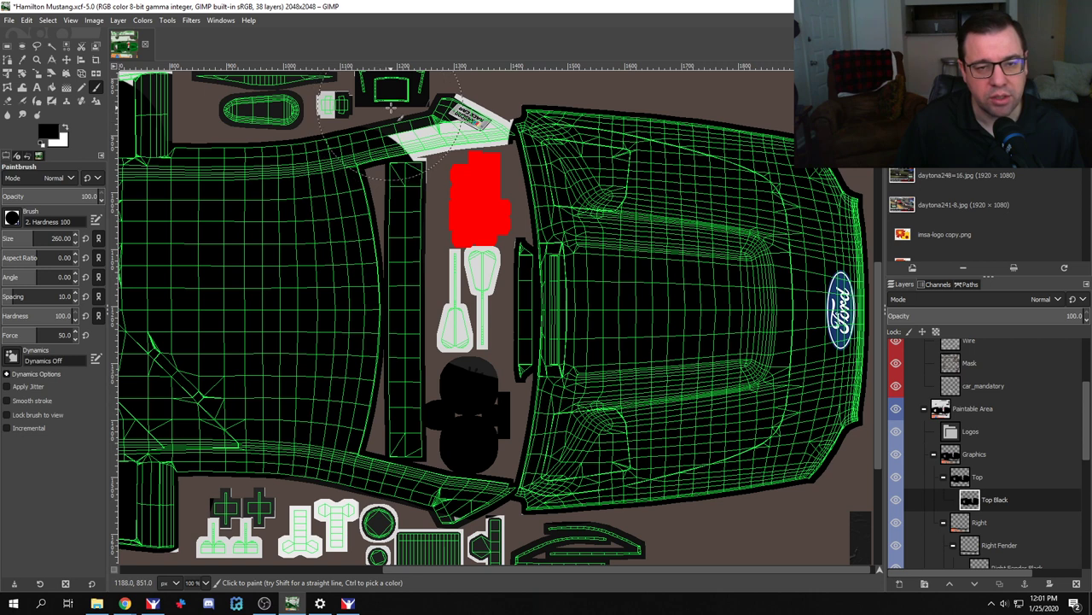
{"action": "left_click", "coordinate": [22, 237]}
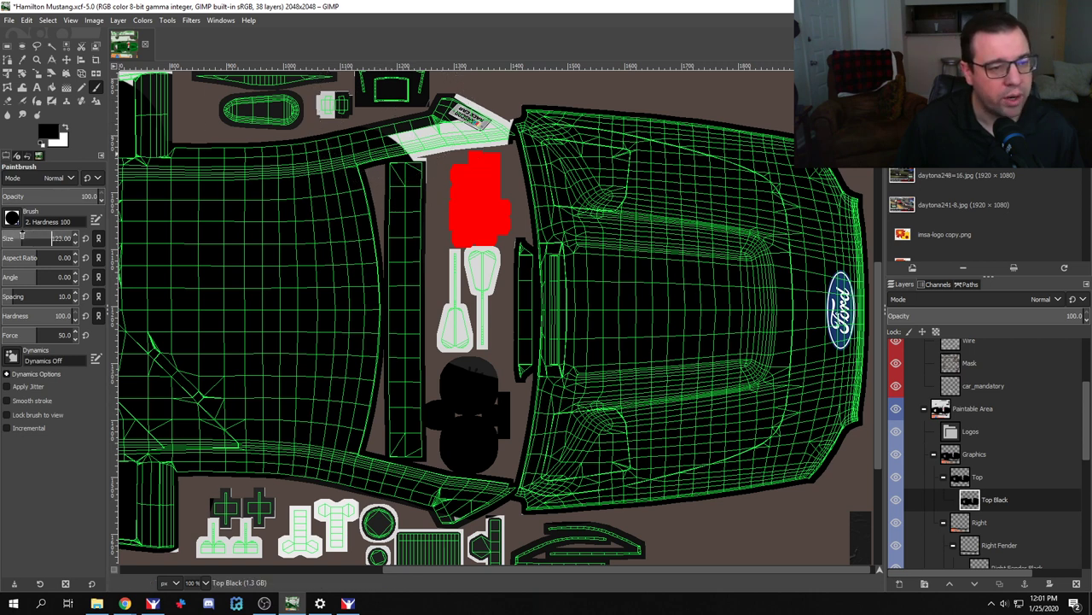
{"action": "mouse_move", "coordinate": [384, 149]}
{"action": "left_mouse_down"}
{"action": "mouse_move", "coordinate": [474, 119]}
{"action": "mouse_move", "coordinate": [521, 118]}
{"action": "mouse_move", "coordinate": [461, 128]}
{"action": "mouse_move", "coordinate": [486, 120]}
{"action": "mouse_move", "coordinate": [440, 115]}
{"action": "mouse_move", "coordinate": [406, 141]}
{"action": "mouse_move", "coordinate": [412, 170]}
{"action": "left_mouse_up"}
{"action": "key", "text": "ctrl+z"}
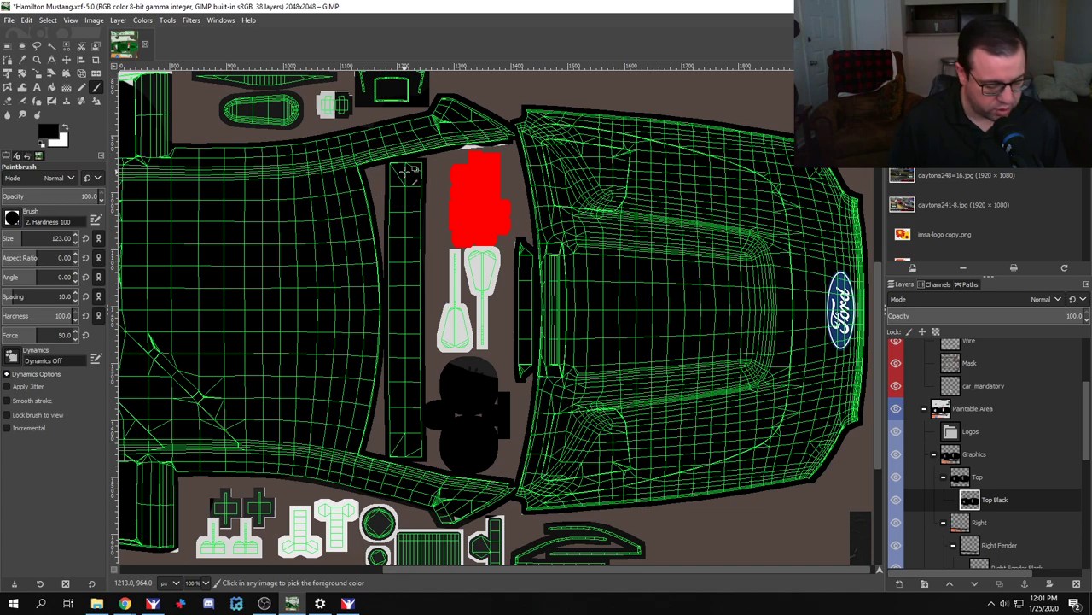
{"action": "key", "text": "alt+Tab"}
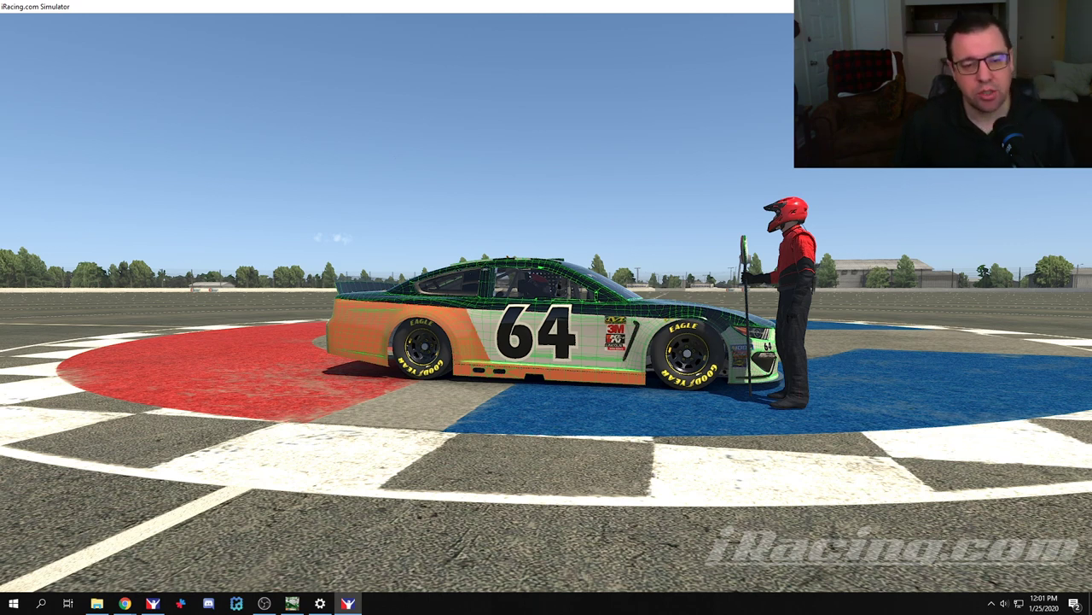
{"action": "key", "text": "alt+Tab"}
{"action": "key", "text": "alt+Tab"}
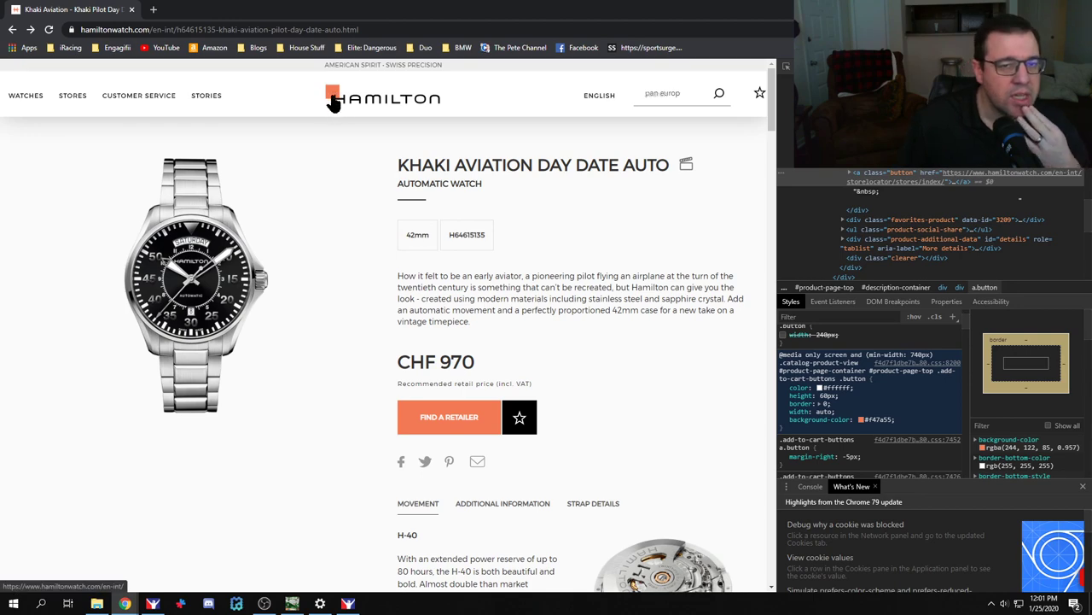
Step: Switch to the iRacing simulator to view the #64 car with its black top
{"action": "key", "text": "alt+Tab"}
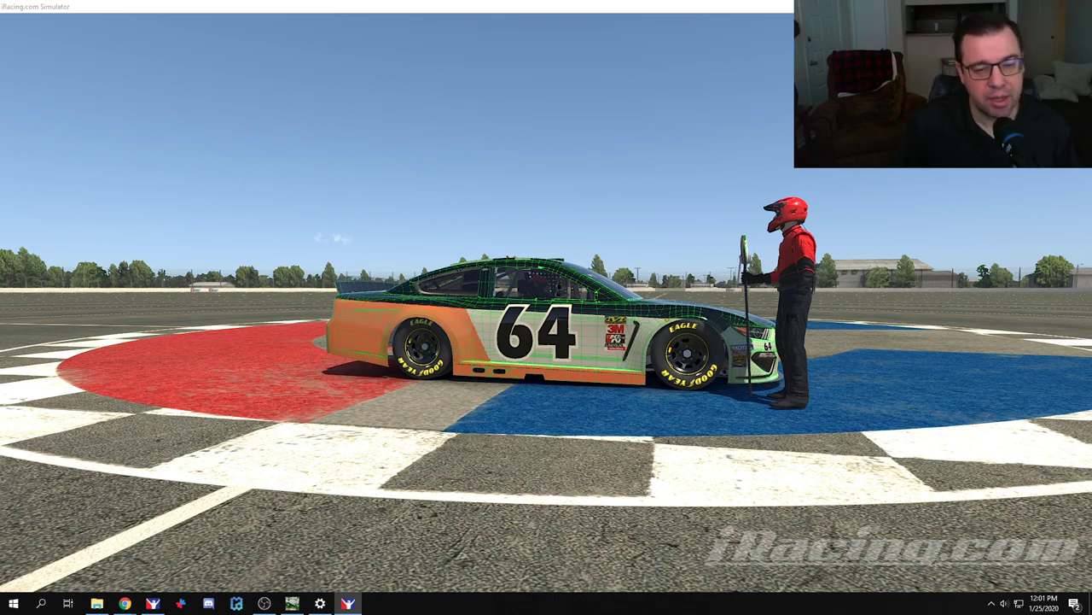
Step: Back in GIMP, bring the orange side panels into view and select the Rear QP Orange layer
{"action": "key", "text": "alt+Tab"}
{"action": "key", "text": "alt+Tab"}
{"action": "key", "text": "alt+Tab"}
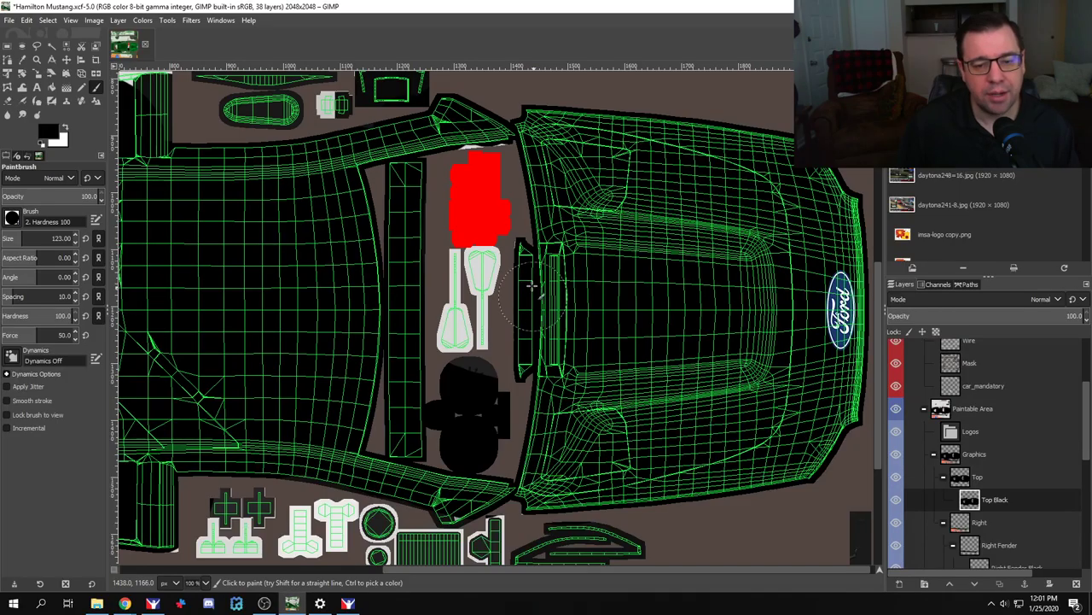
{"action": "scroll", "coordinate": [547, 299], "scroll_direction": "down", "scroll_amount": 5}
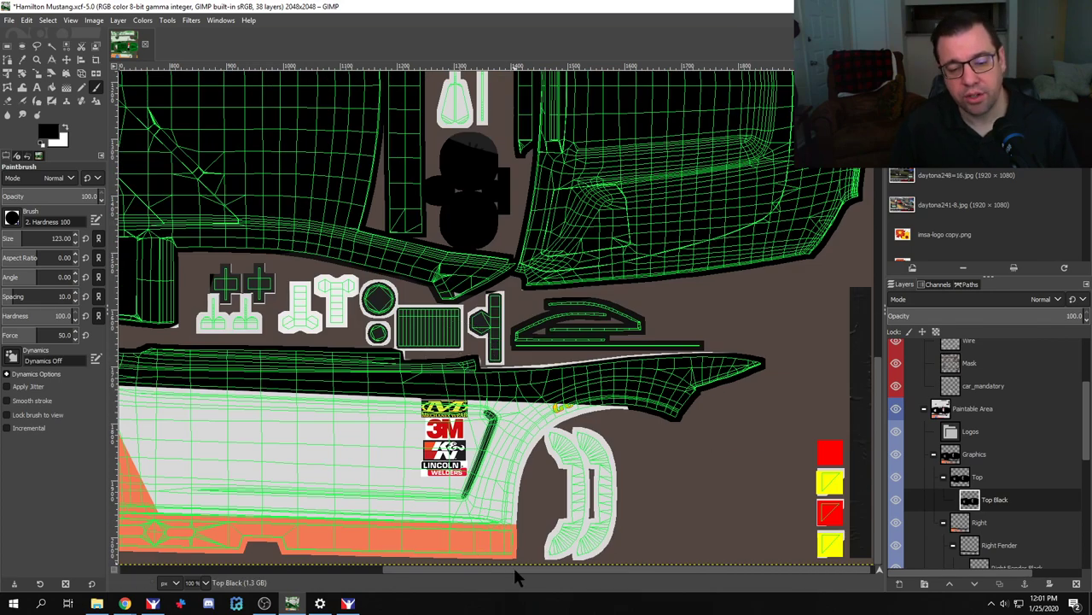
{"action": "left_click_drag", "start_coordinate": [512, 570], "coordinate": [162, 570]}
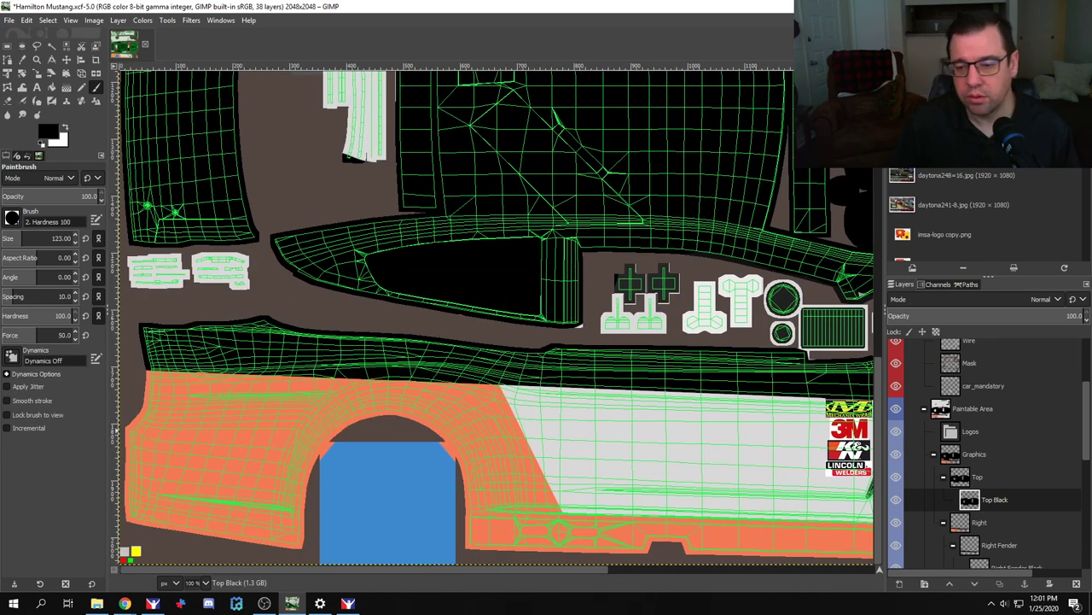
{"action": "scroll", "coordinate": [1024, 482], "scroll_direction": "down", "scroll_amount": 4}
{"action": "left_click", "coordinate": [1010, 497]}
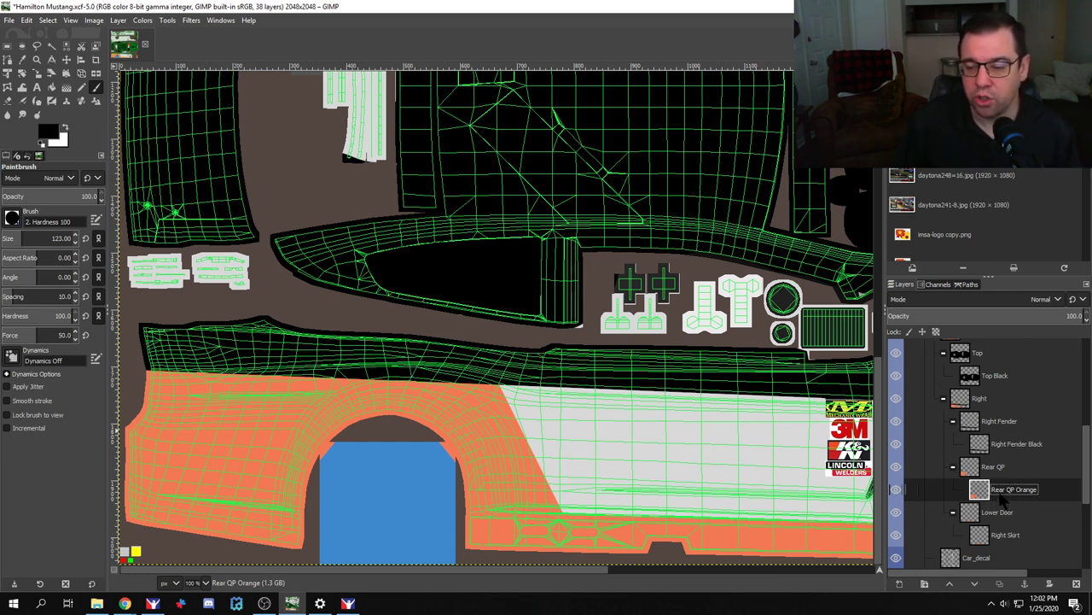
Step: Duplicate the Rear QP Orange layer and rename the copy 'Rear QP Black'
{"action": "right_click", "coordinate": [1027, 504]}
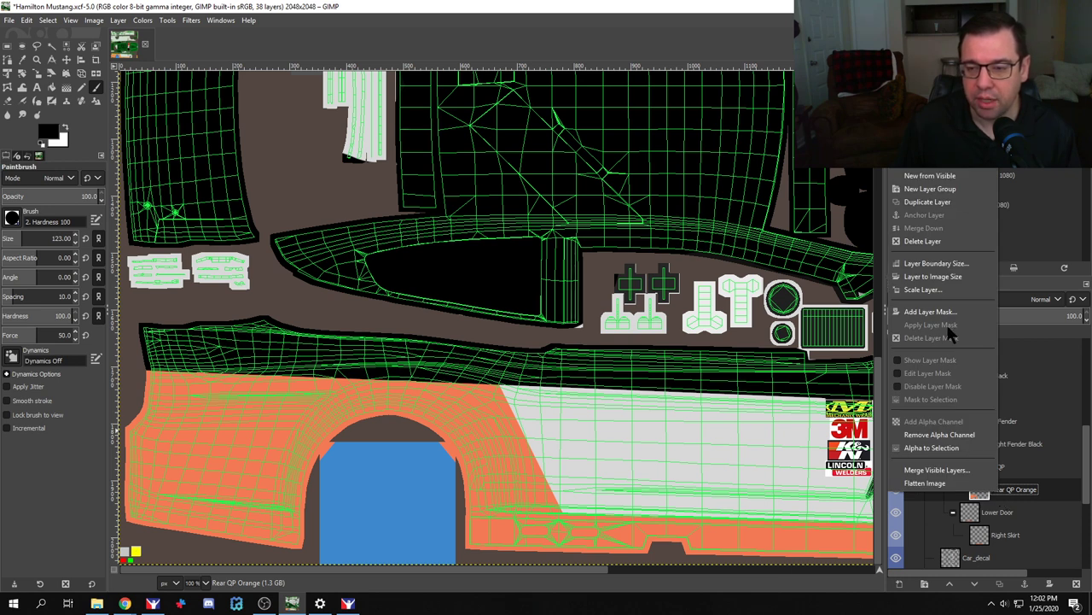
{"action": "left_click", "coordinate": [940, 203]}
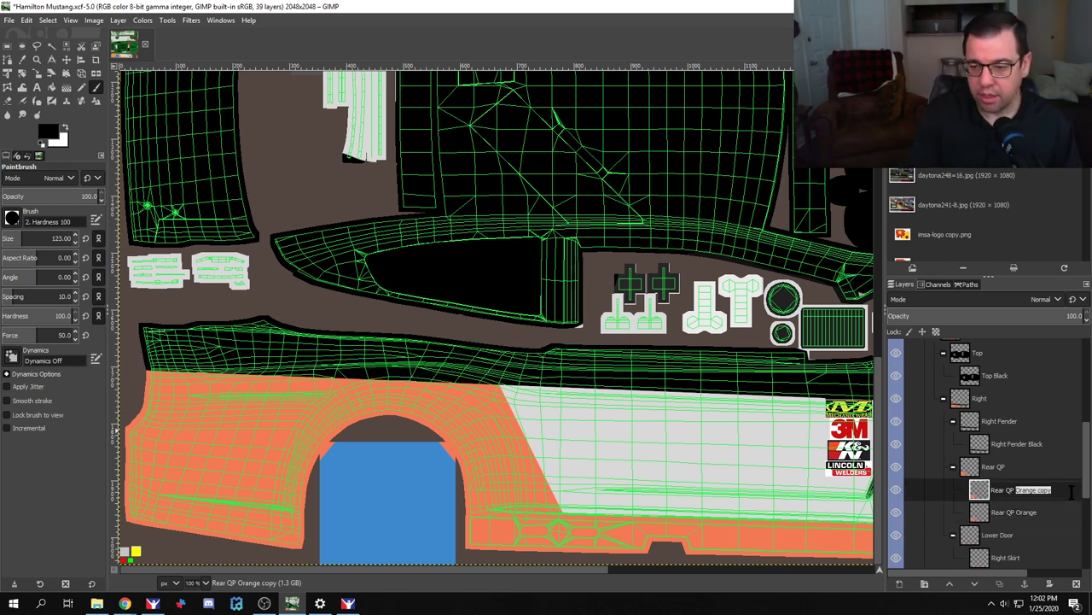
{"action": "type", "text": "Black"}
{"action": "key", "text": "Return"}
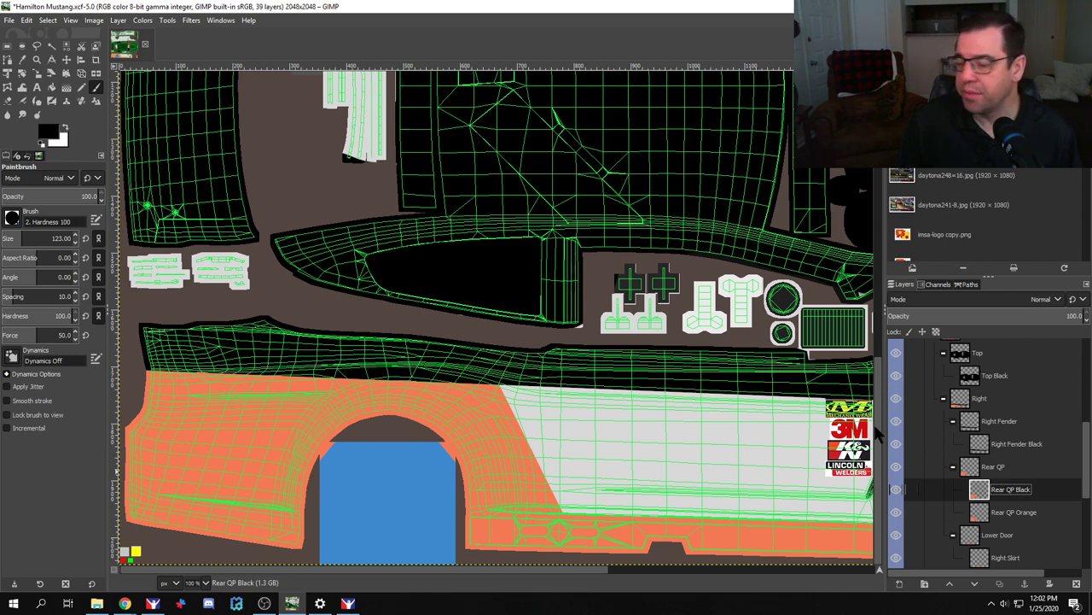
Step: Apply Color Exchange to the Rear QP Black layer, swapping orange f47a55 for black 000000
{"action": "left_click", "coordinate": [118, 20]}
{"action": "mouse_move", "coordinate": [139, 22]}
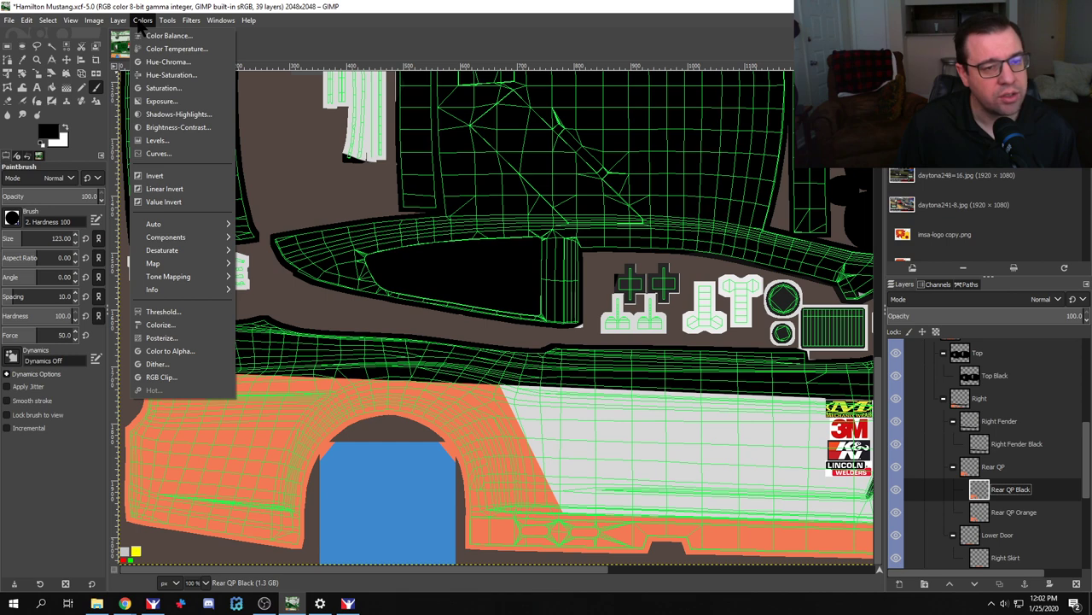
{"action": "mouse_move", "coordinate": [204, 268]}
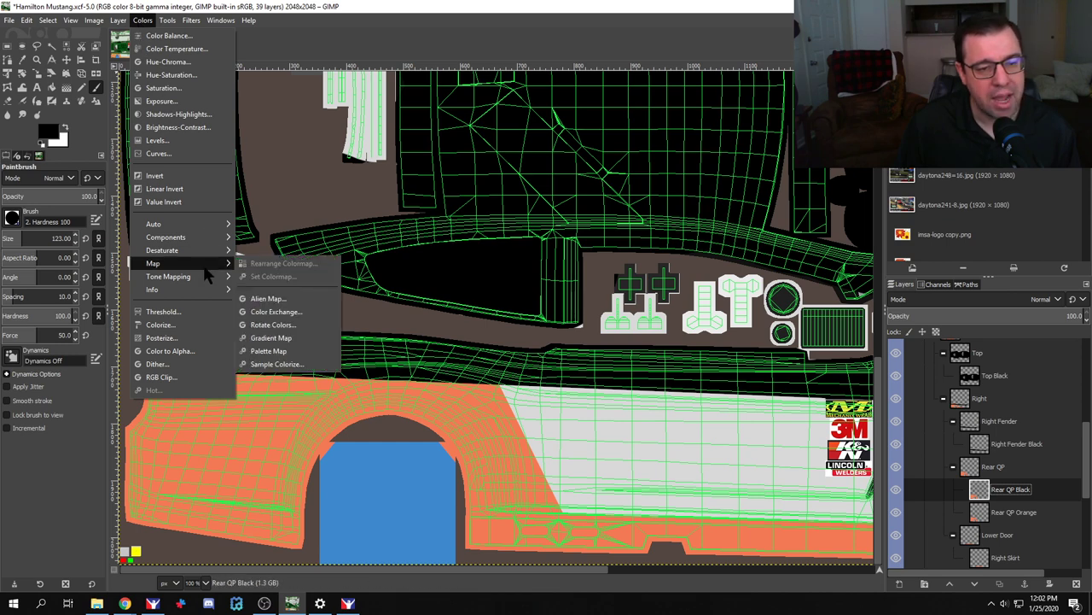
{"action": "left_click", "coordinate": [275, 312]}
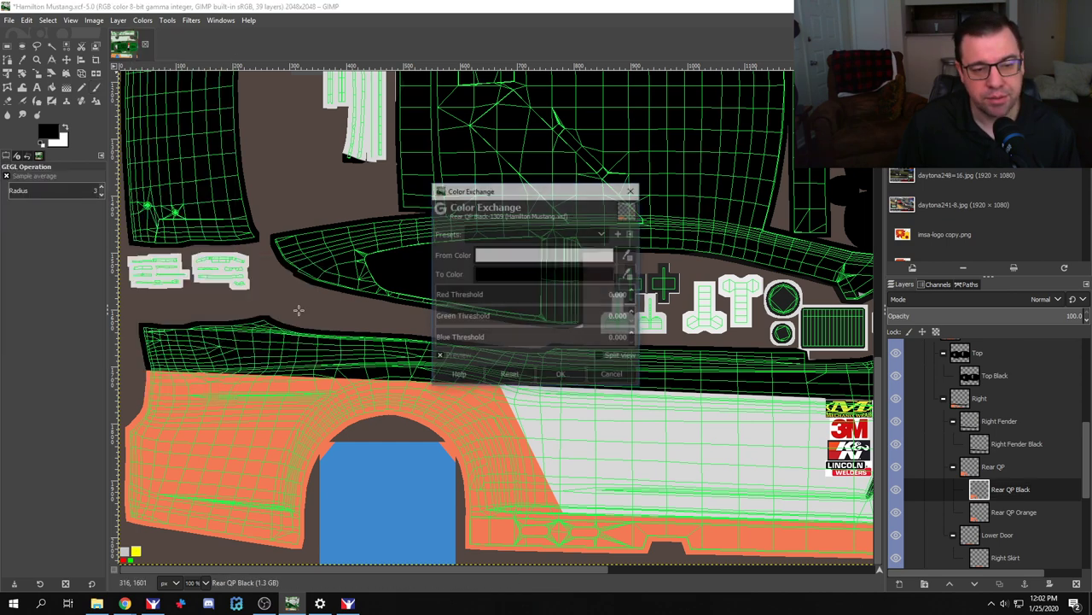
{"action": "left_click", "coordinate": [519, 259]}
{"action": "left_click", "coordinate": [557, 323]}
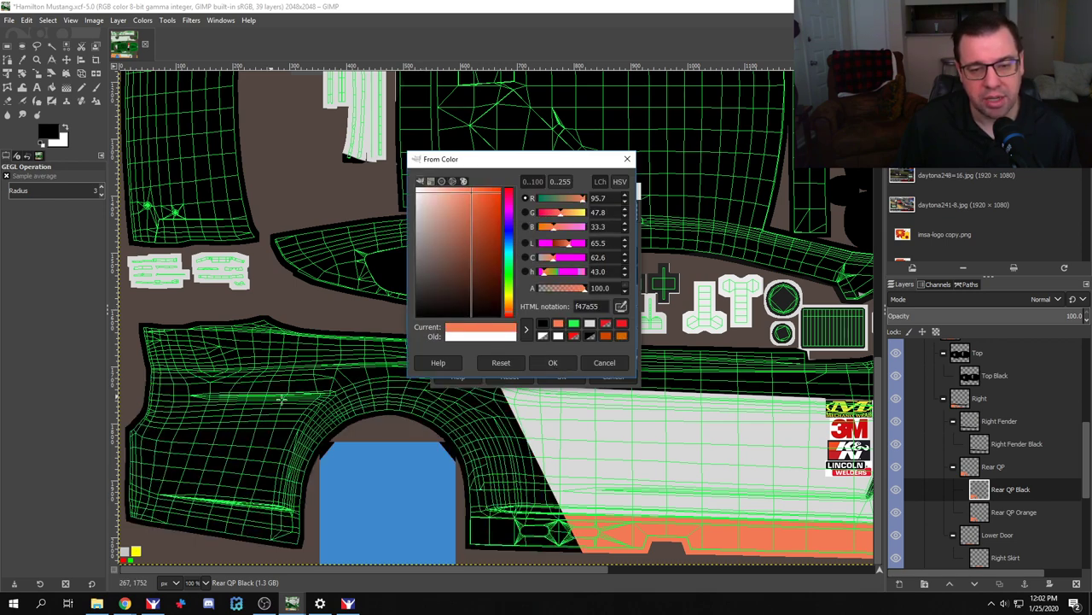
{"action": "left_click", "coordinate": [553, 362]}
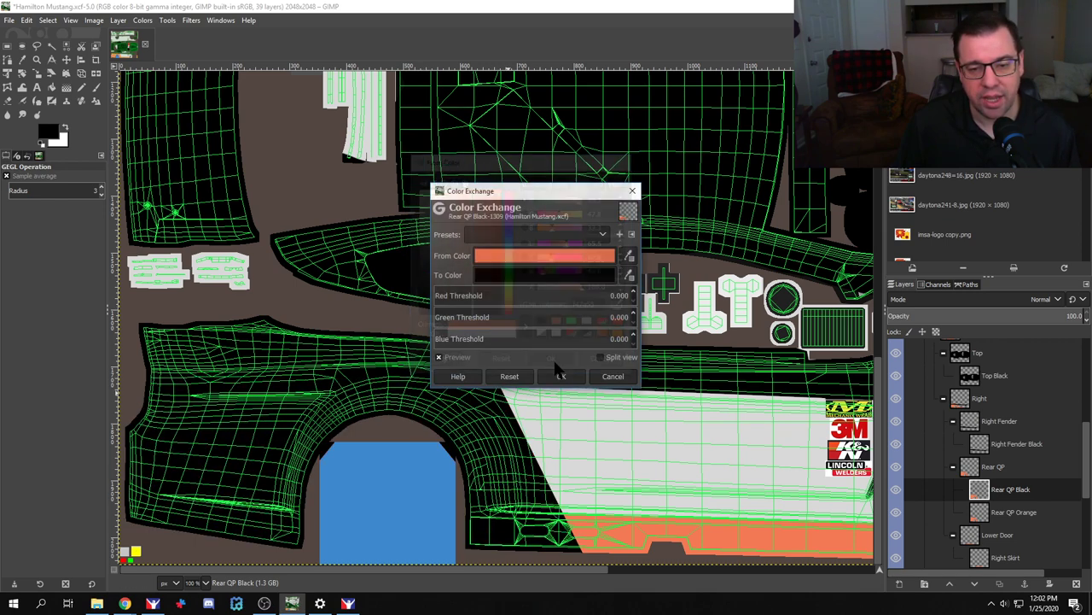
{"action": "left_click", "coordinate": [551, 276]}
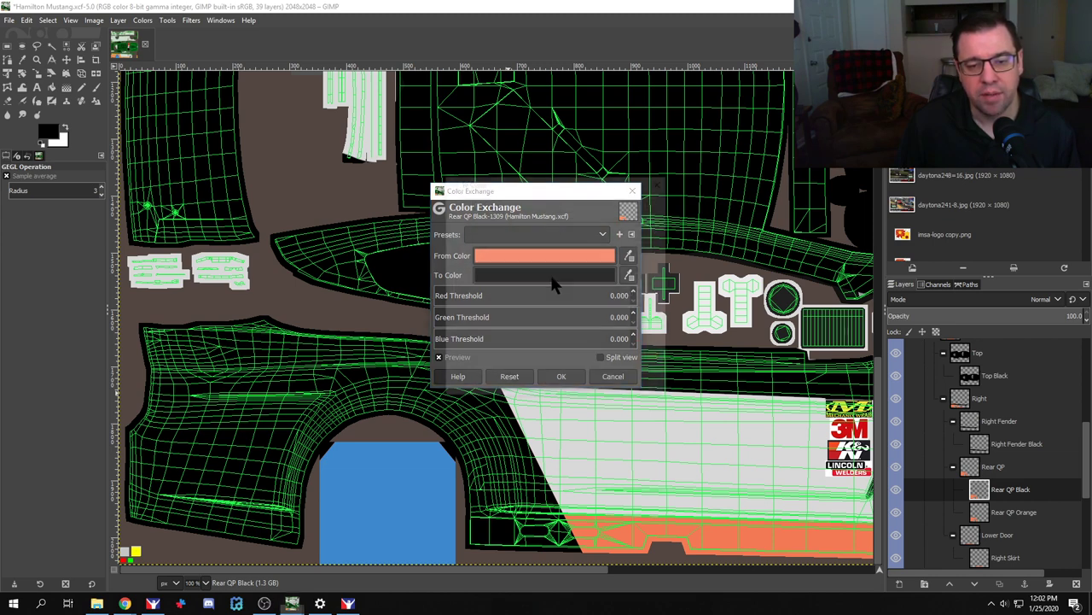
{"action": "left_click", "coordinate": [608, 346]}
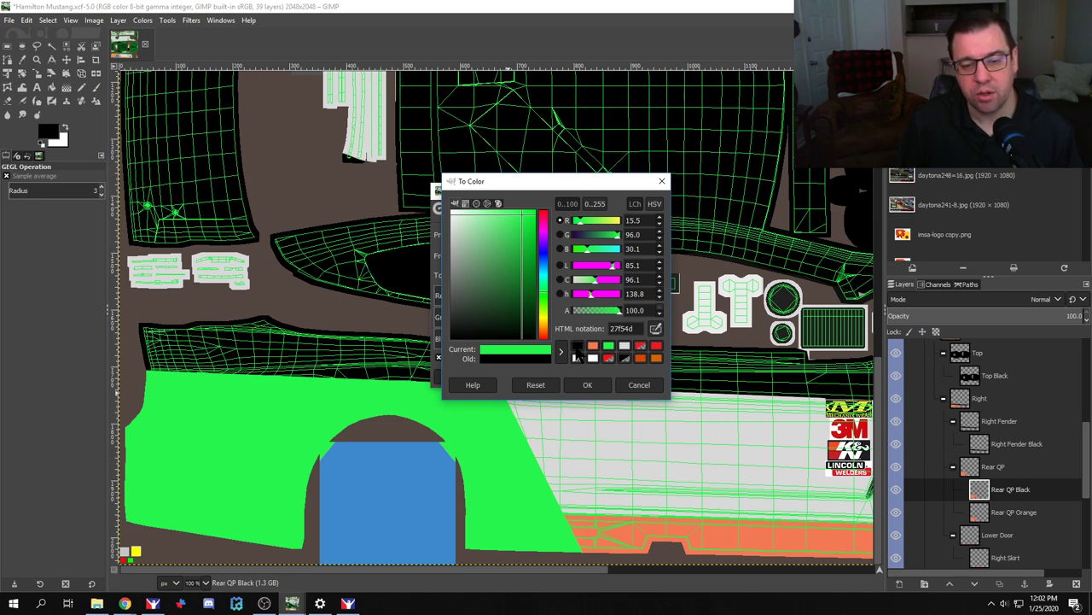
{"action": "left_click", "coordinate": [577, 346]}
{"action": "left_click", "coordinate": [588, 385]}
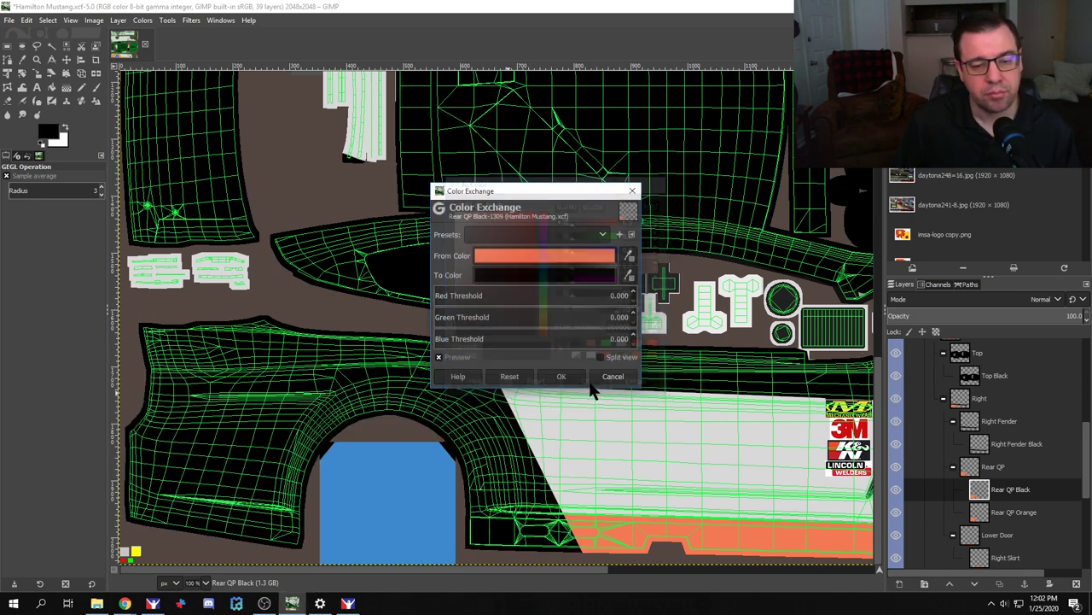
{"action": "left_click", "coordinate": [565, 375]}
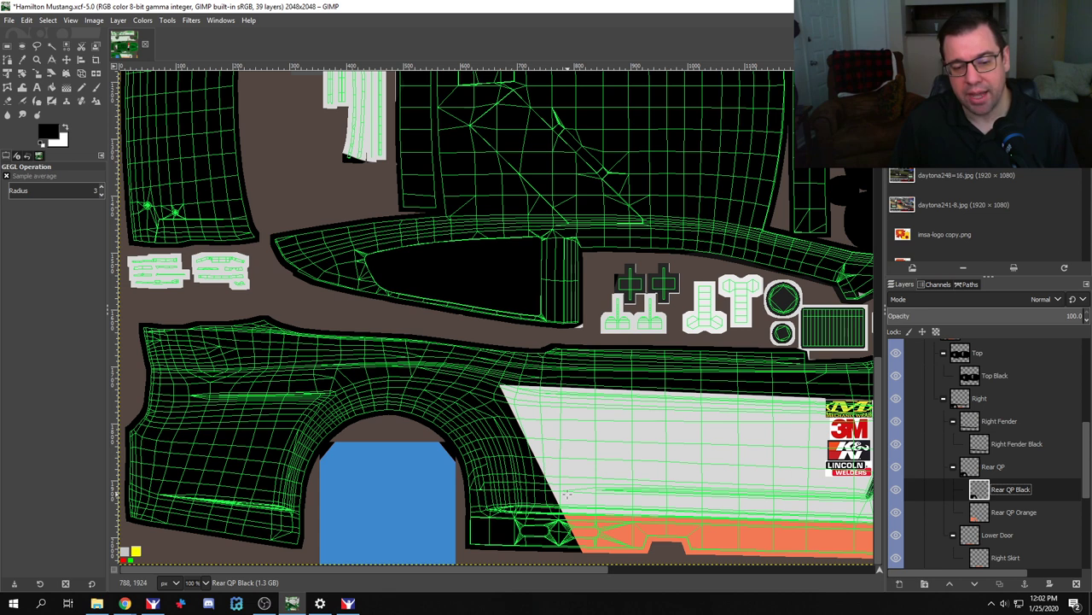
Step: Shift the Rear QP Black layer left with the Move tool to expose an orange edge stripe
{"action": "left_click", "coordinate": [65, 59]}
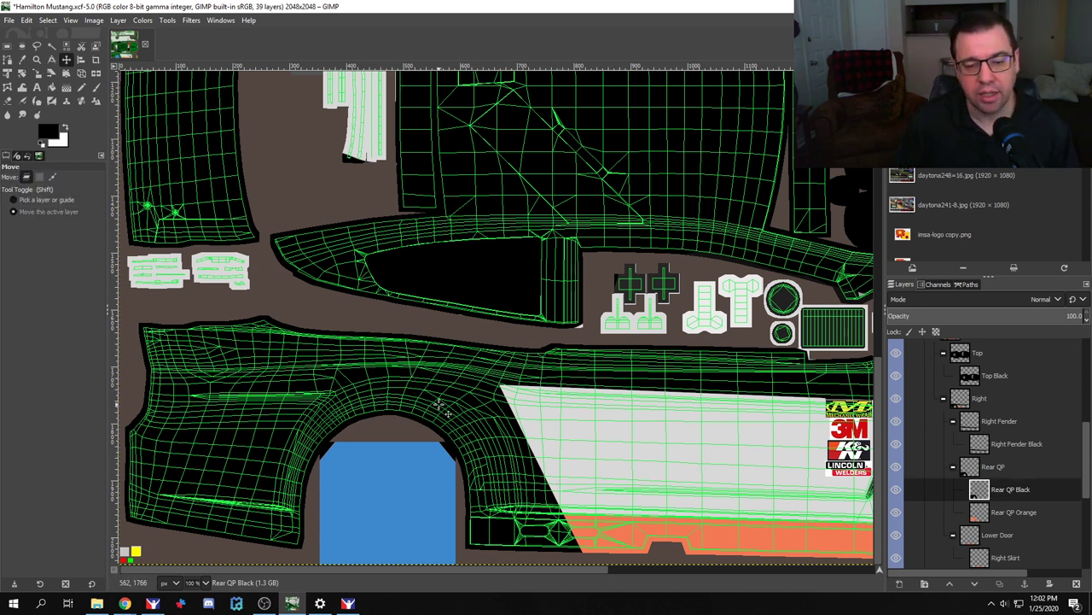
{"action": "key", "text": "shift+Left"}
{"action": "key", "text": "shift+Right"}
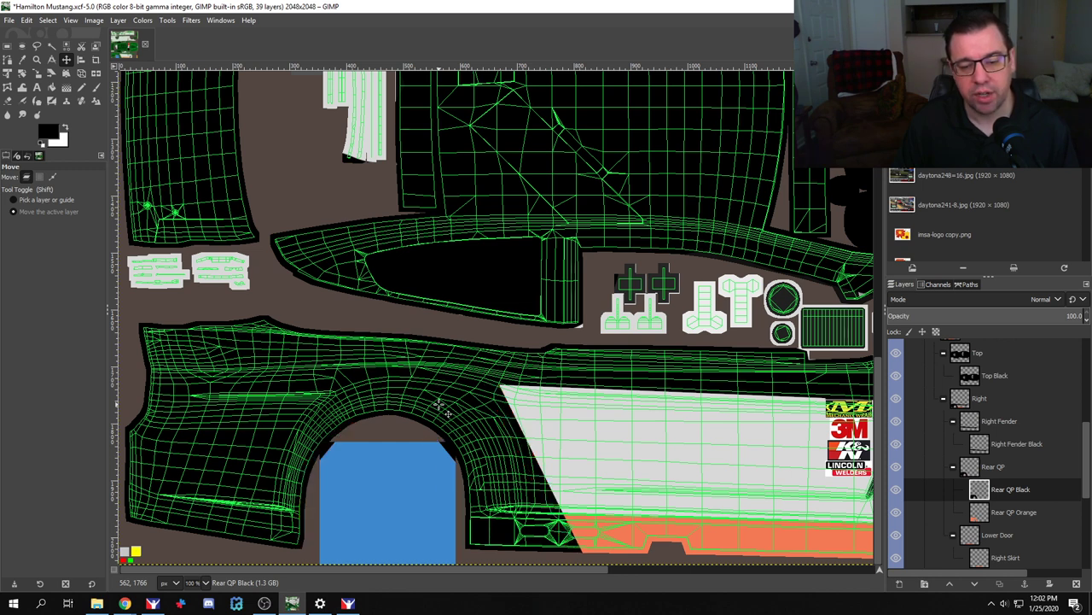
{"action": "key", "text": "shift+Left"}
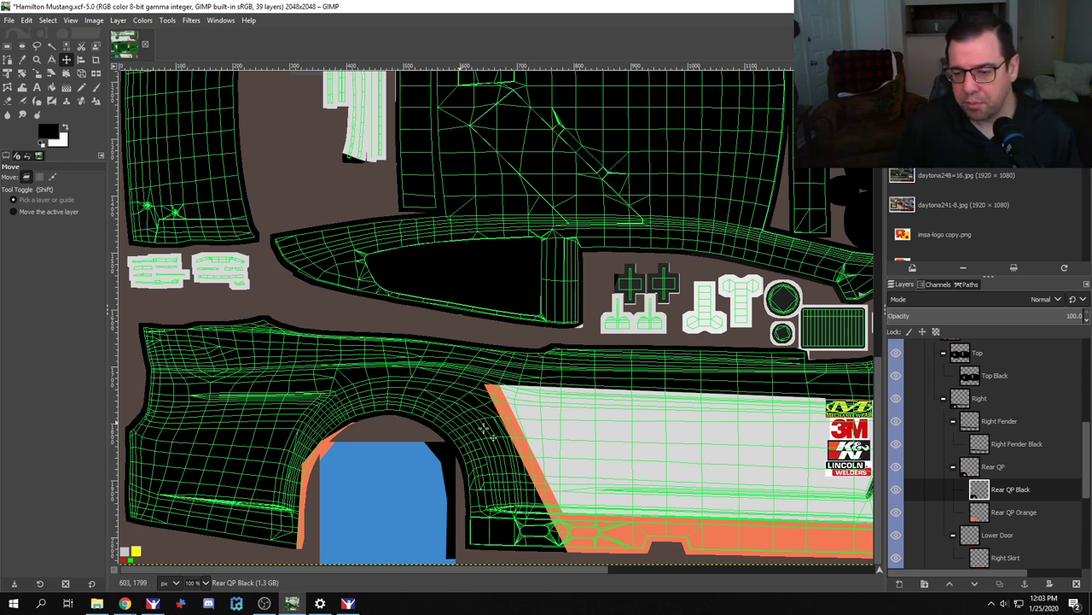
Step: Move the Lower Door layer above Right Fender and export the texture to car_147818.tga
{"action": "scroll", "coordinate": [979, 483], "scroll_direction": "down", "scroll_amount": 1}
{"action": "left_click", "coordinate": [953, 435]}
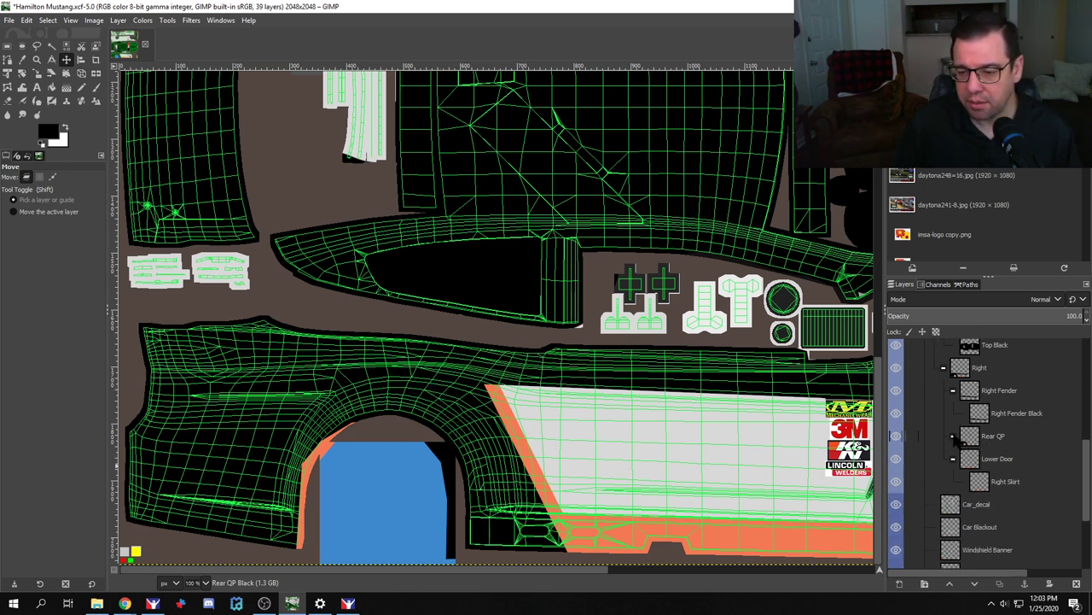
{"action": "left_click", "coordinate": [996, 464]}
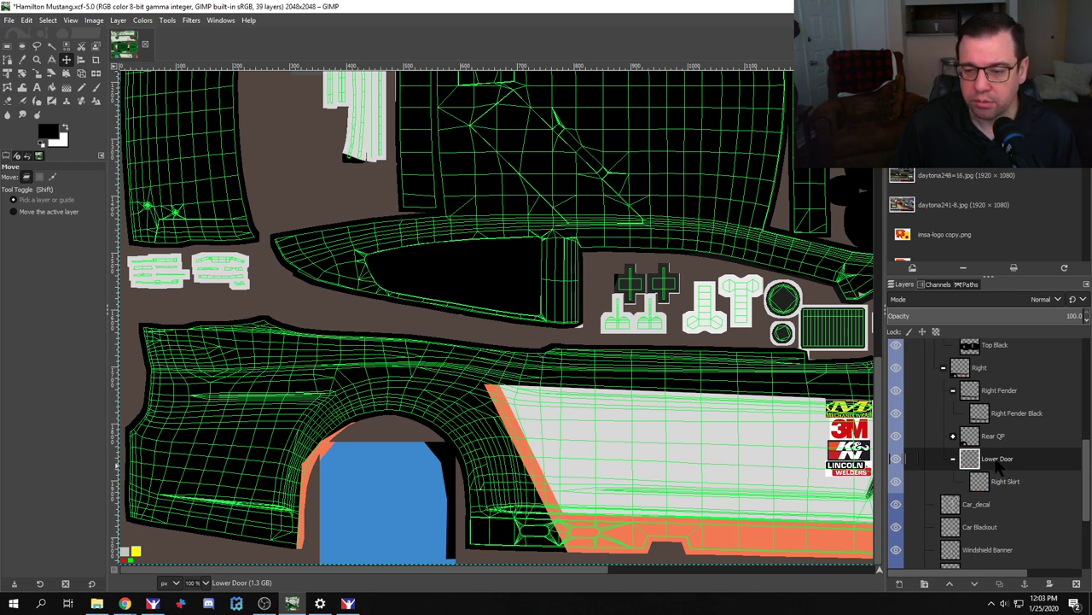
{"action": "left_click_drag", "start_coordinate": [1001, 461], "coordinate": [995, 387]}
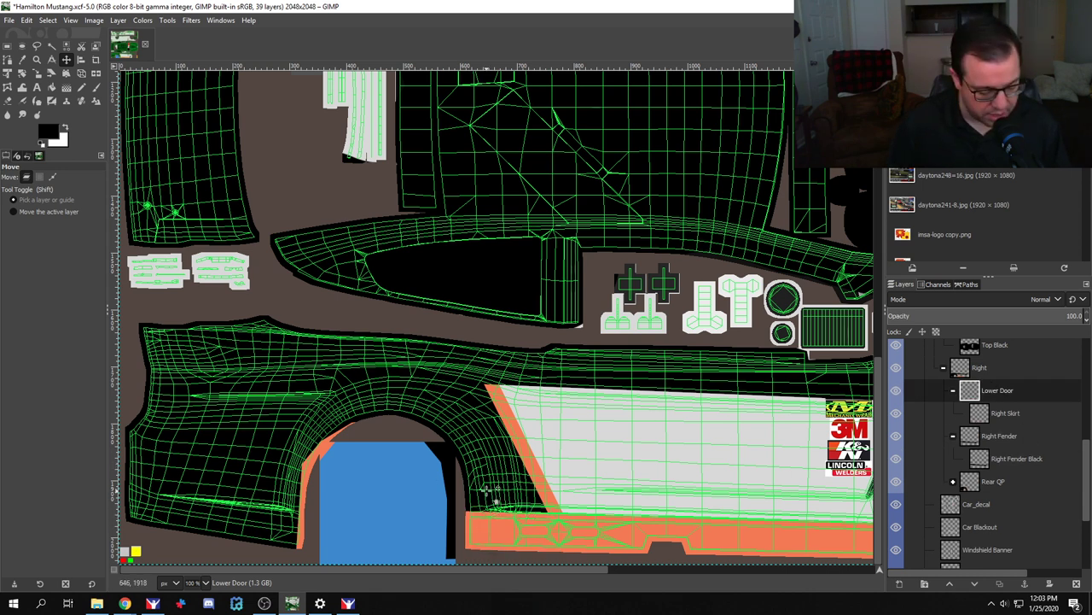
{"action": "key", "text": "ctrl+e"}
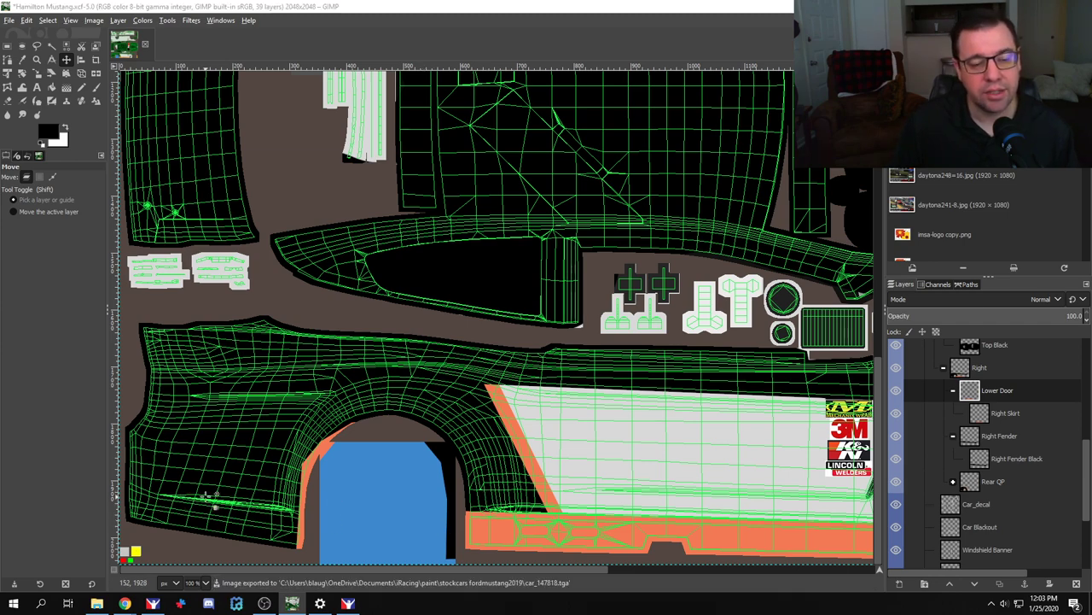
Step: Inspect the #64 car's black rear quarter edged in orange in iRacing, then return to GIMP
{"action": "key", "text": "alt+Tab"}
{"action": "key", "text": "alt+Tab"}
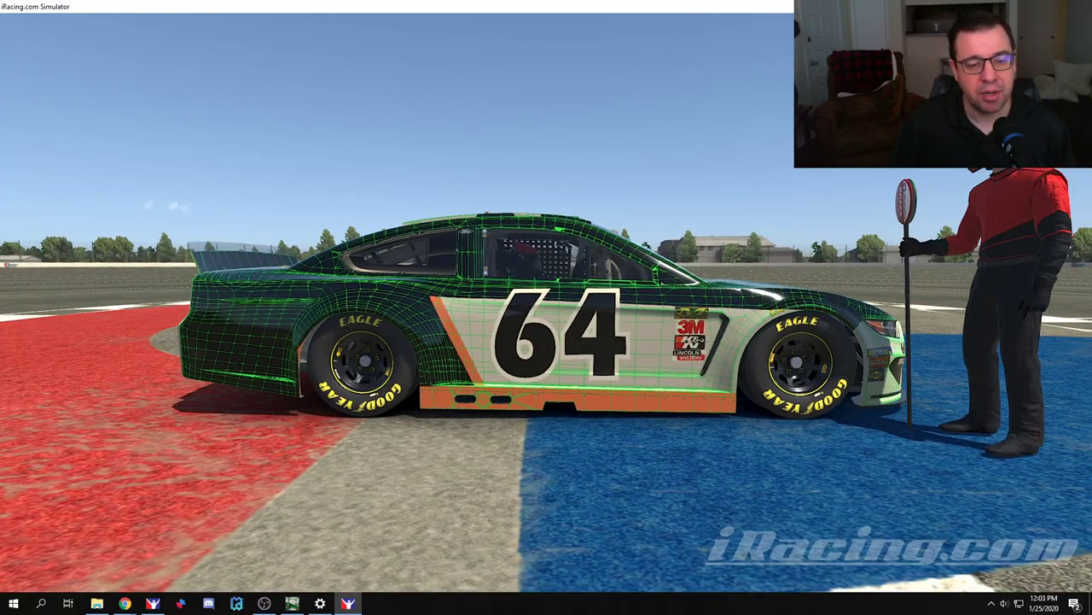
{"action": "mouse_move", "coordinate": [292, 460]}
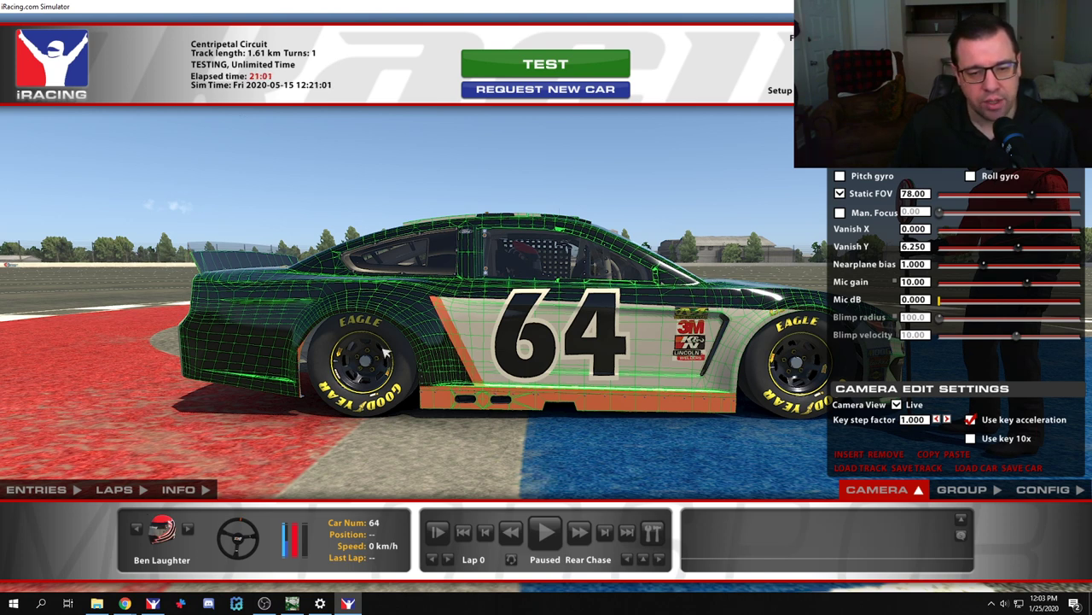
{"action": "key", "text": "alt+Tab"}
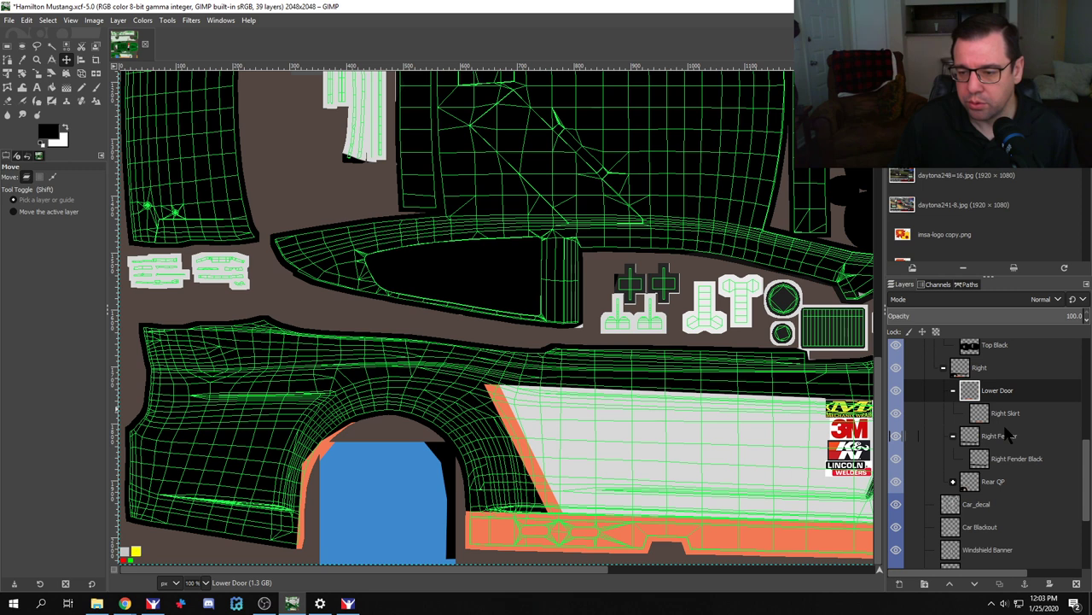
Step: Expand the Rear QP group and shift the Rear QP Black layer further left
{"action": "scroll", "coordinate": [1013, 487], "scroll_direction": "up", "scroll_amount": 1}
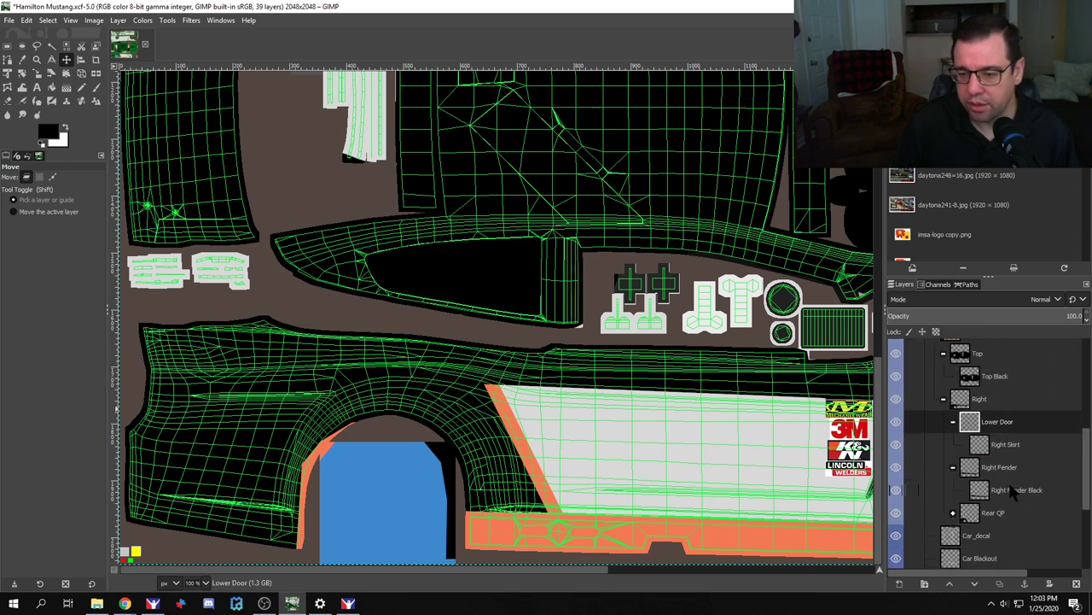
{"action": "left_click", "coordinate": [953, 512]}
{"action": "scroll", "coordinate": [1007, 522], "scroll_direction": "down", "scroll_amount": 1}
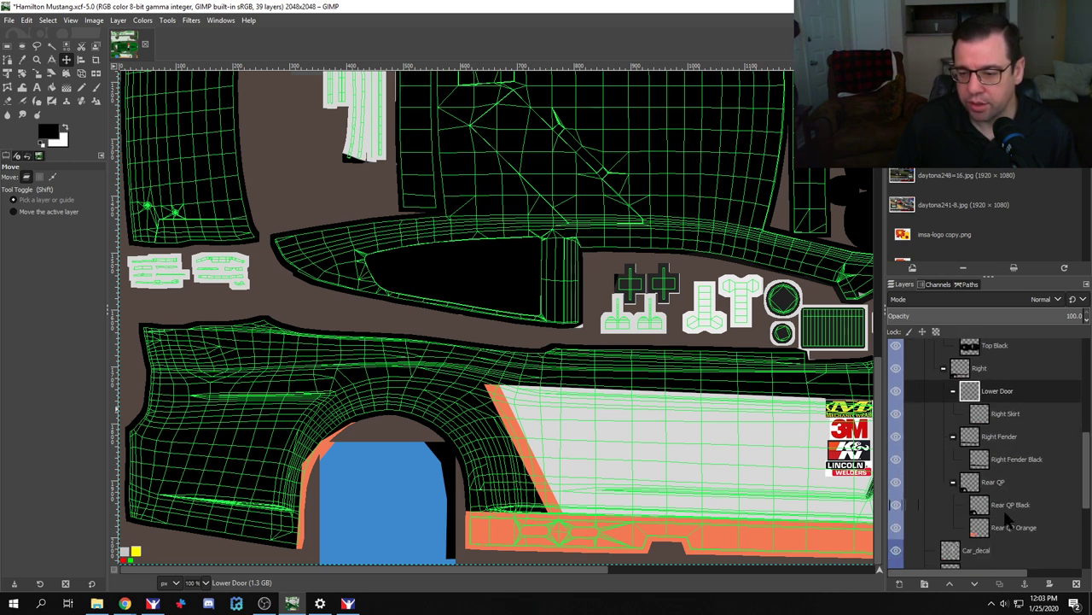
{"action": "left_click", "coordinate": [1007, 505]}
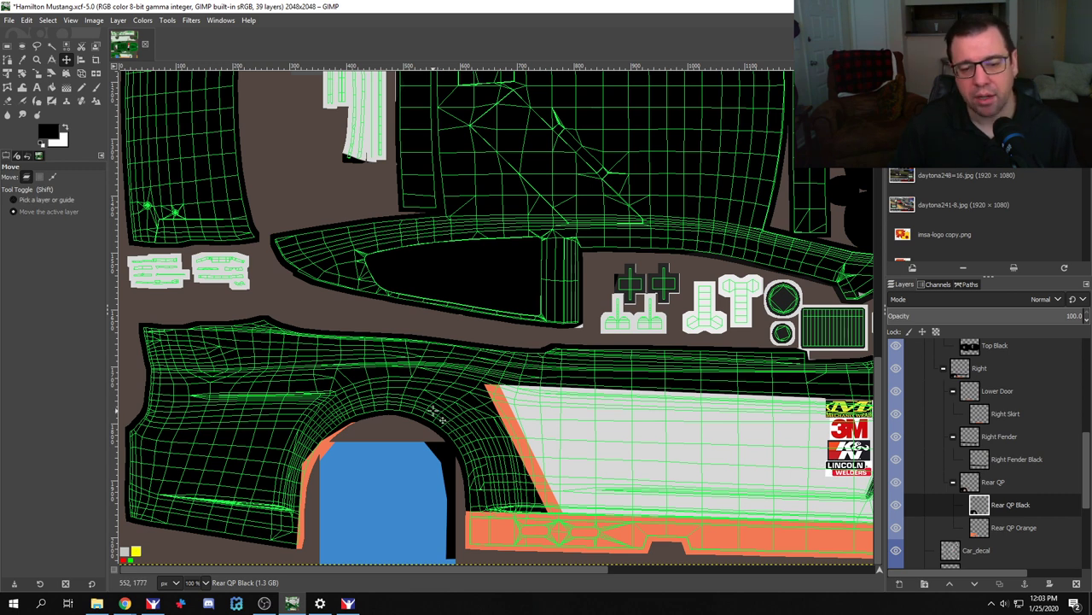
{"action": "key", "text": "shift+Left"}
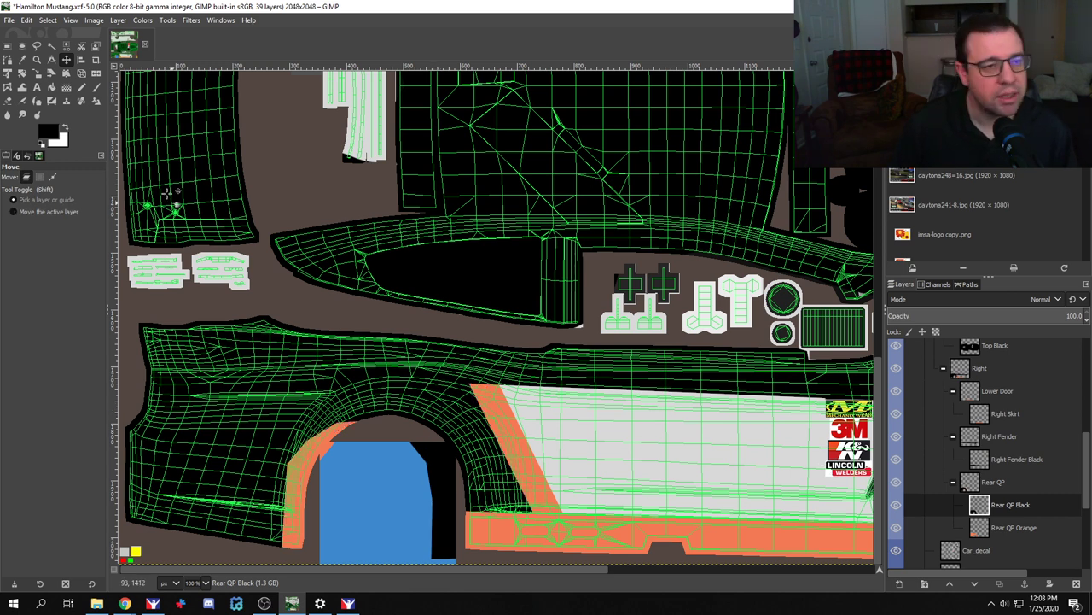
Step: Paint black over the fender arc, erase the wheel well on both layers, and hide the wireframe
{"action": "left_click", "coordinate": [96, 86]}
{"action": "mouse_move", "coordinate": [288, 530]}
{"action": "left_mouse_down"}
{"action": "mouse_move", "coordinate": [293, 539]}
{"action": "mouse_move", "coordinate": [286, 474]}
{"action": "mouse_move", "coordinate": [309, 435]}
{"action": "mouse_move", "coordinate": [342, 412]}
{"action": "left_mouse_up"}
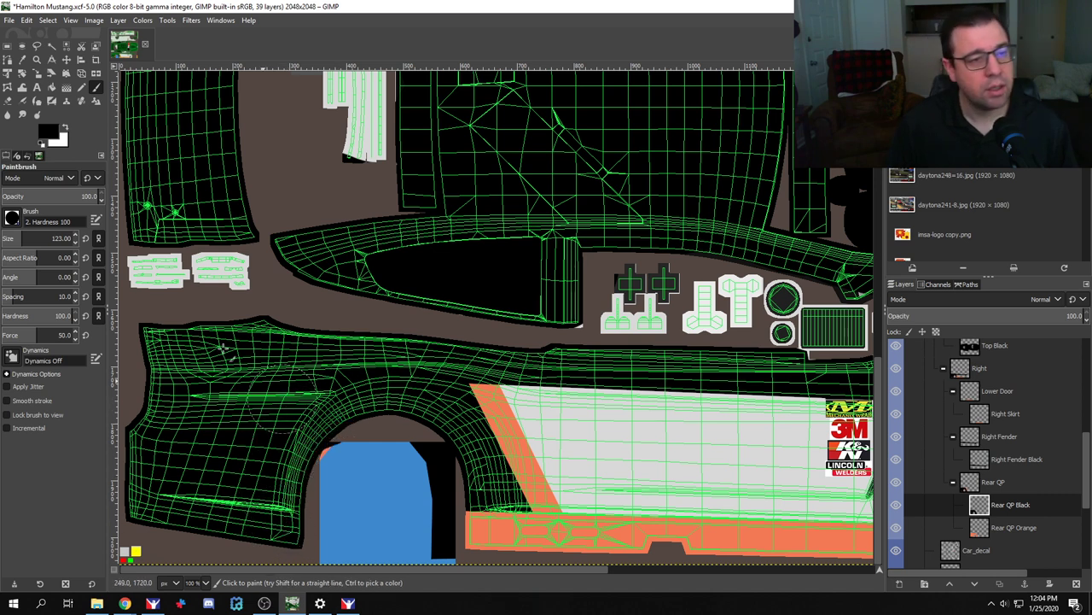
{"action": "left_click", "coordinate": [7, 100]}
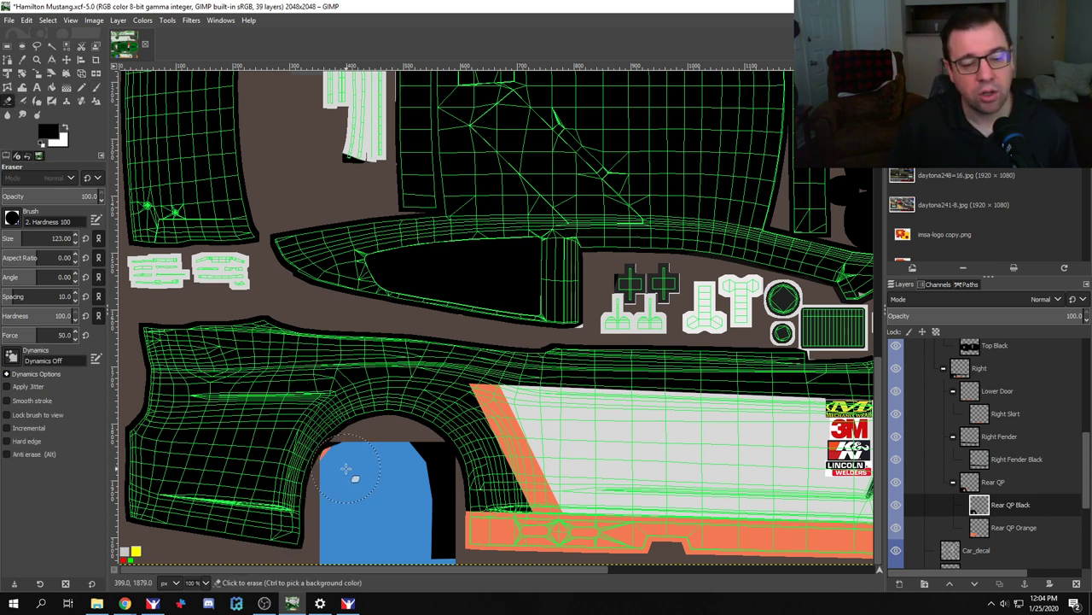
{"action": "mouse_move", "coordinate": [354, 465]}
{"action": "left_mouse_down"}
{"action": "mouse_move", "coordinate": [437, 465]}
{"action": "mouse_move", "coordinate": [442, 503]}
{"action": "mouse_move", "coordinate": [424, 542]}
{"action": "mouse_move", "coordinate": [437, 555]}
{"action": "left_mouse_up"}
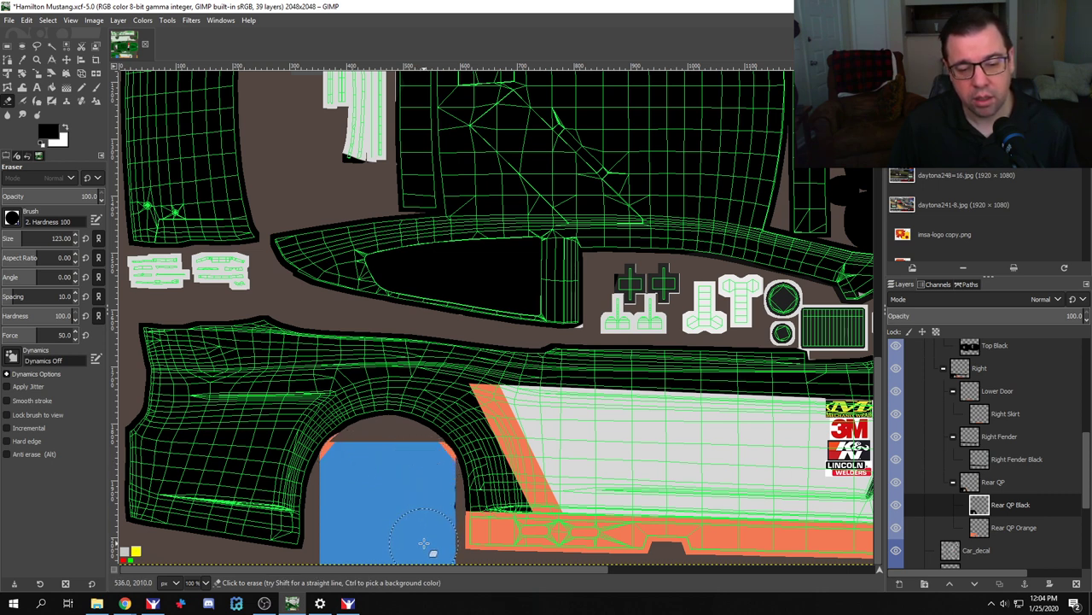
{"action": "key", "text": "Page_Down"}
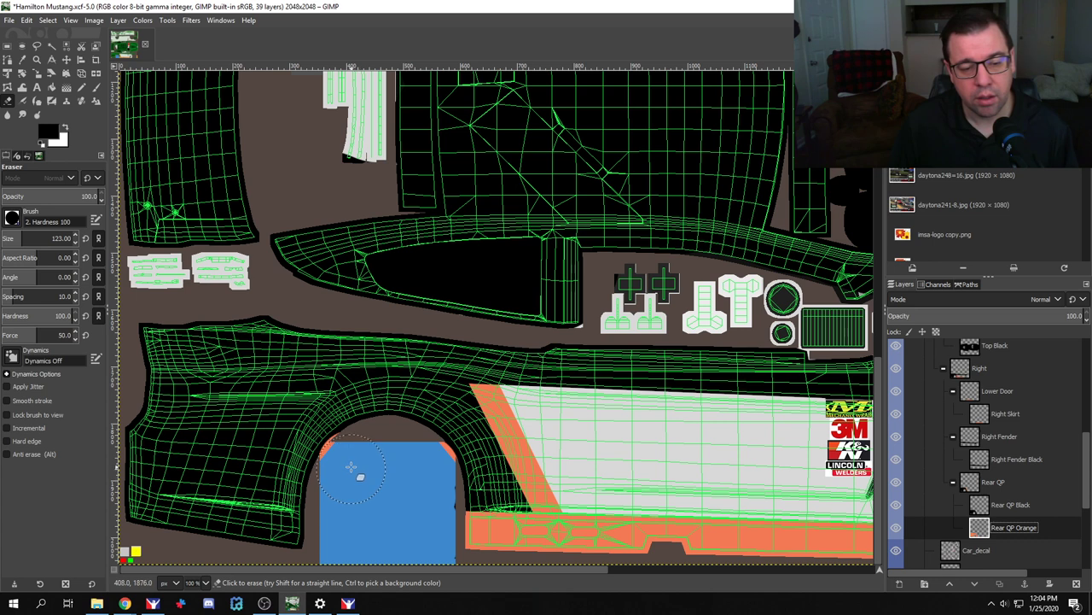
{"action": "left_click_drag", "start_coordinate": [362, 450], "coordinate": [425, 470]}
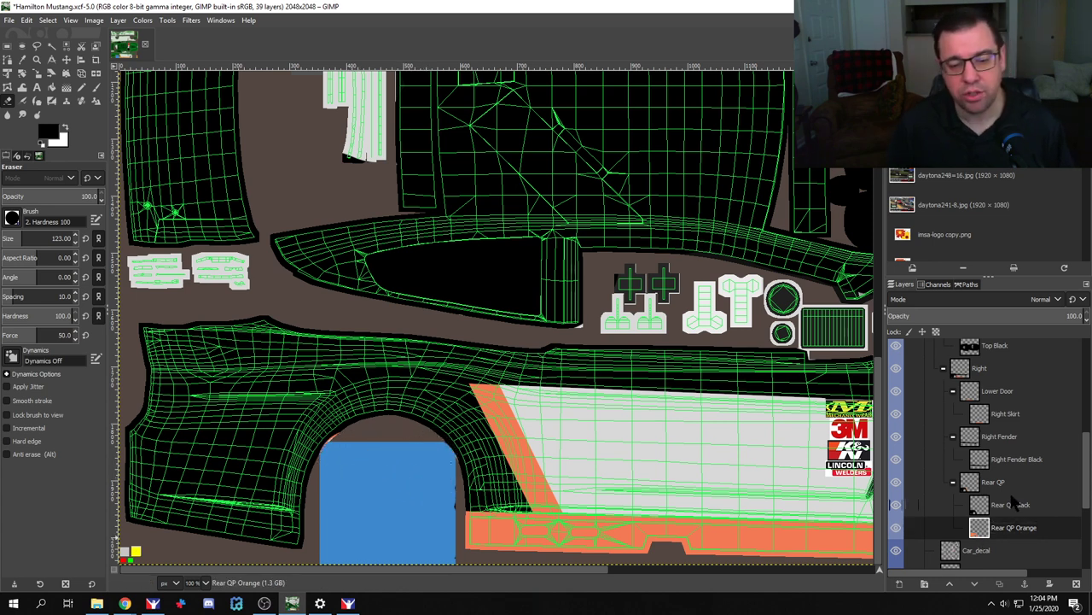
{"action": "scroll", "coordinate": [1024, 457], "scroll_direction": "up", "scroll_amount": 5}
{"action": "left_click", "coordinate": [895, 403]}
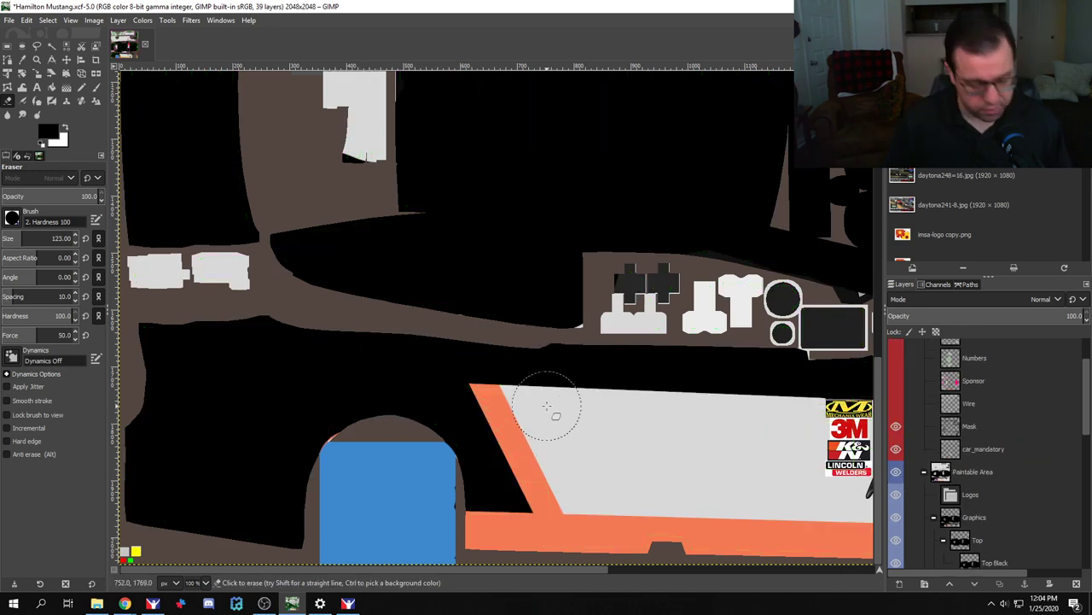
{"action": "key", "text": "ctrl+e"}
{"action": "key", "text": "alt+Tab"}
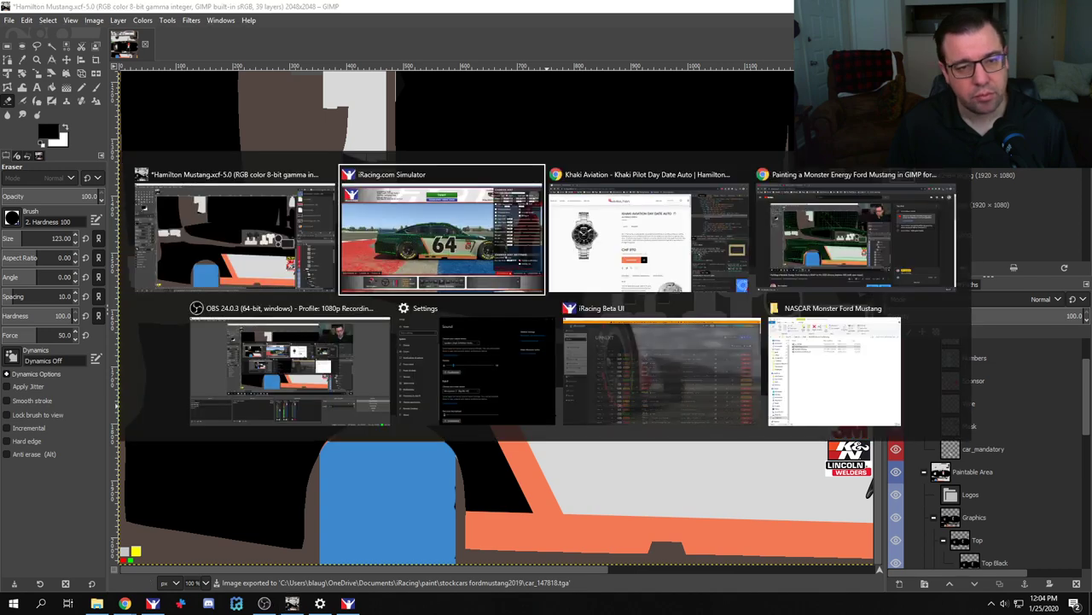
{"action": "key", "text": "ctrl+r"}
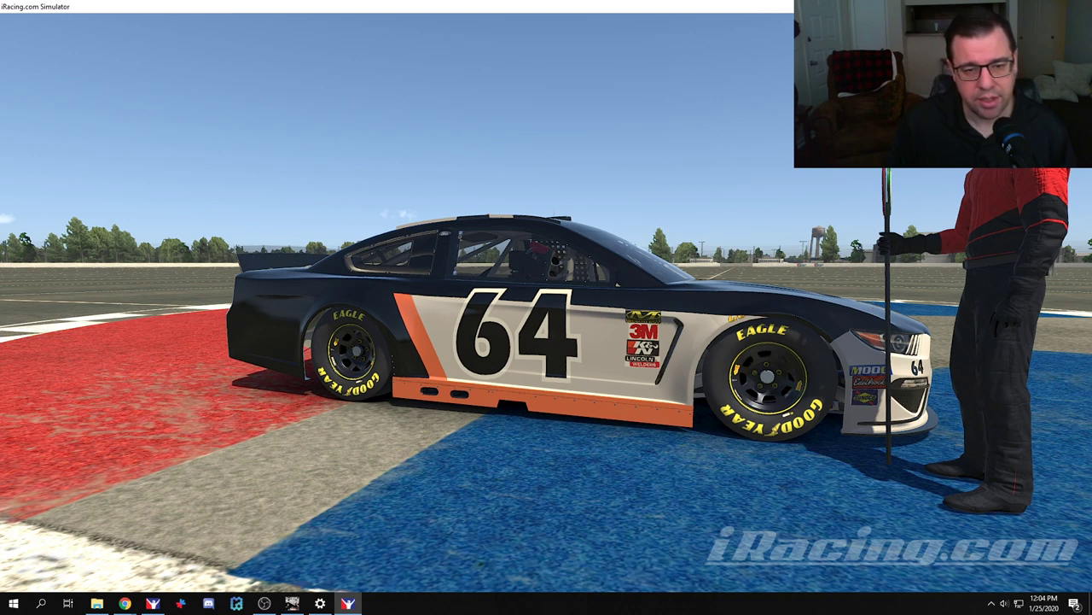
{"action": "key", "text": "alt+Tab"}
{"action": "scroll", "coordinate": [600, 415], "scroll_direction": "down", "scroll_amount": 1}
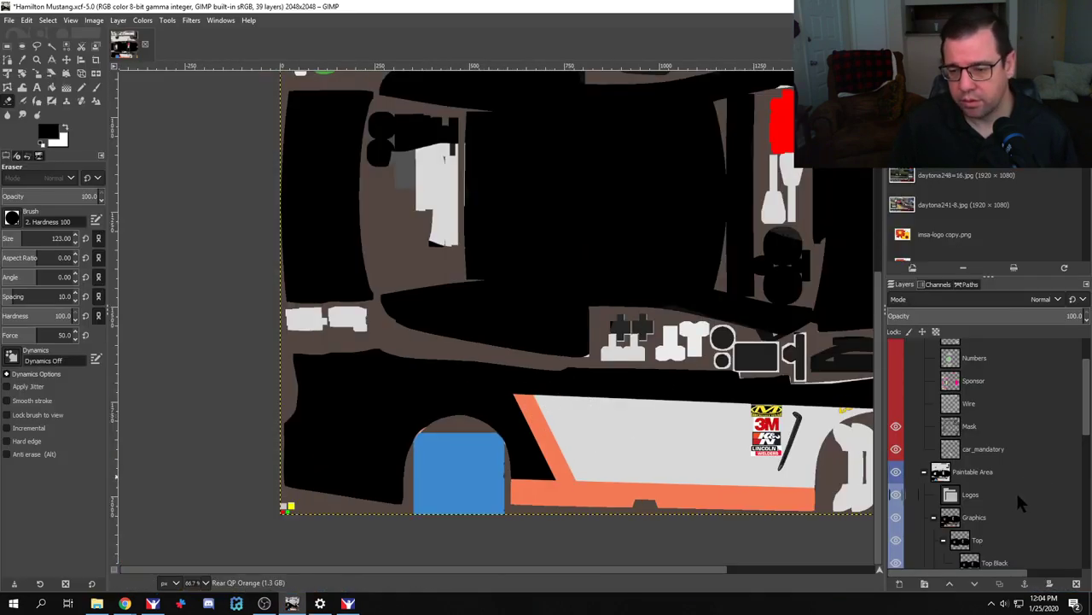
{"action": "scroll", "coordinate": [1015, 489], "scroll_direction": "down", "scroll_amount": 5}
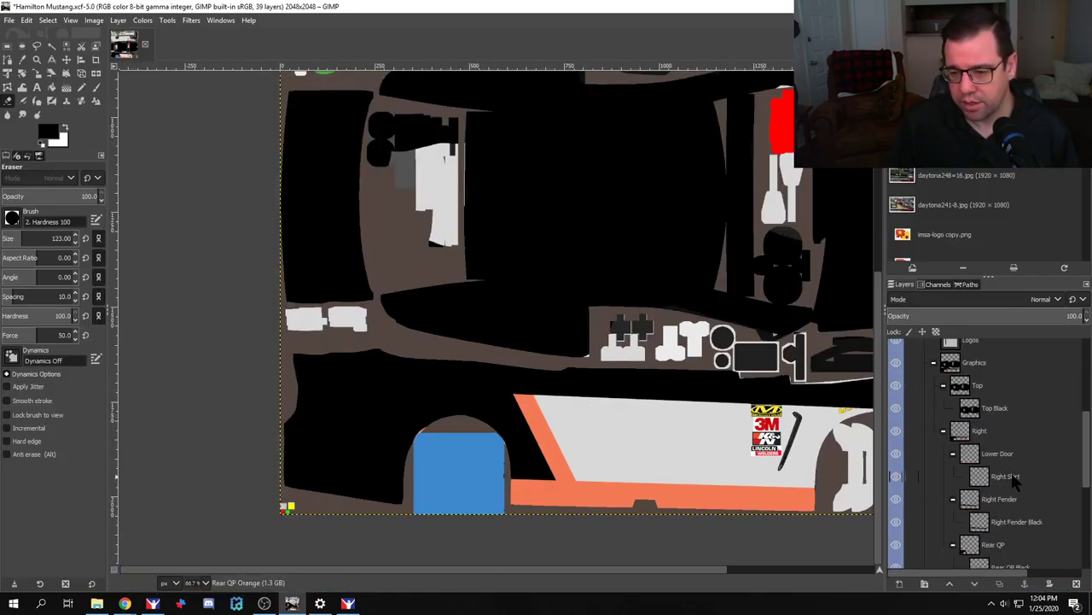
Step: Select the Right Fender Black layer with the Move tool and show the wireframe layer again
{"action": "scroll", "coordinate": [1017, 495], "scroll_direction": "down", "scroll_amount": 3}
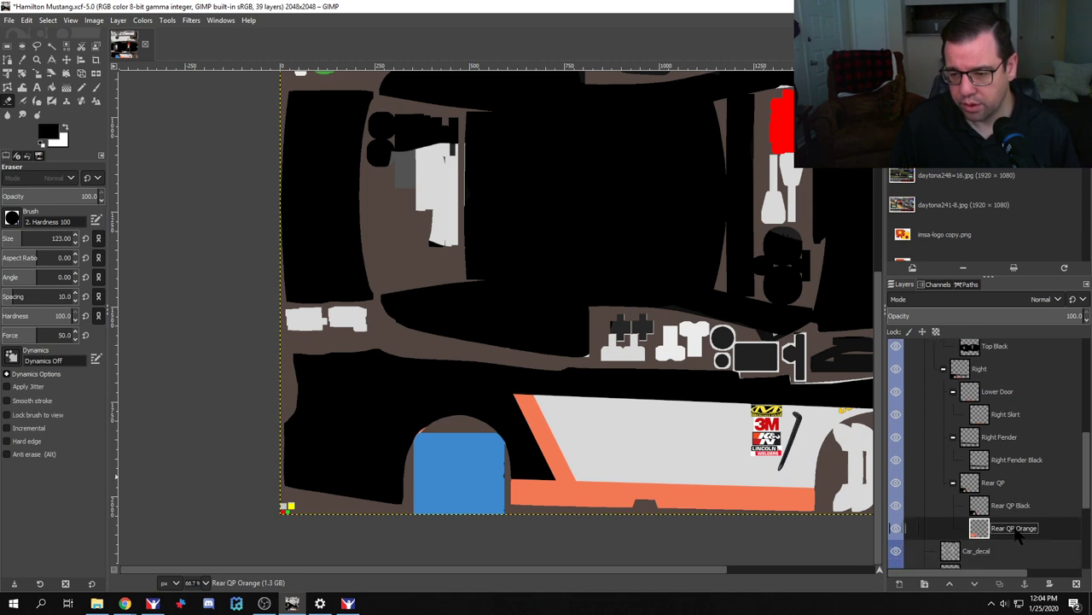
{"action": "left_click", "coordinate": [1011, 438]}
{"action": "left_click", "coordinate": [1011, 461]}
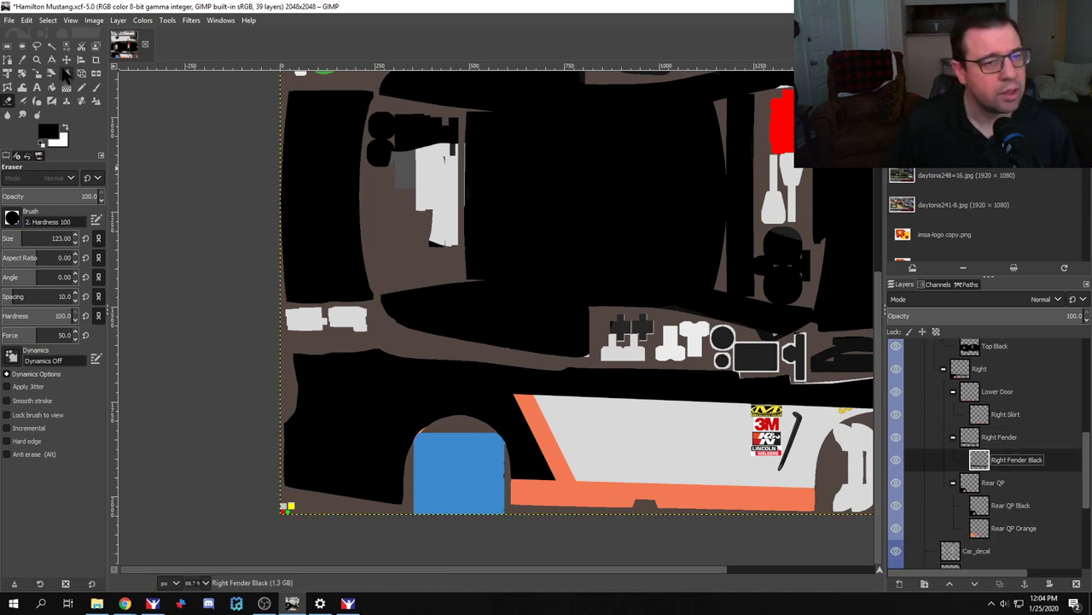
{"action": "key", "text": "m"}
{"action": "scroll", "coordinate": [1000, 476], "scroll_direction": "up", "scroll_amount": 10}
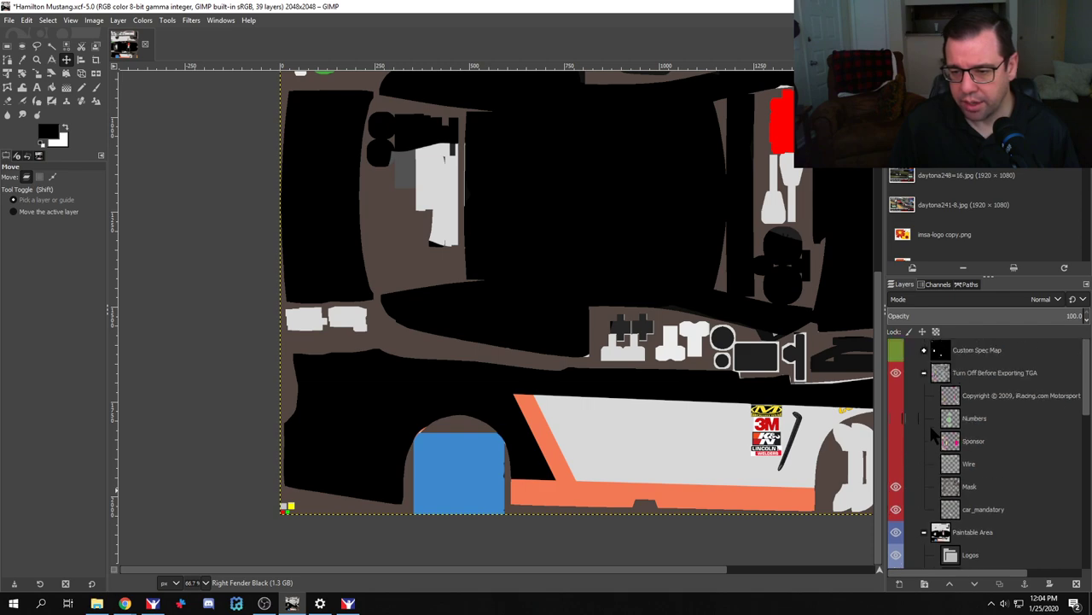
{"action": "left_click", "coordinate": [896, 463]}
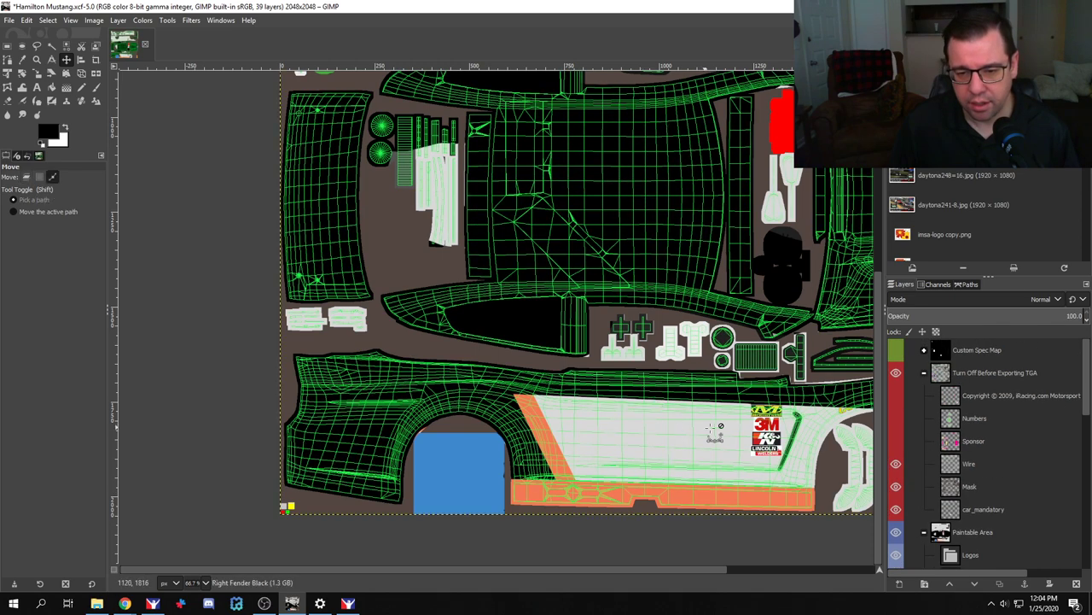
Step: Fine-tune the black fender band's vertical position, then bring the iRacing simulator forward
{"action": "scroll", "coordinate": [715, 426], "scroll_direction": "up", "scroll_amount": 3}
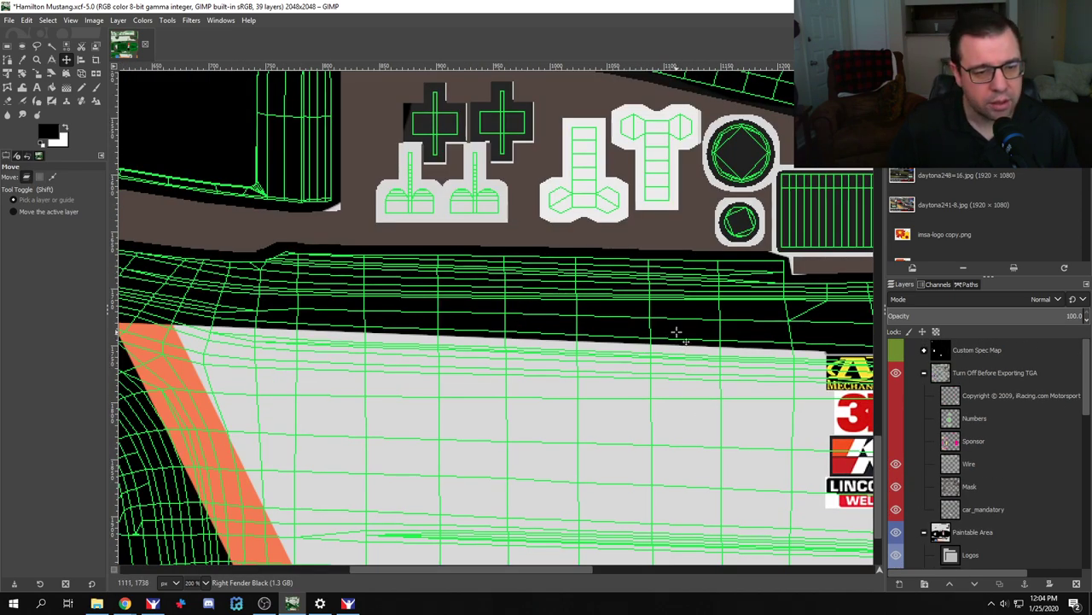
{"action": "key", "text": "Down"}
{"action": "key", "text": "Down"}
{"action": "key", "text": "Down"}
{"action": "key", "text": "Down"}
{"action": "key", "text": "Down"}
{"action": "key", "text": "Down"}
{"action": "key", "text": "Down"}
{"action": "key", "text": "Down"}
{"action": "key", "text": "Up"}
{"action": "key", "text": "Up"}
{"action": "key", "text": "Up"}
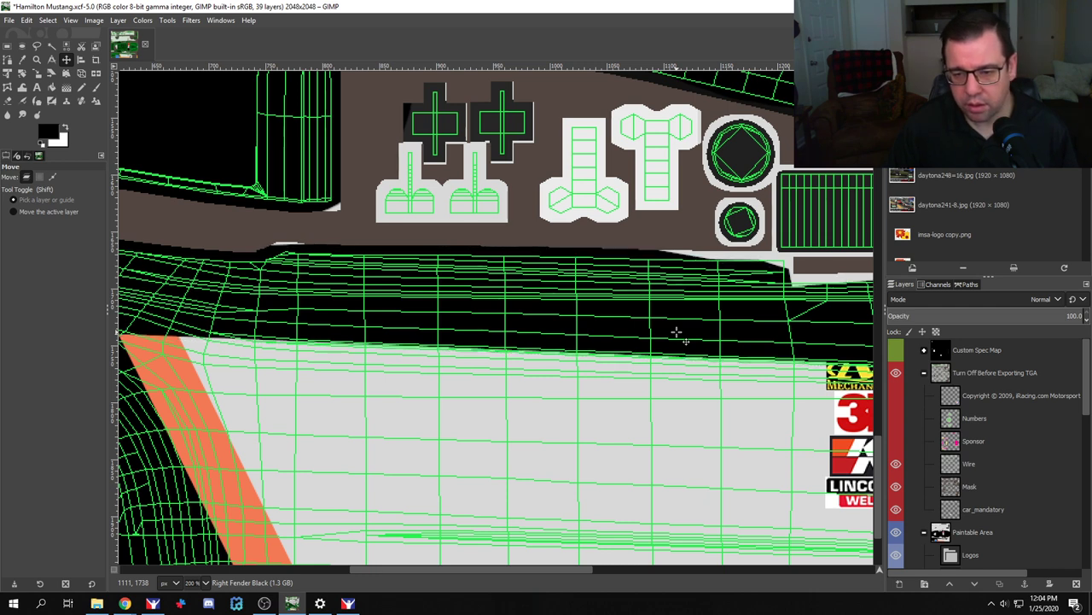
{"action": "key", "text": "Up"}
{"action": "key", "text": "Up"}
{"action": "key", "text": "Up"}
{"action": "key", "text": "Up"}
{"action": "key", "text": "Up"}
{"action": "key", "text": "Up"}
{"action": "key", "text": "Down"}
{"action": "key", "text": "Down"}
{"action": "key", "text": "Down"}
{"action": "key", "text": "Down"}
{"action": "key", "text": "Down"}
{"action": "key", "text": "Down"}
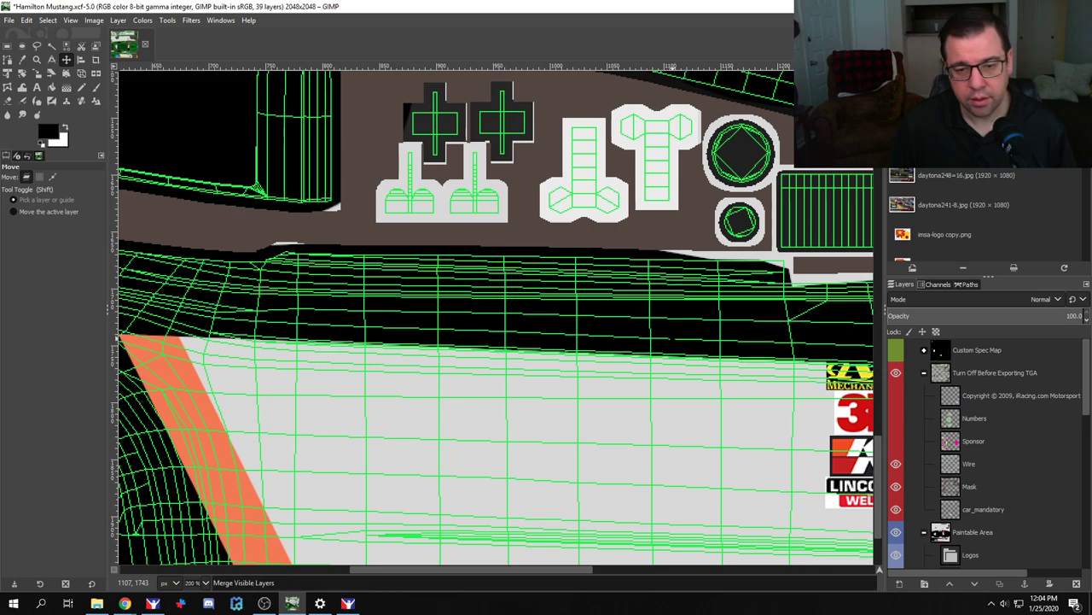
{"action": "key", "text": "alt+Tab"}
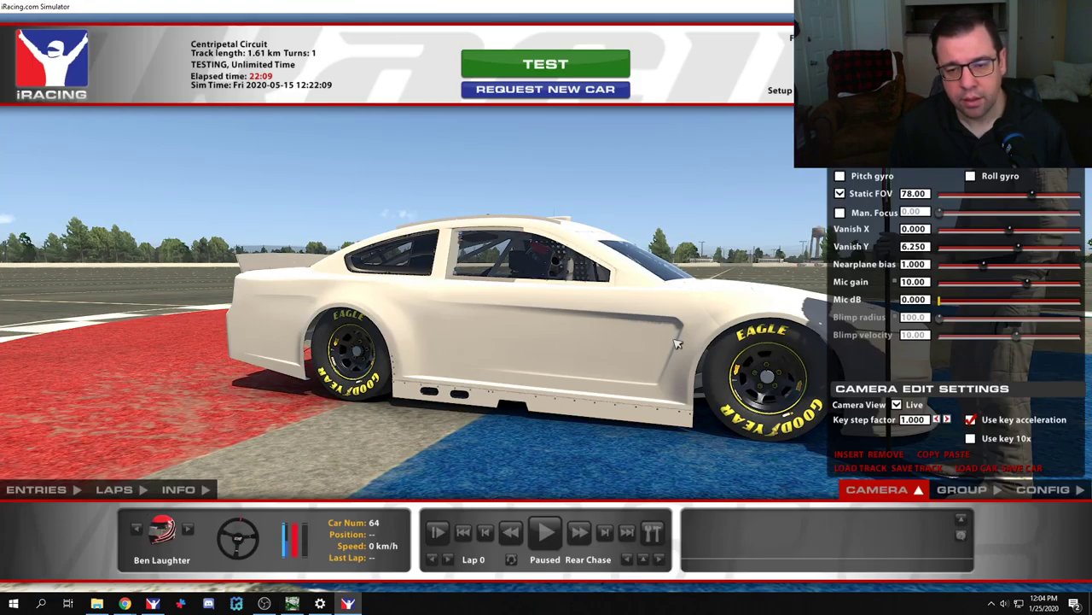
Step: Reload the car textures in iRacing to inspect the #64 wireframed livery, then return to GIMP
{"action": "key", "text": "ctrl+r"}
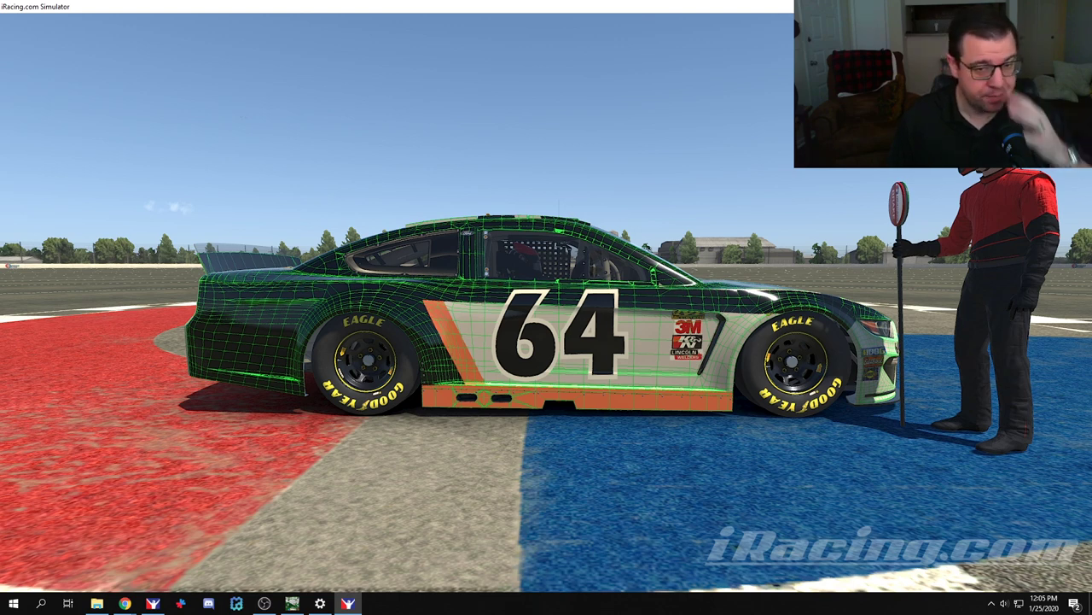
{"action": "mouse_move", "coordinate": [26, 356]}
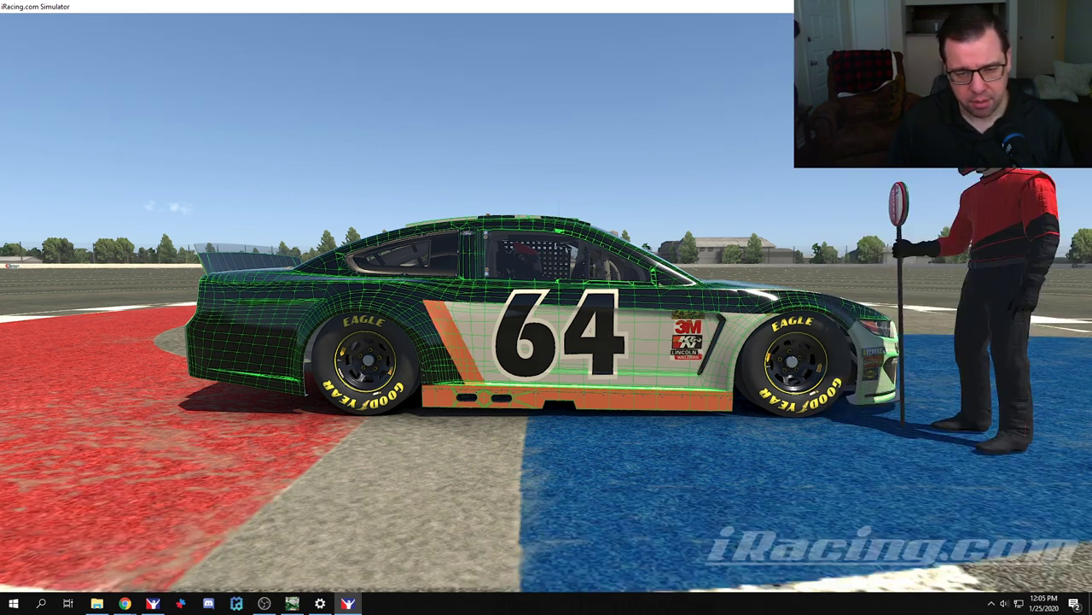
{"action": "mouse_move", "coordinate": [475, 345]}
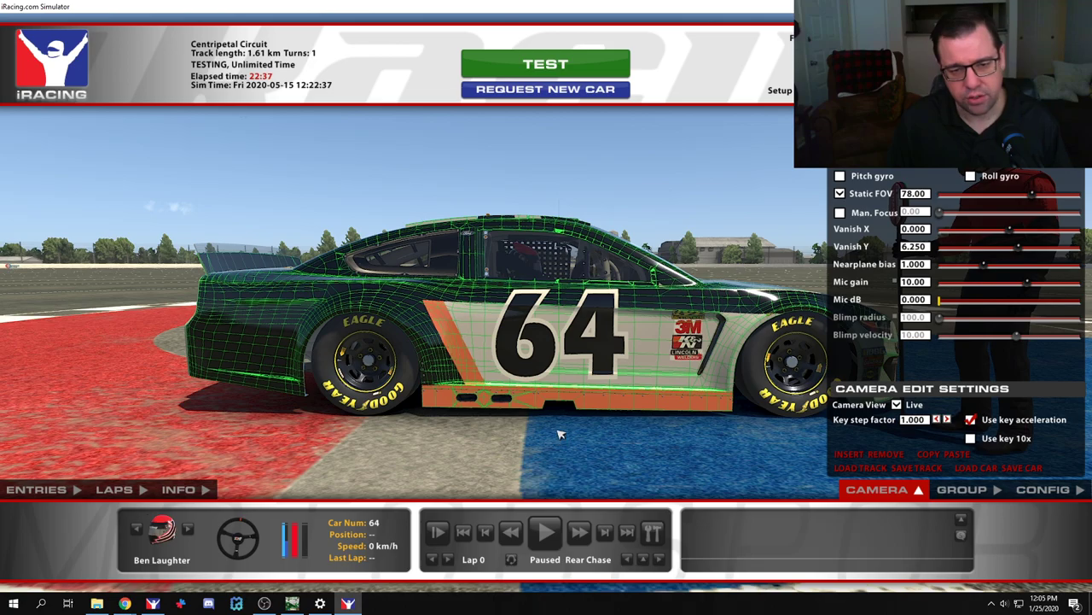
{"action": "key", "text": "alt+Tab"}
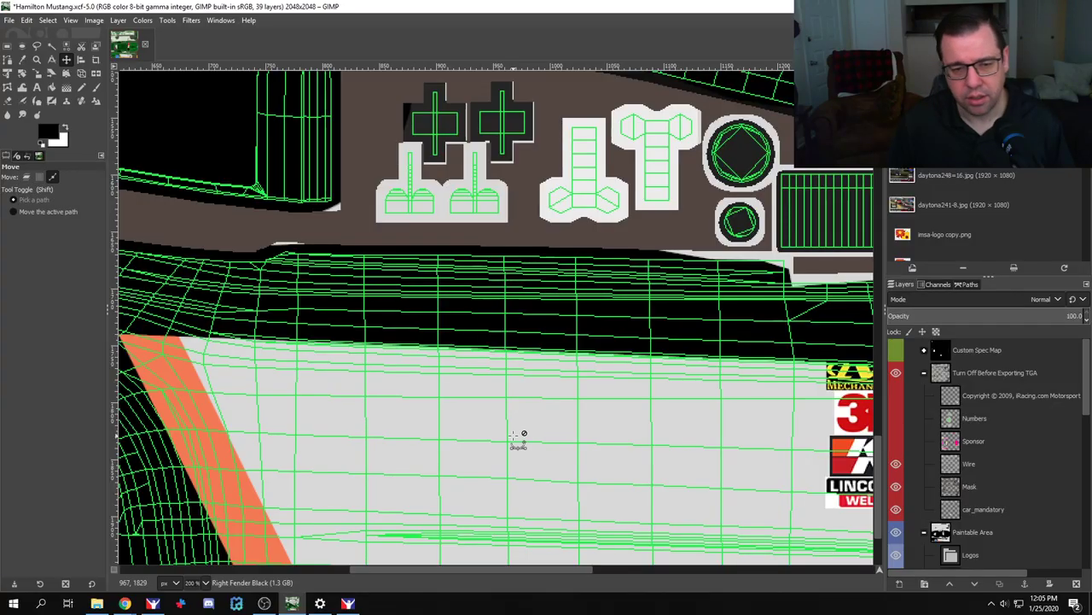
Step: Duplicate the Right Fender Black layer
{"action": "scroll", "coordinate": [407, 564], "scroll_direction": "left", "scroll_amount": 2}
{"action": "scroll", "coordinate": [391, 563], "scroll_direction": "right", "scroll_amount": 5}
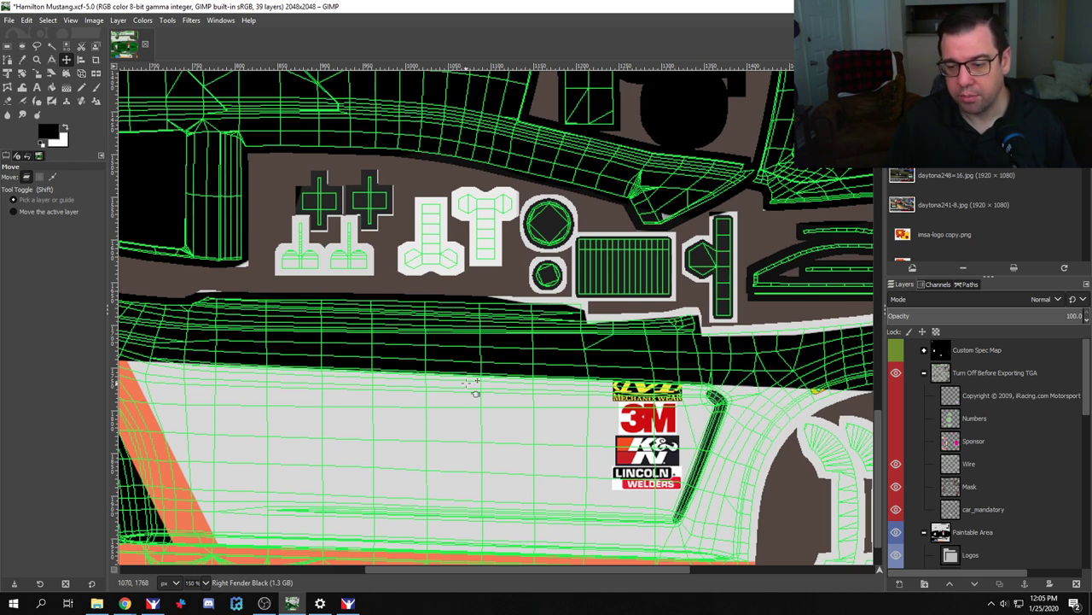
{"action": "scroll", "coordinate": [995, 478], "scroll_direction": "down", "scroll_amount": 8}
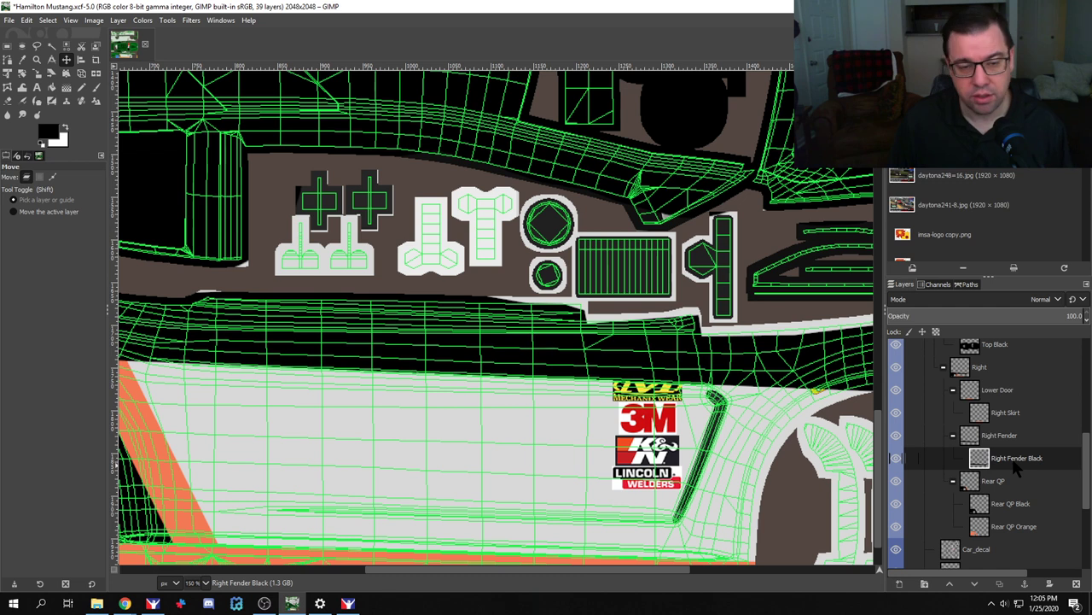
{"action": "right_click", "coordinate": [1010, 460]}
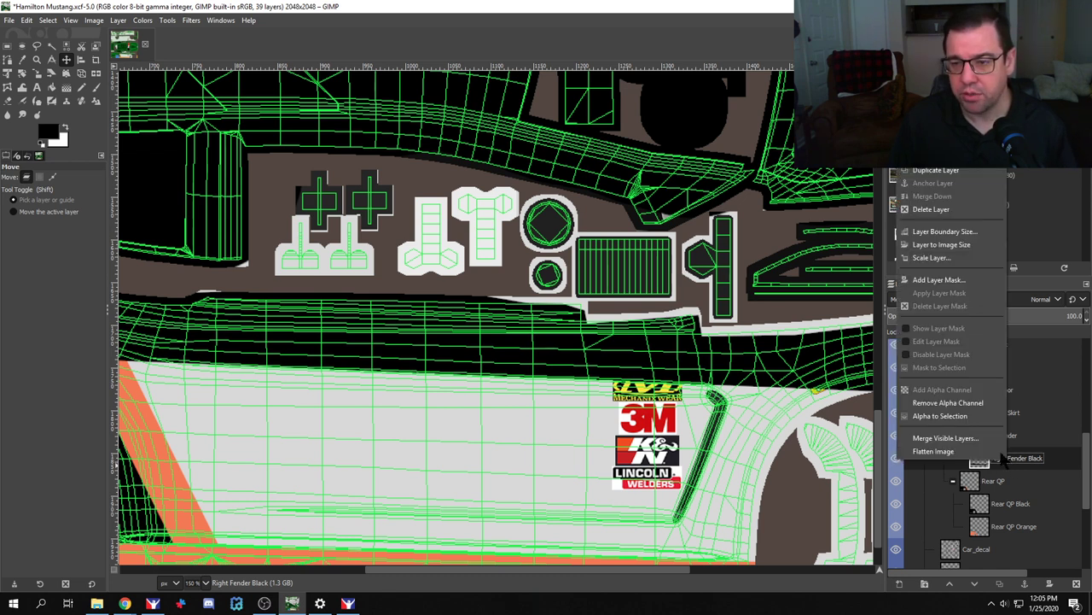
{"action": "left_click", "coordinate": [948, 175]}
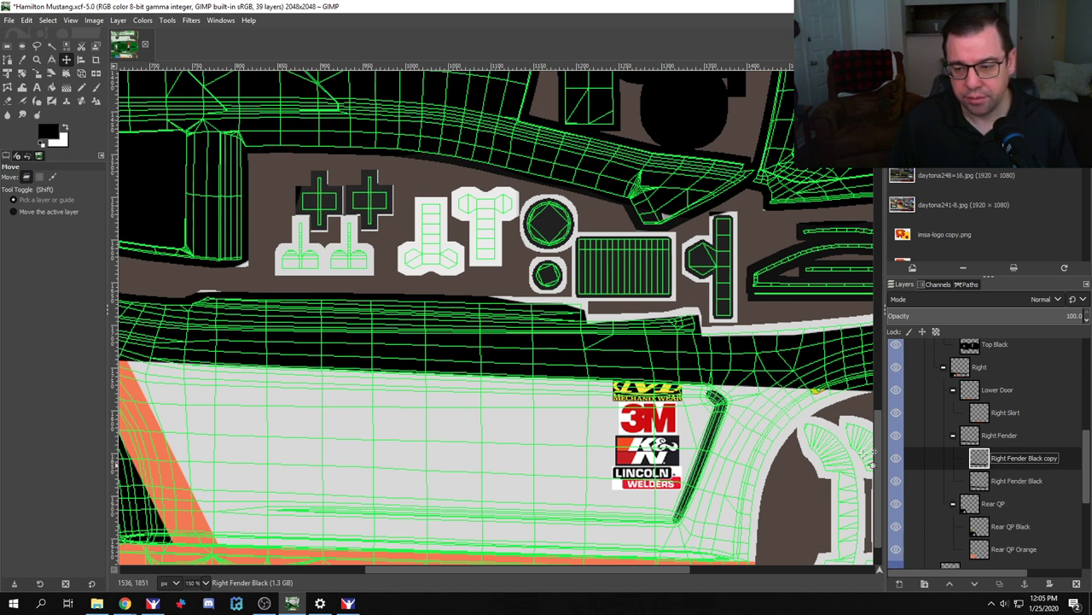
Step: Recolour the copy from black to orange with Color Exchange and move it below the original
{"action": "left_click", "coordinate": [142, 19]}
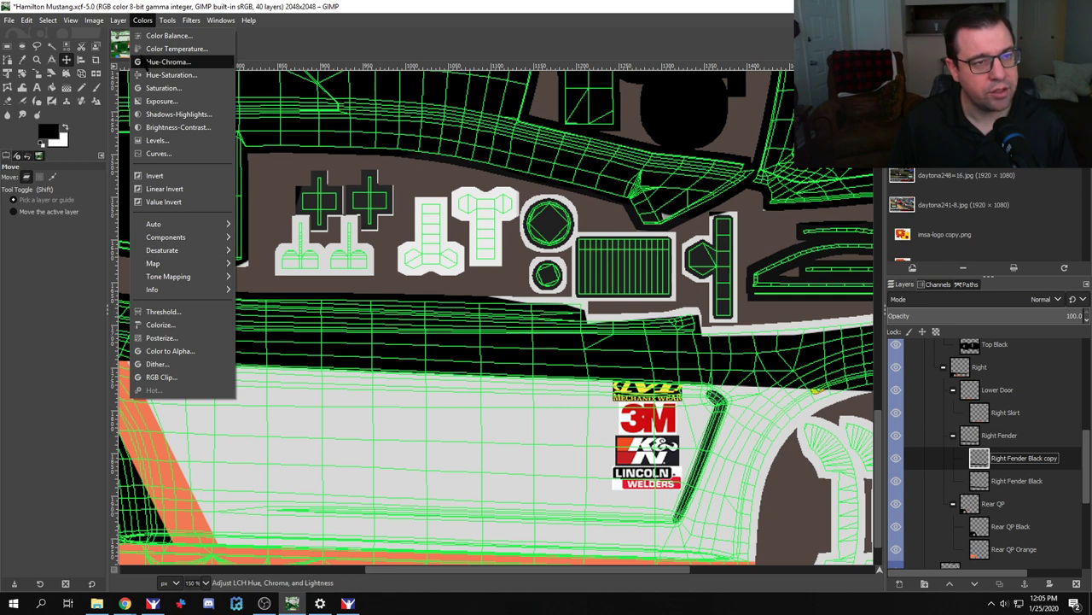
{"action": "mouse_move", "coordinate": [171, 266]}
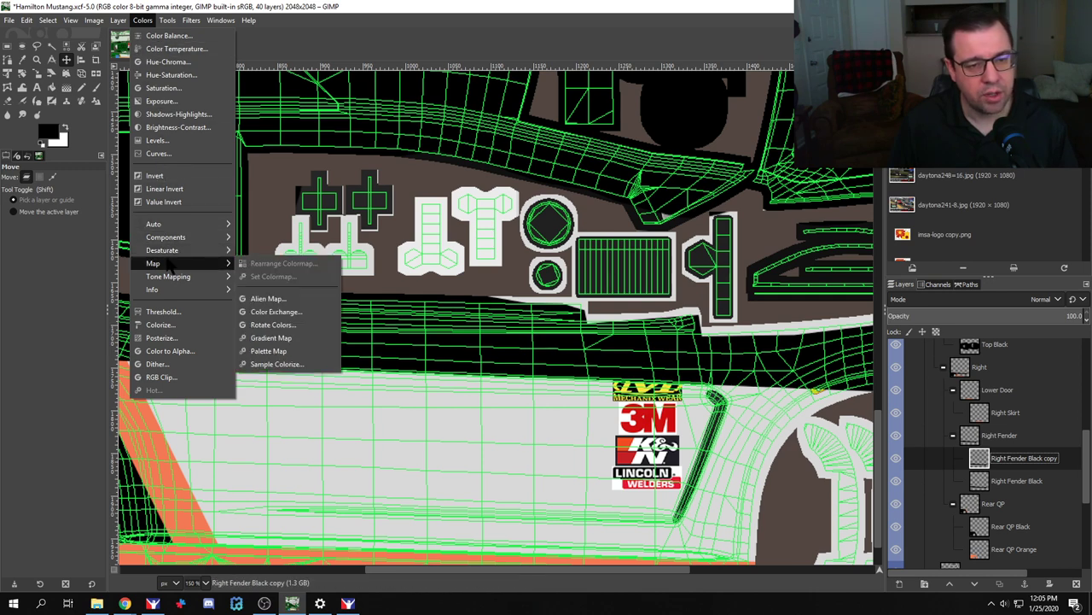
{"action": "left_click", "coordinate": [291, 316]}
{"action": "left_click", "coordinate": [528, 259]}
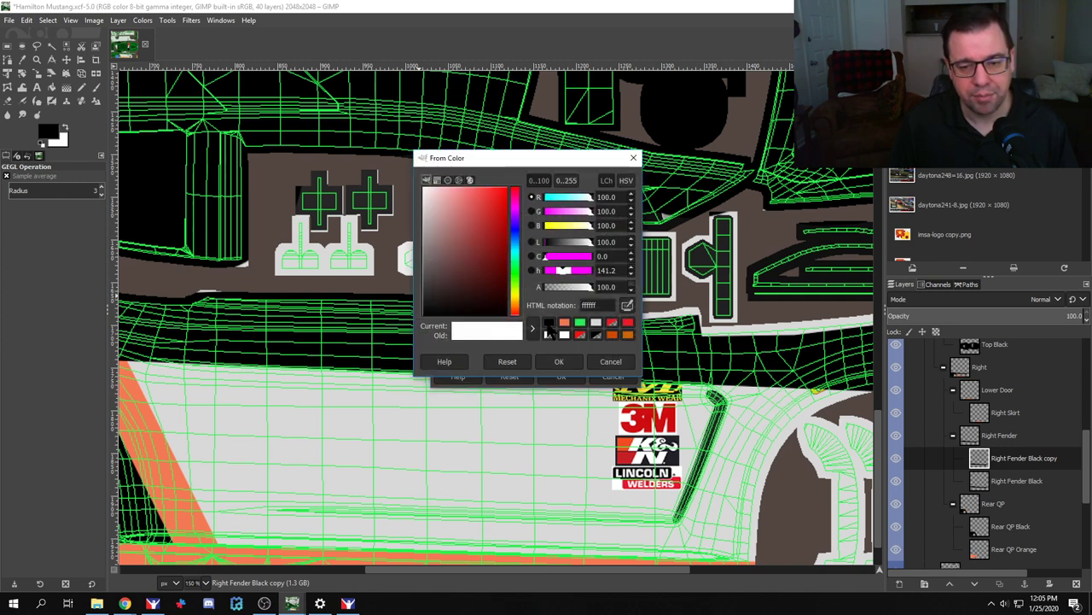
{"action": "left_click", "coordinate": [549, 332]}
{"action": "left_click", "coordinate": [559, 361]}
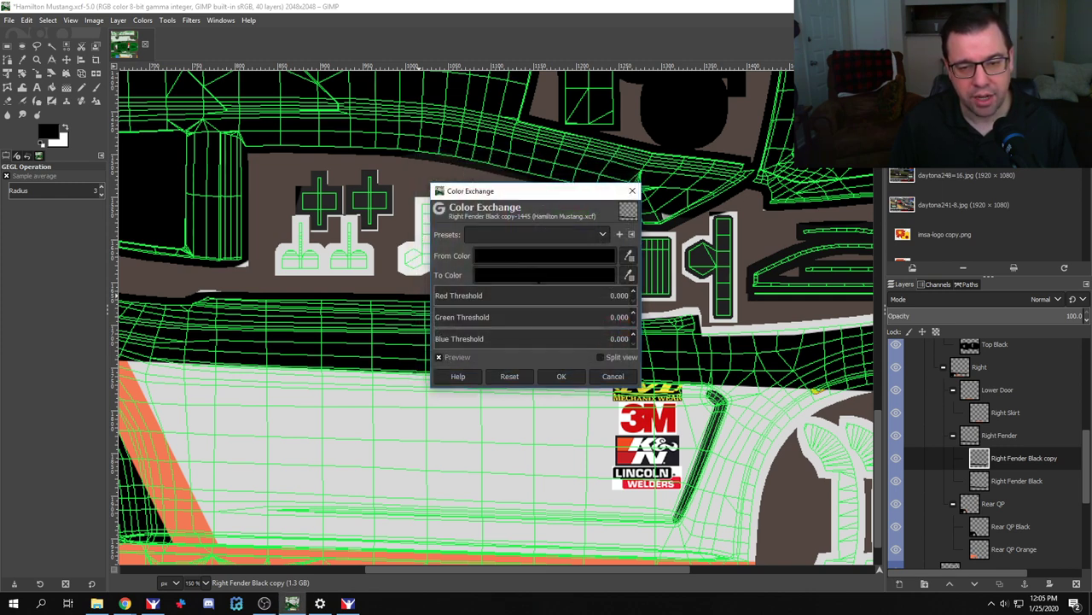
{"action": "left_click", "coordinate": [540, 276]}
{"action": "left_click", "coordinate": [583, 355]}
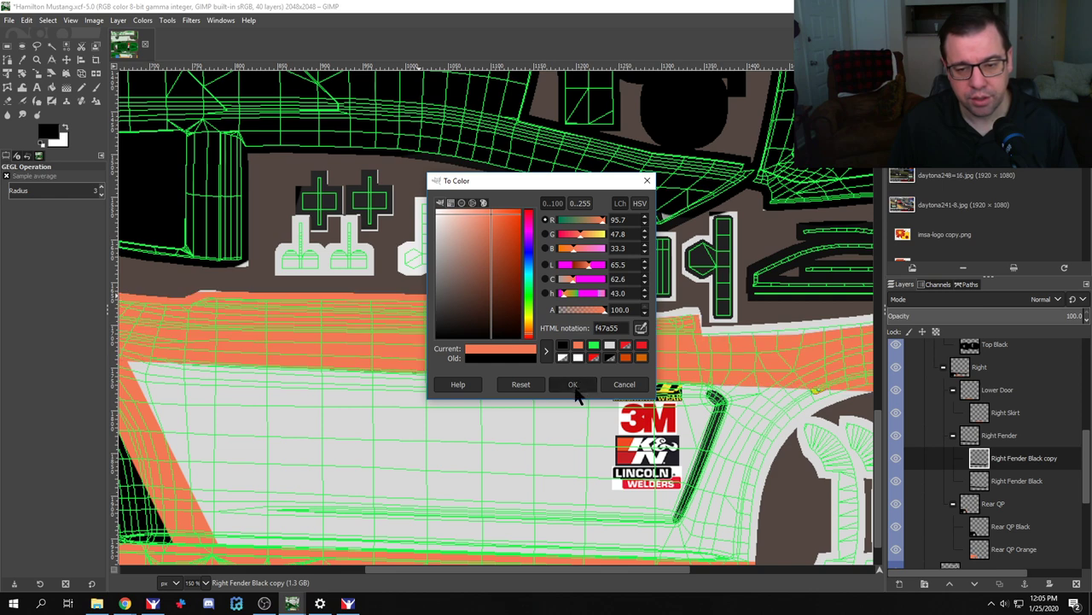
{"action": "left_click", "coordinate": [571, 384]}
{"action": "left_click", "coordinate": [562, 375]}
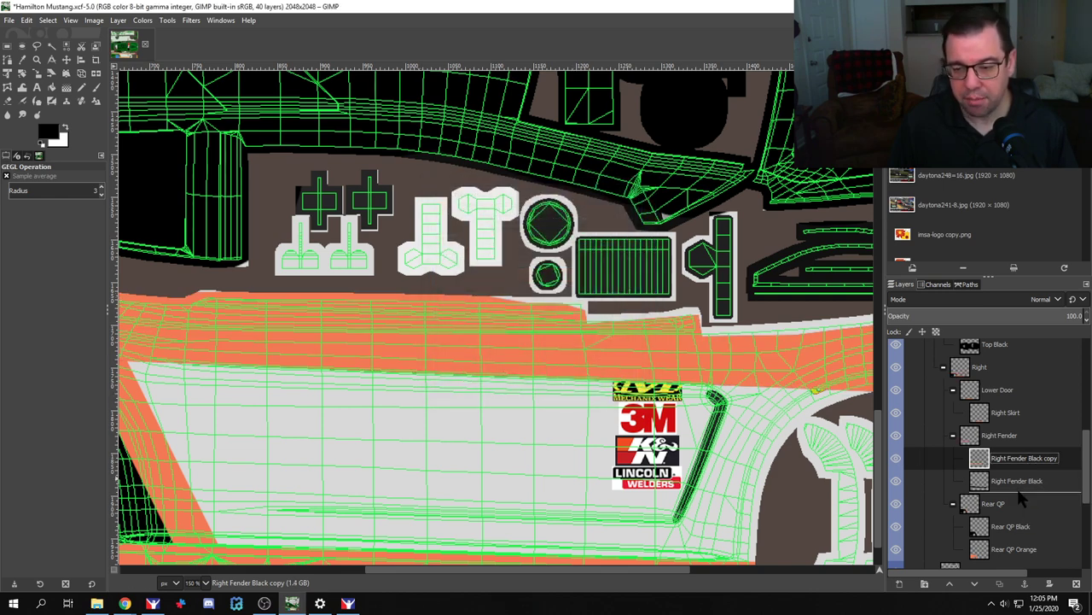
{"action": "left_click_drag", "start_coordinate": [1010, 458], "coordinate": [1019, 486]}
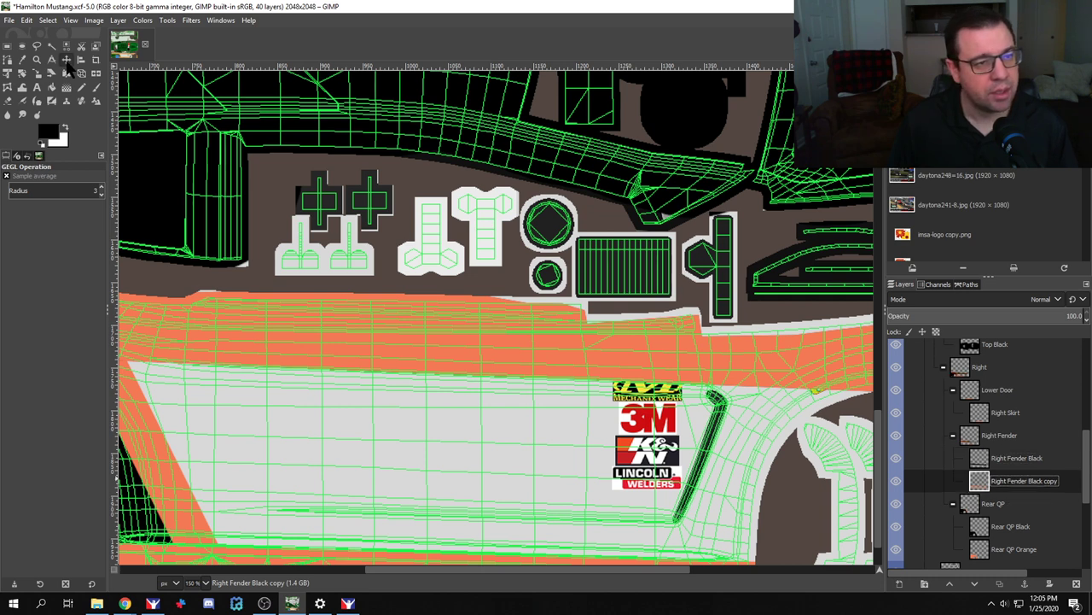
Step: Nudge the Right Fender Black layer up to reveal a thin orange pinstripe below it
{"action": "left_click", "coordinate": [66, 60]}
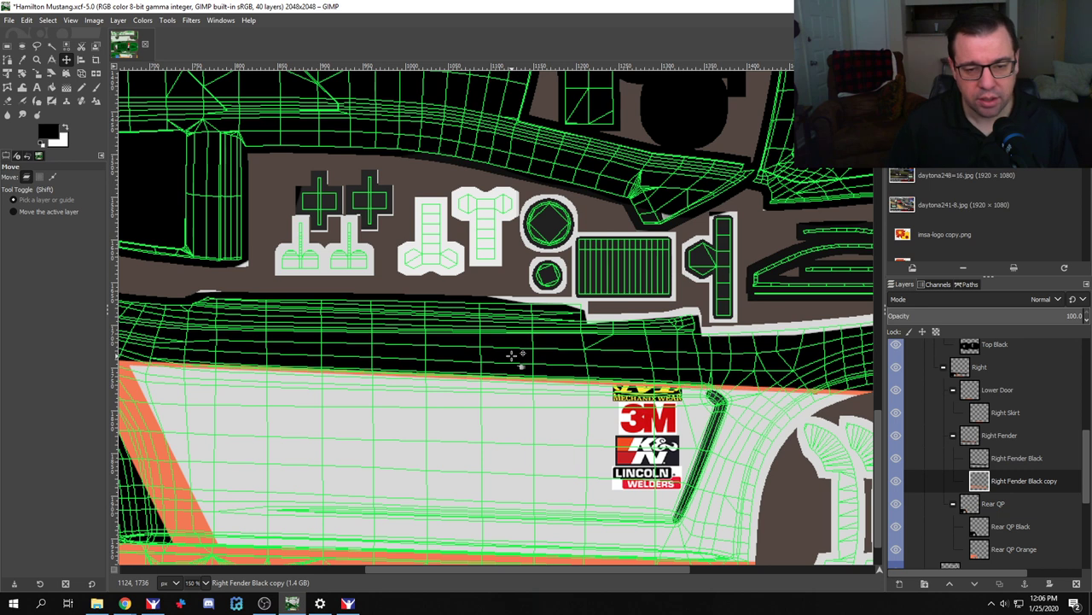
{"action": "key", "text": "Page_Up"}
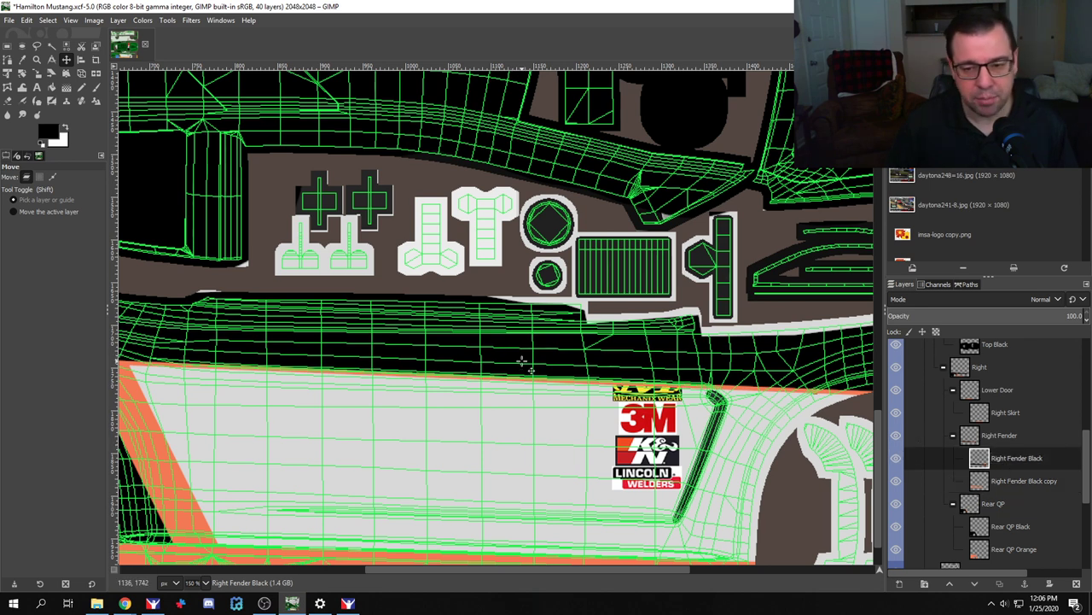
{"action": "key", "text": "Up"}
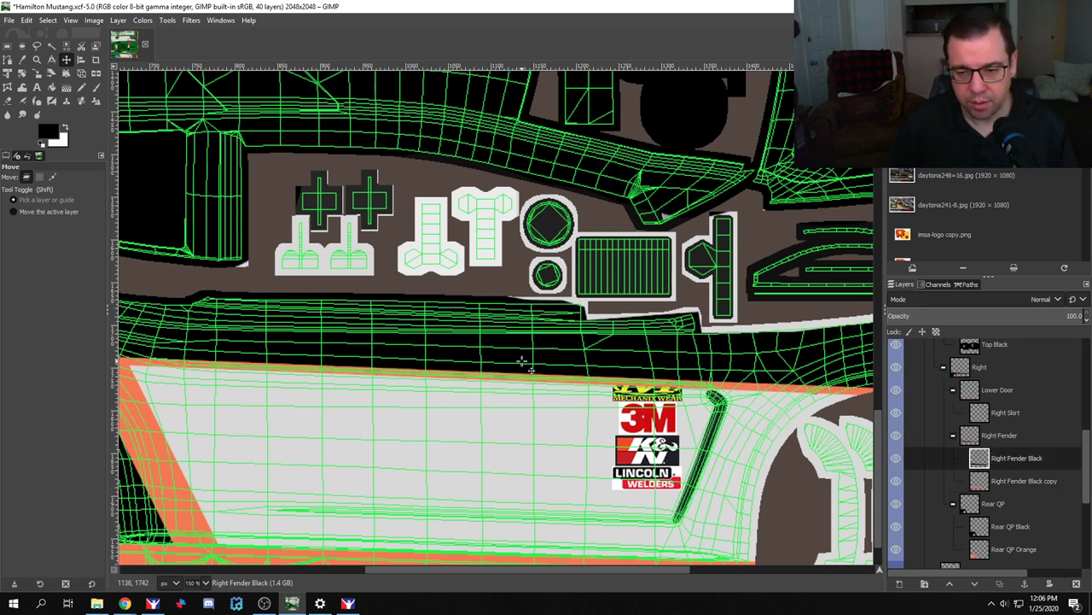
Step: Hide the Wire layer and export the texture as the car's TGA paint file
{"action": "scroll", "coordinate": [989, 461], "scroll_direction": "up", "scroll_amount": 4}
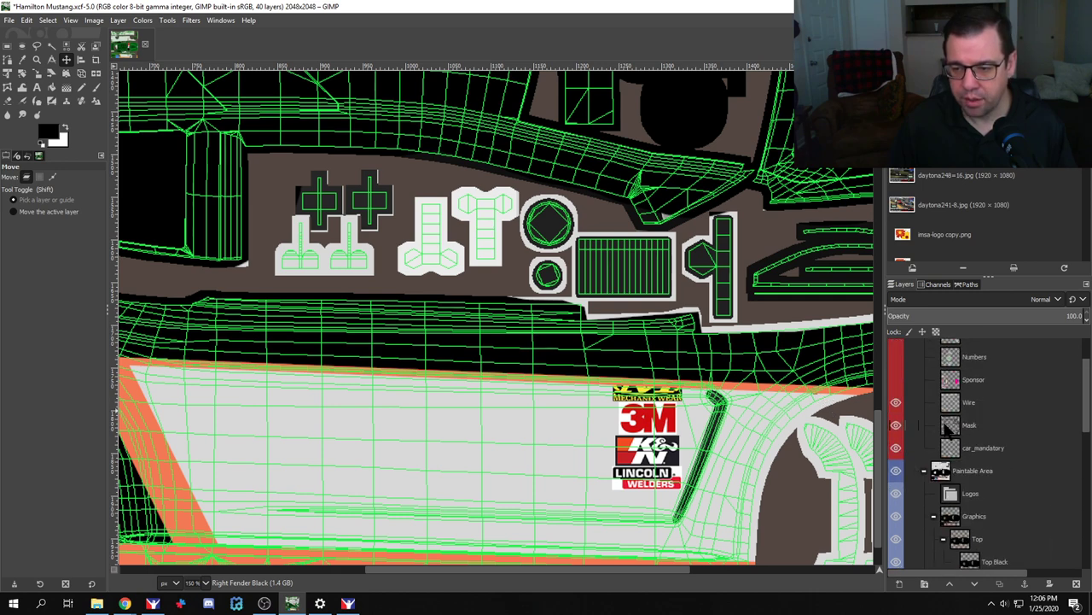
{"action": "left_click", "coordinate": [896, 402]}
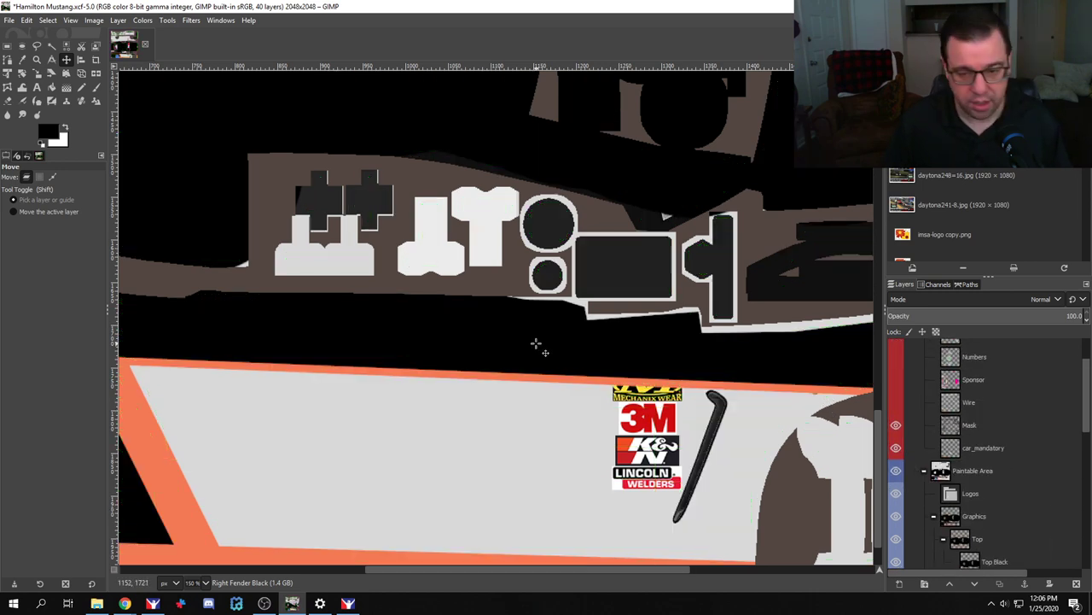
{"action": "key", "text": "ctrl+e"}
Step: View the black-and-orange #64 Mustang in iRacing, then return to GIMP
{"action": "key", "text": "alt+Tab"}
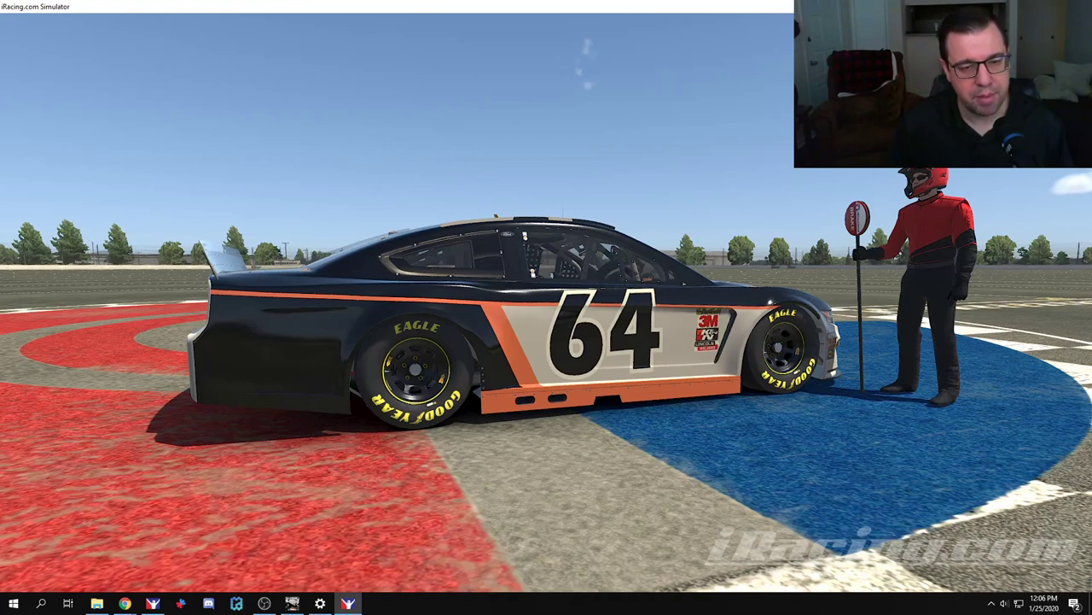
{"action": "key", "text": "alt+Tab"}
Step: Erase the left stretch of orange stripe on the Right Fender Black copy, then reload the paint in iRacing
{"action": "scroll", "coordinate": [390, 383], "scroll_direction": "down", "scroll_amount": 1}
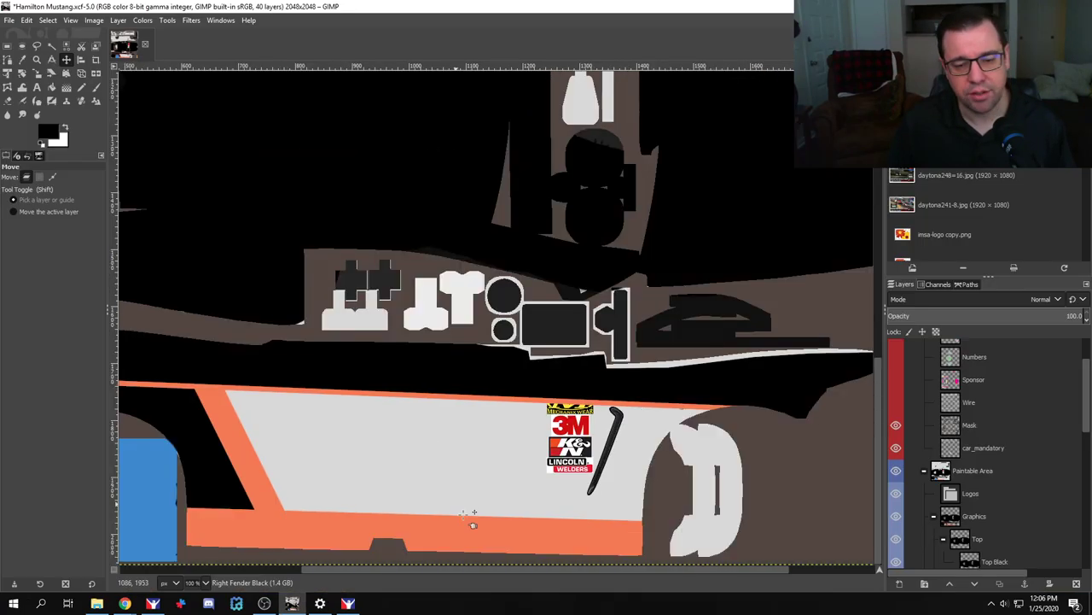
{"action": "left_click_drag", "start_coordinate": [516, 568], "coordinate": [336, 569]}
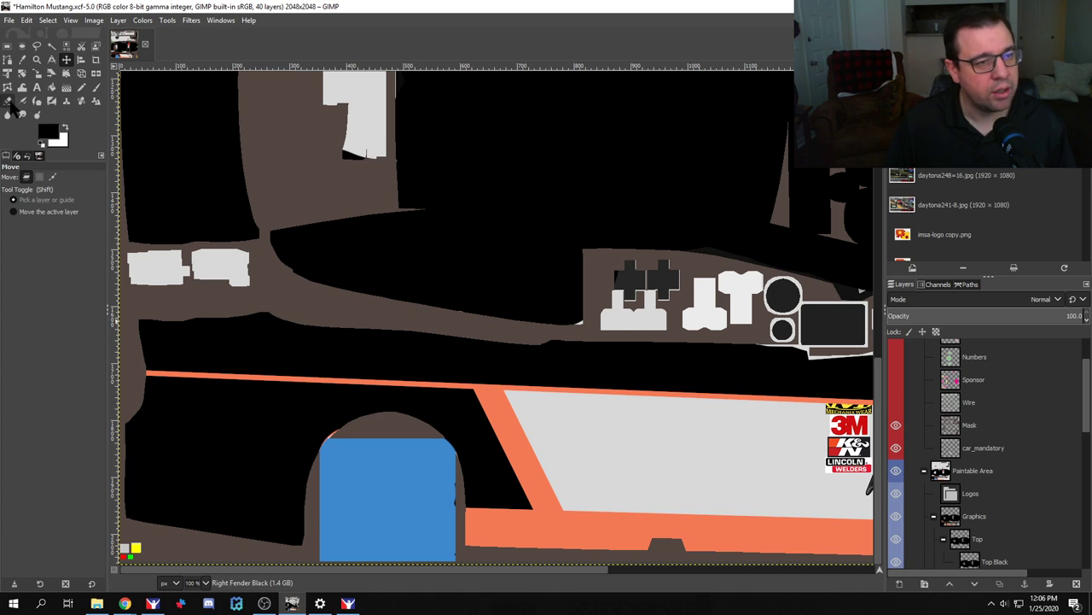
{"action": "left_click", "coordinate": [7, 101]}
{"action": "scroll", "coordinate": [1034, 503], "scroll_direction": "down", "scroll_amount": 5}
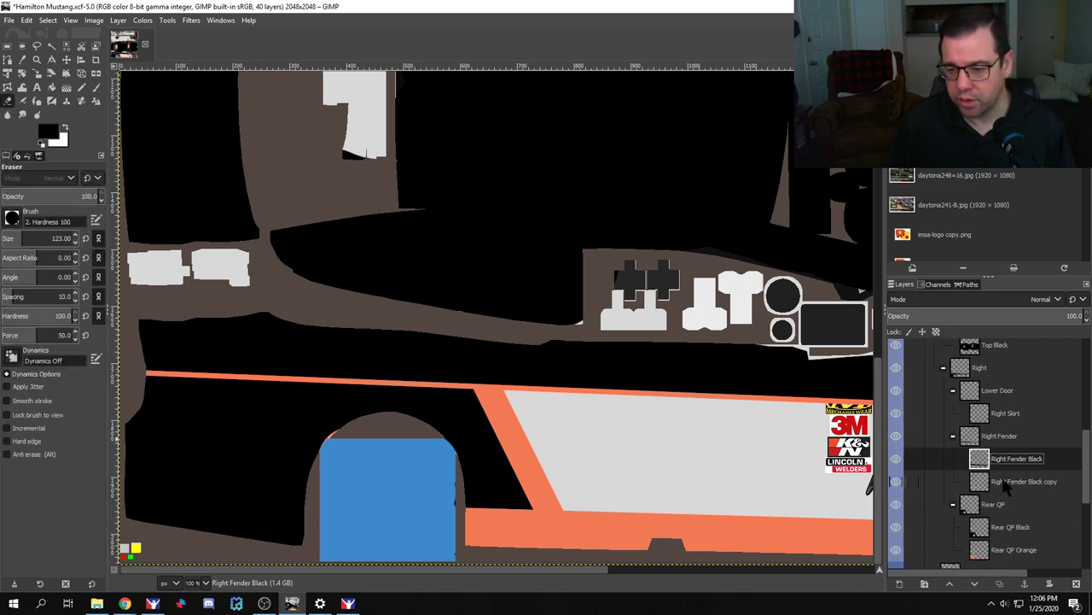
{"action": "left_click", "coordinate": [1020, 482]}
{"action": "left_click_drag", "start_coordinate": [175, 380], "coordinate": [456, 384]}
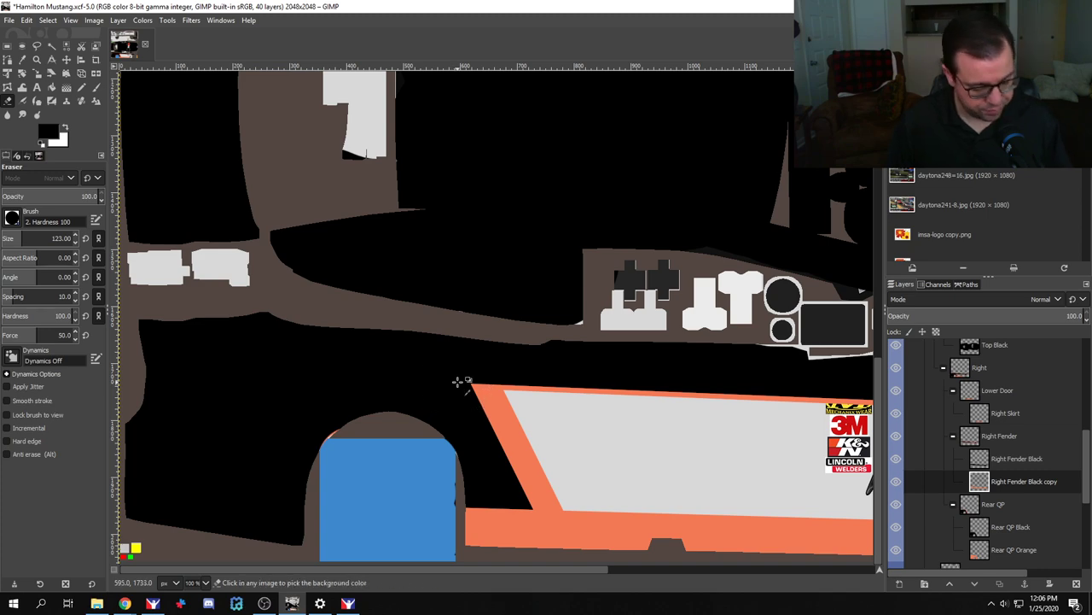
{"action": "key", "text": "alt+Tab"}
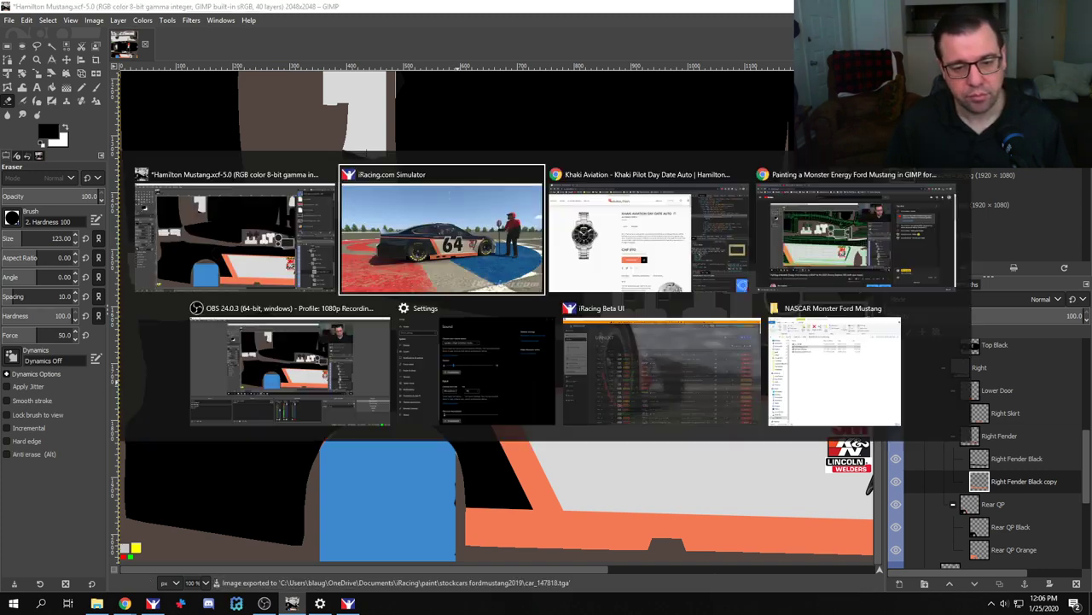
{"action": "key", "text": "ctrl+r"}
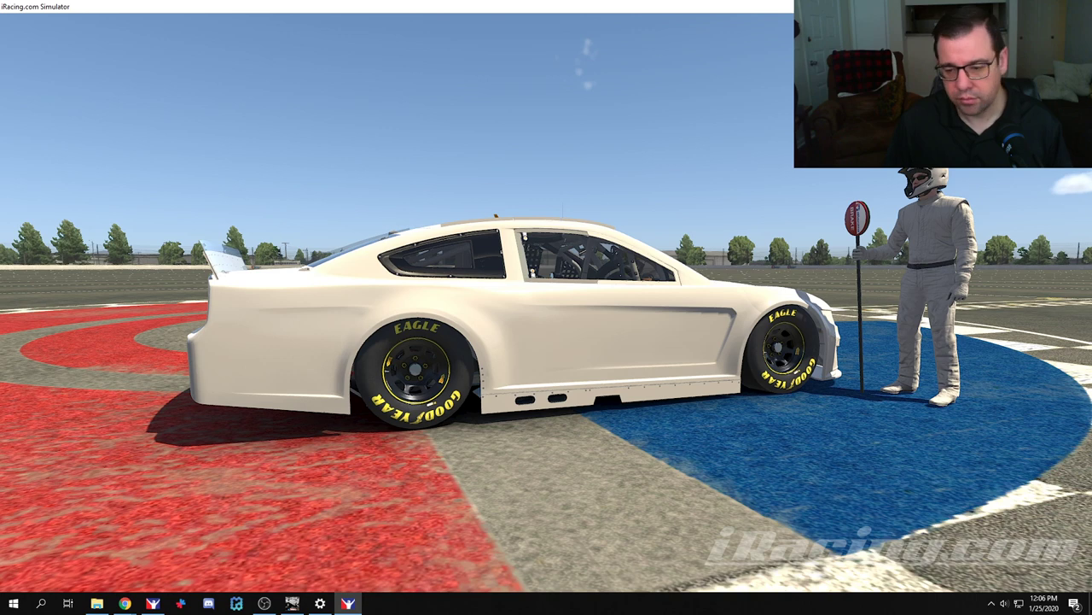
Step: Turn off Windows Speech Recognition from the system tray, then return to GIMP
{"action": "left_click", "coordinate": [991, 604]}
{"action": "right_click", "coordinate": [987, 553]}
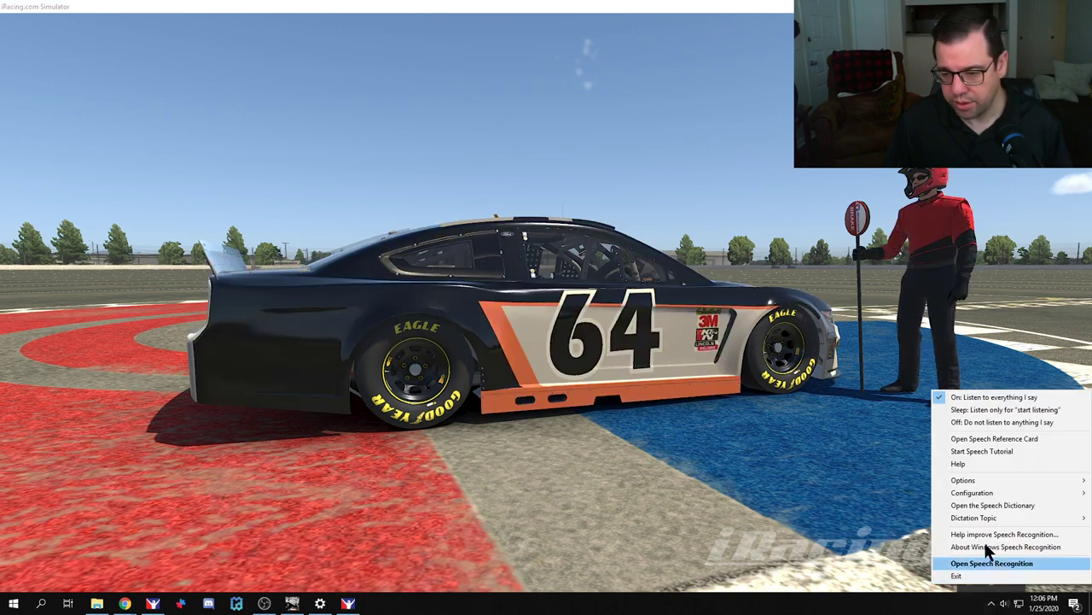
{"action": "left_click", "coordinate": [983, 418]}
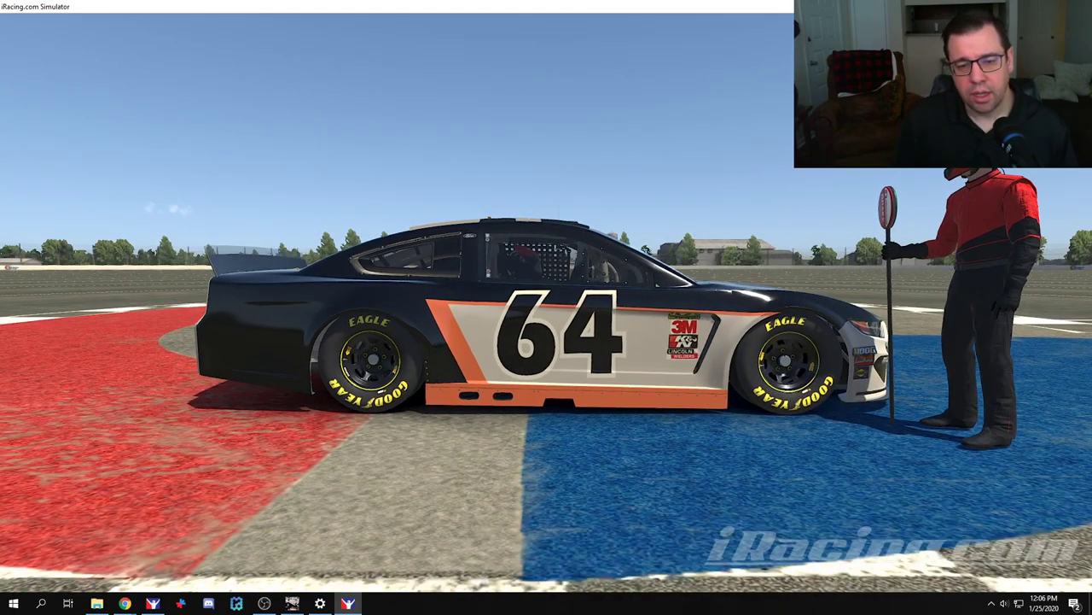
{"action": "key", "text": "alt+Tab"}
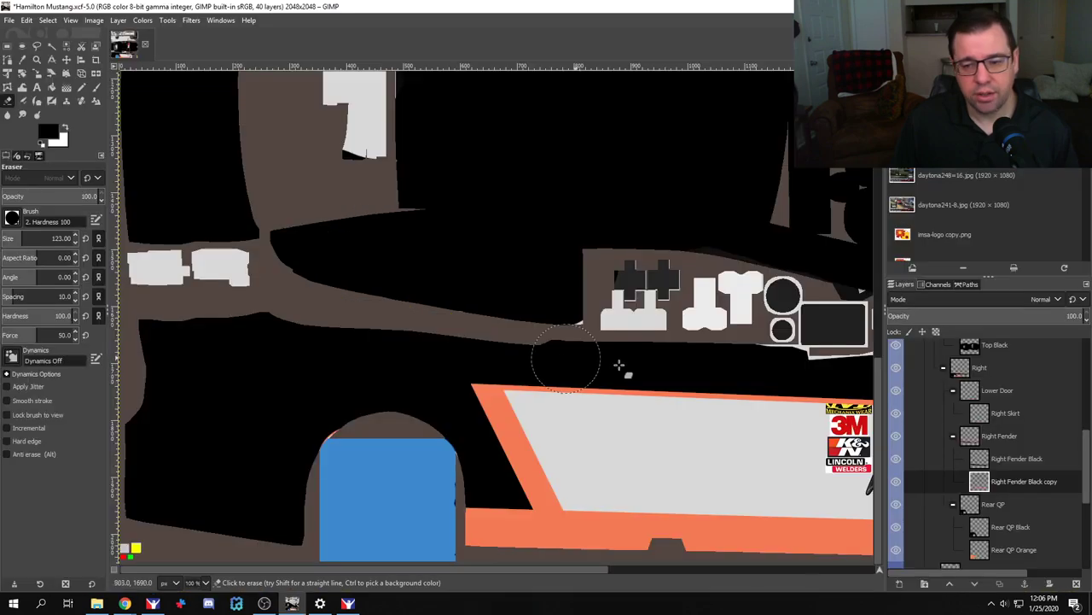
Step: Move Car_decal above Logos in Paintable Area to show the Monster and Ford decals, then export
{"action": "scroll", "coordinate": [1008, 487], "scroll_direction": "down", "scroll_amount": 2}
{"action": "scroll", "coordinate": [1007, 486], "scroll_direction": "down", "scroll_amount": 1}
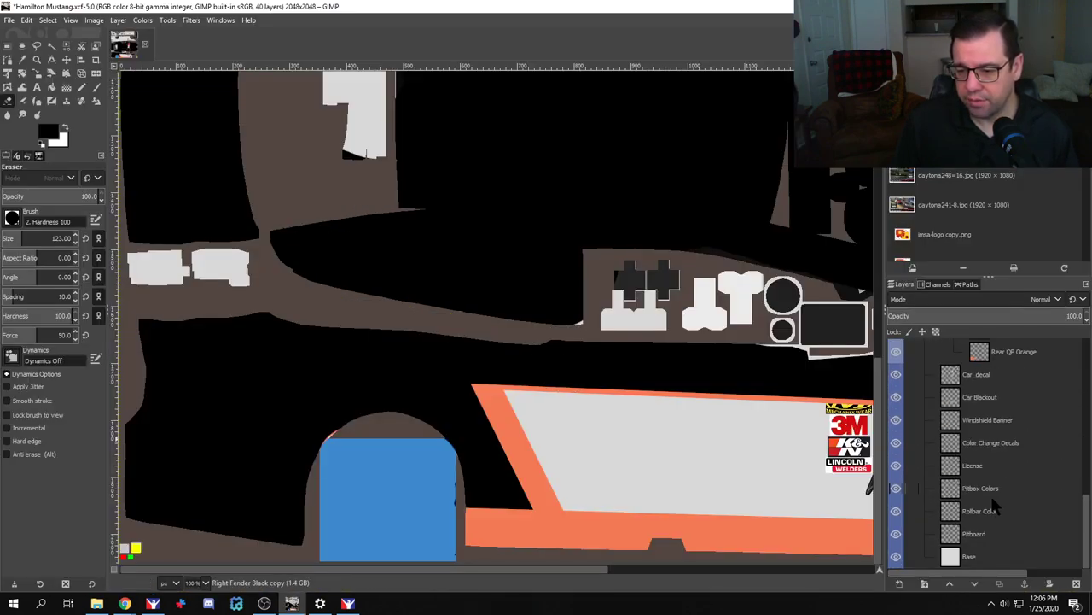
{"action": "scroll", "coordinate": [992, 491], "scroll_direction": "up", "scroll_amount": 1}
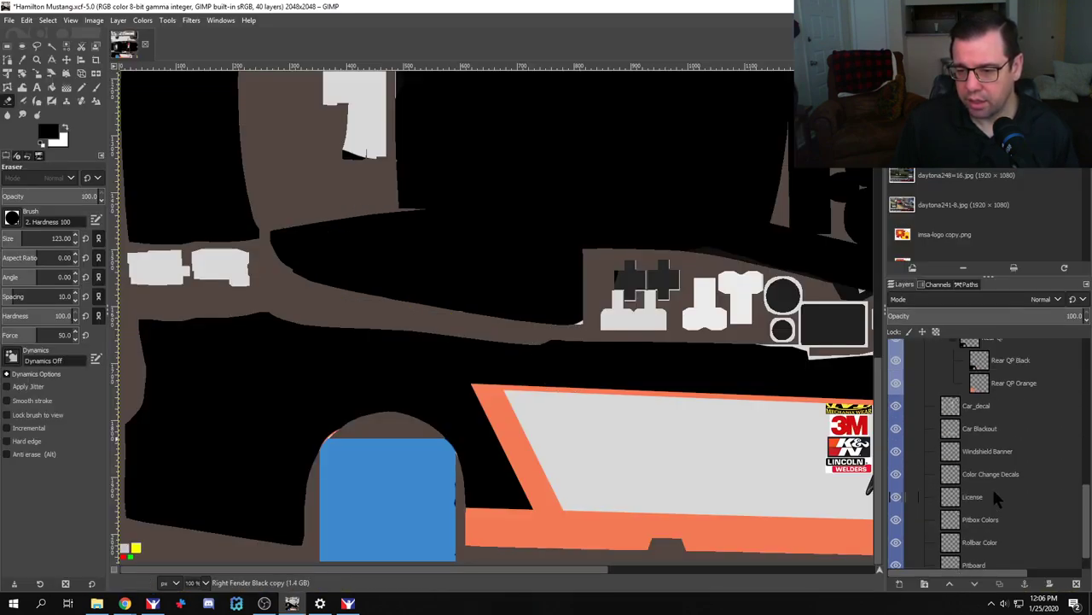
{"action": "left_click", "coordinate": [982, 406]}
{"action": "left_click", "coordinate": [896, 406]}
{"action": "left_click", "coordinate": [896, 407]}
{"action": "mouse_move", "coordinate": [992, 409]}
{"action": "left_mouse_down"}
{"action": "mouse_move", "coordinate": [1003, 348]}
{"action": "mouse_move", "coordinate": [977, 380]}
{"action": "left_mouse_up"}
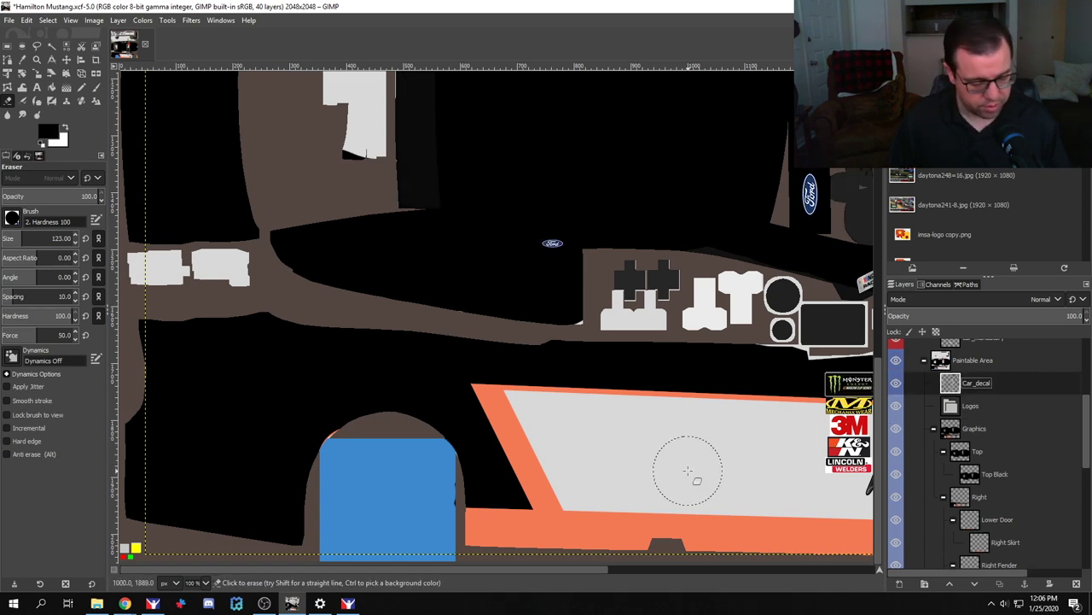
{"action": "key", "text": "ctrl+e"}
{"action": "key", "text": "alt+Tab"}
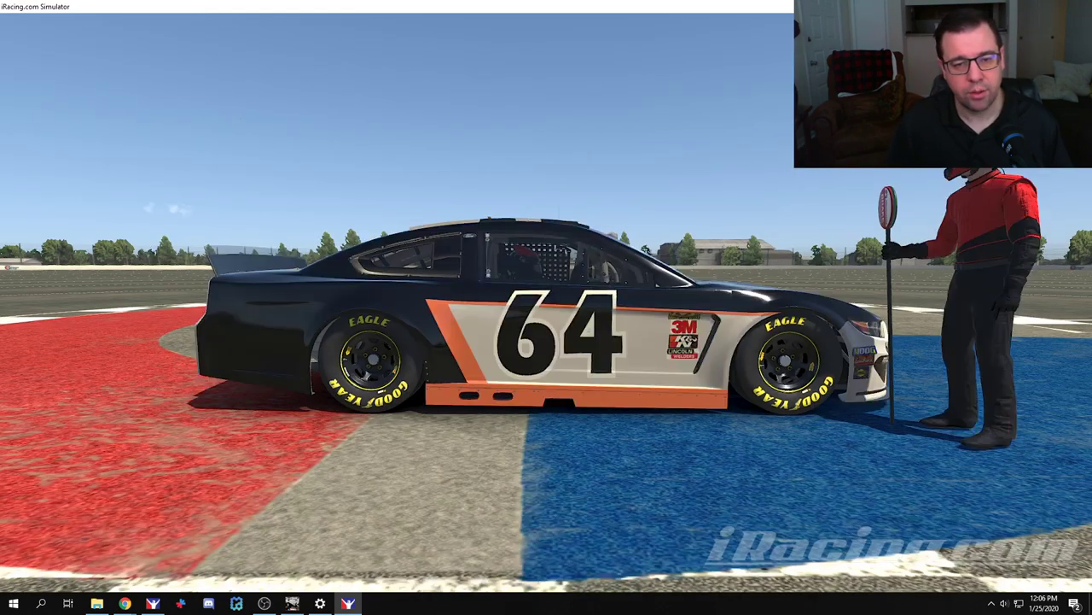
Step: Reload the car paint in iRacing to check the Monster Energy decal, then open the Paint folder
{"action": "key", "text": "ctrl+r"}
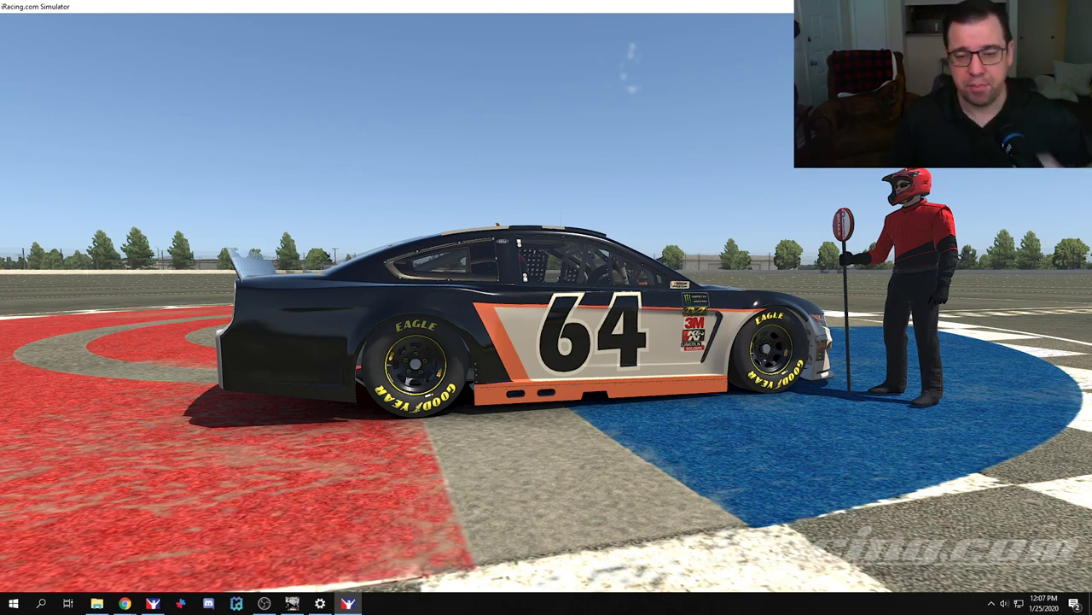
{"action": "mouse_move", "coordinate": [493, 409]}
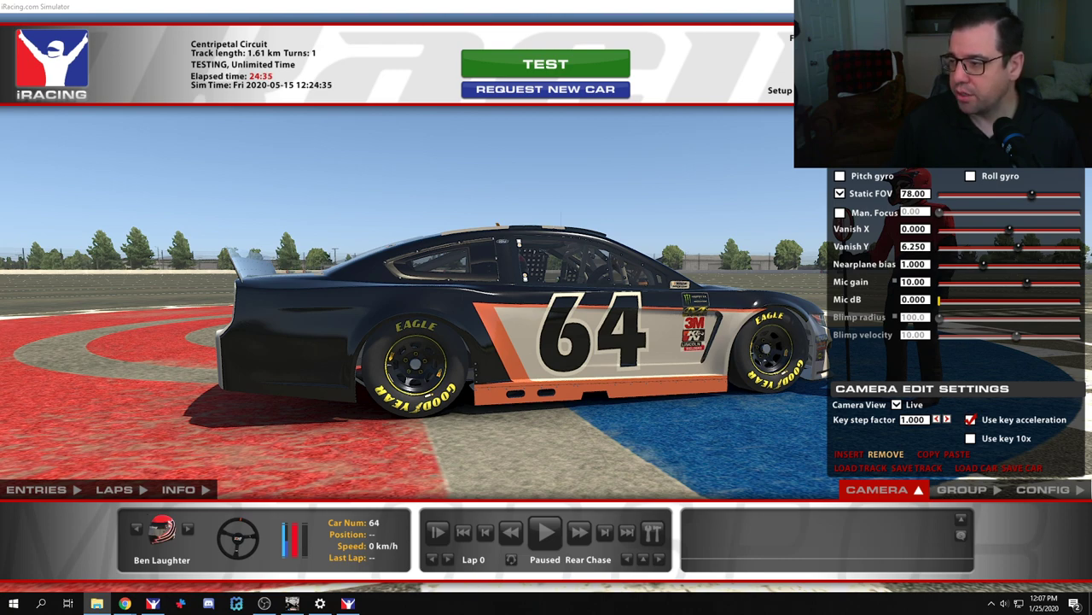
{"action": "left_click", "coordinate": [96, 603]}
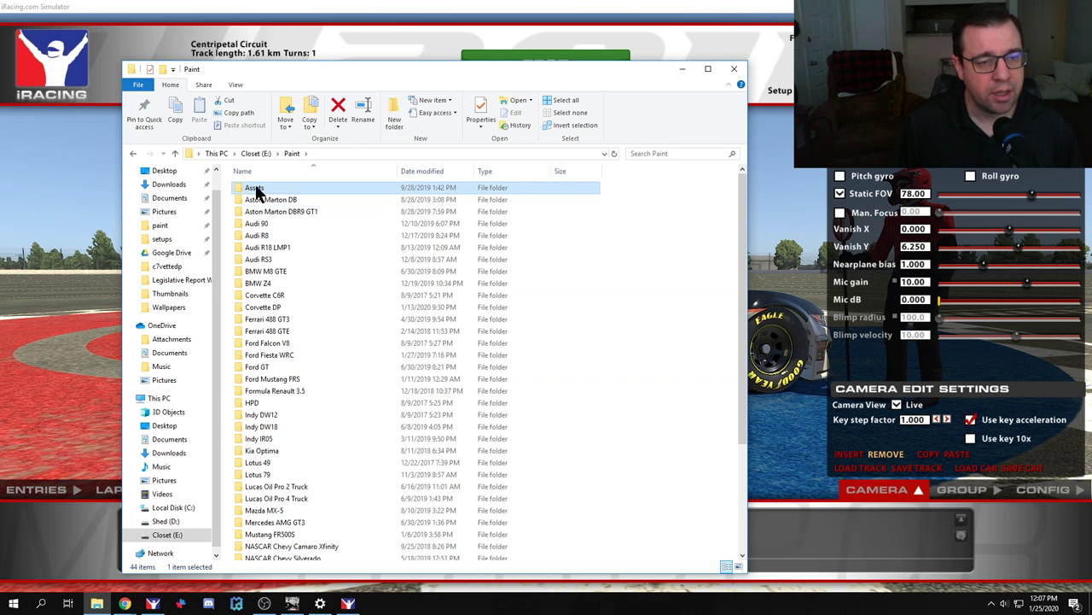
Step: Go to Paint\Assets\Hamilton and select the 500-500-logo-hamilton image, with Explorer over GIMP
{"action": "scroll", "coordinate": [373, 324], "scroll_direction": "down", "scroll_amount": 5}
{"action": "scroll", "coordinate": [370, 349], "scroll_direction": "up", "scroll_amount": 5}
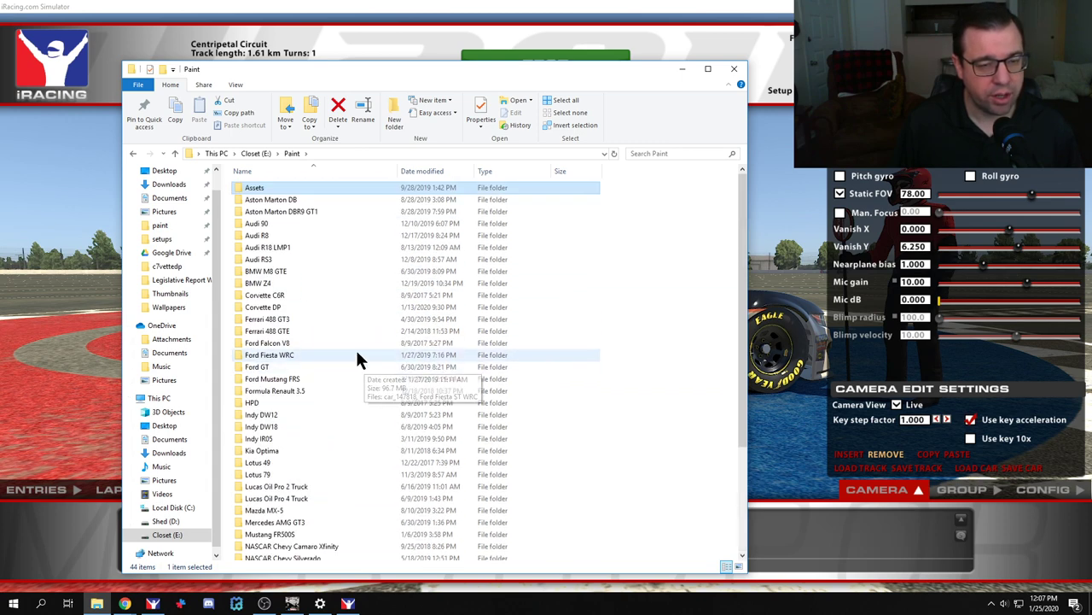
{"action": "double_click", "coordinate": [264, 194]}
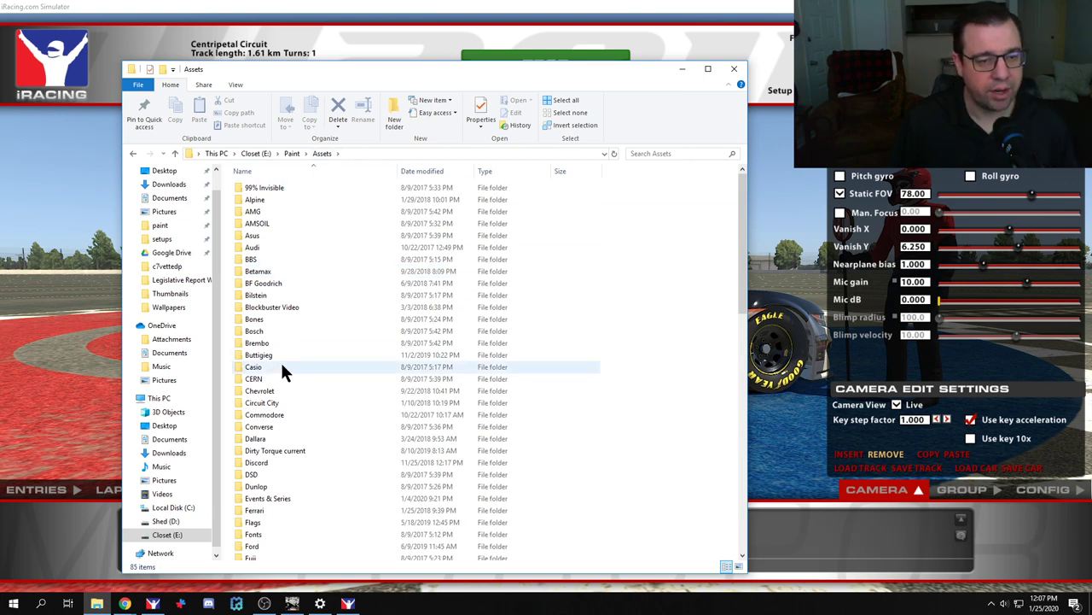
{"action": "scroll", "coordinate": [283, 369], "scroll_direction": "down", "scroll_amount": 7}
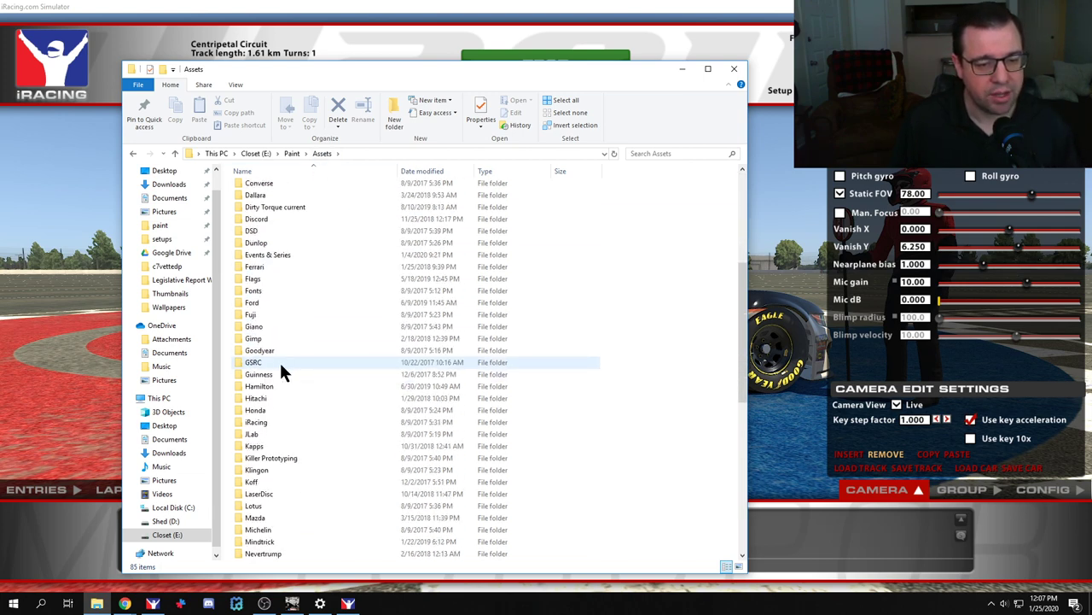
{"action": "double_click", "coordinate": [268, 385]}
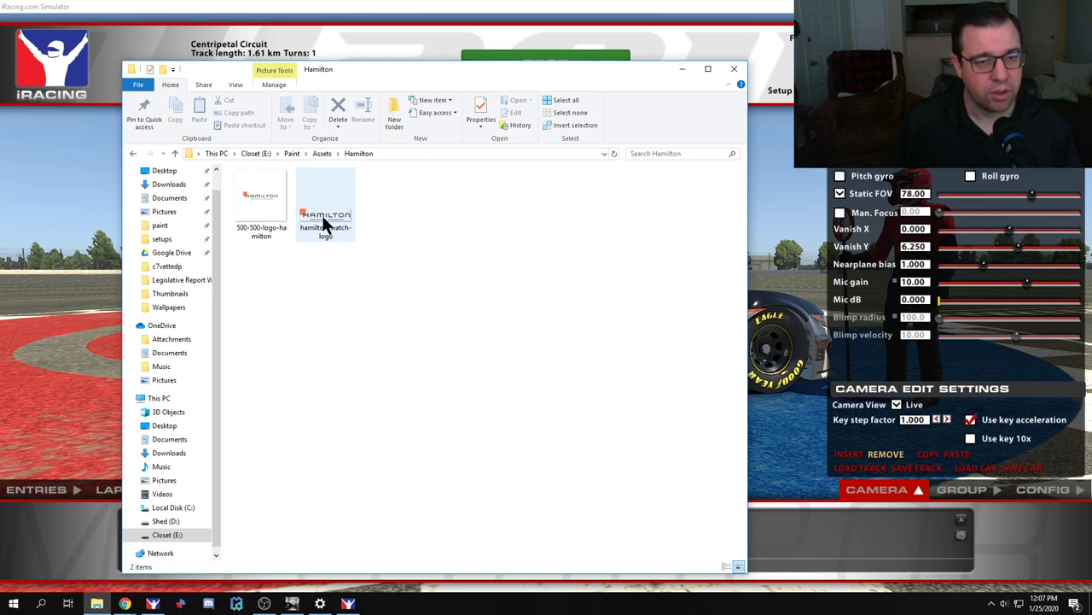
{"action": "left_click", "coordinate": [253, 215]}
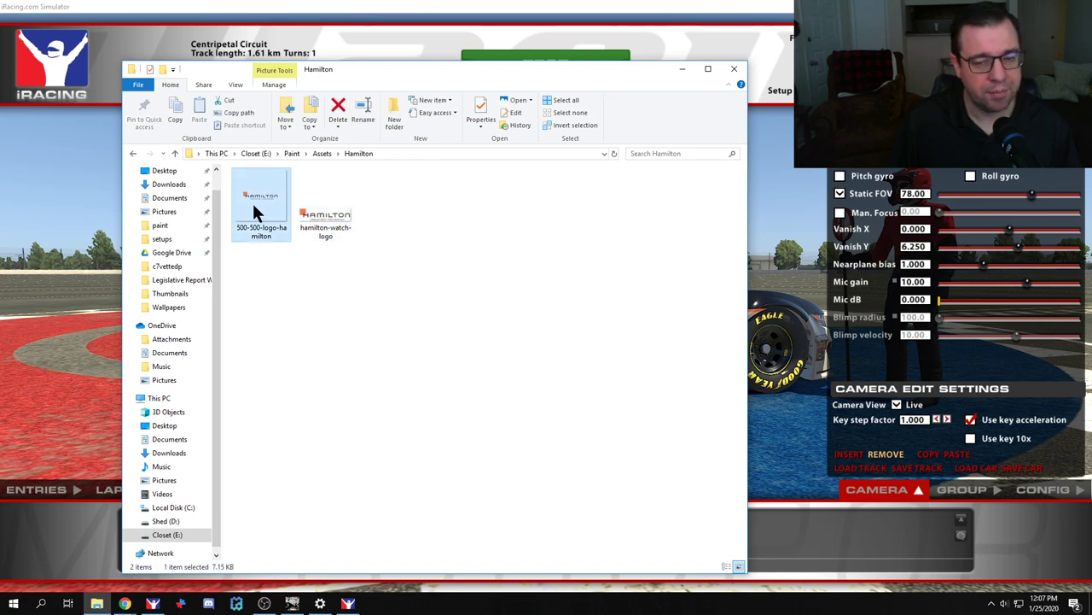
{"action": "key", "text": "alt+Tab"}
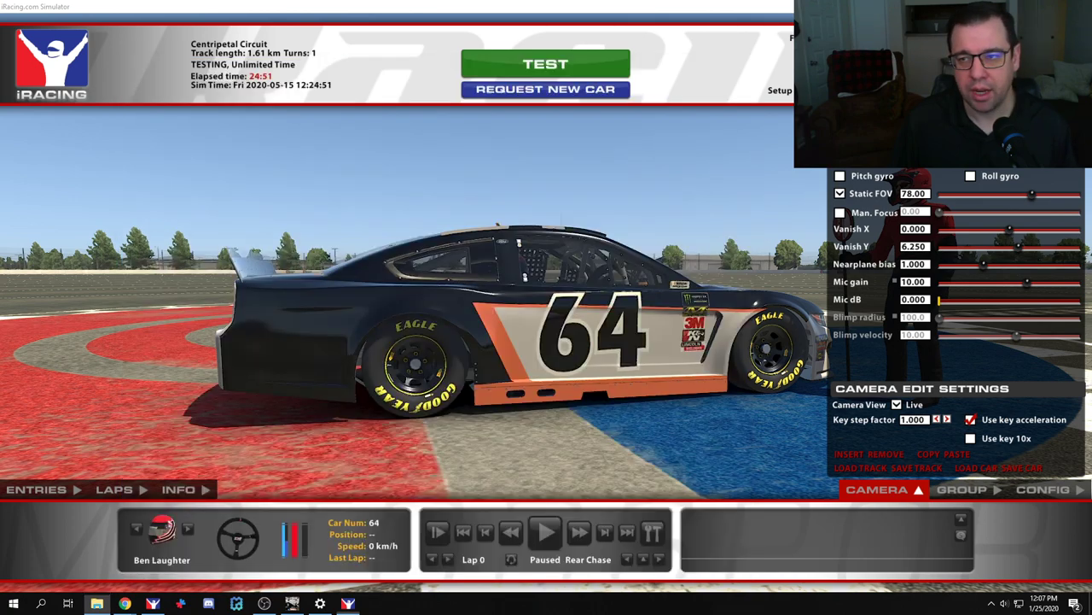
{"action": "key", "text": "alt+Tab"}
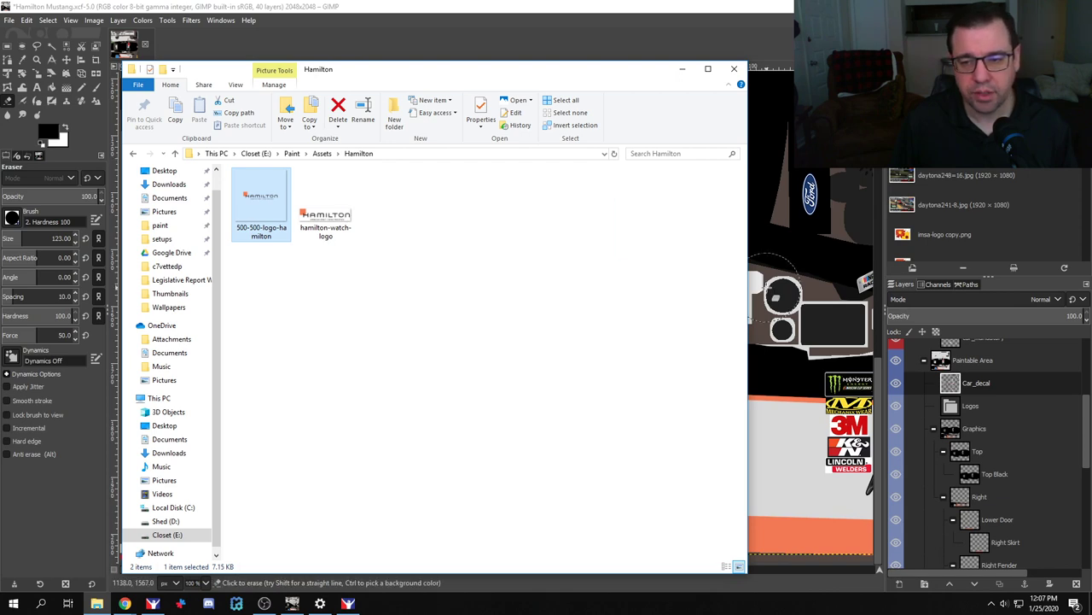
Step: Add the Hamilton logo as a layer in the Logos group and create a group named 'Right #1'
{"action": "left_click_drag", "start_coordinate": [773, 273], "coordinate": [772, 275]}
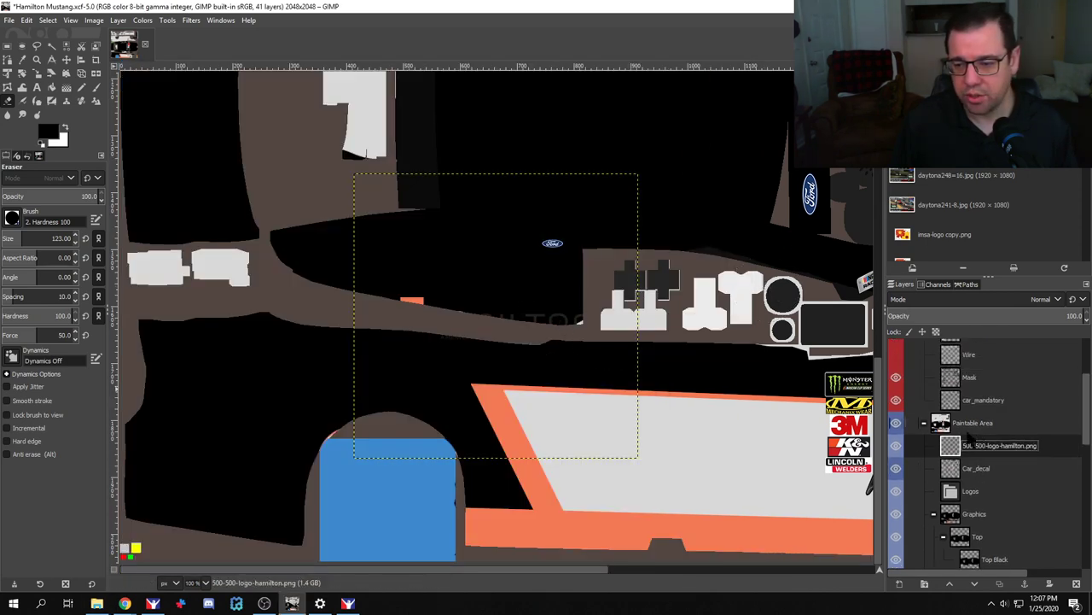
{"action": "left_click_drag", "start_coordinate": [964, 457], "coordinate": [973, 502]}
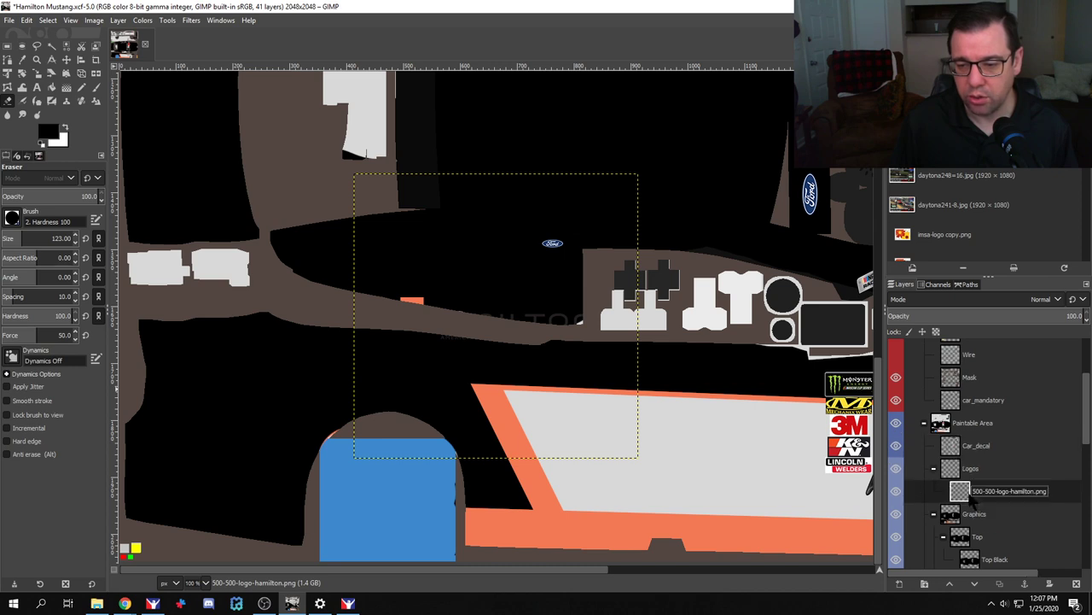
{"action": "right_click", "coordinate": [975, 478]}
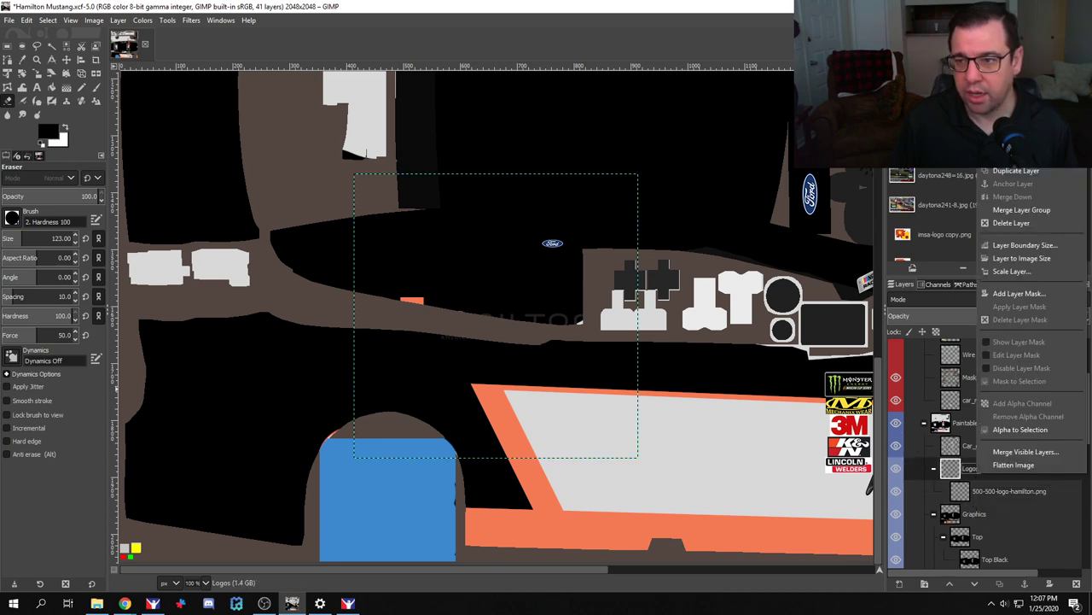
{"action": "left_click", "coordinate": [1032, 161]}
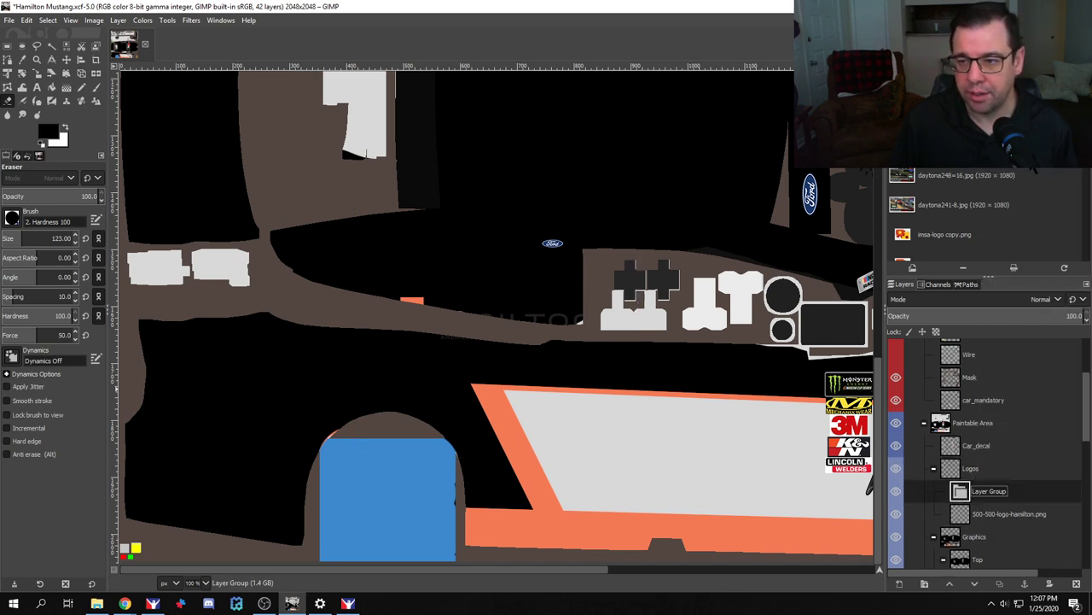
{"action": "double_click", "coordinate": [989, 494]}
{"action": "type", "text": "Right #1"}
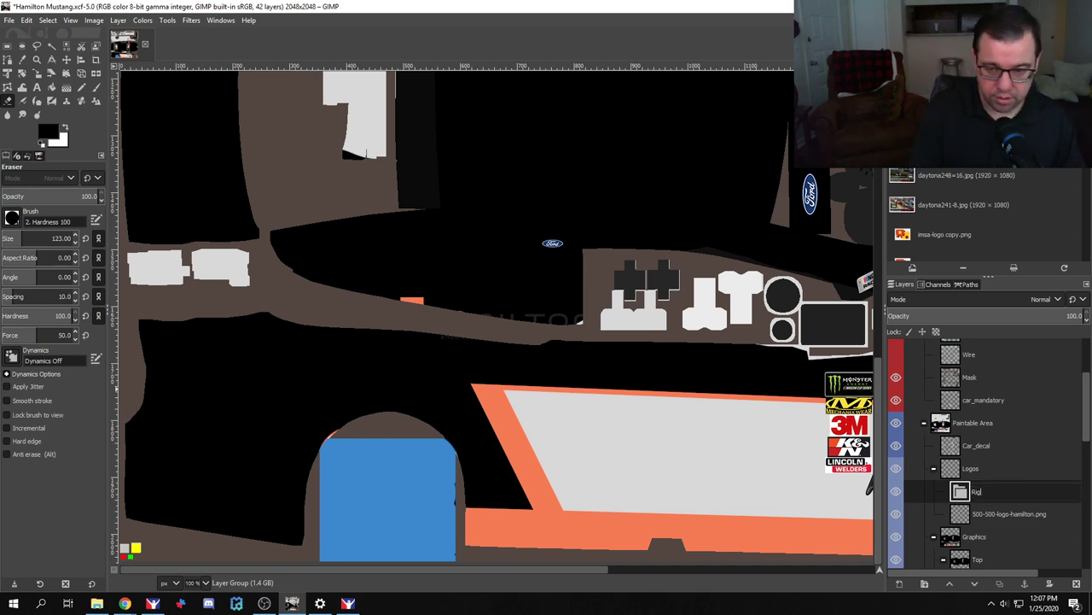
{"action": "key", "text": "Return"}
Step: Move the Hamilton logo layer into Right #1 and rename it 'QP Hamilton'
{"action": "left_click", "coordinate": [1007, 515]}
{"action": "left_click_drag", "start_coordinate": [980, 517], "coordinate": [981, 492]}
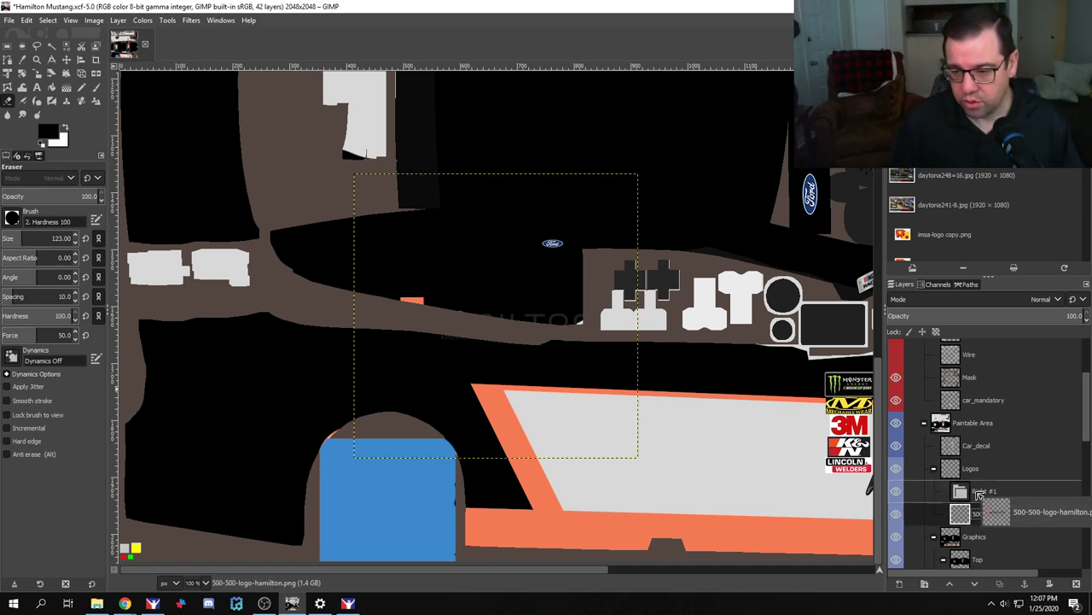
{"action": "double_click", "coordinate": [1001, 515]}
{"action": "type", "text": "Q"}
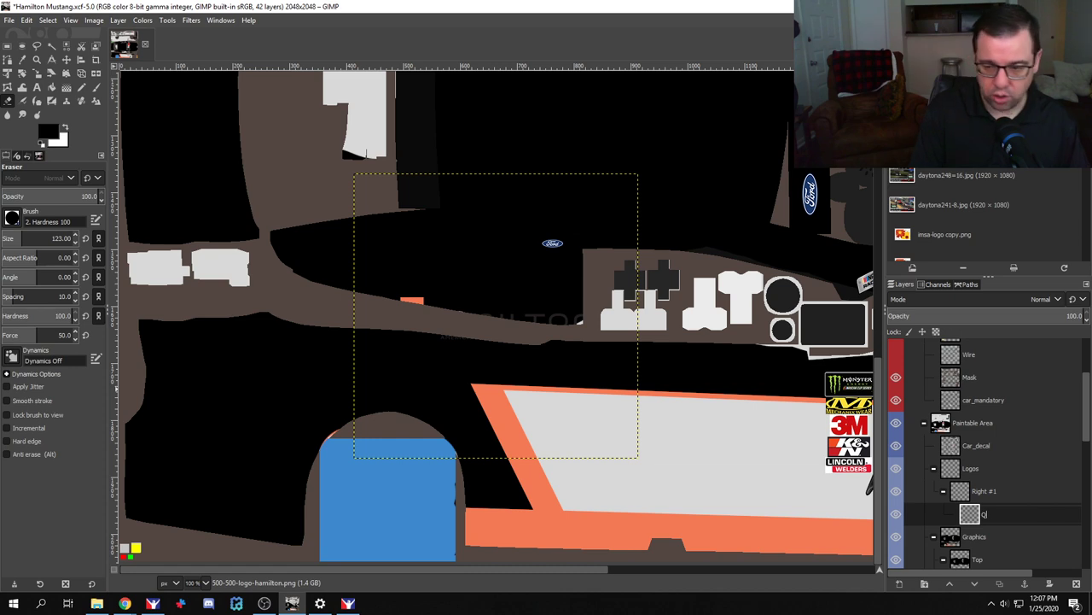
{"action": "type", "text": "P Hamil"}
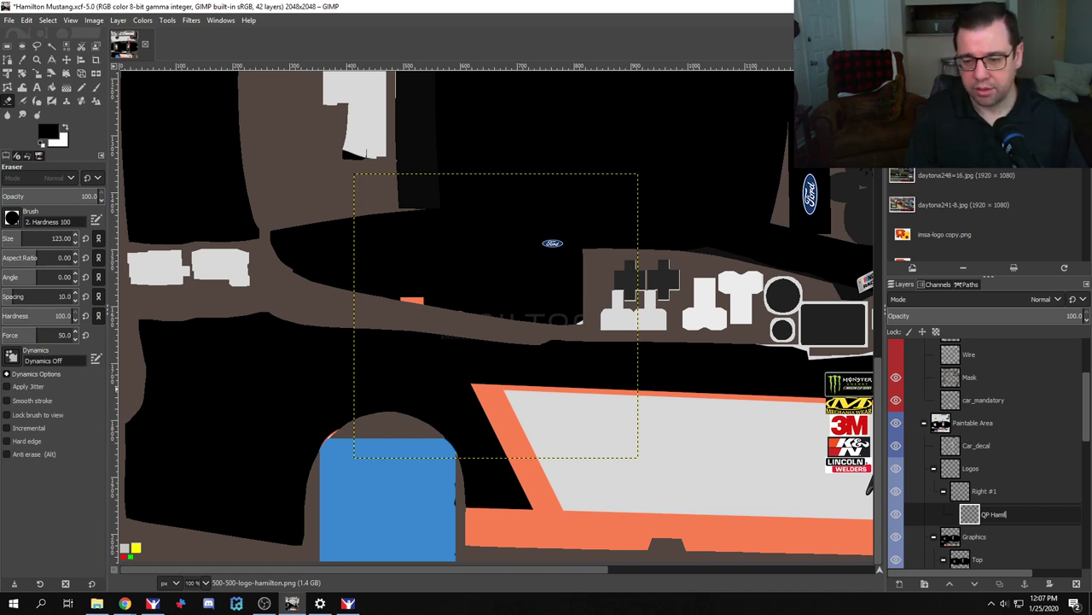
{"action": "type", "text": "ton"}
{"action": "key", "text": "Return"}
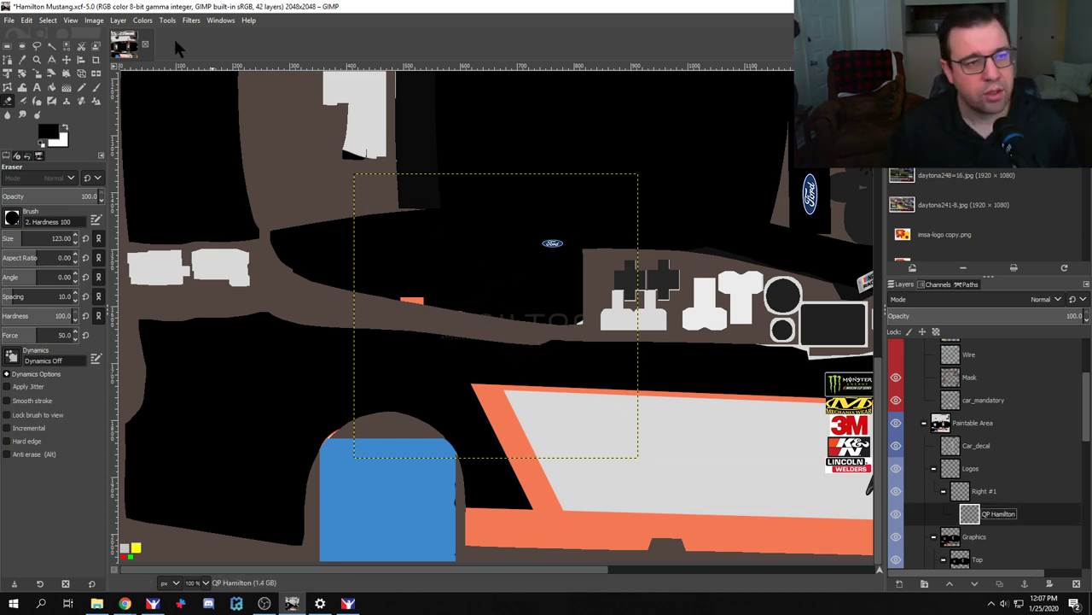
Step: Position the Hamilton logo on the rear quarter panel and export the car's paint file
{"action": "left_click", "coordinate": [66, 60]}
{"action": "left_click_drag", "start_coordinate": [427, 304], "coordinate": [245, 362]}
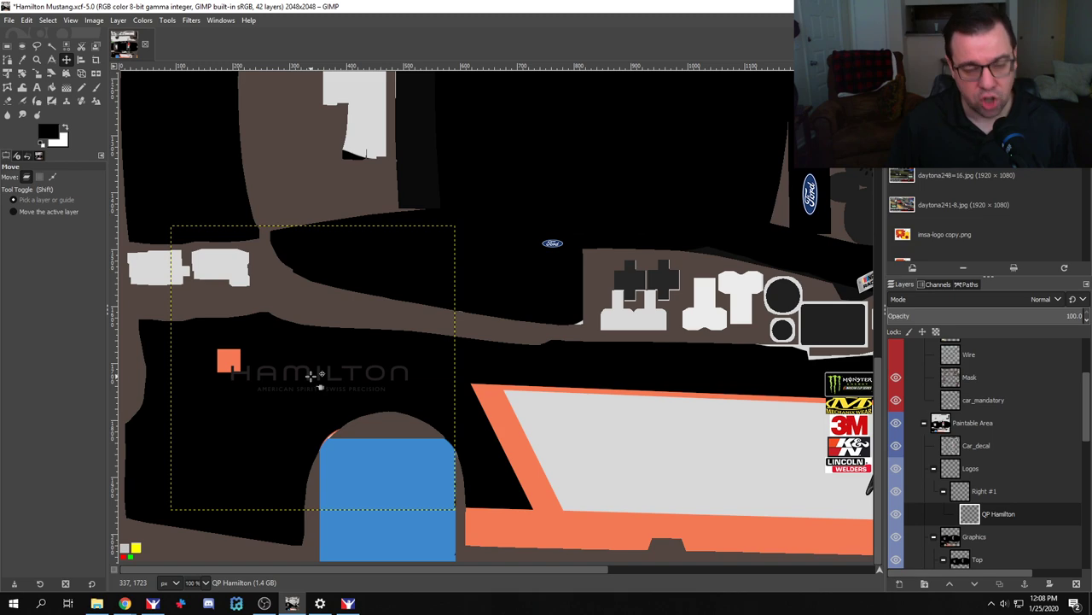
{"action": "key", "text": "ctrl+e"}
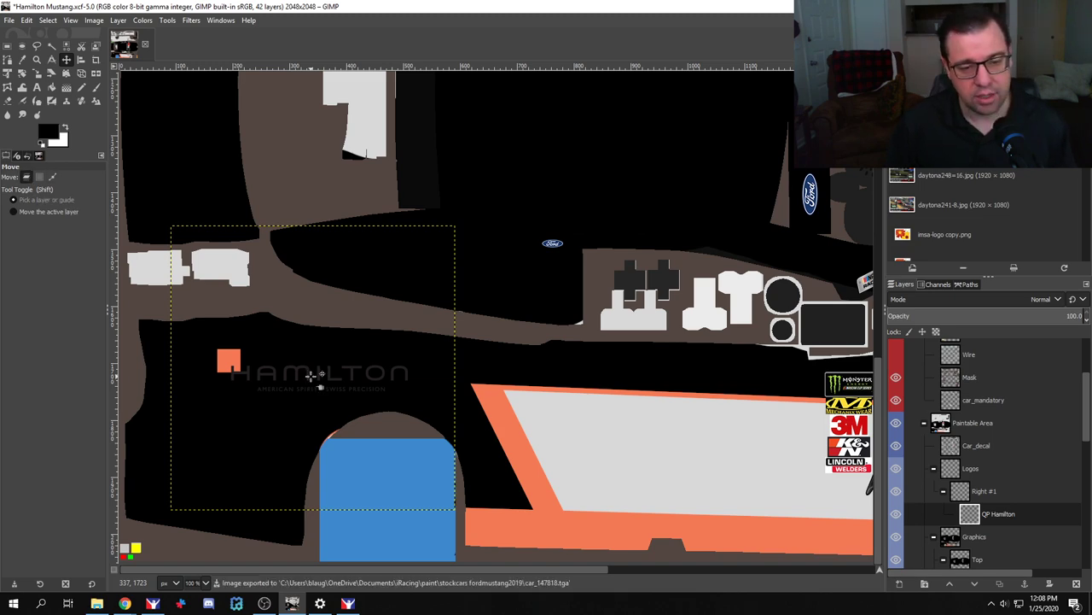
{"action": "key", "text": "alt+Tab"}
{"action": "key", "text": "alt+Tab"}
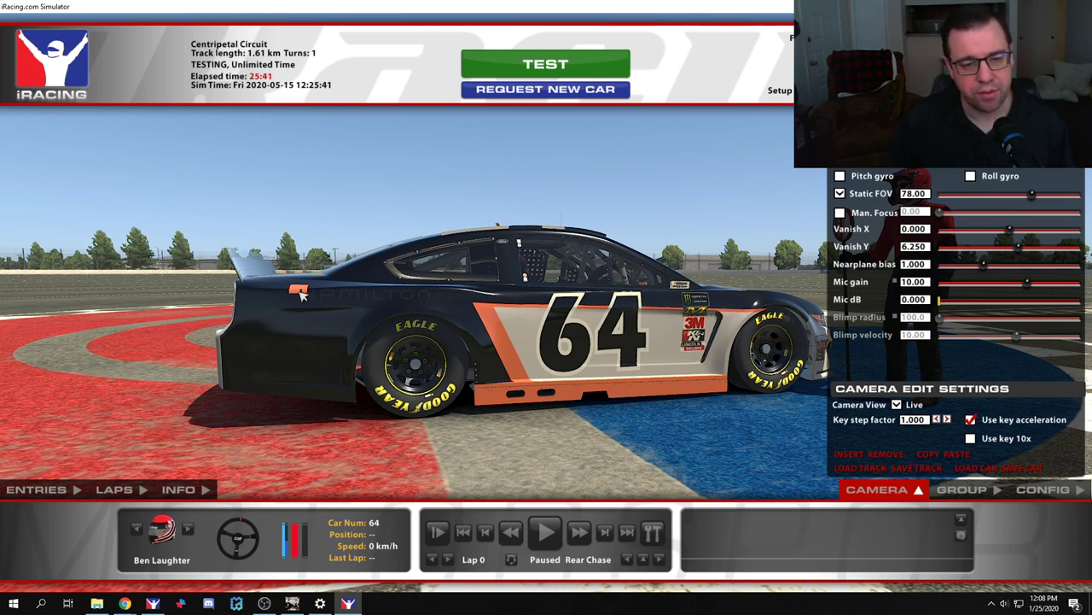
Step: Check the Hamilton logo in iRacing, then delete the QP Hamilton layer in GIMP
{"action": "key", "text": "alt+Tab"}
{"action": "key", "text": "alt+Tab"}
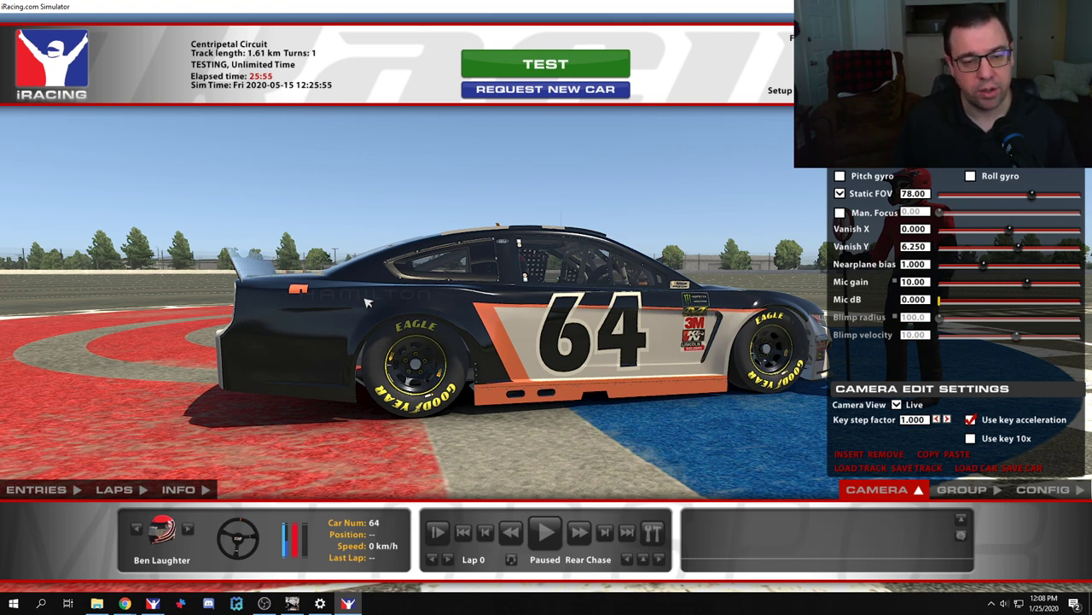
{"action": "key", "text": "alt+Tab"}
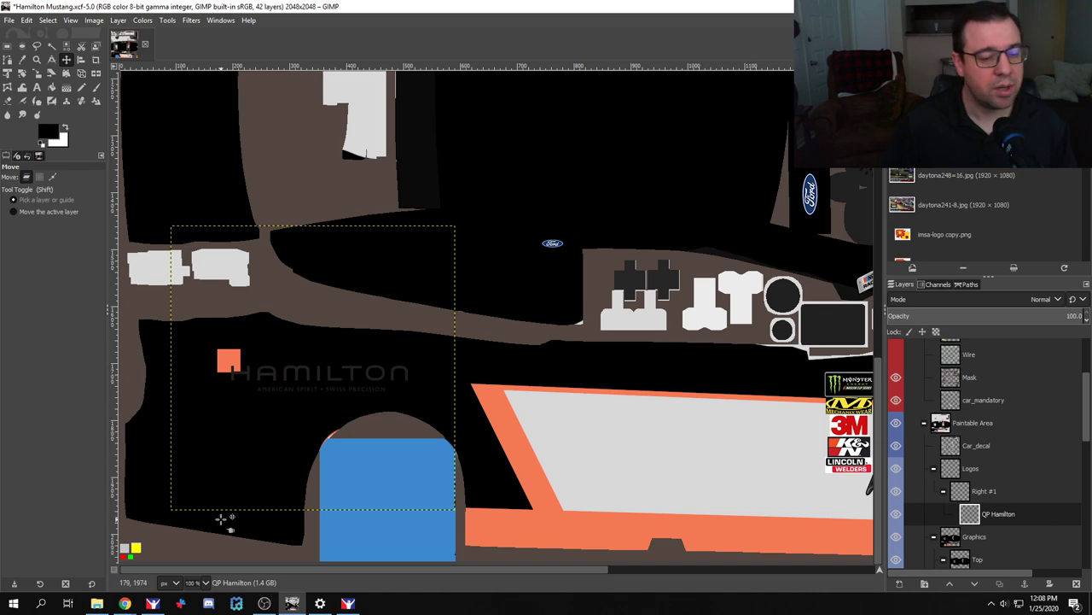
{"action": "right_click", "coordinate": [993, 517]}
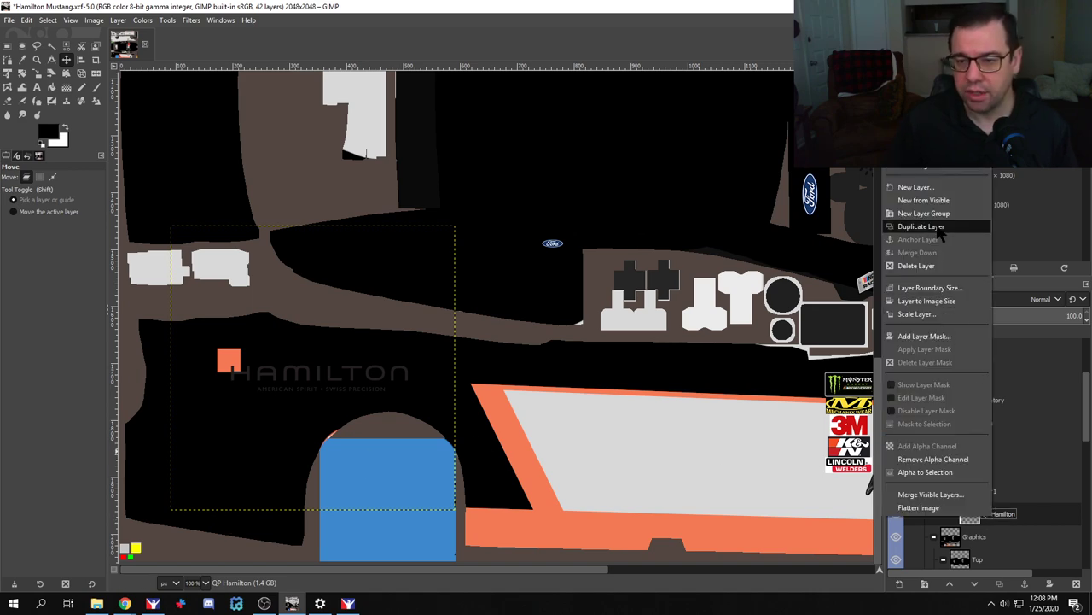
{"action": "left_click", "coordinate": [930, 270]}
Step: In a new Chrome tab, search for 'hamilton watch logo transparent'
{"action": "mouse_move", "coordinate": [125, 603]}
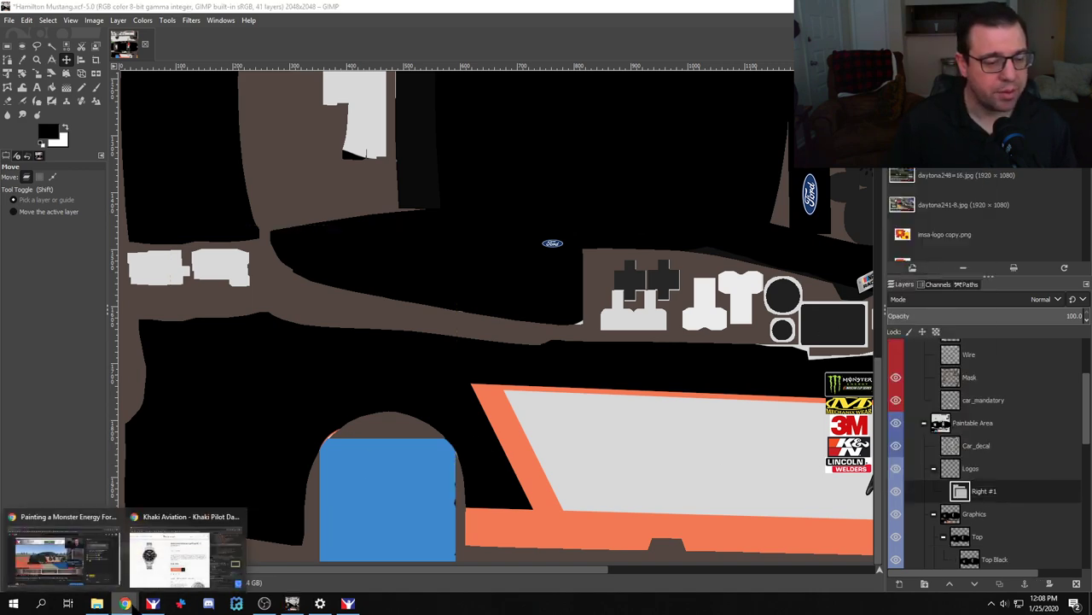
{"action": "left_click", "coordinate": [167, 561]}
{"action": "left_click", "coordinate": [153, 9]}
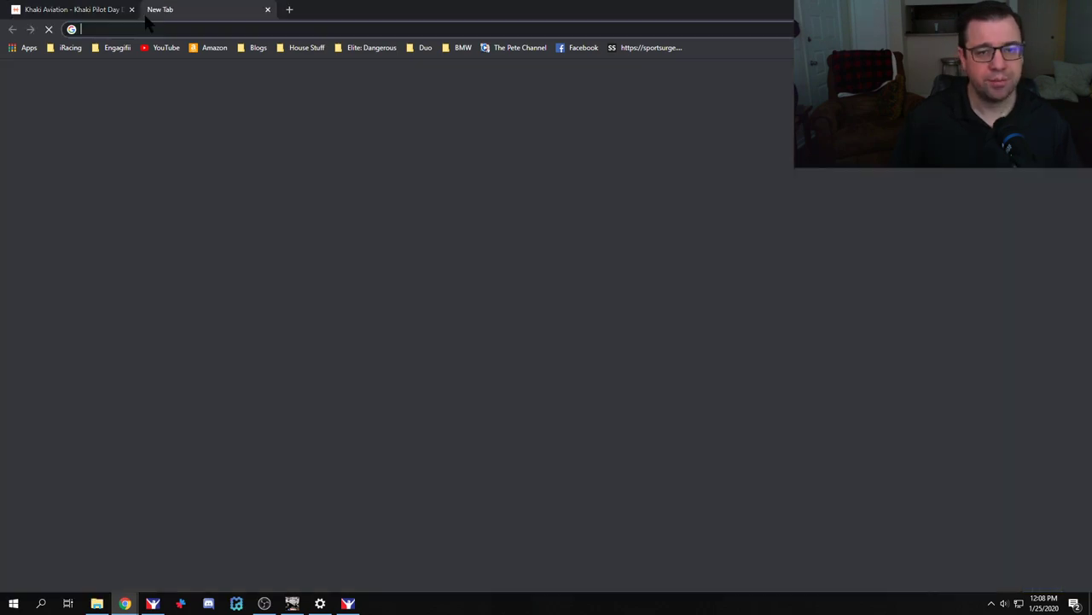
{"action": "type", "text": "hamilton watch logo"}
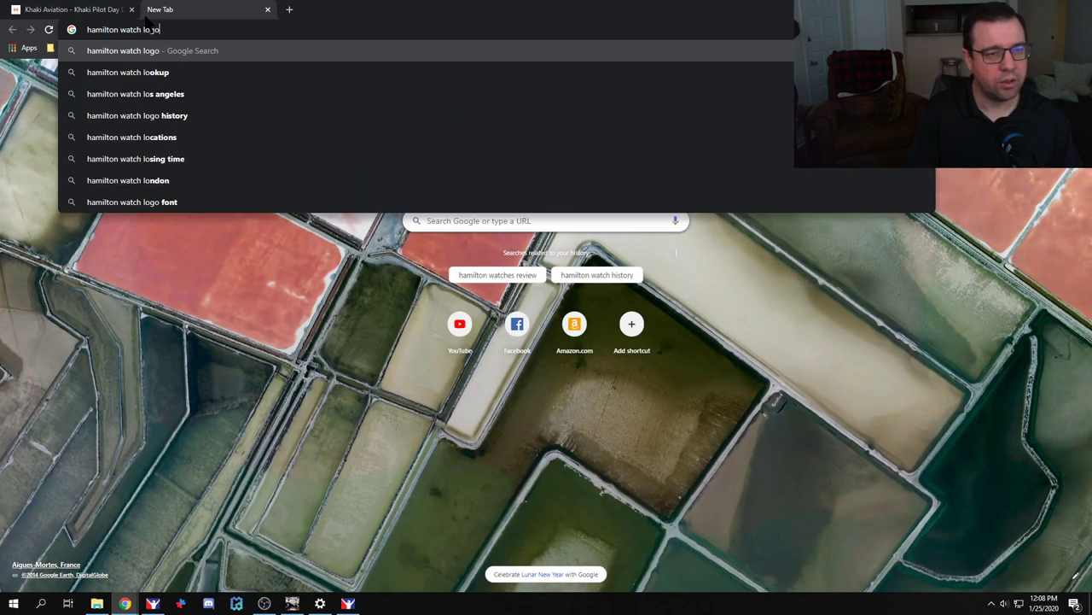
{"action": "key", "text": "Return"}
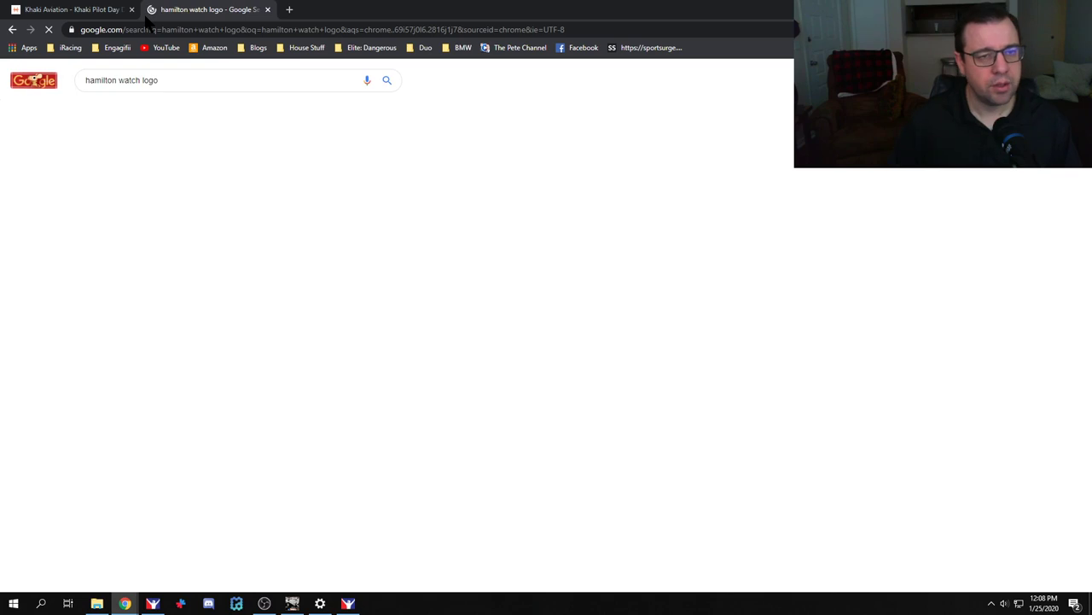
{"action": "left_click", "coordinate": [221, 81]}
{"action": "type", "text": "transparent"}
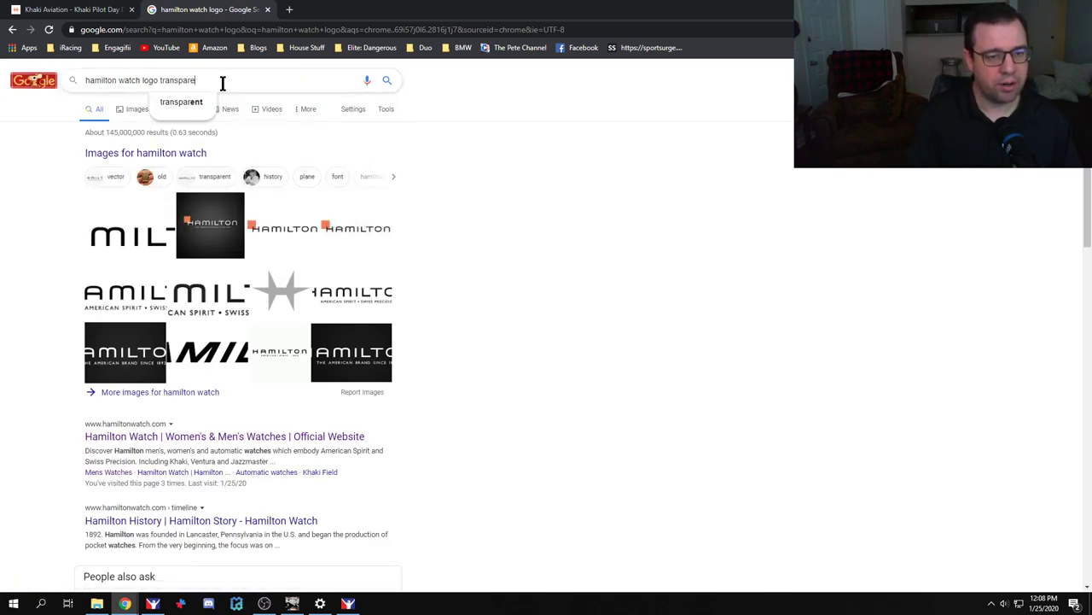
{"action": "key", "text": "Return"}
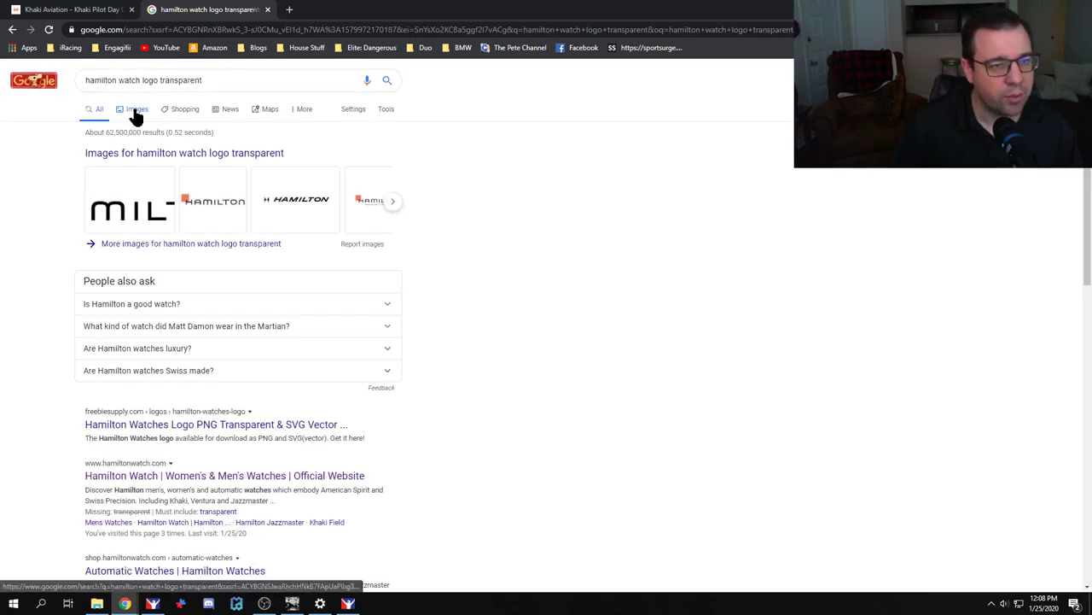
Step: Open the white PNGkit Hamilton logo from the image results in its own tab
{"action": "left_click", "coordinate": [136, 111]}
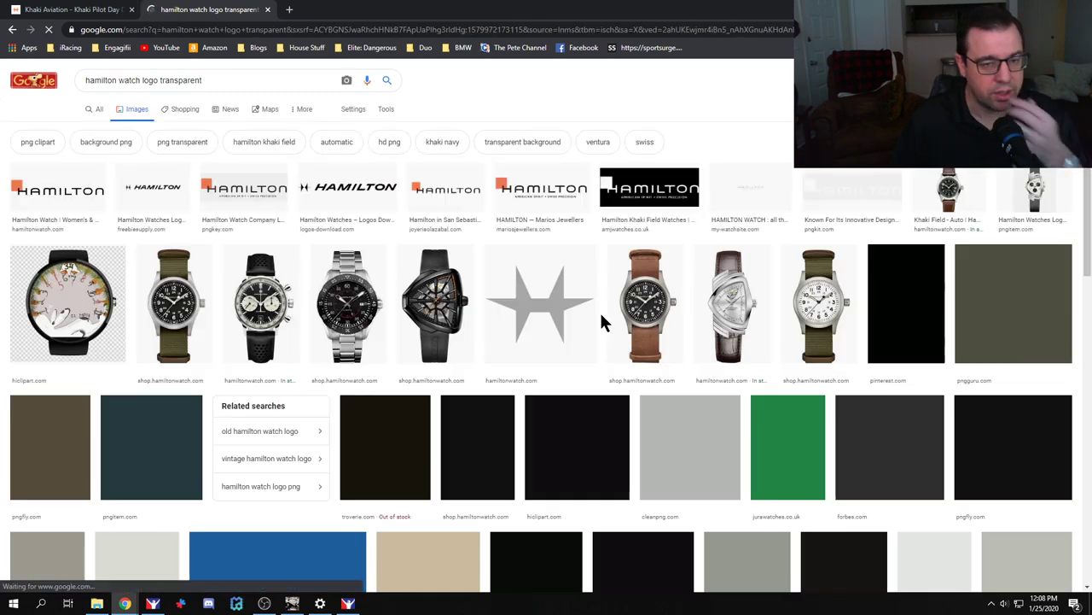
{"action": "left_click", "coordinate": [863, 194]}
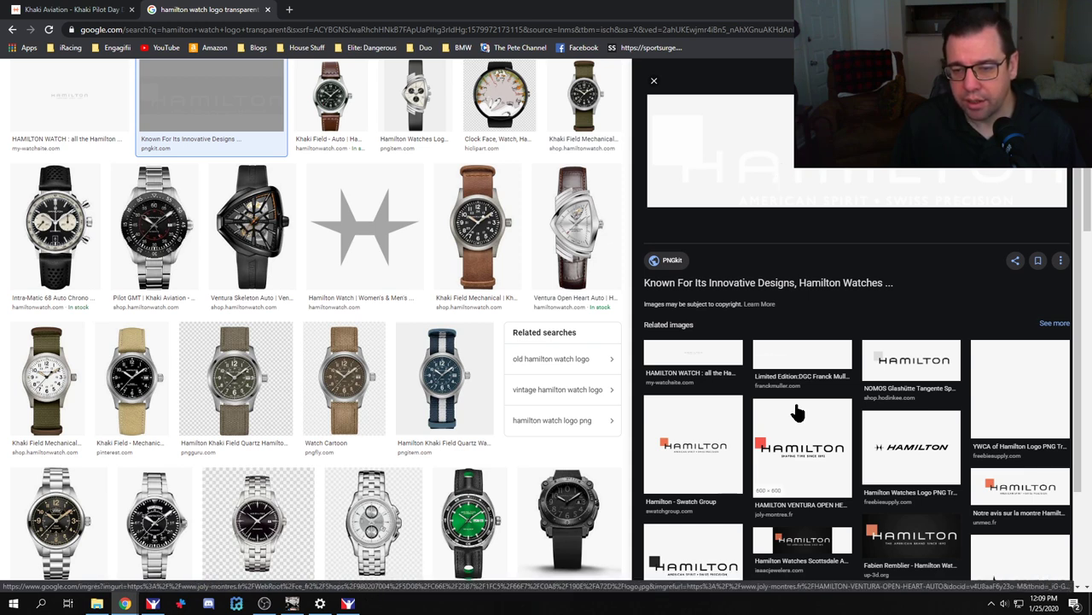
{"action": "scroll", "coordinate": [797, 415], "scroll_direction": "down", "scroll_amount": 2}
{"action": "scroll", "coordinate": [797, 414], "scroll_direction": "up", "scroll_amount": 2}
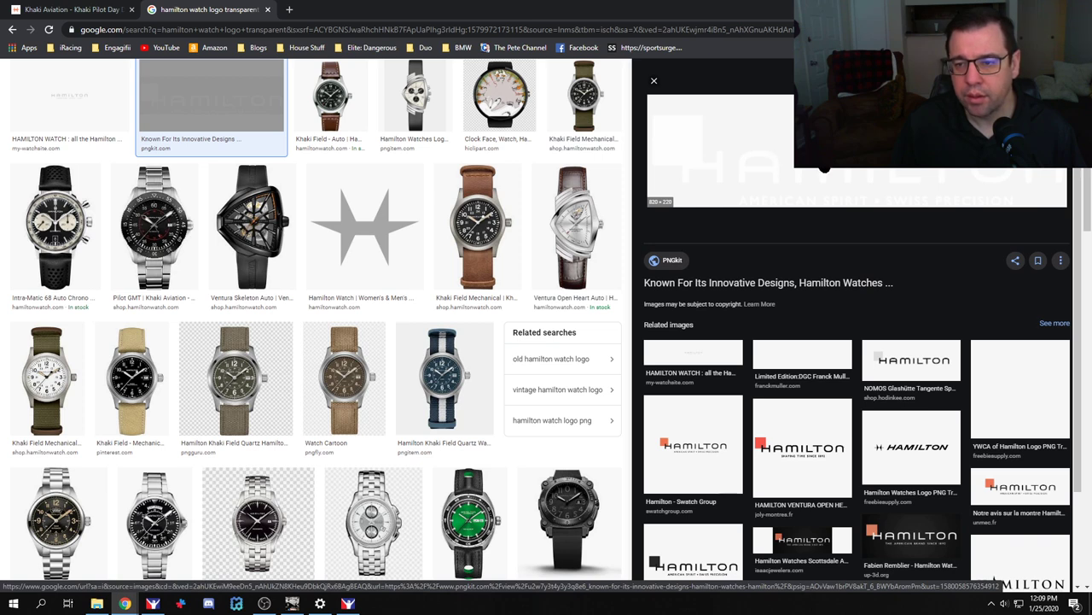
{"action": "right_click", "coordinate": [824, 168]}
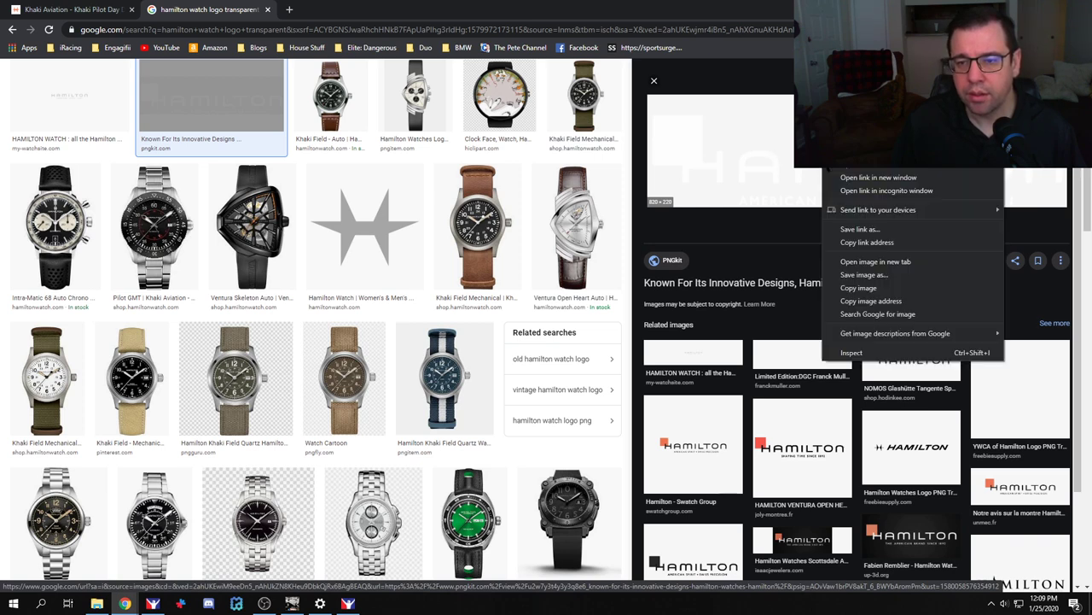
{"action": "left_click", "coordinate": [888, 262]}
{"action": "left_click", "coordinate": [348, 9]}
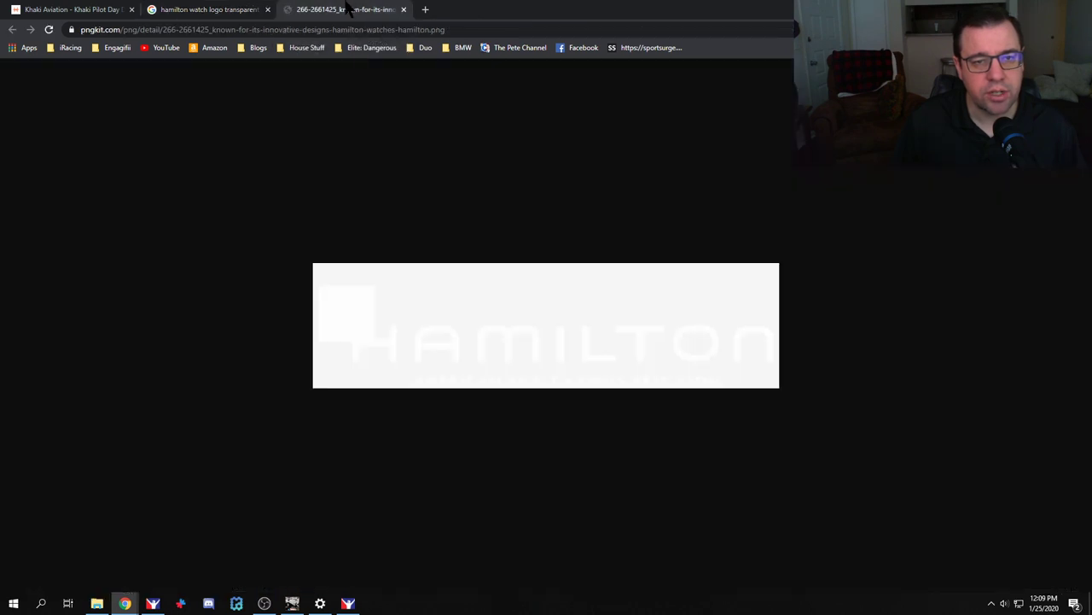
{"action": "right_click", "coordinate": [536, 340]}
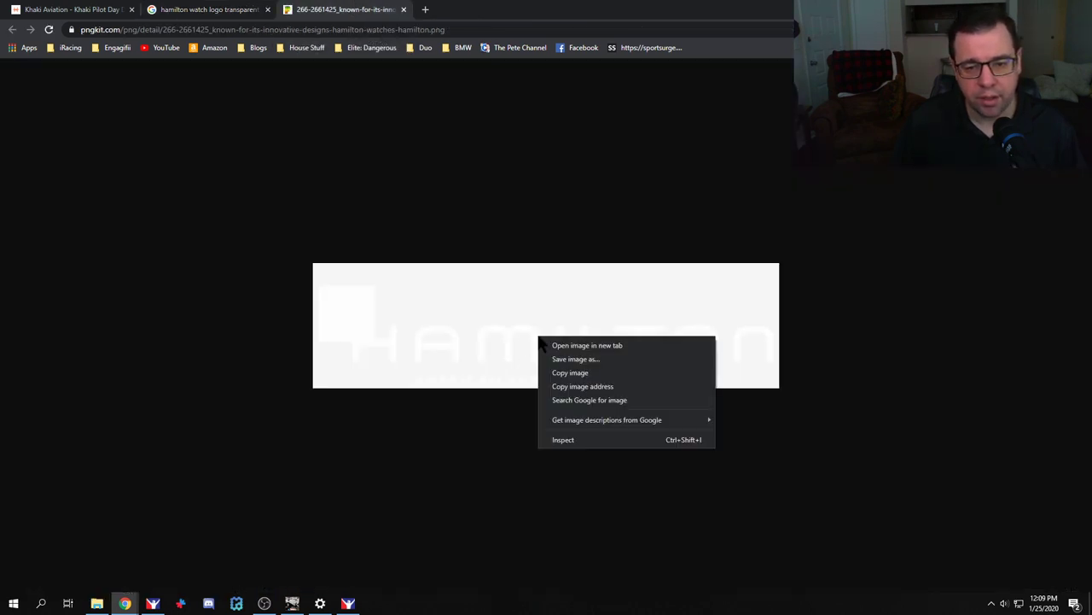
Step: Save the white Hamilton logo PNG to E:\Paint\Assets\Hamilton
{"action": "left_click", "coordinate": [595, 362]}
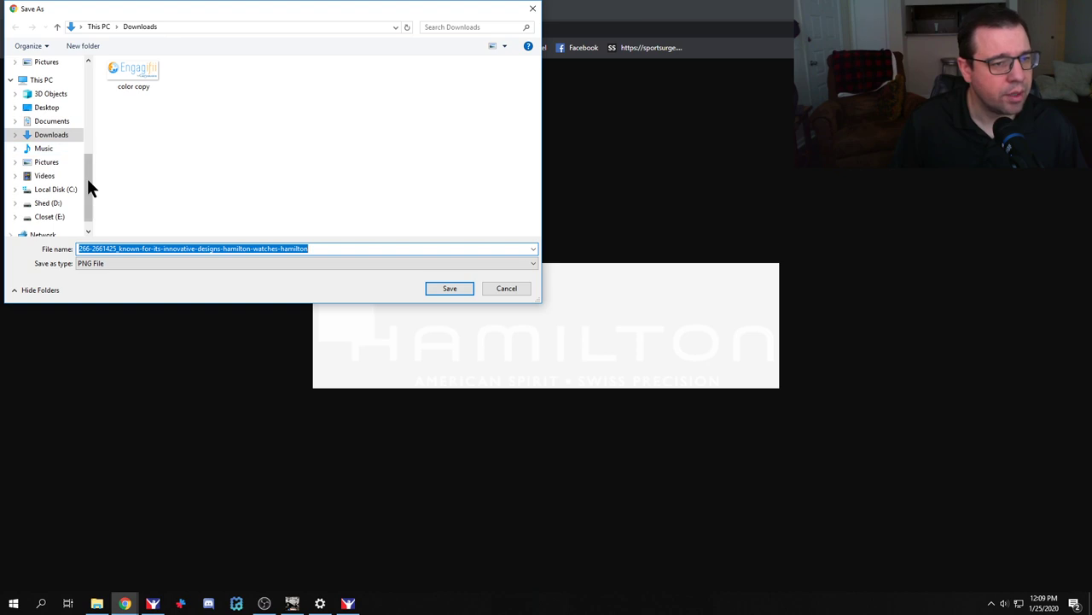
{"action": "scroll", "coordinate": [88, 178], "scroll_direction": "down", "scroll_amount": 1}
{"action": "left_click", "coordinate": [45, 203]}
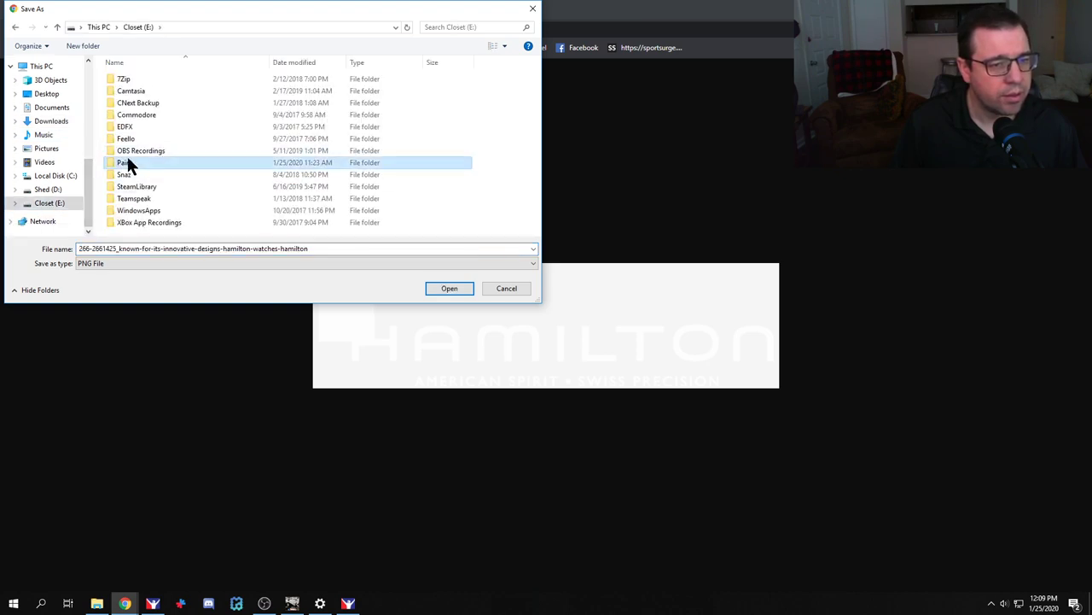
{"action": "double_click", "coordinate": [125, 162]}
{"action": "double_click", "coordinate": [136, 75]}
{"action": "scroll", "coordinate": [195, 209], "scroll_direction": "down", "scroll_amount": 3}
{"action": "scroll", "coordinate": [192, 207], "scroll_direction": "down", "scroll_amount": 6}
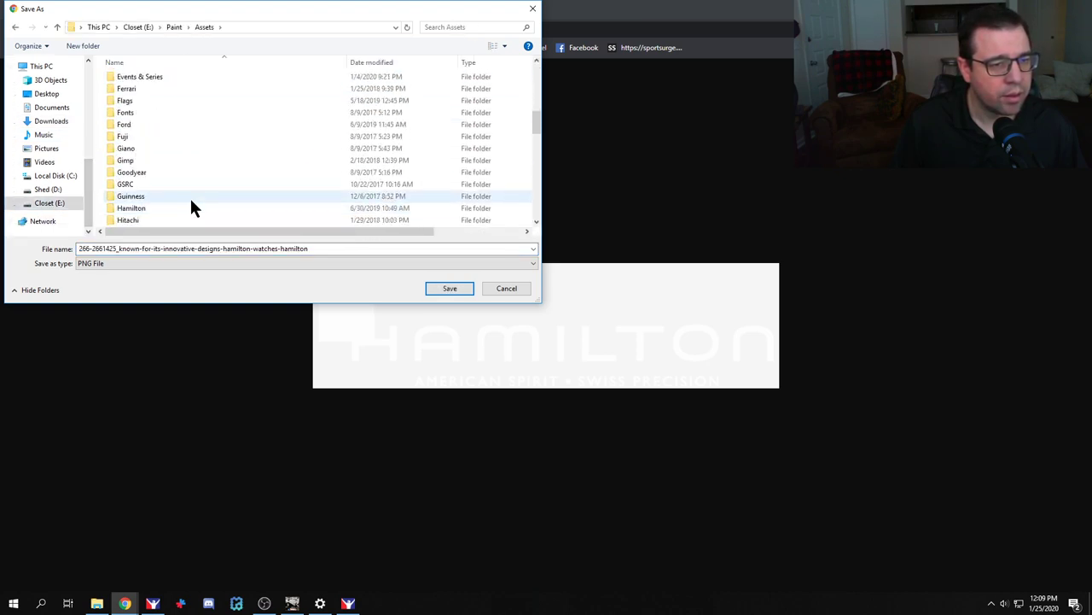
{"action": "double_click", "coordinate": [142, 138]}
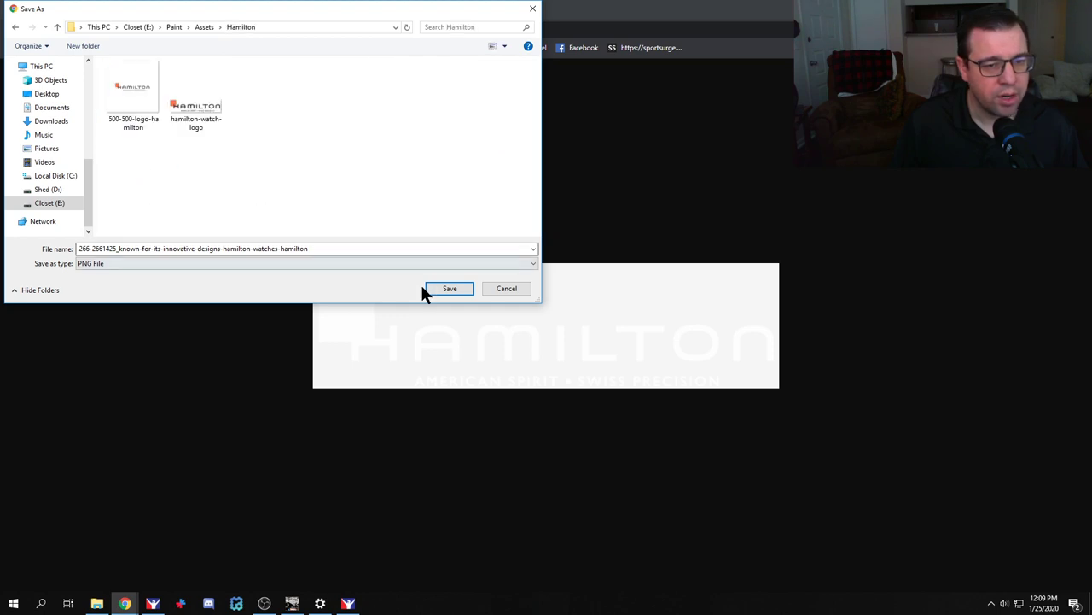
{"action": "left_click", "coordinate": [446, 289]}
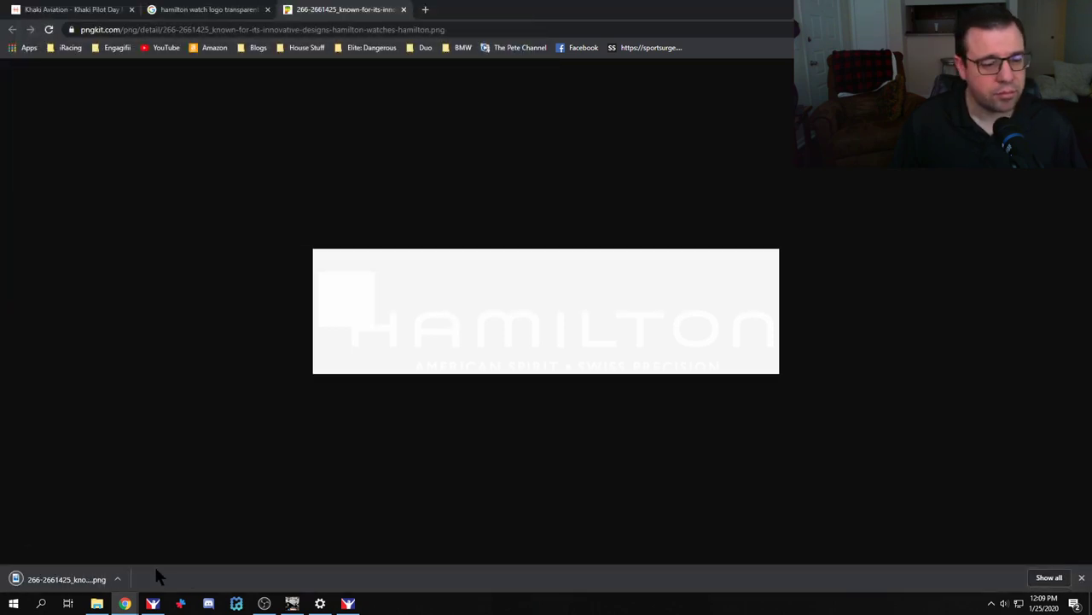
{"action": "left_click", "coordinate": [117, 578]}
Step: Drag the downloaded white logo from its folder onto the GIMP livery, then undo it
{"action": "left_click", "coordinate": [138, 534]}
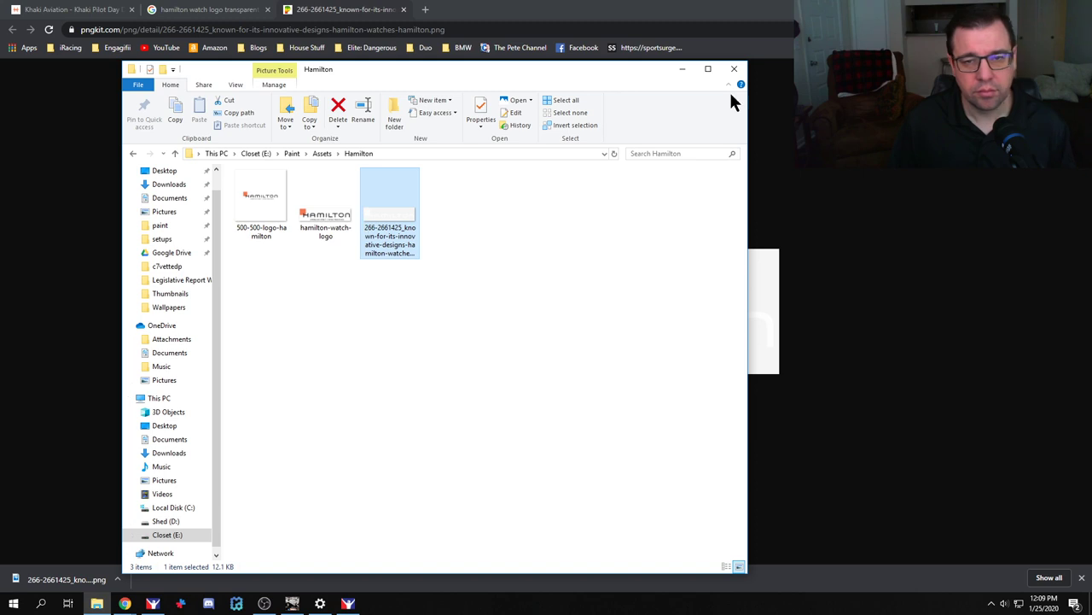
{"action": "left_click", "coordinate": [734, 68]}
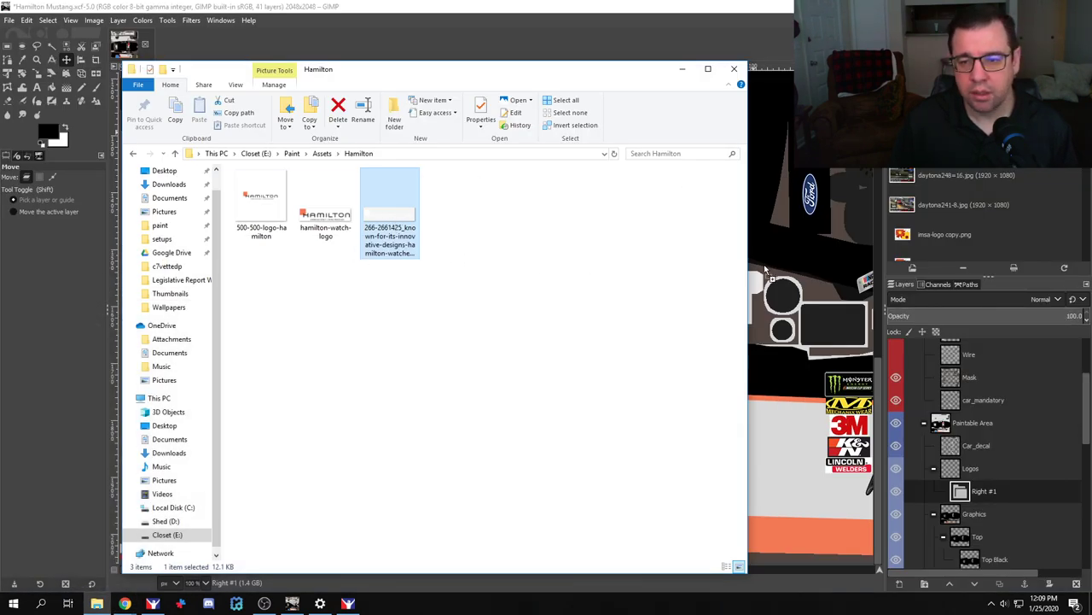
{"action": "left_click_drag", "start_coordinate": [766, 270], "coordinate": [784, 256]}
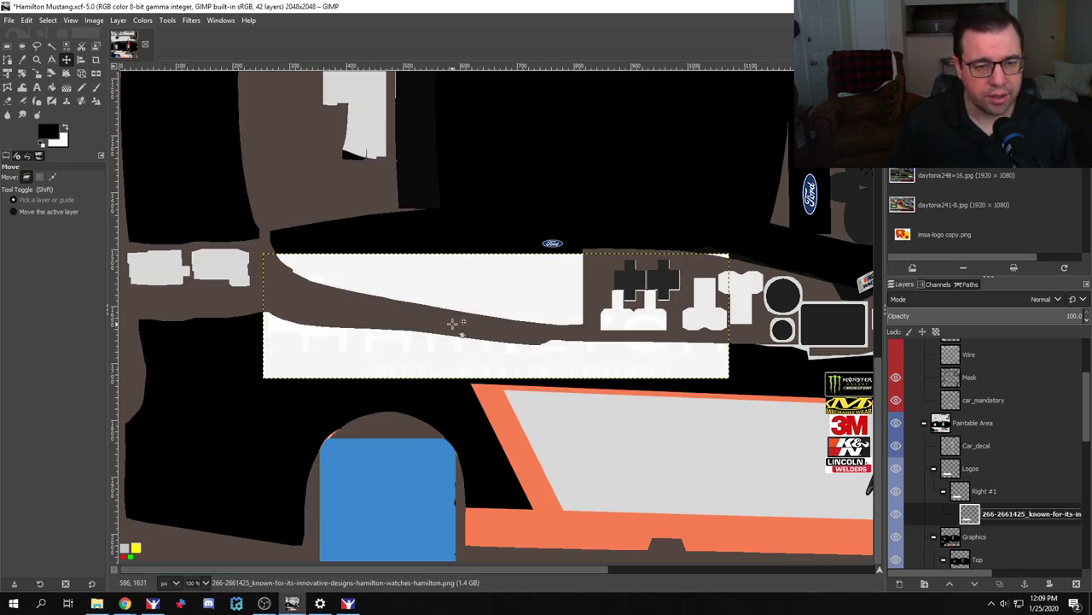
{"action": "key", "text": "ctrl+z"}
Step: Delete the white logo PNG from the Hamilton folder and return to Chrome
{"action": "key", "text": "alt+Tab"}
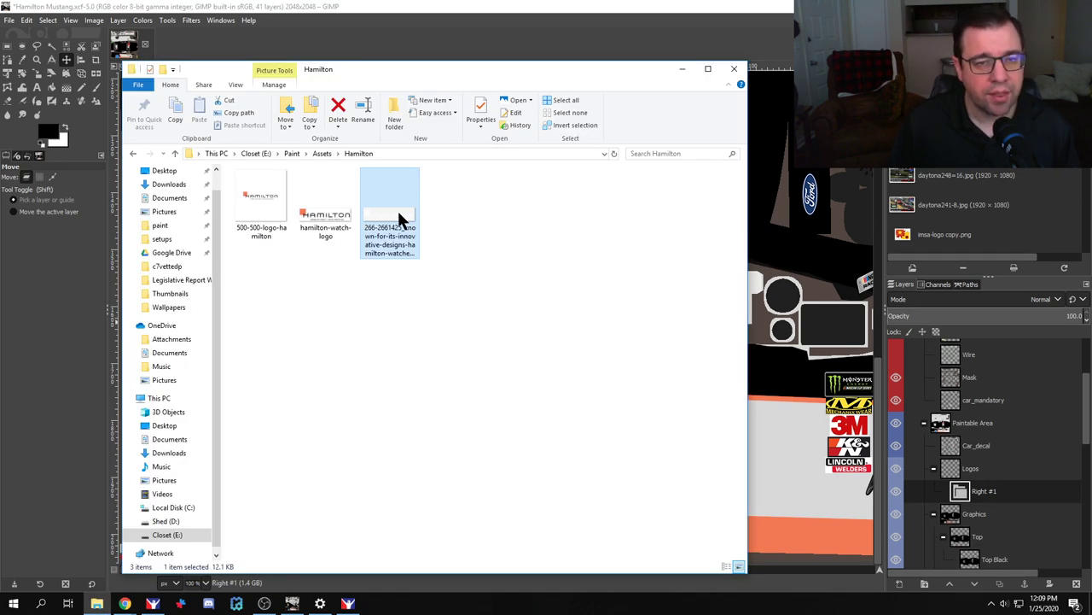
{"action": "left_click", "coordinate": [338, 108]}
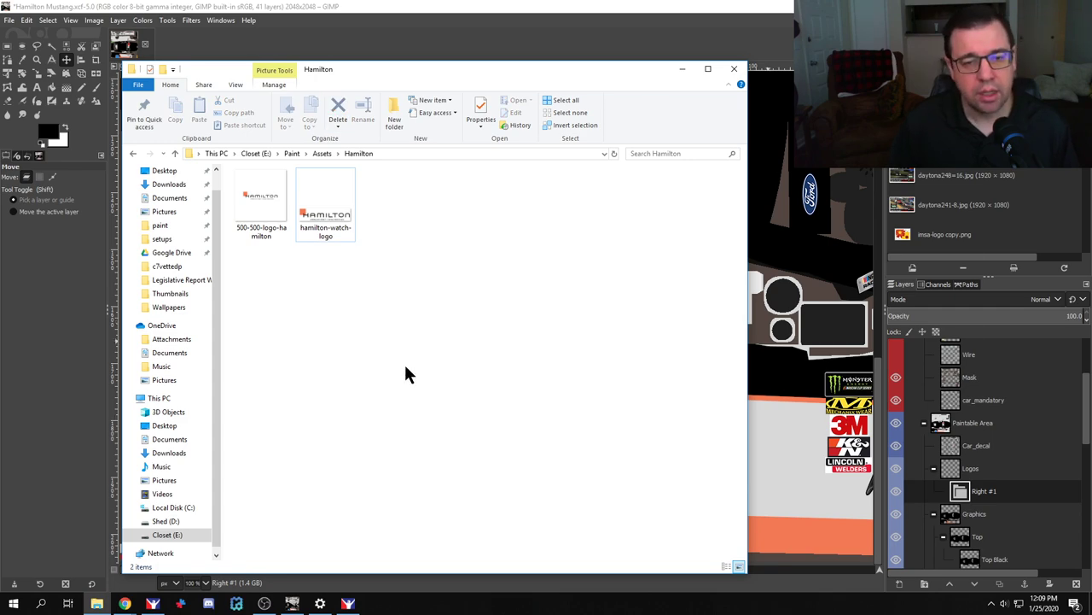
{"action": "key", "text": "alt+Tab"}
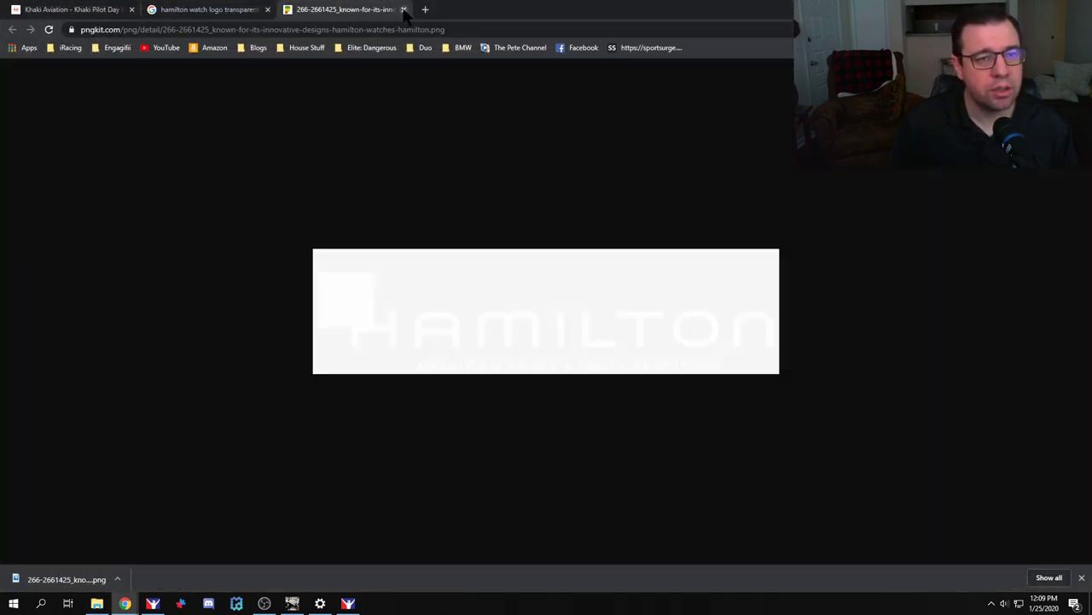
Step: Close the logo tab and compare YWCA, PNGkit and Wegelin Hamilton logo previews
{"action": "left_click", "coordinate": [404, 9]}
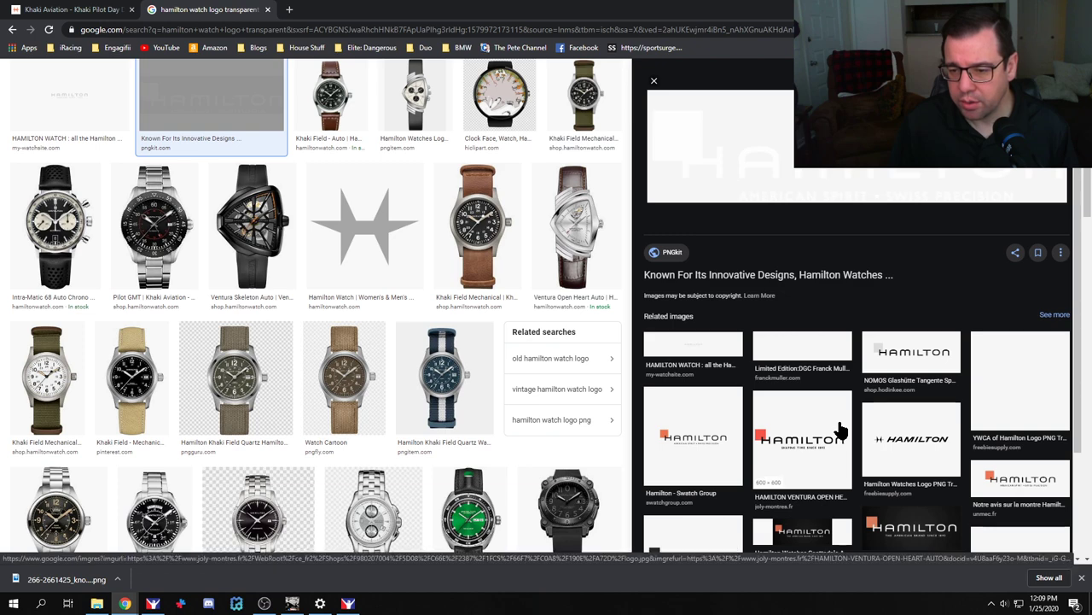
{"action": "left_click", "coordinate": [1026, 384]}
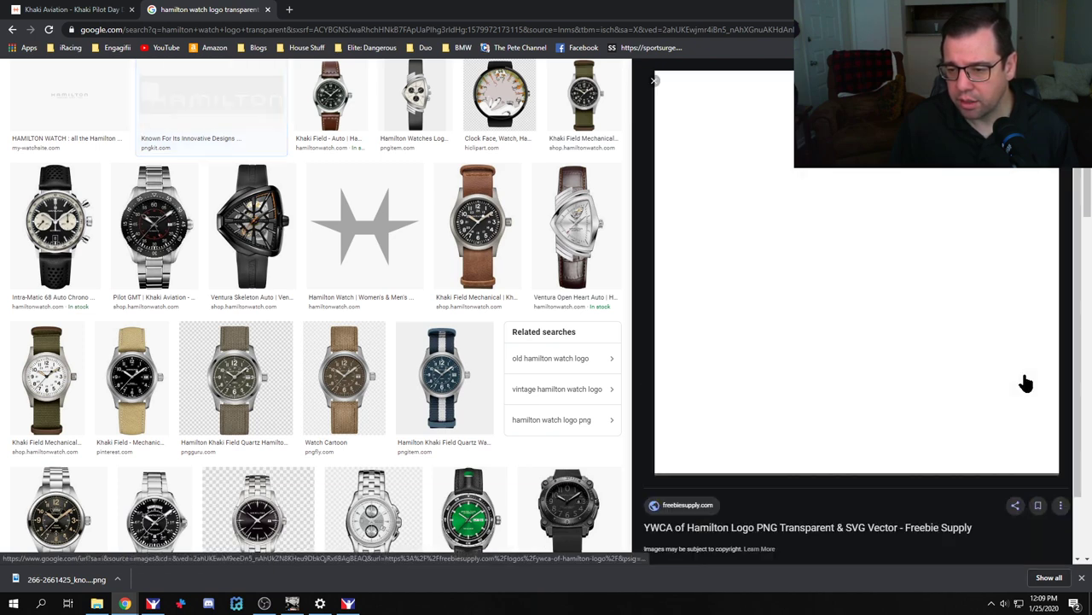
{"action": "scroll", "coordinate": [790, 418], "scroll_direction": "down", "scroll_amount": 5}
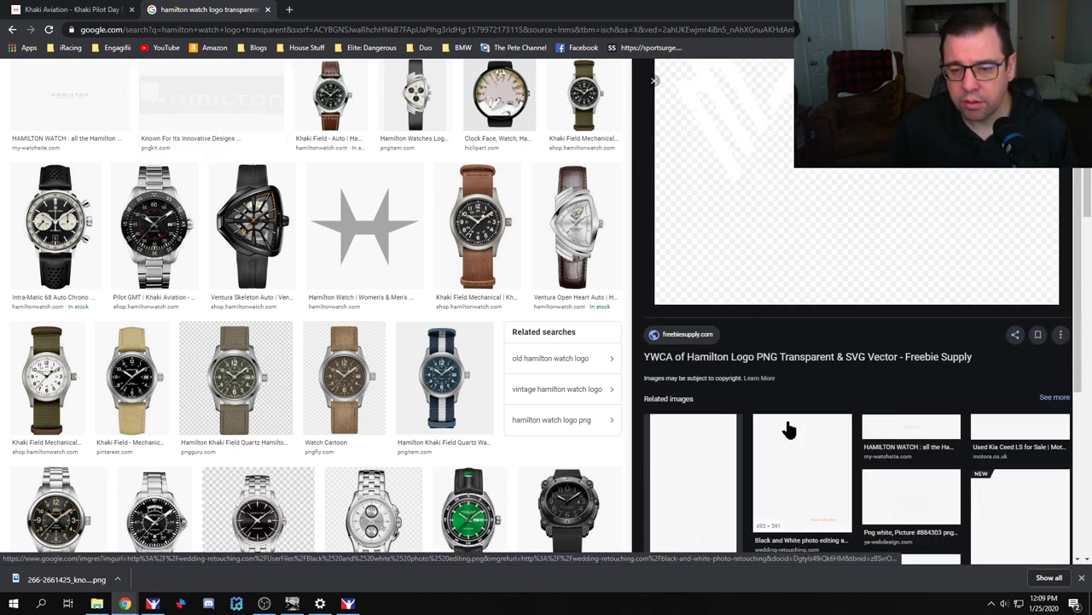
{"action": "left_click", "coordinate": [653, 320]}
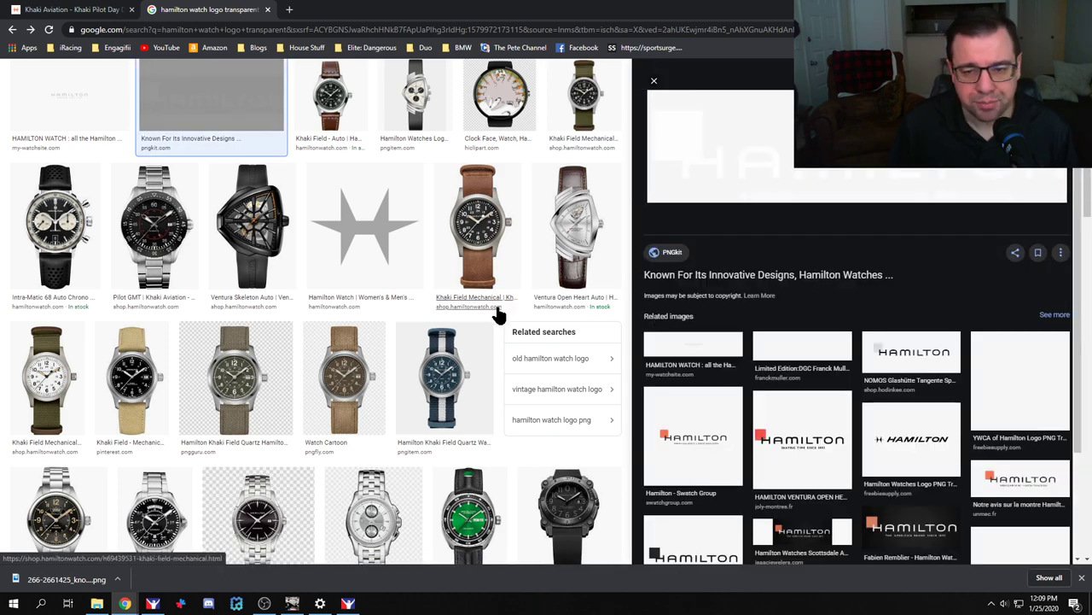
{"action": "scroll", "coordinate": [768, 341], "scroll_direction": "down", "scroll_amount": 2}
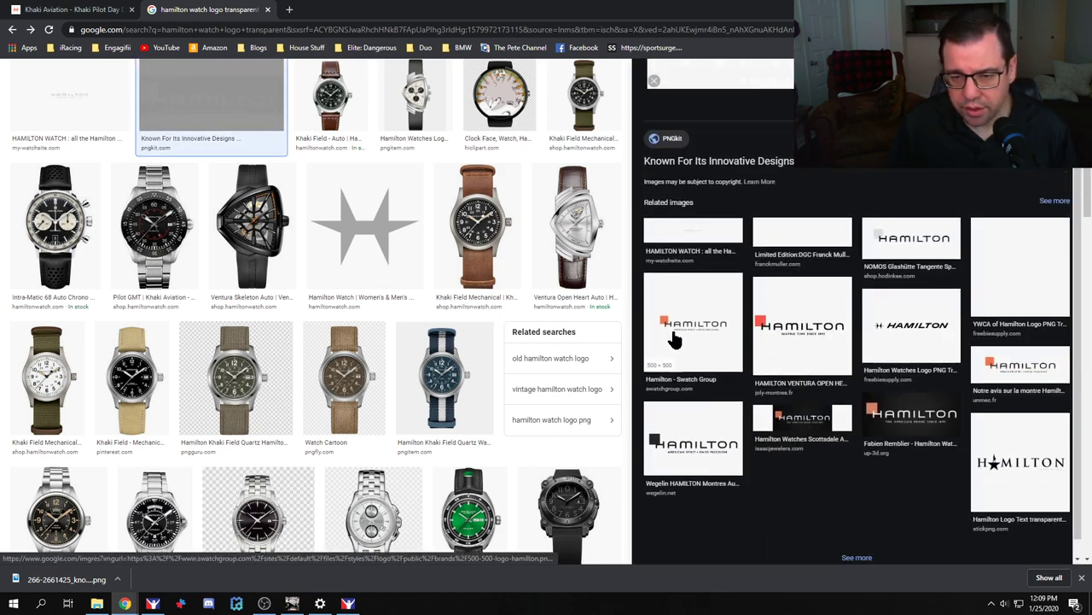
{"action": "scroll", "coordinate": [681, 448], "scroll_direction": "down", "scroll_amount": 1}
{"action": "left_click", "coordinate": [705, 439]}
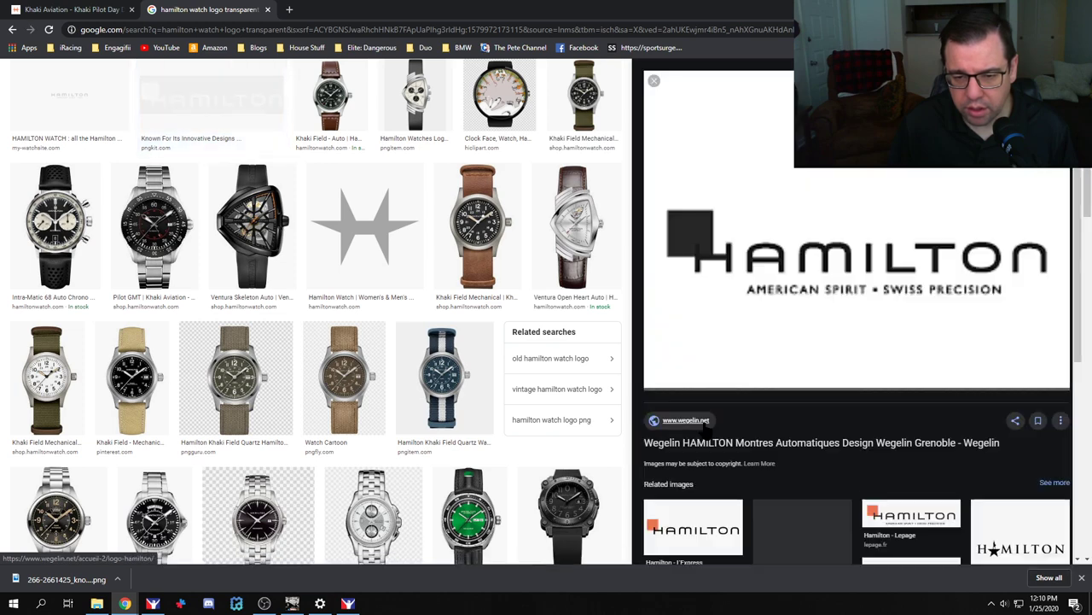
{"action": "scroll", "coordinate": [813, 327], "scroll_direction": "down", "scroll_amount": 3}
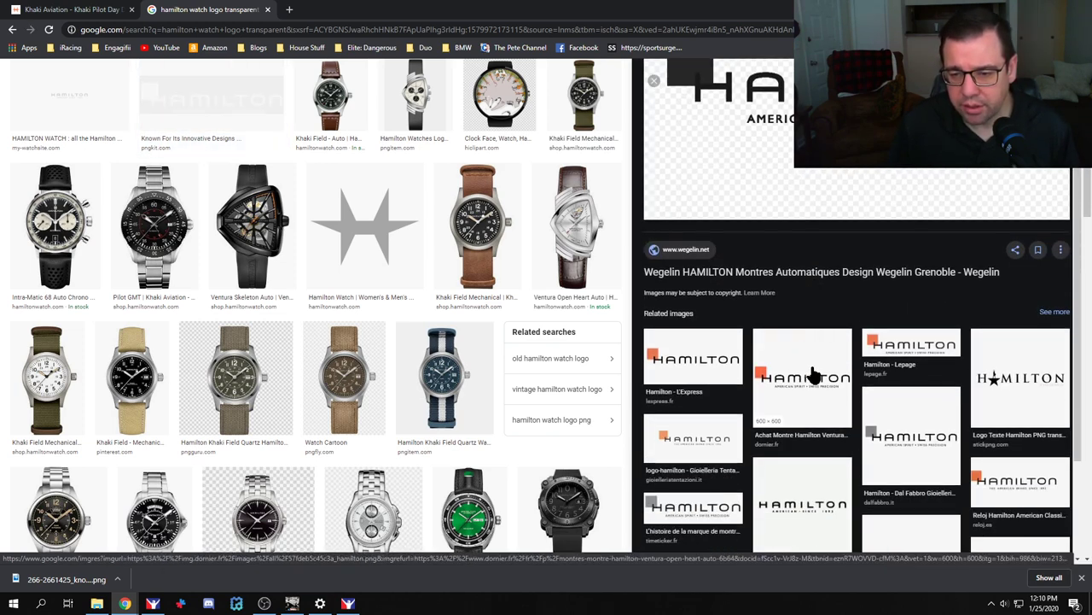
{"action": "scroll", "coordinate": [812, 375], "scroll_direction": "up", "scroll_amount": 3}
{"action": "key", "text": "ctrl+plus"}
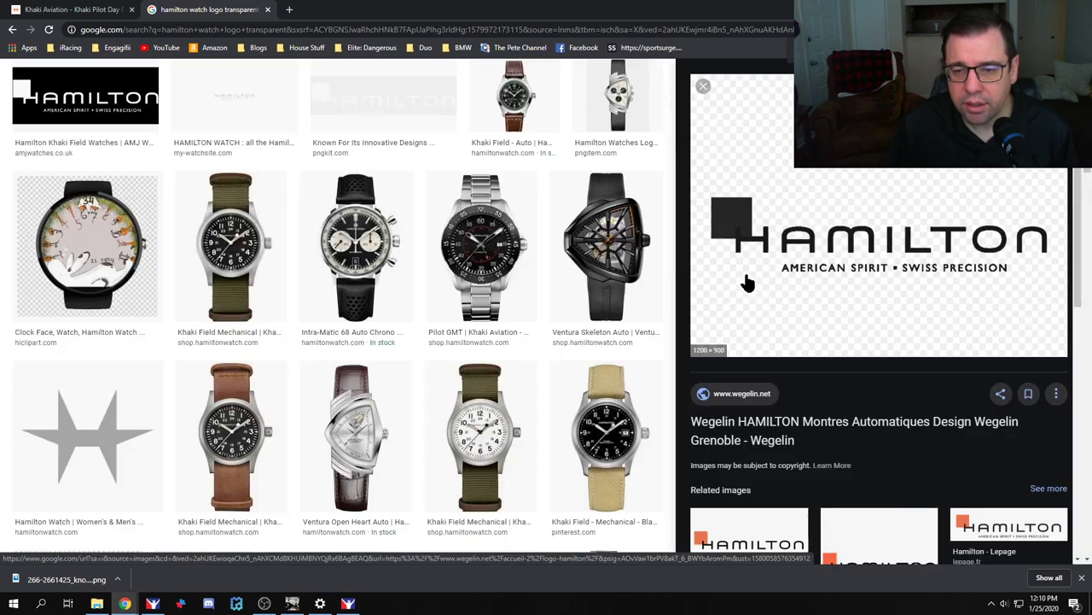
{"action": "key", "text": "ctrl+plus"}
{"action": "key", "text": "ctrl+minus"}
{"action": "key", "text": "ctrl+minus"}
{"action": "key", "text": "ctrl+minus"}
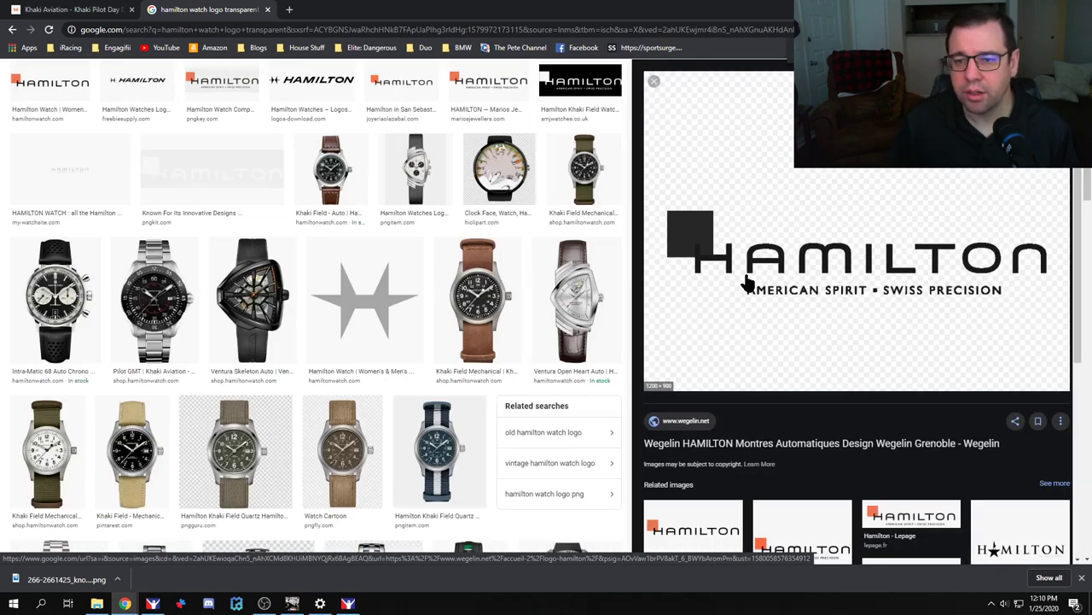
Step: Save the black Wegelin Hamilton logo as LOGO-Hamilton.png
{"action": "right_click", "coordinate": [753, 273]}
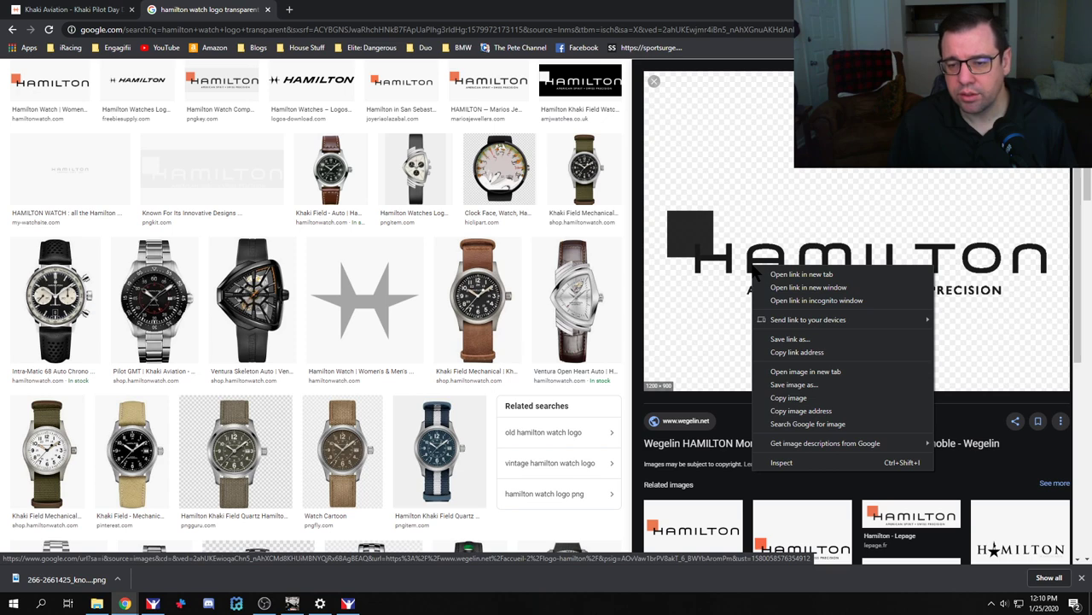
{"action": "left_click", "coordinate": [800, 384]}
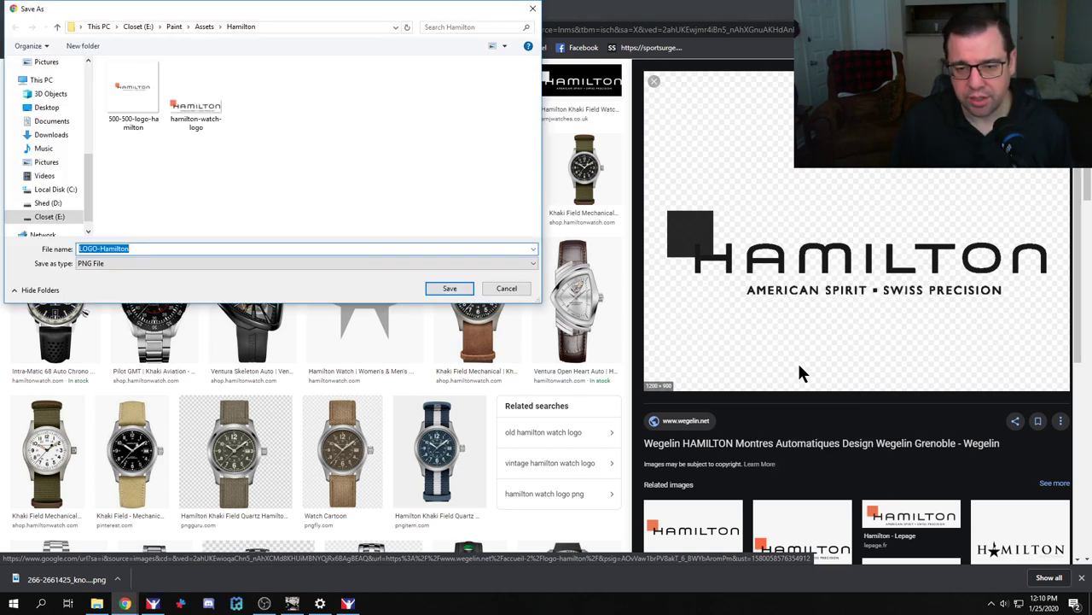
{"action": "left_click", "coordinate": [444, 285]}
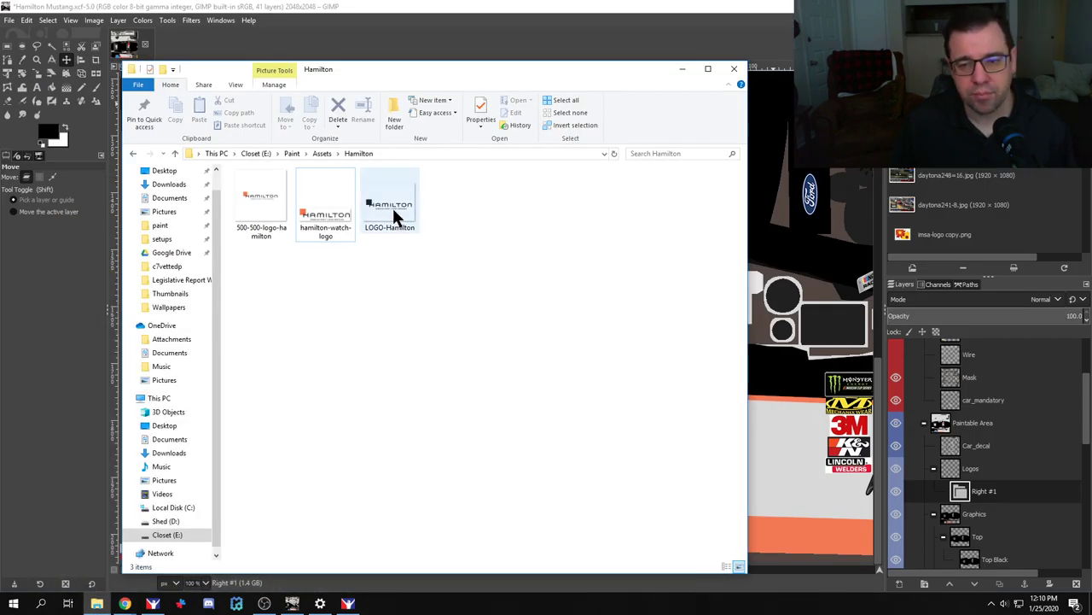
{"action": "left_click_drag", "start_coordinate": [392, 206], "coordinate": [745, 243]}
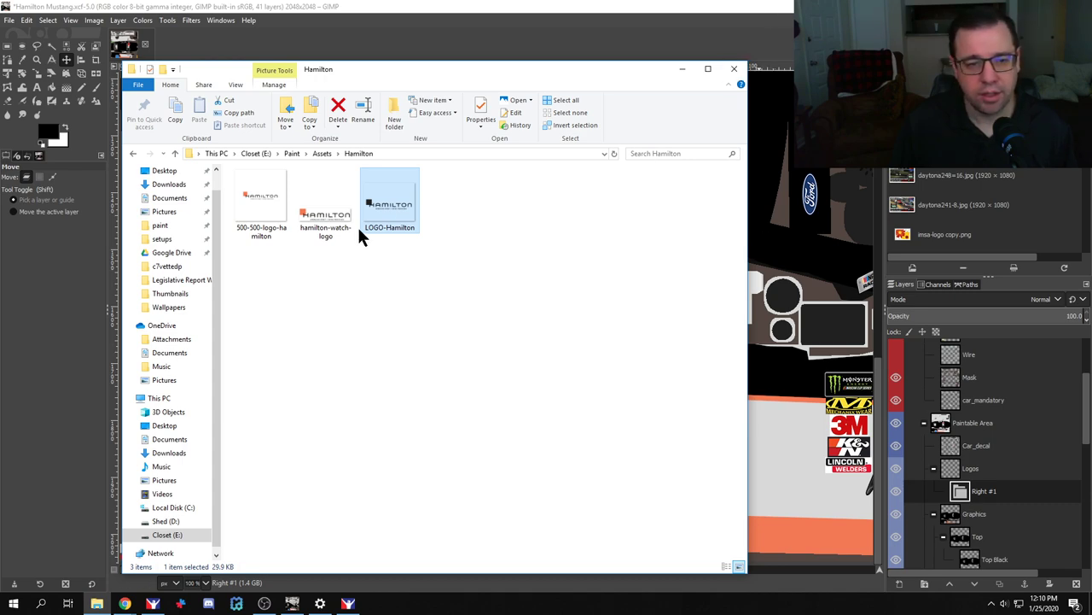
{"action": "left_click_drag", "start_coordinate": [510, 81], "coordinate": [465, 137]}
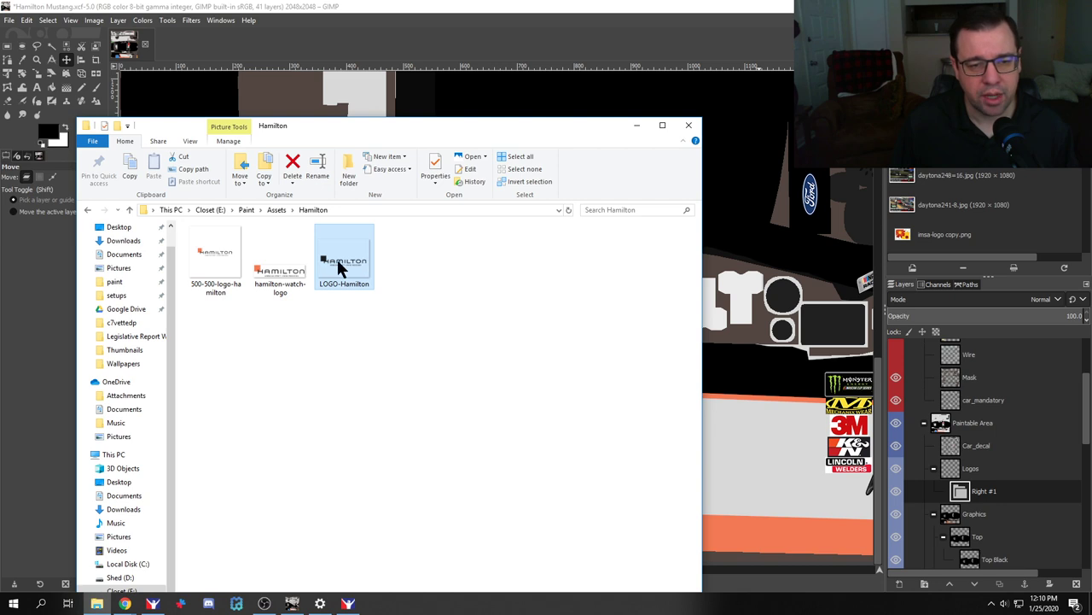
{"action": "left_click_drag", "start_coordinate": [764, 427], "coordinate": [764, 429]}
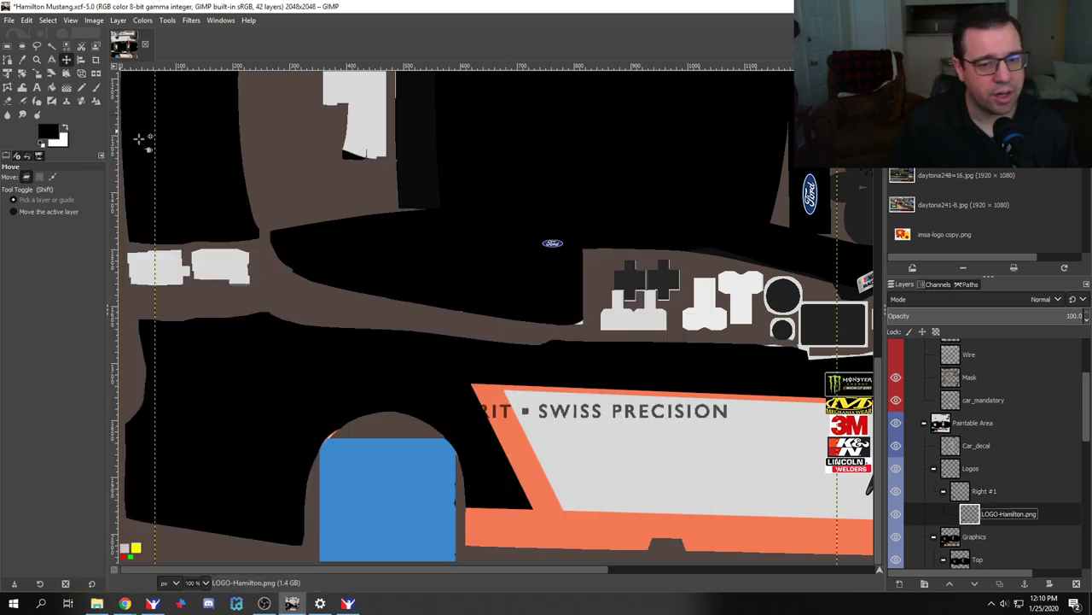
{"action": "left_click_drag", "start_coordinate": [551, 425], "coordinate": [686, 489]}
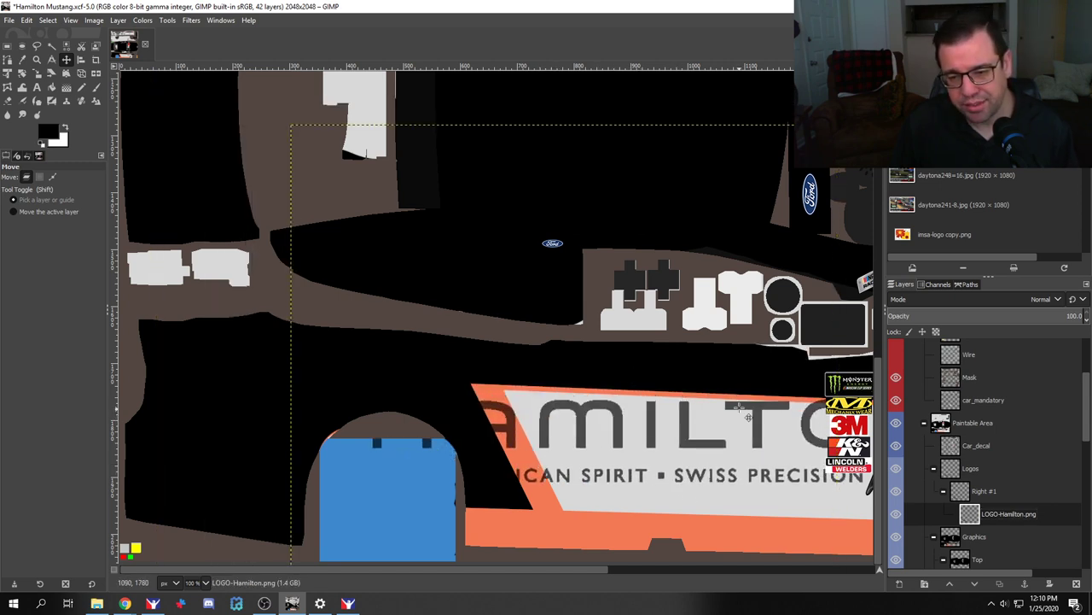
{"action": "scroll", "coordinate": [571, 415], "scroll_direction": "up", "scroll_amount": 2}
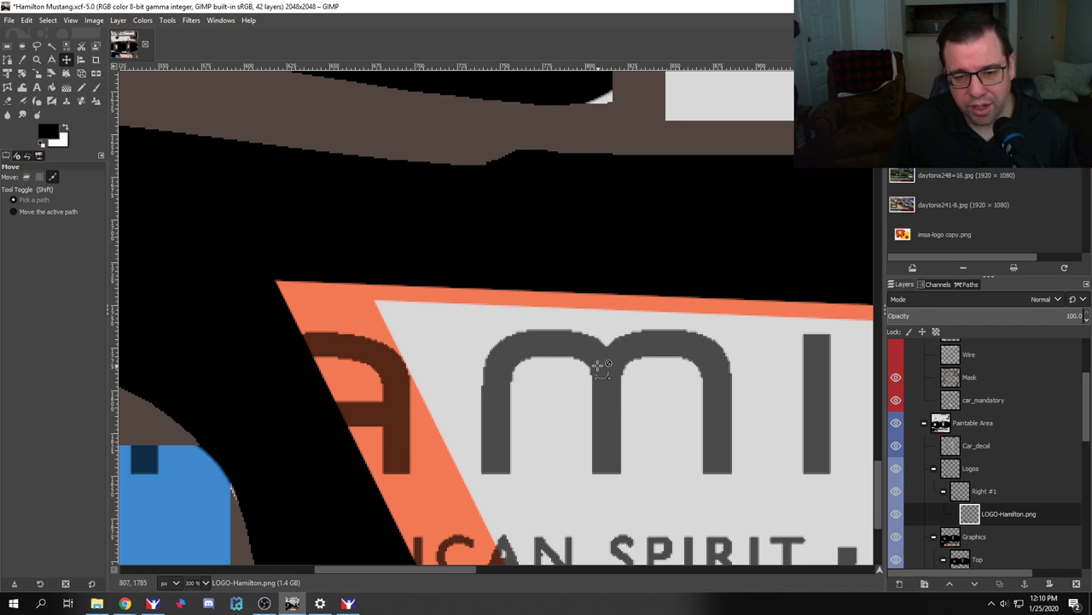
{"action": "scroll", "coordinate": [597, 401], "scroll_direction": "down", "scroll_amount": 2}
{"action": "scroll", "coordinate": [650, 418], "scroll_direction": "down", "scroll_amount": 1}
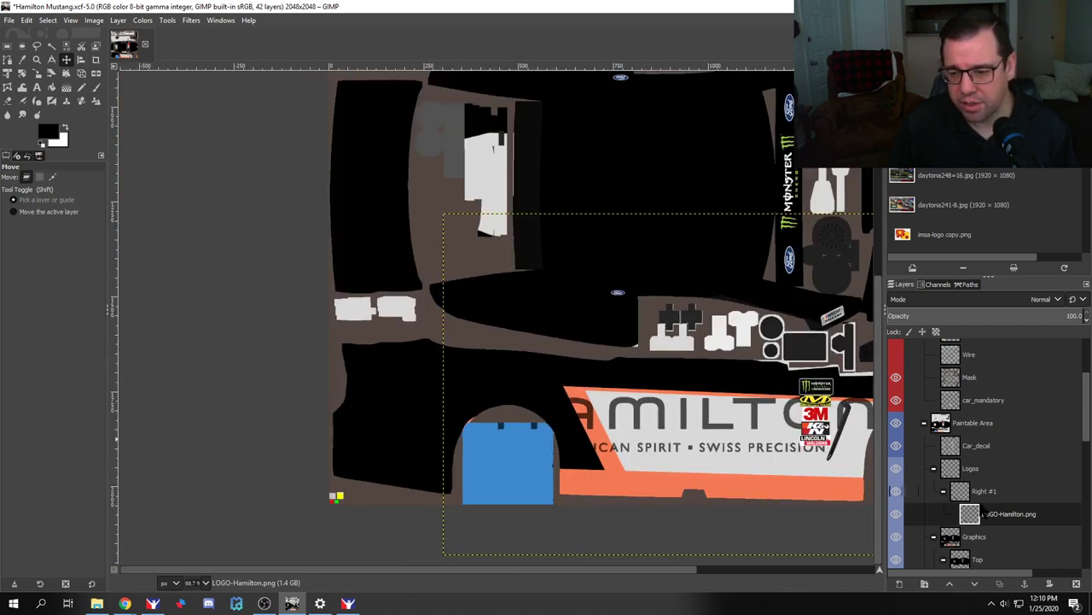
{"action": "right_click", "coordinate": [995, 523]}
{"action": "left_click", "coordinate": [915, 266]}
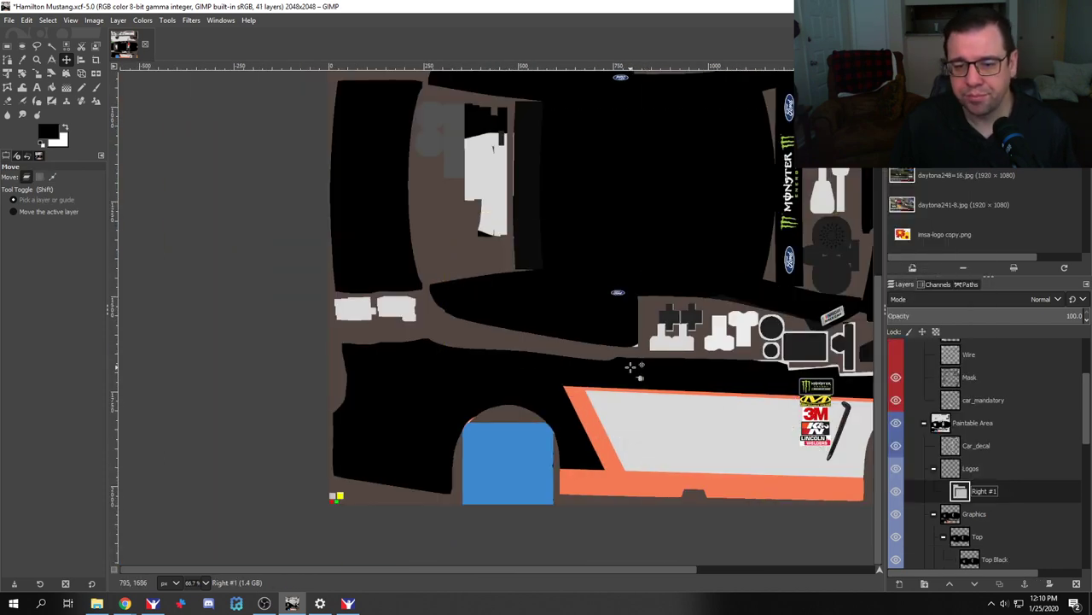
{"action": "key", "text": "alt+Tab"}
{"action": "key", "text": "alt+Tab"}
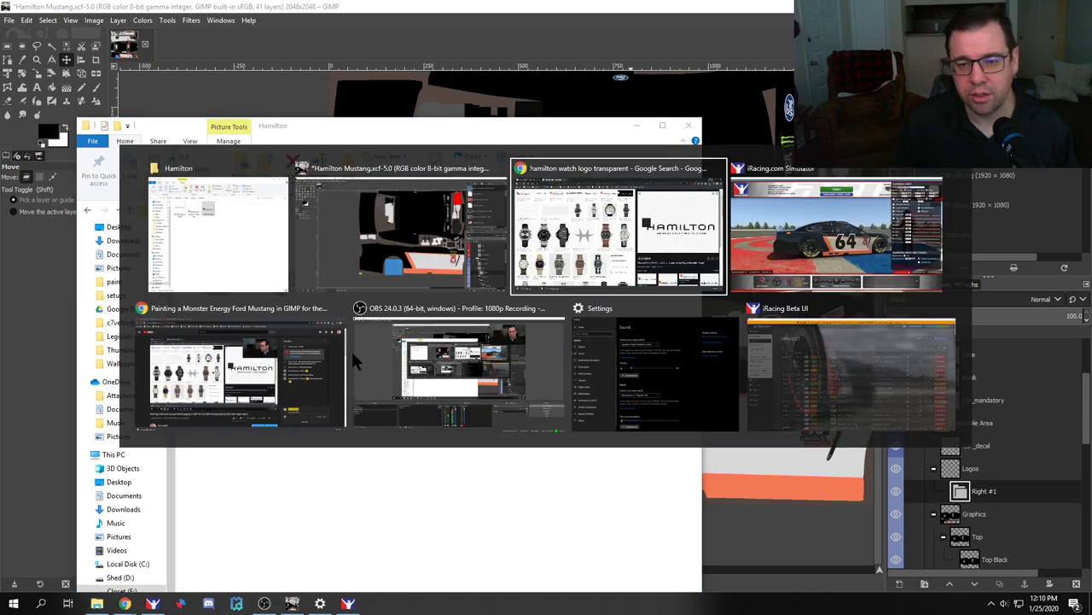
Step: Browse the Hamilton logo results and preview the POLARQUEST orange-square logo
{"action": "scroll", "coordinate": [829, 517], "scroll_direction": "down", "scroll_amount": 2}
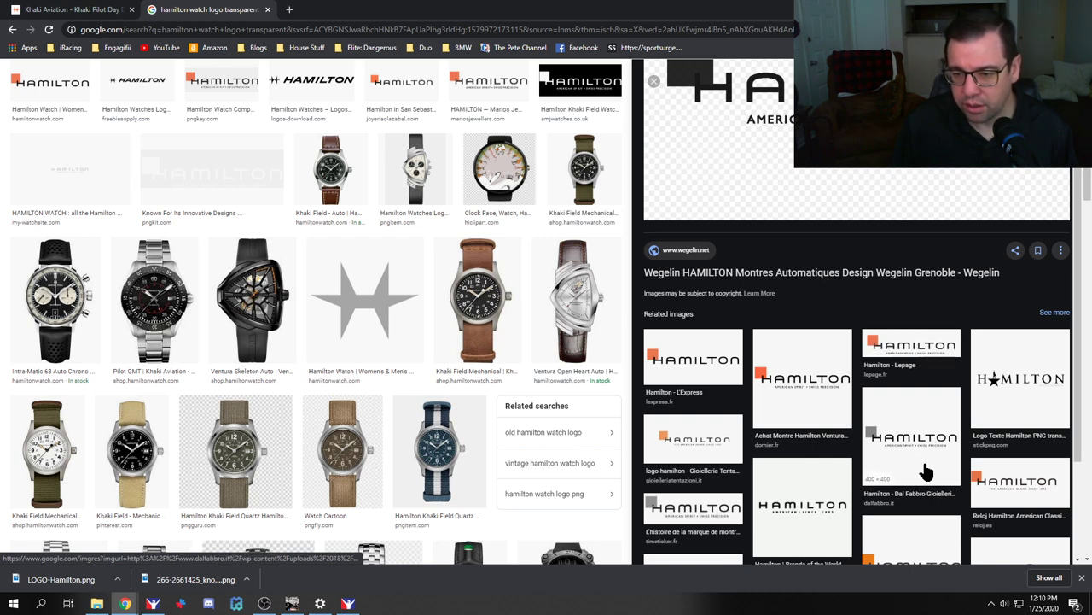
{"action": "scroll", "coordinate": [882, 472], "scroll_direction": "down", "scroll_amount": 2}
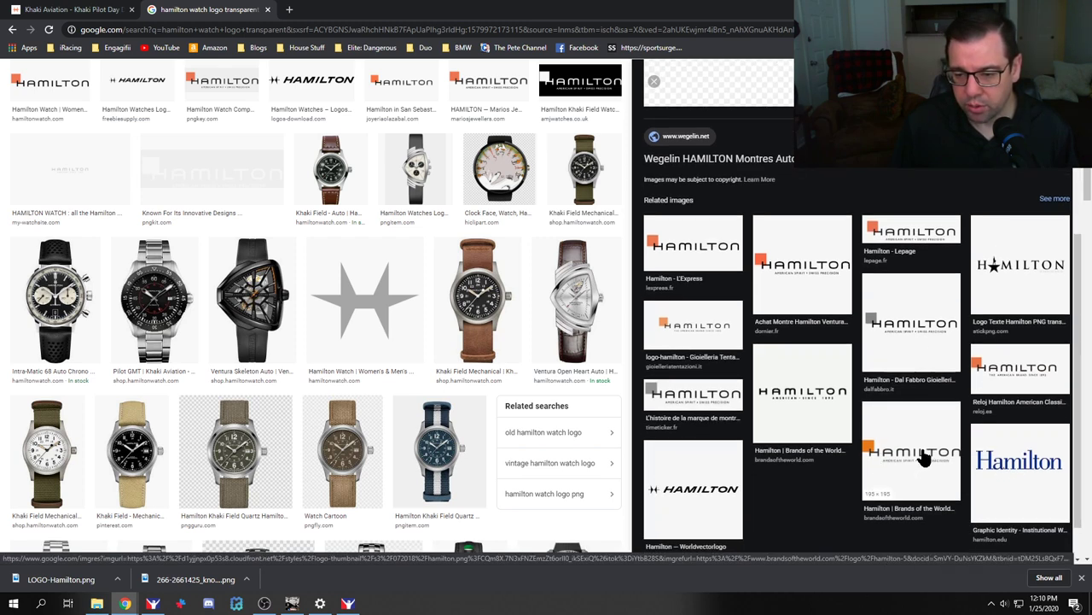
{"action": "scroll", "coordinate": [709, 491], "scroll_direction": "up", "scroll_amount": 1}
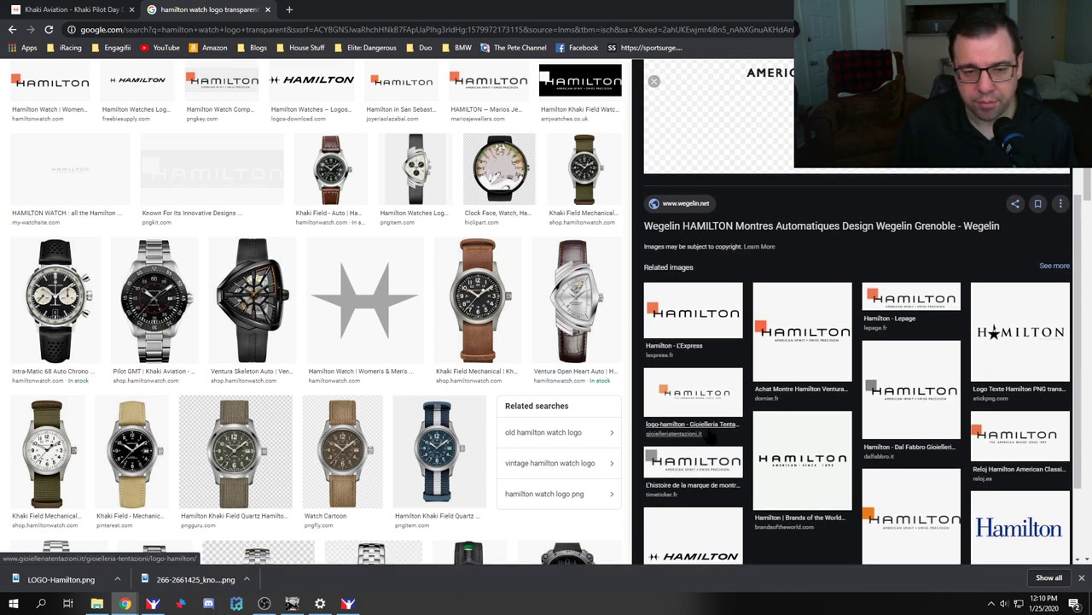
{"action": "scroll", "coordinate": [809, 378], "scroll_direction": "up", "scroll_amount": 4}
{"action": "scroll", "coordinate": [265, 273], "scroll_direction": "up", "scroll_amount": 1}
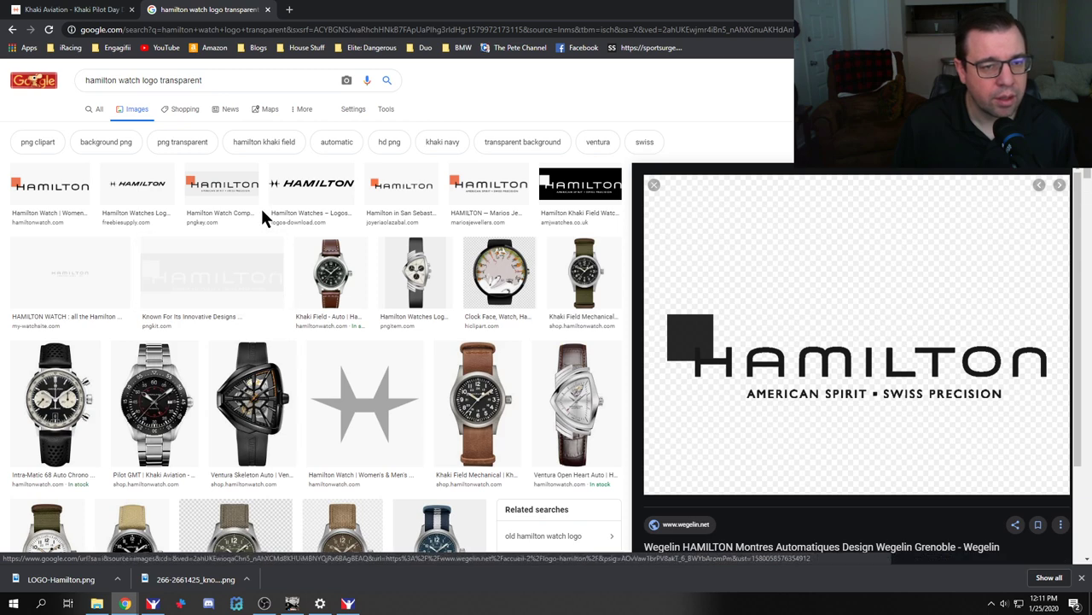
{"action": "left_click", "coordinate": [53, 186]}
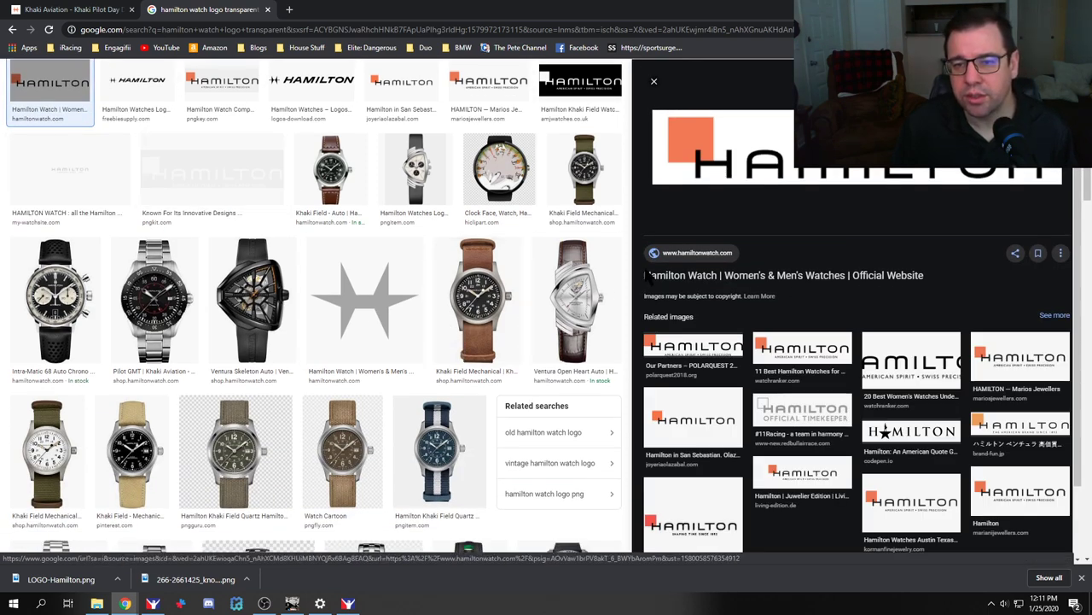
{"action": "left_click", "coordinate": [801, 350]}
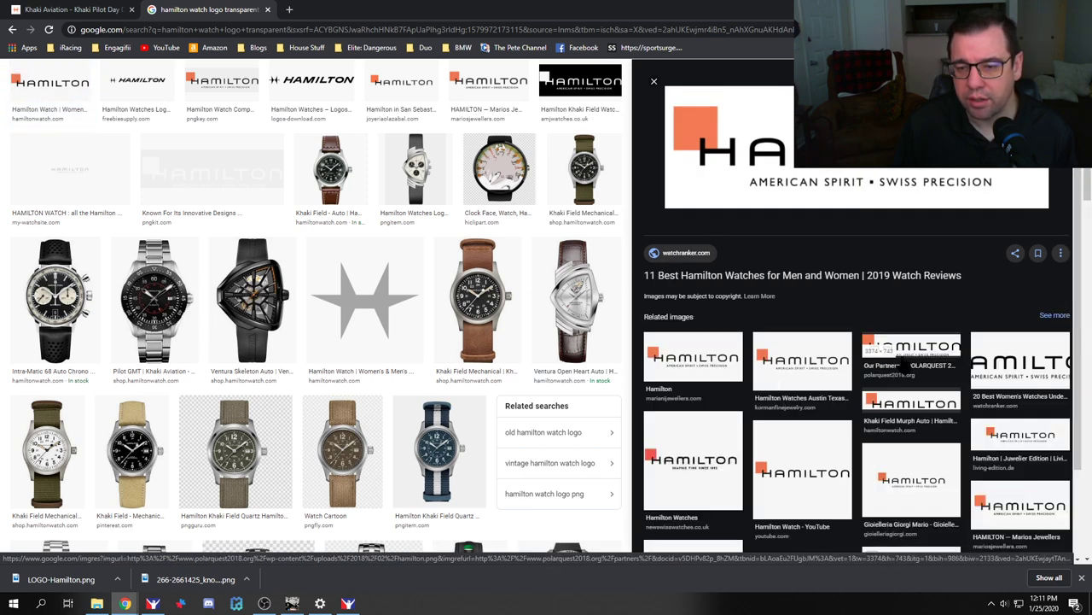
{"action": "left_click", "coordinate": [905, 360]}
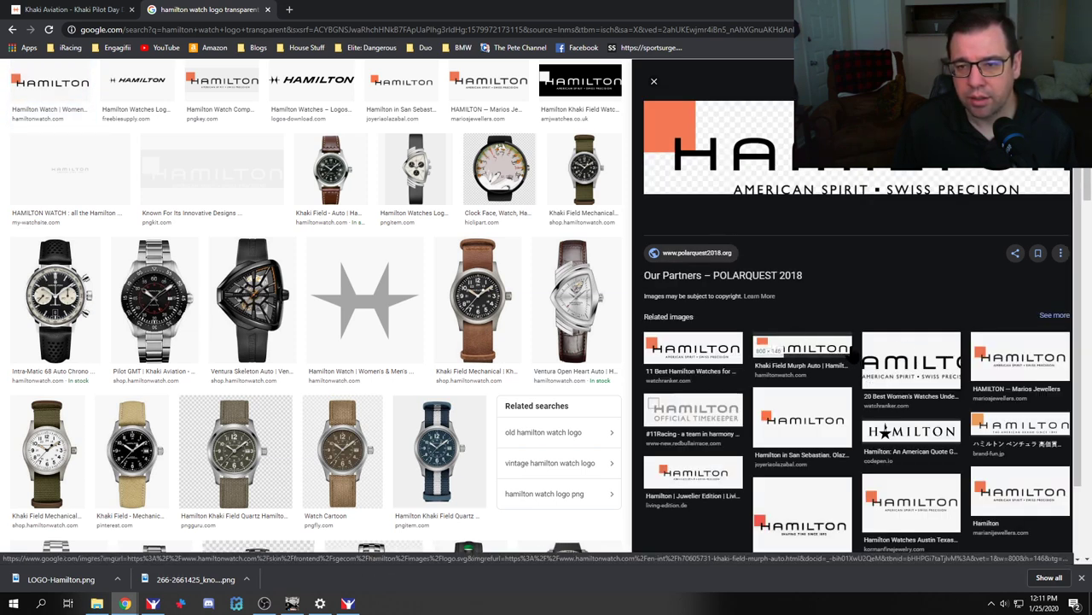
Step: Open the orange-square logo full size in a new tab and save it as hamilton.png
{"action": "right_click", "coordinate": [687, 130]}
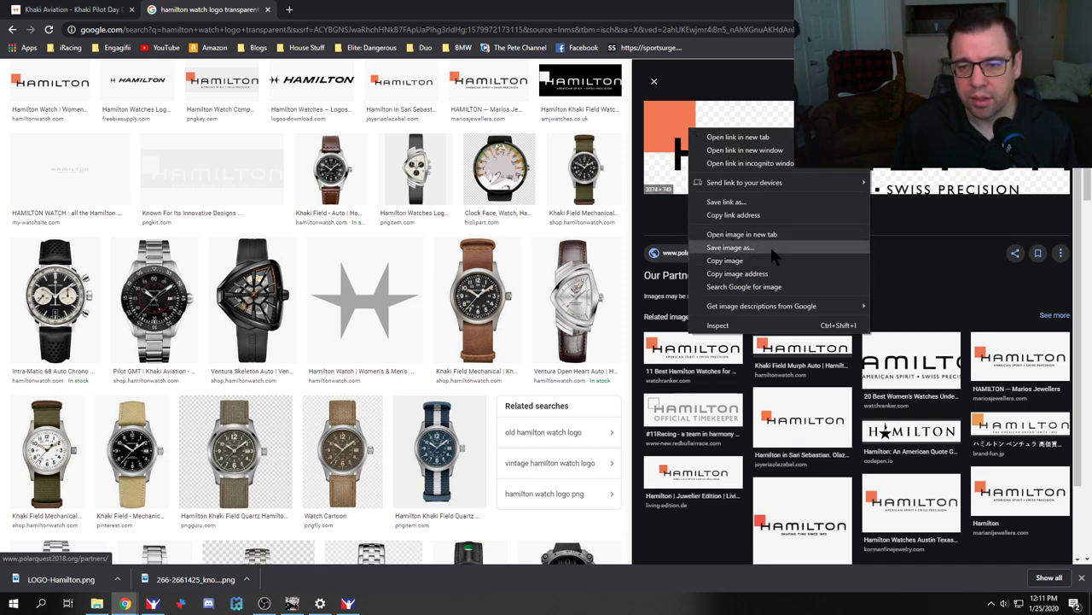
{"action": "left_click", "coordinate": [750, 233]}
{"action": "key", "text": "ctrl+Tab"}
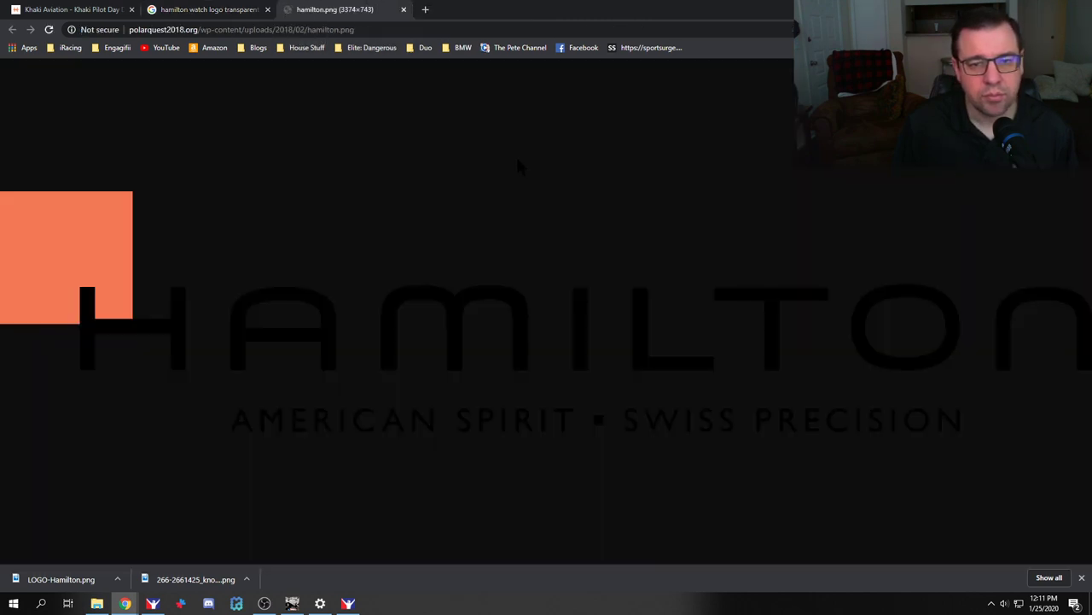
{"action": "right_click", "coordinate": [81, 264]}
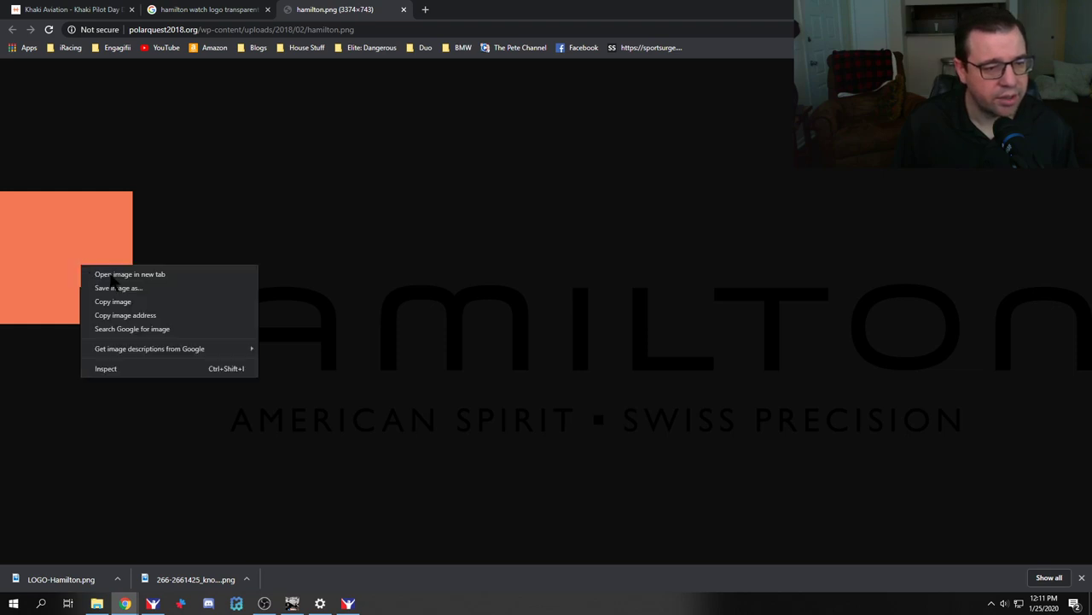
{"action": "left_click", "coordinate": [154, 288]}
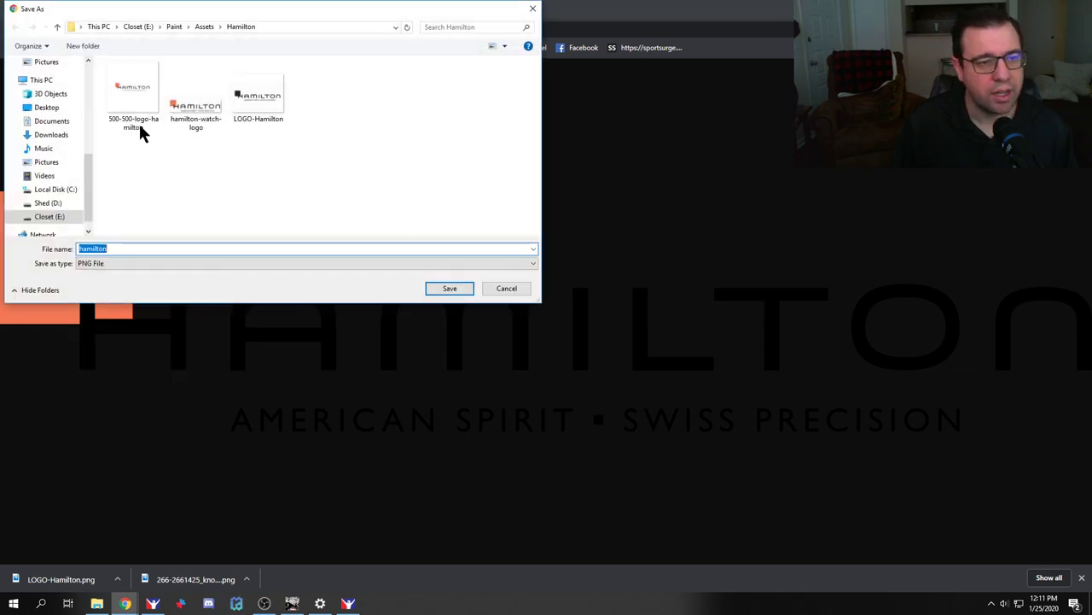
{"action": "left_click", "coordinate": [457, 289]}
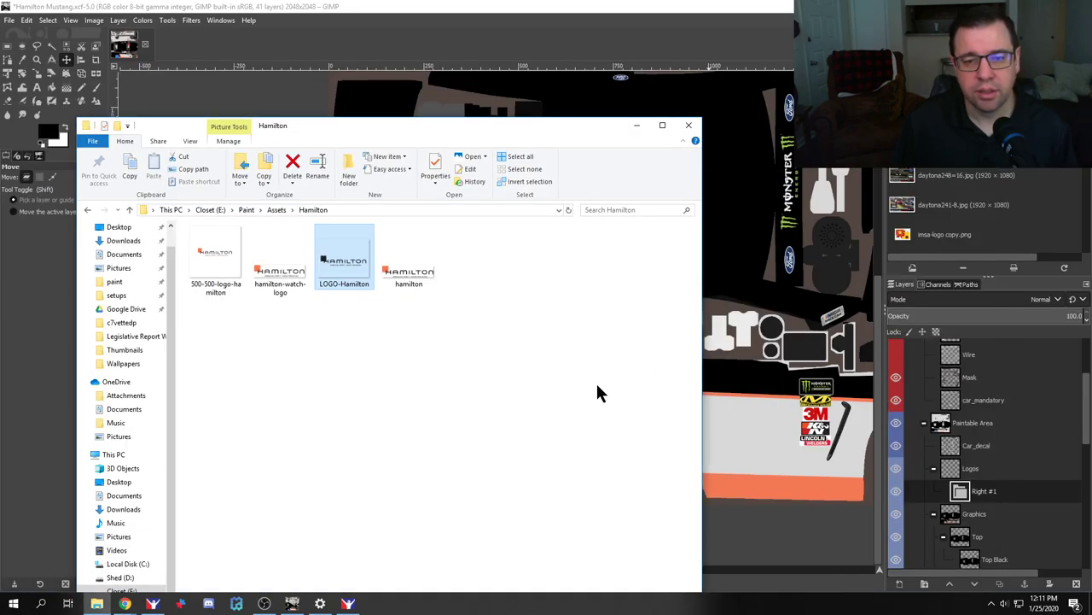
Step: Drop hamilton.png into GIMP's Right #1 group and drag it onto the lower white panel
{"action": "left_click", "coordinate": [405, 282]}
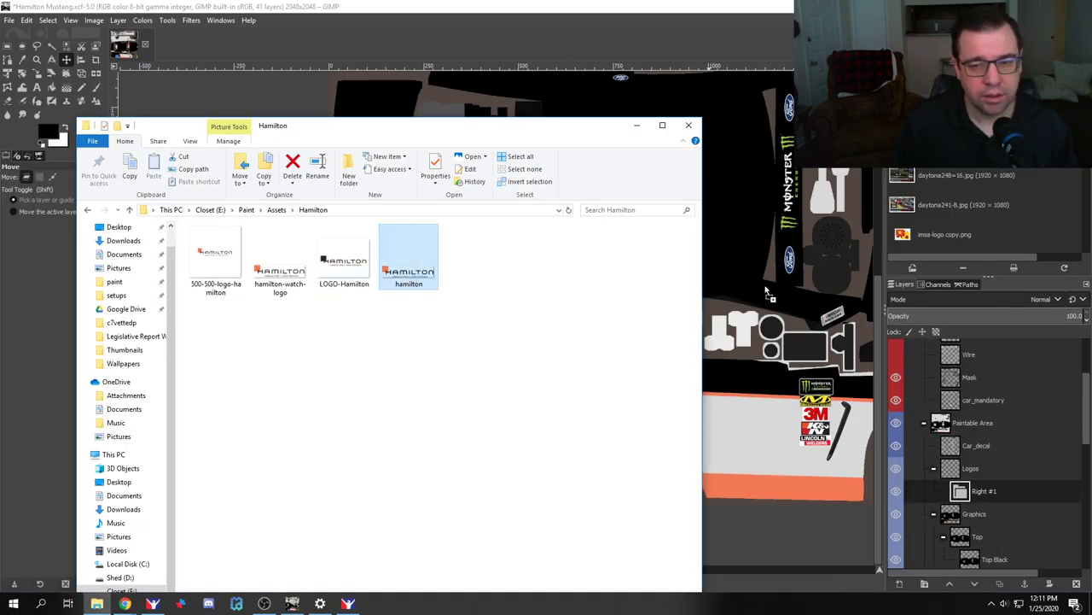
{"action": "left_click_drag", "start_coordinate": [778, 277], "coordinate": [779, 280]}
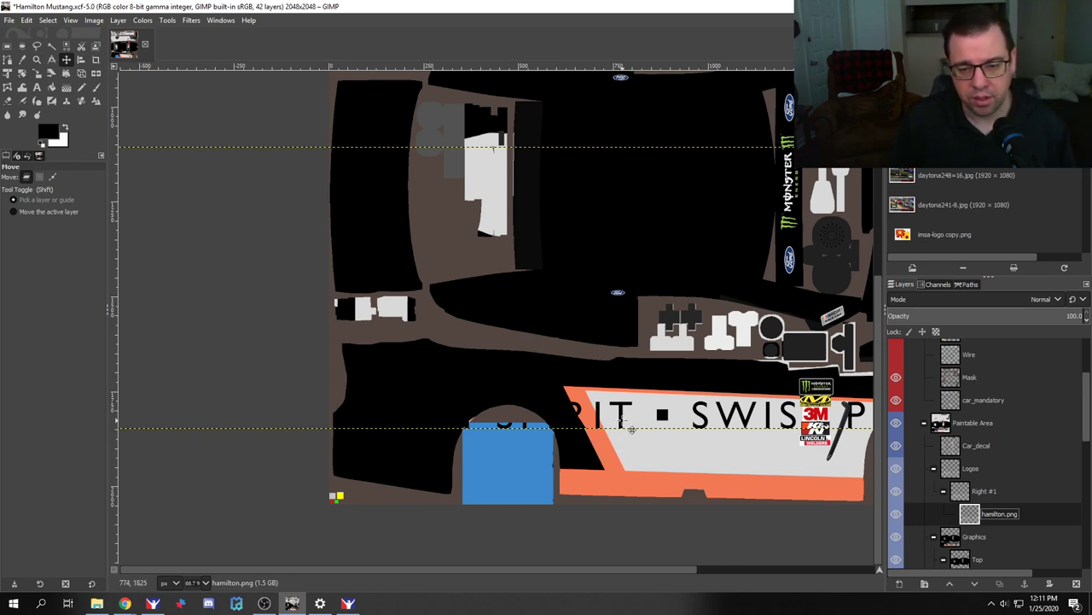
{"action": "left_click_drag", "start_coordinate": [631, 430], "coordinate": [687, 527]}
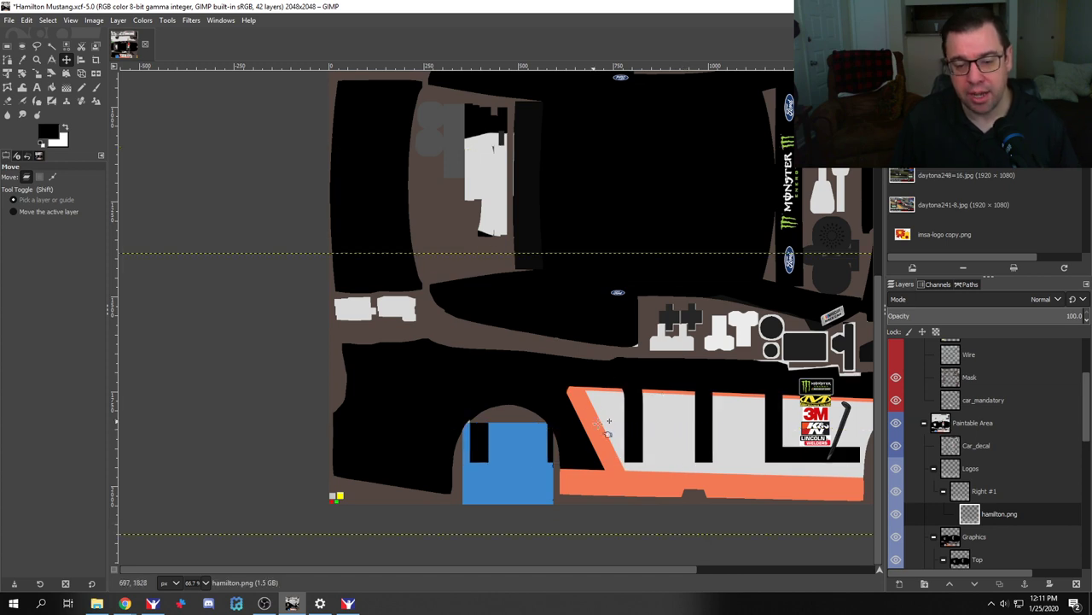
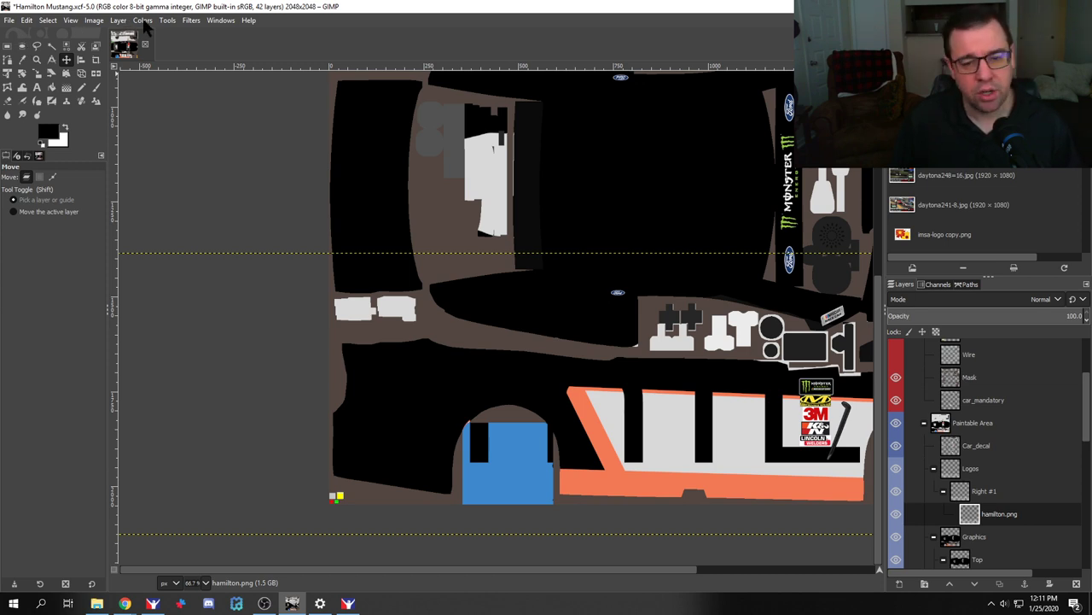
Step: Use Color Exchange to replace black (000000) with light grey d9d9d9 on the hamilton.png logo
{"action": "left_click", "coordinate": [143, 22]}
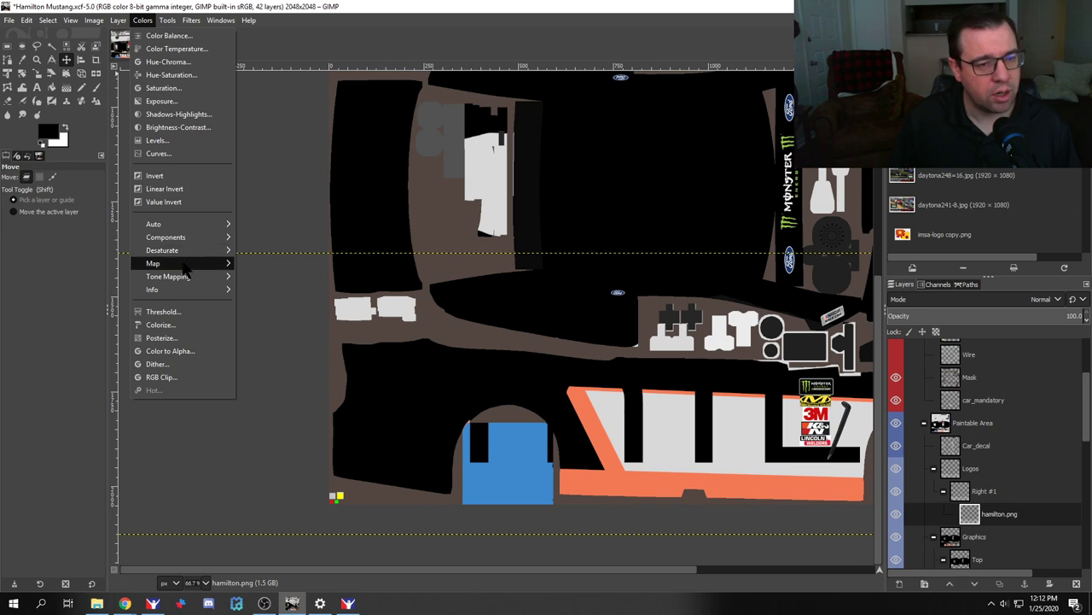
{"action": "mouse_move", "coordinate": [224, 263]}
{"action": "left_click", "coordinate": [273, 311]}
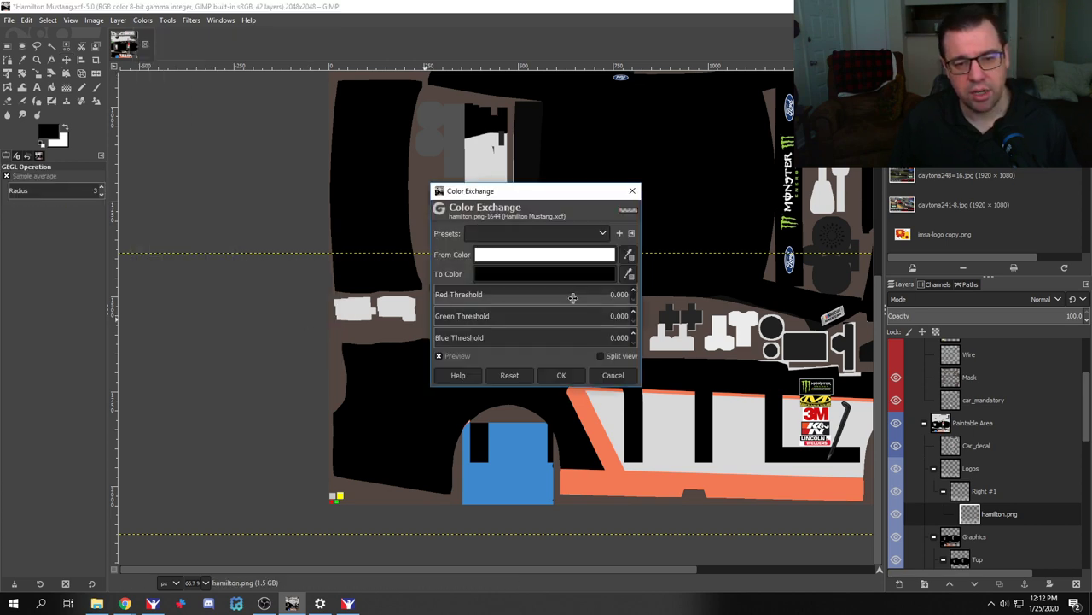
{"action": "left_click", "coordinate": [560, 261]}
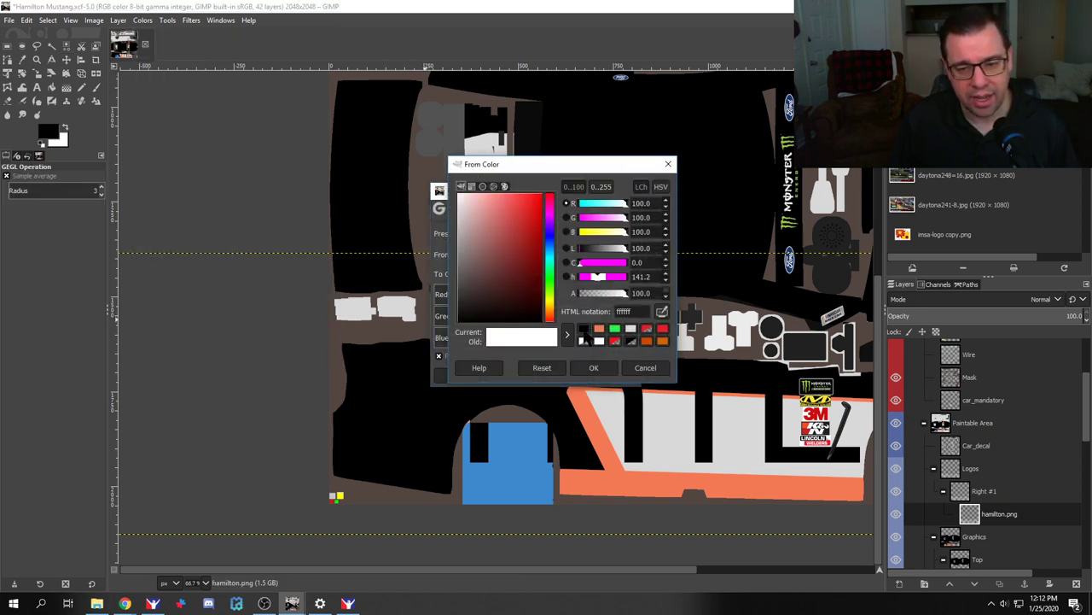
{"action": "left_click", "coordinate": [703, 411]}
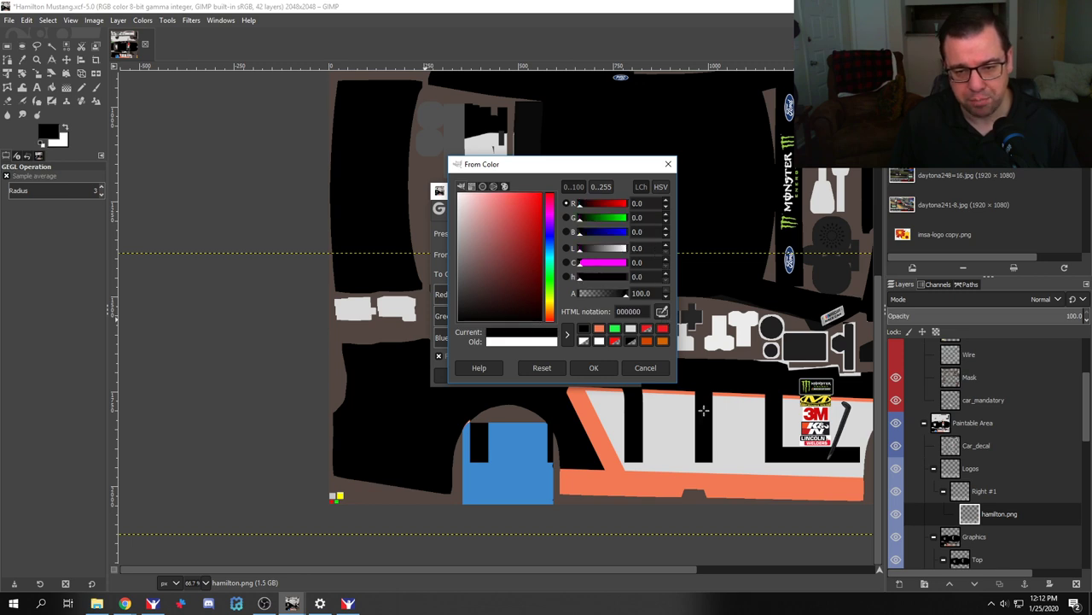
{"action": "left_click", "coordinate": [594, 368]}
{"action": "left_click", "coordinate": [559, 273]}
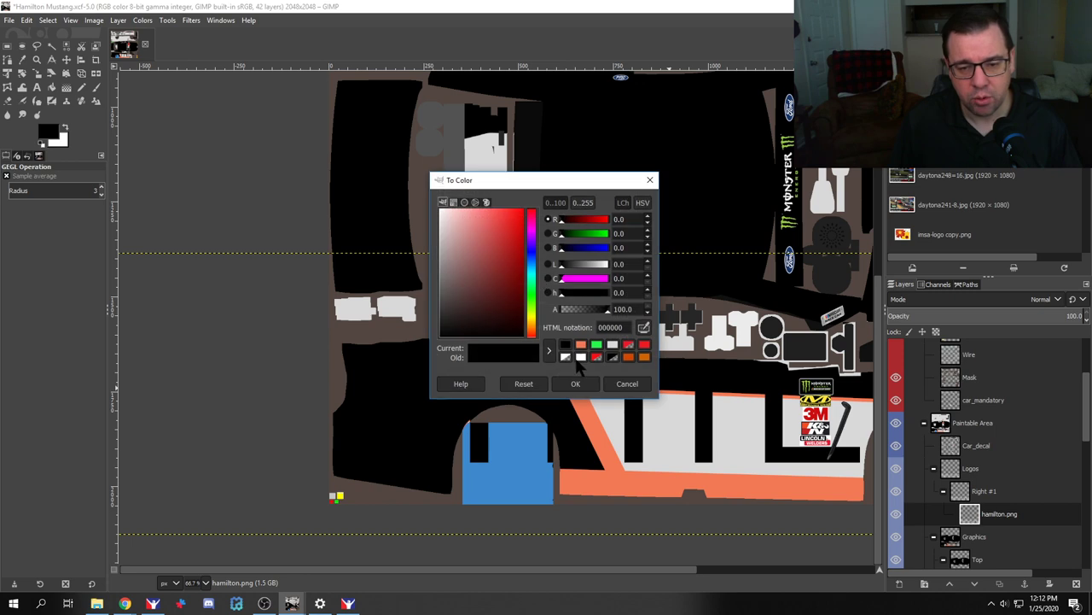
{"action": "left_click", "coordinate": [612, 345]}
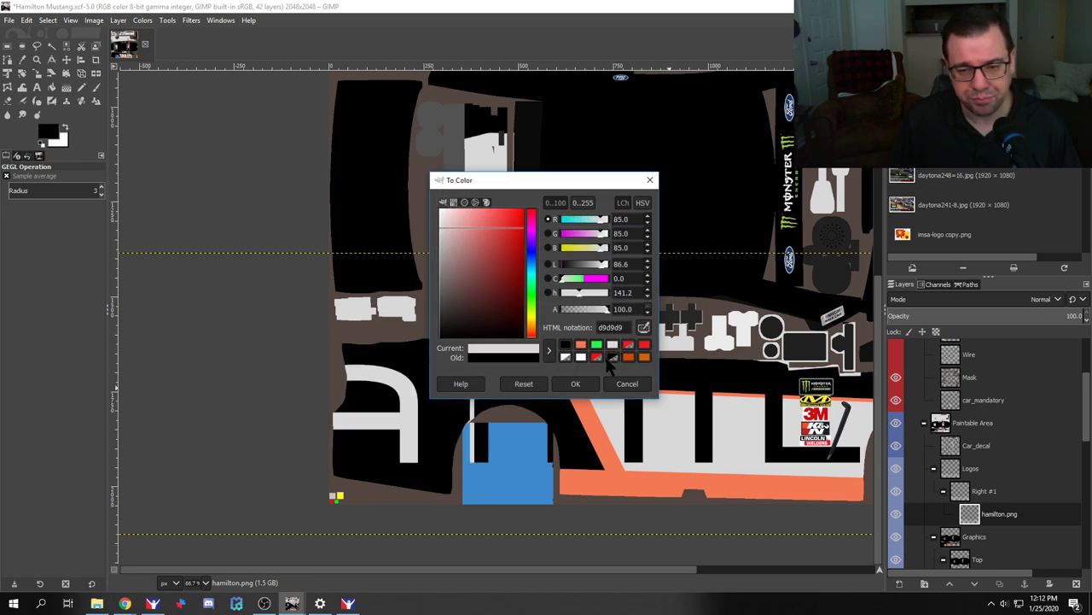
{"action": "left_click", "coordinate": [576, 383]}
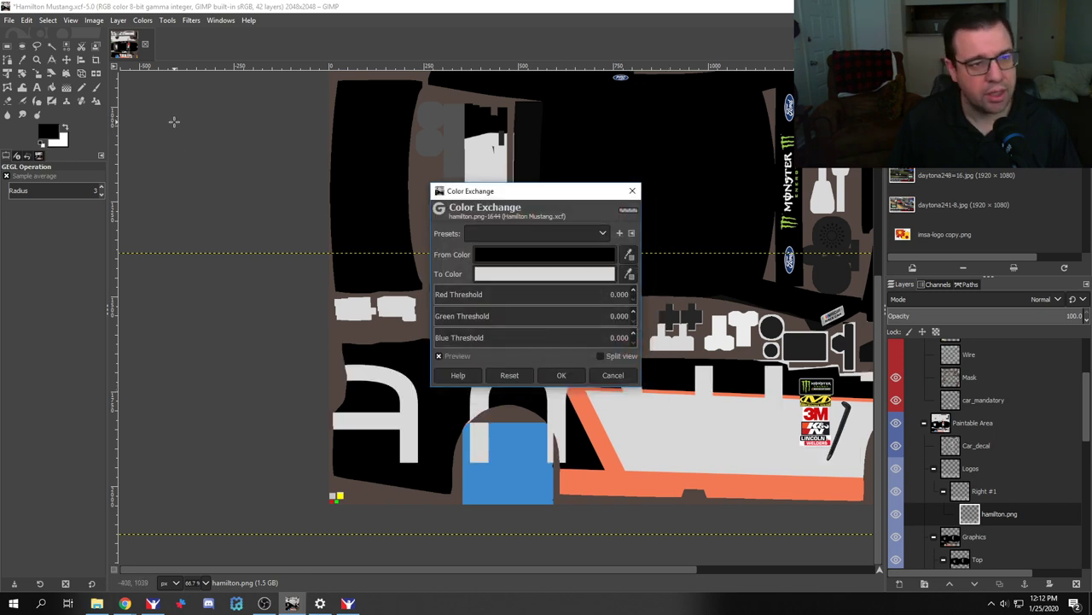
{"action": "left_click", "coordinate": [565, 383]}
Step: Move the logo, duplicate its layer, place the copy above Car_decal and name it 'Hamilton Hero'
{"action": "left_click_drag", "start_coordinate": [504, 394], "coordinate": [505, 252]}
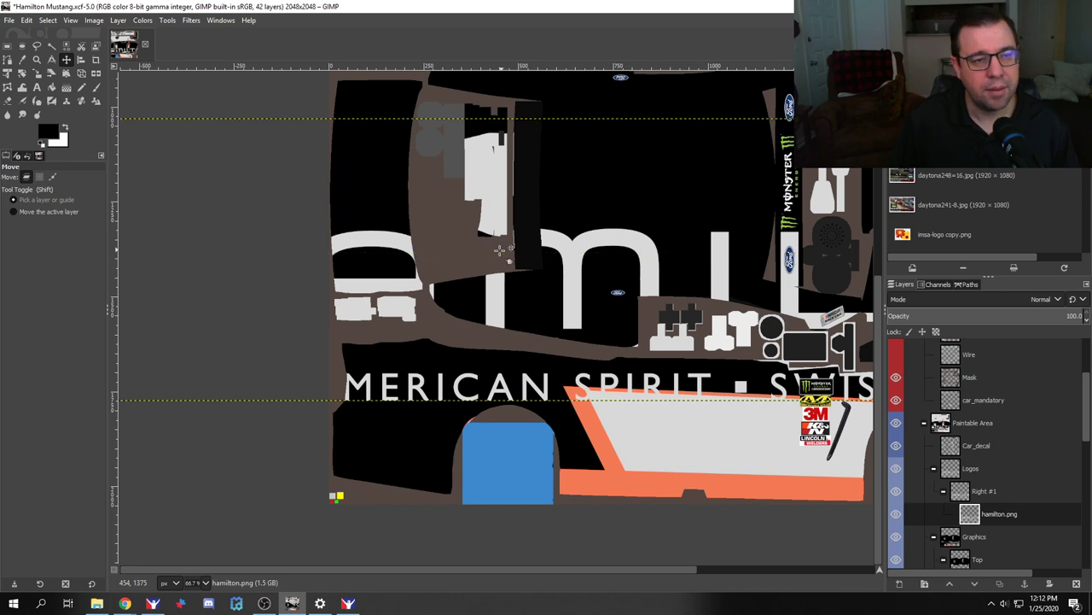
{"action": "right_click", "coordinate": [992, 516]}
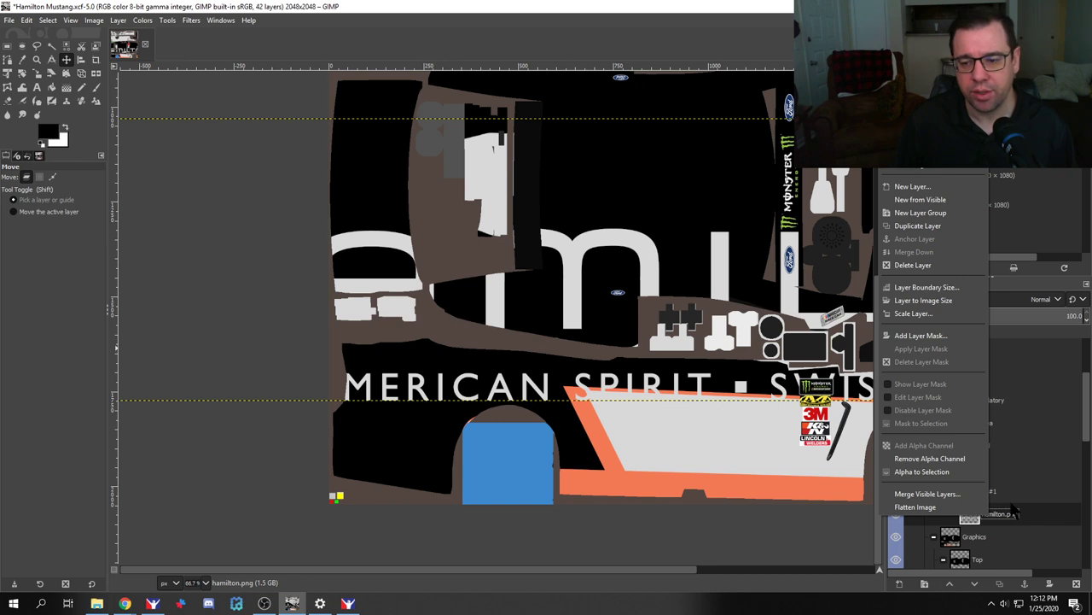
{"action": "left_click", "coordinate": [920, 225]}
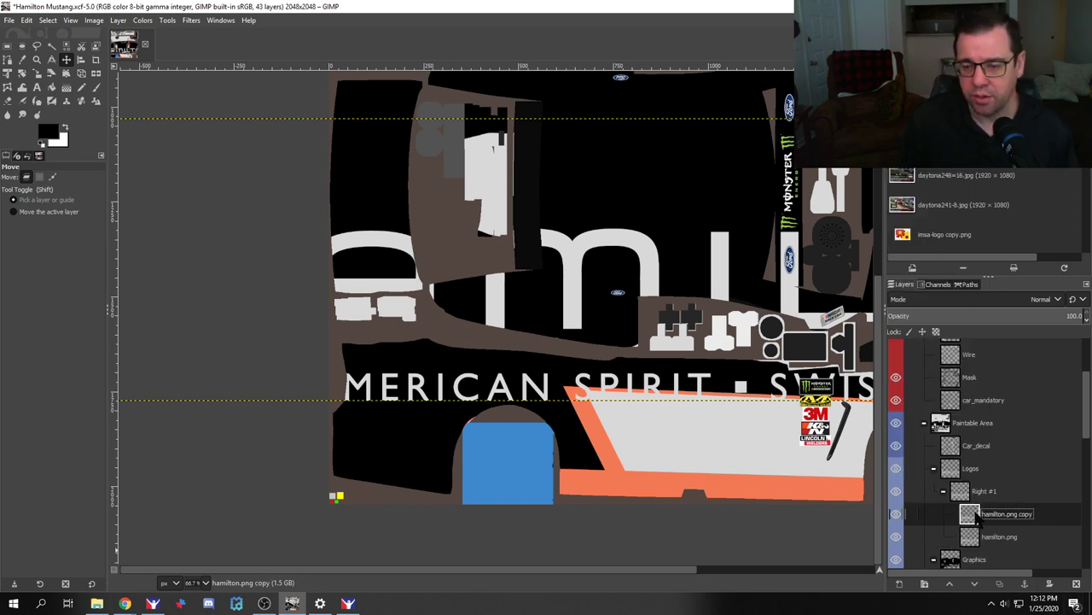
{"action": "left_click_drag", "start_coordinate": [976, 512], "coordinate": [983, 442]}
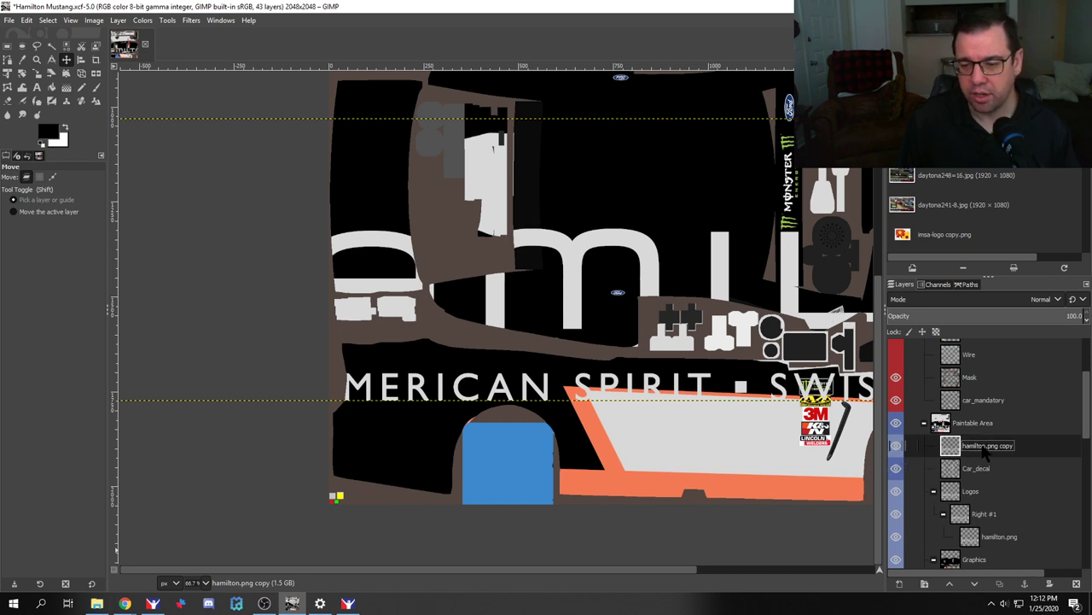
{"action": "double_click", "coordinate": [985, 447]}
{"action": "type", "text": "Hamilton H"}
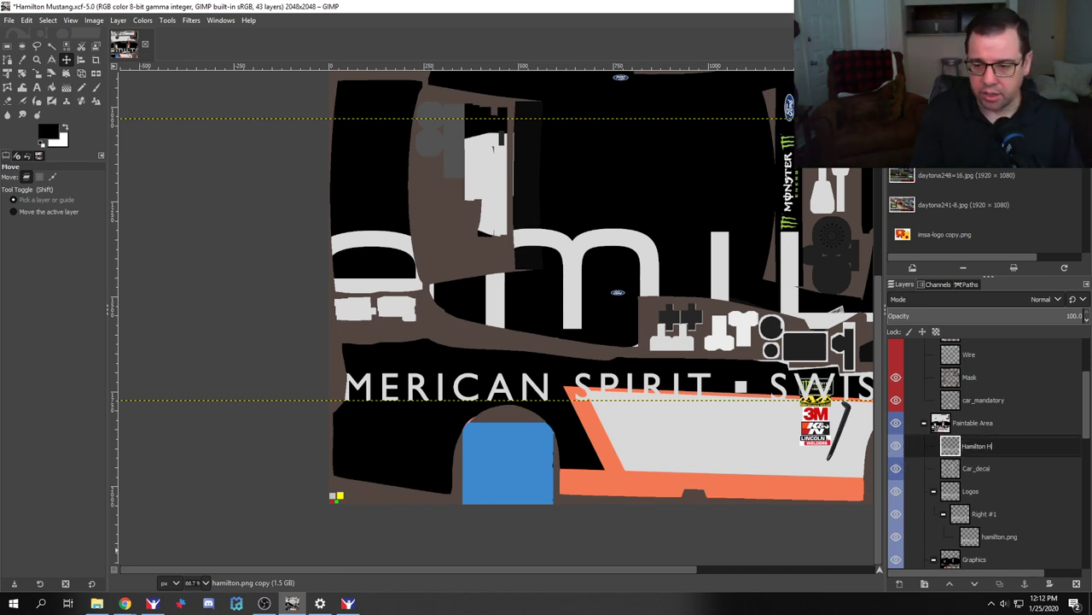
{"action": "type", "text": "ero"}
{"action": "key", "text": "Return"}
Step: Select the original hamilton.png layer and toggle a logo layer's visibility
{"action": "scroll", "coordinate": [999, 512], "scroll_direction": "down", "scroll_amount": 1}
{"action": "left_click", "coordinate": [999, 507]}
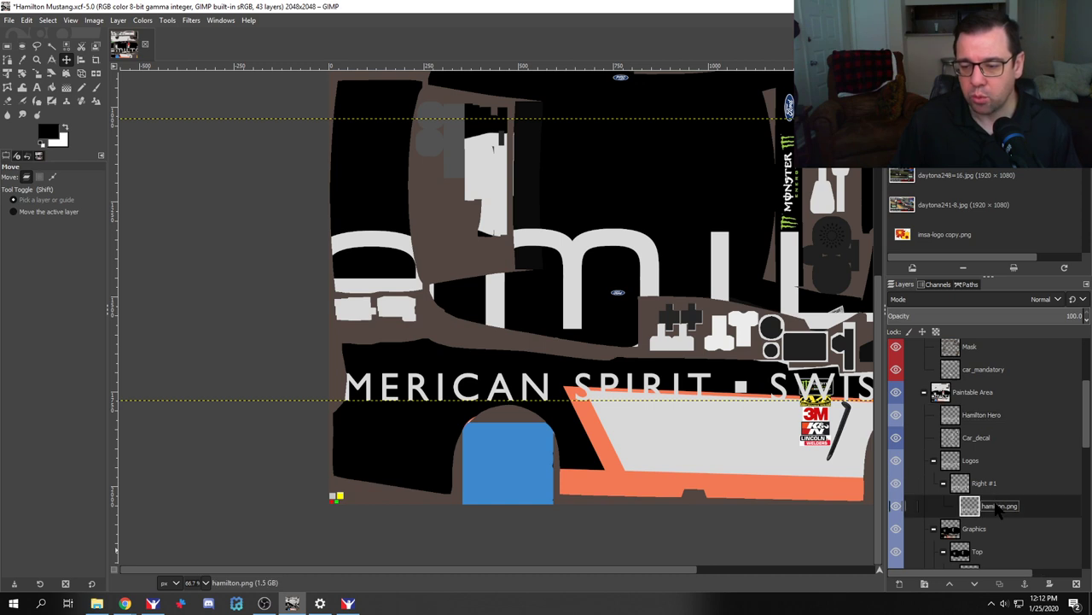
{"action": "left_click", "coordinate": [896, 506]}
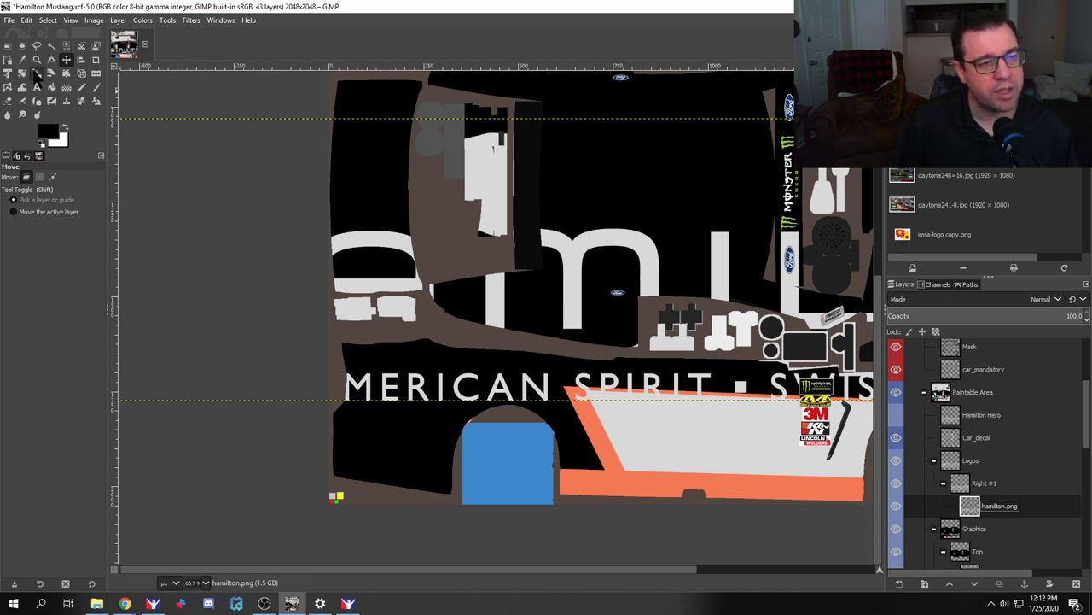
Step: Scale the HAMILTON logo down to about 679×150 and move it onto the black lower body
{"action": "left_click", "coordinate": [37, 73]}
{"action": "left_click", "coordinate": [401, 278]}
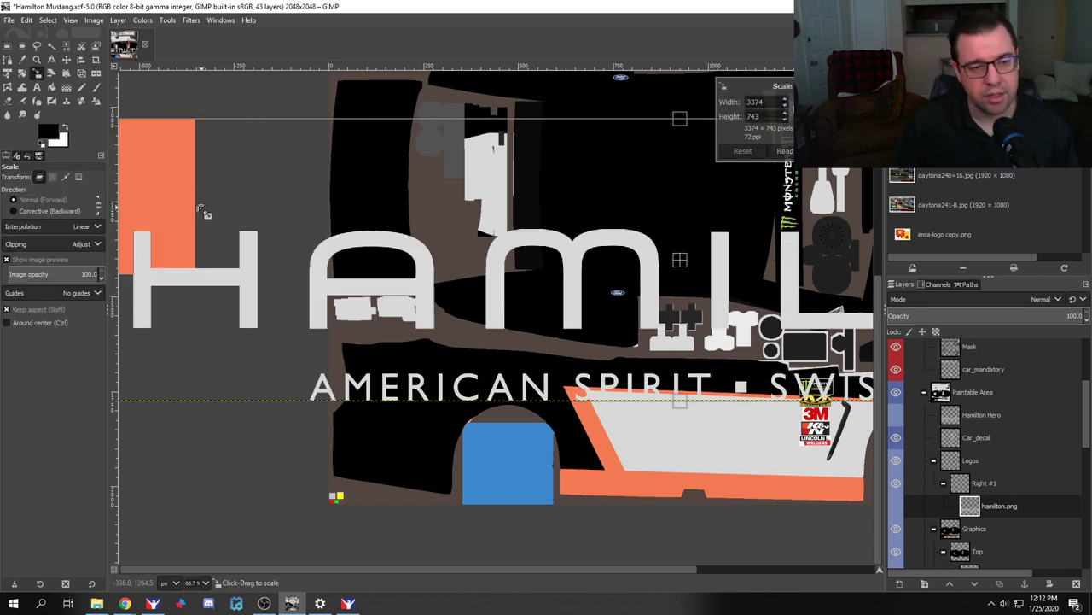
{"action": "left_click_drag", "start_coordinate": [401, 277], "coordinate": [494, 314]}
{"action": "left_click_drag", "start_coordinate": [837, 365], "coordinate": [643, 258]}
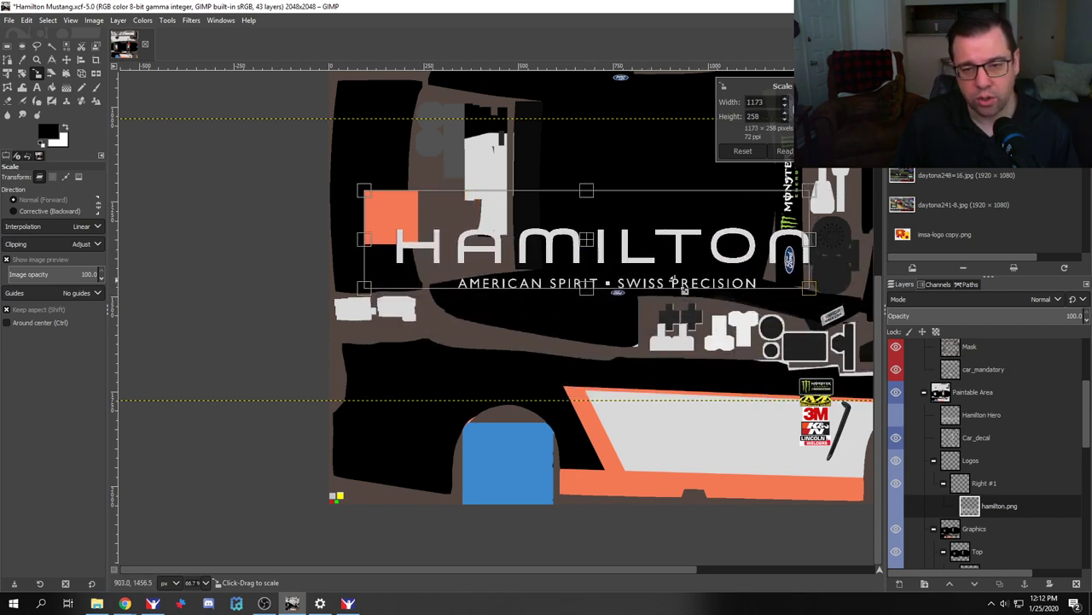
{"action": "left_click_drag", "start_coordinate": [672, 268], "coordinate": [536, 237]}
{"action": "key", "text": "Return"}
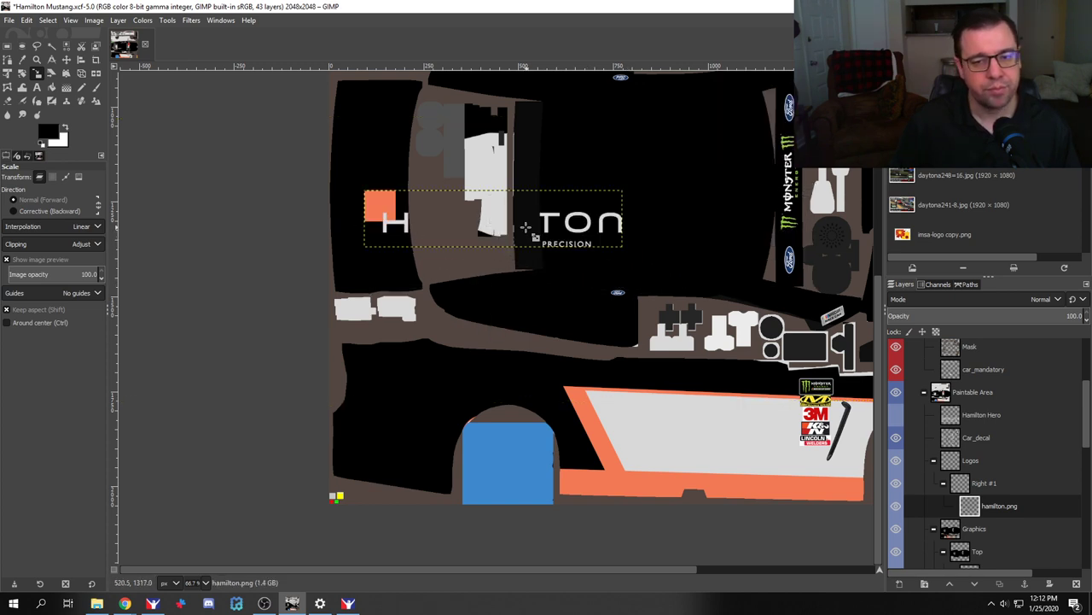
{"action": "key", "text": "m"}
{"action": "left_click_drag", "start_coordinate": [377, 226], "coordinate": [367, 373]}
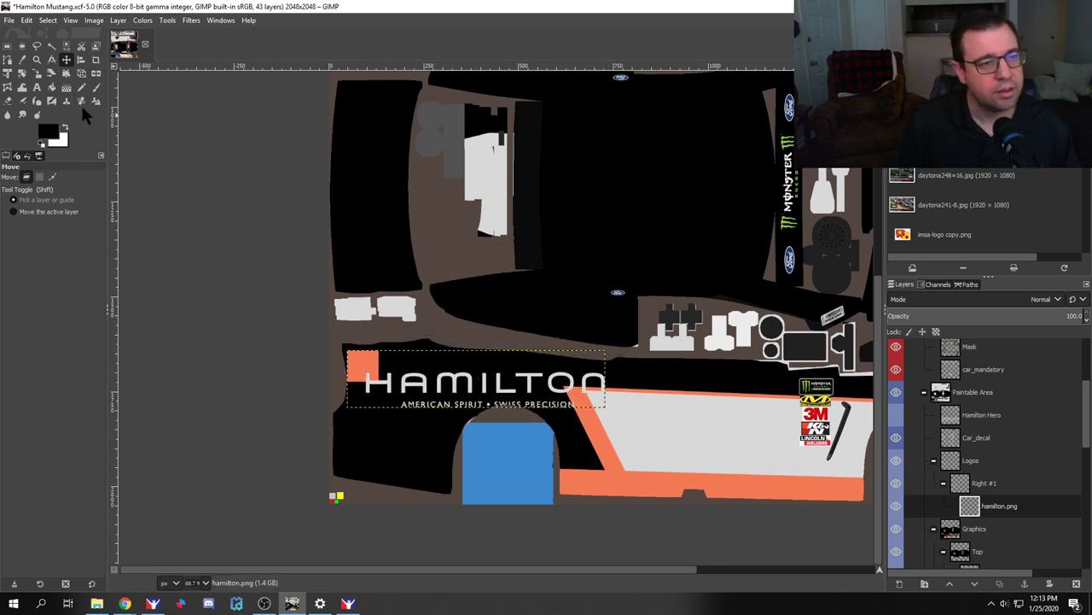
Step: Rescale the HAMILTON logo to 533×118 and nudge it down and right into position
{"action": "left_click", "coordinate": [37, 73]}
{"action": "left_click", "coordinate": [599, 408]}
{"action": "left_click_drag", "start_coordinate": [599, 408], "coordinate": [543, 398]}
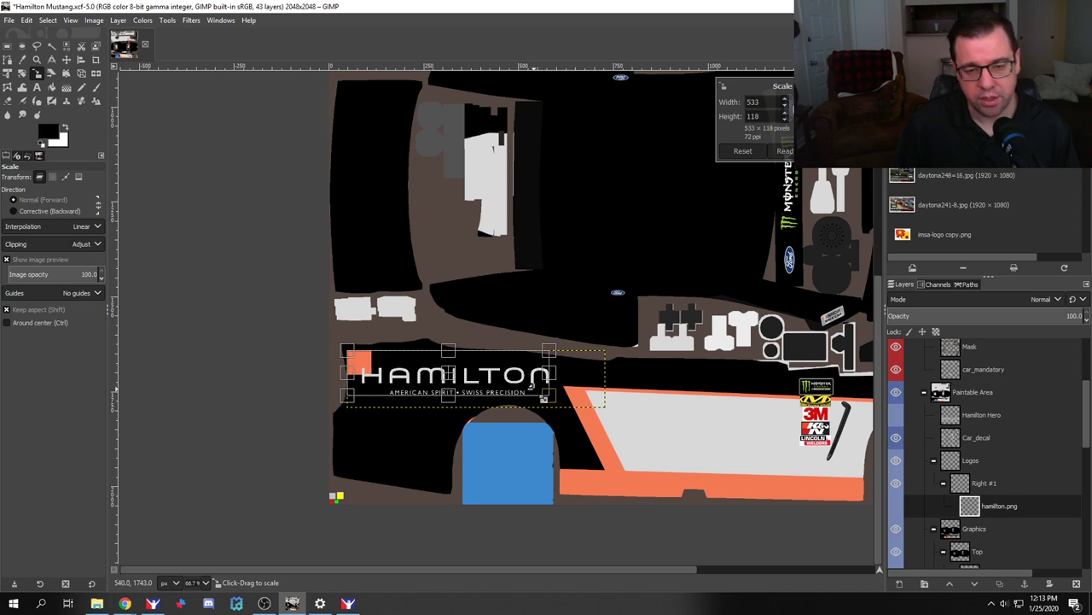
{"action": "key", "text": "Return"}
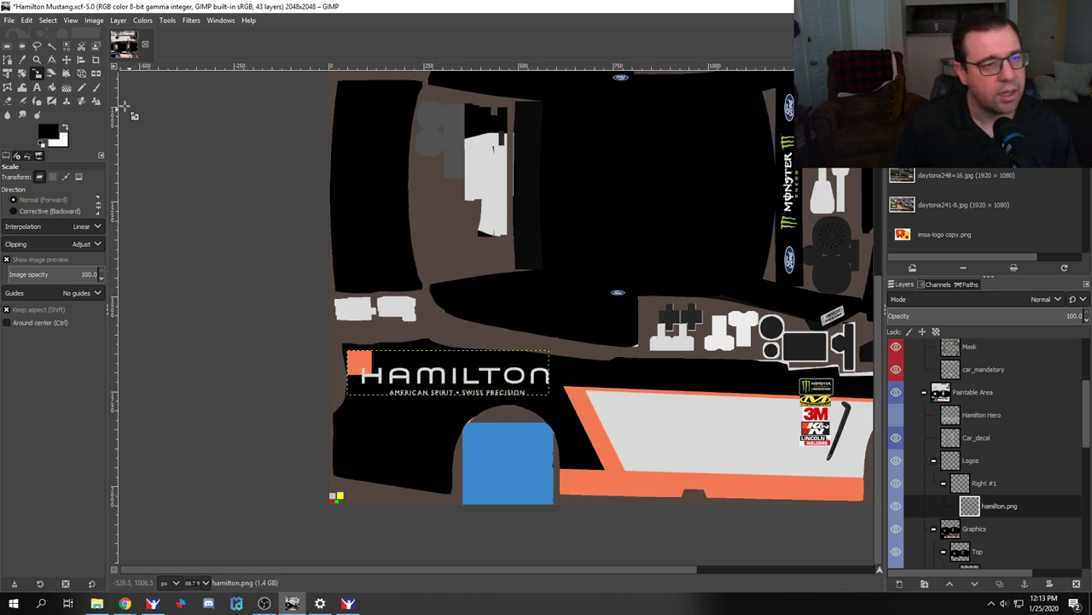
{"action": "key", "text": "m"}
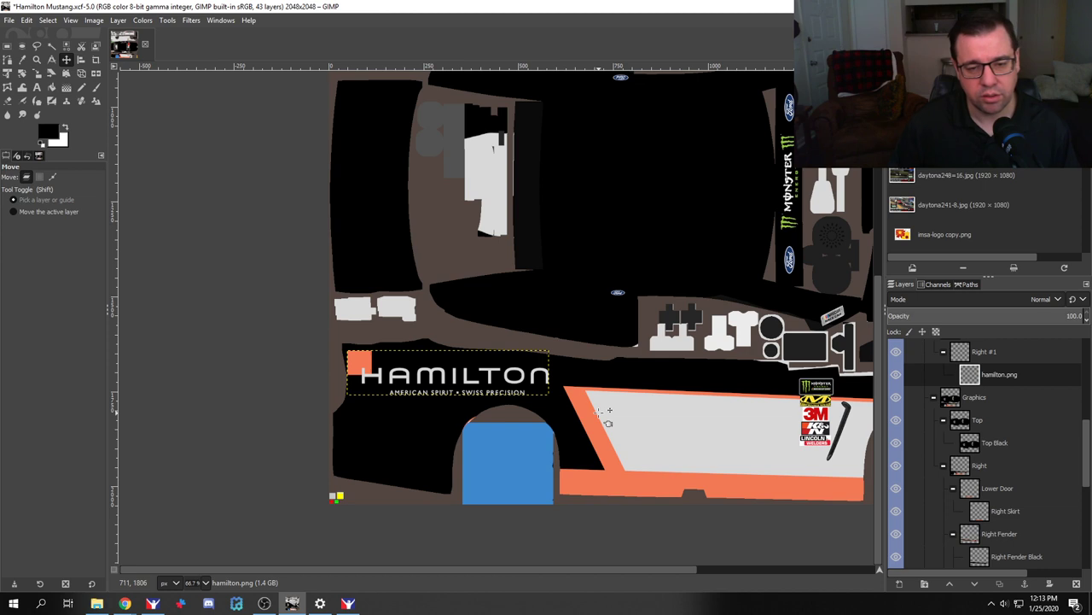
{"action": "key", "text": "Down"}
{"action": "key", "text": "Down"}
{"action": "key", "text": "Down"}
{"action": "key", "text": "Down"}
{"action": "key", "text": "Down"}
{"action": "key", "text": "Down"}
{"action": "key", "text": "Down"}
{"action": "key", "text": "Down"}
{"action": "key", "text": "Down"}
{"action": "key", "text": "Down"}
{"action": "key", "text": "Right"}
{"action": "key", "text": "Right"}
{"action": "key", "text": "Right"}
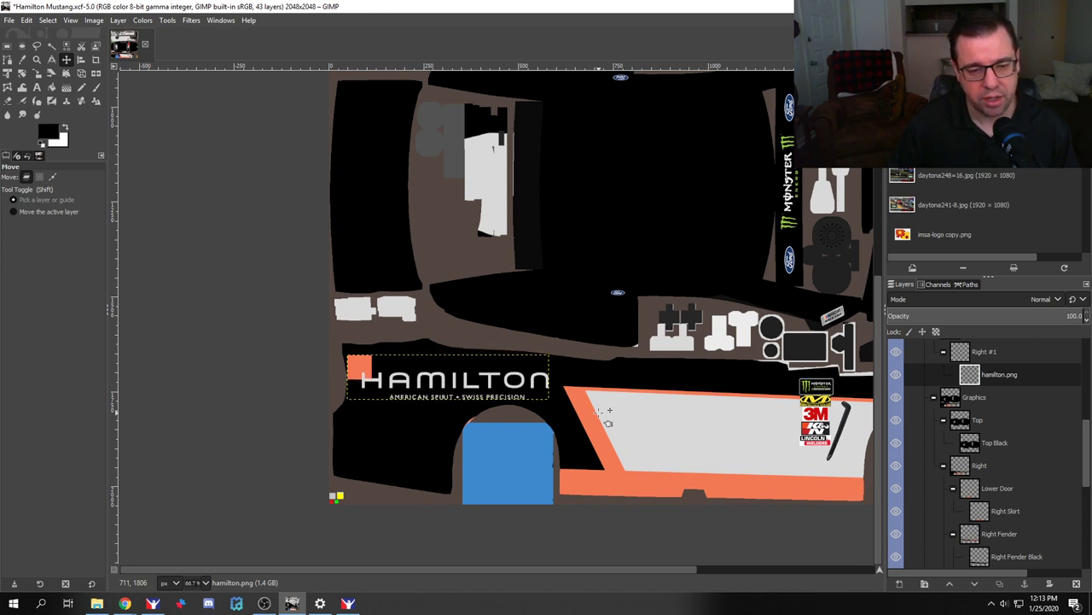
{"action": "key", "text": "Right"}
{"action": "key", "text": "Right"}
{"action": "key", "text": "Right"}
{"action": "key", "text": "Right"}
{"action": "key", "text": "Right"}
{"action": "key", "text": "Right"}
{"action": "key", "text": "Down"}
{"action": "key", "text": "Down"}
{"action": "key", "text": "Down"}
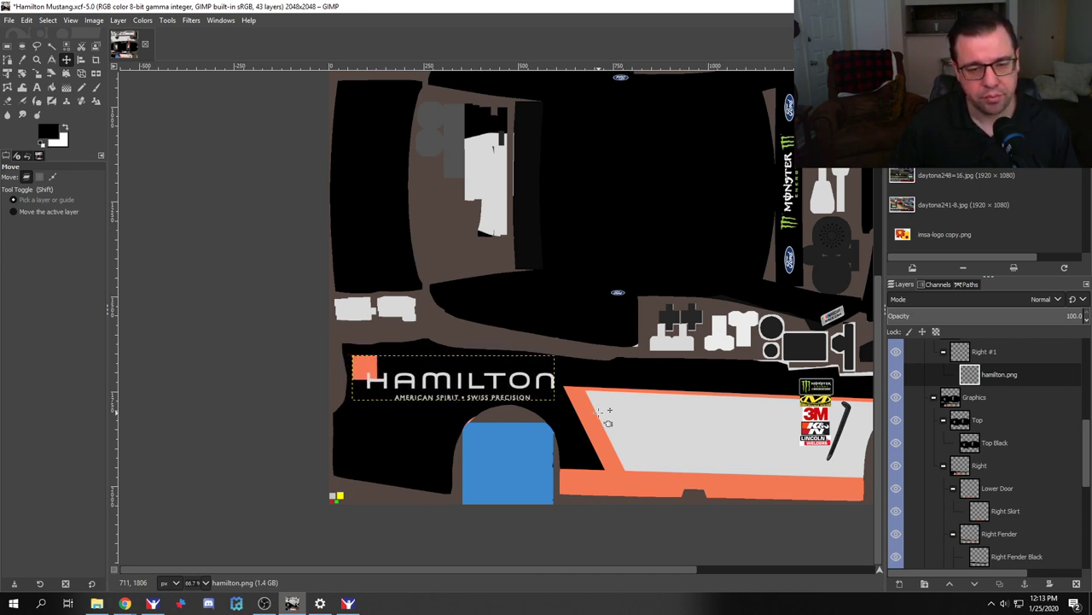
{"action": "key", "text": "alt"}
{"action": "key", "text": "alt+Tab"}
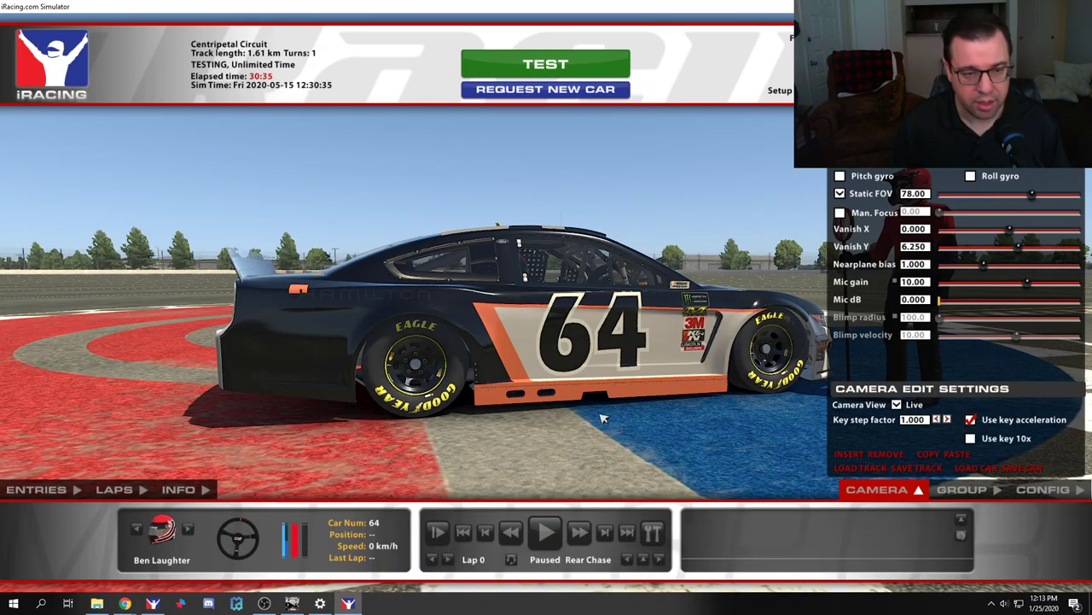
Step: Reload the paint in iRacing, then shrink the Hamilton logo in GIMP to about 461×103
{"action": "key", "text": "ctrl+r"}
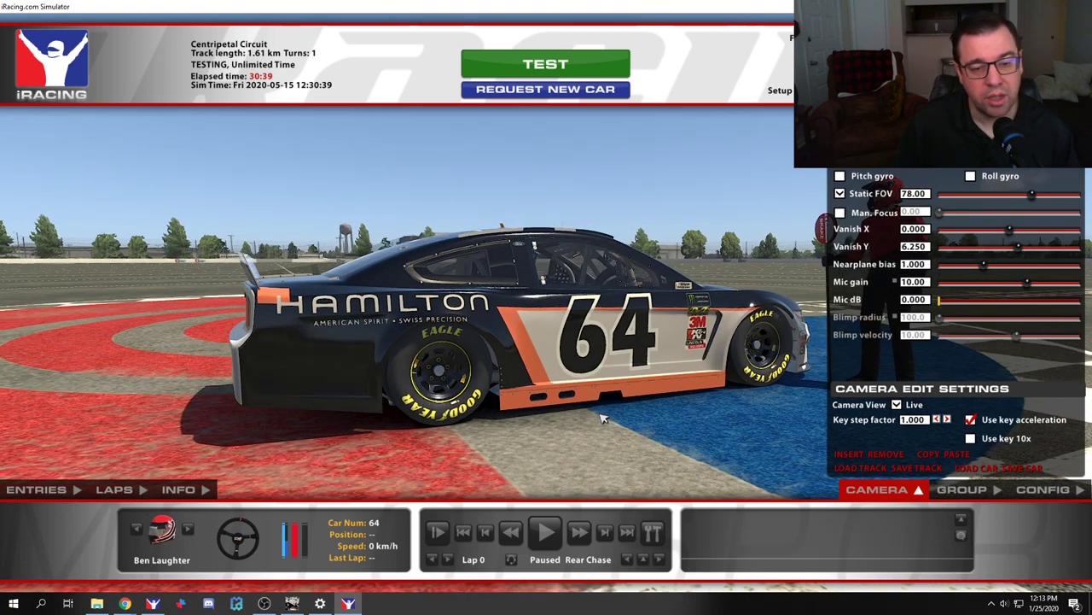
{"action": "key", "text": "alt+Tab"}
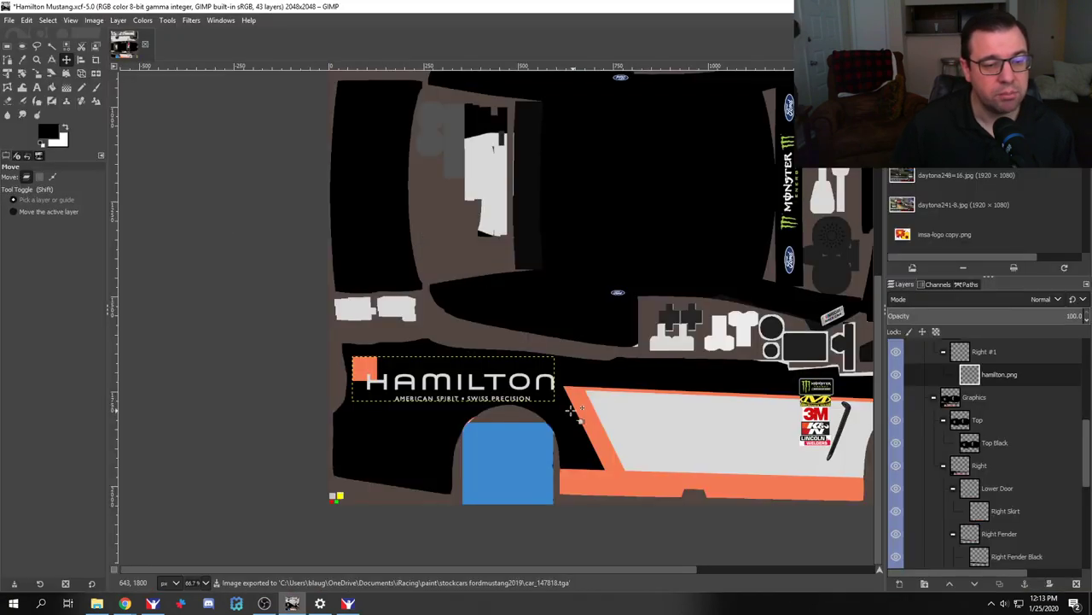
{"action": "left_click", "coordinate": [503, 408]}
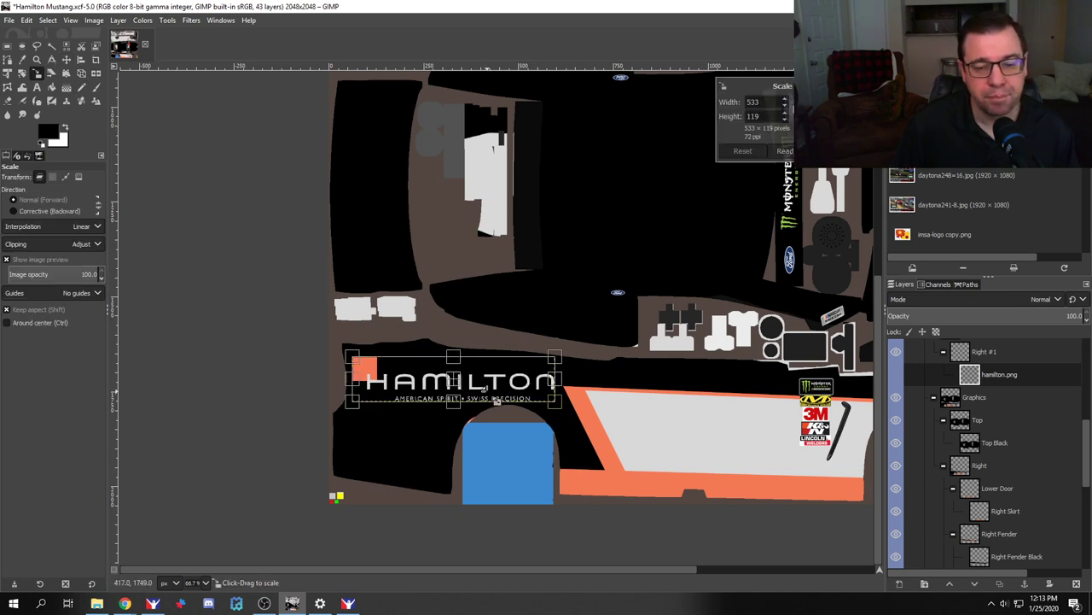
{"action": "left_click_drag", "start_coordinate": [381, 374], "coordinate": [386, 378]}
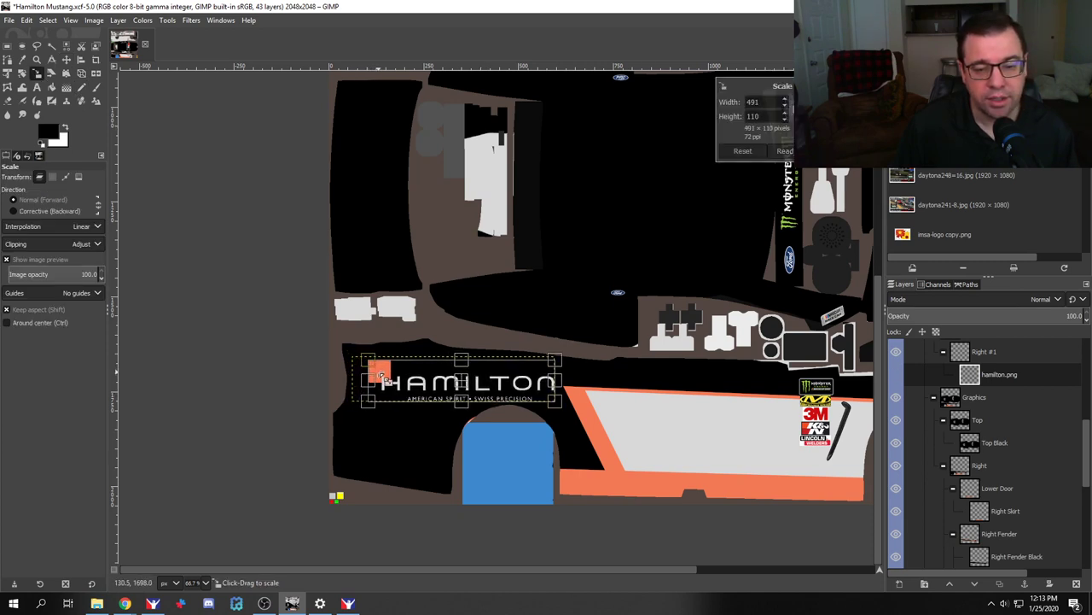
{"action": "left_click_drag", "start_coordinate": [531, 408], "coordinate": [521, 405]}
{"action": "key", "text": "Return"}
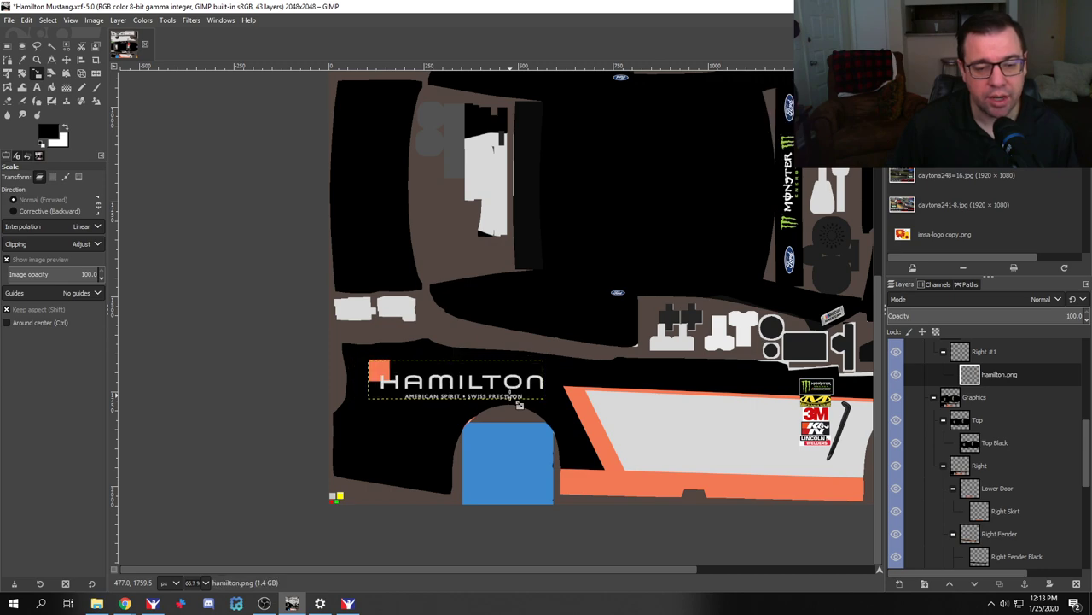
Step: Check the smaller logo in iRacing with the camera closer to the car's side
{"action": "key", "text": "alt+Tab"}
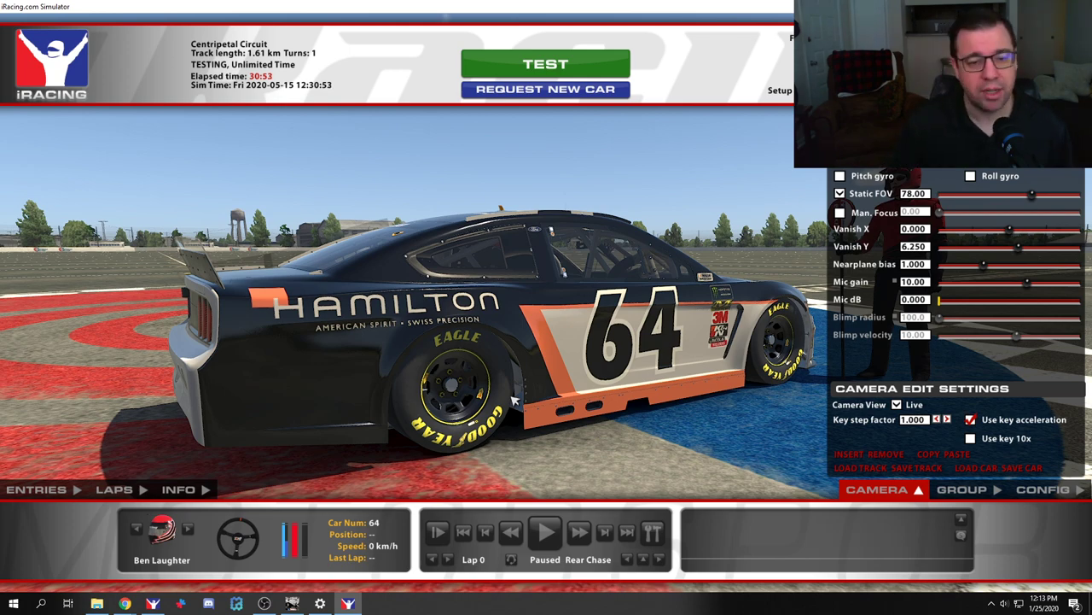
{"action": "key", "text": "Right"}
{"action": "key", "text": "Right"}
{"action": "key", "text": "Right"}
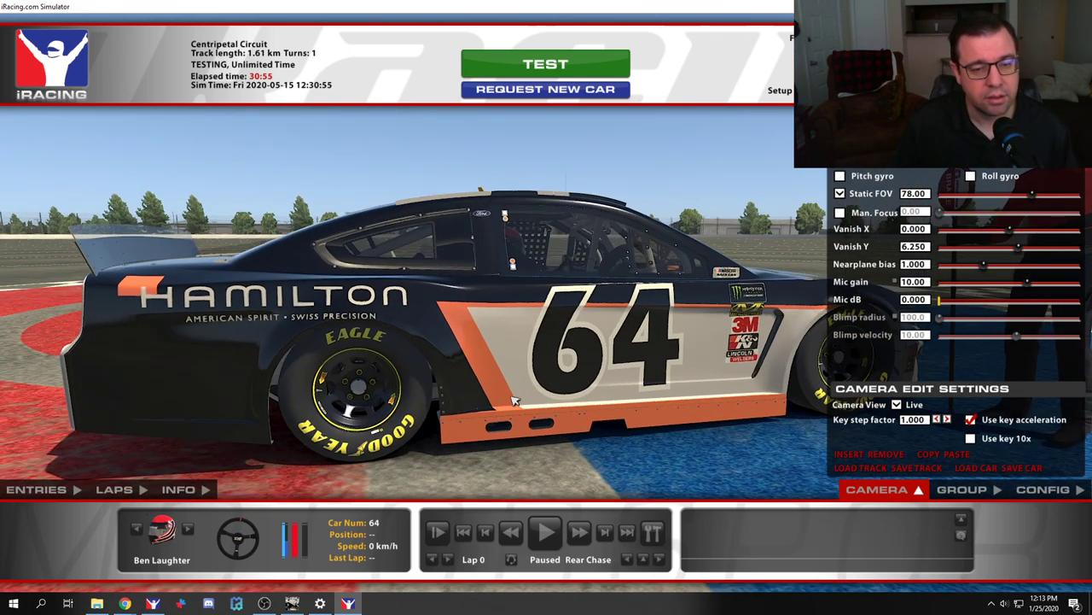
{"action": "key", "text": "alt+Tab"}
Step: Nudge the Hamilton logo up slightly and re-export the car paint
{"action": "left_click", "coordinate": [66, 59]}
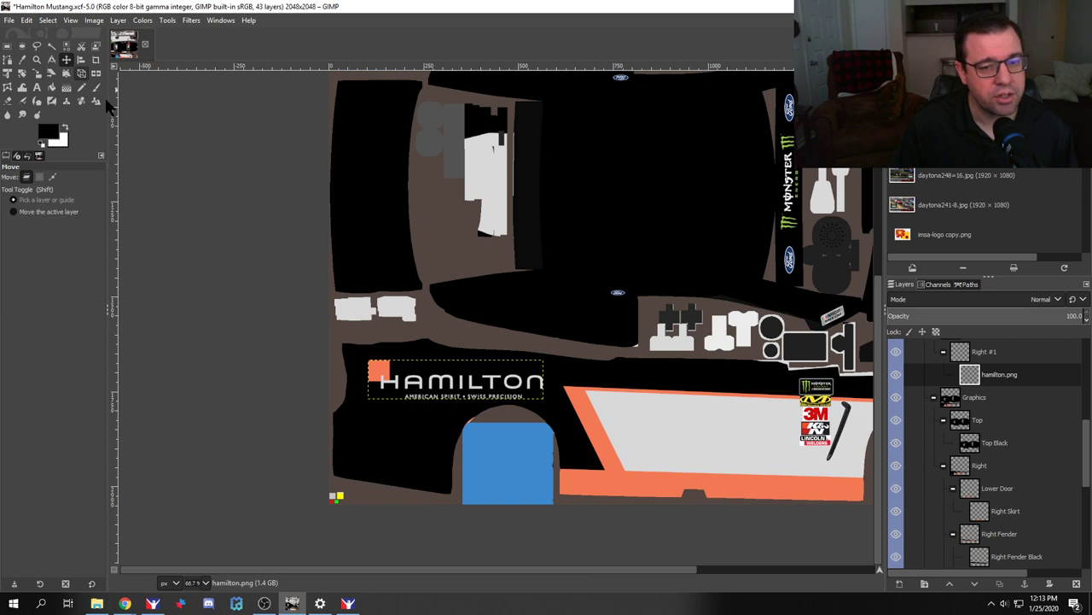
{"action": "left_click_drag", "start_coordinate": [465, 413], "coordinate": [465, 409]}
{"action": "key", "text": "ctrl+e"}
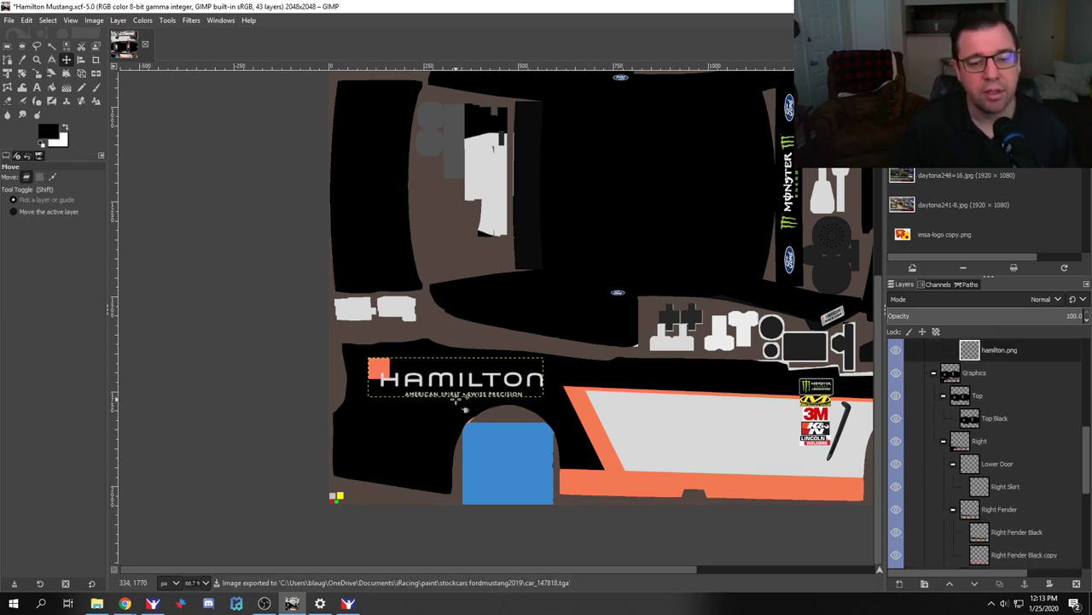
Step: Reload the paint in iRacing to check it, then switch to the Hamilton watch website
{"action": "key", "text": "alt+Tab"}
{"action": "key", "text": "ctrl+r"}
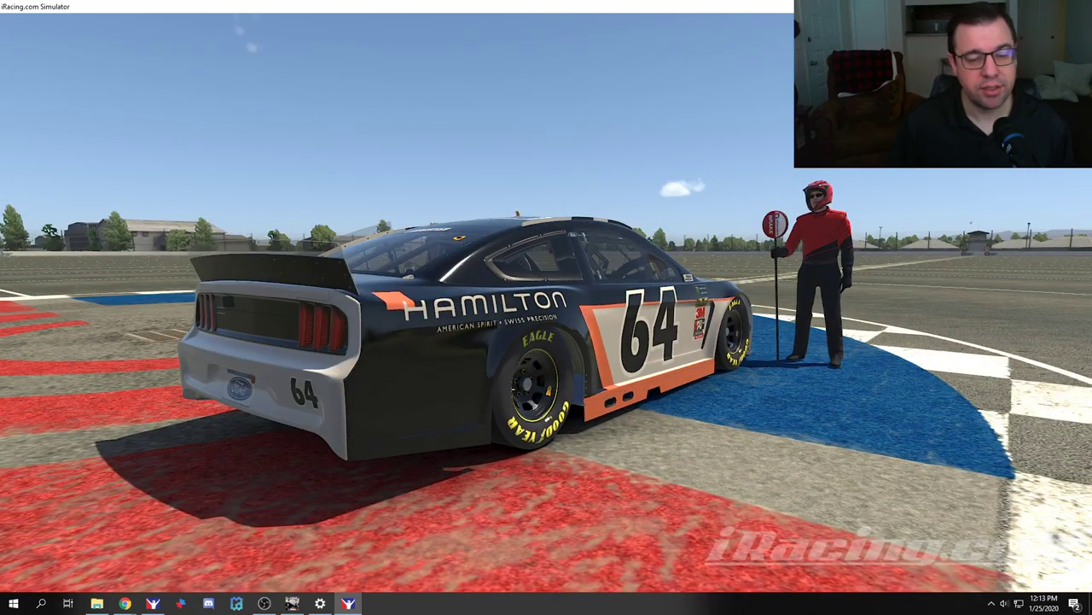
{"action": "key", "text": "alt+Tab"}
{"action": "key", "text": "alt+Tab"}
{"action": "key", "text": "Tab"}
{"action": "key", "text": "Escape"}
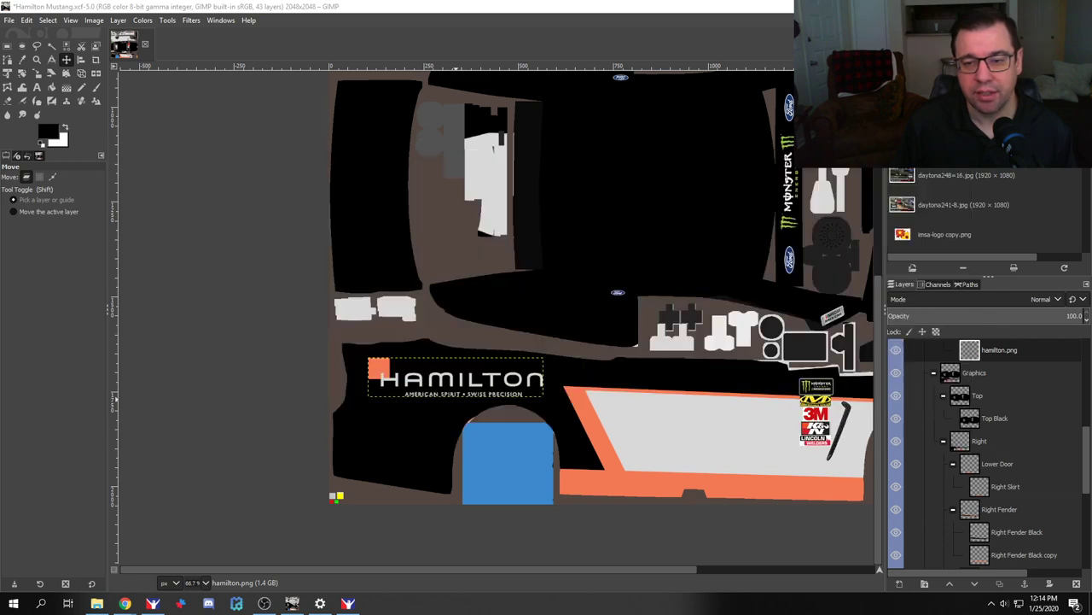
{"action": "key", "text": "alt+Tab"}
{"action": "key", "text": "ctrl+Tab"}
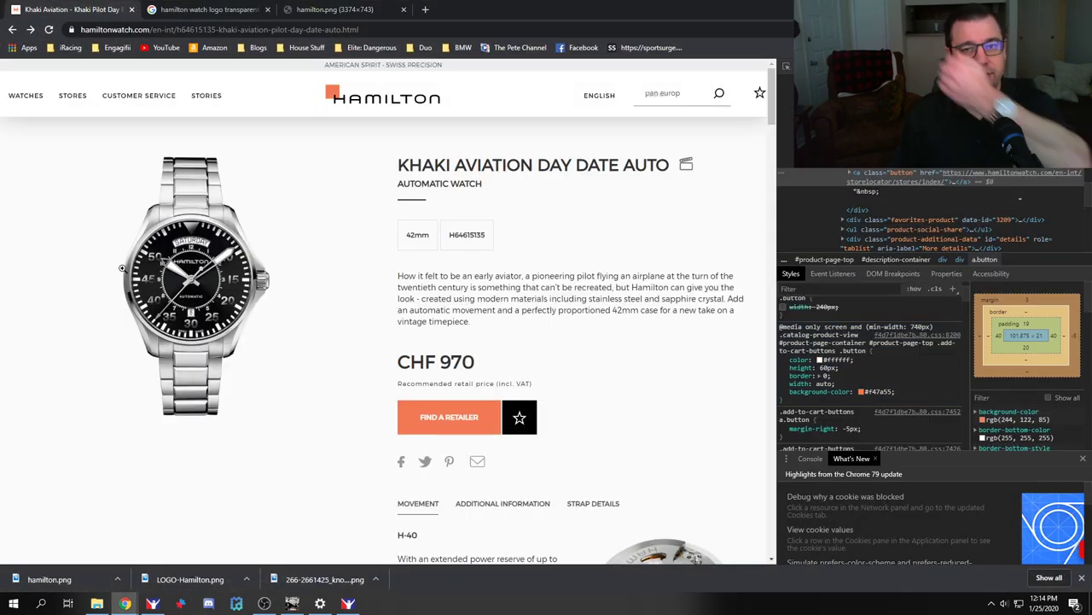
Step: Open the first Pan Europ Day Date Auto result and enlarge, then close, its two-watch photo
{"action": "left_click", "coordinate": [688, 93]}
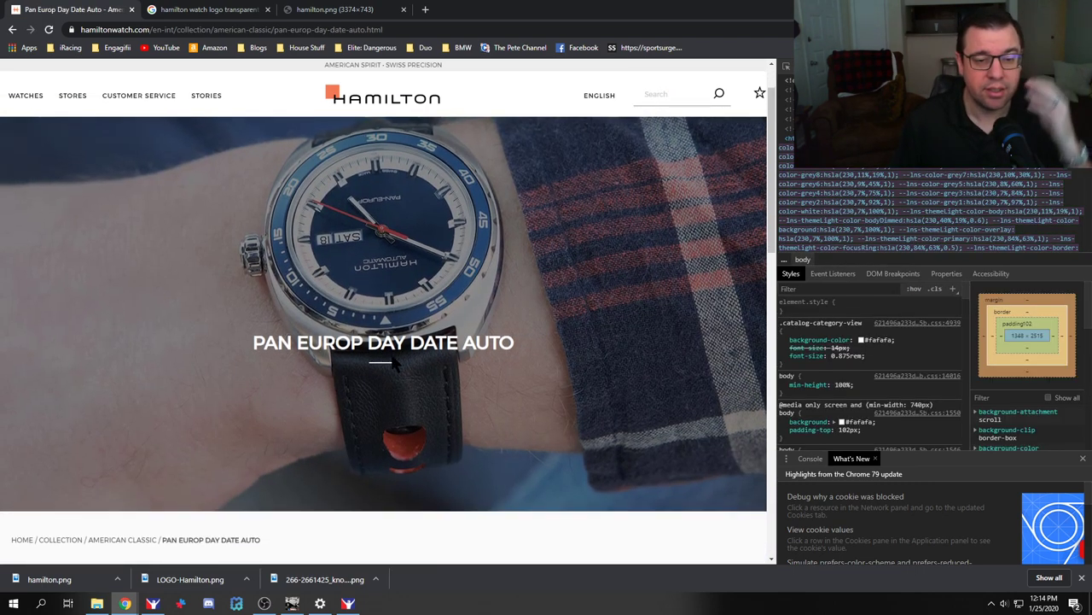
{"action": "scroll", "coordinate": [384, 361], "scroll_direction": "down", "scroll_amount": 5}
{"action": "scroll", "coordinate": [378, 361], "scroll_direction": "up", "scroll_amount": 2}
{"action": "left_click", "coordinate": [192, 321]}
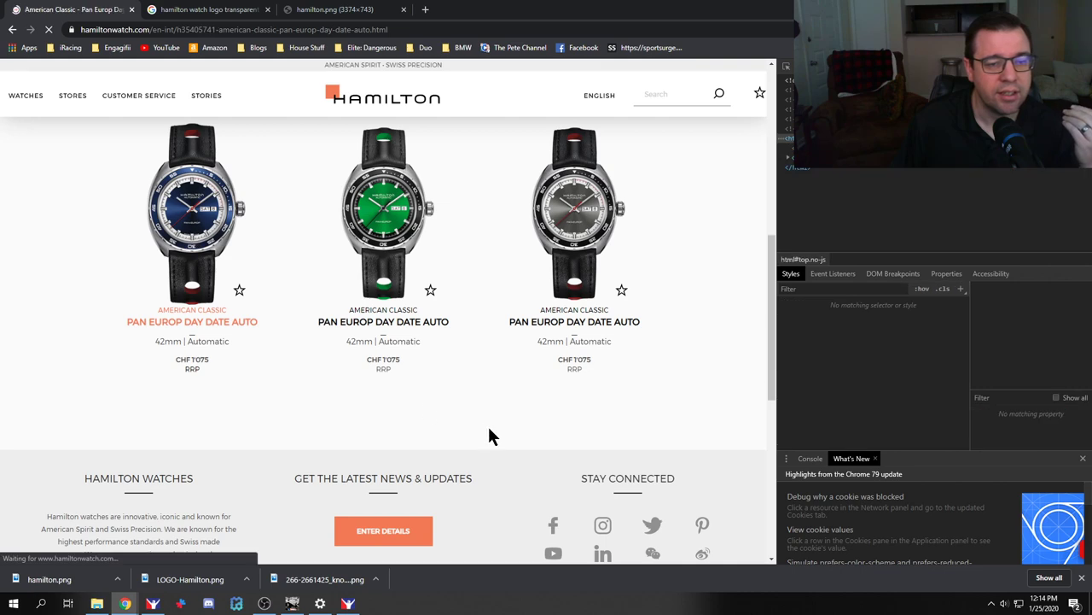
{"action": "scroll", "coordinate": [315, 422], "scroll_direction": "down", "scroll_amount": 2}
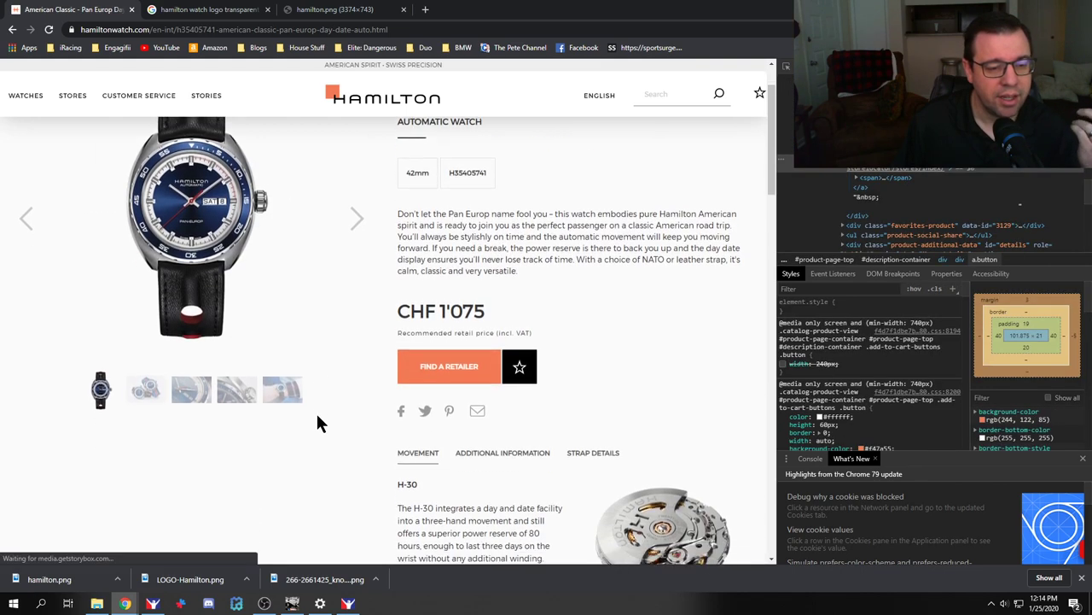
{"action": "scroll", "coordinate": [311, 411], "scroll_direction": "down", "scroll_amount": 2}
{"action": "scroll", "coordinate": [390, 507], "scroll_direction": "up", "scroll_amount": 3}
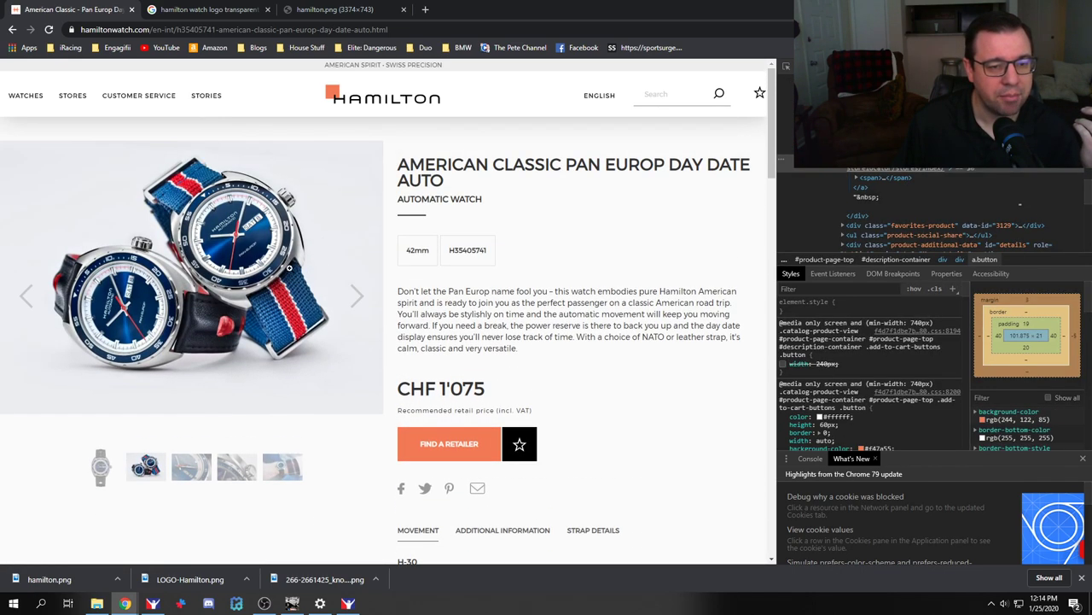
{"action": "left_click", "coordinate": [287, 311]}
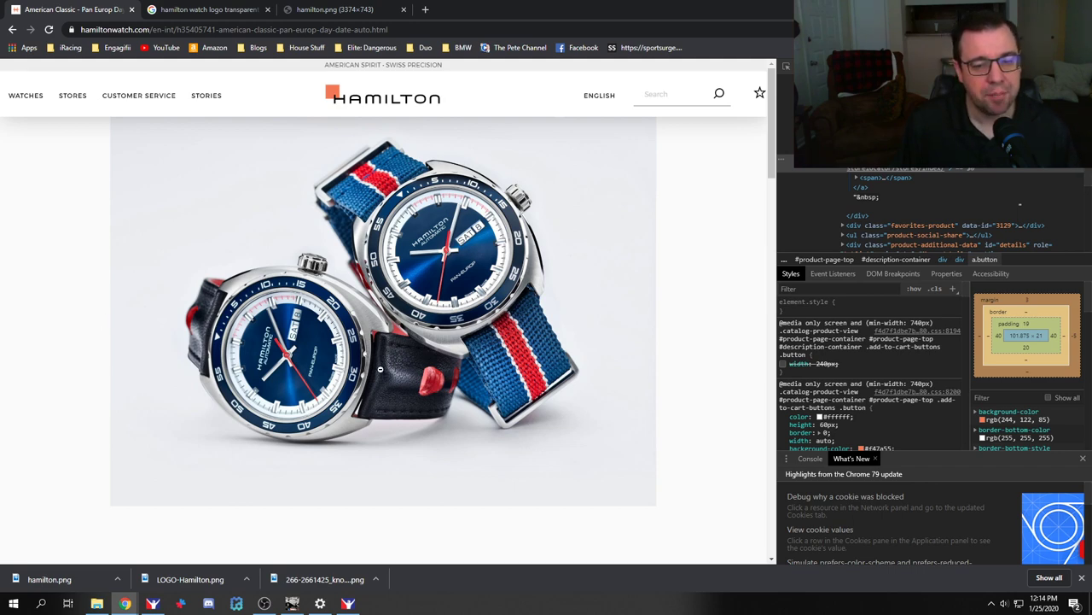
{"action": "left_click", "coordinate": [380, 368]}
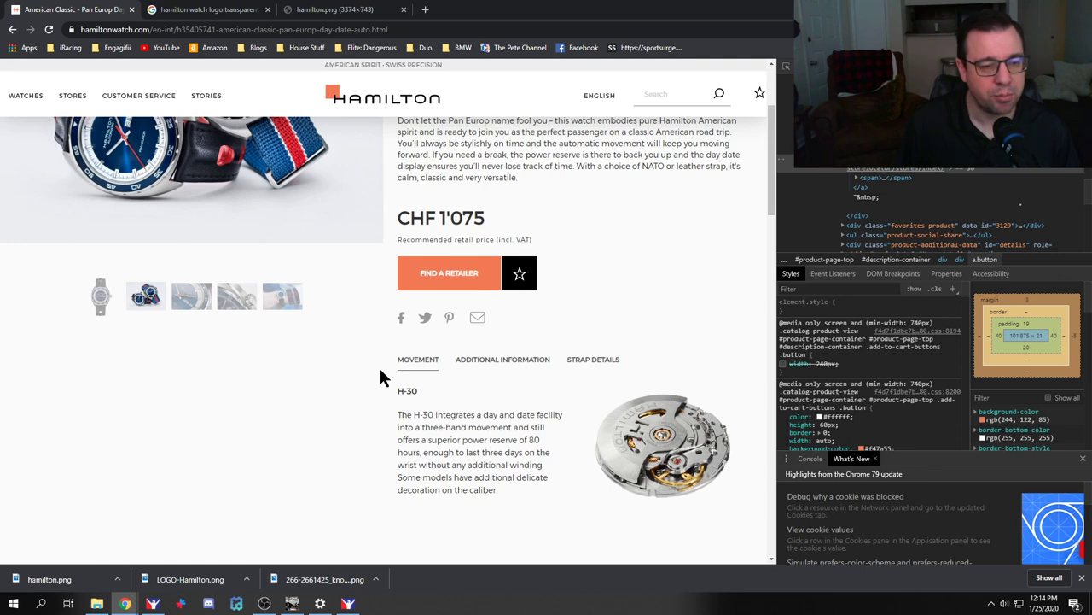
Step: Select and clear part of the CHF 1'075 price, then return to GIMP
{"action": "scroll", "coordinate": [385, 409], "scroll_direction": "up", "scroll_amount": 2}
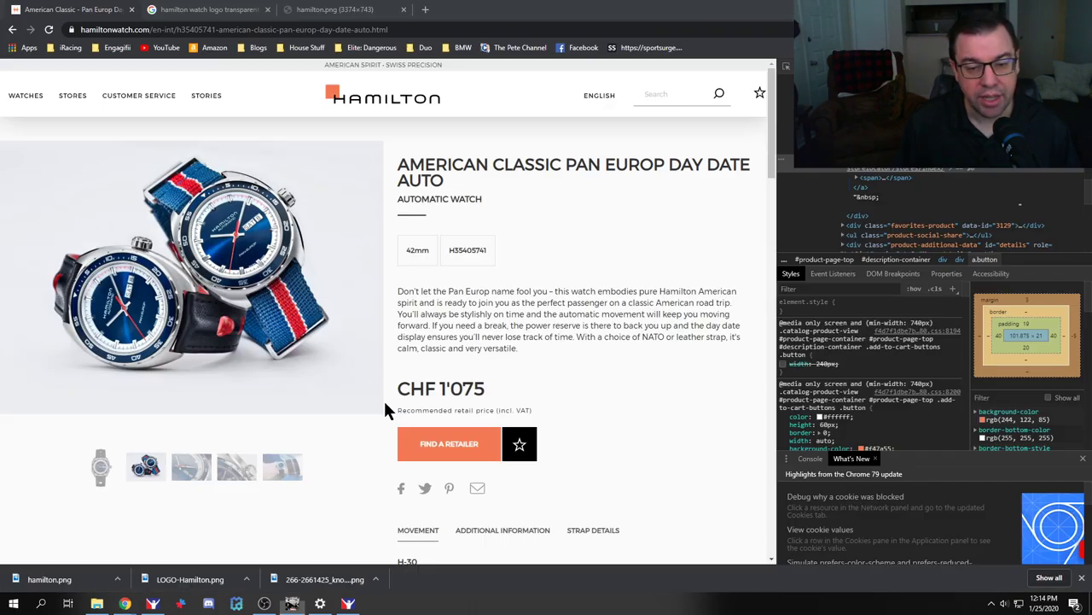
{"action": "left_click", "coordinate": [385, 411]}
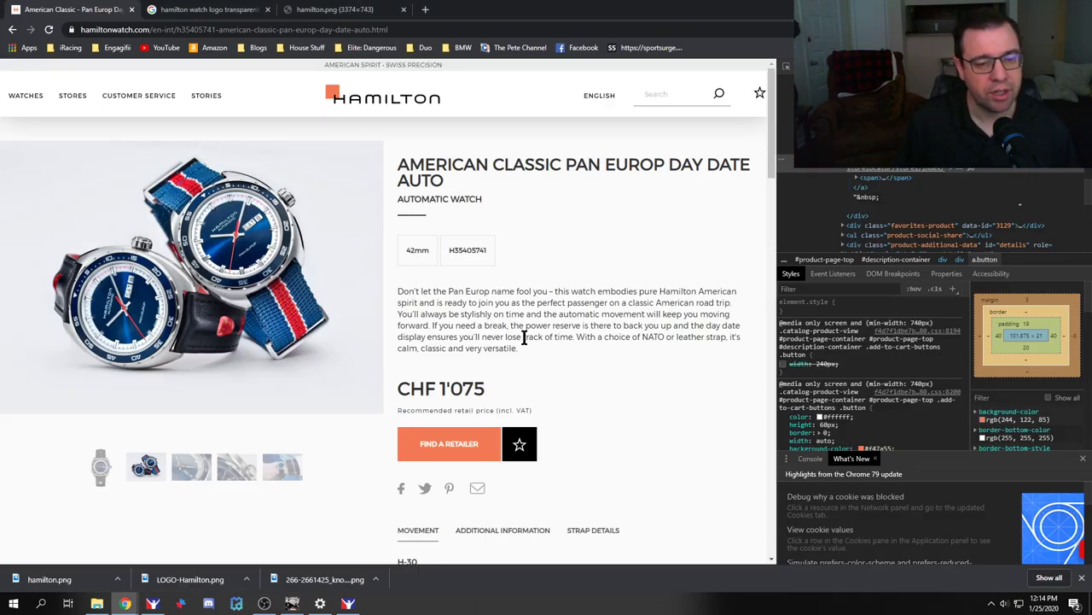
{"action": "left_click_drag", "start_coordinate": [513, 396], "coordinate": [459, 344]}
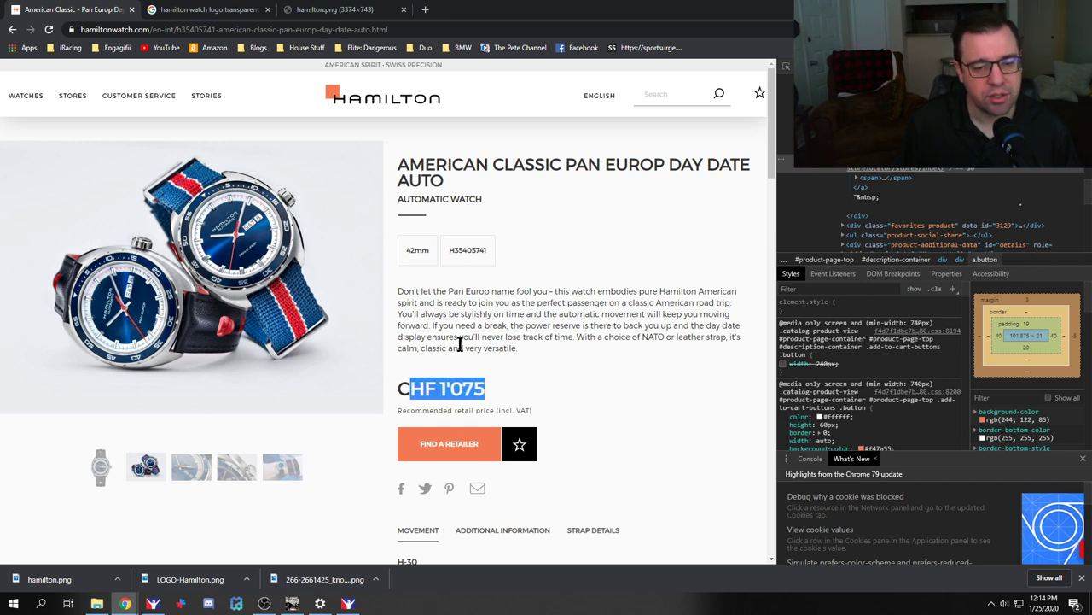
{"action": "left_click", "coordinate": [511, 307]}
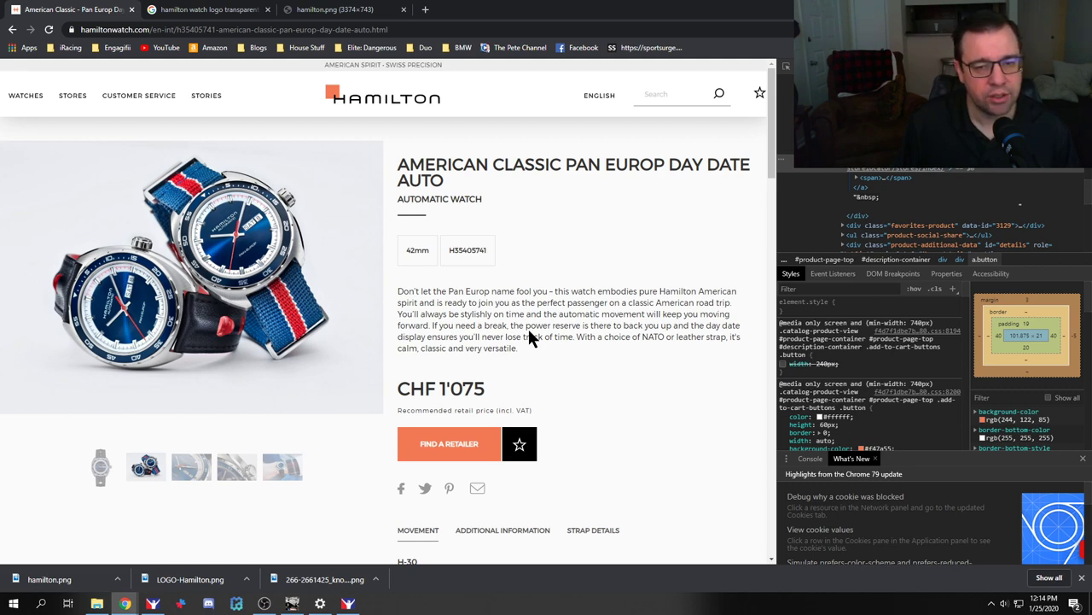
{"action": "key", "text": "alt+Tab"}
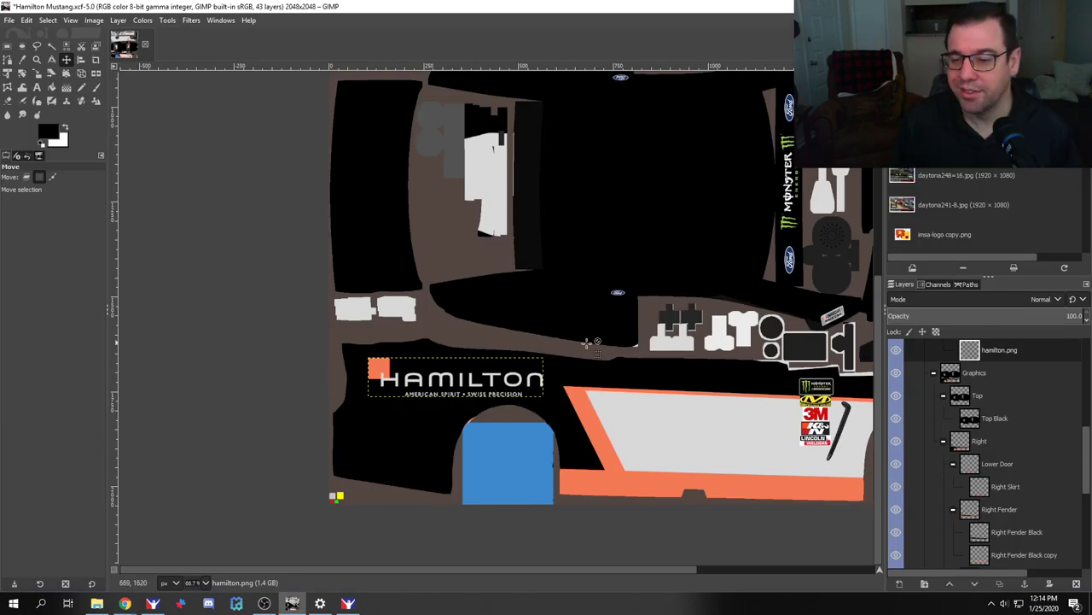
Step: Scroll around the car paint texture to review the layout, then switch to iRacing
{"action": "scroll", "coordinate": [1011, 456], "scroll_direction": "up", "scroll_amount": 2}
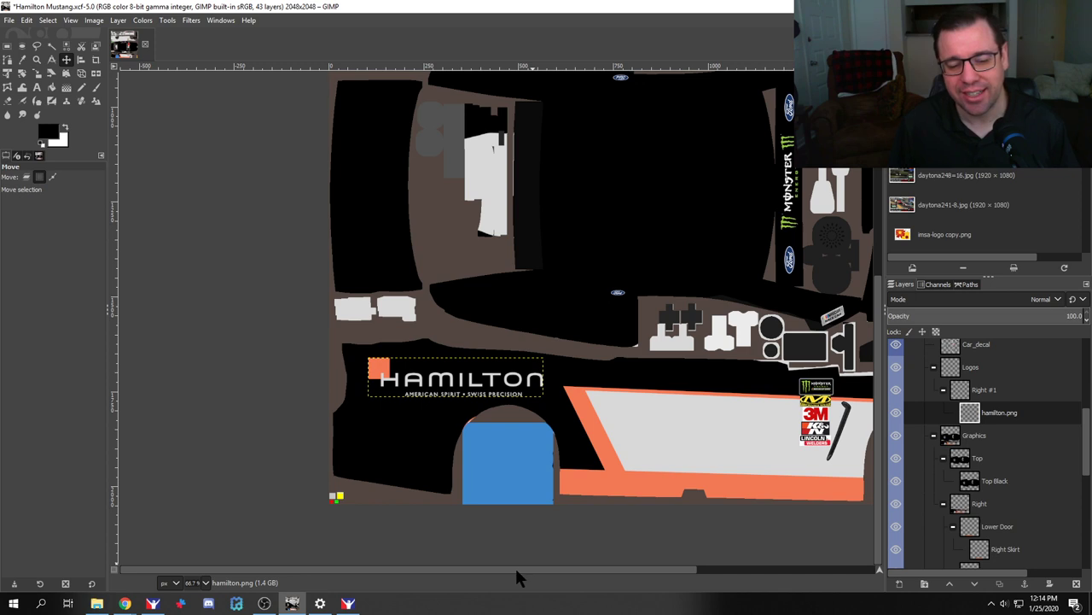
{"action": "scroll", "coordinate": [514, 565], "scroll_direction": "right", "scroll_amount": 5}
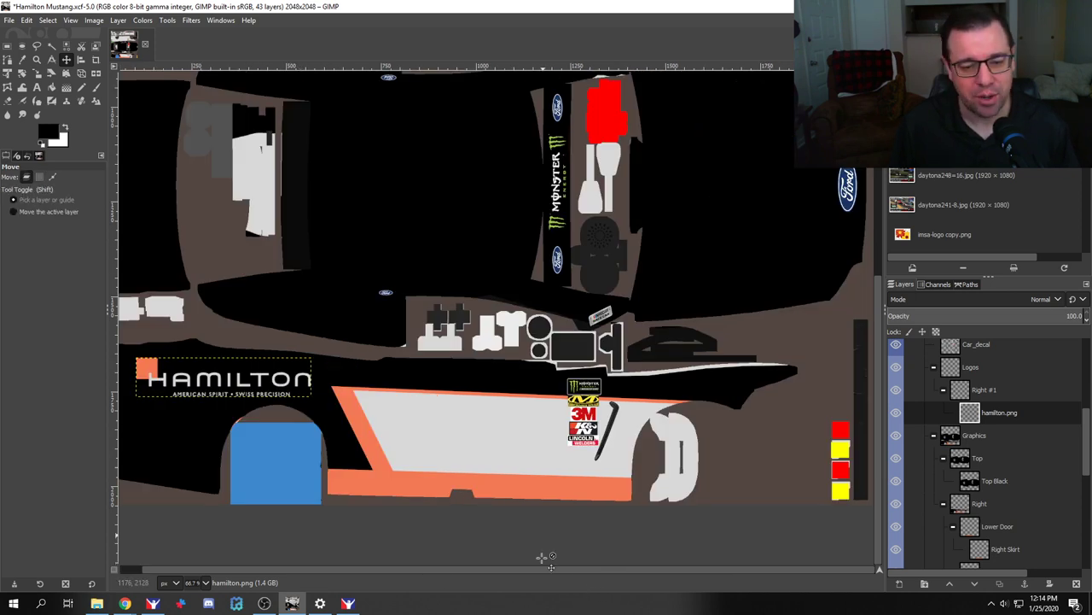
{"action": "scroll", "coordinate": [546, 565], "scroll_direction": "left", "scroll_amount": 1}
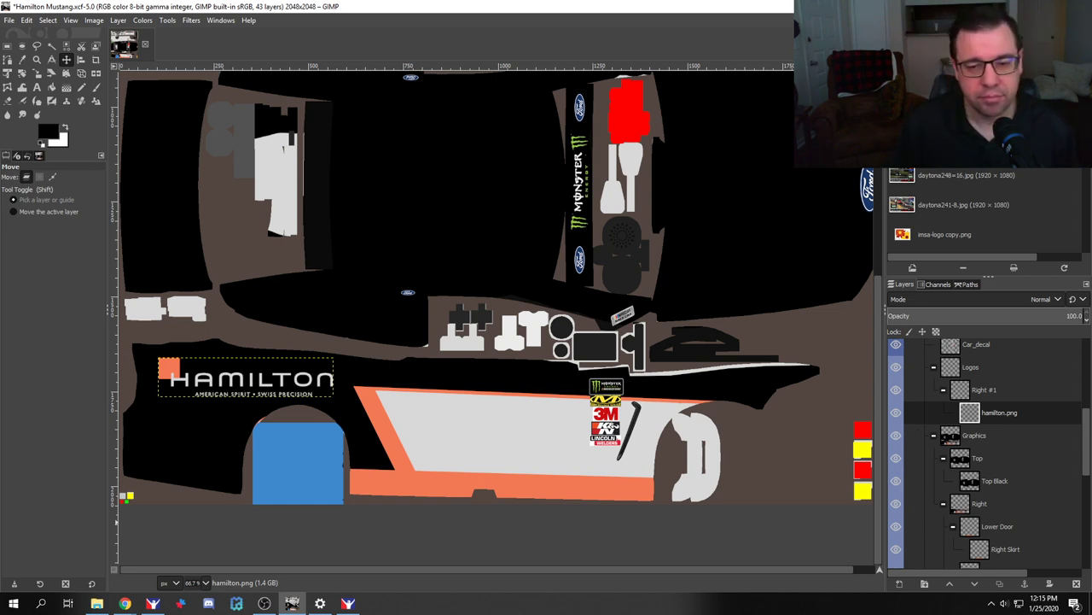
{"action": "key", "text": "alt+Tab"}
{"action": "key", "text": "Tab"}
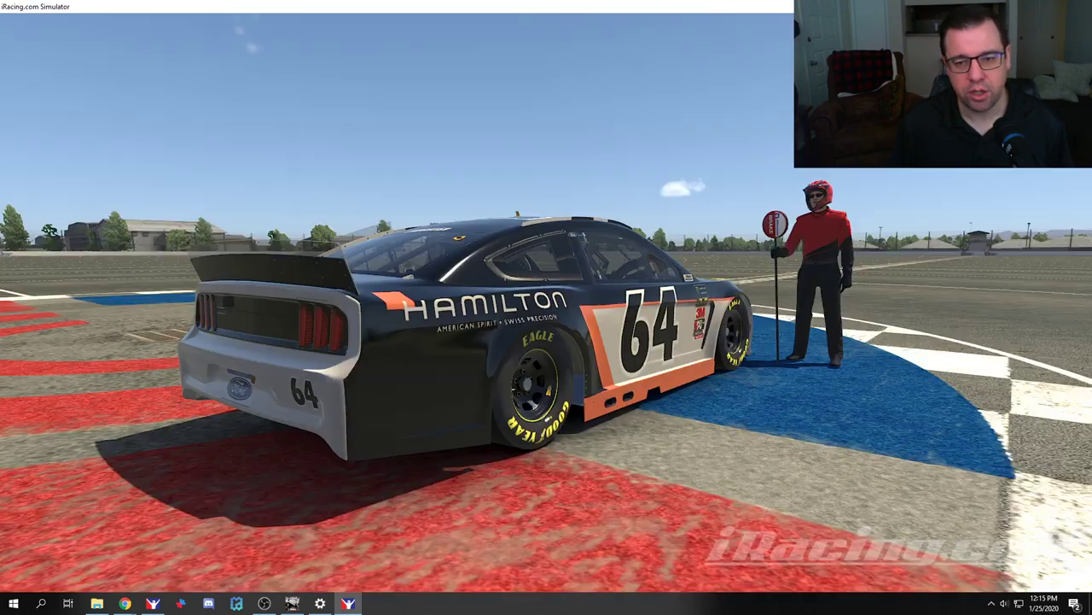
Step: Reload the car paint with Ctrl+R and inspect the #64 car's Hamilton side view
{"action": "key", "text": "ctrl+r"}
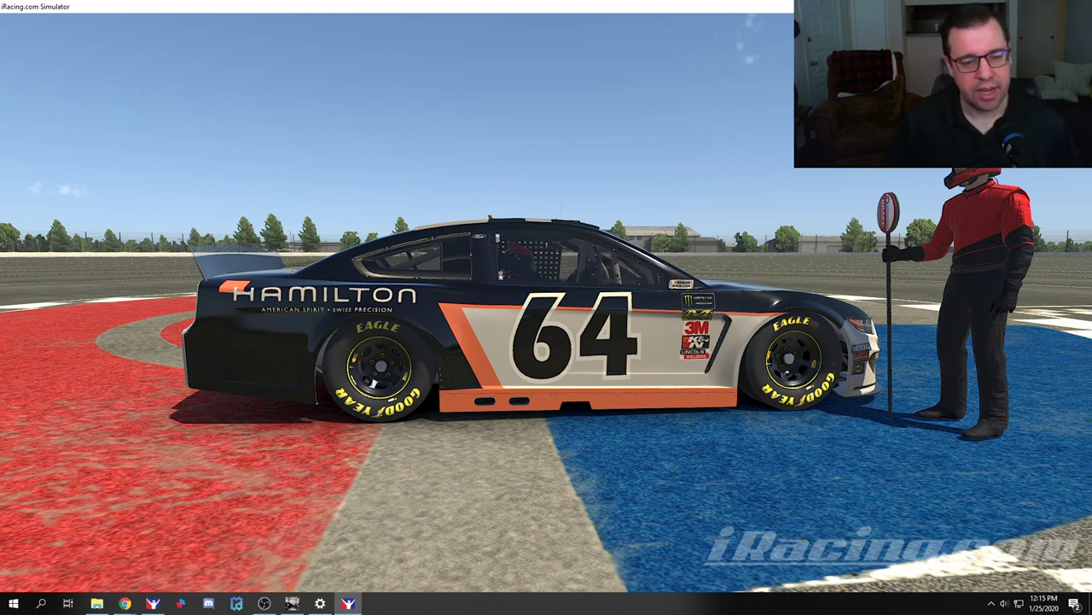
{"action": "mouse_move", "coordinate": [232, 436]}
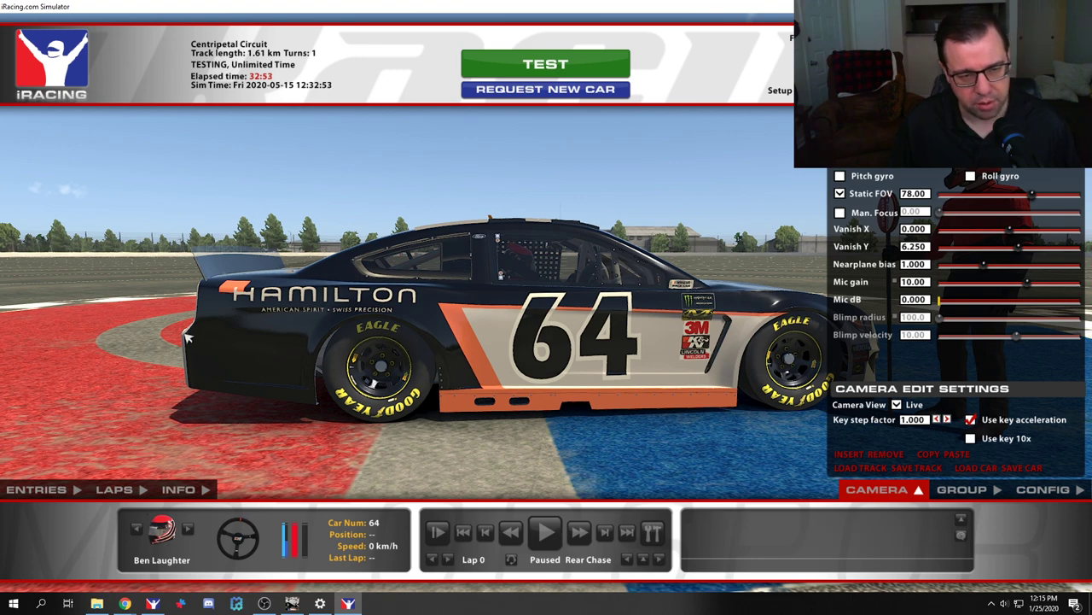
Step: Back in GIMP, select the Rear QP group and add a transparent layer named 'Orange QP Patch'
{"action": "key", "text": "alt+Tab"}
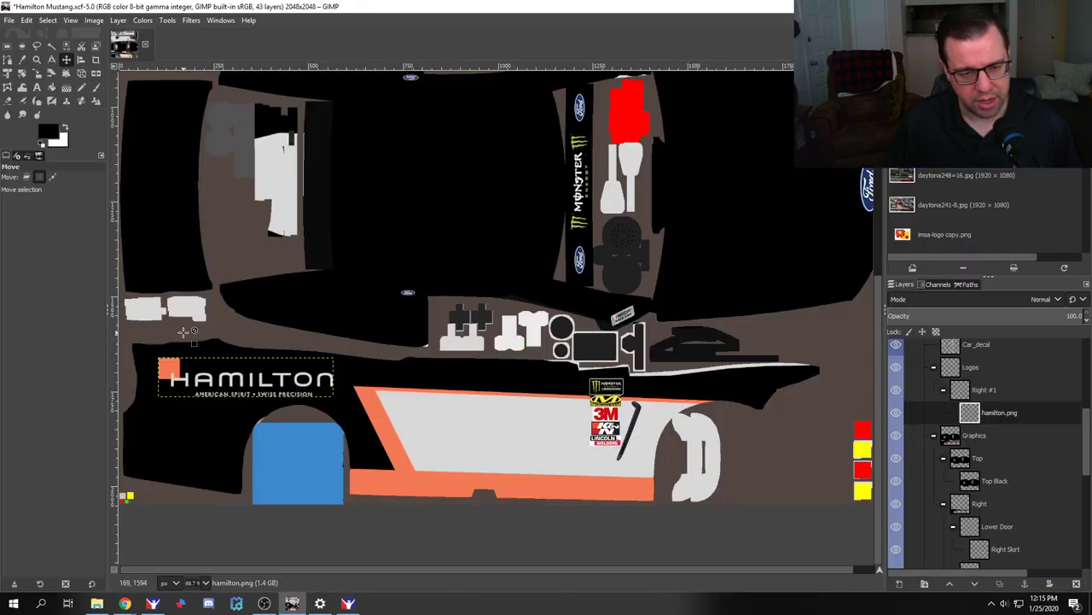
{"action": "scroll", "coordinate": [196, 437], "scroll_direction": "up", "scroll_amount": 1}
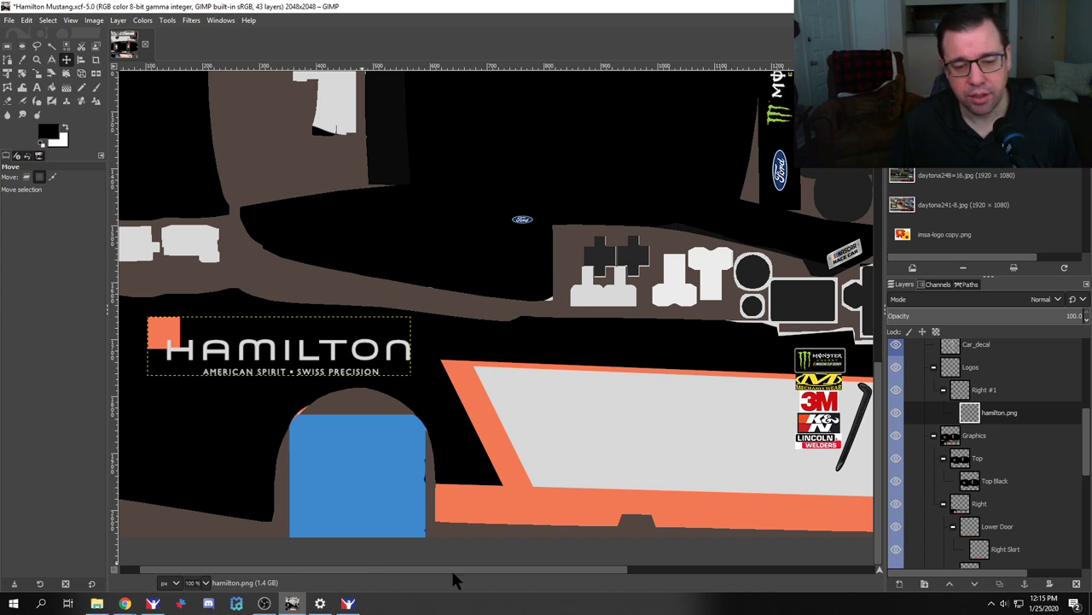
{"action": "left_click_drag", "start_coordinate": [441, 576], "coordinate": [378, 577]}
{"action": "scroll", "coordinate": [990, 461], "scroll_direction": "down", "scroll_amount": 5}
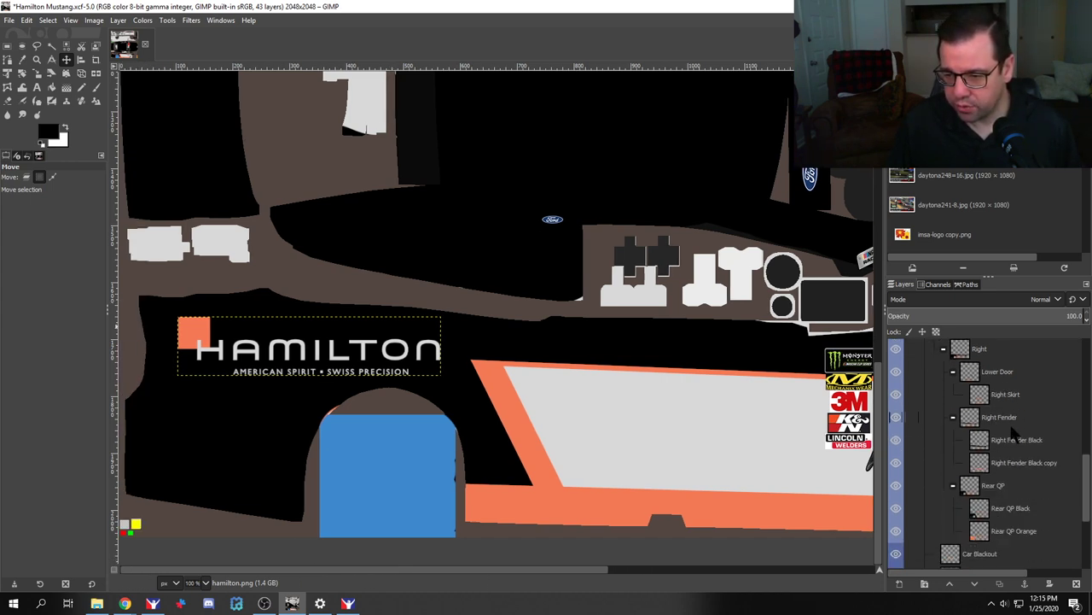
{"action": "left_click", "coordinate": [1003, 492]}
{"action": "left_click", "coordinate": [899, 583]}
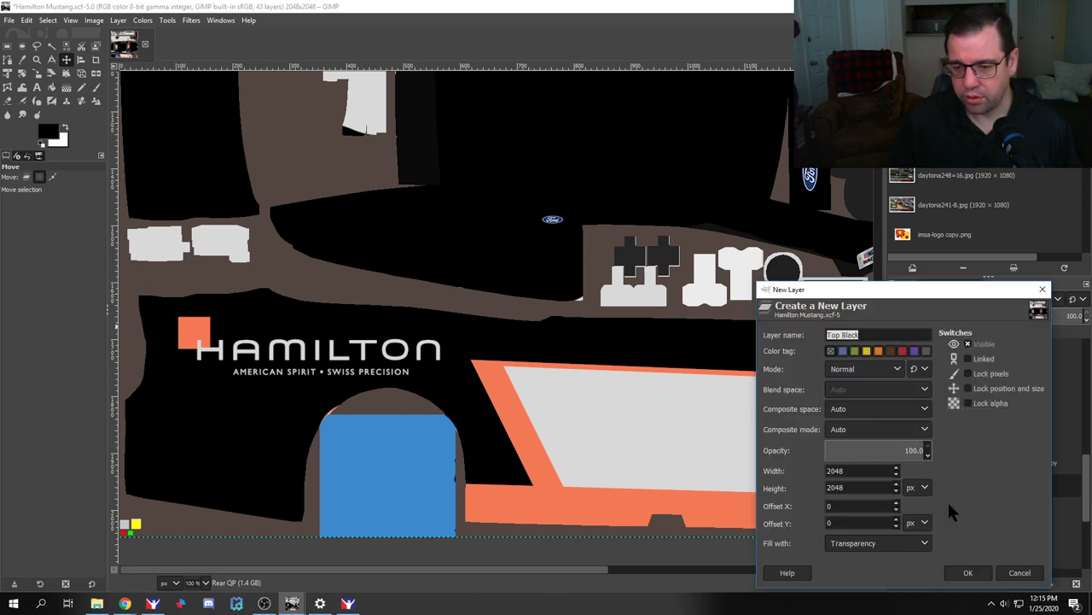
{"action": "type", "text": "Orange QP Patch"}
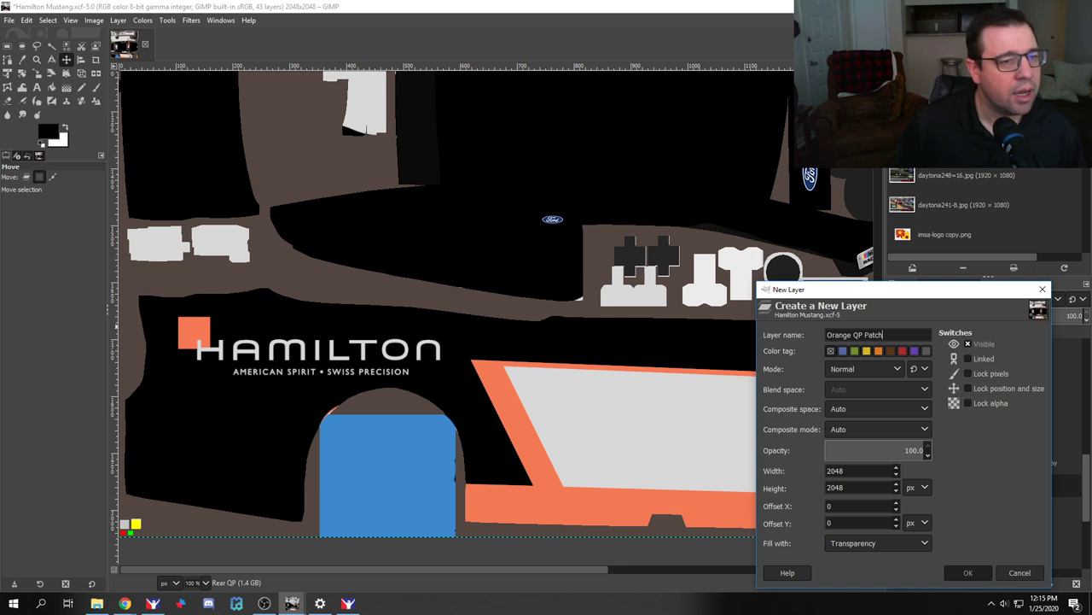
{"action": "key", "text": "Return"}
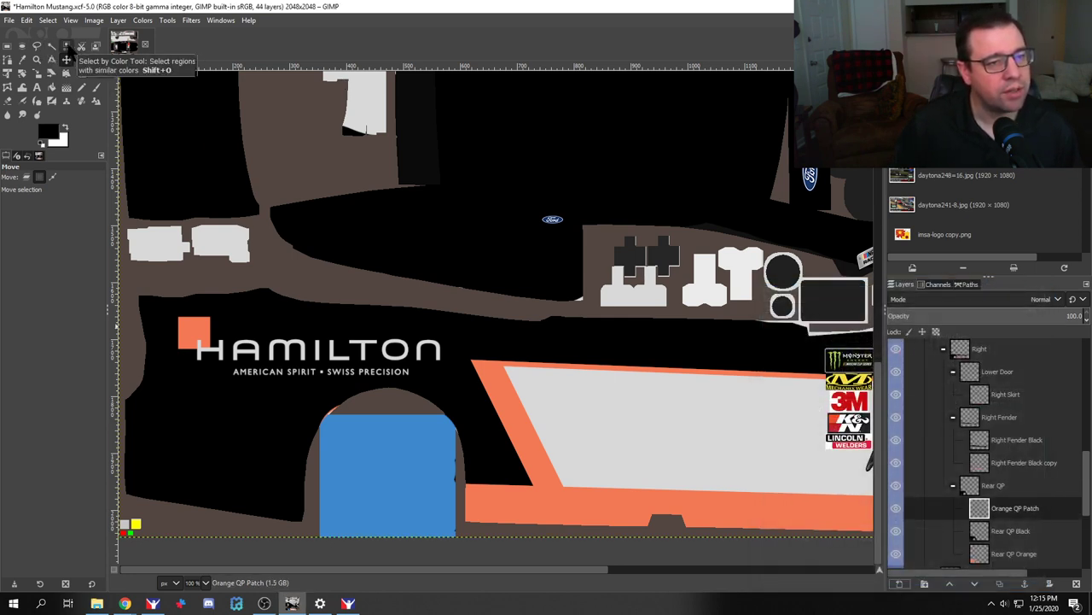
Step: Draw a closed path around the lower rear quarter and turn it into a selection
{"action": "left_click", "coordinate": [8, 59]}
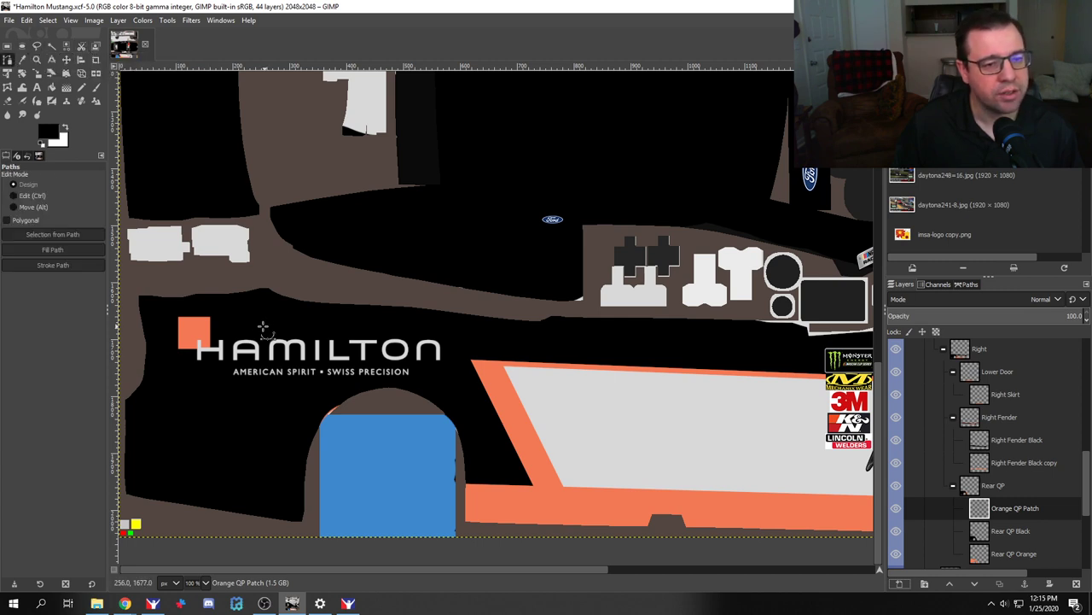
{"action": "scroll", "coordinate": [120, 409], "scroll_direction": "up", "scroll_amount": 3}
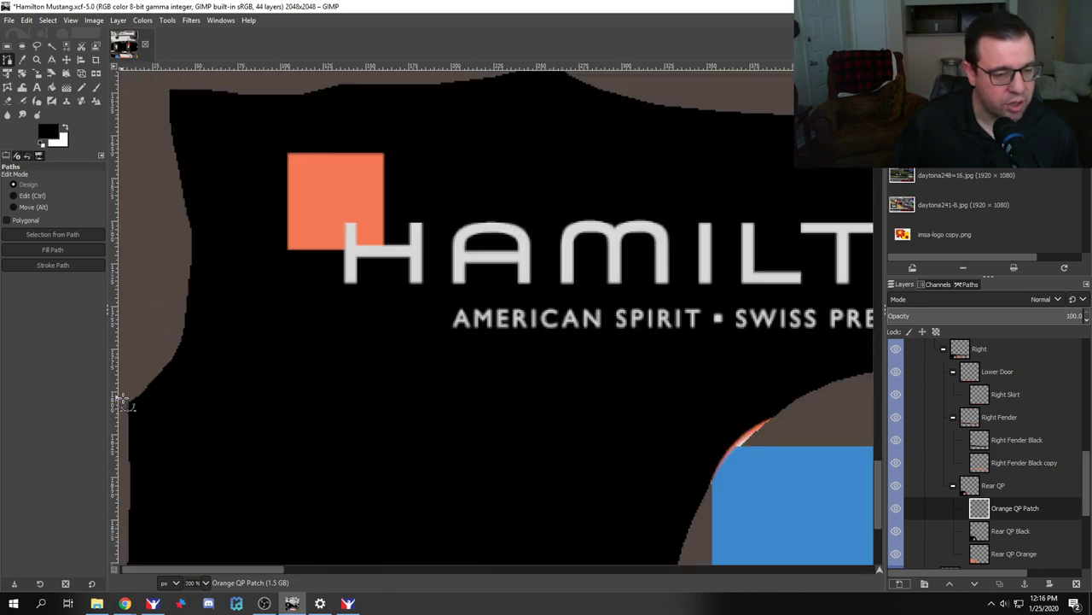
{"action": "scroll", "coordinate": [127, 408], "scroll_direction": "down", "scroll_amount": 2}
{"action": "left_click", "coordinate": [138, 405]}
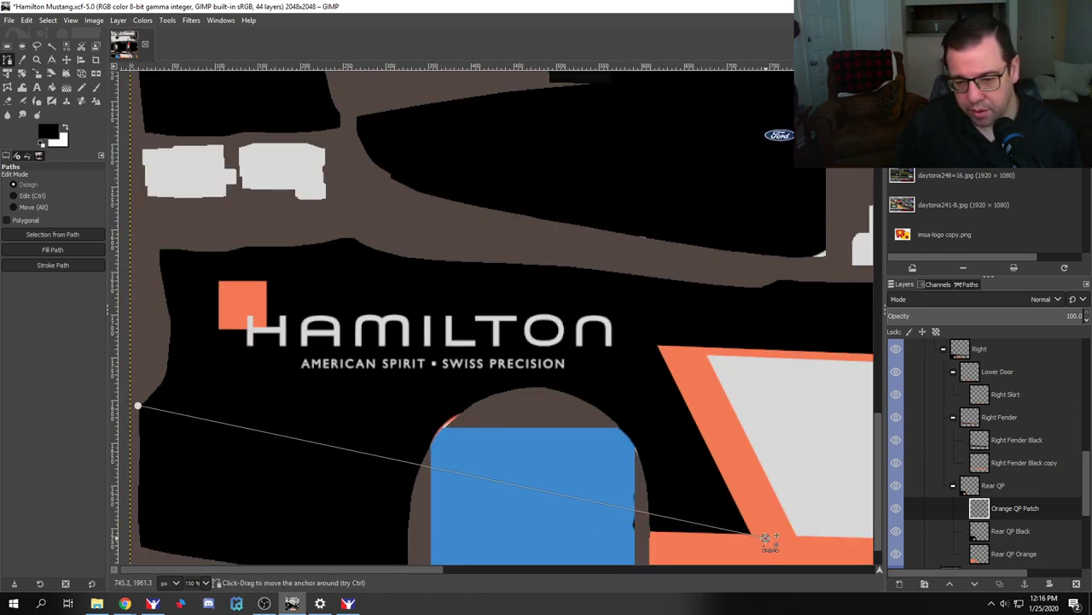
{"action": "left_click_drag", "start_coordinate": [762, 536], "coordinate": [757, 549]}
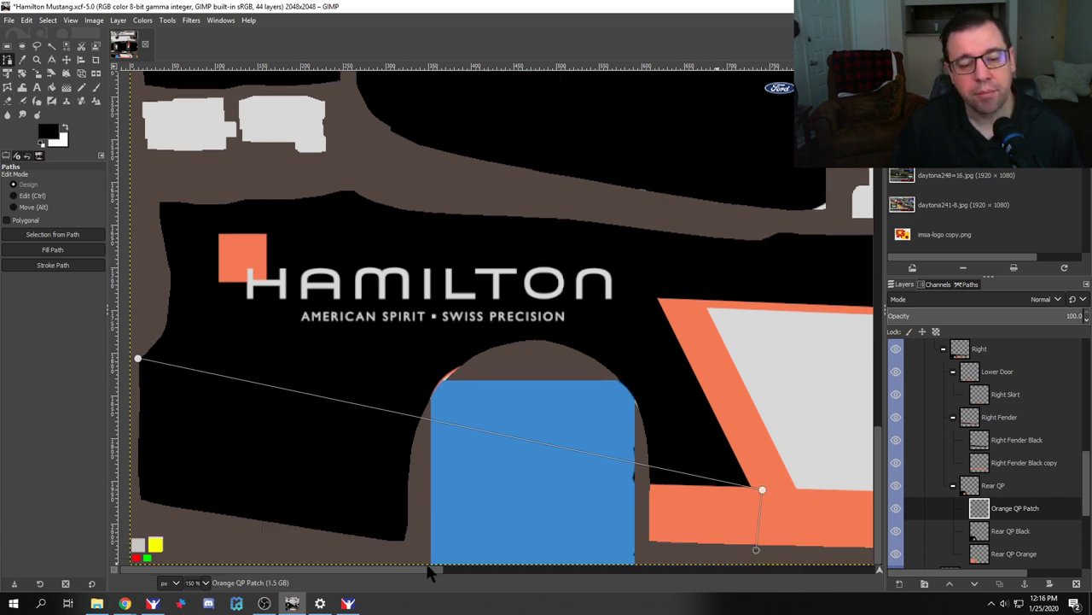
{"action": "left_click", "coordinate": [368, 550]}
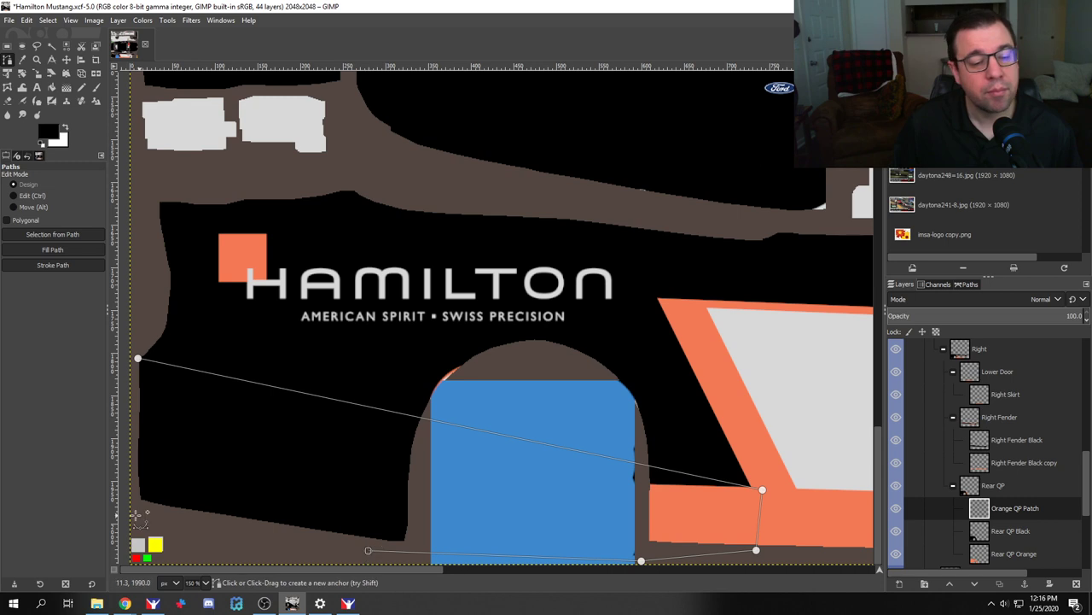
{"action": "left_click", "coordinate": [133, 511]}
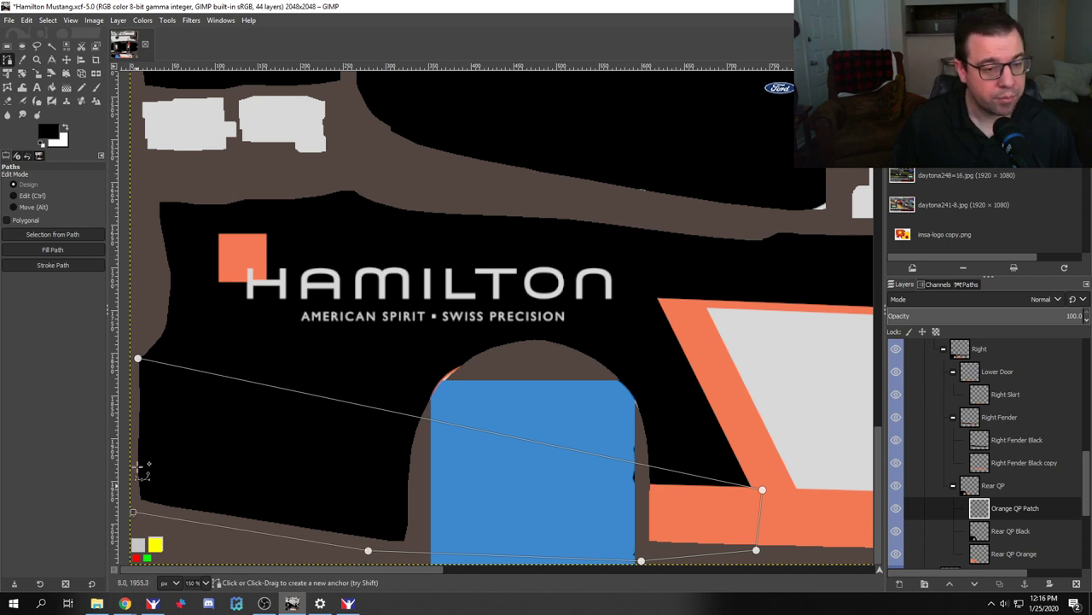
{"action": "left_click", "coordinate": [137, 359], "text": "ctrl"}
{"action": "key", "text": "Return"}
Step: Paint the selection and the black wedge orange (f47a55) with the brush, then export the paint
{"action": "left_click", "coordinate": [95, 87]}
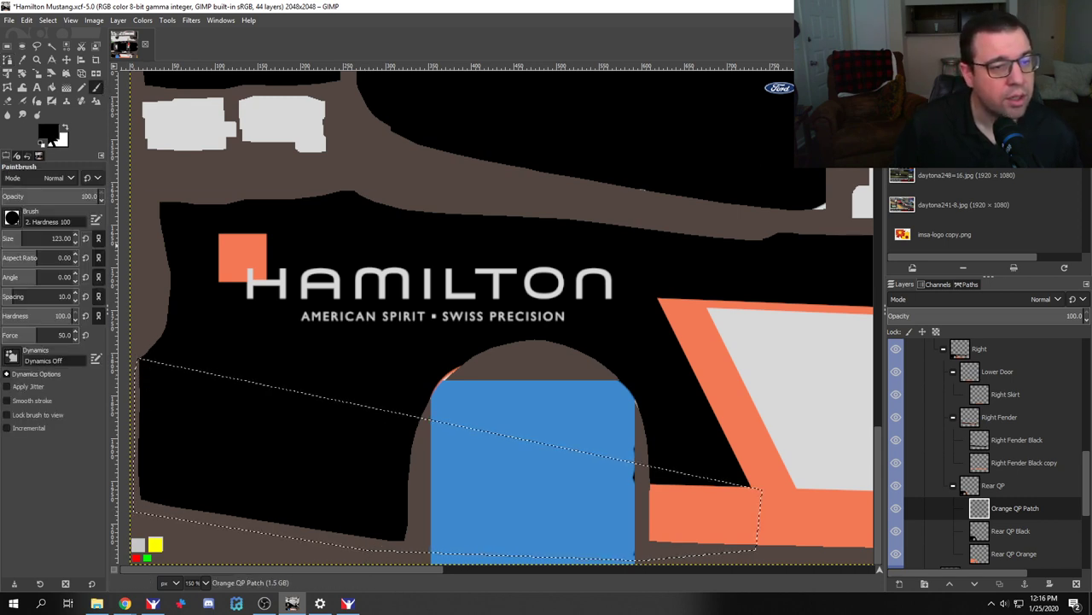
{"action": "left_click", "coordinate": [49, 134]}
{"action": "left_click", "coordinate": [296, 353]}
{"action": "left_click", "coordinate": [303, 394]}
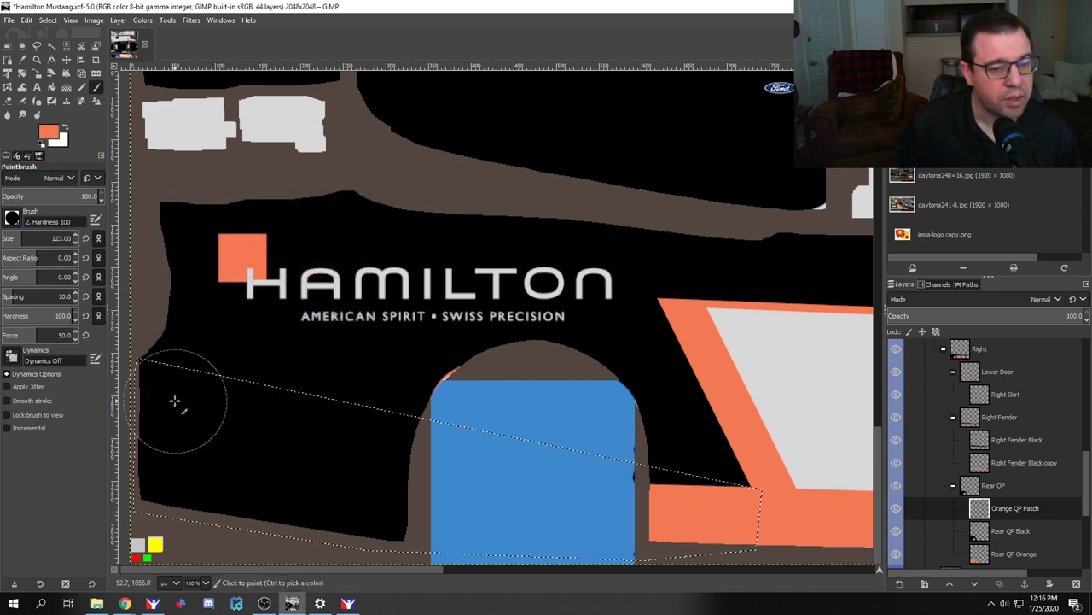
{"action": "mouse_move", "coordinate": [176, 398]}
{"action": "left_mouse_down"}
{"action": "mouse_move", "coordinate": [366, 446]}
{"action": "mouse_move", "coordinate": [376, 436]}
{"action": "mouse_move", "coordinate": [380, 486]}
{"action": "mouse_move", "coordinate": [346, 534]}
{"action": "mouse_move", "coordinate": [222, 521]}
{"action": "mouse_move", "coordinate": [165, 441]}
{"action": "left_mouse_up"}
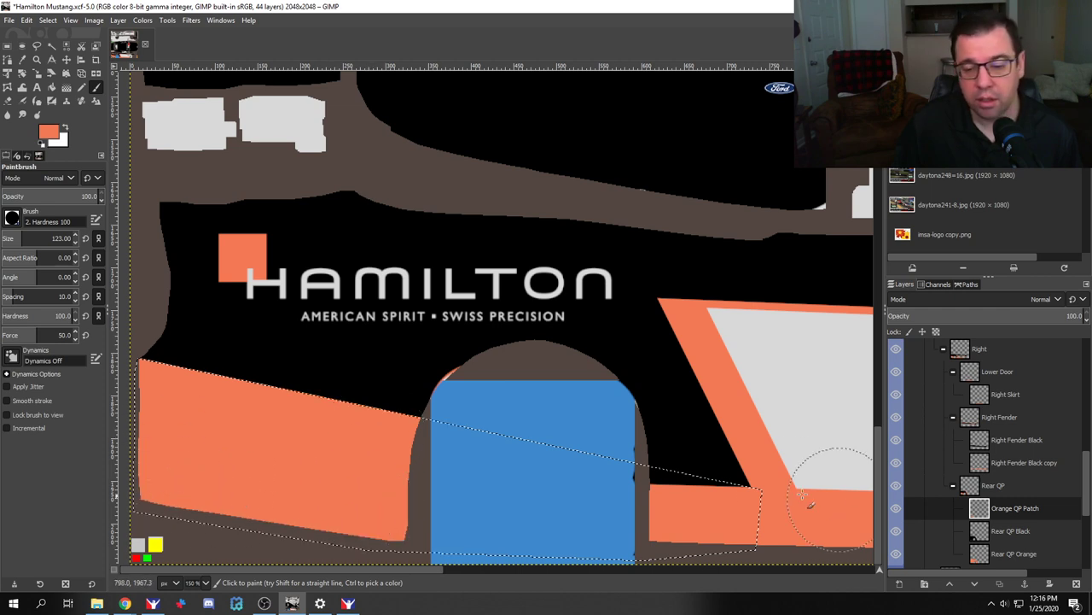
{"action": "mouse_move", "coordinate": [725, 483]}
{"action": "left_mouse_down"}
{"action": "mouse_move", "coordinate": [692, 481]}
{"action": "mouse_move", "coordinate": [780, 502]}
{"action": "left_mouse_up"}
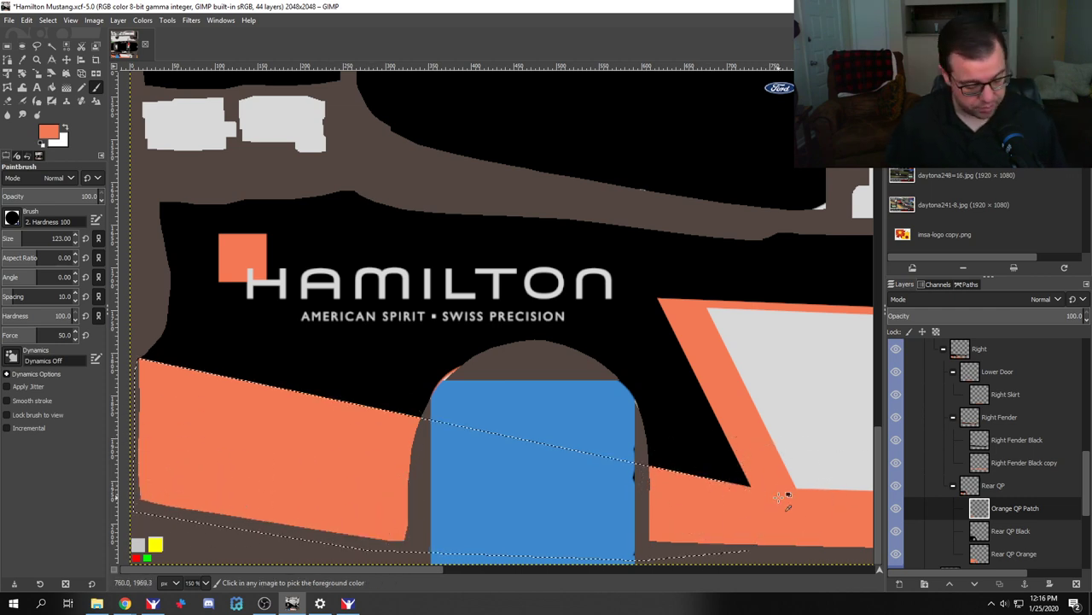
{"action": "key", "text": "ctrl+e"}
{"action": "key", "text": "super+Tab"}
Step: Reload the #64 car's paint in iRacing to preview the orange lower rear quarter, then return to GIMP
{"action": "key", "text": "Return"}
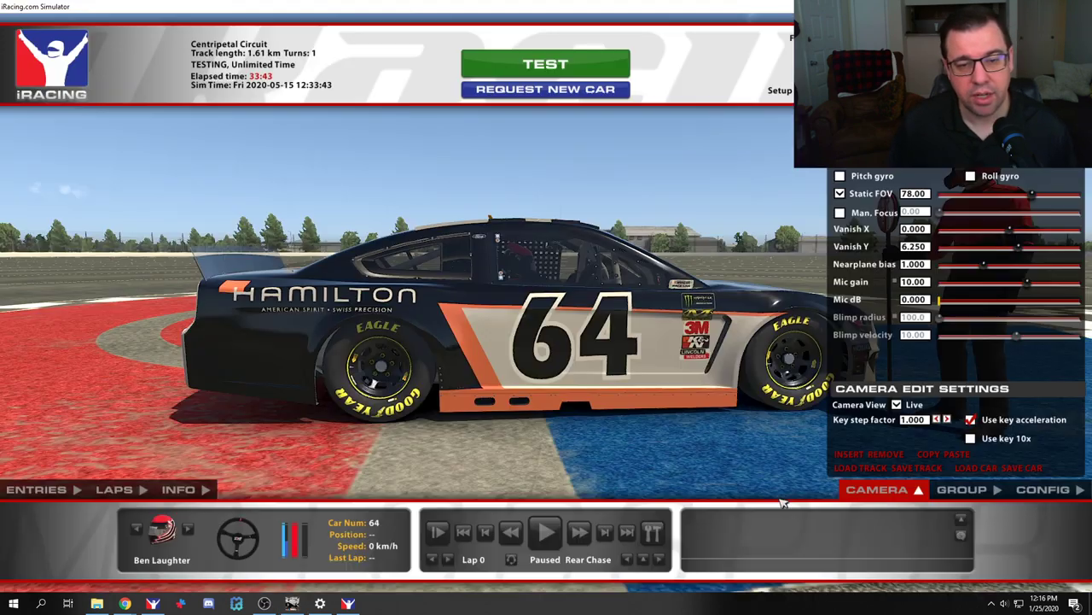
{"action": "key", "text": "ctrl+r"}
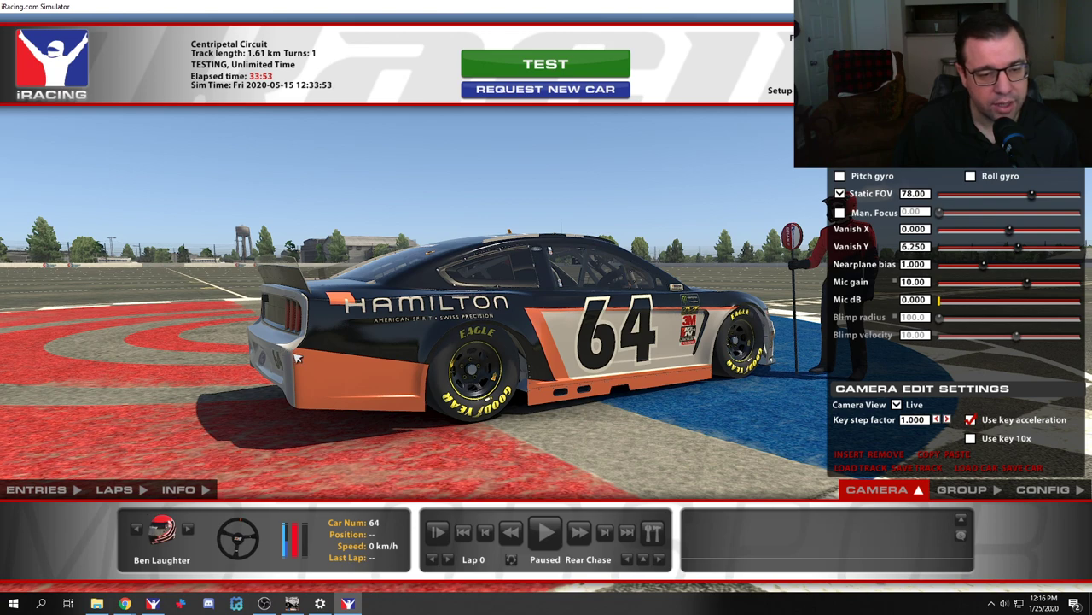
{"action": "key", "text": "alt+Tab"}
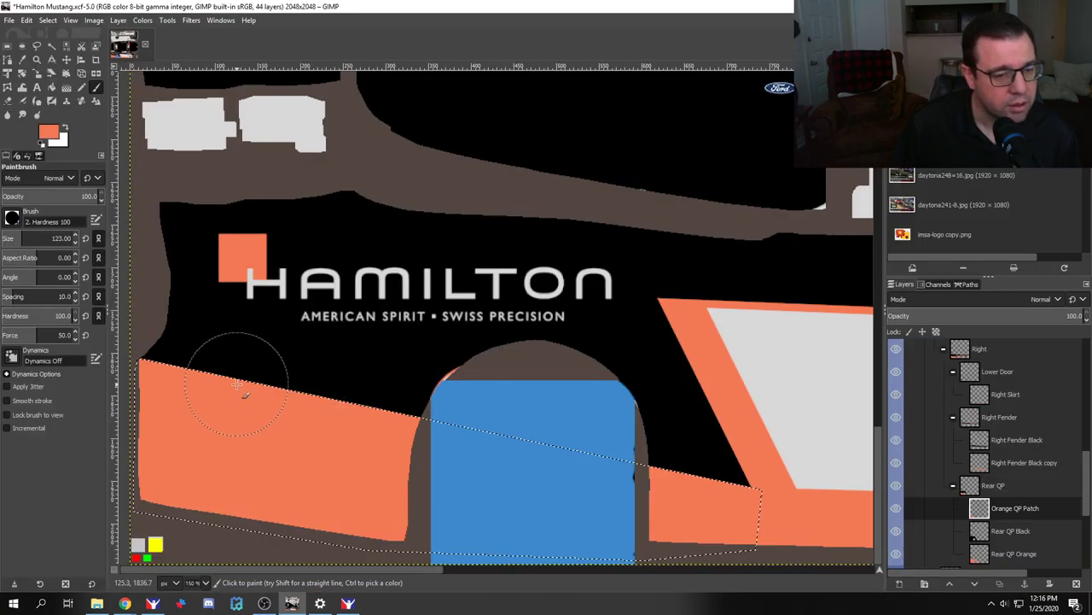
Step: Undo the orange rear-quarter patch and its selection, then show the Wire layer with the Paths tool ready
{"action": "key", "text": "alt+Tab"}
{"action": "key", "text": "alt+Tab"}
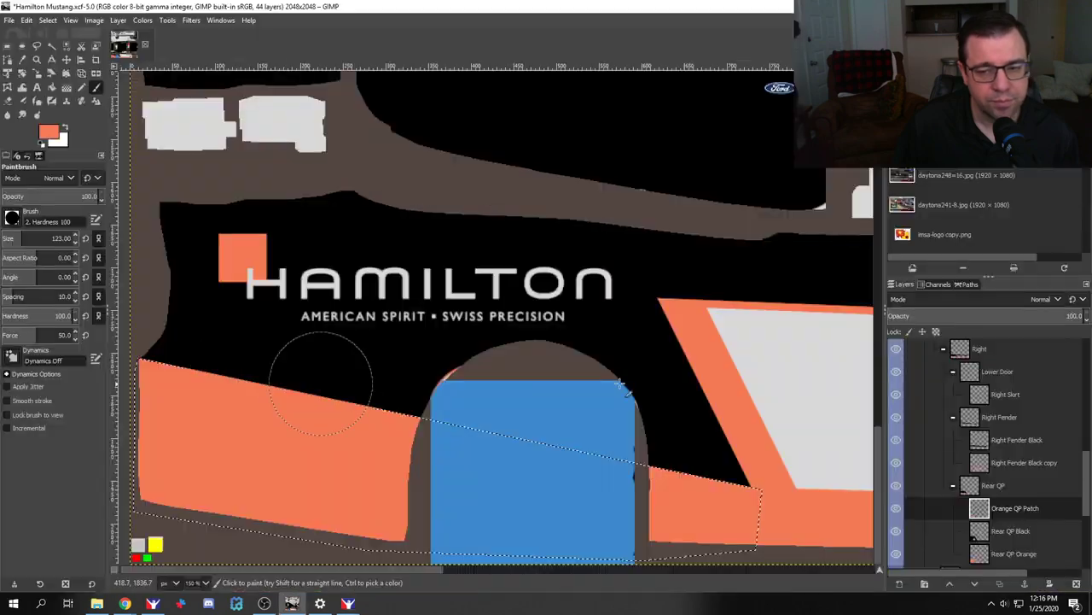
{"action": "scroll", "coordinate": [983, 420], "scroll_direction": "up", "scroll_amount": 5}
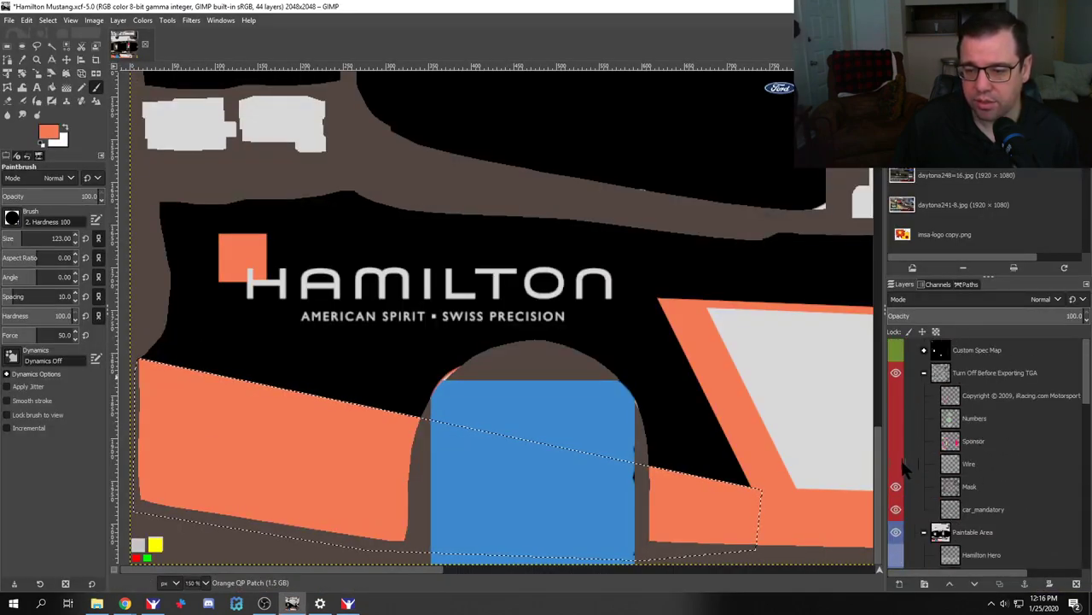
{"action": "key", "text": "v"}
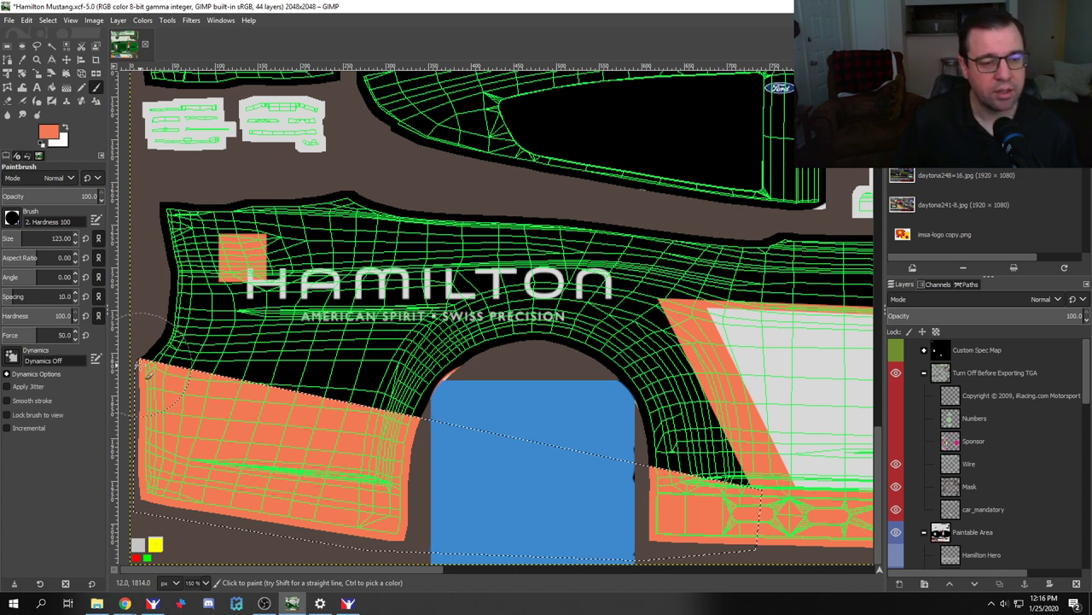
{"action": "key", "text": "m"}
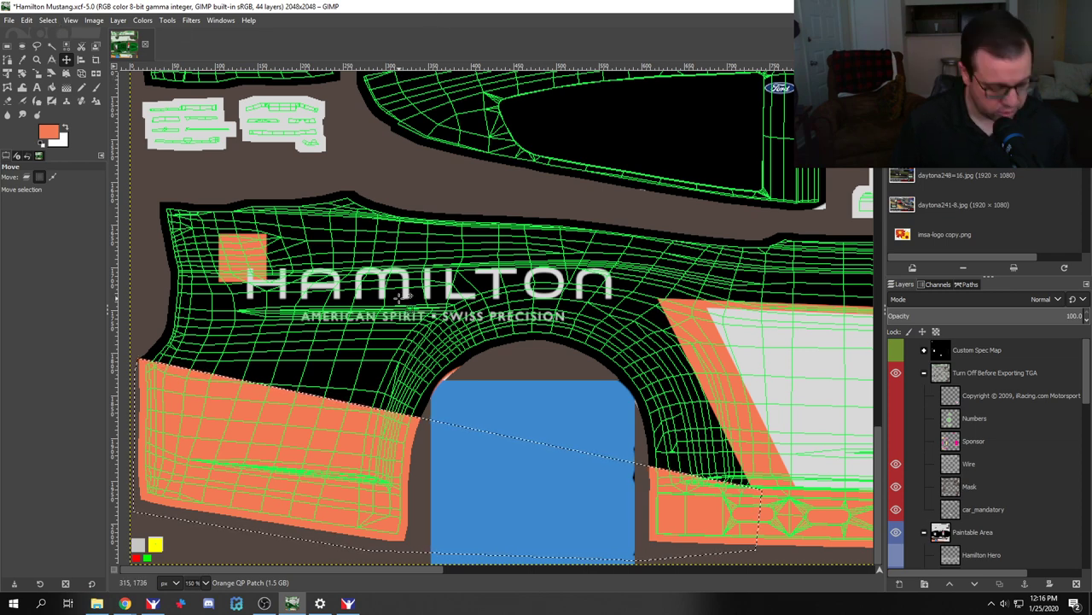
{"action": "key", "text": "w"}
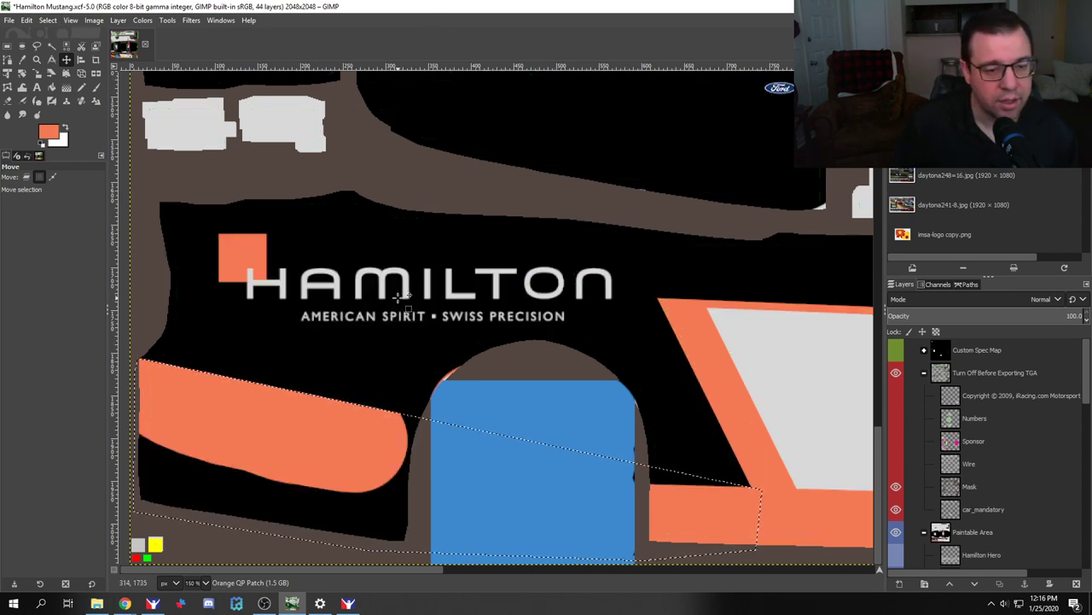
{"action": "key", "text": "ctrl+shift+a"}
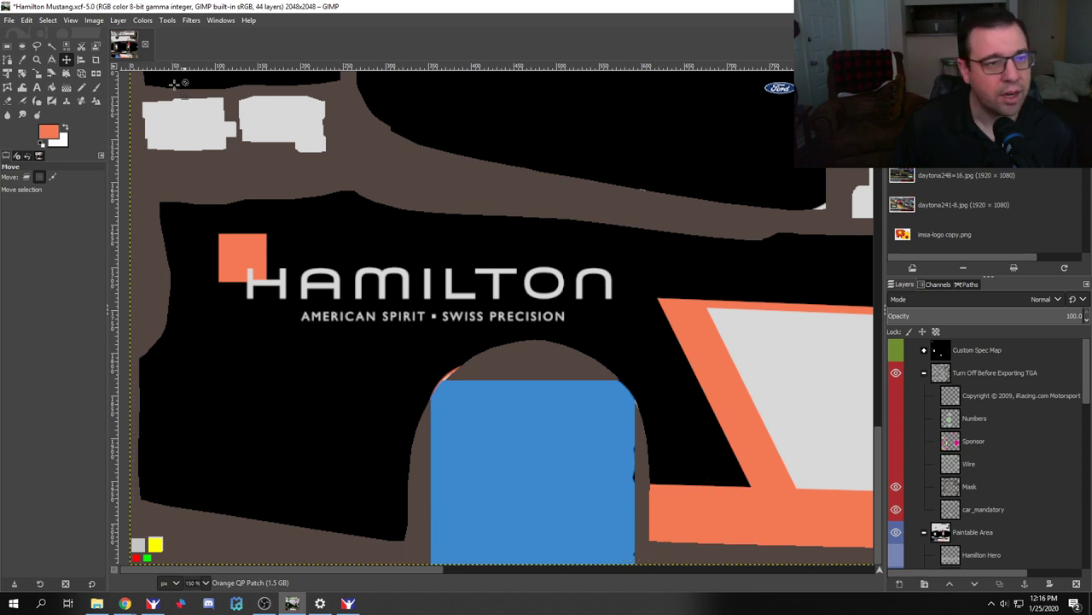
{"action": "left_click", "coordinate": [24, 87]}
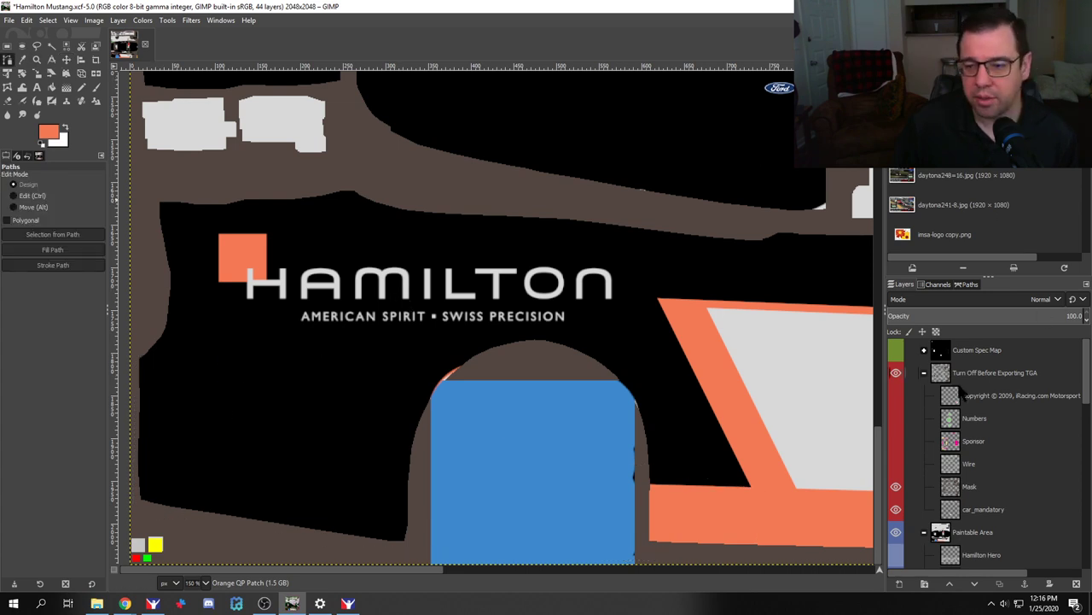
{"action": "left_click", "coordinate": [895, 463]}
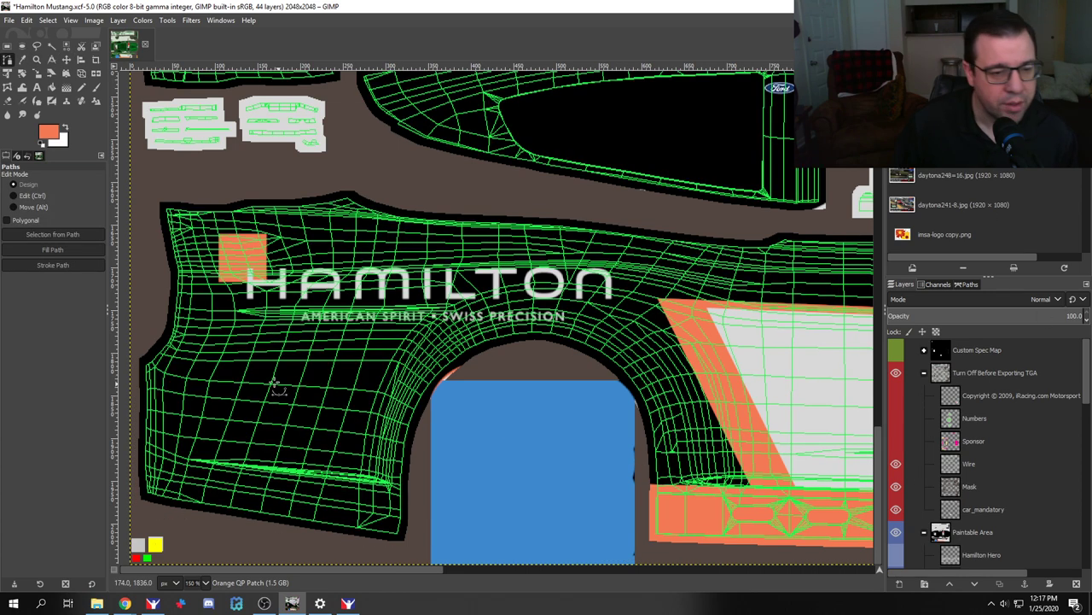
Step: Trace a path along the wireframe around the lower rear quarter and turn it into a selection
{"action": "left_click", "coordinate": [140, 363]}
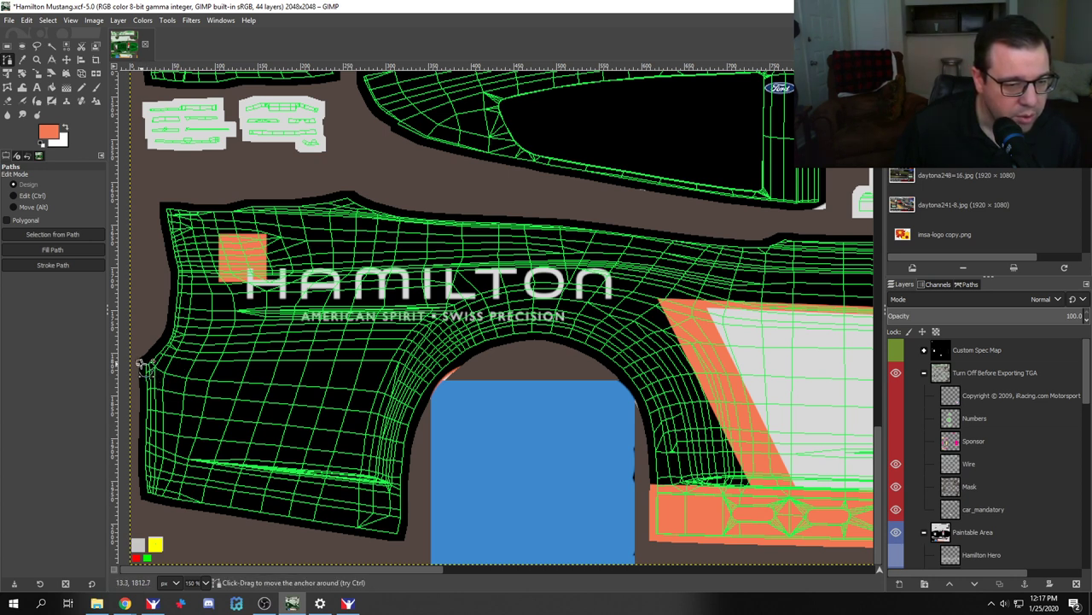
{"action": "left_click", "coordinate": [780, 493]}
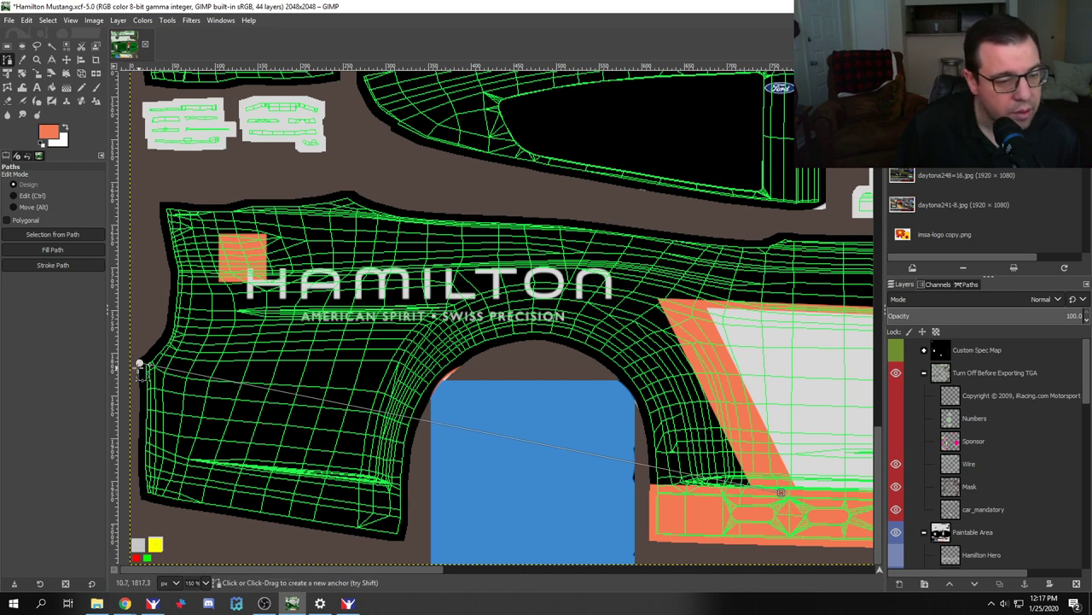
{"action": "scroll", "coordinate": [140, 361], "scroll_direction": "up", "scroll_amount": 3}
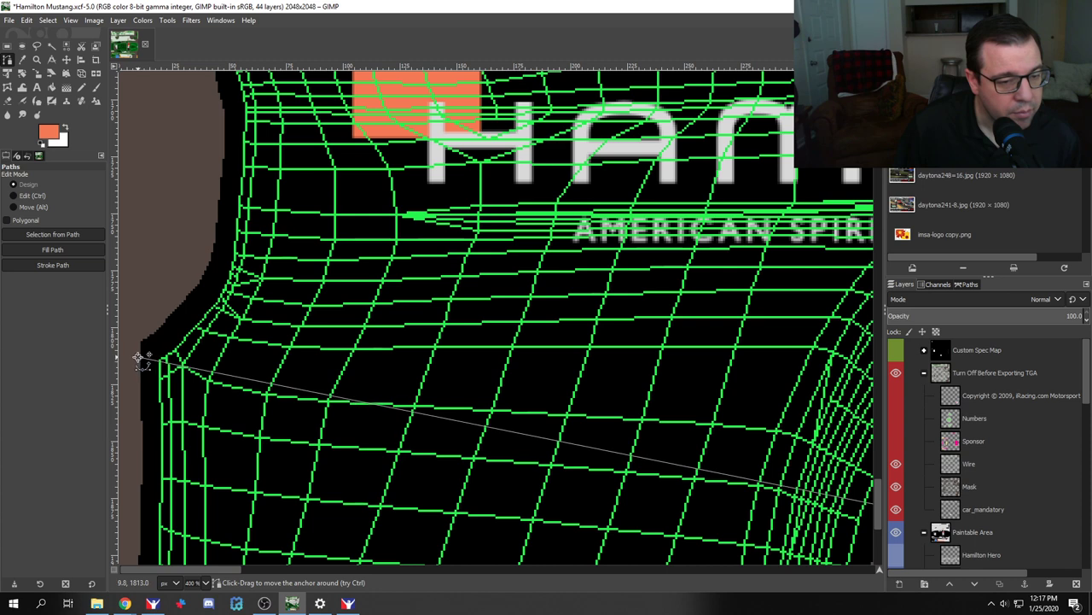
{"action": "scroll", "coordinate": [147, 408], "scroll_direction": "down", "scroll_amount": 2}
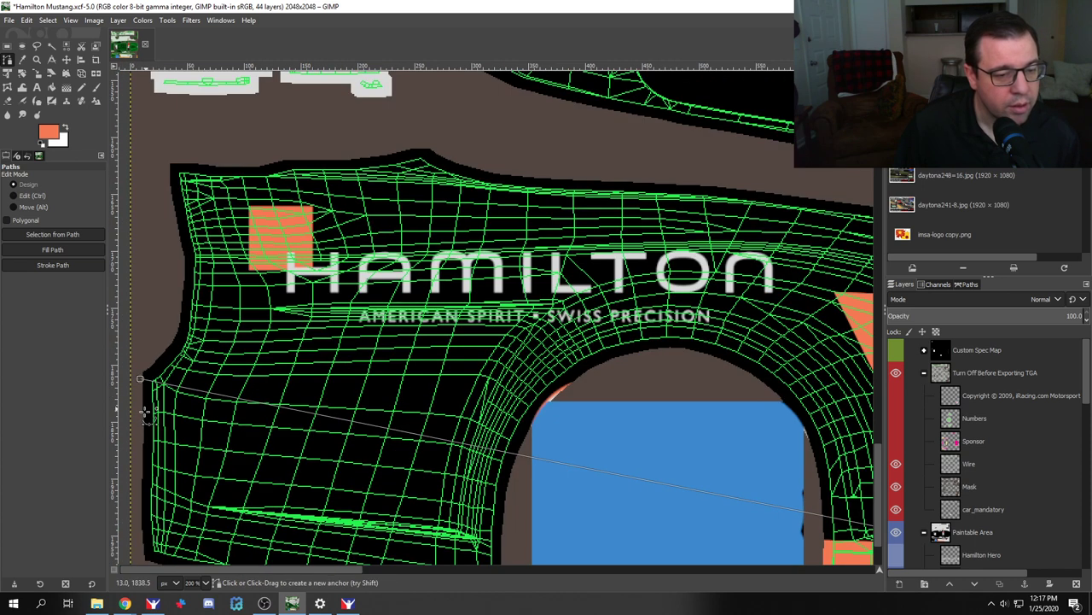
{"action": "left_click", "coordinate": [498, 541]}
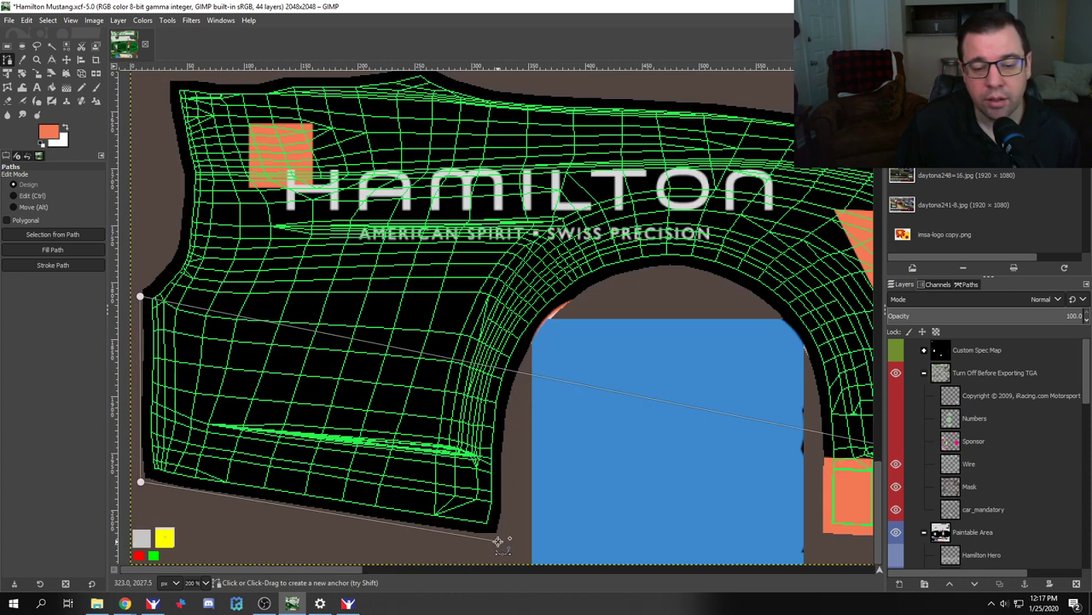
{"action": "left_click", "coordinate": [849, 545]}
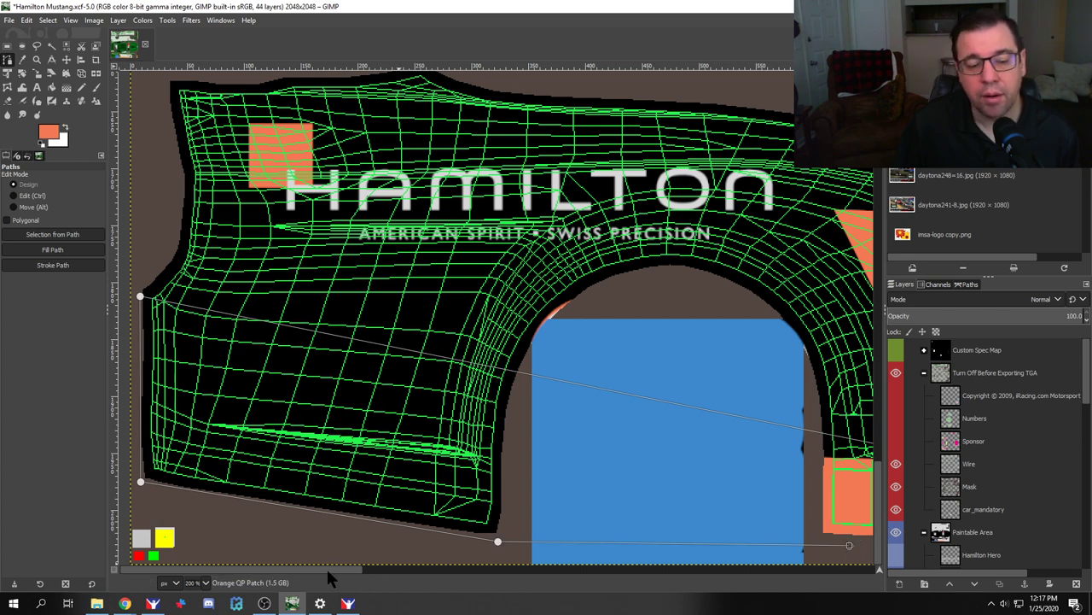
{"action": "left_click_drag", "start_coordinate": [326, 566], "coordinate": [497, 565]}
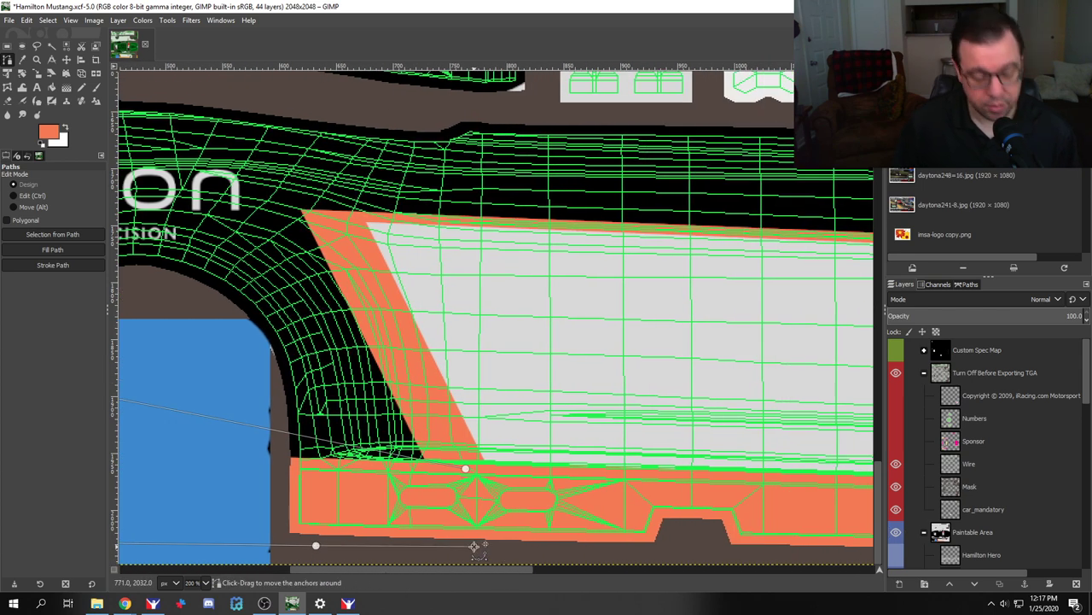
{"action": "key", "text": "Return"}
Step: Paint the selection orange and export the updated paint for iRacing
{"action": "key", "text": "p"}
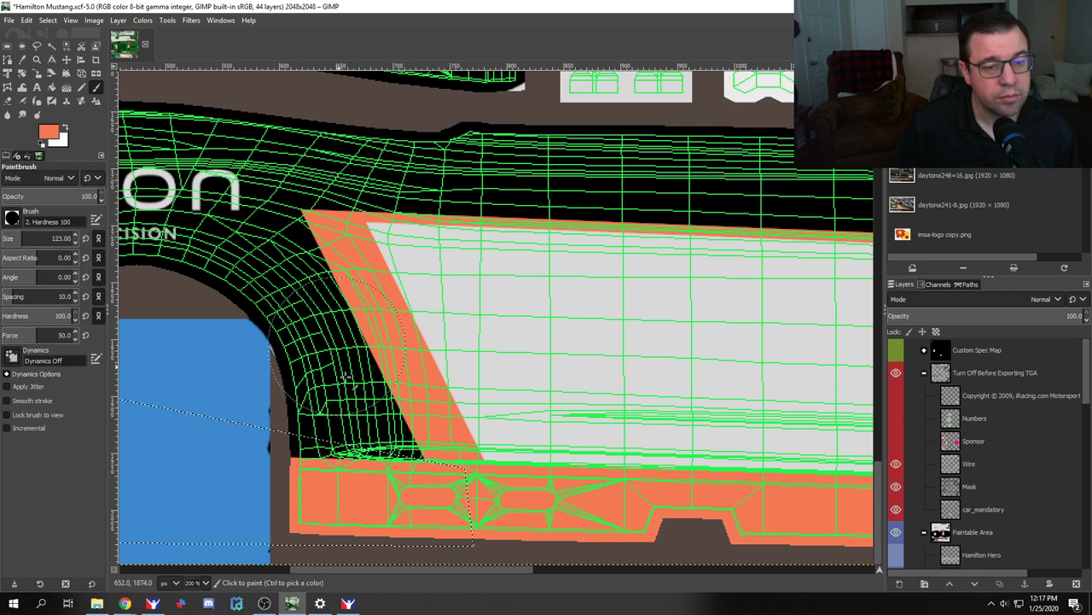
{"action": "left_click", "coordinate": [341, 444]}
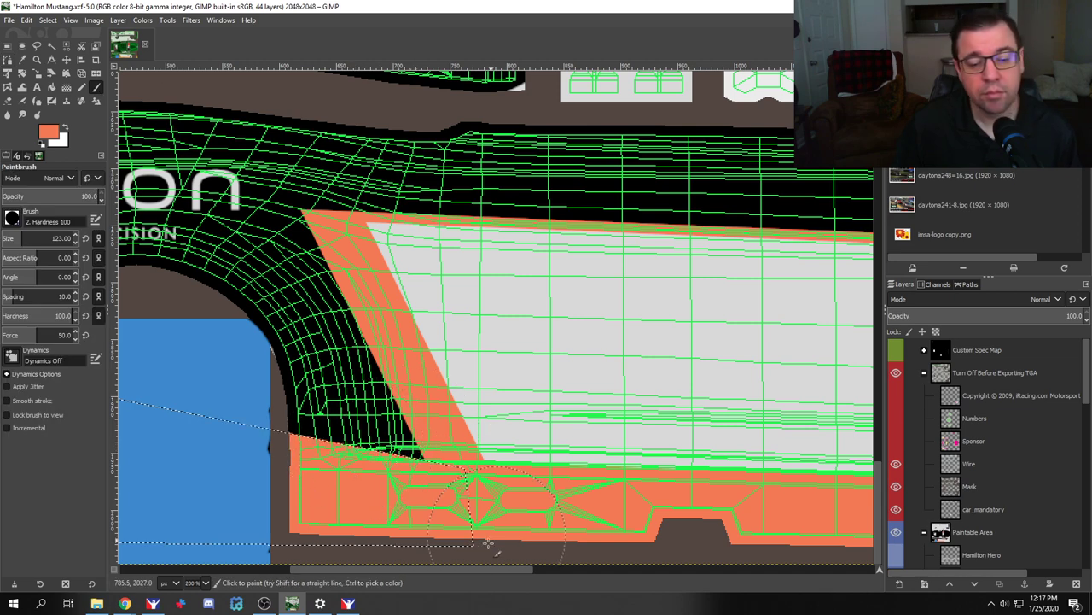
{"action": "left_click_drag", "start_coordinate": [491, 574], "coordinate": [340, 573]}
{"action": "mouse_move", "coordinate": [184, 336]}
{"action": "left_mouse_down"}
{"action": "mouse_move", "coordinate": [172, 452]}
{"action": "mouse_move", "coordinate": [277, 465]}
{"action": "mouse_move", "coordinate": [433, 509]}
{"action": "mouse_move", "coordinate": [443, 369]}
{"action": "mouse_move", "coordinate": [208, 346]}
{"action": "mouse_move", "coordinate": [244, 358]}
{"action": "left_mouse_up"}
{"action": "key", "text": "ctrl+m"}
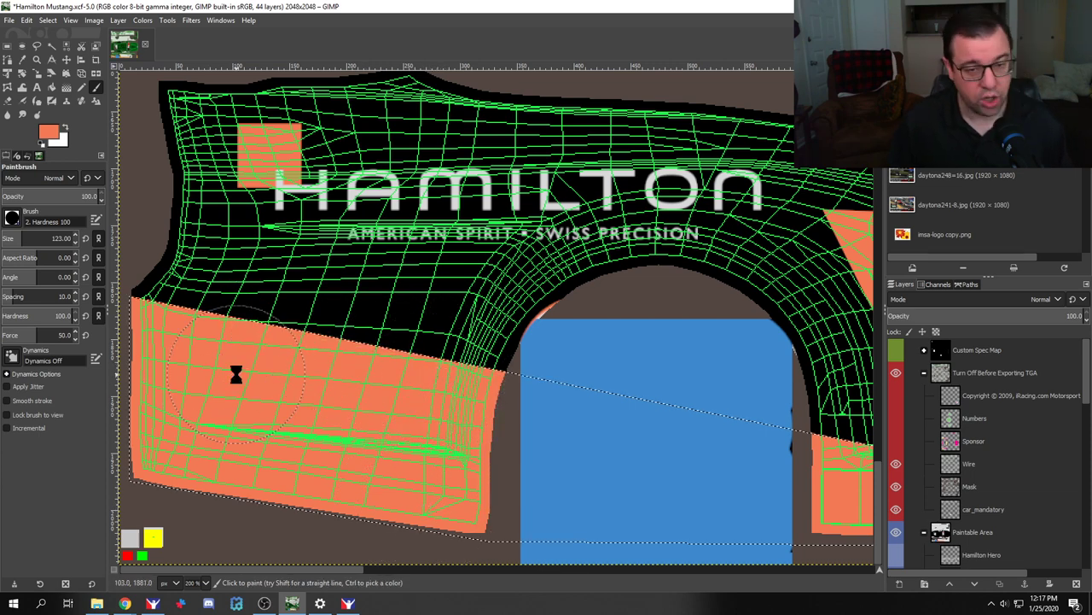
{"action": "key", "text": "alt+Tab"}
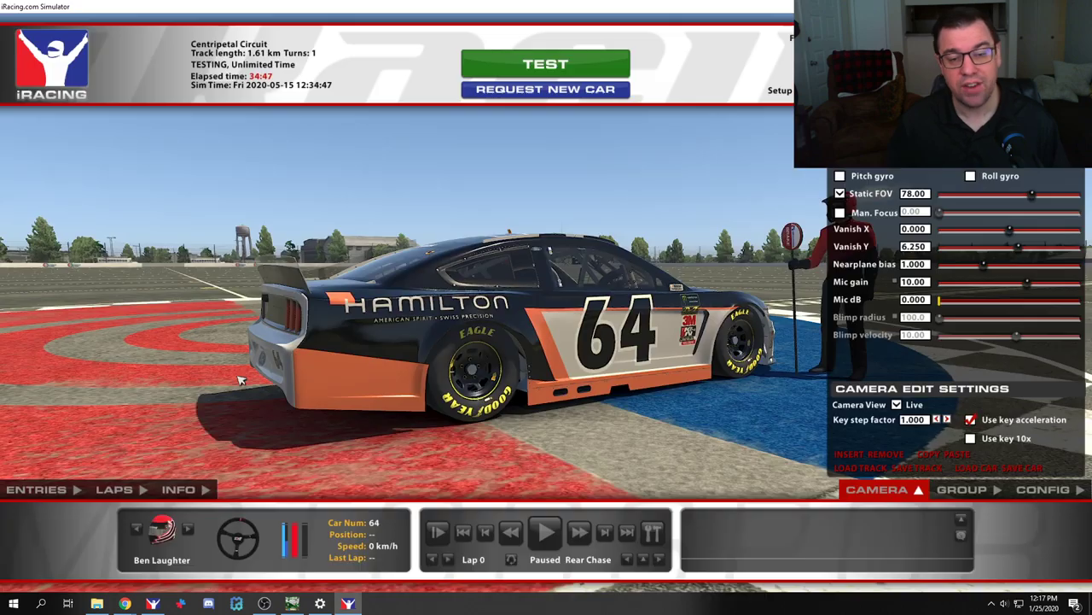
Step: Reload the paint in iRacing, then hide the green Wire overlay in GIMP
{"action": "key", "text": "ctrl+r"}
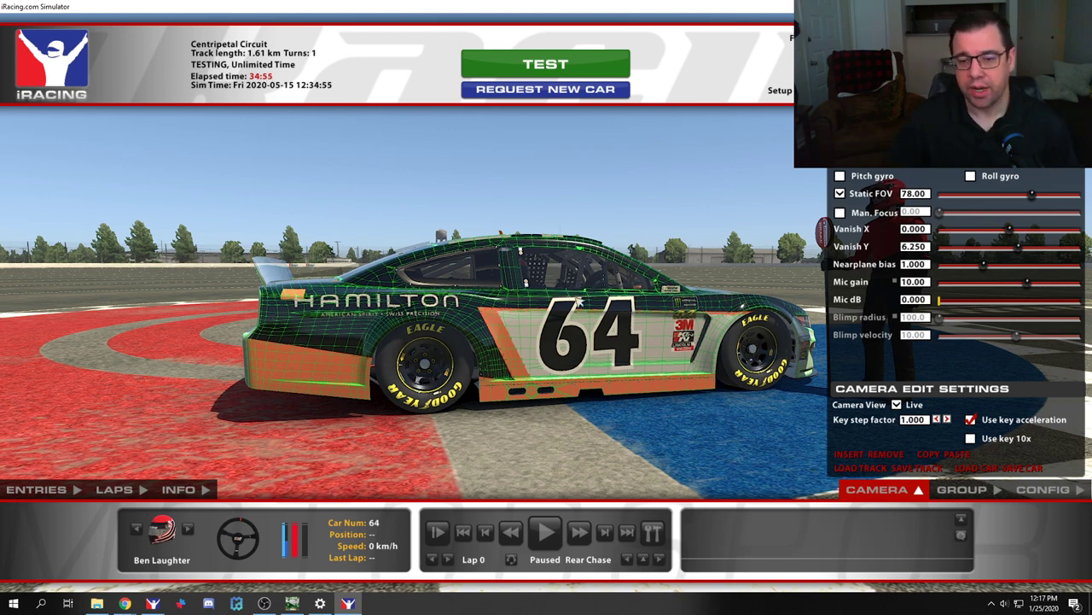
{"action": "key", "text": "alt+Tab"}
{"action": "left_click", "coordinate": [950, 461]}
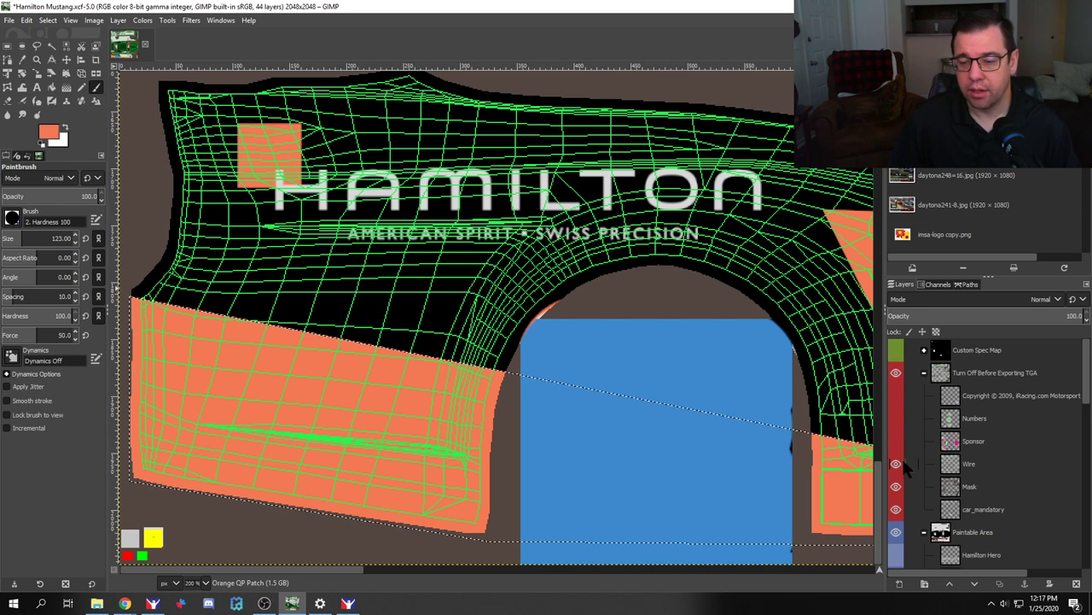
{"action": "left_click", "coordinate": [895, 464]}
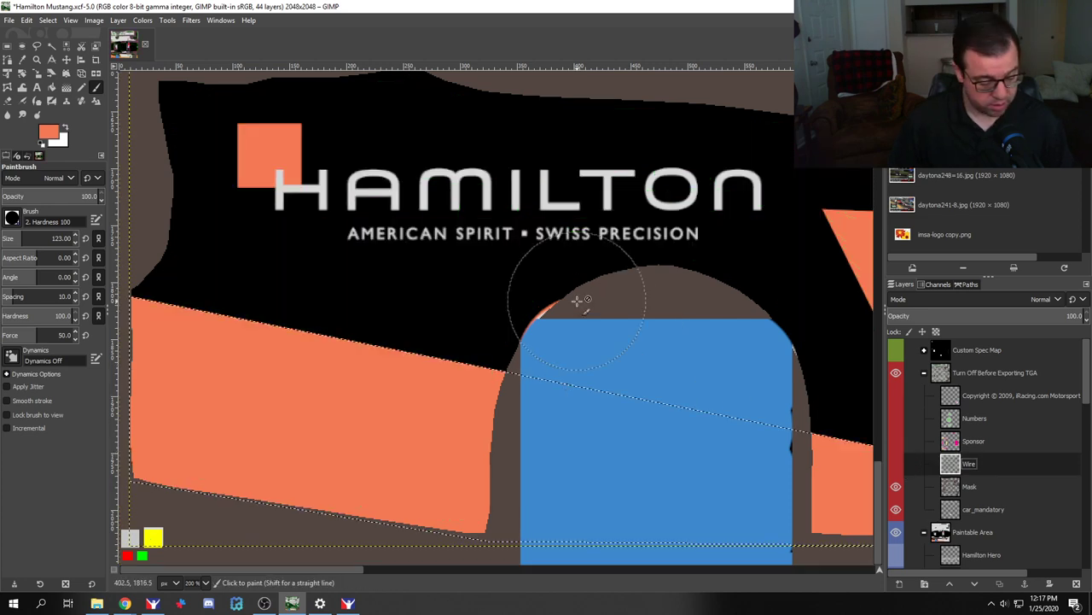
Step: Reload the car paint in iRacing again to see the clean livery, then return to GIMP
{"action": "key", "text": "alt+Tab"}
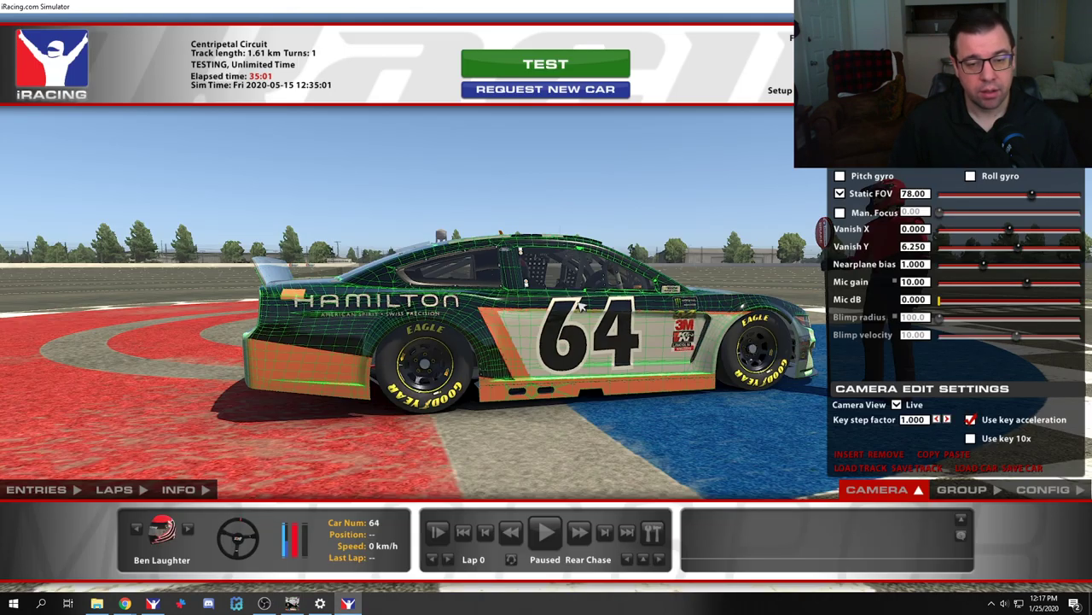
{"action": "key", "text": "ctrl+r"}
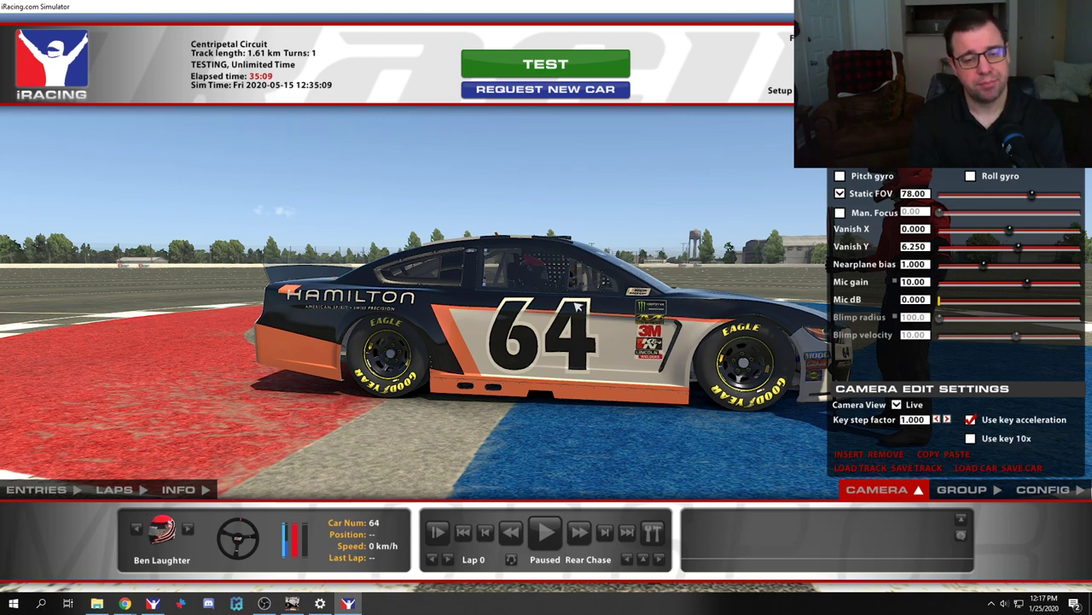
{"action": "key", "text": "alt+Tab"}
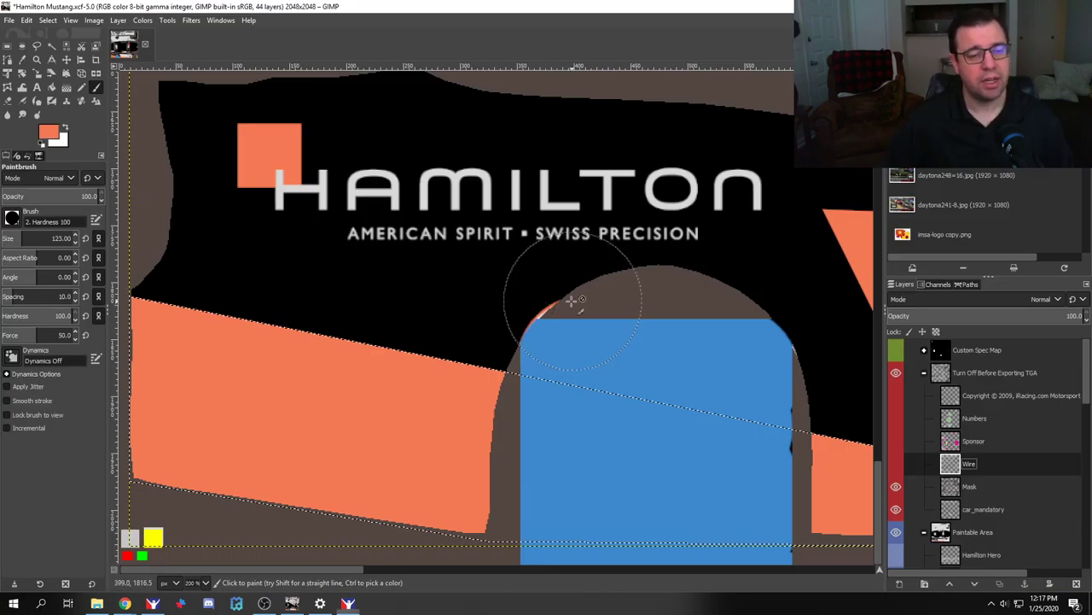
Step: Show the wire overlay and trace a path over the leftover black gap, converting it to a selection
{"action": "left_click", "coordinate": [8, 59]}
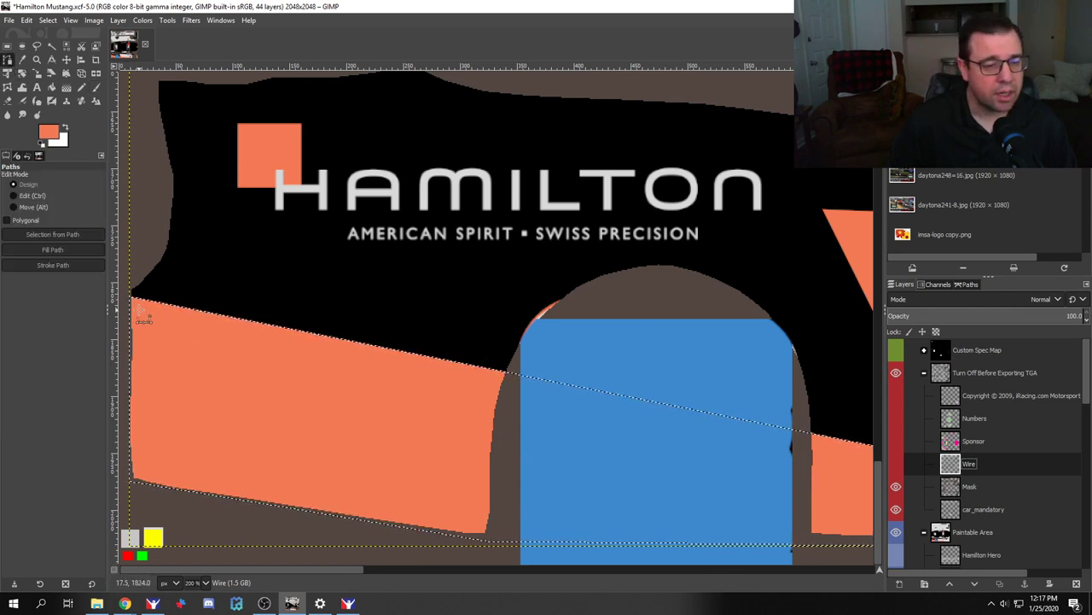
{"action": "scroll", "coordinate": [135, 312], "scroll_direction": "up", "scroll_amount": 3}
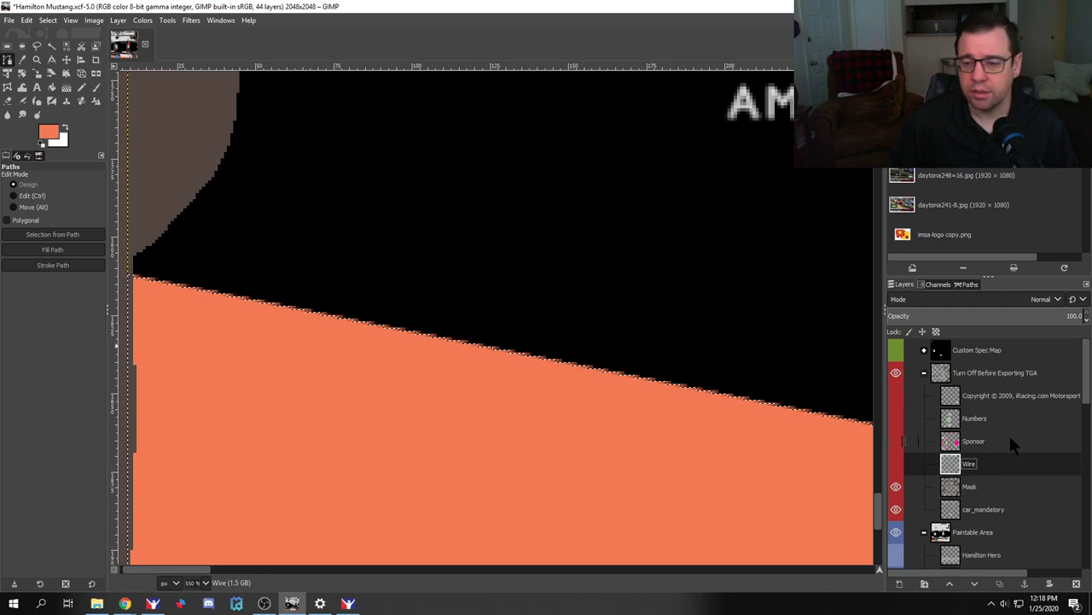
{"action": "left_click", "coordinate": [896, 463]}
{"action": "scroll", "coordinate": [229, 337], "scroll_direction": "down", "scroll_amount": 2}
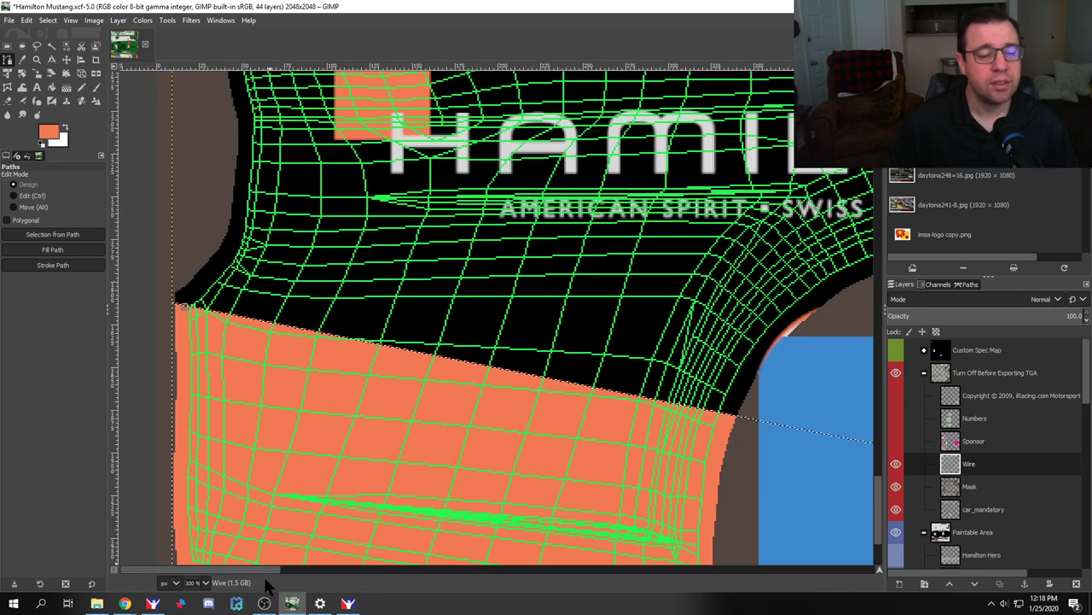
{"action": "scroll", "coordinate": [715, 480], "scroll_direction": "right", "scroll_amount": 6}
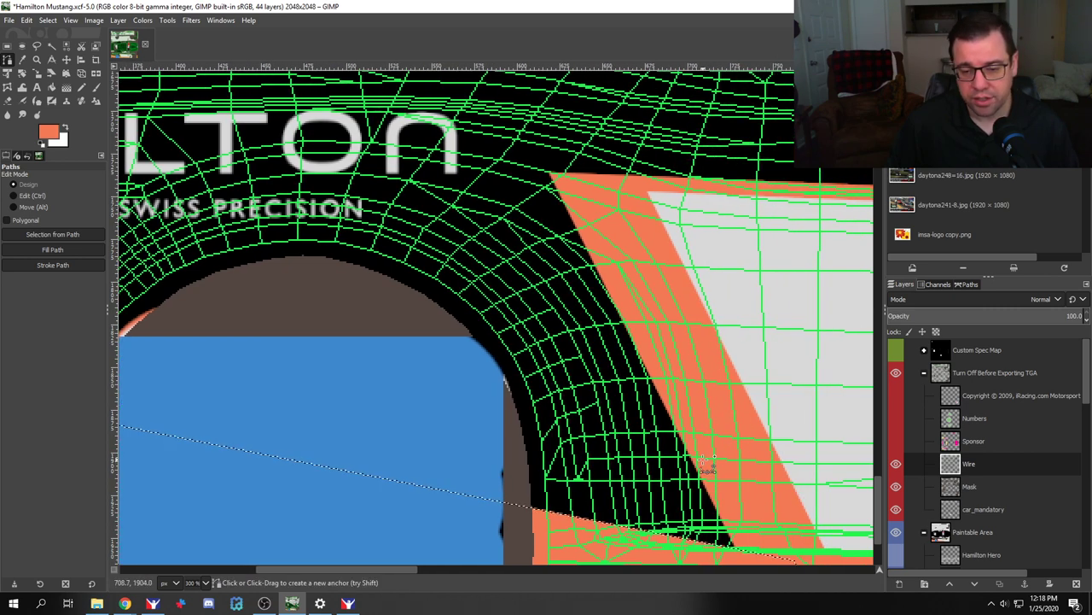
{"action": "left_click", "coordinate": [702, 460]}
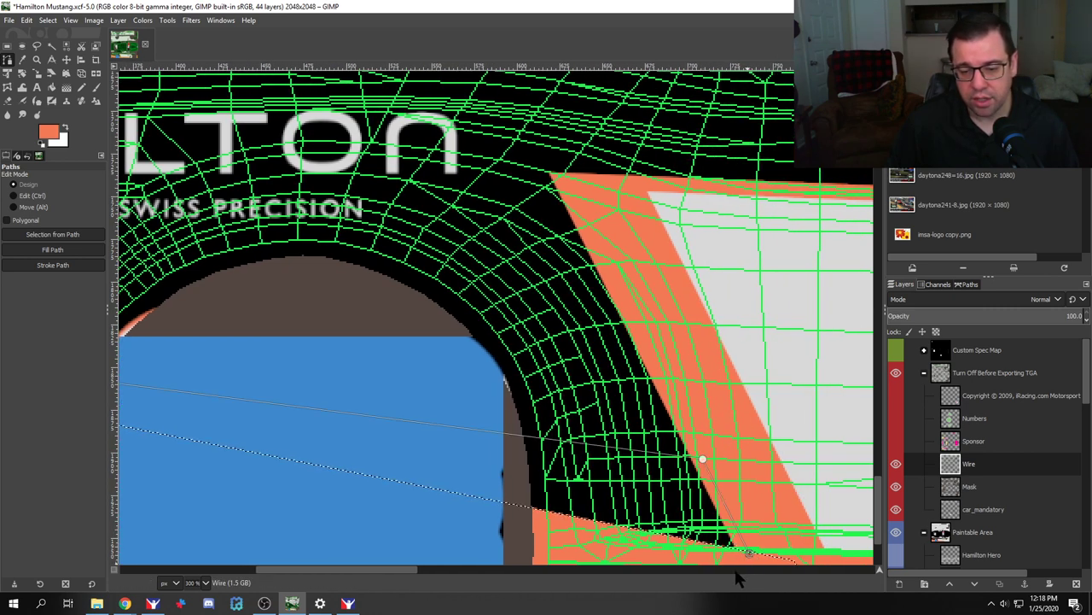
{"action": "left_click_drag", "start_coordinate": [430, 570], "coordinate": [262, 578]}
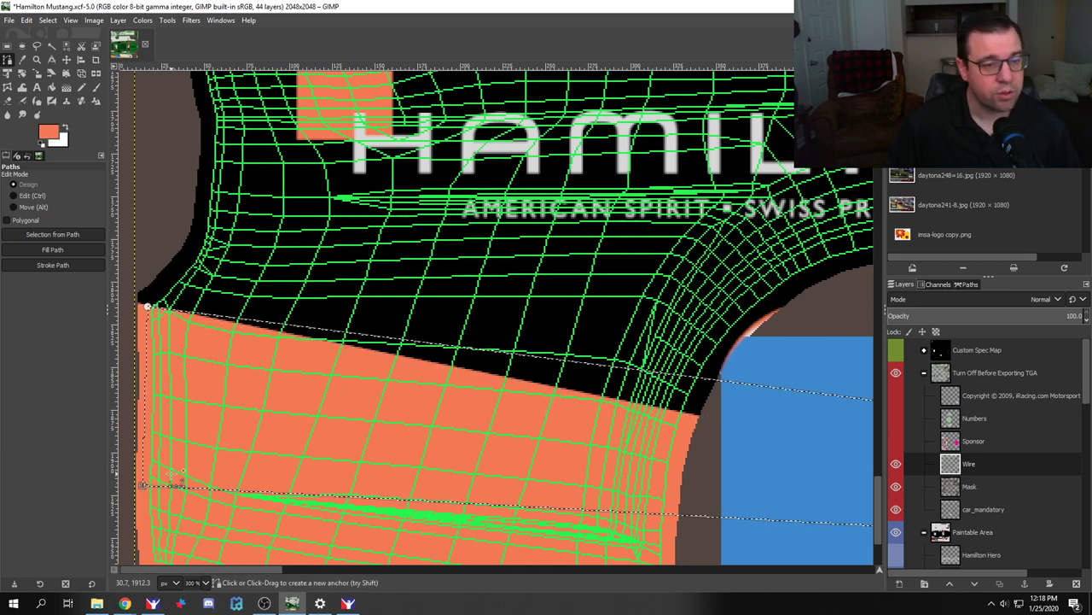
{"action": "key", "text": "shift+v"}
Step: Try painting orange across the selection, then undo the strokes
{"action": "key", "text": "p"}
{"action": "mouse_move", "coordinate": [218, 337]}
{"action": "left_mouse_down"}
{"action": "mouse_move", "coordinate": [481, 384]}
{"action": "mouse_move", "coordinate": [595, 390]}
{"action": "left_mouse_up"}
{"action": "key", "text": "ctrl+z"}
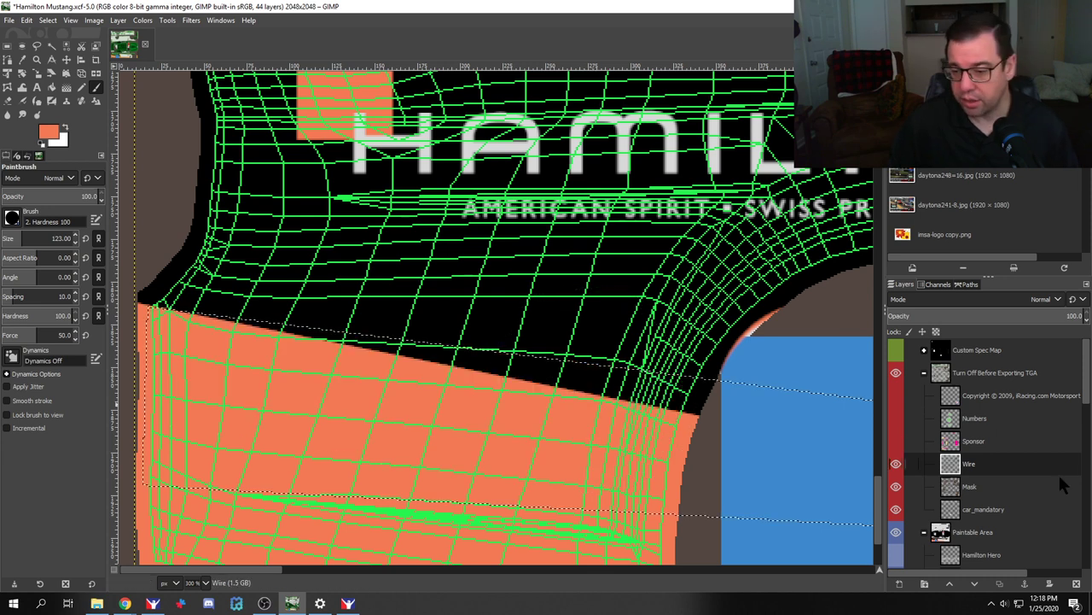
{"action": "scroll", "coordinate": [976, 522], "scroll_direction": "down", "scroll_amount": 8}
{"action": "scroll", "coordinate": [975, 523], "scroll_direction": "down", "scroll_amount": 2}
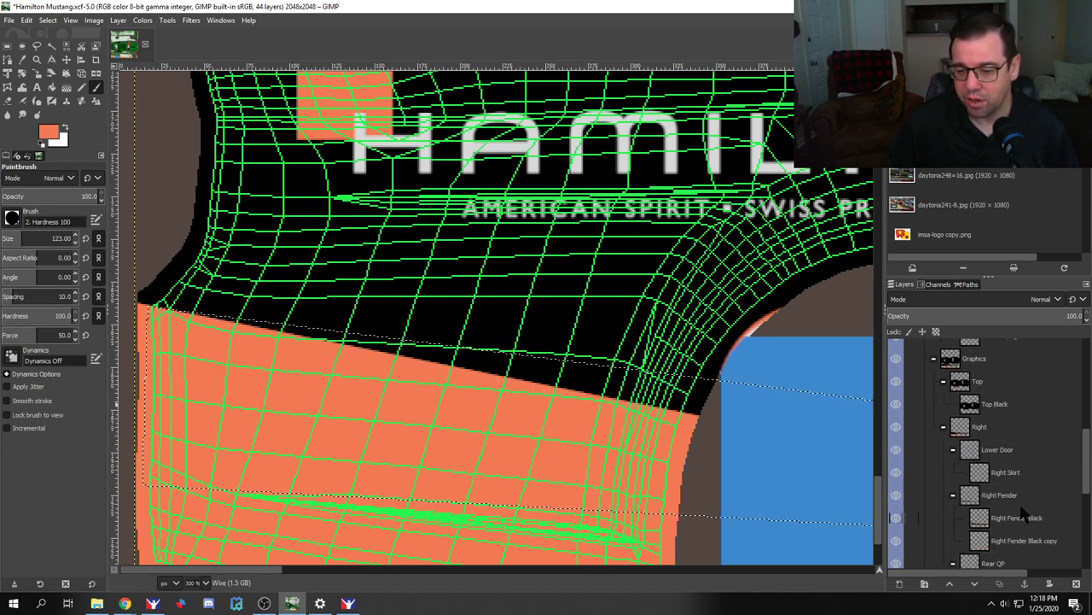
{"action": "scroll", "coordinate": [1024, 516], "scroll_direction": "down", "scroll_amount": 3}
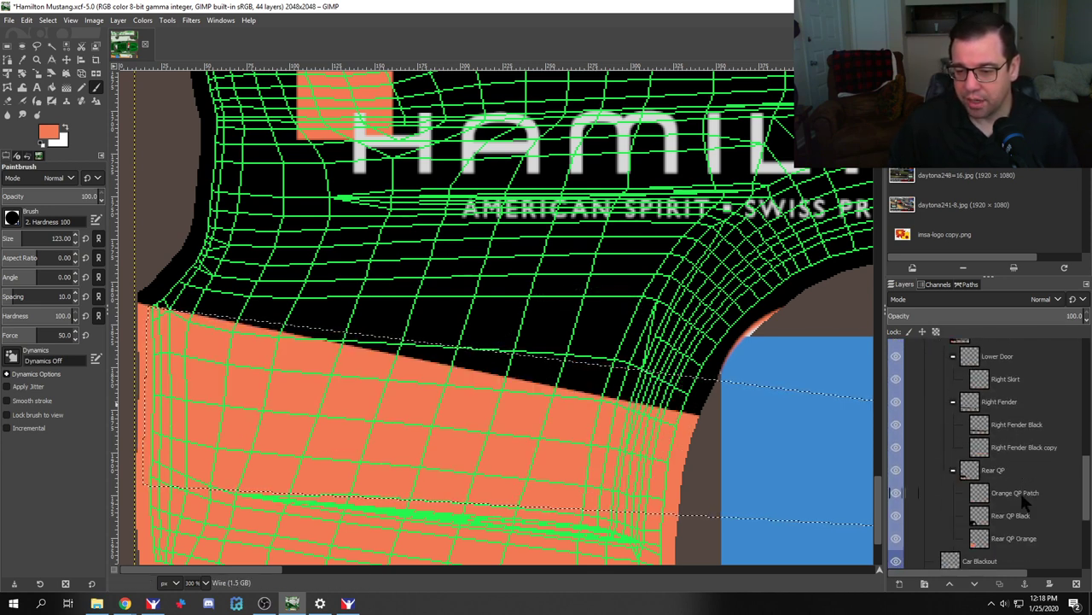
Step: On the Orange QP Patch layer, paint orange over the black gaps and hide the wire overlay
{"action": "left_click", "coordinate": [1016, 540]}
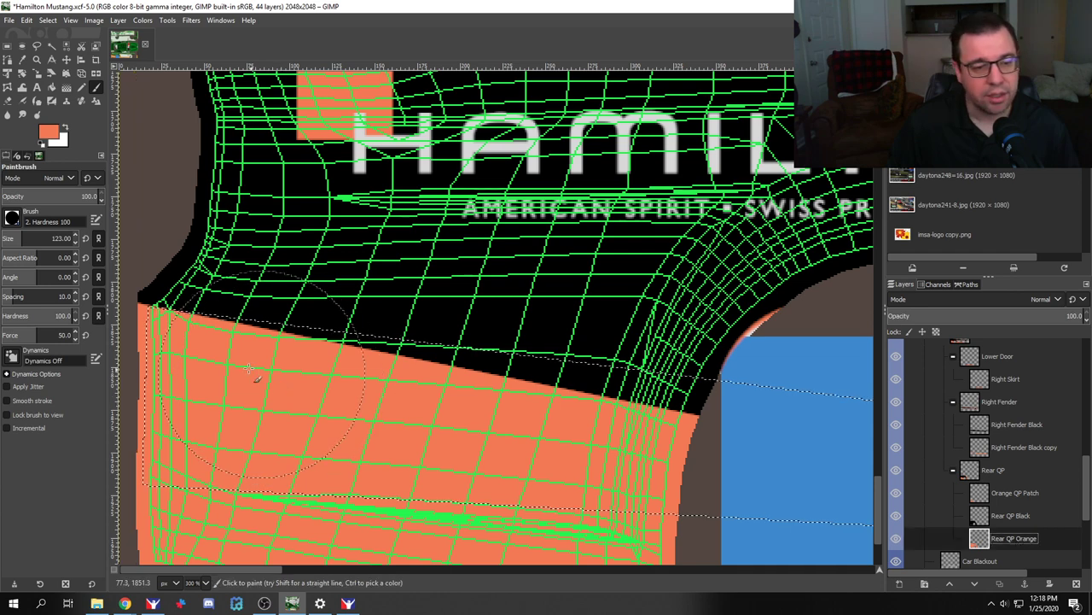
{"action": "left_click", "coordinate": [981, 493]}
{"action": "mouse_move", "coordinate": [213, 367]}
{"action": "left_mouse_down"}
{"action": "mouse_move", "coordinate": [196, 359]}
{"action": "mouse_move", "coordinate": [597, 408]}
{"action": "mouse_move", "coordinate": [615, 427]}
{"action": "mouse_move", "coordinate": [623, 384]}
{"action": "left_mouse_up"}
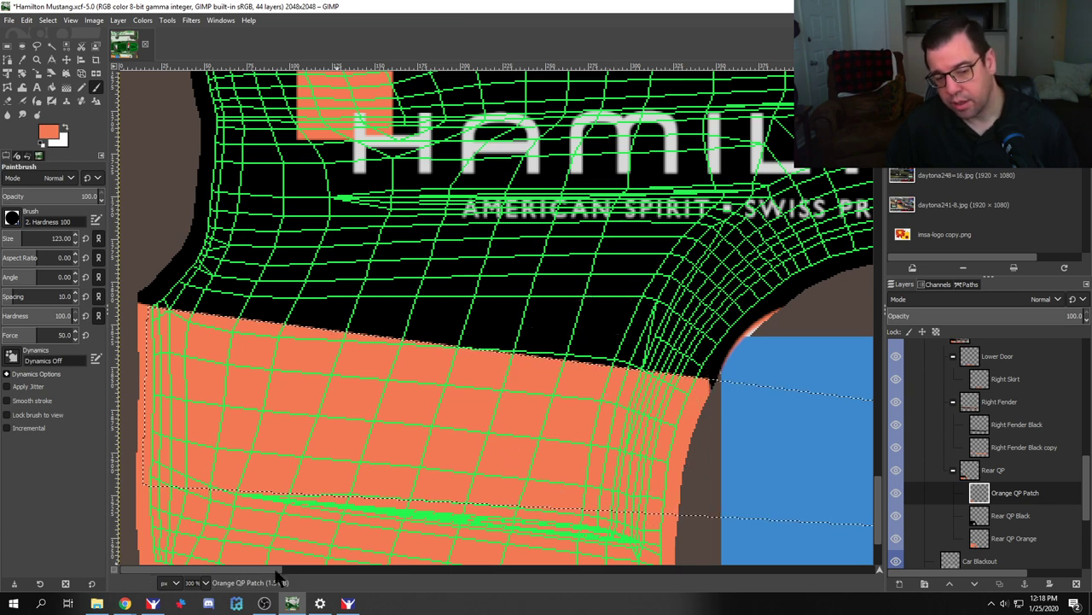
{"action": "left_click_drag", "start_coordinate": [276, 573], "coordinate": [474, 570]}
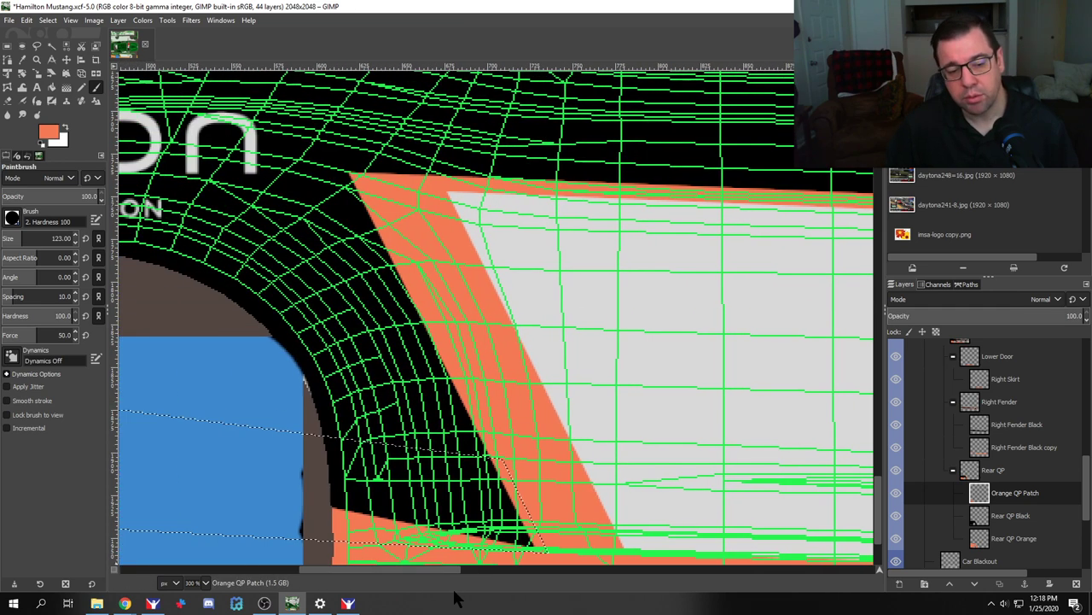
{"action": "left_click", "coordinate": [406, 488]}
{"action": "left_click", "coordinate": [446, 510]}
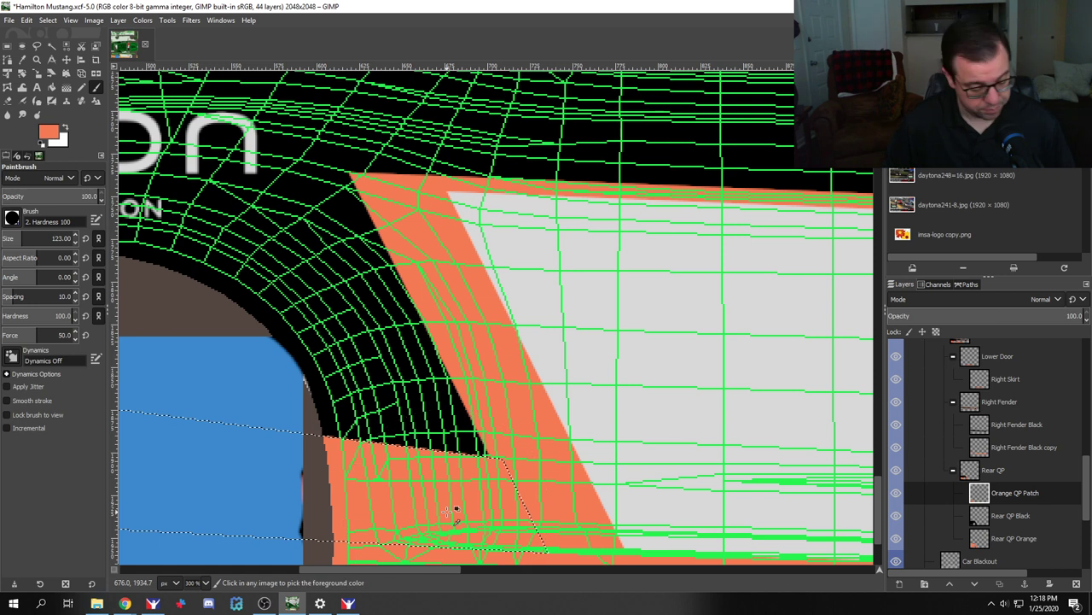
{"action": "scroll", "coordinate": [956, 487], "scroll_direction": "up", "scroll_amount": 8}
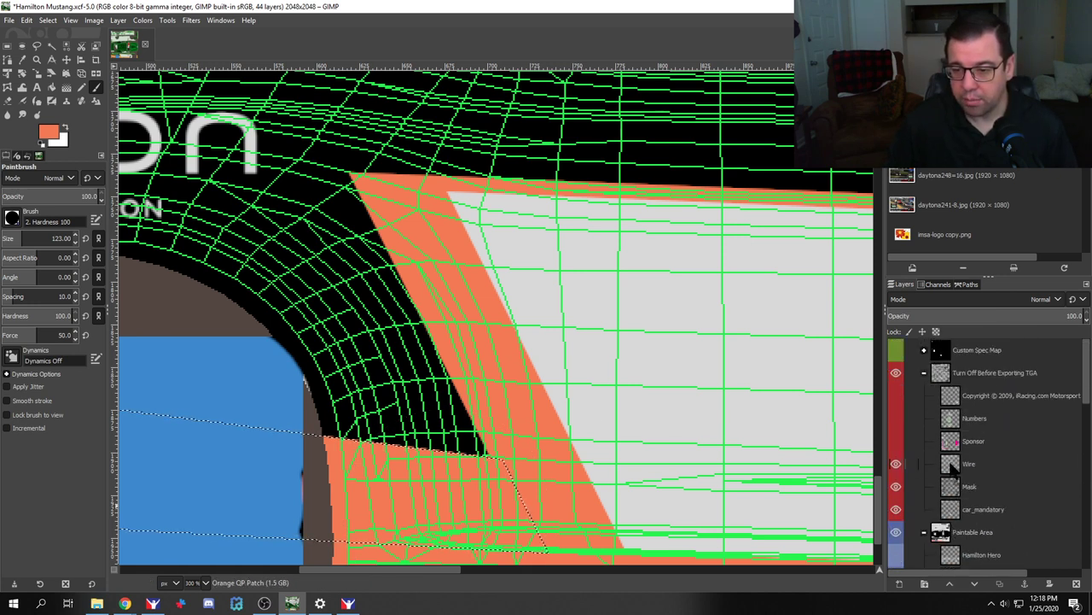
{"action": "key", "text": "v"}
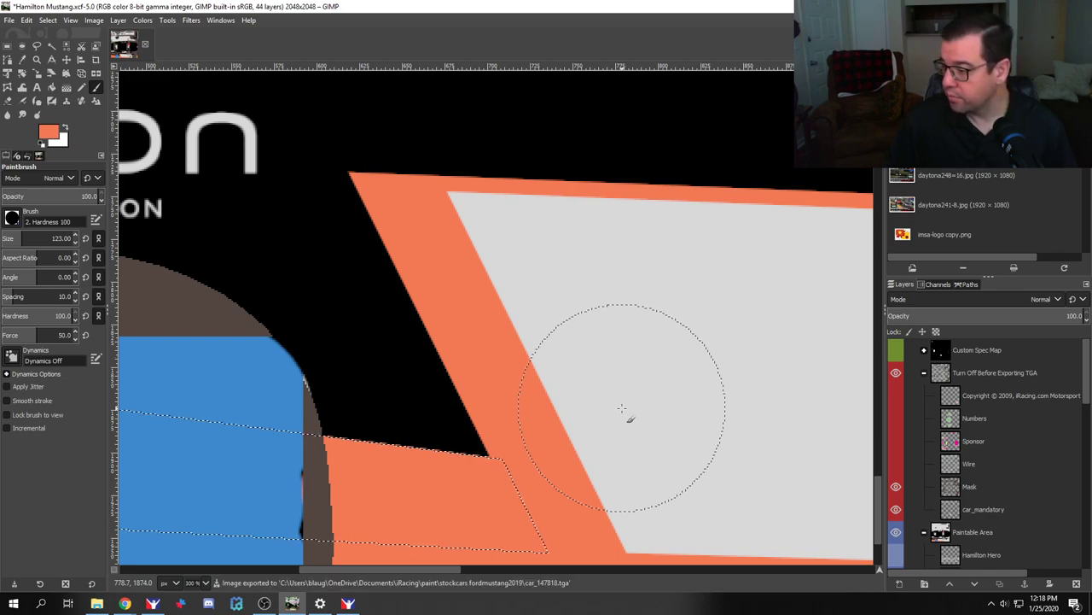
Step: Check the #64 car's fully orange lower rear quarter in iRacing twice, returning to GIMP
{"action": "key", "text": "alt+Tab"}
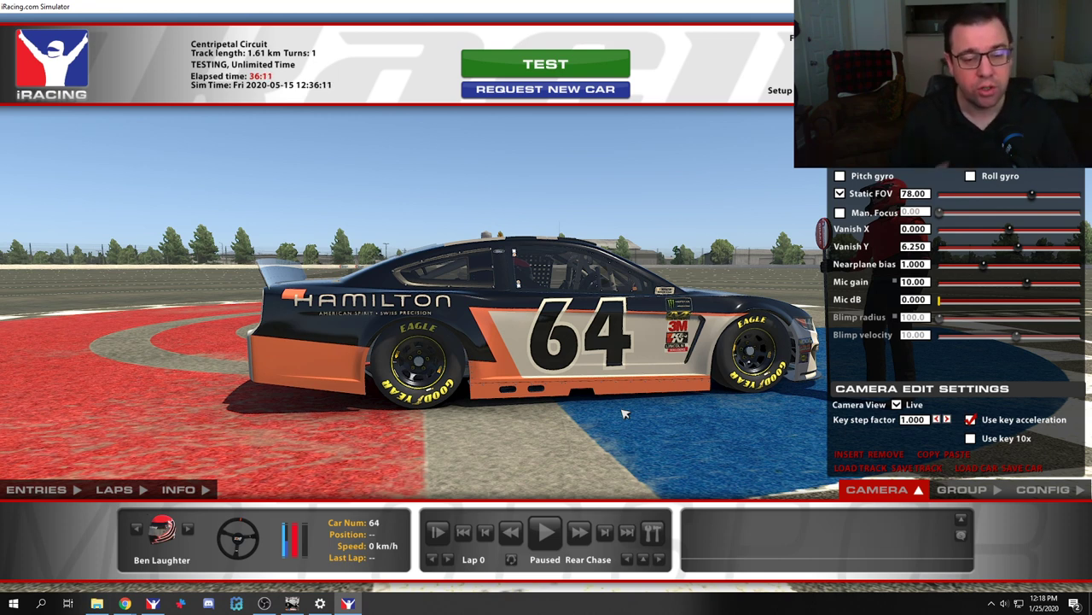
{"action": "key", "text": "alt+Tab"}
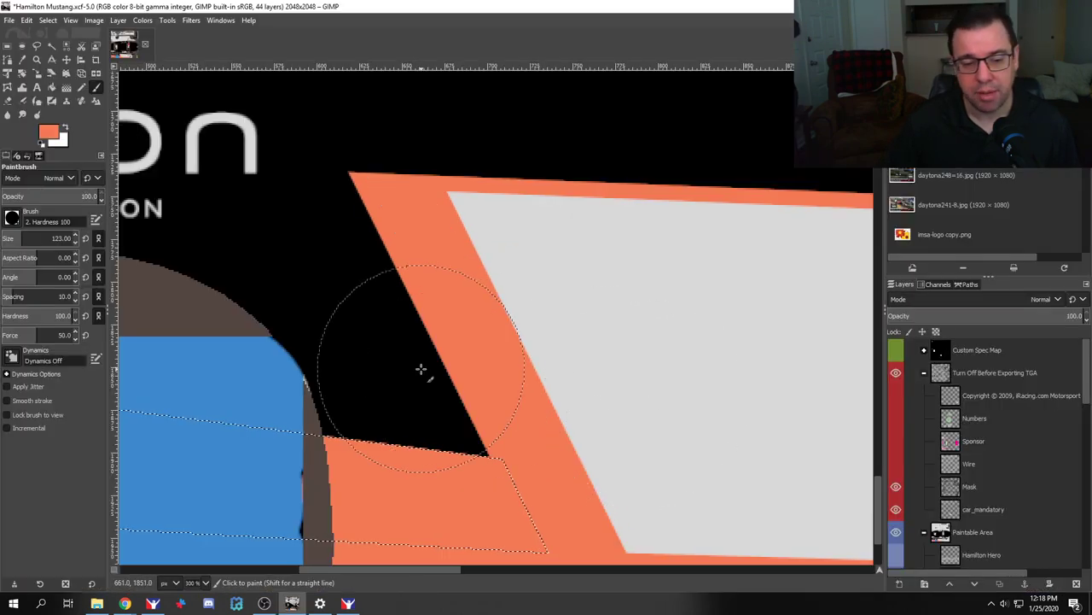
{"action": "scroll", "coordinate": [419, 366], "scroll_direction": "down", "scroll_amount": 2}
{"action": "left_click_drag", "start_coordinate": [516, 568], "coordinate": [348, 566]}
{"action": "key", "text": "alt+Tab"}
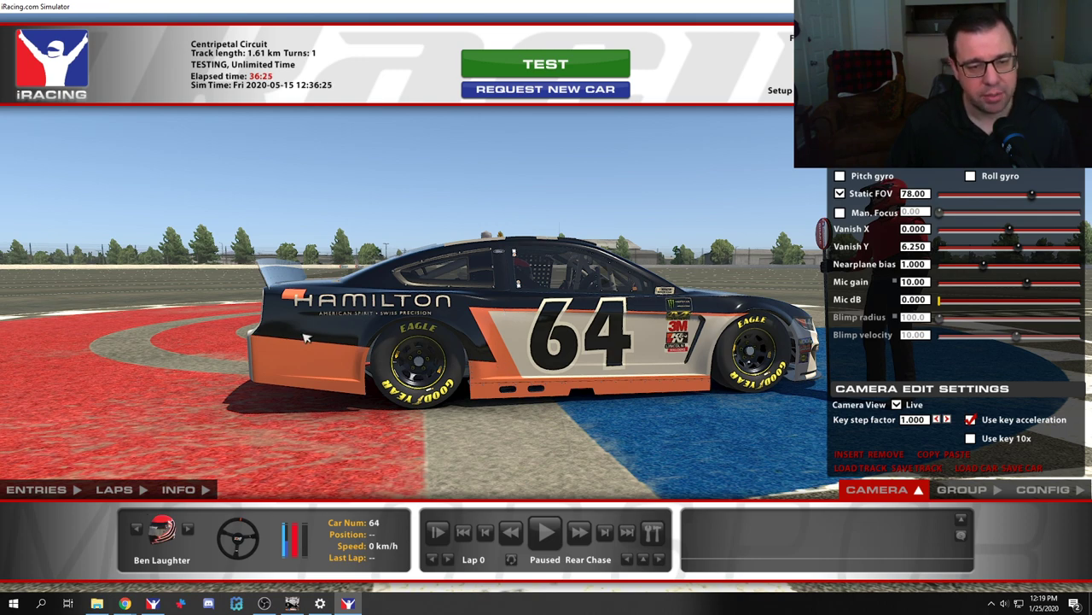
{"action": "key", "text": "alt+Tab"}
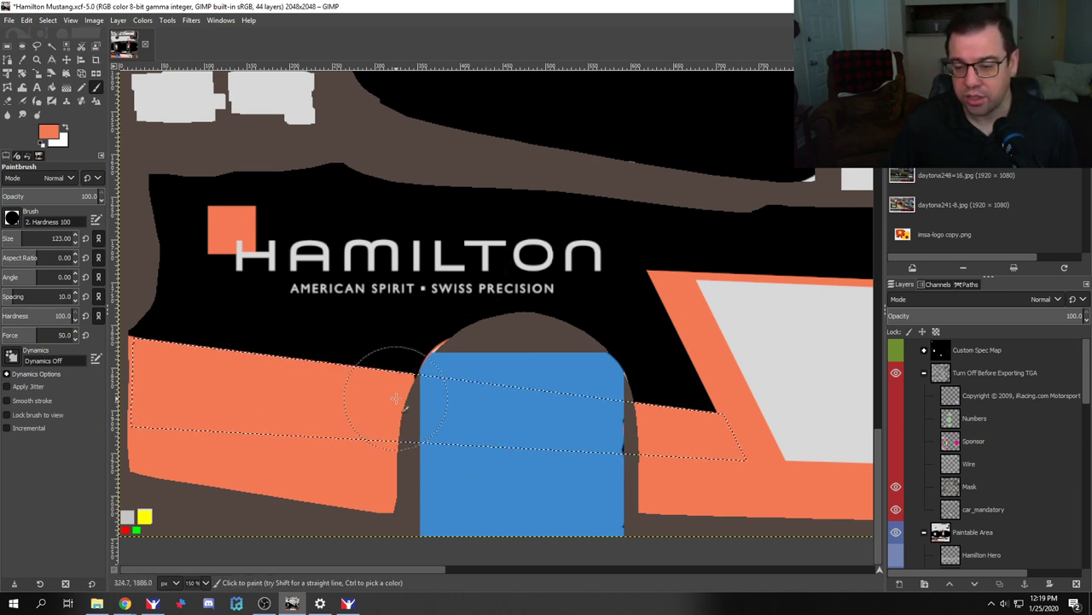
Step: Add a new layer named 'White QP Patch' inside the Rear QP group
{"action": "scroll", "coordinate": [1012, 510], "scroll_direction": "down", "scroll_amount": 10}
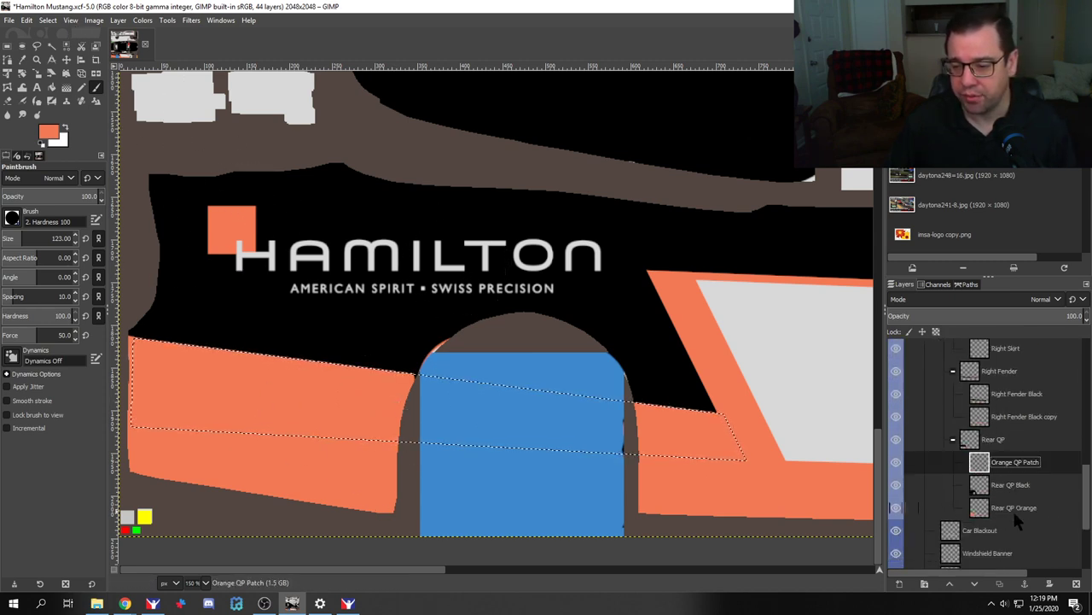
{"action": "left_click", "coordinate": [1002, 435]}
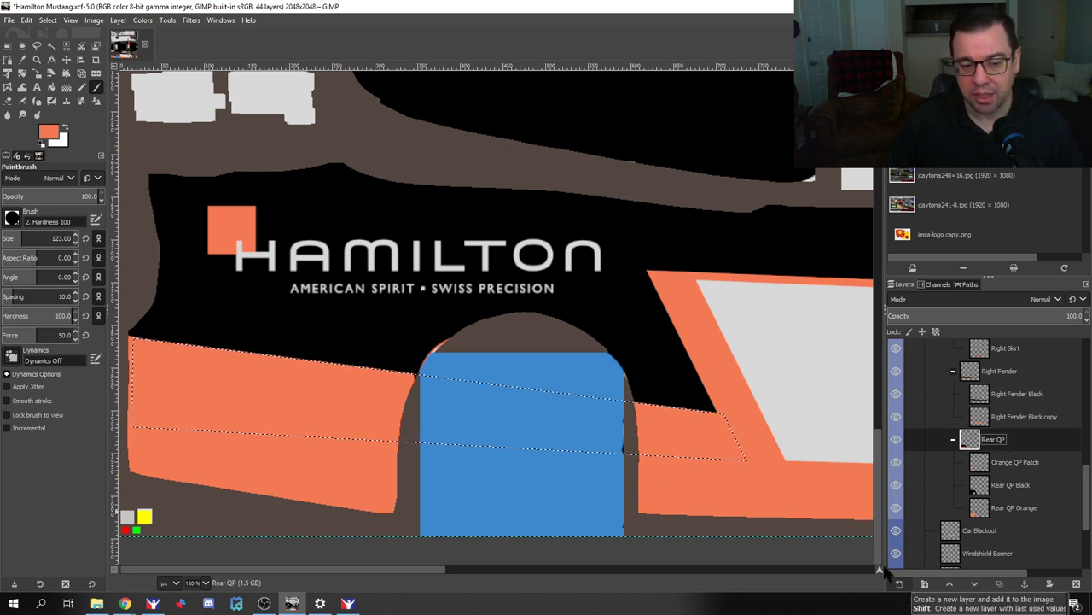
{"action": "left_click", "coordinate": [900, 583]}
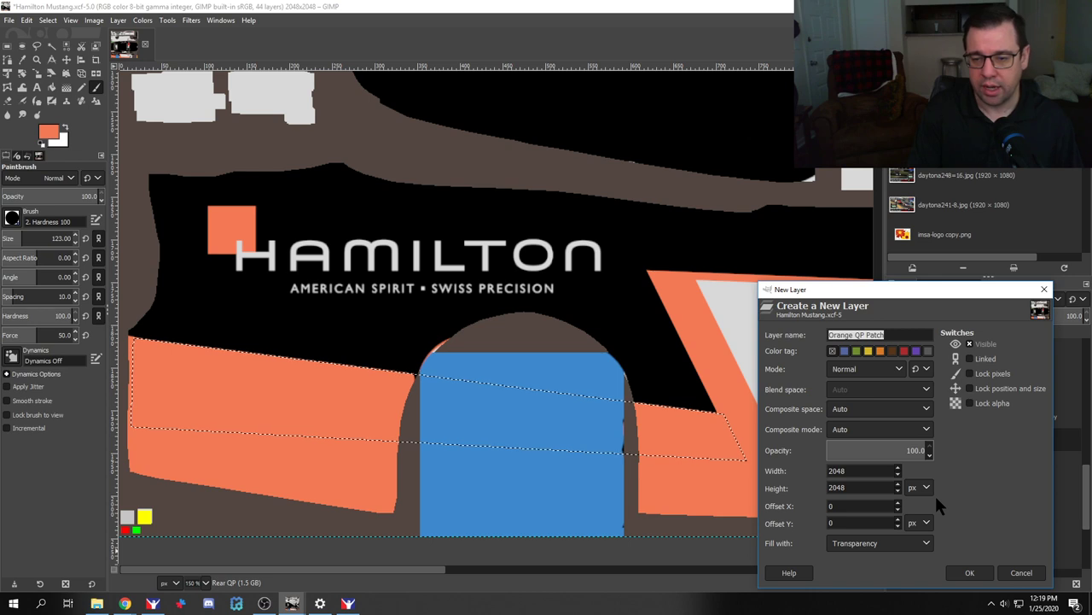
{"action": "type", "text": "White QP "}
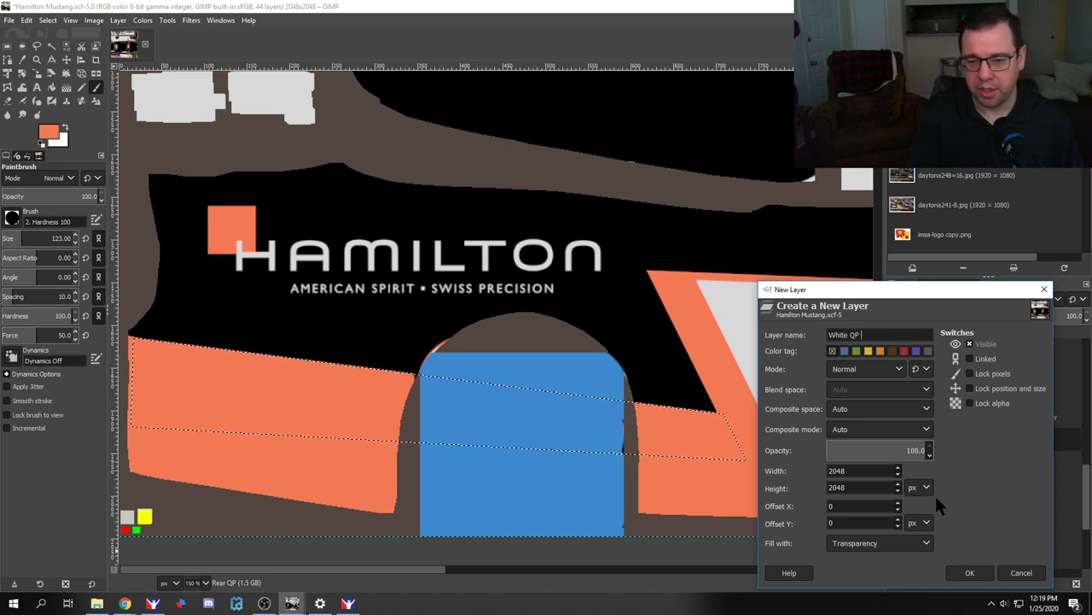
{"action": "type", "text": "Patch"}
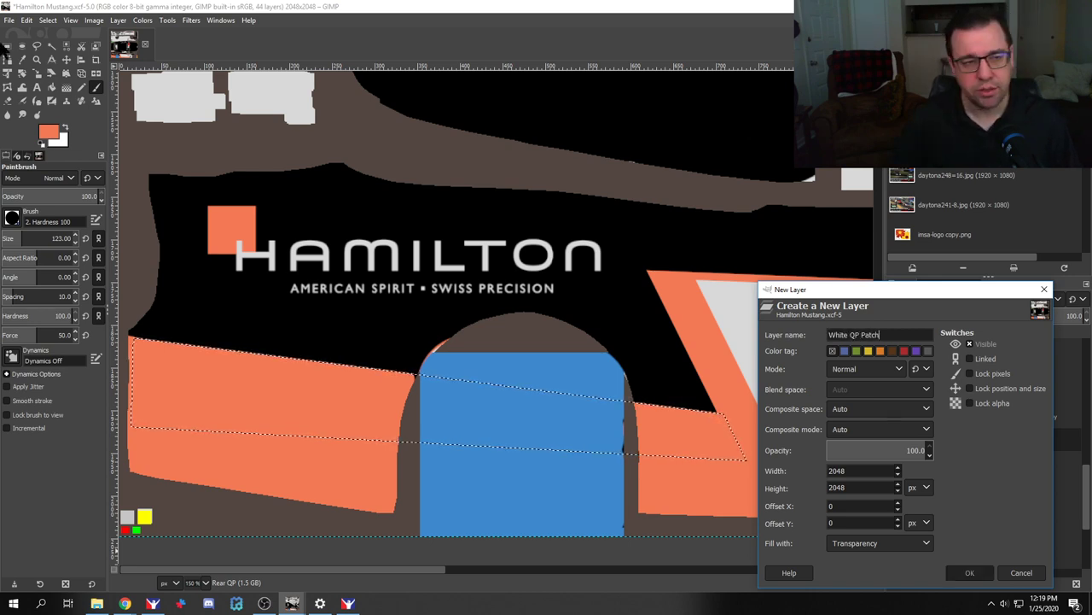
{"action": "key", "text": "Return"}
Step: Paint a light grey band on it and move White QP Patch below Orange QP Patch
{"action": "left_click", "coordinate": [49, 132]}
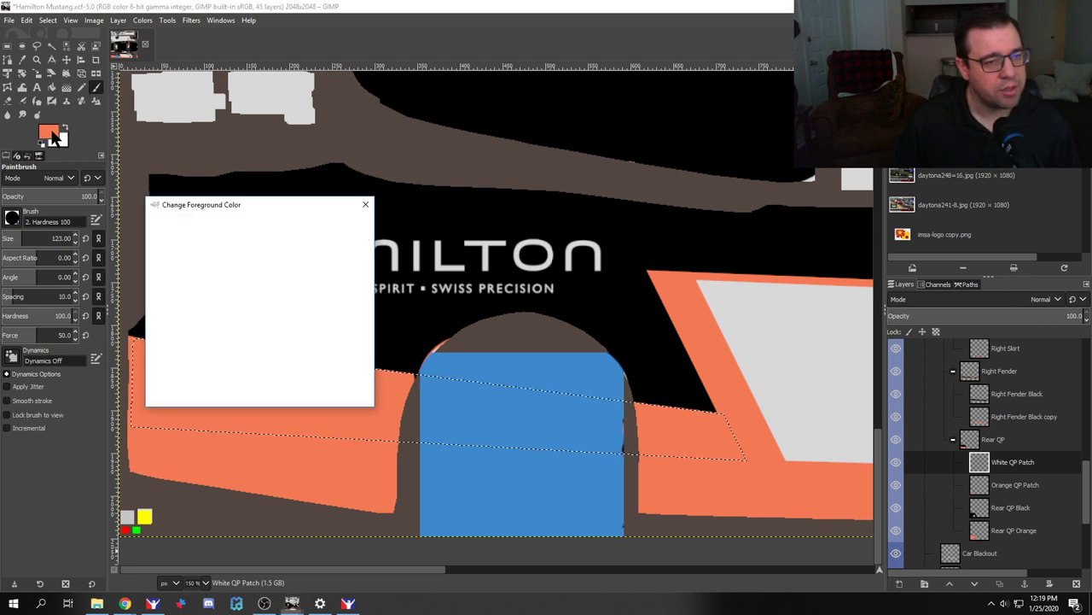
{"action": "left_click", "coordinate": [328, 354]}
{"action": "left_click", "coordinate": [291, 390]}
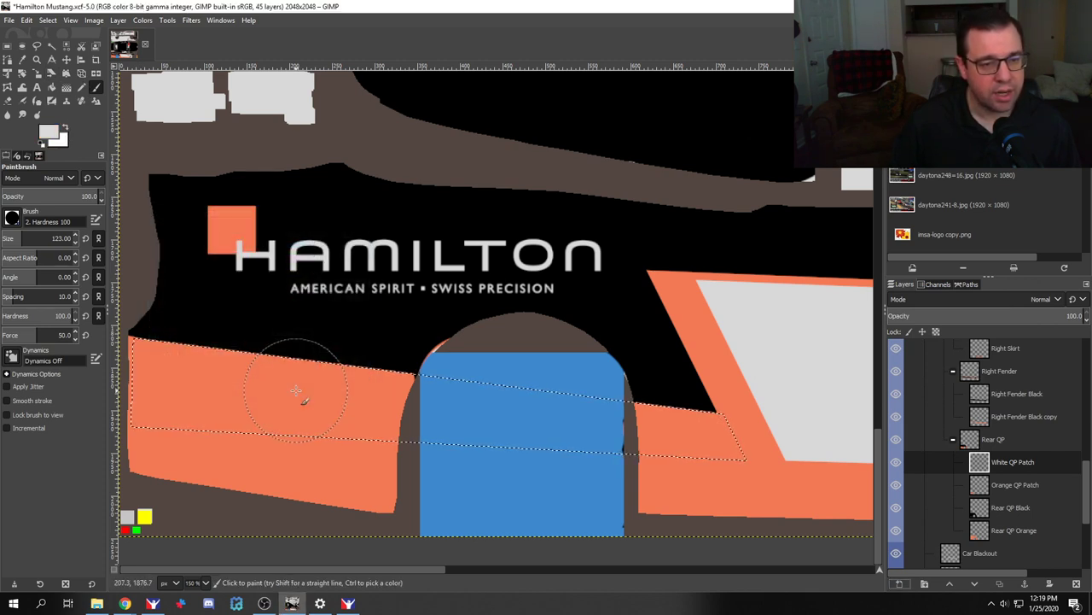
{"action": "left_click_drag", "start_coordinate": [156, 349], "coordinate": [232, 364]}
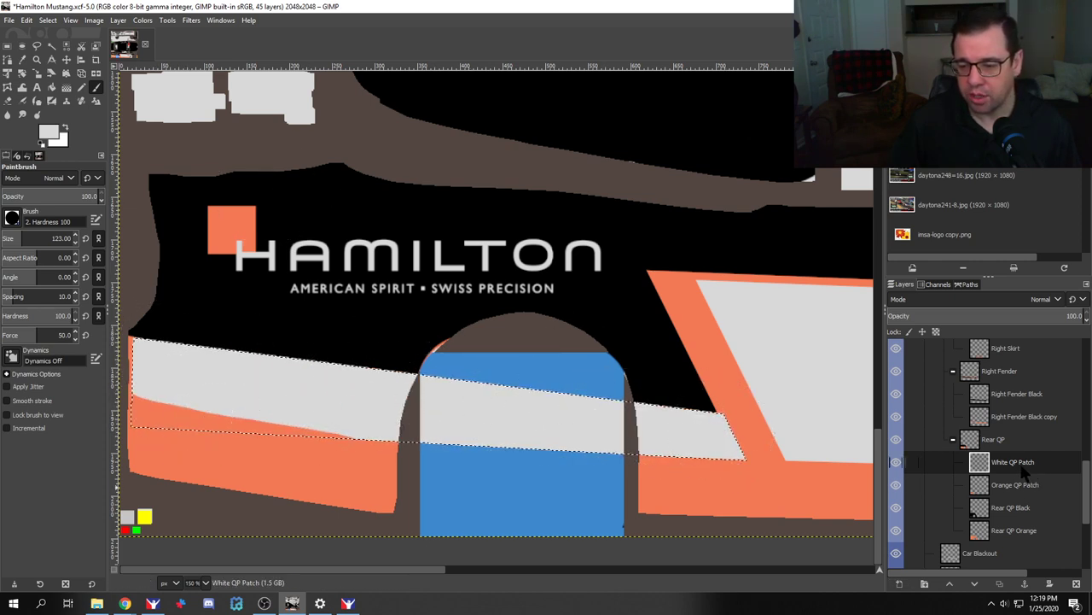
{"action": "left_click_drag", "start_coordinate": [1020, 472], "coordinate": [1021, 497]}
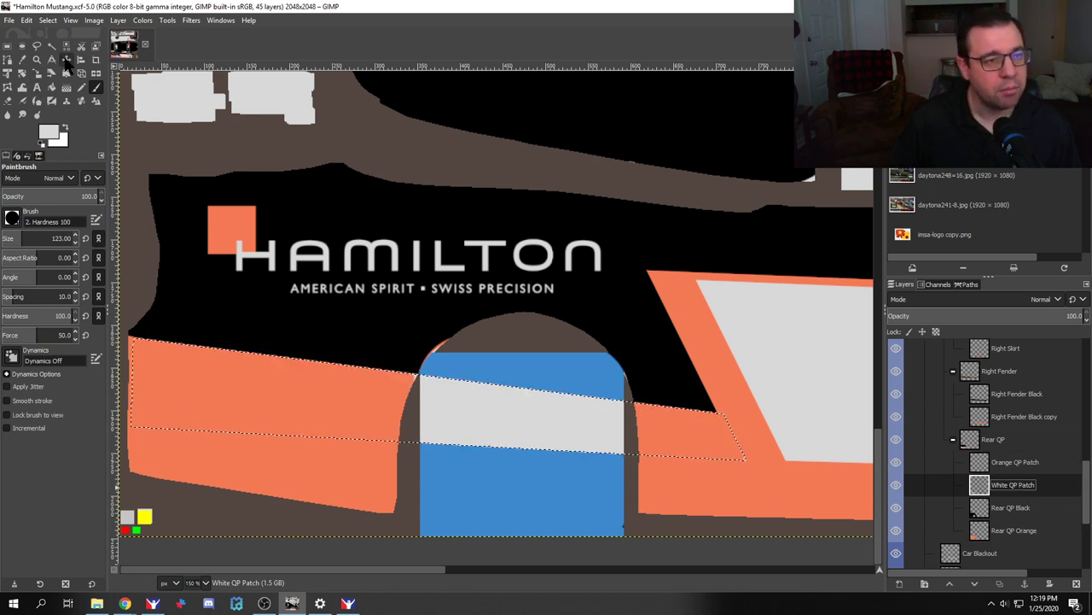
Step: Set the Move tool to layer mode and toggle the selection to check the white trim edge
{"action": "left_click", "coordinate": [66, 59]}
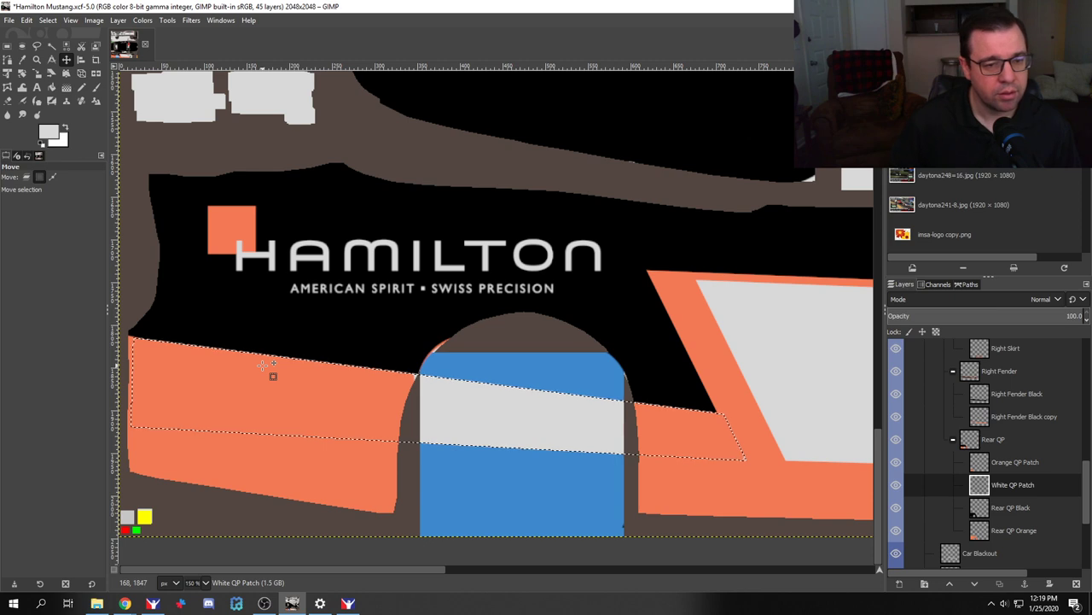
{"action": "left_click", "coordinate": [27, 177]}
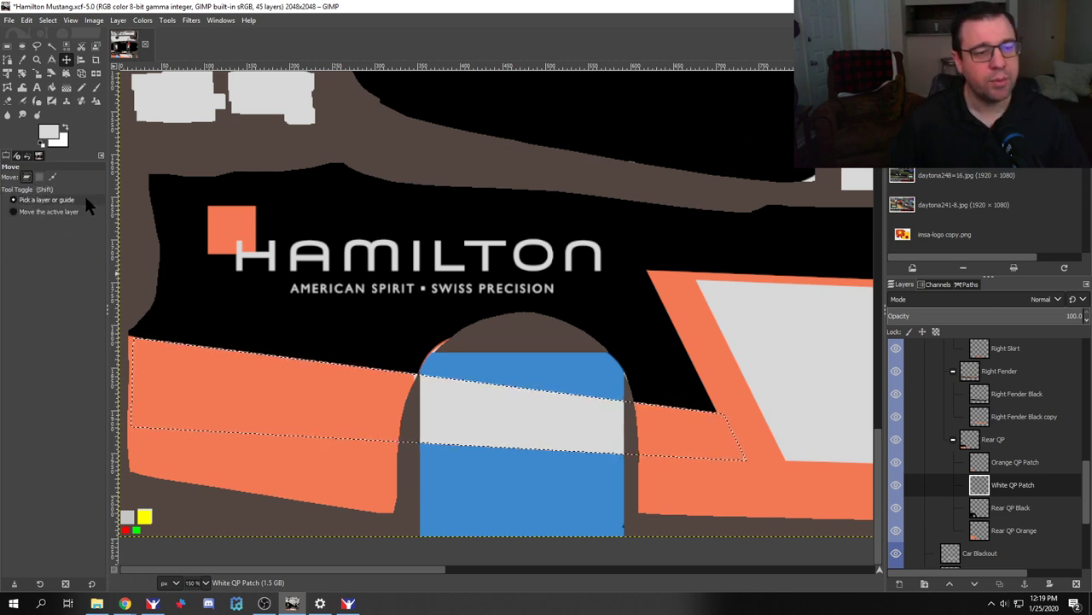
{"action": "left_click", "coordinate": [38, 178]}
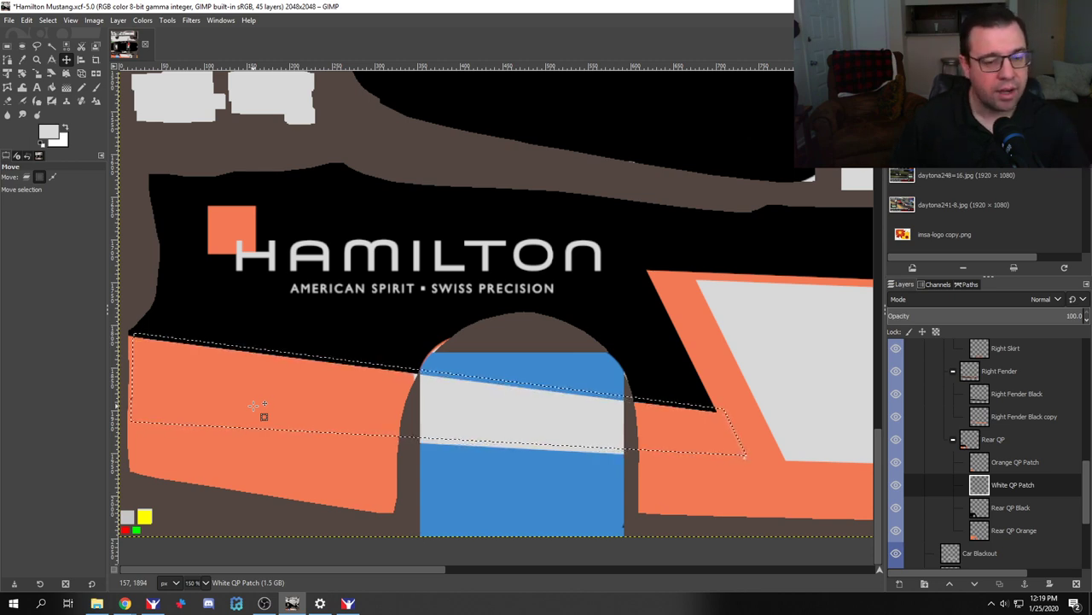
{"action": "key", "text": "m"}
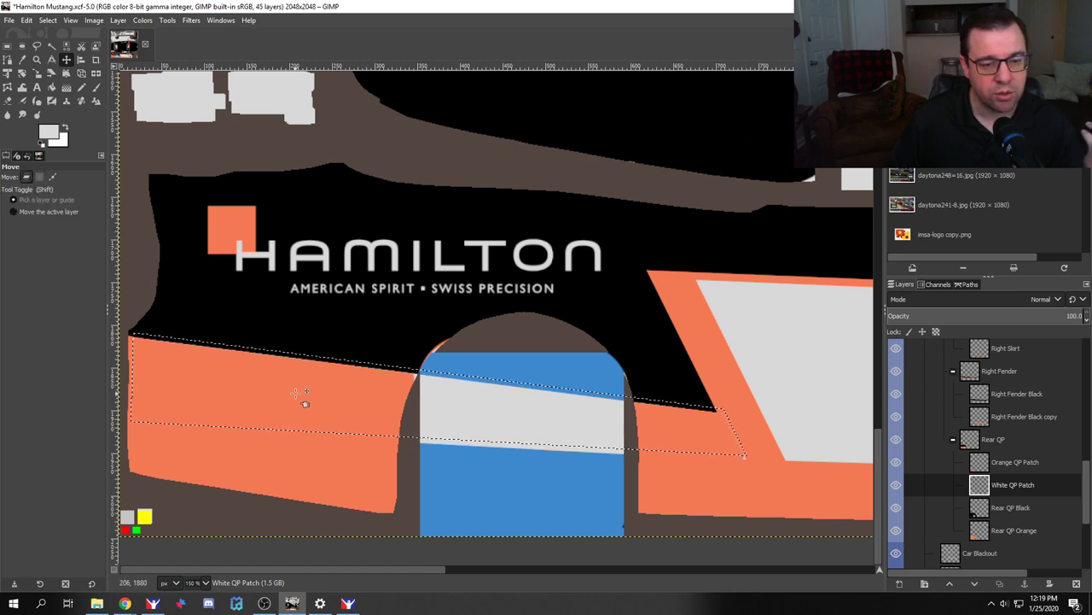
{"action": "key", "text": "ctrl+shift+a"}
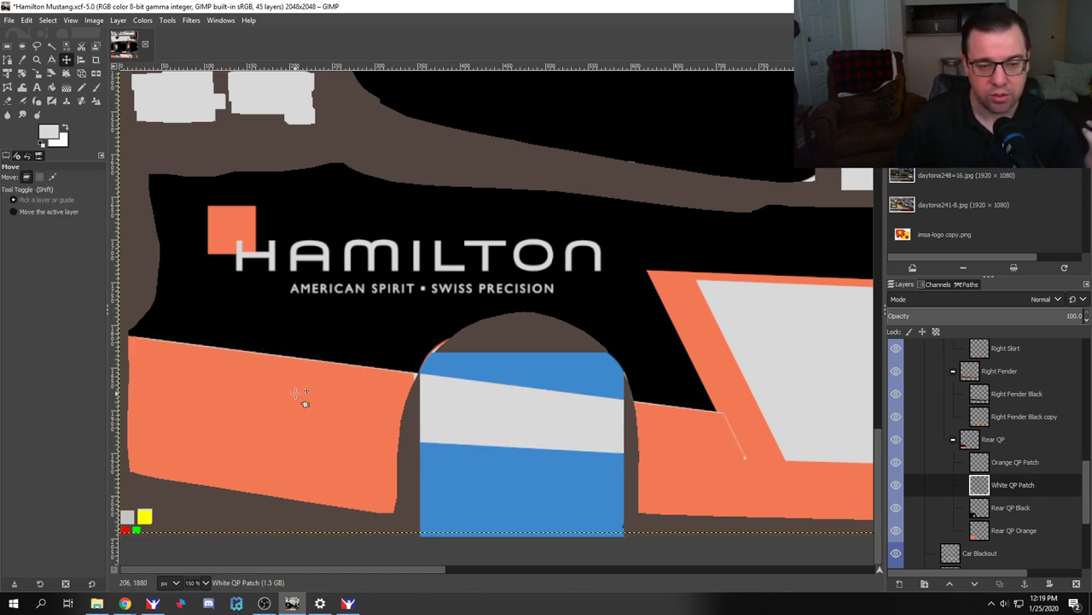
{"action": "key", "text": "ctrl+z"}
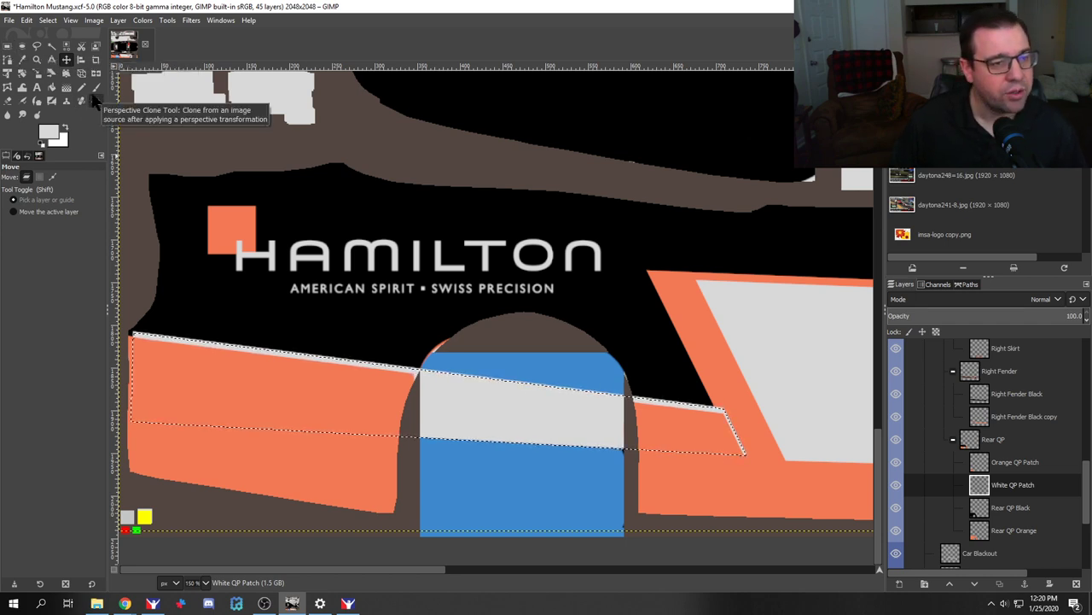
Step: Erase the white strip across the blue area and preview the result in iRacing
{"action": "left_click", "coordinate": [8, 100]}
{"action": "left_click", "coordinate": [466, 407]}
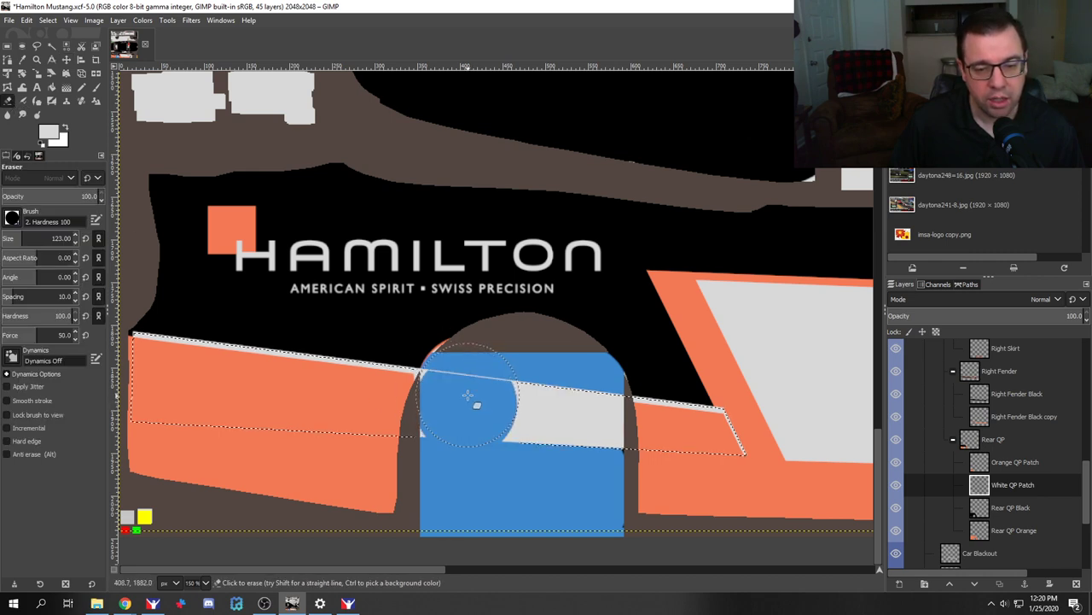
{"action": "mouse_move", "coordinate": [464, 410]}
{"action": "left_mouse_down"}
{"action": "mouse_move", "coordinate": [515, 400]}
{"action": "mouse_move", "coordinate": [534, 421]}
{"action": "mouse_move", "coordinate": [580, 427]}
{"action": "left_mouse_up"}
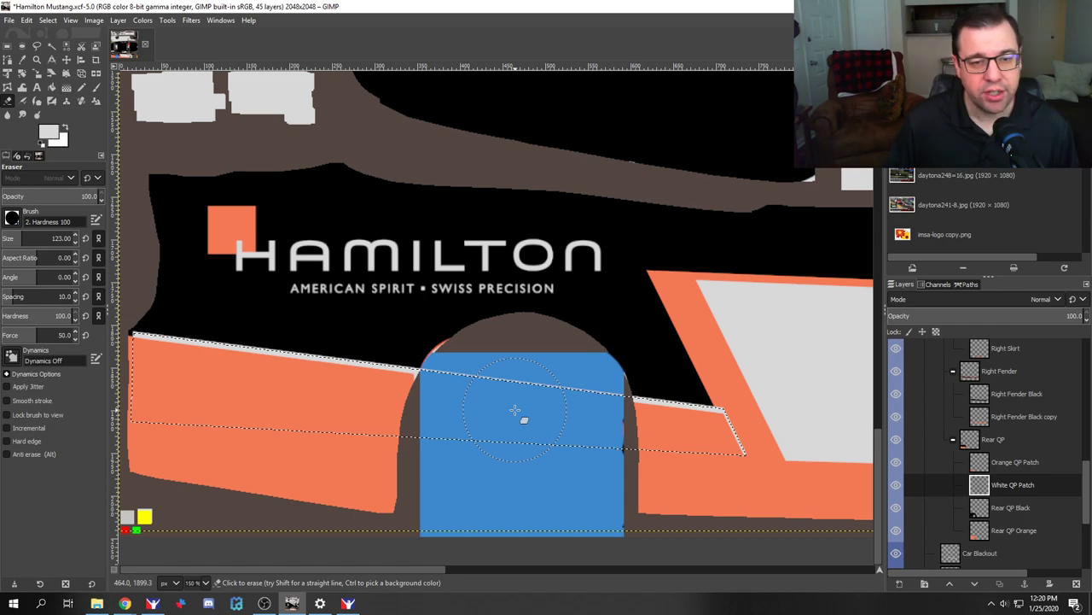
{"action": "key", "text": "alt+Tab"}
{"action": "key", "text": "ctrl+r"}
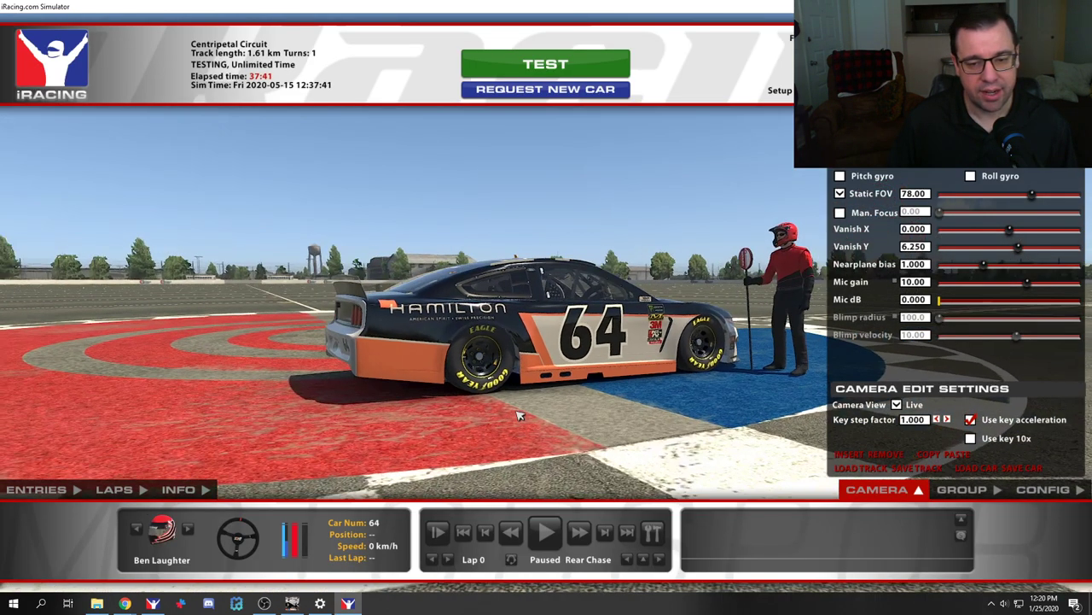
{"action": "key", "text": "alt+Tab"}
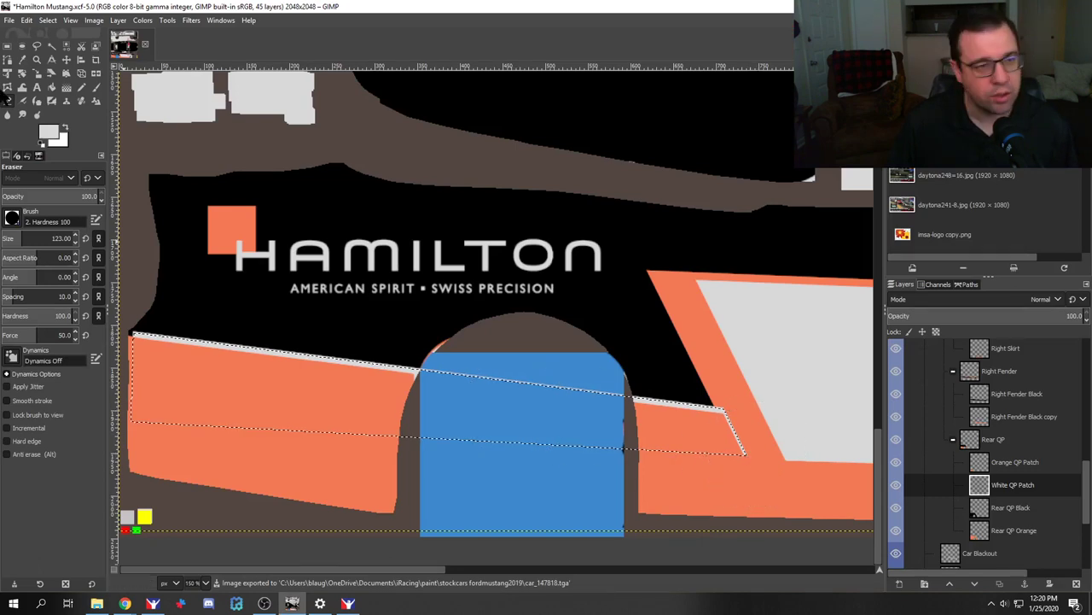
Step: Clear the selection and nudge the White QP Patch layer left, then undo back to the selection
{"action": "left_click", "coordinate": [66, 59]}
{"action": "scroll", "coordinate": [664, 438], "scroll_direction": "up", "scroll_amount": 3}
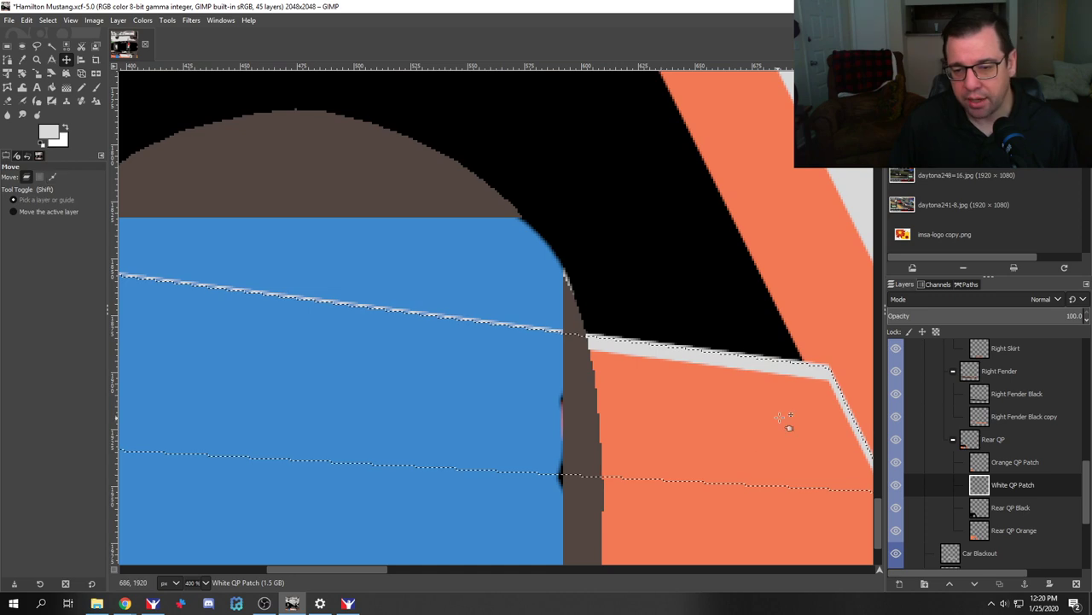
{"action": "key", "text": "ctrl+shift+a"}
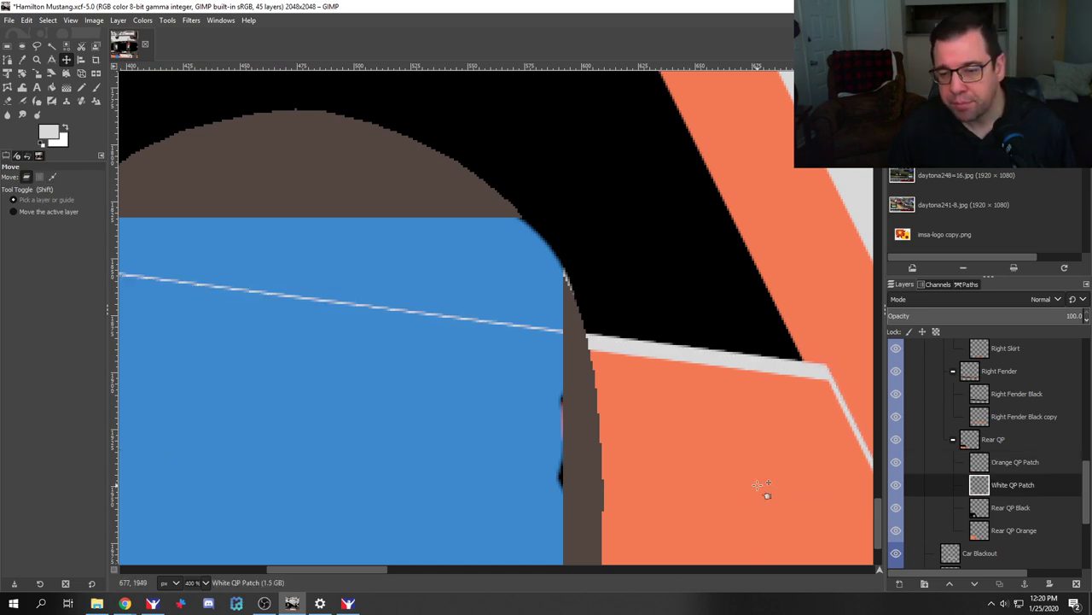
{"action": "key", "text": "Left"}
{"action": "key", "text": "Left"}
{"action": "key", "text": "Left"}
{"action": "key", "text": "Left"}
{"action": "key", "text": "Left"}
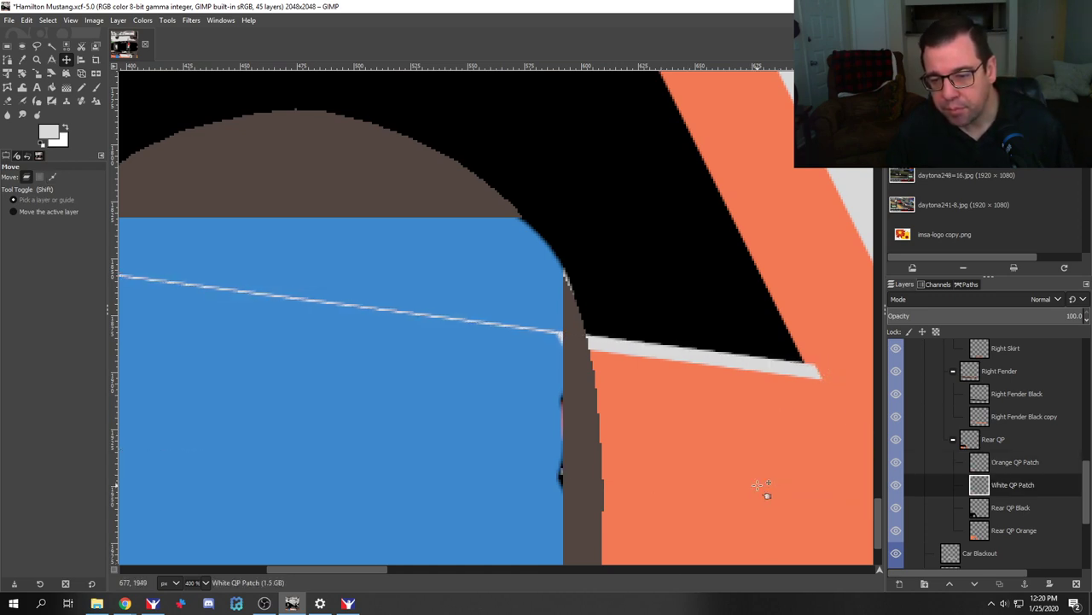
{"action": "key", "text": "ctrl+z"}
{"action": "key", "text": "ctrl+y"}
{"action": "key", "text": "alt+a"}
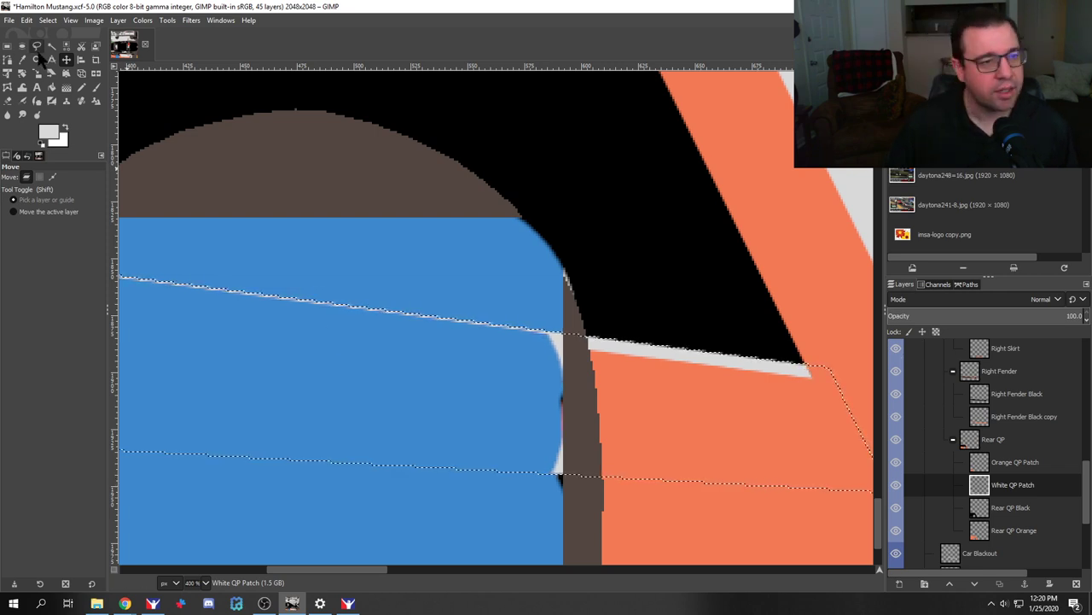
Step: Erase the remaining white line along the blue area's top and export the paint
{"action": "left_click", "coordinate": [11, 113]}
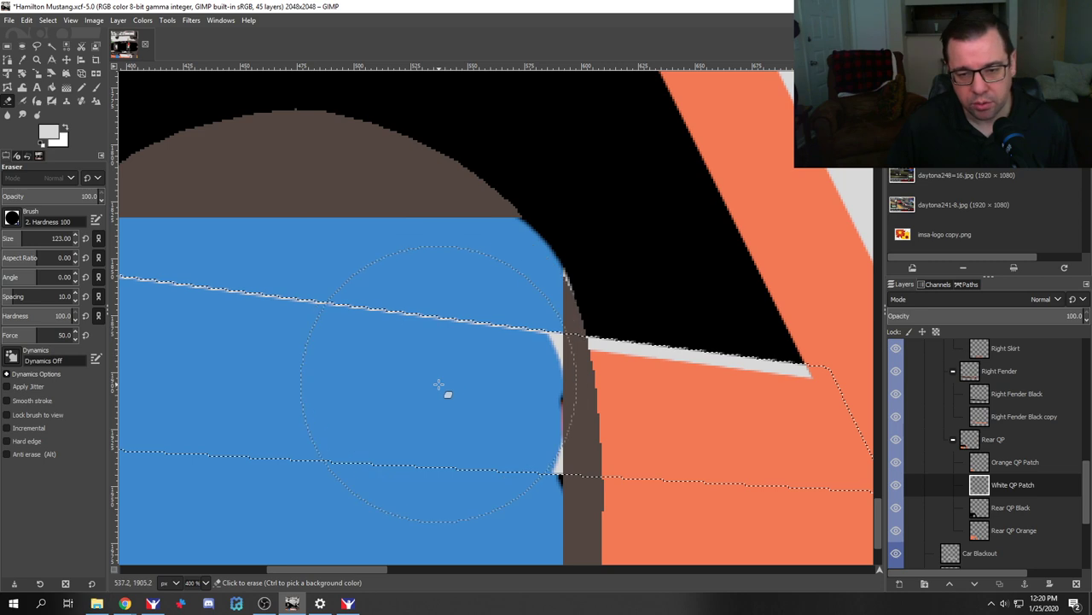
{"action": "mouse_move", "coordinate": [444, 385]}
{"action": "left_mouse_down"}
{"action": "mouse_move", "coordinate": [446, 429]}
{"action": "mouse_move", "coordinate": [422, 470]}
{"action": "left_mouse_up"}
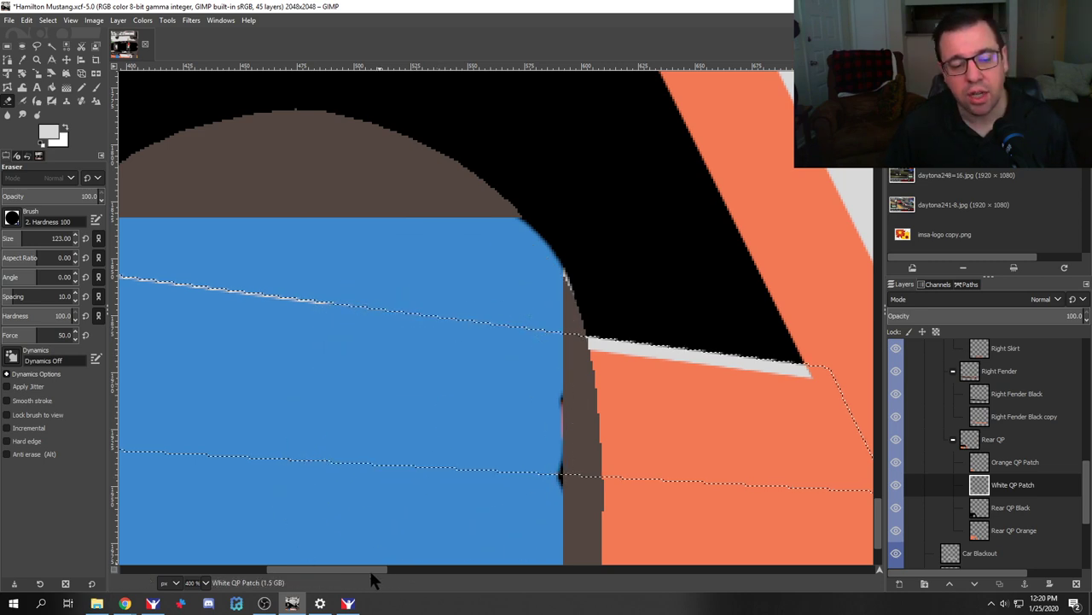
{"action": "left_click_drag", "start_coordinate": [378, 573], "coordinate": [313, 570]}
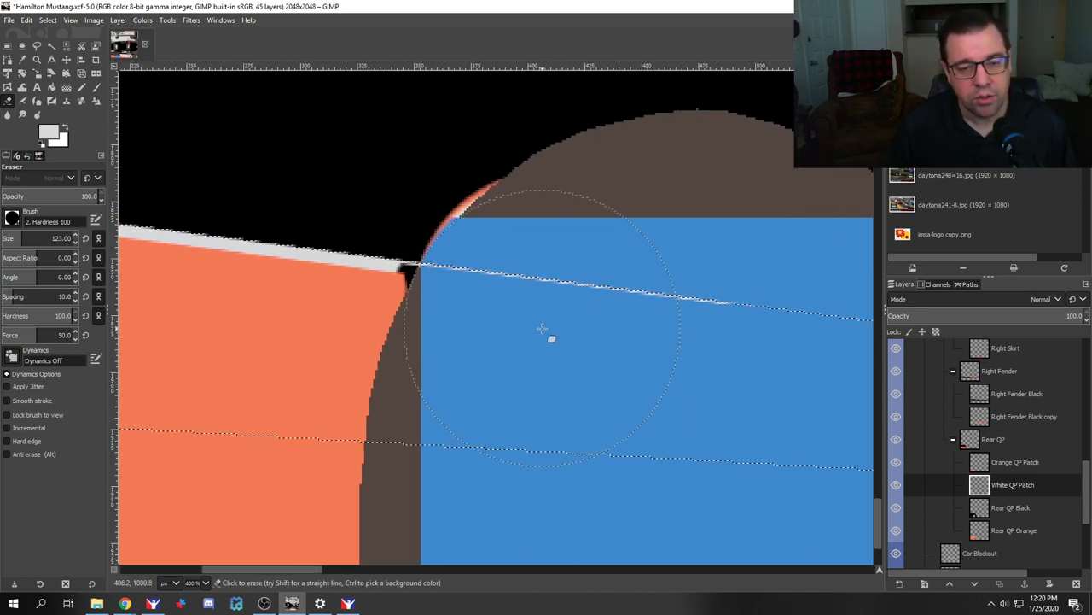
{"action": "left_click_drag", "start_coordinate": [551, 334], "coordinate": [675, 353]}
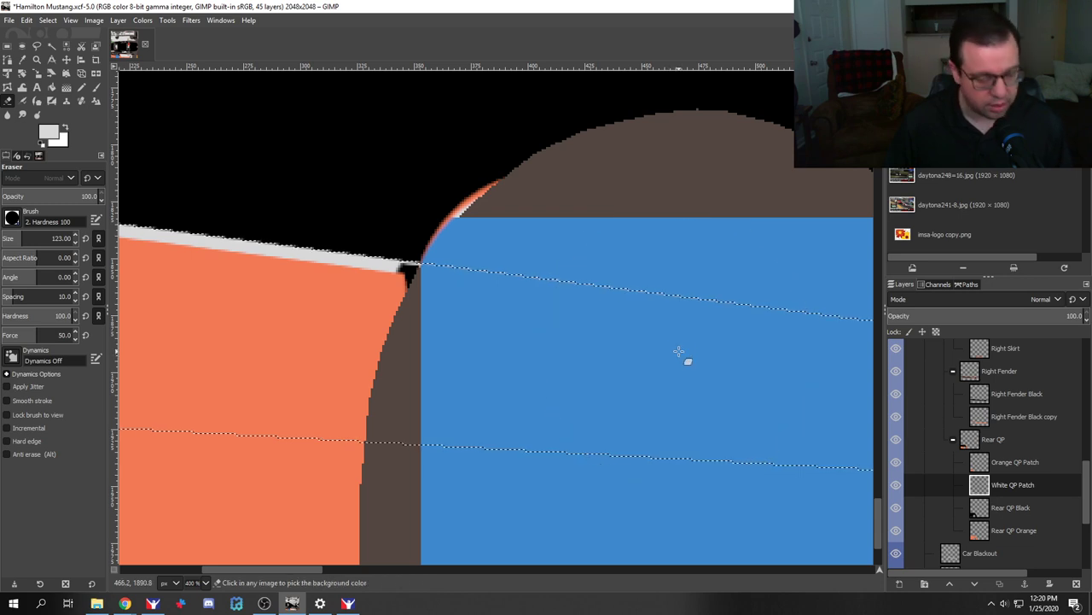
{"action": "key", "text": "ctrl+e"}
Step: Reload the paint in iRacing and view the car from rear-quarter and side angles
{"action": "key", "text": "alt+Tab"}
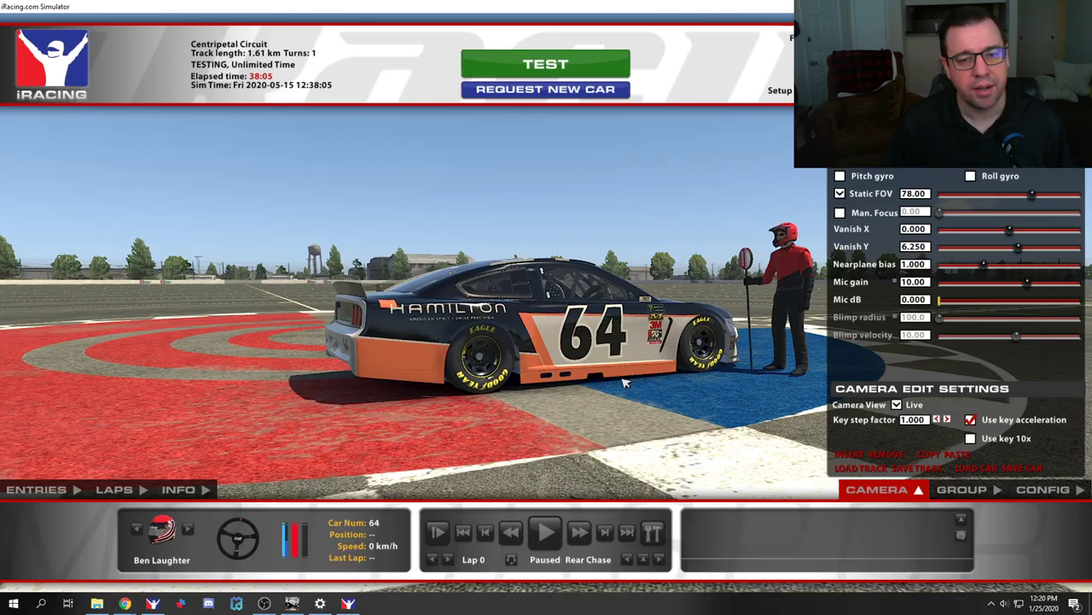
{"action": "key", "text": "ctrl+r"}
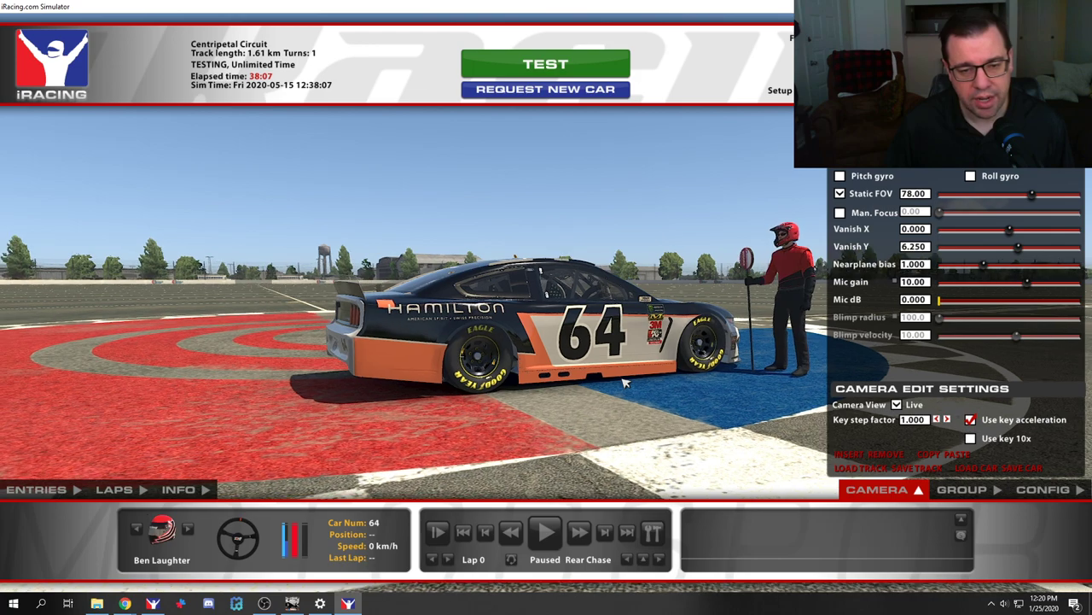
{"action": "key", "text": "Left"}
{"action": "key", "text": "Left"}
{"action": "key", "text": "Left"}
{"action": "key", "text": "Left"}
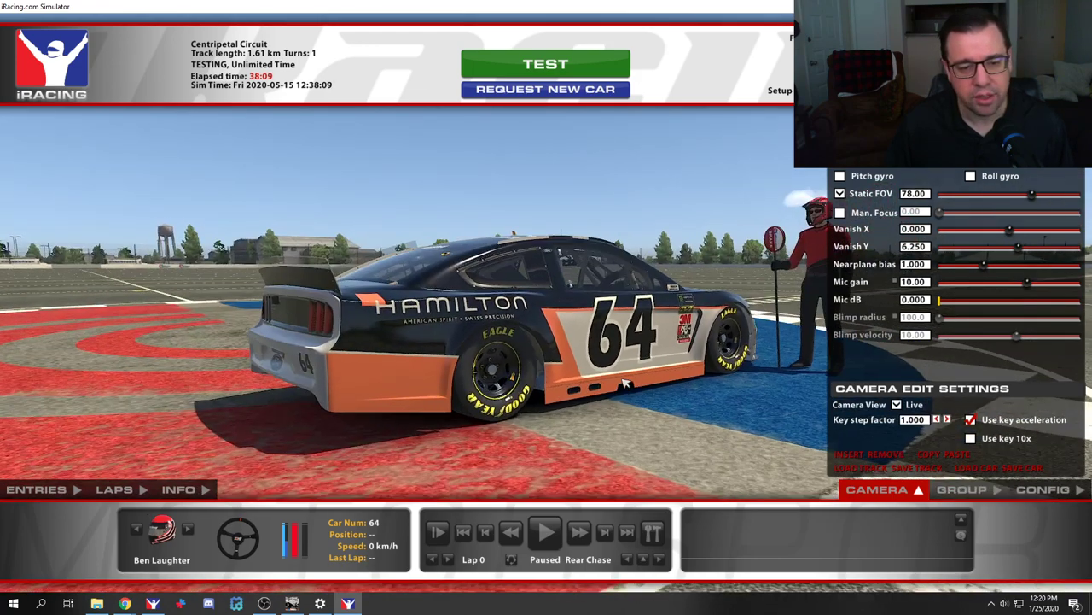
{"action": "key", "text": "Right"}
{"action": "key", "text": "Right"}
{"action": "key", "text": "Right"}
{"action": "key", "text": "Right"}
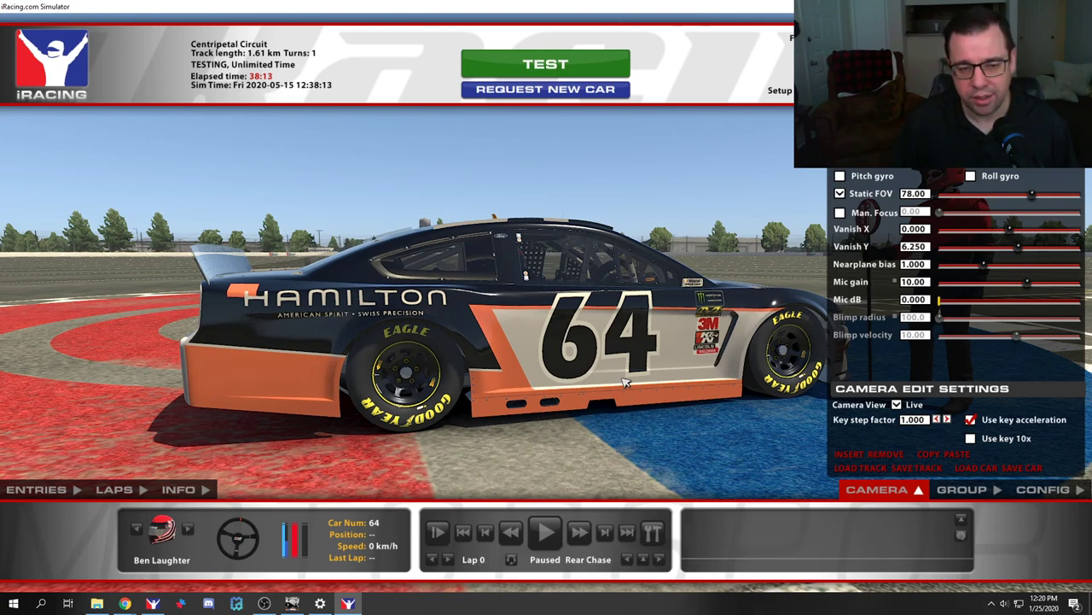
{"action": "key", "text": "alt+Tab"}
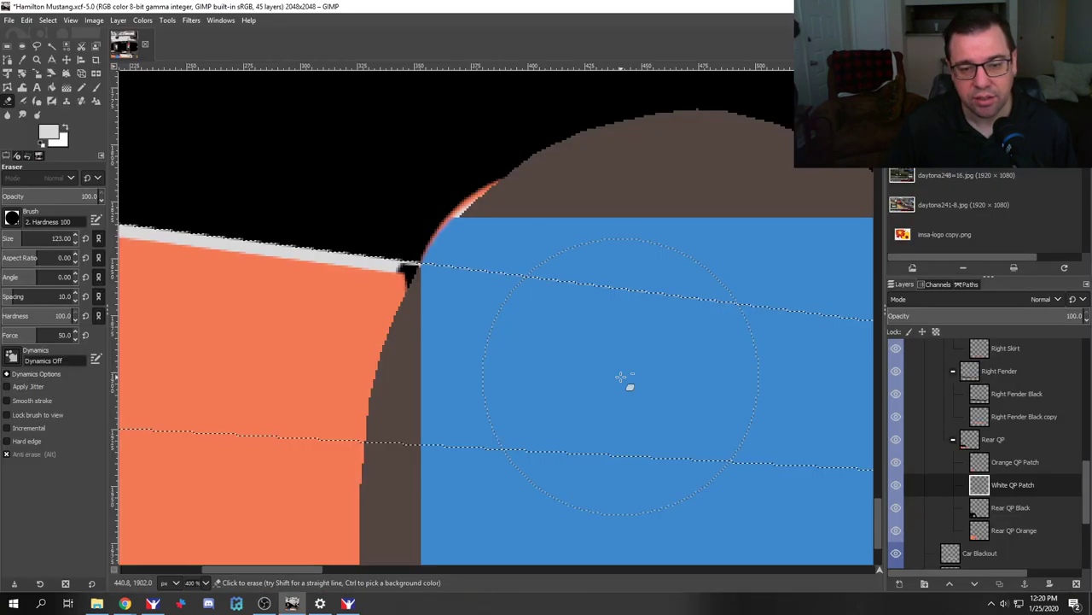
Step: Deselect everything with Select > None, then view the car in iRacing and return to GIMP
{"action": "left_click", "coordinate": [48, 21]}
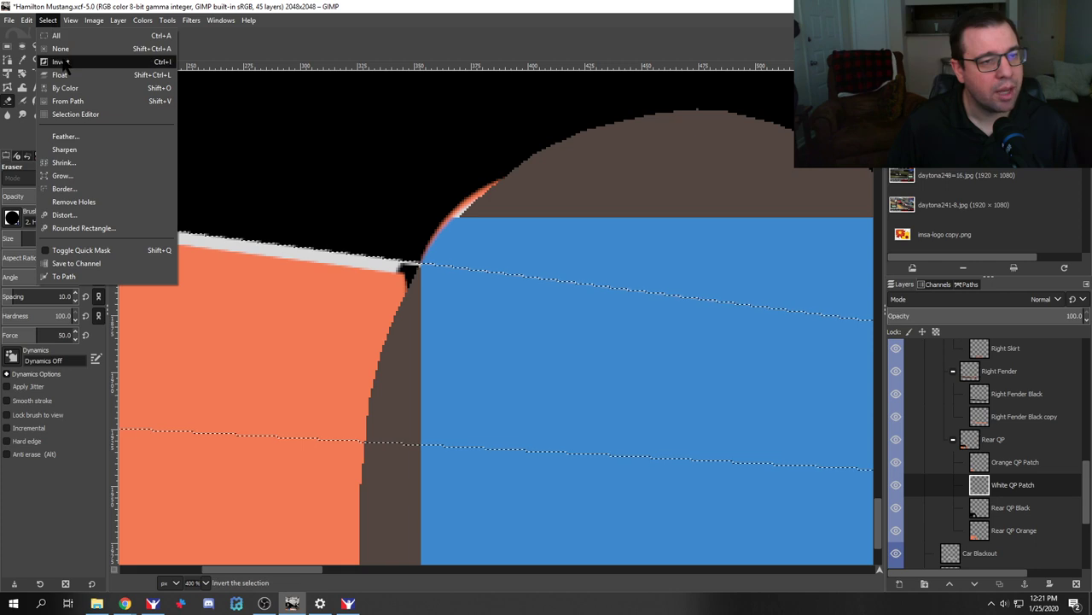
{"action": "left_click", "coordinate": [65, 47]}
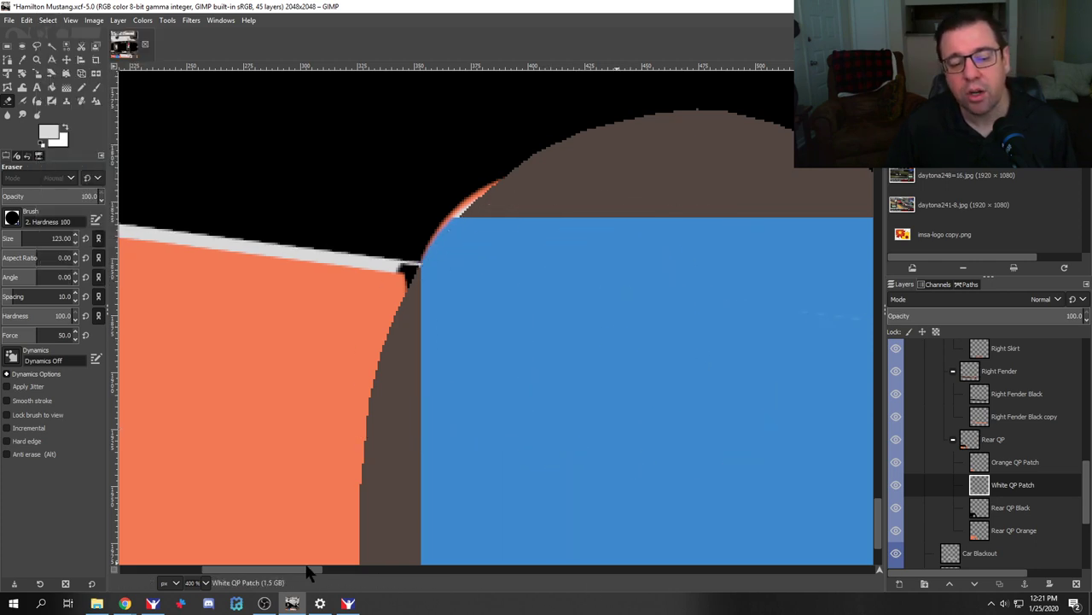
{"action": "left_click_drag", "start_coordinate": [308, 573], "coordinate": [372, 578]}
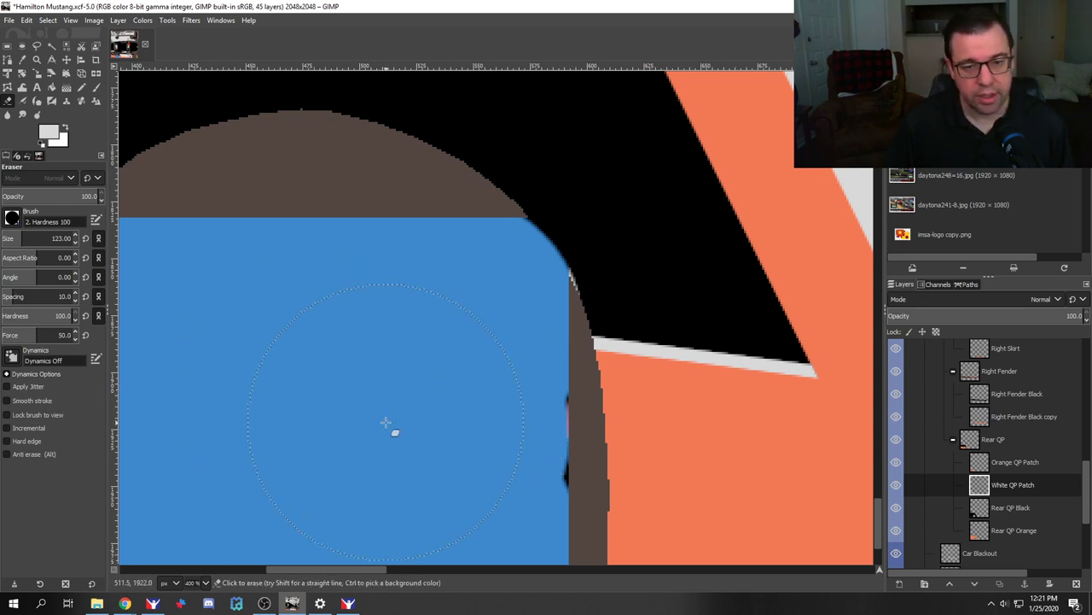
{"action": "key", "text": "alt+Tab"}
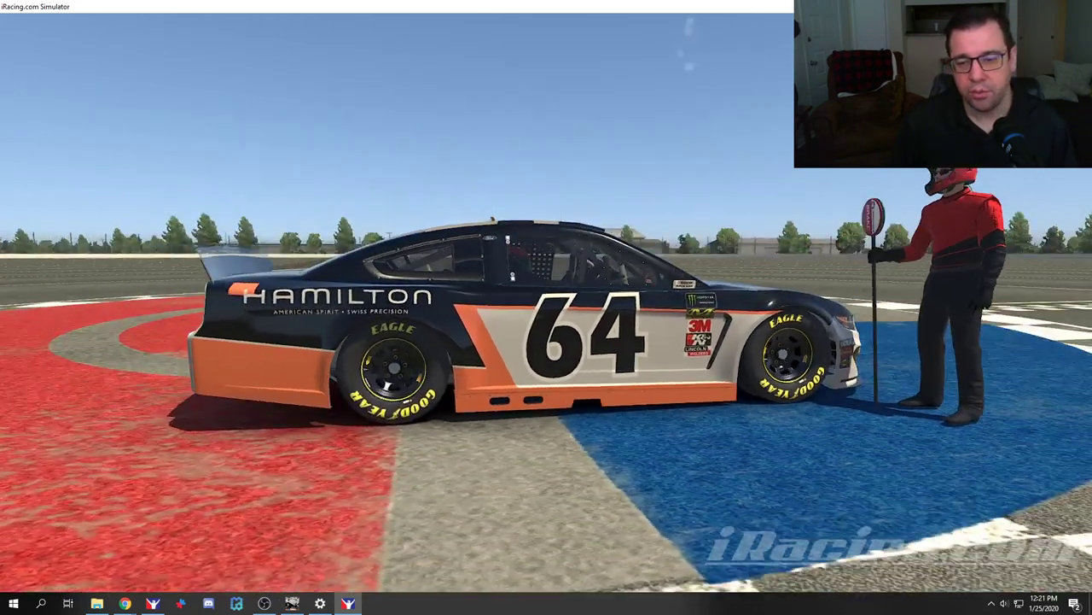
{"action": "key", "text": "alt+Tab"}
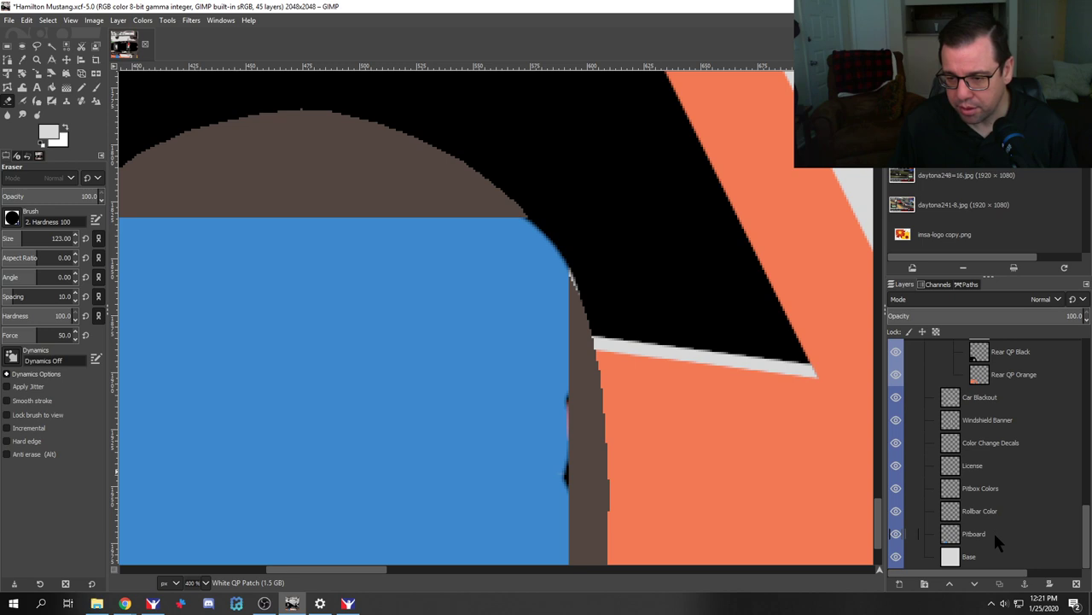
Step: Raise the Color Change Decals layer in the stack and zoom out to 100%
{"action": "left_click", "coordinate": [980, 444]}
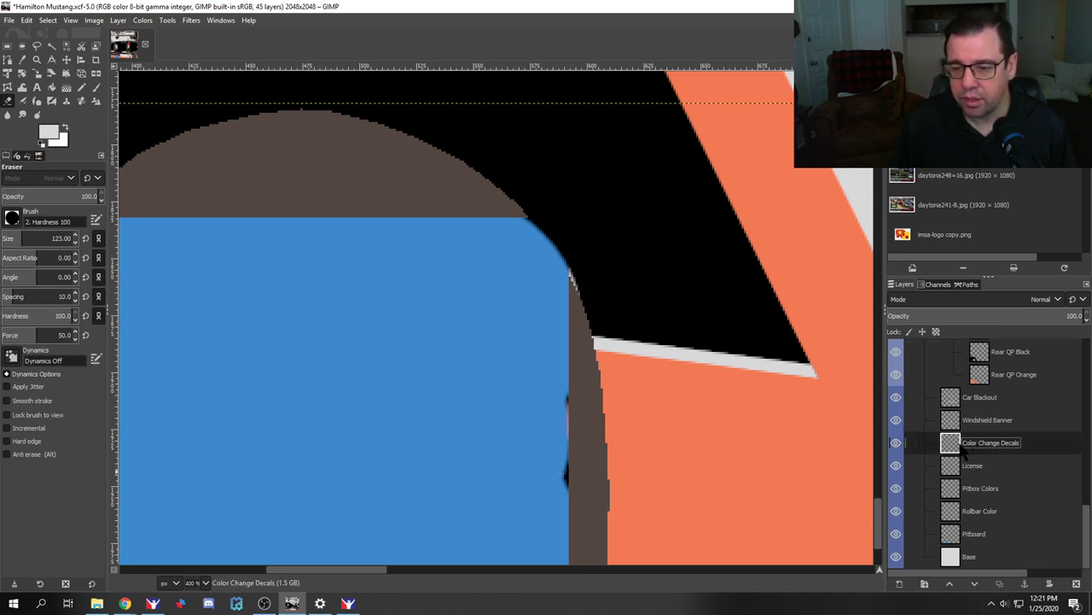
{"action": "left_click_drag", "start_coordinate": [964, 452], "coordinate": [969, 500]}
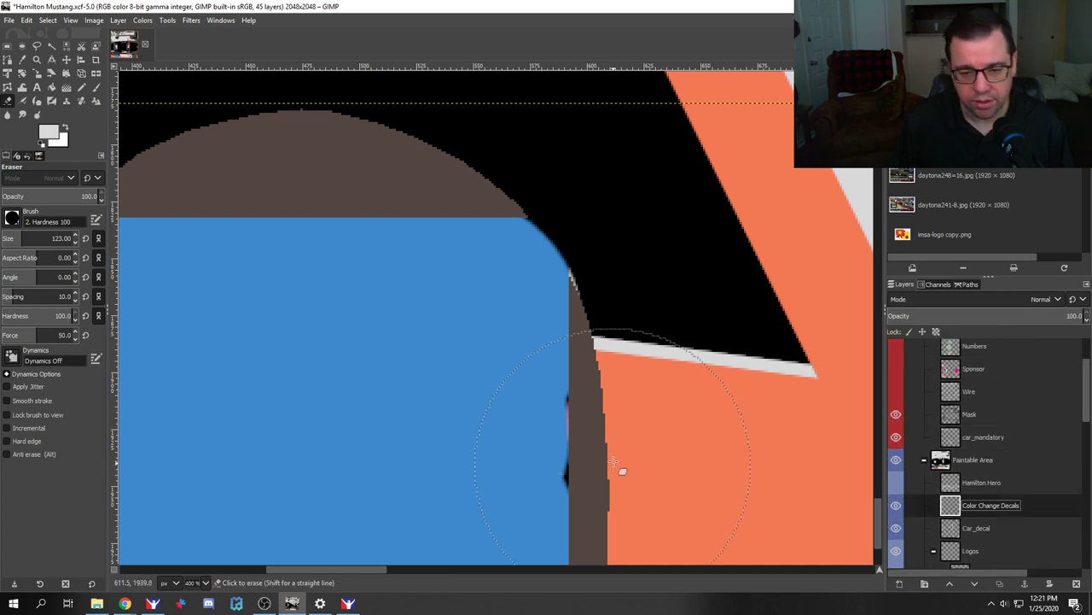
{"action": "key", "text": "1"}
{"action": "left_click_drag", "start_coordinate": [541, 565], "coordinate": [760, 588]}
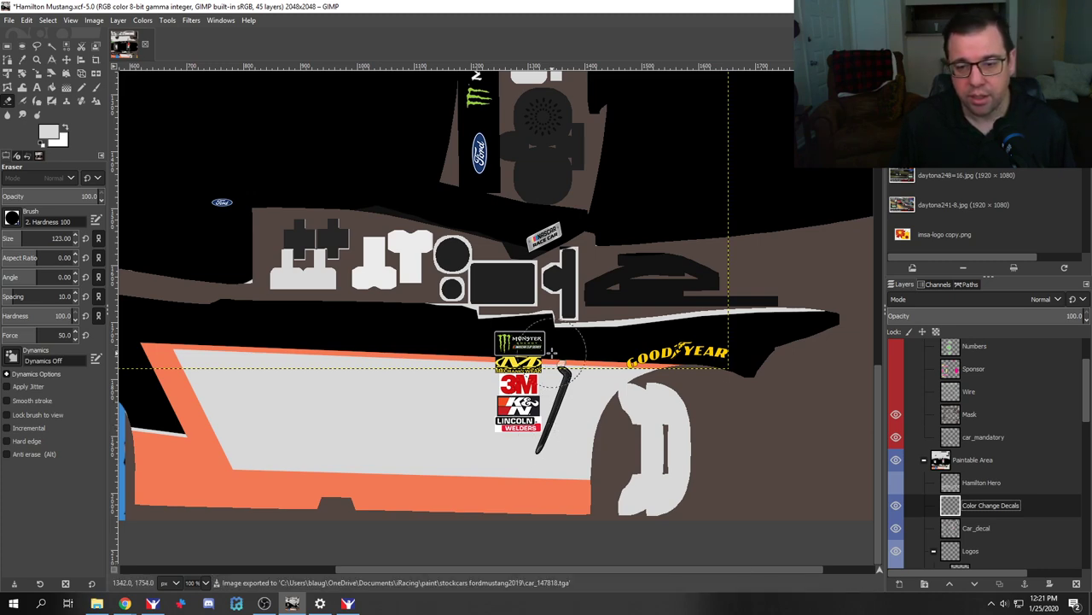
Step: Reload the car textures in iRacing so the #64 livery appears
{"action": "key", "text": "alt+Tab"}
{"action": "key", "text": "ctrl+r"}
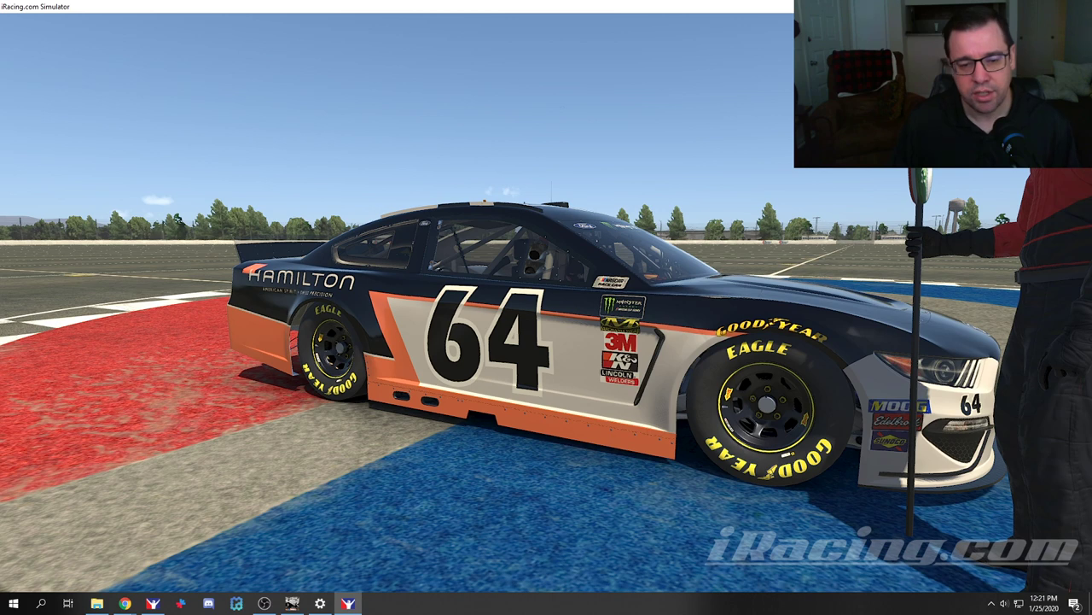
{"action": "mouse_move", "coordinate": [205, 357]}
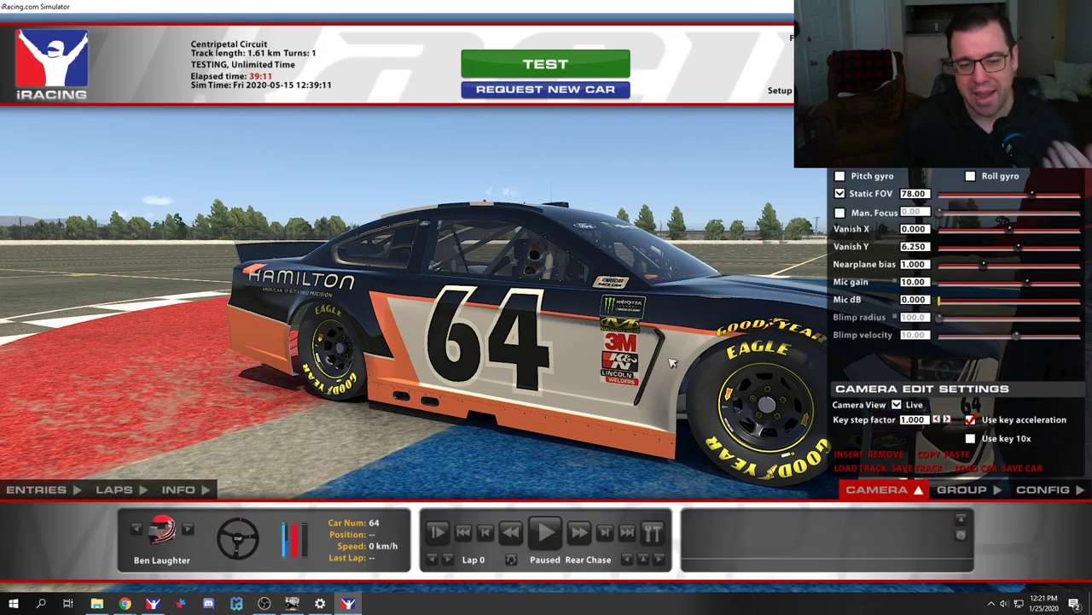
{"action": "left_click", "coordinate": [96, 603]}
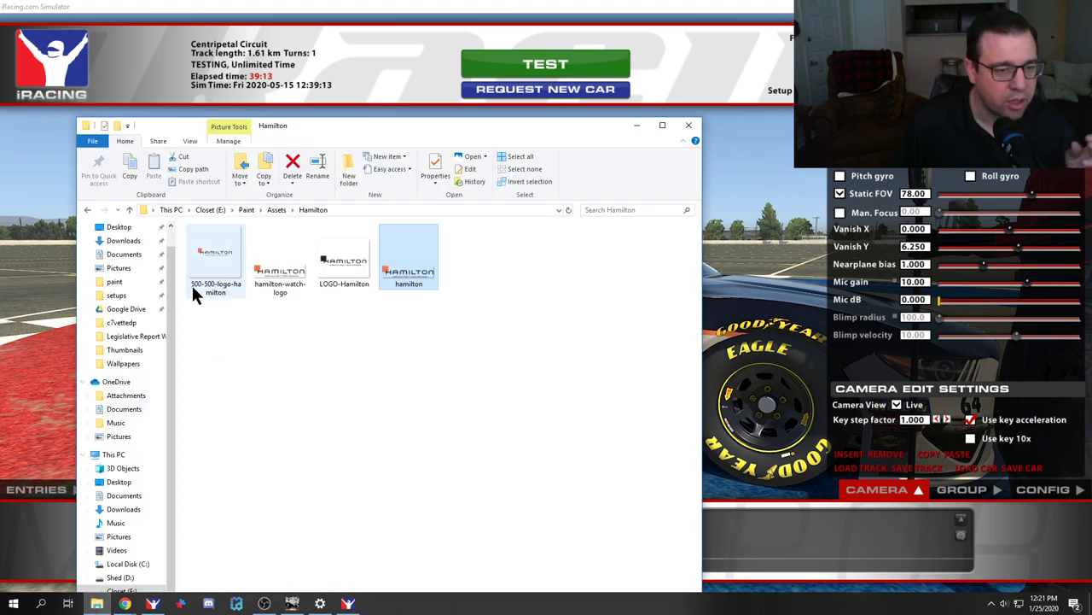
{"action": "left_click", "coordinate": [115, 283]}
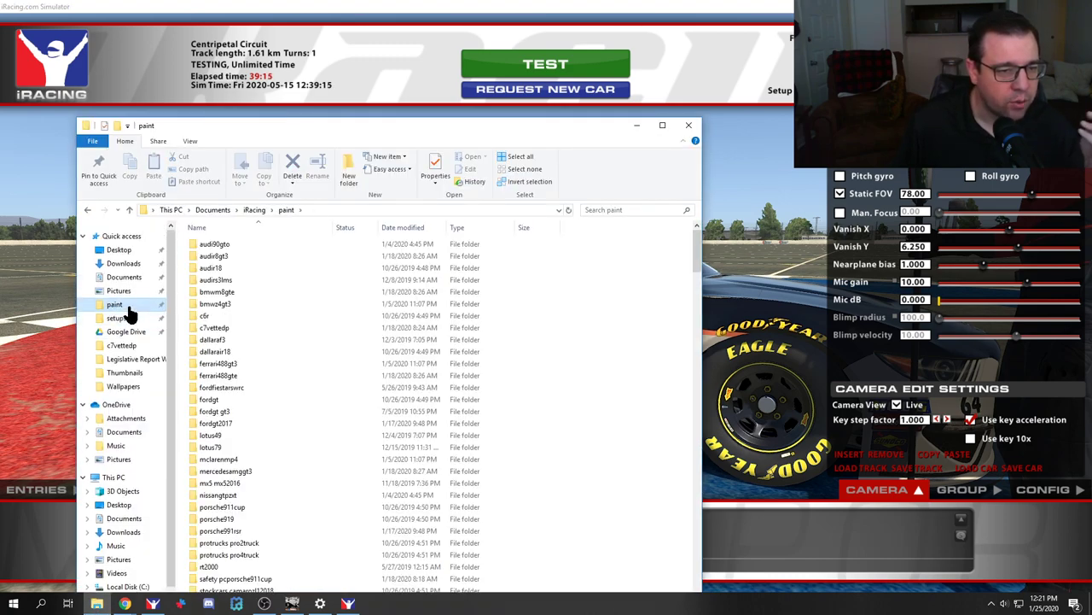
{"action": "left_click", "coordinate": [124, 290]}
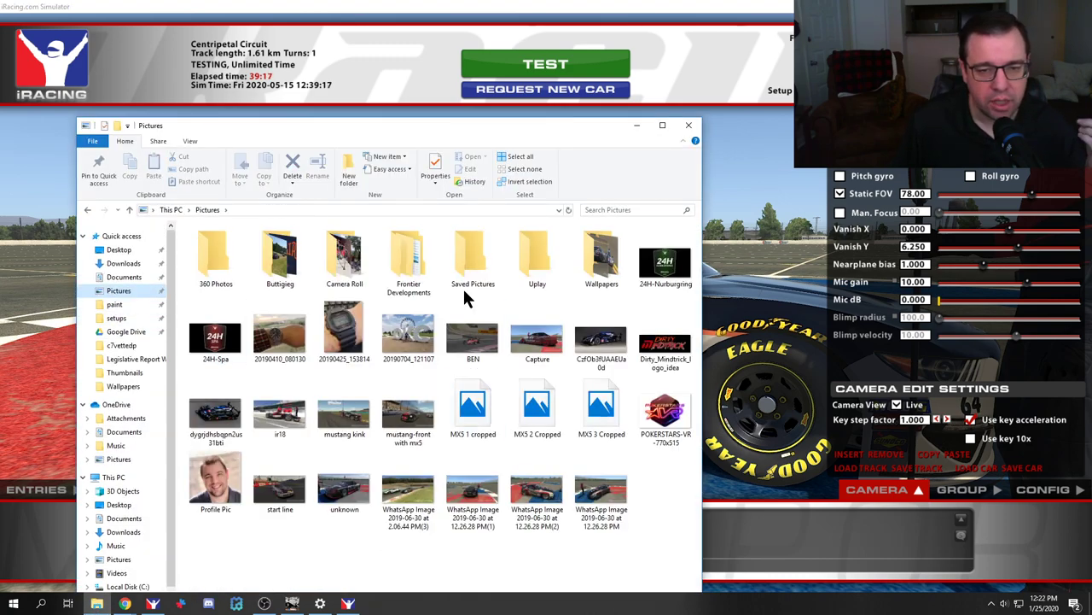
{"action": "double_click", "coordinate": [602, 271]}
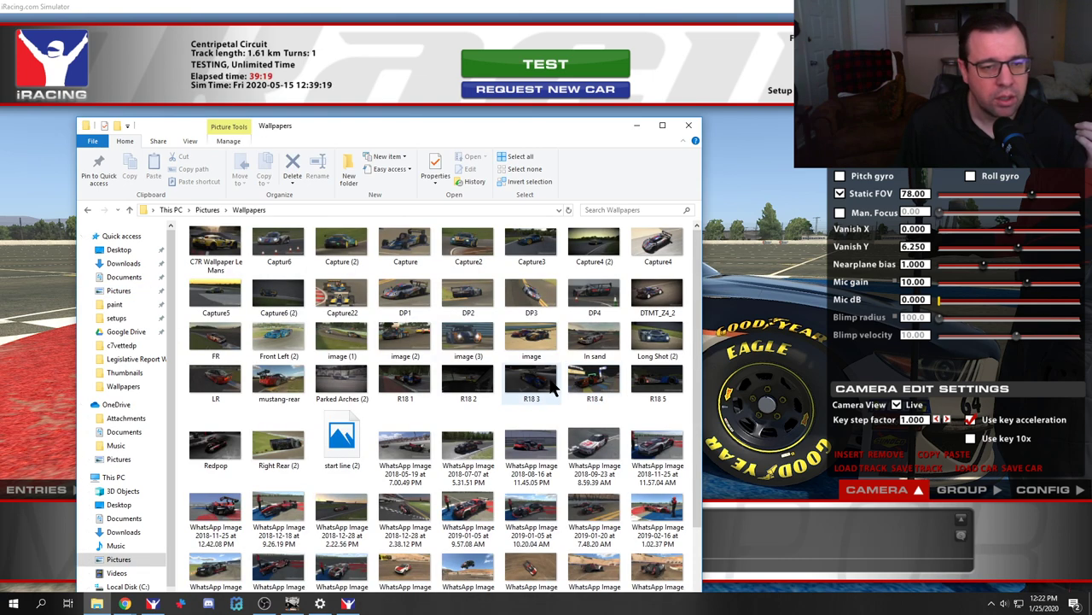
{"action": "double_click", "coordinate": [280, 251]}
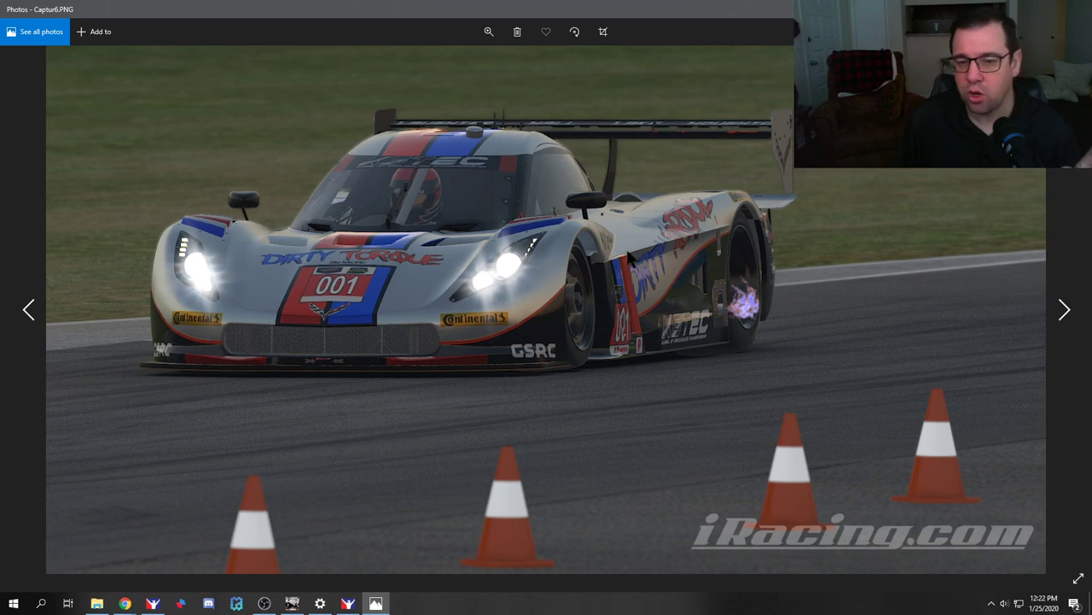
{"action": "key", "text": "alt+F4"}
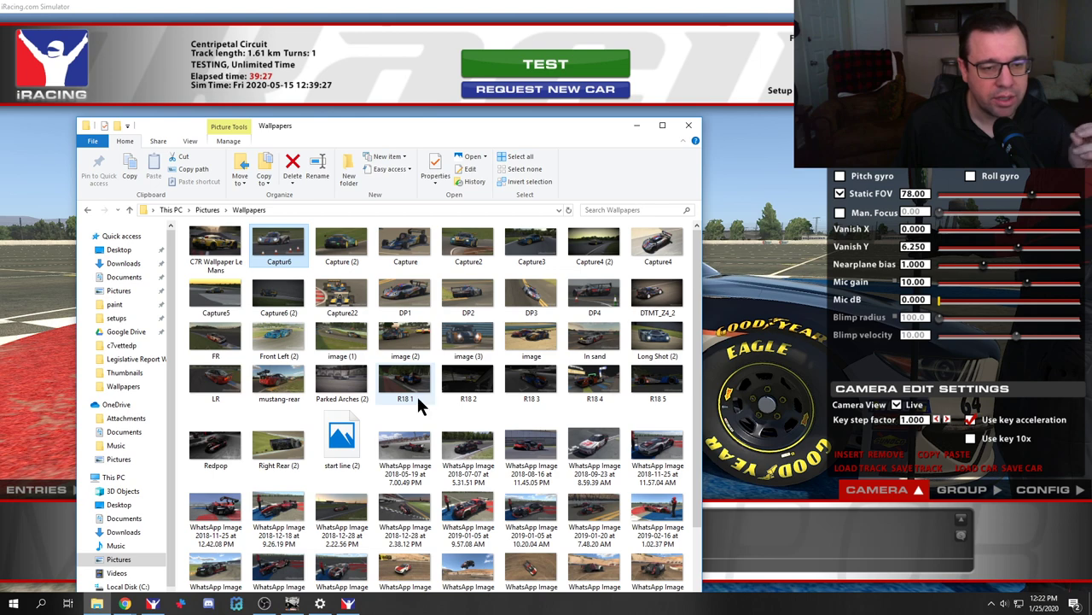
{"action": "double_click", "coordinate": [675, 243]}
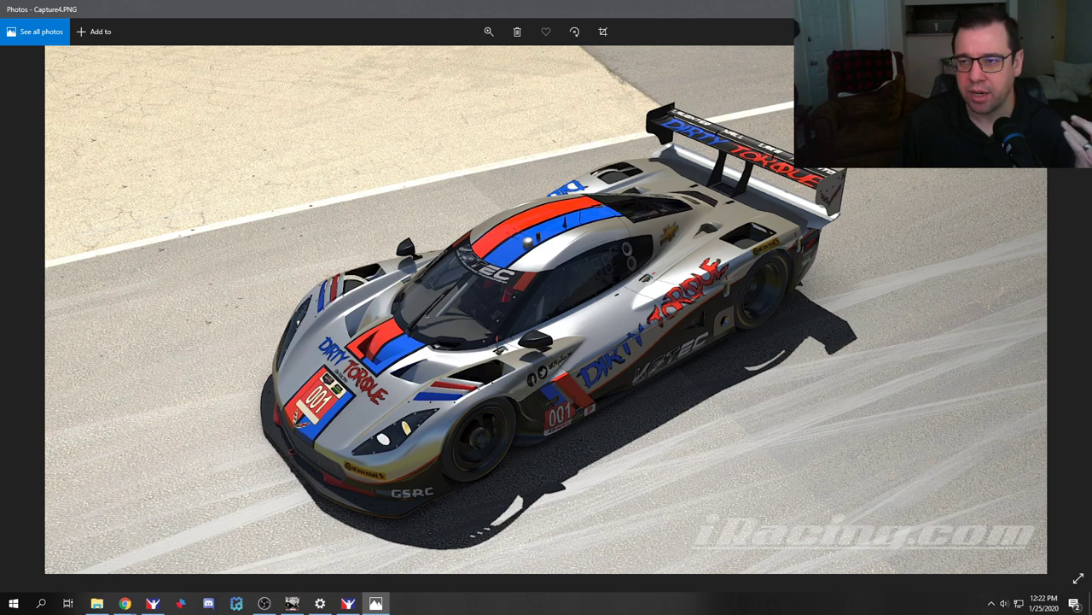
{"action": "key", "text": "alt+F4"}
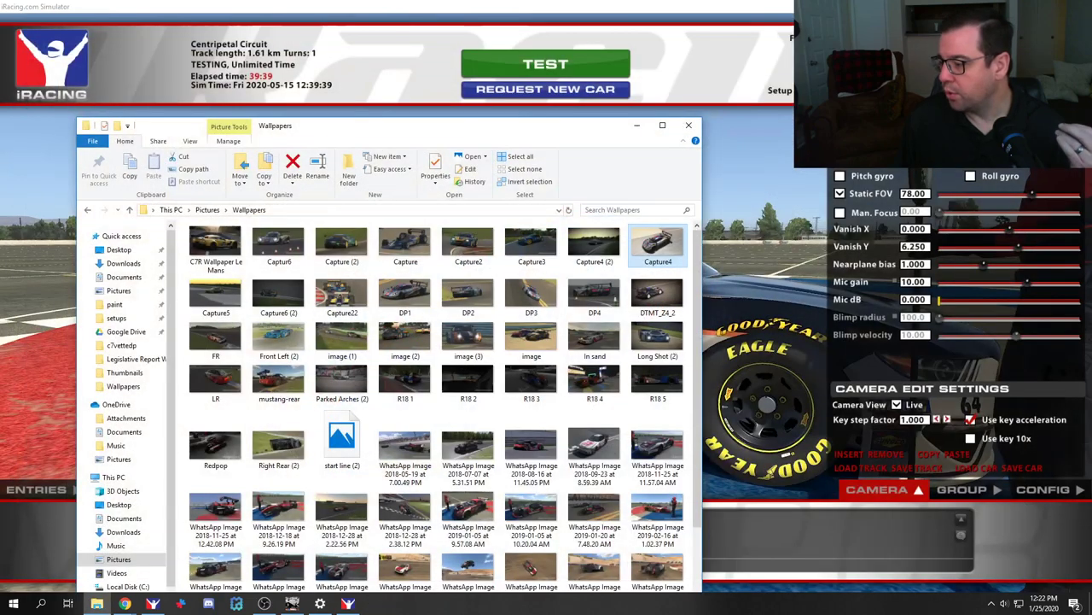
{"action": "left_click", "coordinate": [690, 9]}
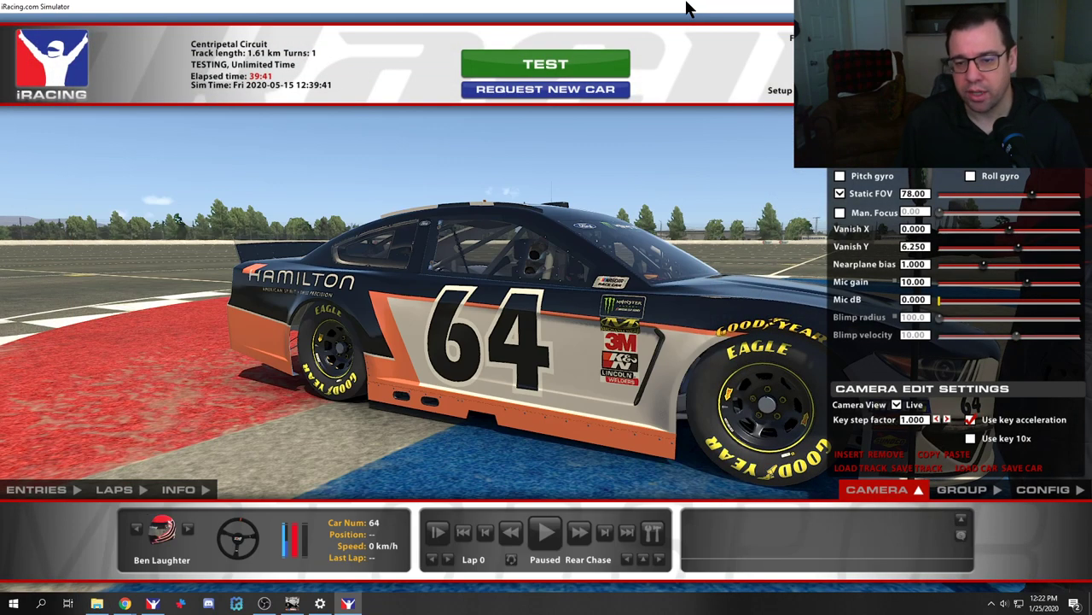
{"action": "key", "text": "Down"}
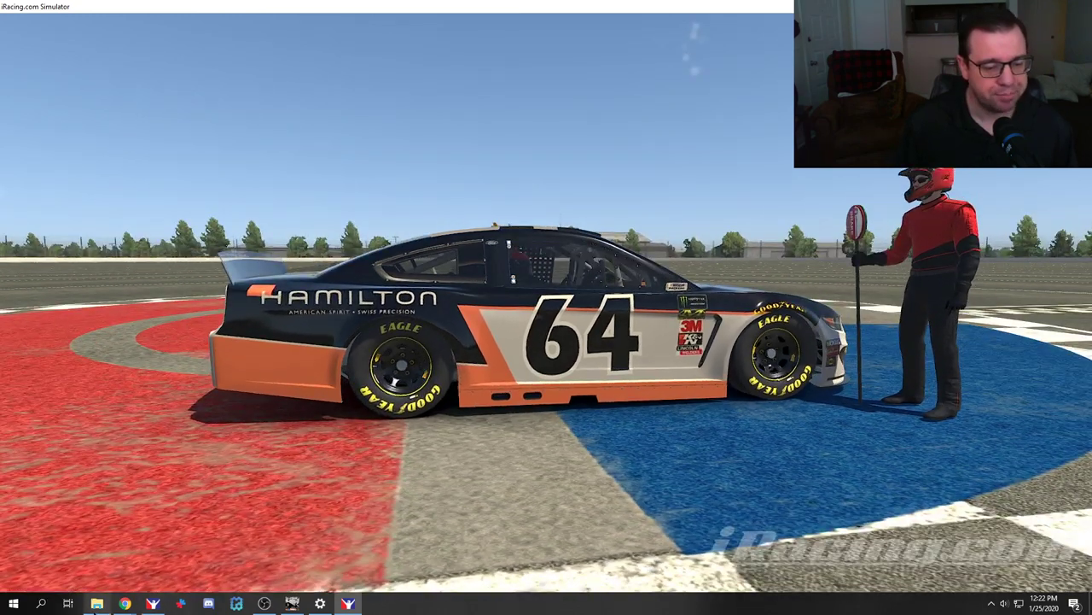
Step: Close the old File Explorer window and open a fresh one on Quick access
{"action": "left_click", "coordinate": [97, 603]}
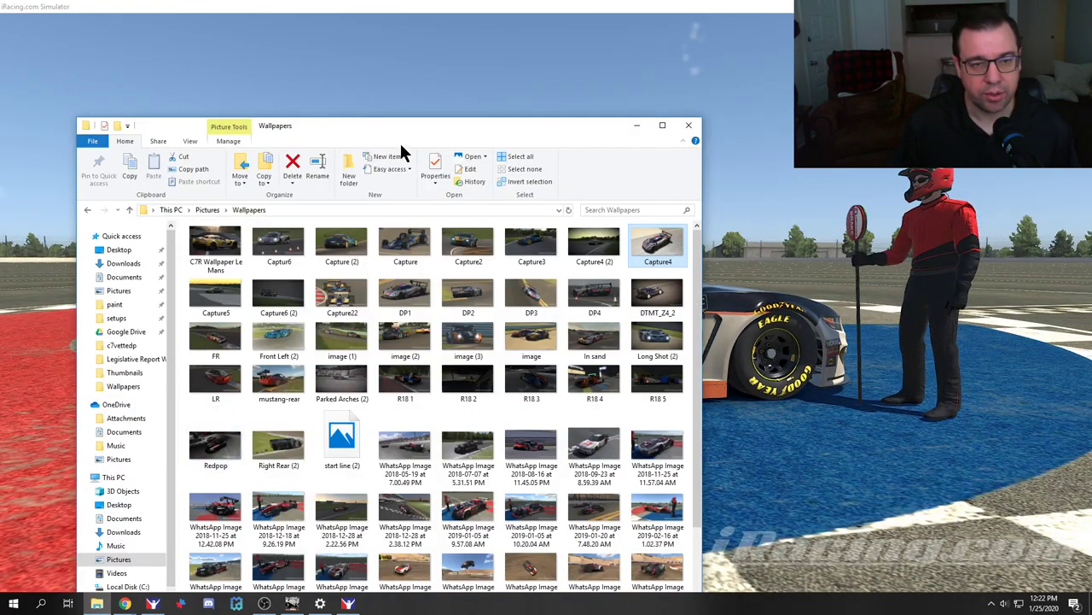
{"action": "left_click", "coordinate": [689, 125]}
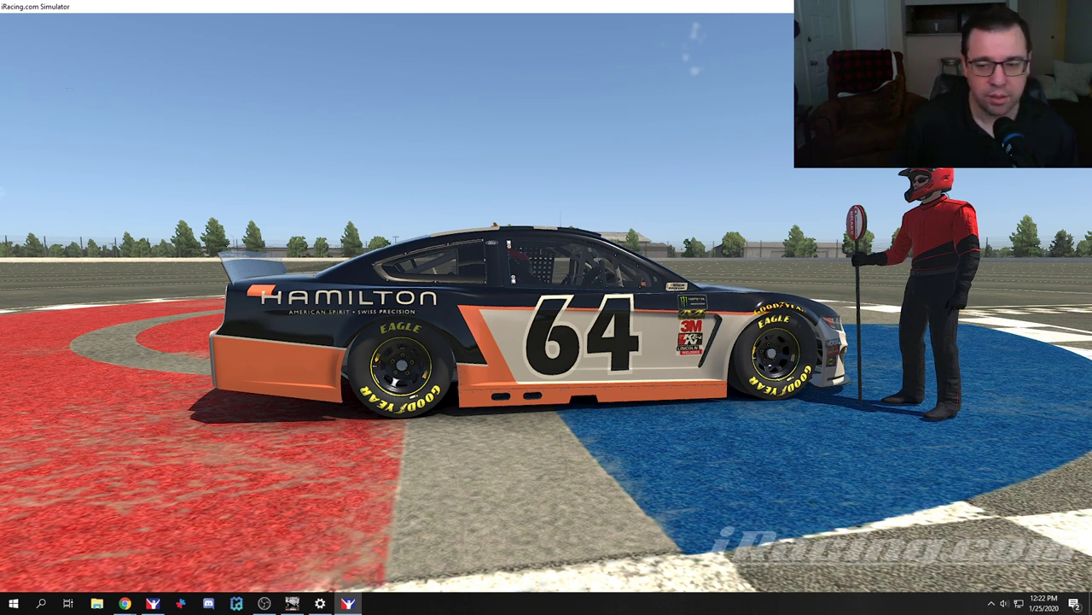
{"action": "mouse_move", "coordinate": [481, 425]}
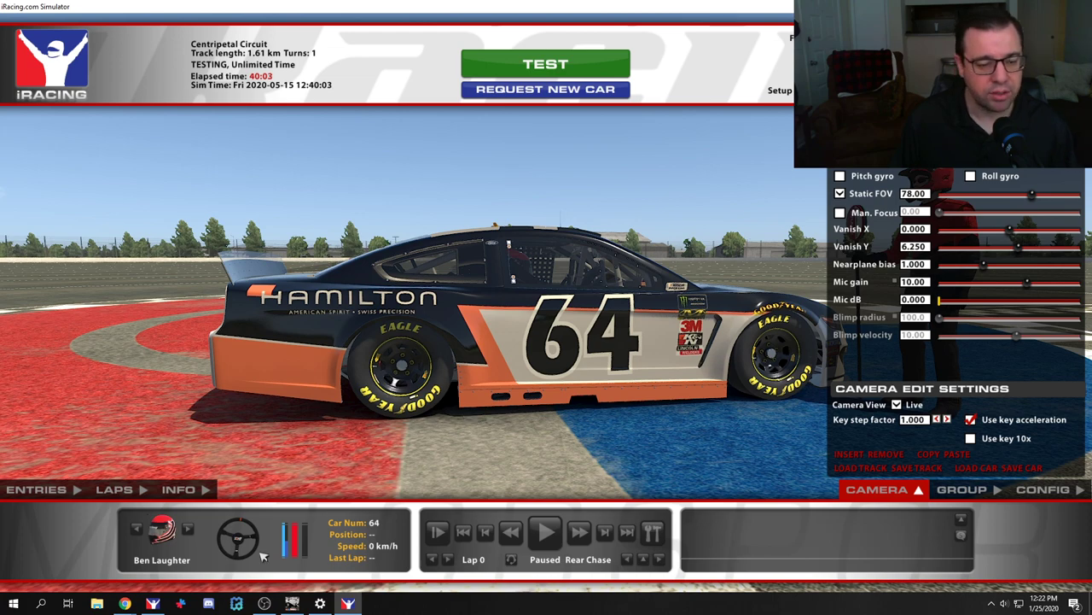
{"action": "left_click", "coordinate": [96, 602]}
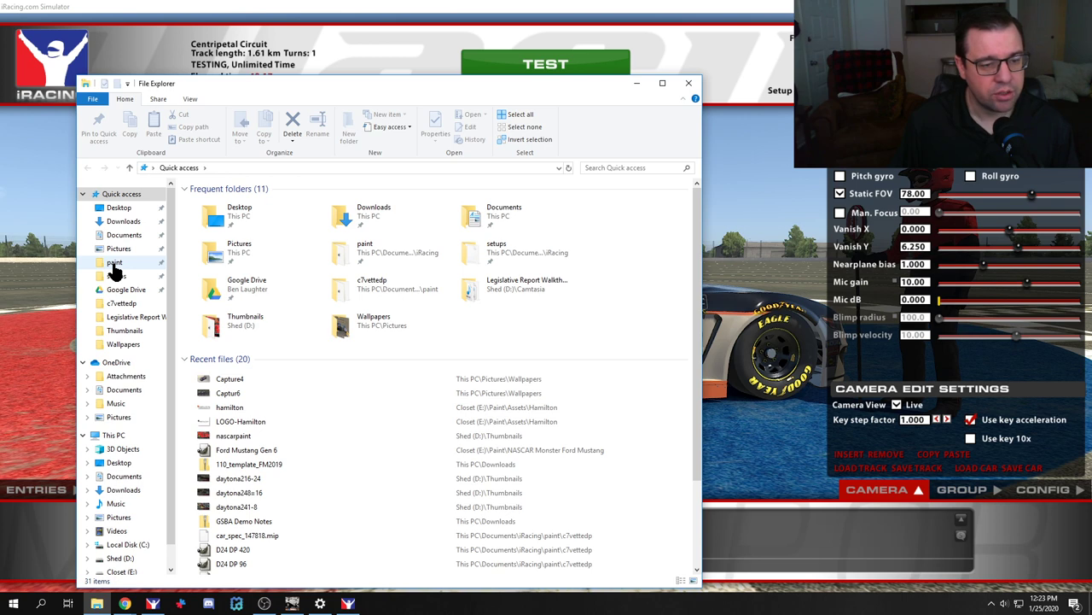
Step: Browse to the Paint > Assets folder on the Closet (E:) drive
{"action": "scroll", "coordinate": [124, 384], "scroll_direction": "down", "scroll_amount": 1}
{"action": "left_click", "coordinate": [117, 523]}
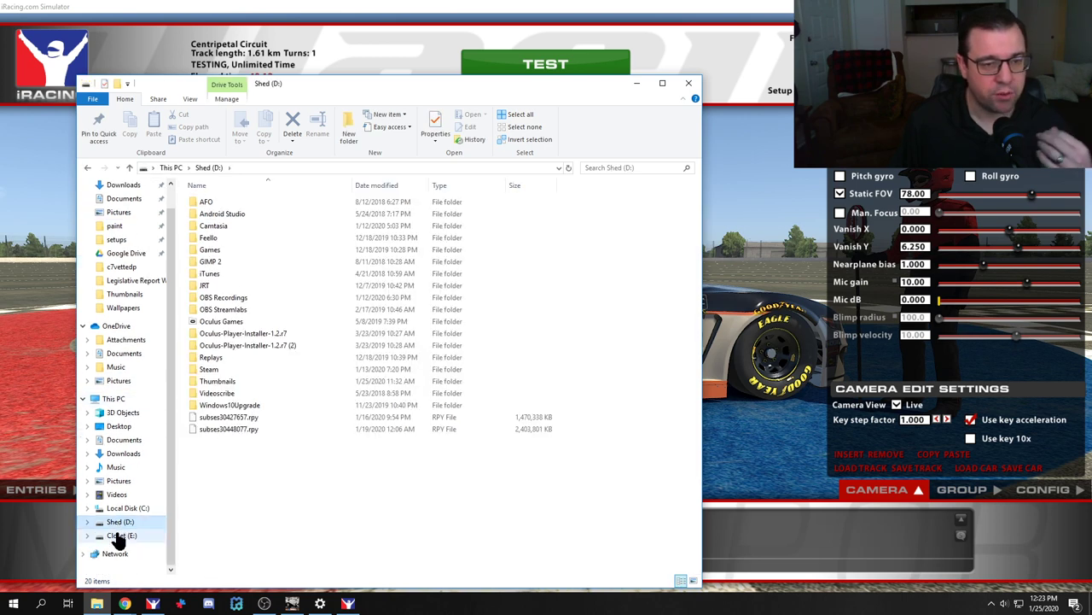
{"action": "left_click", "coordinate": [119, 535]}
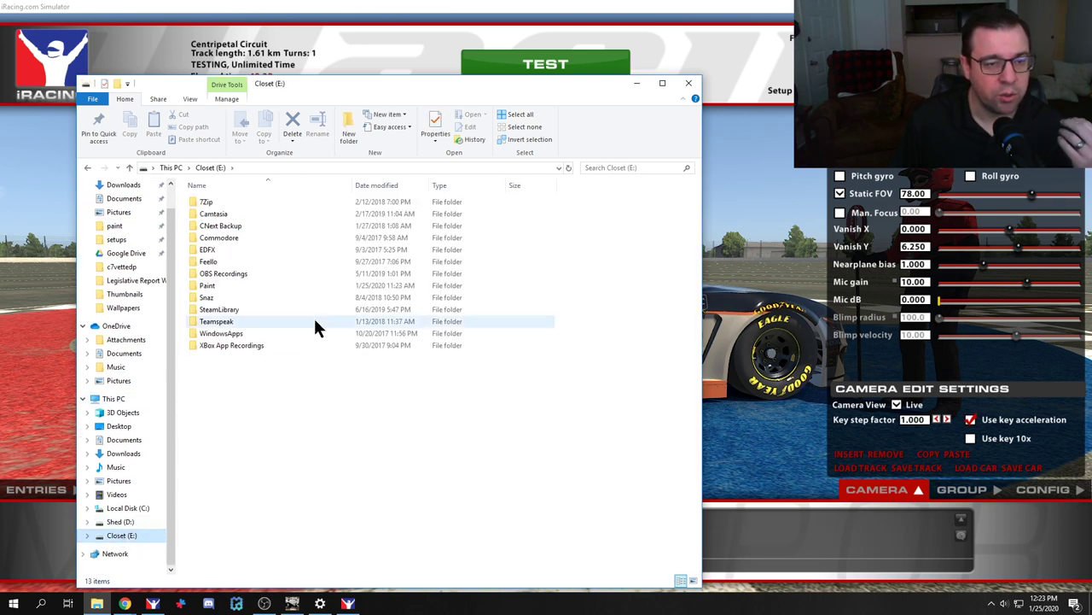
{"action": "double_click", "coordinate": [221, 287]}
{"action": "double_click", "coordinate": [226, 202]}
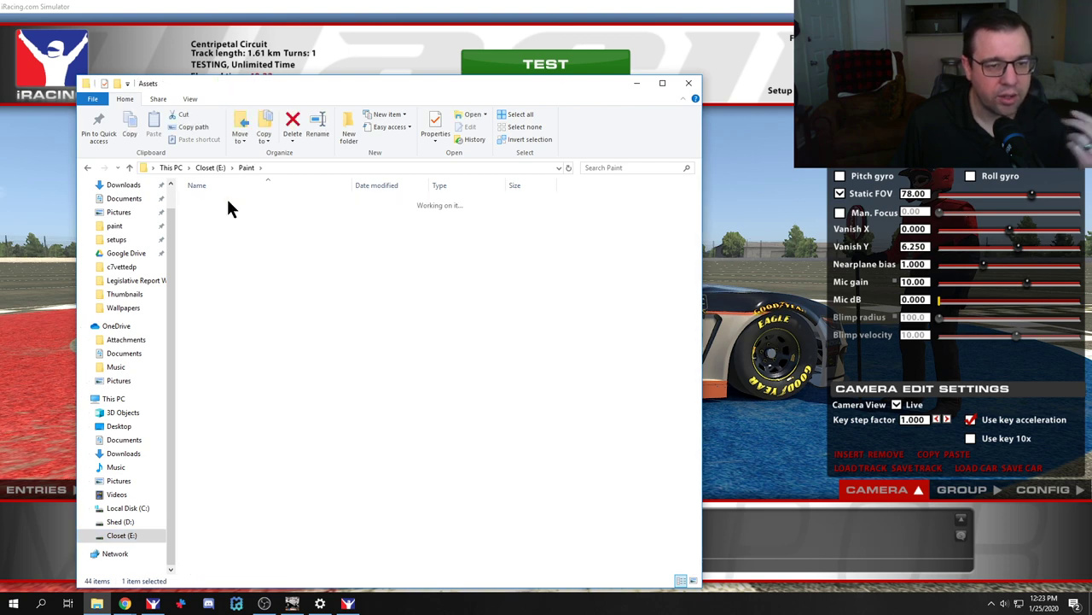
Step: Open the Kapps folder inside Assets
{"action": "scroll", "coordinate": [331, 434], "scroll_direction": "down", "scroll_amount": 2}
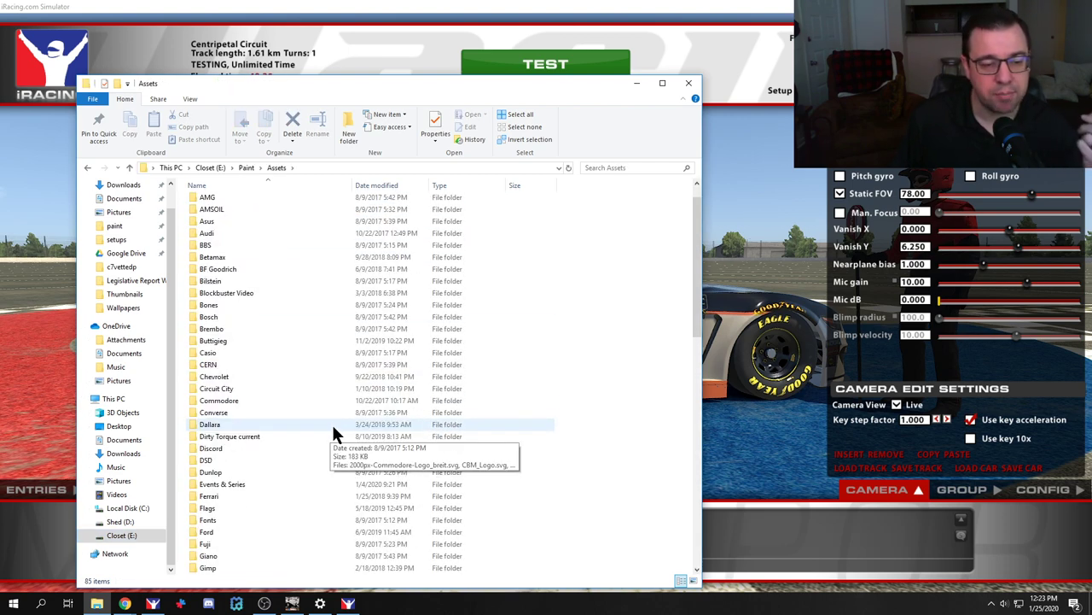
{"action": "scroll", "coordinate": [334, 431], "scroll_direction": "down", "scroll_amount": 5}
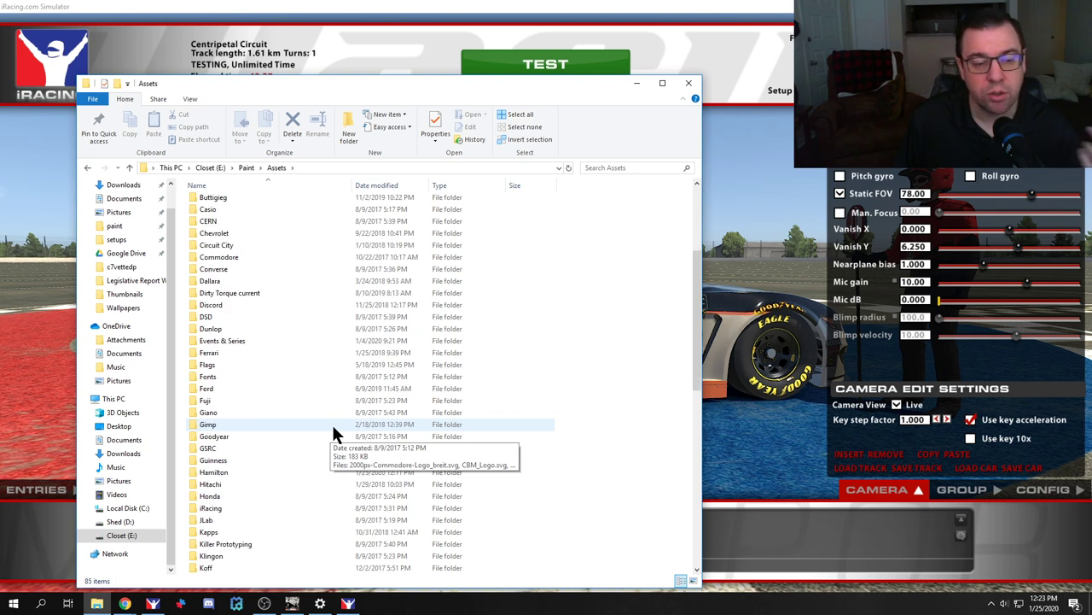
{"action": "scroll", "coordinate": [333, 433], "scroll_direction": "down", "scroll_amount": 3}
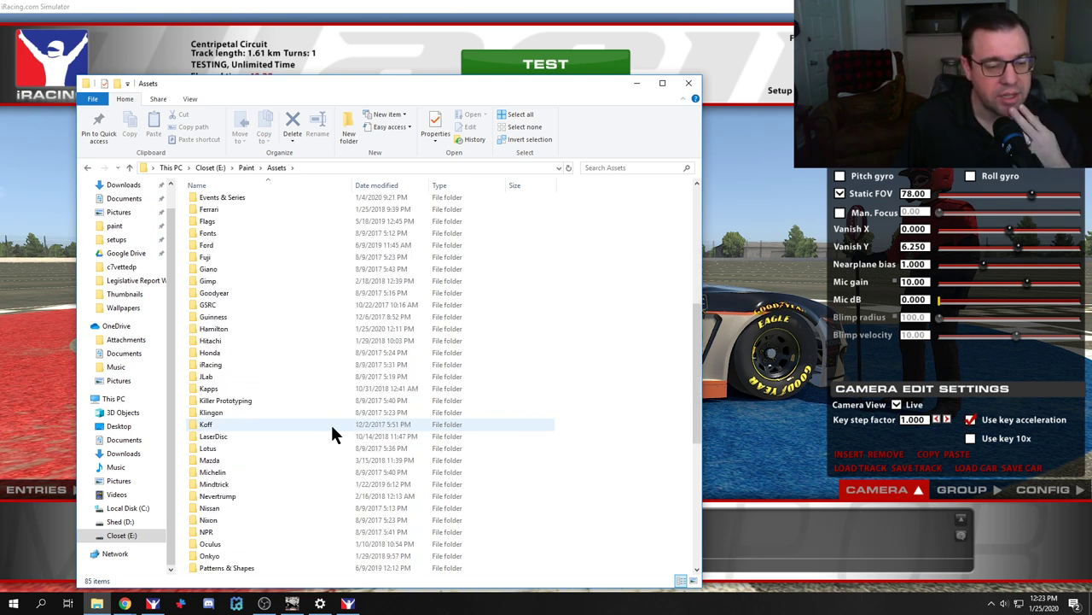
{"action": "scroll", "coordinate": [325, 423], "scroll_direction": "down", "scroll_amount": 1}
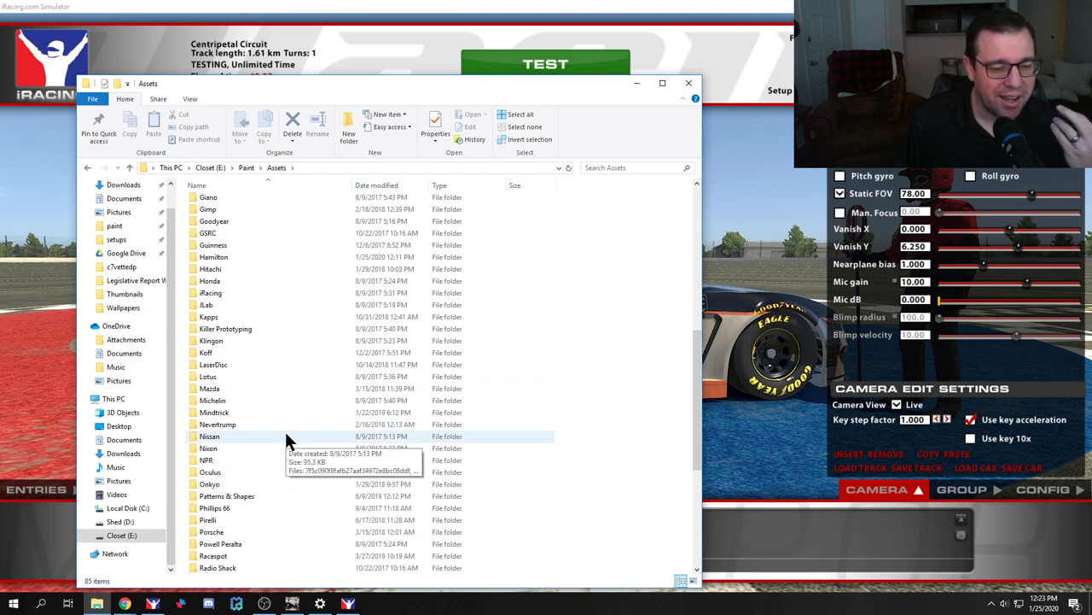
{"action": "scroll", "coordinate": [287, 437], "scroll_direction": "down", "scroll_amount": 1}
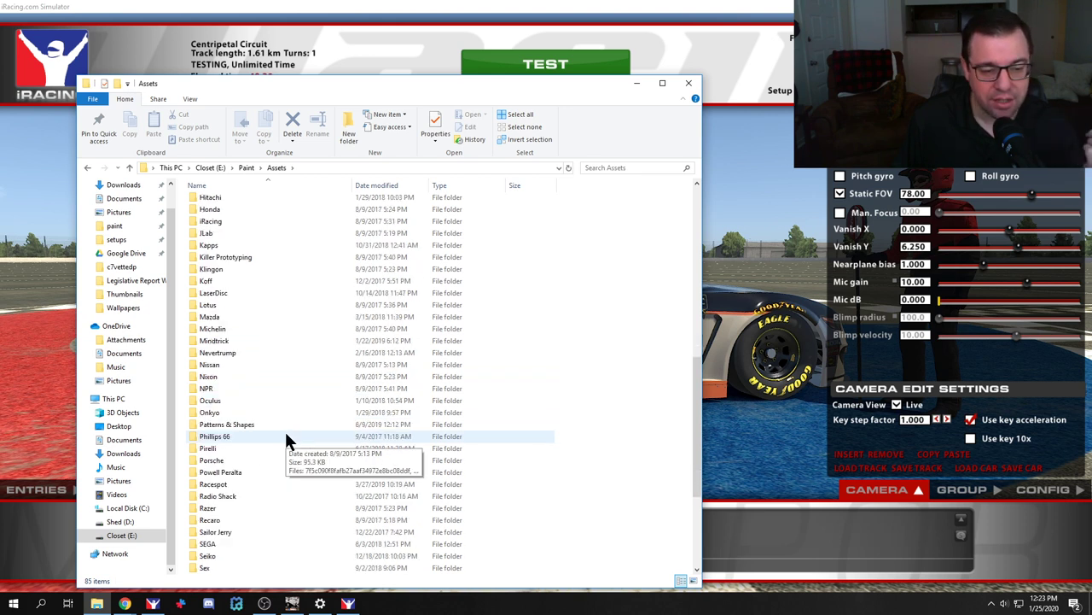
{"action": "scroll", "coordinate": [265, 418], "scroll_direction": "down", "scroll_amount": 1}
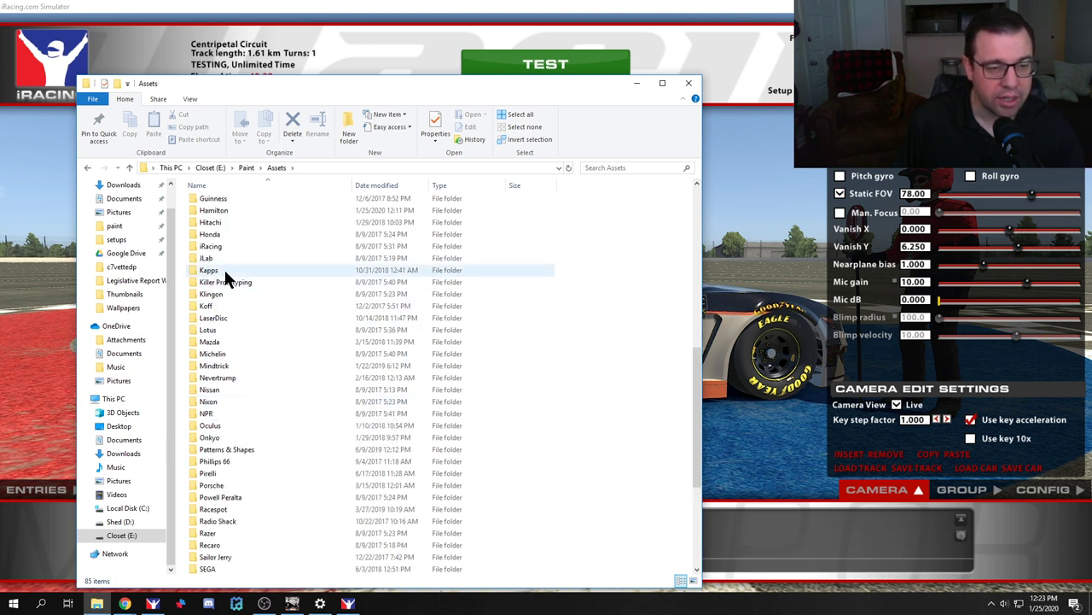
{"action": "double_click", "coordinate": [218, 246]}
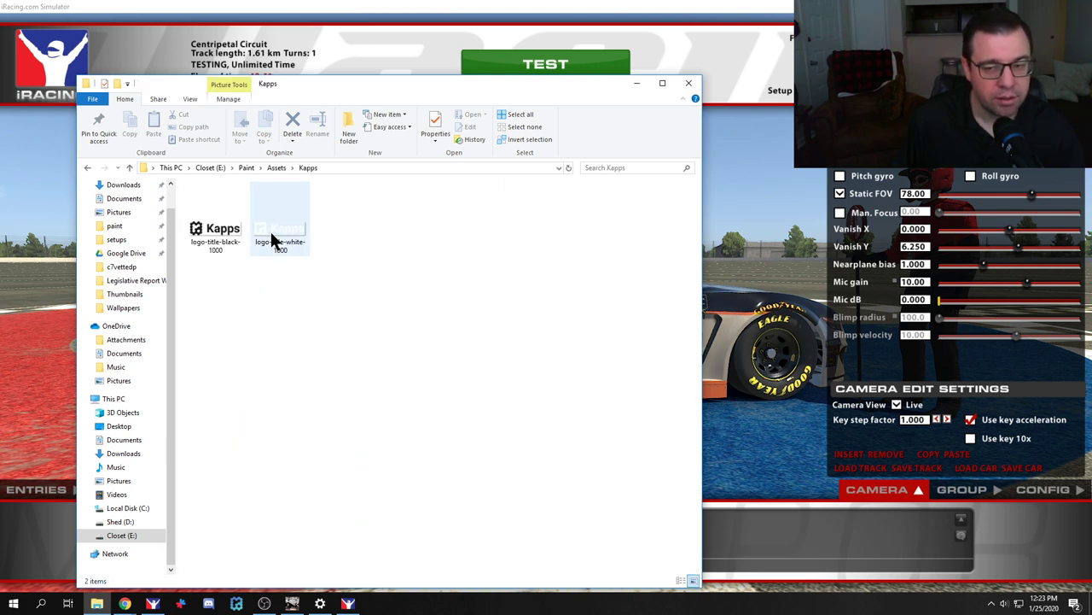
Step: Drag the black Kapps logo file toward the GIMP paint canvas
{"action": "left_click", "coordinate": [226, 241]}
{"action": "key", "text": "alt+Tab"}
{"action": "key", "text": "Tab"}
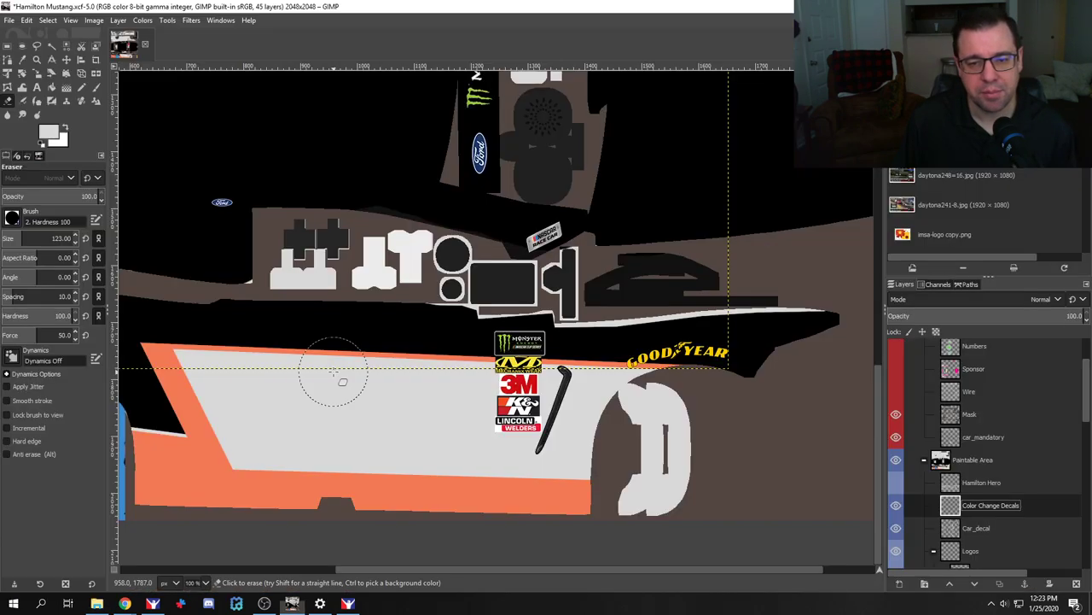
{"action": "key", "text": "alt+Tab"}
{"action": "left_click_drag", "start_coordinate": [214, 245], "coordinate": [713, 437]}
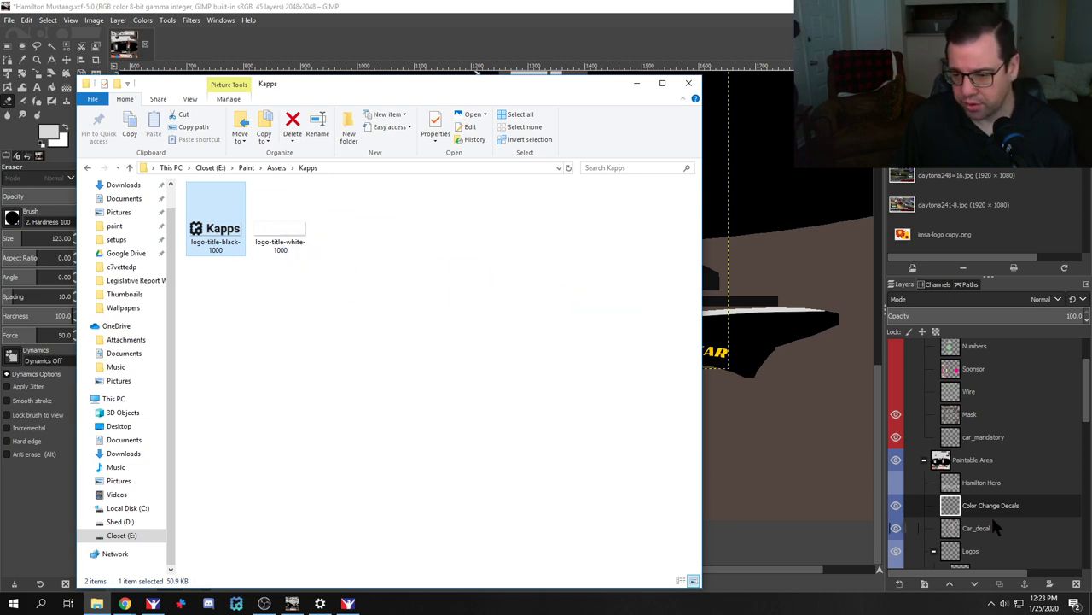
Step: Select the Logos layer group in GIMP's Layers panel
{"action": "scroll", "coordinate": [994, 527], "scroll_direction": "up", "scroll_amount": 3}
{"action": "scroll", "coordinate": [994, 527], "scroll_direction": "down", "scroll_amount": 5}
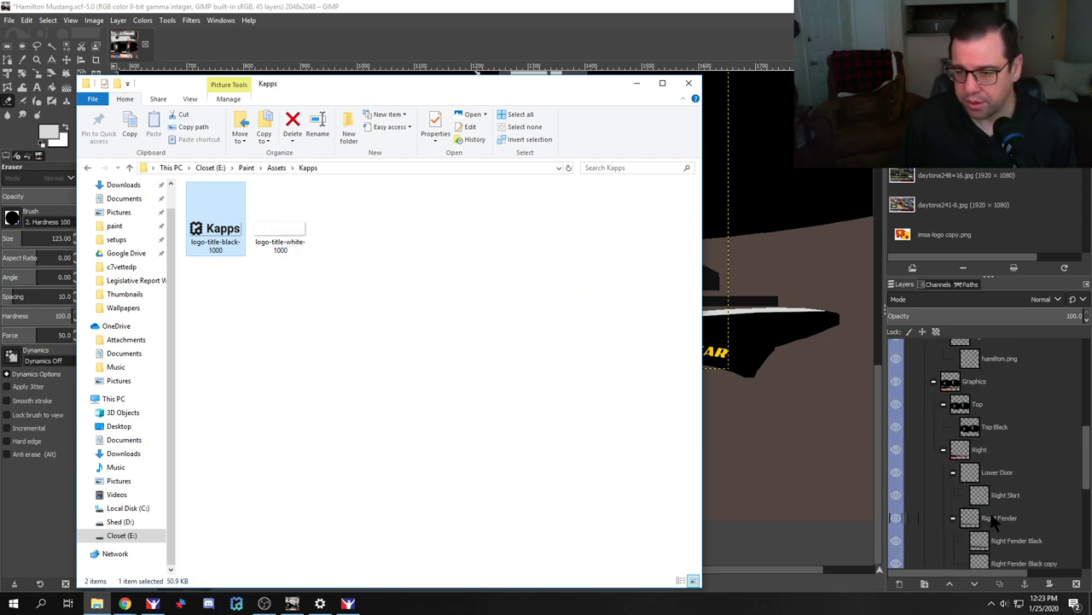
{"action": "scroll", "coordinate": [995, 525], "scroll_direction": "down", "scroll_amount": 6}
{"action": "scroll", "coordinate": [994, 527], "scroll_direction": "up", "scroll_amount": 7}
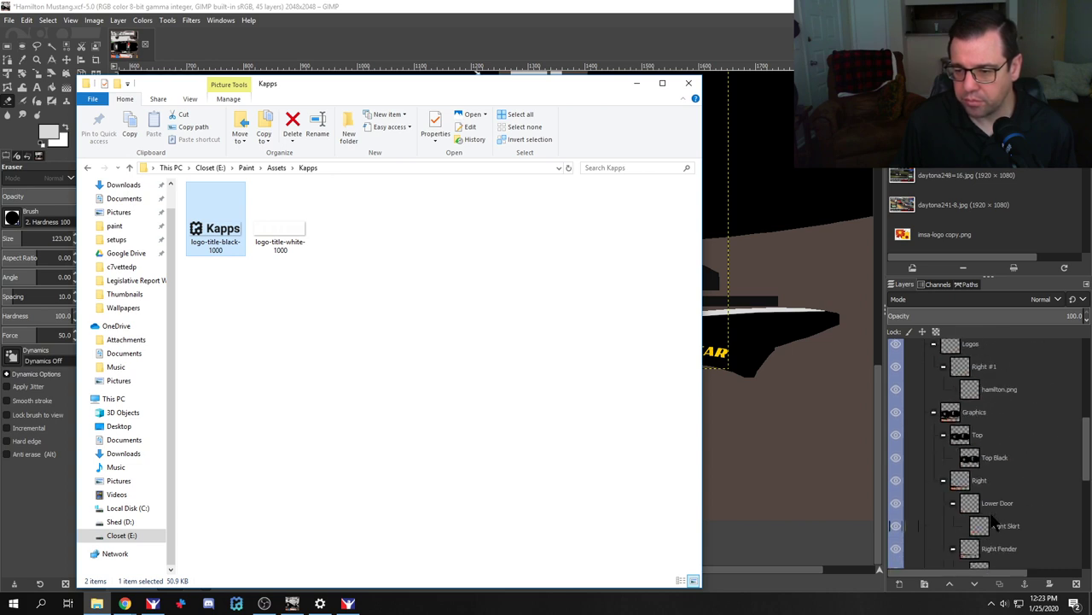
{"action": "scroll", "coordinate": [991, 457], "scroll_direction": "up", "scroll_amount": 4}
{"action": "left_click", "coordinate": [988, 435]}
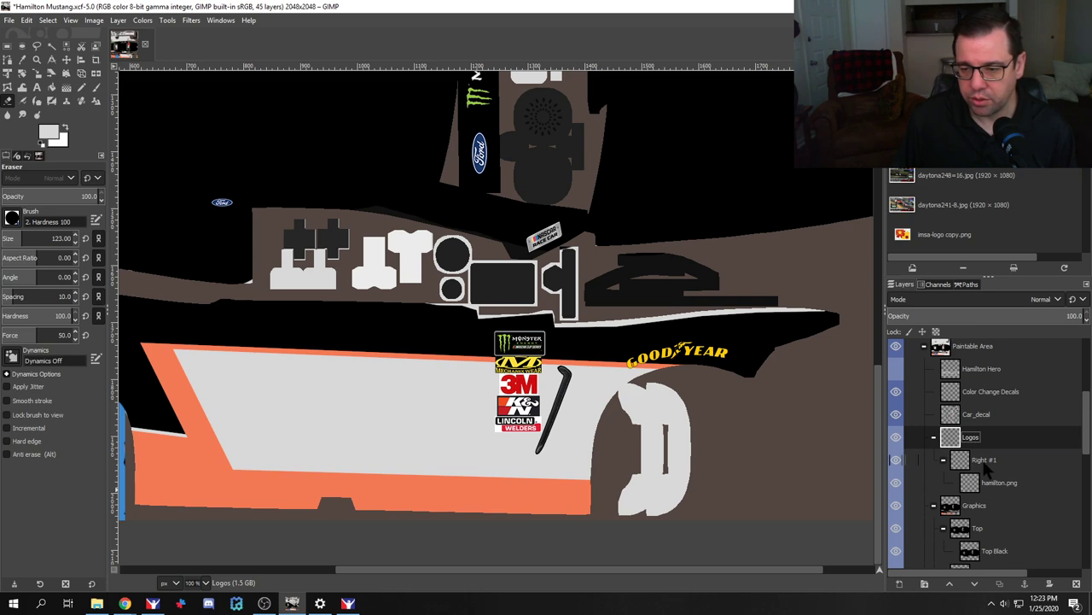
Step: Add logo-title-black-1000.png as a new layer and scale it down
{"action": "left_click", "coordinate": [97, 602]}
{"action": "left_click_drag", "start_coordinate": [196, 236], "coordinate": [1005, 482]}
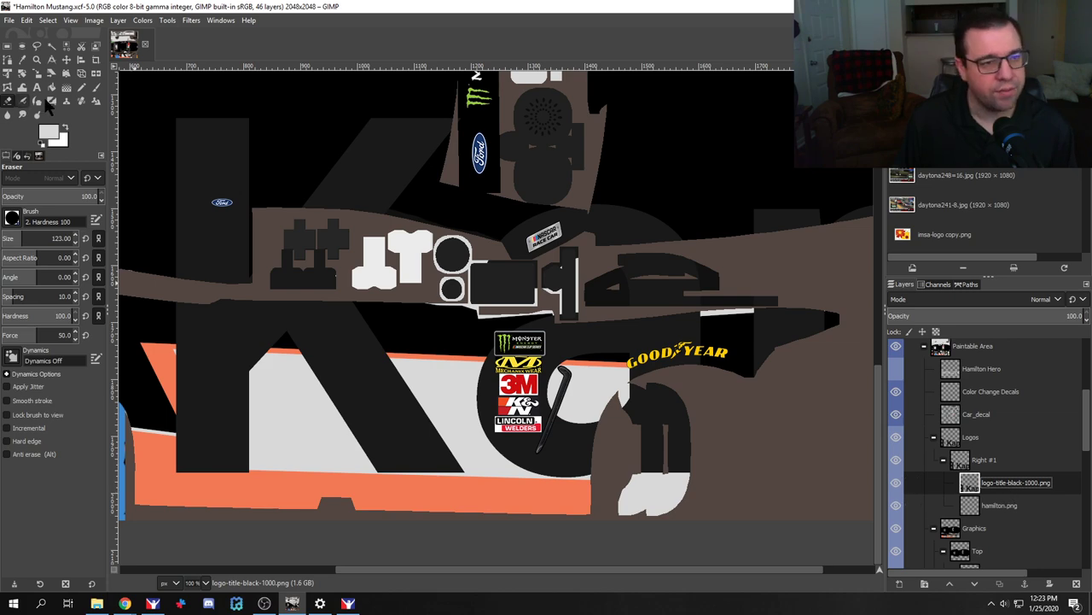
{"action": "left_click", "coordinate": [38, 73]}
{"action": "left_click", "coordinate": [459, 342]}
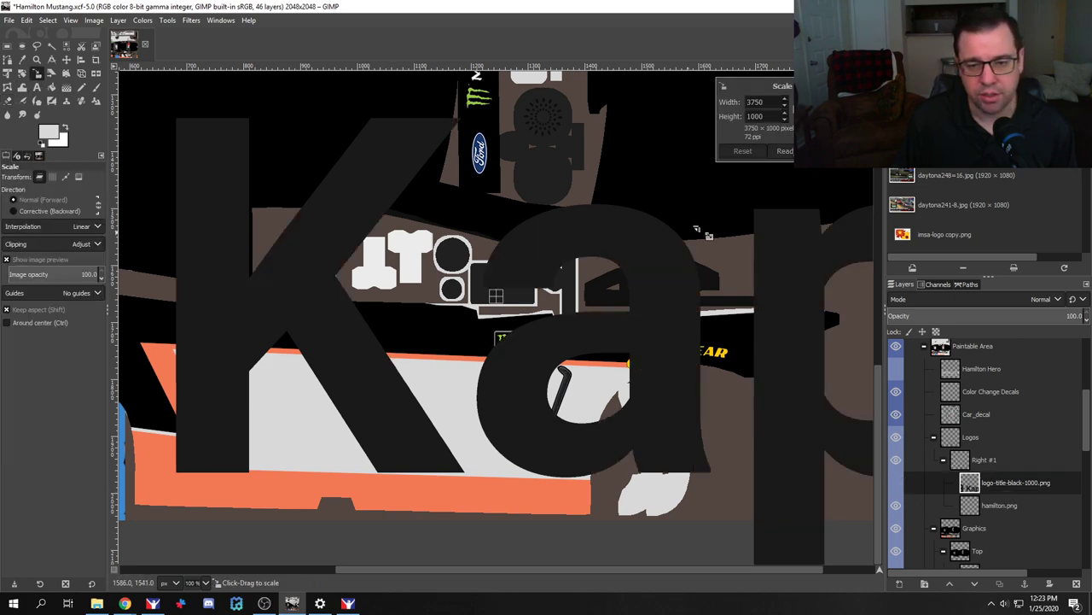
{"action": "left_click_drag", "start_coordinate": [710, 236], "coordinate": [273, 353]}
{"action": "key", "text": "Return"}
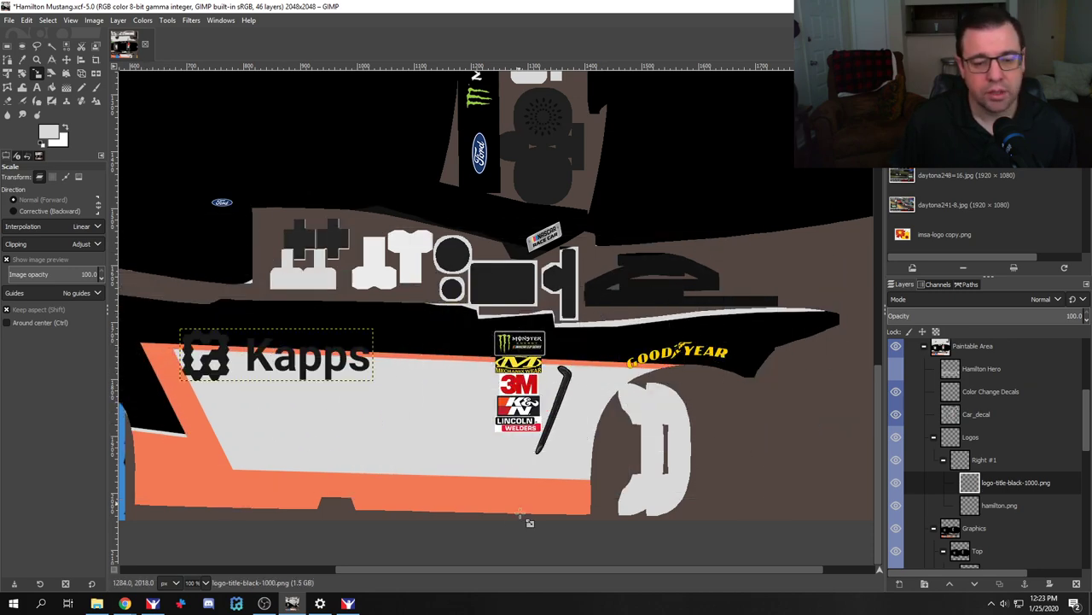
{"action": "left_click_drag", "start_coordinate": [529, 569], "coordinate": [254, 581]}
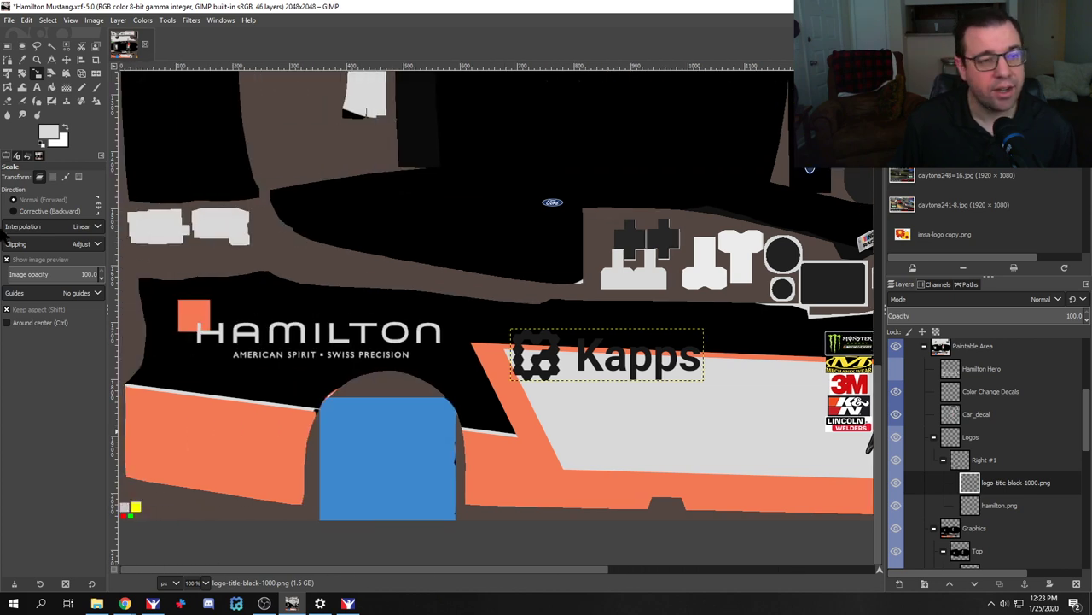
Step: Place the Kapps logo on the orange rear stripe, shrinking it slightly to 294 × 80
{"action": "left_click", "coordinate": [66, 59]}
{"action": "left_click_drag", "start_coordinate": [563, 377], "coordinate": [175, 454]}
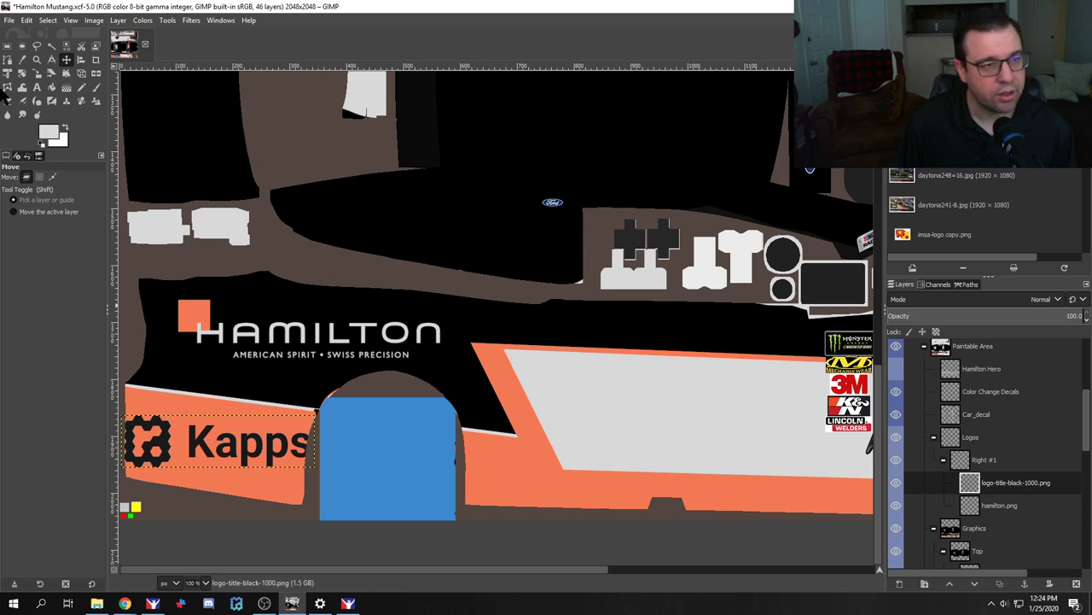
{"action": "left_click", "coordinate": [37, 74]}
{"action": "left_click", "coordinate": [219, 415]}
{"action": "left_click_drag", "start_coordinate": [219, 415], "coordinate": [205, 420]}
{"action": "key", "text": "Return"}
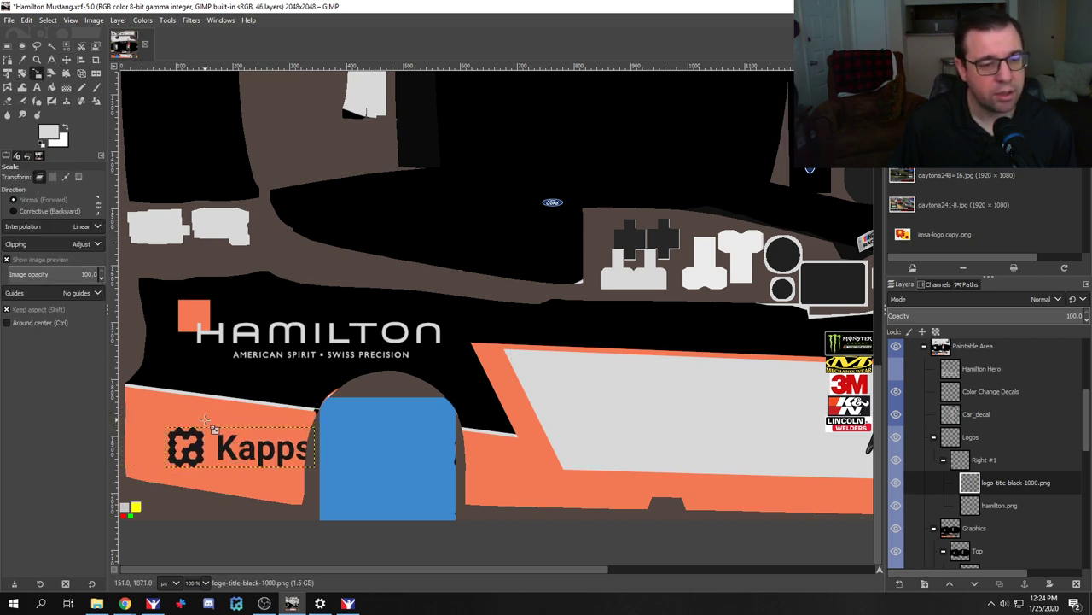
{"action": "left_click", "coordinate": [66, 59]}
{"action": "left_click_drag", "start_coordinate": [209, 458], "coordinate": [178, 452]}
Step: Switch between iRacing and GIMP to preview the car
{"action": "key", "text": "alt+Tab"}
{"action": "key", "text": "Tab"}
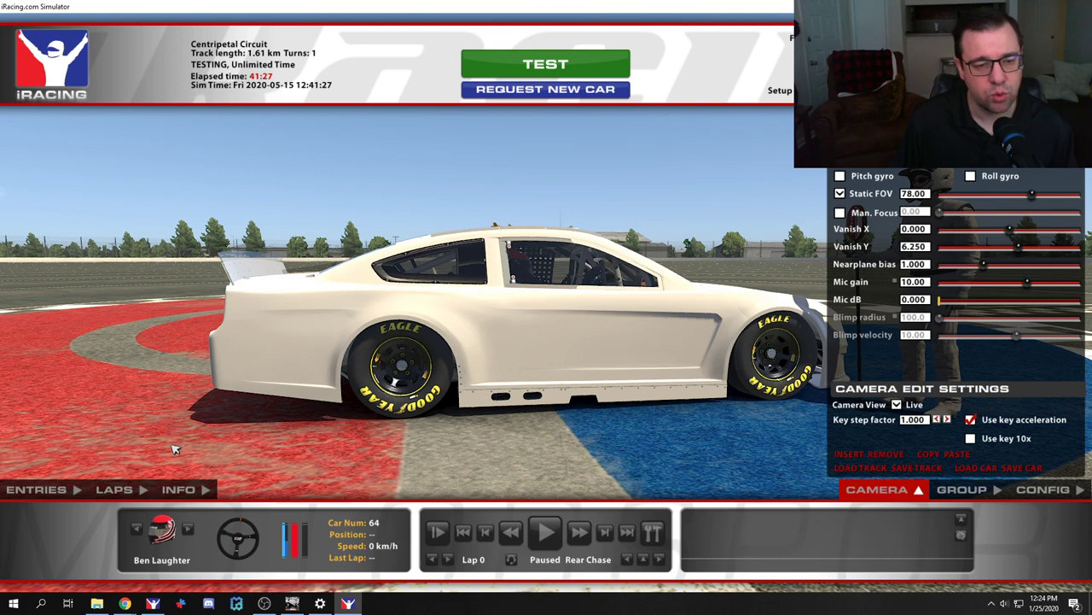
{"action": "key", "text": "alt+Tab"}
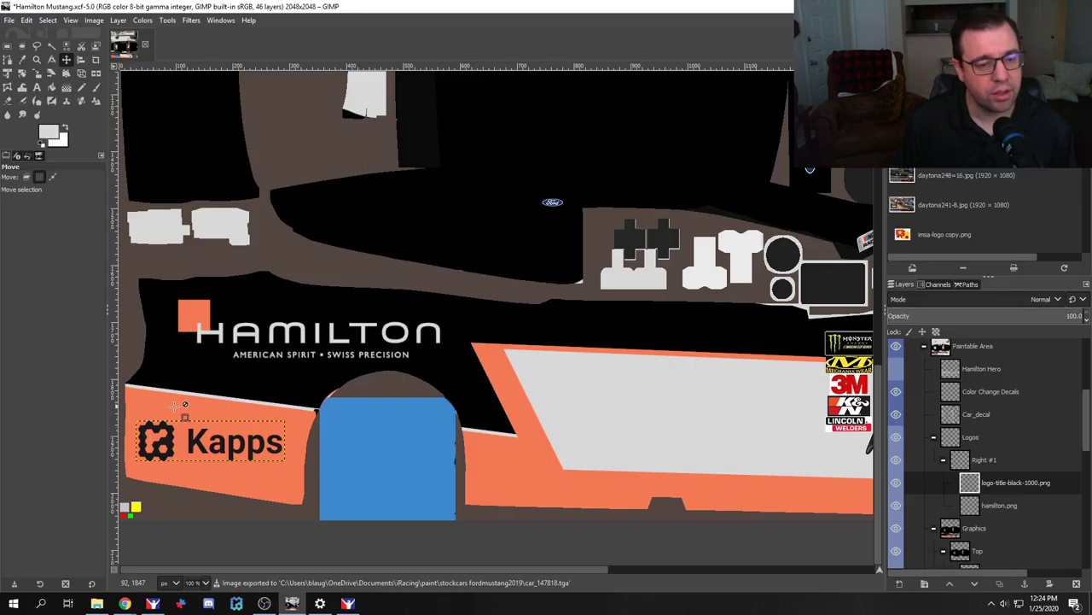
{"action": "key", "text": "alt+Tab"}
{"action": "key", "text": "alt+Tab"}
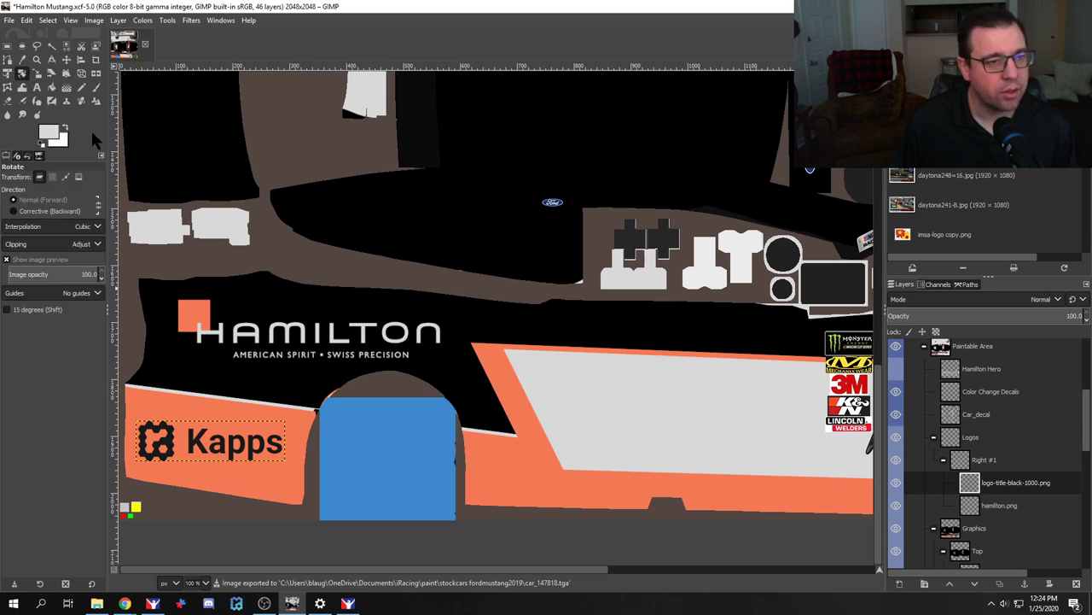
Step: Move the Kapps logo up along the stripe and rotate it about 7° to match the slant
{"action": "left_click_drag", "start_coordinate": [178, 459], "coordinate": [189, 435]}
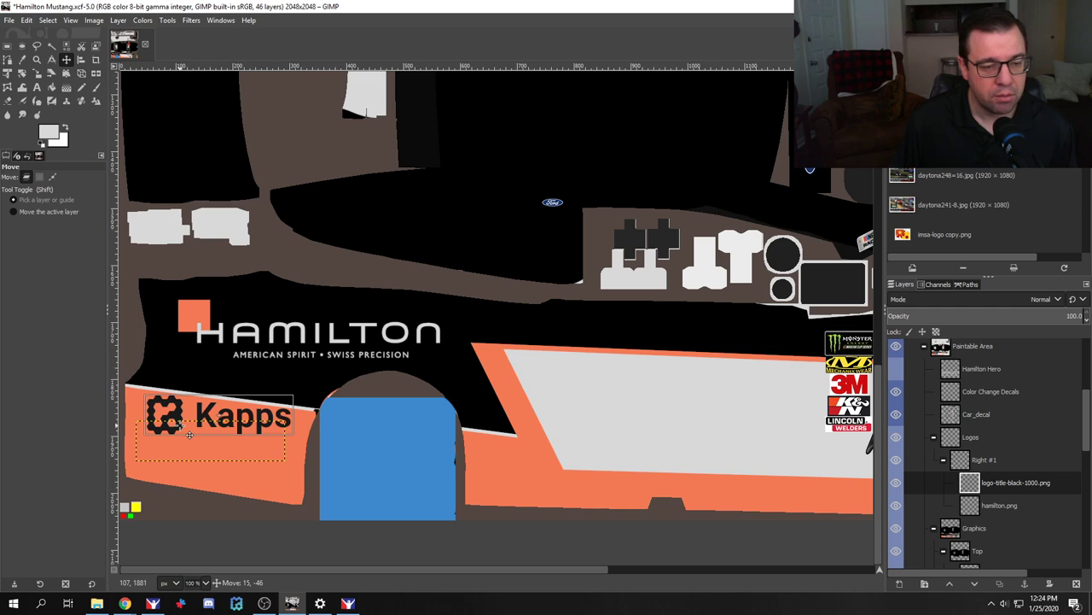
{"action": "left_click", "coordinate": [22, 73]}
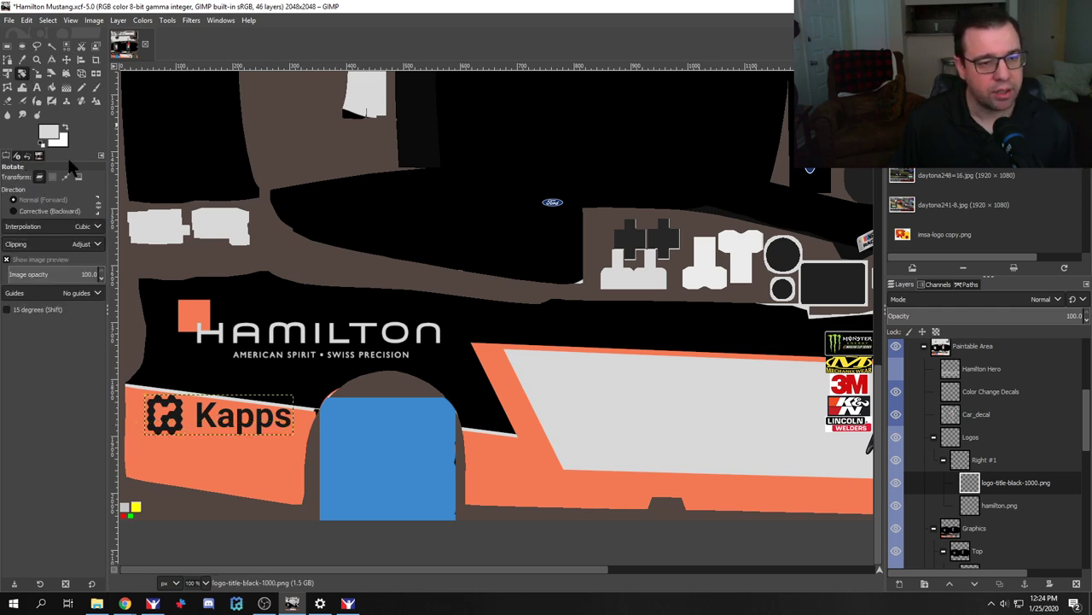
{"action": "scroll", "coordinate": [205, 476], "scroll_direction": "up", "scroll_amount": 2, "text": "ctrl"}
{"action": "scroll", "coordinate": [205, 476], "scroll_direction": "up", "scroll_amount": 1, "text": "ctrl"}
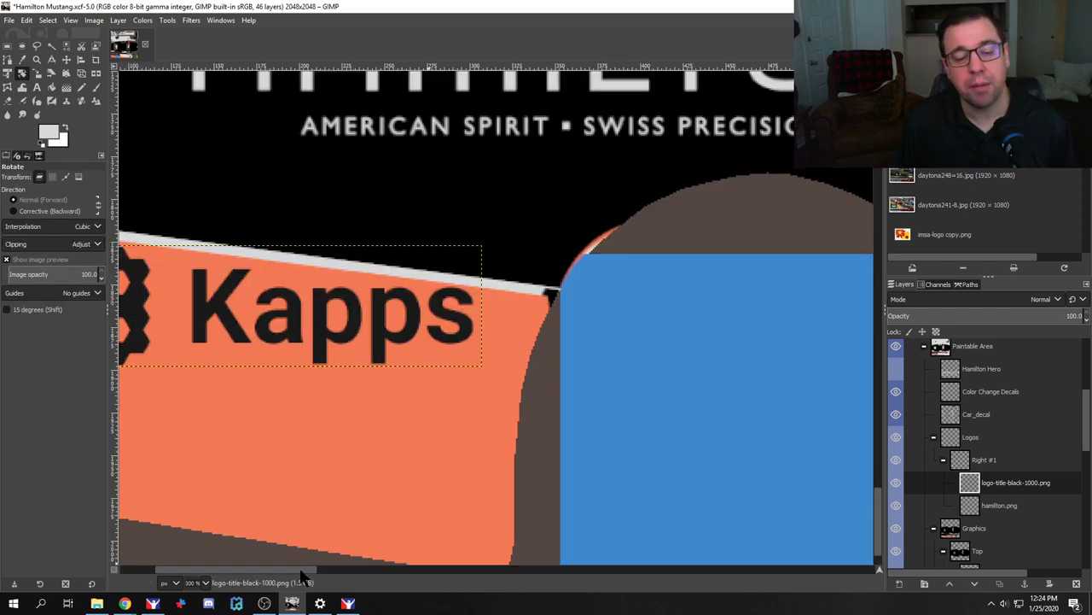
{"action": "left_click_drag", "start_coordinate": [301, 572], "coordinate": [230, 570]}
{"action": "left_click", "coordinate": [442, 316]}
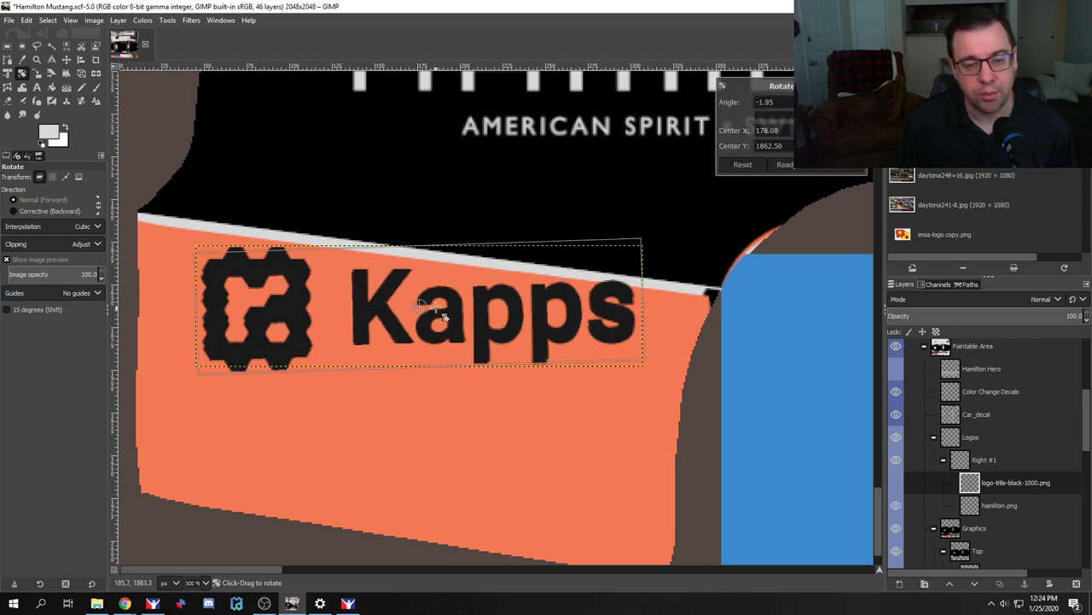
{"action": "left_click_drag", "start_coordinate": [442, 316], "coordinate": [628, 349]}
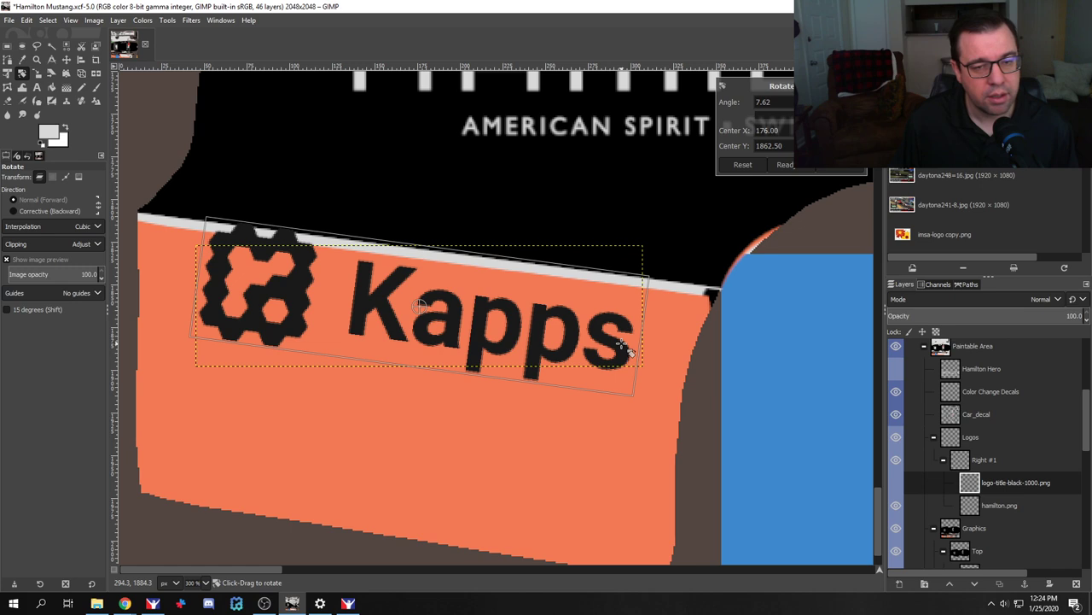
{"action": "key", "text": "Return"}
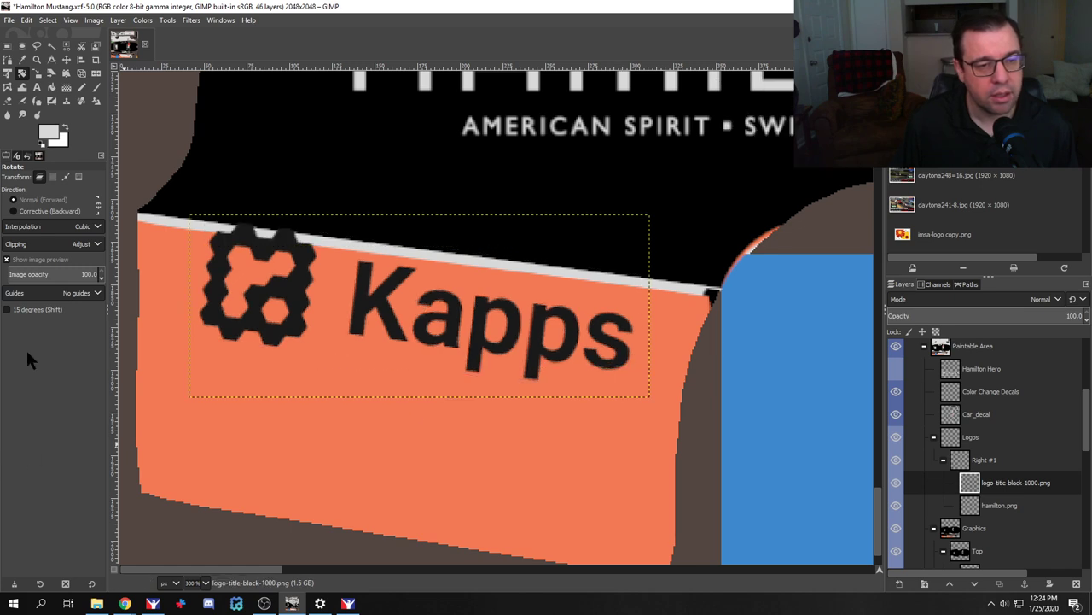
Step: Nudge the logo upward and fine-tune its tilt very slightly
{"action": "left_click", "coordinate": [67, 60]}
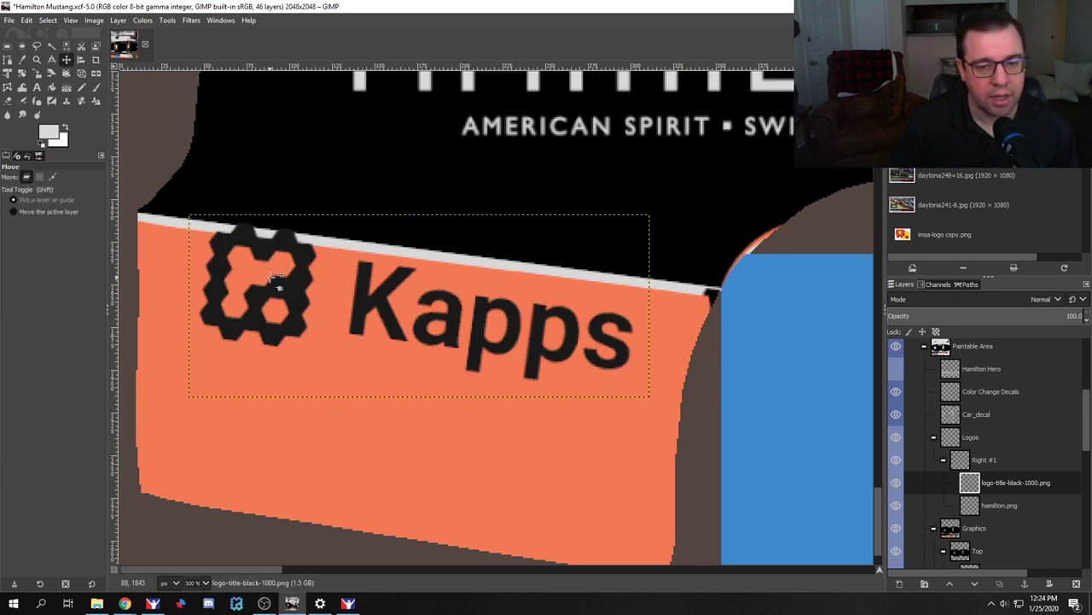
{"action": "key", "text": "Up"}
{"action": "key", "text": "Up"}
{"action": "key", "text": "Up"}
{"action": "key", "text": "Up"}
{"action": "key", "text": "Up"}
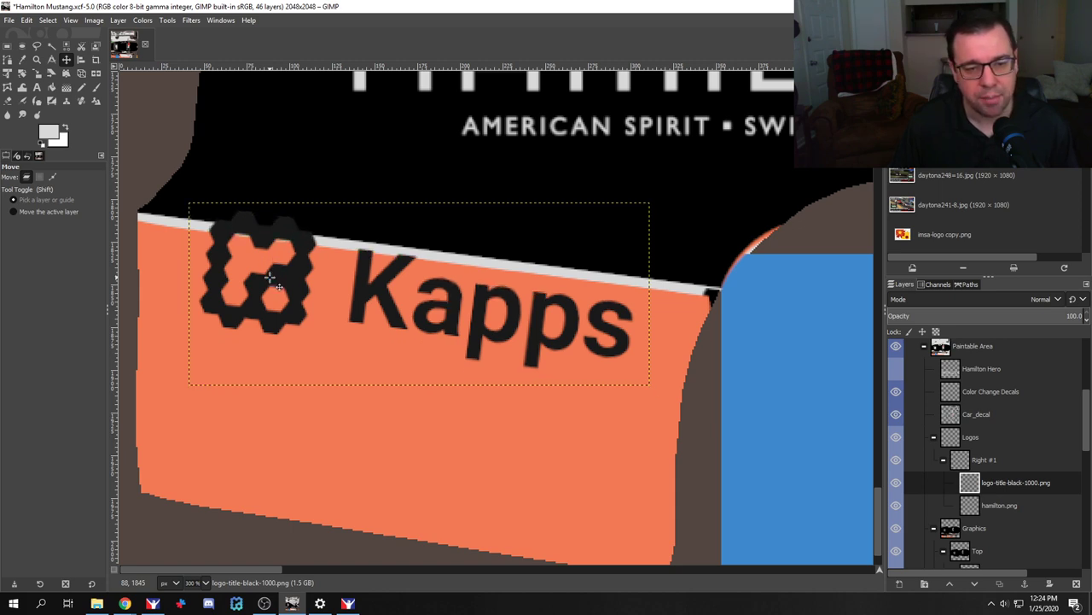
{"action": "key", "text": "Up"}
{"action": "key", "text": "Up"}
{"action": "key", "text": "Up"}
{"action": "key", "text": "Up"}
{"action": "key", "text": "Up"}
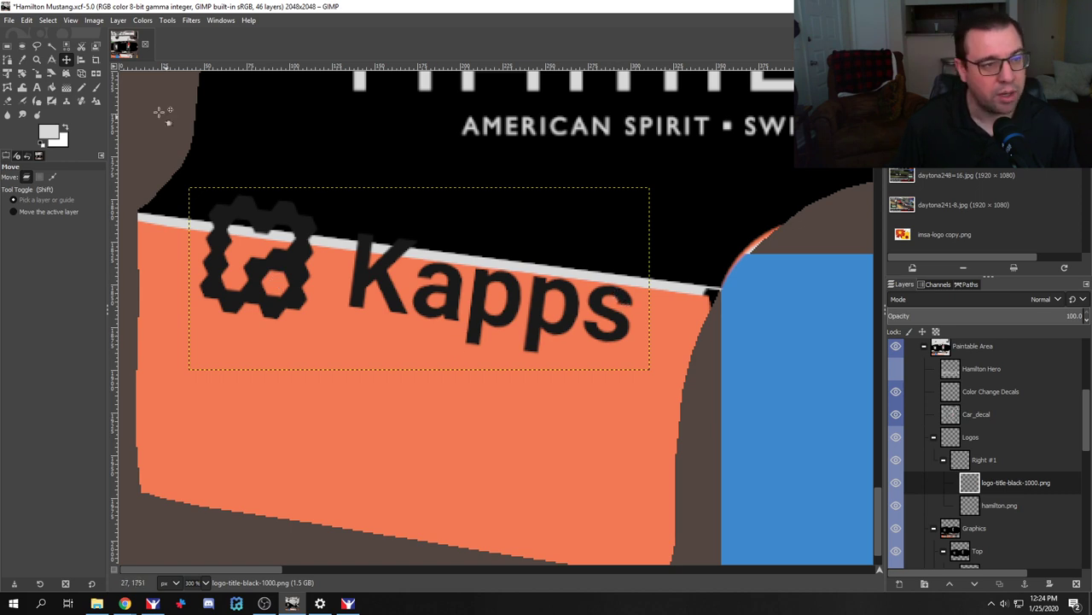
{"action": "key", "text": "shift+r"}
{"action": "left_click", "coordinate": [482, 260]}
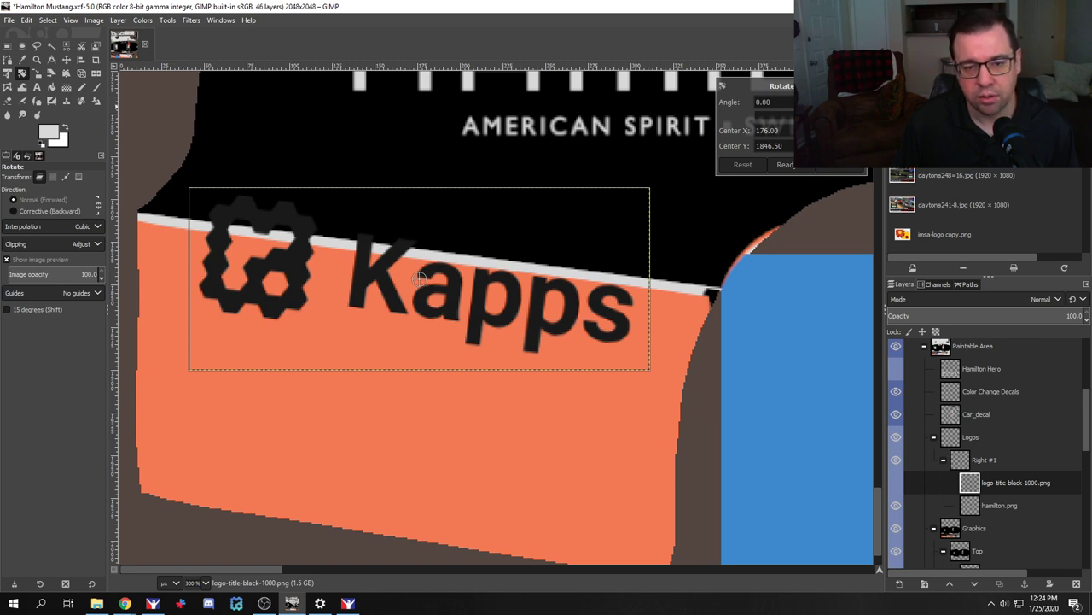
{"action": "left_click_drag", "start_coordinate": [419, 278], "coordinate": [420, 278]}
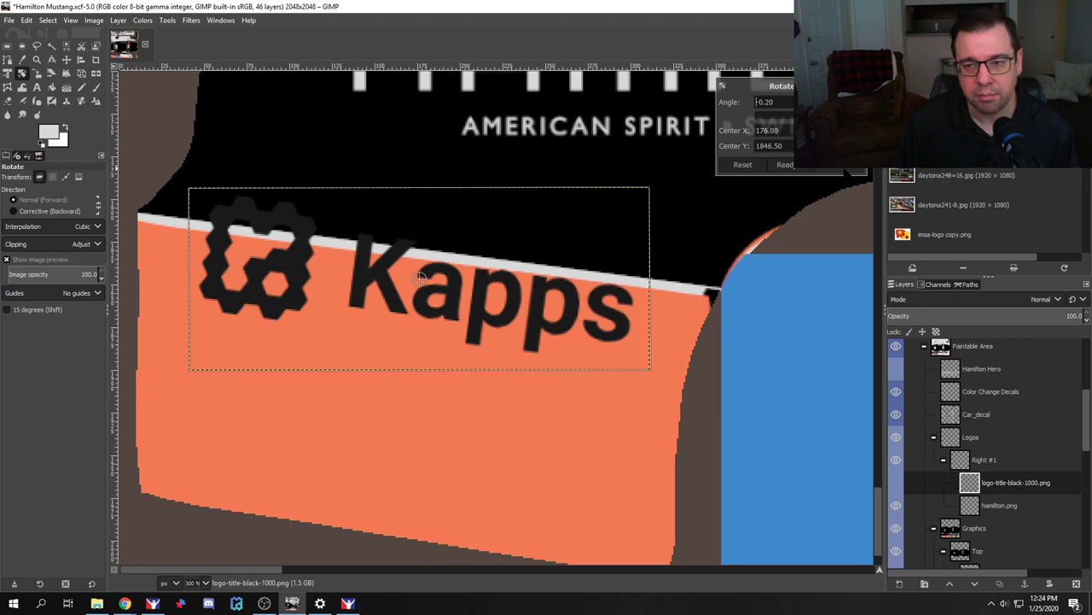
{"action": "left_click", "coordinate": [841, 164]}
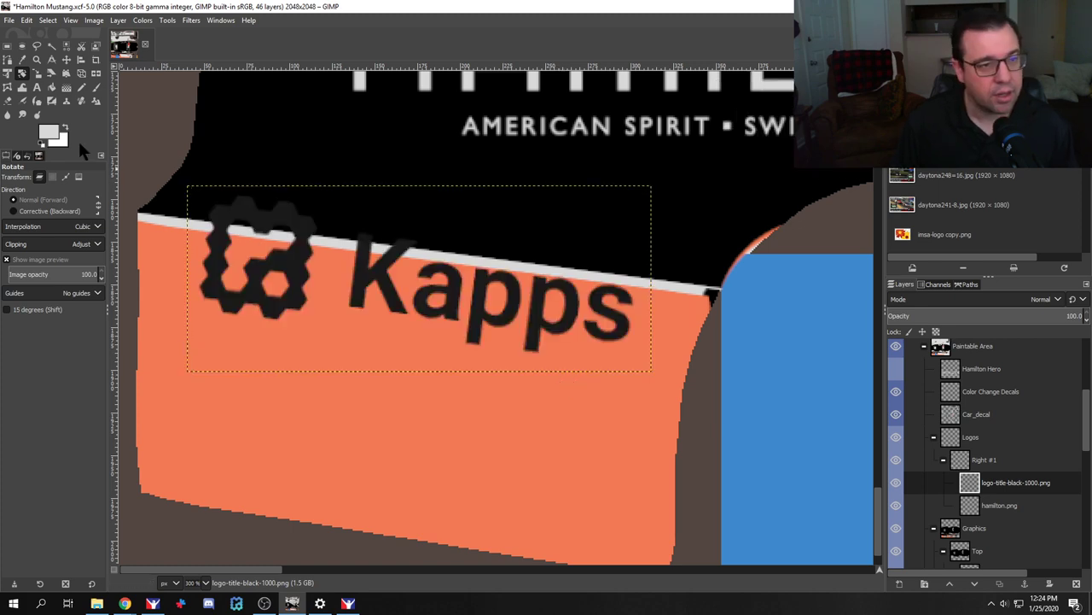
Step: Nudge the logo down into the orange panel and slightly left, then re-export the texture
{"action": "left_click", "coordinate": [67, 59]}
{"action": "key", "text": "shift+Down"}
{"action": "key", "text": "shift+Down"}
{"action": "key", "text": "shift+Down"}
{"action": "key", "text": "shift+Down"}
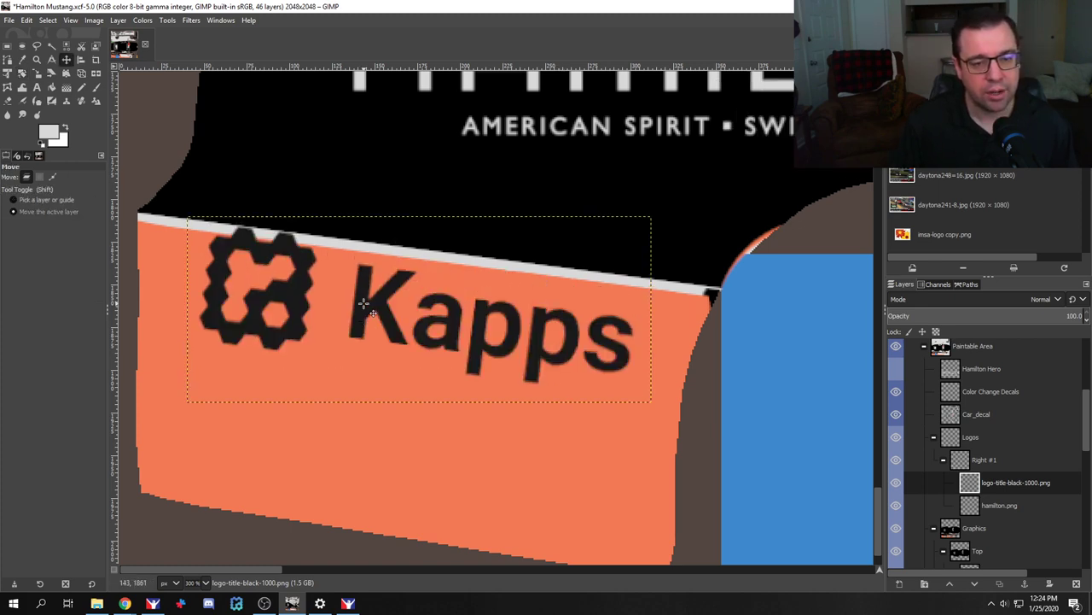
{"action": "key", "text": "Down"}
{"action": "key", "text": "Down"}
{"action": "key", "text": "Down"}
{"action": "key", "text": "Down"}
{"action": "key", "text": "Down"}
{"action": "key", "text": "Down"}
{"action": "key", "text": "Down"}
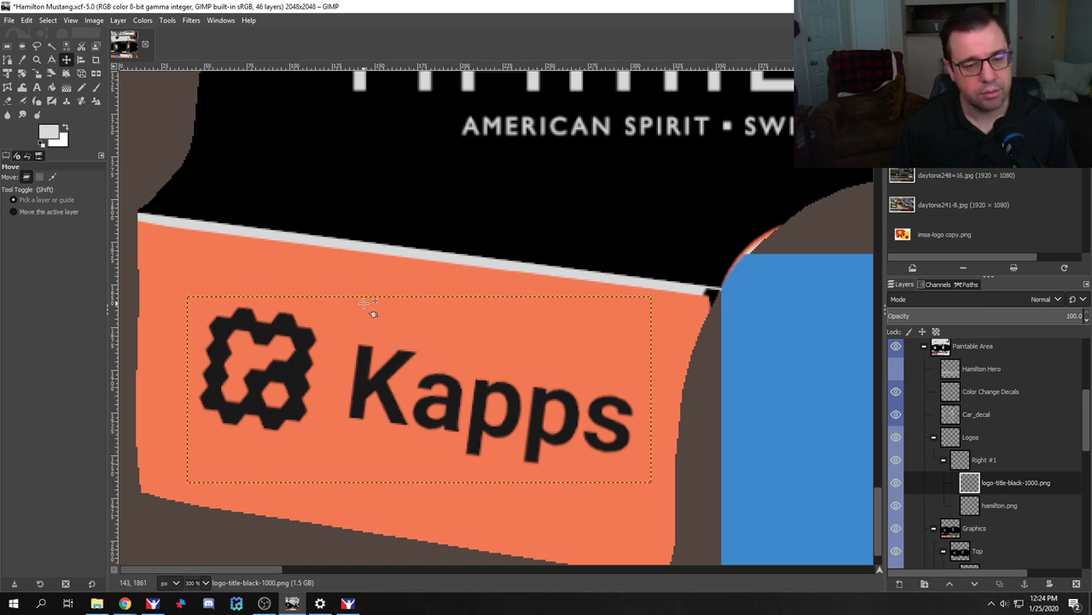
{"action": "key", "text": "Left"}
{"action": "key", "text": "Left"}
{"action": "key", "text": "Left"}
{"action": "key", "text": "Left"}
{"action": "key", "text": "Left"}
{"action": "key", "text": "Left"}
{"action": "key", "text": "Left"}
{"action": "key", "text": "Left"}
{"action": "key", "text": "Left"}
{"action": "key", "text": "Left"}
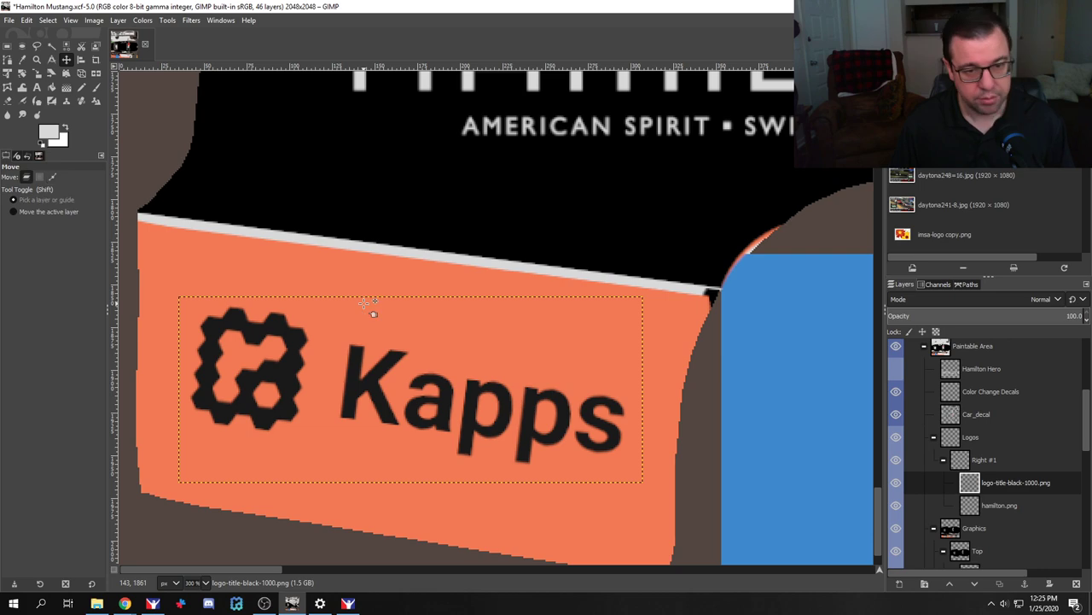
{"action": "key", "text": "ctrl+e"}
{"action": "key", "text": "alt+Tab"}
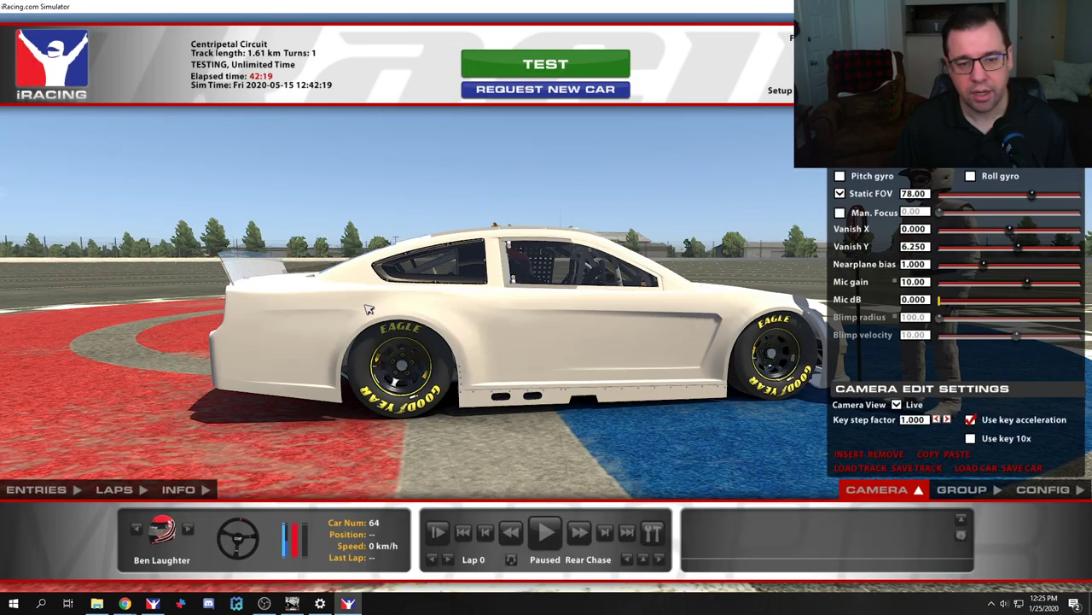
Step: Reload the paint in iRacing and inspect the #64 Mustang's tilted black Kapps logo
{"action": "key", "text": "ctrl+r"}
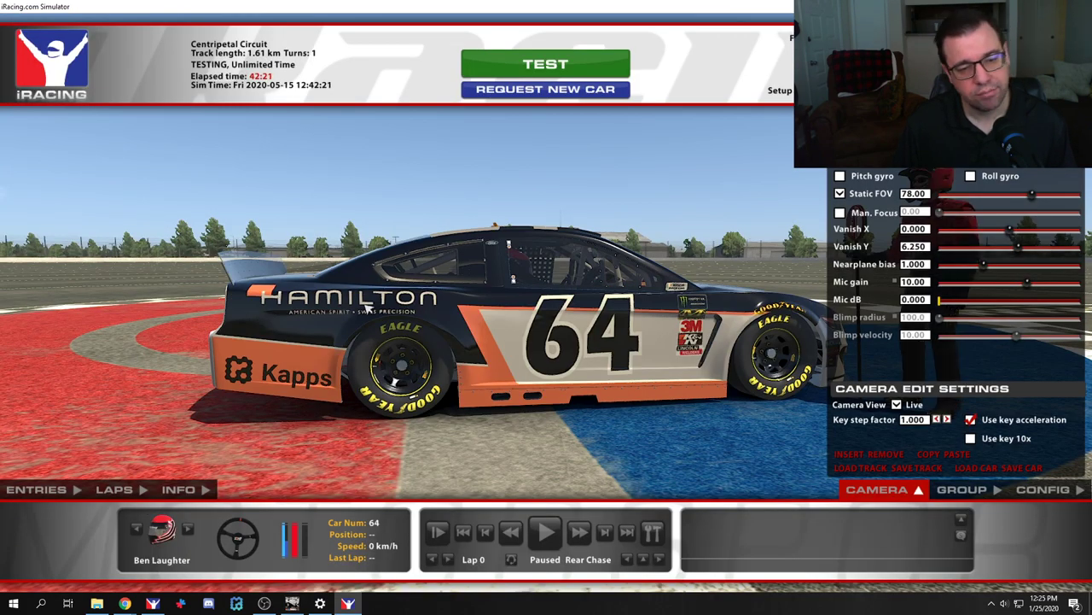
{"action": "key", "text": "alt+Tab"}
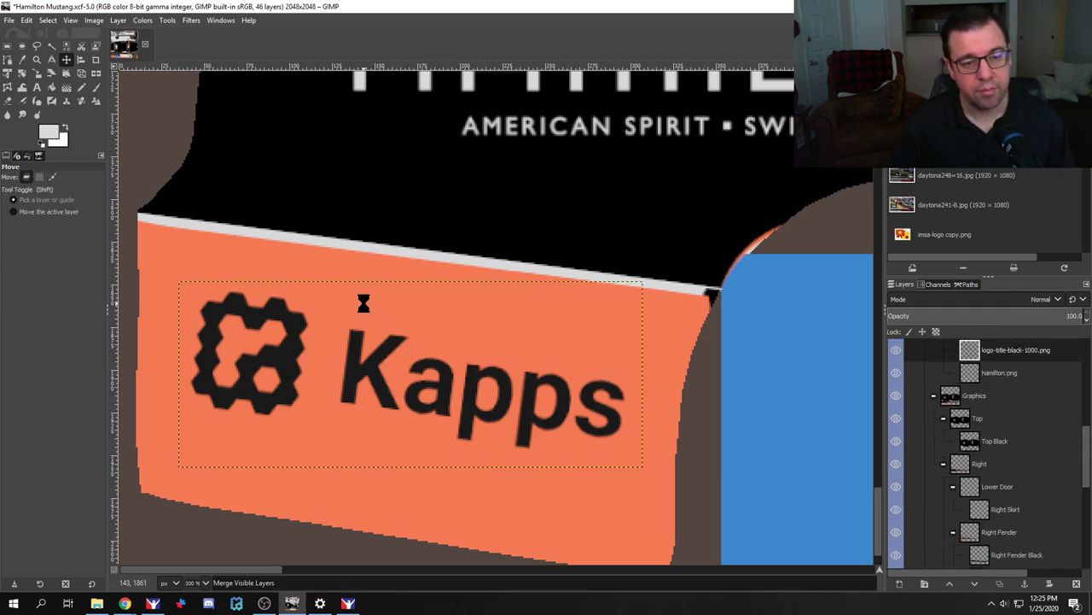
{"action": "key", "text": "ctrl+alt"}
{"action": "key", "text": "alt+Tab"}
{"action": "key", "text": "ctrl+r"}
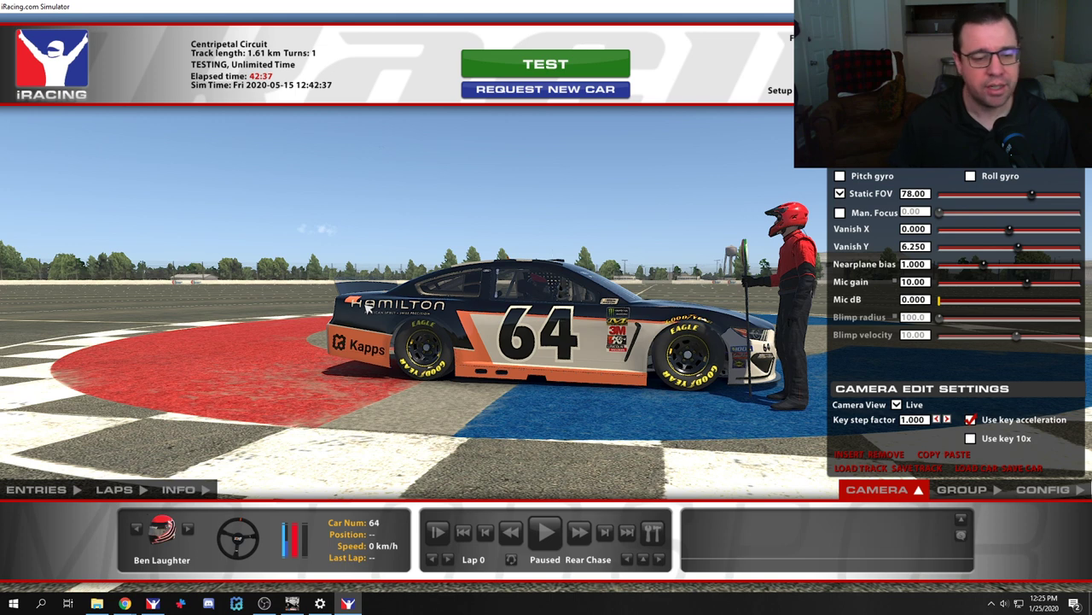
{"action": "mouse_move", "coordinate": [97, 603]}
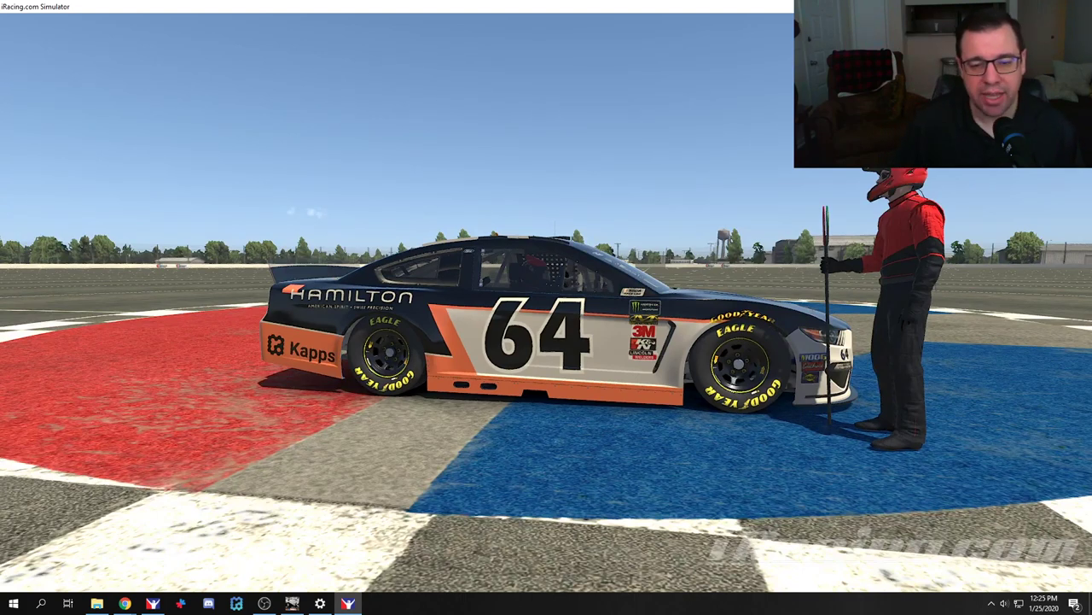
{"action": "mouse_move", "coordinate": [296, 373]}
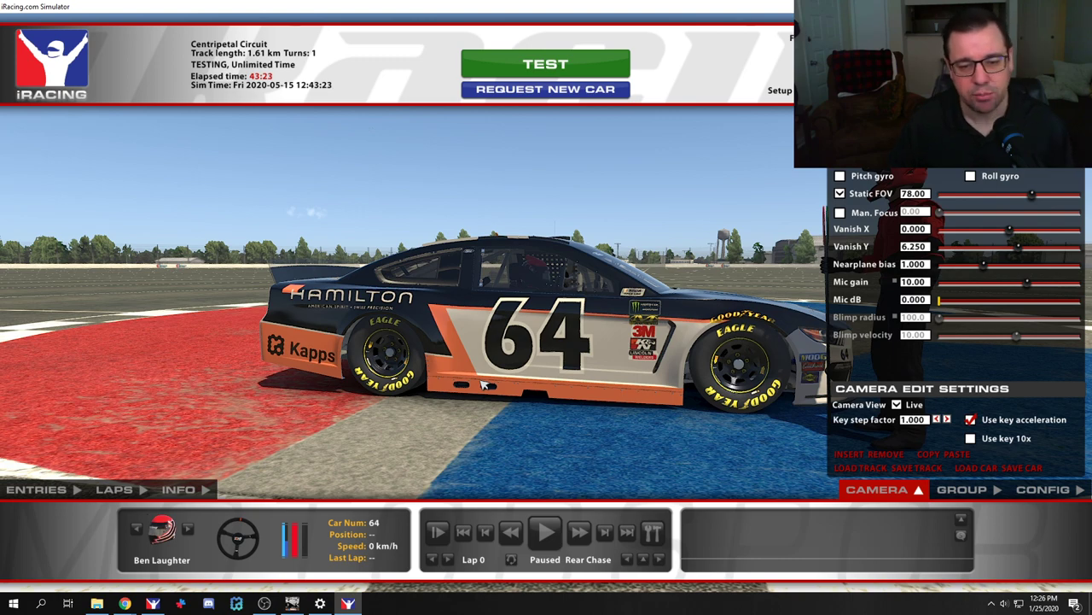
{"action": "key", "text": "alt+Tab"}
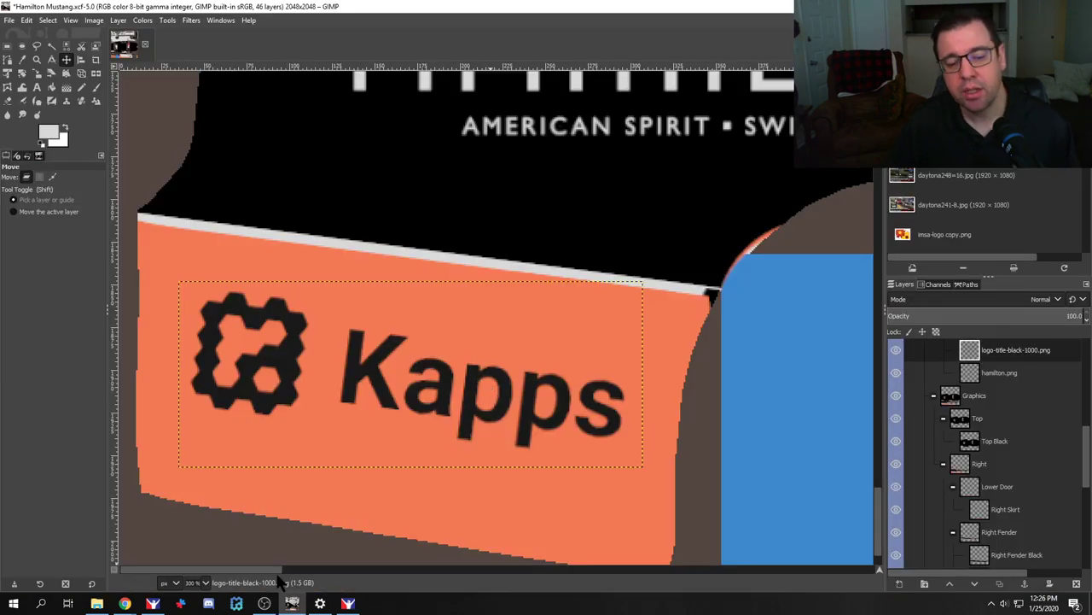
Step: Collapse the Rear QP group and toggle the Right Fender layer's visibility to check it
{"action": "left_click_drag", "start_coordinate": [264, 577], "coordinate": [554, 584]}
{"action": "scroll", "coordinate": [547, 475], "scroll_direction": "down", "scroll_amount": 1}
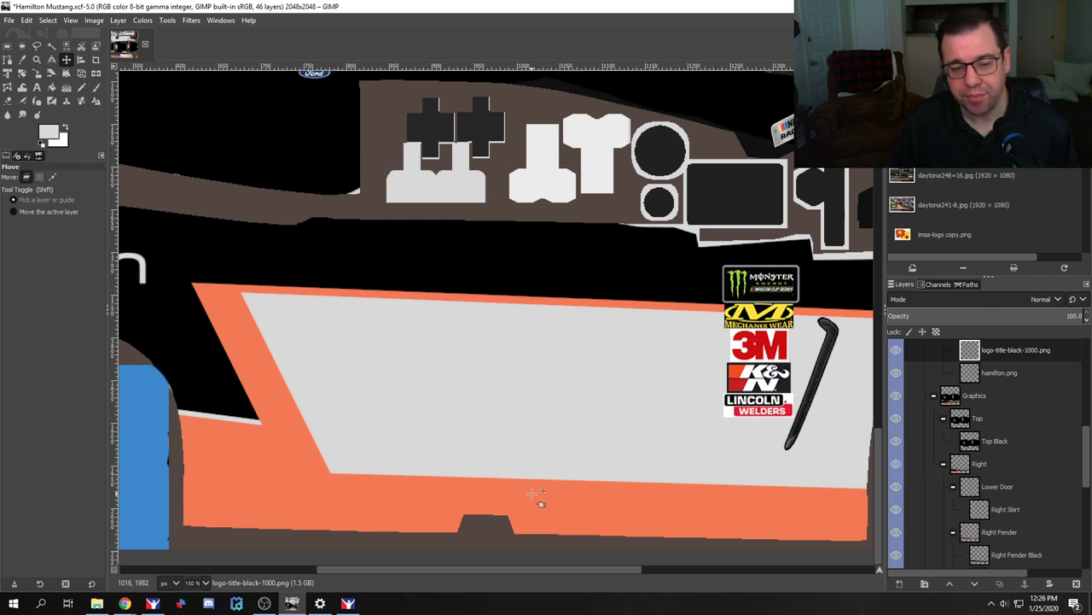
{"action": "scroll", "coordinate": [983, 481], "scroll_direction": "down", "scroll_amount": 5}
{"action": "scroll", "coordinate": [986, 461], "scroll_direction": "down", "scroll_amount": 1}
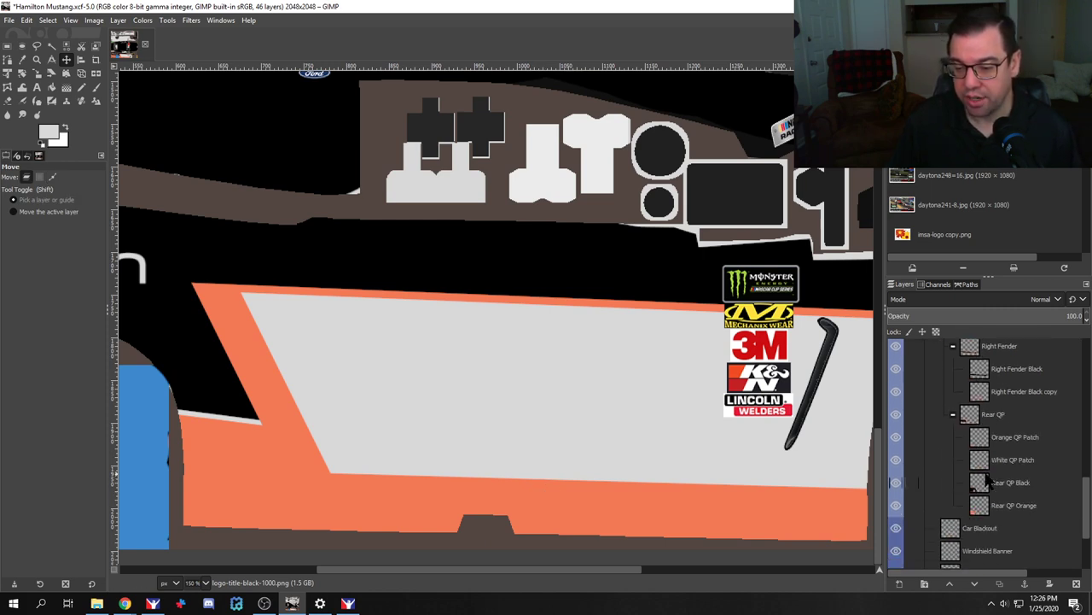
{"action": "left_click", "coordinate": [953, 414]}
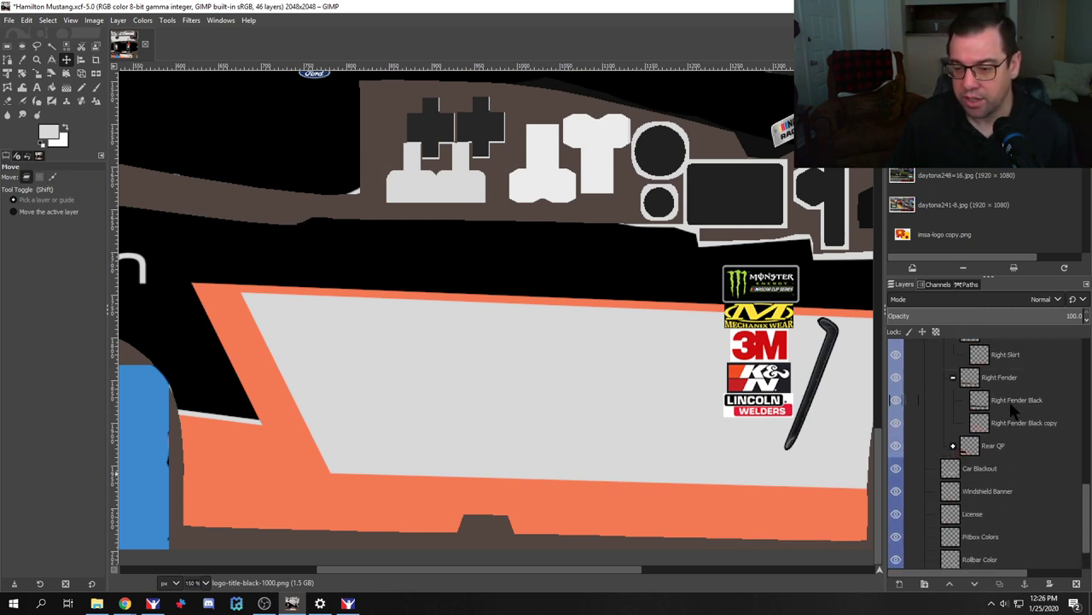
{"action": "left_click", "coordinate": [1012, 429]}
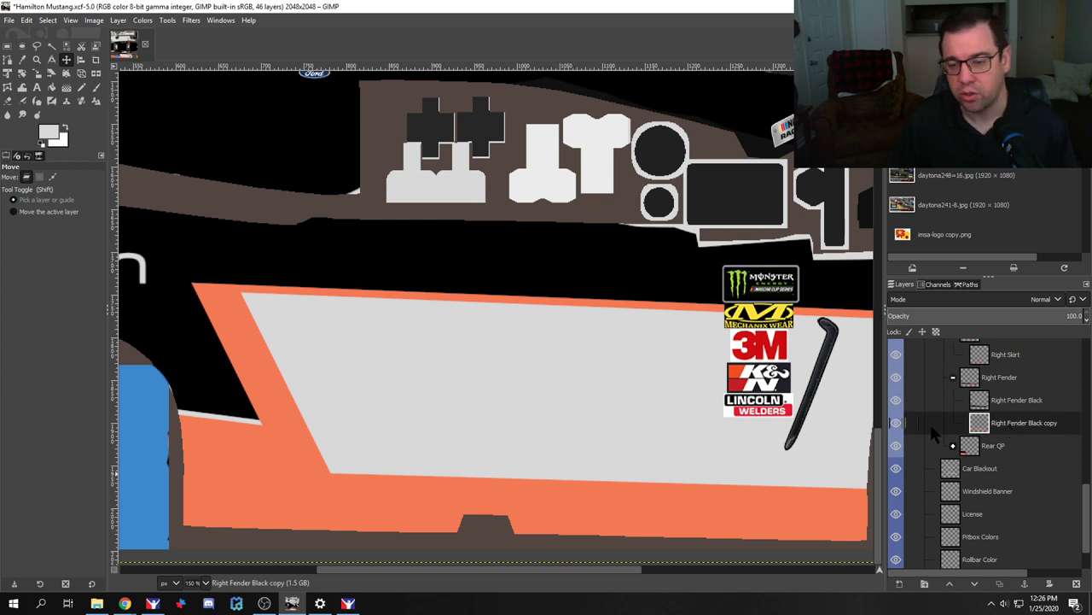
{"action": "left_click", "coordinate": [896, 377]}
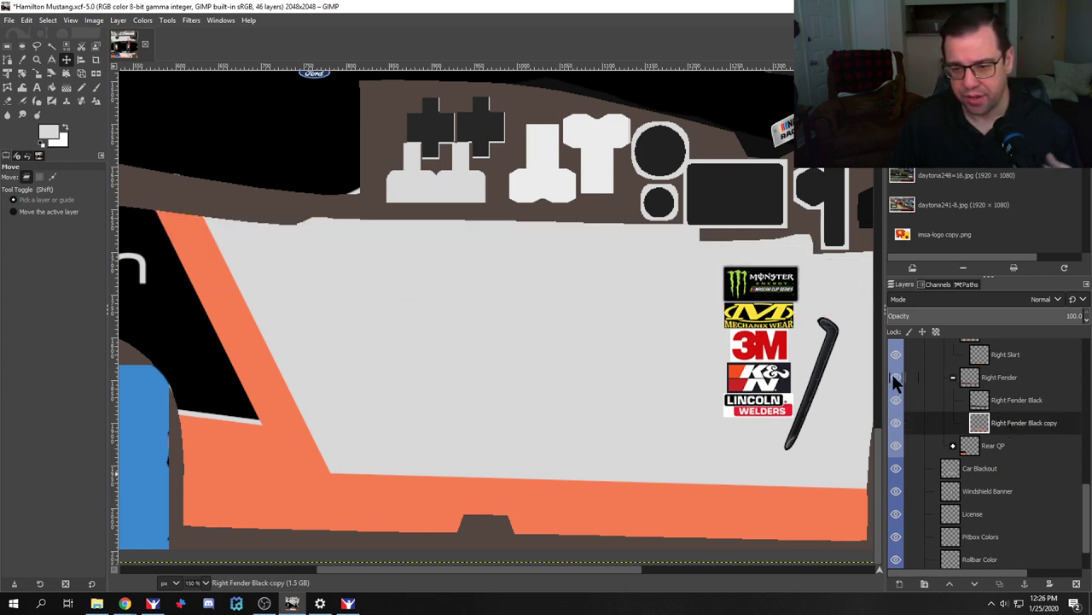
{"action": "left_click", "coordinate": [896, 378]}
Step: Expand the Rear QP group and toggle a rear quarter layer to identify it
{"action": "scroll", "coordinate": [1024, 427], "scroll_direction": "up", "scroll_amount": 2}
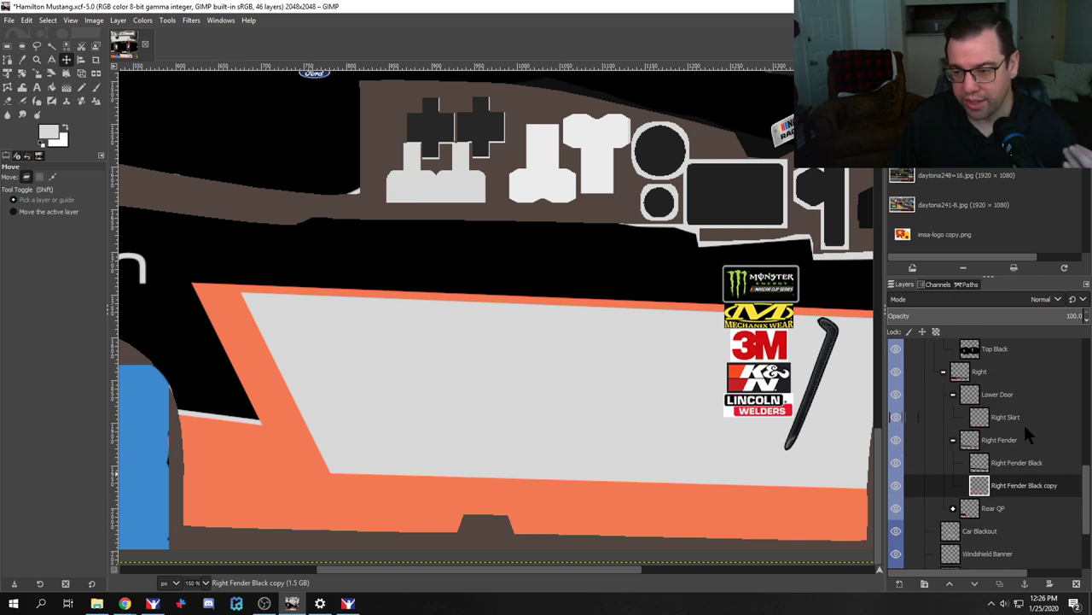
{"action": "scroll", "coordinate": [1021, 421], "scroll_direction": "down", "scroll_amount": 2}
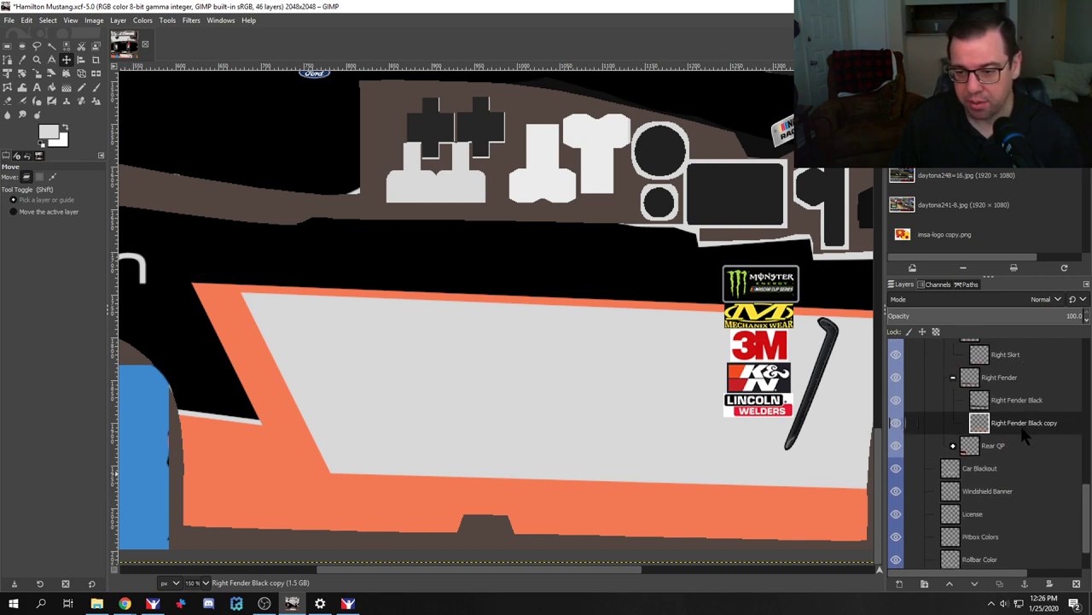
{"action": "left_click", "coordinate": [953, 446]}
{"action": "left_click", "coordinate": [896, 446]}
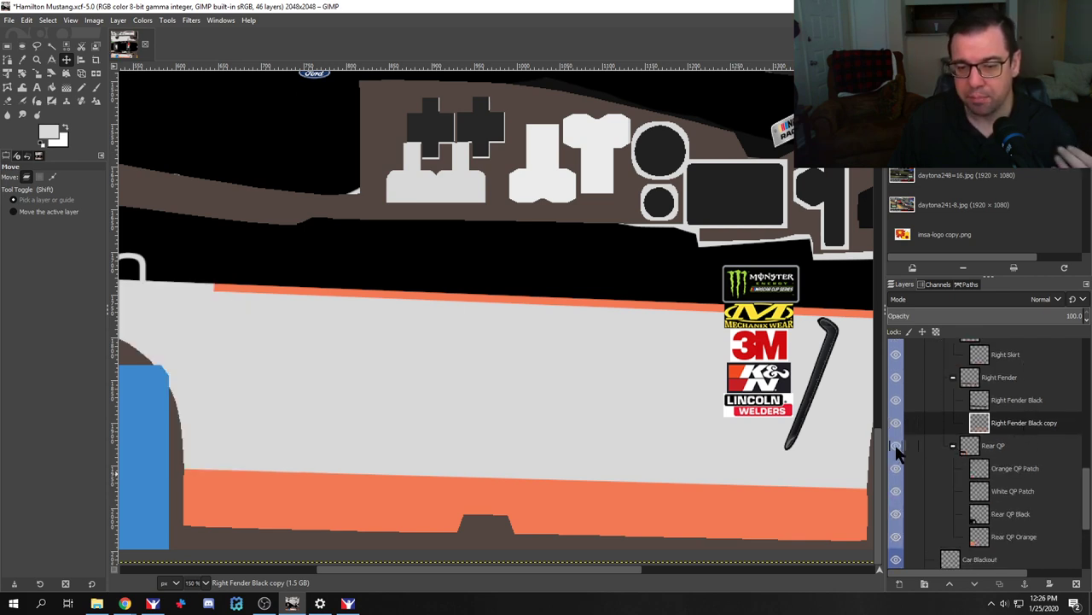
{"action": "left_click", "coordinate": [897, 447]}
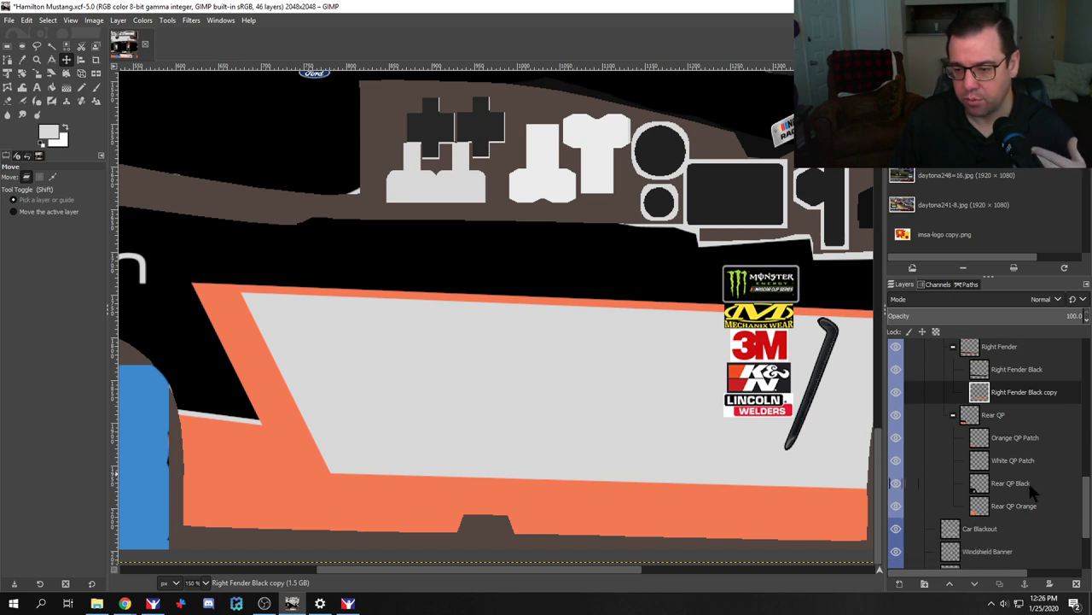
Step: Confirm Right Skirt holds the lower orange strip and bring up its layer menu
{"action": "scroll", "coordinate": [1030, 491], "scroll_direction": "up", "scroll_amount": 3}
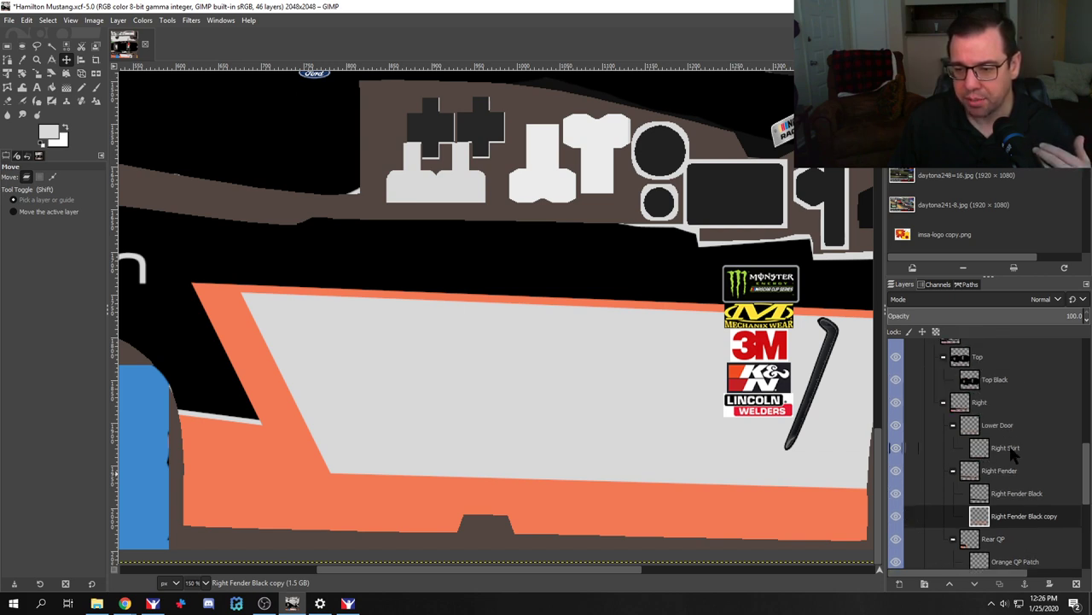
{"action": "left_click", "coordinate": [978, 450]}
{"action": "left_click", "coordinate": [897, 447]}
{"action": "left_click", "coordinate": [896, 448]}
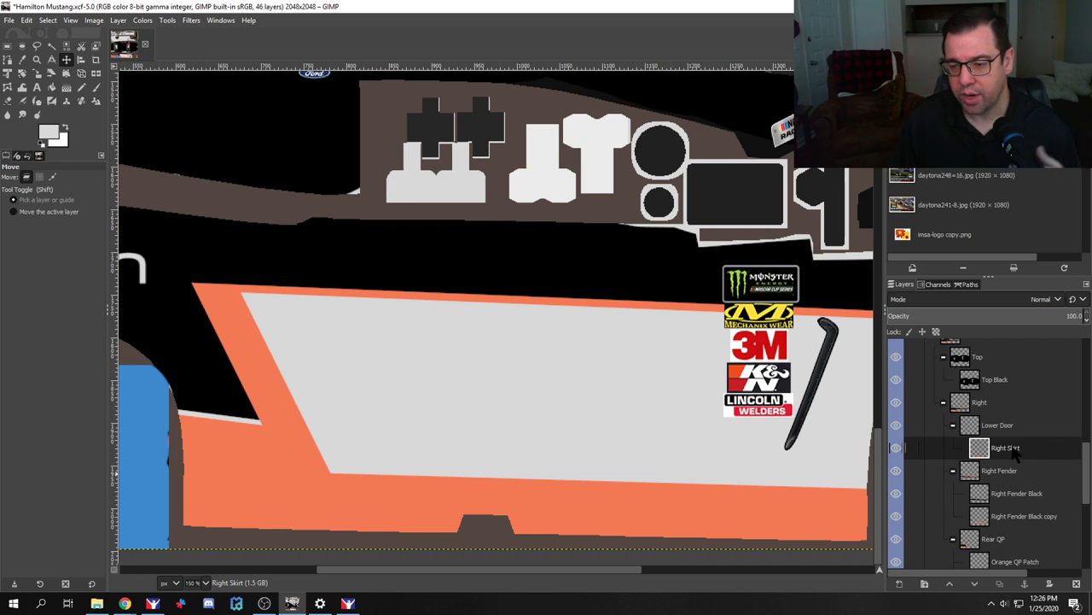
{"action": "right_click", "coordinate": [1013, 455]}
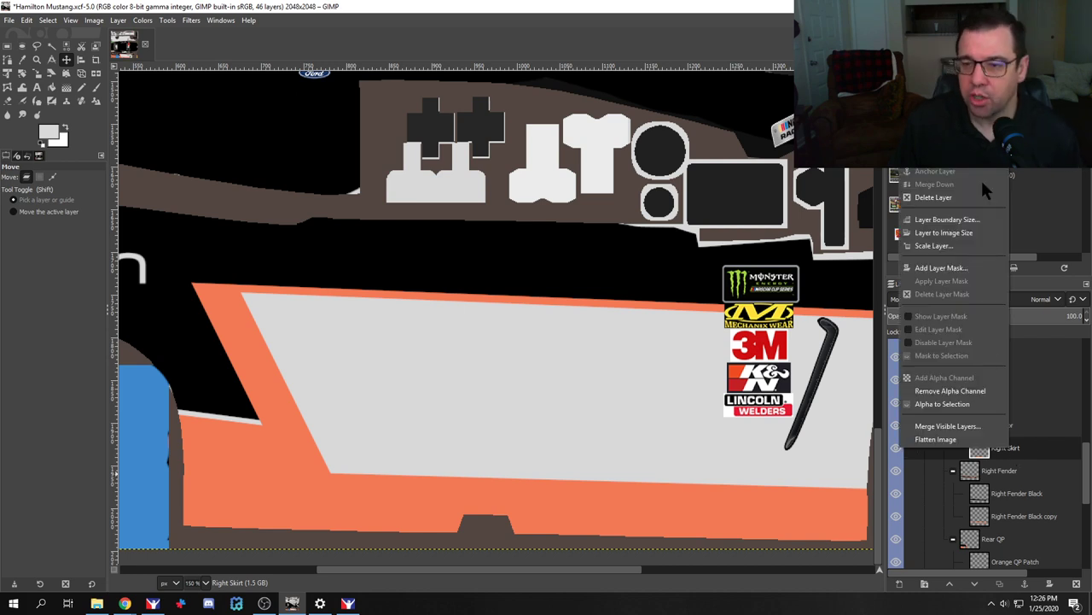
Step: Duplicate the Right Skirt layer and rename the copy 'Right Skirt Black'
{"action": "left_click", "coordinate": [933, 224]}
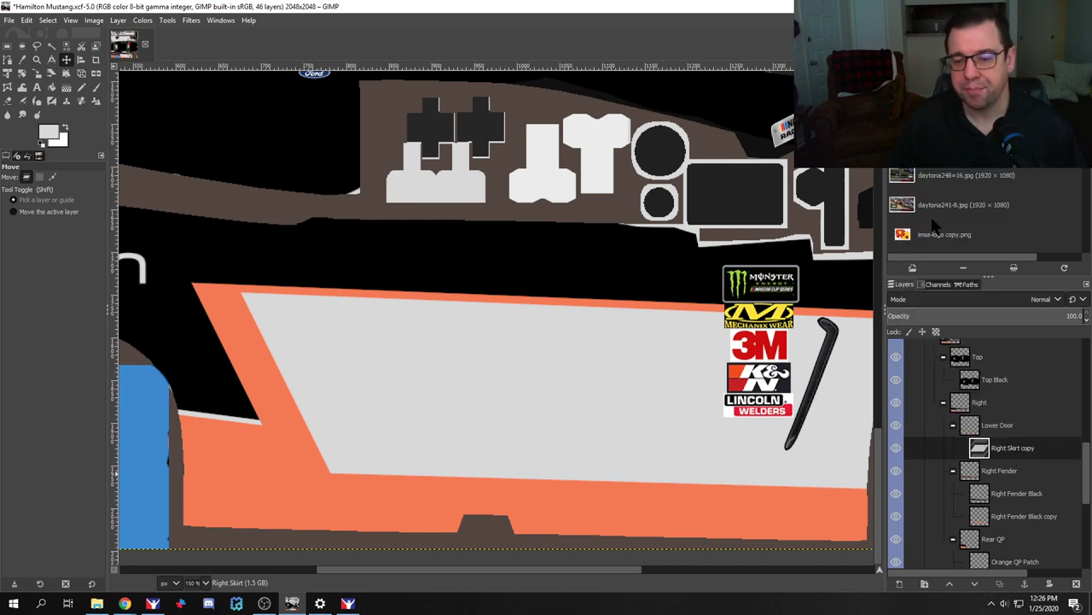
{"action": "double_click", "coordinate": [1012, 448]}
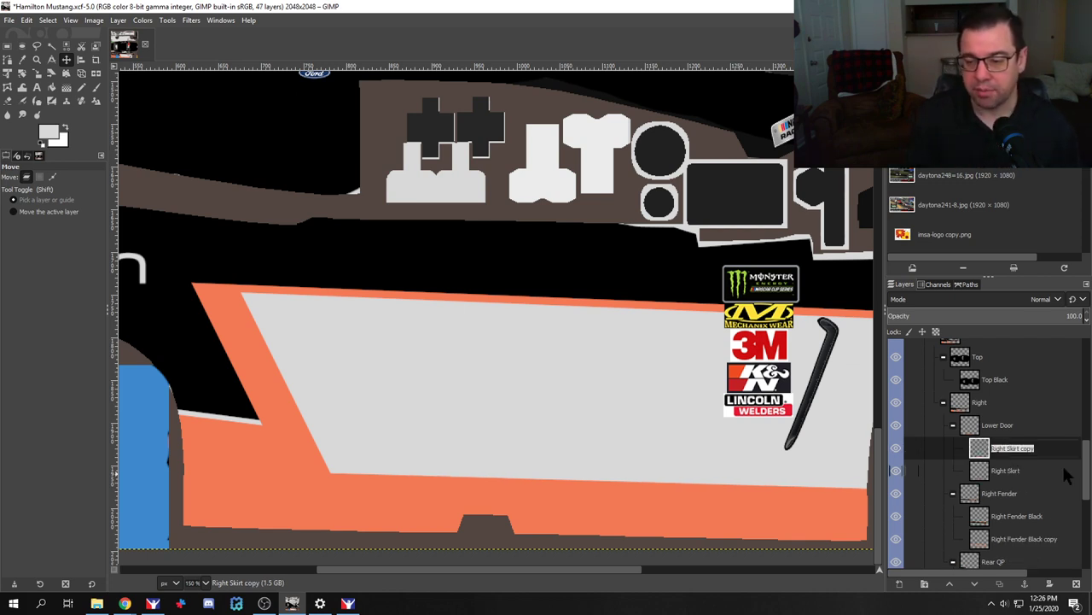
{"action": "type", "text": "Right Skirt B"}
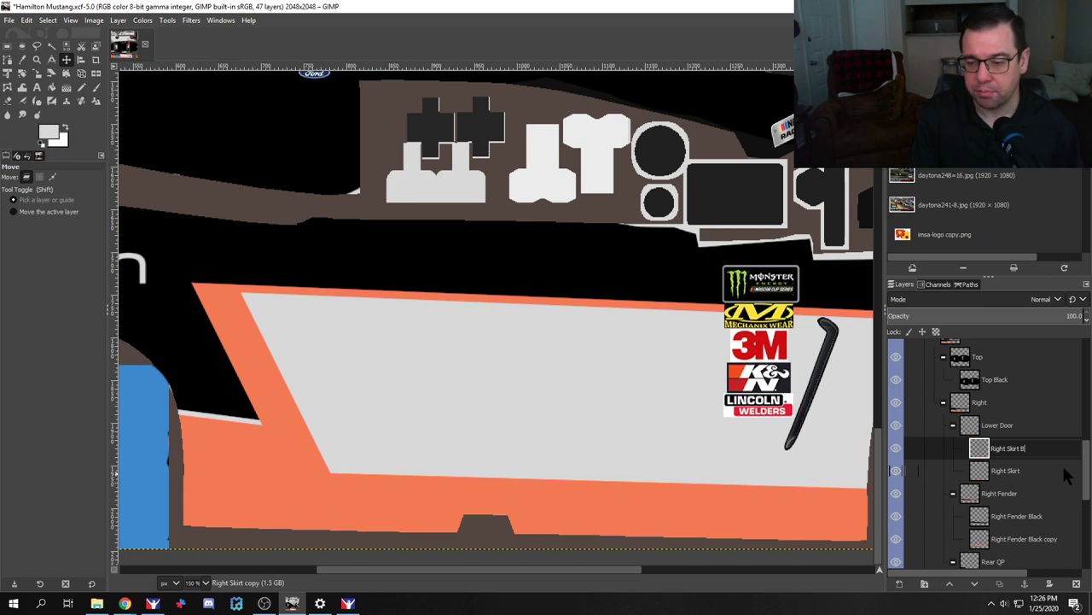
{"action": "type", "text": "lack"}
{"action": "key", "text": "Return"}
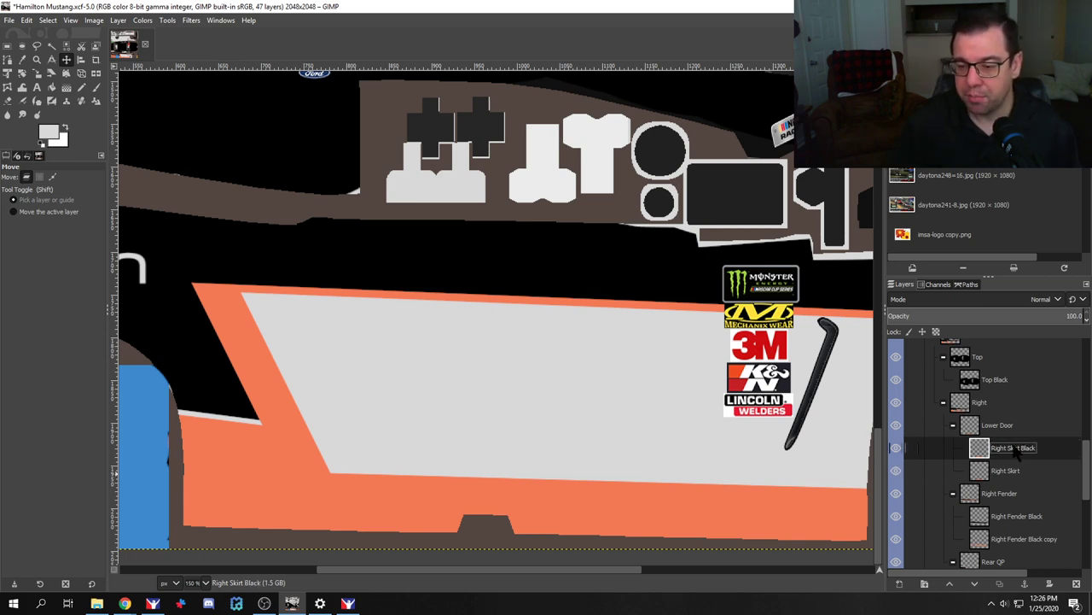
{"action": "mouse_move", "coordinate": [1016, 449]}
{"action": "left_mouse_down"}
{"action": "mouse_move", "coordinate": [1020, 468]}
{"action": "mouse_move", "coordinate": [998, 478]}
{"action": "mouse_move", "coordinate": [1010, 455]}
{"action": "left_mouse_up"}
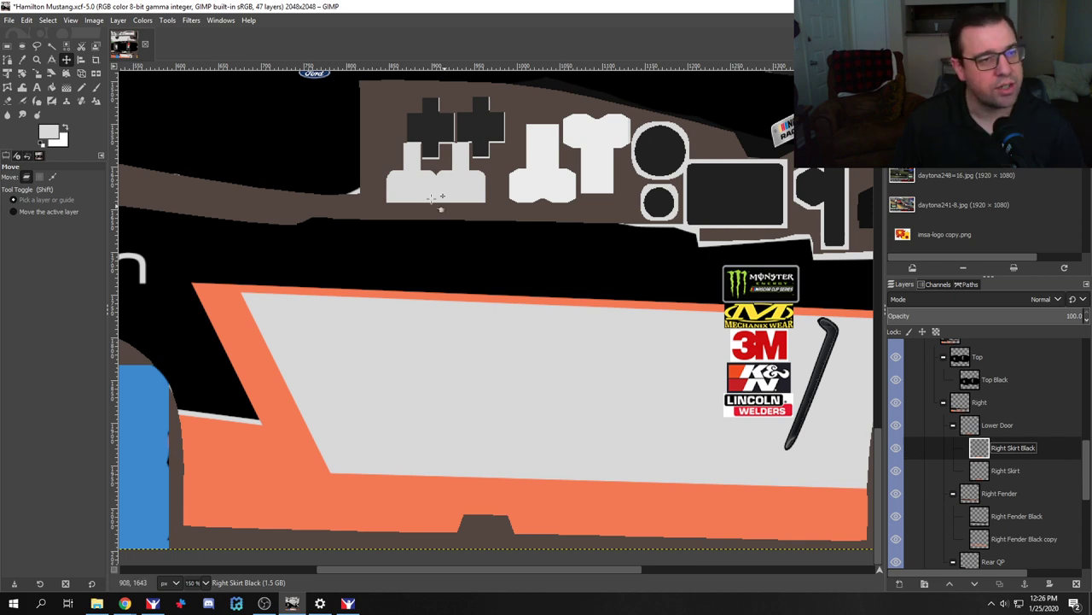
Step: Swap the copy's orange for black with Color Exchange and move it beneath Right Skirt
{"action": "left_click", "coordinate": [143, 20]}
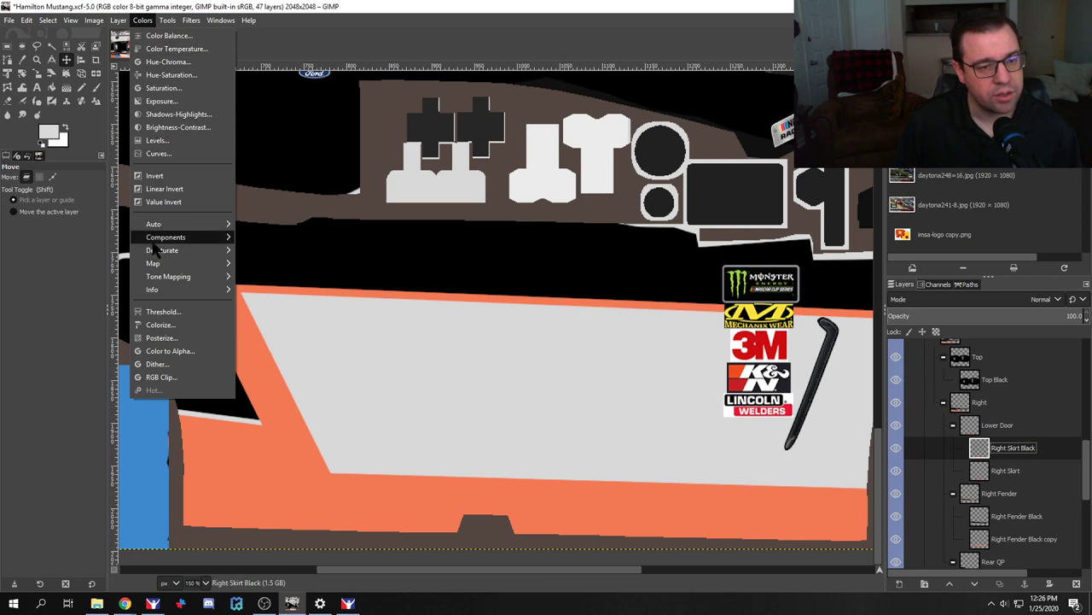
{"action": "mouse_move", "coordinate": [171, 262]}
{"action": "left_click", "coordinate": [295, 313]}
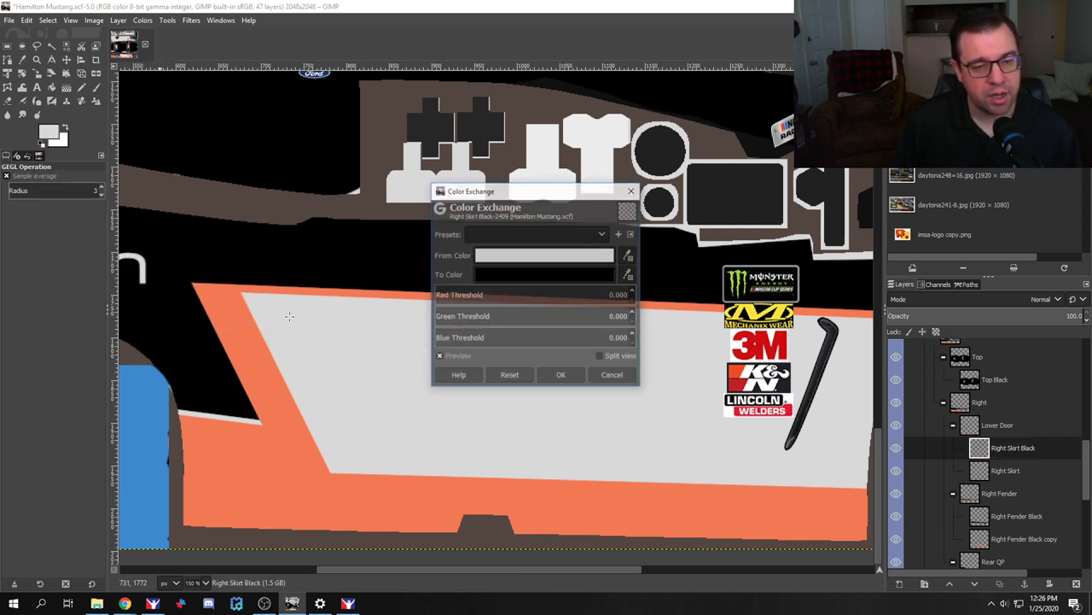
{"action": "left_click", "coordinate": [557, 259]}
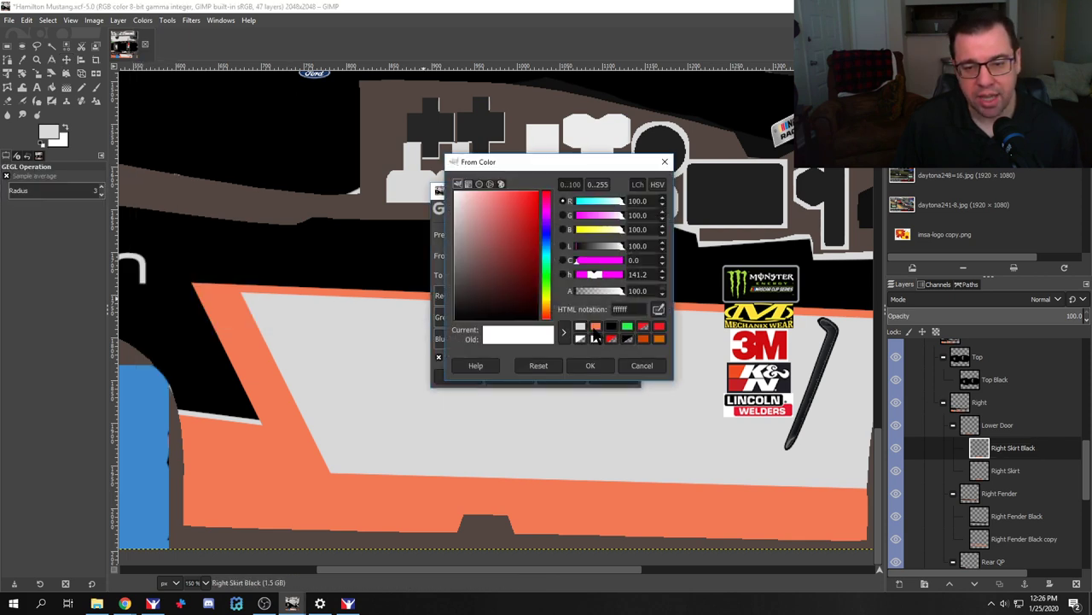
{"action": "left_click", "coordinate": [596, 327]}
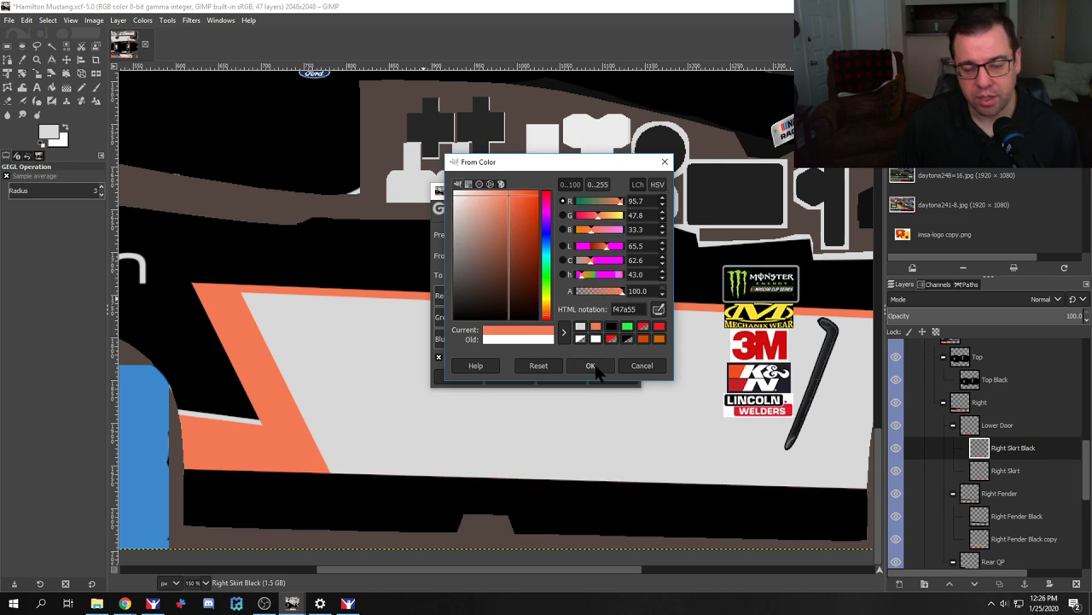
{"action": "left_click", "coordinate": [592, 365]}
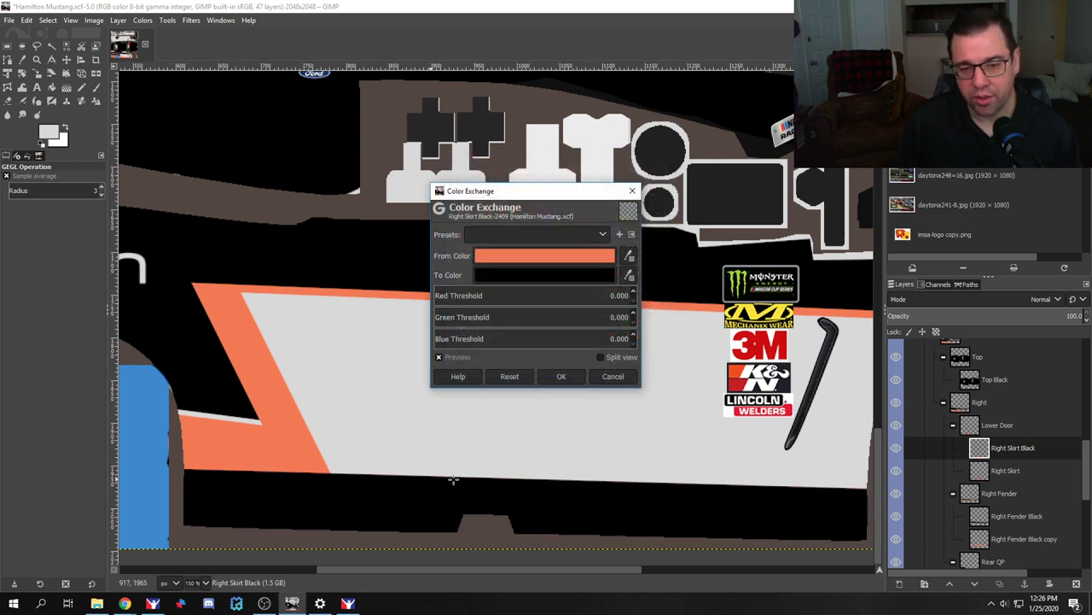
{"action": "left_click", "coordinate": [559, 275]}
{"action": "left_click", "coordinate": [630, 343]}
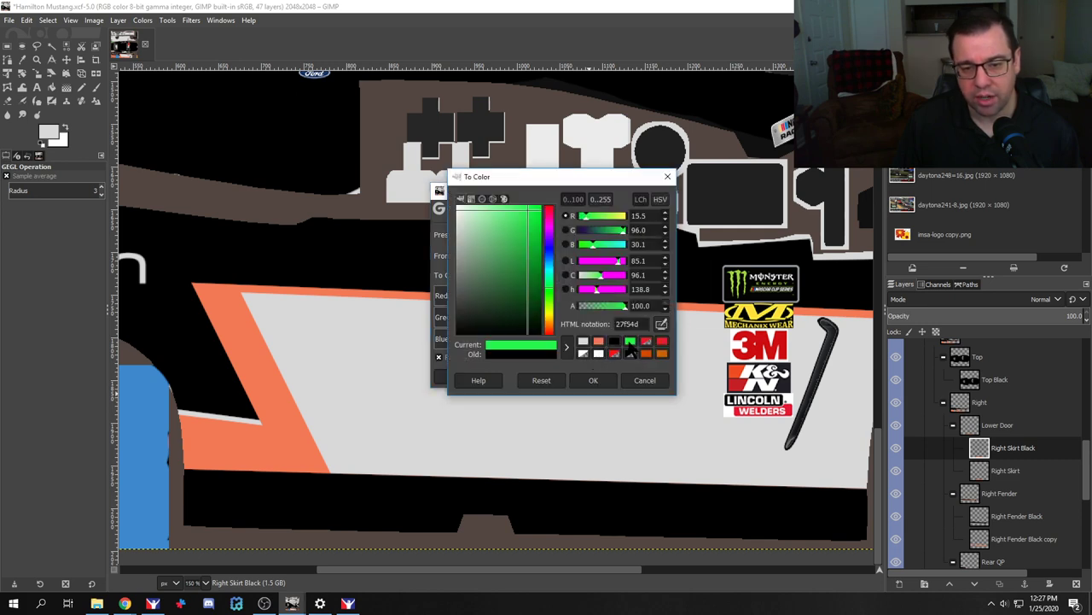
{"action": "left_click", "coordinate": [599, 353]}
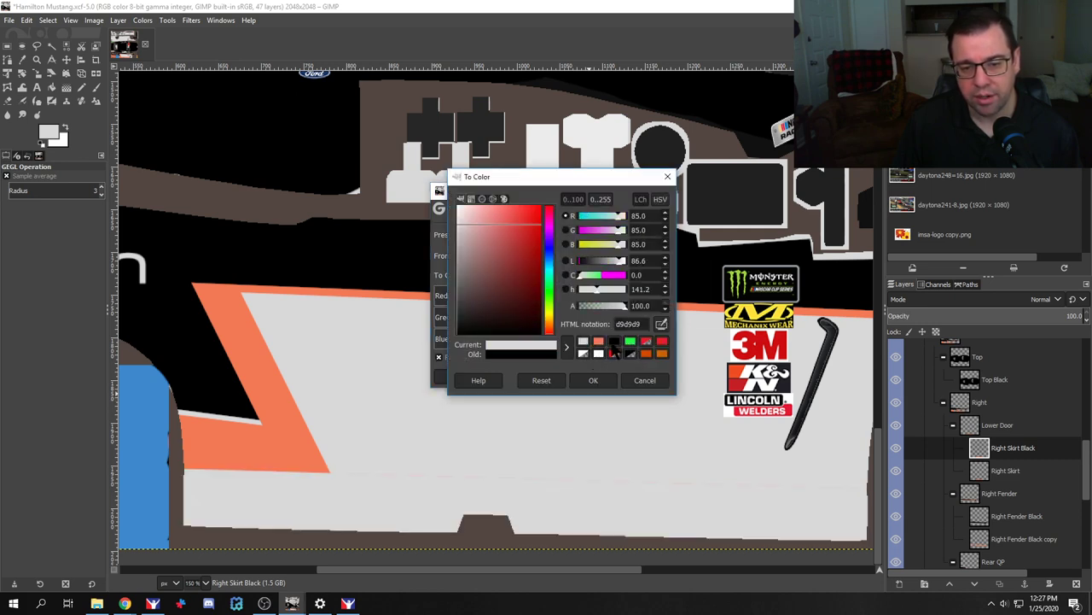
{"action": "left_click", "coordinate": [613, 343]}
{"action": "left_click", "coordinate": [593, 381]}
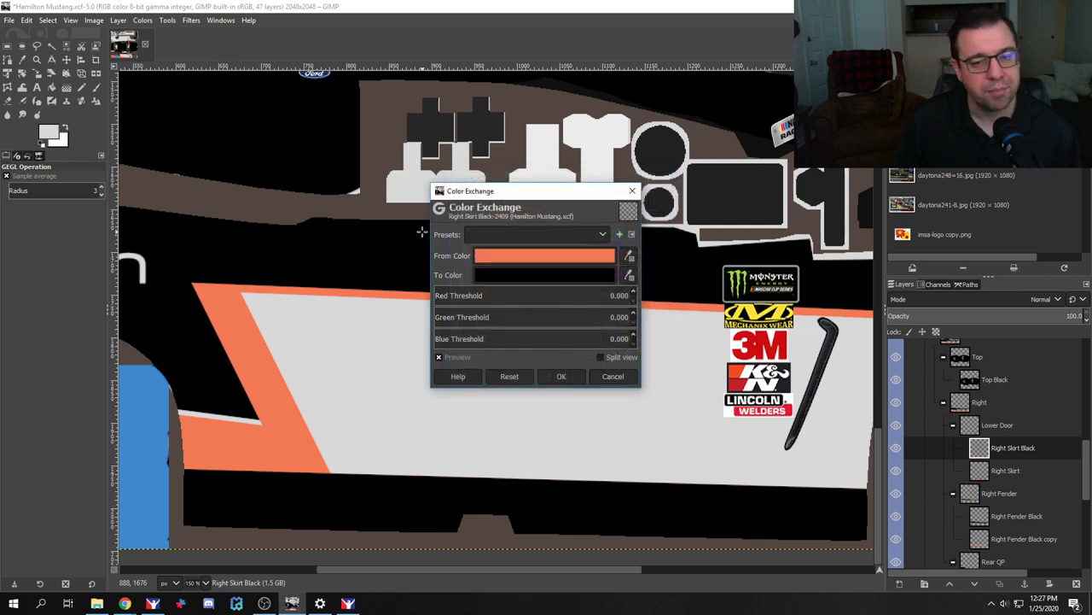
{"action": "left_click", "coordinate": [564, 380]}
{"action": "mouse_move", "coordinate": [1008, 461]}
{"action": "left_mouse_down"}
{"action": "mouse_move", "coordinate": [1009, 493]}
{"action": "mouse_move", "coordinate": [1009, 480]}
{"action": "left_mouse_up"}
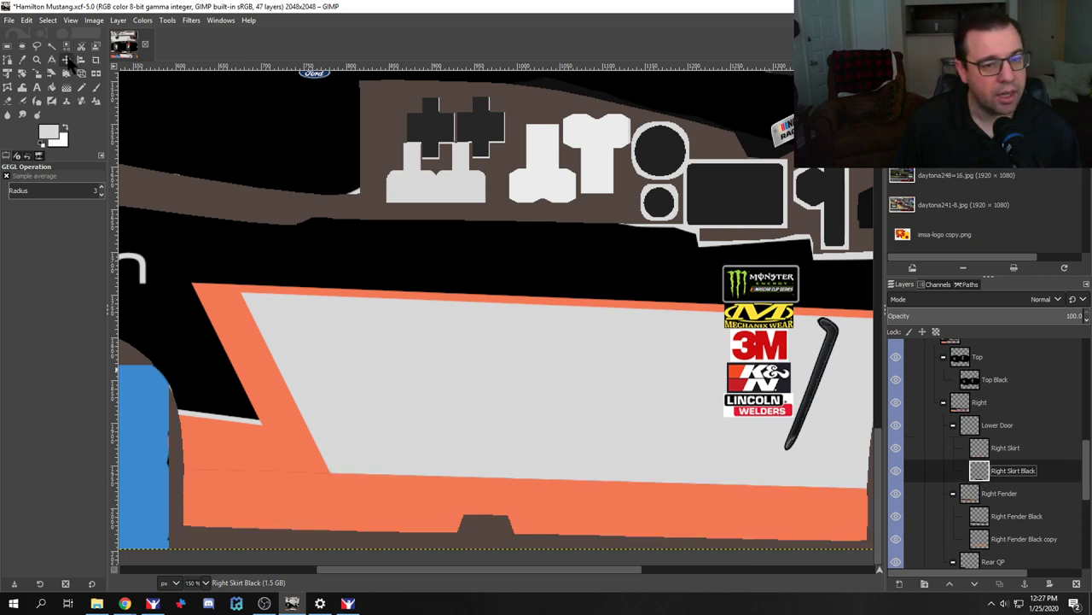
{"action": "left_click", "coordinate": [66, 59]}
{"action": "key", "text": "Up"}
{"action": "key", "text": "Up"}
{"action": "key", "text": "Up"}
{"action": "key", "text": "Up"}
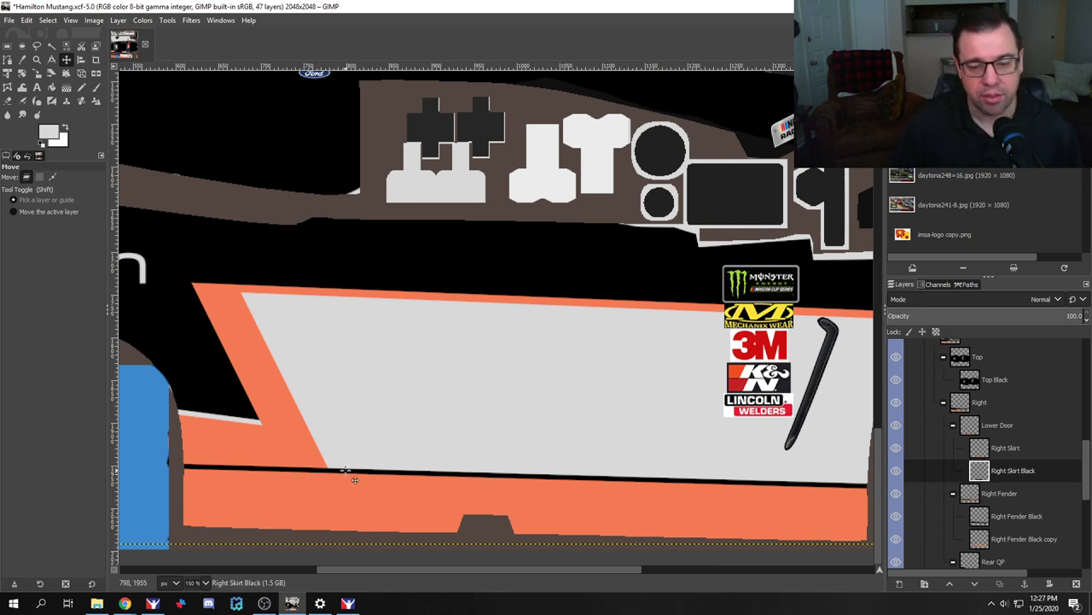
{"action": "key", "text": "Down"}
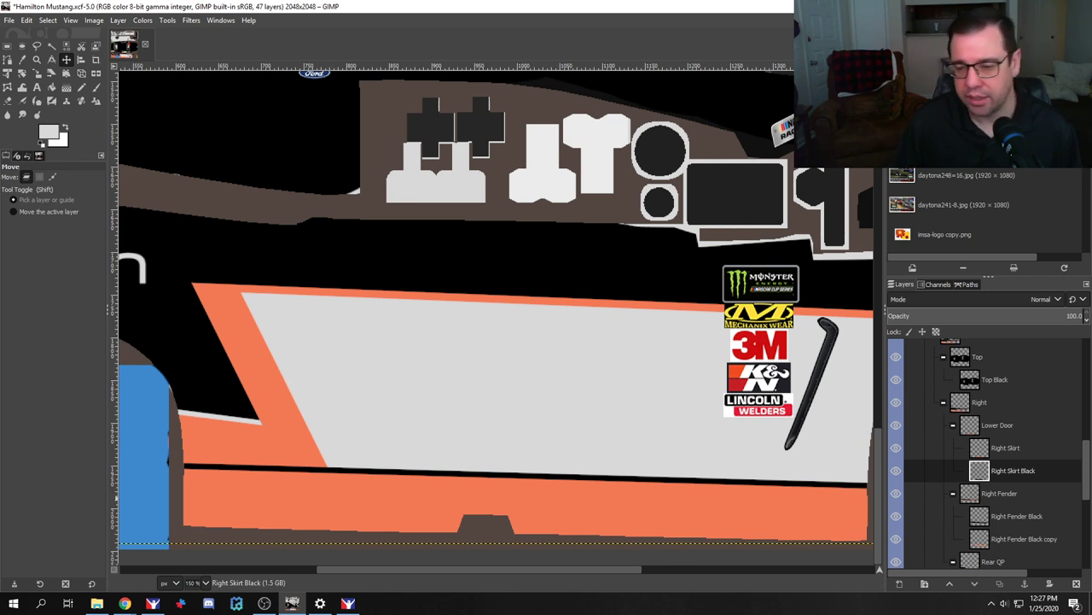
{"action": "scroll", "coordinate": [997, 523], "scroll_direction": "down", "scroll_amount": 2}
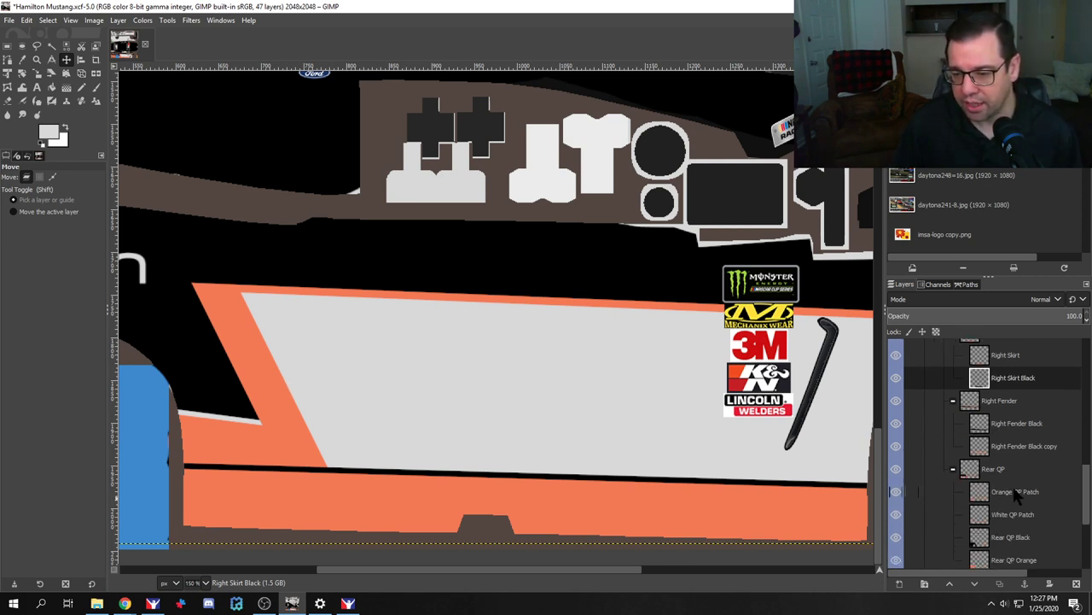
{"action": "scroll", "coordinate": [1012, 517], "scroll_direction": "down", "scroll_amount": 2}
{"action": "left_click", "coordinate": [1014, 528]}
{"action": "left_click", "coordinate": [893, 530]}
{"action": "left_click", "coordinate": [893, 530]}
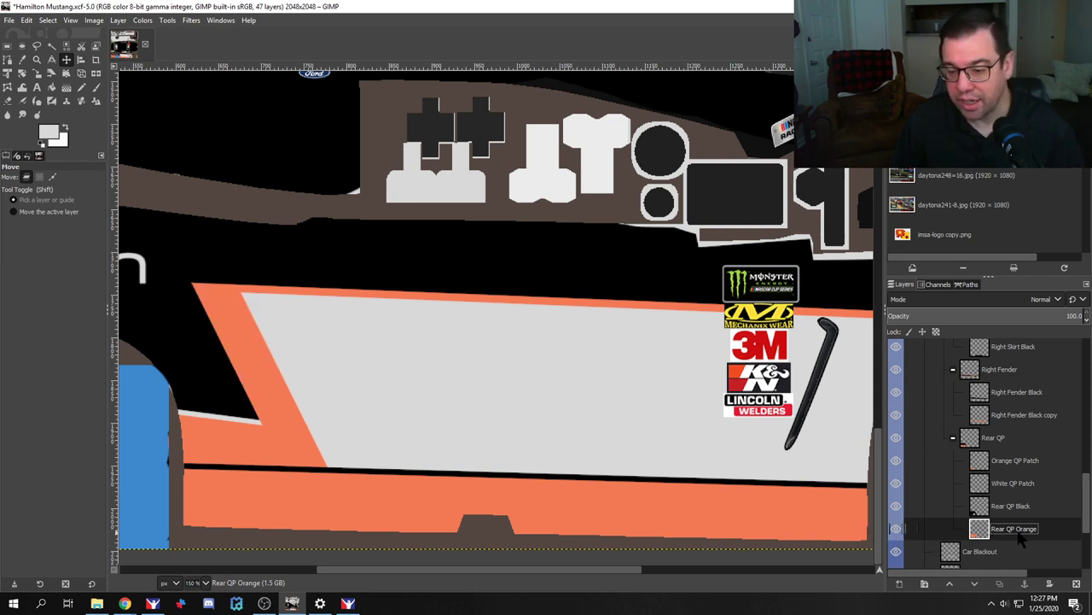
{"action": "left_click", "coordinate": [1013, 507]}
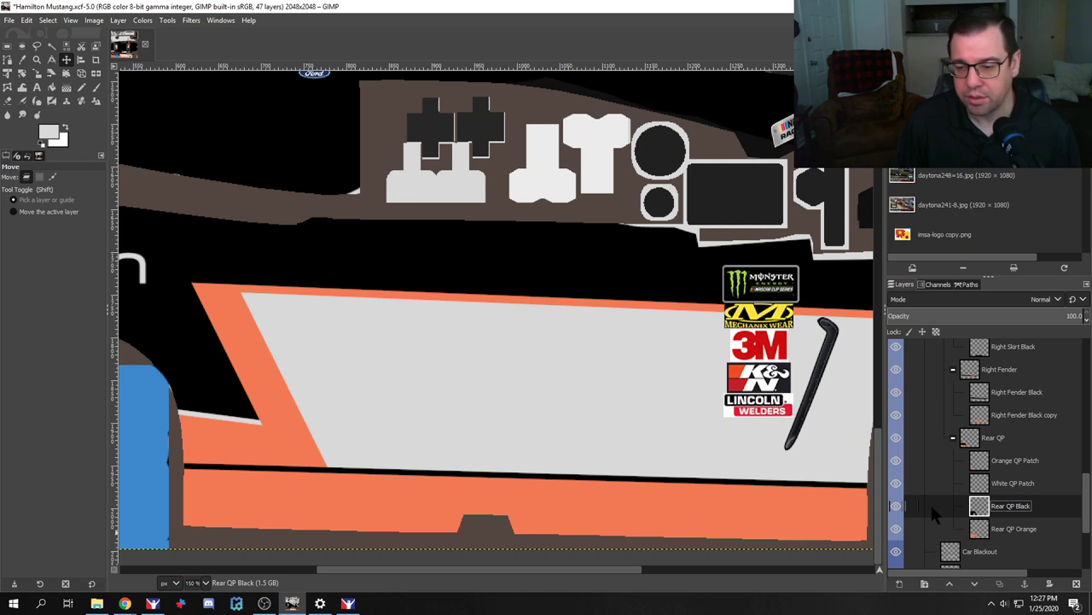
{"action": "left_click", "coordinate": [897, 507]}
{"action": "left_click", "coordinate": [897, 507]}
{"action": "left_click", "coordinate": [1014, 528]}
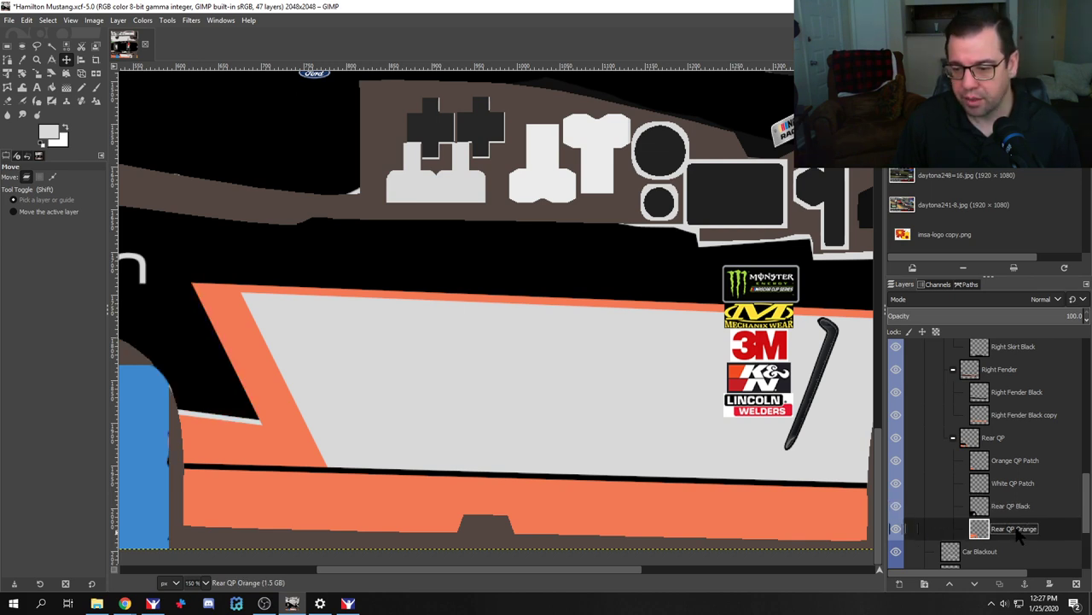
{"action": "right_click", "coordinate": [1016, 529]}
Step: Duplicate the Rear QP Orange layer
{"action": "left_click", "coordinate": [900, 339]}
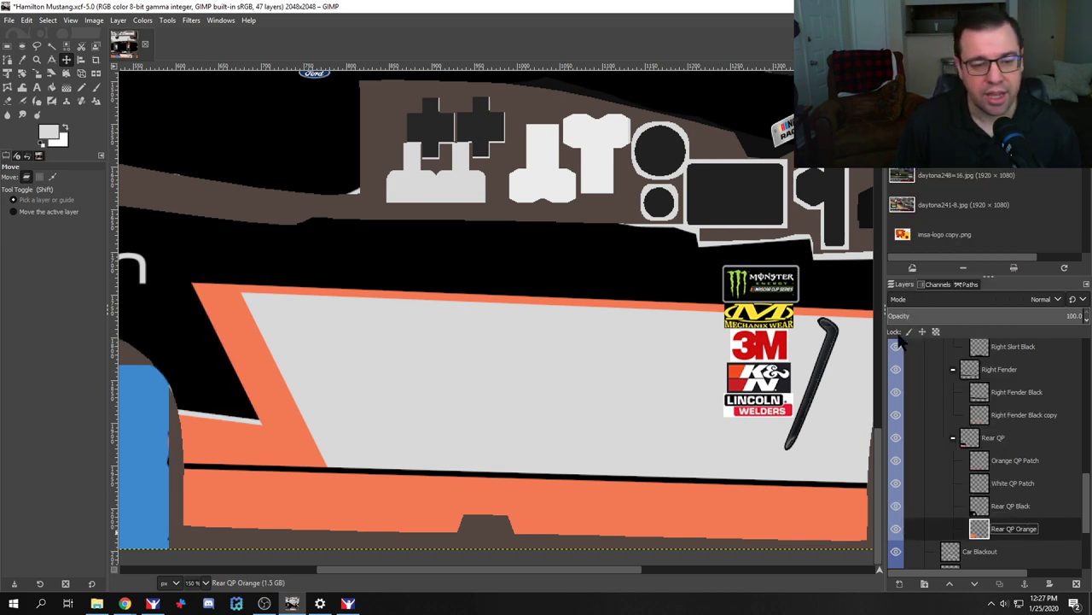
{"action": "key", "text": "shift+ctrl+d"}
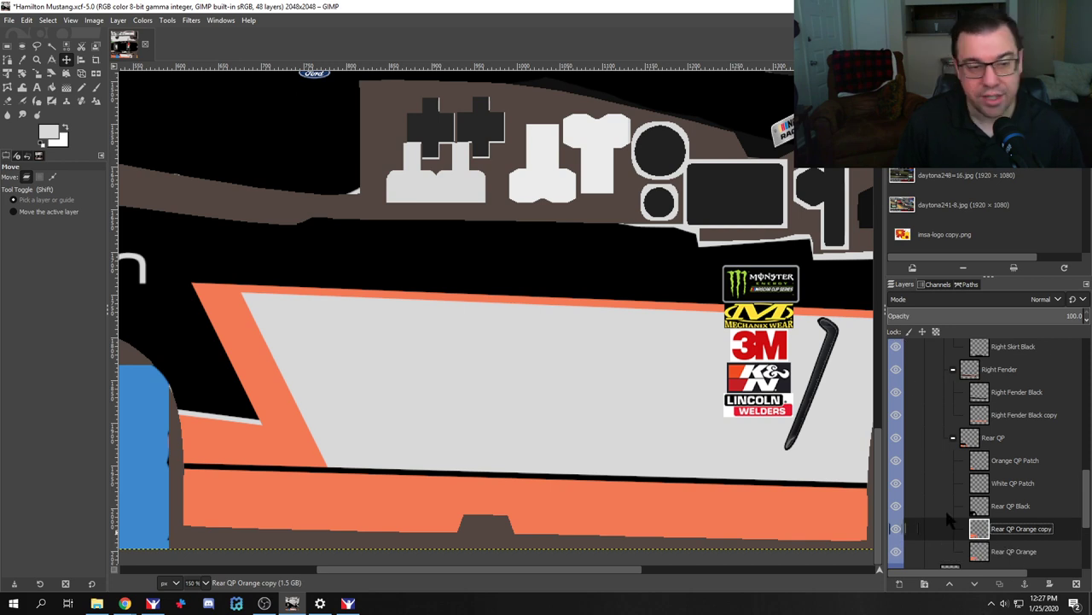
{"action": "scroll", "coordinate": [1009, 542], "scroll_direction": "down", "scroll_amount": 2}
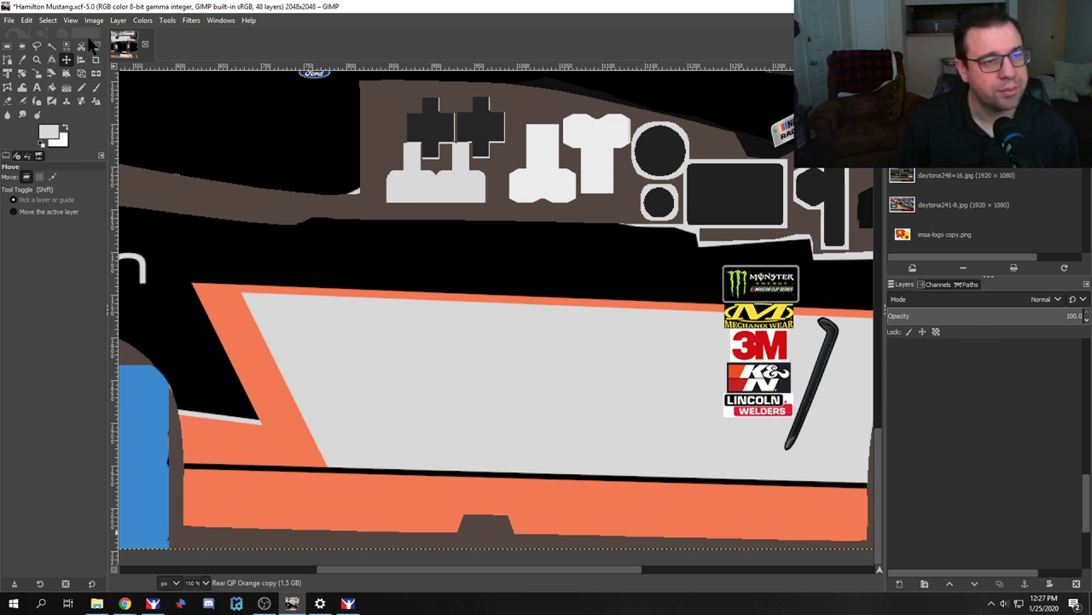
Step: Turn the copied layer's orange to black with Color Exchange
{"action": "left_click", "coordinate": [138, 23]}
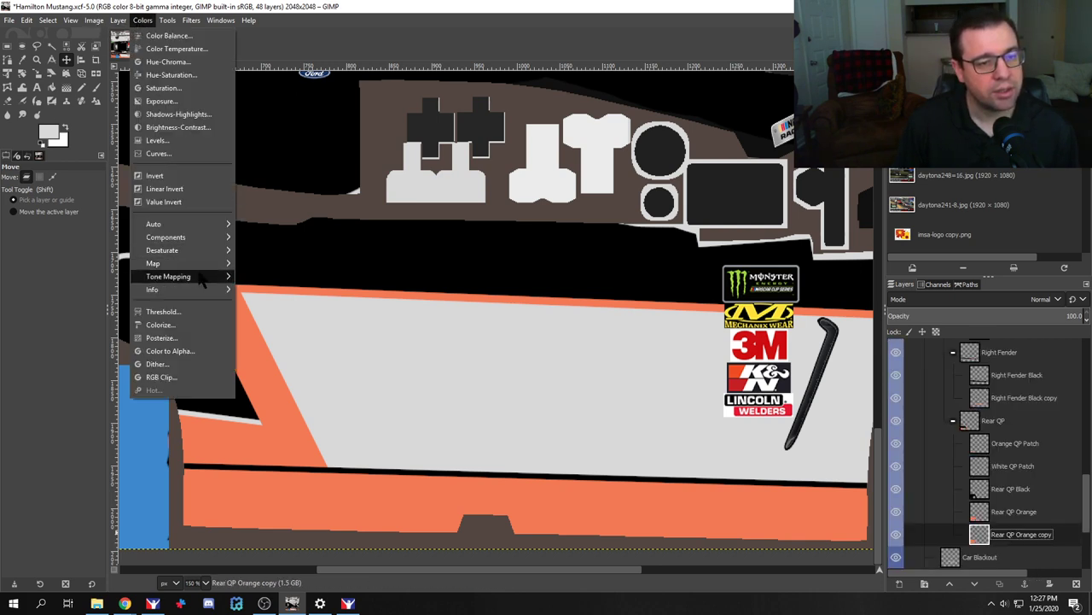
{"action": "mouse_move", "coordinate": [198, 272]}
{"action": "left_click", "coordinate": [295, 309]}
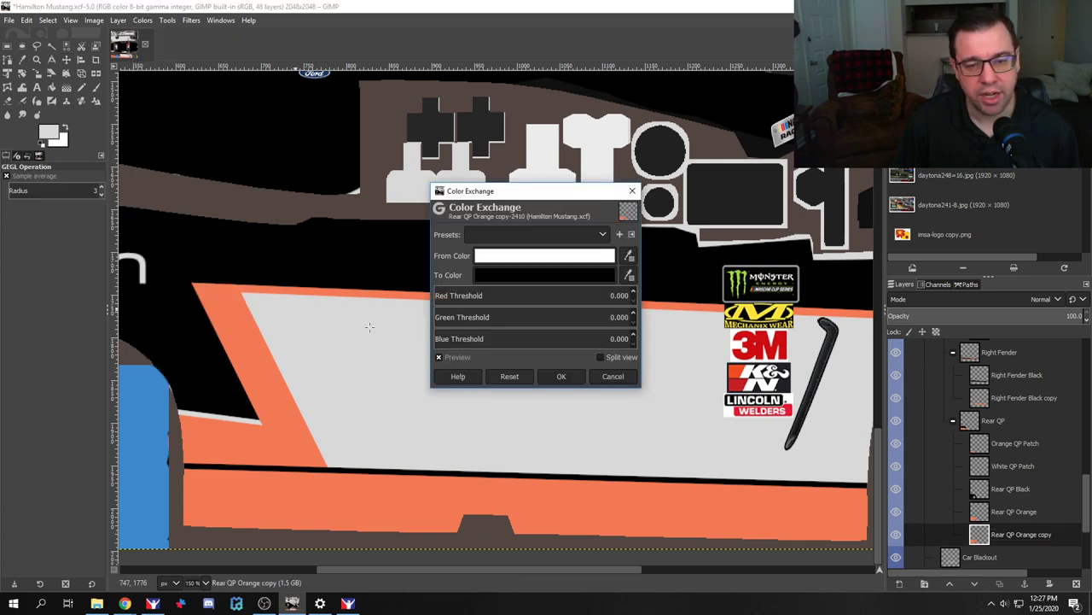
{"action": "left_click", "coordinate": [555, 261]}
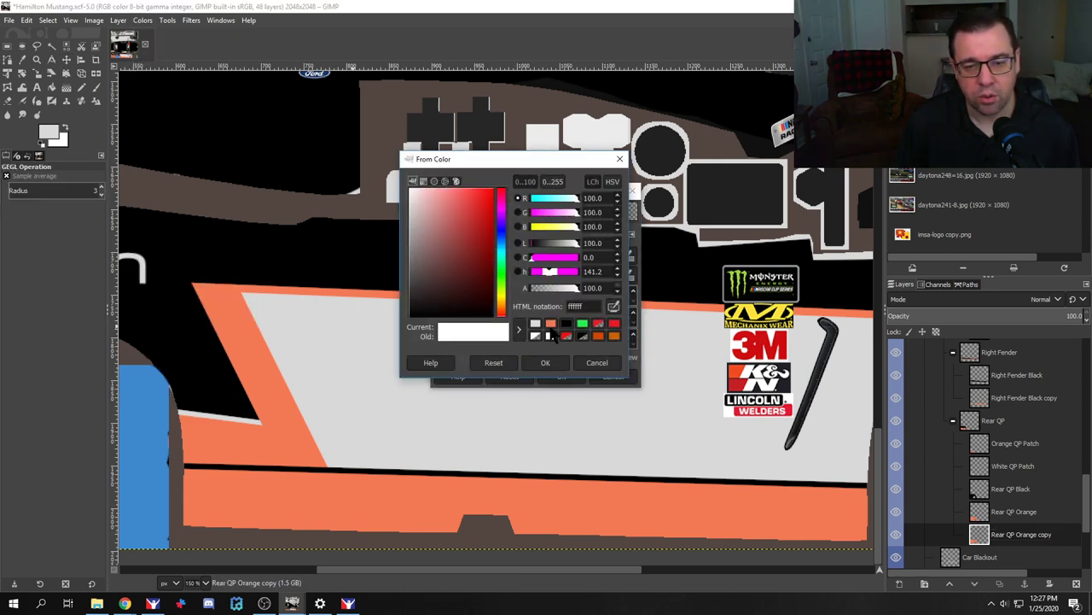
{"action": "left_click", "coordinate": [551, 325]}
{"action": "left_click", "coordinate": [550, 363]}
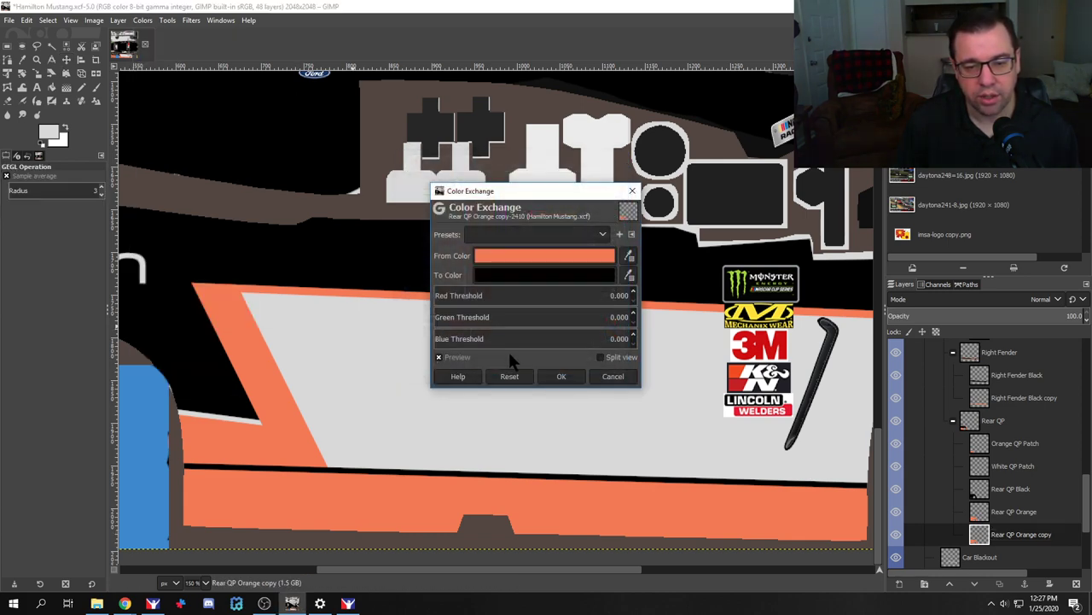
{"action": "left_click", "coordinate": [560, 376]}
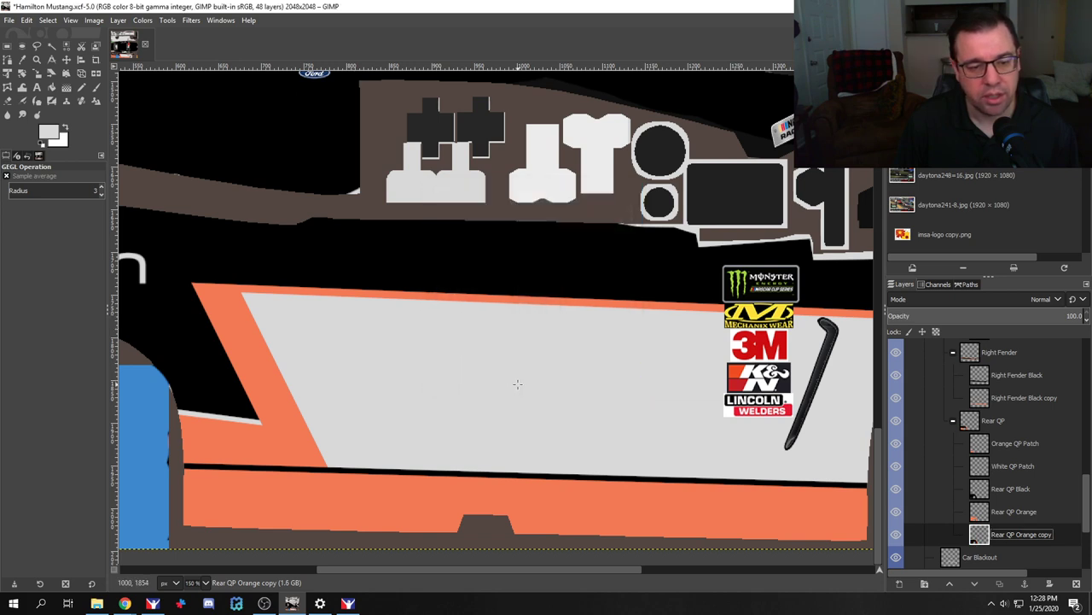
Step: Offset the black copy slightly right to leave a thin pinstripe beside the orange stripe
{"action": "left_click", "coordinate": [66, 59]}
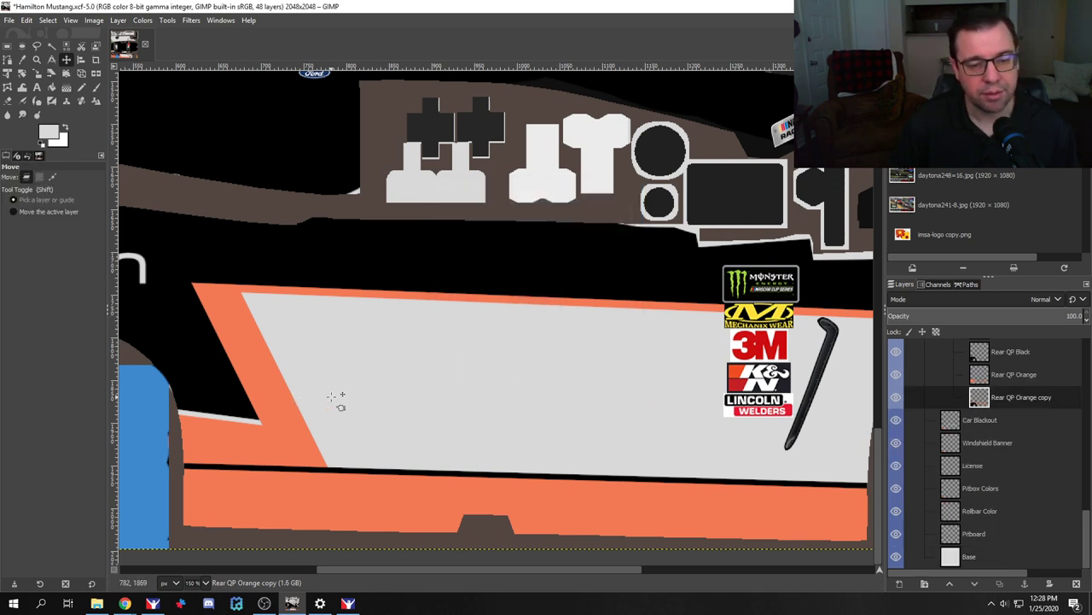
{"action": "key", "text": "Right"}
{"action": "key", "text": "Right"}
{"action": "key", "text": "Right"}
{"action": "key", "text": "Right"}
{"action": "key", "text": "Right"}
{"action": "key", "text": "Right"}
{"action": "key", "text": "Right"}
{"action": "key", "text": "Right"}
{"action": "key", "text": "Right"}
{"action": "key", "text": "Right"}
{"action": "key", "text": "Right"}
{"action": "key", "text": "Right"}
{"action": "key", "text": "Right"}
{"action": "key", "text": "Right"}
{"action": "key", "text": "Right"}
{"action": "key", "text": "Right"}
{"action": "key", "text": "Right"}
{"action": "key", "text": "Right"}
{"action": "key", "text": "Right"}
{"action": "key", "text": "Right"}
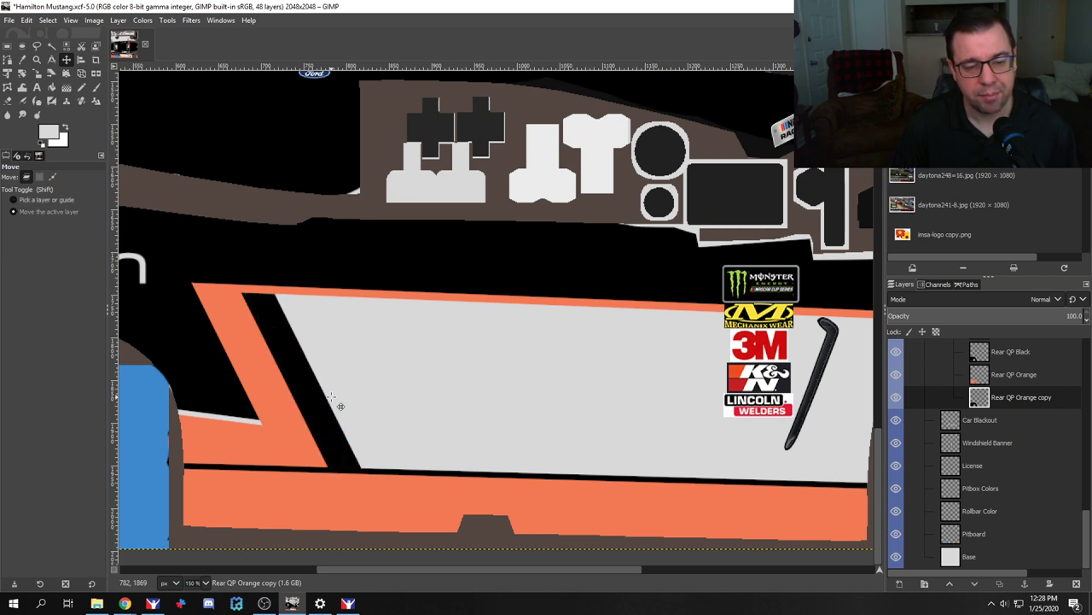
{"action": "key", "text": "Right"}
{"action": "key", "text": "Right"}
{"action": "key", "text": "Right"}
{"action": "key", "text": "Right"}
{"action": "key", "text": "Right"}
{"action": "key", "text": "Right"}
{"action": "key", "text": "Right"}
{"action": "key", "text": "Right"}
{"action": "key", "text": "Right"}
{"action": "key", "text": "Right"}
{"action": "key", "text": "Right"}
{"action": "key", "text": "shift"}
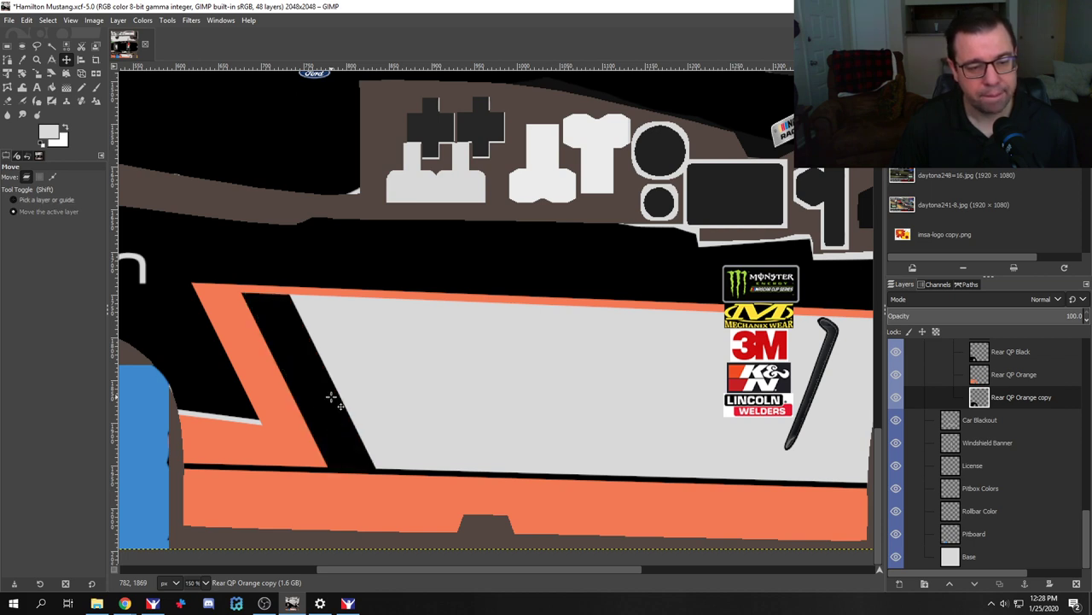
{"action": "key", "text": "Left"}
{"action": "key", "text": "Left"}
{"action": "key", "text": "Left"}
{"action": "key", "text": "Left"}
{"action": "key", "text": "Left"}
{"action": "key", "text": "Left"}
{"action": "key", "text": "Left"}
{"action": "key", "text": "Left"}
{"action": "key", "text": "Left"}
{"action": "key", "text": "Left"}
{"action": "key", "text": "Left"}
{"action": "key", "text": "Left"}
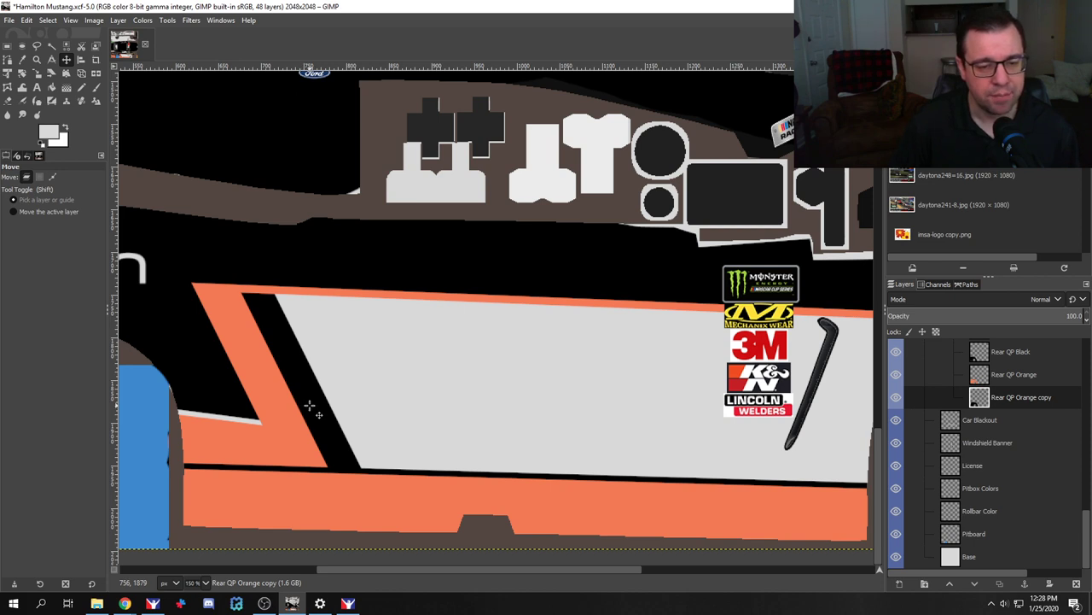
{"action": "key", "text": "Left"}
{"action": "key", "text": "Left"}
{"action": "key", "text": "Left"}
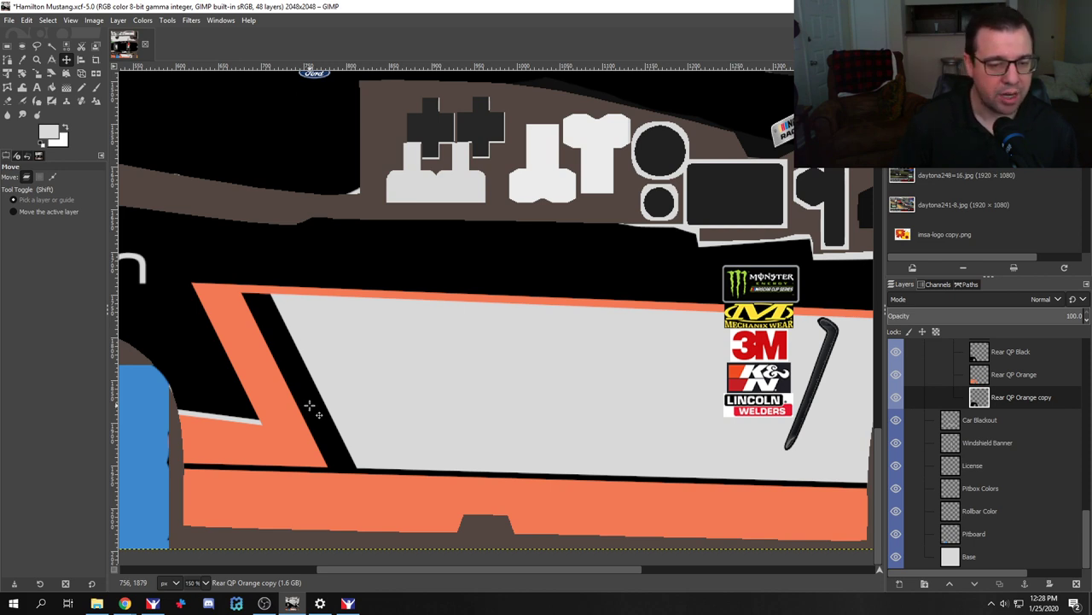
{"action": "key", "text": "Left"}
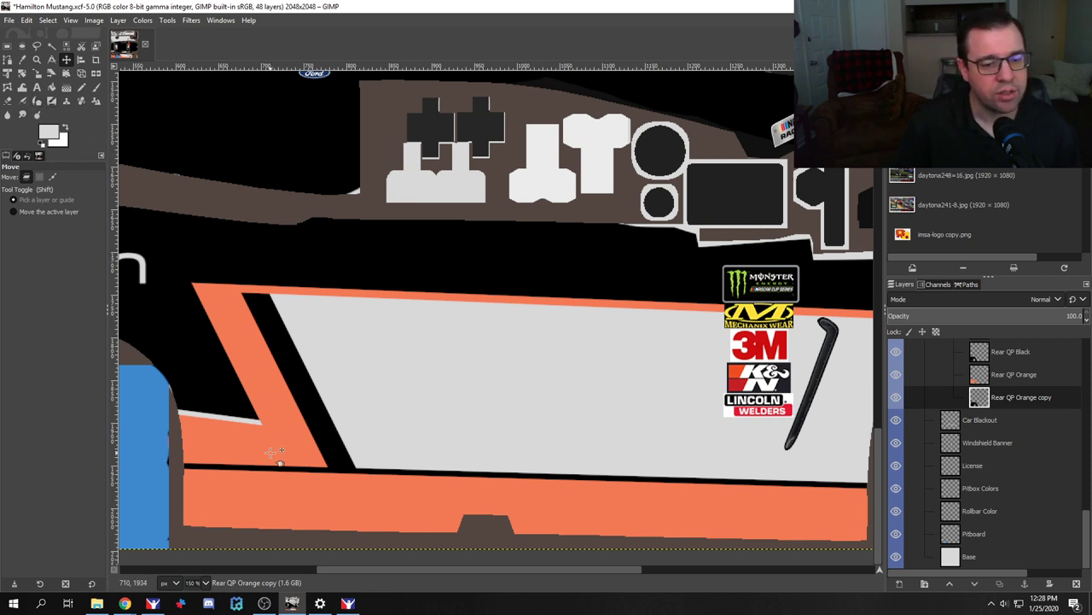
{"action": "scroll", "coordinate": [1003, 458], "scroll_direction": "up", "scroll_amount": 5}
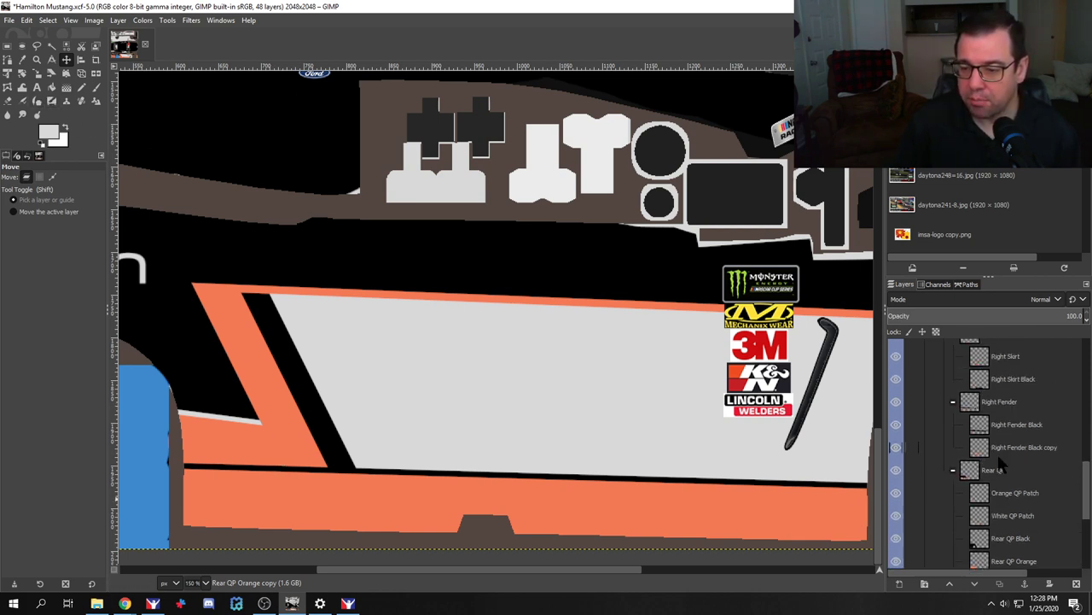
Step: Erase the left end of the black line on the Right Skirt Black layer
{"action": "scroll", "coordinate": [1003, 458], "scroll_direction": "up", "scroll_amount": 1}
{"action": "left_click", "coordinate": [1016, 441]}
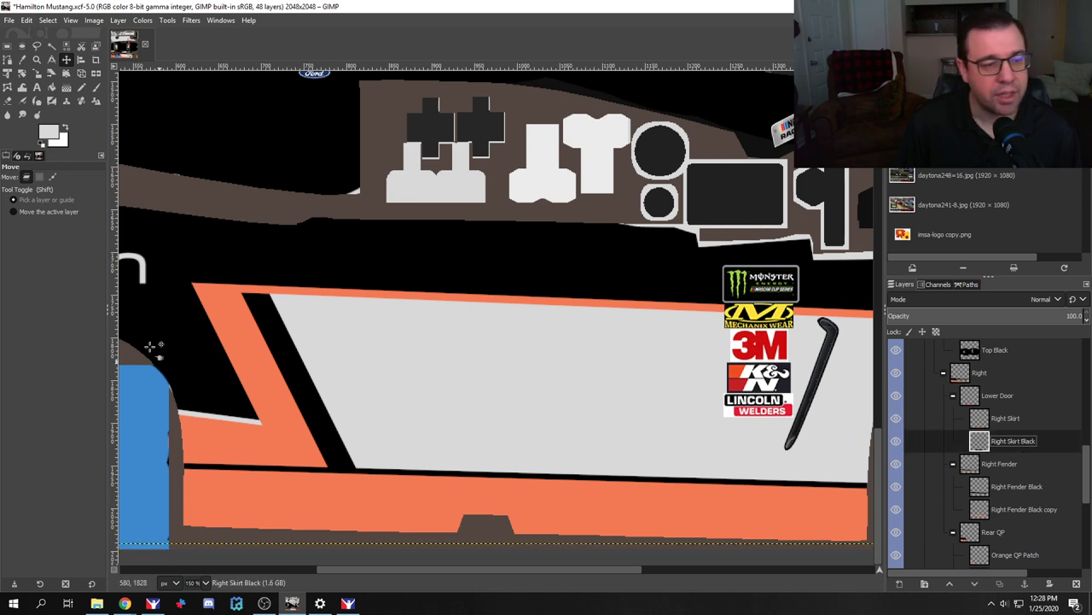
{"action": "left_click", "coordinate": [9, 101]}
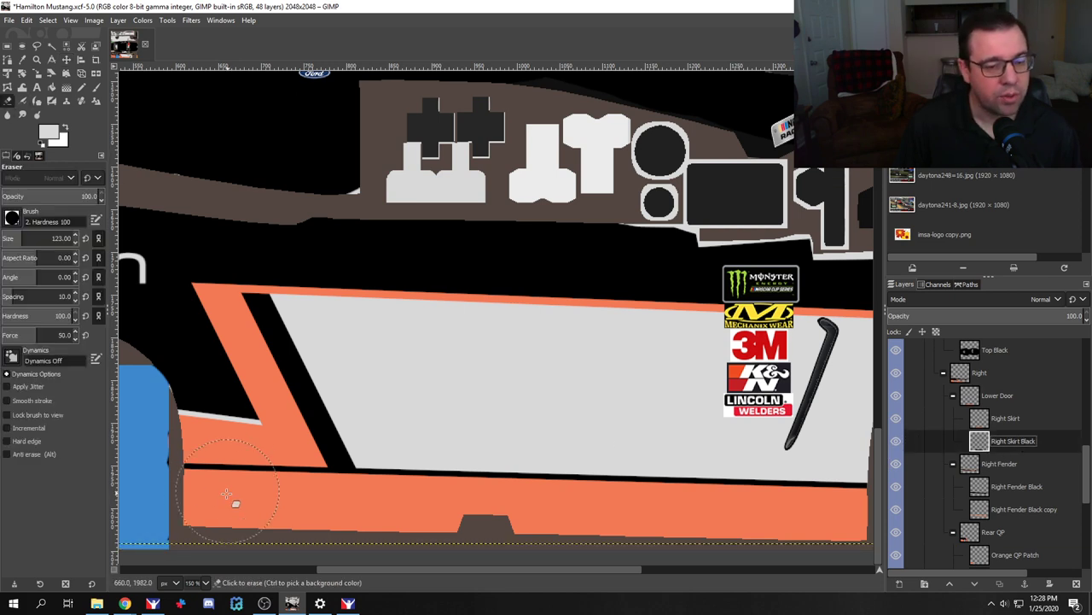
{"action": "mouse_move", "coordinate": [209, 499]}
{"action": "left_mouse_down"}
{"action": "mouse_move", "coordinate": [282, 484]}
{"action": "mouse_move", "coordinate": [287, 493]}
{"action": "left_mouse_up"}
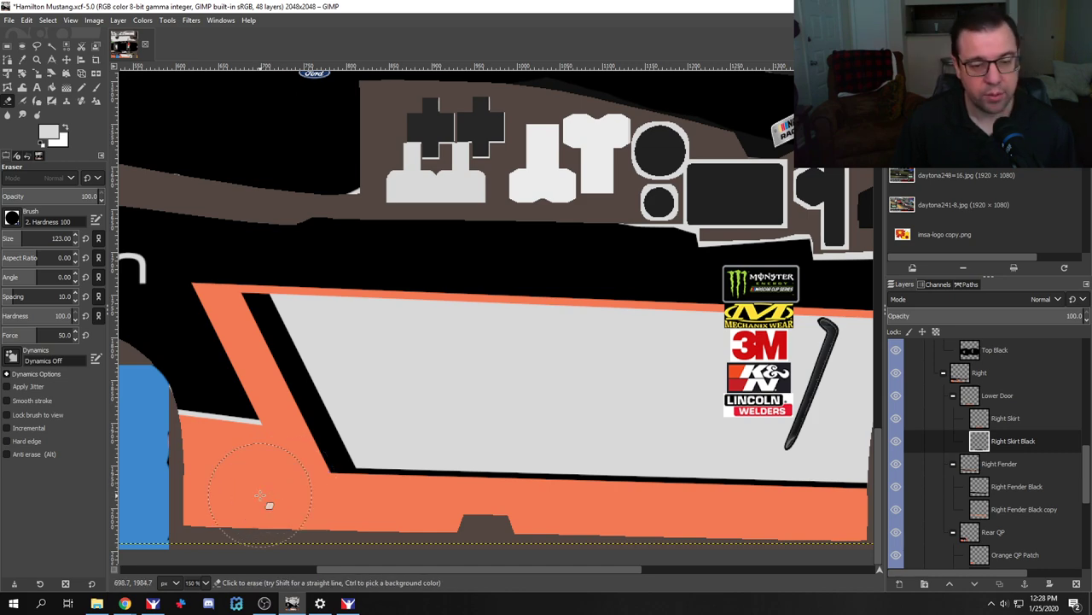
Step: Check the trimmed skirt pinstripe in the iRacing preview, then return to the paint file
{"action": "key", "text": "alt+Tab"}
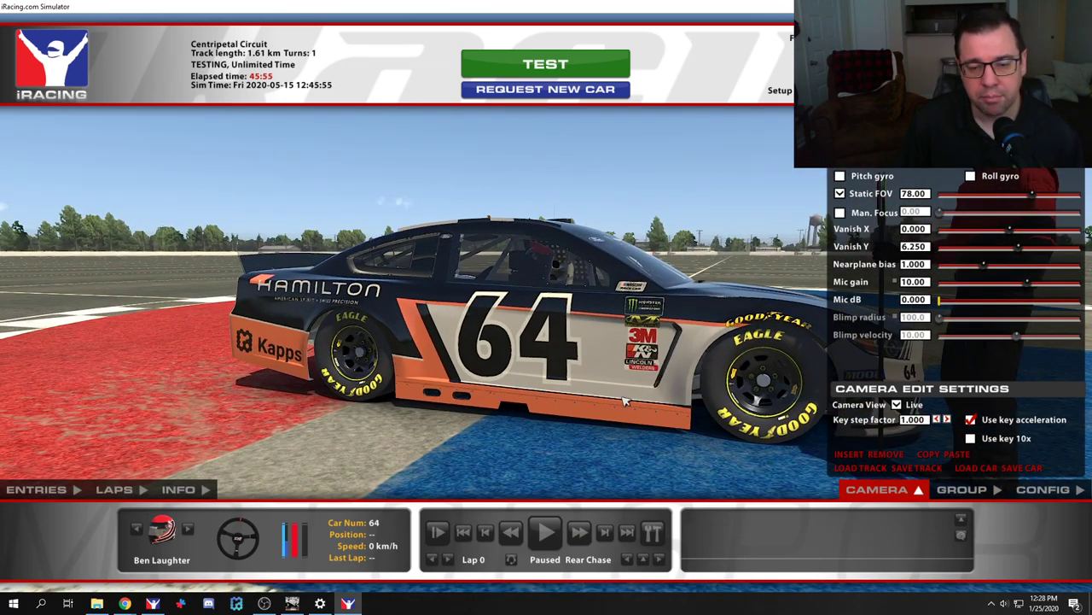
{"action": "key", "text": "alt+Tab"}
{"action": "scroll", "coordinate": [1014, 468], "scroll_direction": "down", "scroll_amount": 1}
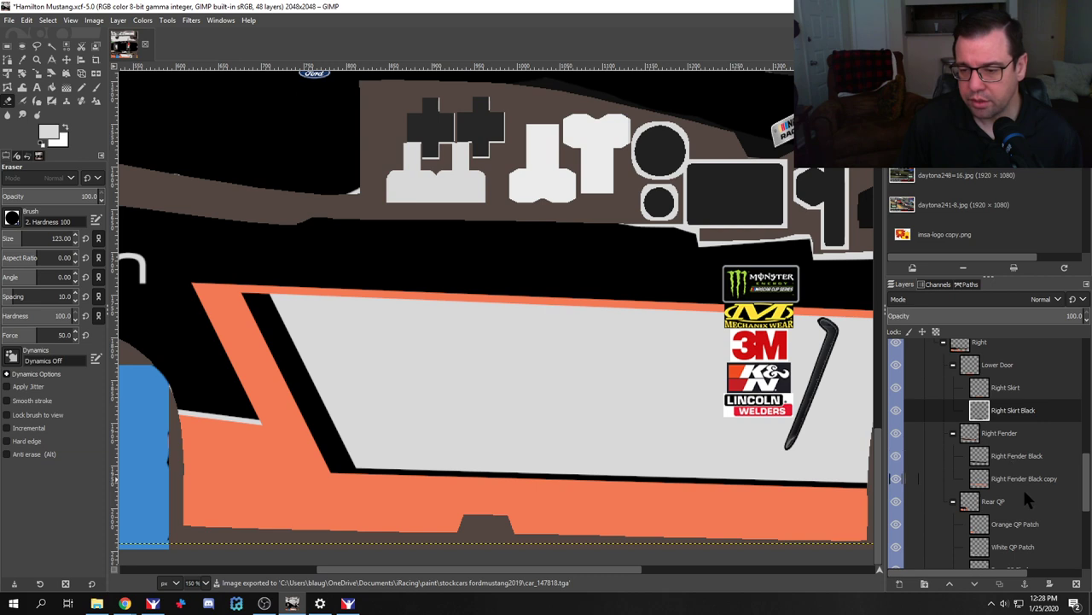
Step: Nudge the Right Skirt Black line up slightly, export the TGA, and view it in iRacing
{"action": "scroll", "coordinate": [1023, 486], "scroll_direction": "down", "scroll_amount": 1}
{"action": "scroll", "coordinate": [1019, 470], "scroll_direction": "down", "scroll_amount": 1}
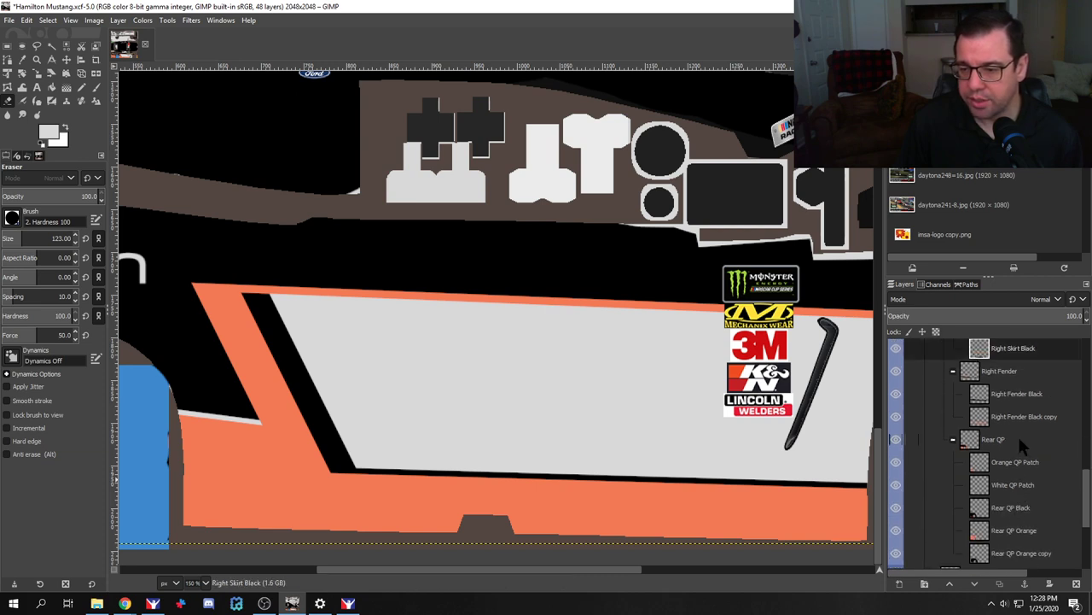
{"action": "scroll", "coordinate": [1021, 441], "scroll_direction": "up", "scroll_amount": 1}
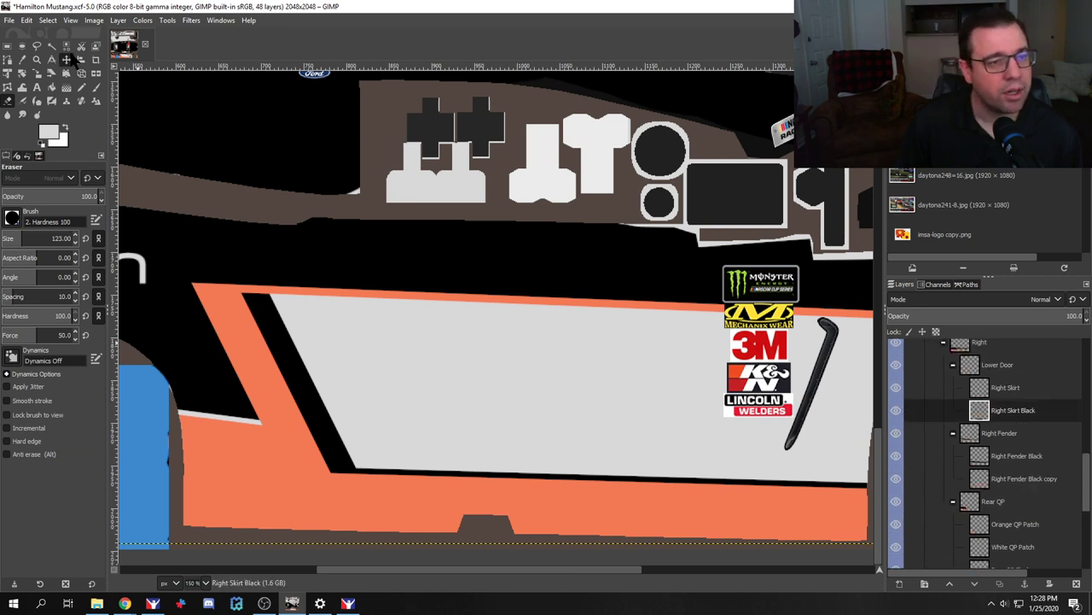
{"action": "left_click", "coordinate": [66, 59]}
{"action": "key", "text": "Up"}
{"action": "key", "text": "Up"}
{"action": "key", "text": "Up"}
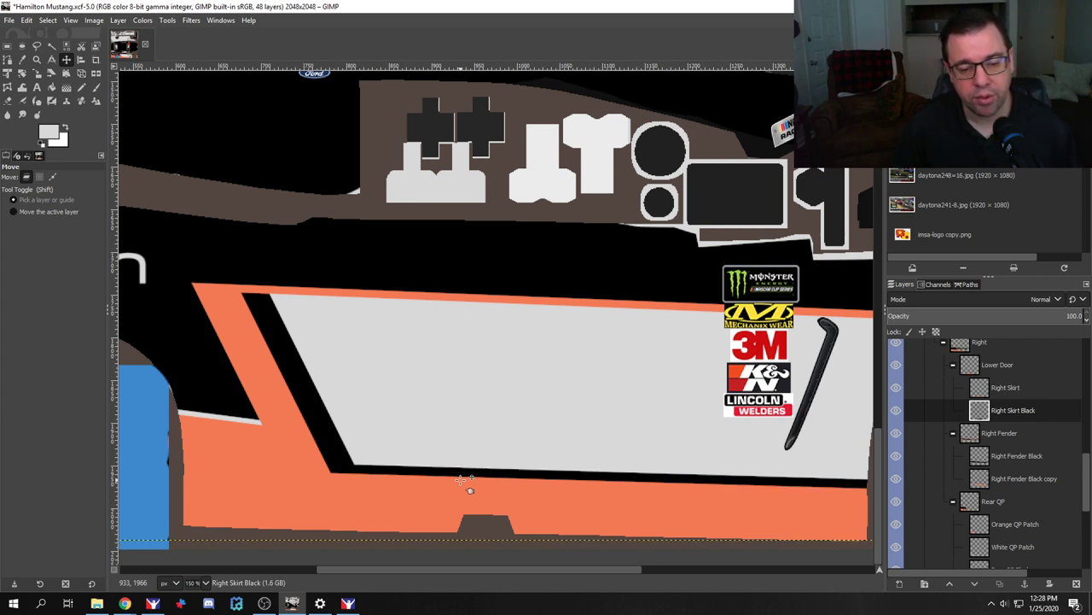
{"action": "key", "text": "ctrl+e"}
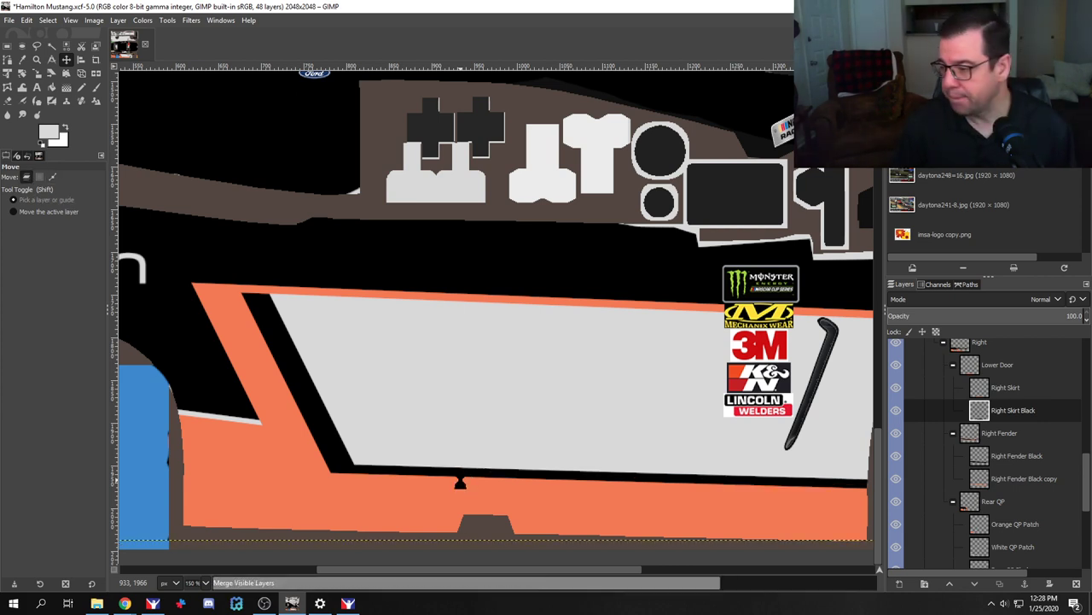
{"action": "key", "text": "alt+Tab"}
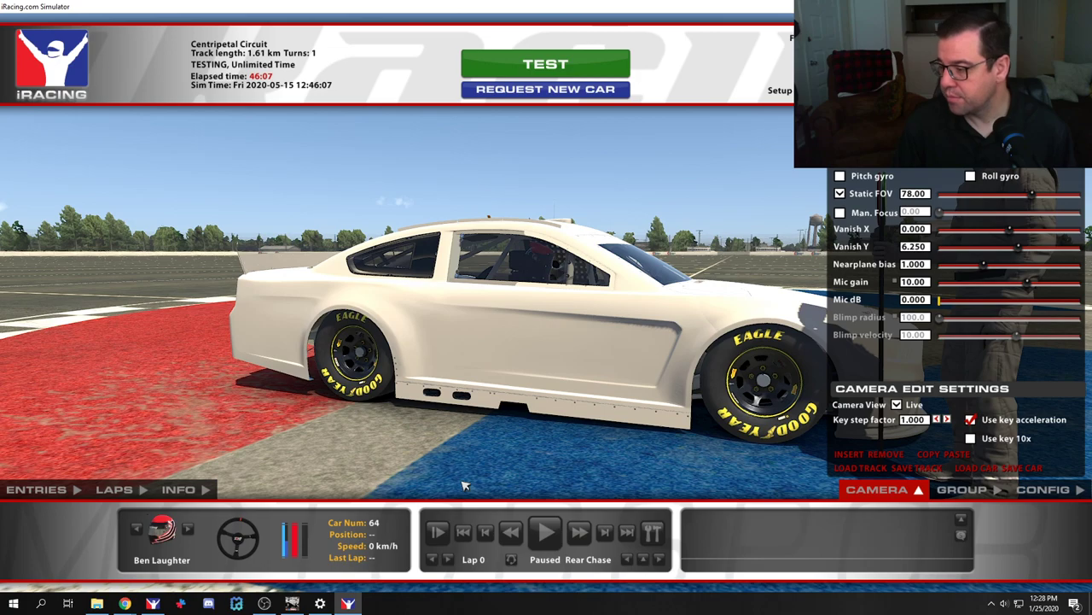
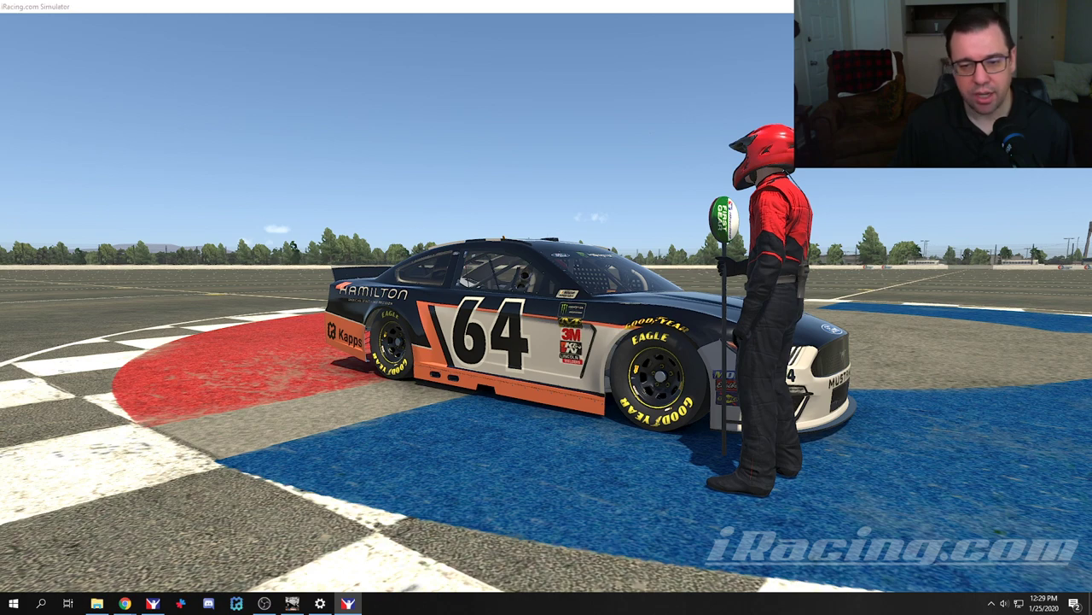
Step: Return from the iRacing preview to Hamilton Mustang.xcf in GIMP and undo the last change
{"action": "key", "text": "alt+Tab"}
{"action": "scroll", "coordinate": [530, 379], "scroll_direction": "down", "scroll_amount": 2}
{"action": "key", "text": "ctrl+z"}
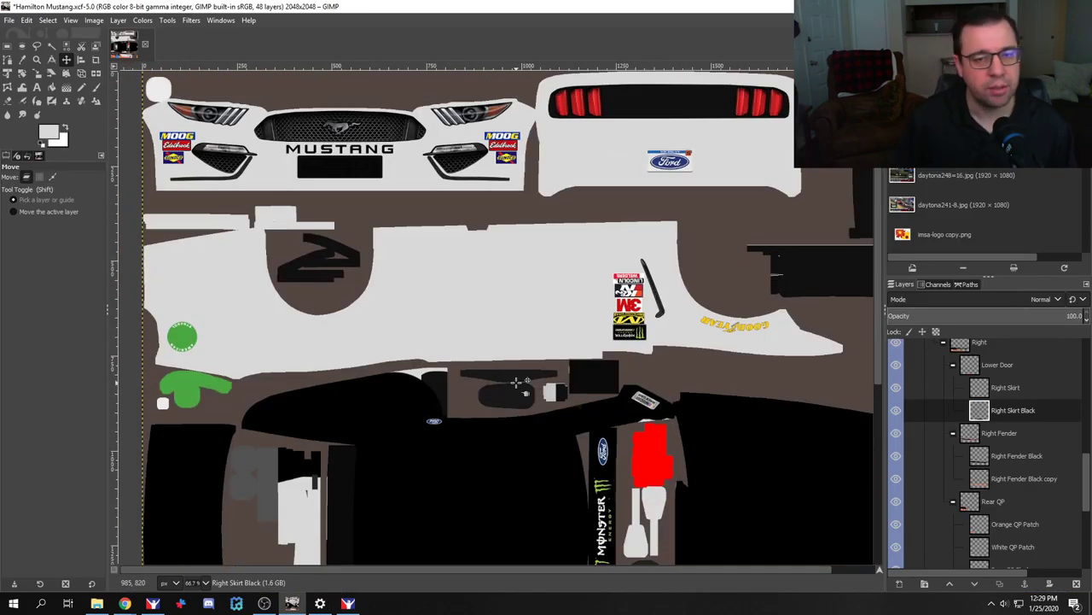
Step: Add a layer group named Front containing a new layer called Bumper Black
{"action": "left_click", "coordinate": [94, 88]}
{"action": "scroll", "coordinate": [1018, 458], "scroll_direction": "up", "scroll_amount": 1}
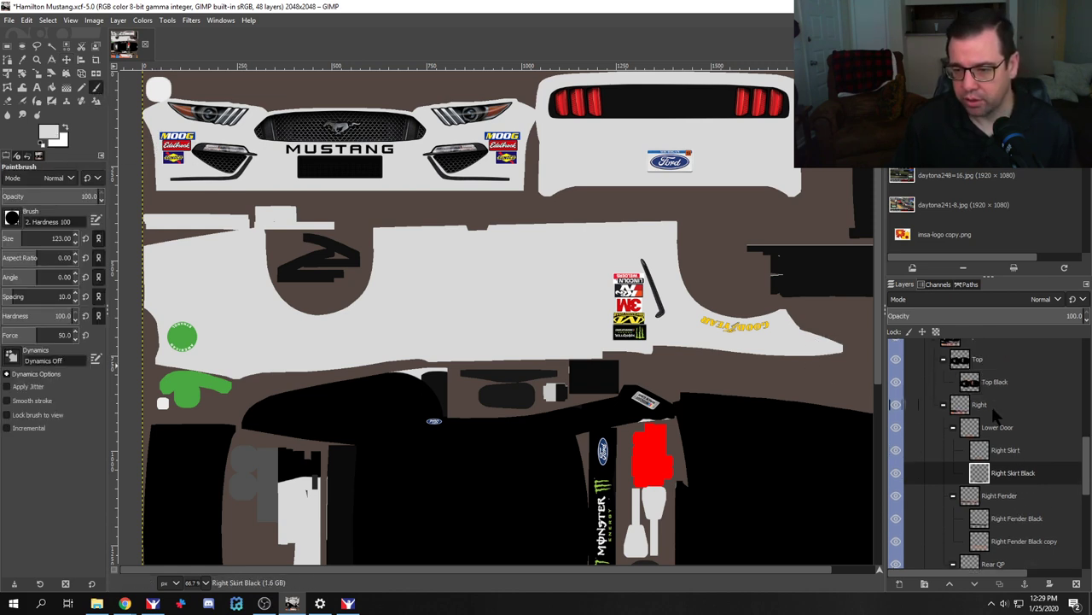
{"action": "left_click", "coordinate": [924, 583]}
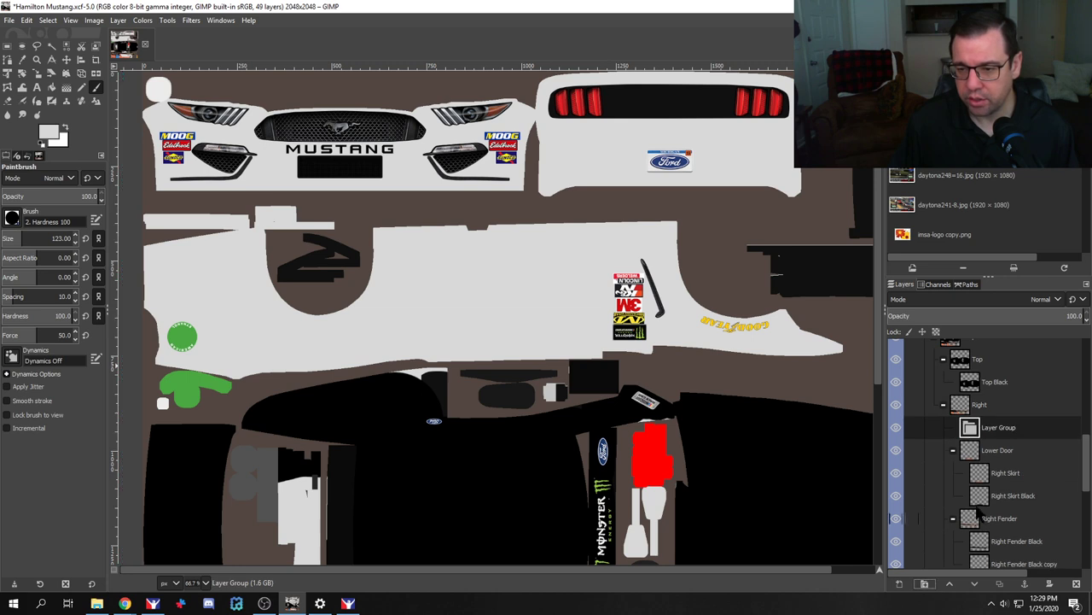
{"action": "double_click", "coordinate": [993, 428]}
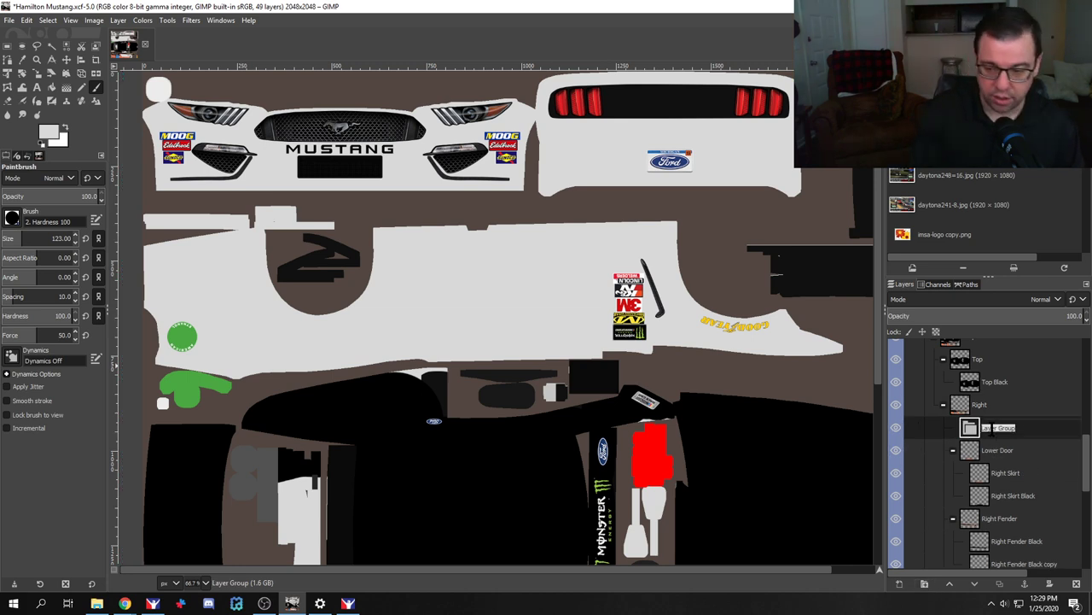
{"action": "type", "text": "Front"}
{"action": "key", "text": "Return"}
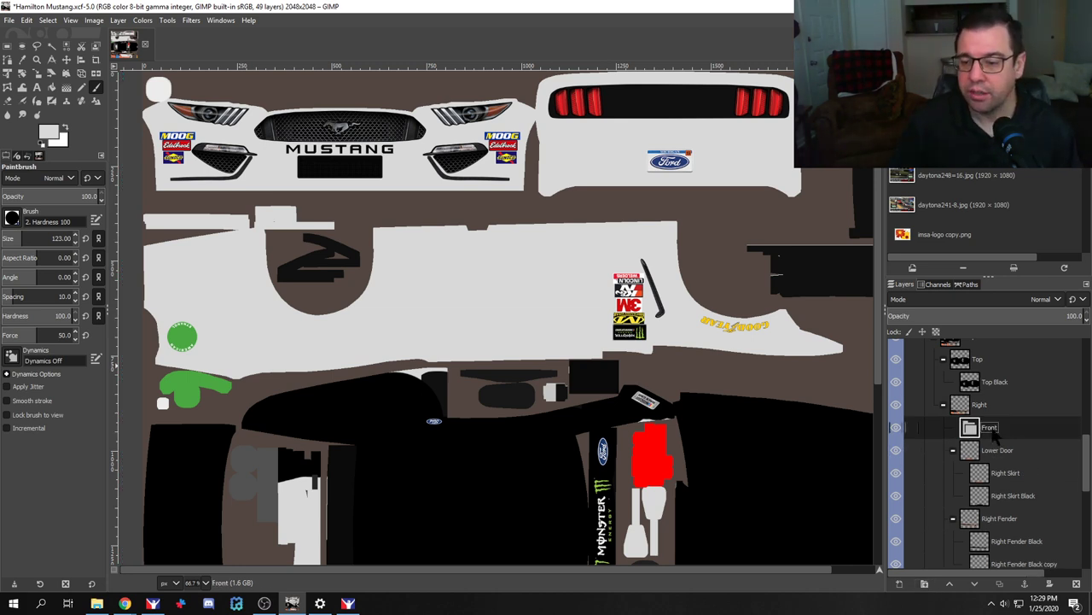
{"action": "left_click", "coordinate": [899, 583]}
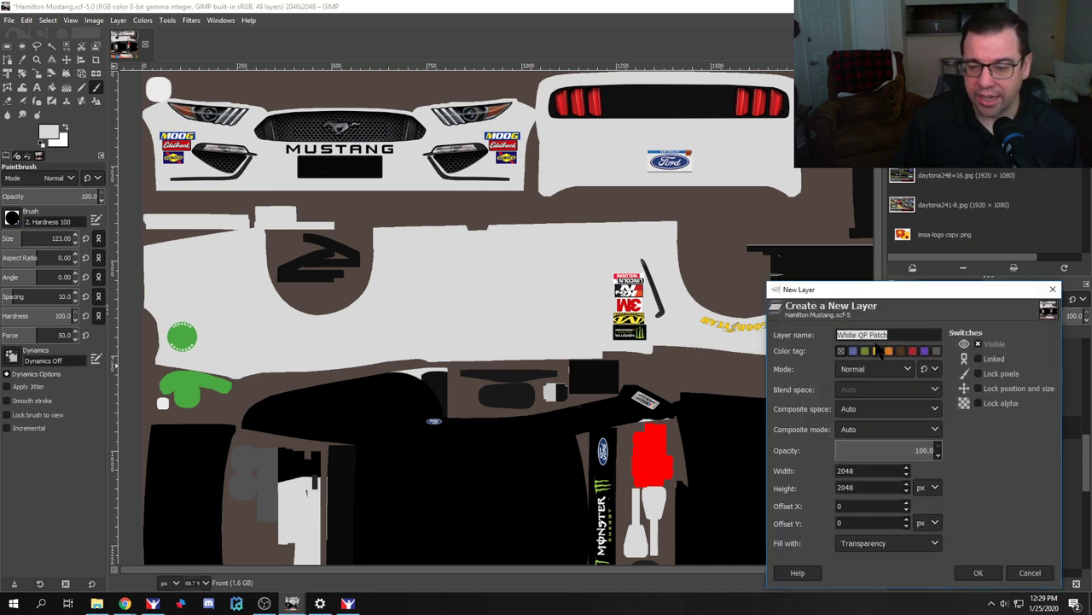
{"action": "type", "text": "Bu"}
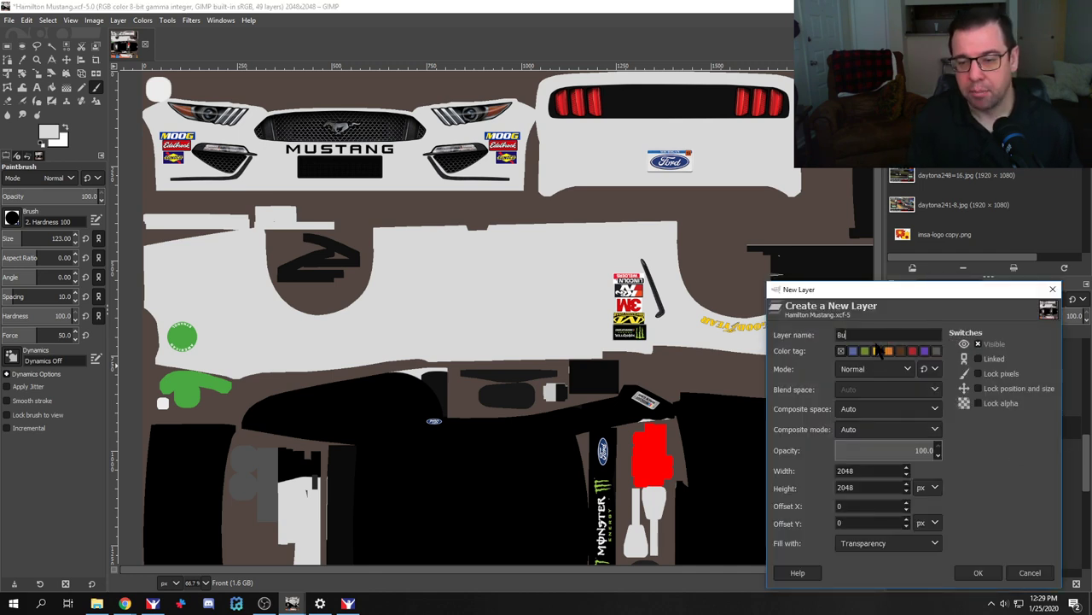
{"action": "type", "text": "mper Black"}
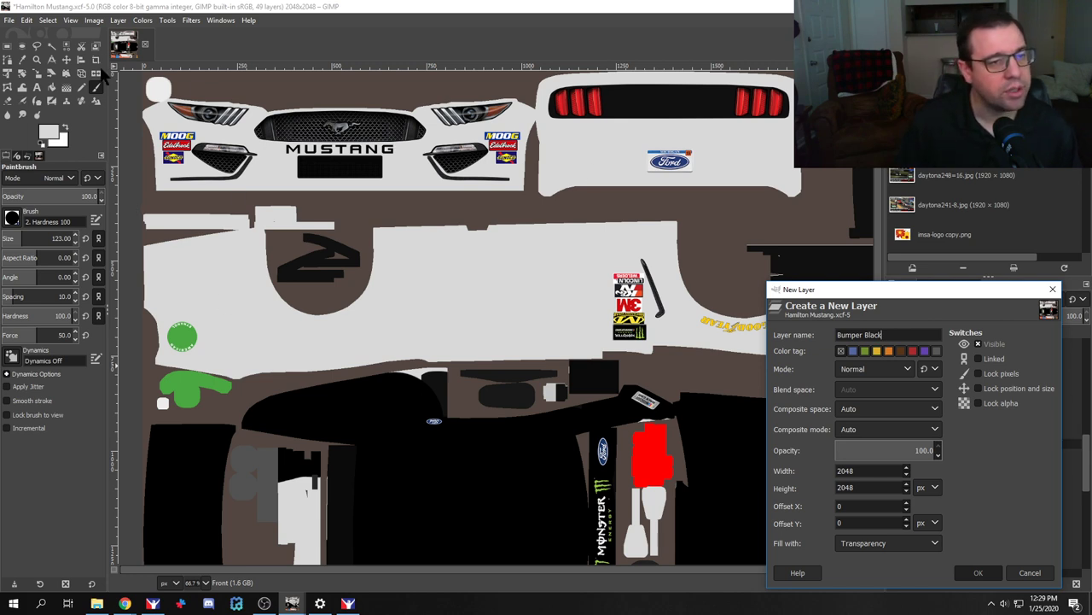
{"action": "key", "text": "Return"}
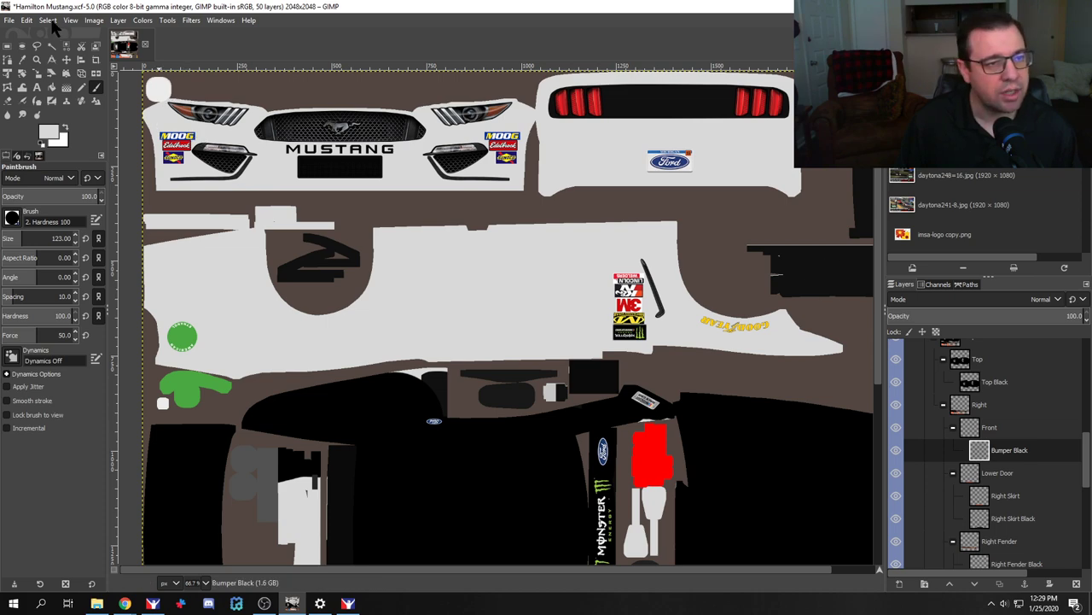
Step: Save the Hamilton Mustang.xcf file
{"action": "left_click", "coordinate": [48, 20]}
{"action": "left_click", "coordinate": [397, 7]}
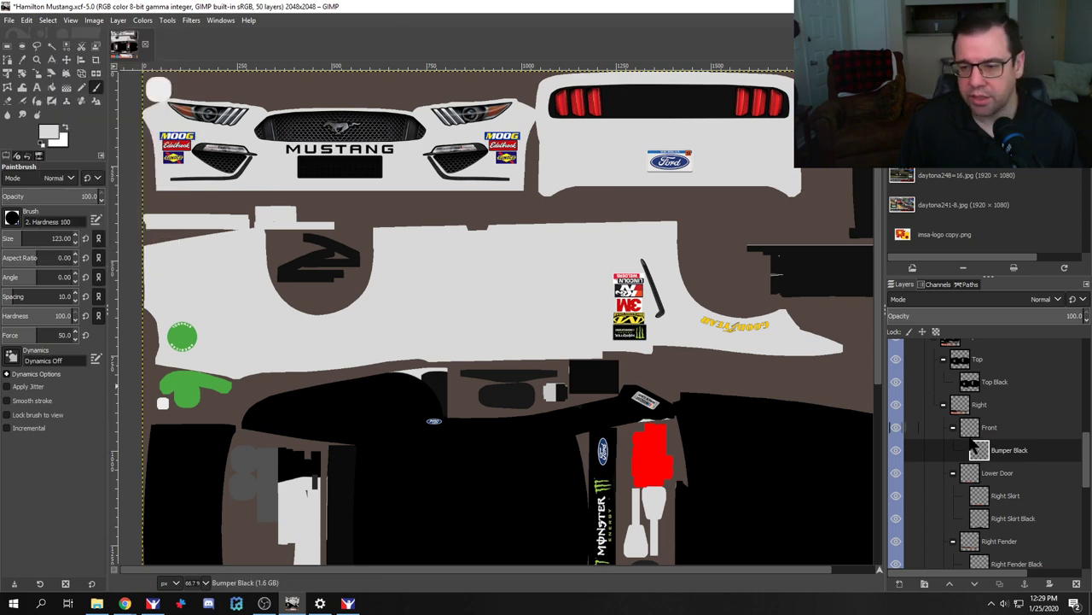
{"action": "scroll", "coordinate": [367, 341], "scroll_direction": "down", "scroll_amount": 4}
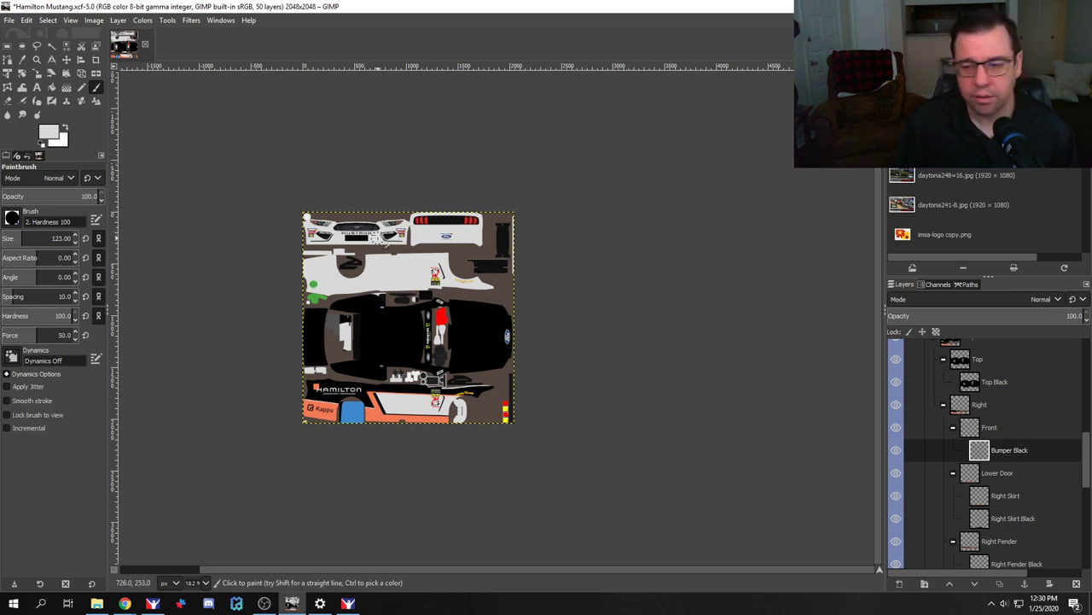
{"action": "left_click", "coordinate": [70, 20]}
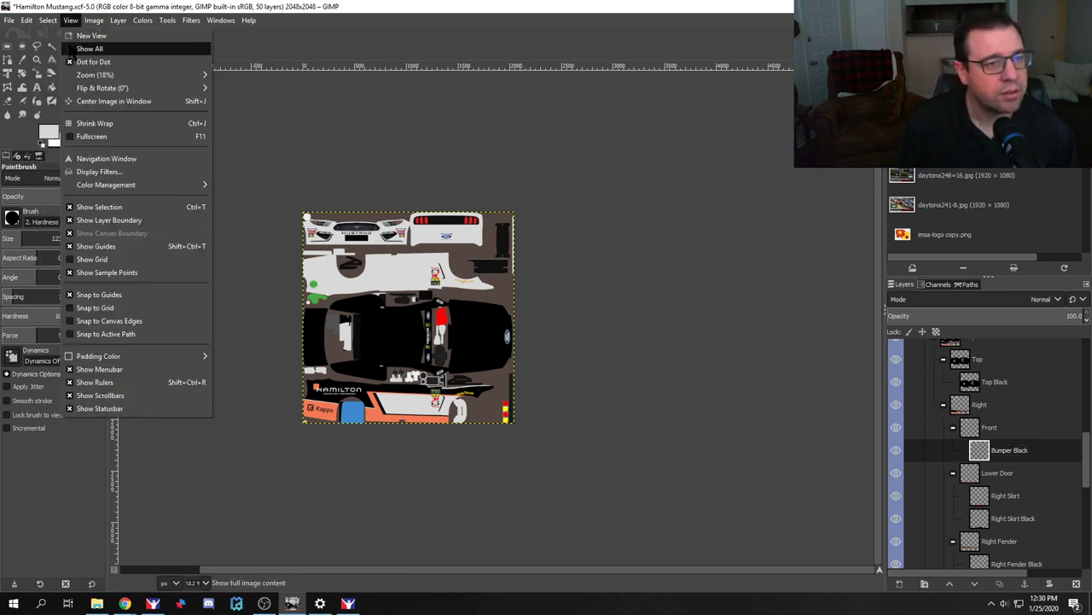
{"action": "mouse_move", "coordinate": [48, 20]}
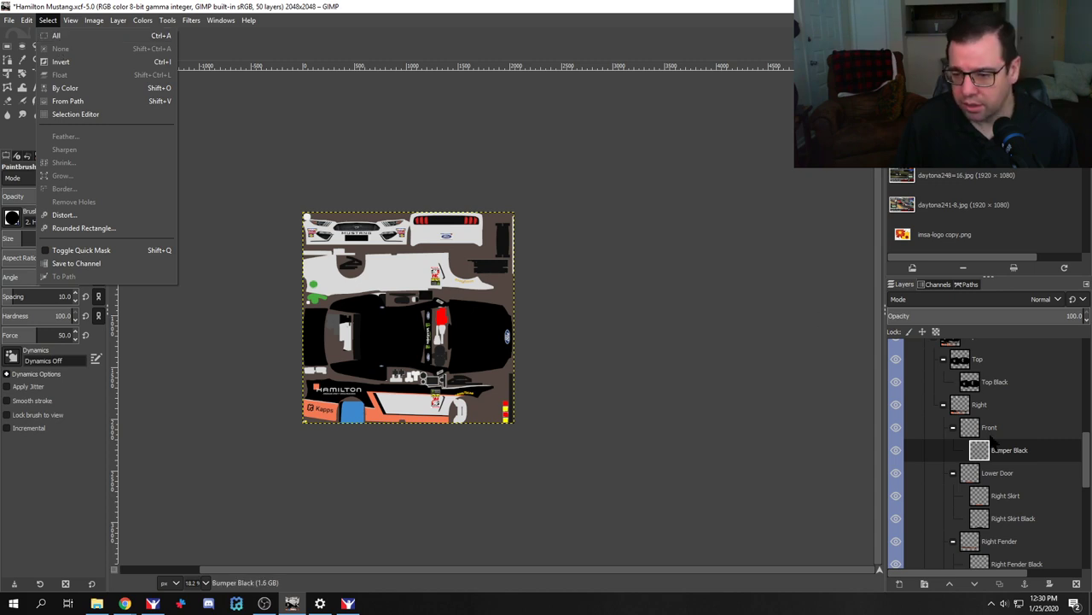
{"action": "left_click", "coordinate": [992, 450]}
{"action": "left_click", "coordinate": [999, 450]}
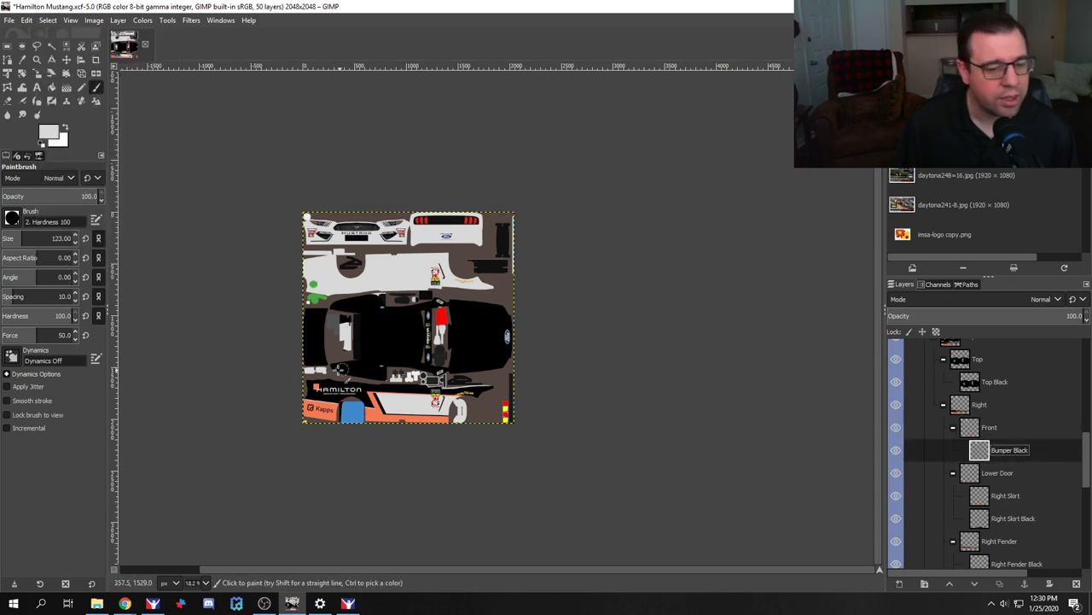
{"action": "scroll", "coordinate": [342, 369], "scroll_direction": "up", "scroll_amount": 4}
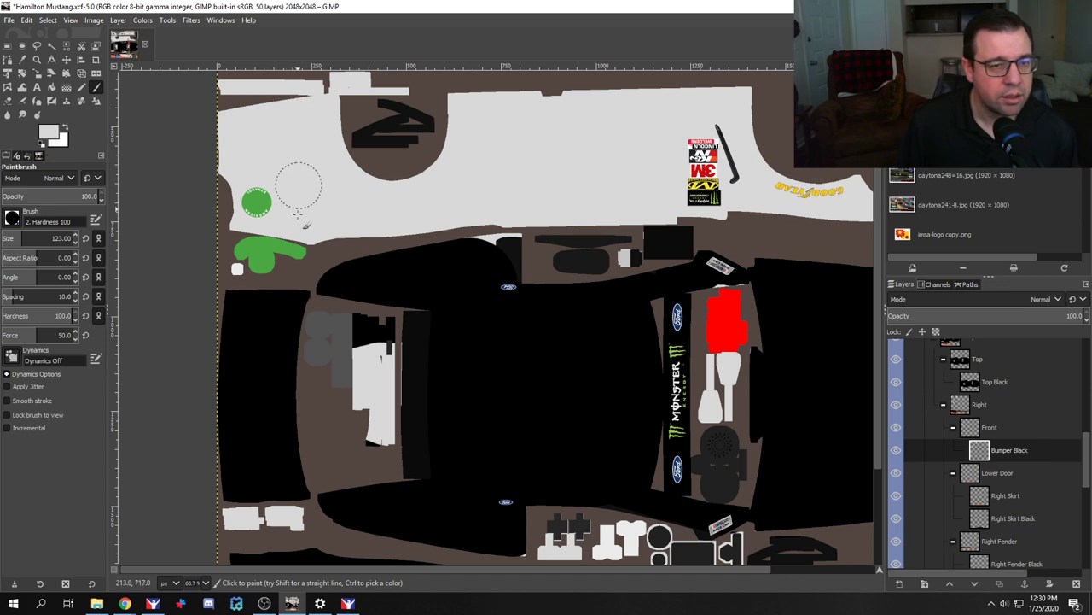
{"action": "scroll", "coordinate": [304, 224], "scroll_direction": "up", "scroll_amount": 3}
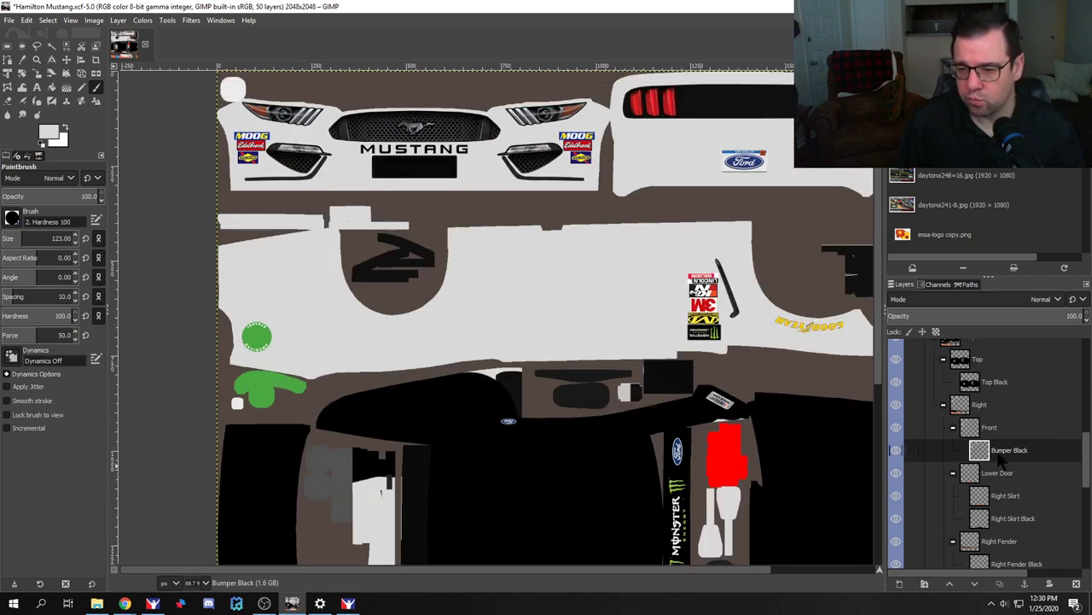
{"action": "key", "text": "ctrl+s"}
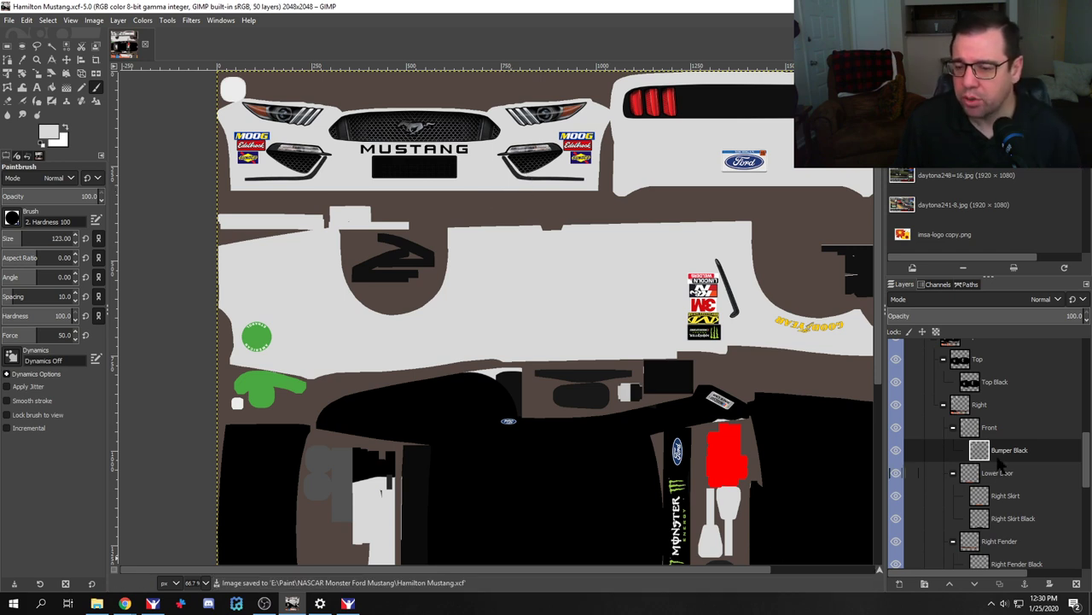
Step: Drag the Front group up to the top of the Graphics group
{"action": "left_click", "coordinate": [994, 431]}
{"action": "left_click", "coordinate": [1013, 452]}
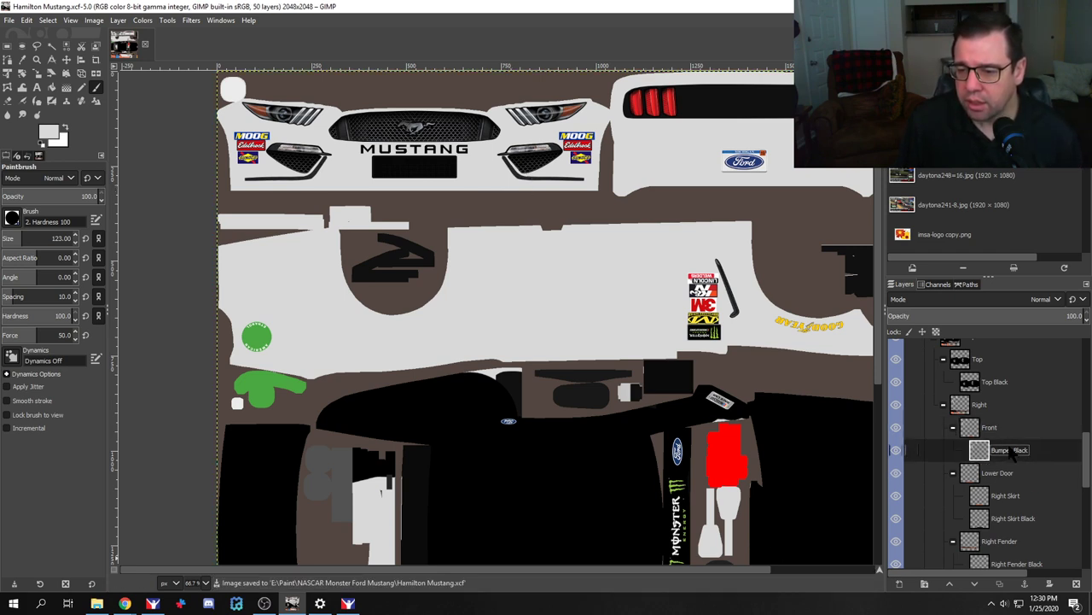
{"action": "scroll", "coordinate": [1013, 457], "scroll_direction": "up", "scroll_amount": 1}
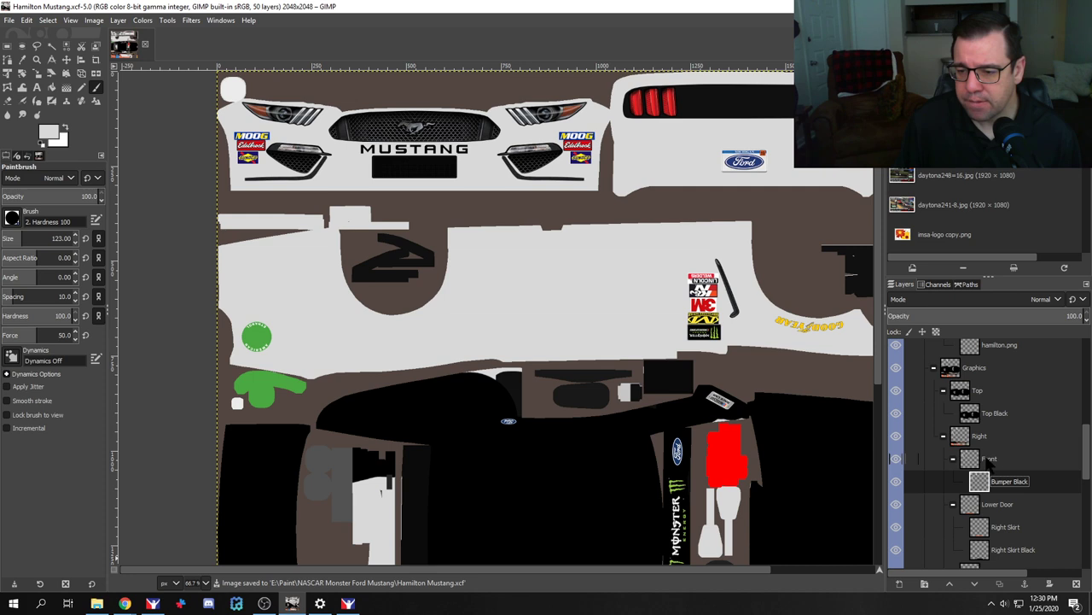
{"action": "left_click_drag", "start_coordinate": [988, 462], "coordinate": [982, 389]}
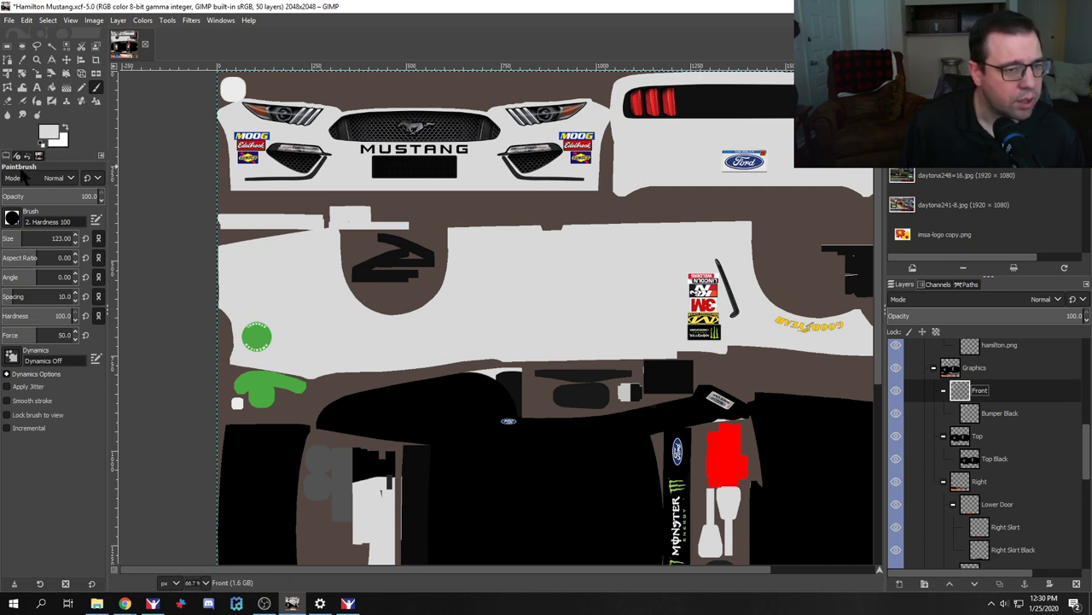
Step: Paint the front bumper black on the Bumper Black layer and preview it in iRacing
{"action": "left_click", "coordinate": [47, 136]}
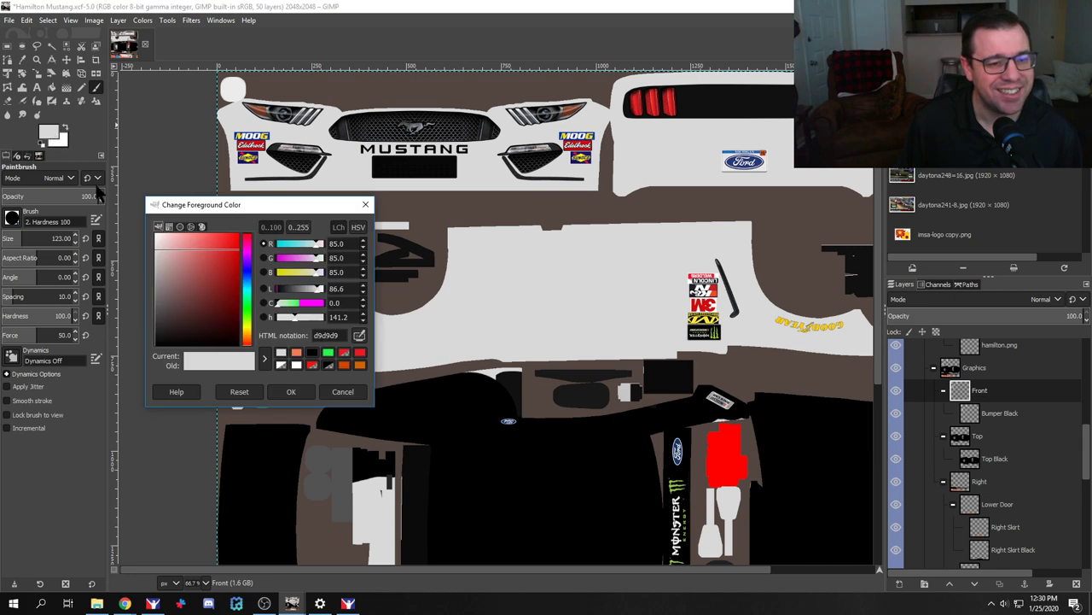
{"action": "left_click", "coordinate": [192, 311]}
{"action": "left_click", "coordinate": [291, 391]}
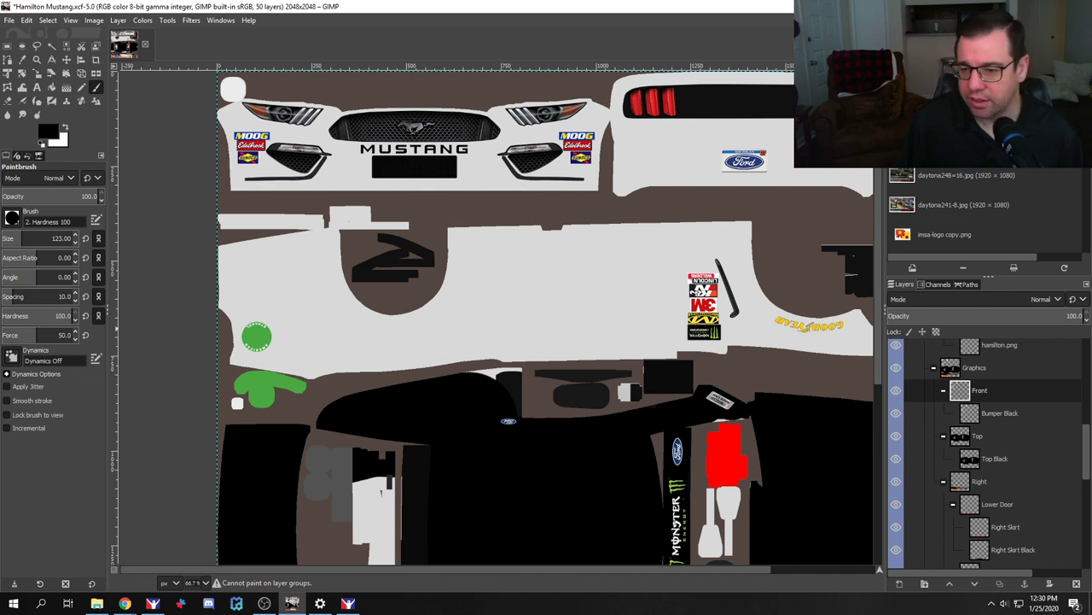
{"action": "left_click", "coordinate": [1001, 414]}
{"action": "mouse_move", "coordinate": [275, 174]}
{"action": "left_mouse_down"}
{"action": "mouse_move", "coordinate": [233, 126]}
{"action": "mouse_move", "coordinate": [594, 111]}
{"action": "mouse_move", "coordinate": [582, 179]}
{"action": "mouse_move", "coordinate": [265, 178]}
{"action": "mouse_move", "coordinate": [243, 166]}
{"action": "mouse_move", "coordinate": [502, 153]}
{"action": "left_mouse_up"}
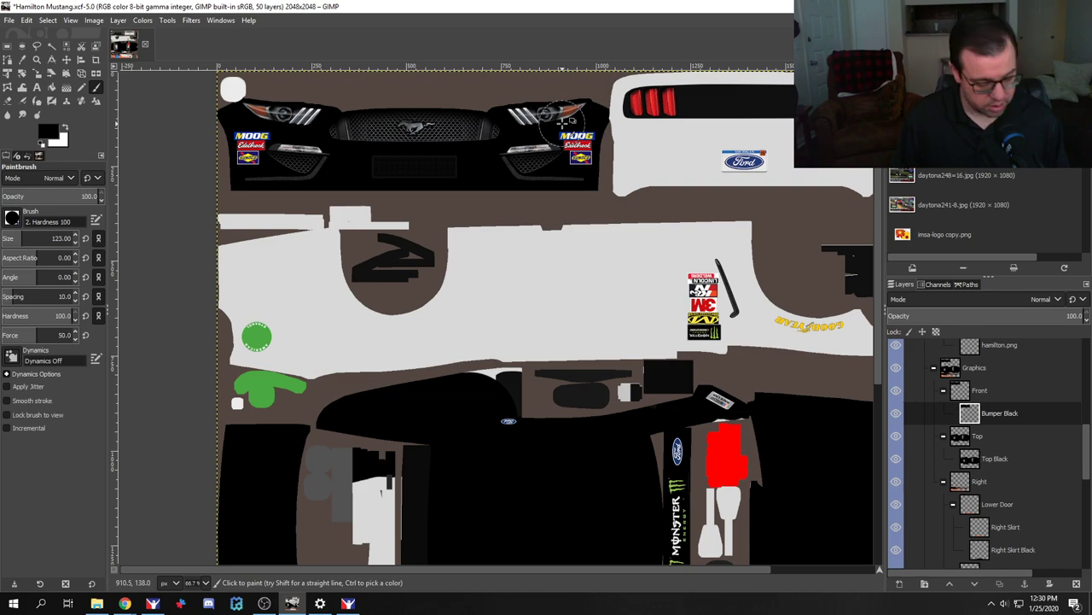
{"action": "key", "text": "alt+Tab"}
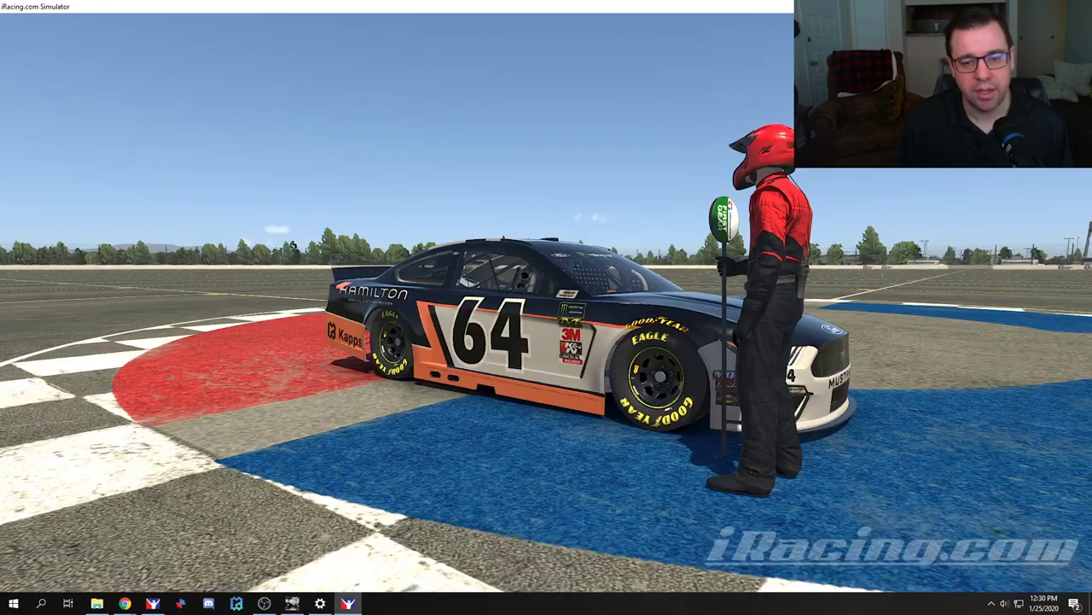
Step: Circle the replay camera around the #64 Mustang to inspect its black bumper, then return to GIMP
{"action": "key", "text": "ctrl+r"}
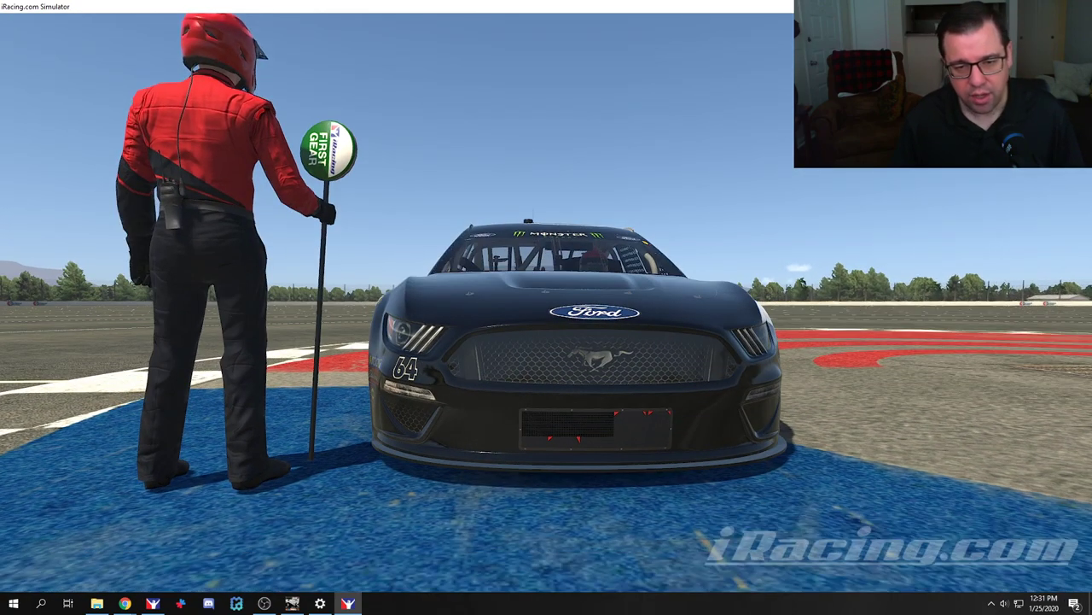
{"action": "mouse_move", "coordinate": [496, 357]}
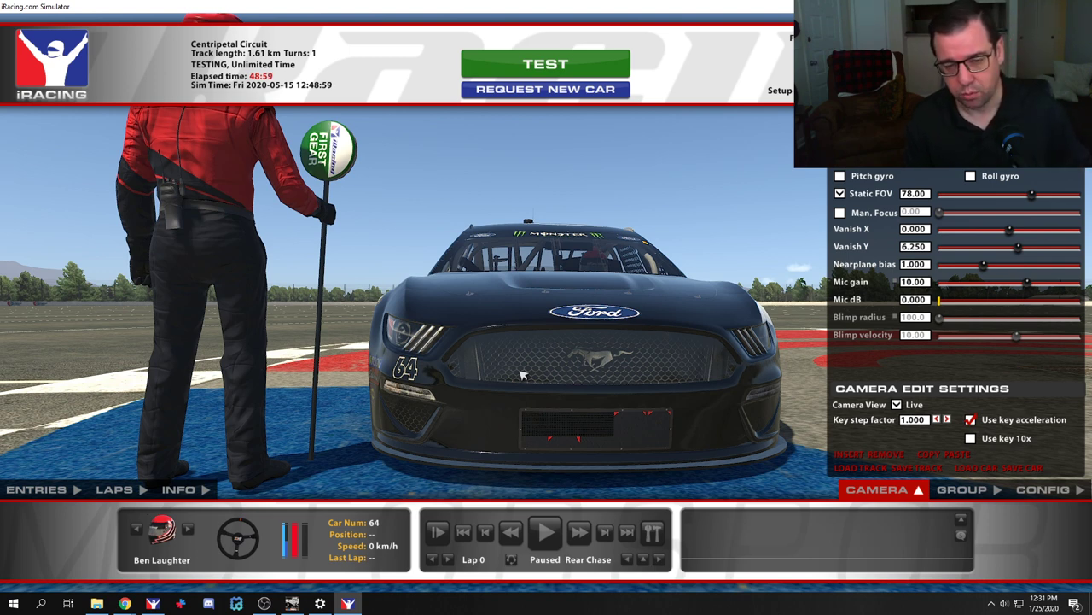
{"action": "key", "text": "Tab"}
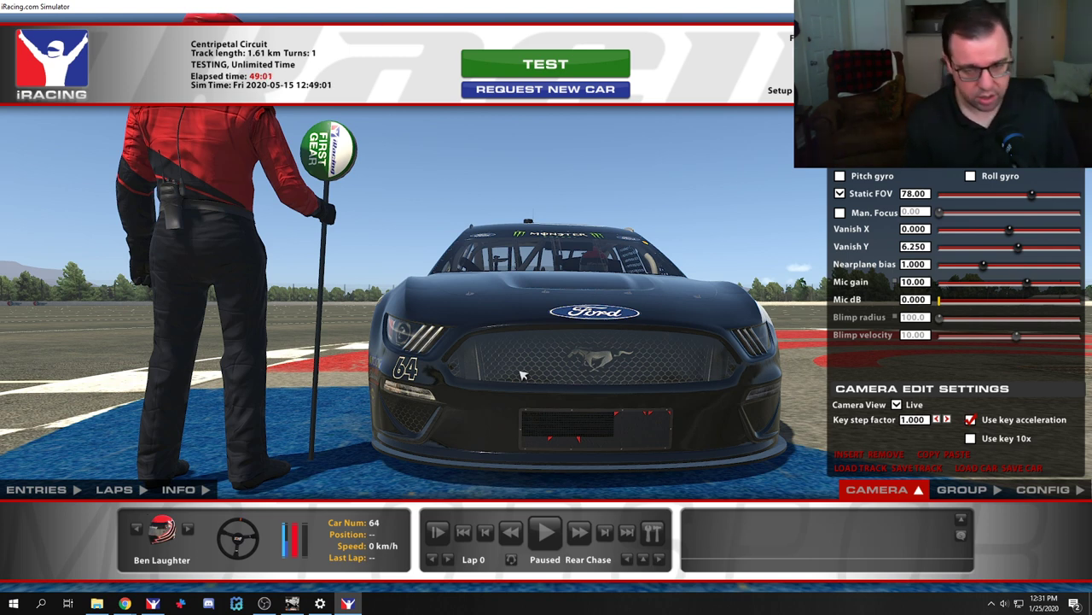
{"action": "key", "text": "ctrl+F12"}
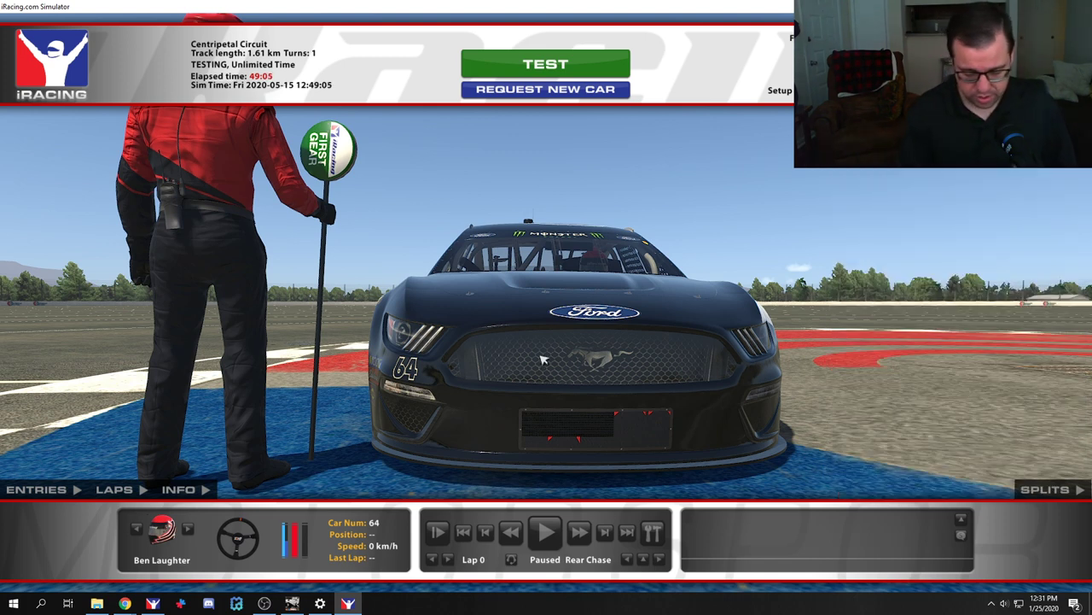
{"action": "key", "text": "ctrl+F12"}
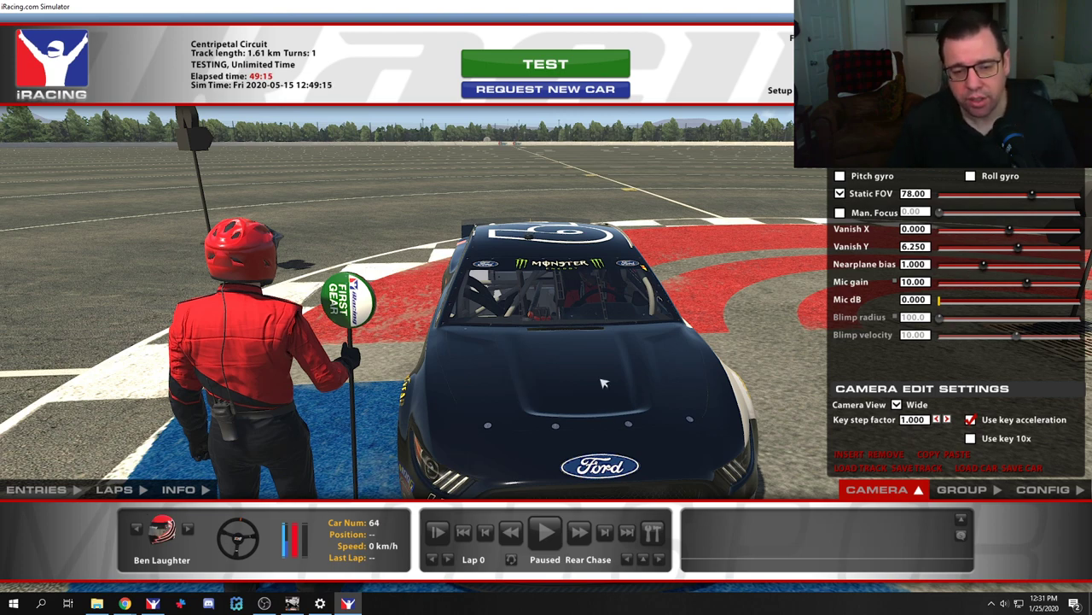
{"action": "key", "text": "Left"}
{"action": "key", "text": "Left"}
{"action": "key", "text": "Left"}
{"action": "key", "text": "Left"}
{"action": "key", "text": "Left"}
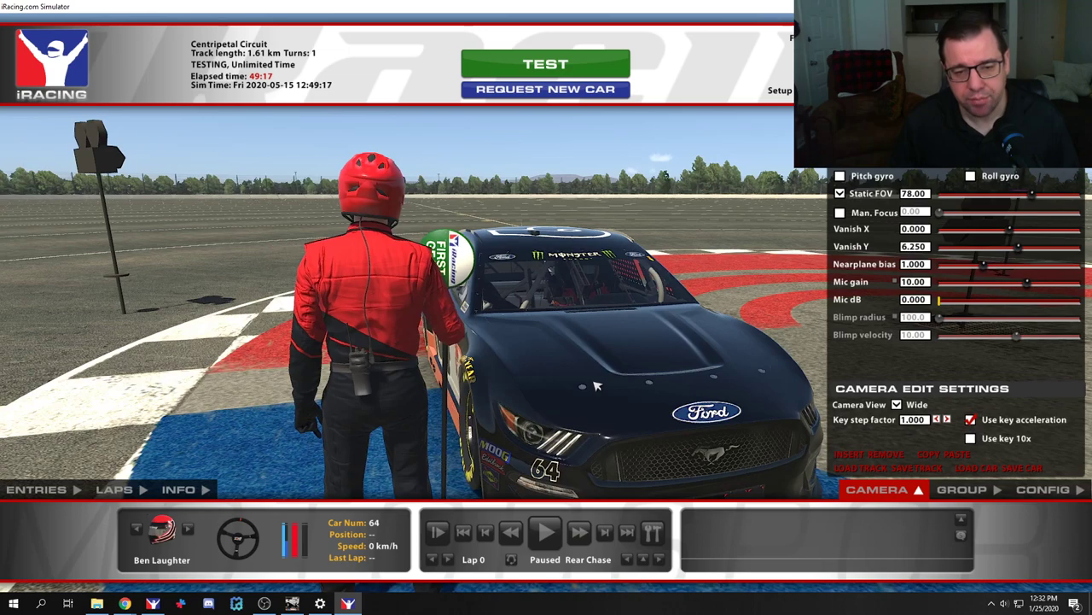
{"action": "key", "text": "Left"}
{"action": "key", "text": "Left"}
{"action": "key", "text": "Left"}
{"action": "key", "text": "Left"}
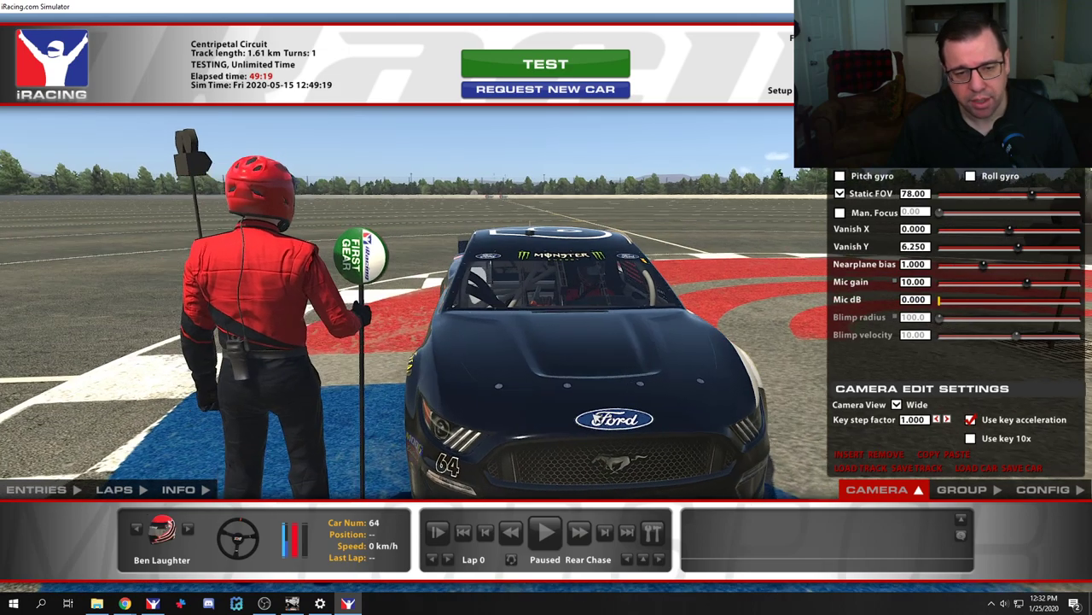
{"action": "key", "text": "Left"}
{"action": "key", "text": "Left"}
{"action": "key", "text": "Left"}
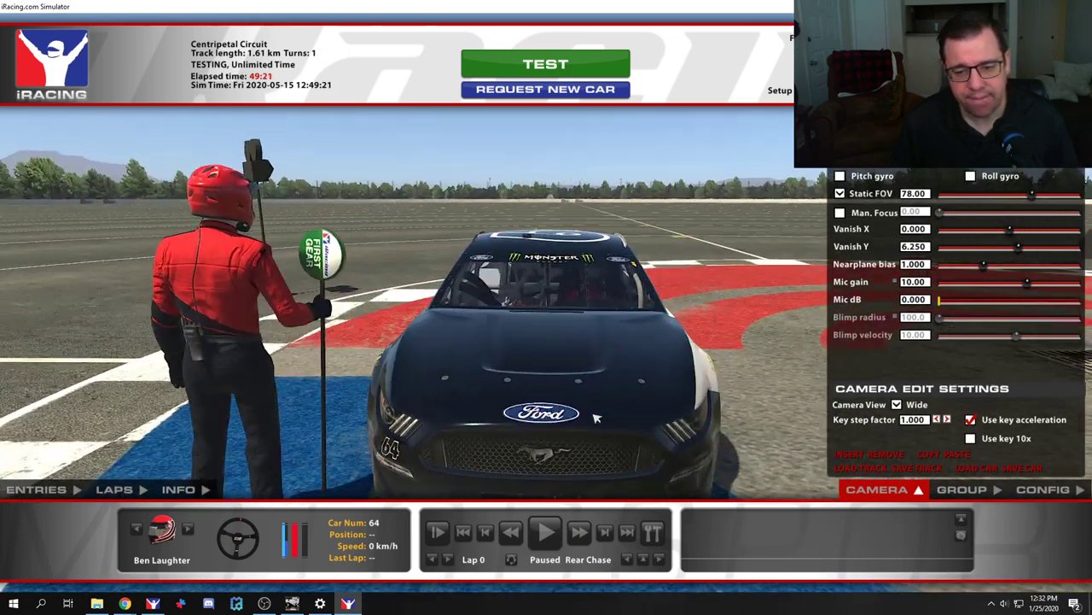
{"action": "key", "text": "space"}
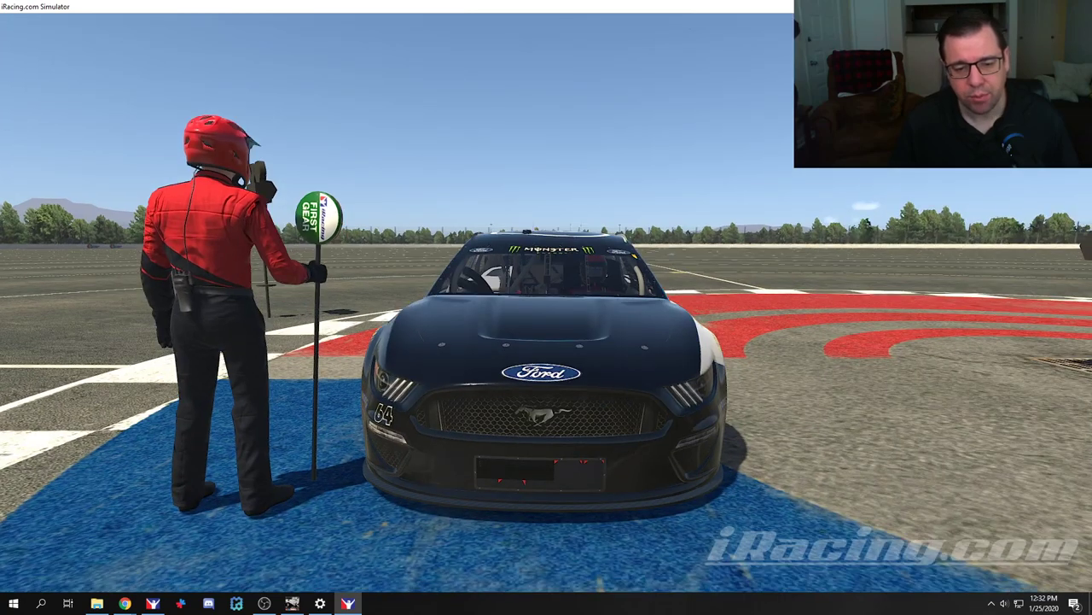
{"action": "key", "text": "alt+Tab"}
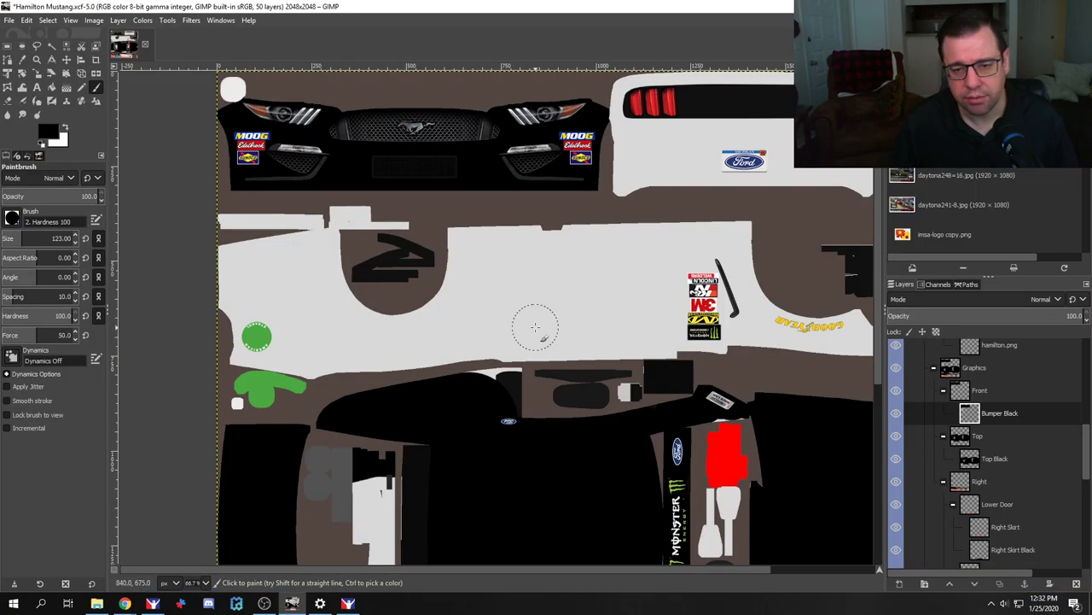
Step: Show the Wire layer's UV wireframe over the texture
{"action": "scroll", "coordinate": [537, 323], "scroll_direction": "up", "scroll_amount": 2}
{"action": "scroll", "coordinate": [537, 324], "scroll_direction": "up", "scroll_amount": 5}
{"action": "scroll", "coordinate": [415, 227], "scroll_direction": "up", "scroll_amount": 2}
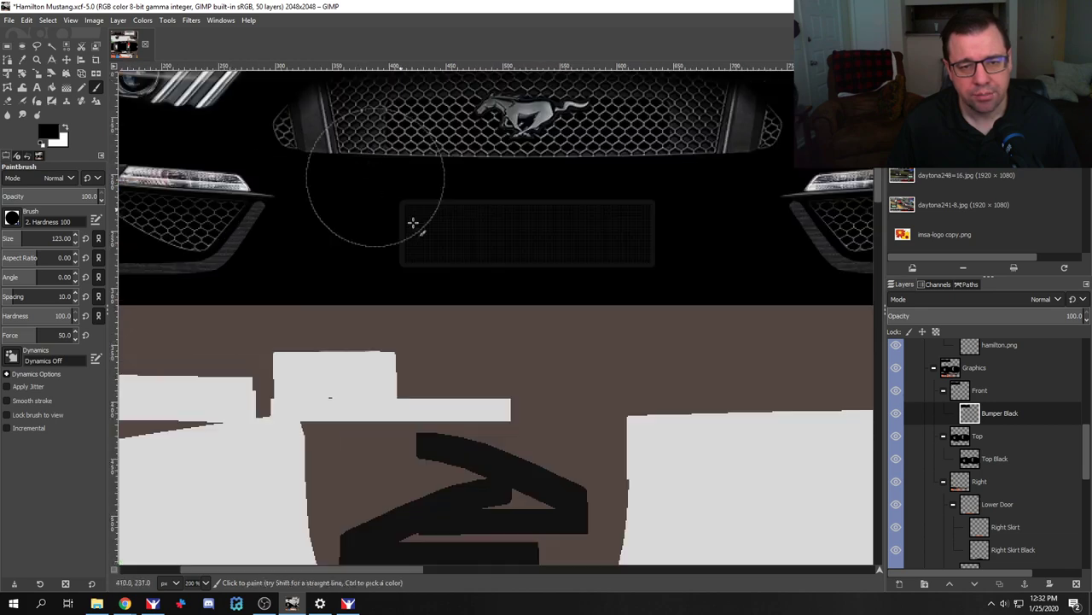
{"action": "scroll", "coordinate": [956, 423], "scroll_direction": "up", "scroll_amount": 10}
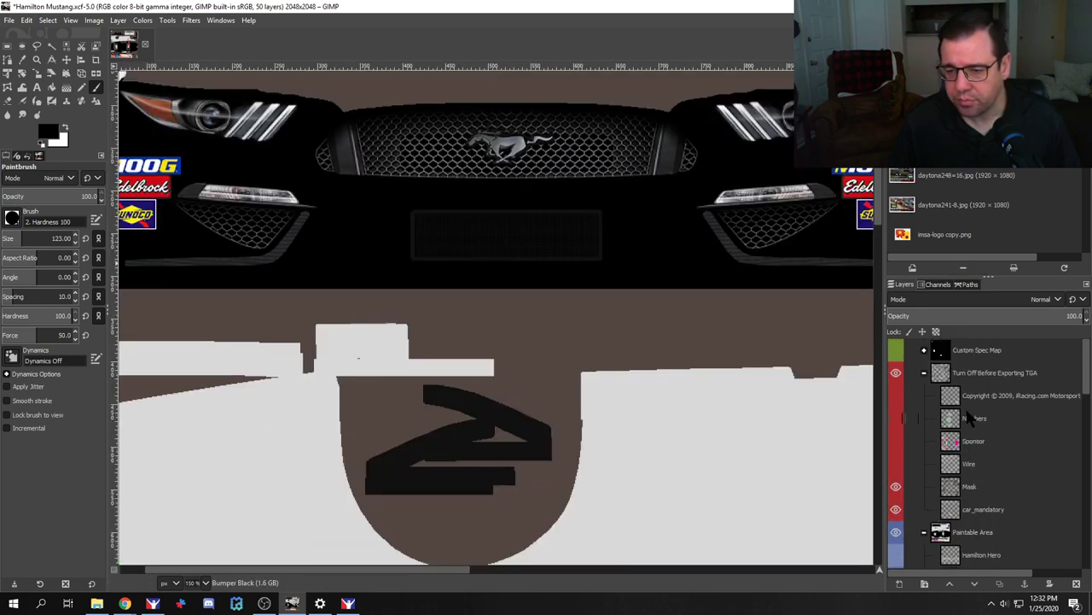
{"action": "left_click", "coordinate": [895, 463]}
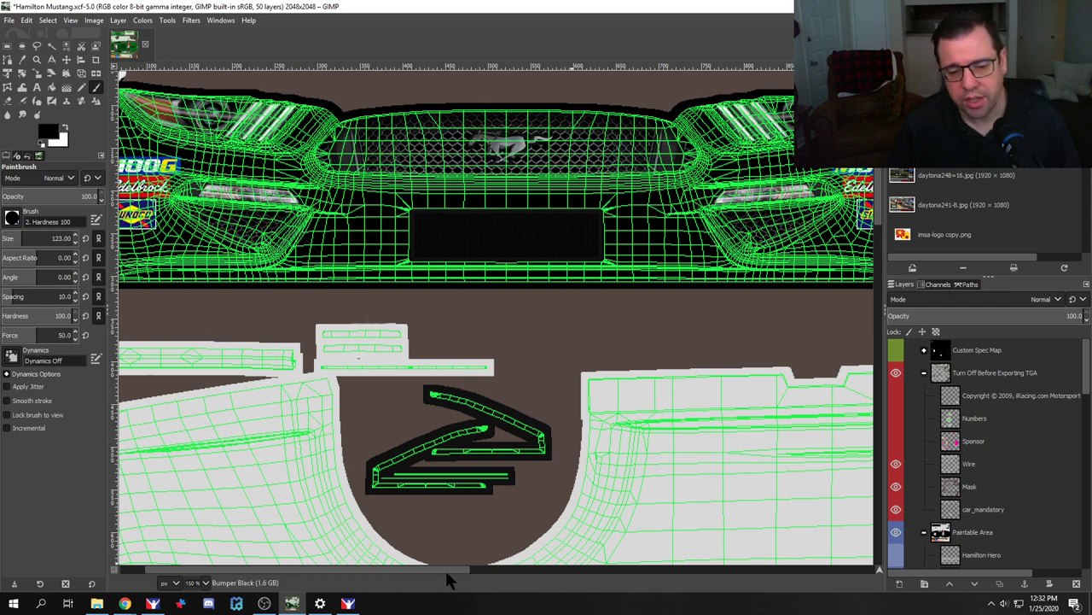
{"action": "left_click_drag", "start_coordinate": [446, 570], "coordinate": [425, 570]}
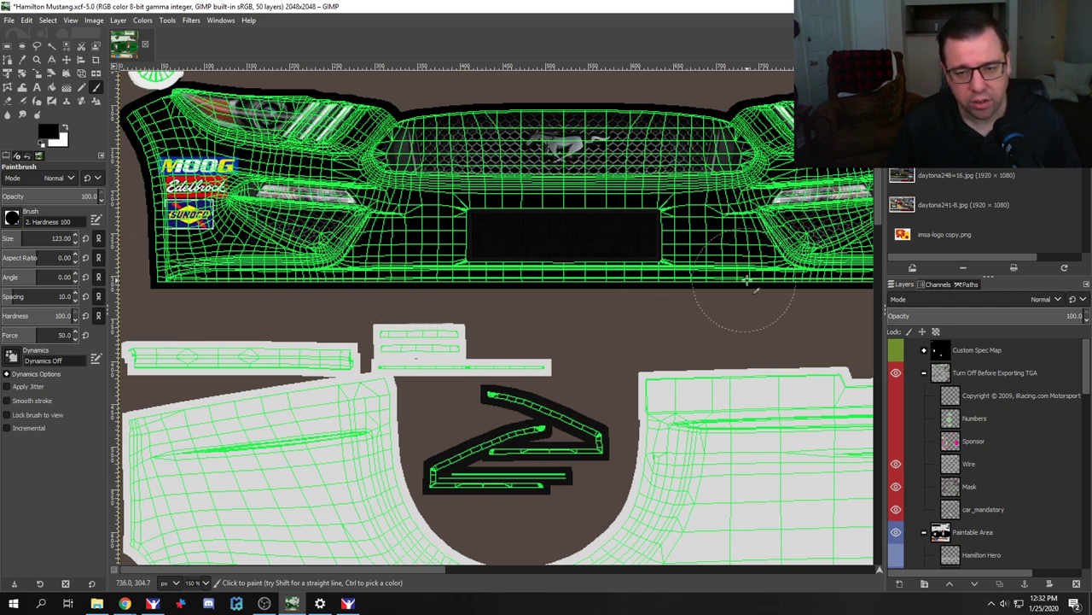
{"action": "scroll", "coordinate": [549, 324], "scroll_direction": "down", "scroll_amount": 1, "text": "ctrl"}
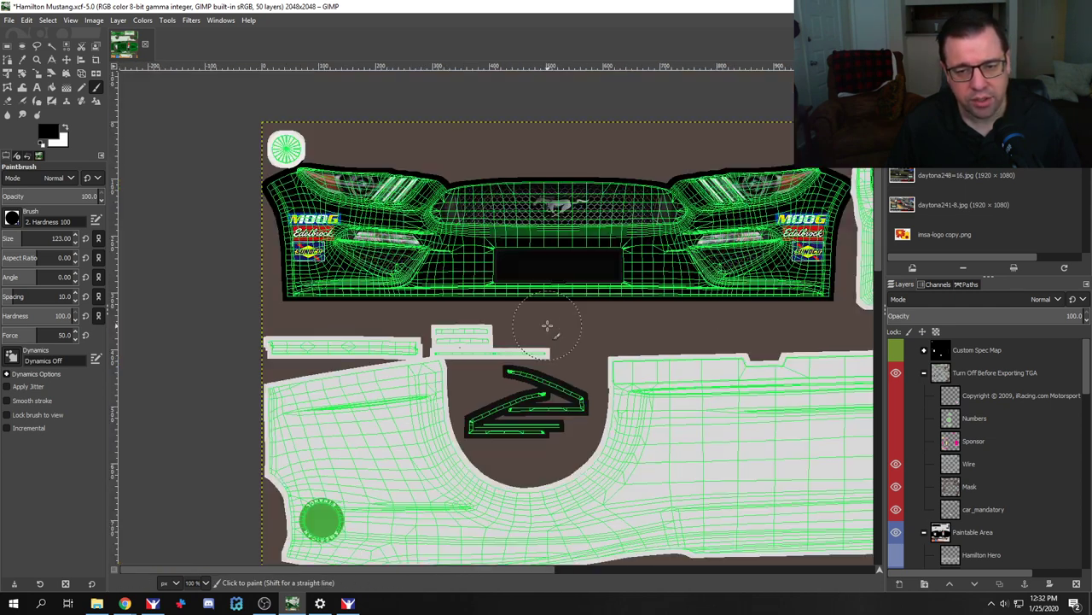
Step: Rectangle-select a thin strip along the front bumper's lower edge
{"action": "left_click", "coordinate": [8, 47]}
{"action": "mouse_move", "coordinate": [278, 286]}
{"action": "left_mouse_down"}
{"action": "mouse_move", "coordinate": [294, 297]}
{"action": "mouse_move", "coordinate": [839, 305]}
{"action": "left_mouse_up"}
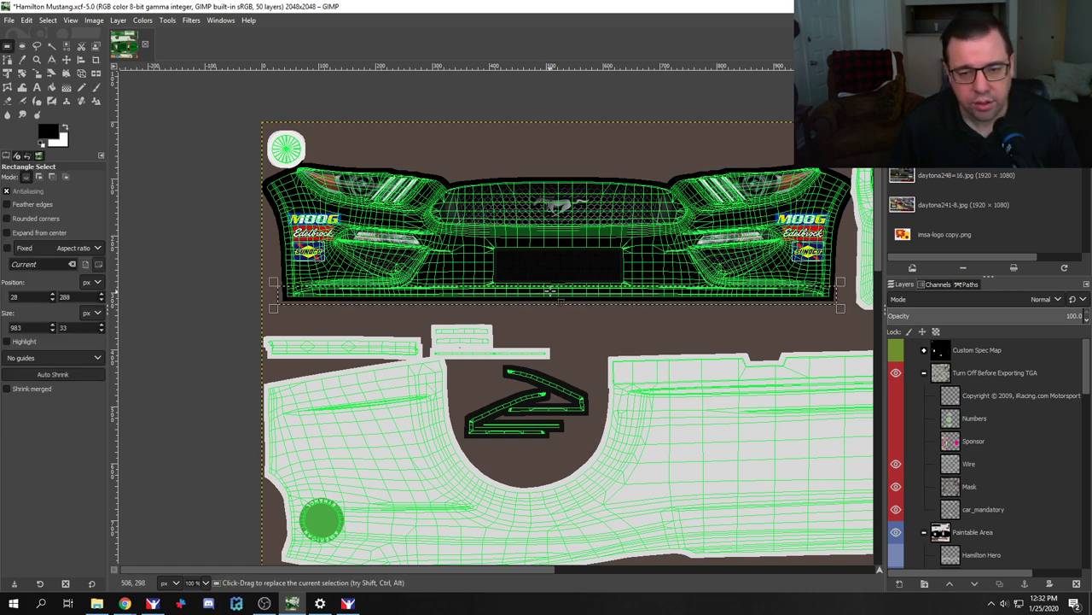
{"action": "left_click", "coordinate": [550, 290]}
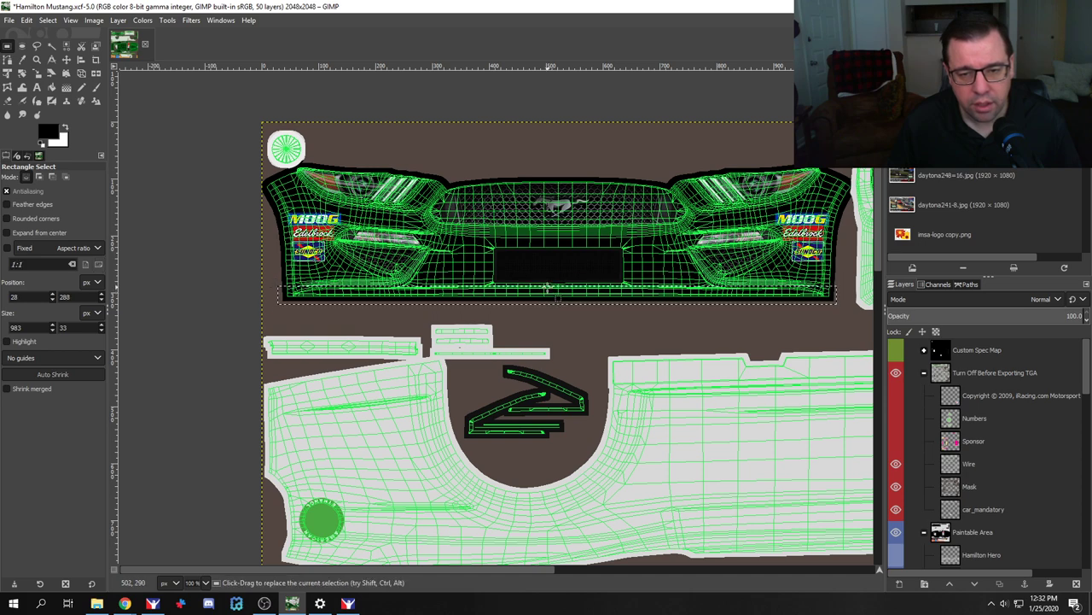
{"action": "scroll", "coordinate": [548, 294], "scroll_direction": "up", "scroll_amount": 4}
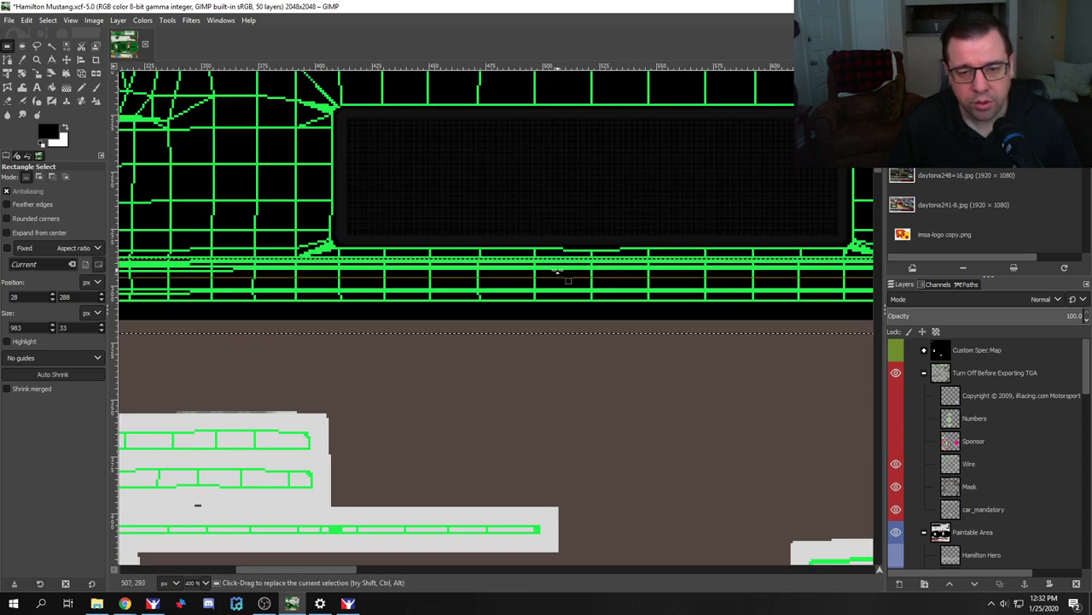
{"action": "left_click_drag", "start_coordinate": [558, 273], "coordinate": [557, 261]}
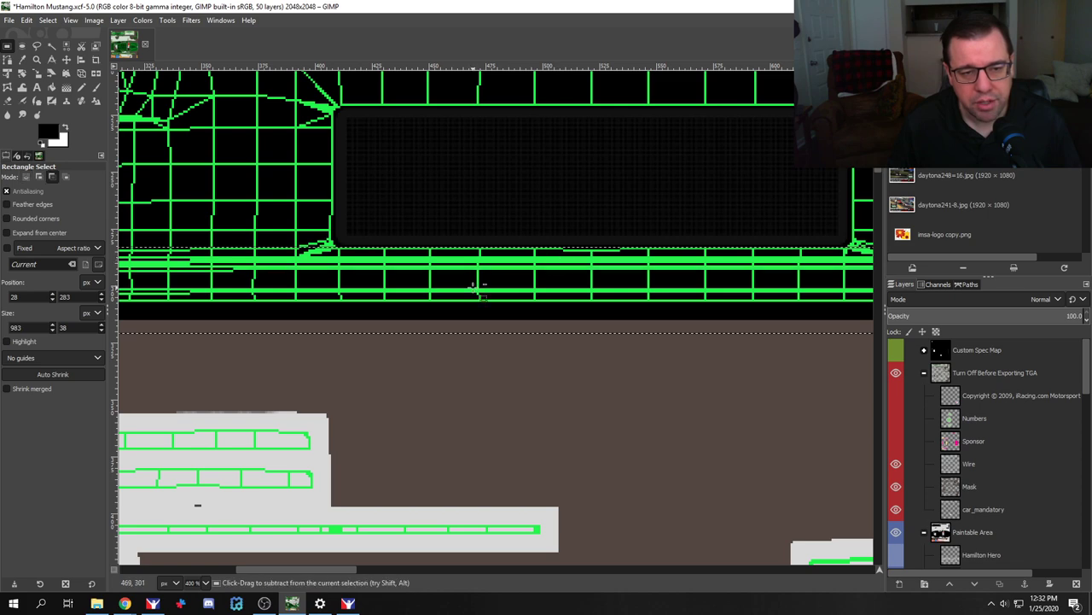
{"action": "scroll", "coordinate": [473, 291], "scroll_direction": "down", "scroll_amount": 2}
{"action": "left_click_drag", "start_coordinate": [406, 569], "coordinate": [483, 582]}
{"action": "scroll", "coordinate": [965, 453], "scroll_direction": "down", "scroll_amount": 8}
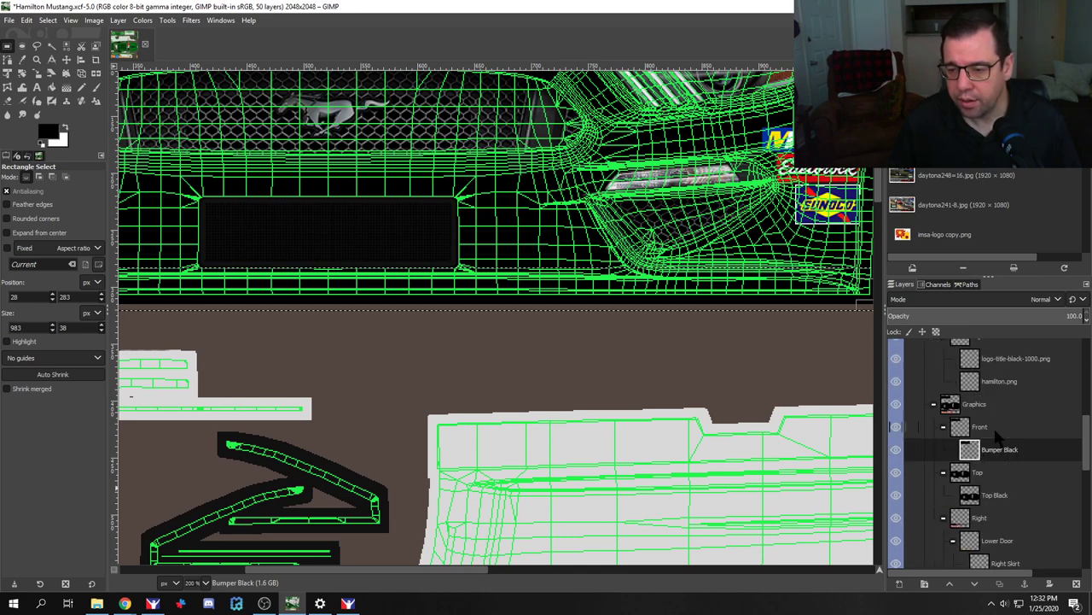
Step: Start a new layer named Bumper Splitter Orange in the Front group
{"action": "left_click", "coordinate": [997, 428]}
{"action": "left_click", "coordinate": [899, 583]}
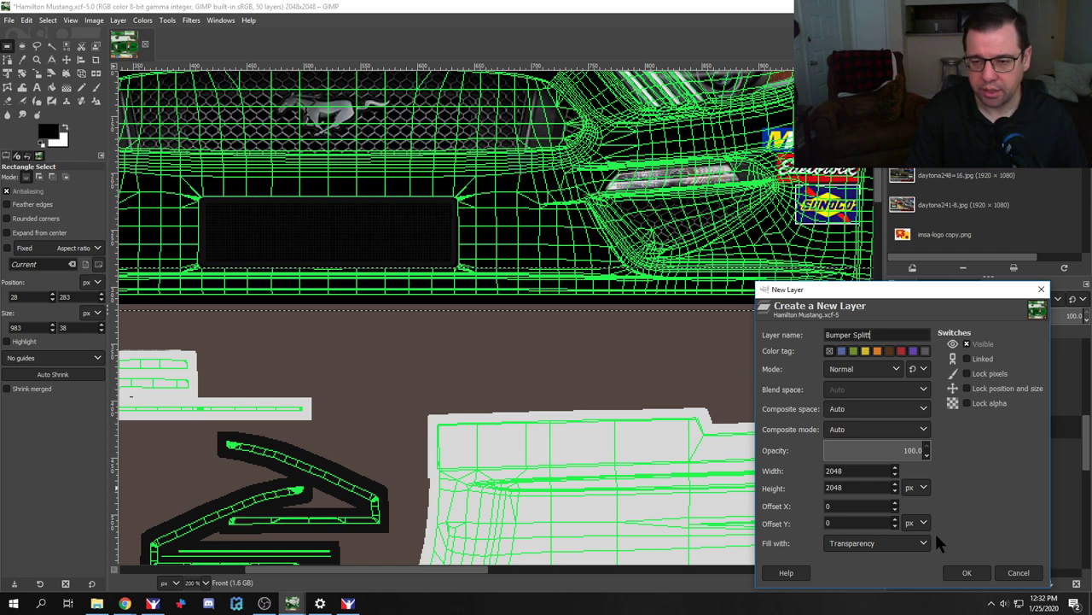
{"action": "type", "text": "Bumper Splitter Orange"}
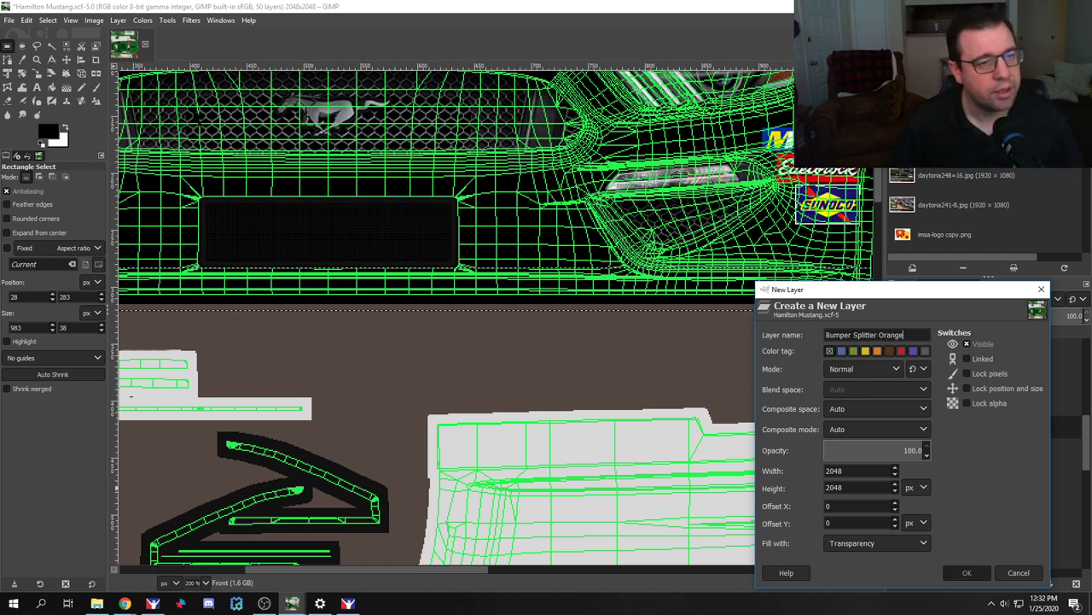
Step: Create the Bumper Splitter Orange layer and paint the selected strip salmon-orange
{"action": "key", "text": "Return"}
{"action": "left_click", "coordinate": [96, 87]}
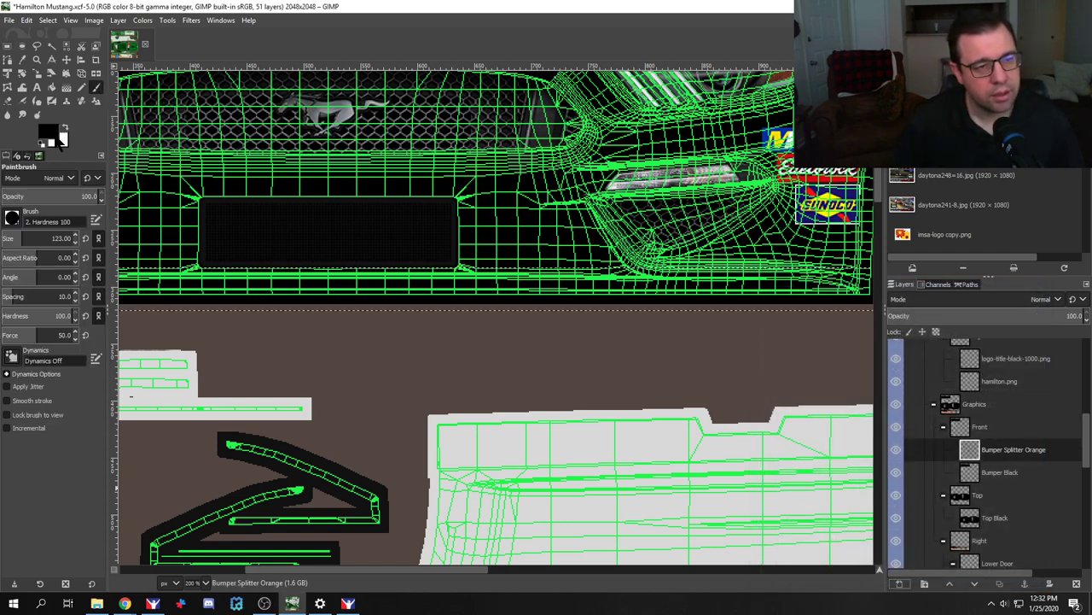
{"action": "left_click", "coordinate": [49, 135]}
{"action": "left_click", "coordinate": [313, 352]}
{"action": "left_click", "coordinate": [292, 390]}
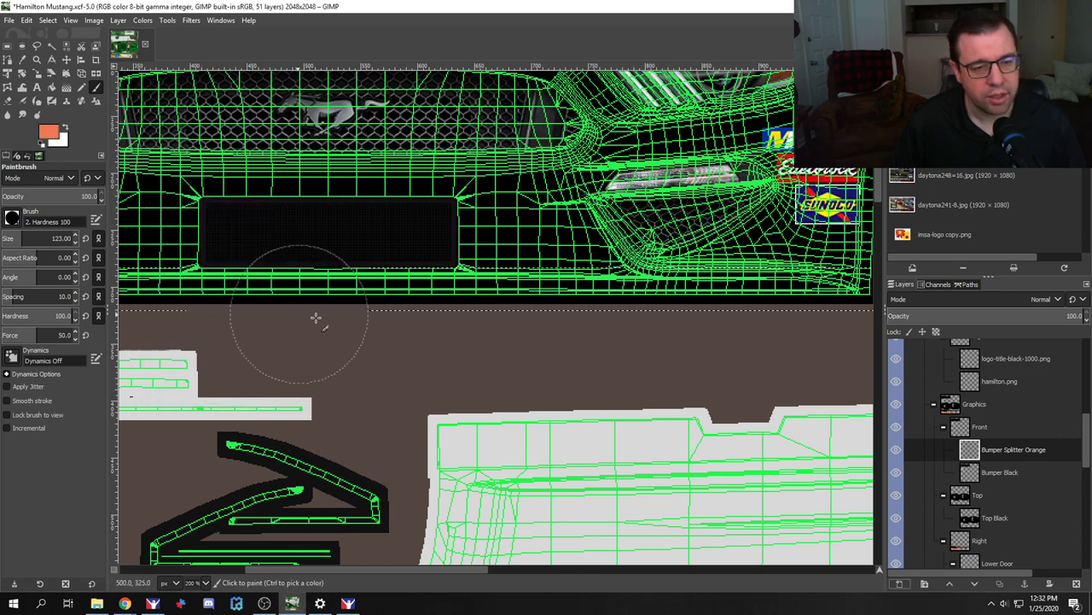
{"action": "key", "text": "1"}
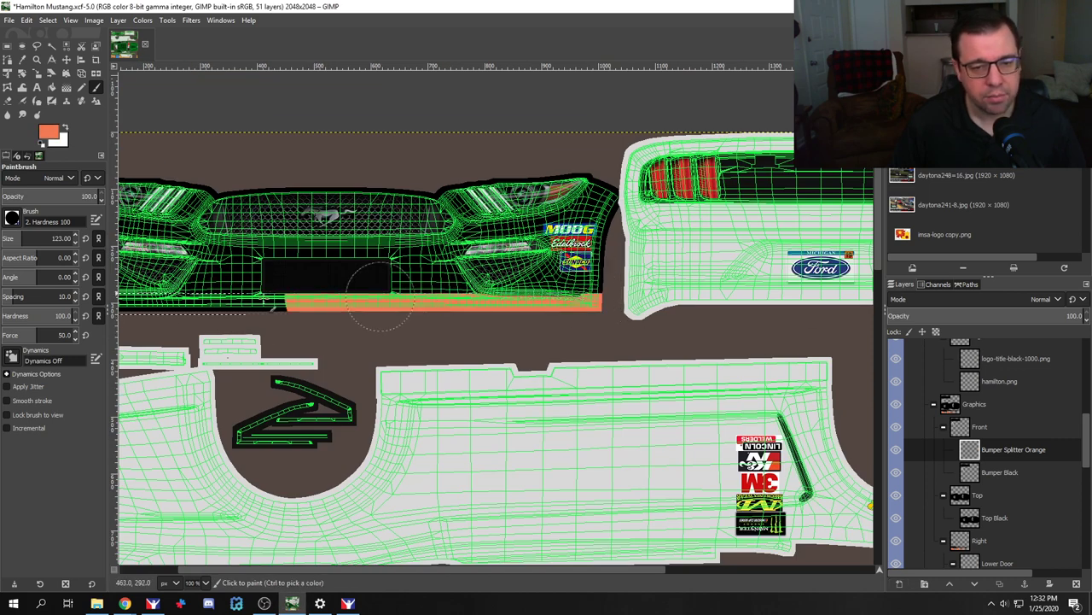
{"action": "left_click_drag", "start_coordinate": [379, 299], "coordinate": [183, 301]}
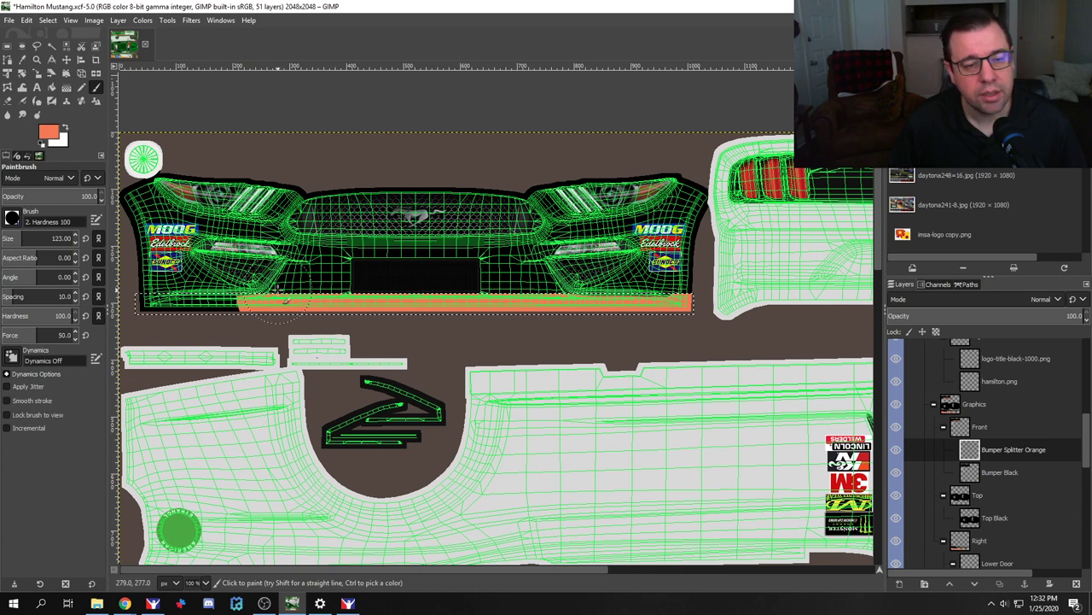
{"action": "scroll", "coordinate": [983, 461], "scroll_direction": "up", "scroll_amount": 5}
{"action": "scroll", "coordinate": [983, 461], "scroll_direction": "up", "scroll_amount": 2}
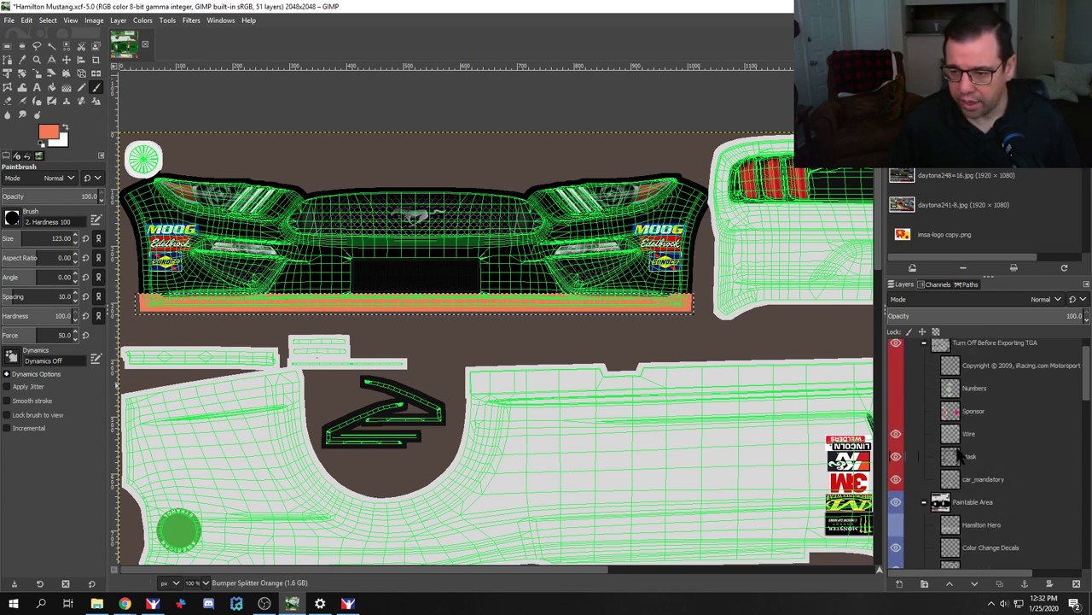
Step: Hide the wireframe, export the livery TGA, and preview it in iRacing
{"action": "key", "text": "w"}
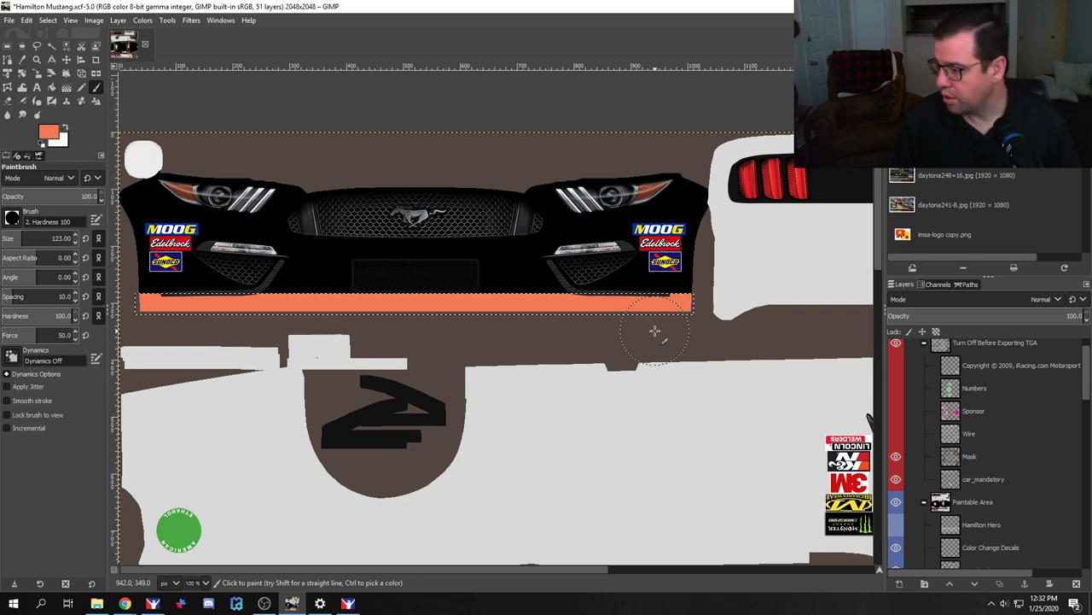
{"action": "key", "text": "ctrl+e"}
{"action": "key", "text": "alt+Tab"}
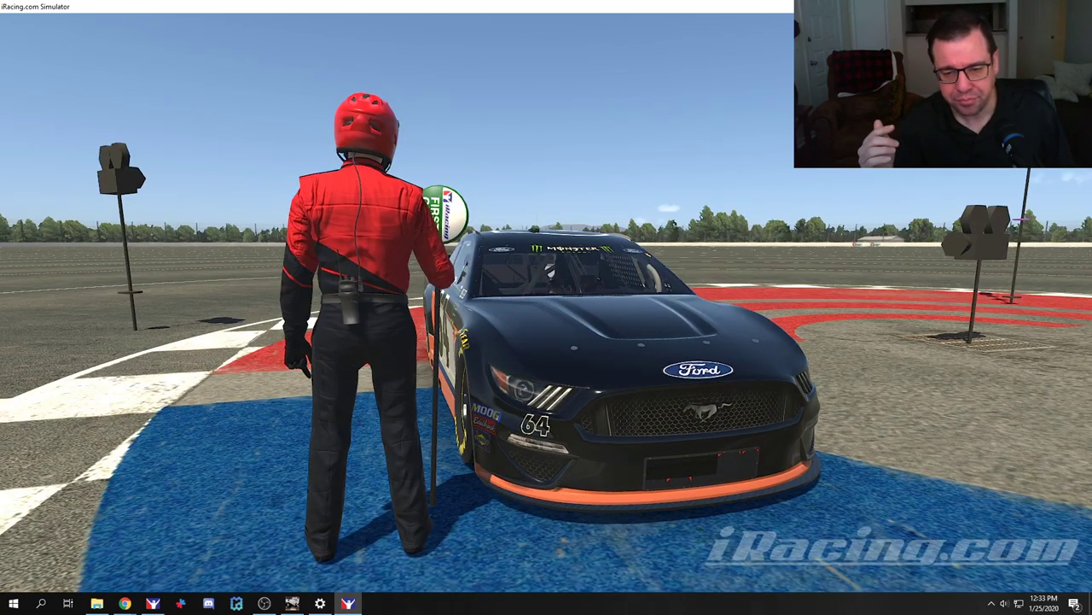
Step: Back in GIMP, create a layer group named Hood inside the Graphics group
{"action": "key", "text": "alt+Tab"}
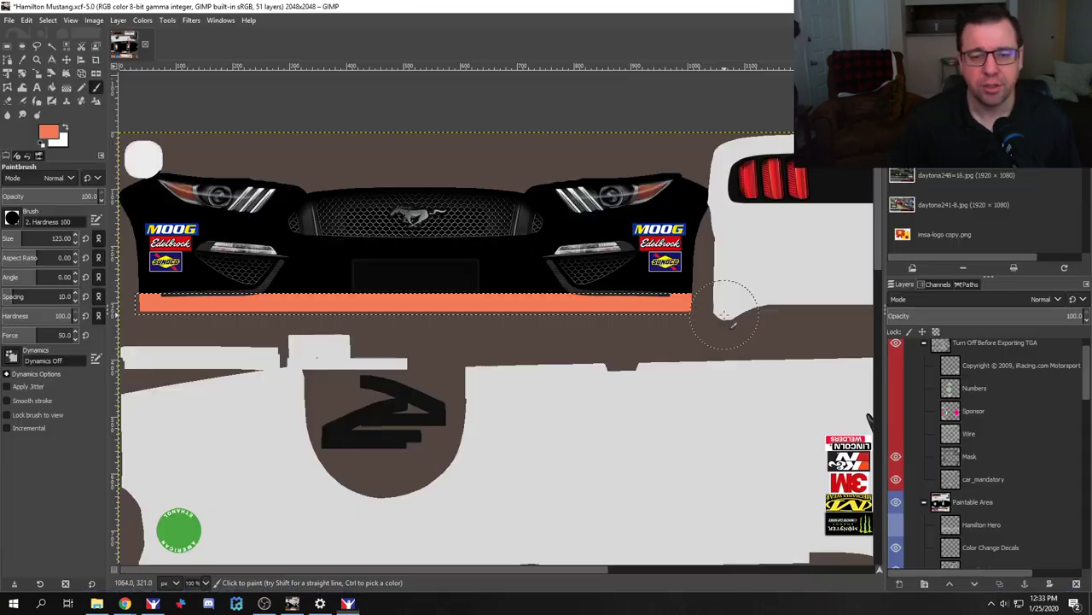
{"action": "scroll", "coordinate": [563, 317], "scroll_direction": "down", "scroll_amount": 10}
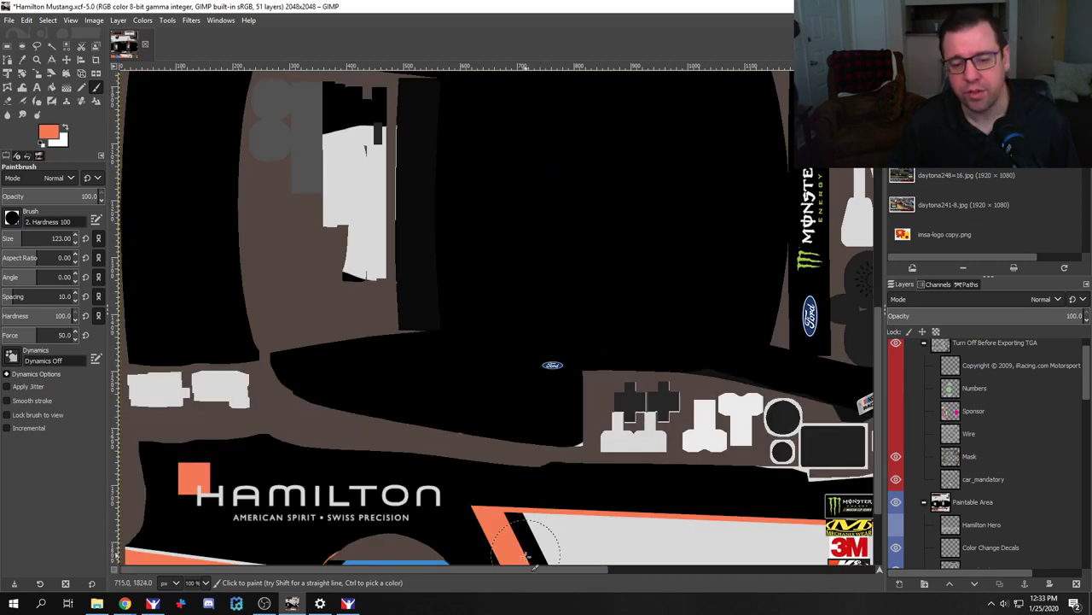
{"action": "scroll", "coordinate": [591, 583], "scroll_direction": "right", "scroll_amount": 3}
{"action": "scroll", "coordinate": [592, 582], "scroll_direction": "right", "scroll_amount": 3}
{"action": "scroll", "coordinate": [707, 409], "scroll_direction": "up", "scroll_amount": 2}
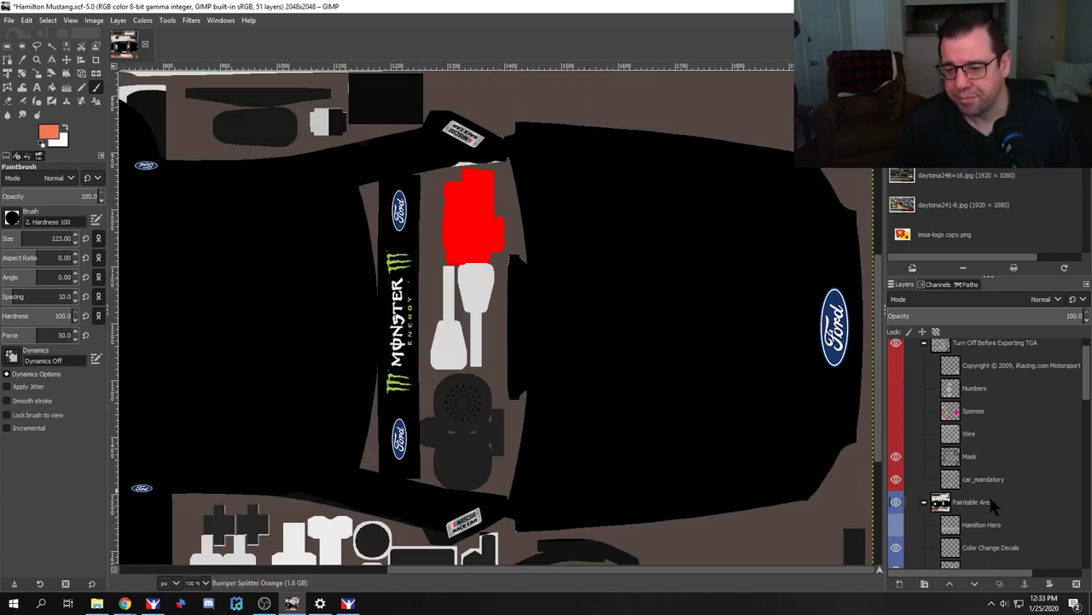
{"action": "scroll", "coordinate": [989, 495], "scroll_direction": "up", "scroll_amount": 1}
{"action": "scroll", "coordinate": [986, 494], "scroll_direction": "down", "scroll_amount": 4}
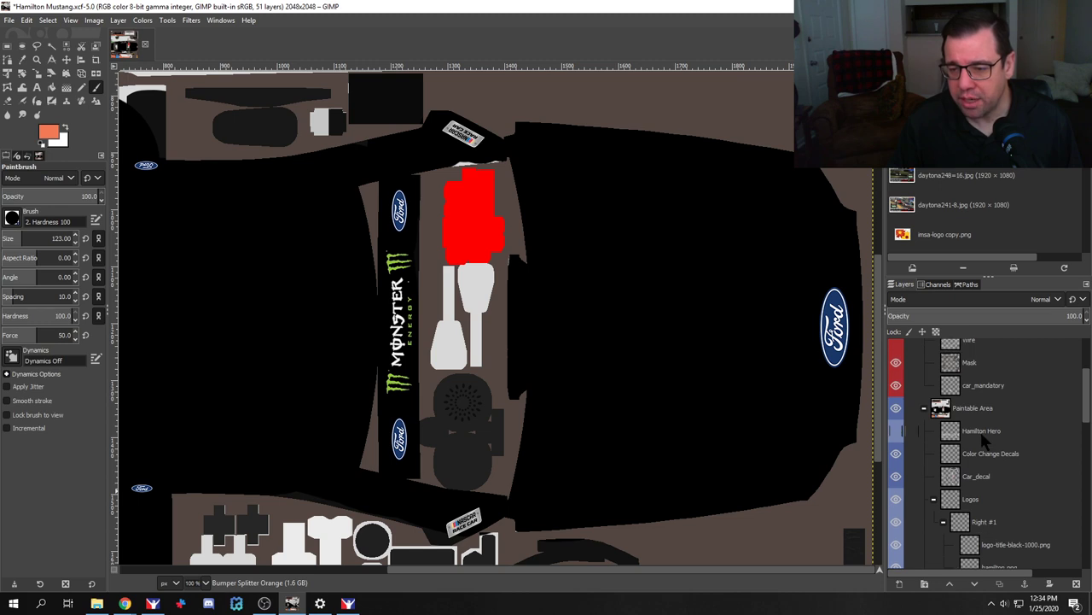
{"action": "left_click", "coordinate": [988, 410]}
{"action": "scroll", "coordinate": [982, 432], "scroll_direction": "up", "scroll_amount": 4}
{"action": "scroll", "coordinate": [982, 433], "scroll_direction": "down", "scroll_amount": 4}
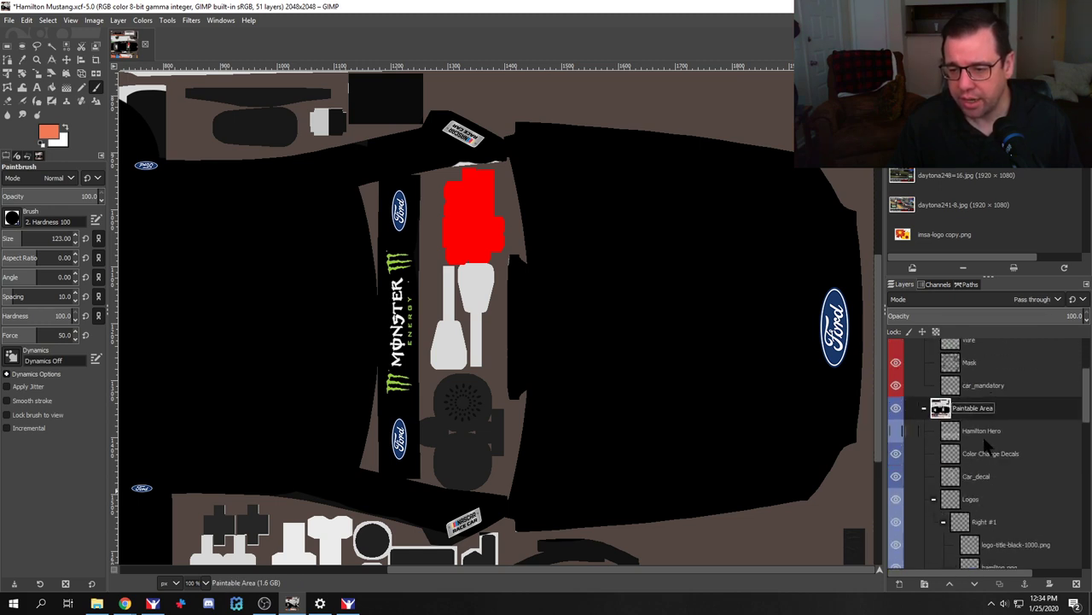
{"action": "scroll", "coordinate": [998, 508], "scroll_direction": "down", "scroll_amount": 5}
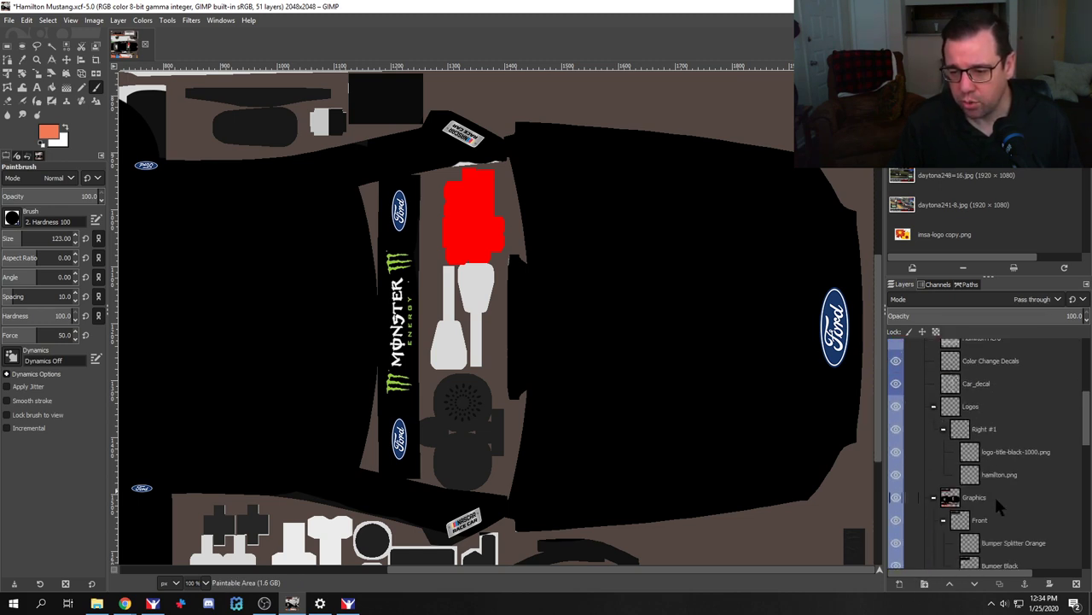
{"action": "left_click", "coordinate": [977, 467]}
{"action": "left_click", "coordinate": [925, 582]}
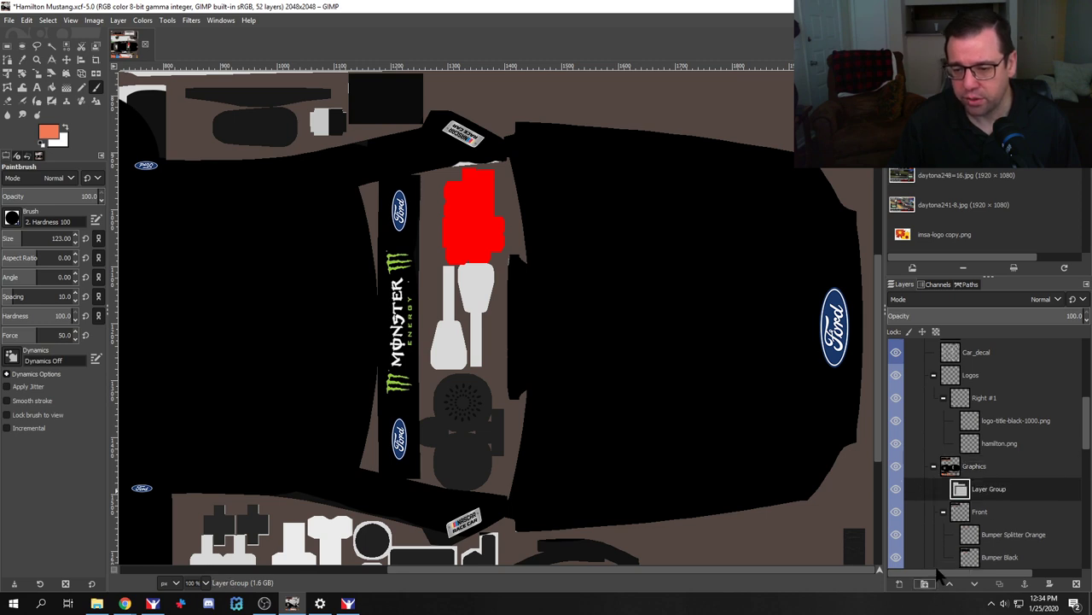
{"action": "double_click", "coordinate": [990, 489]}
{"action": "type", "text": "Hood"}
{"action": "key", "text": "Return"}
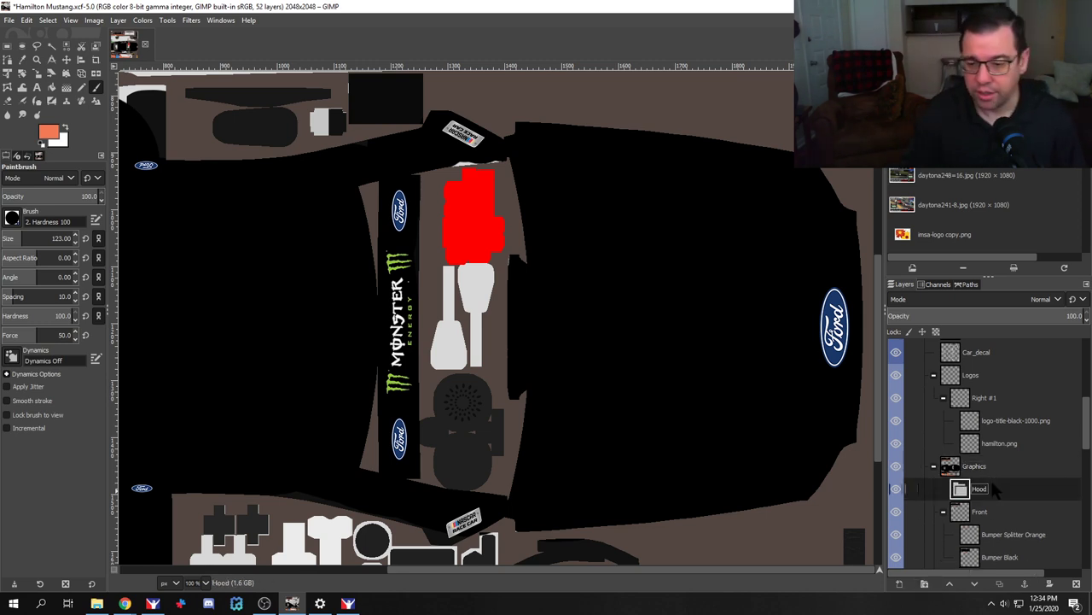
Step: Add a new transparent layer named Orange Inlet to the Hood group
{"action": "left_click", "coordinate": [898, 583]}
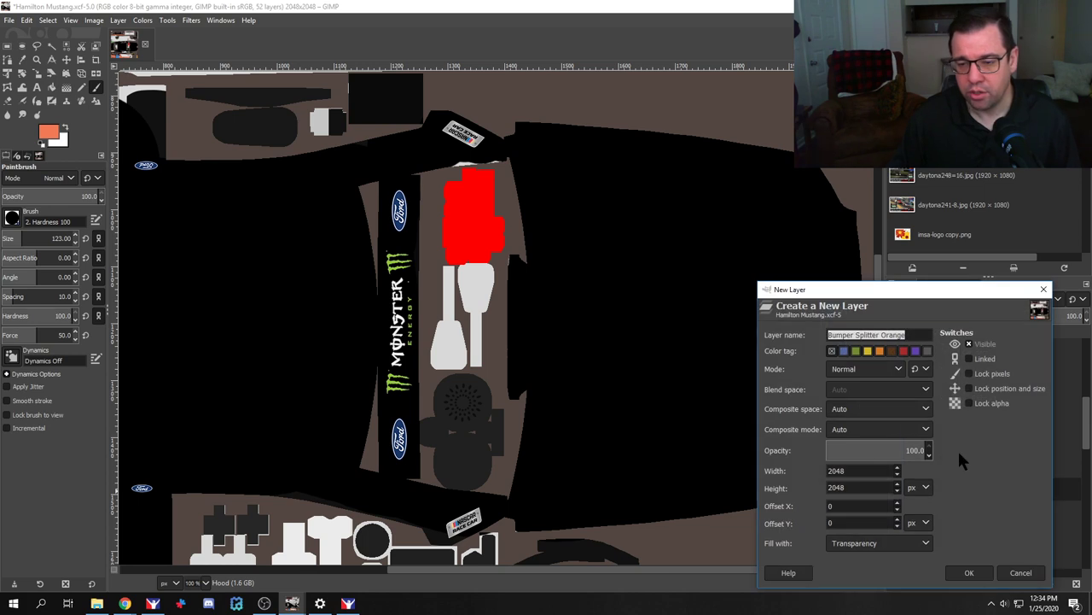
{"action": "type", "text": "Orang"}
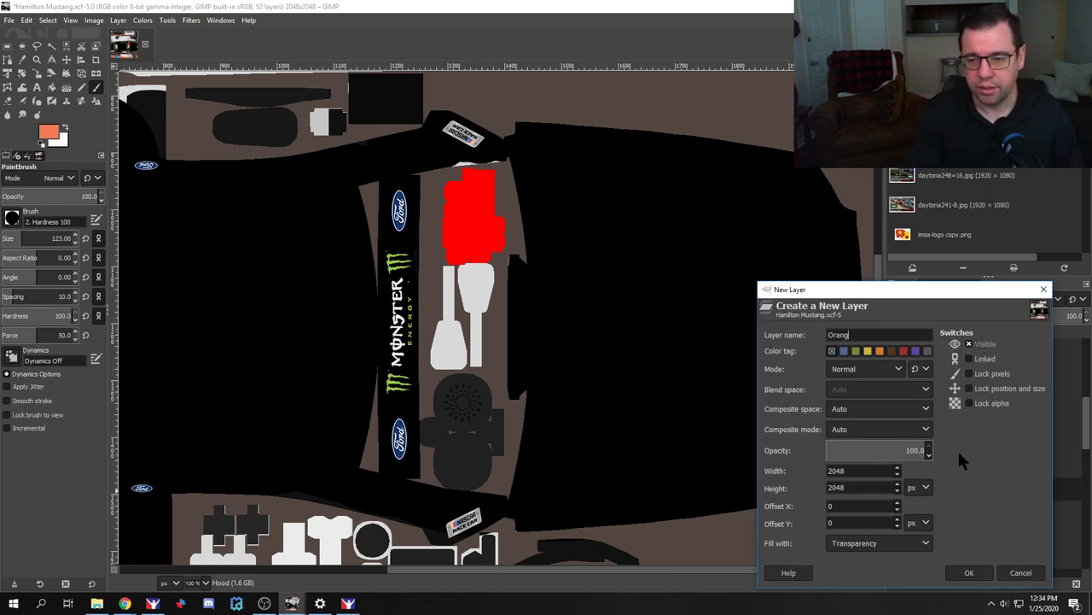
{"action": "type", "text": "e Inlet"}
{"action": "key", "text": "BackSpace"}
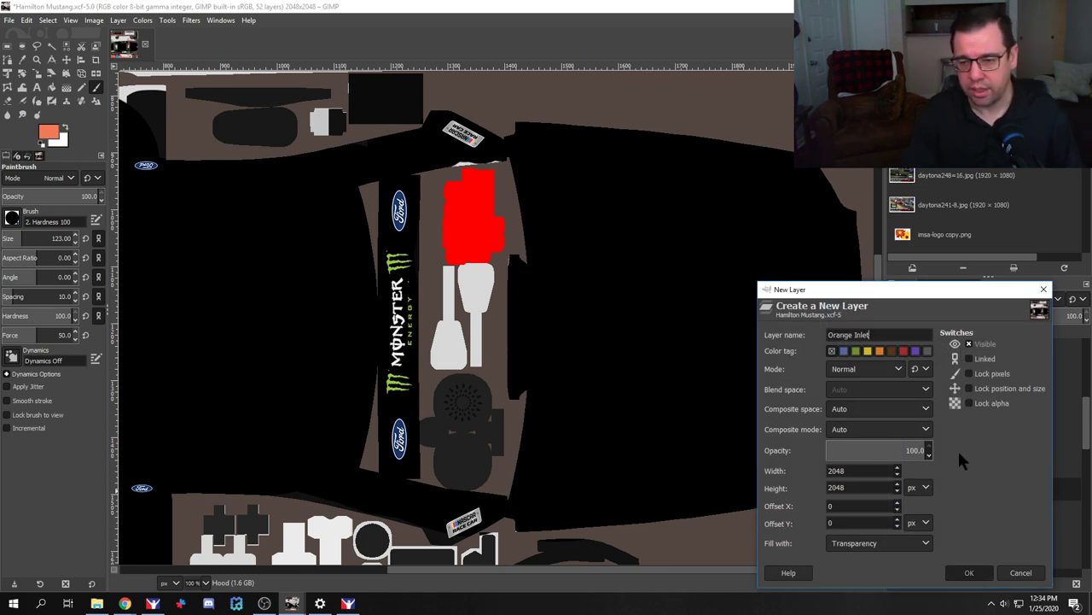
{"action": "key", "text": "Return"}
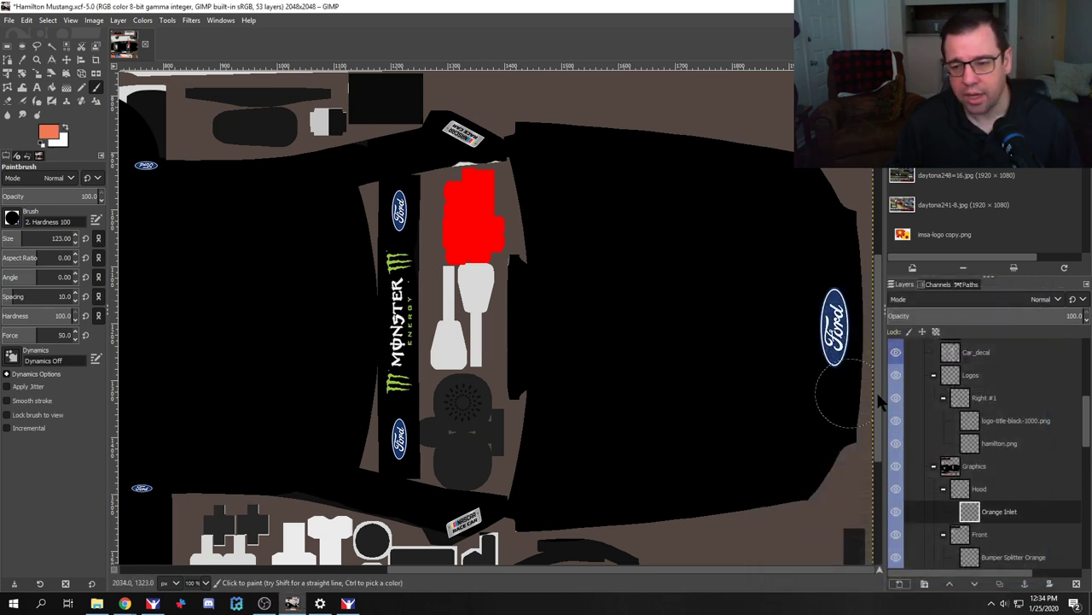
{"action": "scroll", "coordinate": [1009, 453], "scroll_direction": "up", "scroll_amount": 3}
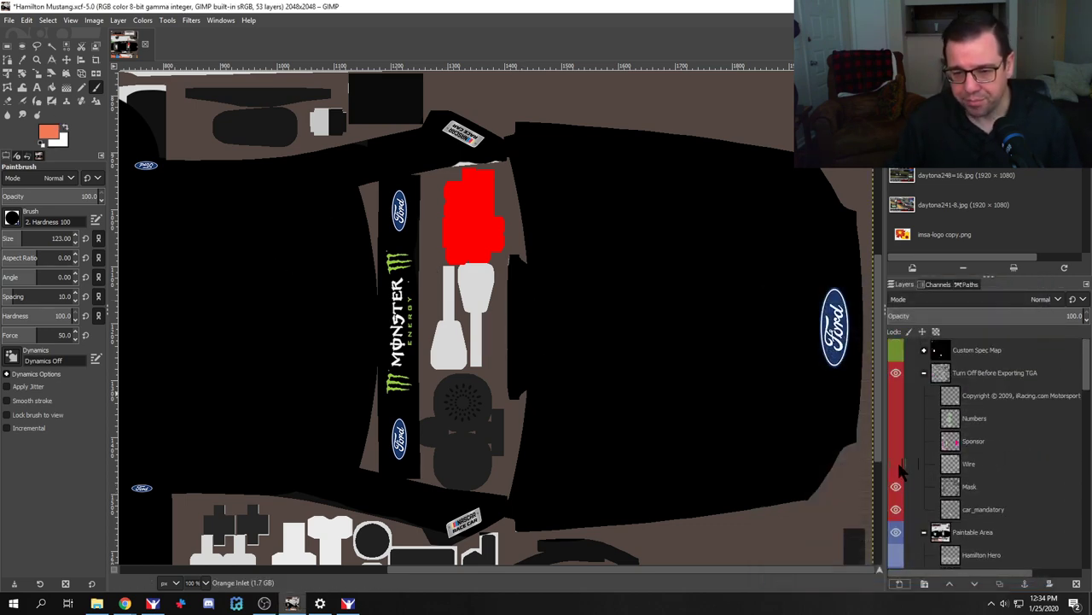
Step: Show the Wire layer's green mesh over the hood area
{"action": "left_click", "coordinate": [895, 463]}
{"action": "scroll", "coordinate": [709, 358], "scroll_direction": "up", "scroll_amount": 2}
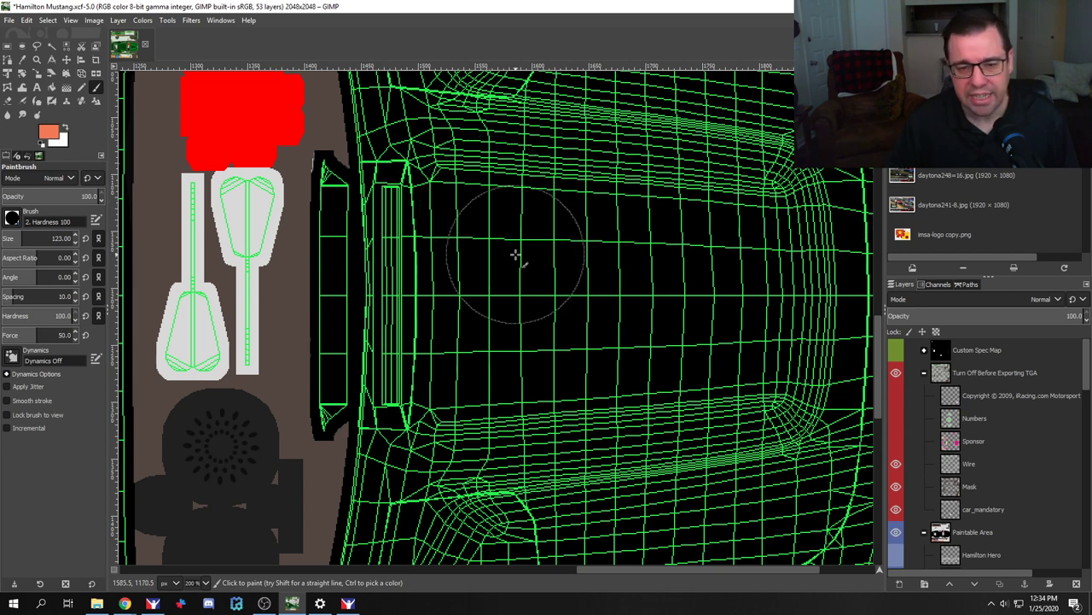
{"action": "scroll", "coordinate": [547, 288], "scroll_direction": "down", "scroll_amount": 1}
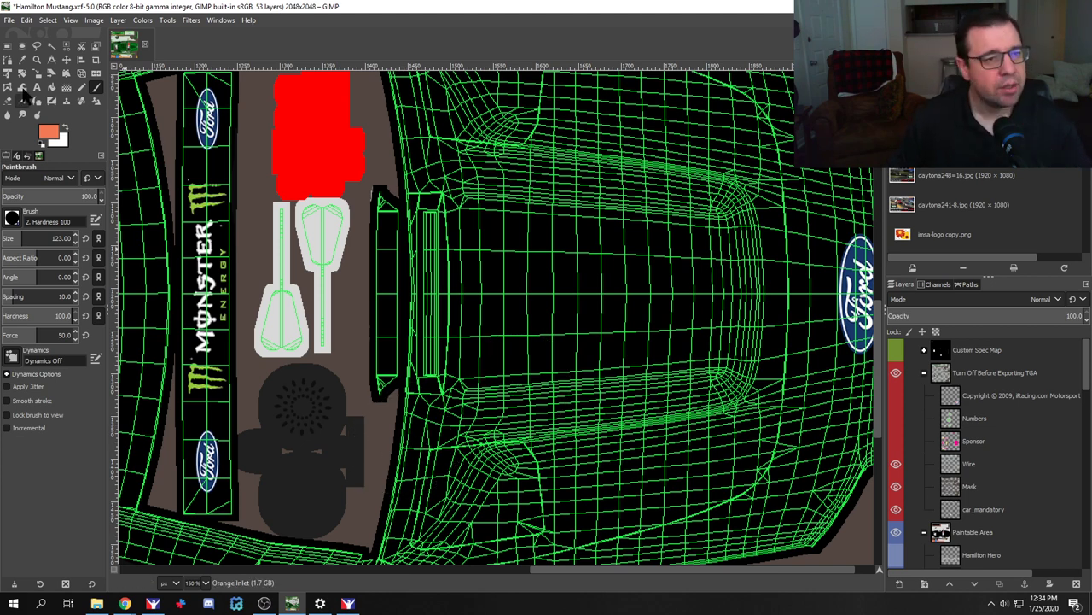
Step: Begin tracing the hood inlet outline with the Paths tool
{"action": "left_click", "coordinate": [7, 59]}
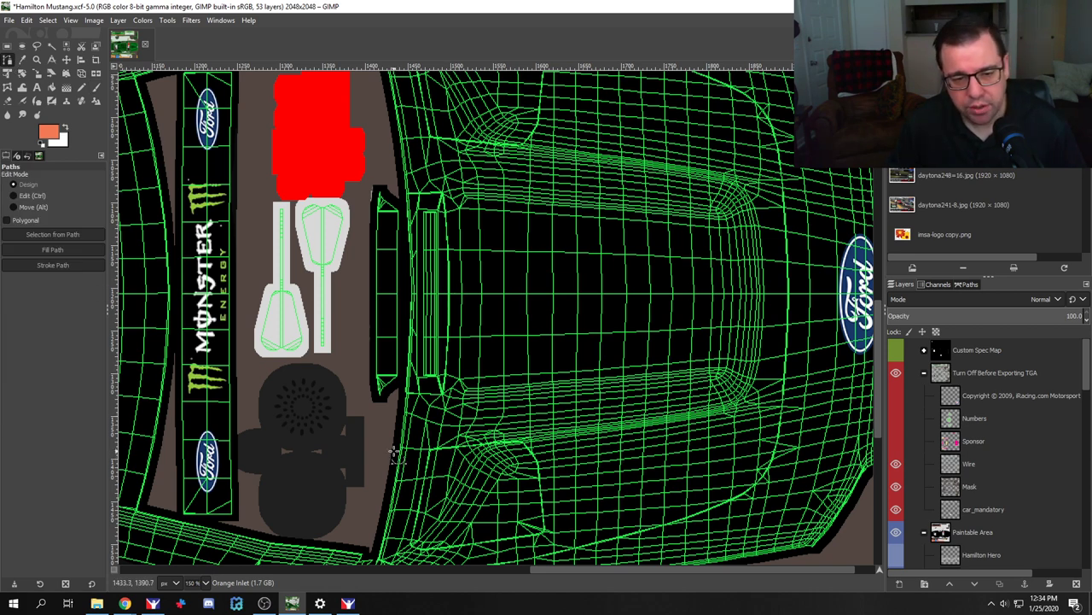
{"action": "scroll", "coordinate": [394, 450], "scroll_direction": "up", "scroll_amount": 2}
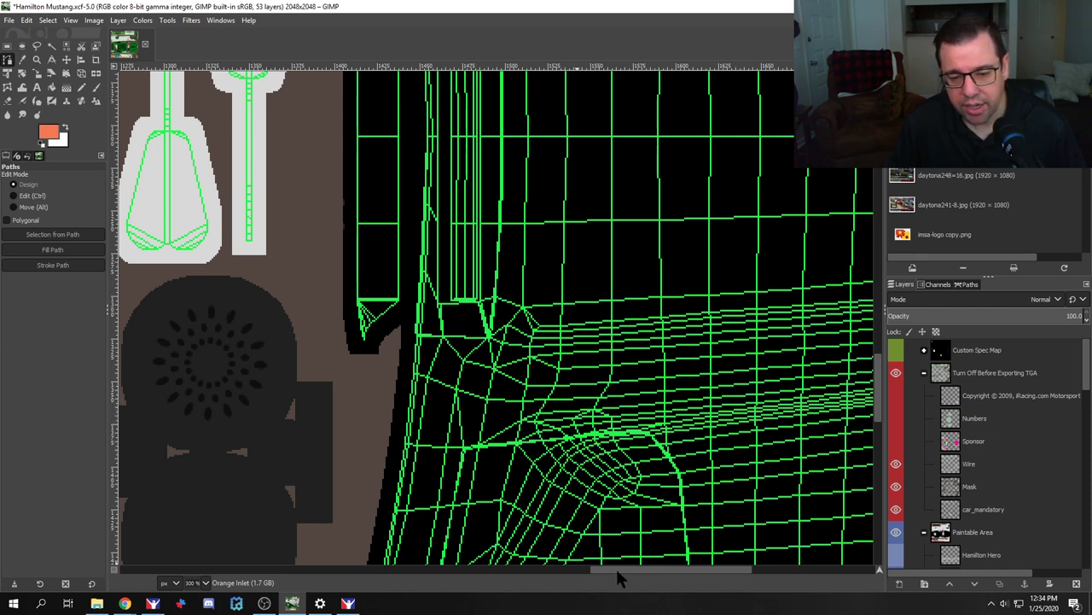
{"action": "left_click_drag", "start_coordinate": [618, 573], "coordinate": [695, 570]}
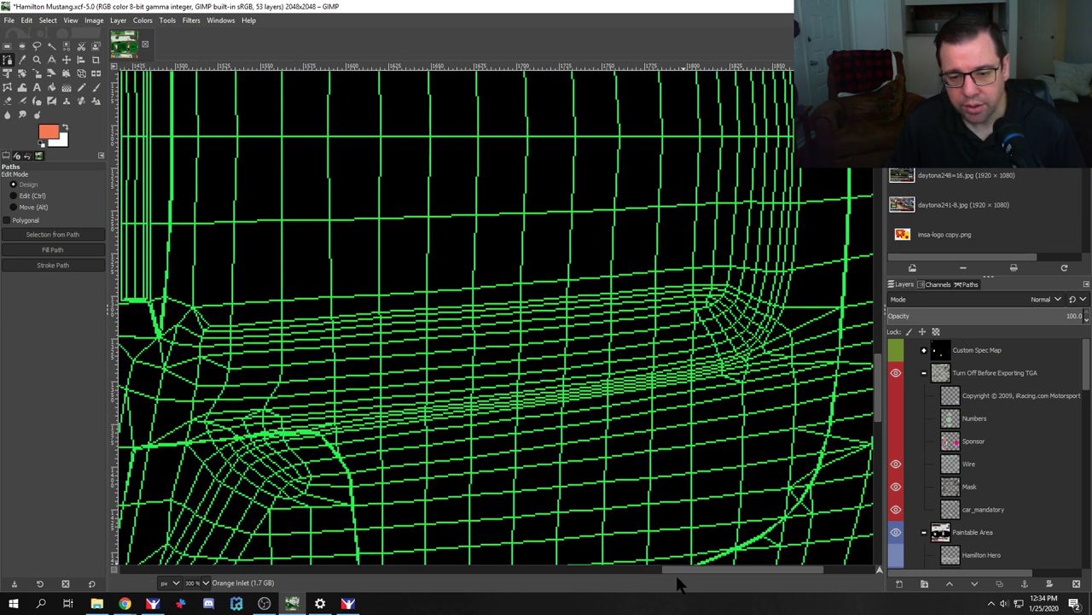
{"action": "scroll", "coordinate": [704, 466], "scroll_direction": "down", "scroll_amount": 5}
{"action": "scroll", "coordinate": [503, 431], "scroll_direction": "down", "scroll_amount": 4}
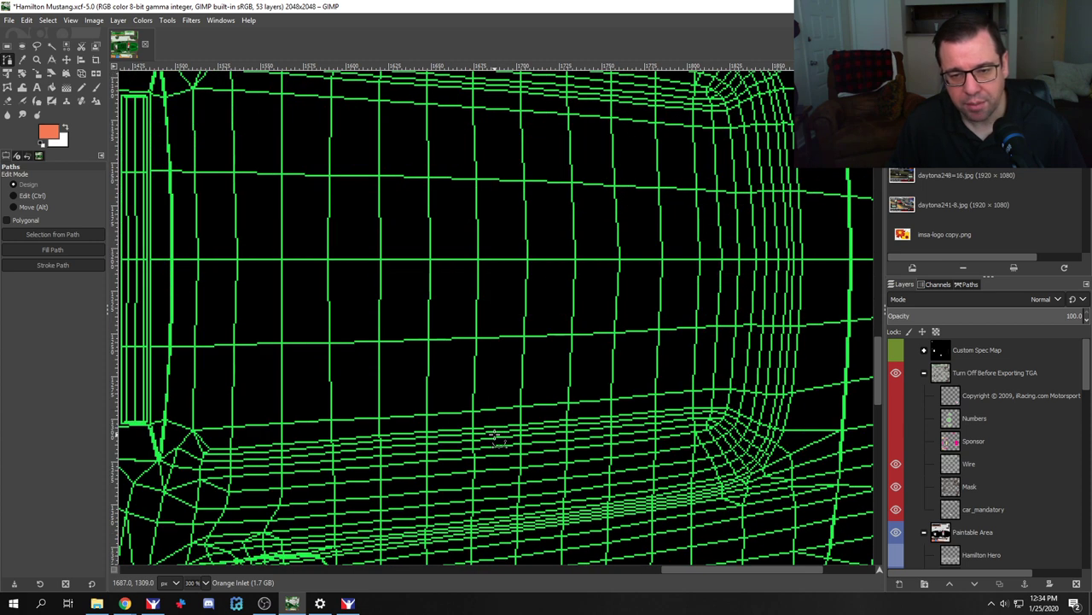
{"action": "left_click_drag", "start_coordinate": [674, 567], "coordinate": [603, 570]}
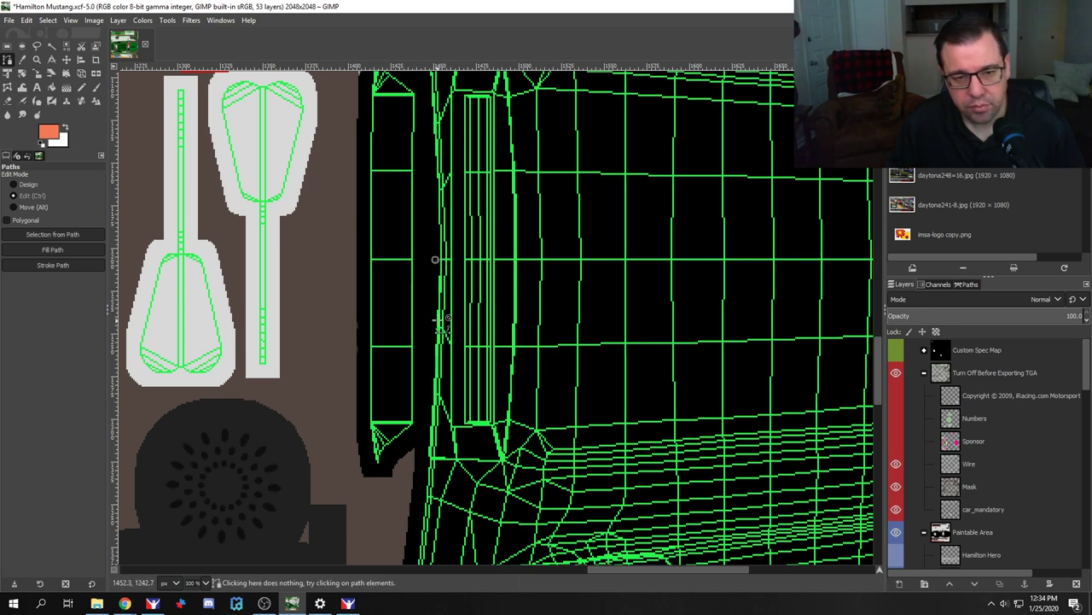
{"action": "scroll", "coordinate": [437, 261], "scroll_direction": "up", "scroll_amount": 7}
{"action": "scroll", "coordinate": [433, 288], "scroll_direction": "up", "scroll_amount": 3}
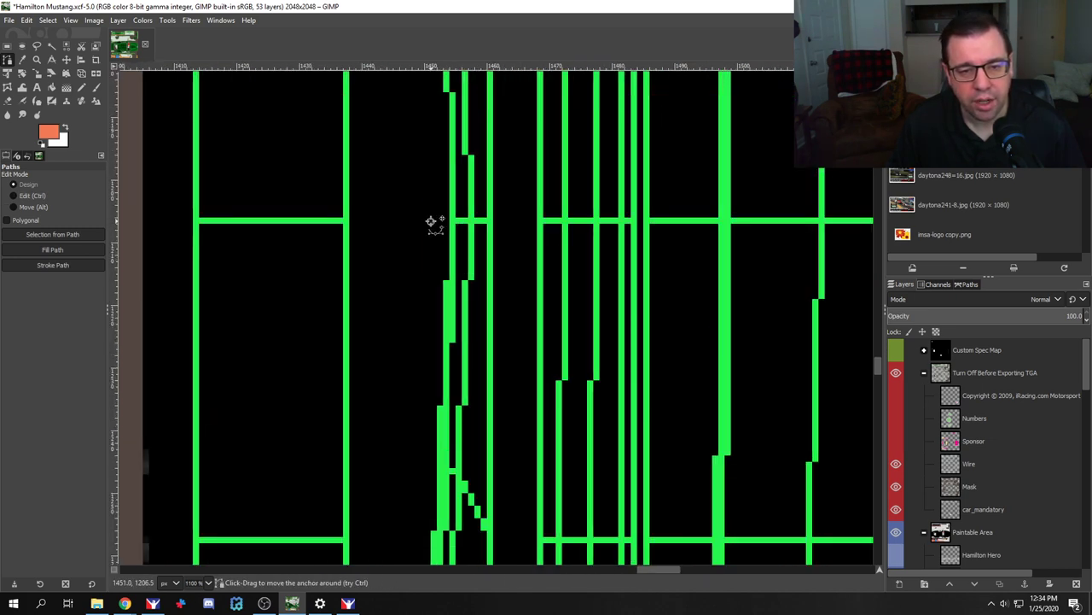
{"action": "scroll", "coordinate": [504, 365], "scroll_direction": "down", "scroll_amount": 4}
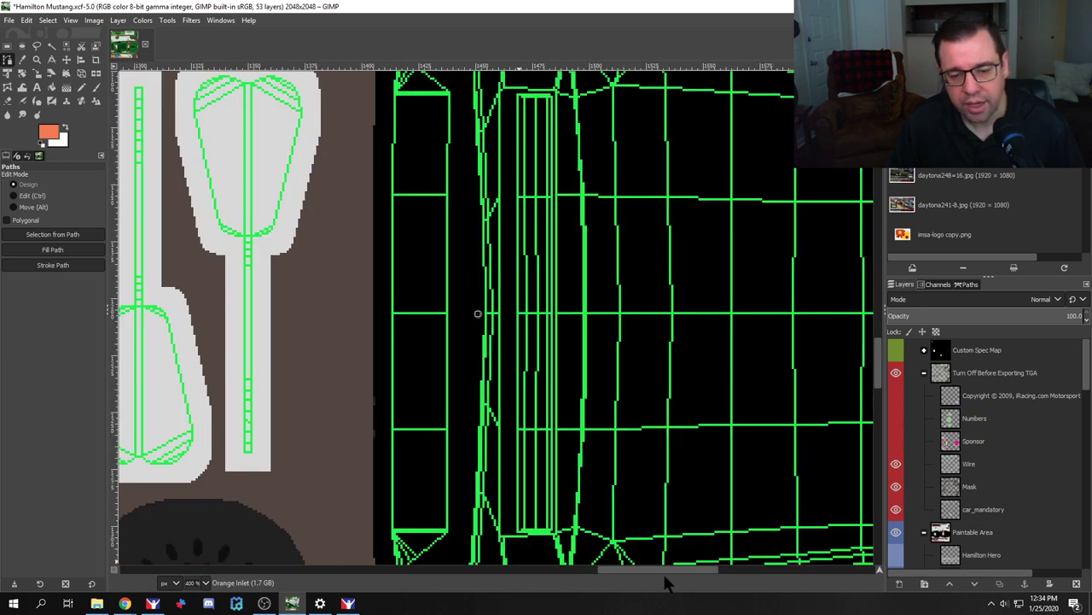
{"action": "left_click_drag", "start_coordinate": [643, 567], "coordinate": [754, 569]}
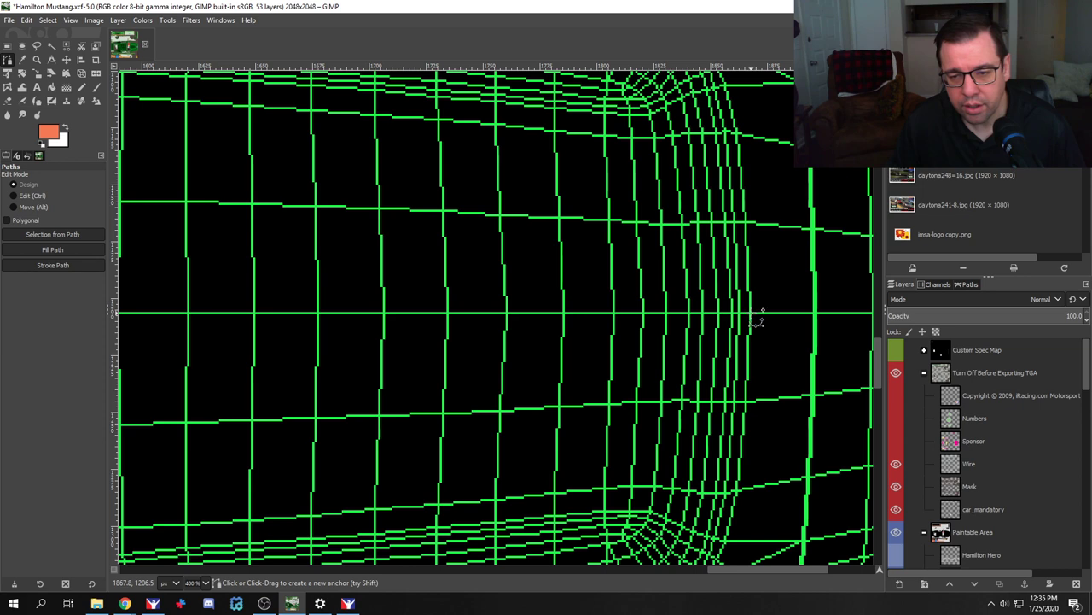
{"action": "scroll", "coordinate": [763, 423], "scroll_direction": "down", "scroll_amount": 5}
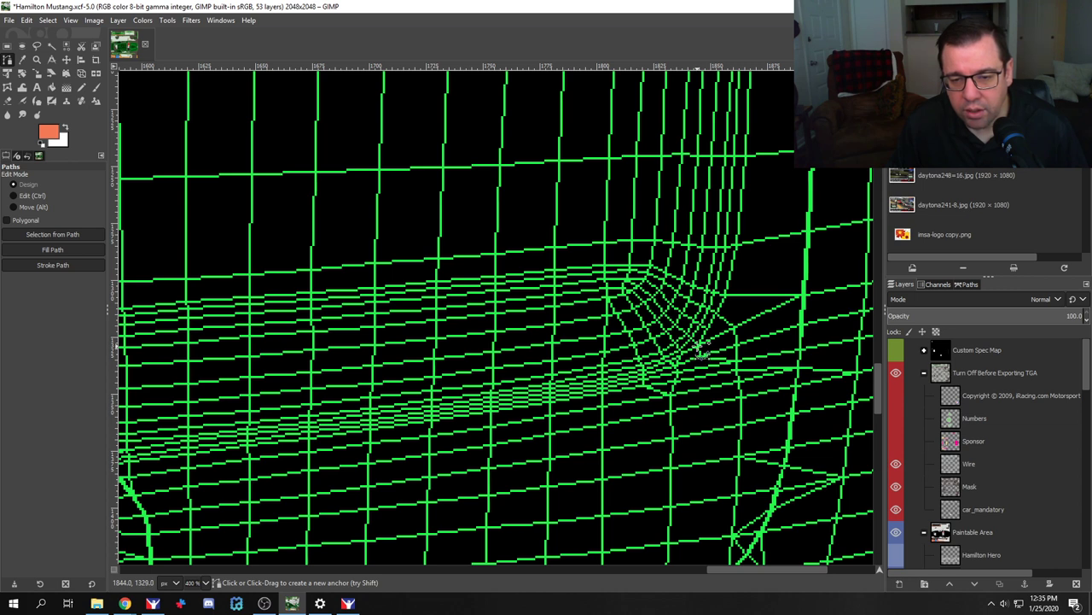
Step: Place anchors along the inlet's top edge and curve the segments to the mesh
{"action": "left_click", "coordinate": [701, 344]}
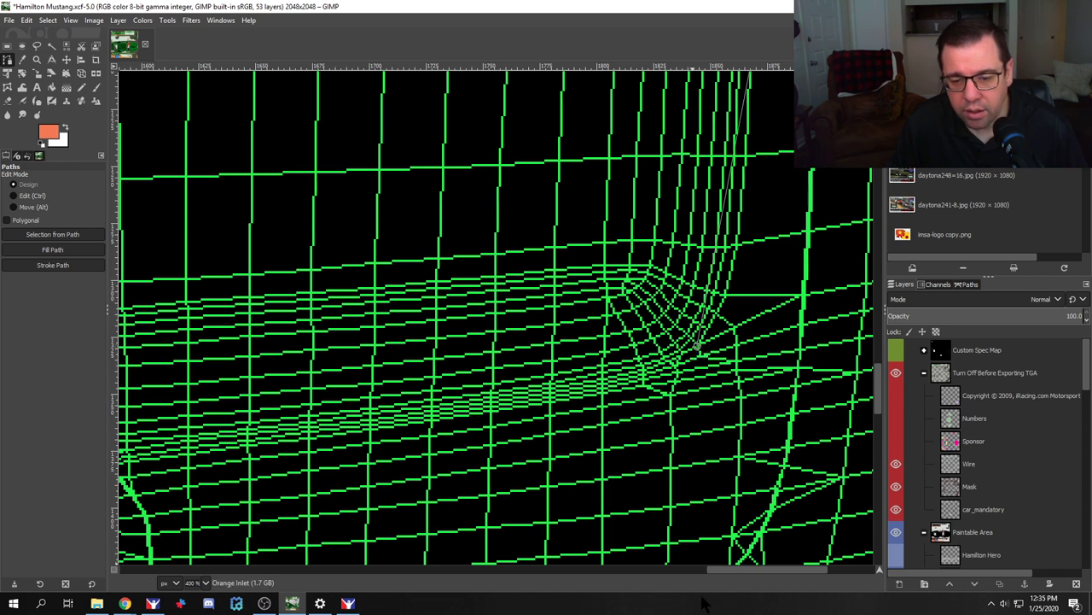
{"action": "left_click_drag", "start_coordinate": [728, 567], "coordinate": [647, 569]}
{"action": "scroll", "coordinate": [374, 465], "scroll_direction": "down", "scroll_amount": 3}
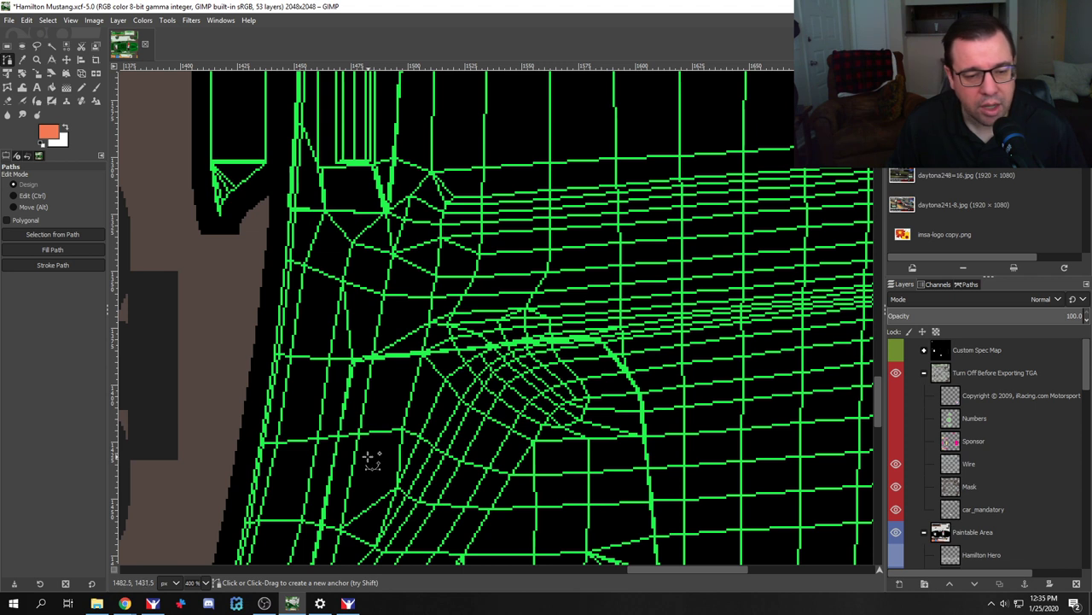
{"action": "left_click", "coordinate": [374, 357]}
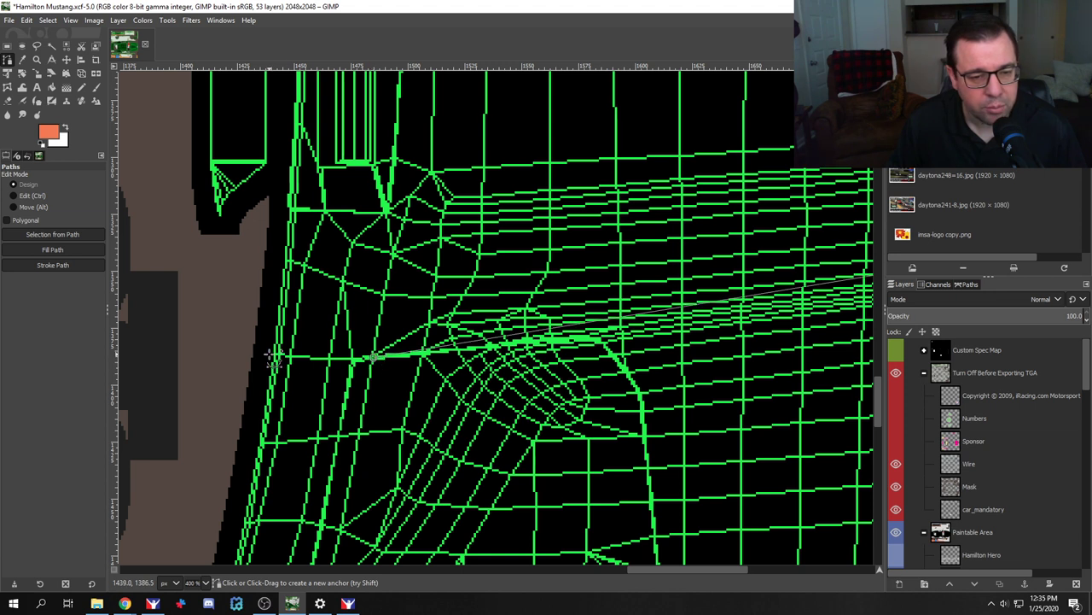
{"action": "left_click", "coordinate": [271, 355]}
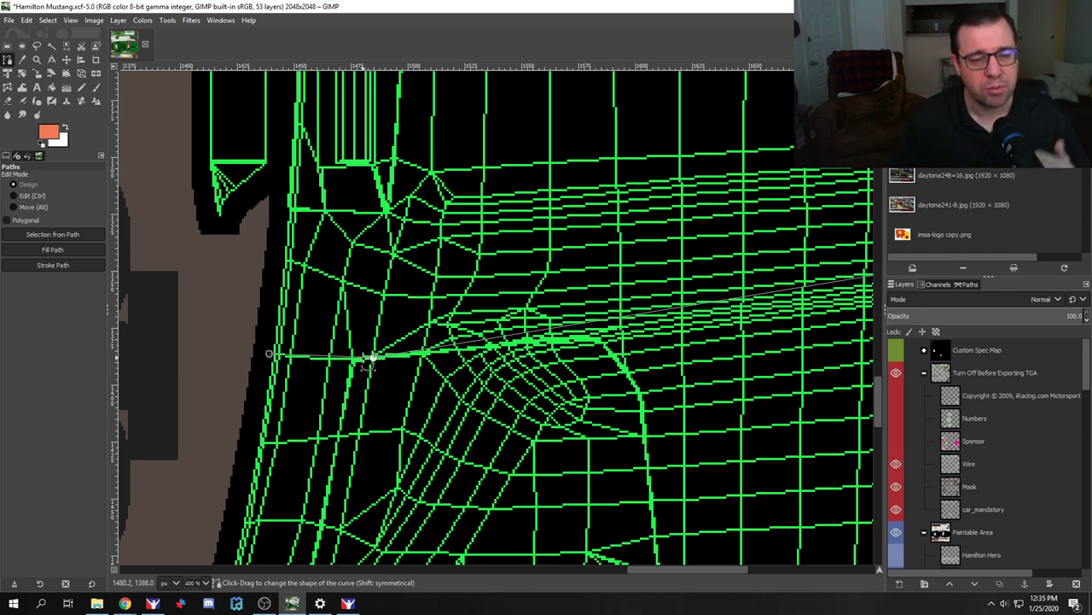
{"action": "scroll", "coordinate": [314, 379], "scroll_direction": "up", "scroll_amount": 3}
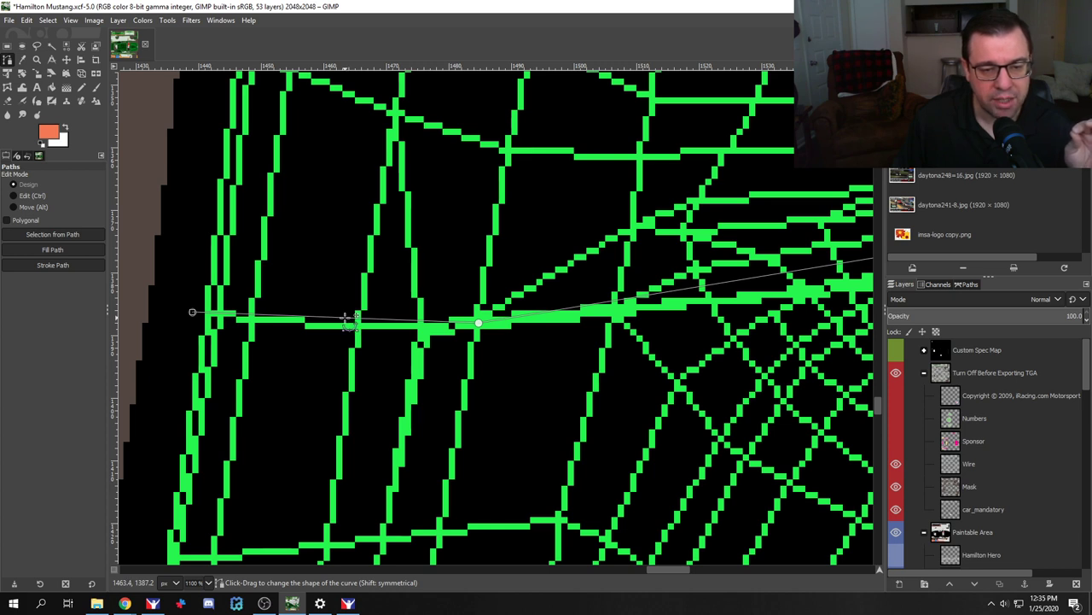
{"action": "mouse_move", "coordinate": [349, 319]}
{"action": "left_mouse_down"}
{"action": "mouse_move", "coordinate": [366, 353]}
{"action": "mouse_move", "coordinate": [373, 303]}
{"action": "mouse_move", "coordinate": [359, 328]}
{"action": "mouse_move", "coordinate": [371, 349]}
{"action": "mouse_move", "coordinate": [350, 331]}
{"action": "mouse_move", "coordinate": [363, 331]}
{"action": "mouse_move", "coordinate": [346, 330]}
{"action": "left_mouse_up"}
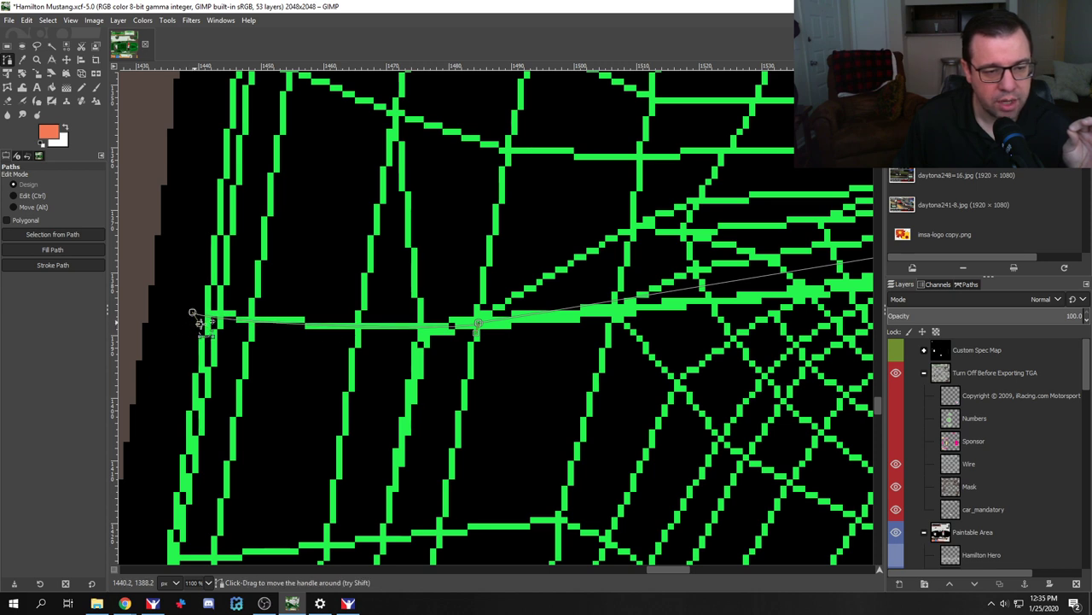
{"action": "left_click_drag", "start_coordinate": [214, 323], "coordinate": [230, 322]}
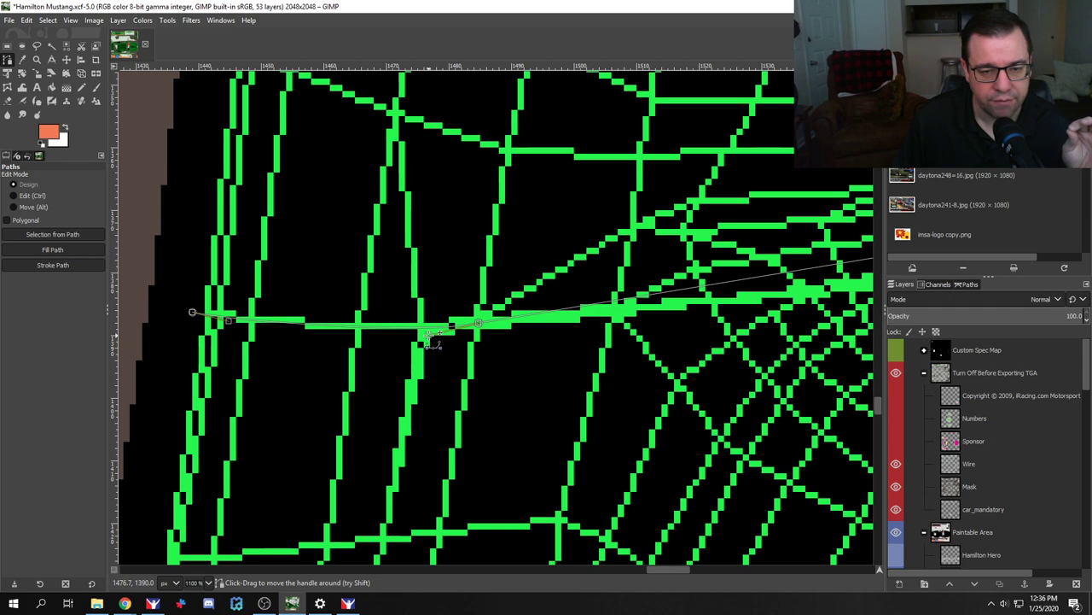
{"action": "left_click_drag", "start_coordinate": [669, 572], "coordinate": [708, 566]}
{"action": "scroll", "coordinate": [665, 436], "scroll_direction": "down", "scroll_amount": 2}
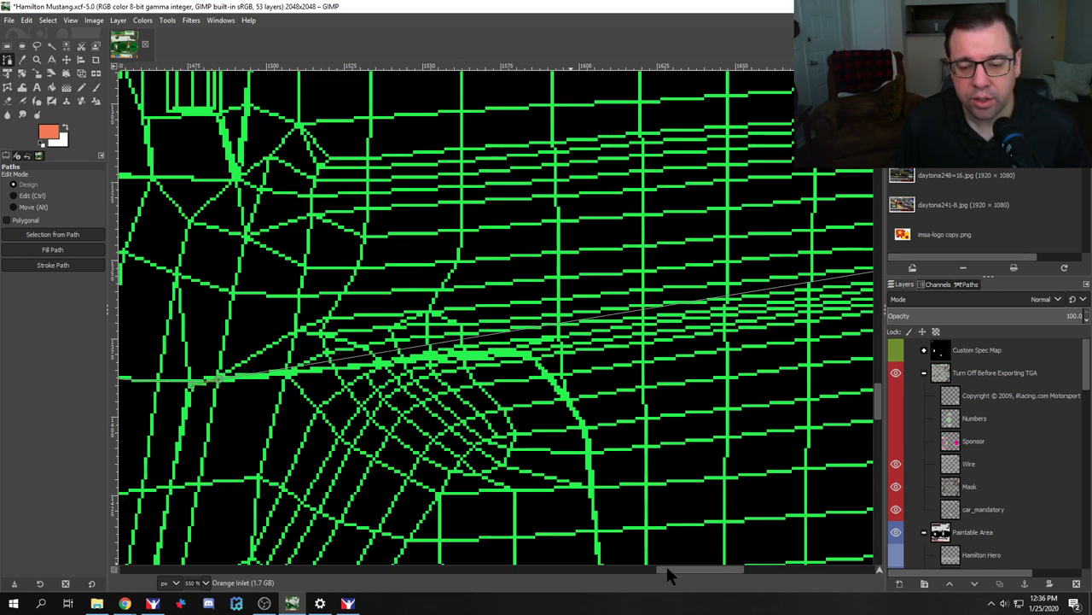
{"action": "mouse_move", "coordinate": [667, 568]}
{"action": "left_mouse_down"}
{"action": "mouse_move", "coordinate": [695, 565]}
{"action": "mouse_move", "coordinate": [688, 572]}
{"action": "left_mouse_up"}
{"action": "key", "text": "1"}
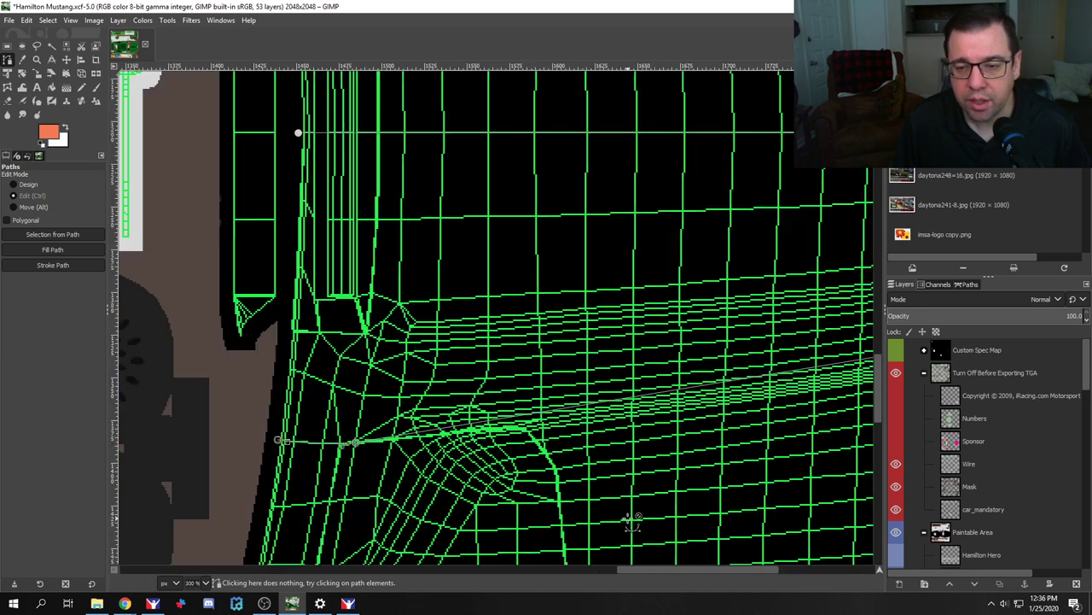
{"action": "left_click_drag", "start_coordinate": [657, 566], "coordinate": [710, 569]}
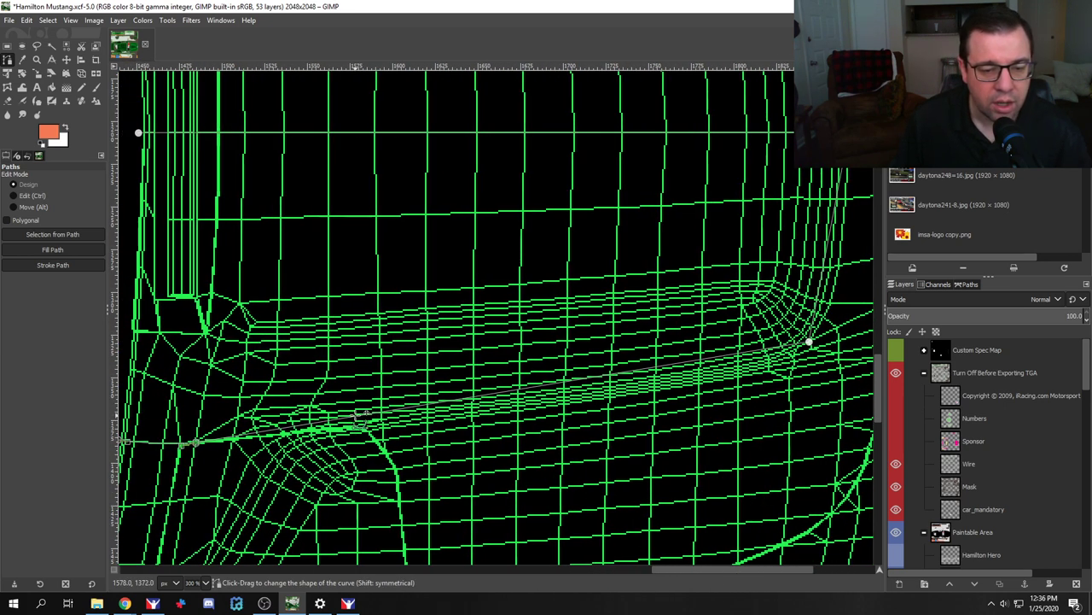
Step: Add the right-end anchor and bend the outline's long lower edge along the panel
{"action": "left_click_drag", "start_coordinate": [361, 414], "coordinate": [464, 415]}
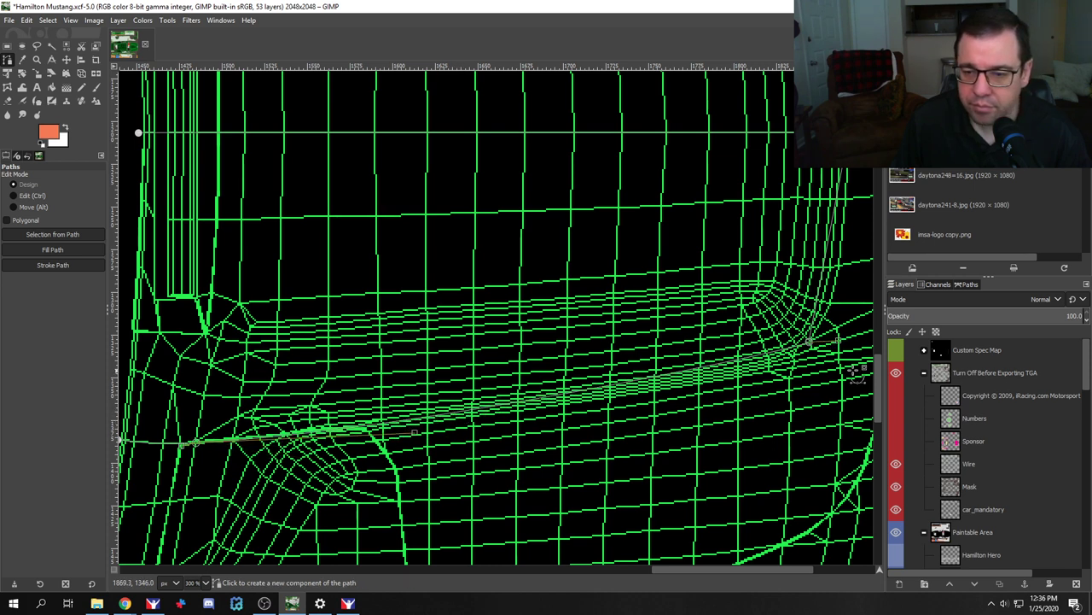
{"action": "left_click_drag", "start_coordinate": [811, 342], "coordinate": [682, 382]}
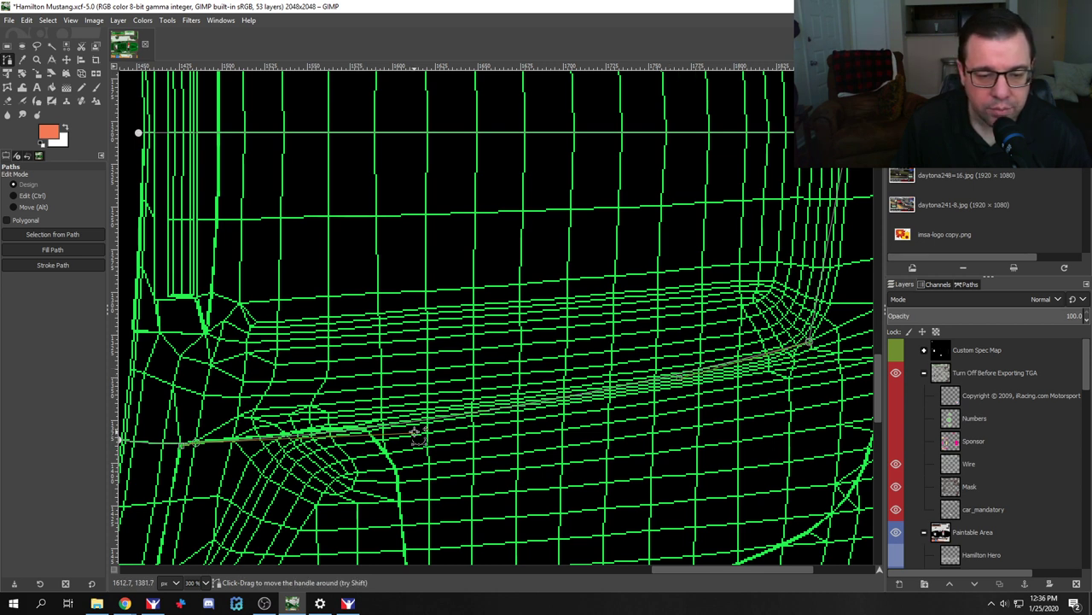
{"action": "left_click_drag", "start_coordinate": [414, 432], "coordinate": [418, 433]}
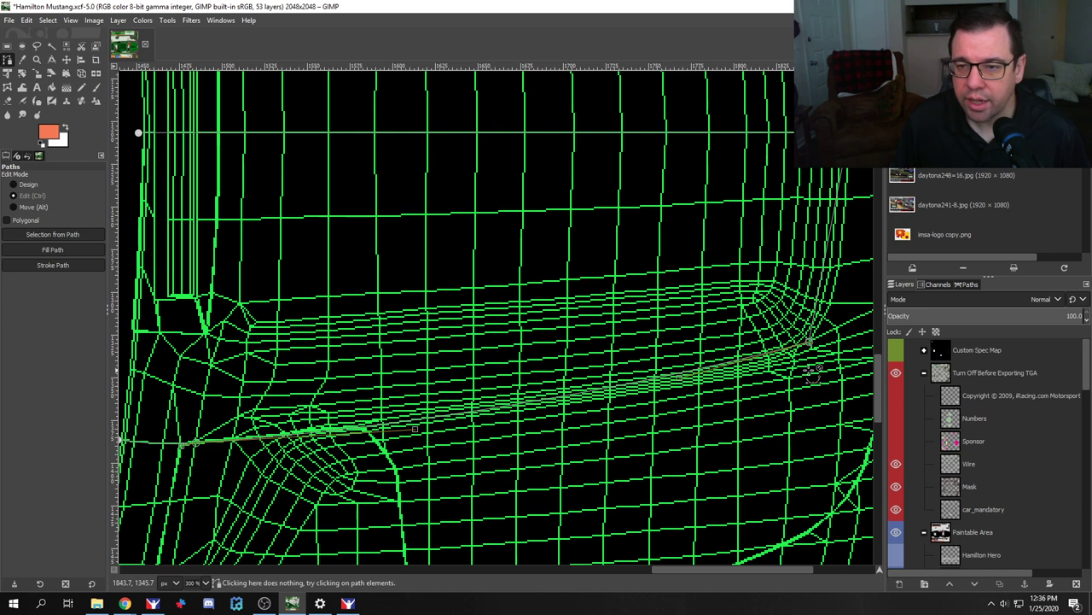
{"action": "scroll", "coordinate": [810, 372], "scroll_direction": "up", "scroll_amount": 6}
{"action": "left_click_drag", "start_coordinate": [808, 293], "coordinate": [802, 303]}
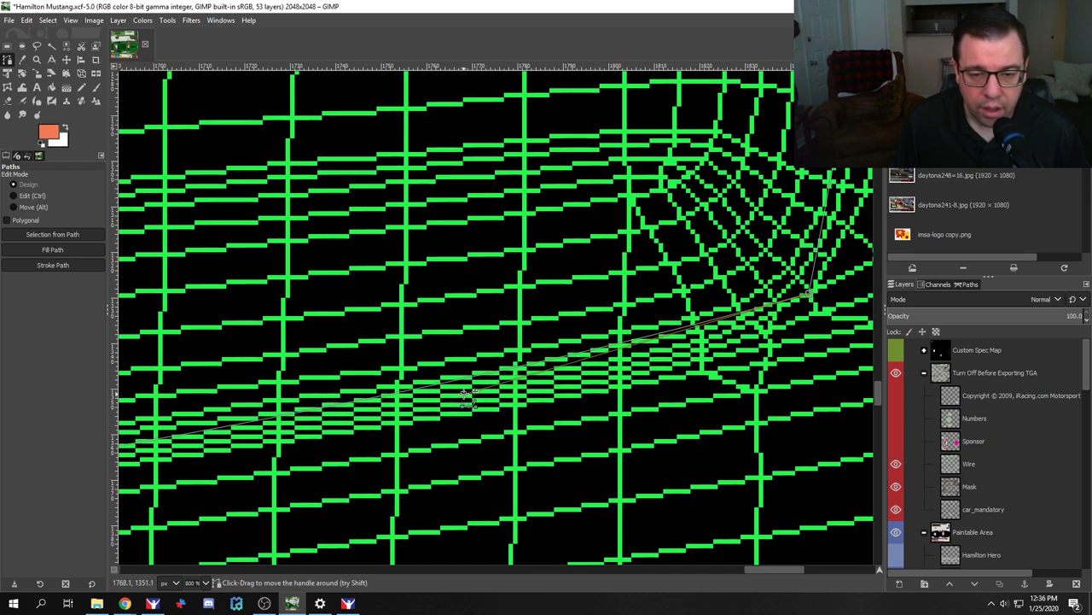
{"action": "left_click_drag", "start_coordinate": [465, 395], "coordinate": [680, 359]}
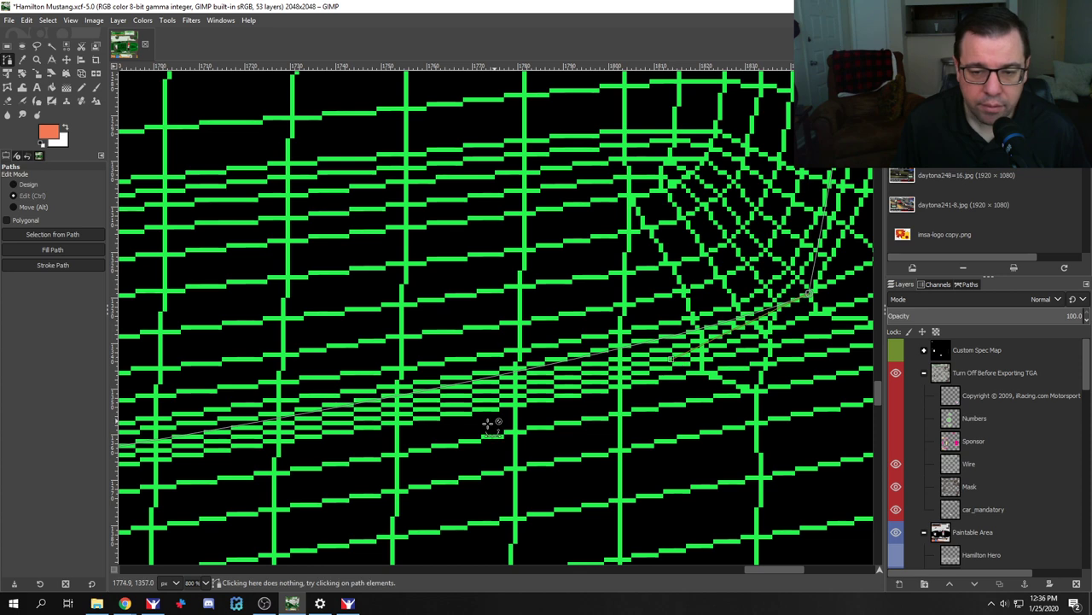
{"action": "scroll", "coordinate": [488, 424], "scroll_direction": "down", "scroll_amount": 2, "text": "ctrl"}
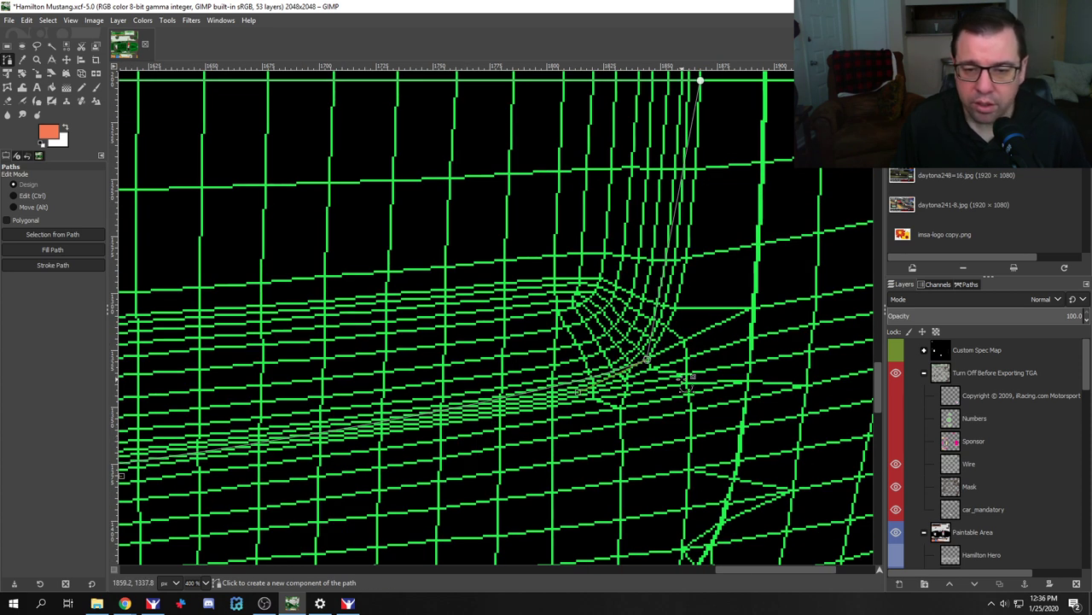
{"action": "scroll", "coordinate": [685, 401], "scroll_direction": "down", "scroll_amount": 2}
{"action": "scroll", "coordinate": [682, 448], "scroll_direction": "up", "scroll_amount": 3}
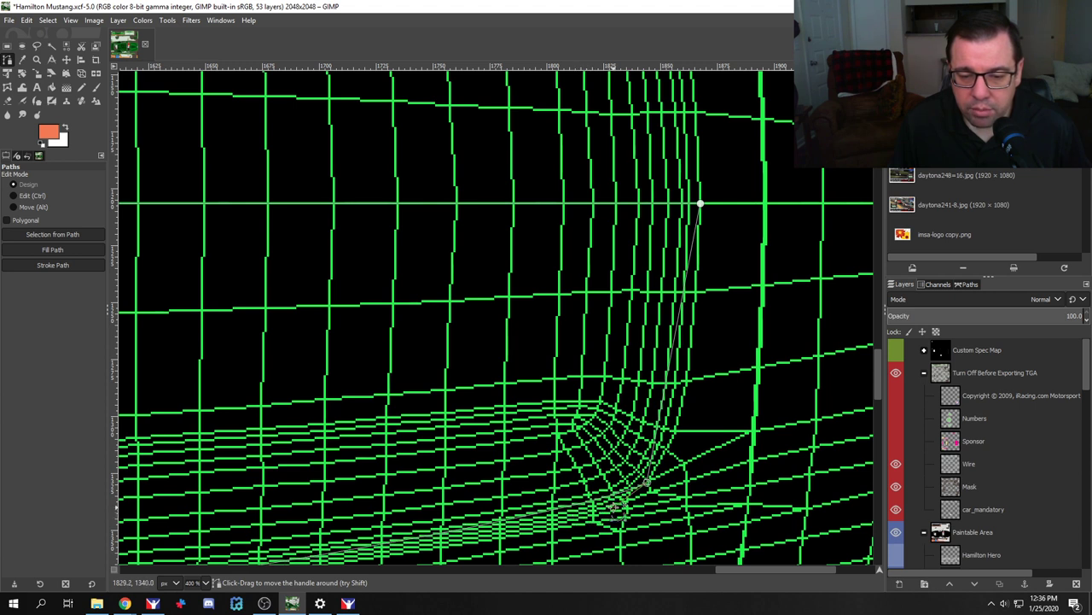
Step: Round the lower right corner, curve the right edge, and close the path on the left
{"action": "left_click_drag", "start_coordinate": [668, 424], "coordinate": [680, 410]}
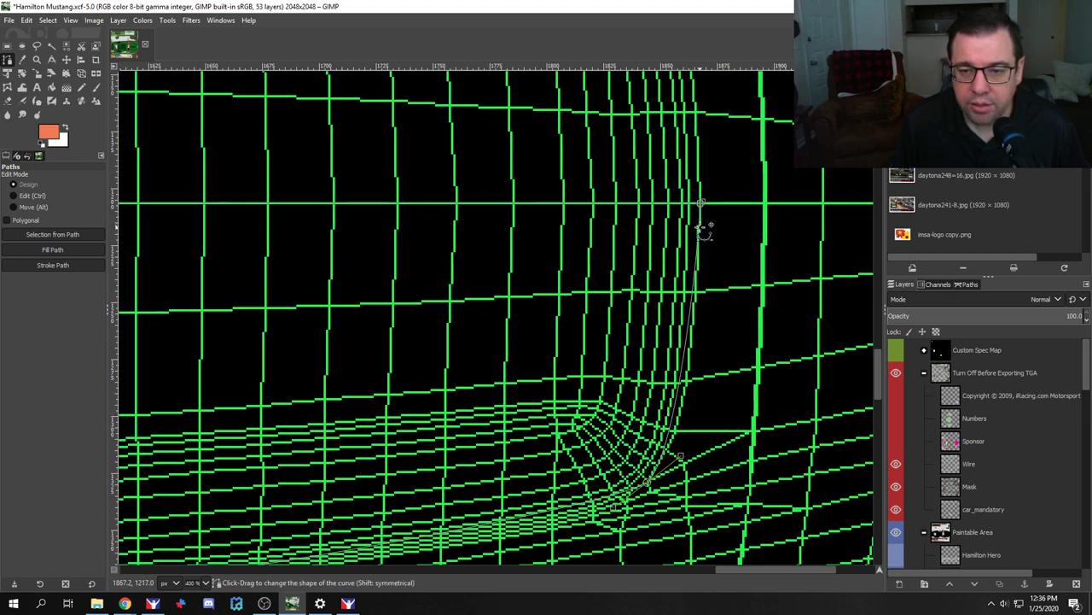
{"action": "left_click_drag", "start_coordinate": [700, 227], "coordinate": [701, 261]}
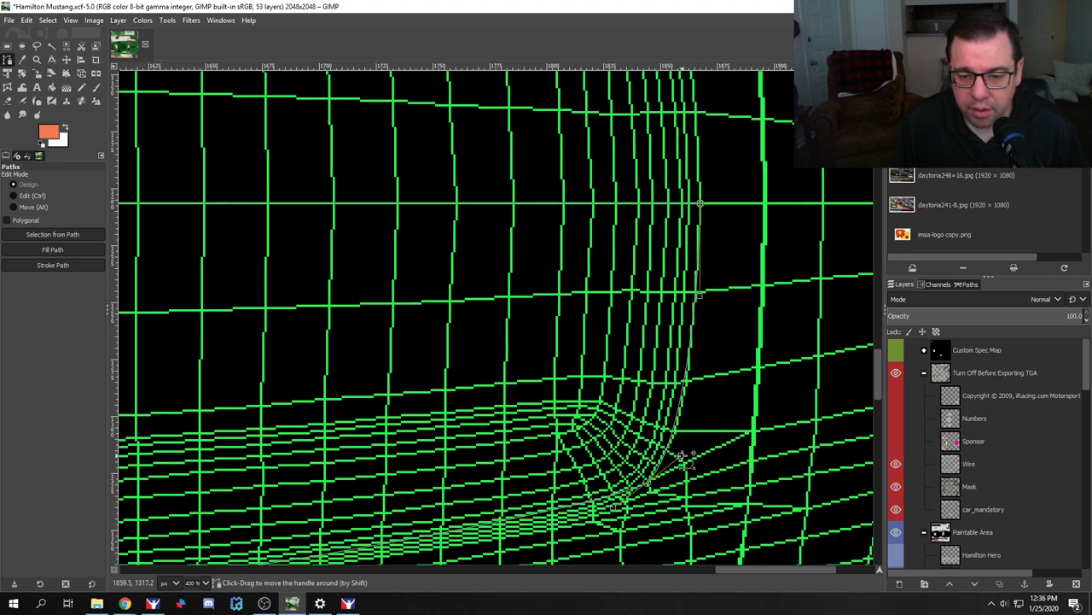
{"action": "left_click_drag", "start_coordinate": [688, 458], "coordinate": [697, 423]}
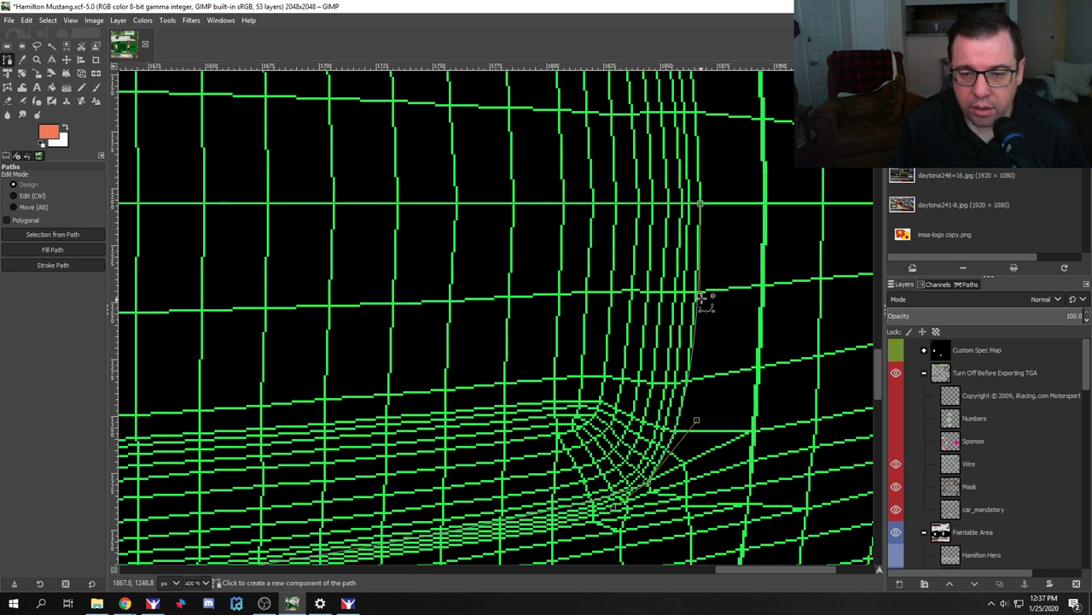
{"action": "left_click_drag", "start_coordinate": [699, 296], "coordinate": [695, 297]}
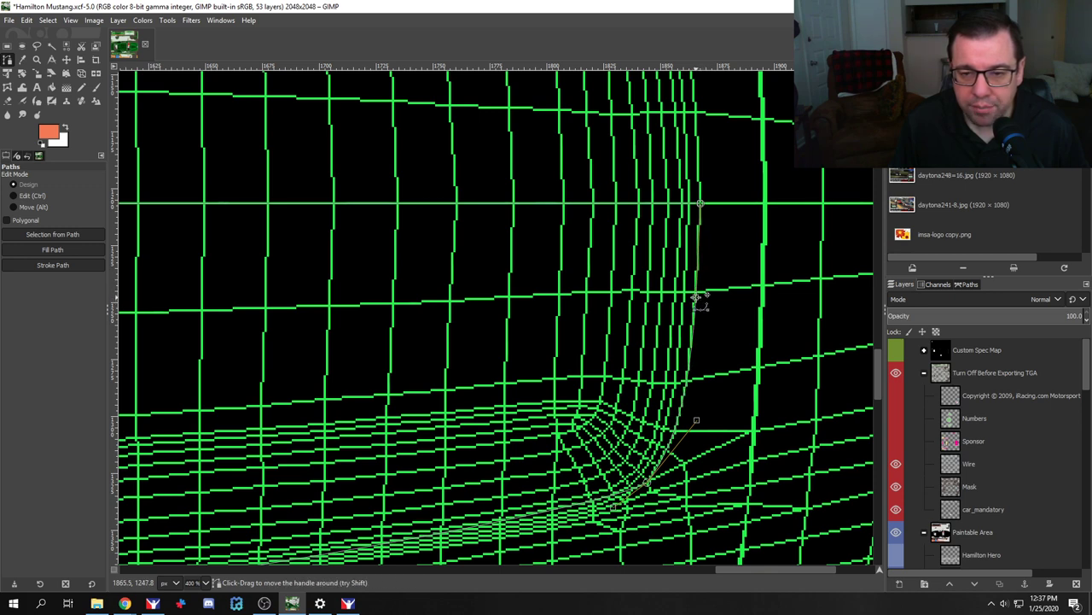
{"action": "left_click_drag", "start_coordinate": [732, 573], "coordinate": [601, 573]}
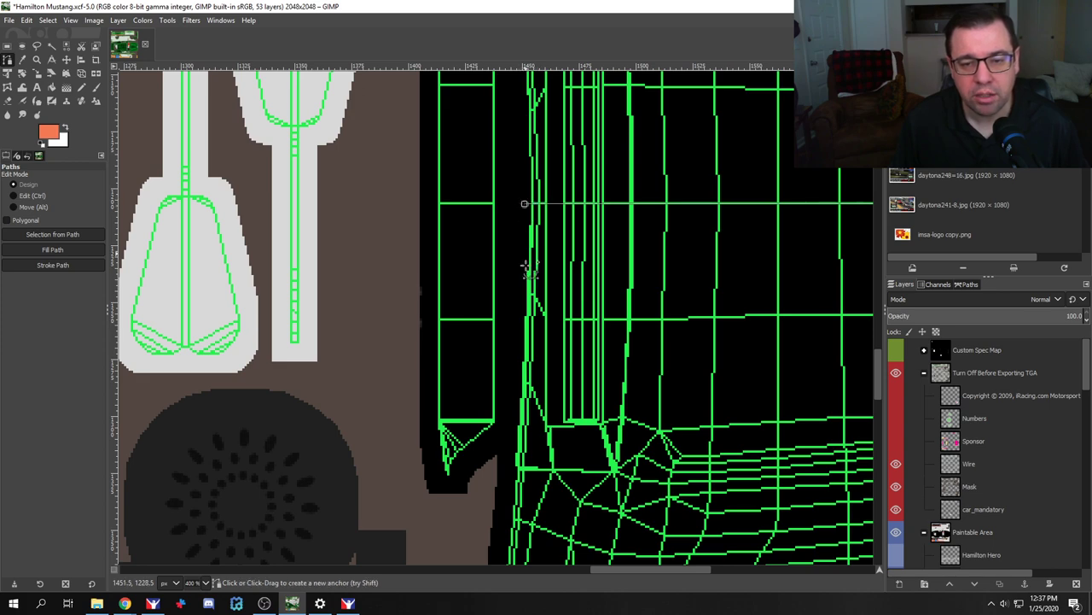
{"action": "scroll", "coordinate": [524, 342], "scroll_direction": "down", "scroll_amount": 3}
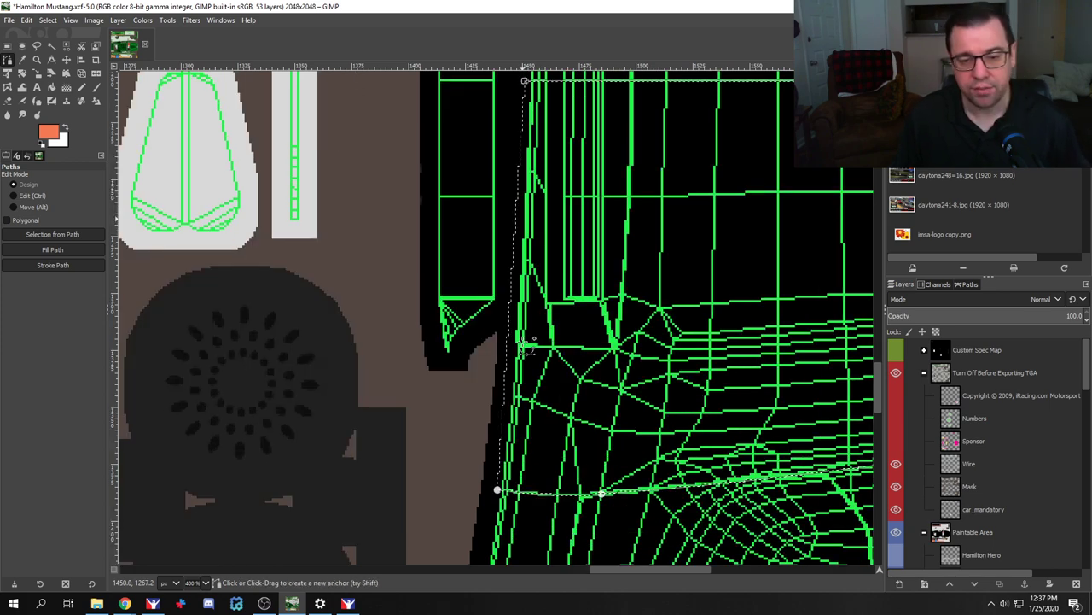
{"action": "key", "text": "ctrl"}
{"action": "scroll", "coordinate": [555, 354], "scroll_direction": "down", "scroll_amount": 3}
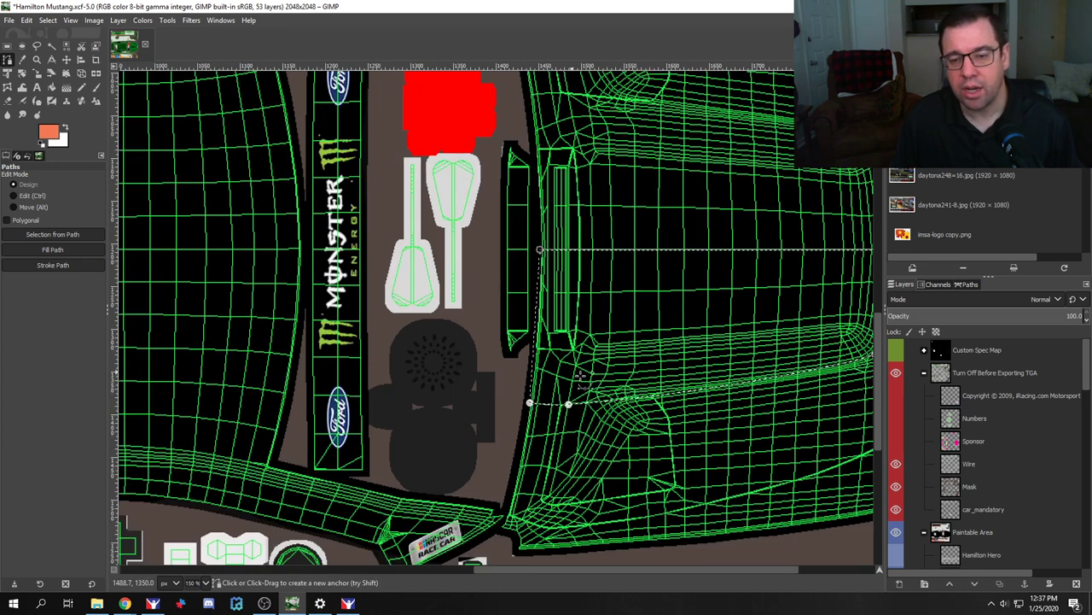
{"action": "left_click_drag", "start_coordinate": [640, 568], "coordinate": [683, 563]}
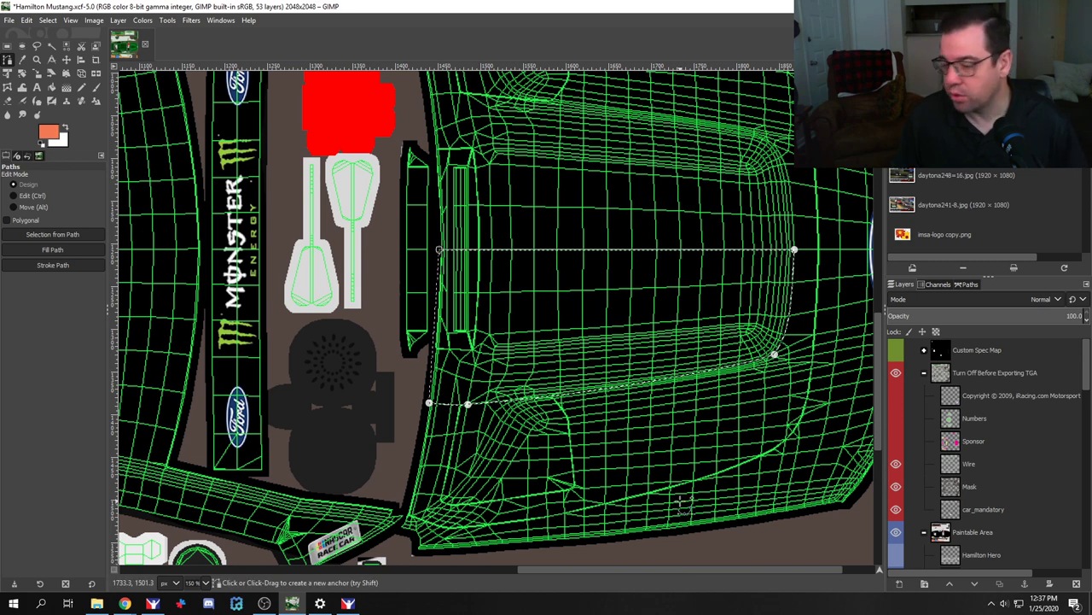
Step: Paint the traced hood inlet solid orange on the Orange Inlet layer, then hide the Wire layer
{"action": "key", "text": "p"}
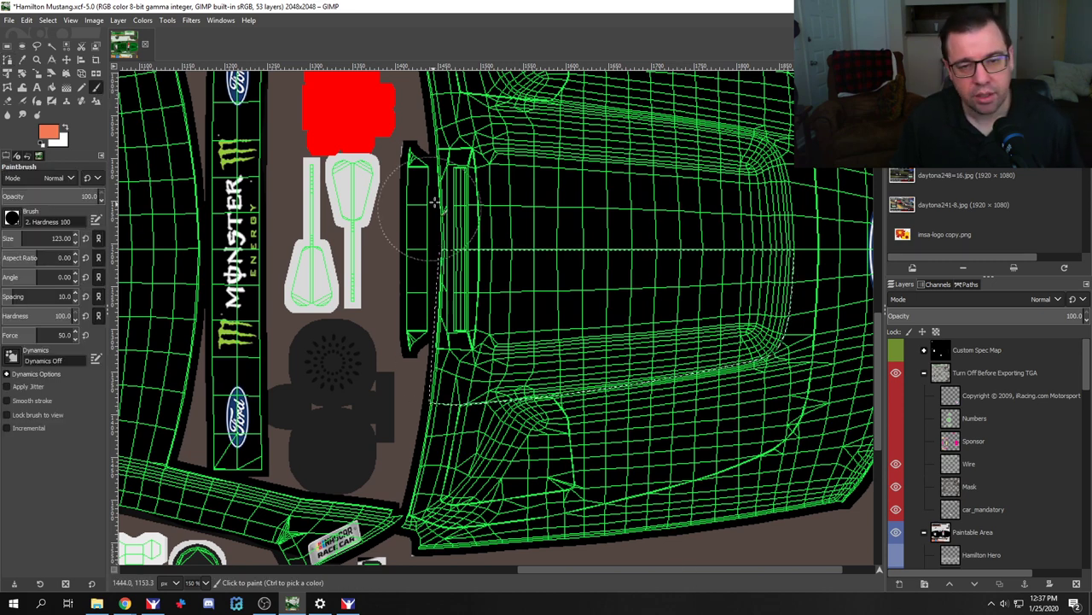
{"action": "scroll", "coordinate": [973, 431], "scroll_direction": "down", "scroll_amount": 8}
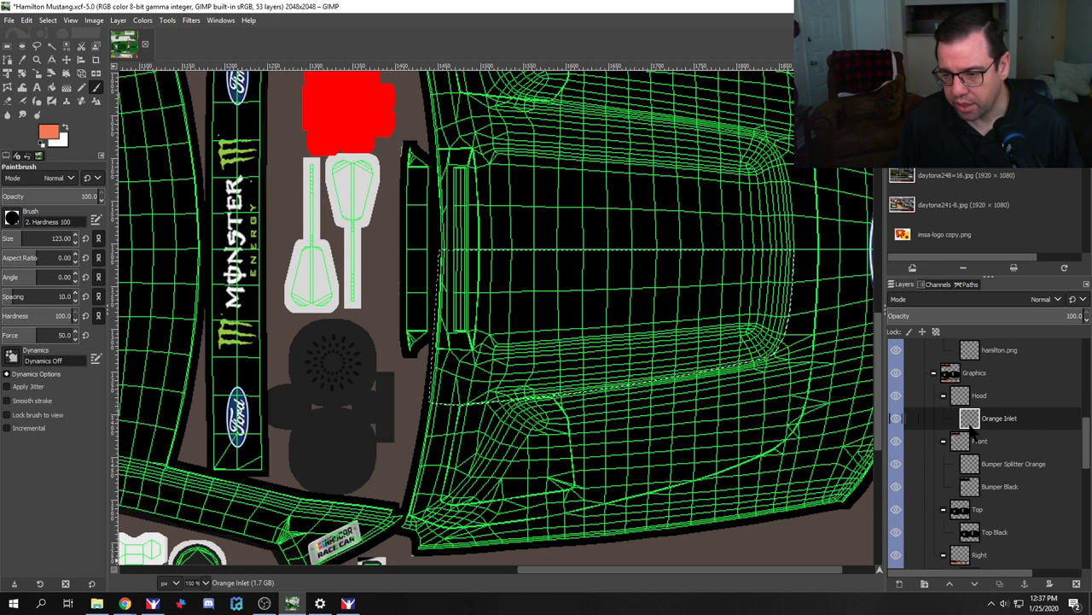
{"action": "left_click", "coordinate": [481, 254]}
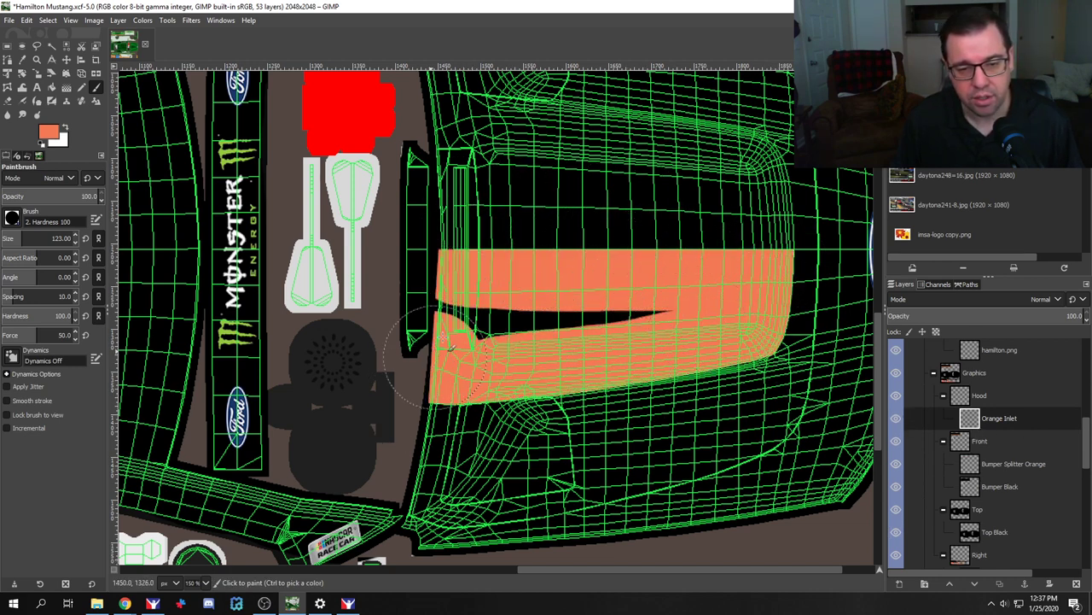
{"action": "left_click_drag", "start_coordinate": [764, 305], "coordinate": [771, 298]}
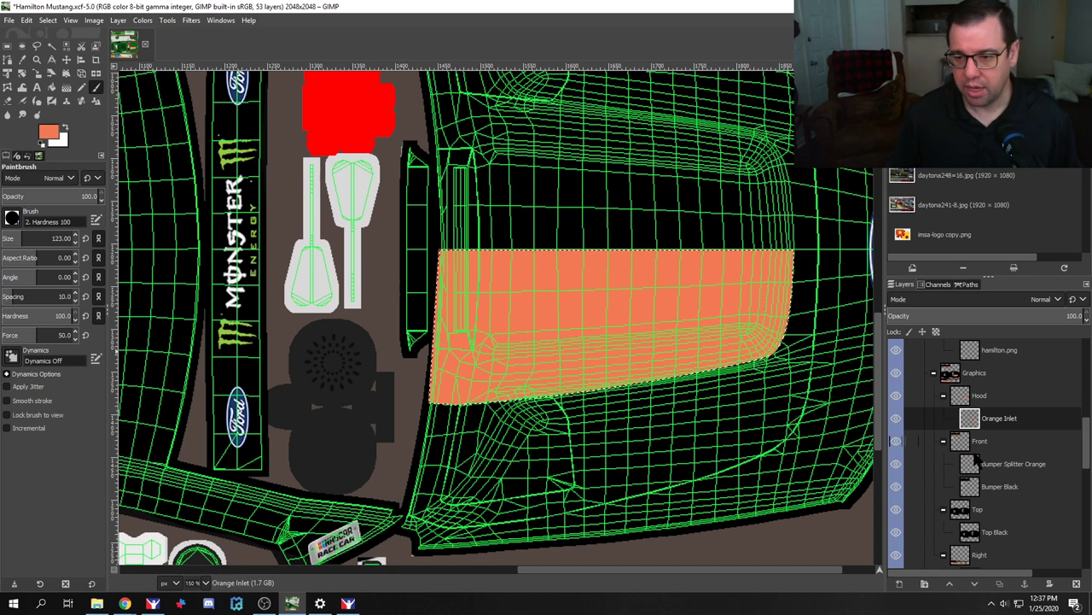
{"action": "scroll", "coordinate": [979, 461], "scroll_direction": "up", "scroll_amount": 5}
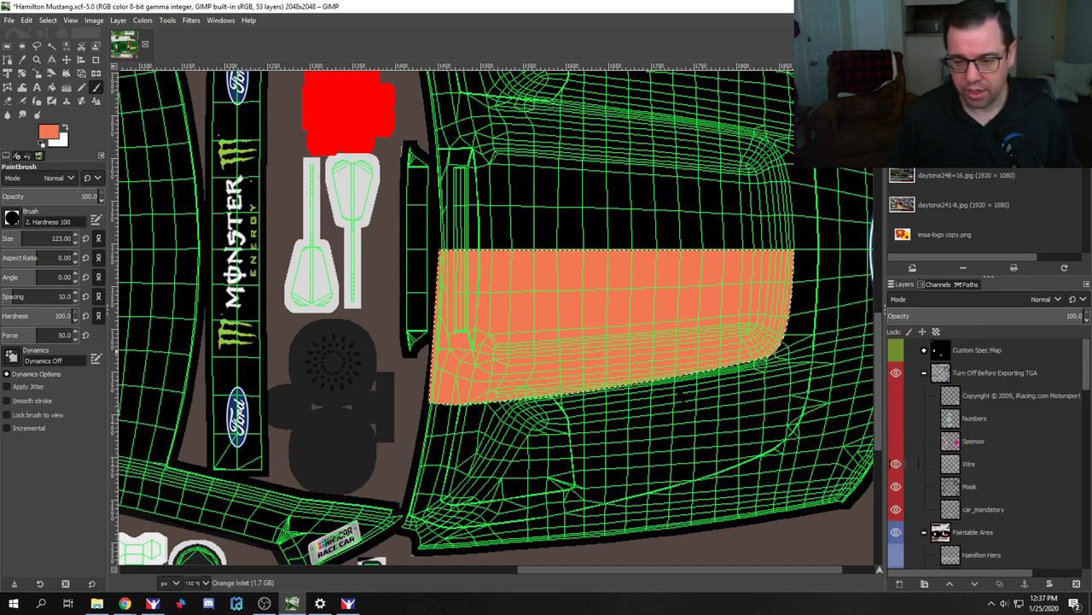
{"action": "left_click", "coordinate": [895, 463]}
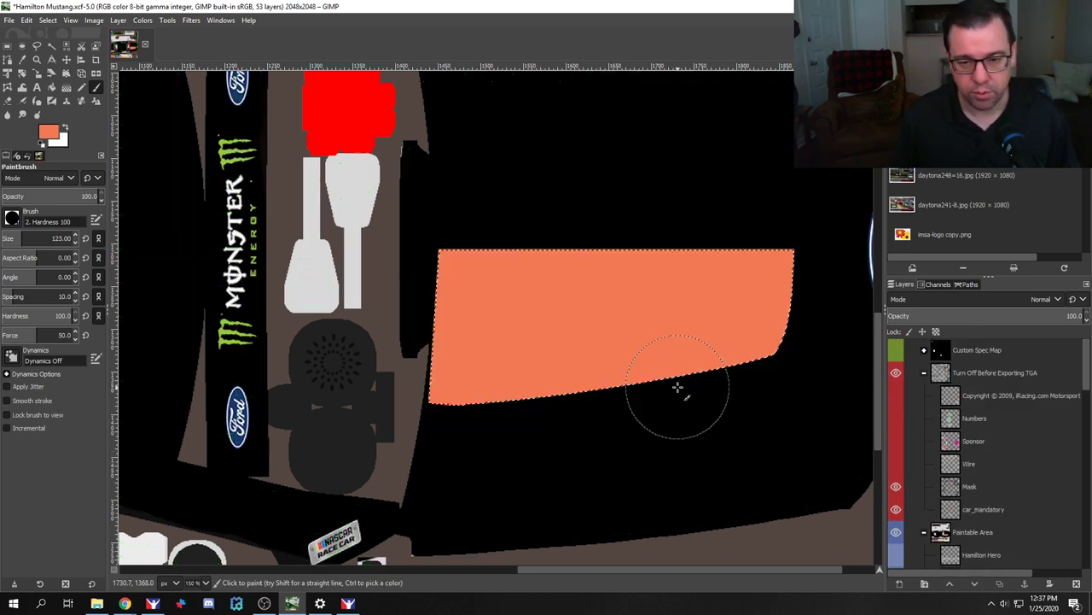
Step: Reload the paint in iRacing to preview the orange hood stripe, then come back to GIMP
{"action": "key", "text": "alt+Tab"}
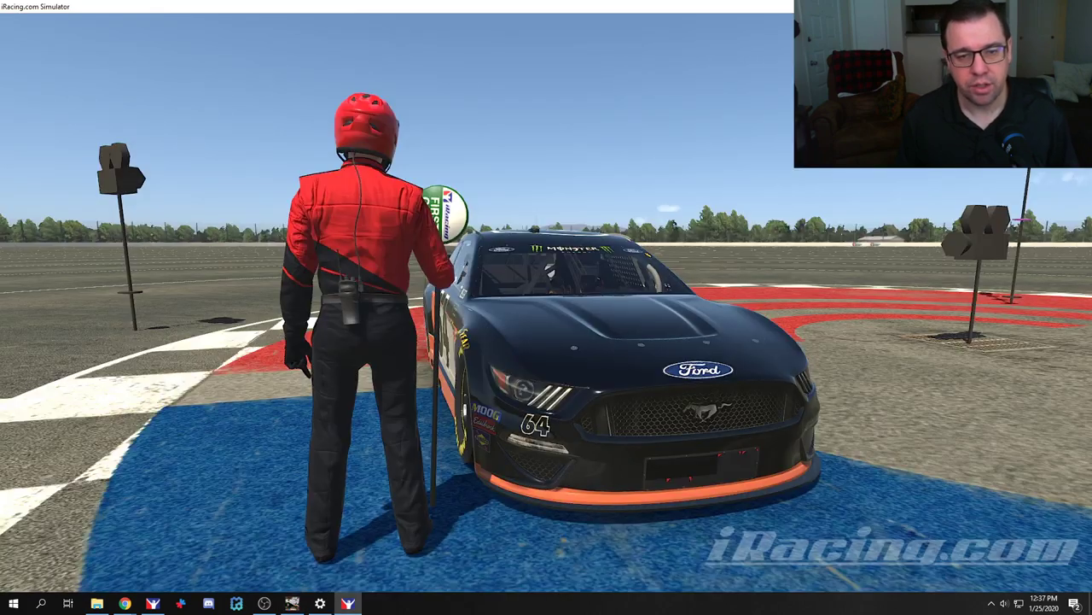
{"action": "key", "text": "ctrl+r"}
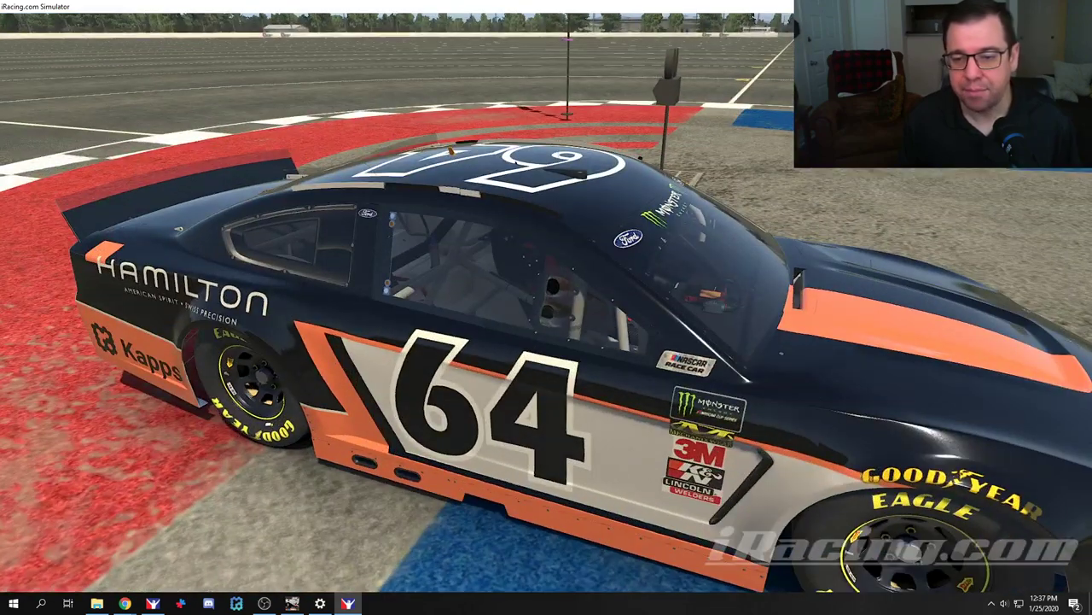
{"action": "key", "text": "alt+Tab"}
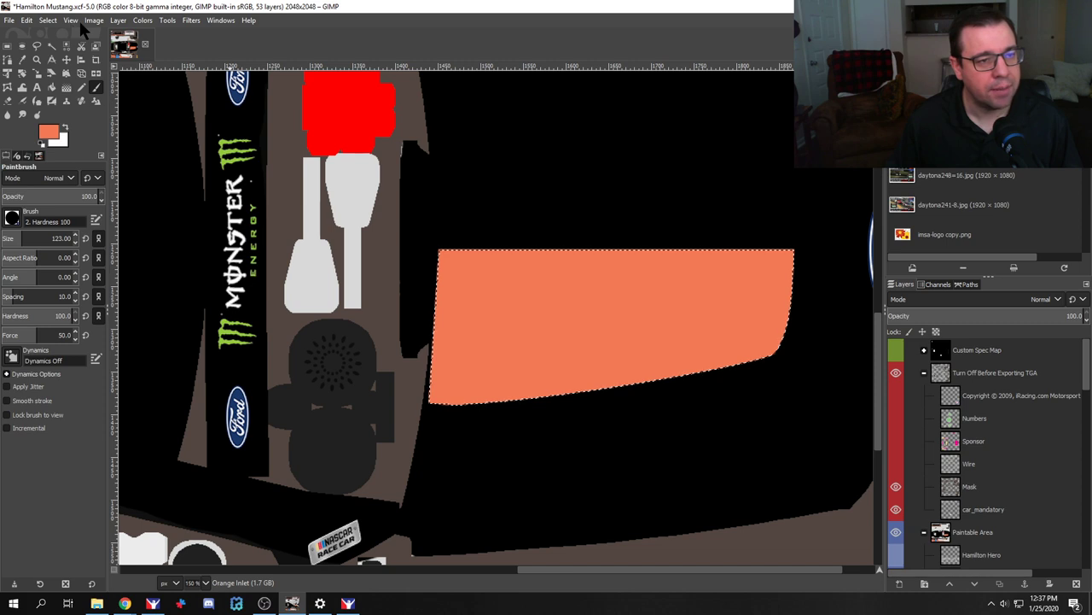
Step: Flip the hood selection outline vertically and nudge it up over the remaining hood area
{"action": "left_click", "coordinate": [96, 74]}
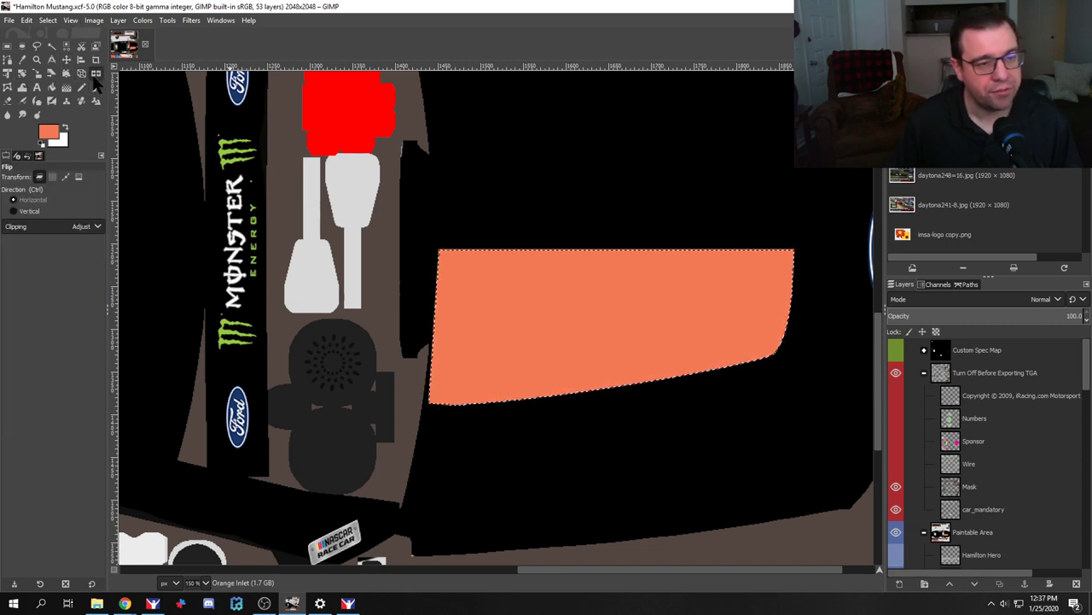
{"action": "left_click", "coordinate": [50, 177]}
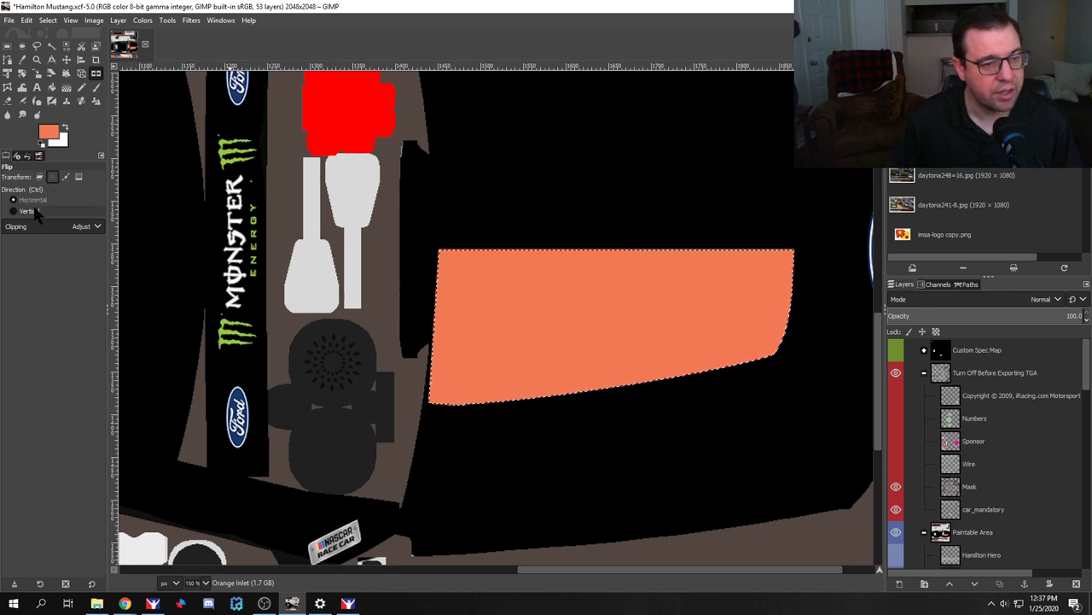
{"action": "left_click", "coordinate": [30, 211]}
{"action": "left_click", "coordinate": [574, 328]}
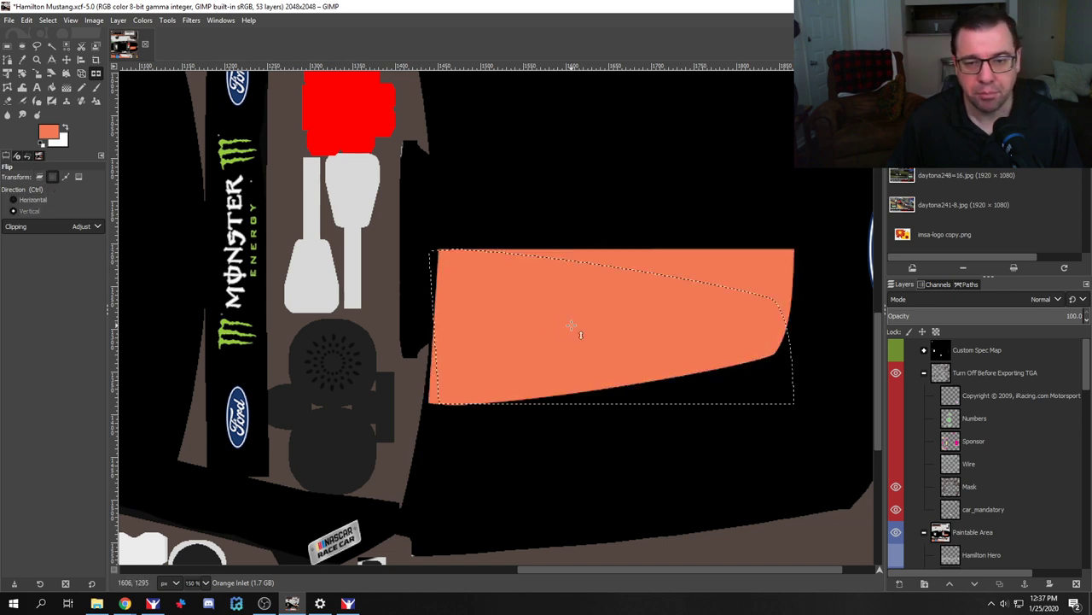
{"action": "left_click", "coordinate": [65, 59]}
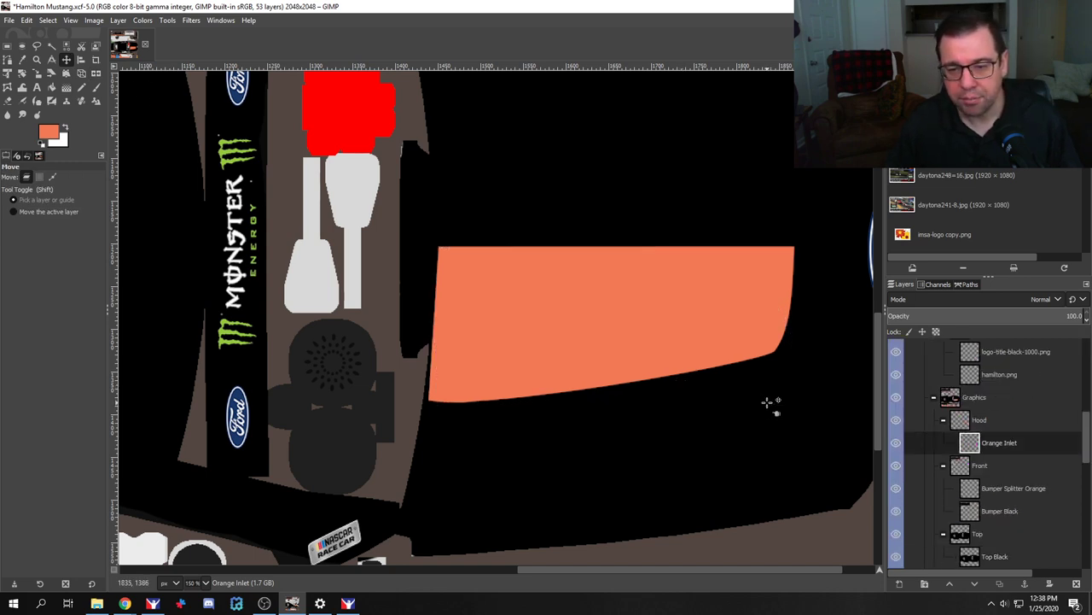
{"action": "key", "text": "alt"}
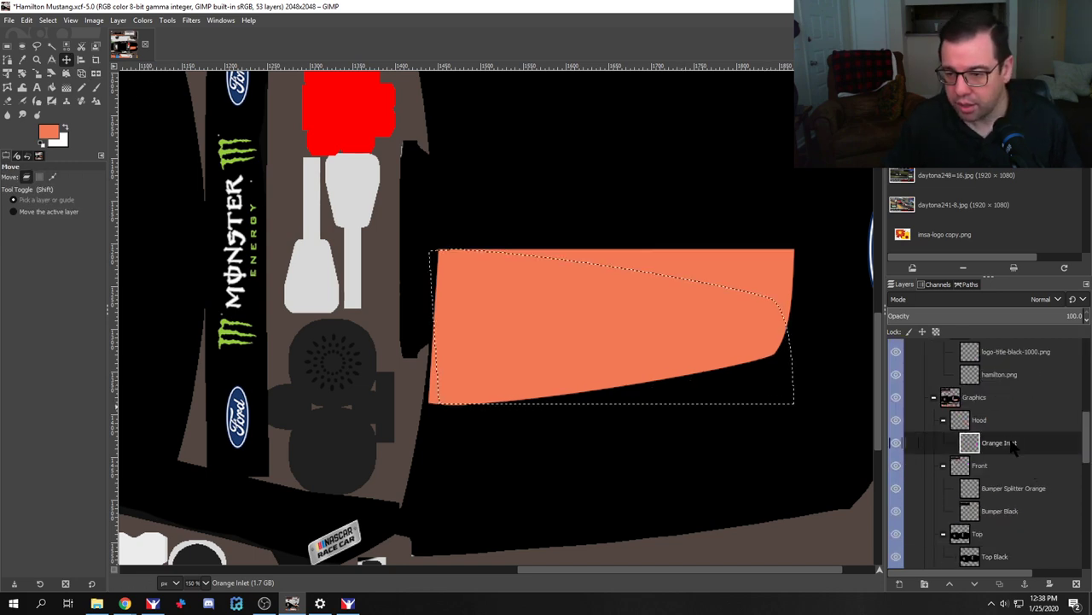
{"action": "left_click", "coordinate": [39, 176]}
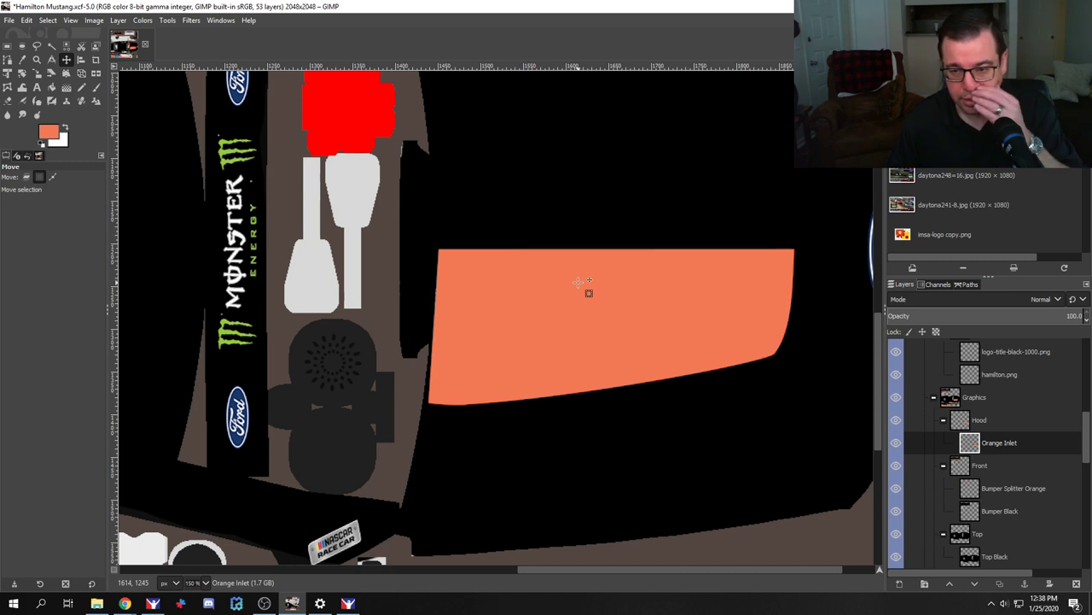
{"action": "key", "text": "ctrl+shift+a"}
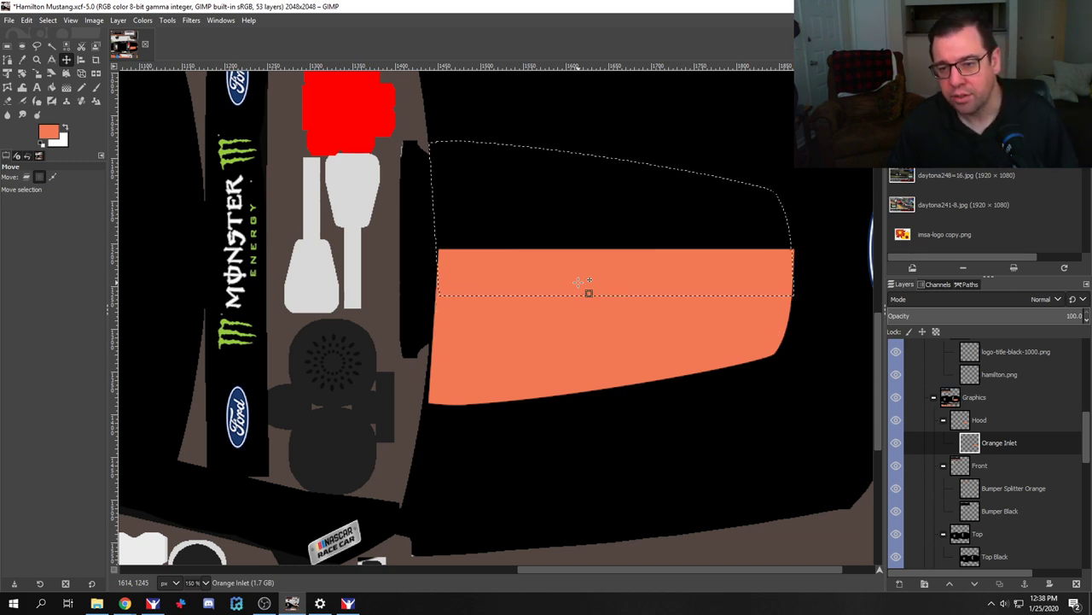
{"action": "key", "text": "Up"}
{"action": "key", "text": "Up"}
{"action": "key", "text": "Up"}
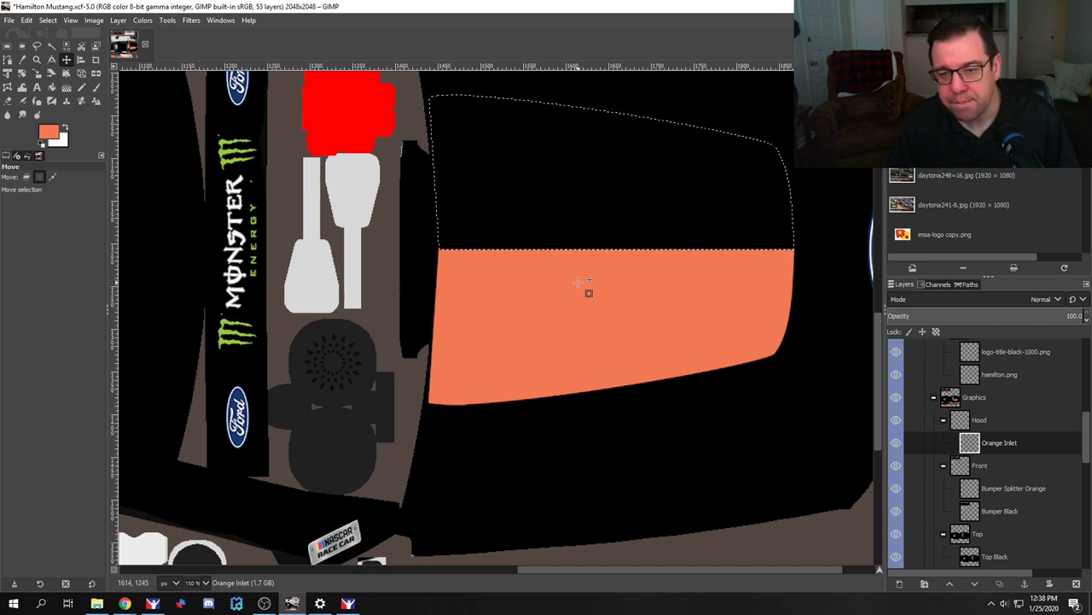
Step: Paint the black strips inside the selection orange with the Paintbrush
{"action": "left_click", "coordinate": [94, 87]}
{"action": "mouse_move", "coordinate": [415, 131]}
{"action": "left_mouse_down"}
{"action": "mouse_move", "coordinate": [625, 132]}
{"action": "mouse_move", "coordinate": [724, 163]}
{"action": "mouse_move", "coordinate": [746, 233]}
{"action": "left_mouse_up"}
{"action": "mouse_move", "coordinate": [760, 158]}
{"action": "left_mouse_down"}
{"action": "mouse_move", "coordinate": [769, 250]}
{"action": "mouse_move", "coordinate": [374, 236]}
{"action": "mouse_move", "coordinate": [687, 197]}
{"action": "left_mouse_up"}
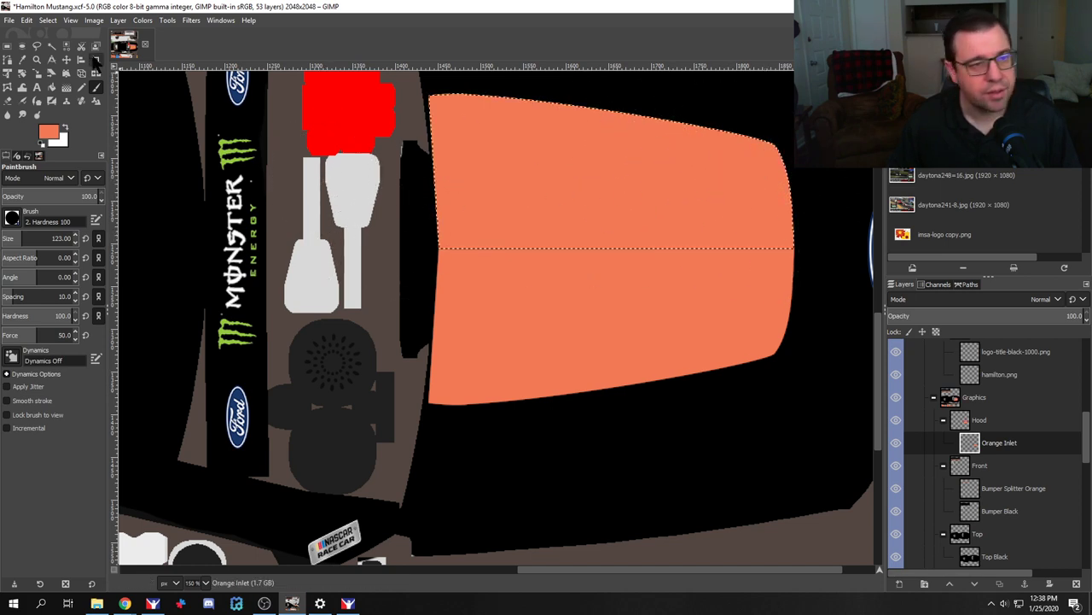
{"action": "left_click", "coordinate": [66, 59]}
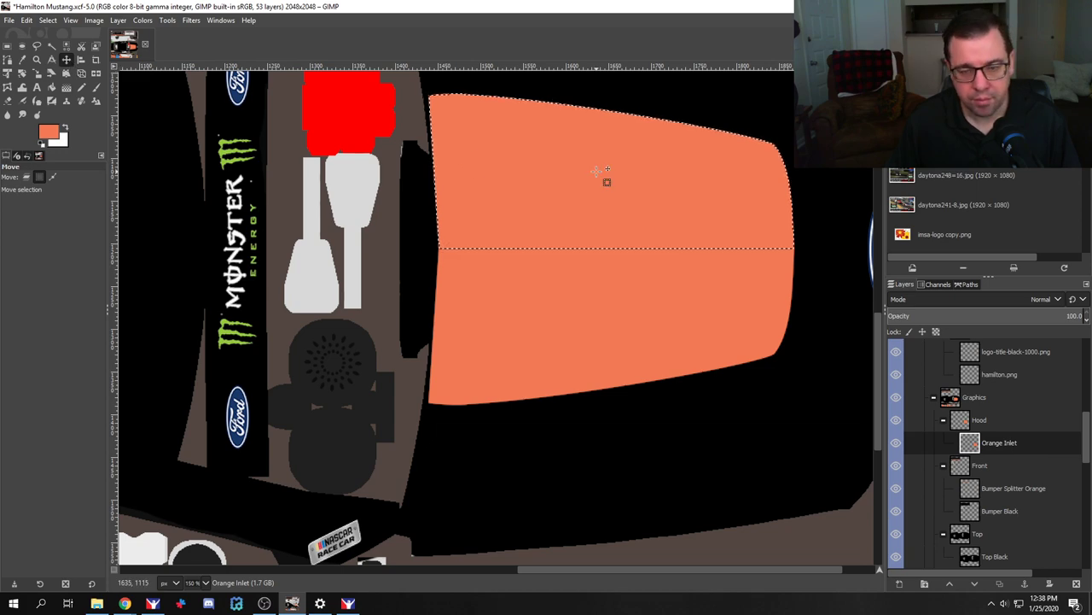
Step: Export the livery TGA with Ctrl+E and reload it in iRacing
{"action": "key", "text": "ctrl+e"}
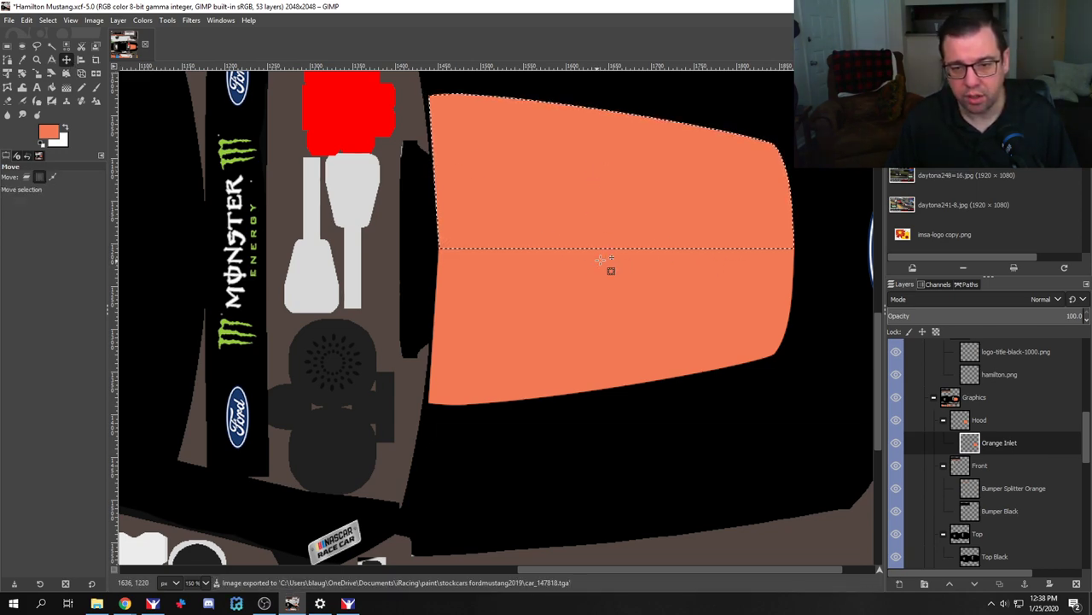
{"action": "key", "text": "alt+Tab"}
{"action": "key", "text": "ctrl+r"}
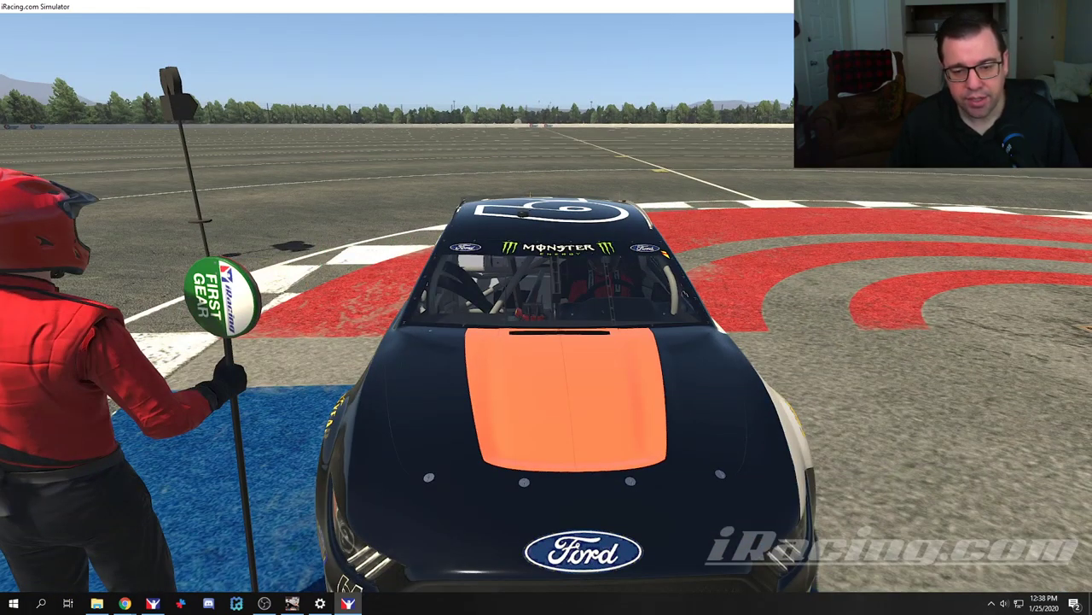
Step: Return from the iRacing preview to the Hamilton Mustang.xcf file in GIMP
{"action": "key", "text": "alt+Tab"}
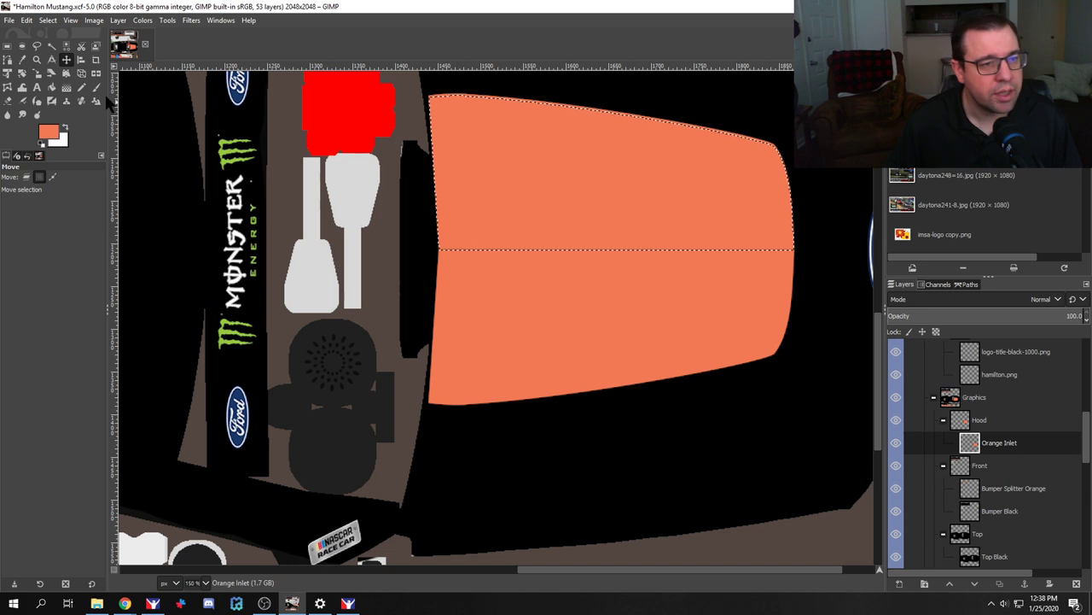
{"action": "key", "text": "p"}
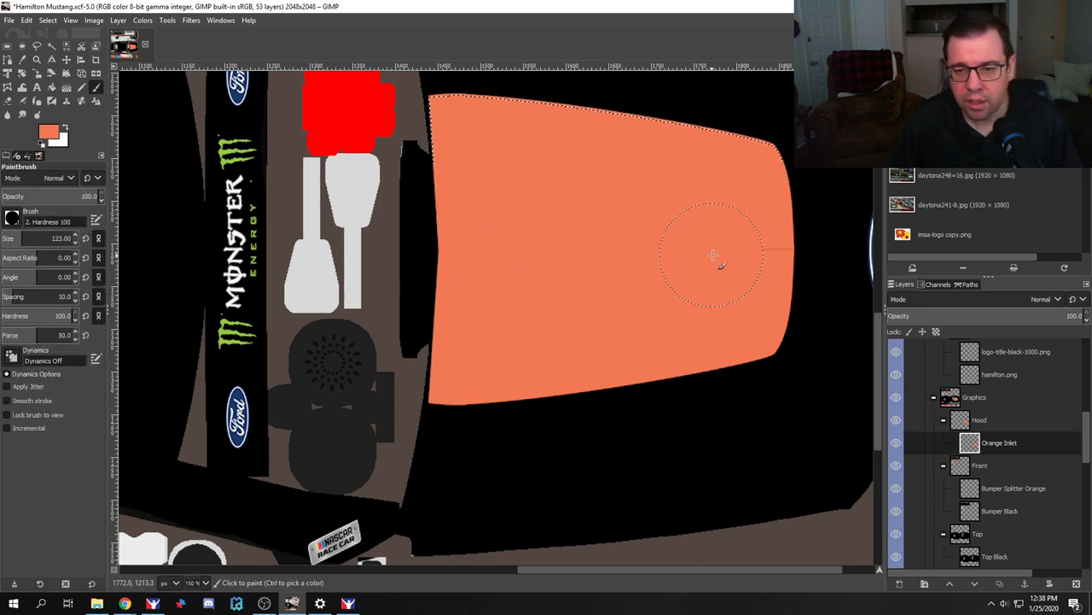
{"action": "scroll", "coordinate": [744, 256], "scroll_direction": "up", "scroll_amount": 4}
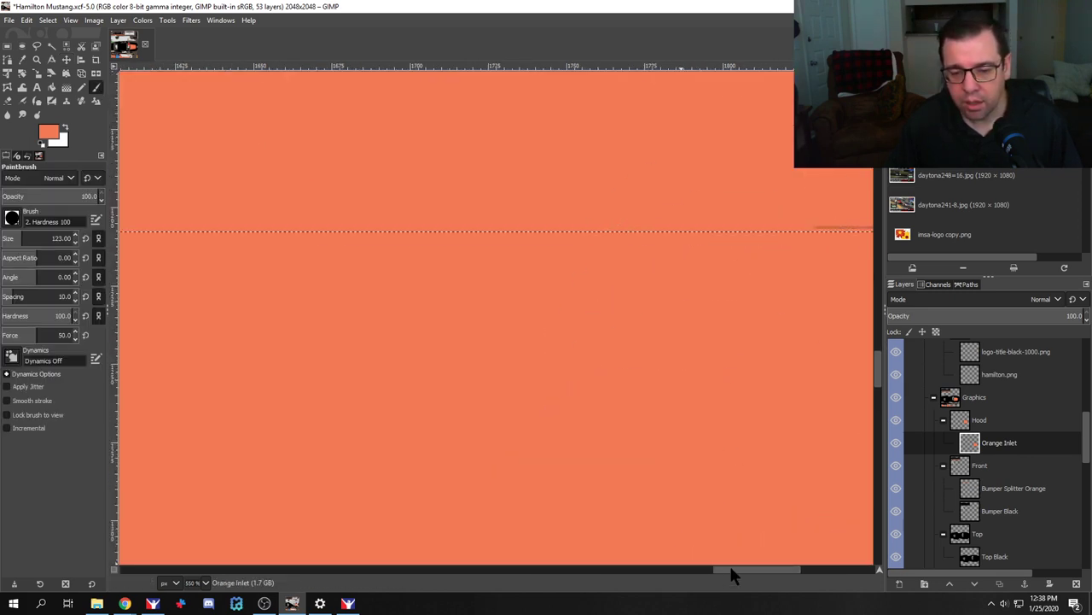
{"action": "scroll", "coordinate": [733, 576], "scroll_direction": "right", "scroll_amount": 5}
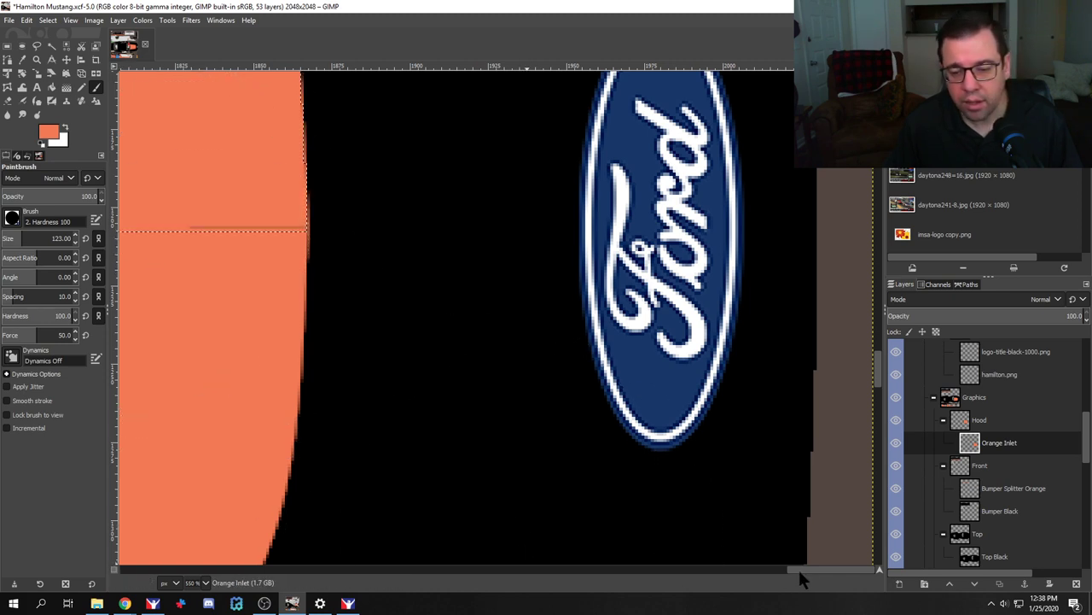
{"action": "scroll", "coordinate": [801, 578], "scroll_direction": "left", "scroll_amount": 2}
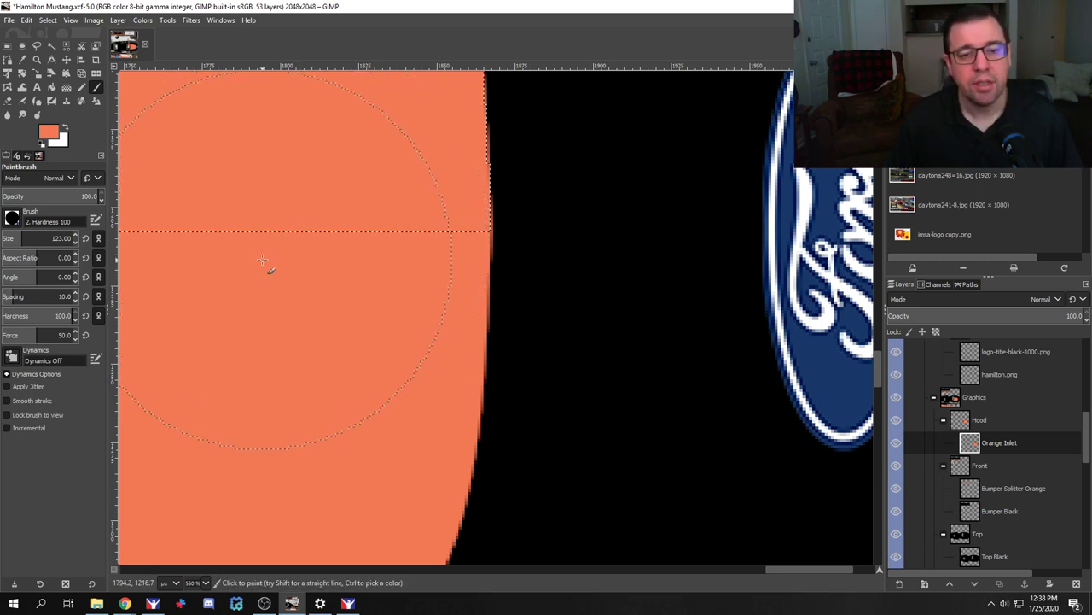
{"action": "key", "text": "alt+Tab"}
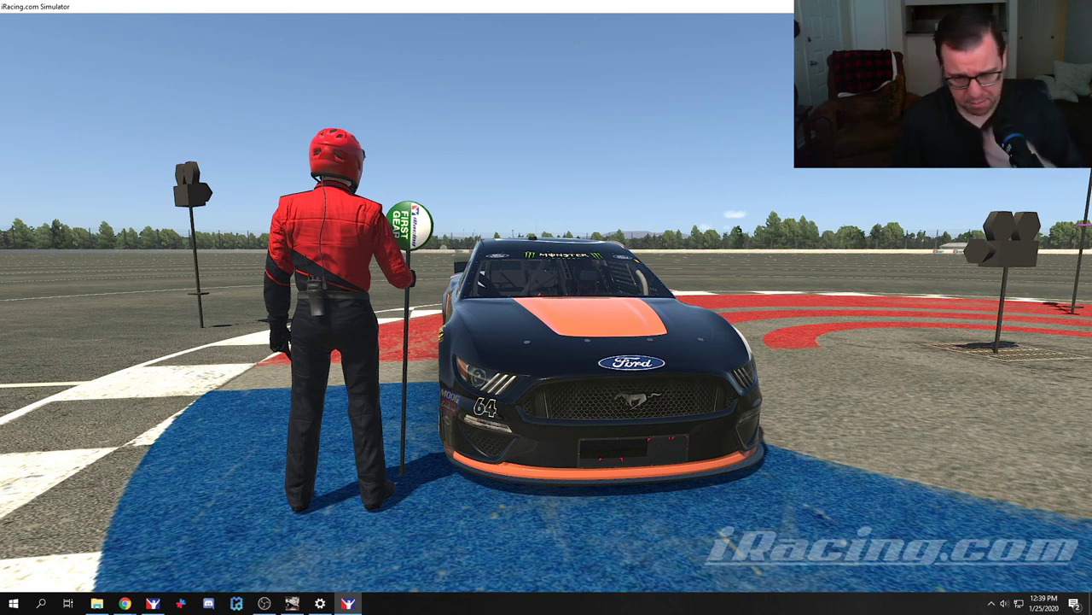
Step: Back in GIMP, clear the current selection with Select > None
{"action": "key", "text": "alt+Tab"}
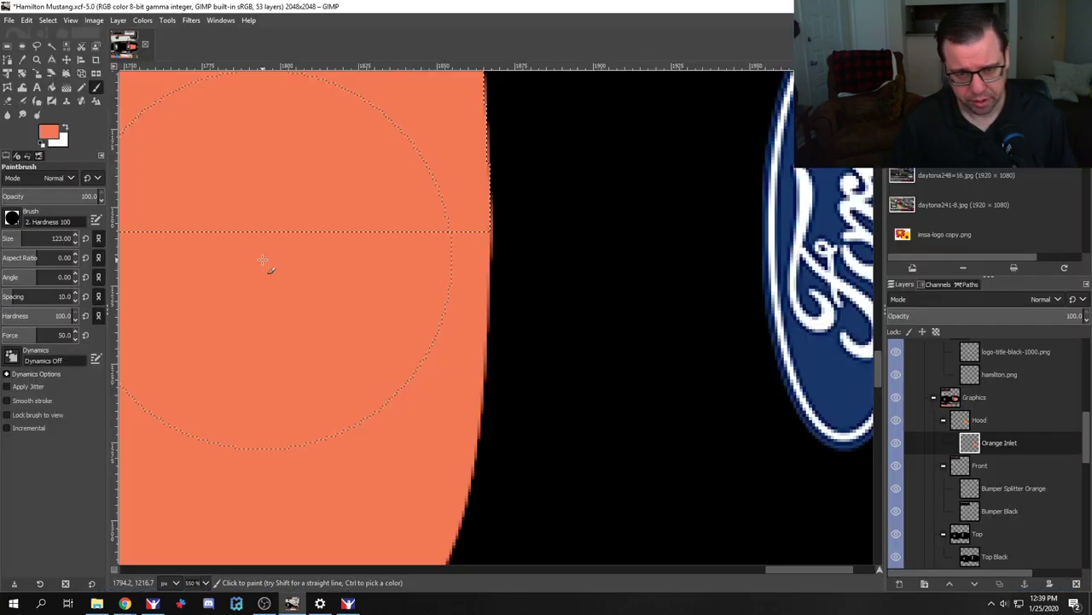
{"action": "scroll", "coordinate": [281, 245], "scroll_direction": "down", "scroll_amount": 2}
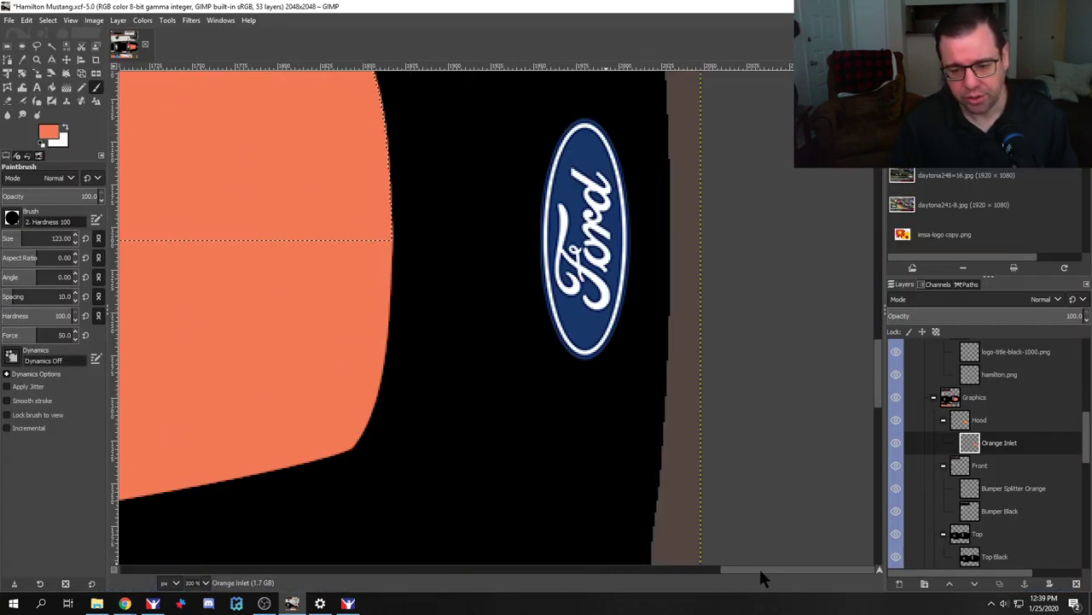
{"action": "left_click_drag", "start_coordinate": [762, 578], "coordinate": [675, 580]}
{"action": "left_click", "coordinate": [49, 21]}
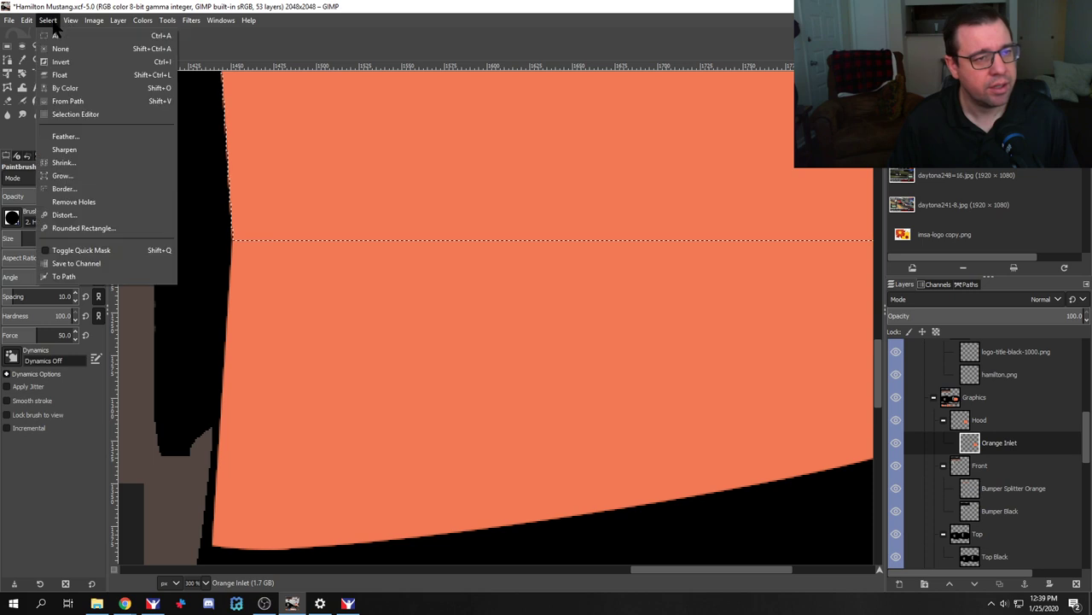
{"action": "left_click", "coordinate": [61, 49]}
Step: Duplicate the Orange Inlet layer and nudge the copy up a few pixels
{"action": "scroll", "coordinate": [418, 265], "scroll_direction": "down", "scroll_amount": 2}
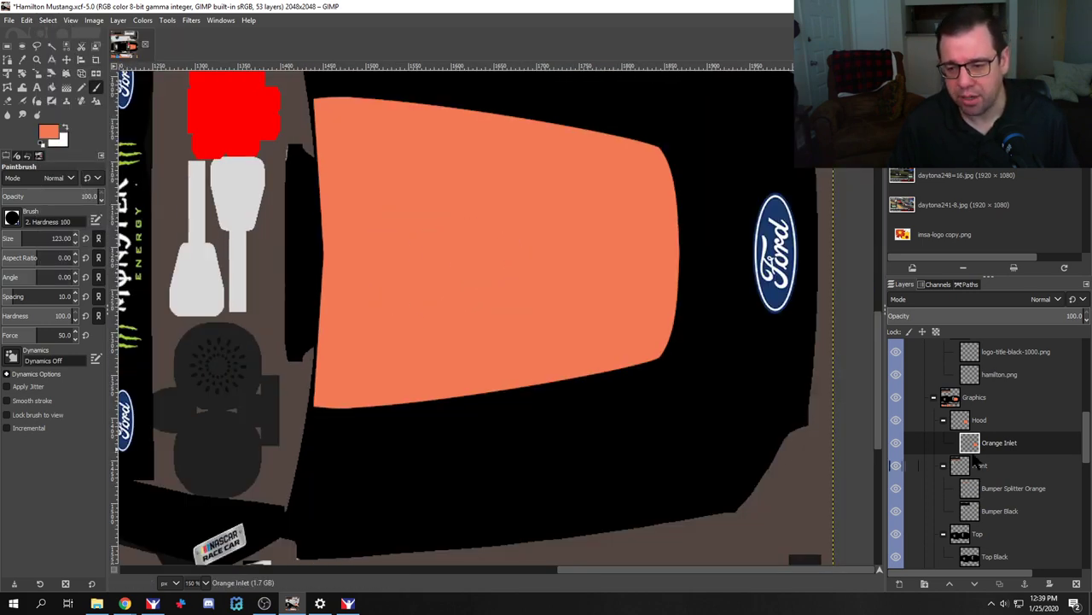
{"action": "left_click", "coordinate": [1015, 451]}
{"action": "right_click", "coordinate": [1015, 451]}
{"action": "left_click", "coordinate": [939, 155]}
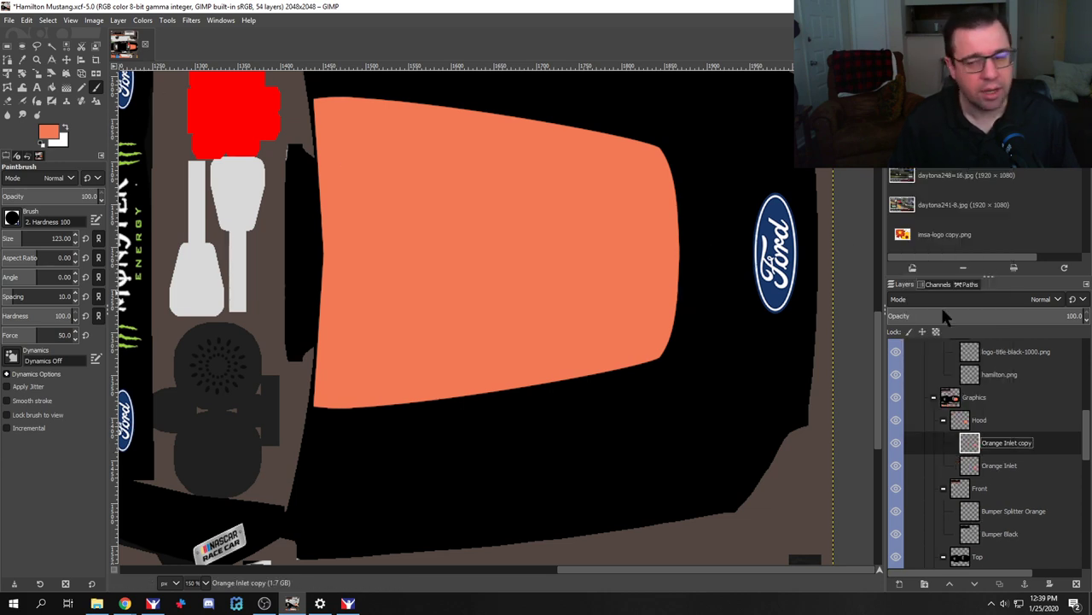
{"action": "left_click", "coordinate": [65, 62]}
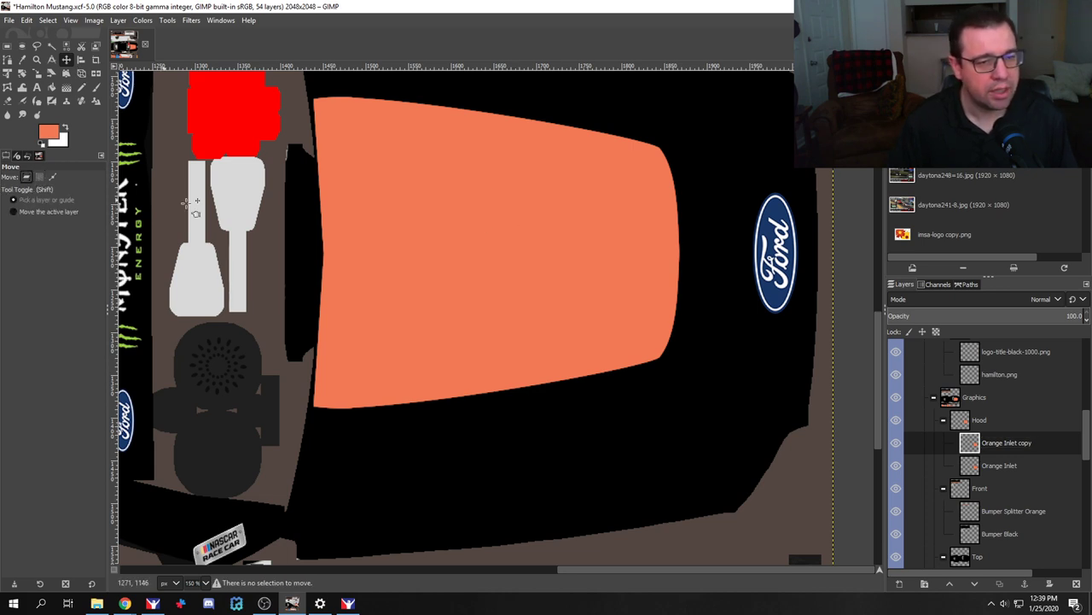
{"action": "key", "text": "Up"}
{"action": "key", "text": "Up"}
{"action": "key", "text": "Up"}
{"action": "key", "text": "Up"}
{"action": "key", "text": "Up"}
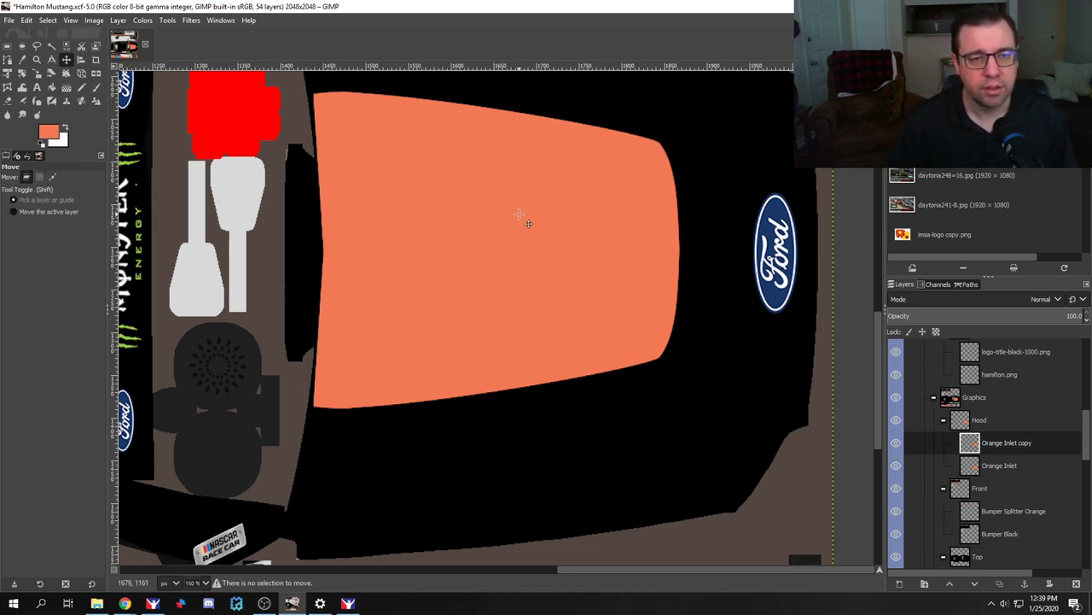
Step: Recolour the copy from orange to light grey with Color Exchange and lower it below Orange Inlet
{"action": "left_click", "coordinate": [143, 20]}
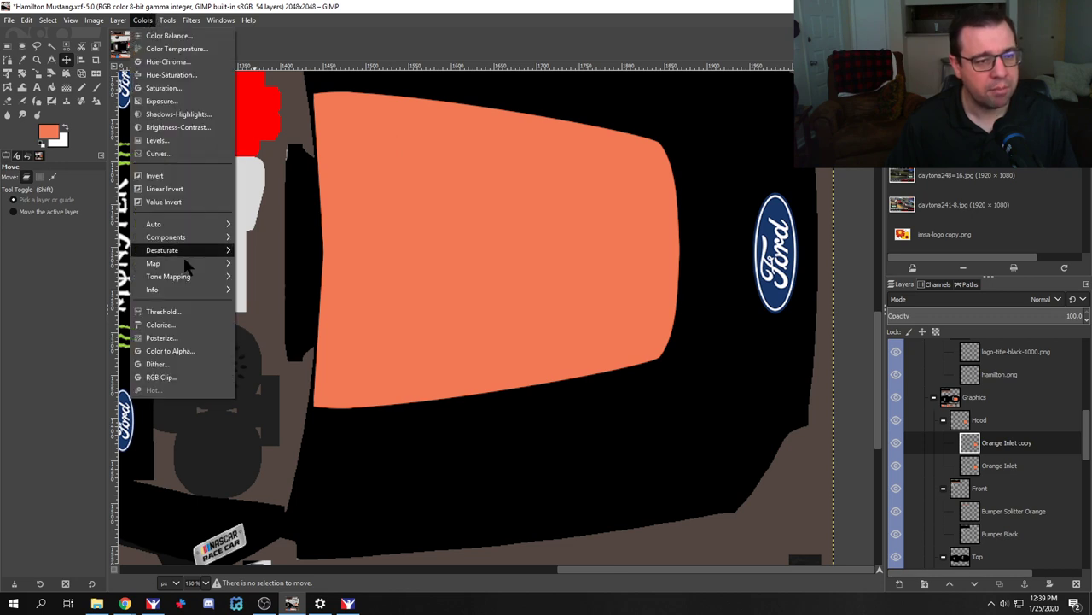
{"action": "mouse_move", "coordinate": [226, 263]}
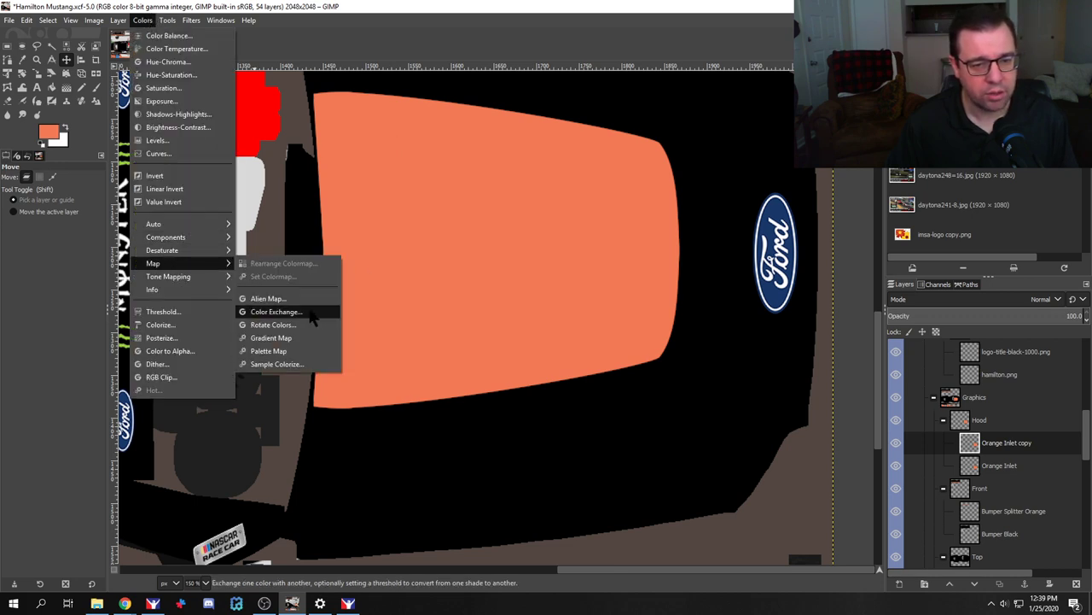
{"action": "left_click", "coordinate": [281, 313]}
{"action": "left_click", "coordinate": [575, 256]}
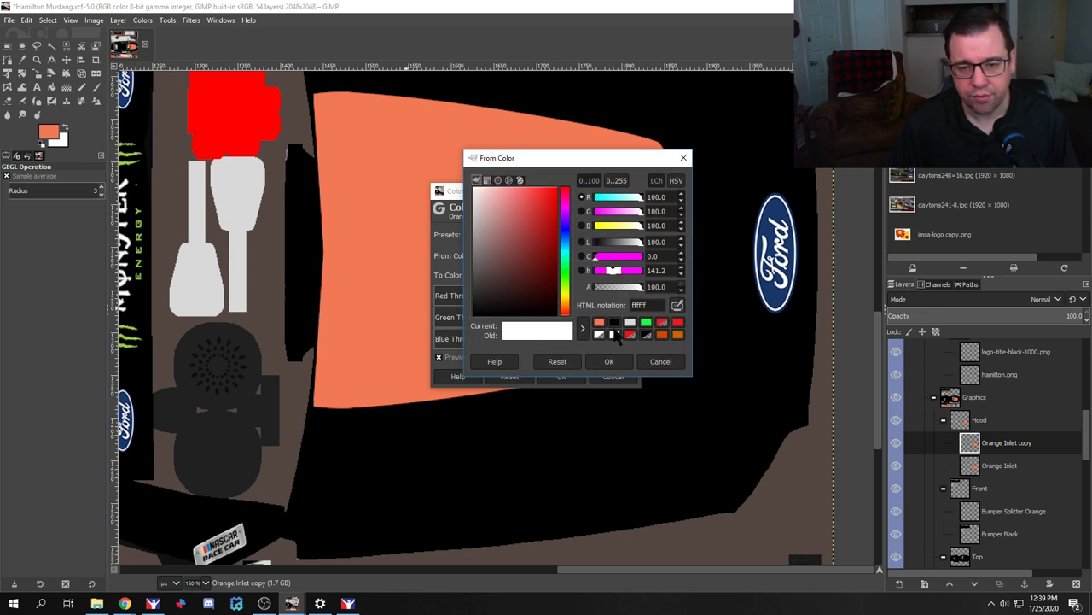
{"action": "left_click", "coordinate": [599, 322]}
{"action": "left_click", "coordinate": [610, 362]}
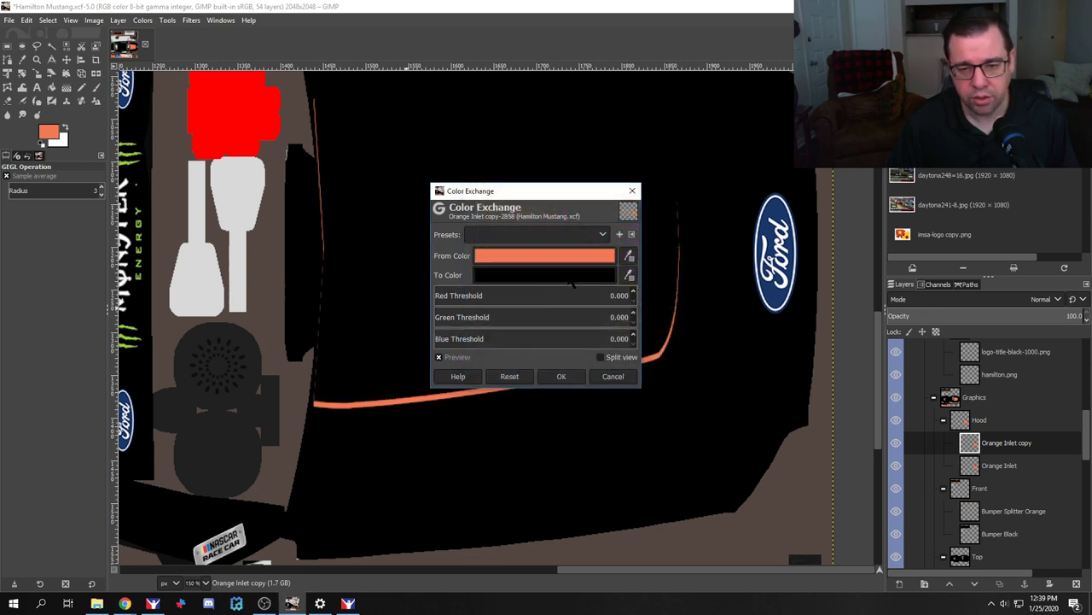
{"action": "left_click", "coordinate": [615, 275]}
{"action": "left_click", "coordinate": [624, 340]}
{"action": "left_click", "coordinate": [603, 379]}
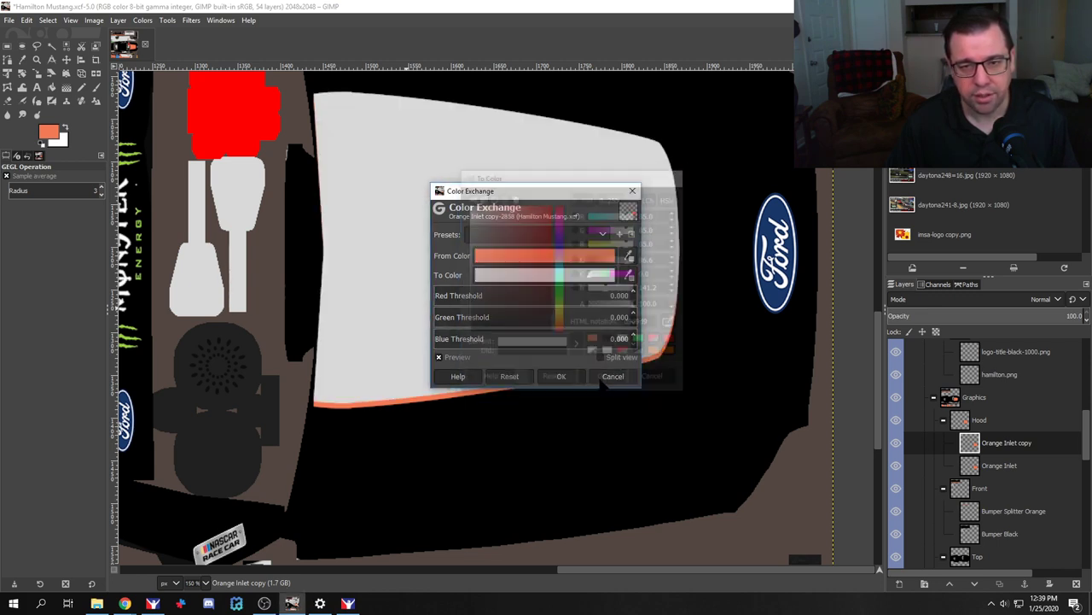
{"action": "left_click", "coordinate": [563, 376]}
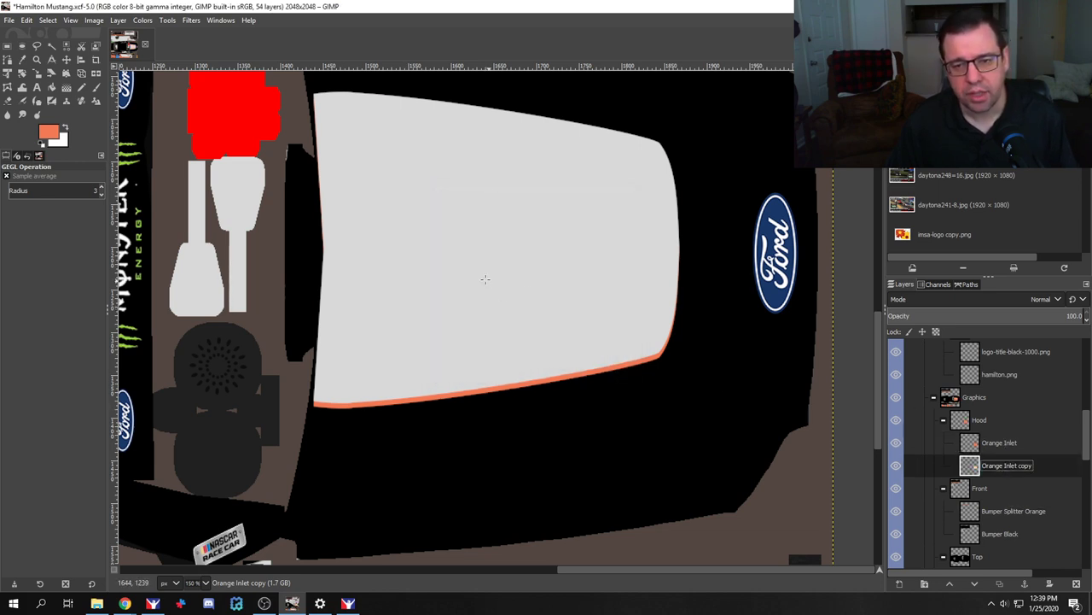
{"action": "key", "text": "shift+Page_Down"}
Step: Nudge the grey Orange Inlet copy right to align the pale edge
{"action": "left_click", "coordinate": [66, 60]}
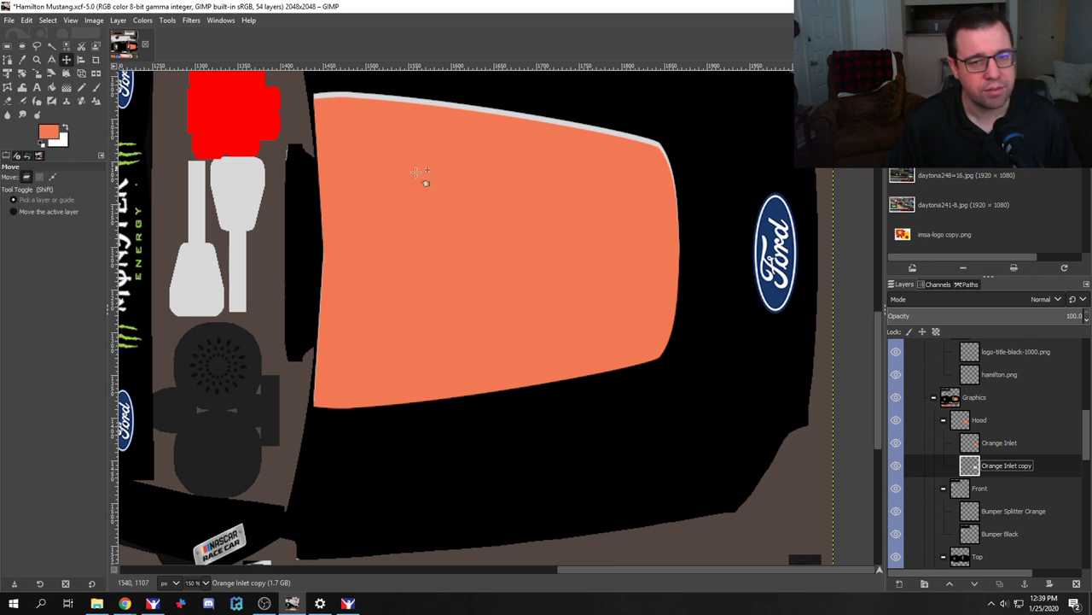
{"action": "key", "text": "Right"}
{"action": "key", "text": "Right"}
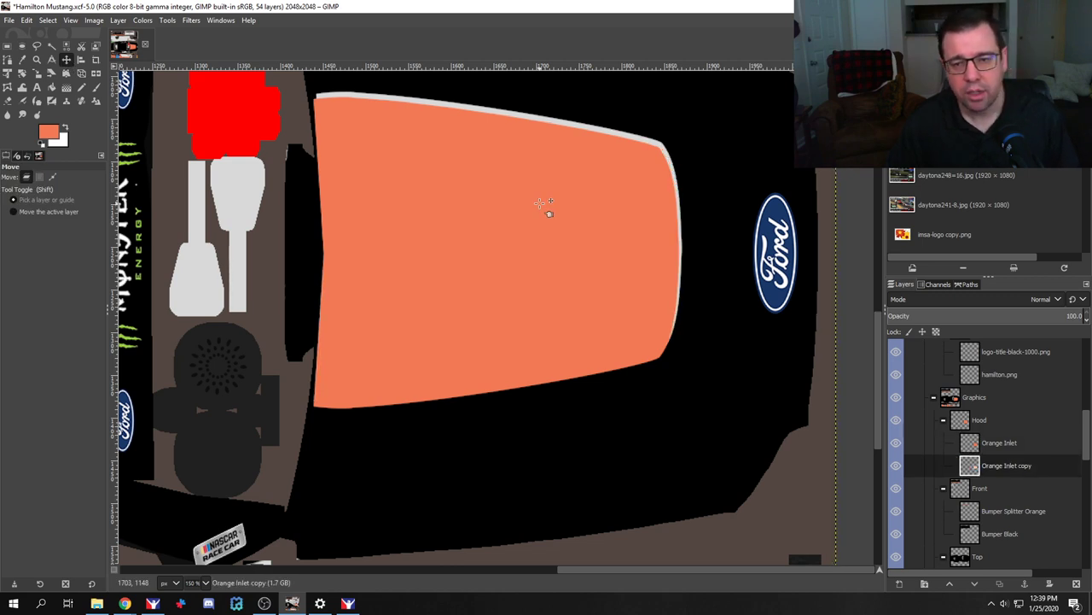
{"action": "key", "text": "Down"}
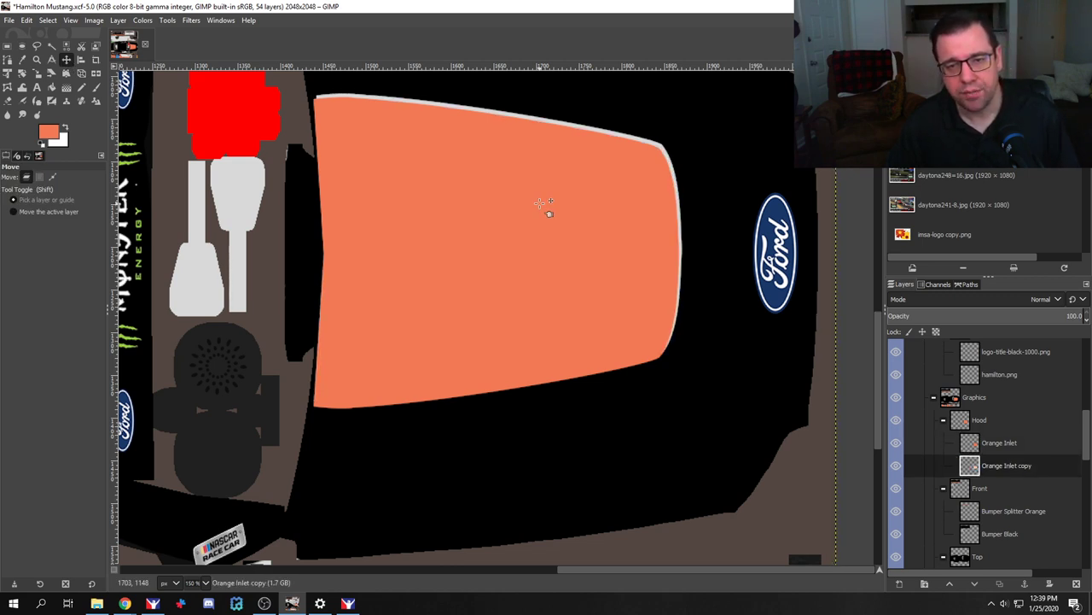
{"action": "key", "text": "Left"}
{"action": "key", "text": "Right"}
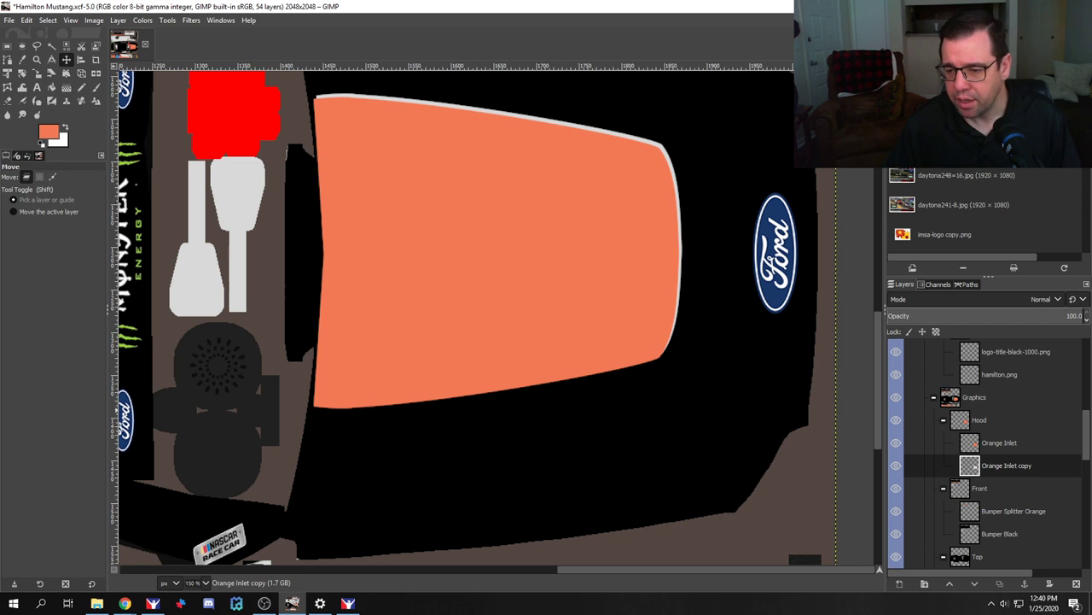
Step: Duplicate the Orange Inlet copy layer as Orange Inlet copy #1
{"action": "right_click", "coordinate": [980, 467]}
{"action": "key", "text": "Escape"}
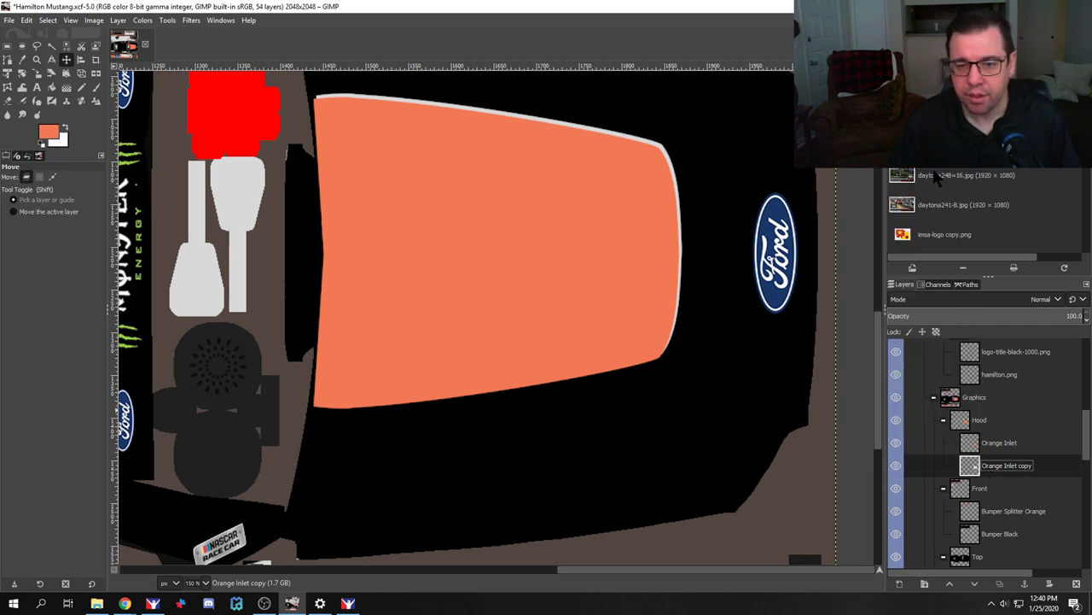
{"action": "key", "text": "ctrl+shift+d"}
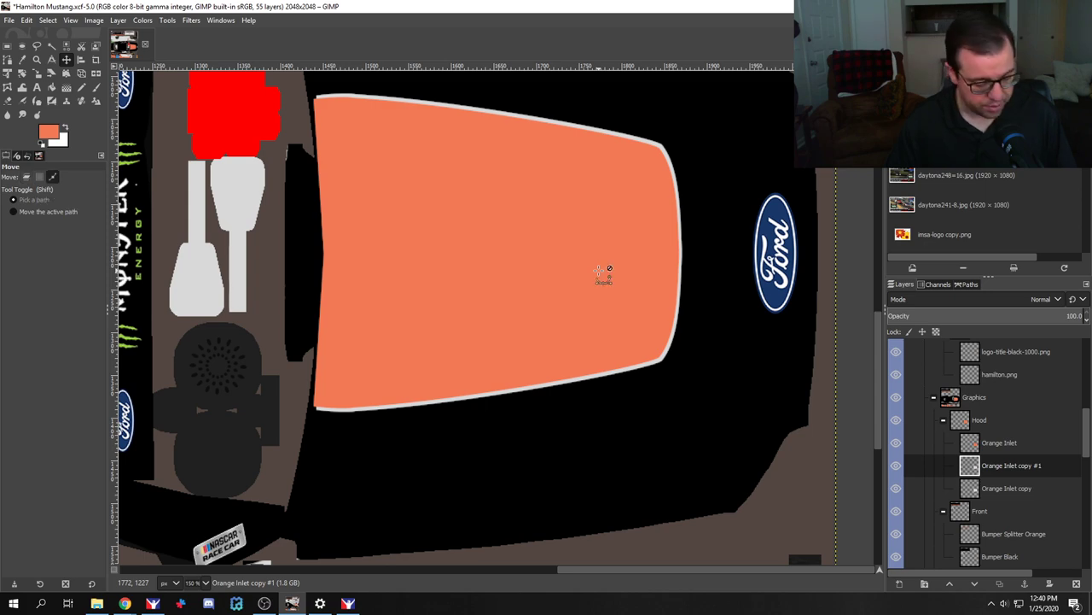
{"action": "key", "text": "alt+Tab"}
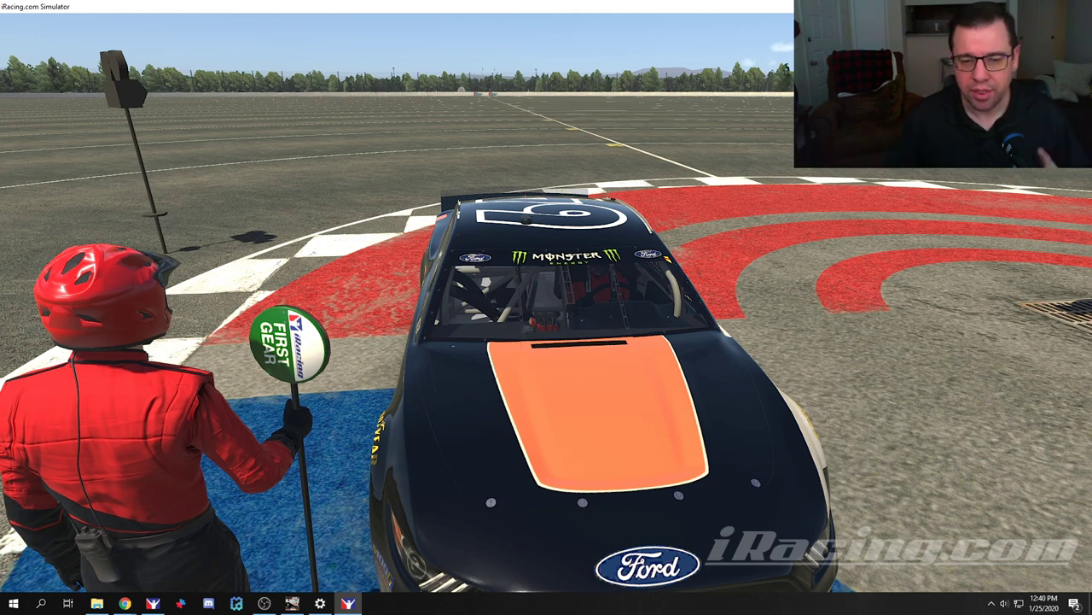
{"action": "key", "text": "alt+Tab"}
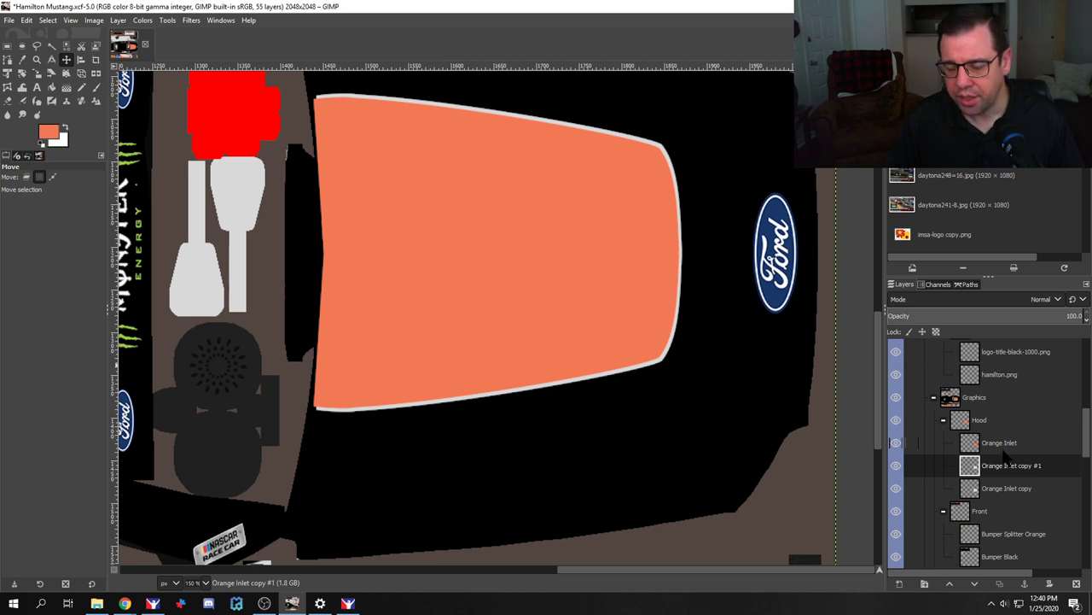
{"action": "scroll", "coordinate": [1005, 459], "scroll_direction": "up", "scroll_amount": 3}
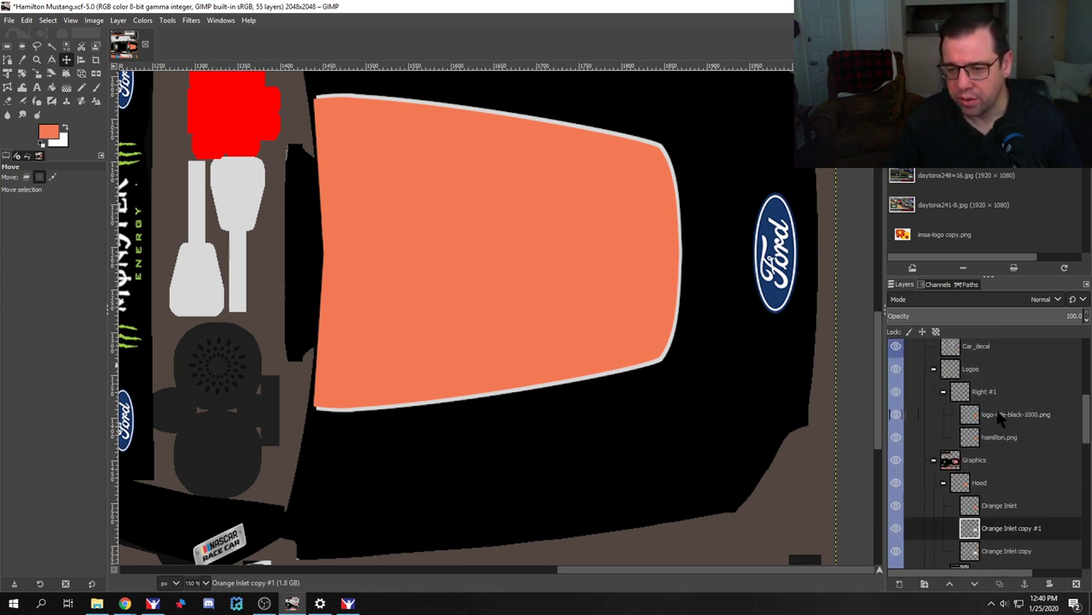
{"action": "scroll", "coordinate": [990, 393], "scroll_direction": "up", "scroll_amount": 1}
{"action": "left_click", "coordinate": [973, 399]}
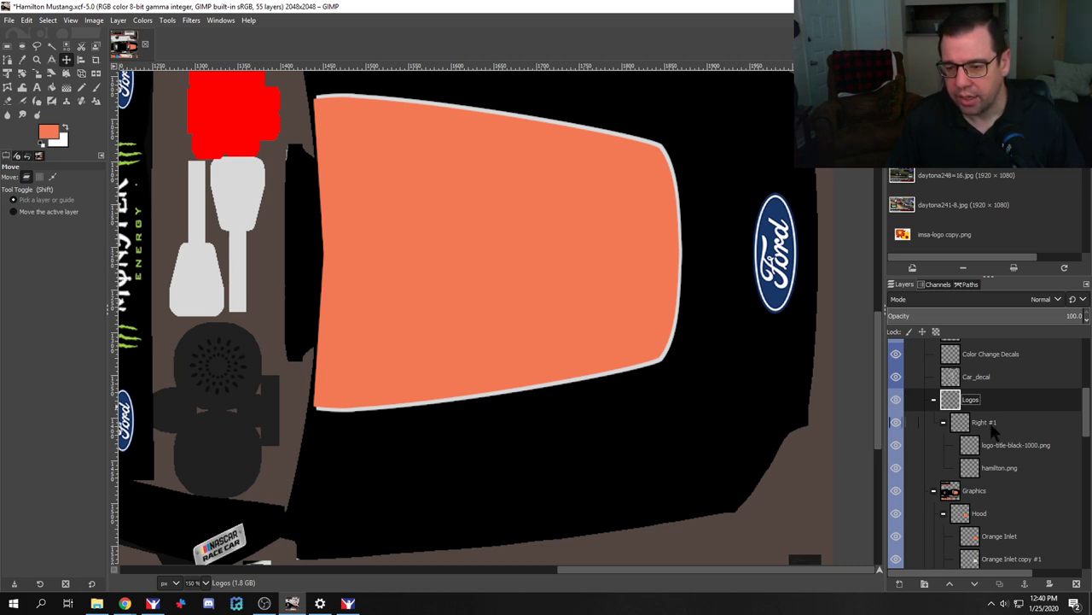
{"action": "scroll", "coordinate": [997, 404], "scroll_direction": "up", "scroll_amount": 3}
{"action": "left_click", "coordinate": [953, 401]}
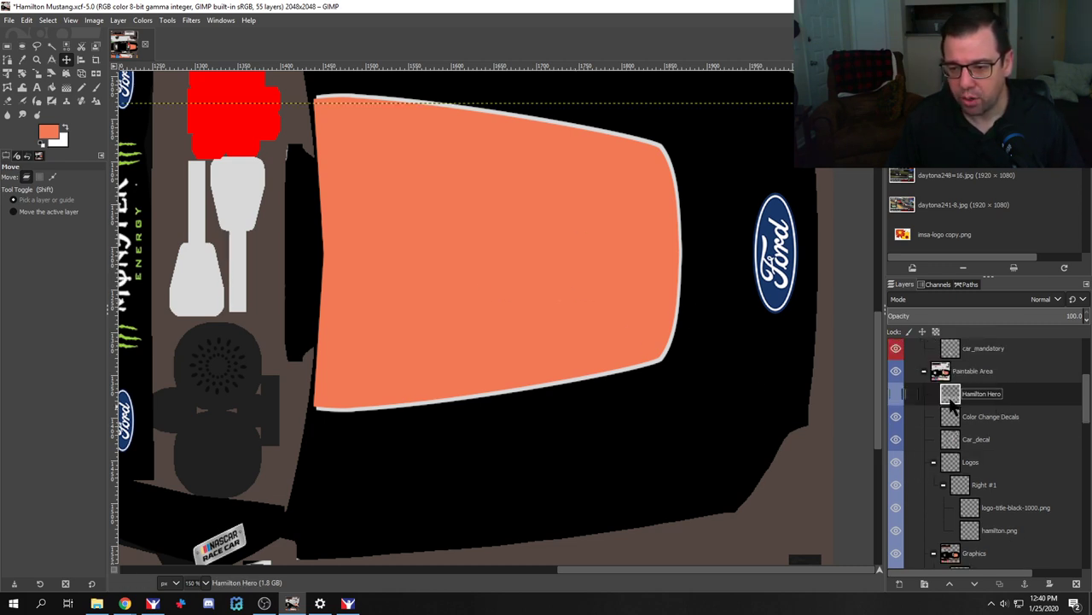
{"action": "left_click", "coordinate": [897, 394]}
{"action": "scroll", "coordinate": [530, 408], "scroll_direction": "down", "scroll_amount": 3}
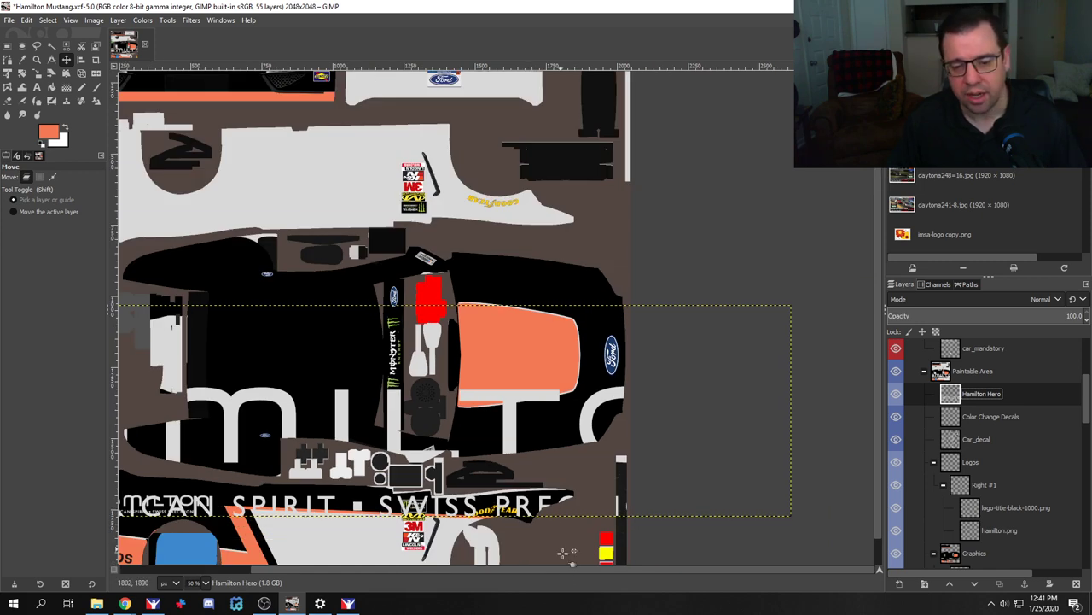
{"action": "left_click_drag", "start_coordinate": [567, 570], "coordinate": [508, 569]}
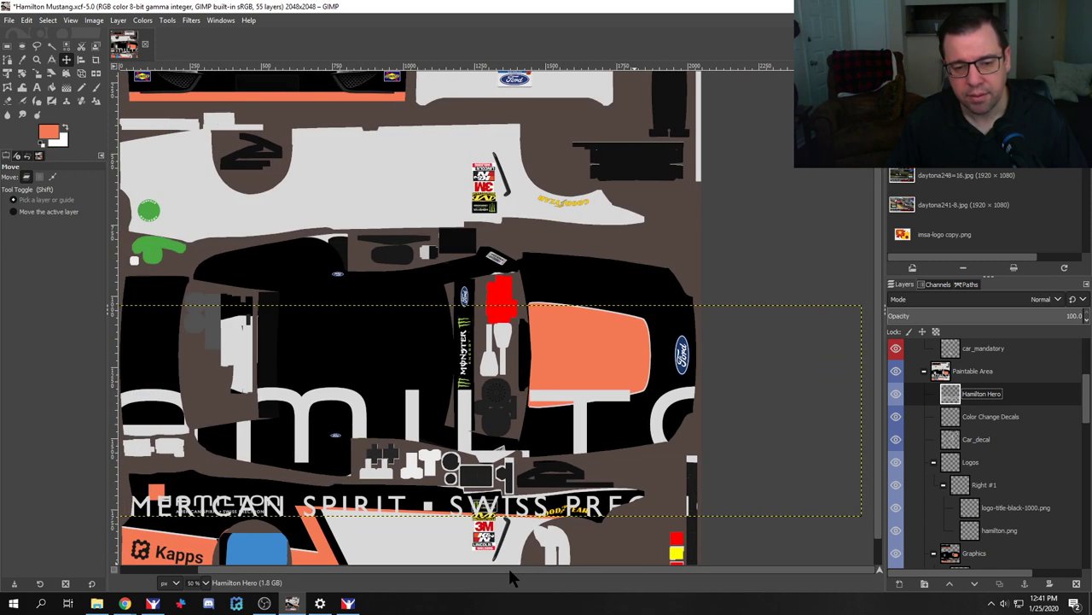
{"action": "left_click", "coordinate": [896, 394]}
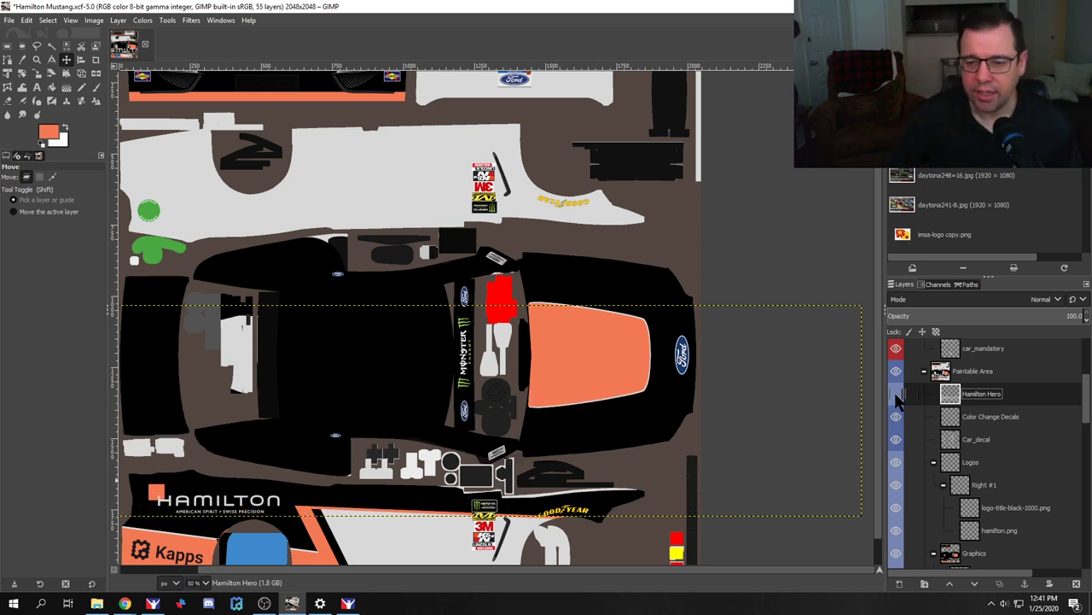
Step: Drag LOGO-Hamilton.png from the Assets > Hamilton folder onto the GIMP canvas as a new layer
{"action": "left_click", "coordinate": [97, 604]}
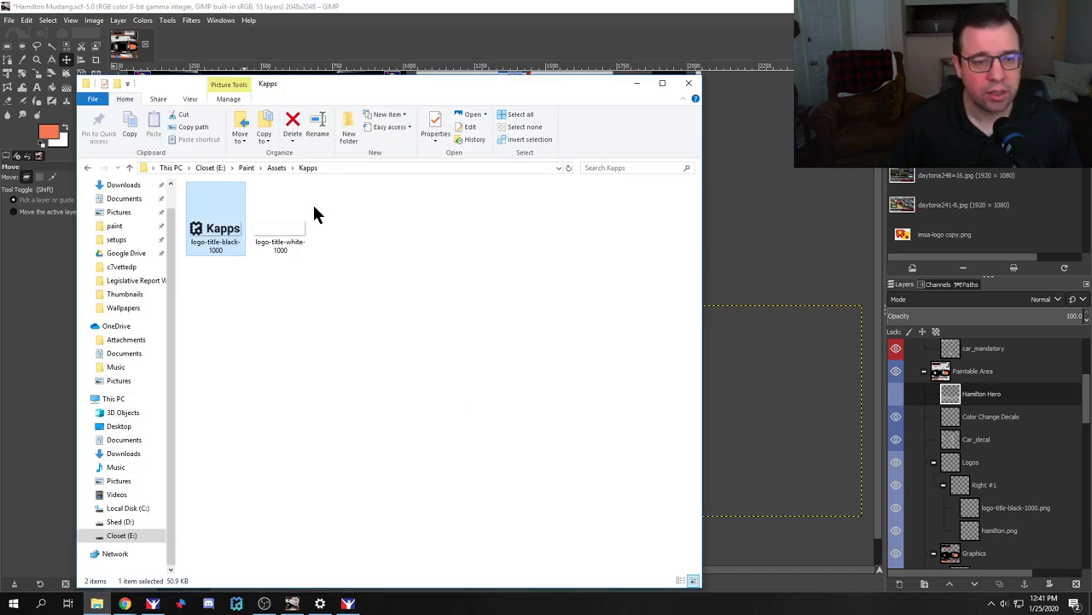
{"action": "left_click", "coordinate": [292, 232]}
{"action": "left_click", "coordinate": [271, 166]}
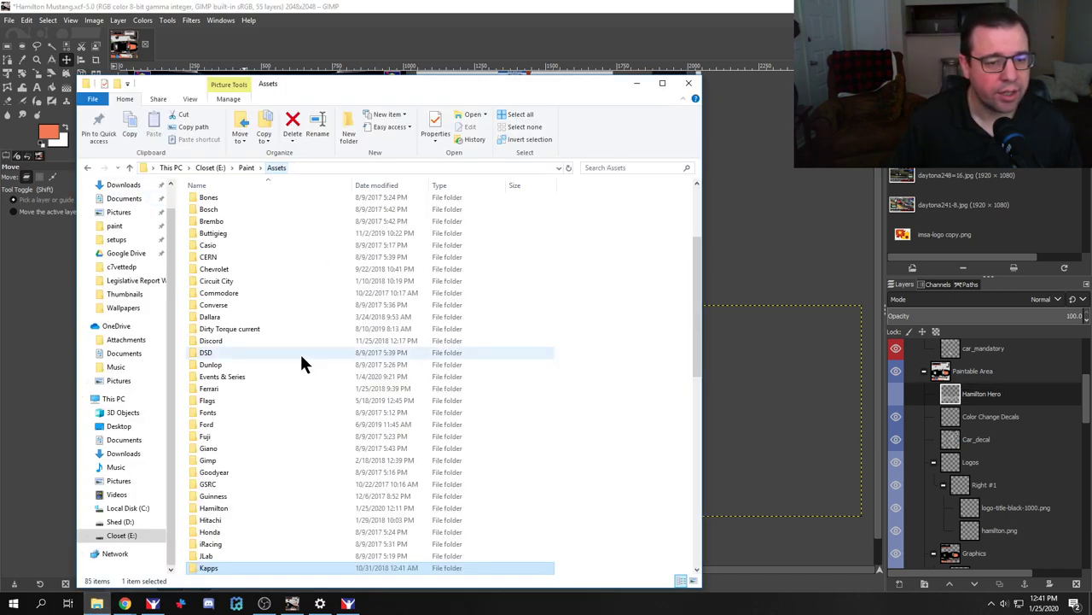
{"action": "scroll", "coordinate": [295, 350], "scroll_direction": "down", "scroll_amount": 3}
{"action": "double_click", "coordinate": [281, 401]}
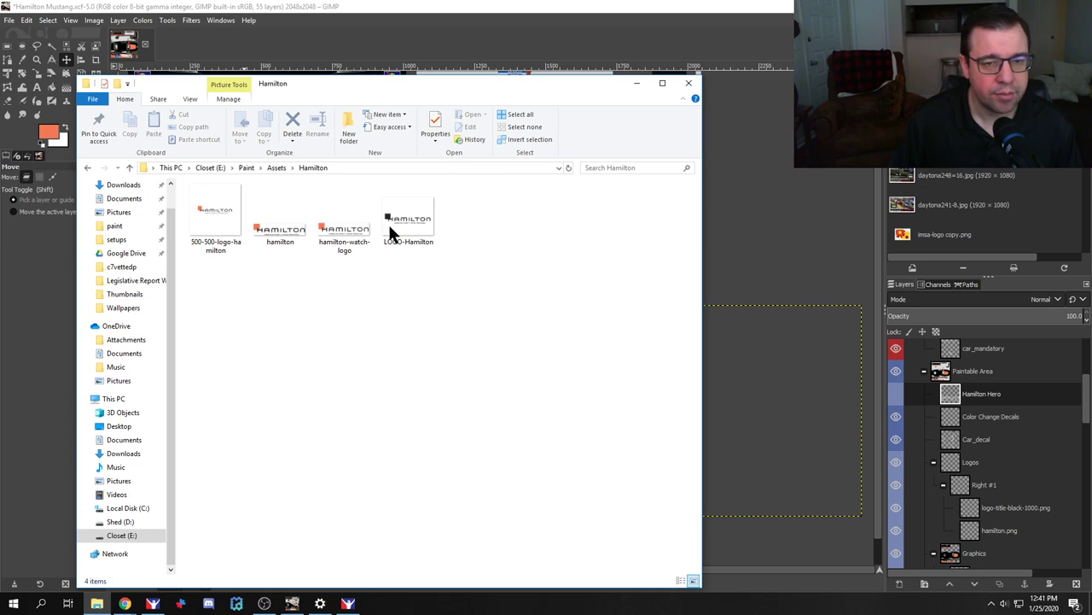
{"action": "left_click", "coordinate": [408, 222]}
{"action": "left_click_drag", "start_coordinate": [408, 215], "coordinate": [770, 263]}
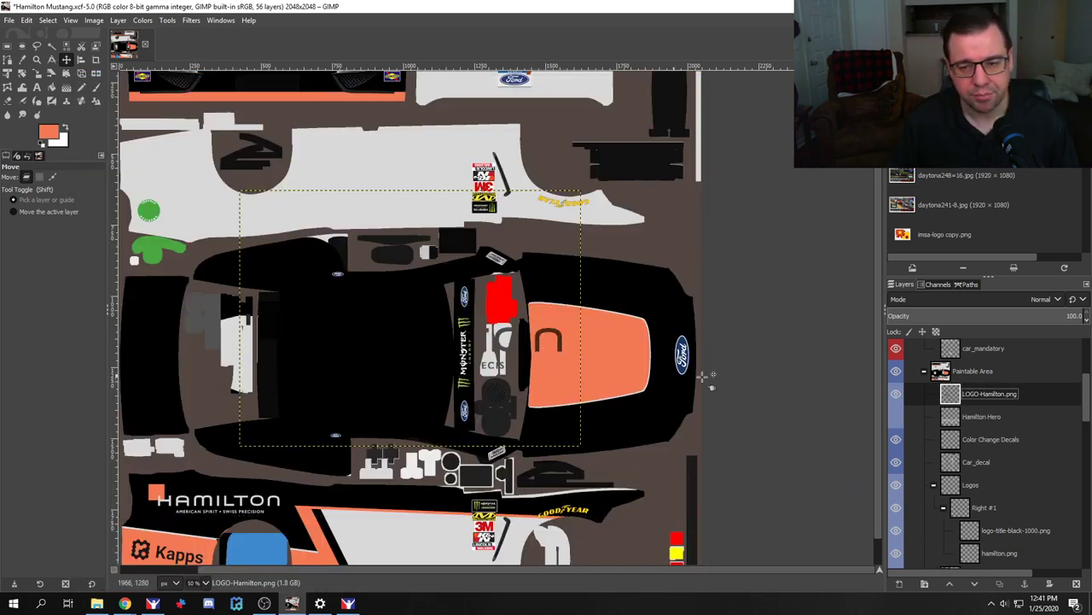
Step: Rotate the LOGO-Hamilton layer 90° and move it onto the orange hood
{"action": "left_click", "coordinate": [22, 73]}
{"action": "left_click", "coordinate": [635, 101]}
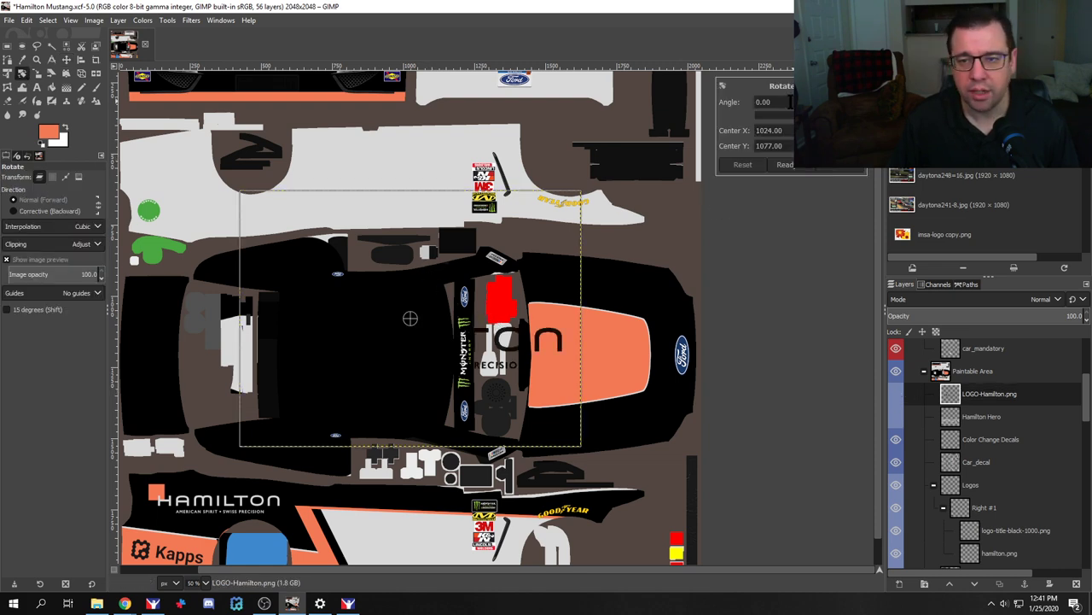
{"action": "type", "text": "90"}
{"action": "key", "text": "Tab"}
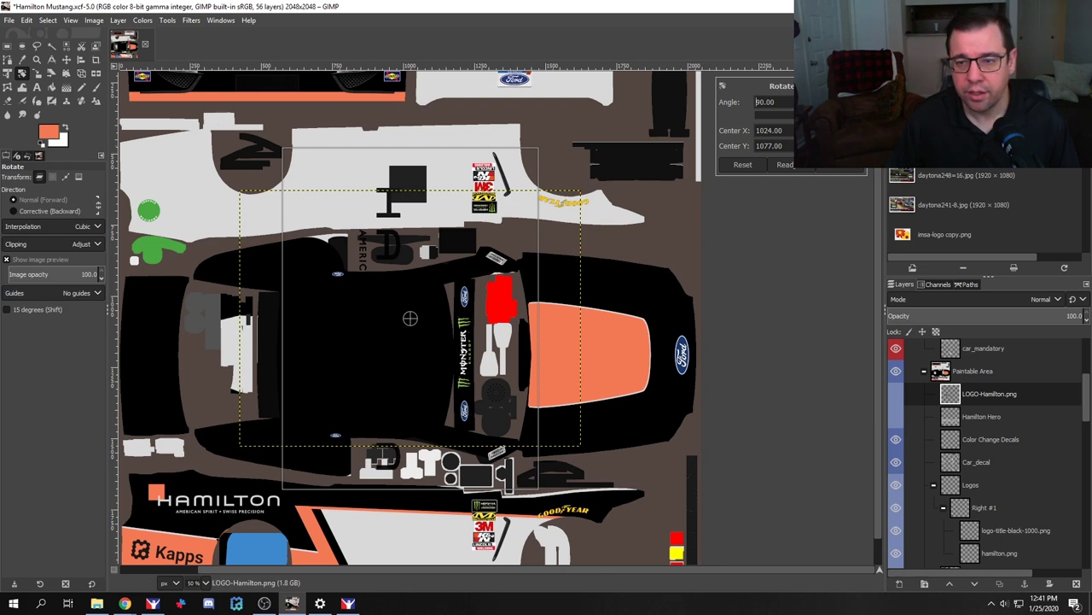
{"action": "left_click", "coordinate": [856, 168]}
{"action": "left_click", "coordinate": [65, 60]}
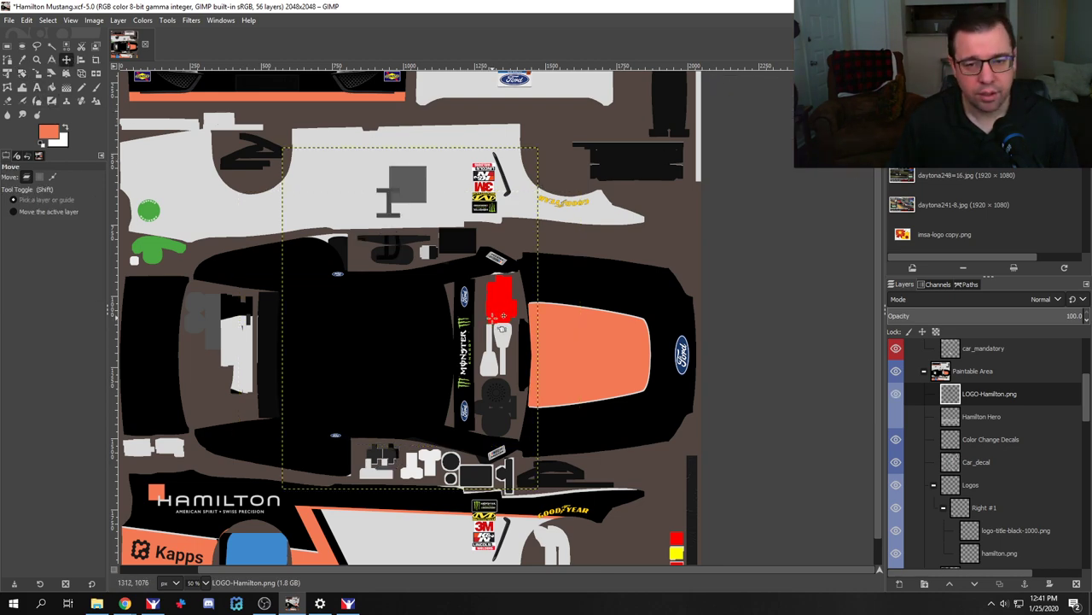
{"action": "scroll", "coordinate": [482, 303], "scroll_direction": "up", "scroll_amount": 3}
{"action": "scroll", "coordinate": [482, 303], "scroll_direction": "down", "scroll_amount": 2}
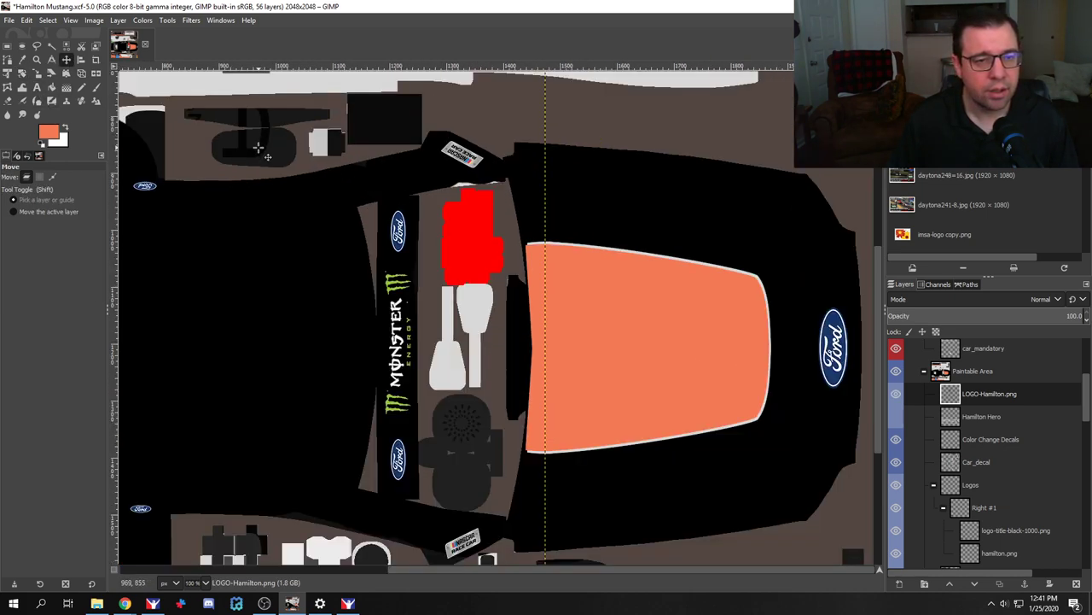
{"action": "left_click_drag", "start_coordinate": [586, 220], "coordinate": [304, 163]}
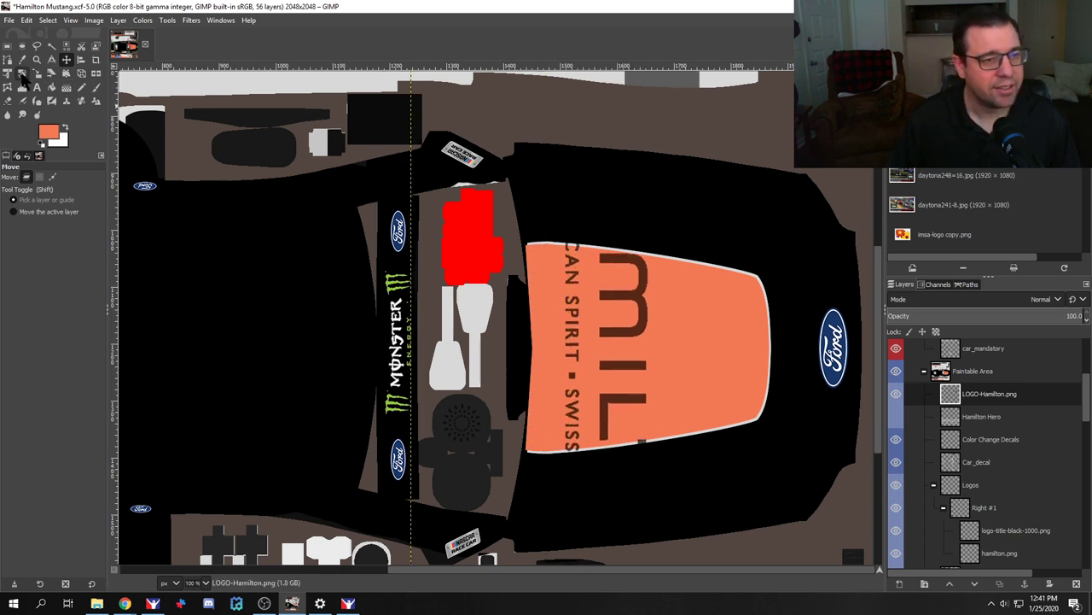
Step: Rotate the logo -90° and scale it down to fit inside the hood panel
{"action": "left_click", "coordinate": [22, 75]}
{"action": "left_click", "coordinate": [656, 338]}
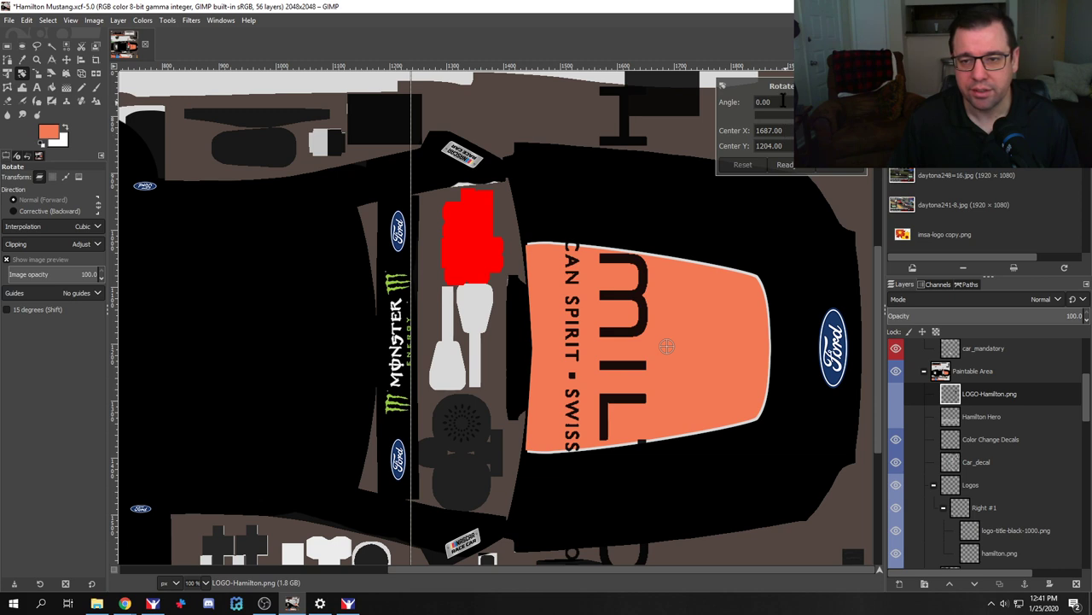
{"action": "type", "text": "-90"}
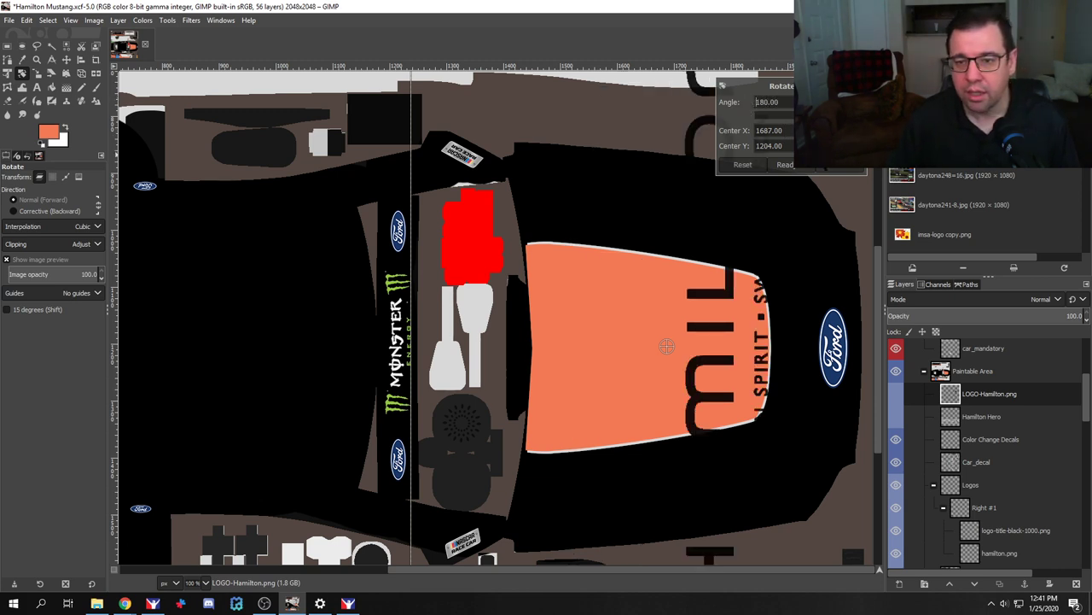
{"action": "left_click", "coordinate": [850, 169]}
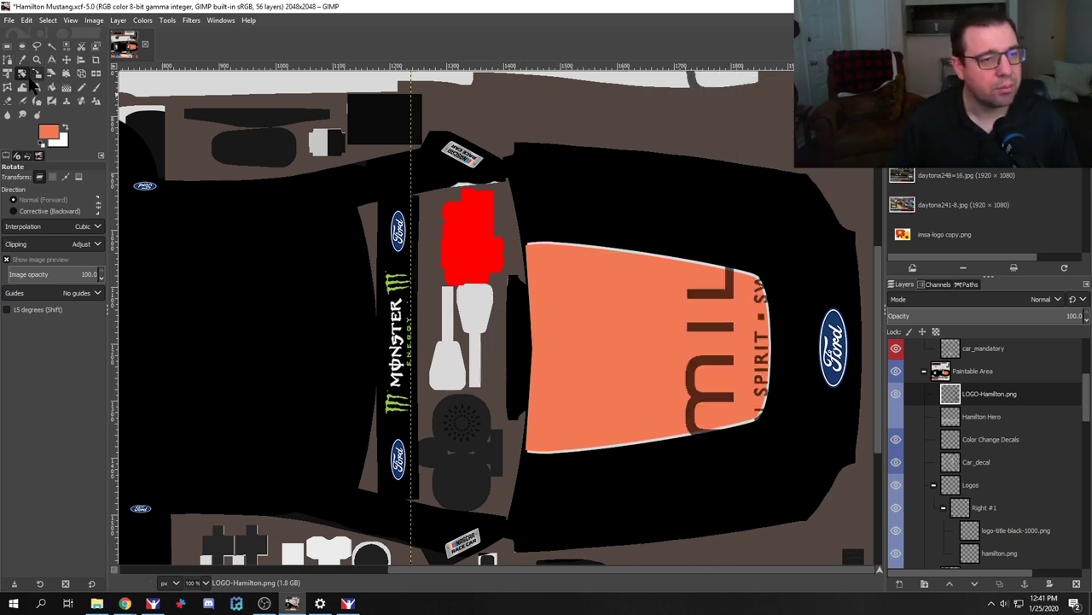
{"action": "left_click", "coordinate": [36, 73]}
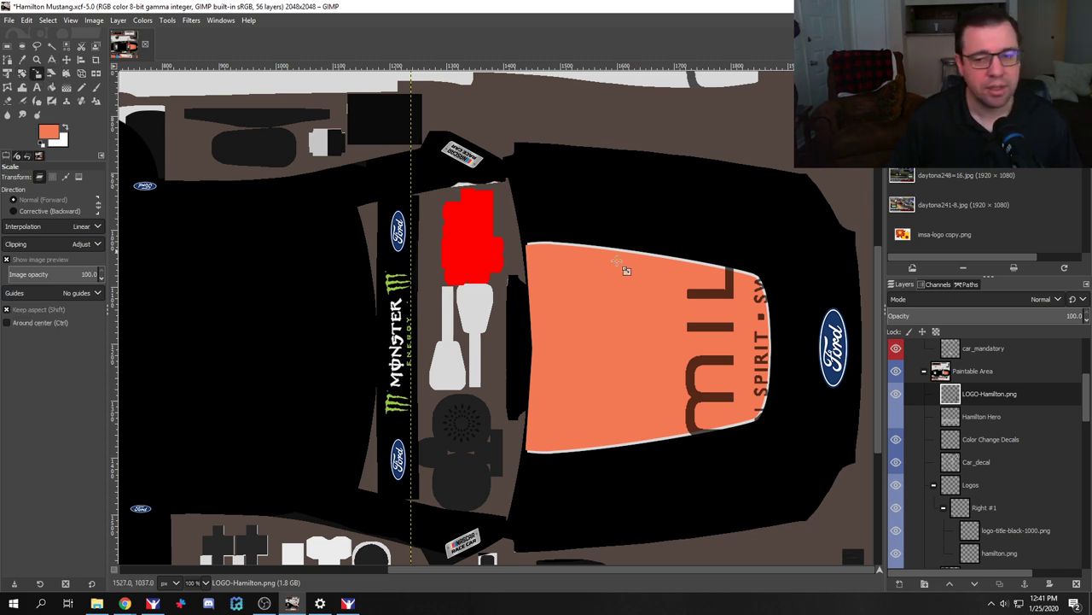
{"action": "left_click", "coordinate": [732, 273]}
{"action": "left_click_drag", "start_coordinate": [745, 279], "coordinate": [529, 412]}
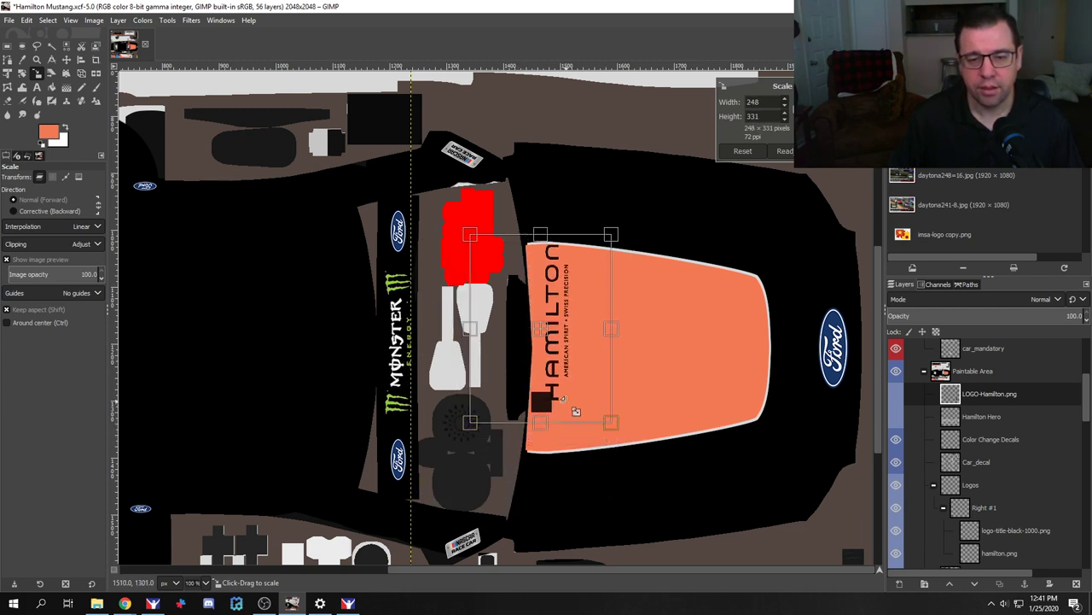
{"action": "key", "text": "Return"}
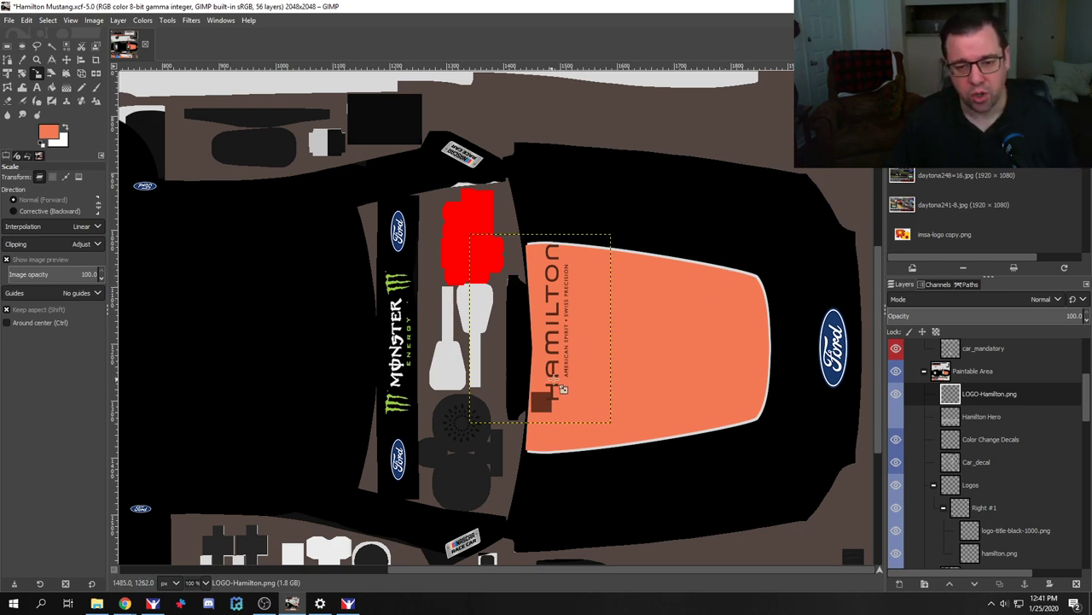
Step: Briefly switch to the Hamilton logos folder, then return to the GIMP texture
{"action": "scroll", "coordinate": [563, 388], "scroll_direction": "up", "scroll_amount": 5}
{"action": "scroll", "coordinate": [564, 384], "scroll_direction": "down", "scroll_amount": 3}
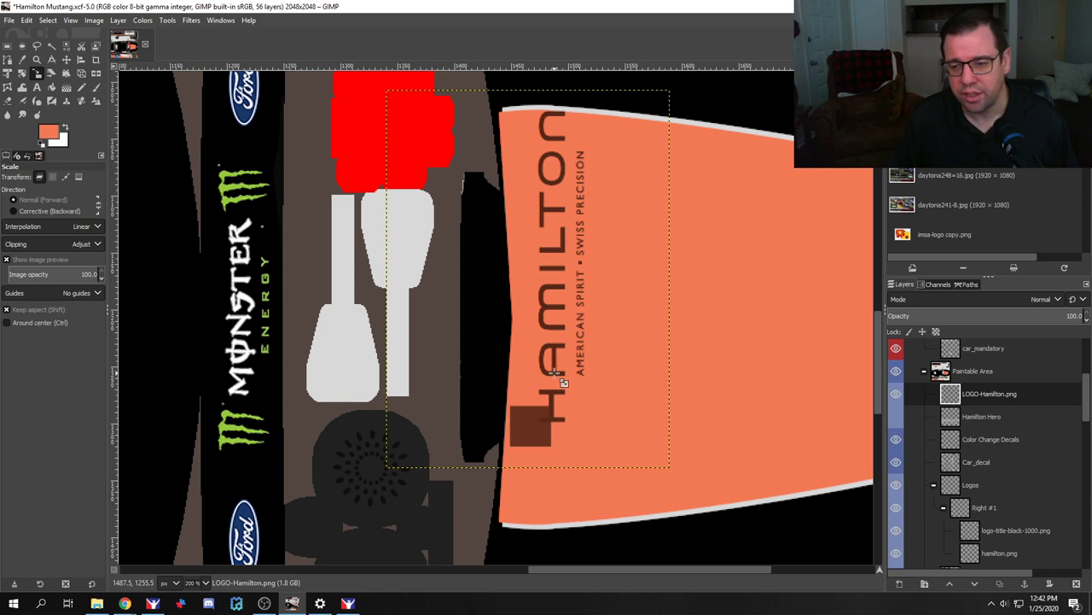
{"action": "key", "text": "alt+Tab"}
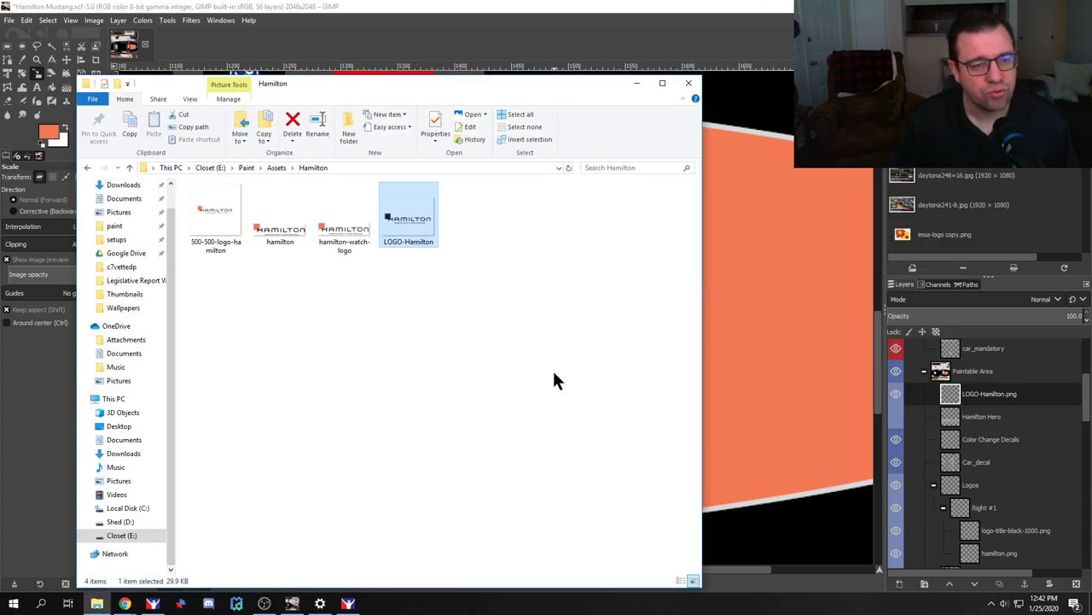
{"action": "key", "text": "alt+Tab"}
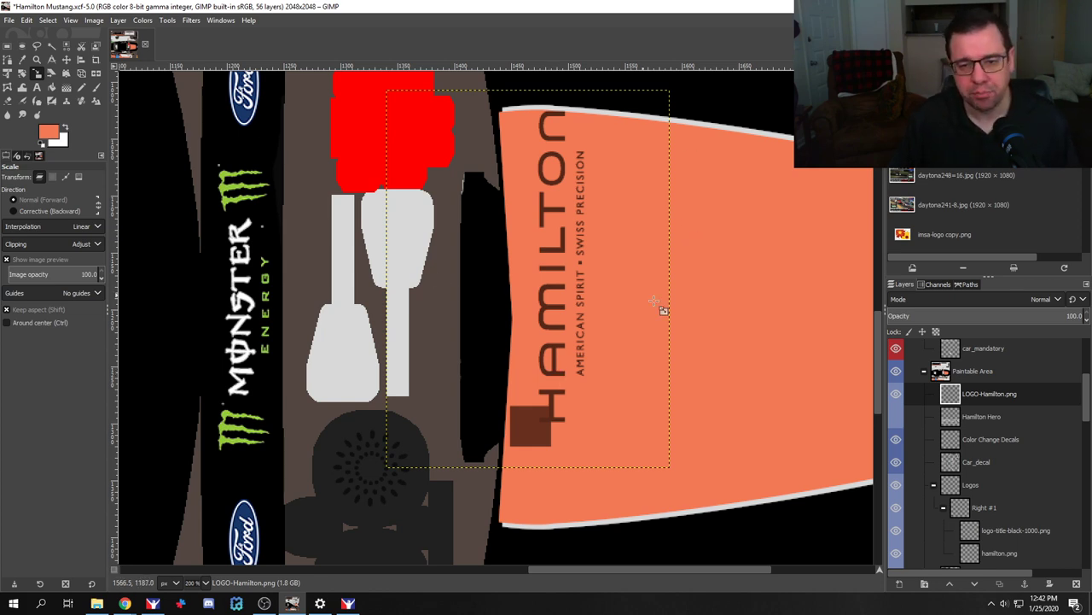
{"action": "scroll", "coordinate": [1037, 481], "scroll_direction": "up", "scroll_amount": 3}
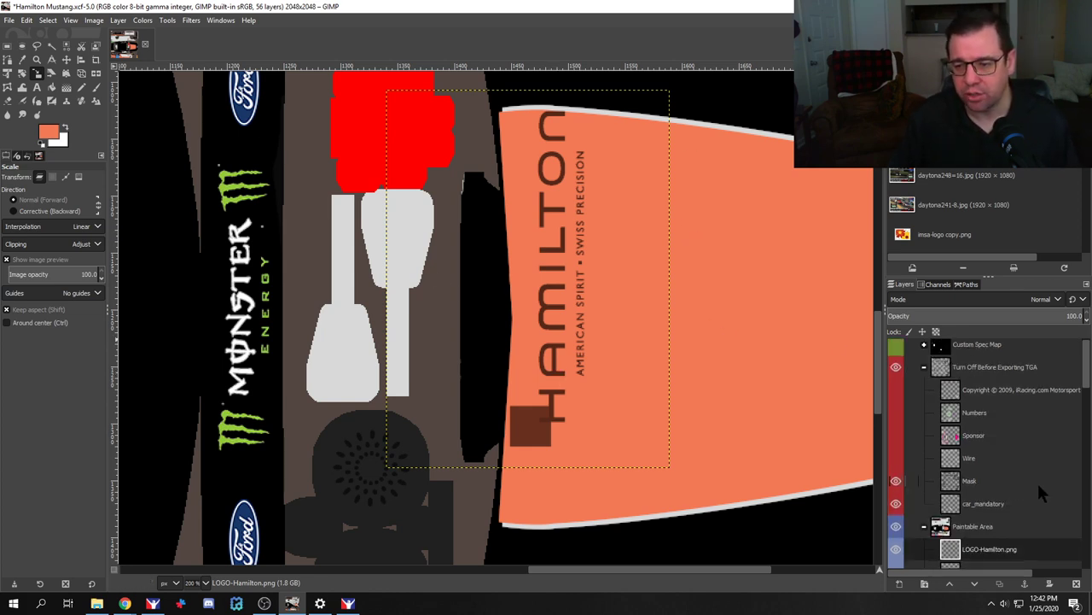
Step: Show the wireframe, add a hood guide, enlarge the logo to 249x332 and shift it right and down
{"action": "left_click", "coordinate": [896, 463]}
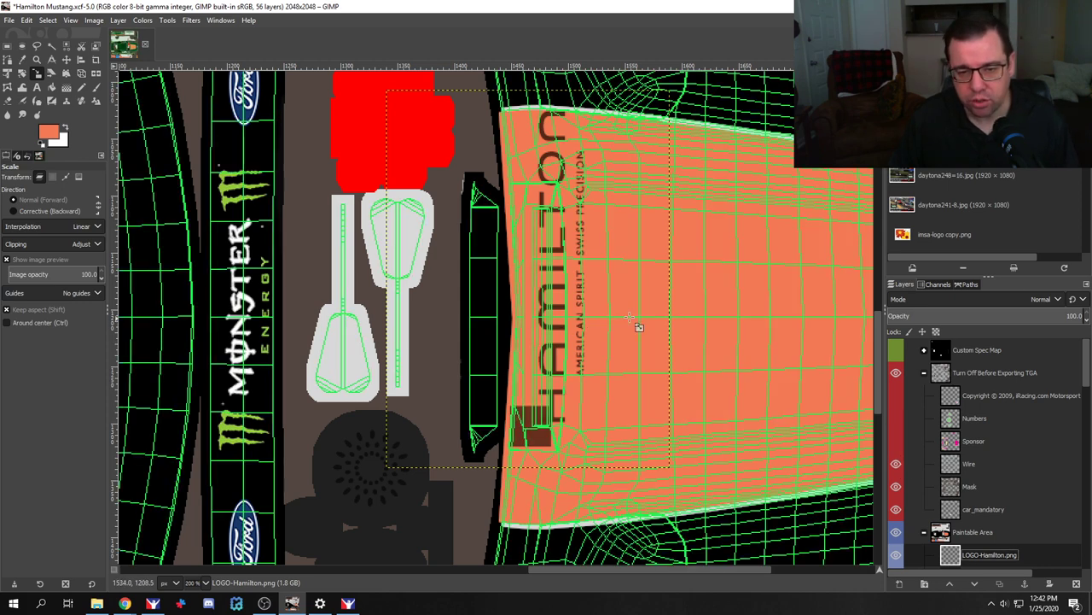
{"action": "left_click_drag", "start_coordinate": [576, 66], "coordinate": [603, 317]}
{"action": "scroll", "coordinate": [602, 320], "scroll_direction": "up", "scroll_amount": 2}
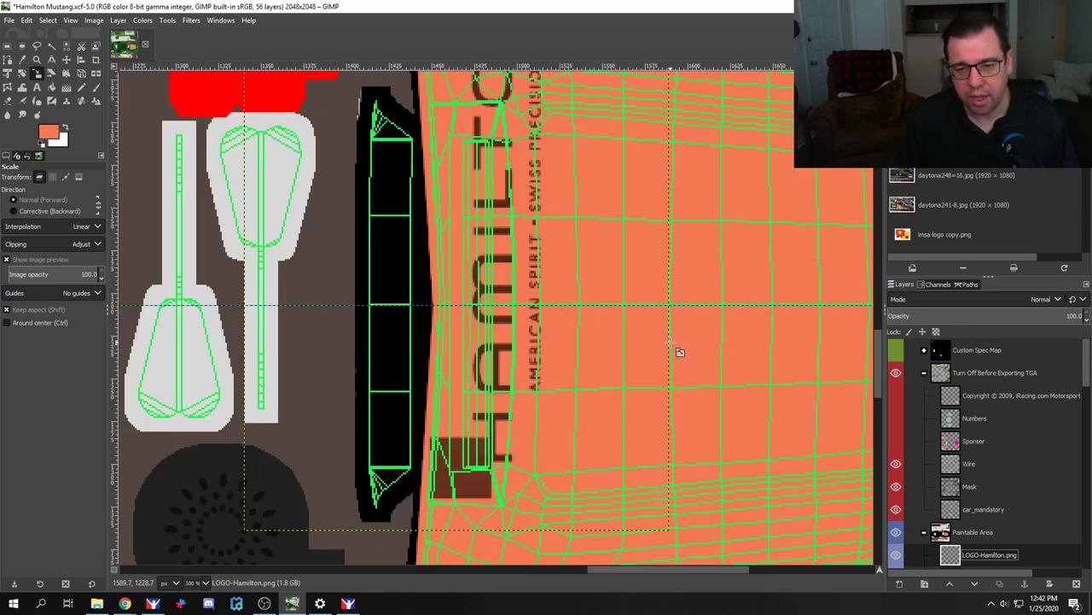
{"action": "left_click", "coordinate": [583, 285]}
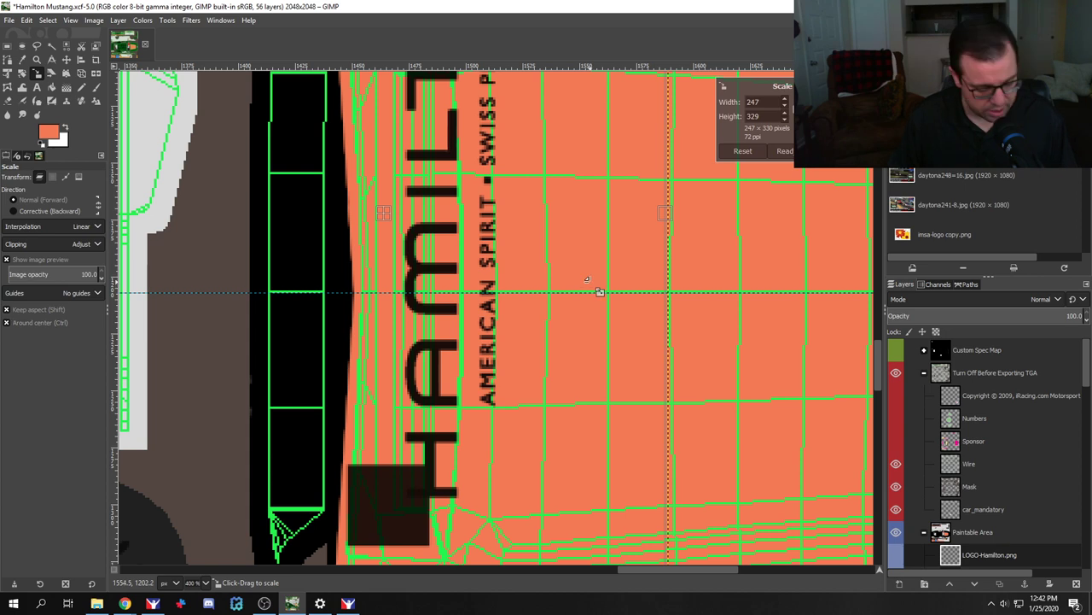
{"action": "left_click_drag", "start_coordinate": [588, 279], "coordinate": [734, 293]}
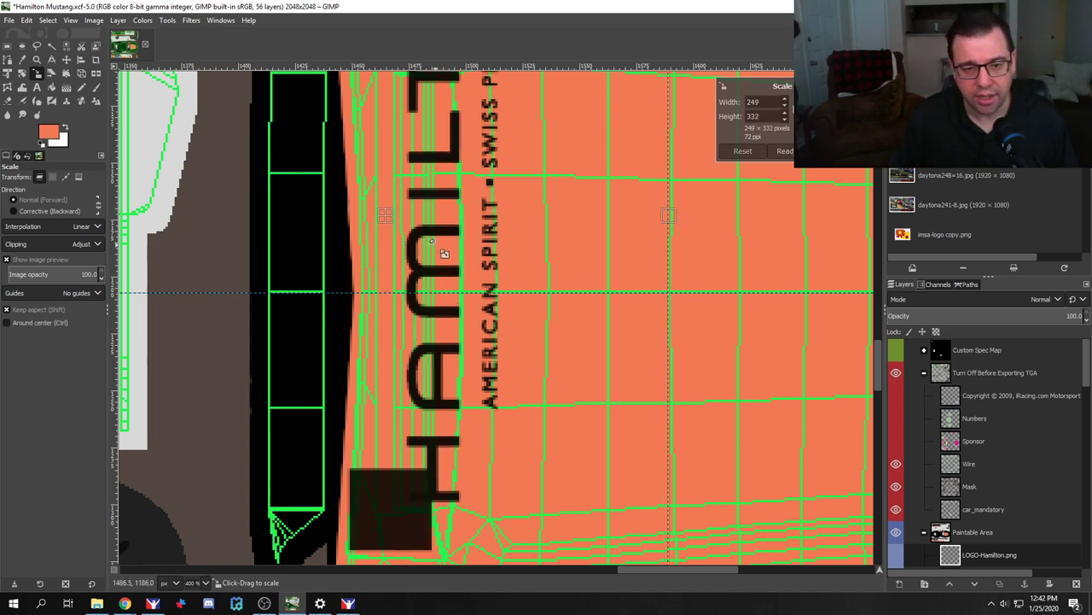
{"action": "key", "text": "m"}
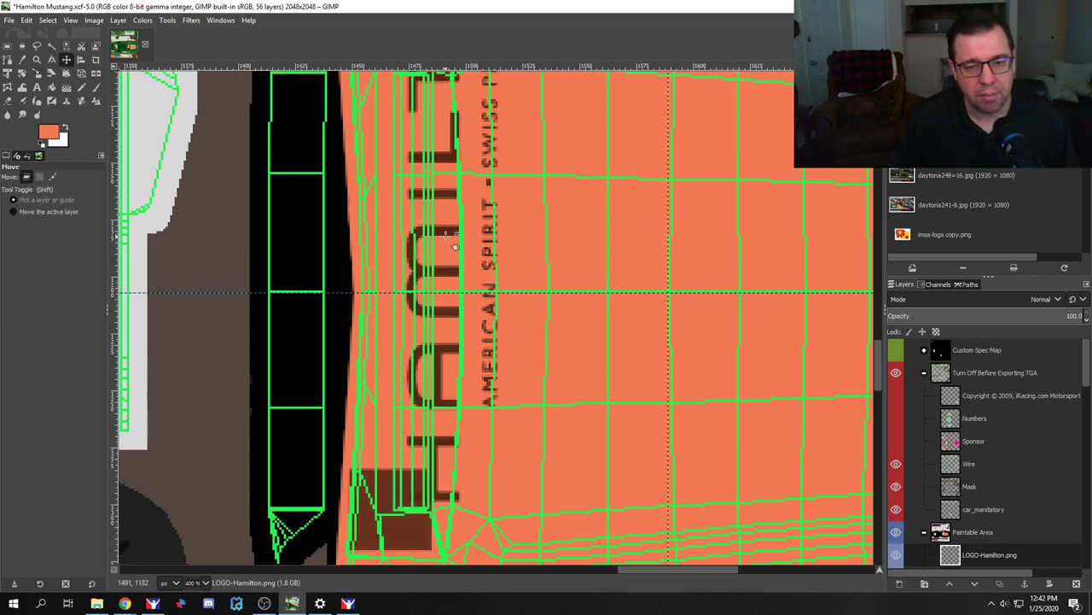
{"action": "left_click_drag", "start_coordinate": [445, 230], "coordinate": [562, 313]}
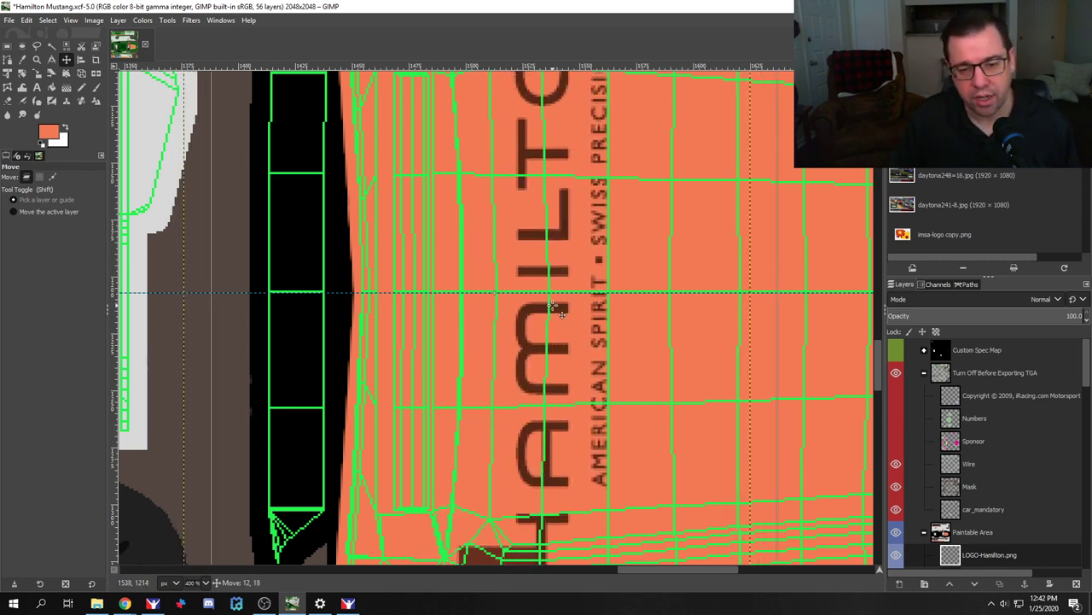
{"action": "scroll", "coordinate": [561, 313], "scroll_direction": "down", "scroll_amount": 2}
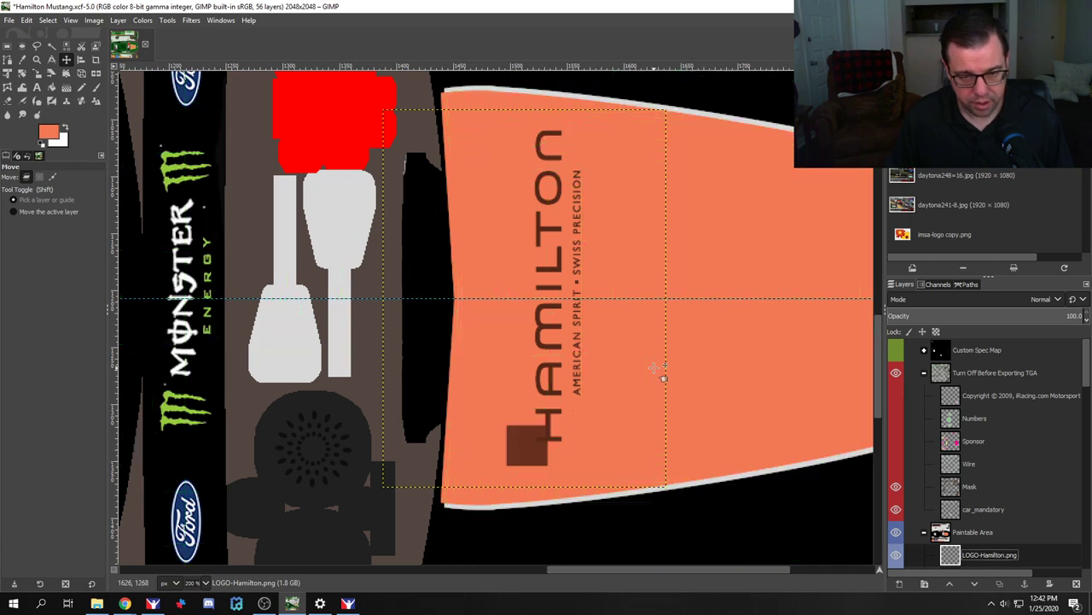
Step: Export the livery, preview it in iRacing, then nudge the logo further right and recheck
{"action": "key", "text": "ctrl+e"}
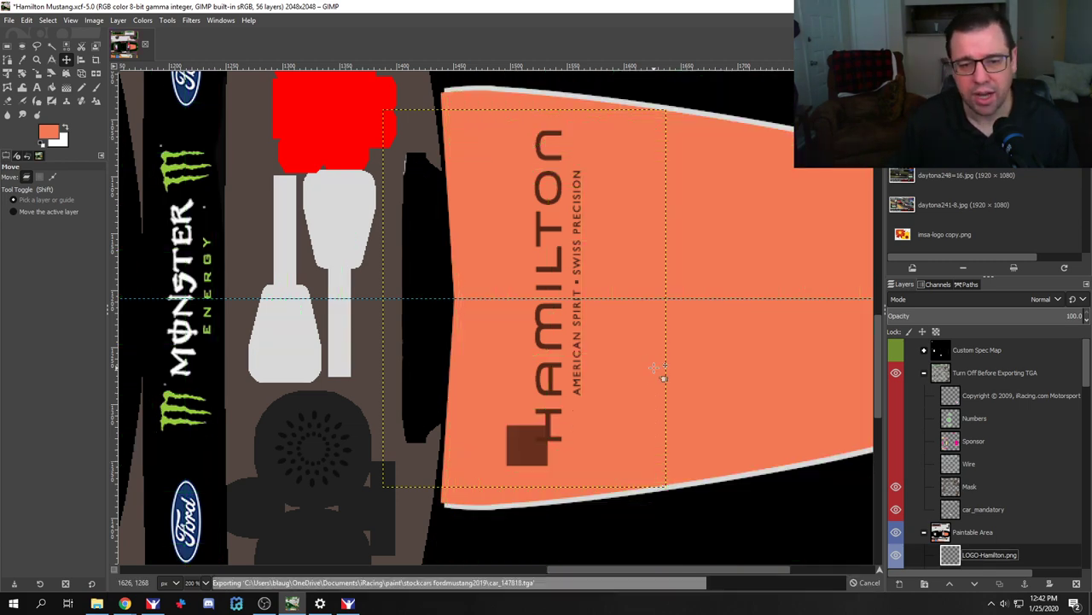
{"action": "key", "text": "alt+Tab"}
{"action": "key", "text": "alt+Tab"}
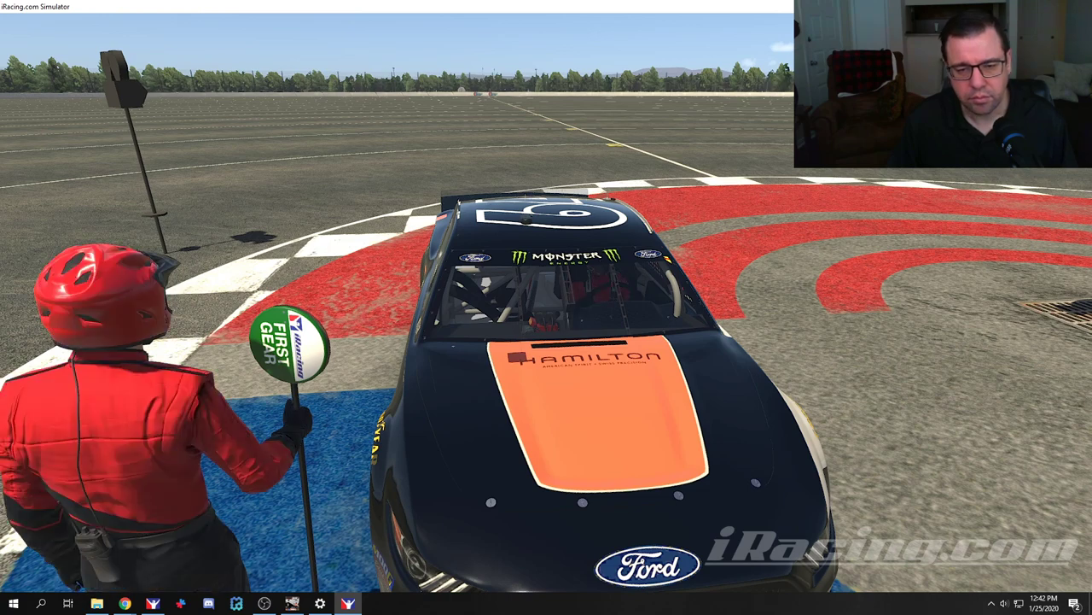
{"action": "key", "text": "alt+Tab"}
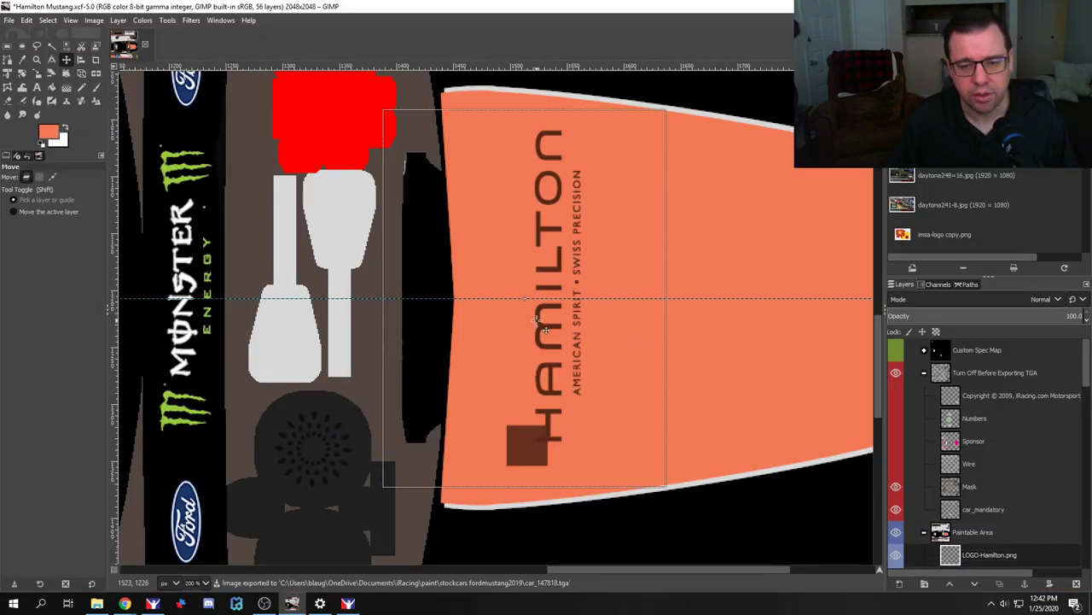
{"action": "key", "text": "shift+Right"}
{"action": "key", "text": "shift"}
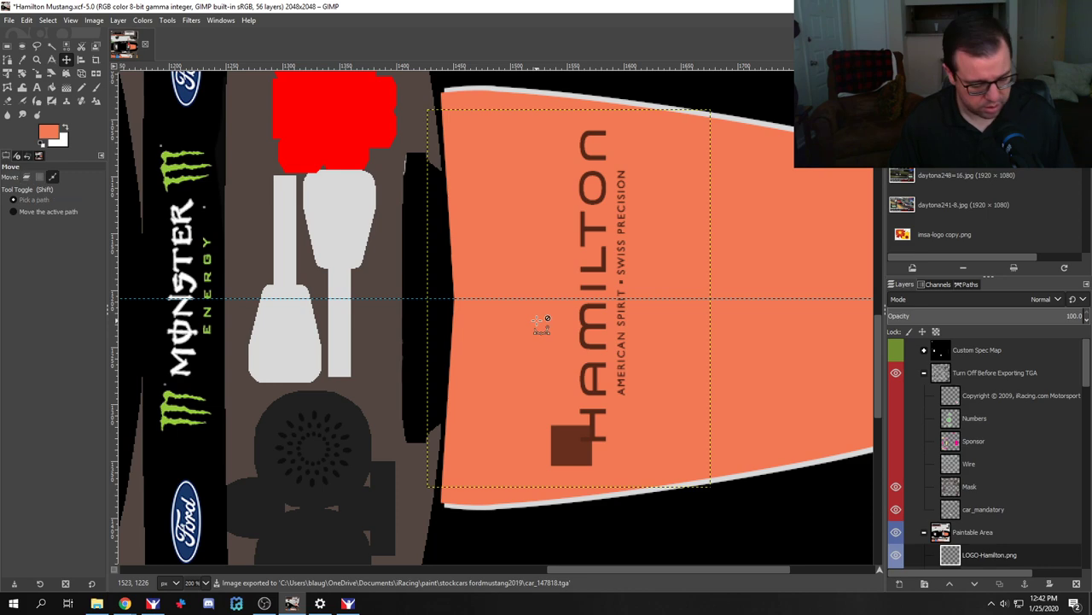
{"action": "key", "text": "alt+Tab"}
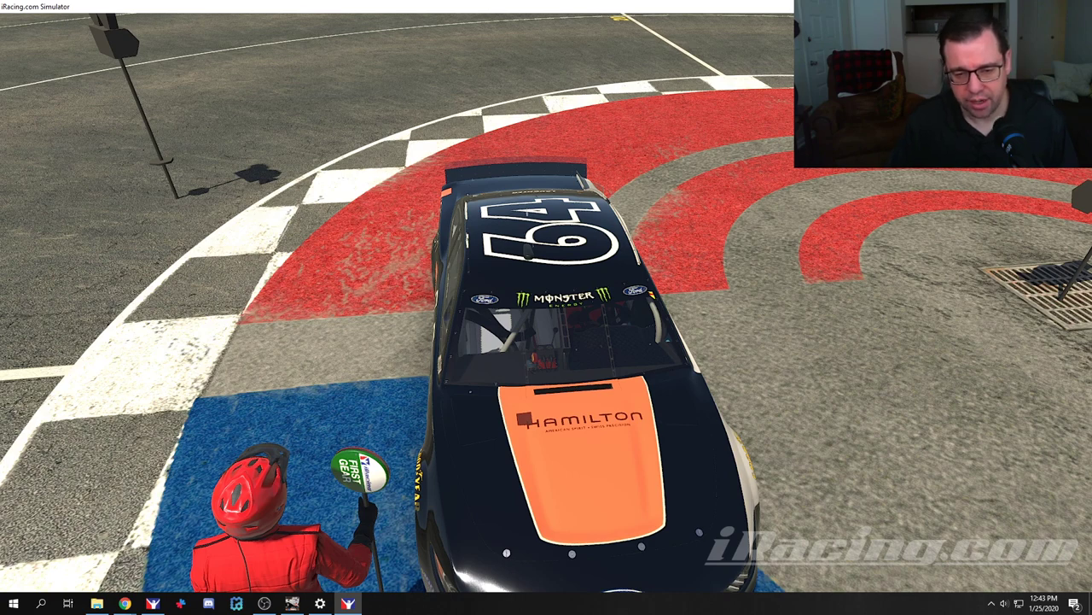
{"action": "key", "text": "alt+Tab"}
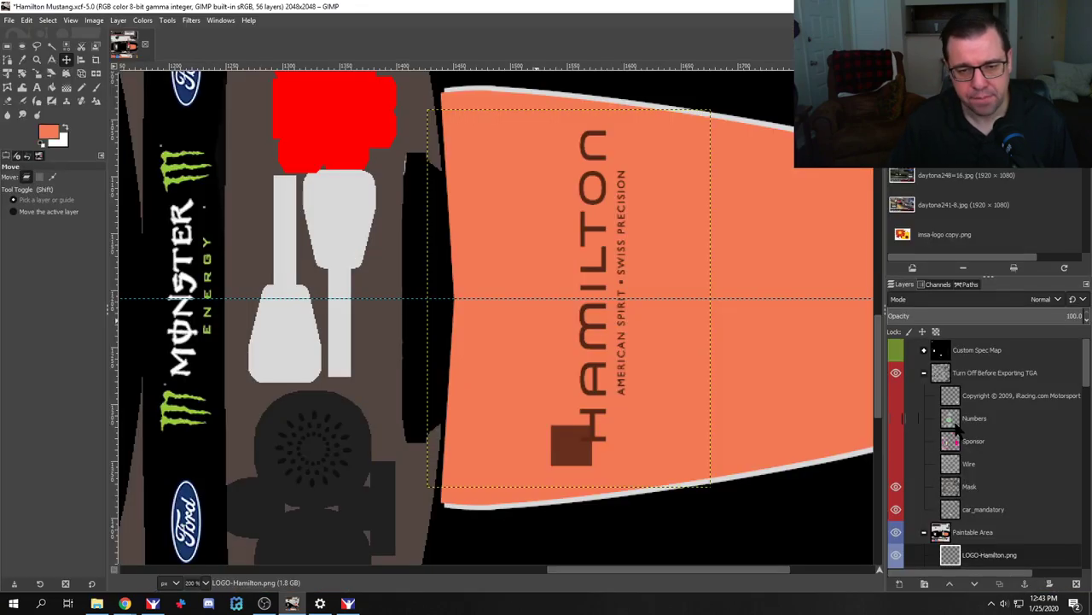
Step: Drag the Hamilton logo slightly further right and check it again in iRacing
{"action": "left_click", "coordinate": [577, 452]}
{"action": "left_click_drag", "start_coordinate": [577, 452], "coordinate": [600, 450]}
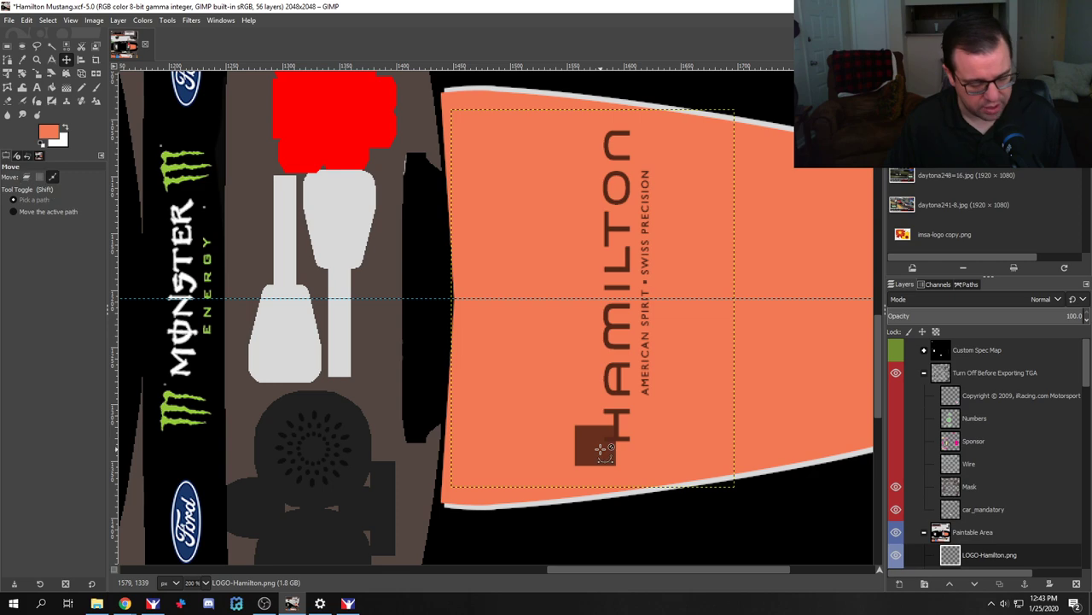
{"action": "key", "text": "alt+Tab"}
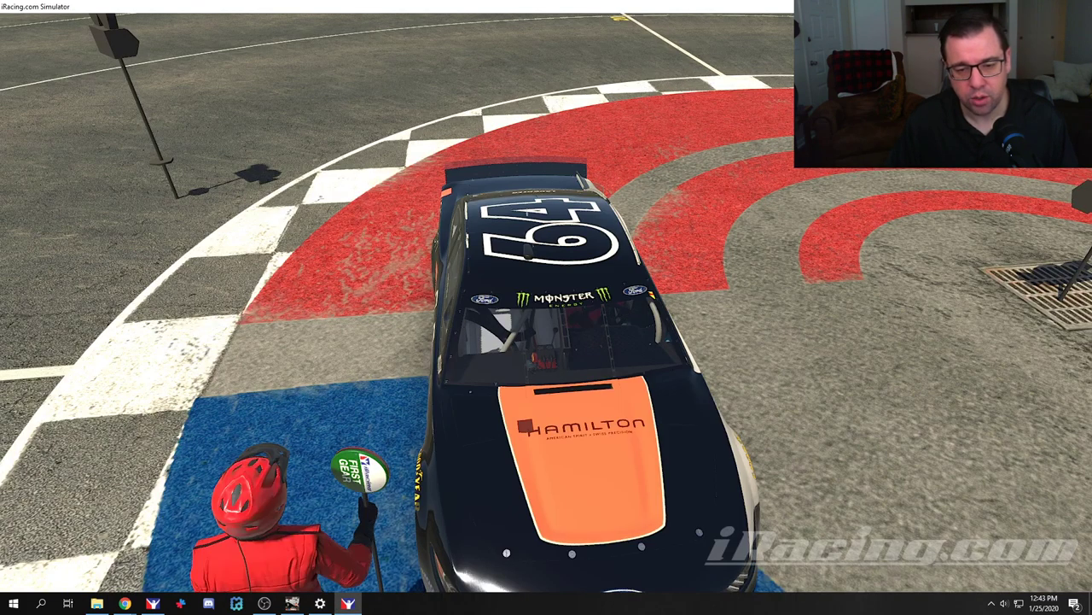
{"action": "key", "text": "alt+Tab"}
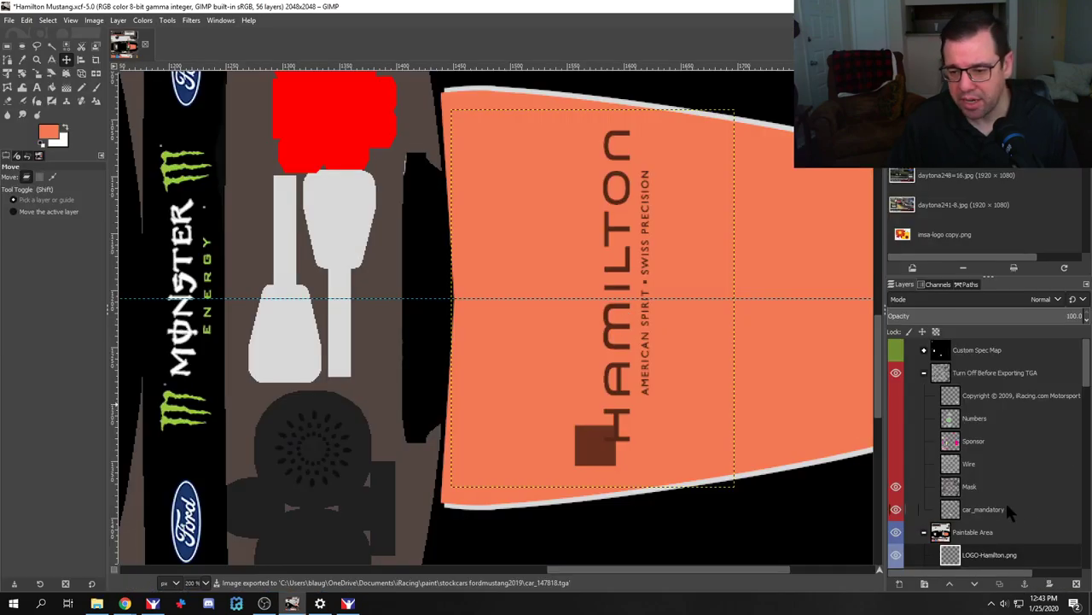
Step: Create a layer group named 'Hood #1' in Logos and put LOGO-Hamilton.png inside it
{"action": "scroll", "coordinate": [1000, 494], "scroll_direction": "down", "scroll_amount": 4}
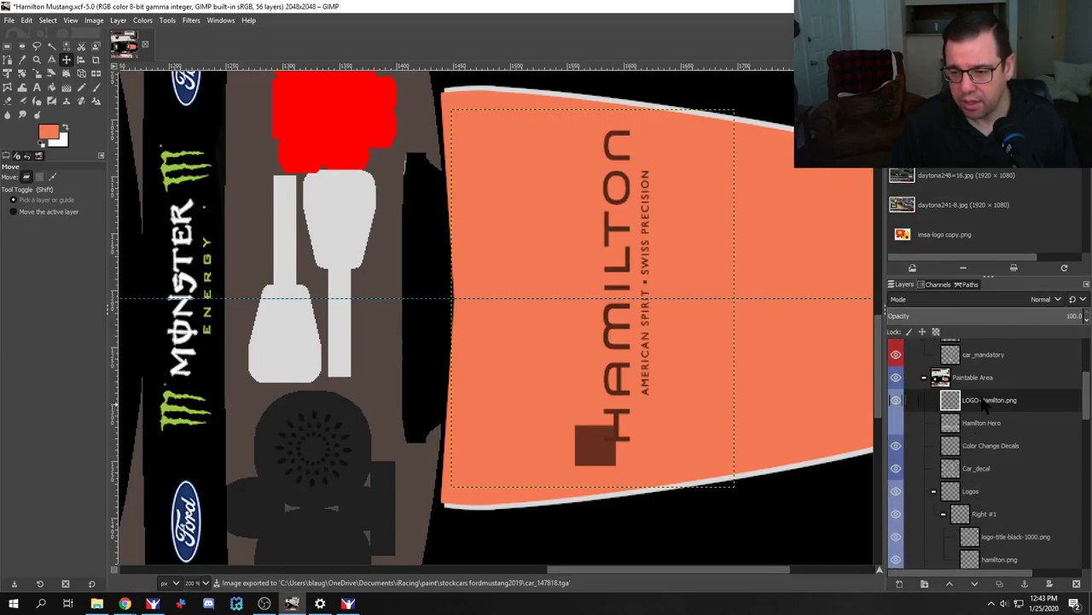
{"action": "left_click_drag", "start_coordinate": [984, 406], "coordinate": [990, 513]}
{"action": "left_click", "coordinate": [924, 583]}
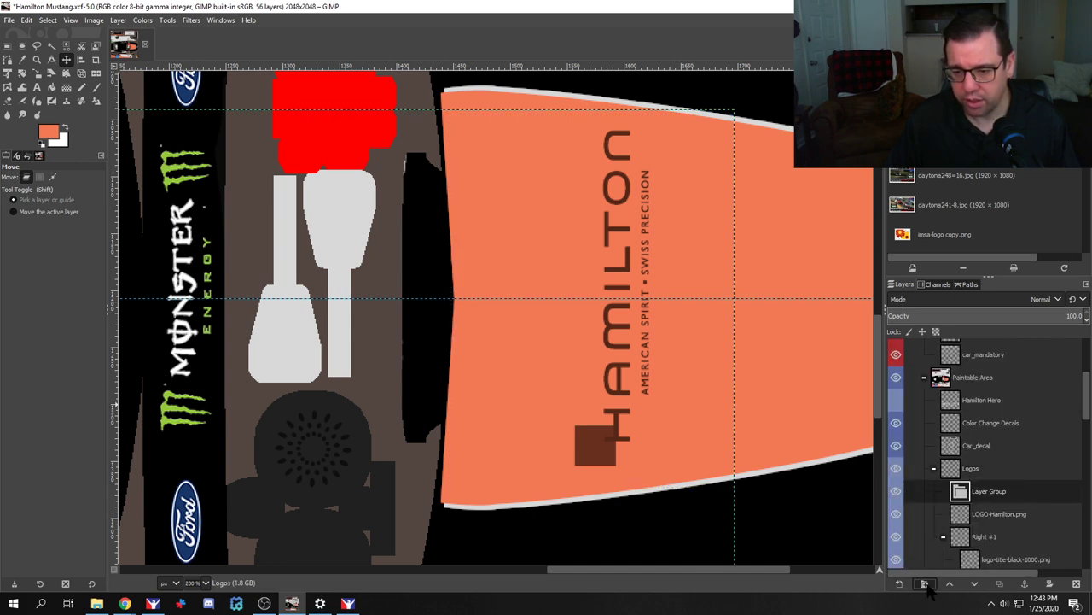
{"action": "double_click", "coordinate": [987, 491]}
{"action": "type", "text": "Hood #1"}
{"action": "key", "text": "Return"}
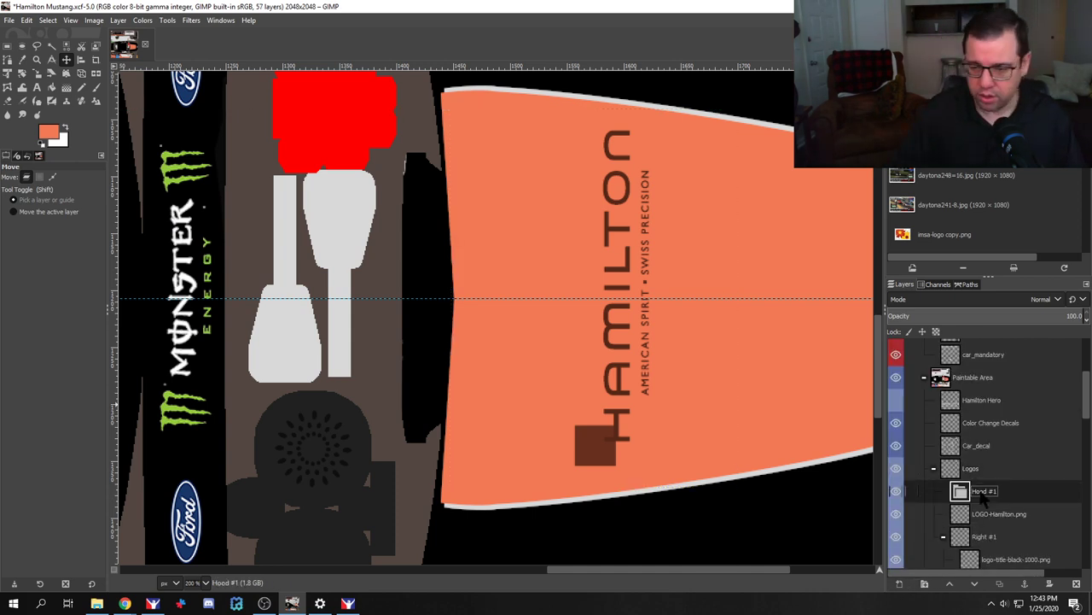
{"action": "left_click_drag", "start_coordinate": [986, 519], "coordinate": [982, 491]}
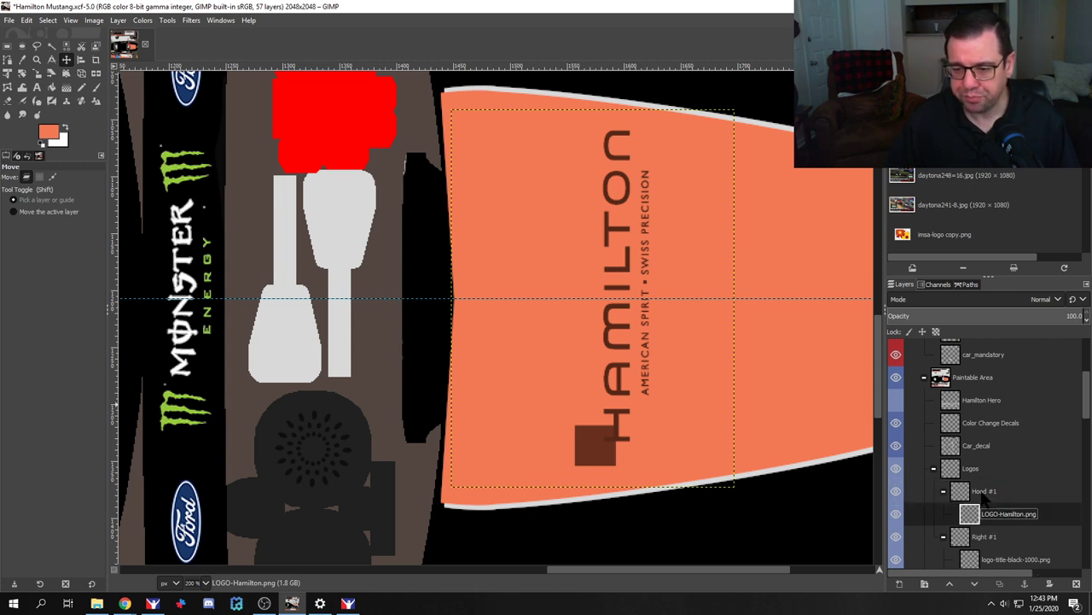
Step: Duplicate the Hamilton logo layer twice so the stacked copies darken it
{"action": "right_click", "coordinate": [983, 512]}
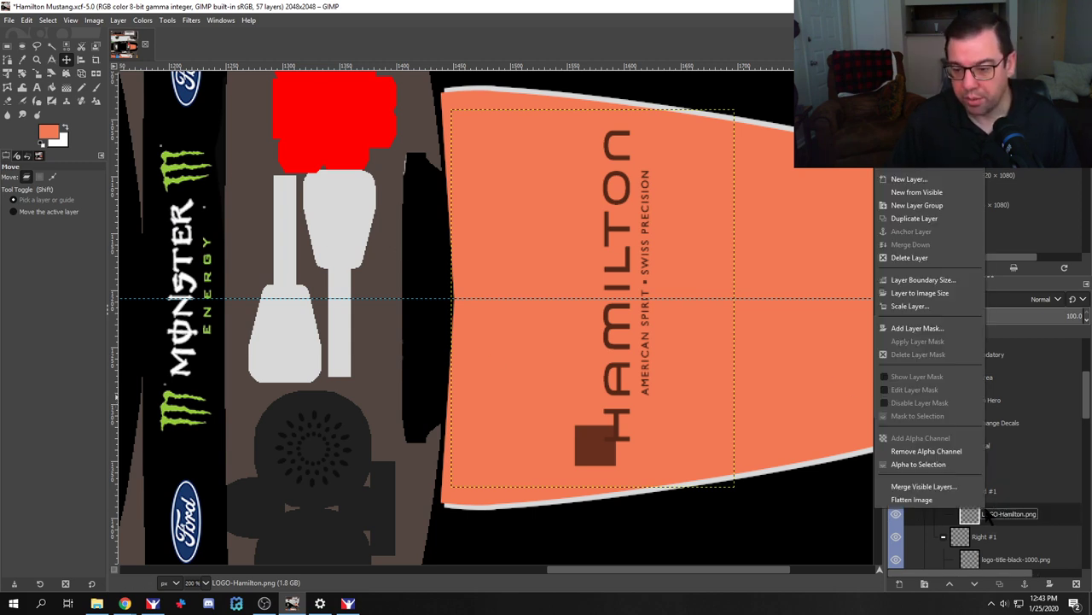
{"action": "left_click", "coordinate": [914, 218]}
{"action": "right_click", "coordinate": [1000, 517]}
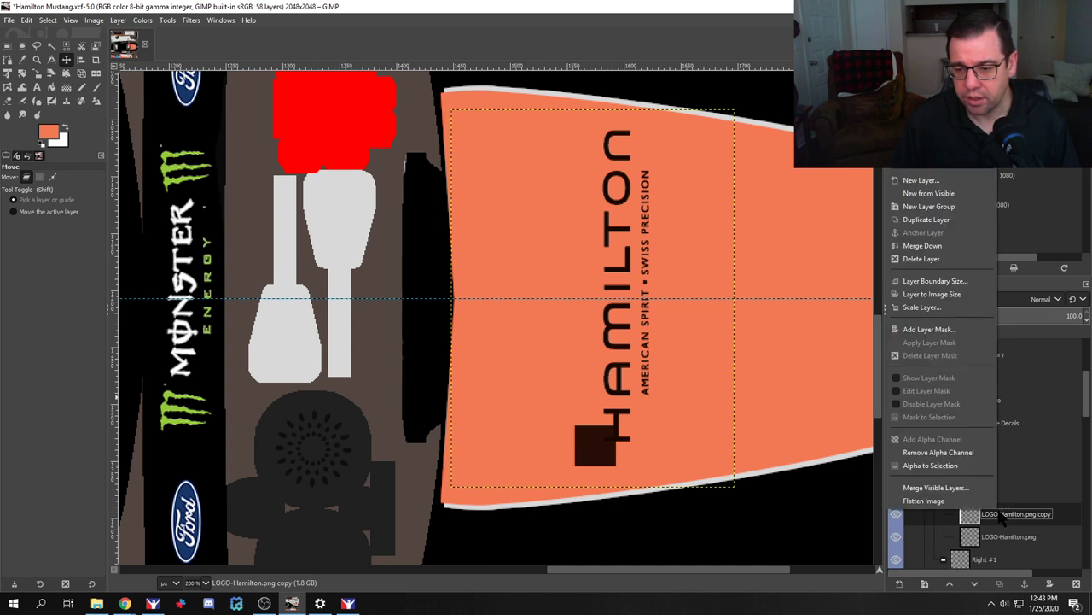
{"action": "left_click", "coordinate": [926, 219]}
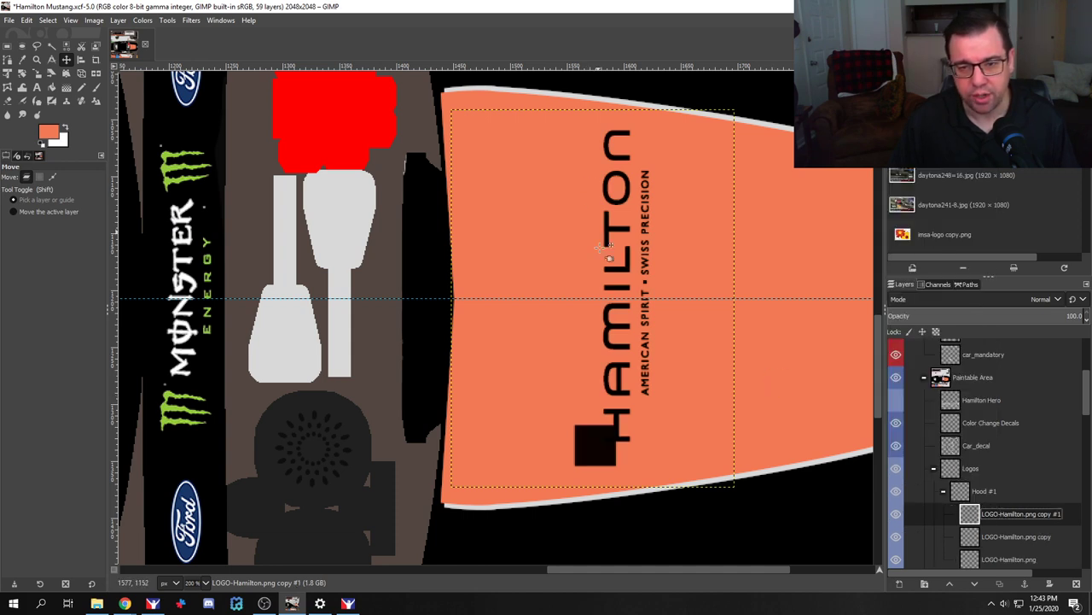
Step: Export the livery and reload the car textures in iRacing to check the darkened logo
{"action": "key", "text": "ctrl+e"}
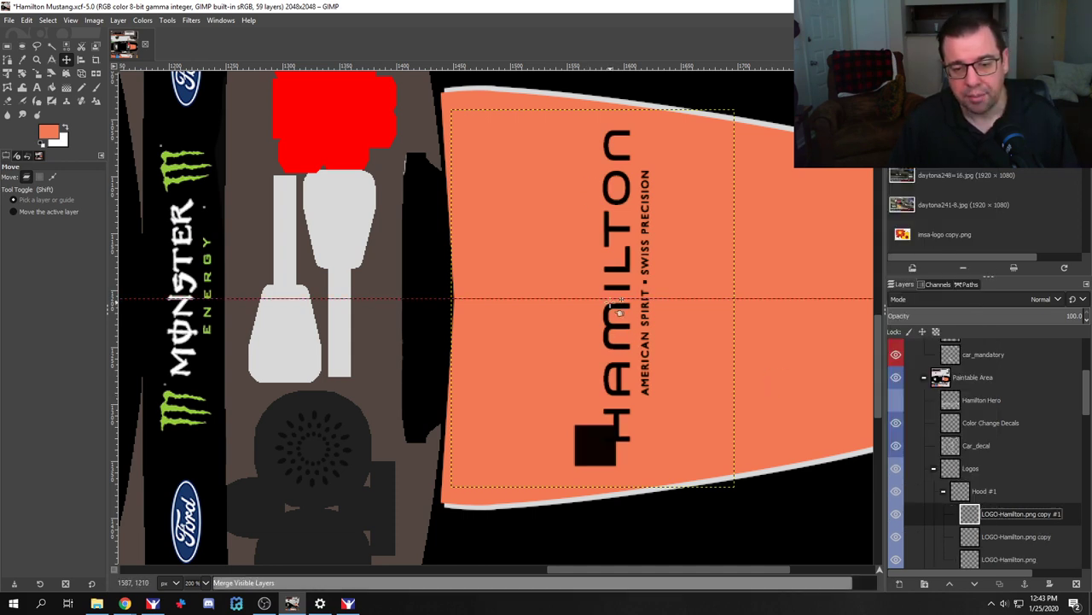
{"action": "key", "text": "alt+Tab"}
{"action": "key", "text": "ctrl+r"}
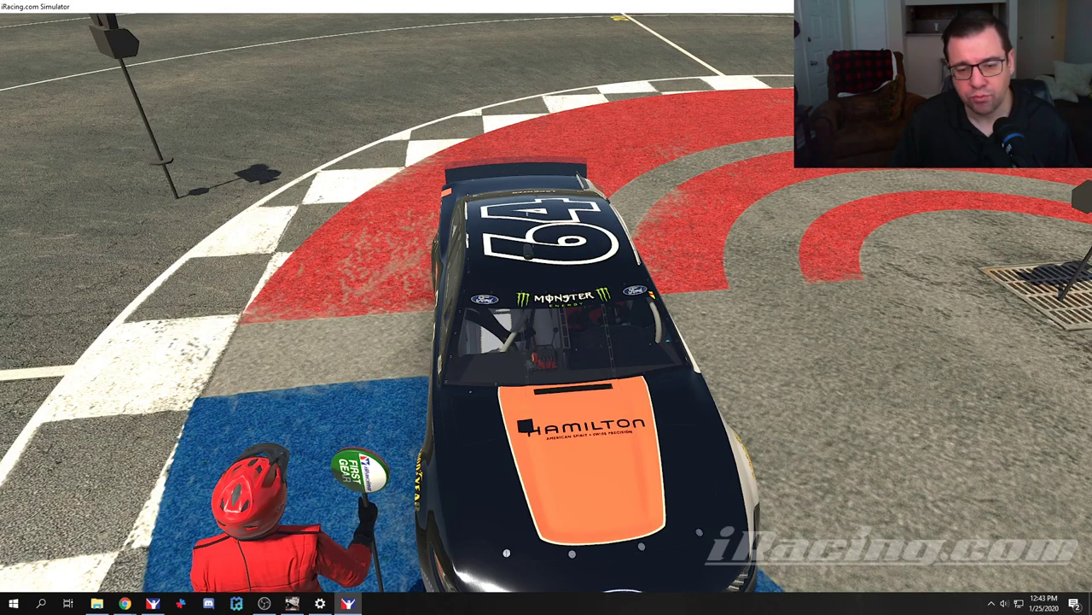
{"action": "key", "text": "alt+Tab"}
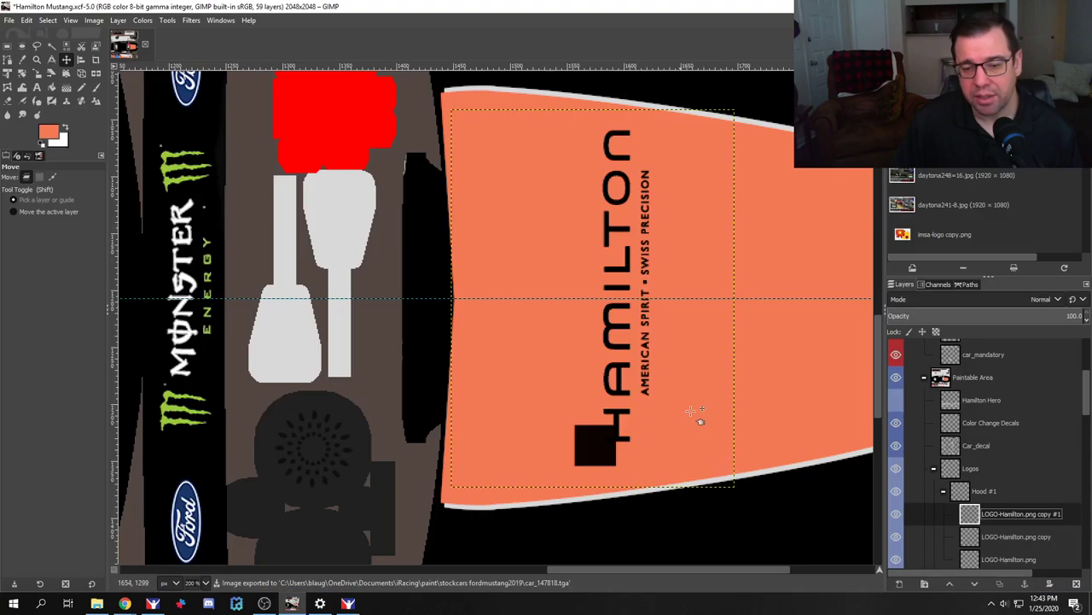
{"action": "scroll", "coordinate": [627, 477], "scroll_direction": "up", "scroll_amount": 3}
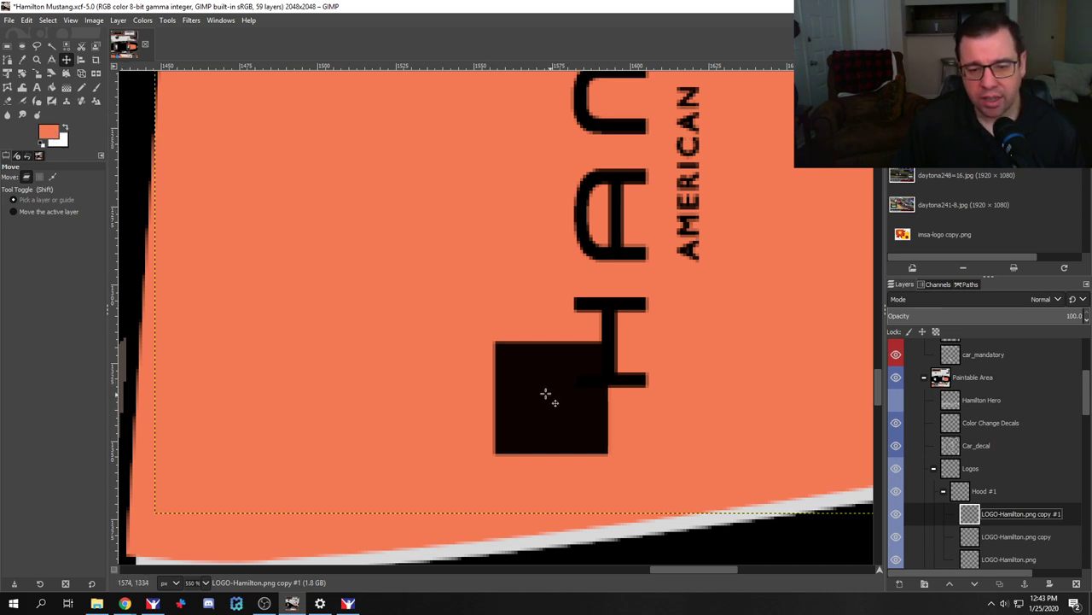
Step: Apply Color Exchange to the logo copy, replacing its sampled black with light grey
{"action": "left_click", "coordinate": [142, 20]}
{"action": "mouse_move", "coordinate": [197, 258]}
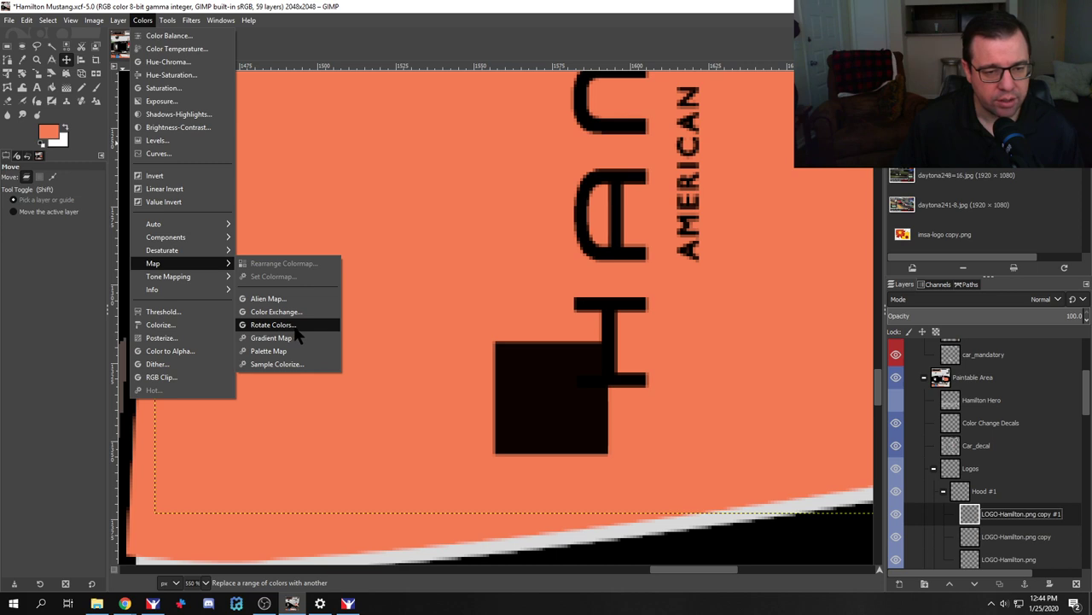
{"action": "left_click", "coordinate": [275, 312]}
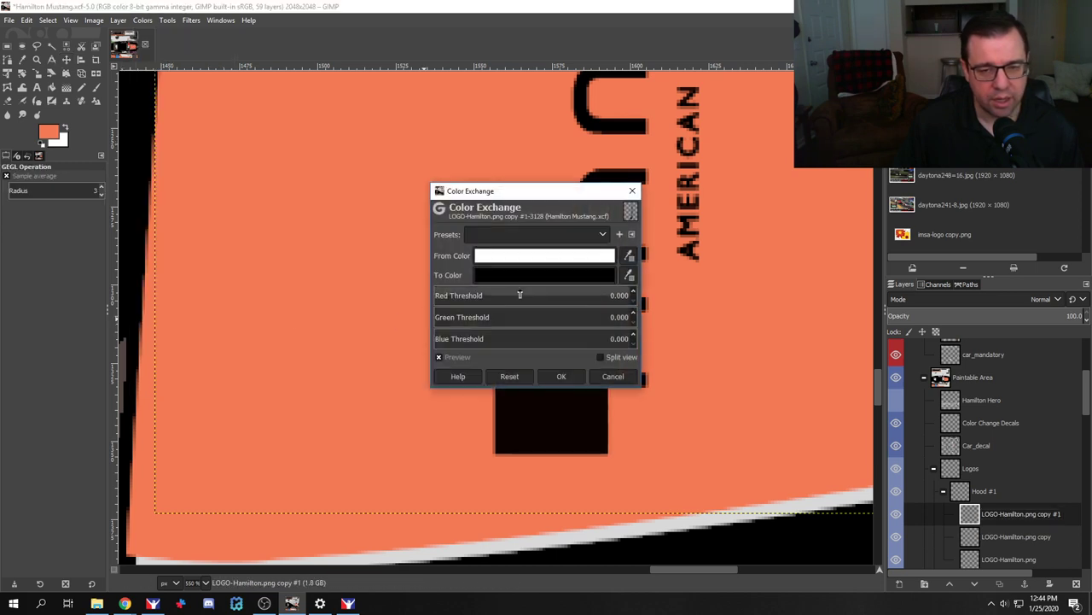
{"action": "left_click", "coordinate": [537, 254]}
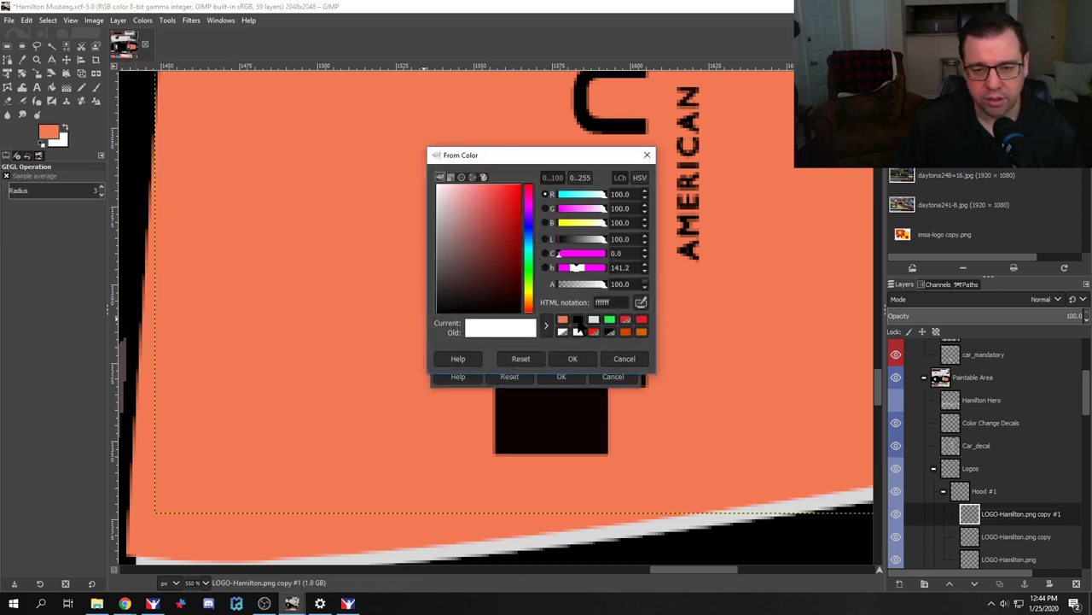
{"action": "left_click", "coordinate": [641, 302]}
{"action": "left_click", "coordinate": [515, 439]}
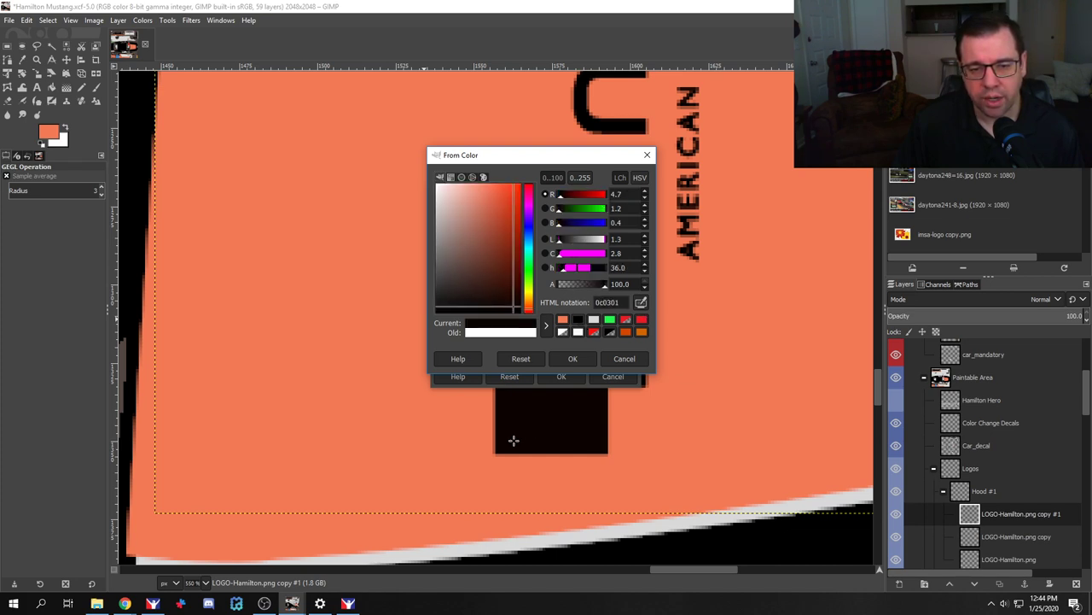
{"action": "left_click", "coordinate": [584, 355]}
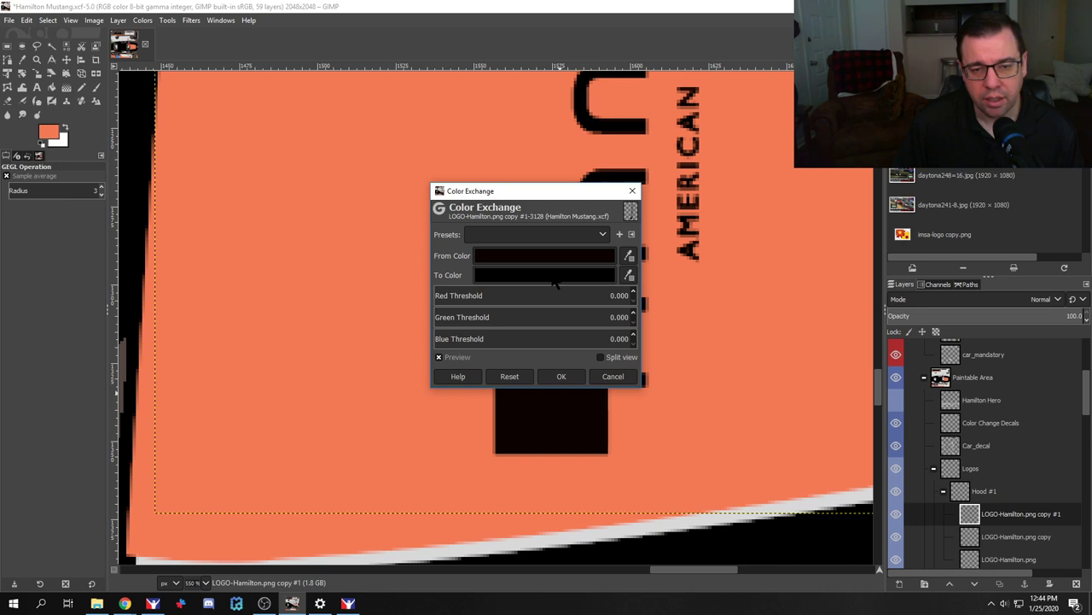
{"action": "left_click", "coordinate": [553, 276]}
{"action": "left_click", "coordinate": [606, 342]}
{"action": "left_click", "coordinate": [588, 380]}
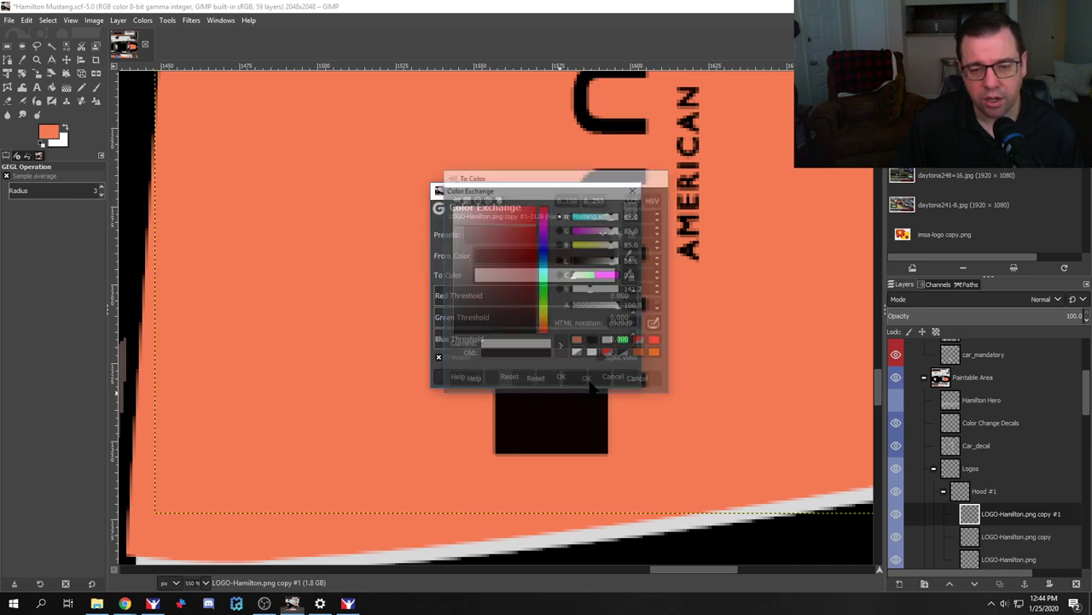
{"action": "left_click", "coordinate": [562, 377]}
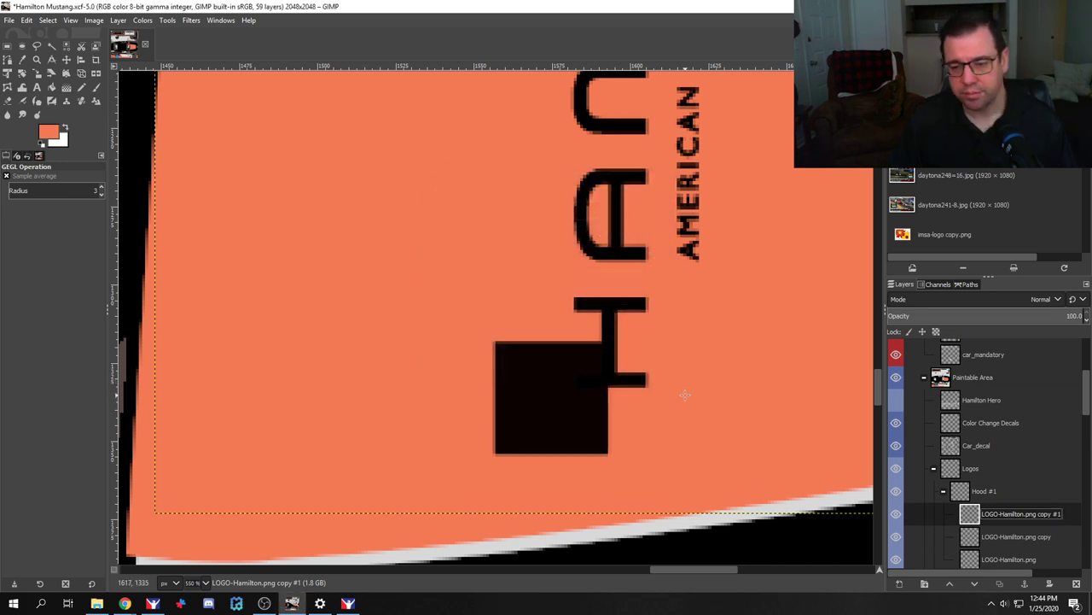
Step: Compare the logo layers, merge copy #1 down, and delete the hood logo layer
{"action": "scroll", "coordinate": [938, 486], "scroll_direction": "down", "scroll_amount": 2}
{"action": "left_click", "coordinate": [895, 497]}
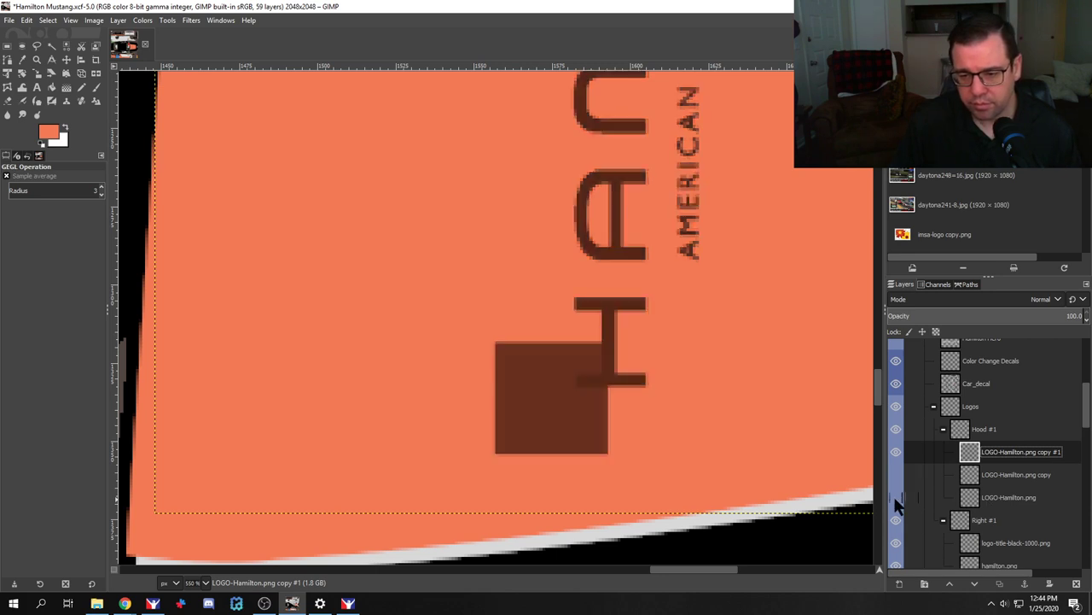
{"action": "left_click", "coordinate": [893, 496]}
{"action": "left_click", "coordinate": [897, 475]}
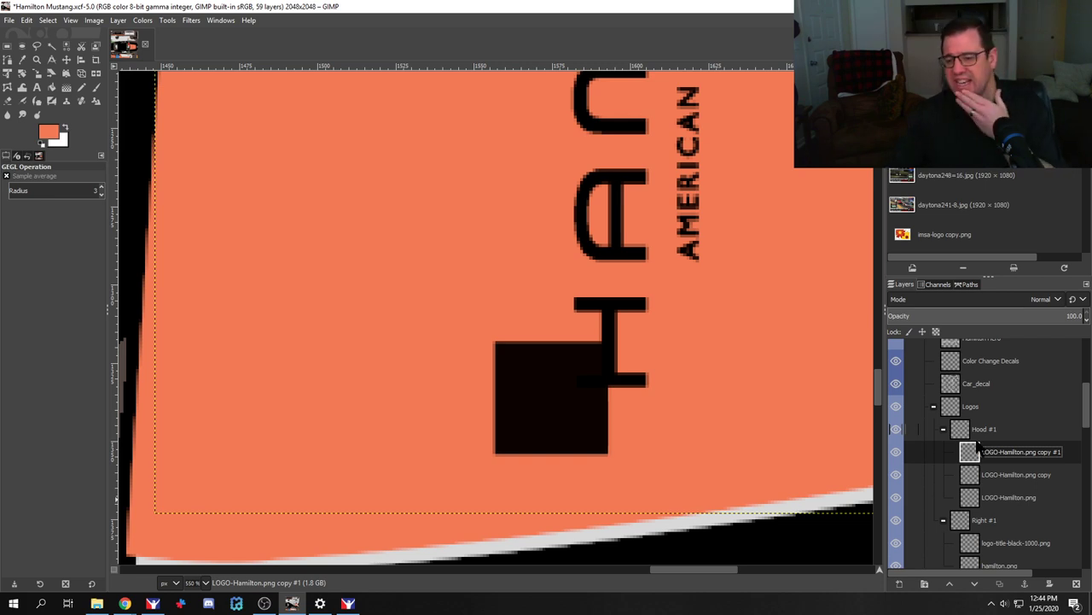
{"action": "right_click", "coordinate": [988, 455]}
{"action": "left_click", "coordinate": [932, 196]}
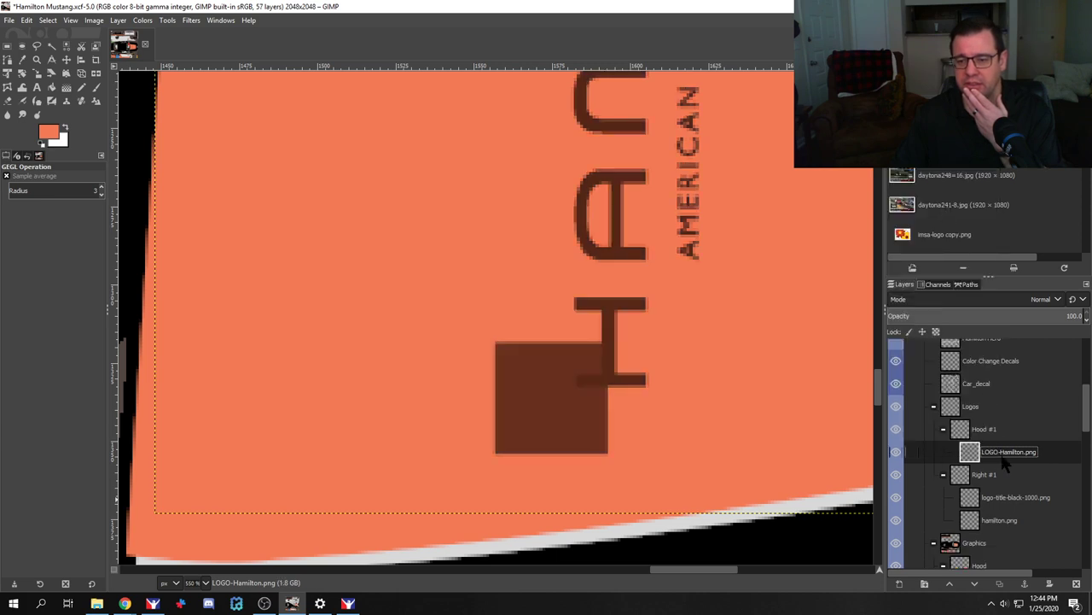
{"action": "right_click", "coordinate": [1003, 460]}
{"action": "left_click", "coordinate": [937, 208]}
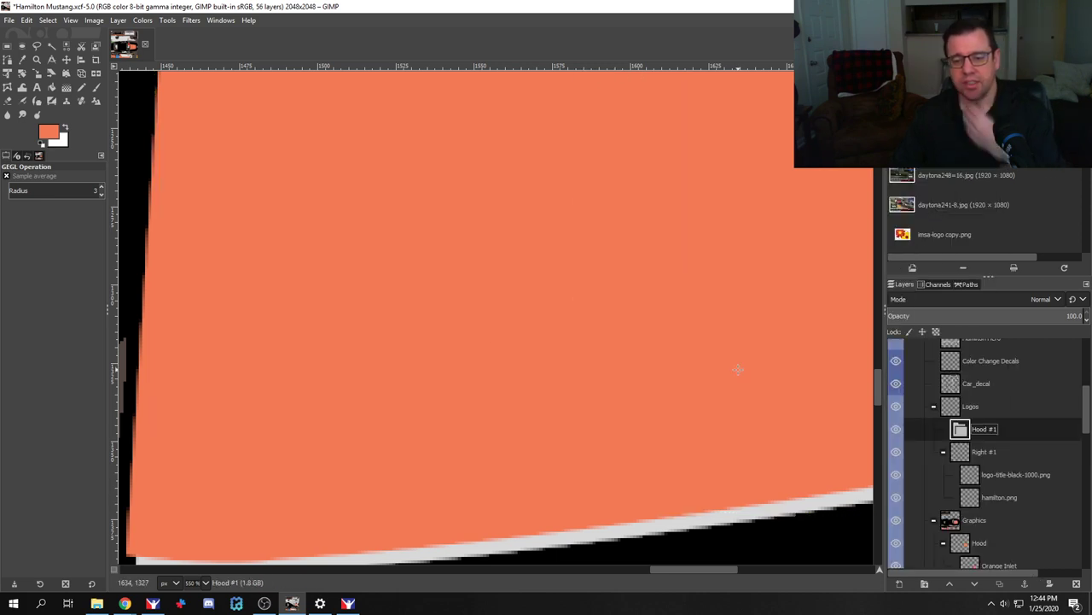
{"action": "key", "text": "alt+Tab"}
{"action": "key", "text": "alt+Tab"}
{"action": "key", "text": "alt+Tab"}
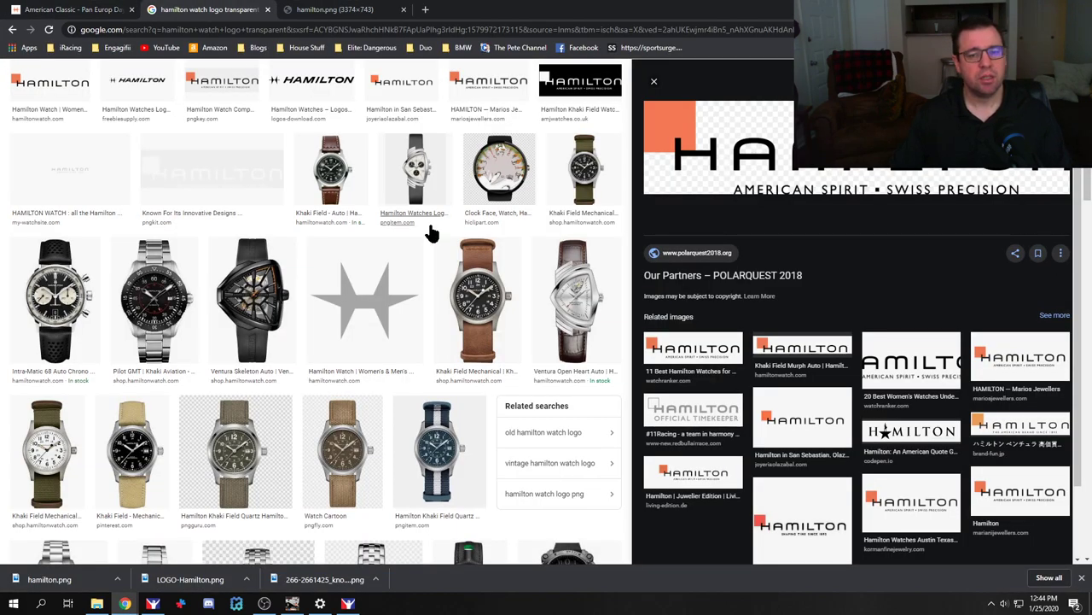
Step: Preview the AMJ Watches Hamilton logo result in Google Images
{"action": "left_click", "coordinate": [205, 10]}
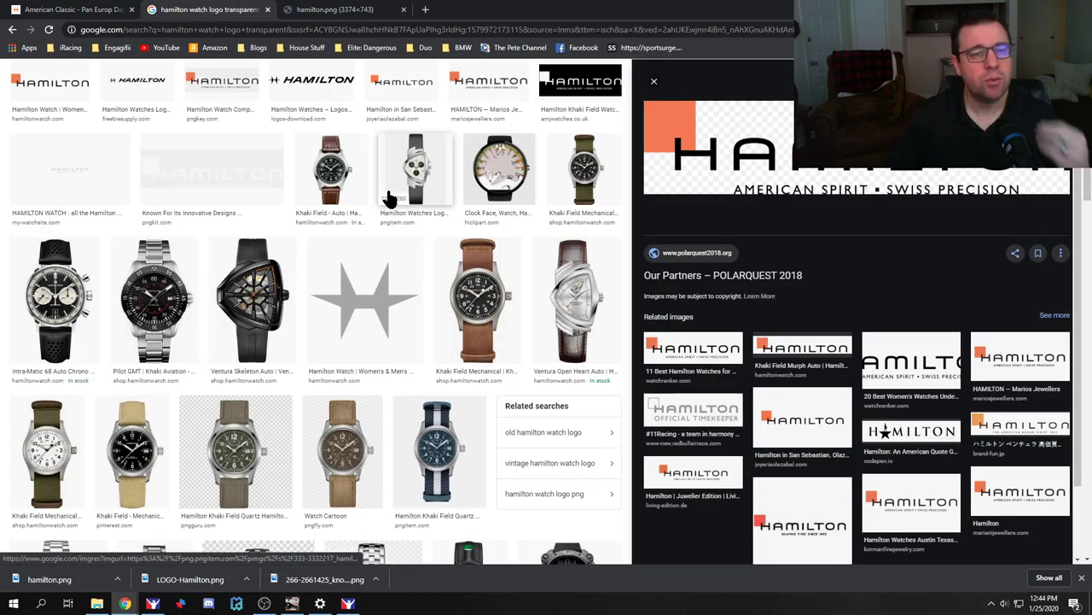
{"action": "scroll", "coordinate": [384, 201], "scroll_direction": "up", "scroll_amount": 1}
{"action": "scroll", "coordinate": [358, 183], "scroll_direction": "up", "scroll_amount": 1}
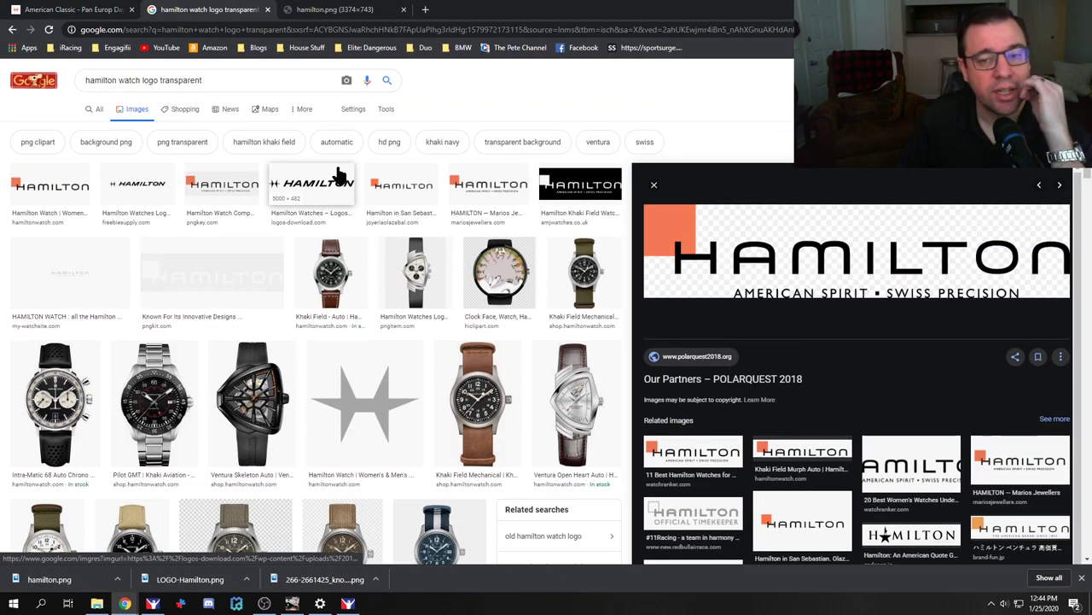
{"action": "left_click", "coordinate": [568, 193]}
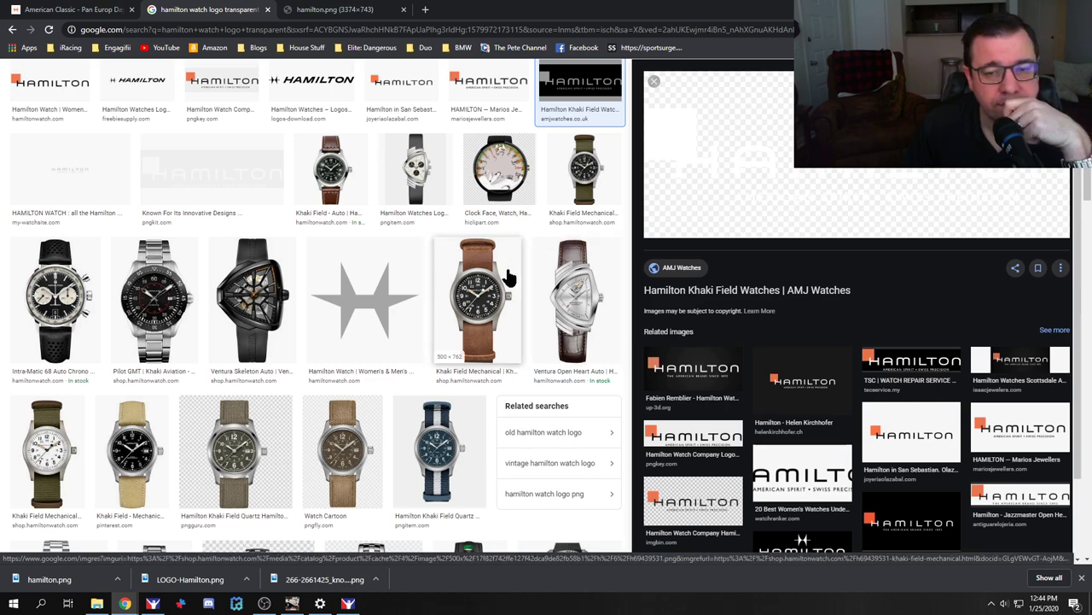
{"action": "scroll", "coordinate": [503, 271], "scroll_direction": "down", "scroll_amount": 3}
{"action": "scroll", "coordinate": [500, 268], "scroll_direction": "up", "scroll_amount": 5}
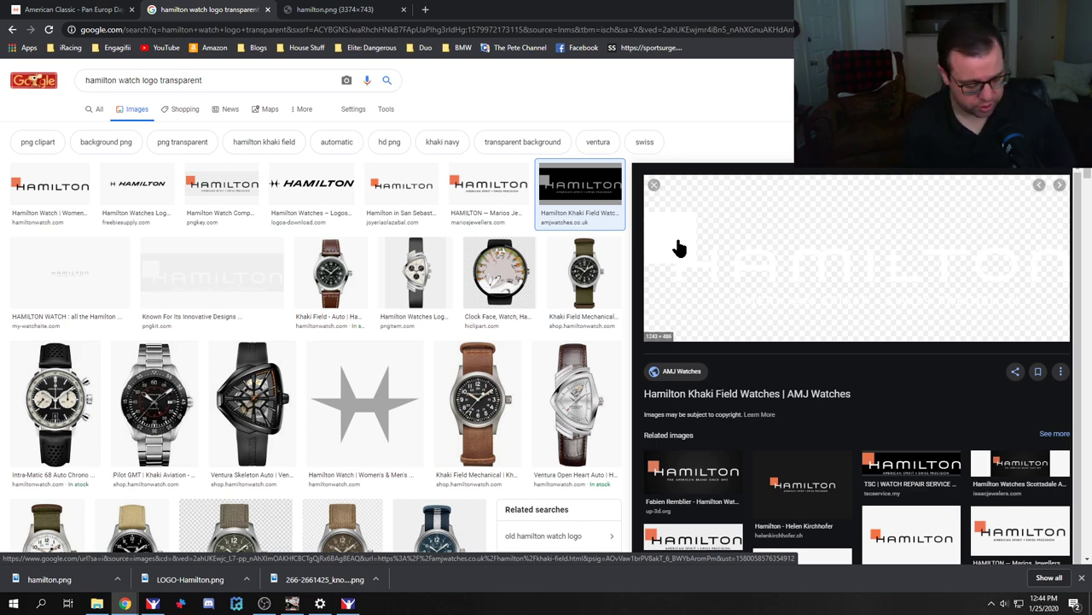
Step: Check the car in the simulator and the Hamilton assets folder, then return to the search results
{"action": "key", "text": "alt+Tab"}
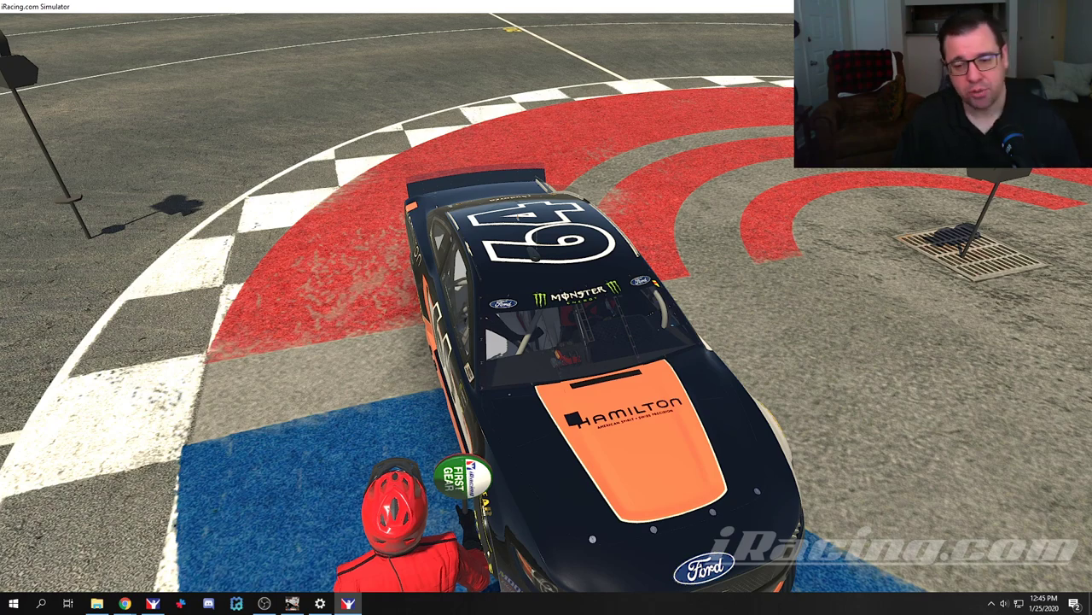
{"action": "mouse_move", "coordinate": [794, 290]}
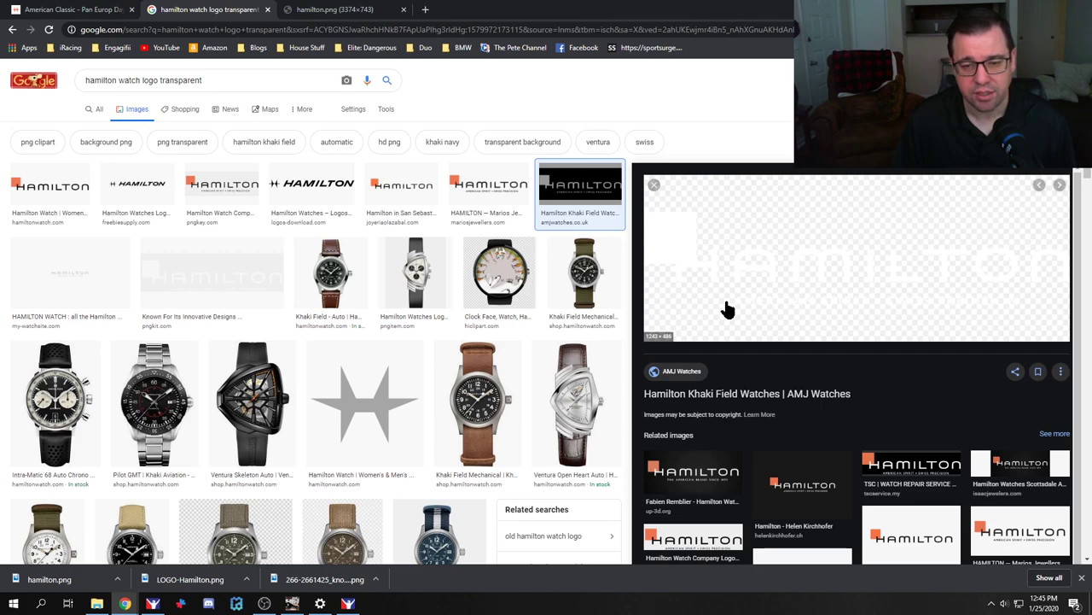
{"action": "key", "text": "alt+Tab"}
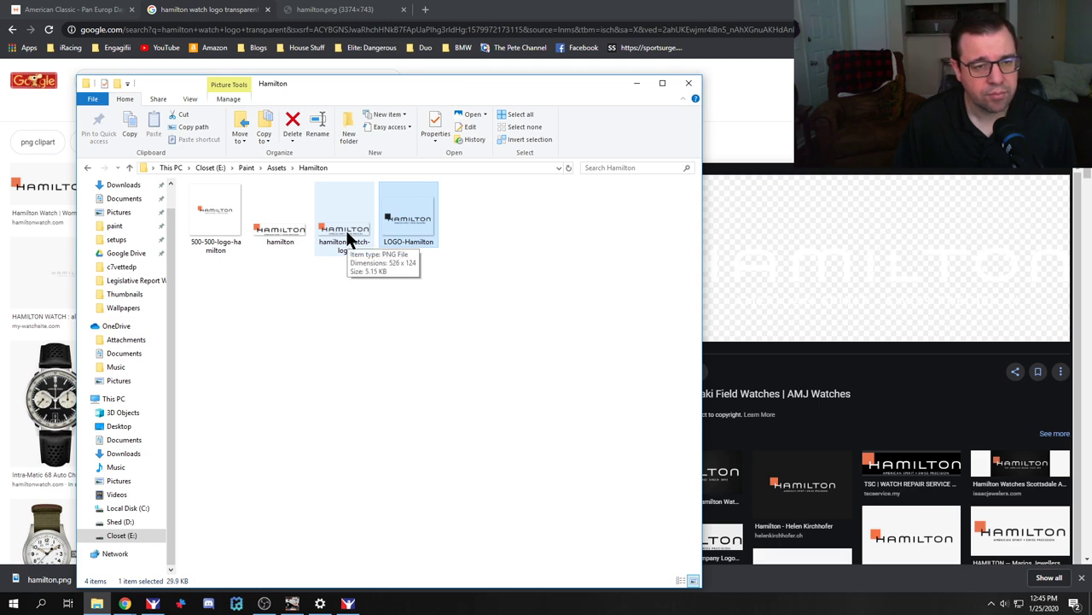
{"action": "key", "text": "alt+Tab"}
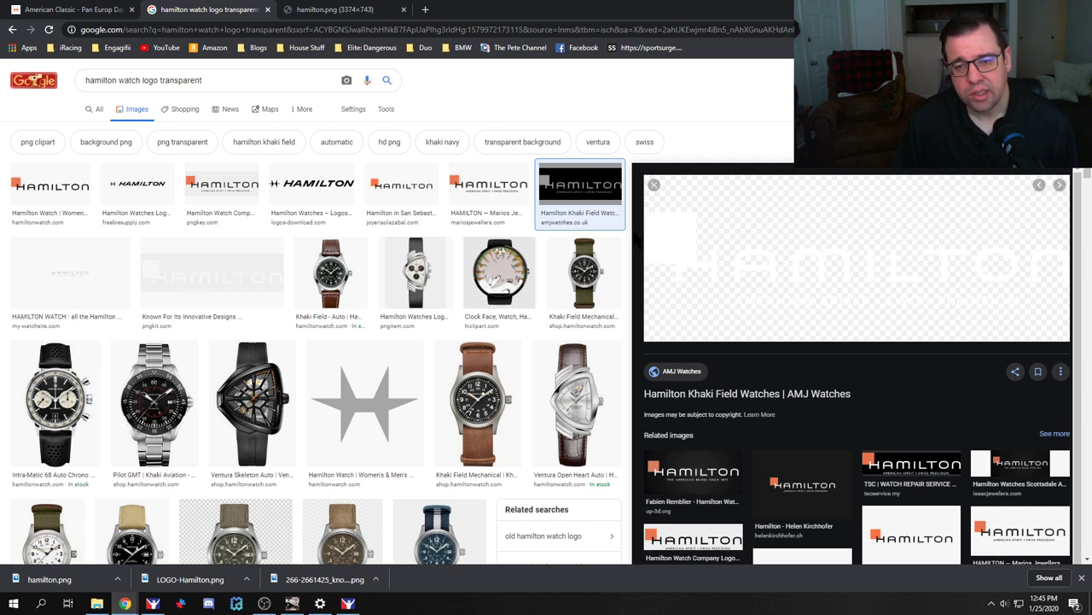
Step: Open the previewed Hamilton logo full-size in a new tab and bring up its image options
{"action": "right_click", "coordinate": [679, 249]}
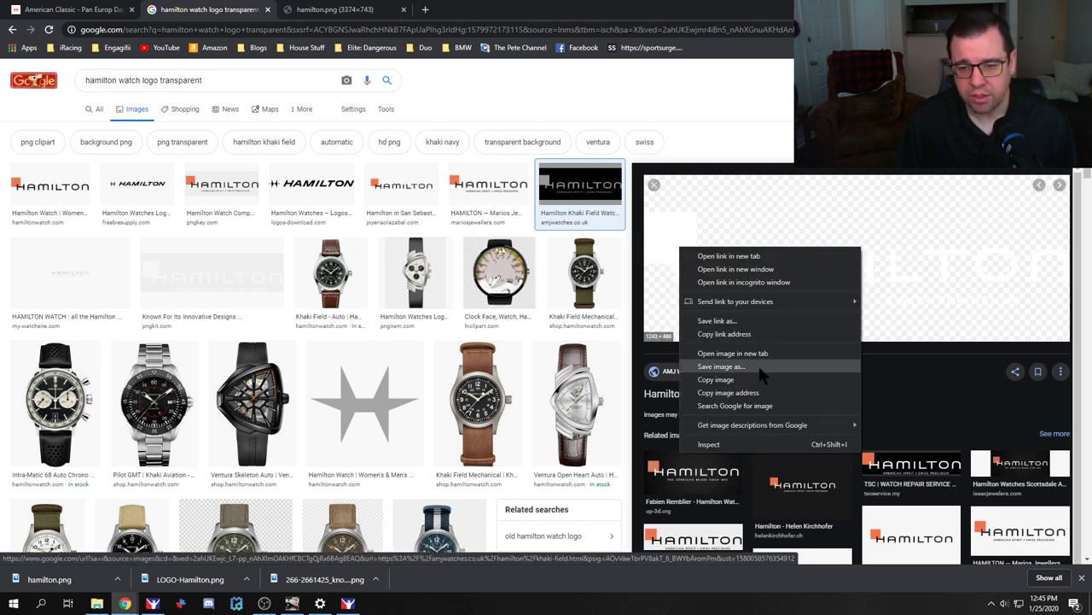
{"action": "left_click", "coordinate": [732, 353]}
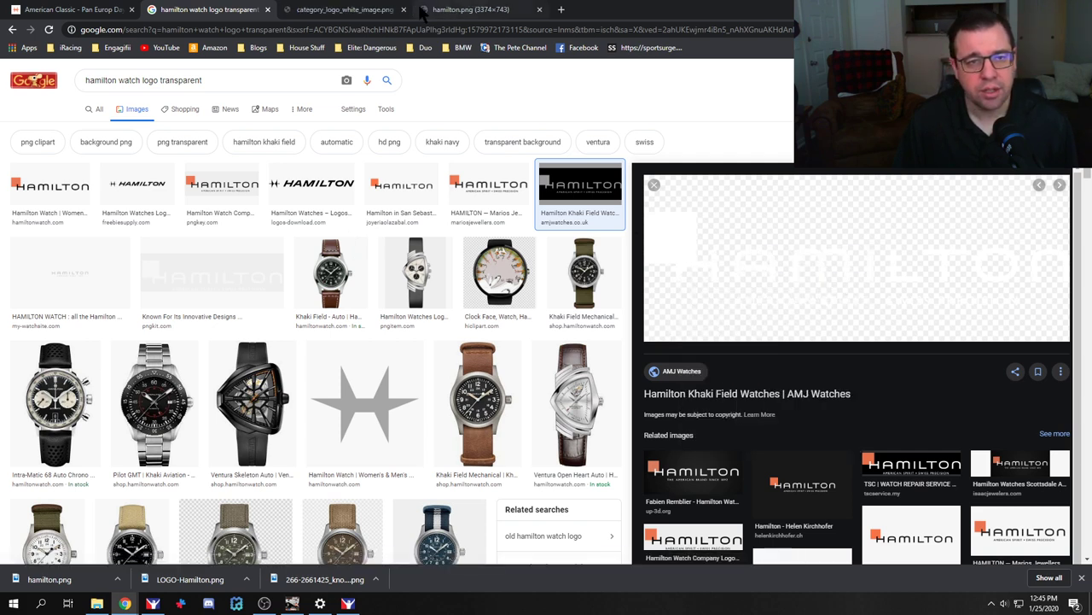
{"action": "left_click", "coordinate": [341, 9]}
{"action": "right_click", "coordinate": [227, 266]}
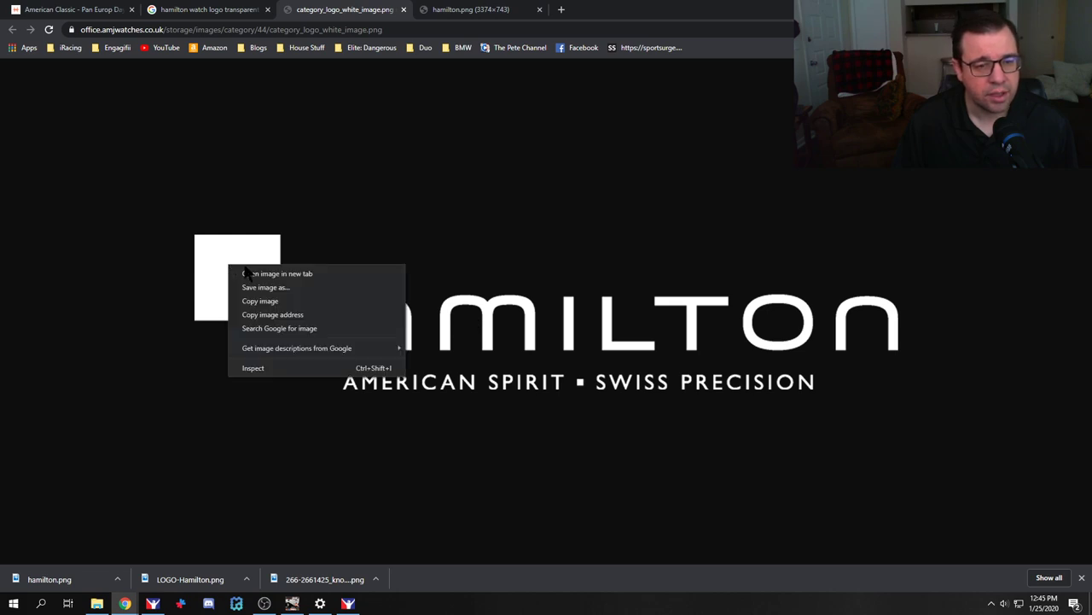
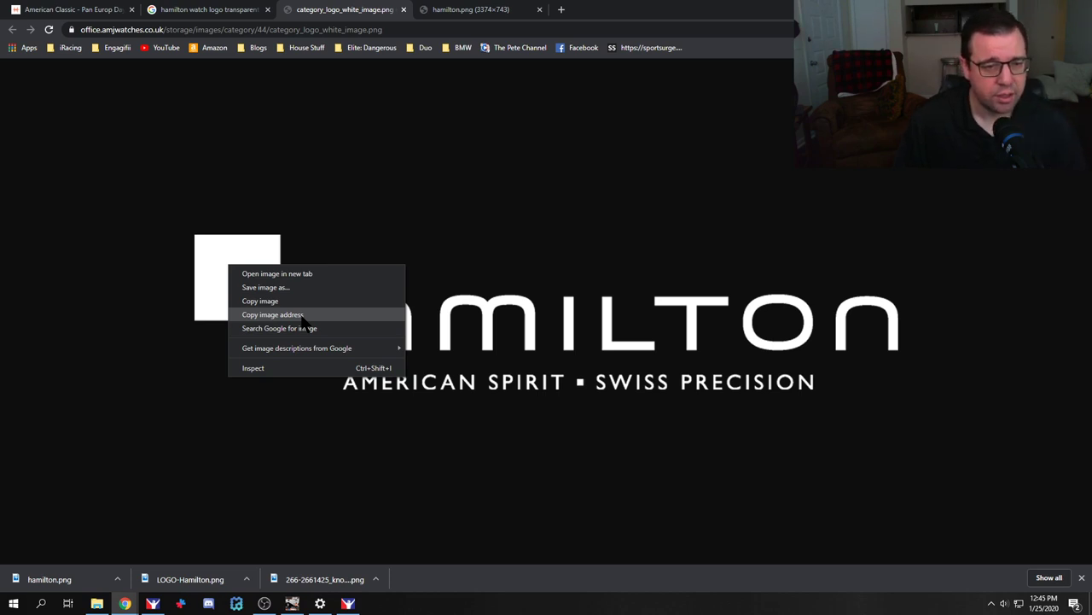
Step: Abandon saving the white Hamilton logo and pick hamilton-watch-logo in the Hamilton assets folder
{"action": "left_click", "coordinate": [298, 287]}
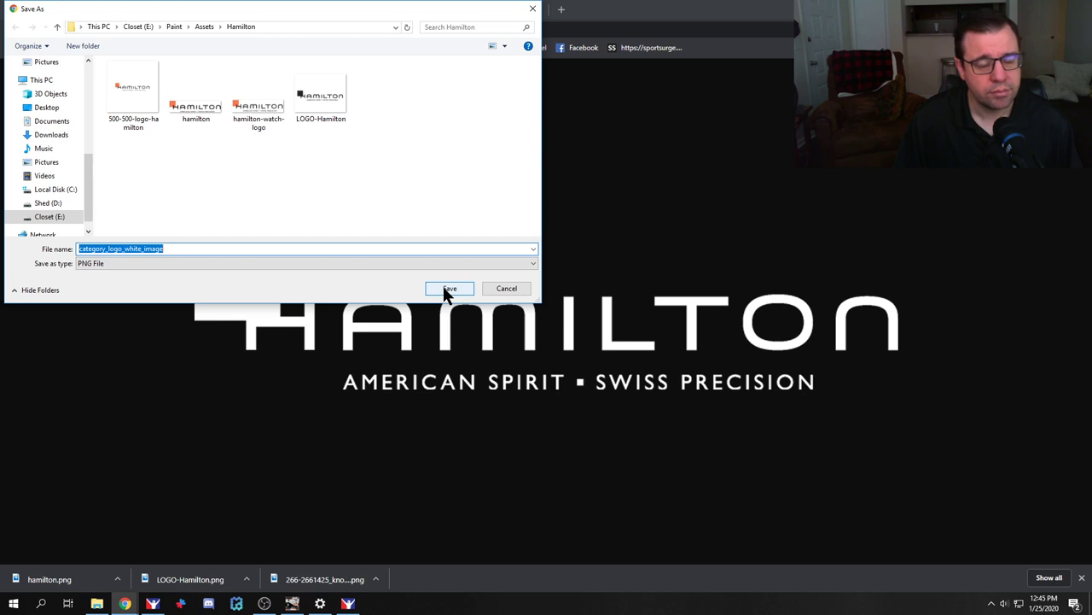
{"action": "left_click", "coordinate": [507, 287]}
{"action": "key", "text": "alt+Tab"}
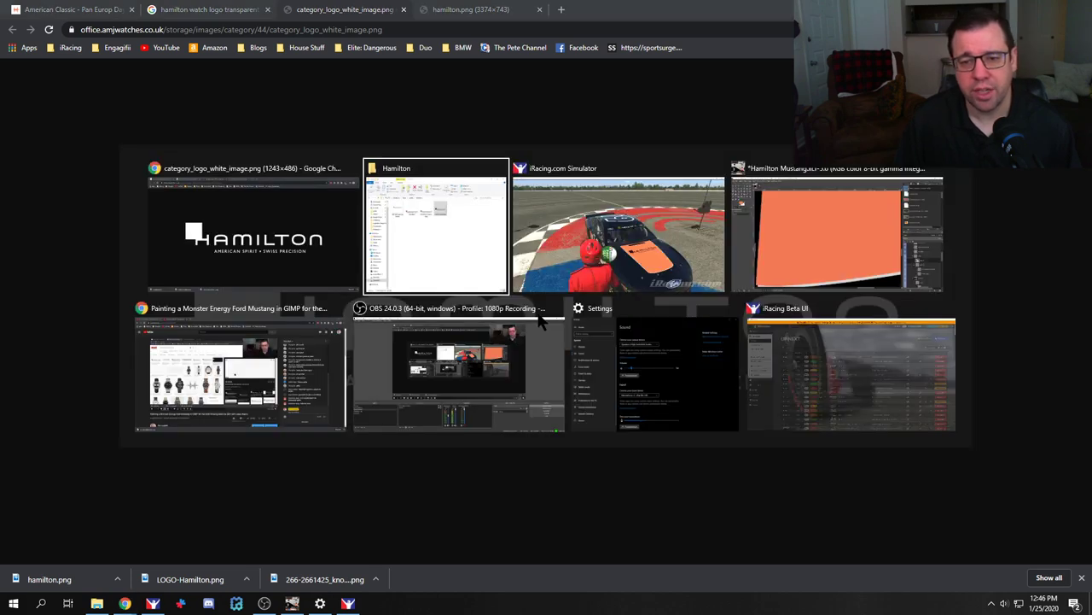
{"action": "key", "text": "alt+Tab"}
{"action": "left_click", "coordinate": [455, 254]}
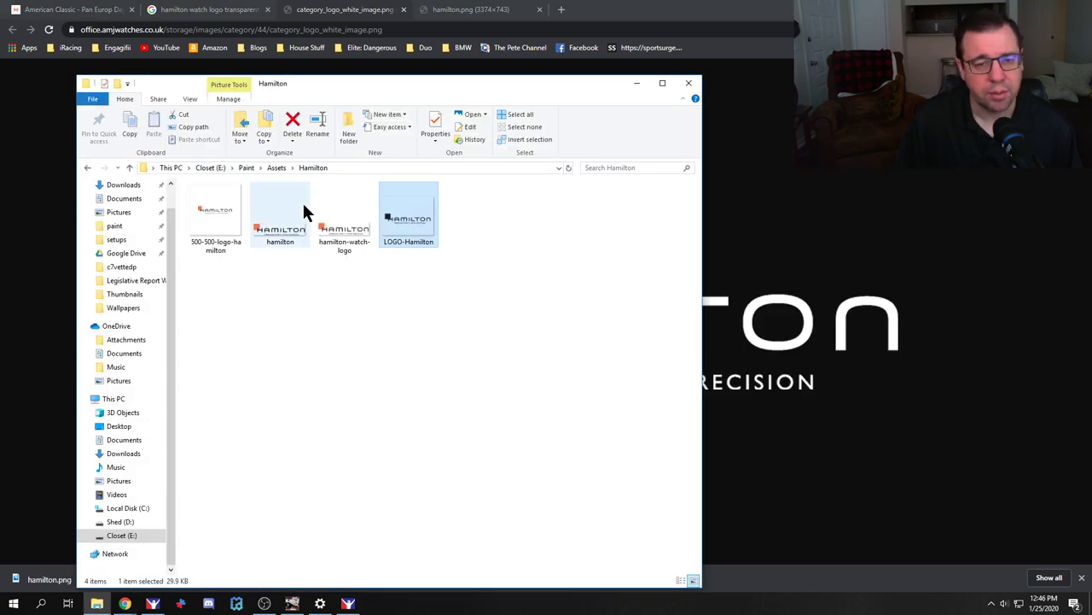
{"action": "left_click", "coordinate": [355, 242]}
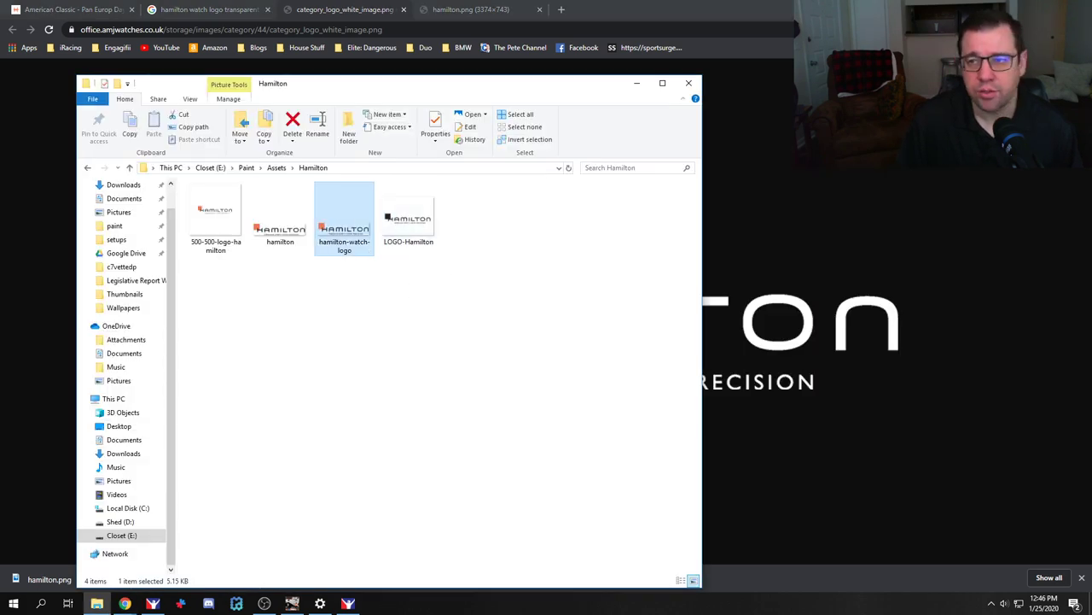
{"action": "key", "text": "alt+Tab"}
{"action": "key", "text": "alt+Tab"}
{"action": "key", "text": "alt+Tab"}
{"action": "key", "text": "alt+Tab"}
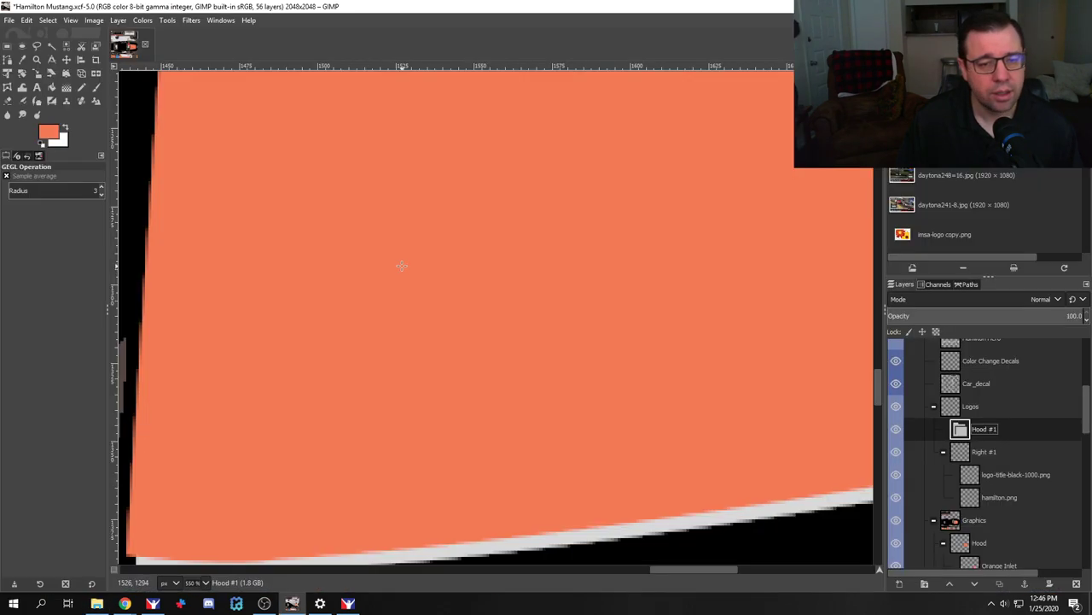
{"action": "key", "text": "alt+Tab"}
Step: Drop hamilton-watch-logo into the livery as a layer and rotate it -90°
{"action": "left_click_drag", "start_coordinate": [379, 241], "coordinate": [765, 288]}
{"action": "left_click_drag", "start_coordinate": [762, 290], "coordinate": [756, 288]}
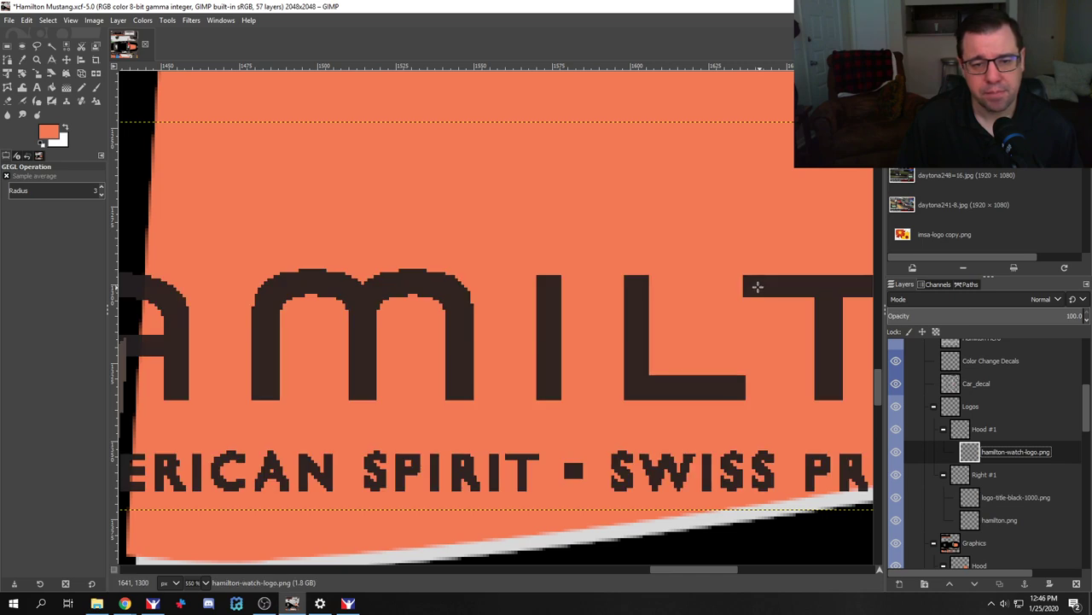
{"action": "key", "text": "minus"}
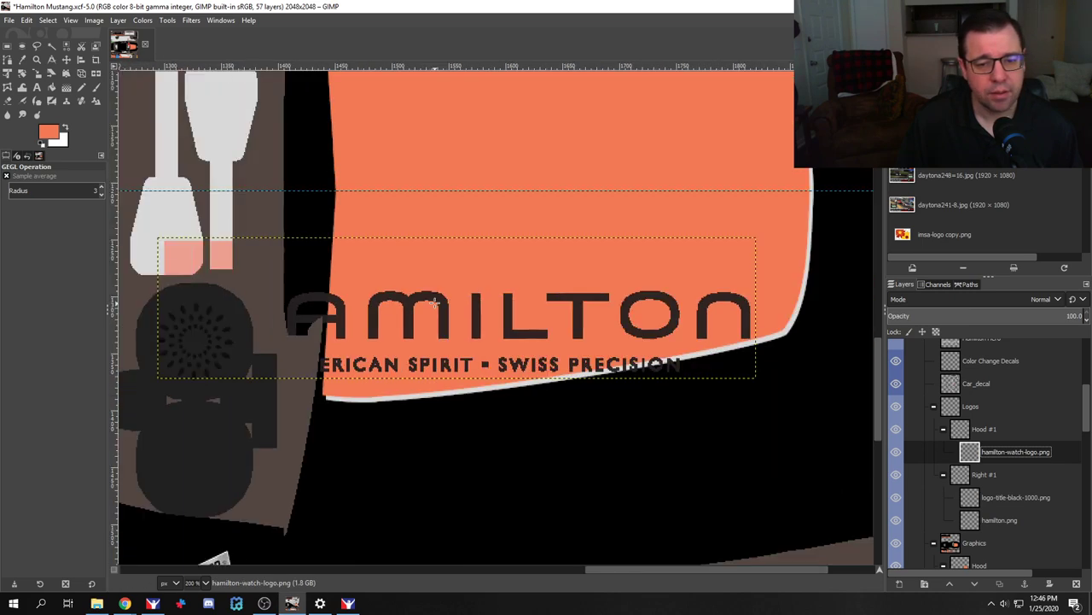
{"action": "left_click", "coordinate": [22, 74]}
{"action": "left_click", "coordinate": [320, 243]}
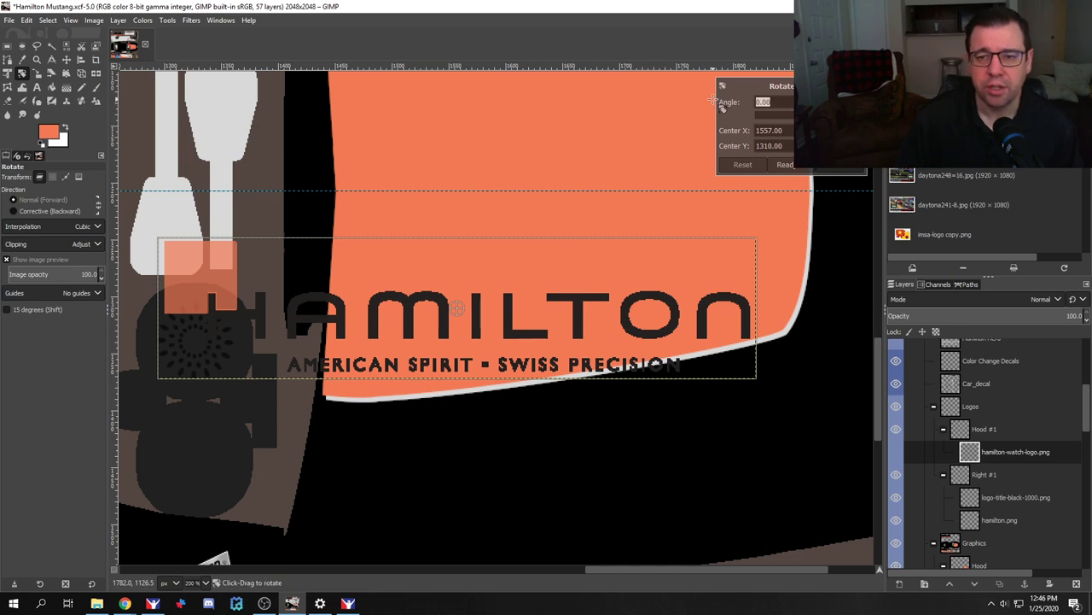
{"action": "key", "text": "BackSpace"}
{"action": "key", "text": "BackSpace"}
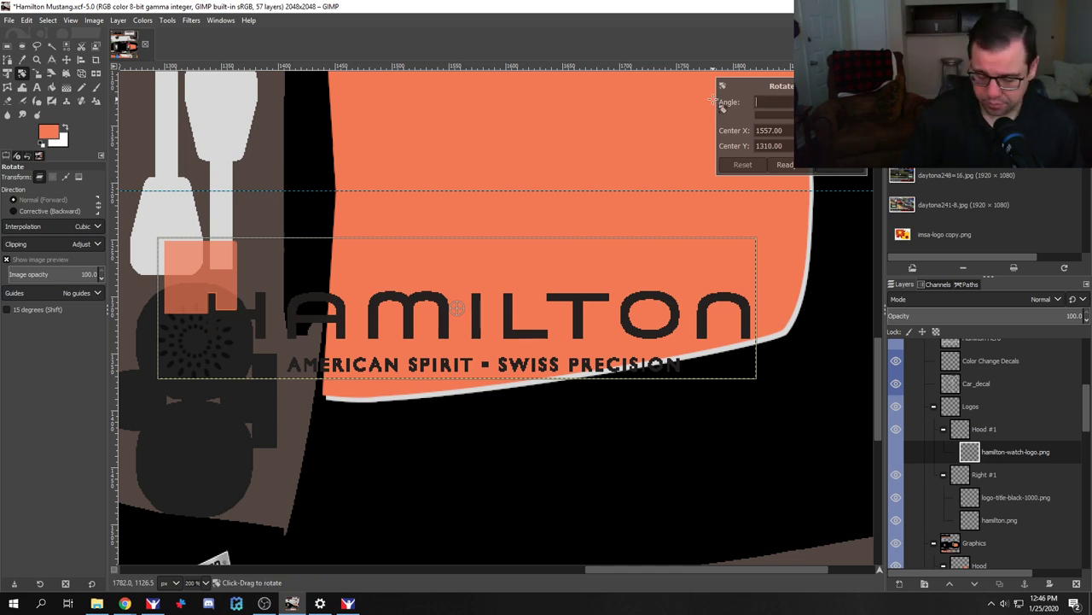
{"action": "type", "text": "-90"}
{"action": "key", "text": "Return"}
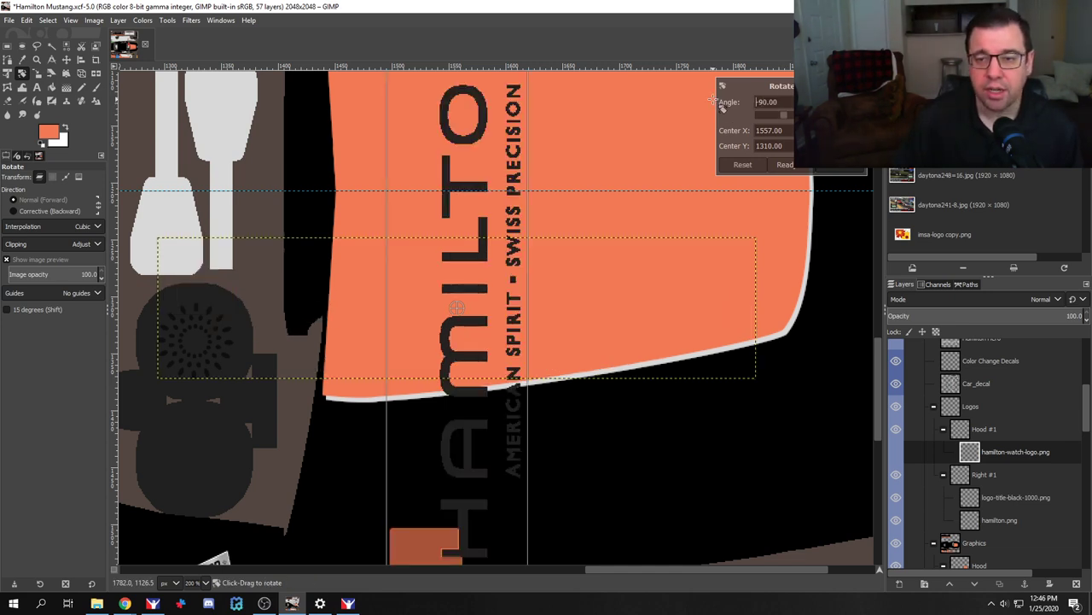
{"action": "left_click", "coordinate": [807, 170]}
Step: Nudge the watch logo layer upward and make the Hood #1 group active
{"action": "scroll", "coordinate": [580, 264], "scroll_direction": "down", "scroll_amount": 5}
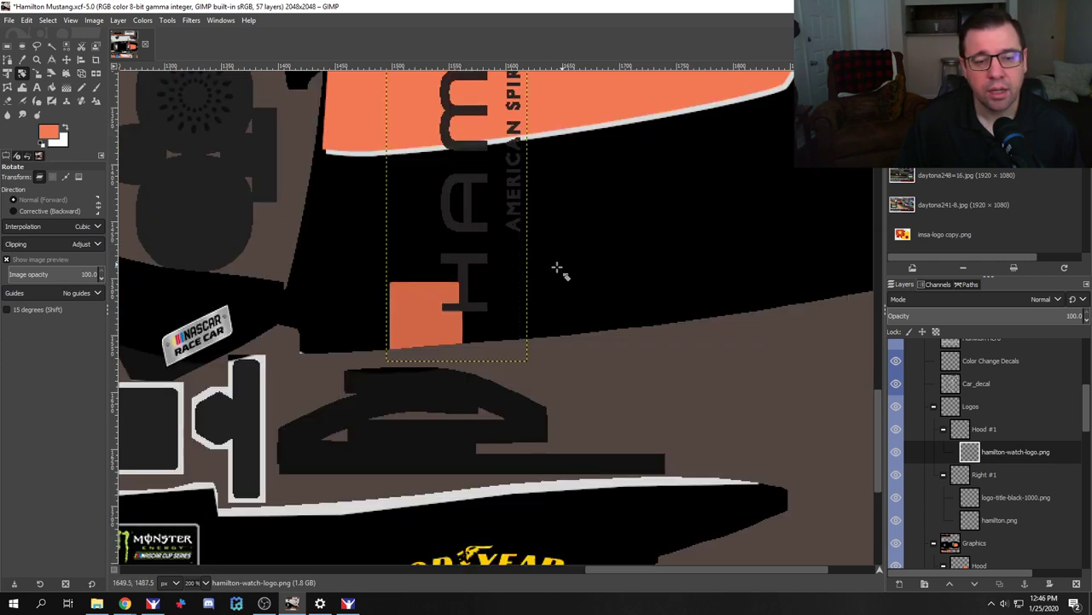
{"action": "left_click", "coordinate": [9, 46]}
{"action": "scroll", "coordinate": [411, 315], "scroll_direction": "up", "scroll_amount": 3}
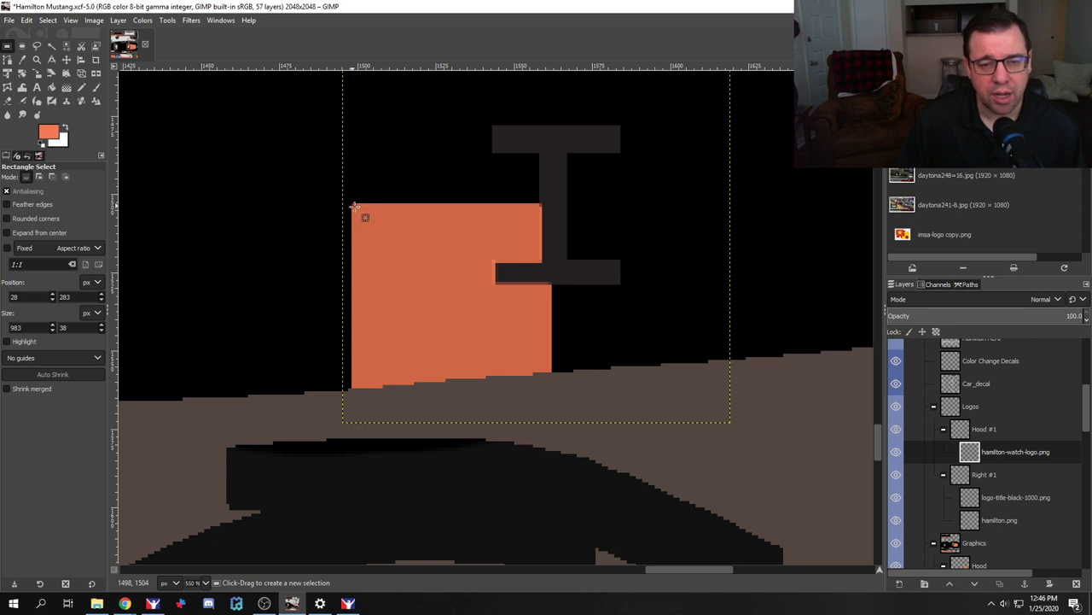
{"action": "key", "text": "m"}
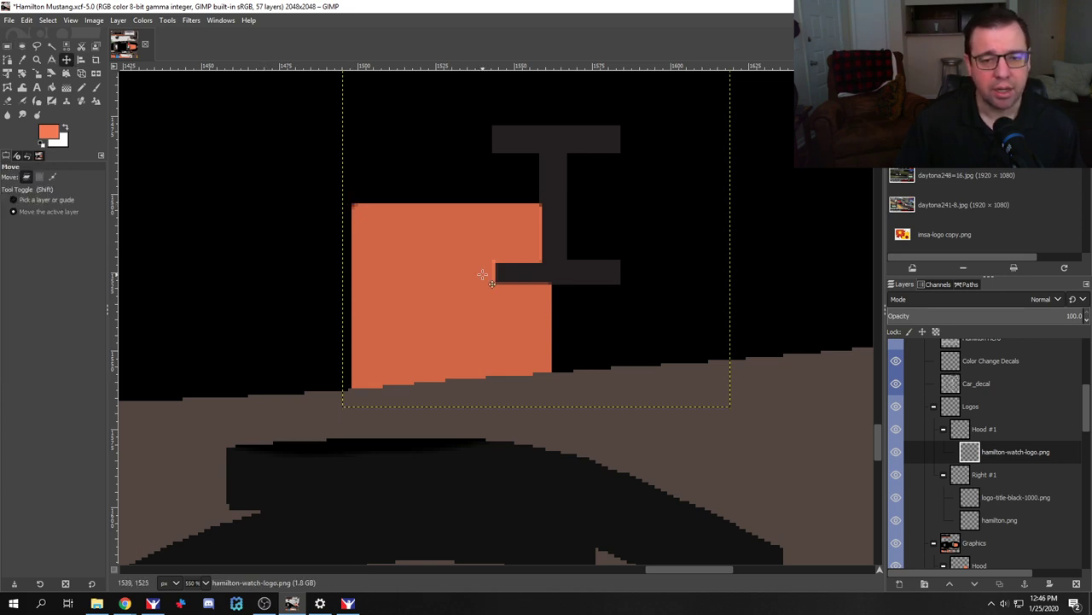
{"action": "key", "text": "Up"}
{"action": "key", "text": "Up"}
{"action": "key", "text": "Up"}
{"action": "key", "text": "Up"}
{"action": "key", "text": "Up"}
{"action": "key", "text": "Up"}
{"action": "key", "text": "Up"}
{"action": "key", "text": "Up"}
{"action": "key", "text": "Up"}
{"action": "key", "text": "Up"}
{"action": "key", "text": "Up"}
{"action": "key", "text": "Up"}
{"action": "key", "text": "Up"}
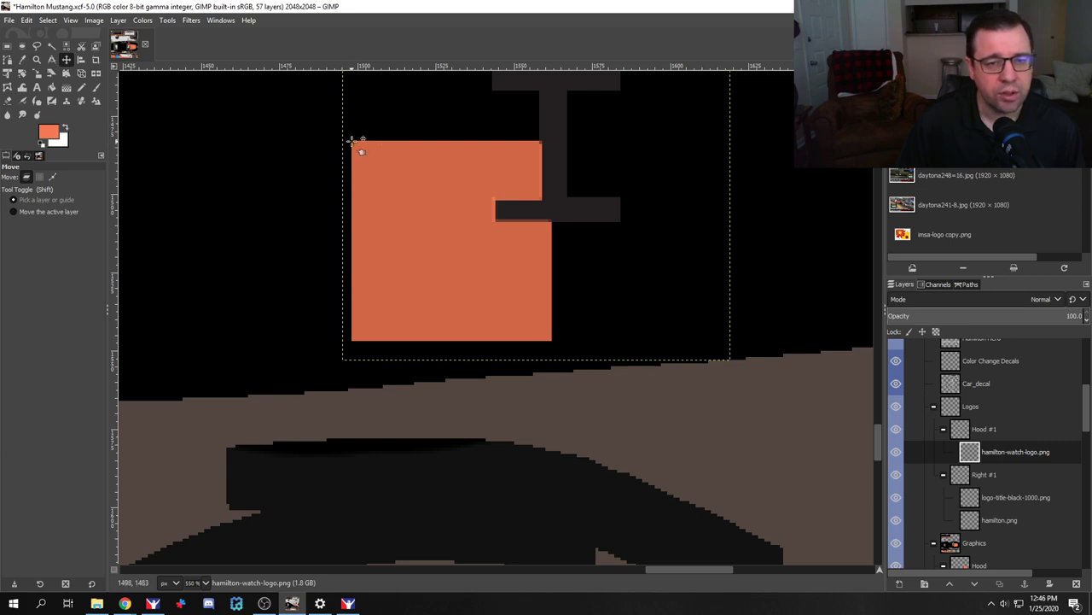
{"action": "left_click", "coordinate": [558, 321]}
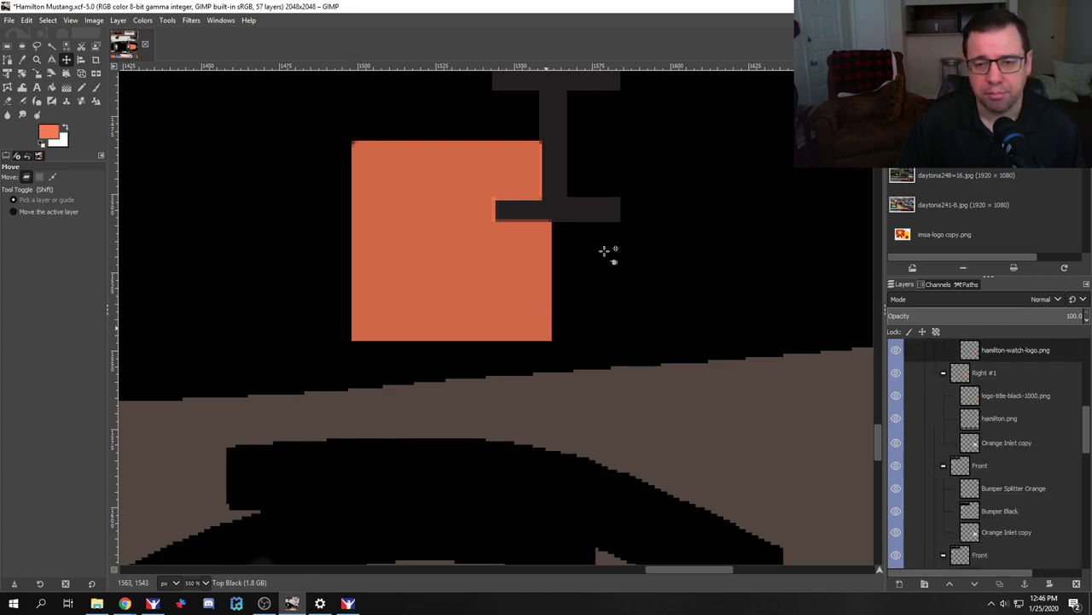
{"action": "scroll", "coordinate": [990, 427], "scroll_direction": "up", "scroll_amount": 2}
{"action": "left_click", "coordinate": [1006, 392]}
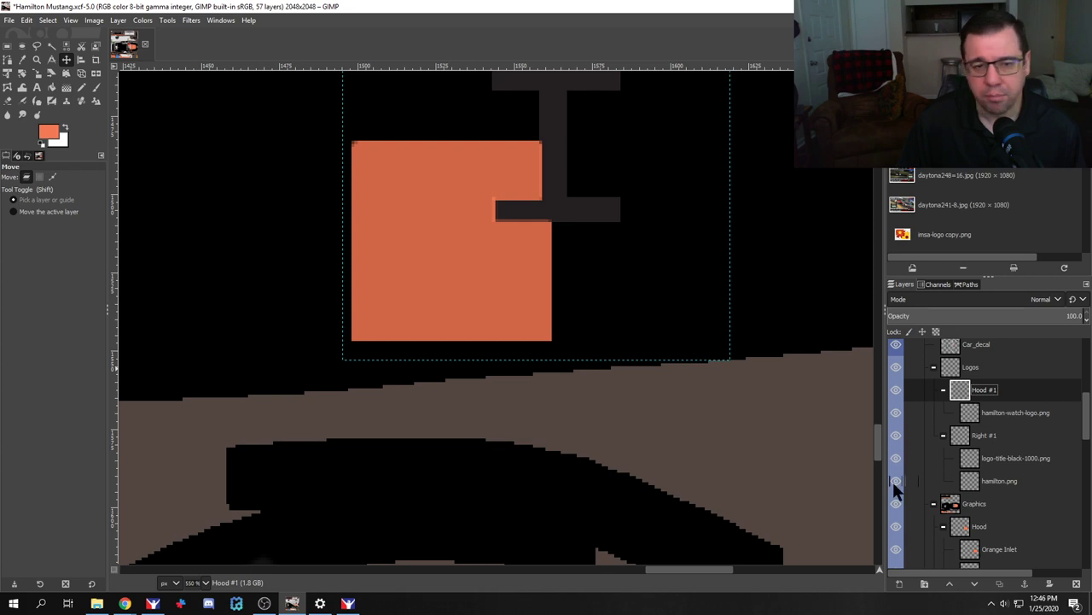
{"action": "left_click", "coordinate": [8, 46]}
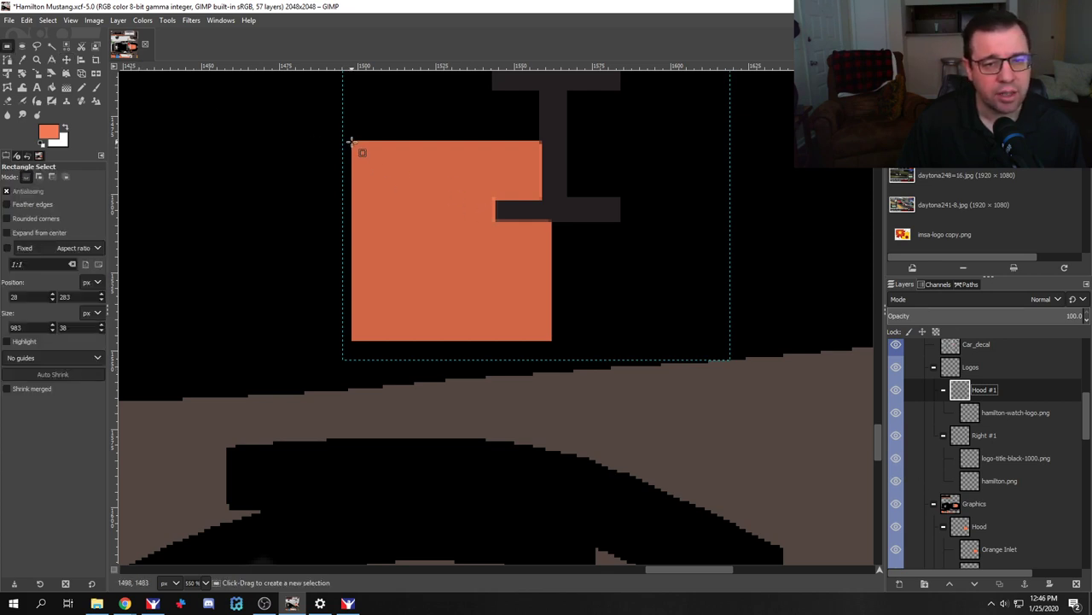
Step: Select the logo's orange square and add a new layer named 'Hamilton Box Cover'
{"action": "left_click_drag", "start_coordinate": [350, 141], "coordinate": [556, 343]}
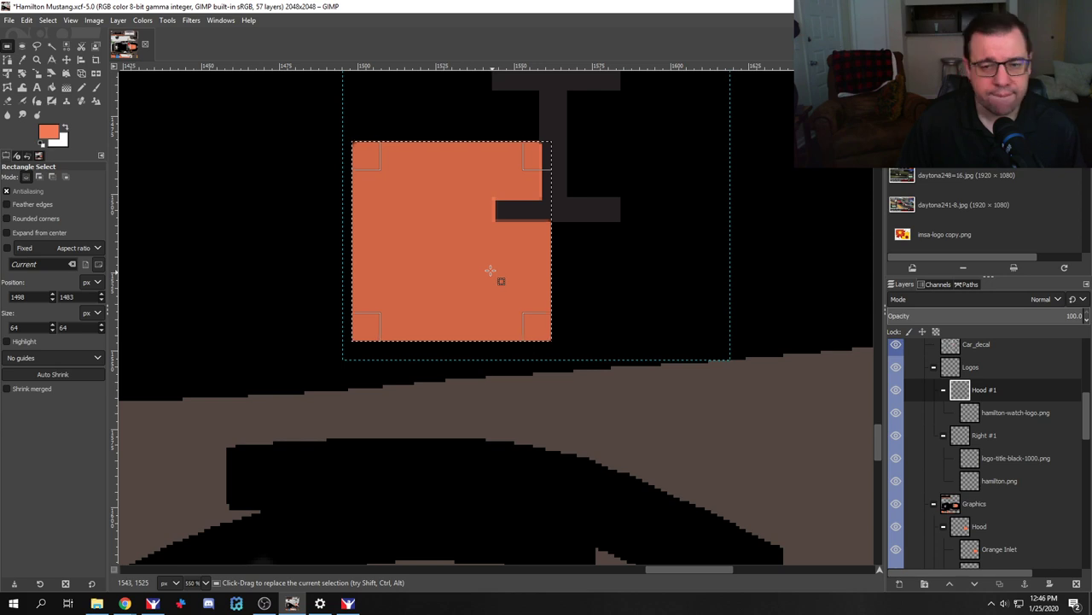
{"action": "left_click", "coordinate": [900, 584]}
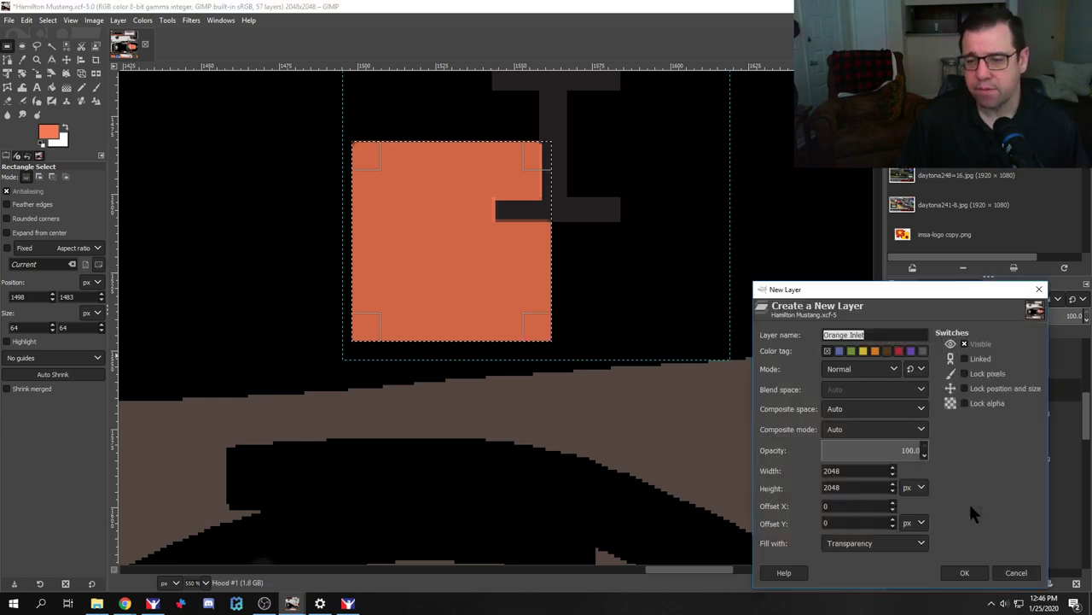
{"action": "type", "text": "Hamilton"}
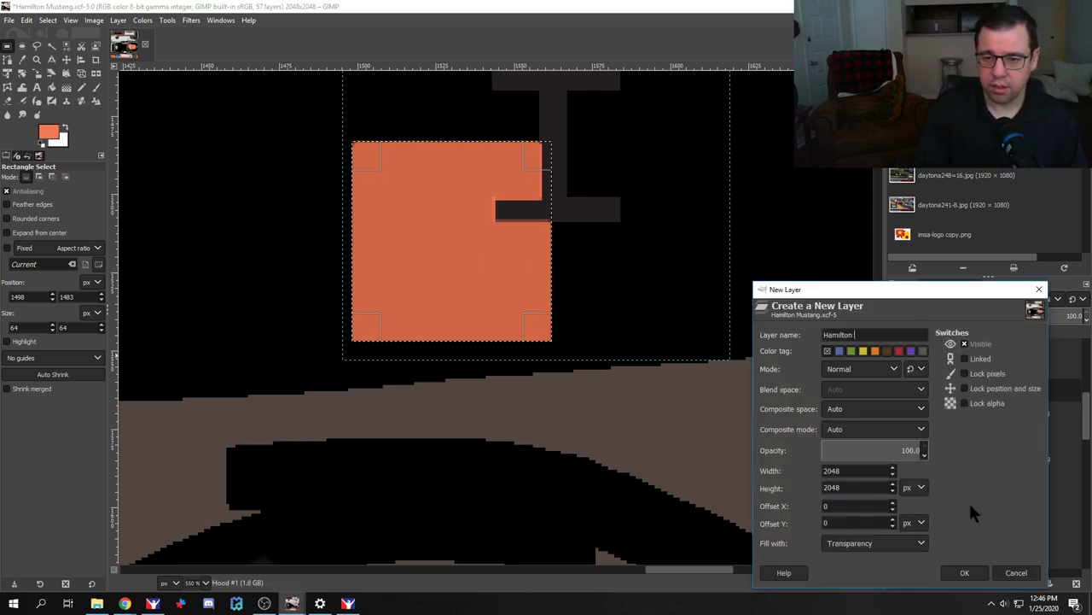
{"action": "type", "text": " Box Cover"}
{"action": "key", "text": "Return"}
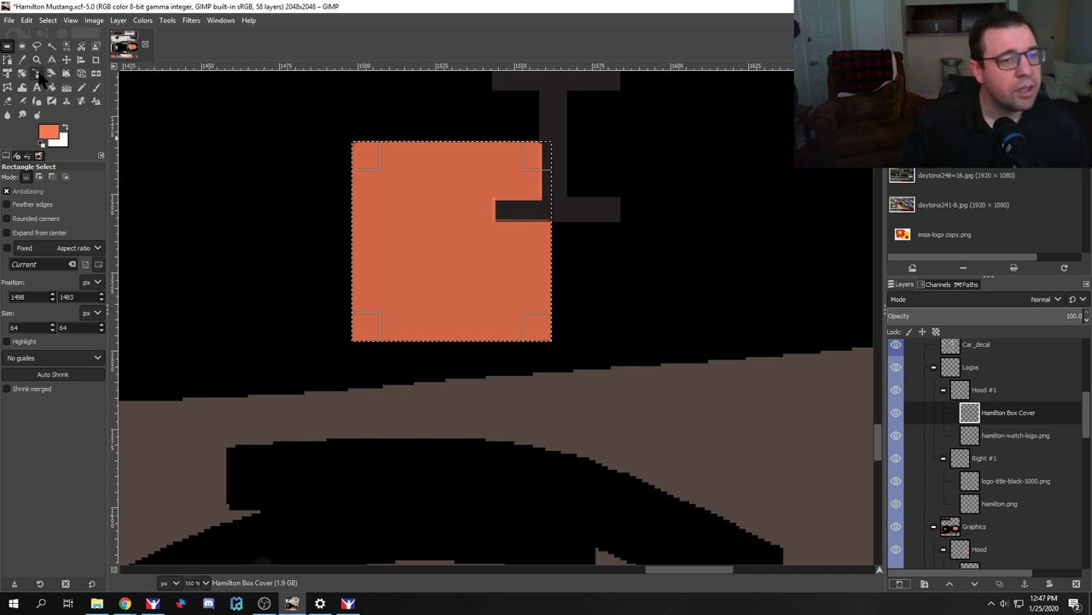
Step: Paint the selected square light grey on the Hamilton Box Cover layer
{"action": "left_click", "coordinate": [96, 87]}
{"action": "key", "text": "x"}
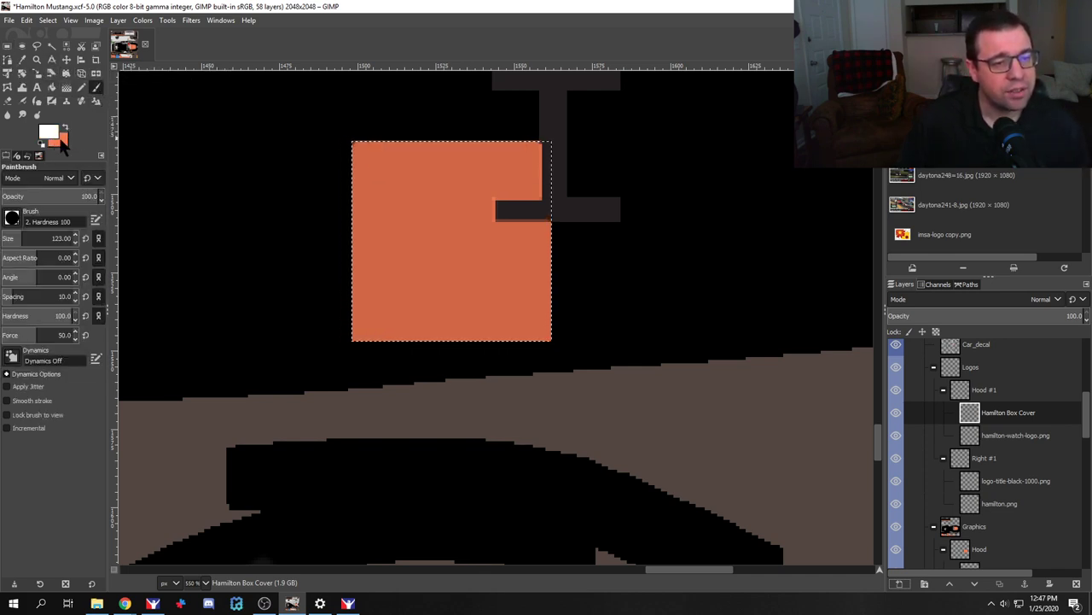
{"action": "left_click", "coordinate": [51, 136]}
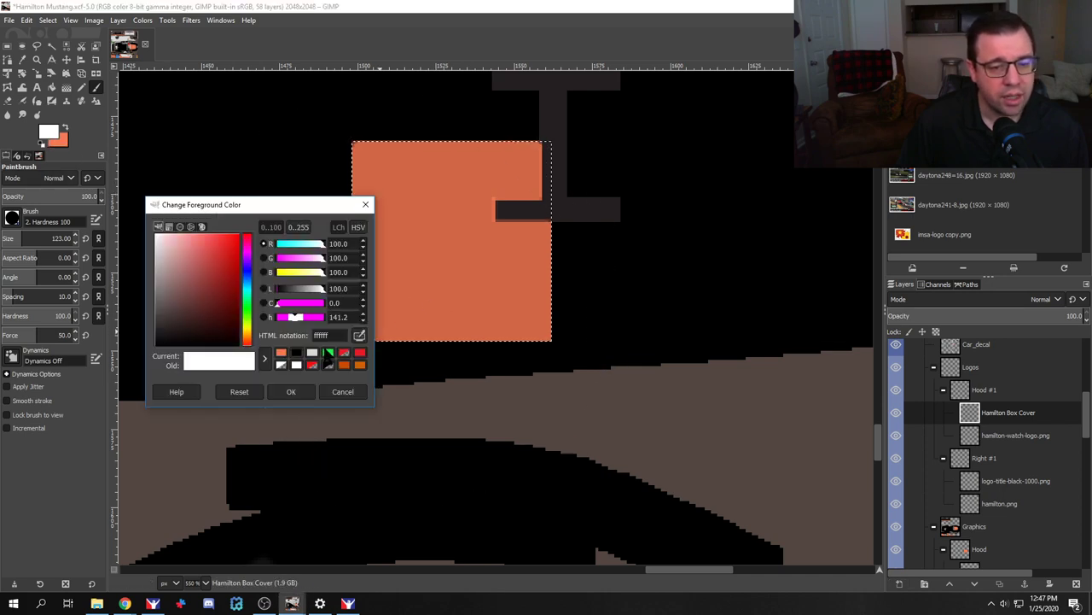
{"action": "left_click", "coordinate": [311, 352]}
{"action": "left_click", "coordinate": [291, 391]}
{"action": "left_click", "coordinate": [442, 225]}
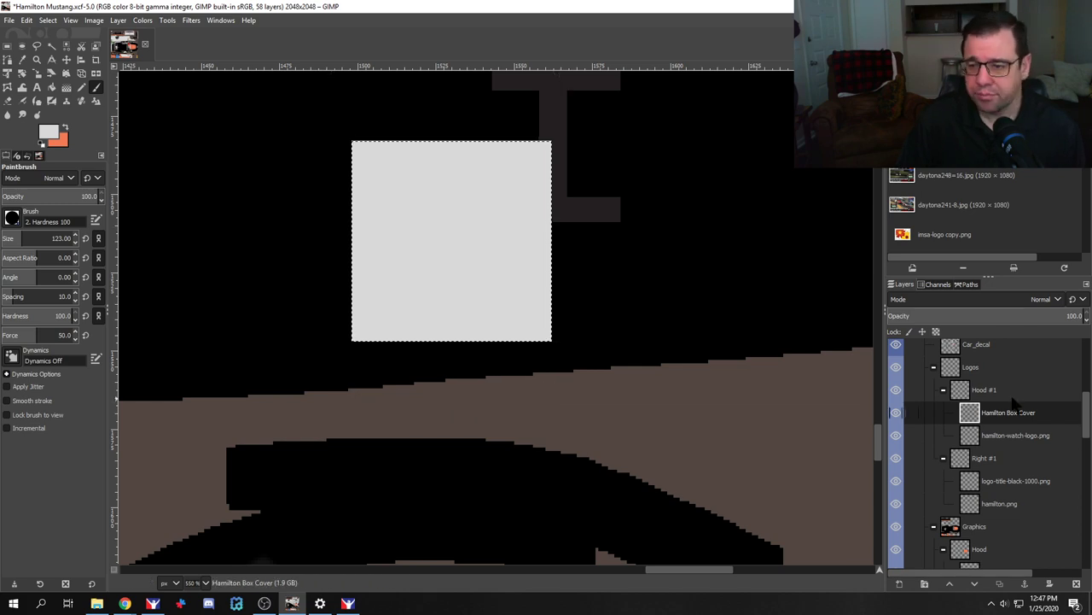
{"action": "left_click", "coordinate": [980, 389]}
{"action": "left_click", "coordinate": [924, 583]}
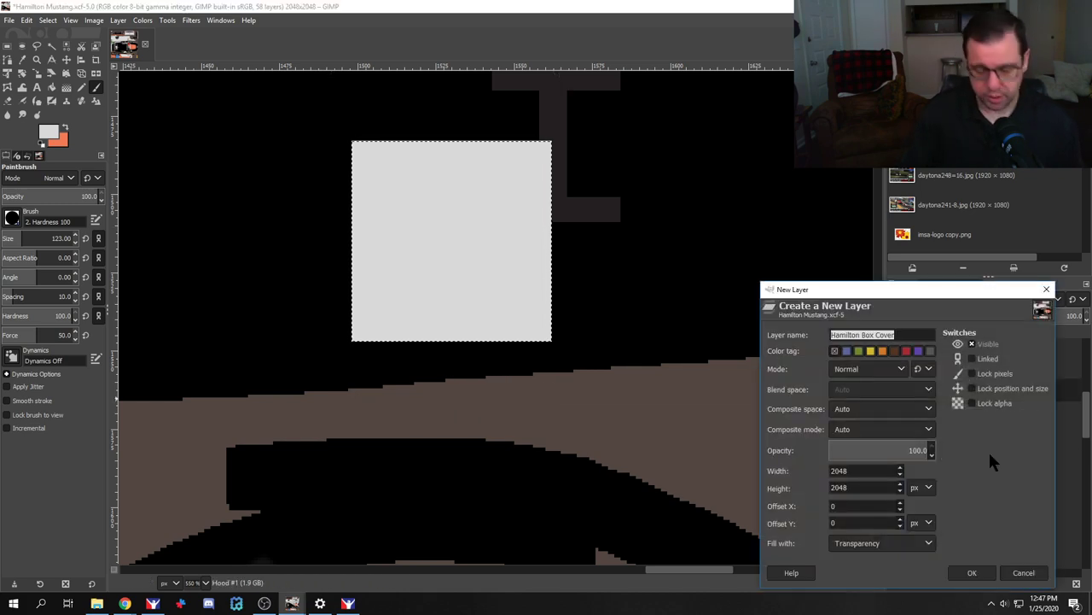
Step: Create an 'H Patch' layer and select the letter's foot bar, aligned to a guide at x 1543
{"action": "type", "text": "H Patch"}
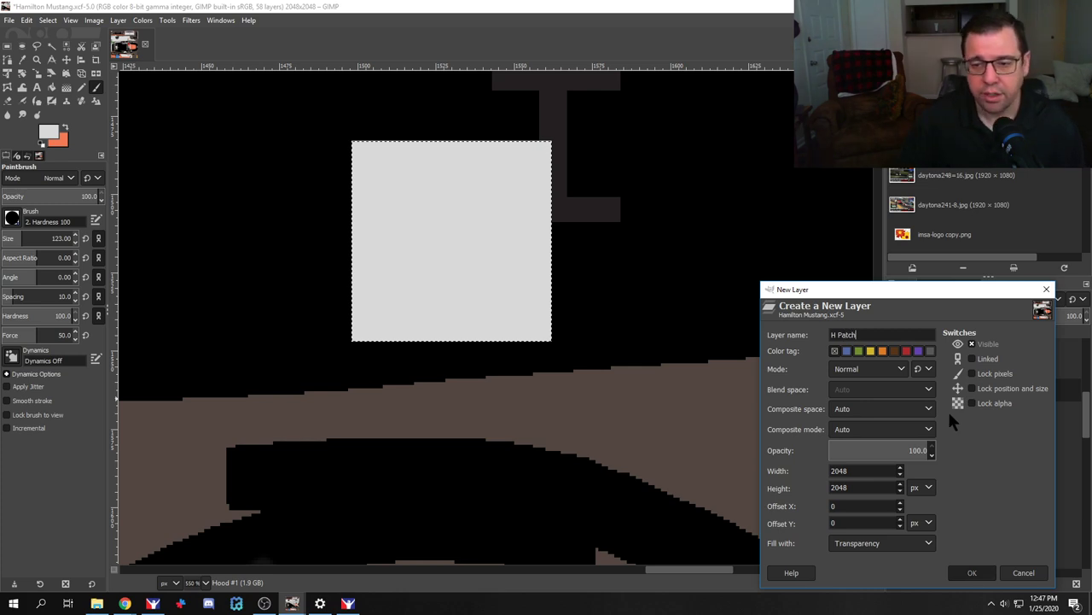
{"action": "key", "text": "Return"}
{"action": "left_click", "coordinate": [8, 45]}
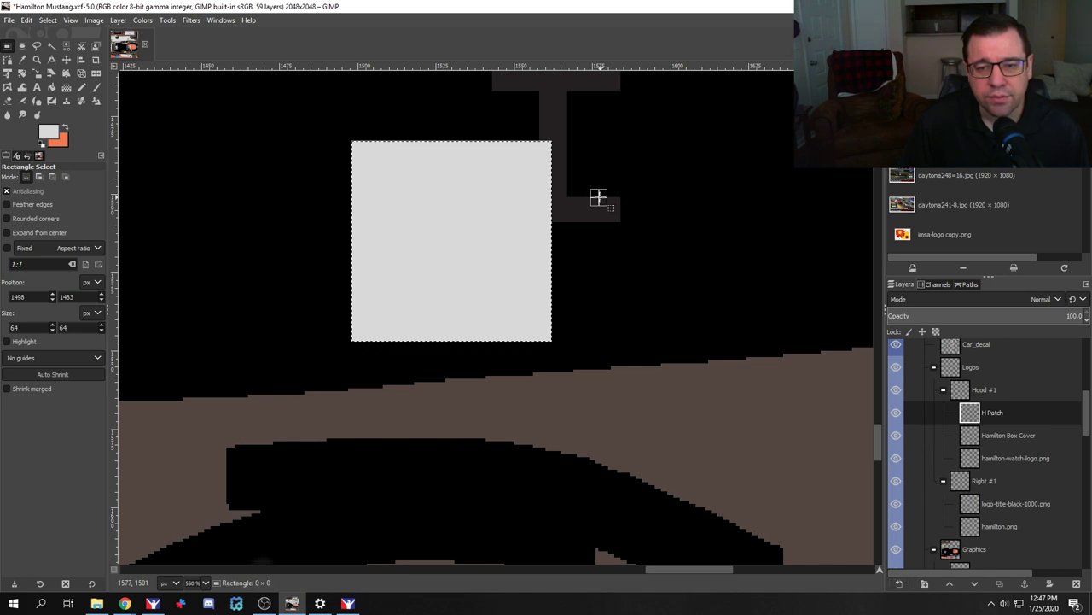
{"action": "left_click_drag", "start_coordinate": [598, 198], "coordinate": [482, 227]}
{"action": "left_click_drag", "start_coordinate": [115, 287], "coordinate": [494, 282]}
{"action": "scroll", "coordinate": [505, 284], "scroll_direction": "up", "scroll_amount": 3}
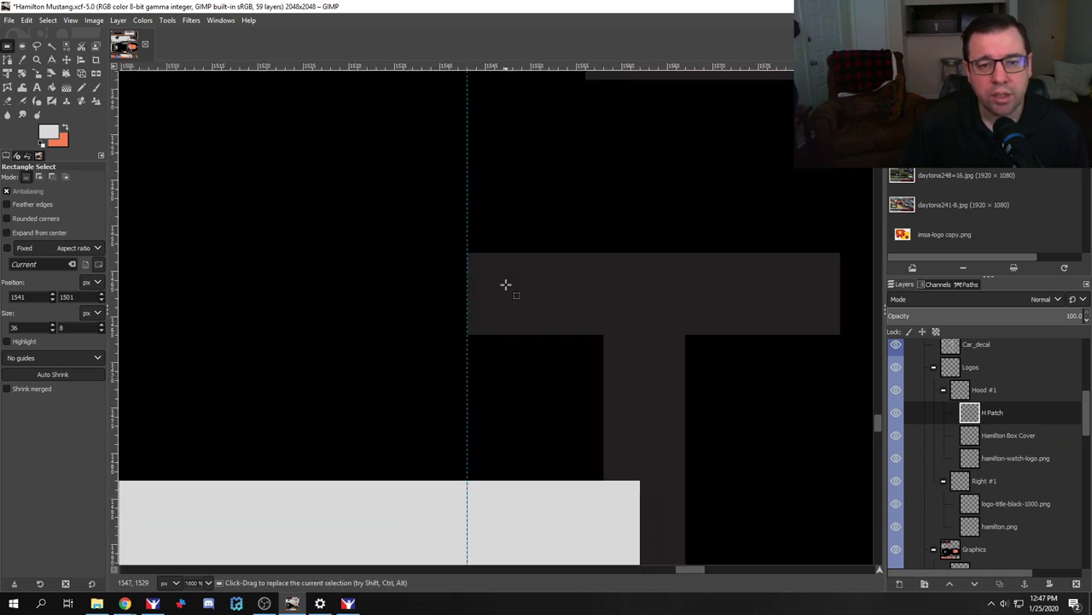
{"action": "scroll", "coordinate": [506, 284], "scroll_direction": "up", "scroll_amount": 2}
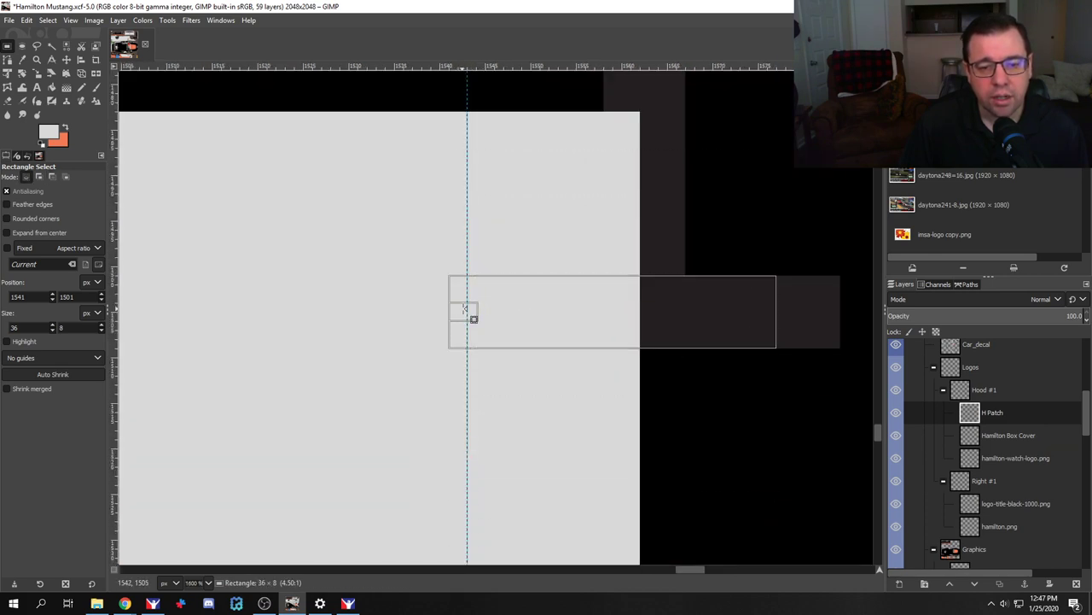
{"action": "left_click_drag", "start_coordinate": [462, 303], "coordinate": [476, 309]}
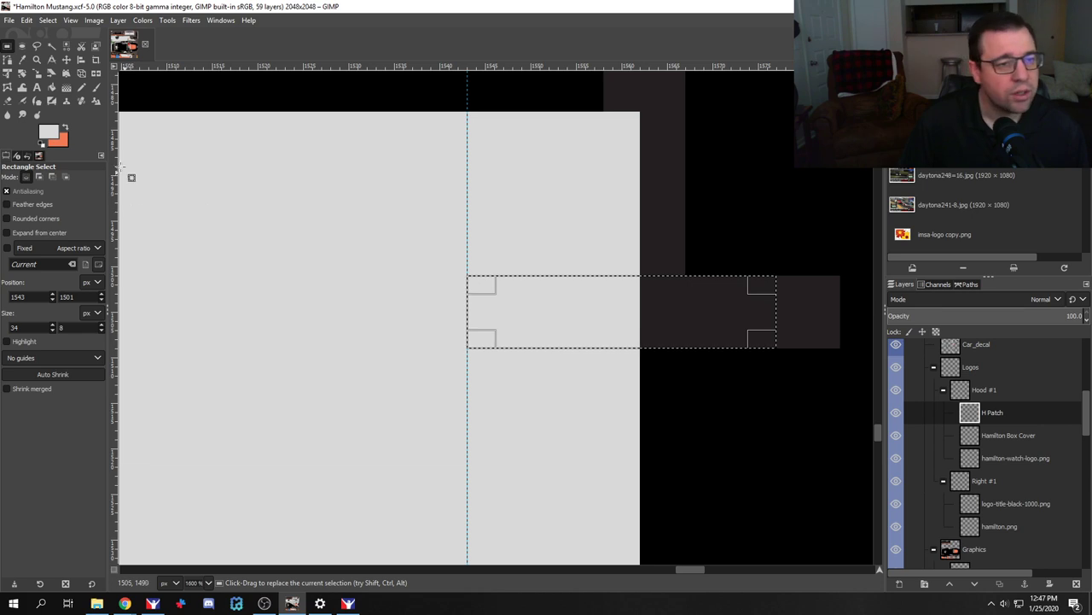
Step: Paint the selected strip near-black with a size-50 brush, then export the livery
{"action": "left_click", "coordinate": [22, 59]}
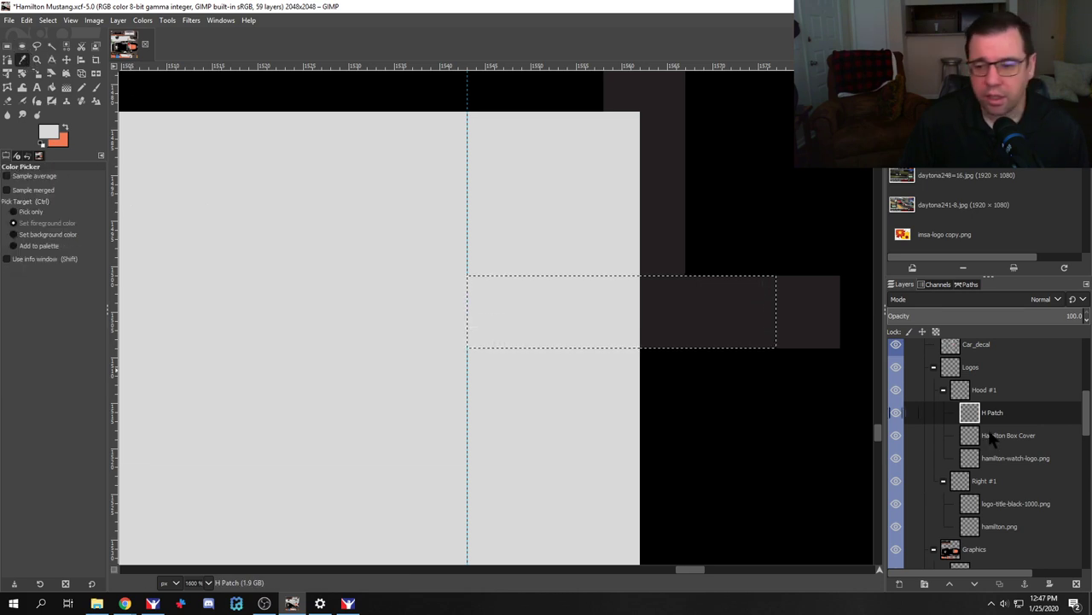
{"action": "left_click", "coordinate": [1022, 459]}
{"action": "left_click", "coordinate": [802, 309]}
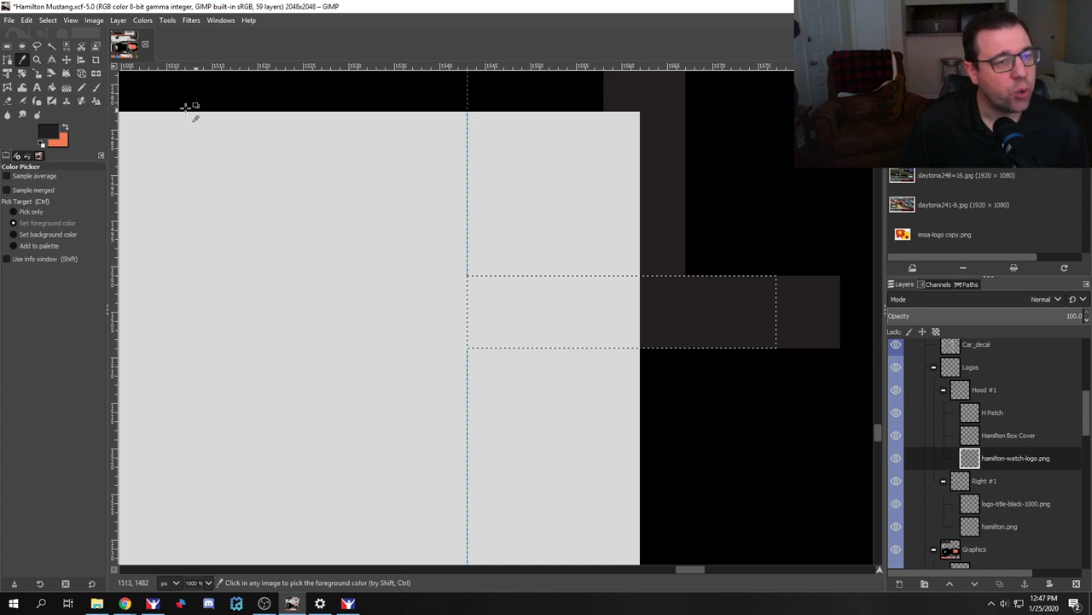
{"action": "left_click", "coordinate": [96, 87]}
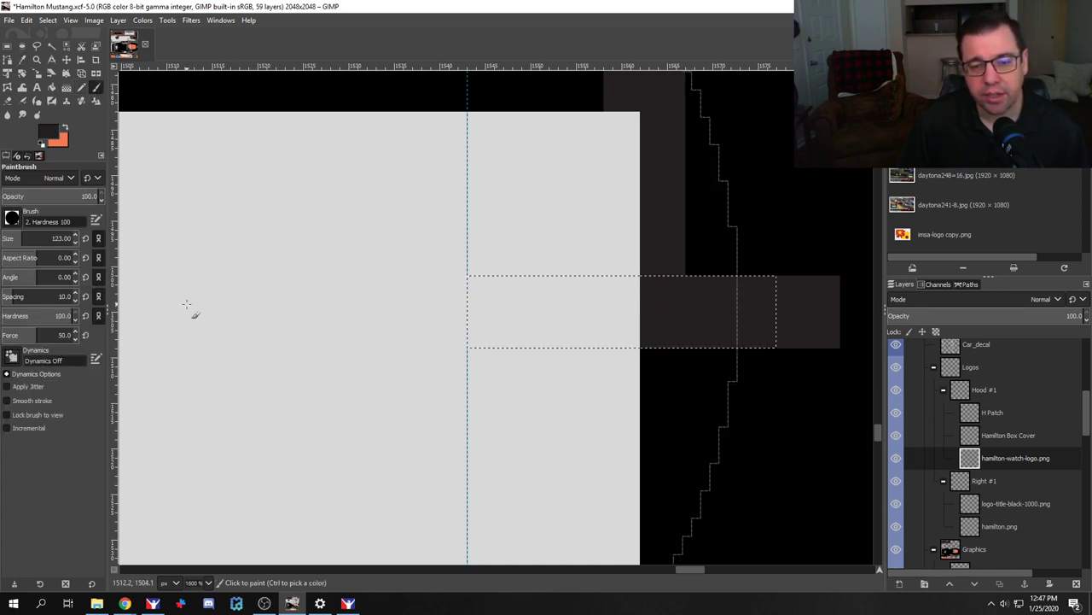
{"action": "left_click_drag", "start_coordinate": [26, 239], "coordinate": [16, 238]}
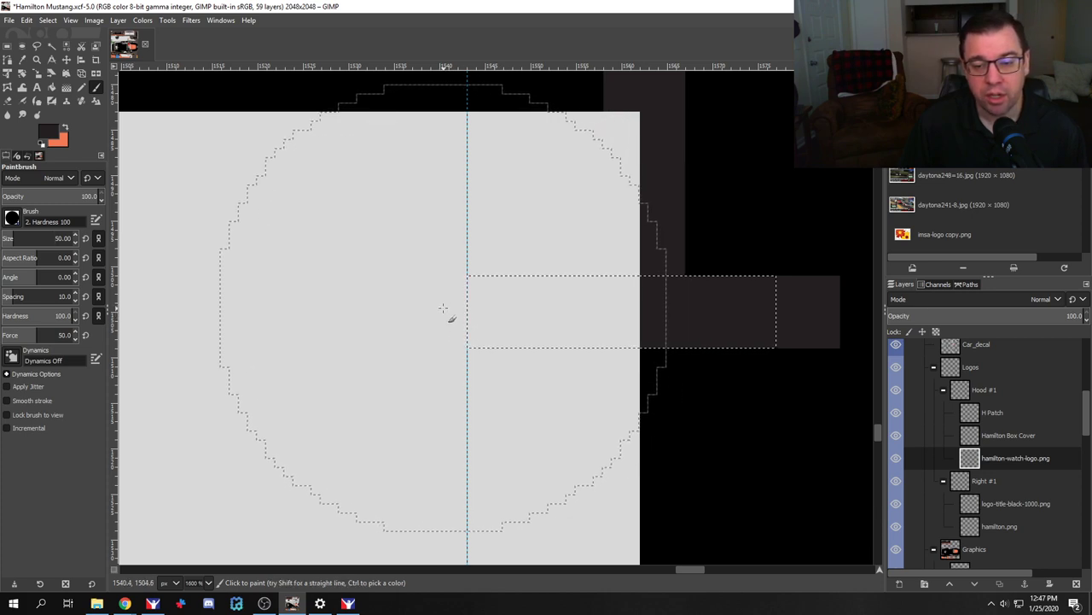
{"action": "left_click", "coordinate": [995, 413]}
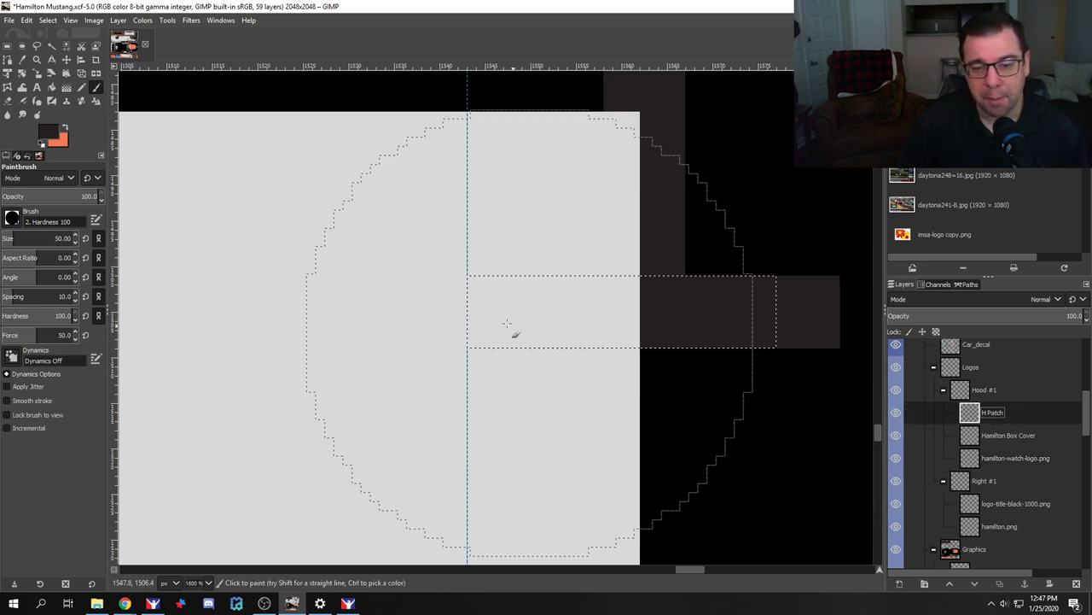
{"action": "left_click", "coordinate": [438, 296]}
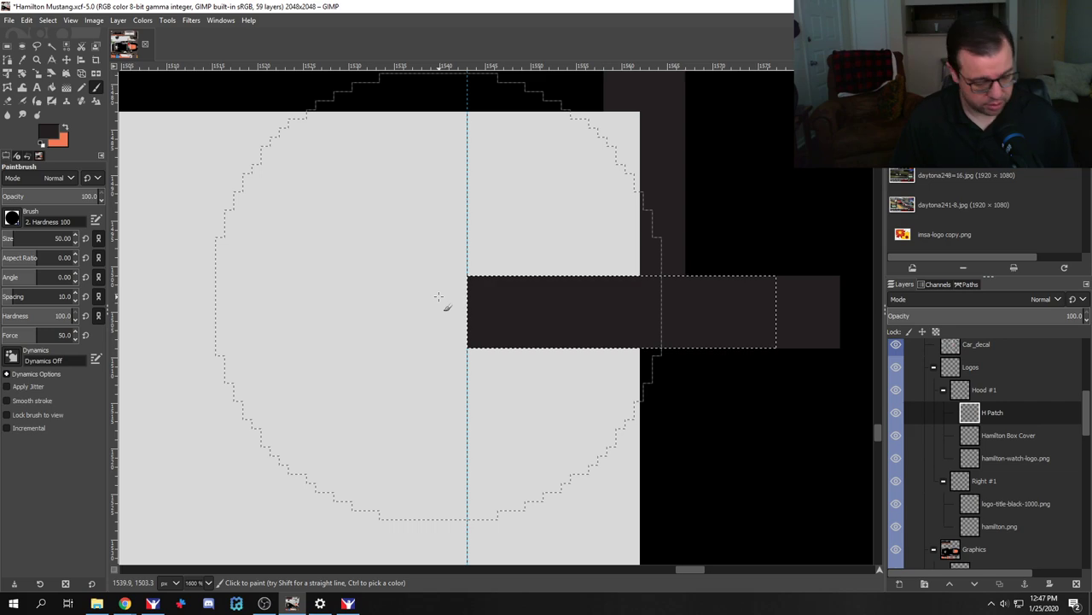
{"action": "key", "text": "ctrl+e"}
Step: Reload the car paint in iRacing to inspect the hood lettering, then return to GIMP
{"action": "key", "text": "alt+Tab"}
{"action": "key", "text": "alt+Tab"}
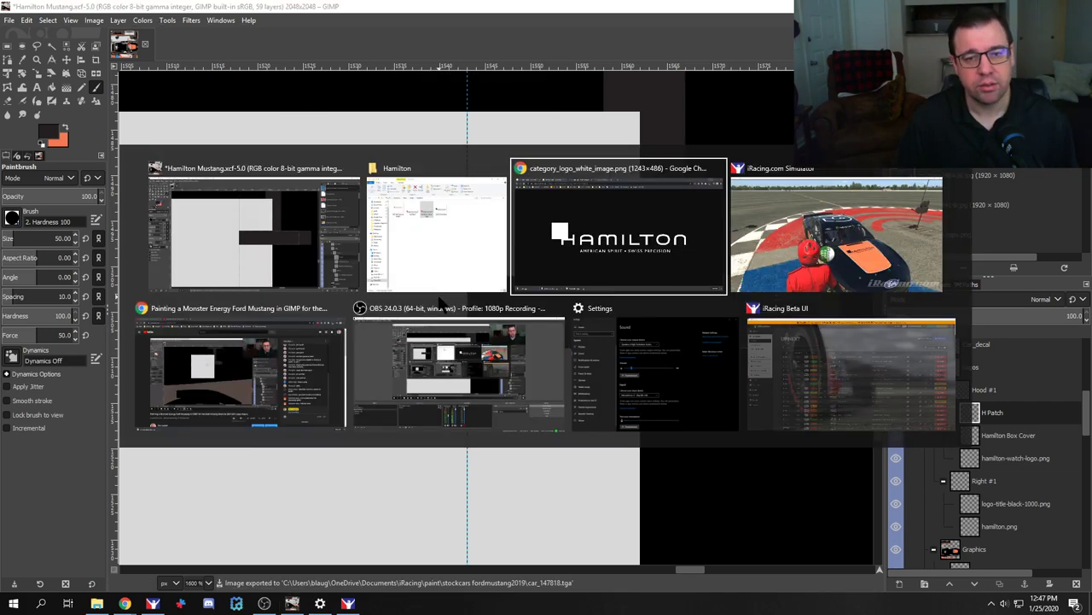
{"action": "key", "text": "alt+Tab"}
{"action": "key", "text": "alt+Tab"}
{"action": "key", "text": "alt+Tab"}
{"action": "key", "text": "alt+Tab"}
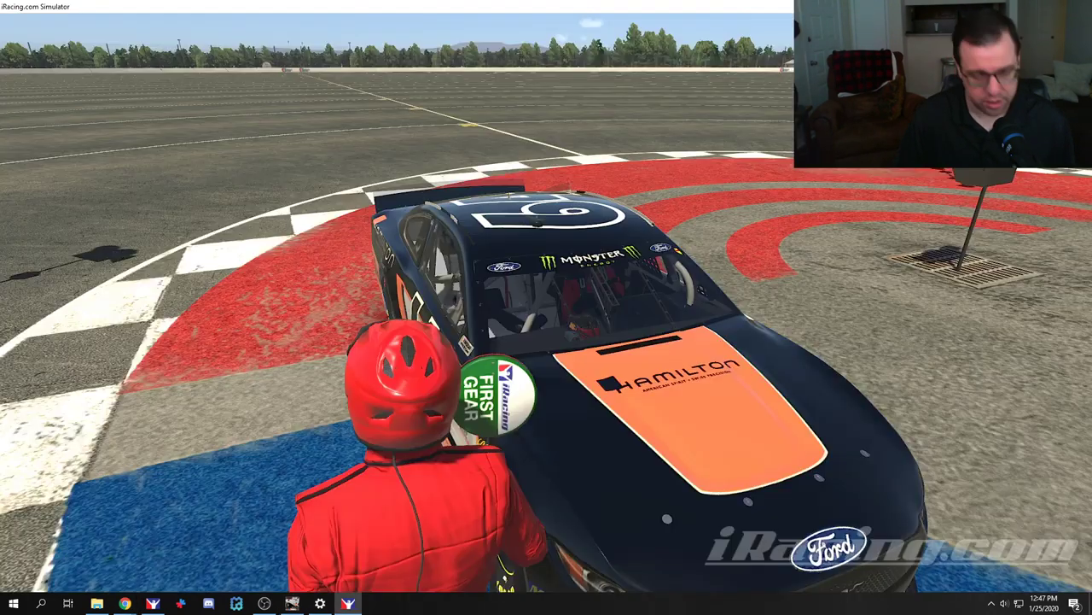
{"action": "key", "text": "ctrl+r"}
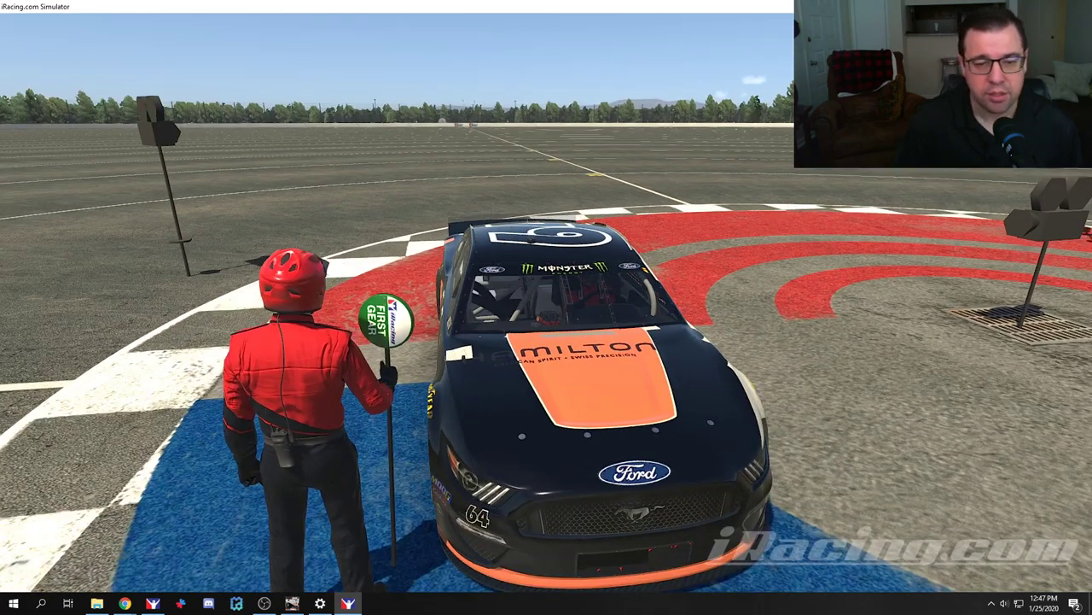
{"action": "key", "text": "alt+Tab"}
Step: Drop the selection and trial-scale H Patch to 2008 pixels, reverting to 2048
{"action": "key", "text": "shift+s"}
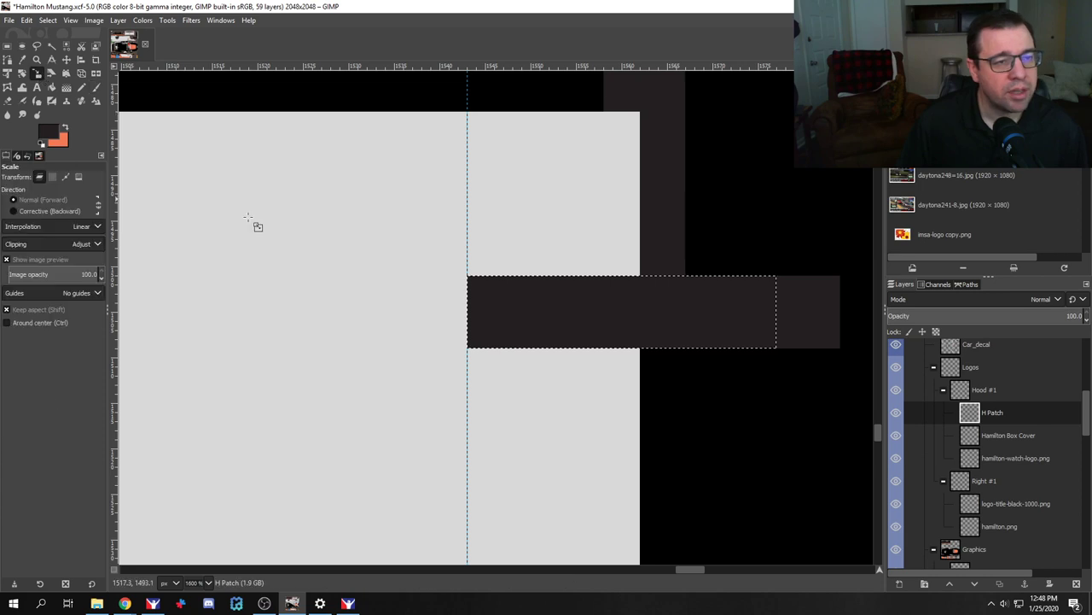
{"action": "scroll", "coordinate": [405, 320], "scroll_direction": "down", "scroll_amount": 2}
{"action": "left_click", "coordinate": [48, 20]}
{"action": "left_click", "coordinate": [64, 44]}
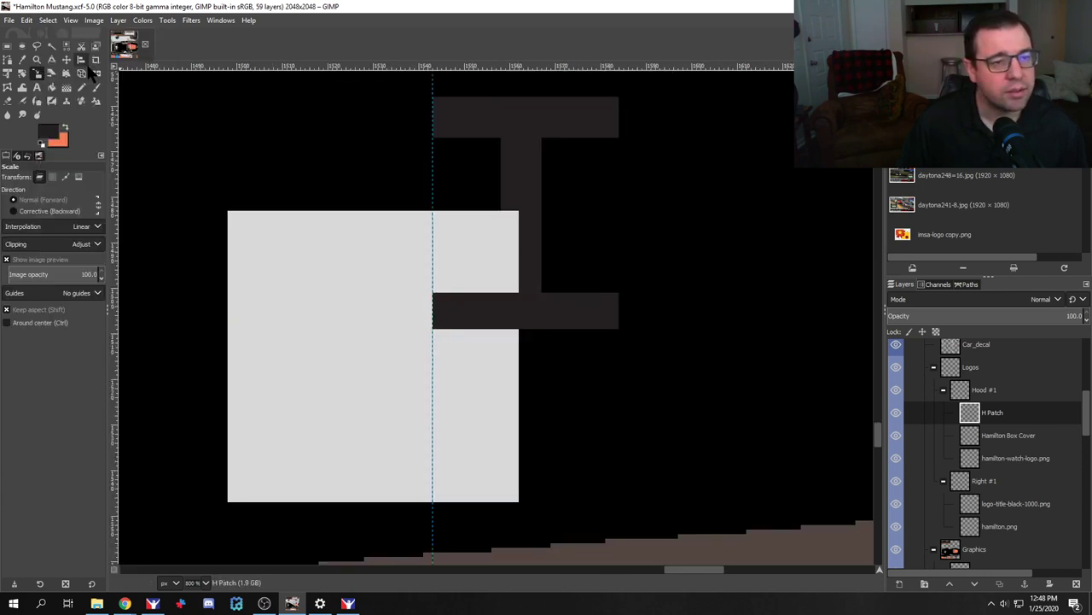
{"action": "left_click", "coordinate": [481, 326]}
{"action": "scroll", "coordinate": [466, 342], "scroll_direction": "down", "scroll_amount": 3}
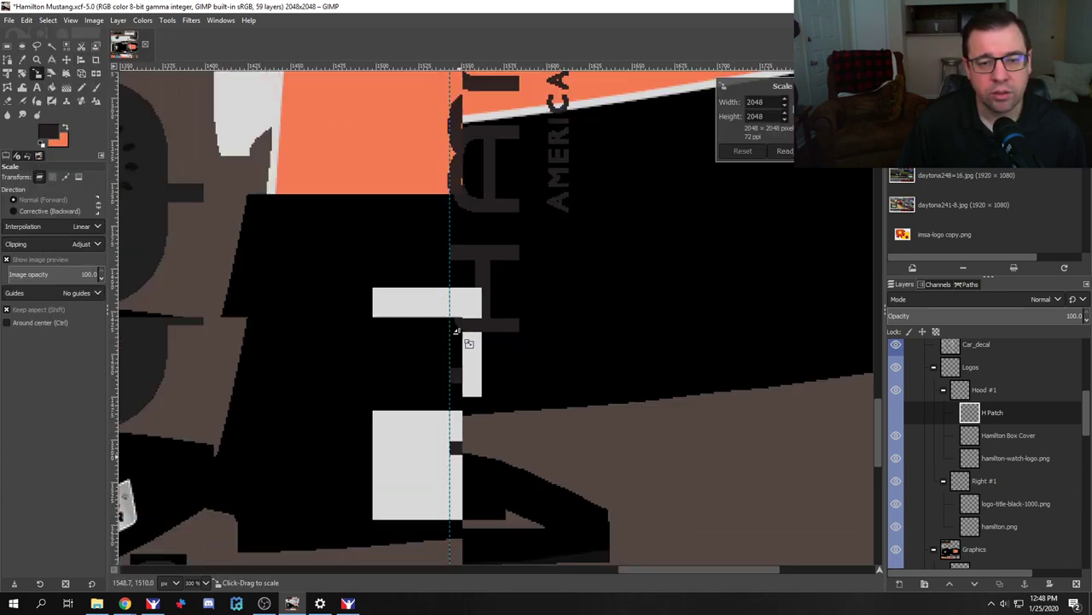
{"action": "left_click_drag", "start_coordinate": [457, 331], "coordinate": [422, 484]}
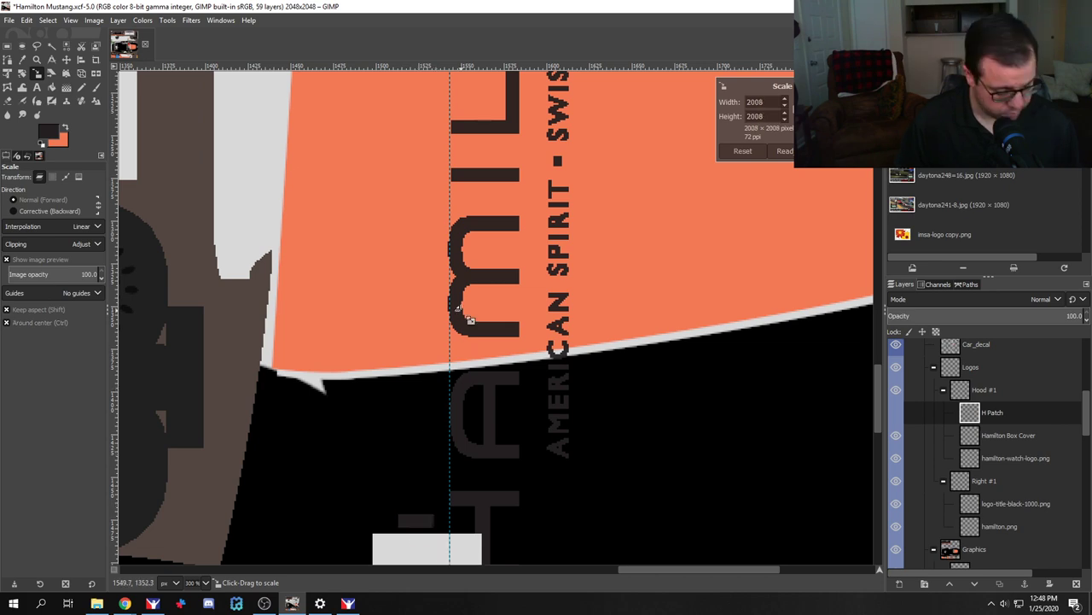
{"action": "key", "text": "ctrl+z"}
Step: Cancel the resize and delete the H Patch and Hamilton Box Cover layers
{"action": "left_click", "coordinate": [1003, 394]}
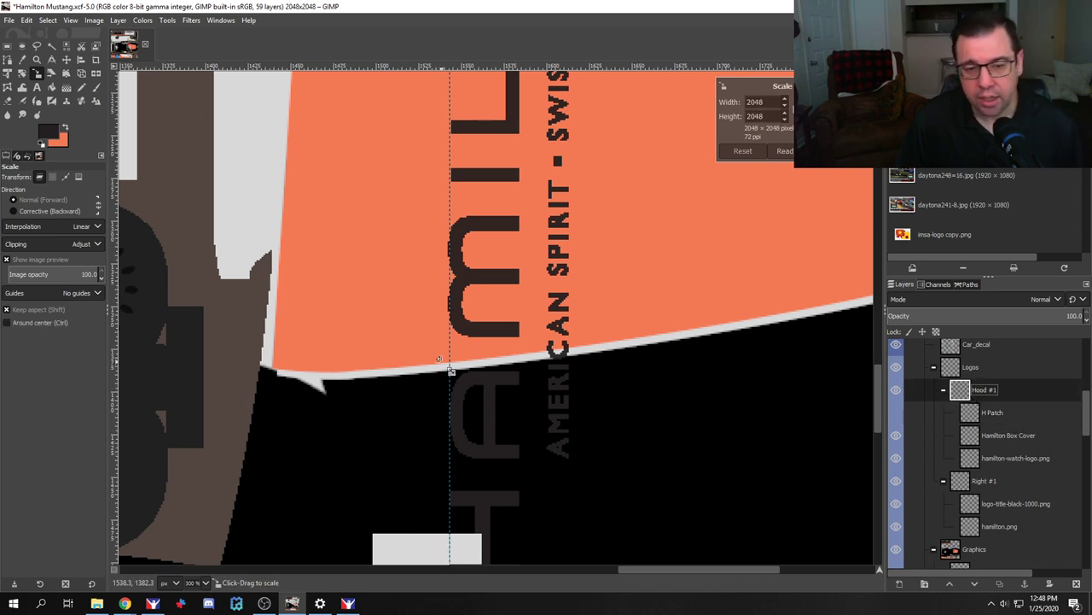
{"action": "key", "text": "Escape"}
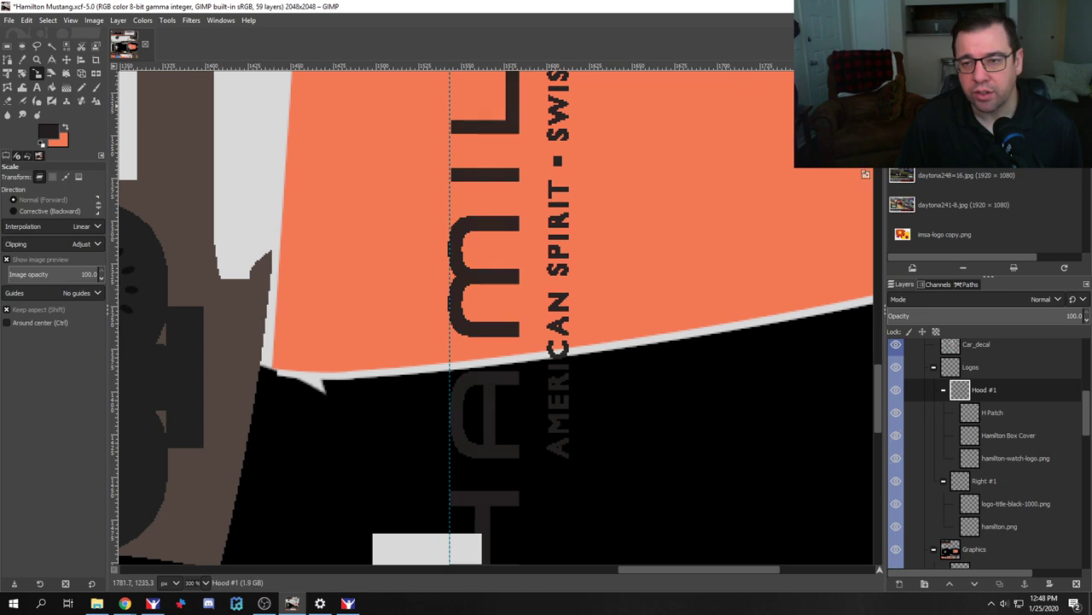
{"action": "scroll", "coordinate": [339, 471], "scroll_direction": "down", "scroll_amount": 6}
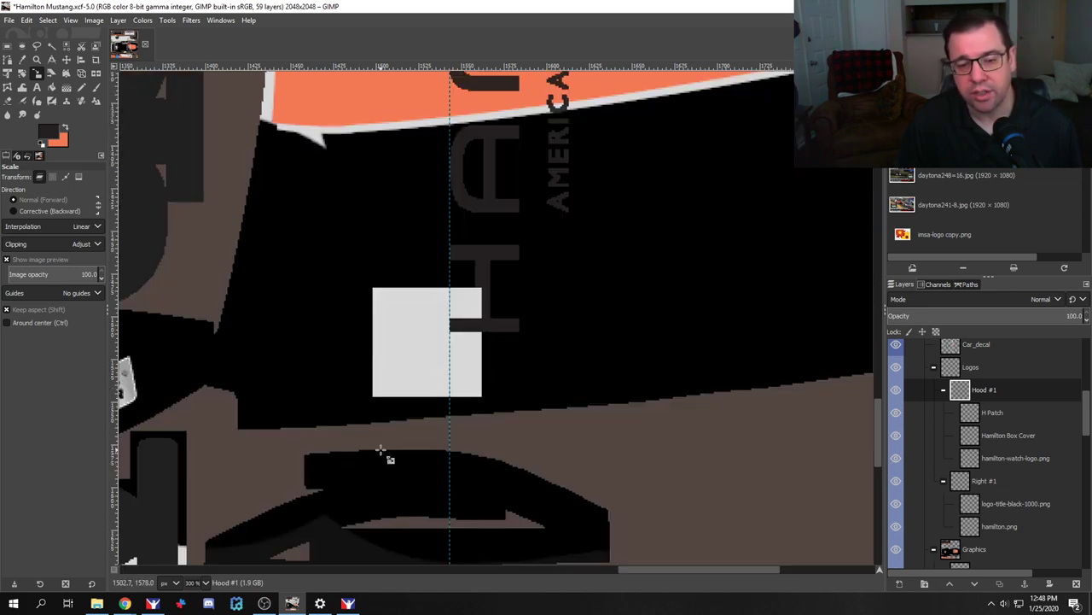
{"action": "scroll", "coordinate": [419, 451], "scroll_direction": "up", "scroll_amount": 6}
{"action": "left_click", "coordinate": [994, 412]}
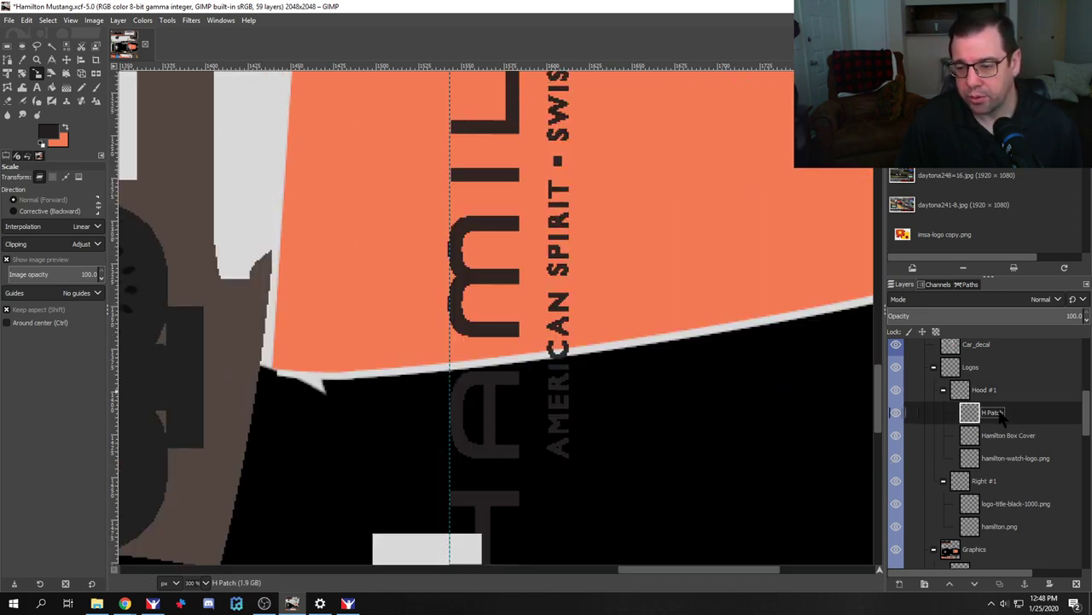
{"action": "right_click", "coordinate": [1012, 408]}
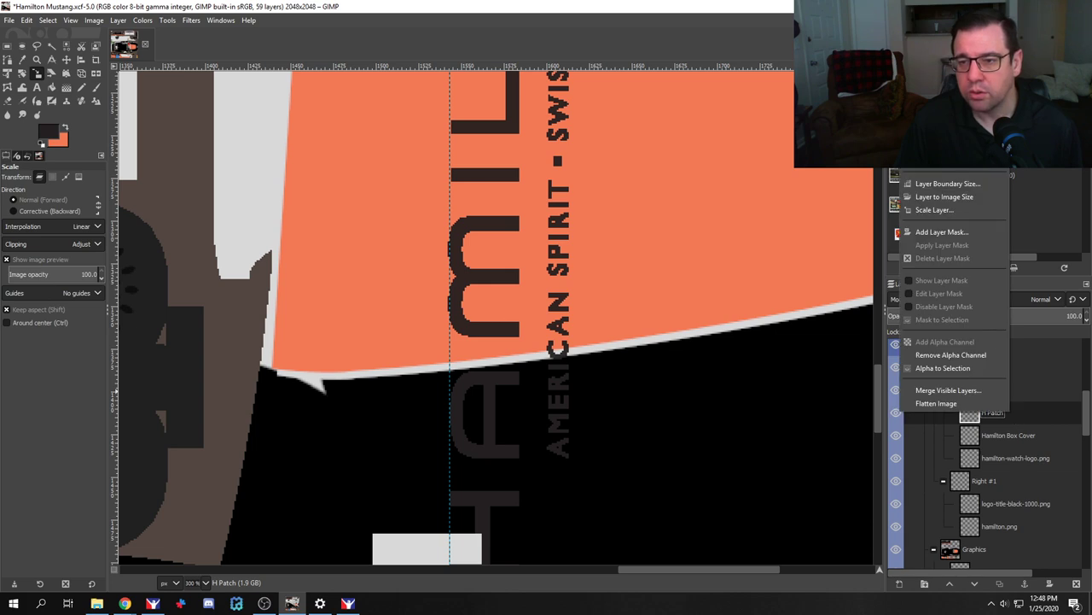
{"action": "left_click", "coordinate": [939, 100]}
{"action": "right_click", "coordinate": [1002, 394]}
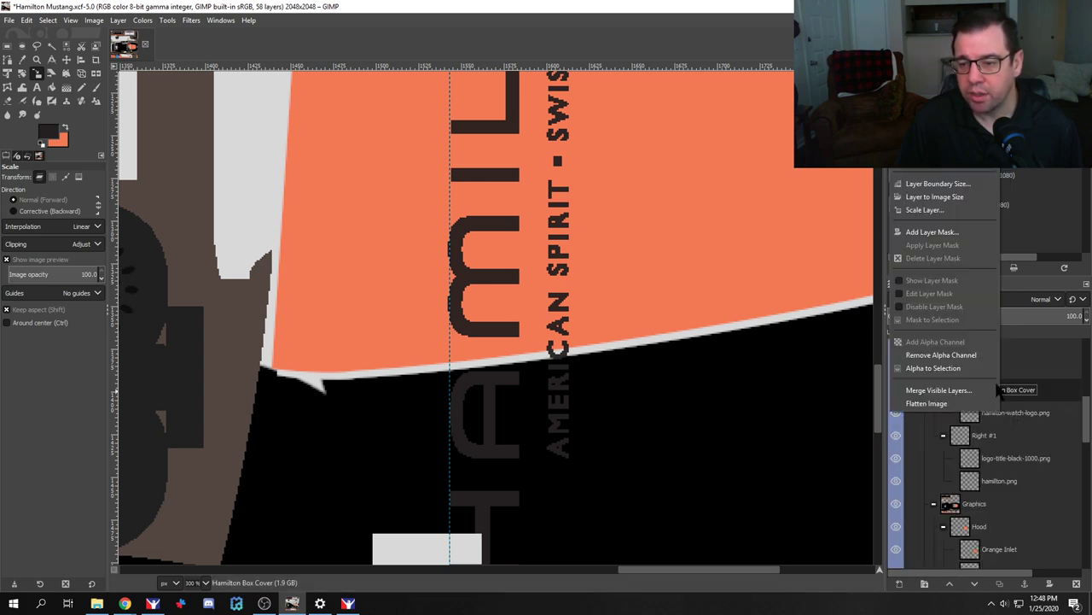
{"action": "left_click", "coordinate": [939, 169]}
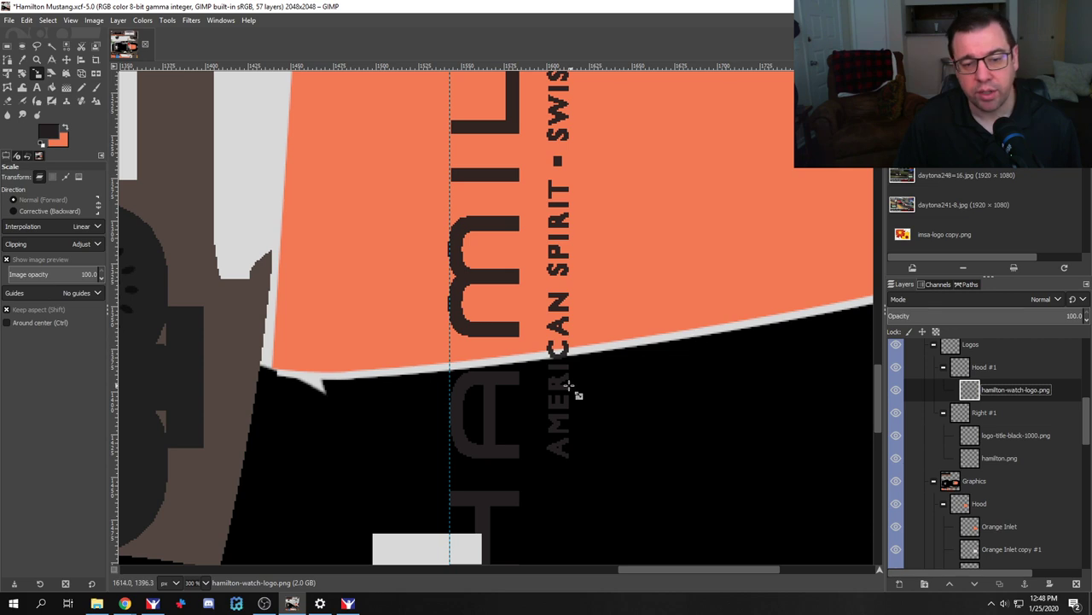
{"action": "scroll", "coordinate": [563, 389], "scroll_direction": "down", "scroll_amount": 2}
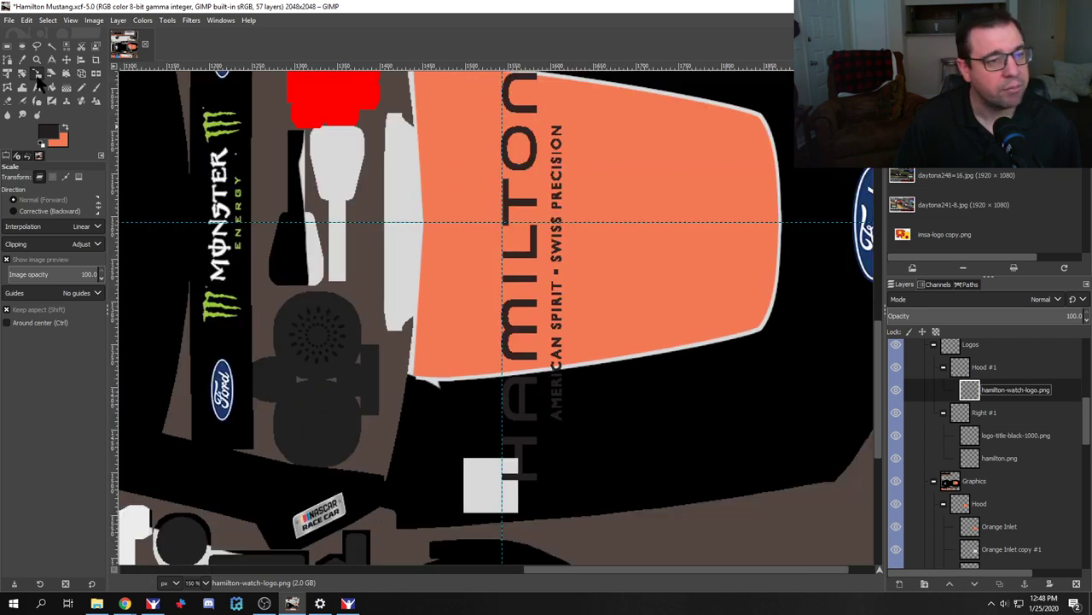
Step: Scale the hamilton-watch-logo layer down to 953×953 pixels
{"action": "left_click", "coordinate": [487, 440]}
{"action": "left_click_drag", "start_coordinate": [488, 441], "coordinate": [418, 305]}
{"action": "scroll", "coordinate": [463, 335], "scroll_direction": "down", "scroll_amount": 3}
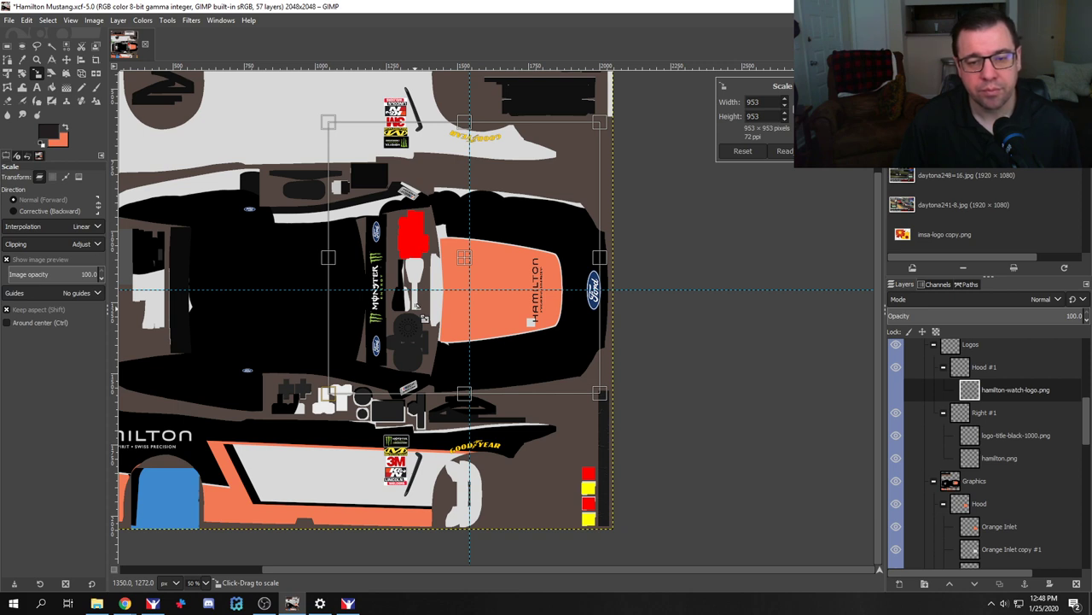
{"action": "key", "text": "Escape"}
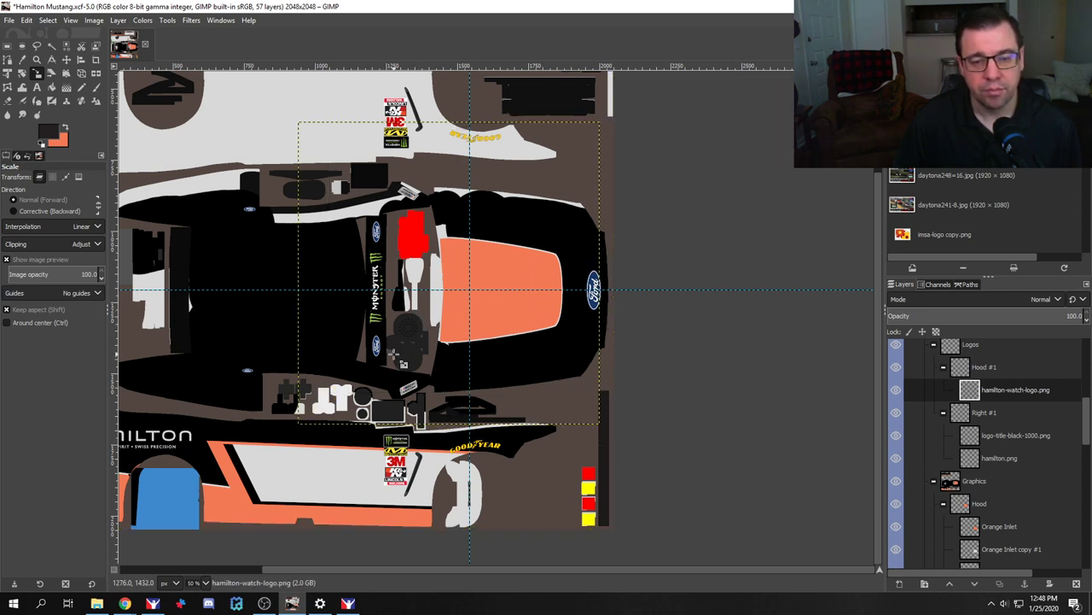
{"action": "scroll", "coordinate": [508, 344], "scroll_direction": "up", "scroll_amount": 2}
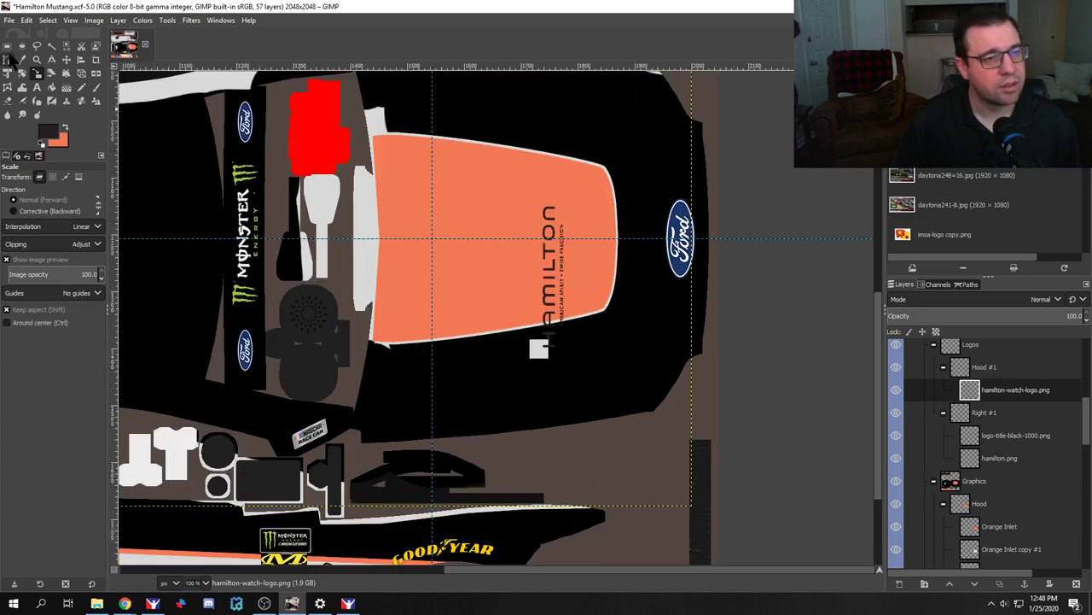
{"action": "left_click", "coordinate": [8, 47]}
{"action": "scroll", "coordinate": [614, 424], "scroll_direction": "up", "scroll_amount": 2}
{"action": "left_click_drag", "start_coordinate": [440, 294], "coordinate": [536, 173]}
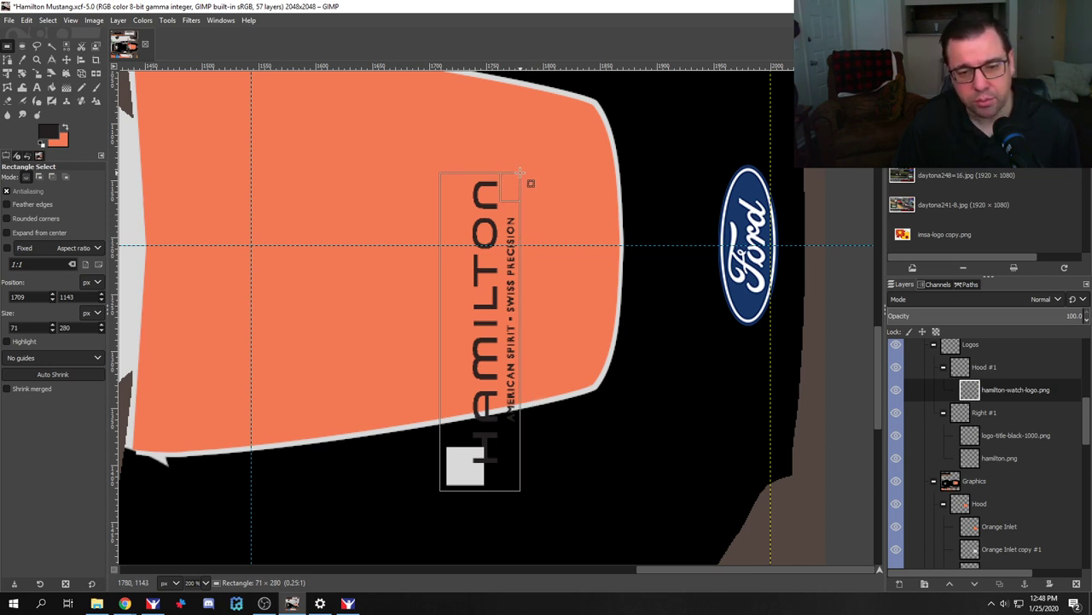
Step: Crop the Hamilton logo layer to a tall selection around the logo
{"action": "left_click_drag", "start_coordinate": [520, 172], "coordinate": [519, 172]}
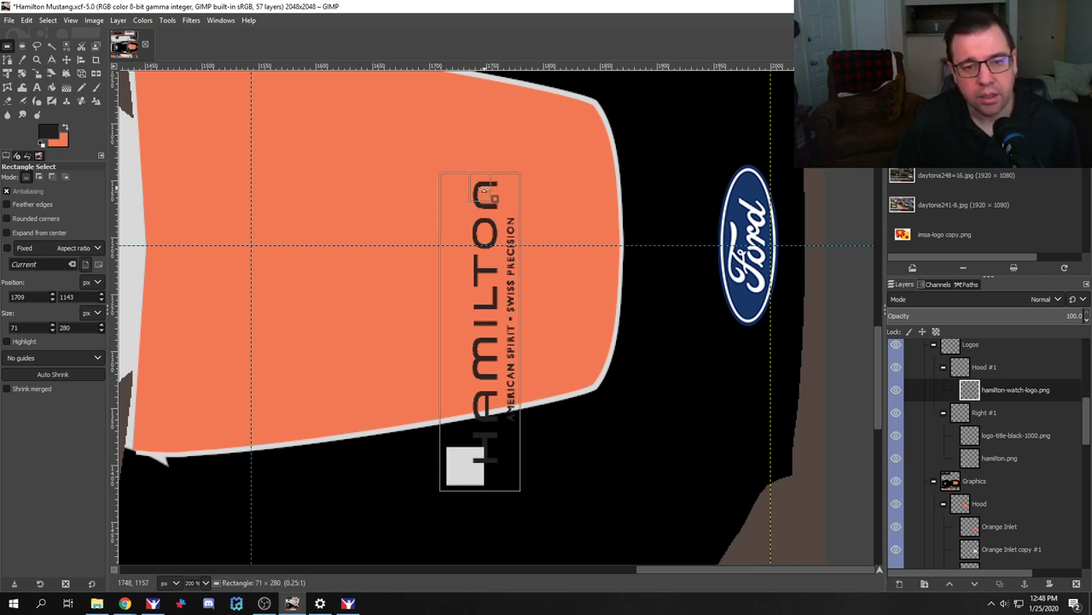
{"action": "left_click", "coordinate": [484, 196]}
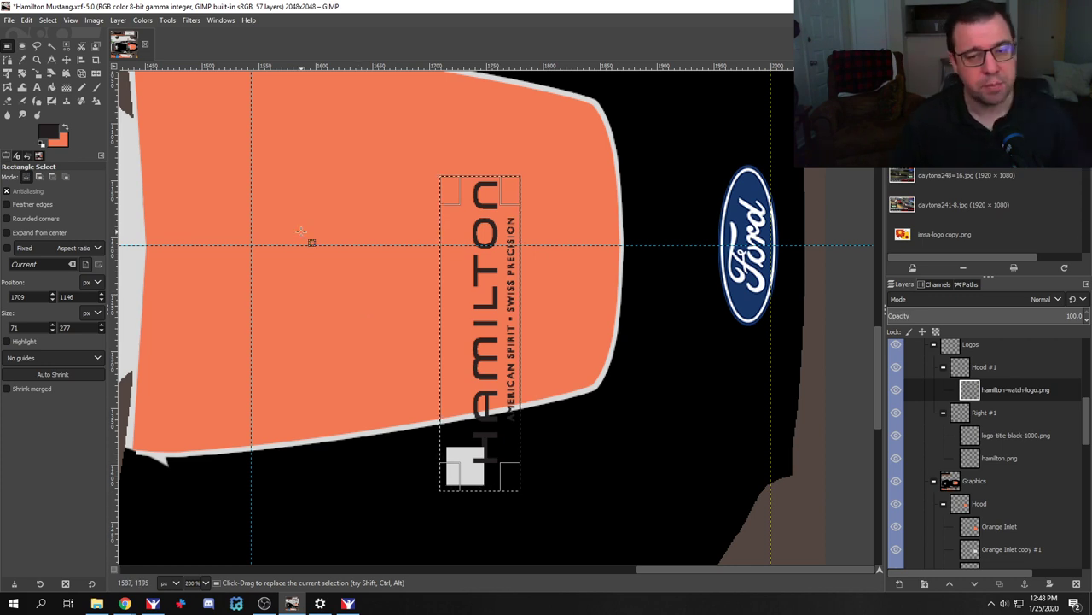
{"action": "left_click", "coordinate": [118, 21]}
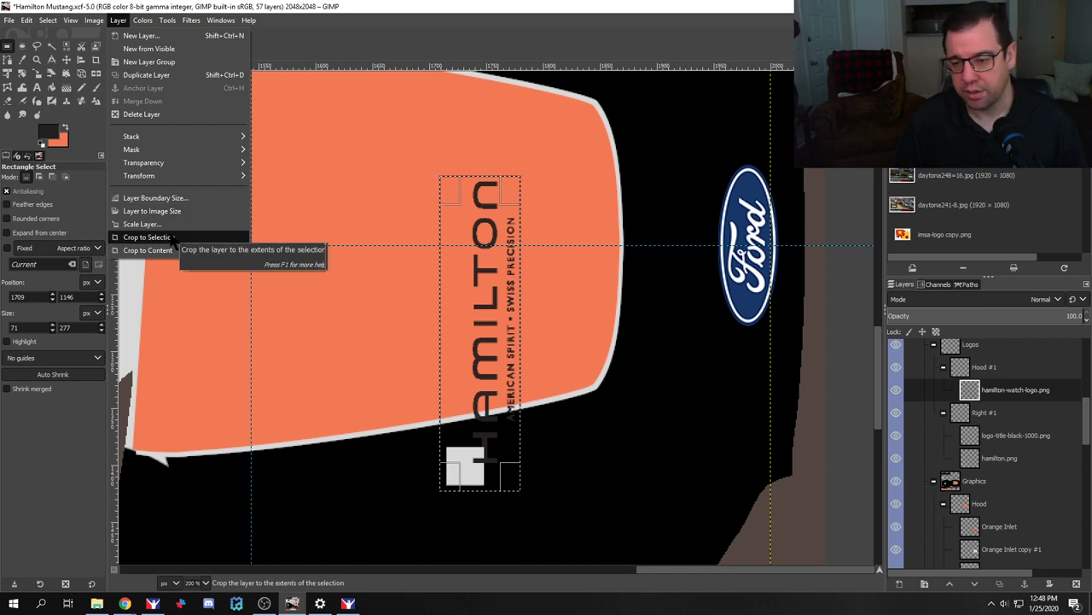
{"action": "left_click", "coordinate": [171, 240]}
Step: Move the logo up and left onto the orange hood, export, and reload it in iRacing
{"action": "left_click", "coordinate": [66, 46]}
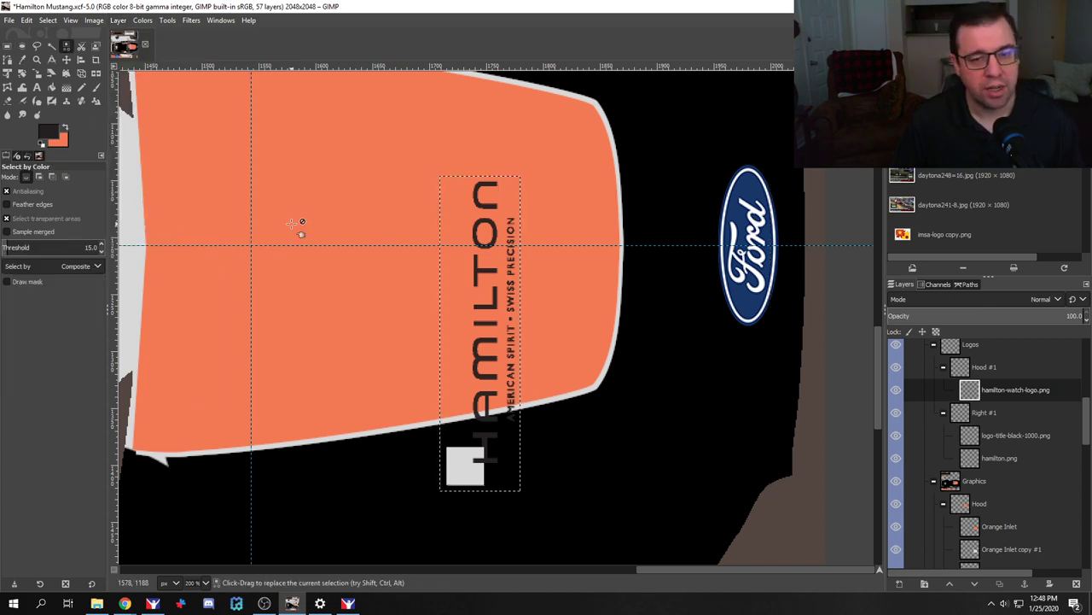
{"action": "left_click", "coordinate": [66, 60]}
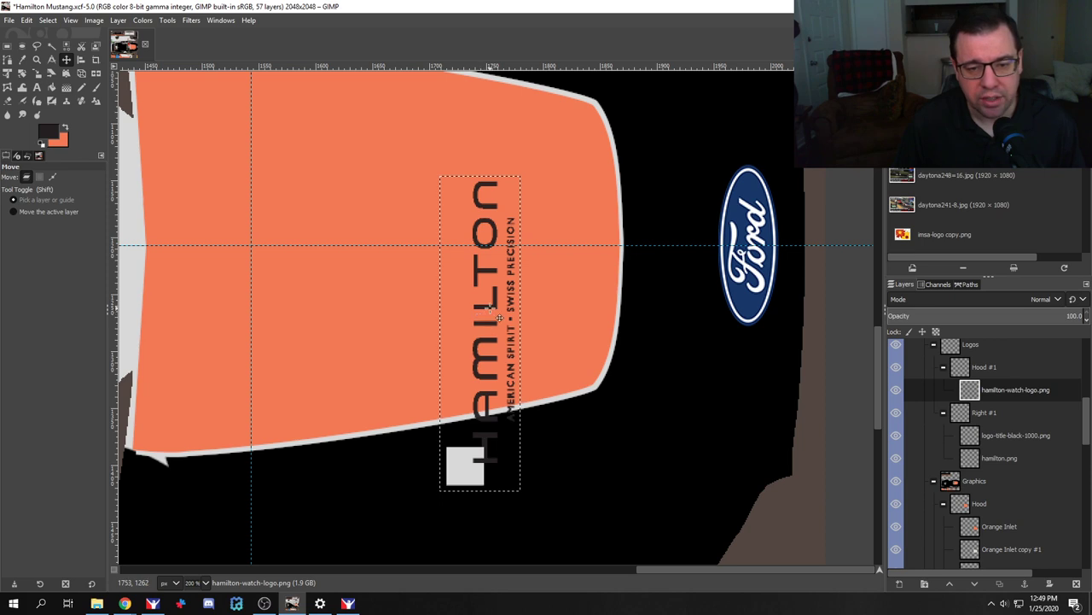
{"action": "left_click_drag", "start_coordinate": [490, 307], "coordinate": [256, 220]}
{"action": "key", "text": "alt"}
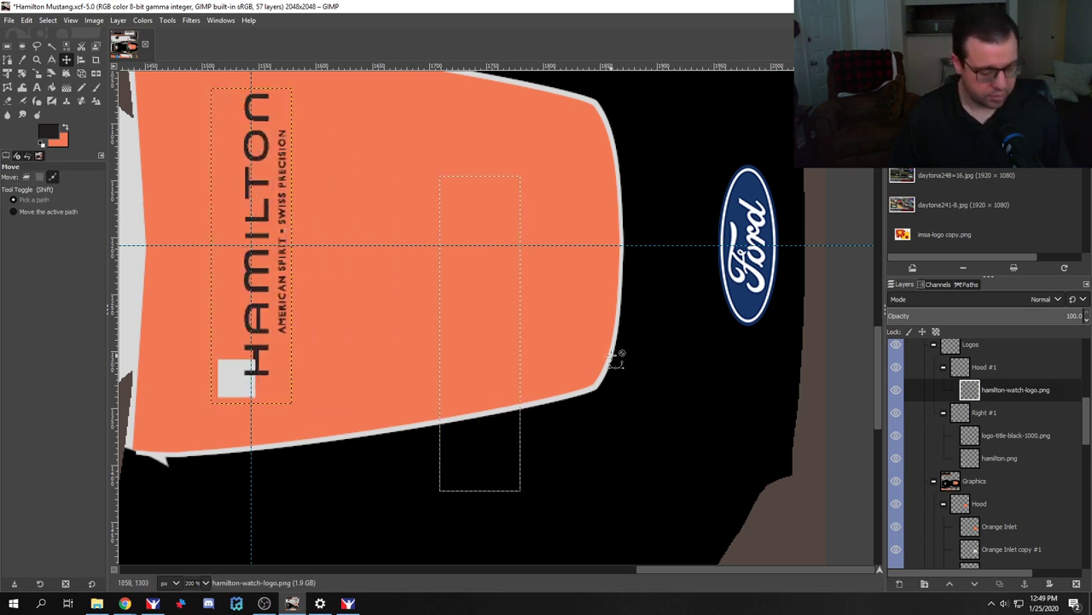
{"action": "key", "text": "ctrl+e"}
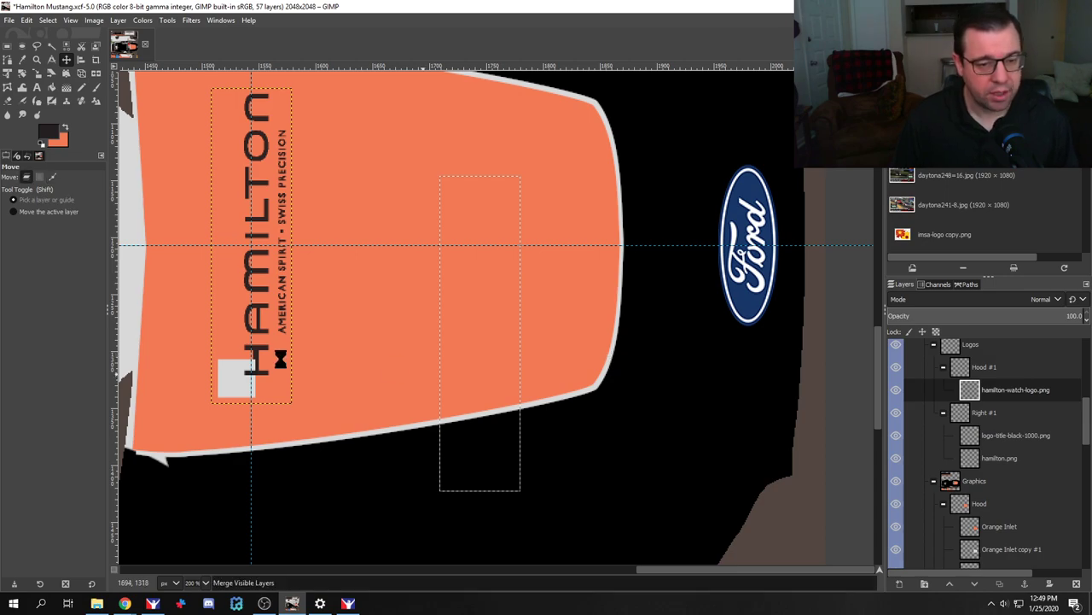
{"action": "key", "text": "alt+Tab"}
{"action": "key", "text": "ctrl+r"}
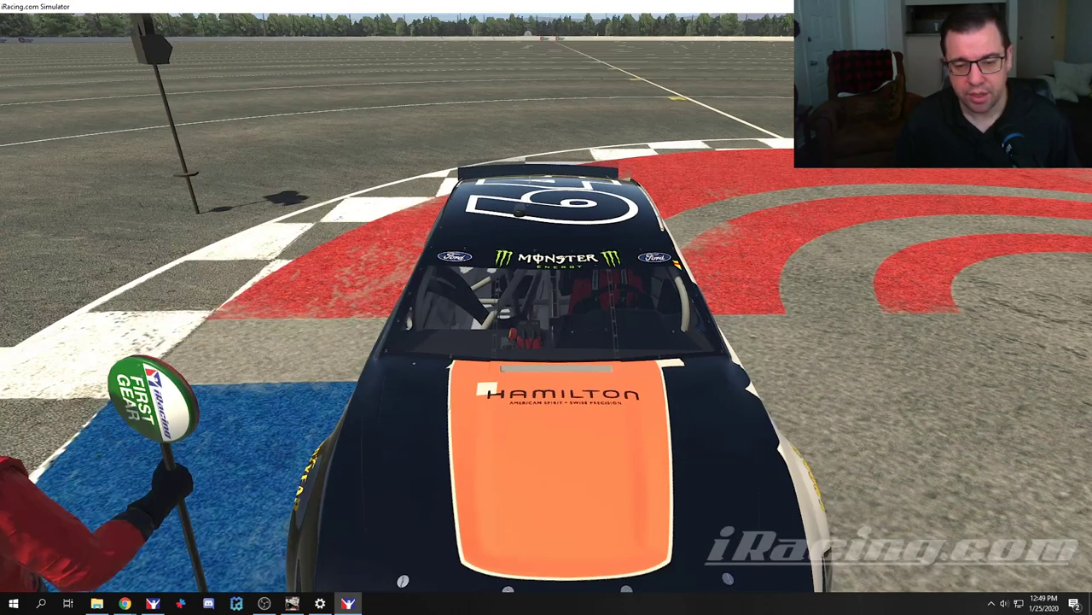
{"action": "key", "text": "alt+Tab"}
Step: Paint the gap in the logo's I stem dark, deselect, and re-export the texture
{"action": "scroll", "coordinate": [259, 382], "scroll_direction": "up", "scroll_amount": 6}
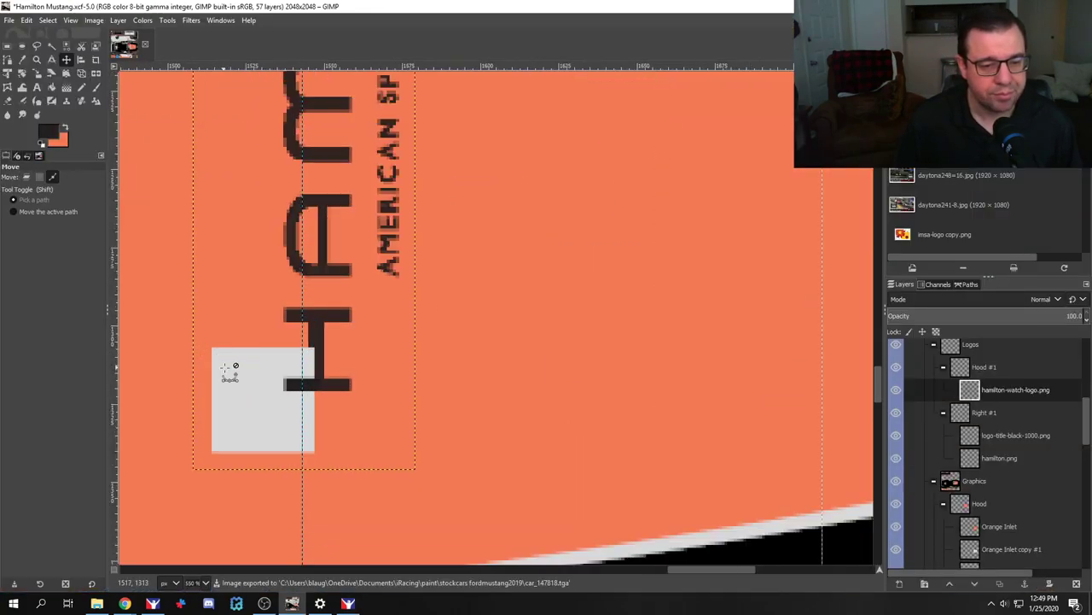
{"action": "key", "text": "alt"}
{"action": "left_click", "coordinate": [9, 47]}
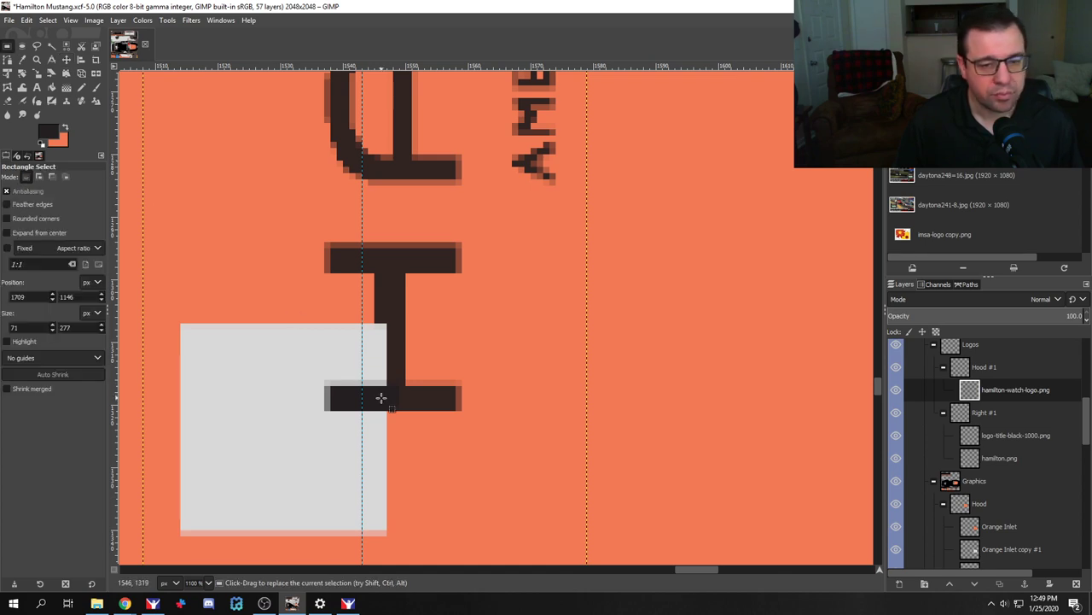
{"action": "left_click_drag", "start_coordinate": [372, 311], "coordinate": [406, 399]}
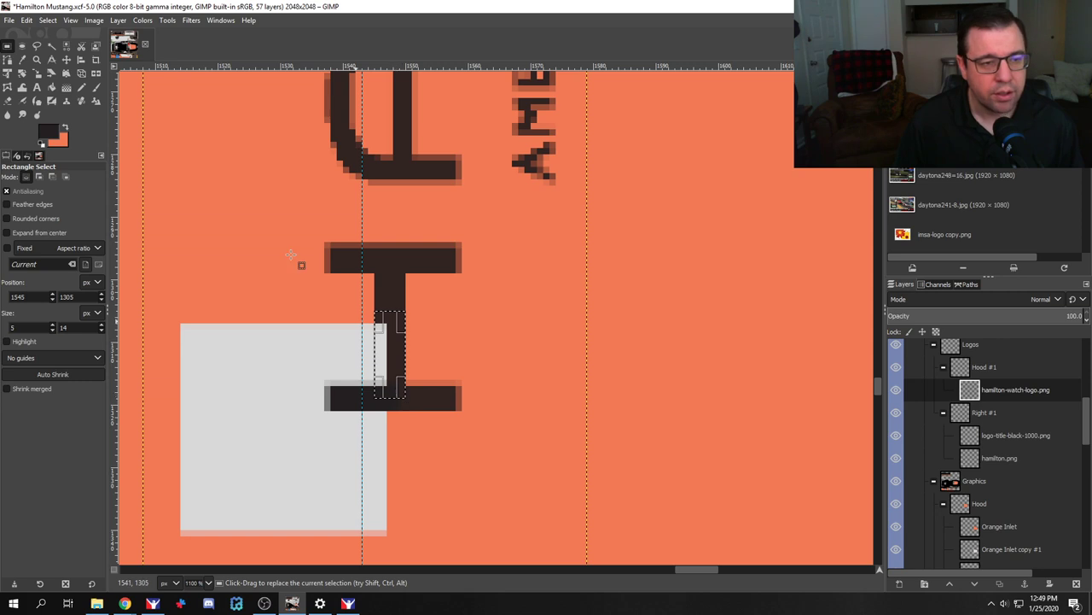
{"action": "left_click", "coordinate": [96, 87]}
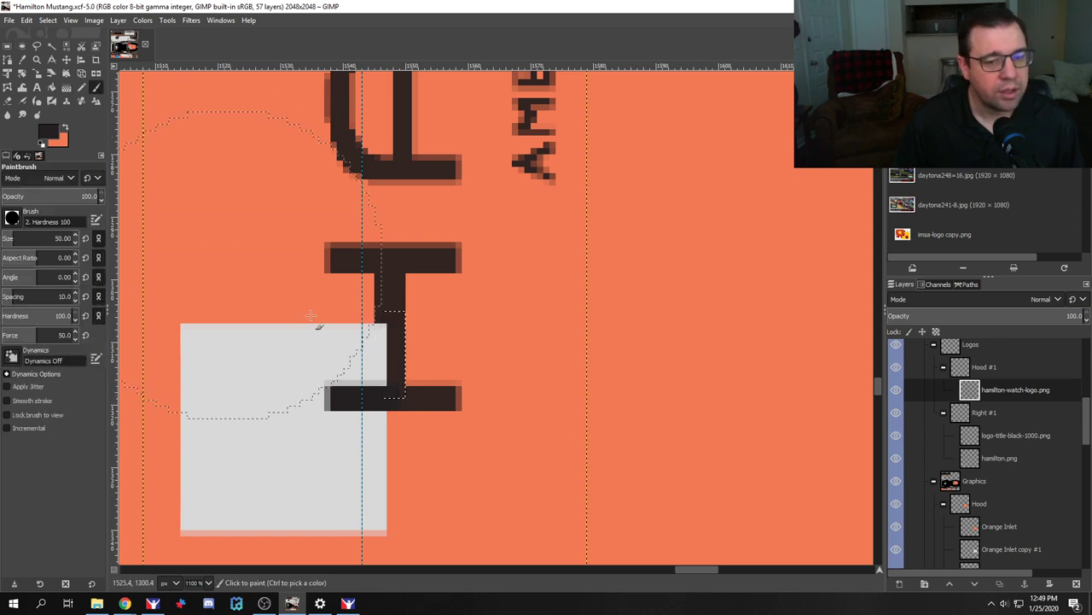
{"action": "left_click", "coordinate": [387, 347]}
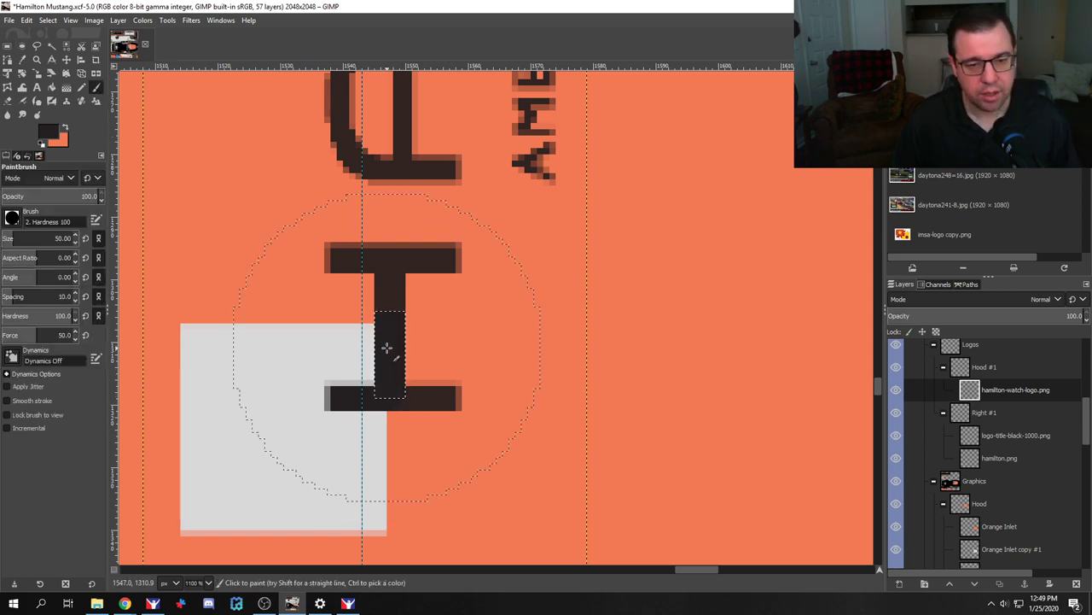
{"action": "key", "text": "ctrl+e"}
{"action": "key", "text": "ctrl+shift+a"}
{"action": "key", "text": "alt+Tab"}
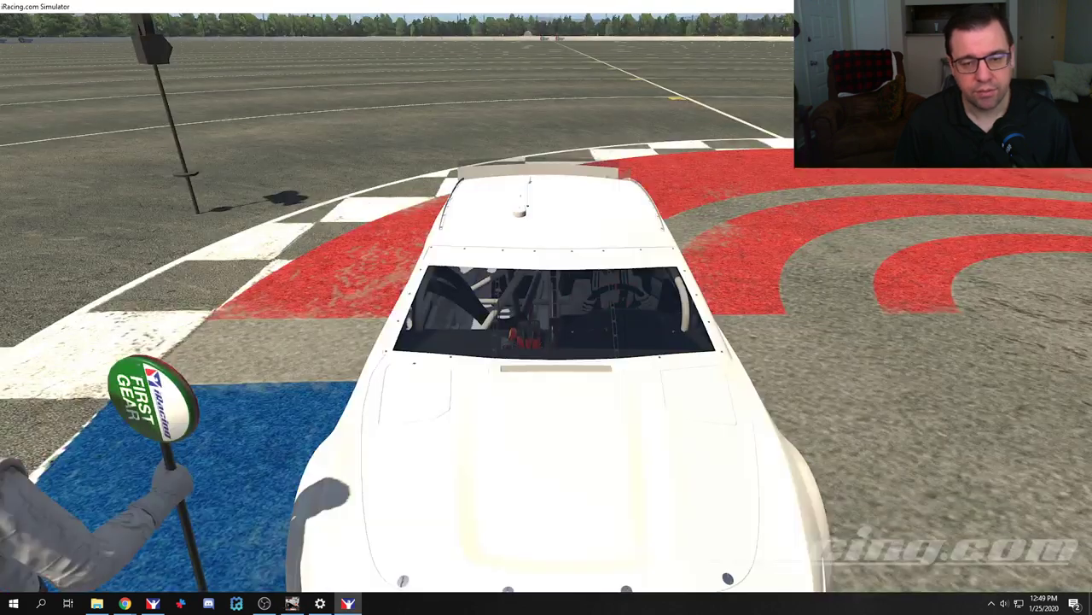
Step: Reload the car textures in iRacing and compare the hood against the zoomed-out GIMP texture
{"action": "key", "text": "ctrl+r"}
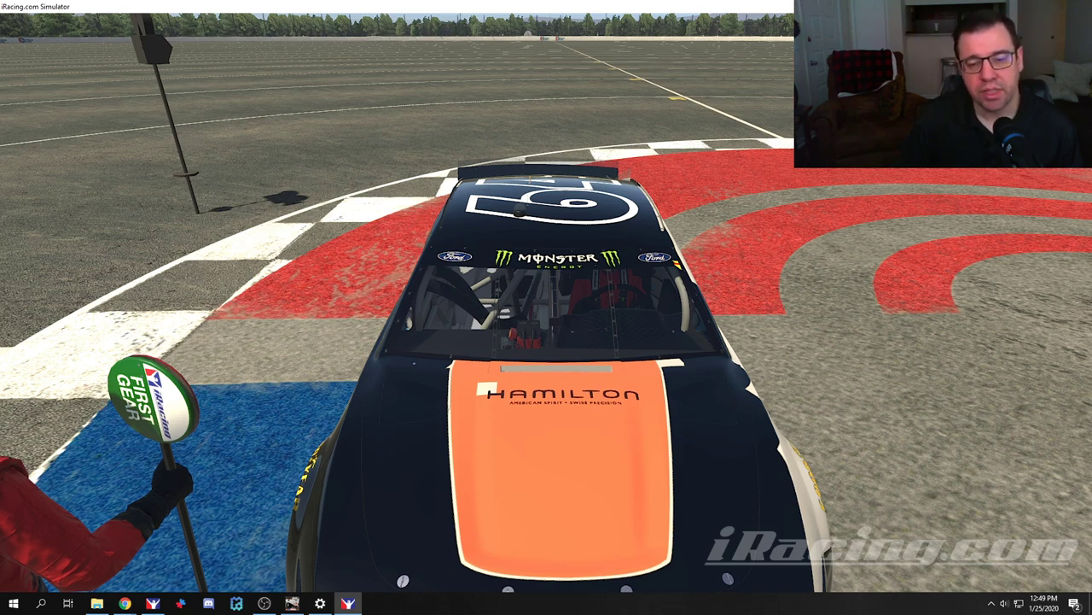
{"action": "key", "text": "alt+Tab"}
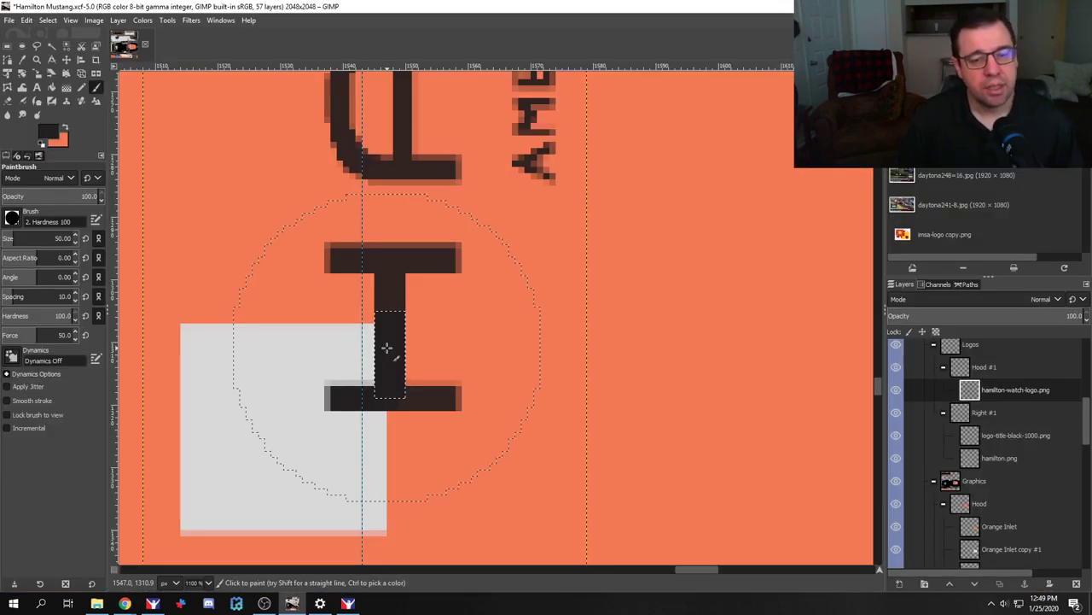
{"action": "key", "text": "alt+Tab"}
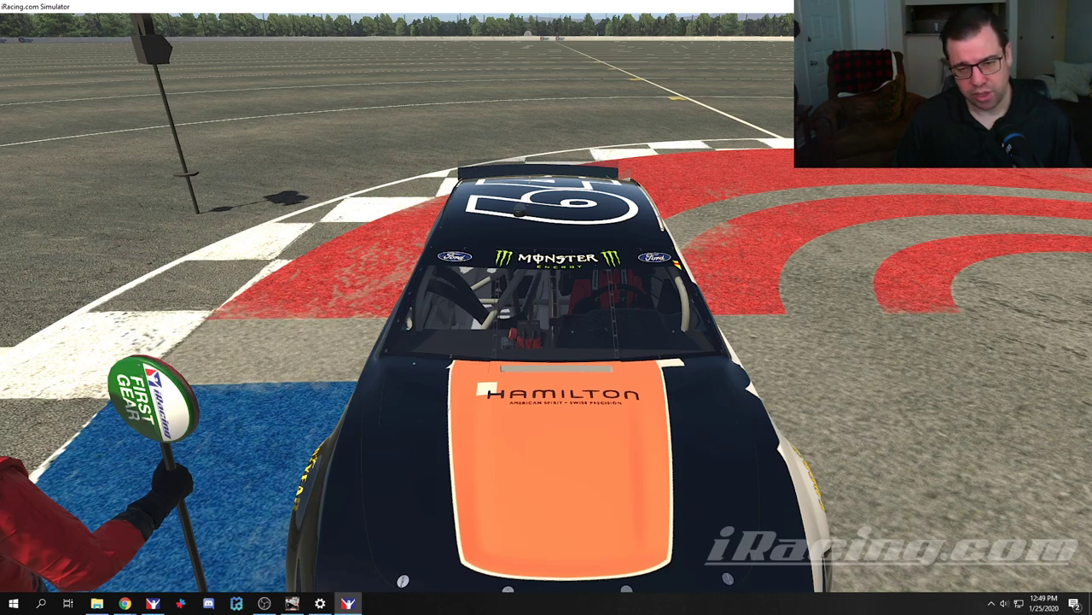
{"action": "key", "text": "alt+Tab"}
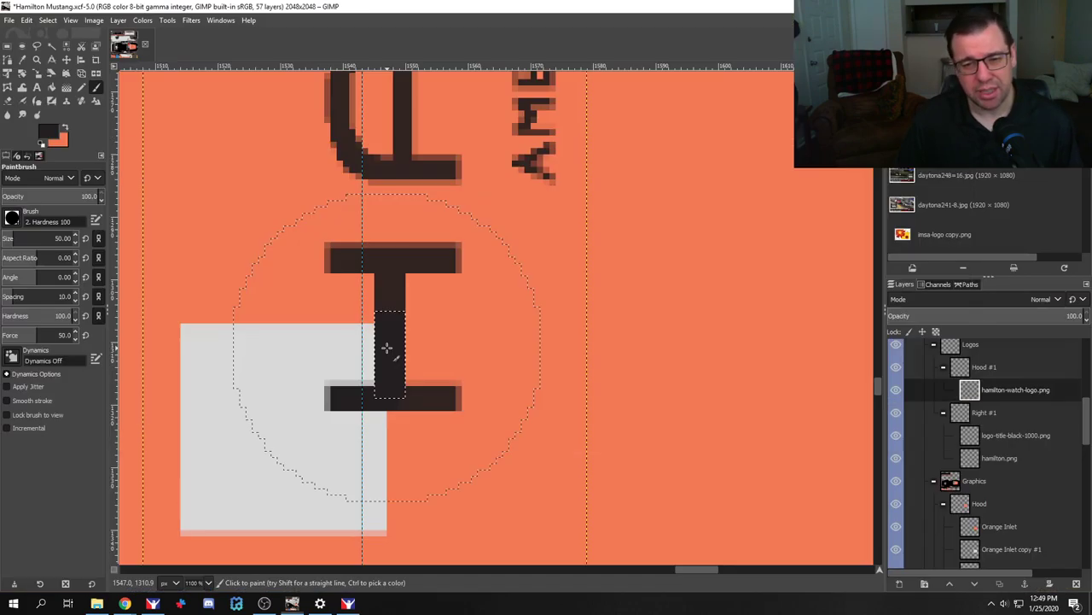
{"action": "scroll", "coordinate": [385, 353], "scroll_direction": "down", "scroll_amount": 6, "text": "ctrl"}
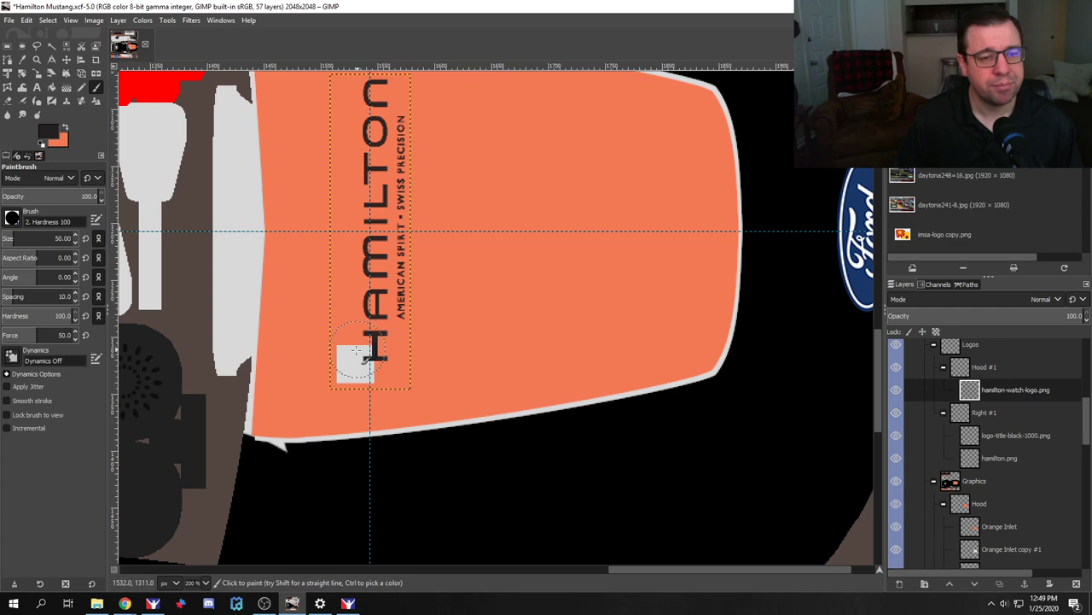
{"action": "key", "text": "alt+Tab"}
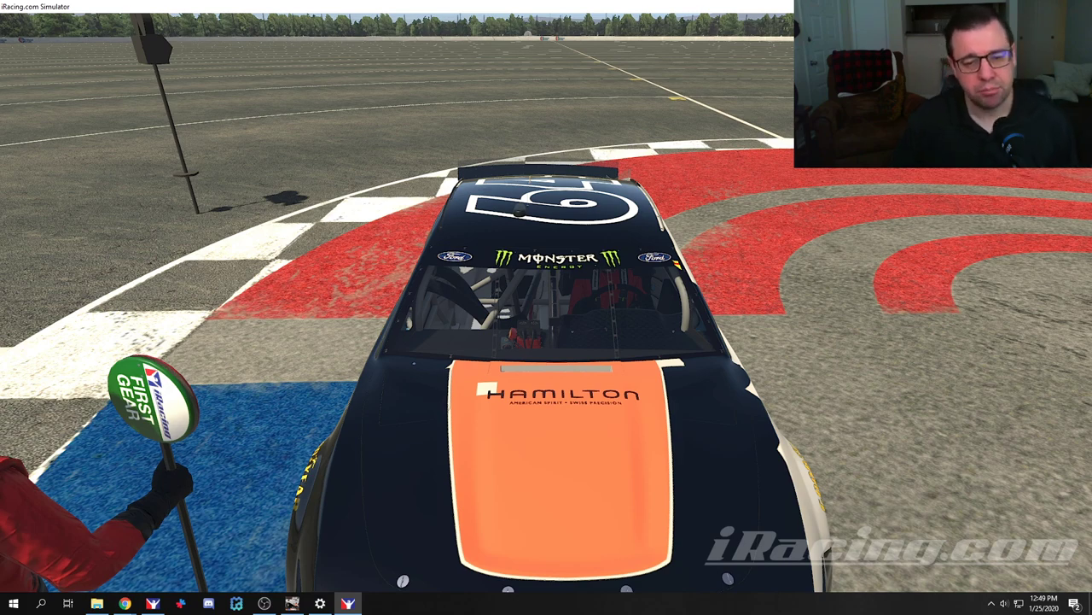
{"action": "key", "text": "alt+Tab"}
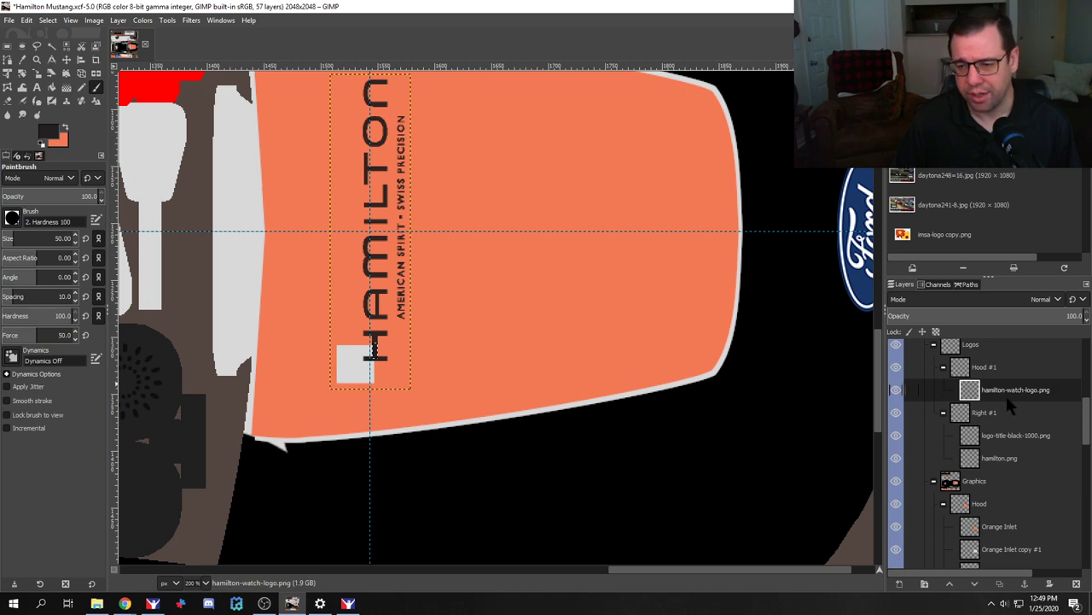
{"action": "scroll", "coordinate": [1009, 408], "scroll_direction": "down", "scroll_amount": 3}
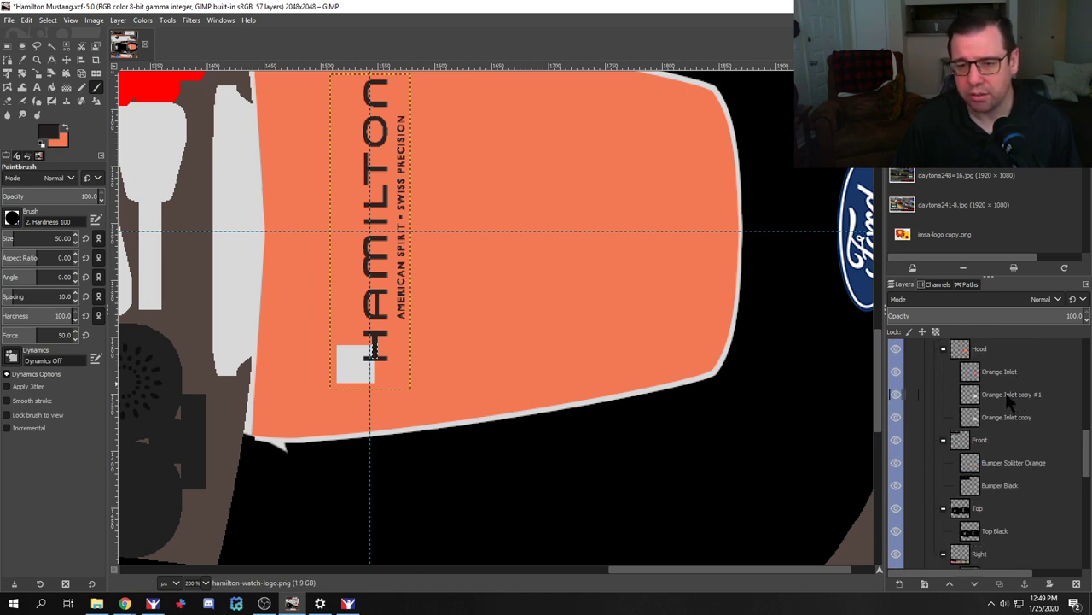
{"action": "left_click", "coordinate": [1007, 398]}
{"action": "left_click", "coordinate": [896, 396]}
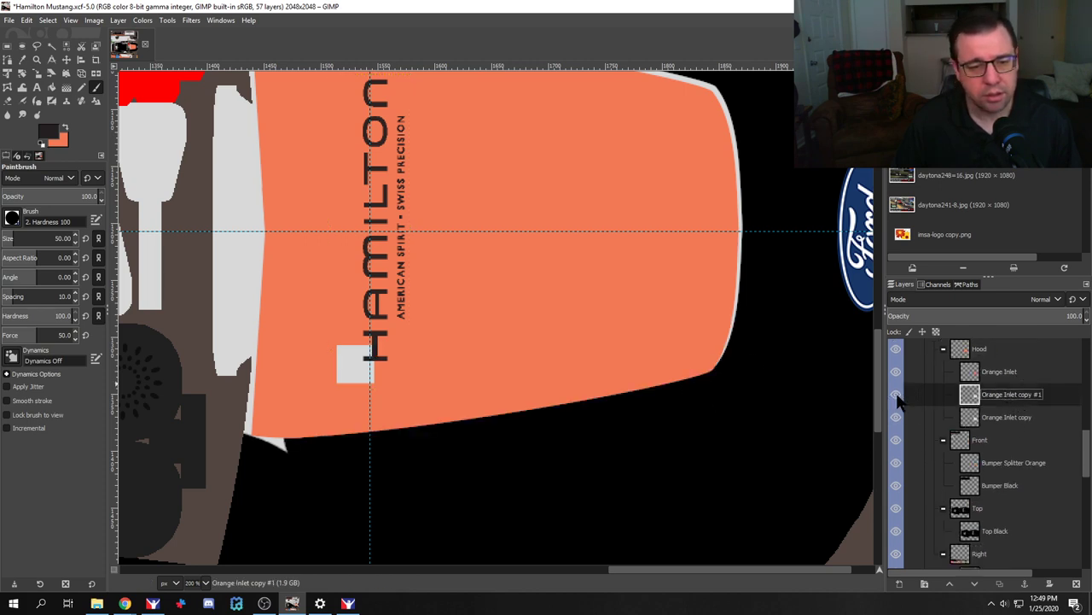
{"action": "left_click", "coordinate": [896, 396]}
{"action": "left_click", "coordinate": [896, 416]}
{"action": "left_click", "coordinate": [896, 416]}
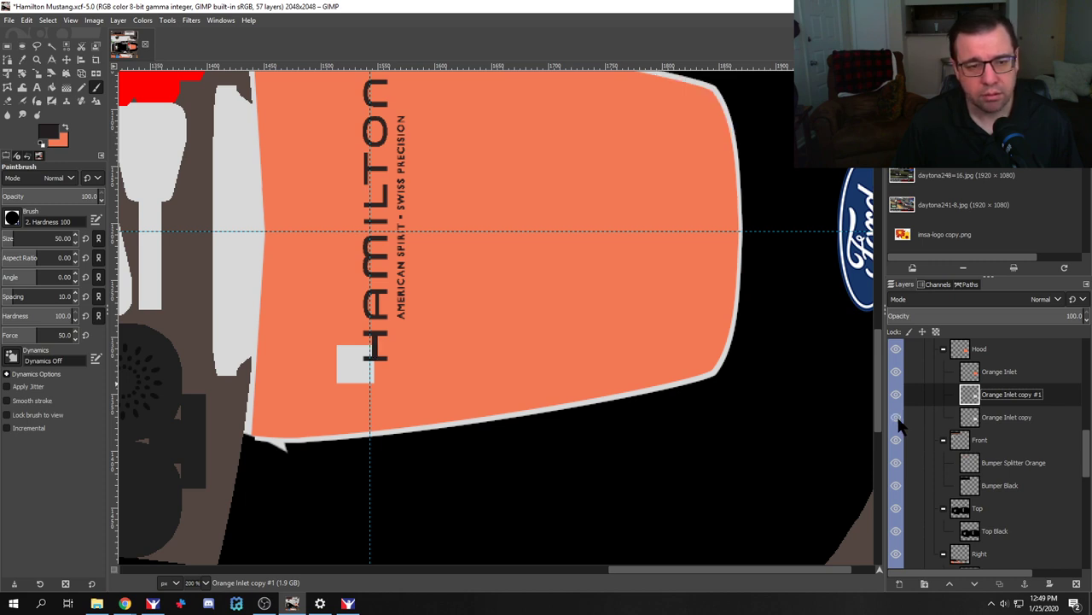
{"action": "scroll", "coordinate": [1007, 443], "scroll_direction": "up", "scroll_amount": 3}
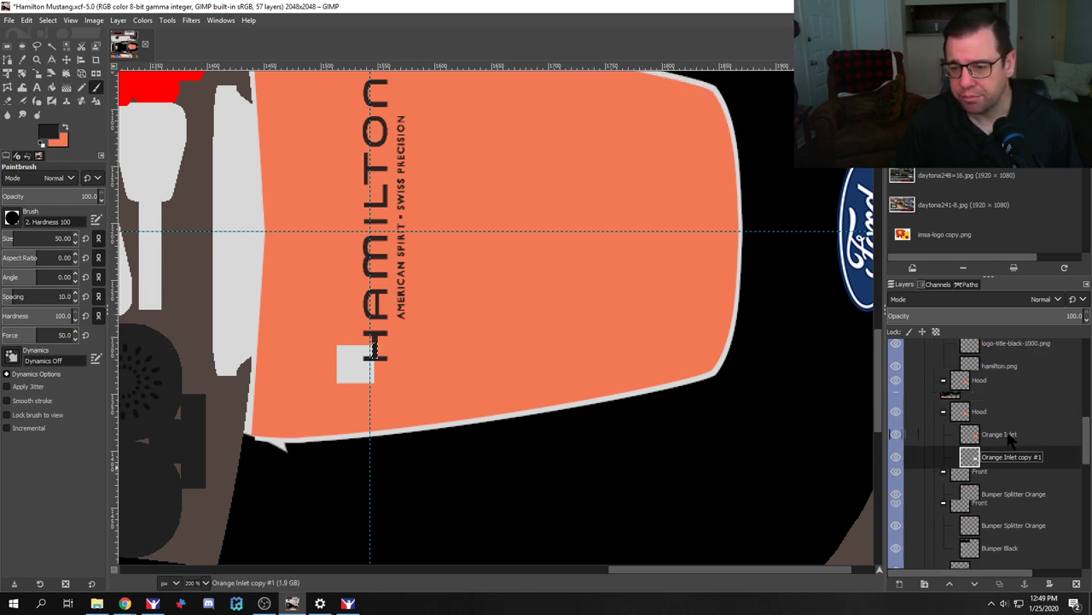
{"action": "scroll", "coordinate": [1009, 436], "scroll_direction": "up", "scroll_amount": 8}
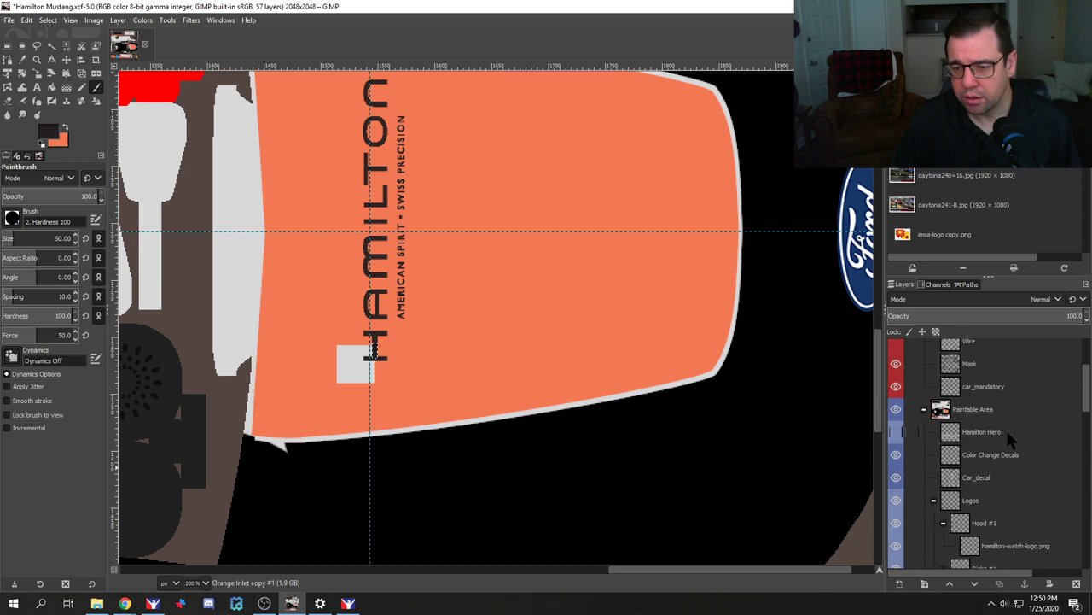
{"action": "left_click", "coordinate": [898, 439]}
{"action": "left_click", "coordinate": [898, 439]}
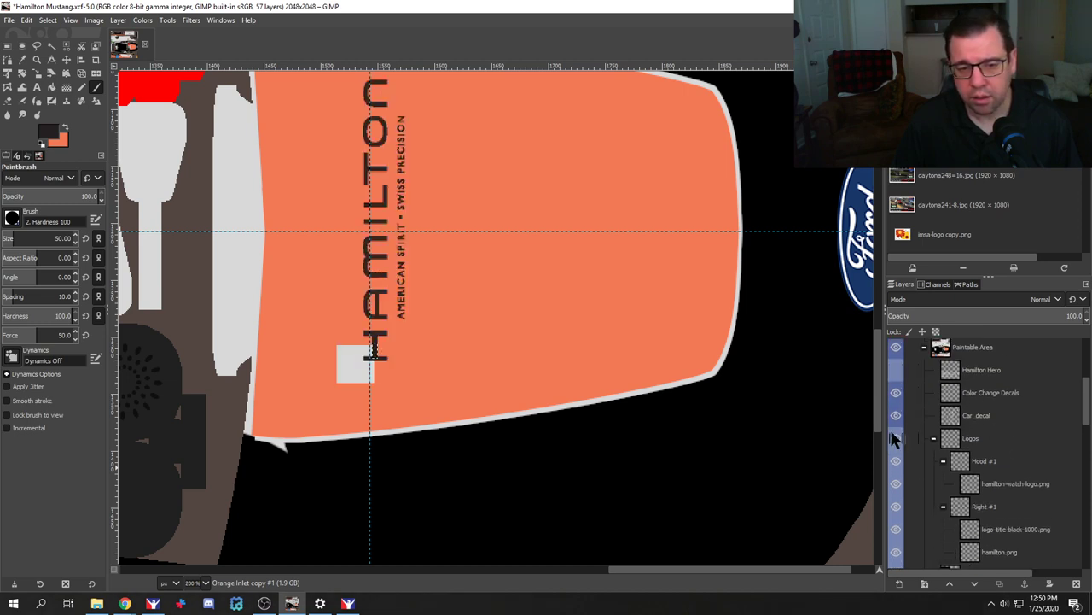
{"action": "left_click", "coordinate": [49, 21]}
{"action": "left_click", "coordinate": [67, 44]}
{"action": "left_click", "coordinate": [48, 21]}
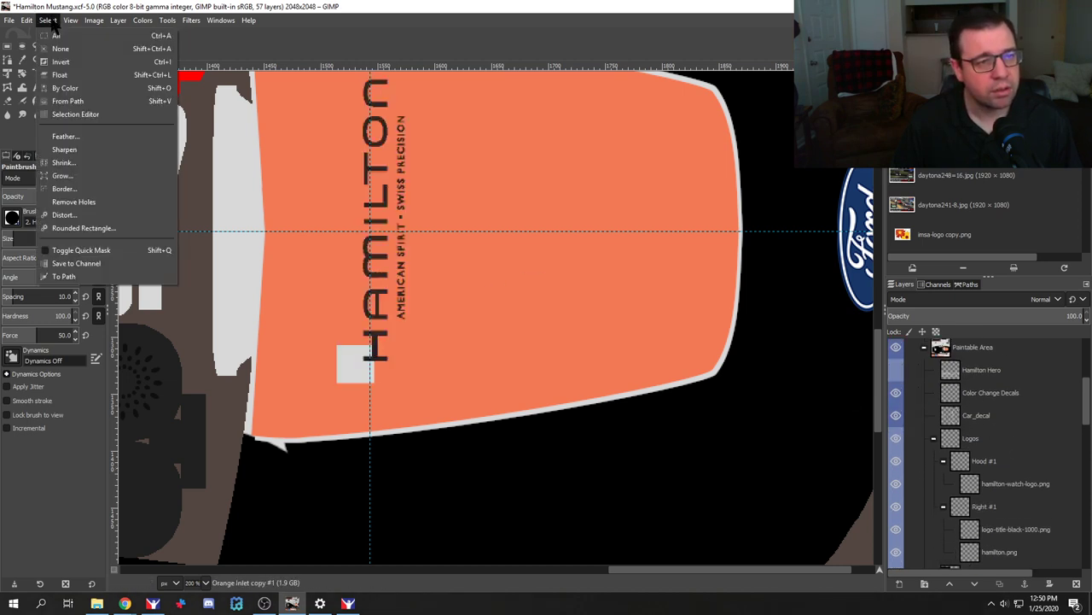
{"action": "left_click", "coordinate": [69, 50]}
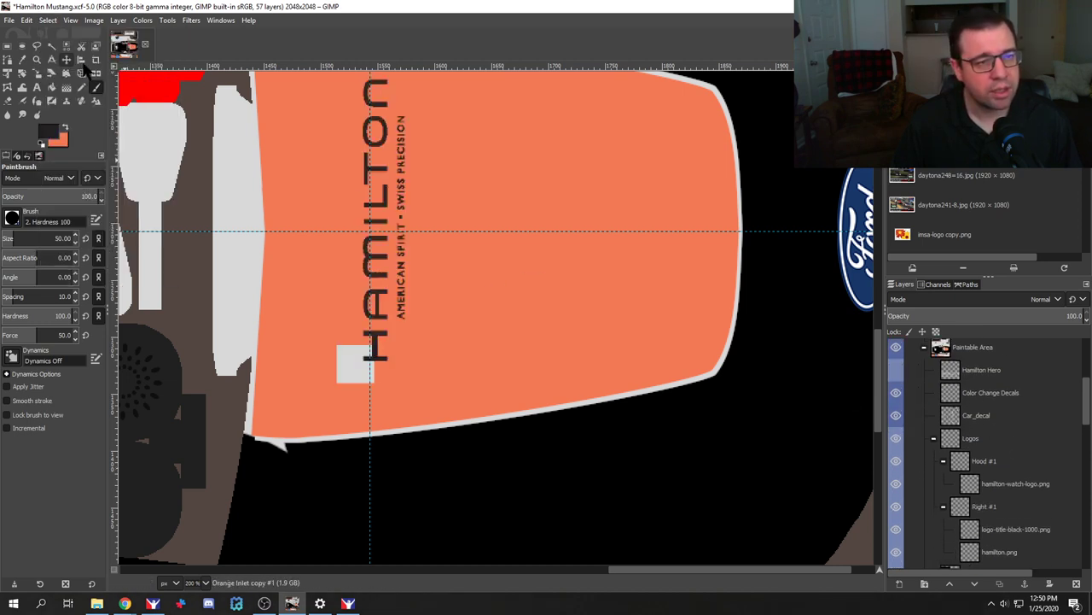
{"action": "left_click", "coordinate": [897, 369], "text": "shift"}
{"action": "left_click", "coordinate": [897, 370], "text": "shift"}
{"action": "scroll", "coordinate": [1002, 390], "scroll_direction": "down", "scroll_amount": 1}
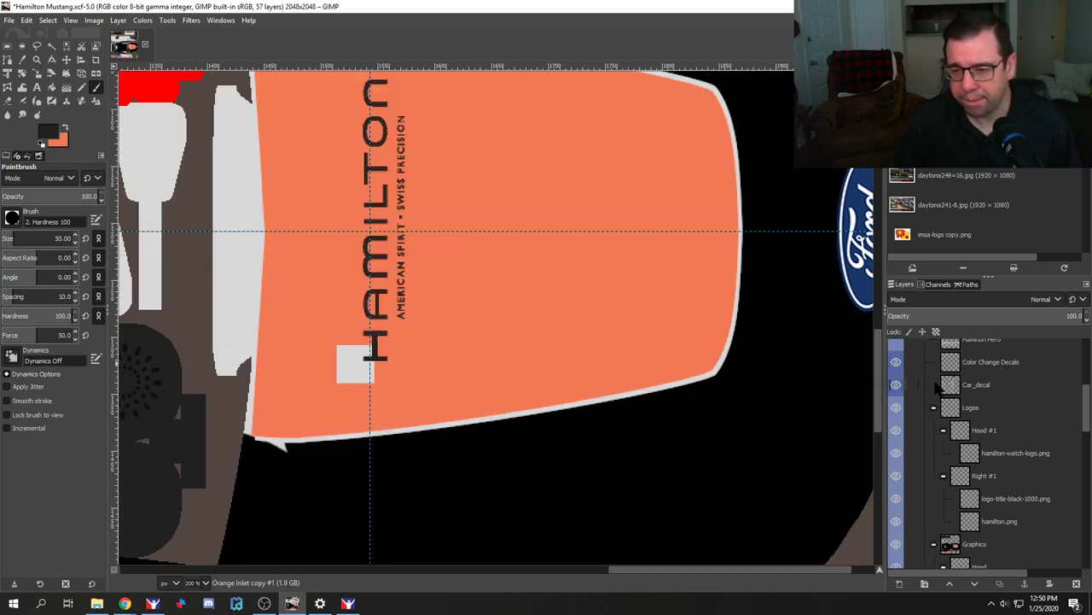
{"action": "scroll", "coordinate": [939, 390], "scroll_direction": "up", "scroll_amount": 1}
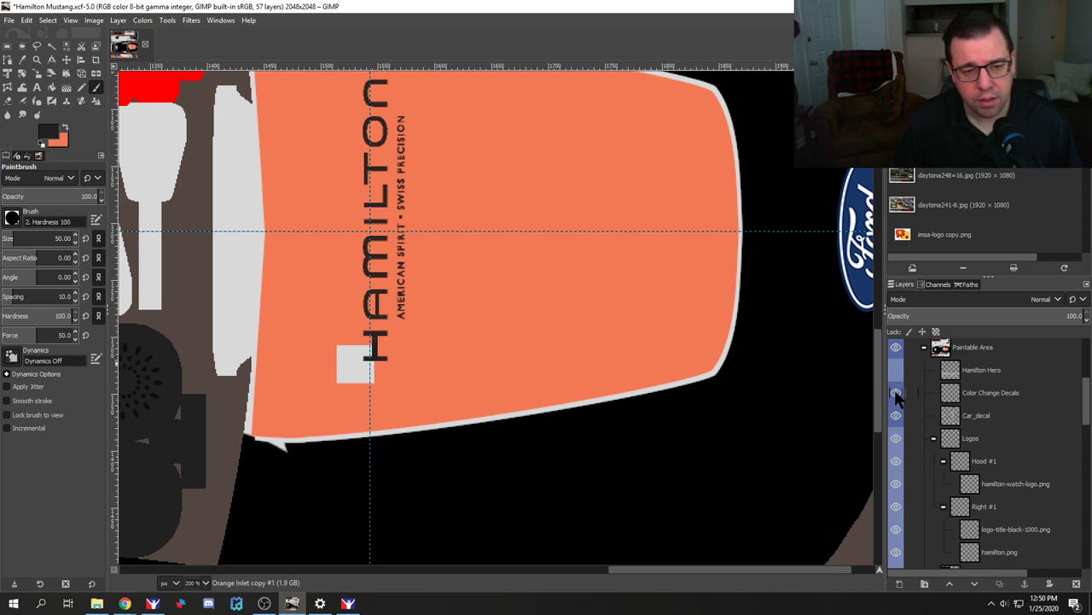
{"action": "left_click", "coordinate": [896, 415]}
{"action": "left_click", "coordinate": [896, 415]}
{"action": "left_click", "coordinate": [896, 438]}
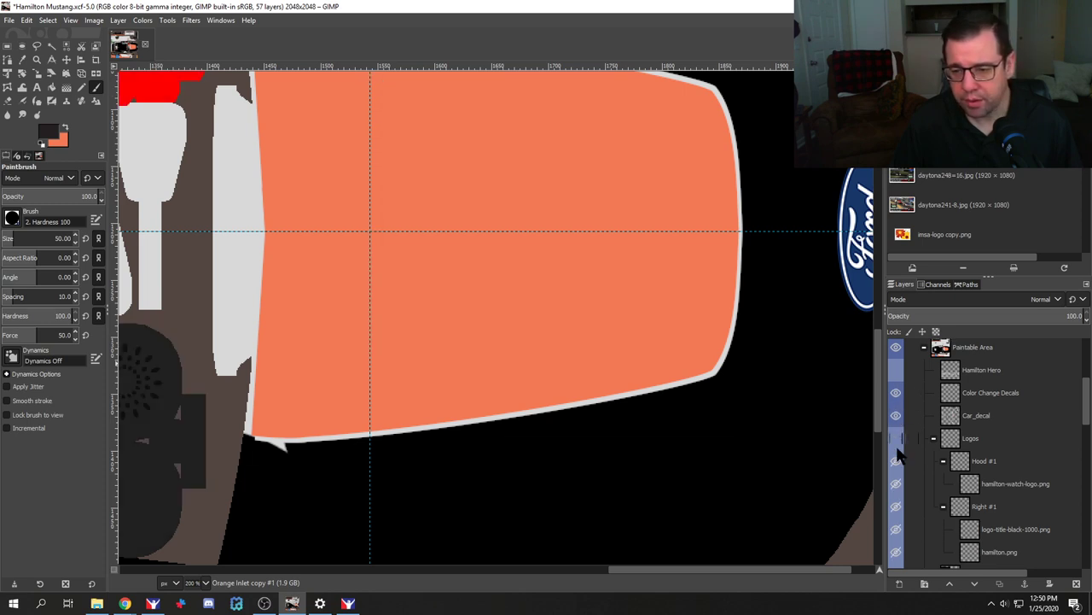
{"action": "left_click", "coordinate": [896, 444]}
{"action": "scroll", "coordinate": [896, 443], "scroll_direction": "down", "scroll_amount": 4}
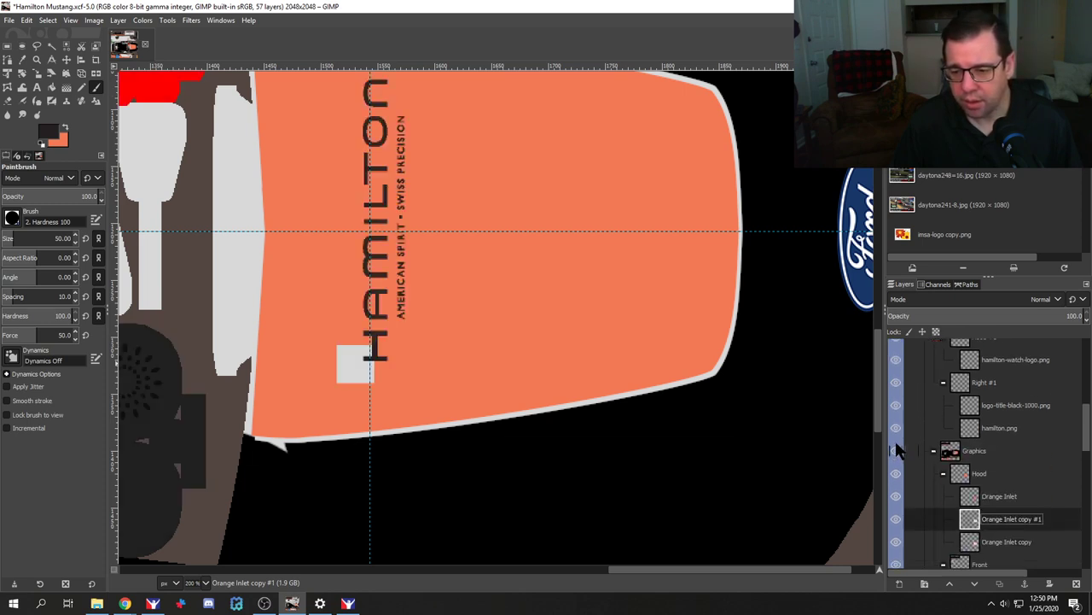
{"action": "left_click", "coordinate": [896, 449]}
{"action": "left_click", "coordinate": [896, 449]}
{"action": "scroll", "coordinate": [941, 450], "scroll_direction": "down", "scroll_amount": 3}
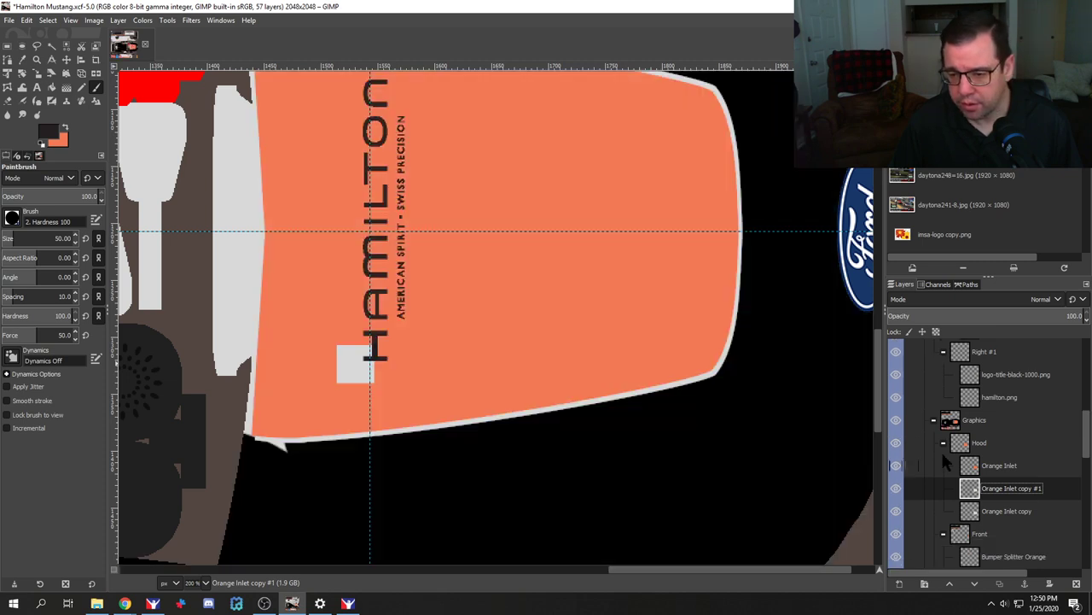
{"action": "left_click", "coordinate": [943, 450]}
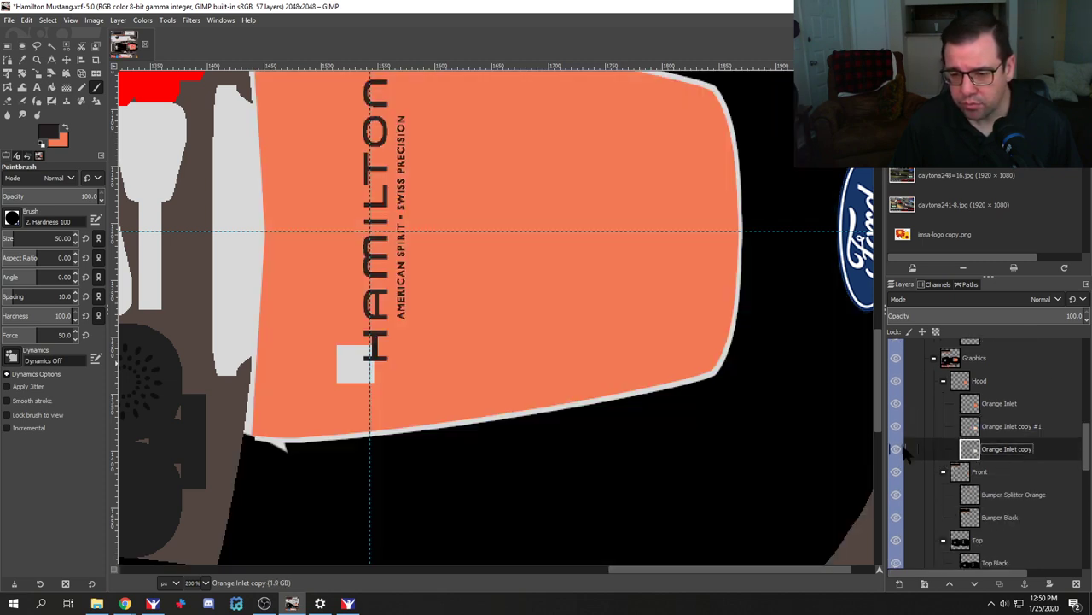
{"action": "left_click", "coordinate": [898, 386]}
{"action": "left_click", "coordinate": [898, 386]}
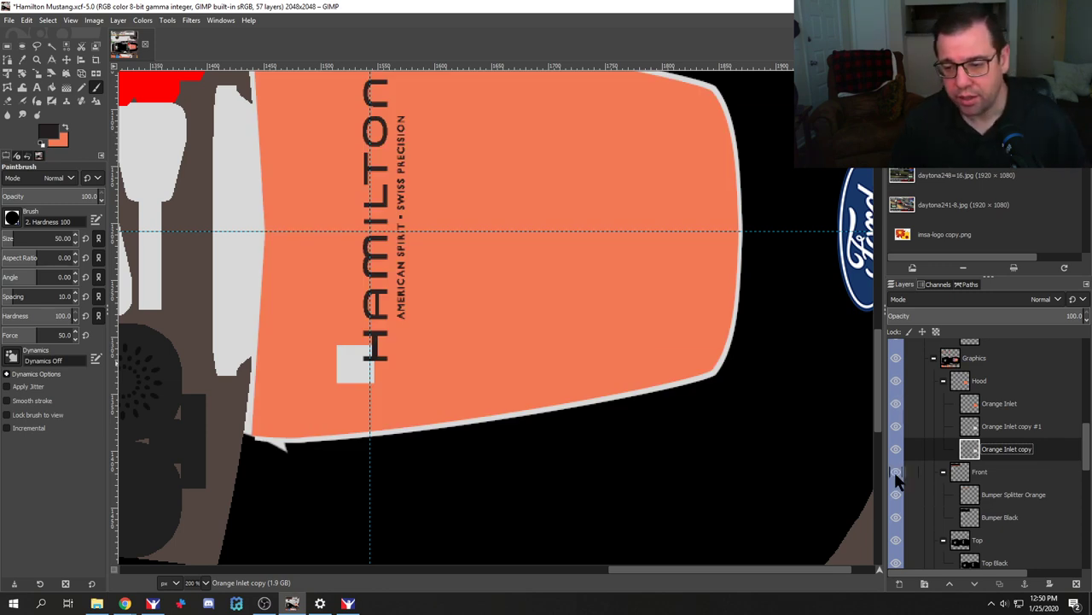
{"action": "scroll", "coordinate": [896, 478], "scroll_direction": "down", "scroll_amount": 2}
{"action": "left_click", "coordinate": [896, 448]}
{"action": "left_click", "coordinate": [896, 449]}
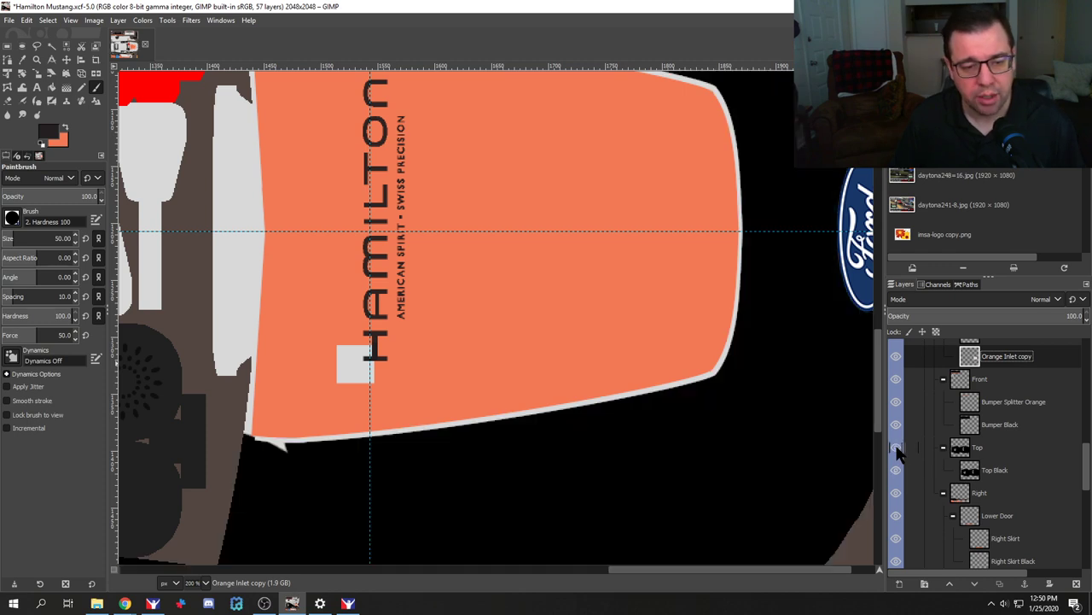
{"action": "scroll", "coordinate": [898, 452], "scroll_direction": "down", "scroll_amount": 1}
{"action": "left_click", "coordinate": [896, 431]}
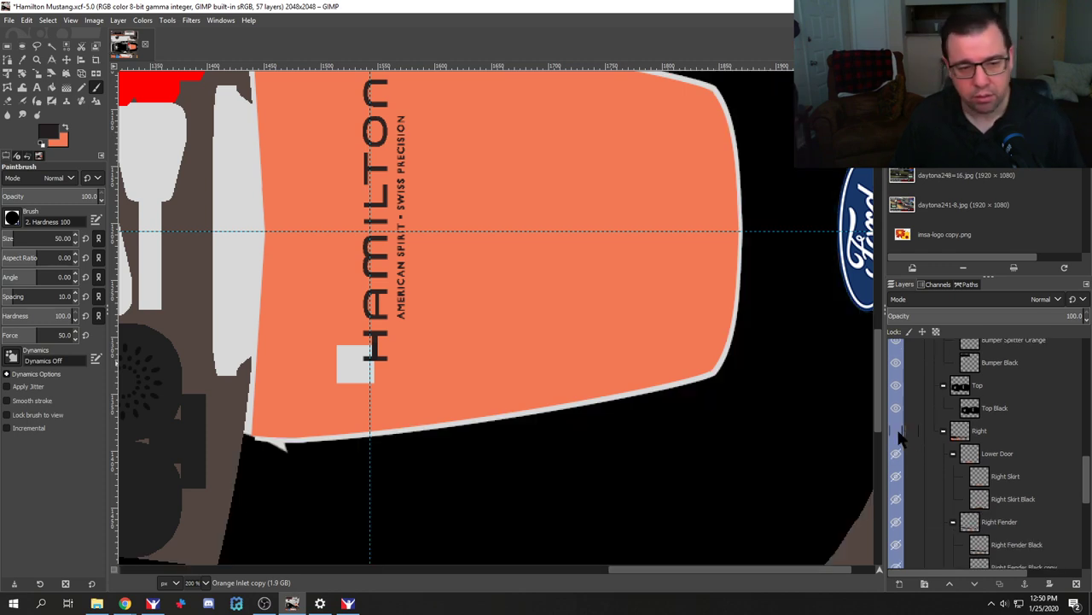
{"action": "scroll", "coordinate": [899, 437], "scroll_direction": "down", "scroll_amount": 6}
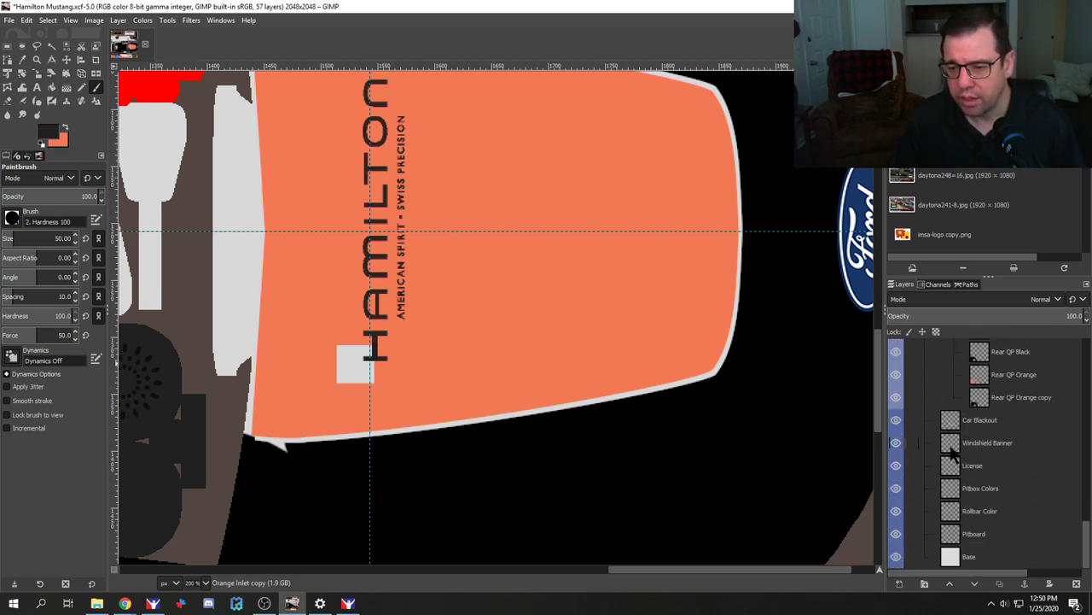
{"action": "scroll", "coordinate": [949, 442], "scroll_direction": "up", "scroll_amount": 3}
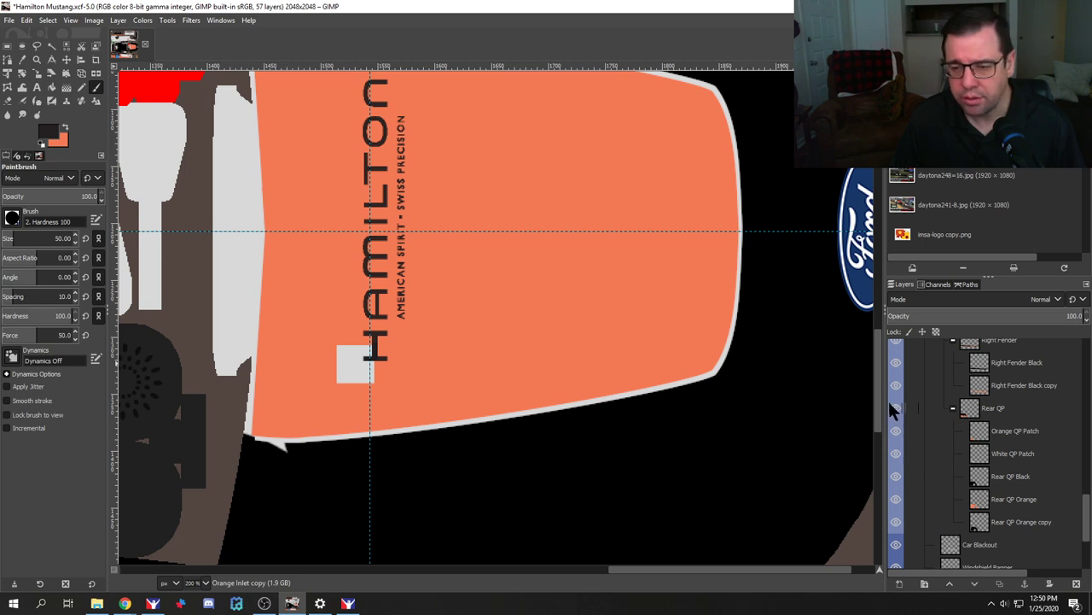
{"action": "scroll", "coordinate": [906, 427], "scroll_direction": "up", "scroll_amount": 2}
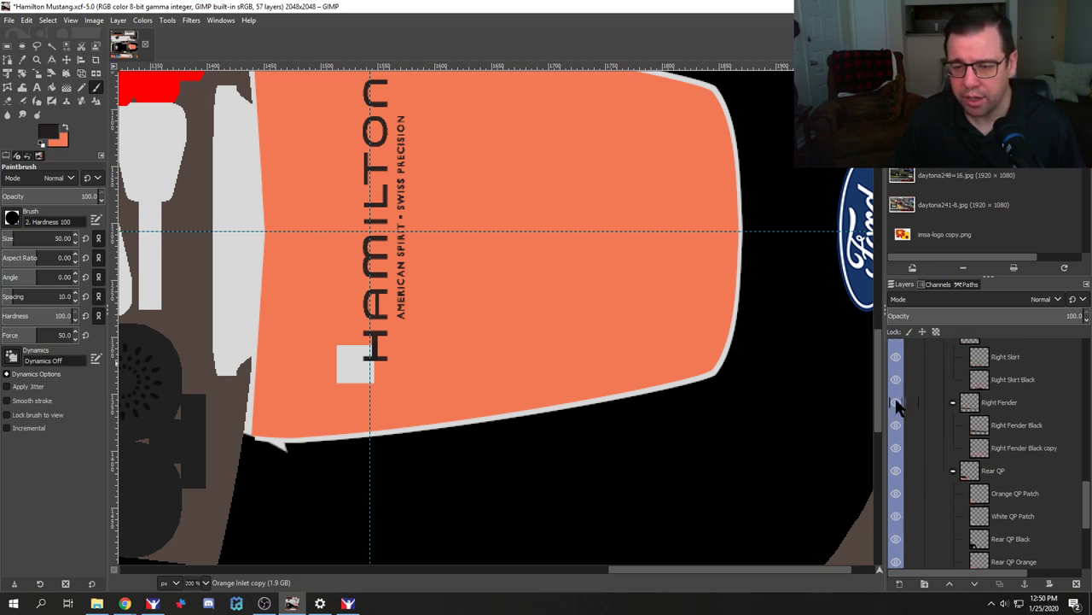
{"action": "scroll", "coordinate": [908, 409], "scroll_direction": "up", "scroll_amount": 2}
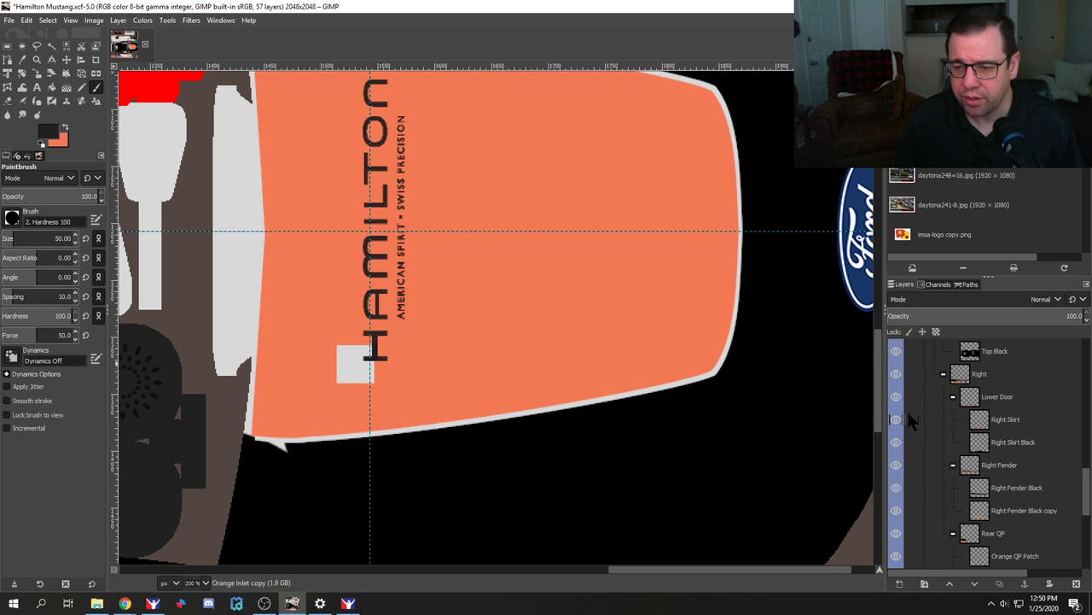
{"action": "left_click", "coordinate": [895, 396]}
{"action": "scroll", "coordinate": [896, 396], "scroll_direction": "up", "scroll_amount": 3}
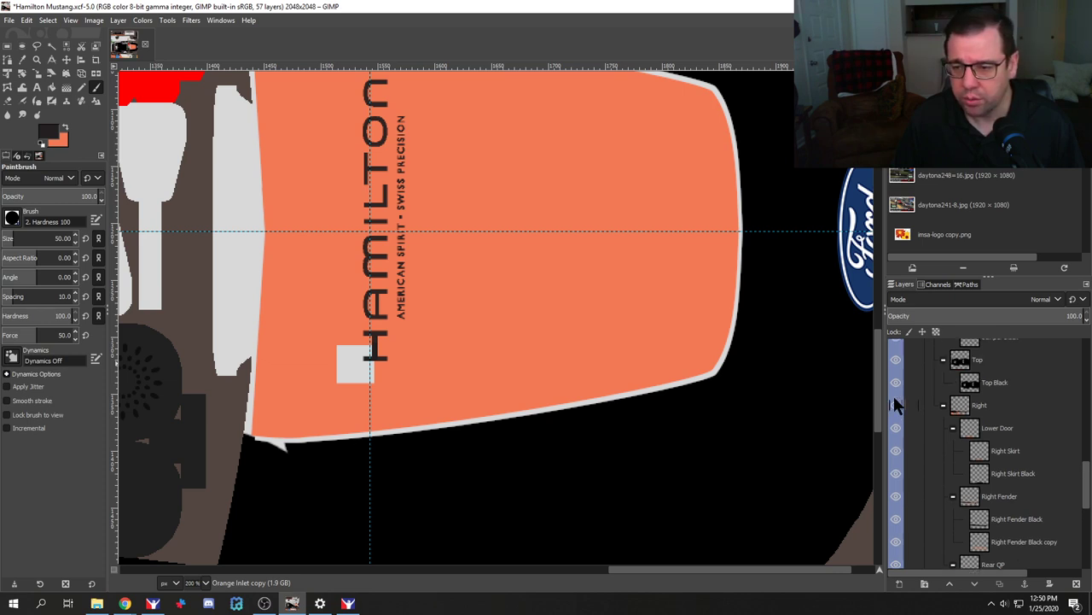
{"action": "left_click", "coordinate": [896, 392]}
{"action": "left_click", "coordinate": [896, 393]}
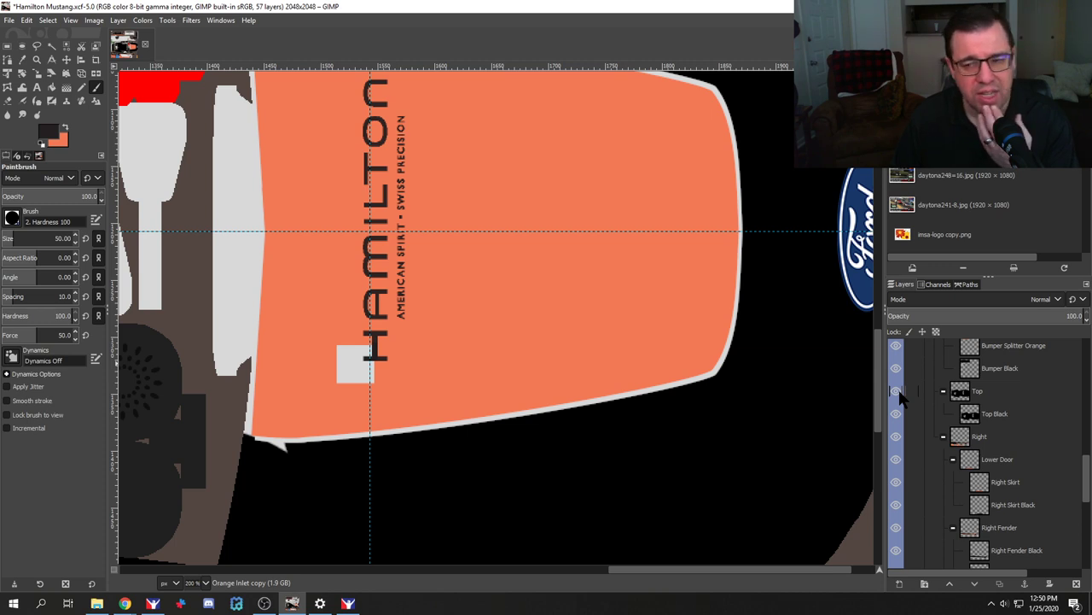
{"action": "scroll", "coordinate": [938, 468], "scroll_direction": "down", "scroll_amount": 10}
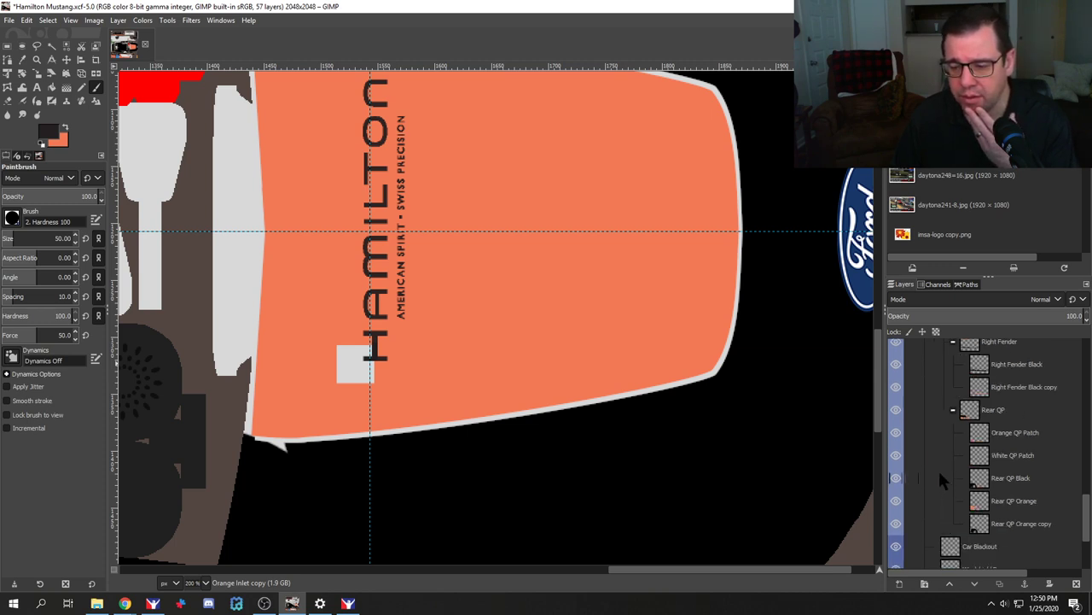
{"action": "scroll", "coordinate": [982, 512], "scroll_direction": "up", "scroll_amount": 10}
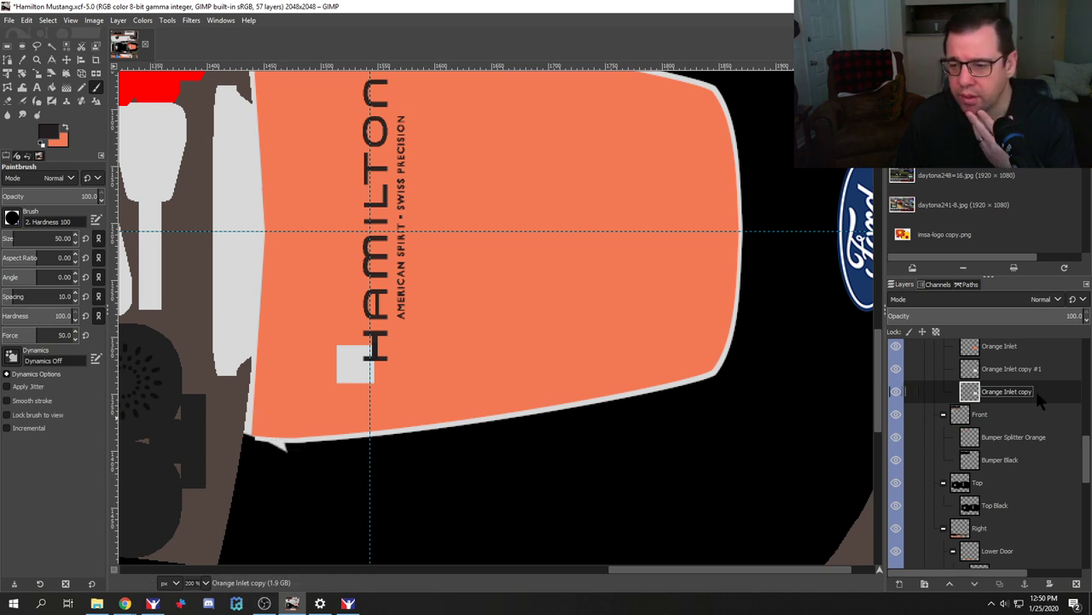
{"action": "scroll", "coordinate": [1028, 399], "scroll_direction": "up", "scroll_amount": 3}
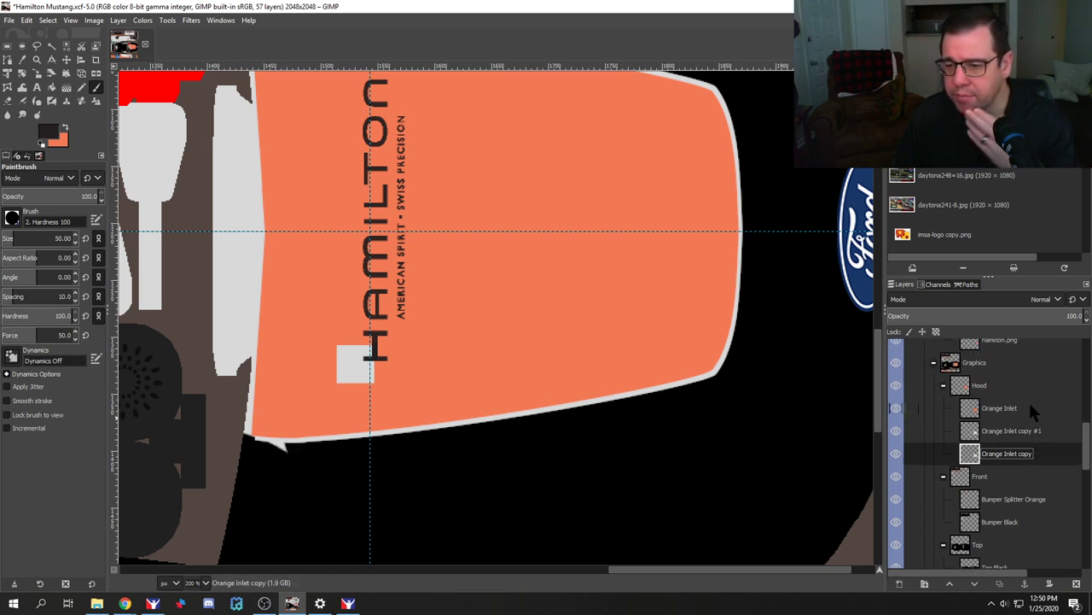
{"action": "left_click", "coordinate": [895, 409]}
{"action": "left_click", "coordinate": [895, 409]}
{"action": "left_click", "coordinate": [896, 430]}
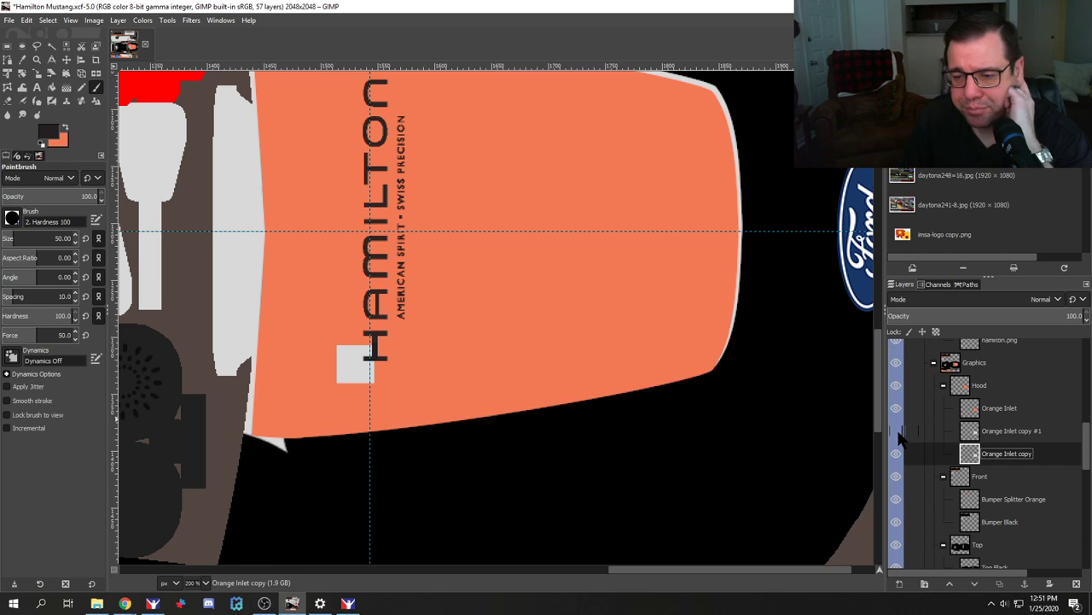
{"action": "left_click", "coordinate": [895, 430]}
{"action": "left_click", "coordinate": [896, 453]}
{"action": "left_click", "coordinate": [896, 454]}
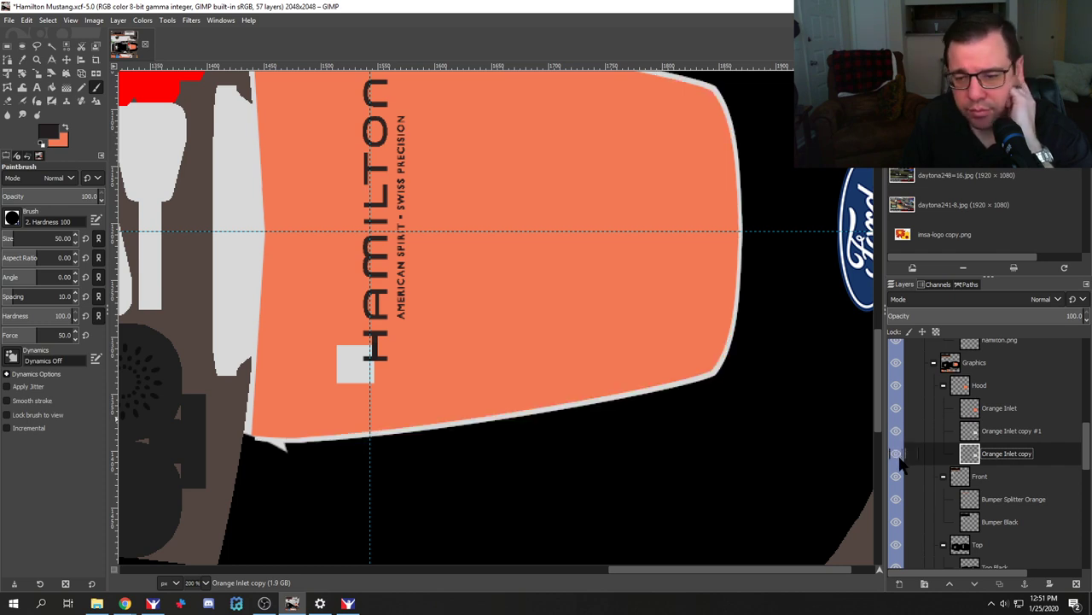
{"action": "scroll", "coordinate": [908, 459], "scroll_direction": "up", "scroll_amount": 2}
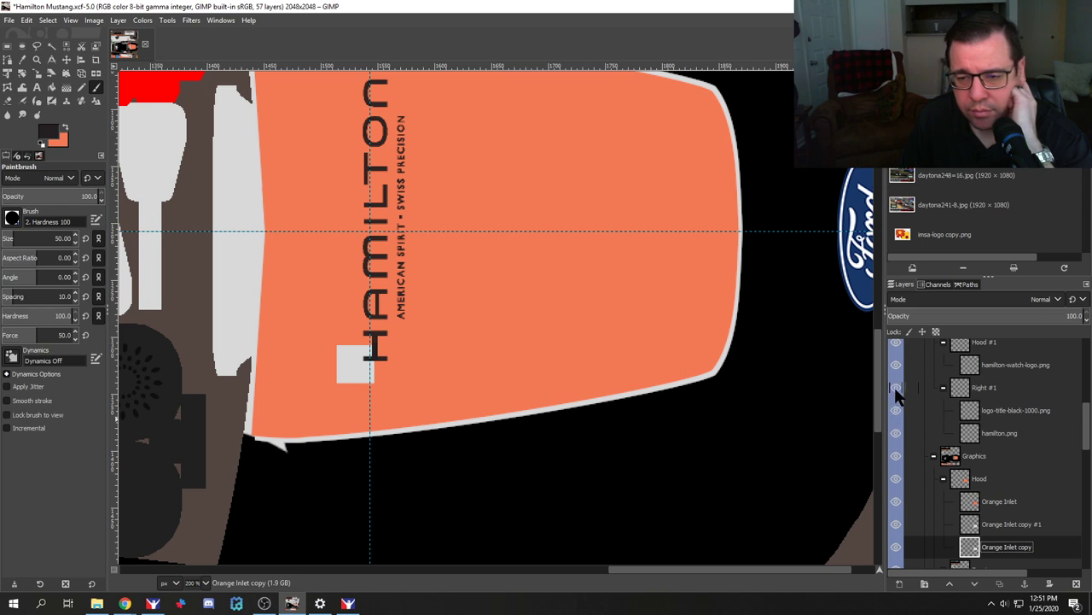
{"action": "scroll", "coordinate": [896, 393], "scroll_direction": "up", "scroll_amount": 2}
{"action": "left_click", "coordinate": [896, 407]}
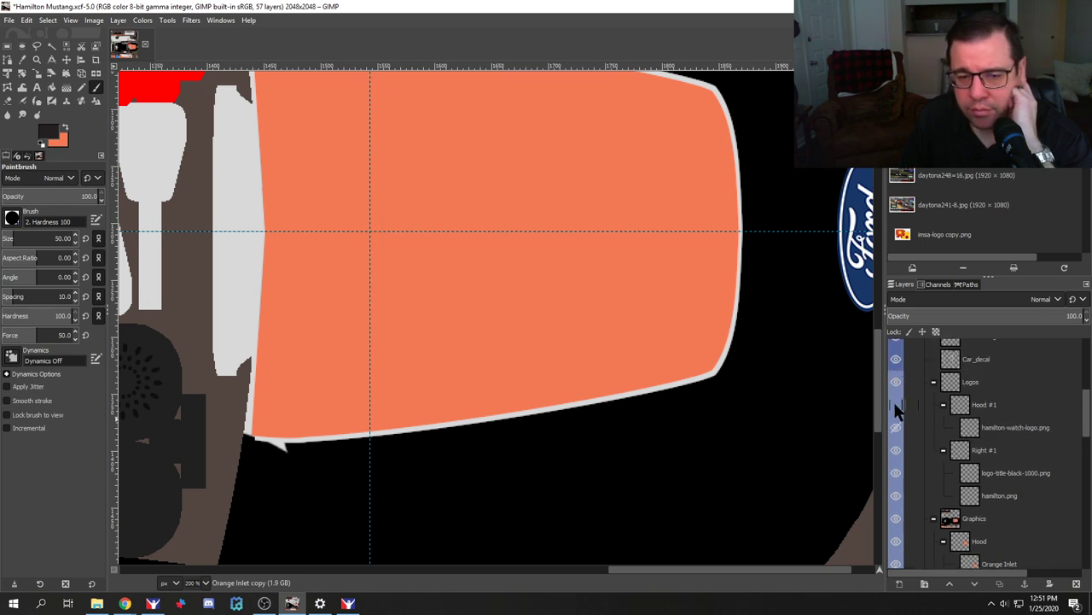
{"action": "left_click", "coordinate": [897, 406]}
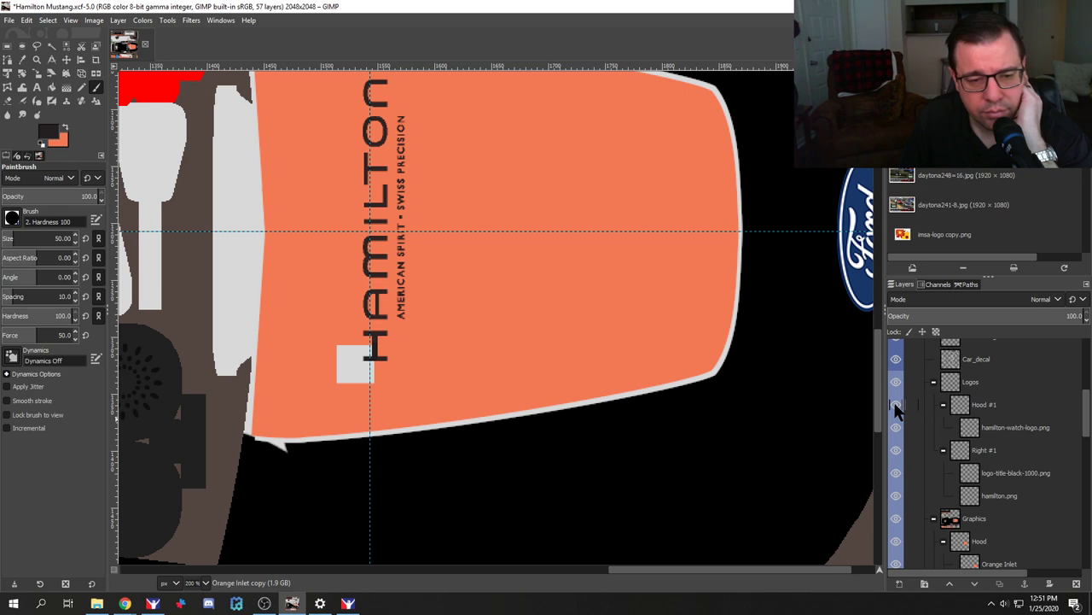
{"action": "scroll", "coordinate": [896, 408], "scroll_direction": "up", "scroll_amount": 2}
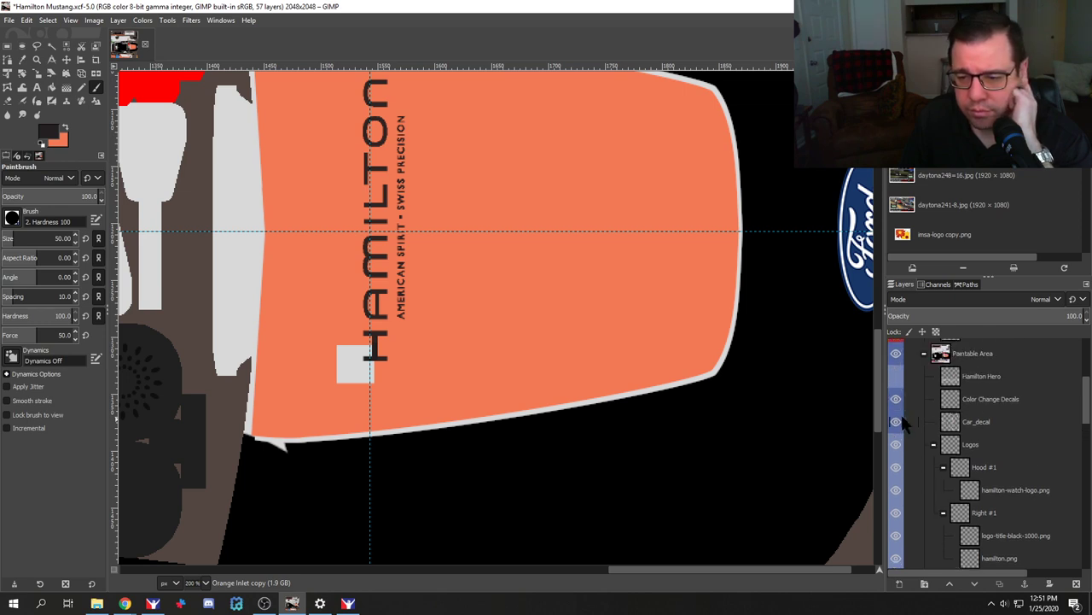
{"action": "scroll", "coordinate": [905, 422], "scroll_direction": "up", "scroll_amount": 1}
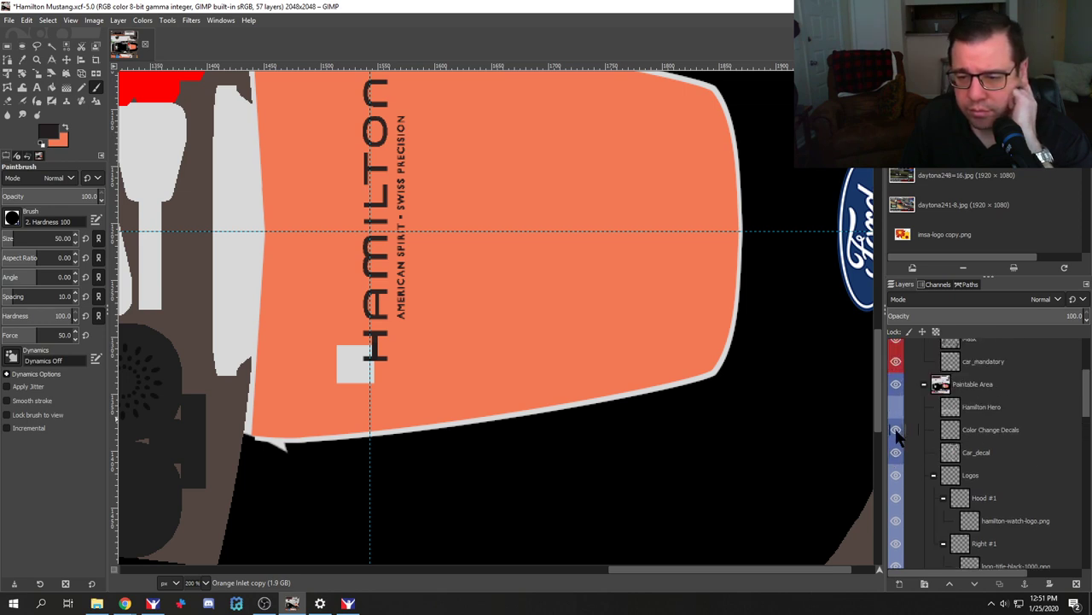
{"action": "scroll", "coordinate": [896, 427], "scroll_direction": "up", "scroll_amount": 3}
{"action": "scroll", "coordinate": [896, 435], "scroll_direction": "up", "scroll_amount": 1}
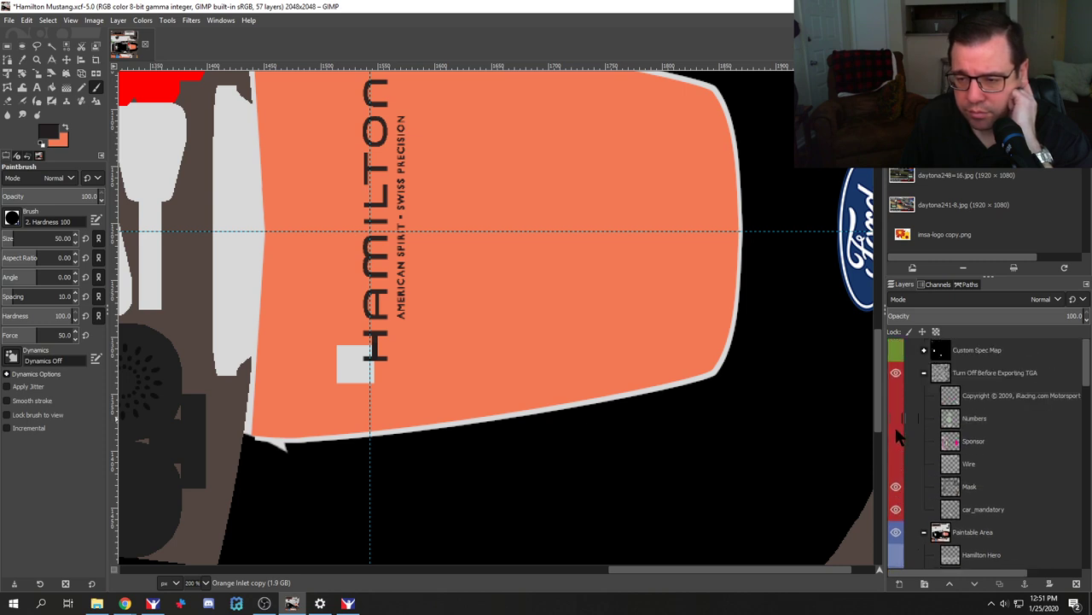
{"action": "scroll", "coordinate": [896, 431], "scroll_direction": "down", "scroll_amount": 8}
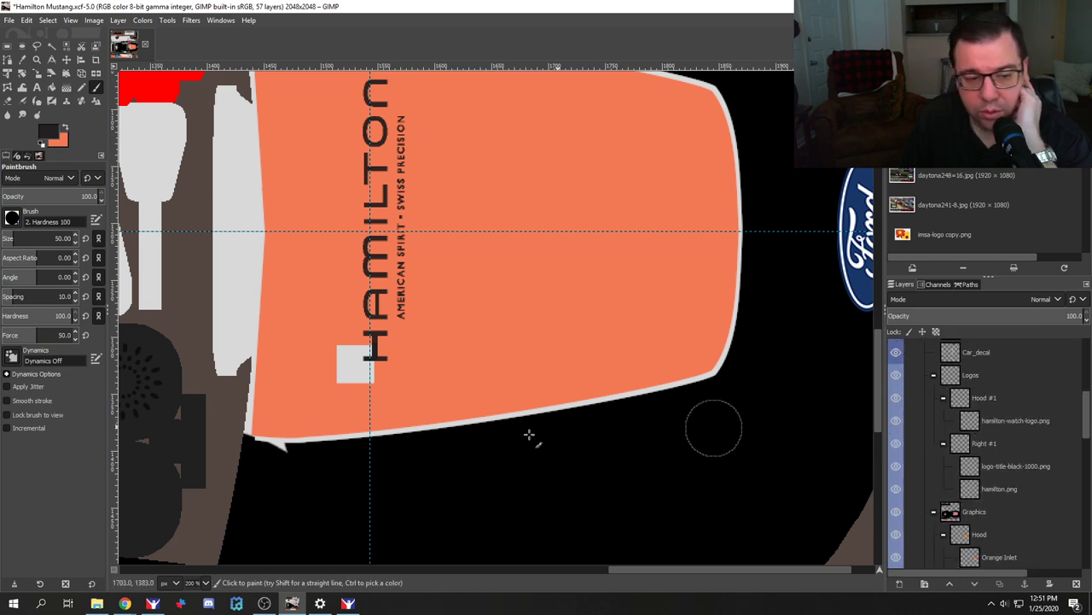
Step: Select the Top Black layer, switch to the Move tool and zoom the canvas to 100%
{"action": "scroll", "coordinate": [250, 445], "scroll_direction": "up", "scroll_amount": 5}
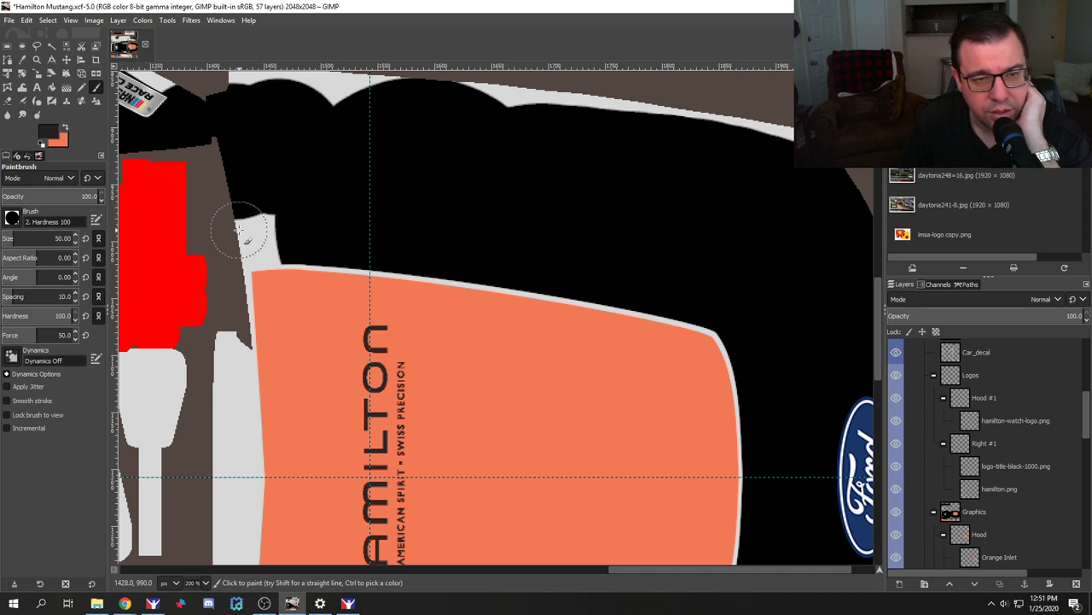
{"action": "scroll", "coordinate": [339, 286], "scroll_direction": "down", "scroll_amount": 10}
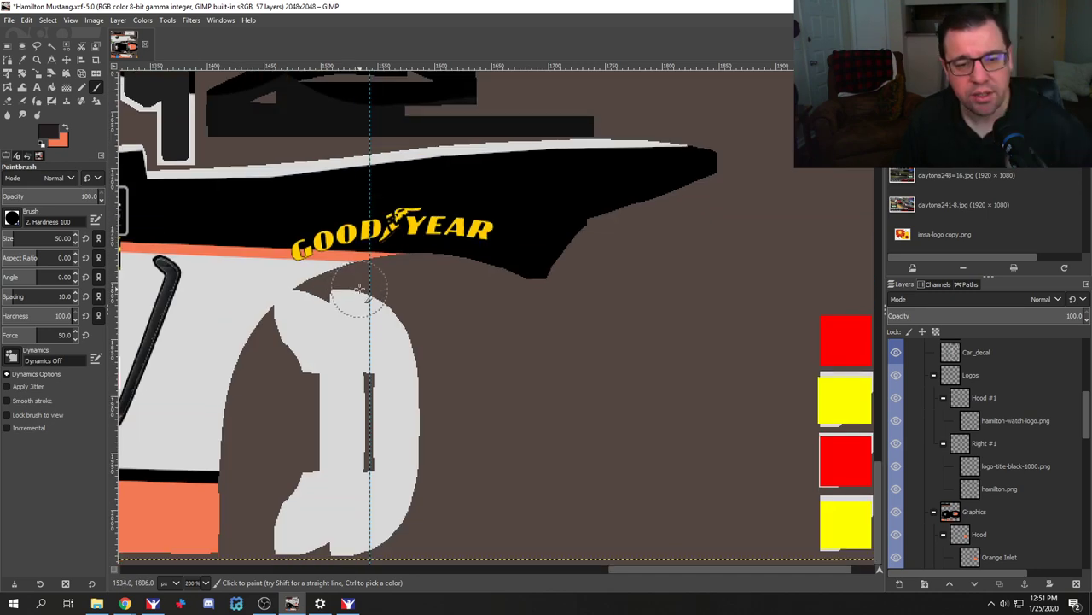
{"action": "scroll", "coordinate": [363, 280], "scroll_direction": "down", "scroll_amount": 4}
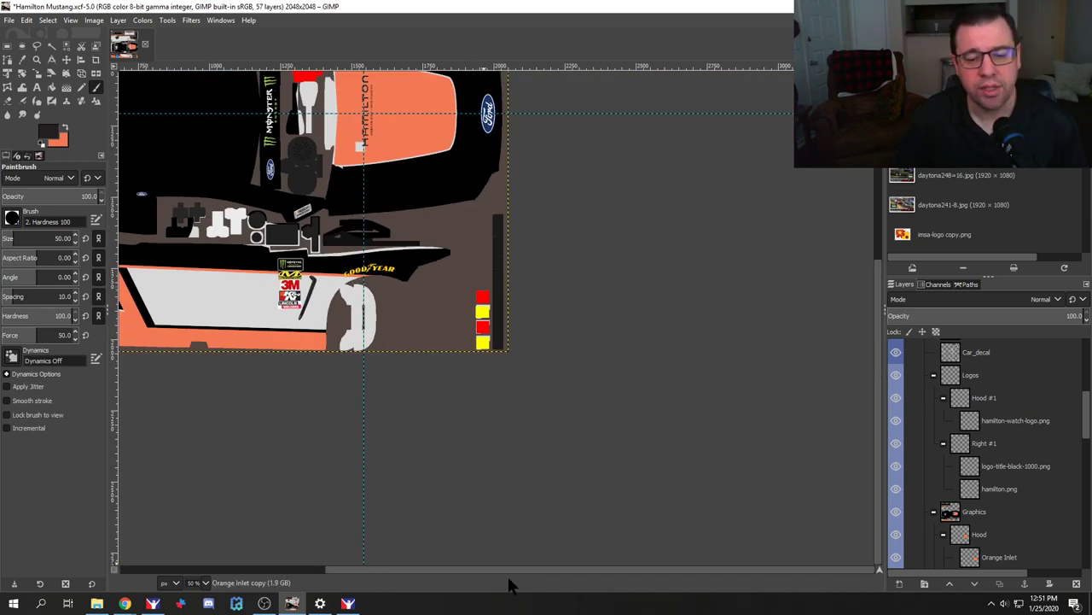
{"action": "left_click_drag", "start_coordinate": [507, 566], "coordinate": [289, 561]}
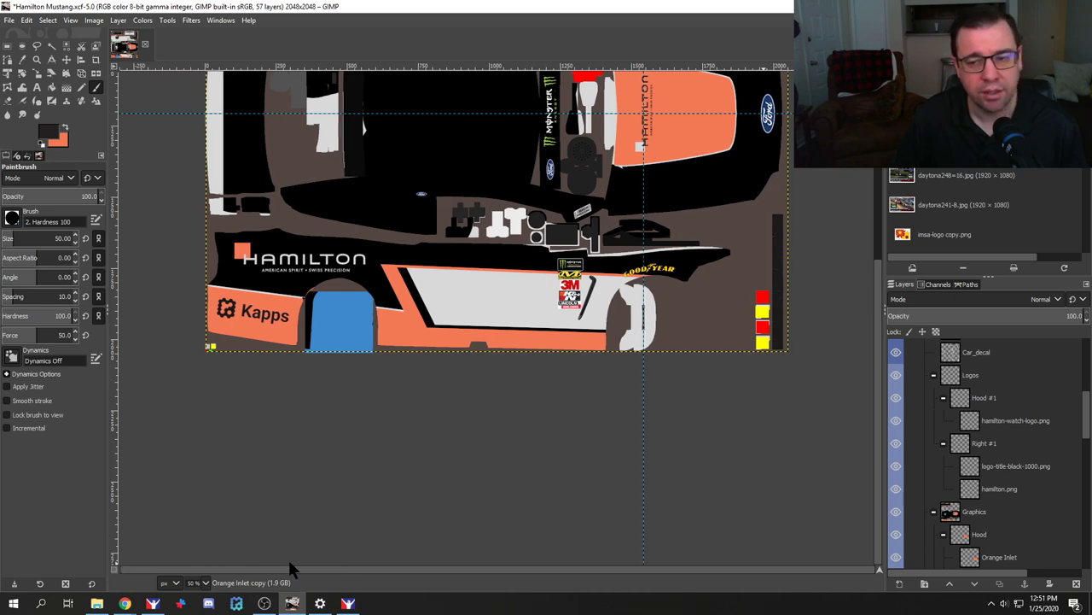
{"action": "scroll", "coordinate": [1041, 524], "scroll_direction": "down", "scroll_amount": 5}
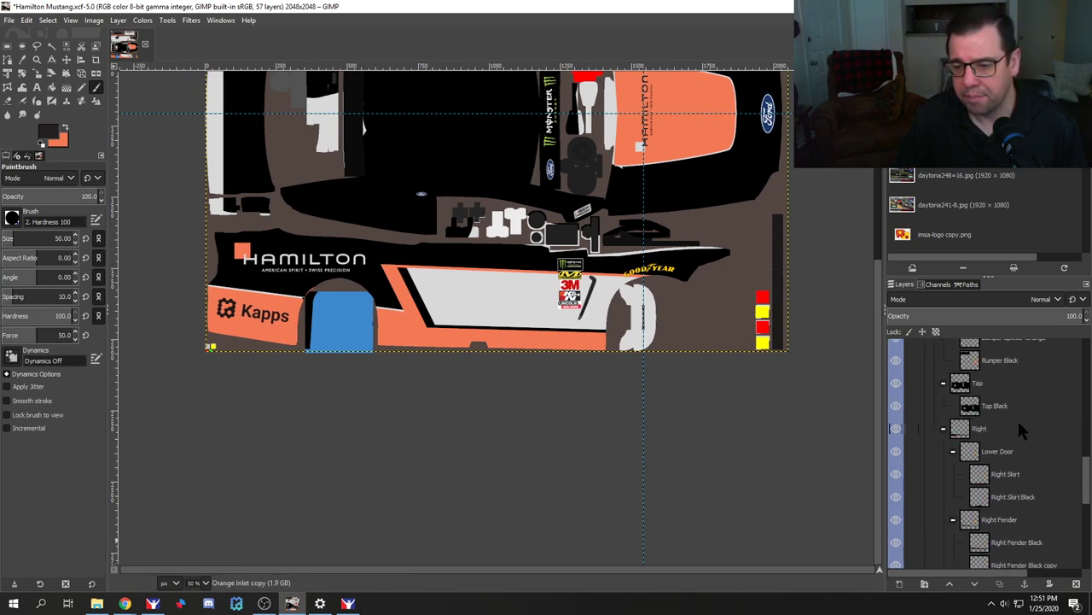
{"action": "left_click", "coordinate": [997, 405]}
{"action": "scroll", "coordinate": [512, 362], "scroll_direction": "up", "scroll_amount": 5}
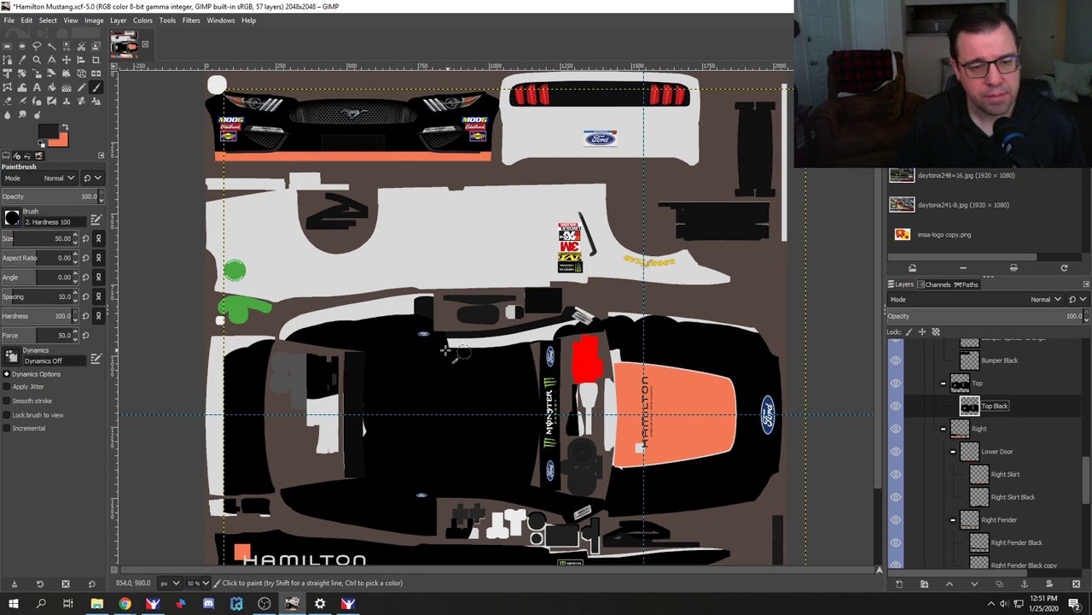
{"action": "left_click", "coordinate": [66, 59]}
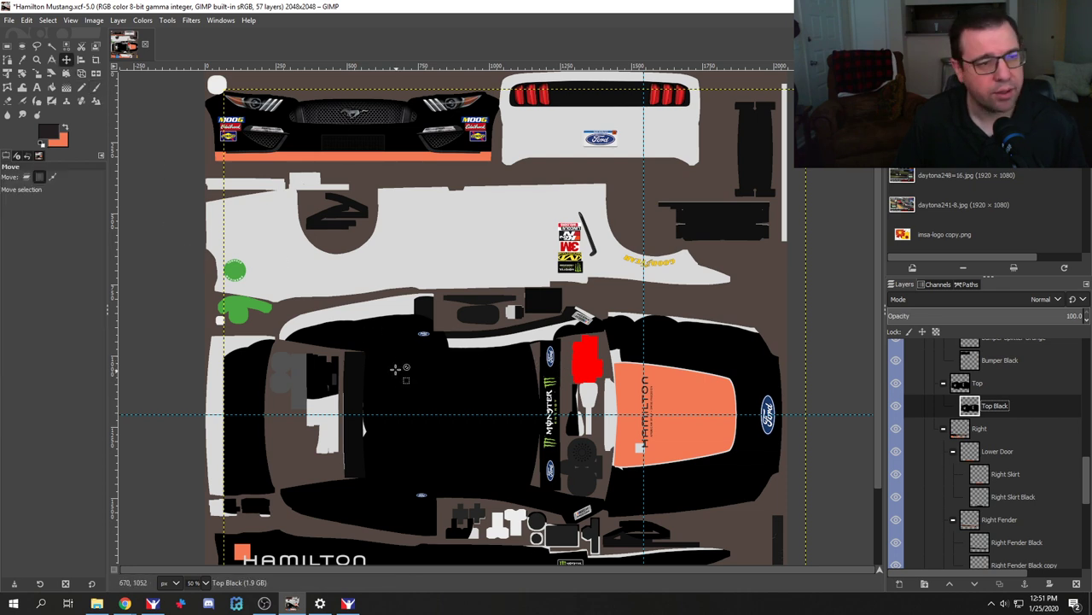
{"action": "key", "text": "1"}
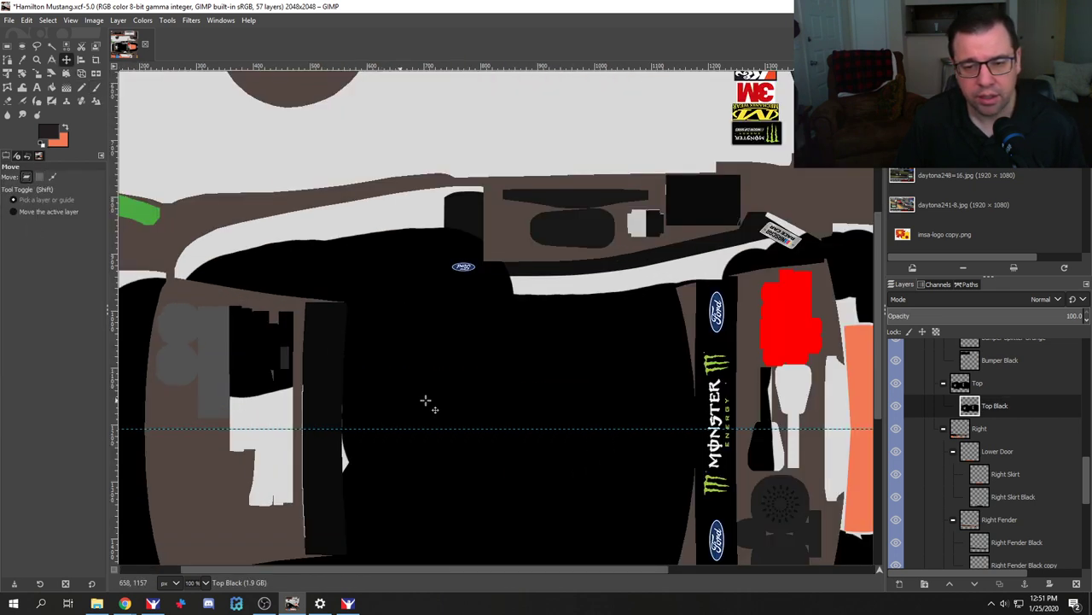
{"action": "scroll", "coordinate": [952, 452], "scroll_direction": "up", "scroll_amount": 6}
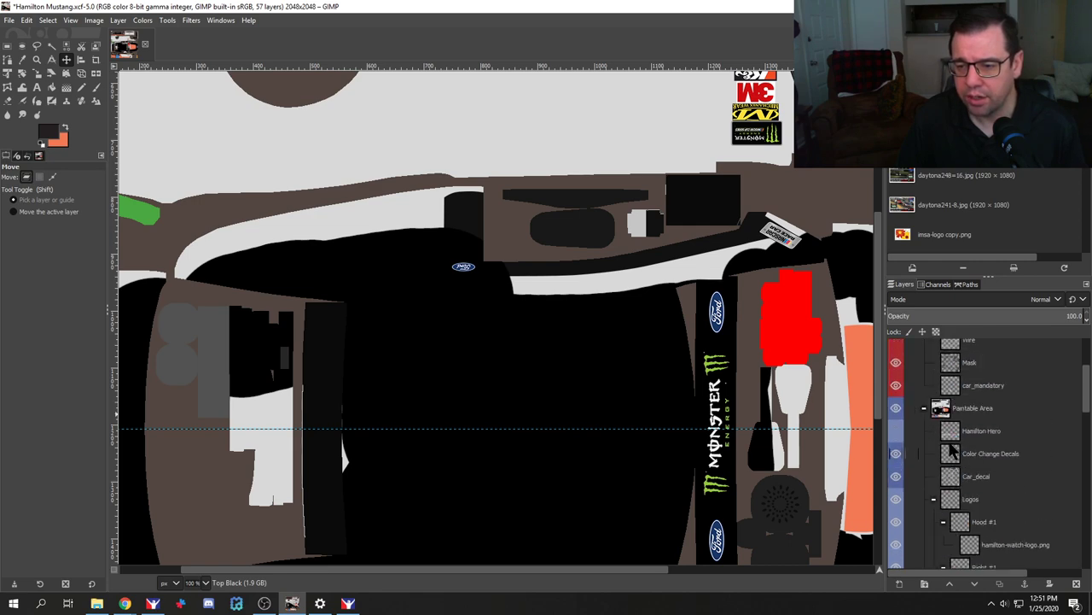
{"action": "scroll", "coordinate": [952, 444], "scroll_direction": "up", "scroll_amount": 2}
Step: Show the Wire layer and zoom out to see the whole livery template
{"action": "left_click", "coordinate": [896, 401]}
{"action": "key", "text": "minus"}
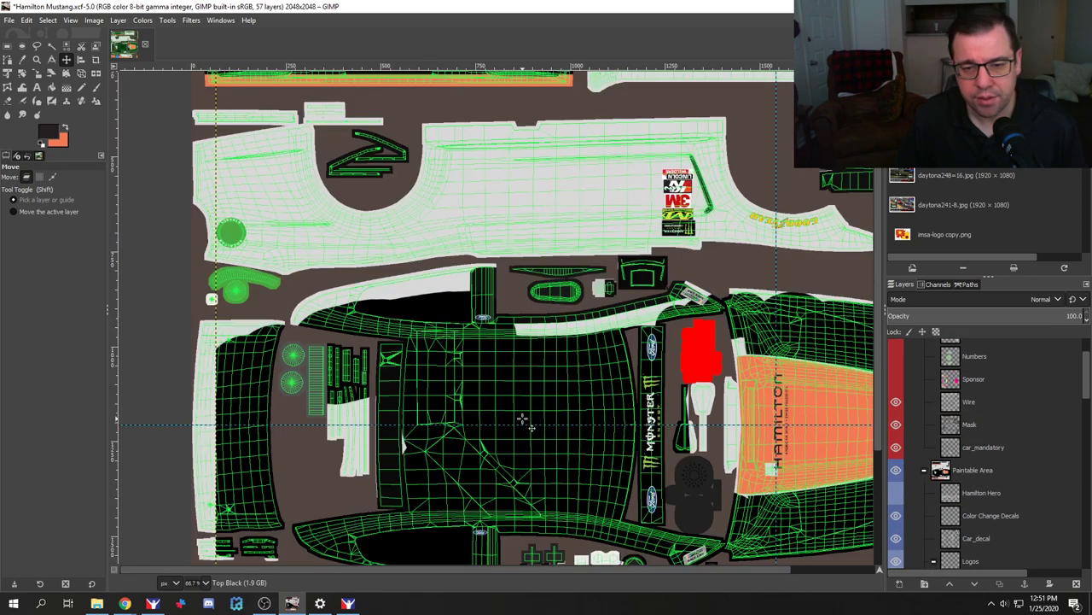
{"action": "key", "text": "minus"}
{"action": "scroll", "coordinate": [555, 416], "scroll_direction": "down", "scroll_amount": 2}
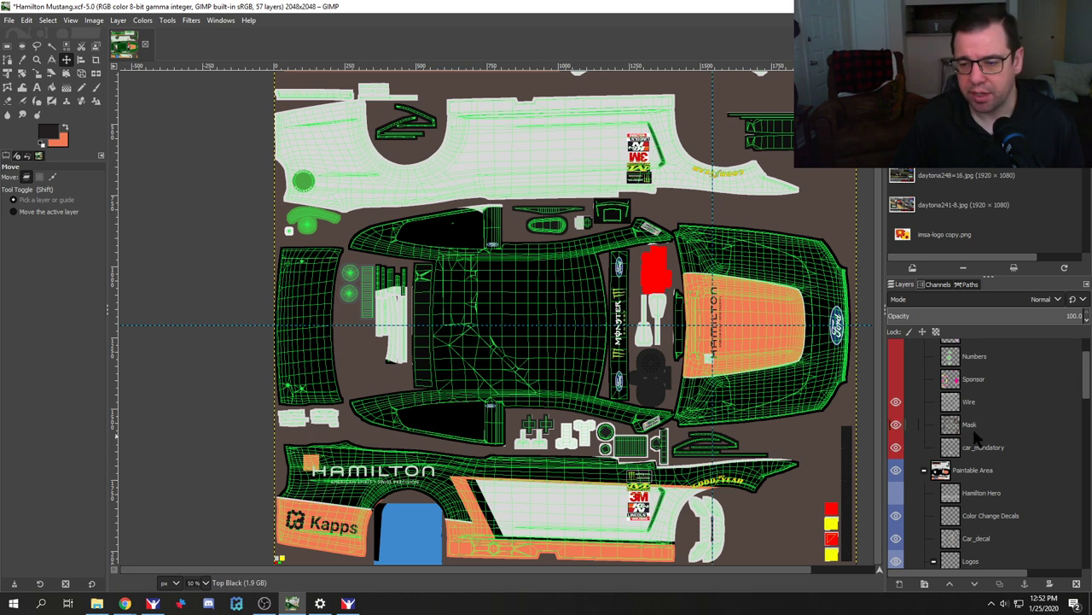
{"action": "scroll", "coordinate": [996, 479], "scroll_direction": "down", "scroll_amount": 5}
{"action": "scroll", "coordinate": [997, 480], "scroll_direction": "down", "scroll_amount": 5}
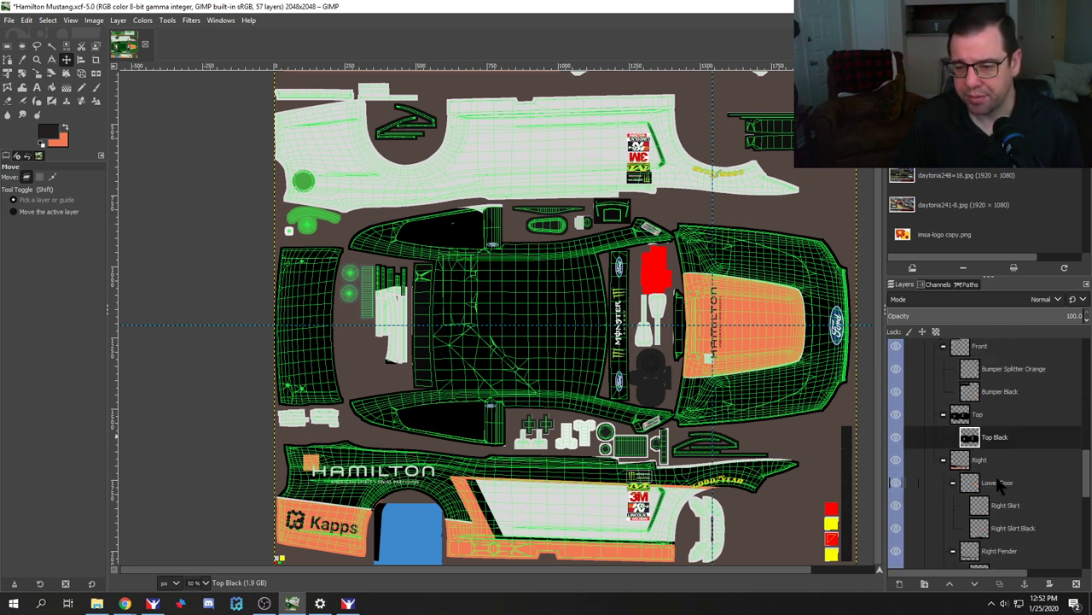
Step: On the Top Black layer, set the foreground colour to black and pick the Paintbrush
{"action": "left_click", "coordinate": [1010, 428]}
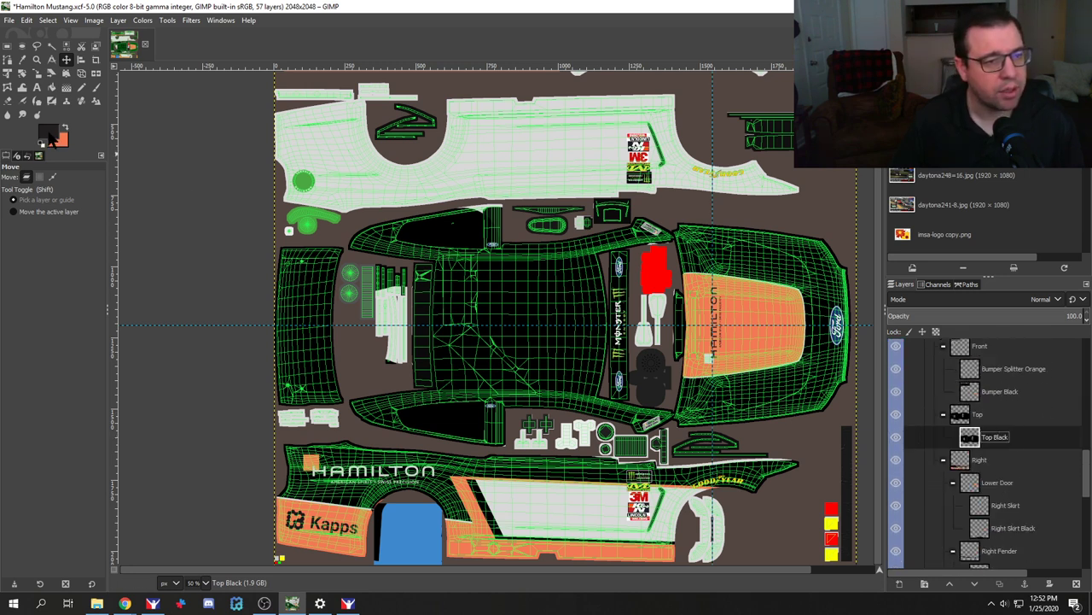
{"action": "left_click", "coordinate": [45, 138]}
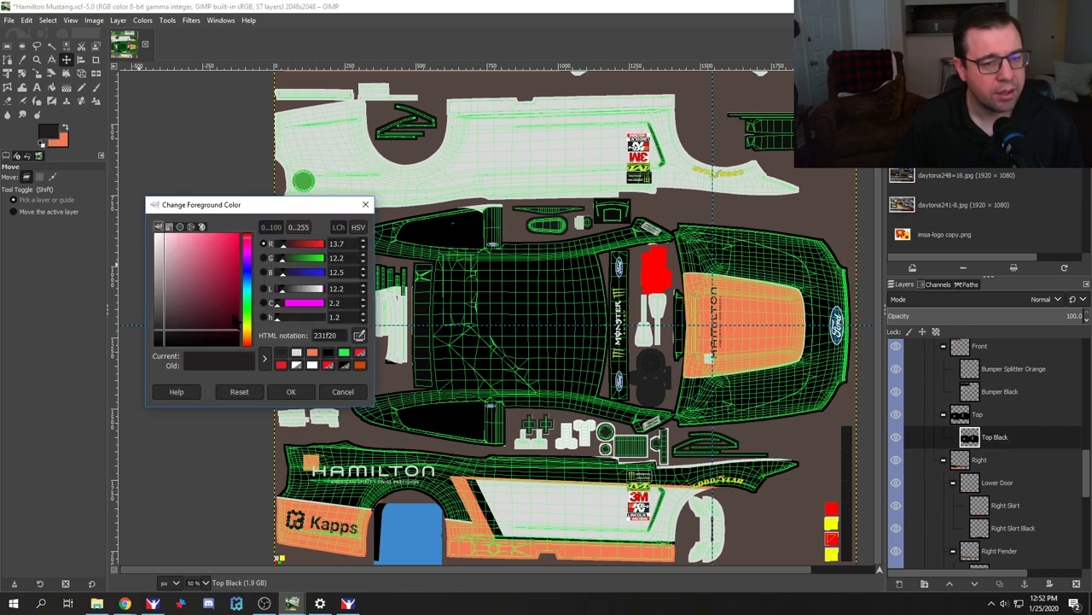
{"action": "left_click", "coordinate": [236, 344]}
{"action": "left_click", "coordinate": [294, 391]}
{"action": "key", "text": "1"}
{"action": "scroll", "coordinate": [444, 510], "scroll_direction": "up", "scroll_amount": 5}
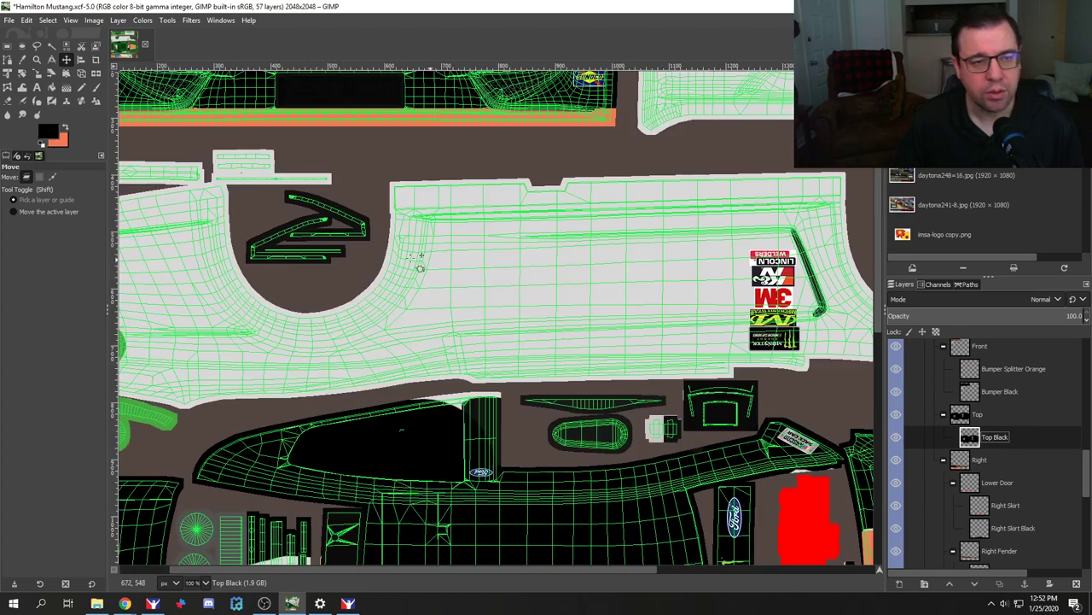
{"action": "key", "text": "p"}
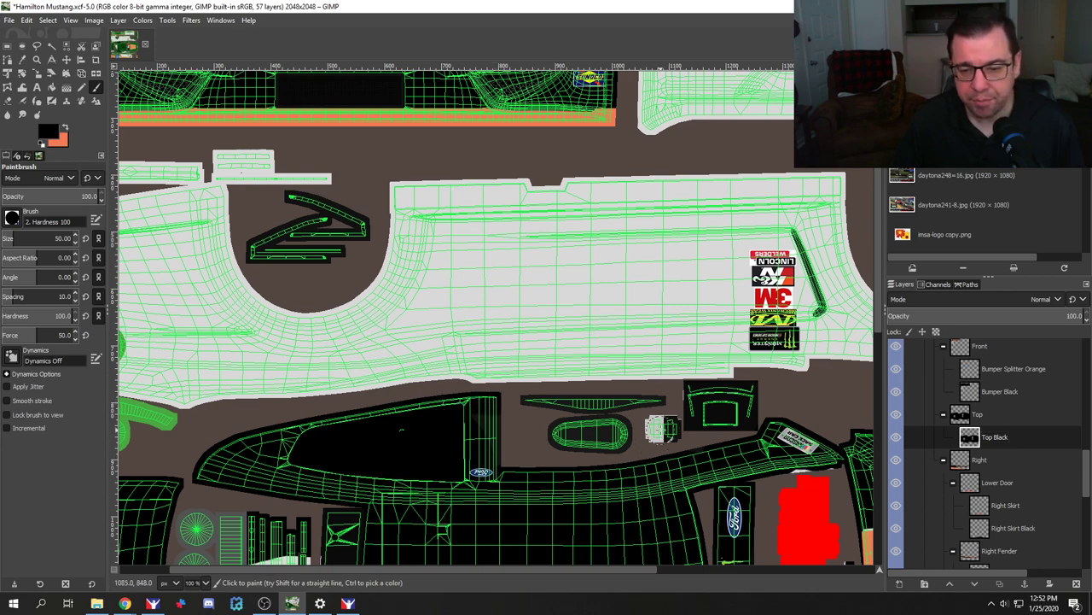
{"action": "scroll", "coordinate": [619, 474], "scroll_direction": "down", "scroll_amount": 10}
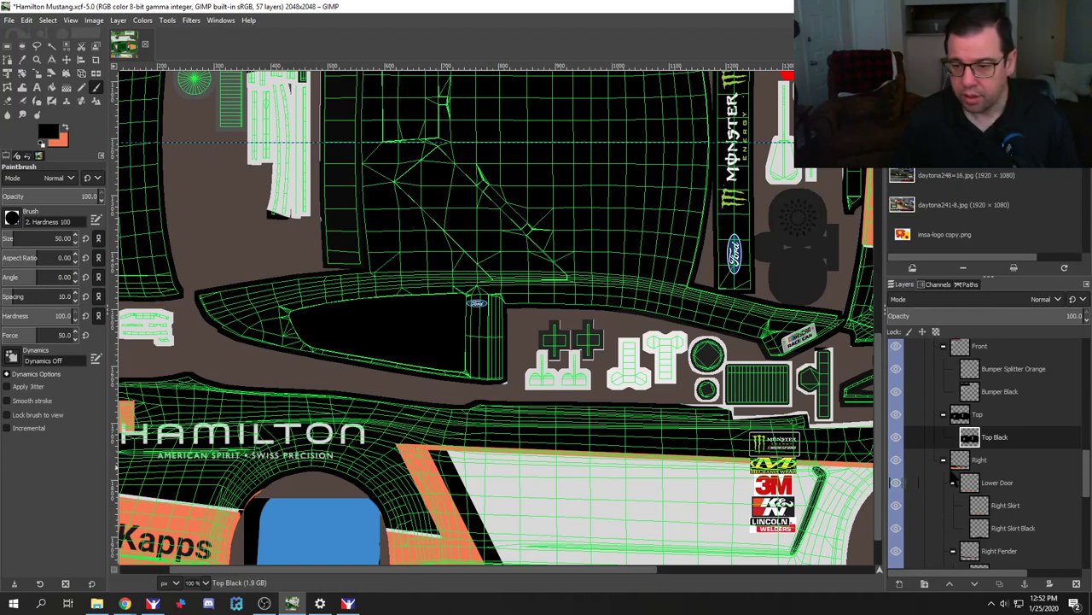
{"action": "scroll", "coordinate": [947, 446], "scroll_direction": "up", "scroll_amount": 6}
{"action": "scroll", "coordinate": [933, 465], "scroll_direction": "up", "scroll_amount": 3}
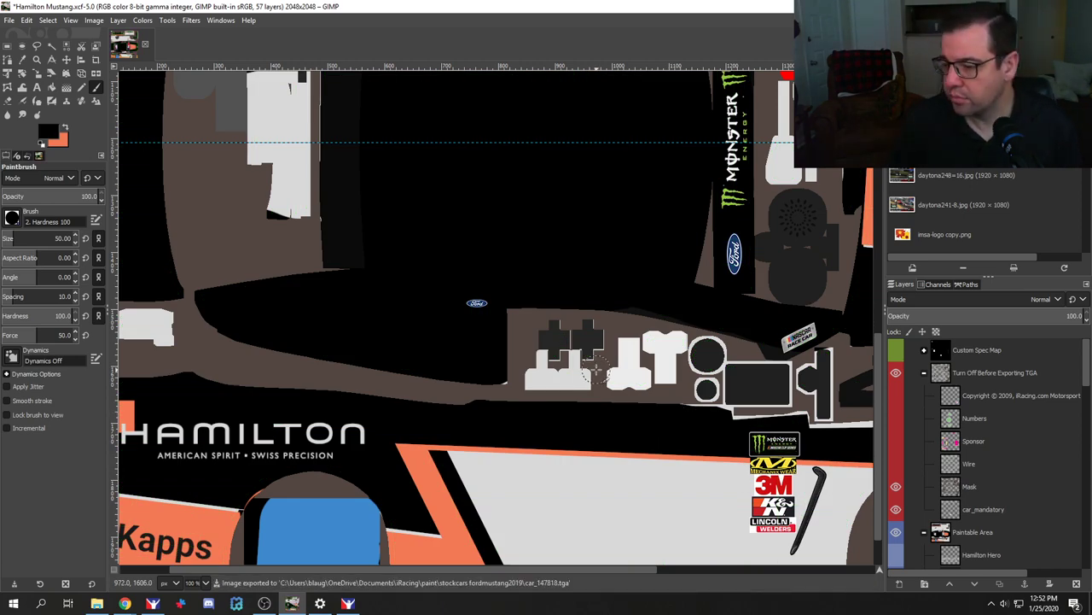
Step: Reload the car in iRacing to preview the livery, then bring up the Hamilton folder
{"action": "key", "text": "alt+Tab"}
{"action": "key", "text": "ctrl+r"}
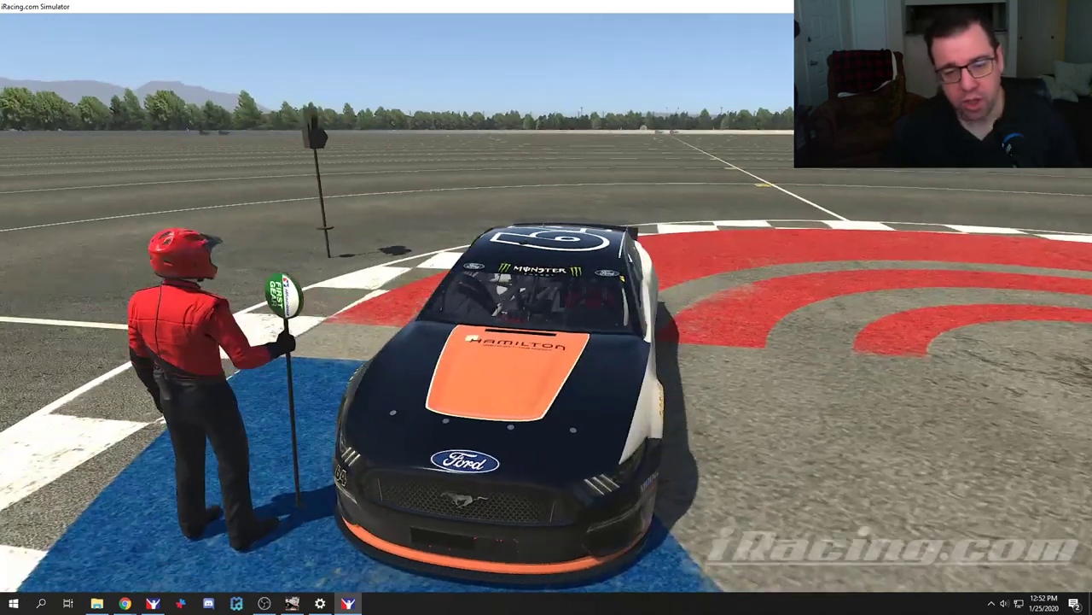
{"action": "key", "text": "alt+Tab"}
{"action": "key", "text": "Tab"}
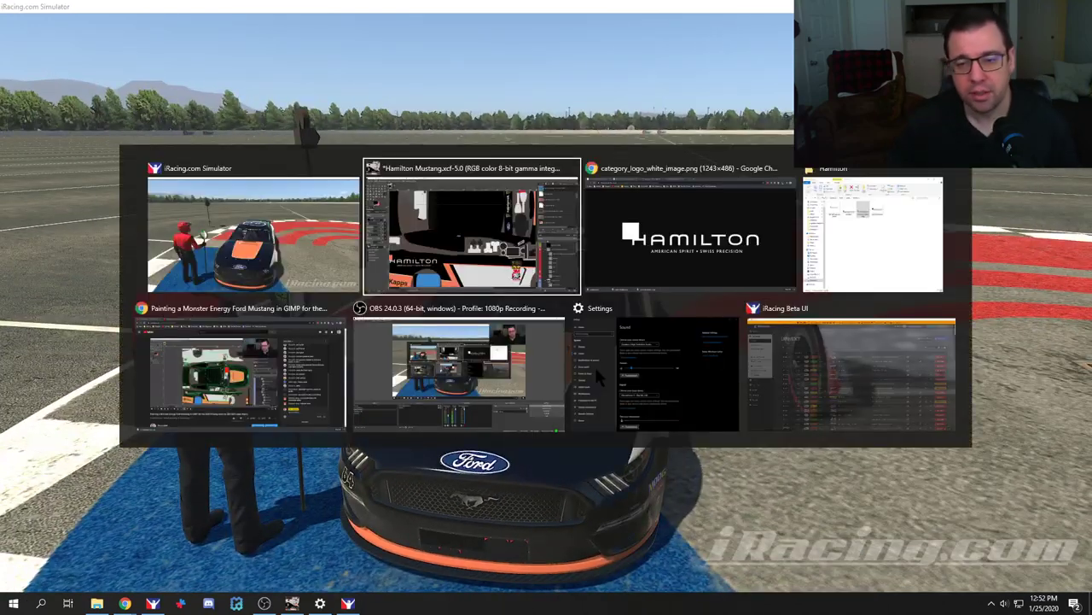
{"action": "key", "text": "alt+Tab"}
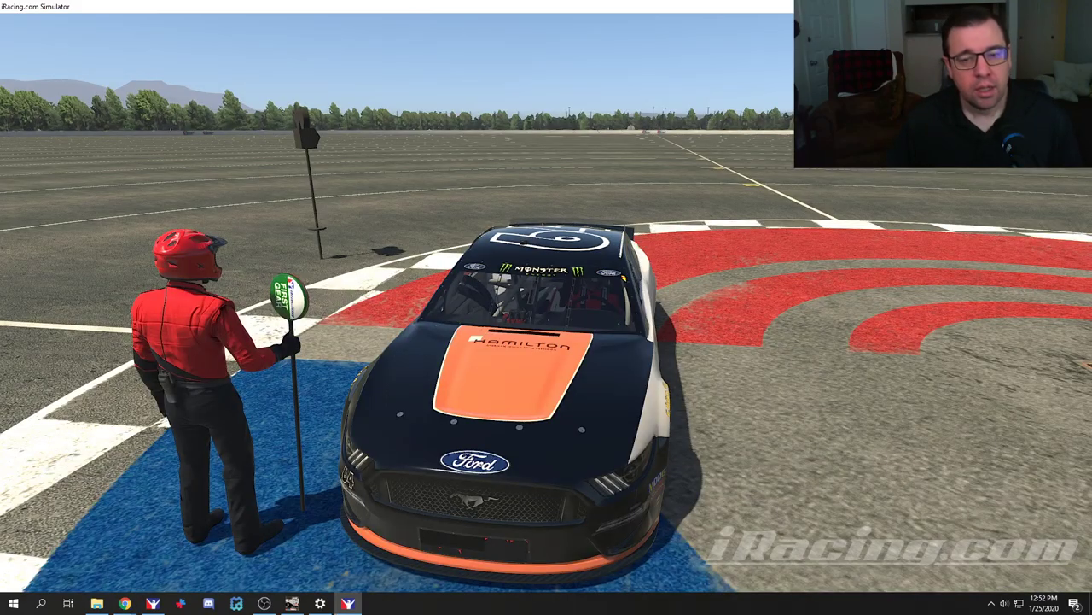
{"action": "key", "text": "alt+Tab"}
{"action": "key", "text": "Tab"}
{"action": "key", "text": "Tab"}
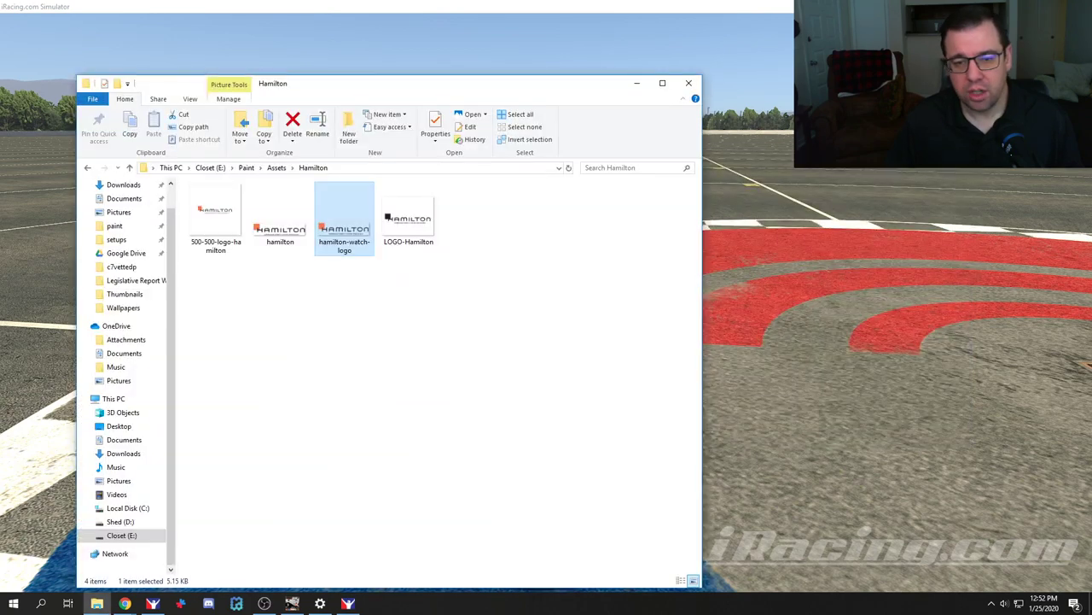
Step: Open the Kapps folder under Assets and select logo-title-black-1000
{"action": "left_click", "coordinate": [85, 167]}
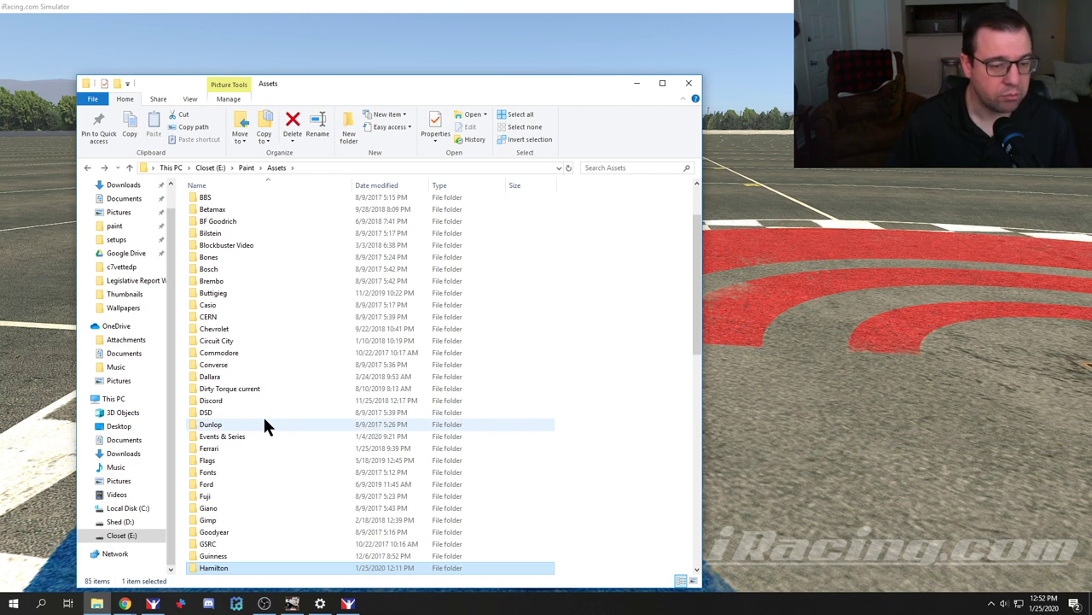
{"action": "scroll", "coordinate": [261, 418], "scroll_direction": "down", "scroll_amount": 5}
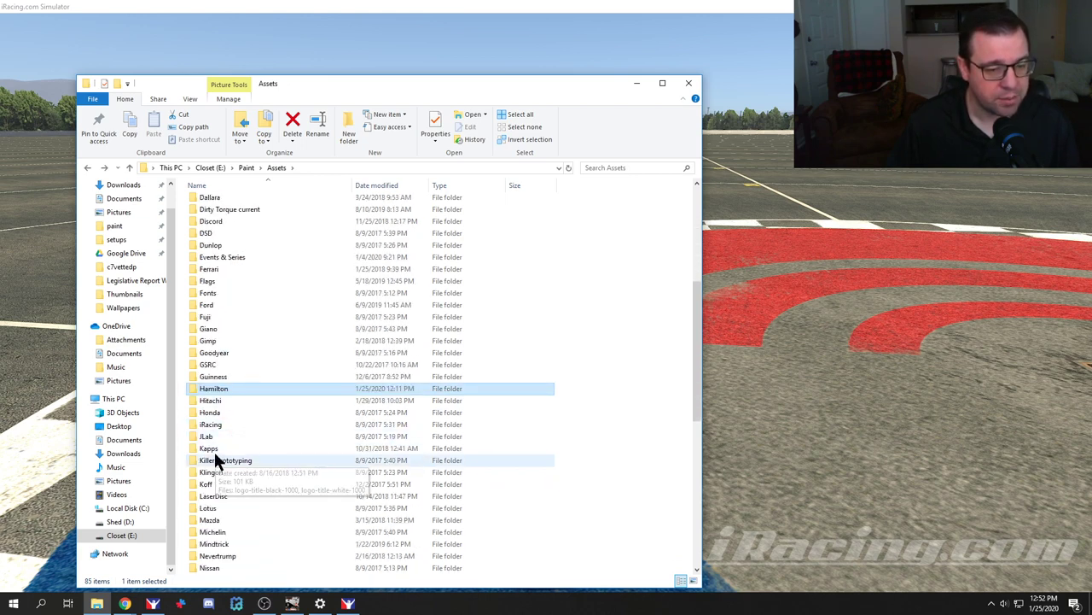
{"action": "double_click", "coordinate": [214, 450]}
{"action": "left_click", "coordinate": [208, 194]}
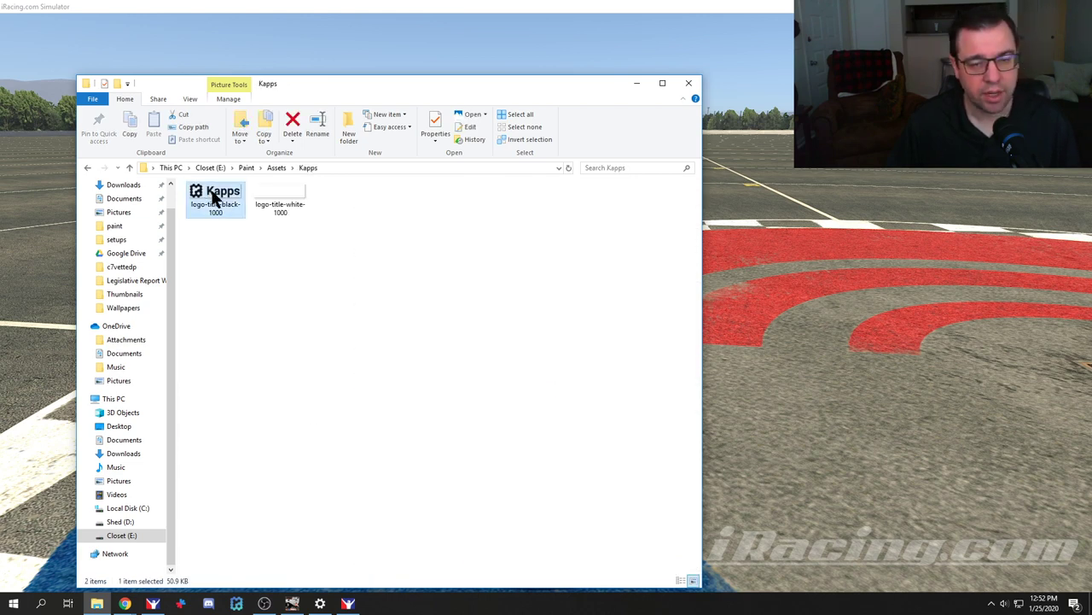
{"action": "key", "text": "alt+Tab"}
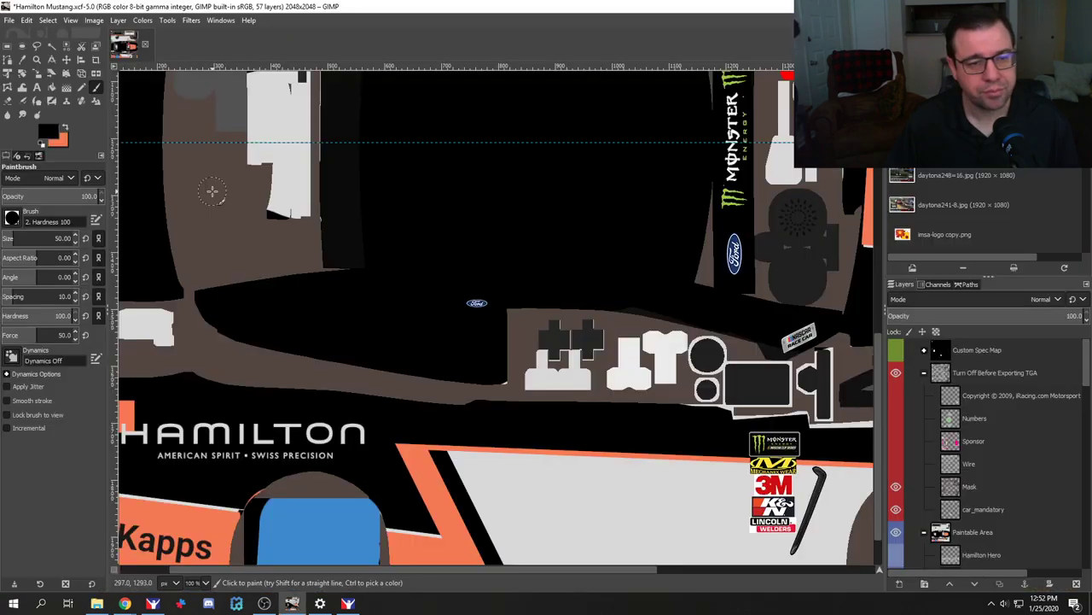
Step: Drop the black Kapps logo into the livery and move its layer into the Hood #1 group
{"action": "key", "text": "alt+Tab"}
{"action": "left_click_drag", "start_coordinate": [214, 196], "coordinate": [1041, 482]}
{"action": "left_click_drag", "start_coordinate": [1016, 351], "coordinate": [982, 444]}
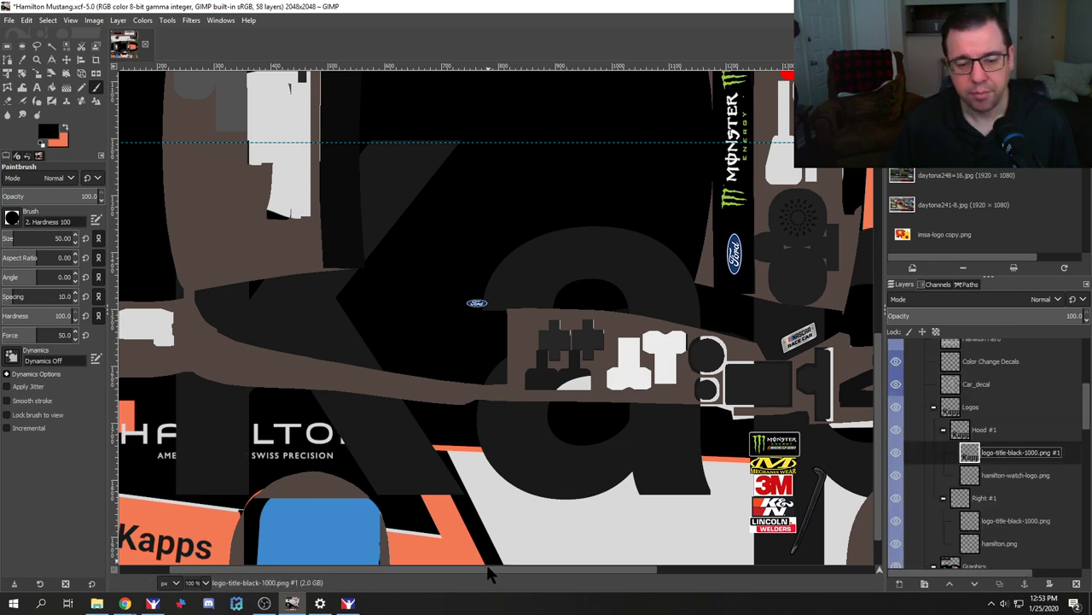
{"action": "left_click_drag", "start_coordinate": [487, 569], "coordinate": [704, 568]}
{"action": "scroll", "coordinate": [640, 506], "scroll_direction": "up", "scroll_amount": 3}
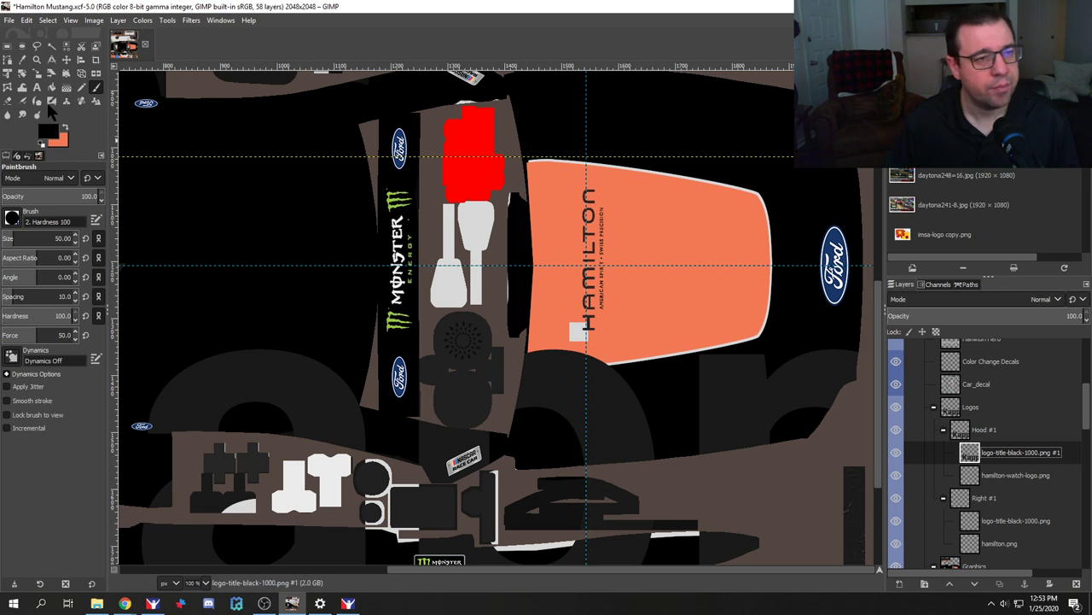
Step: Rotate the Kapps logo -90° and scale it down to about a third
{"action": "left_click", "coordinate": [23, 74]}
{"action": "left_click", "coordinate": [683, 115]}
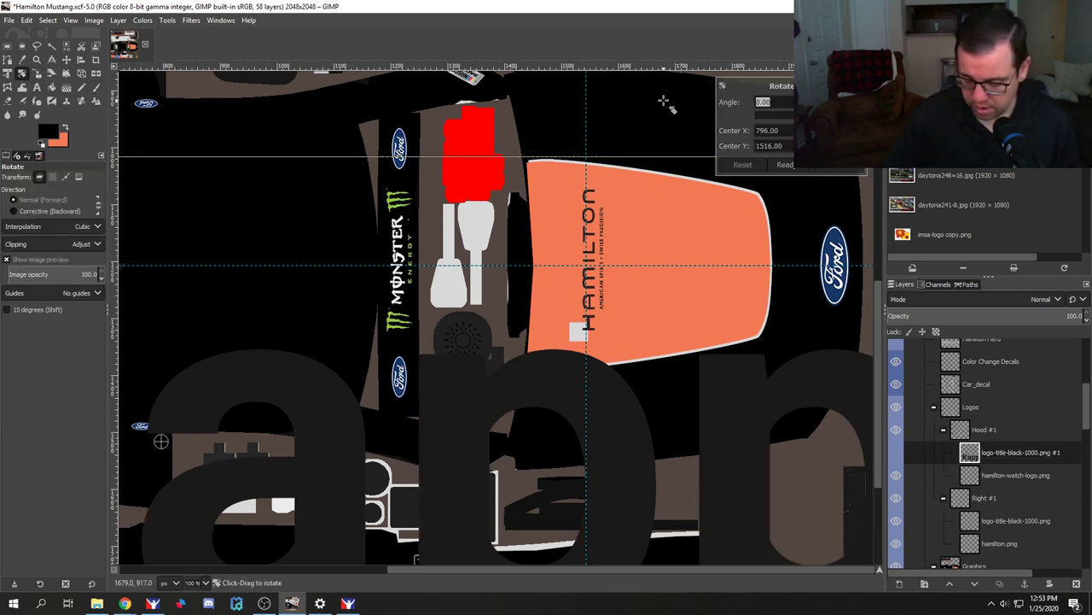
{"action": "type", "text": "-90"}
{"action": "key", "text": "Tab"}
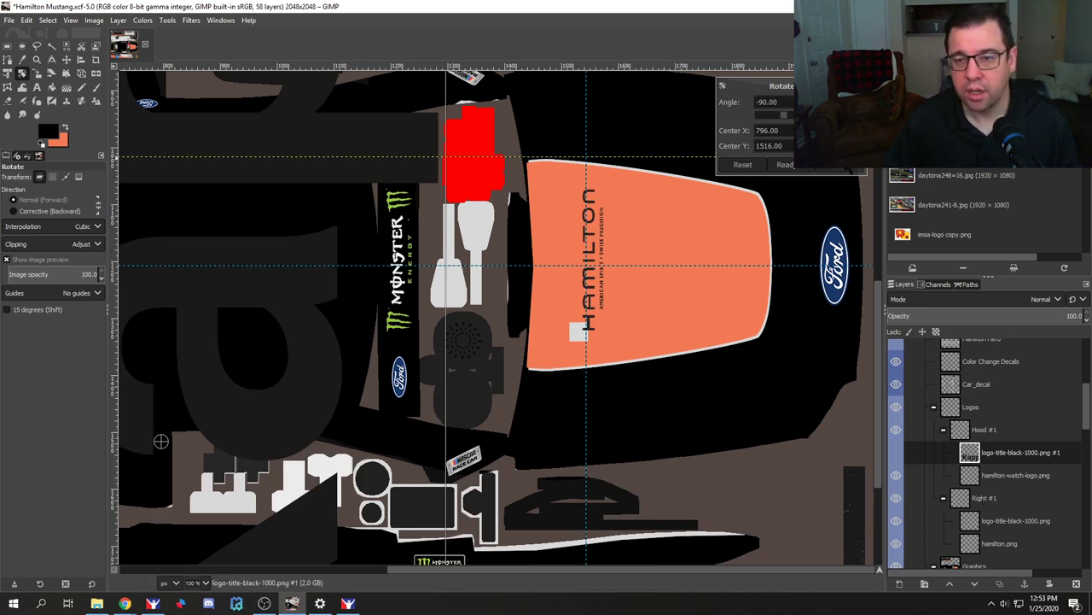
{"action": "key", "text": "Return"}
{"action": "left_click", "coordinate": [37, 74]}
{"action": "left_click", "coordinate": [288, 252]}
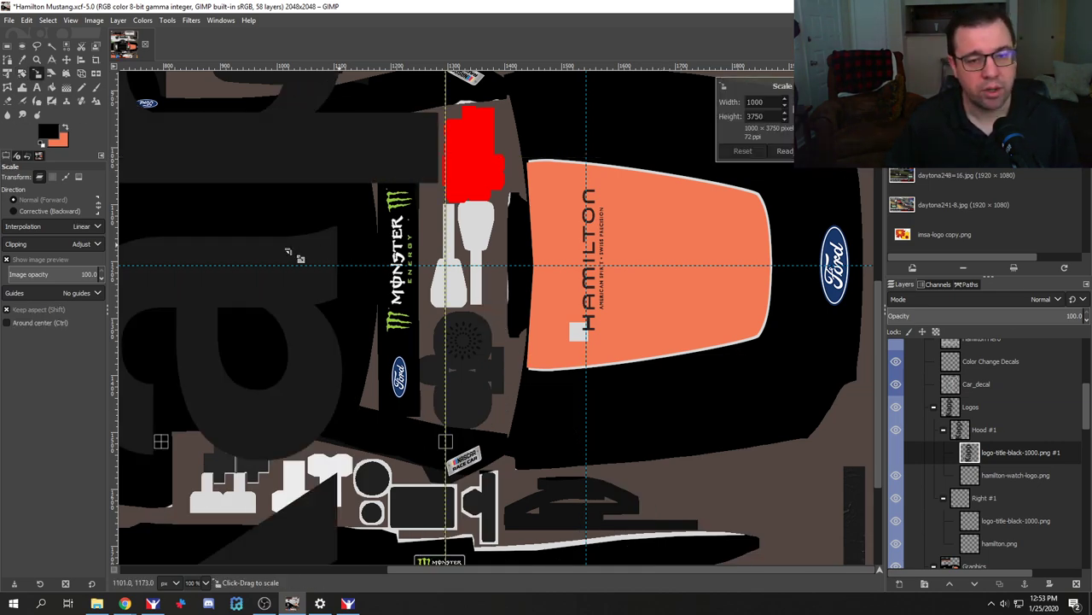
{"action": "scroll", "coordinate": [290, 253], "scroll_direction": "down", "scroll_amount": 3}
{"action": "left_click_drag", "start_coordinate": [214, 512], "coordinate": [360, 281]}
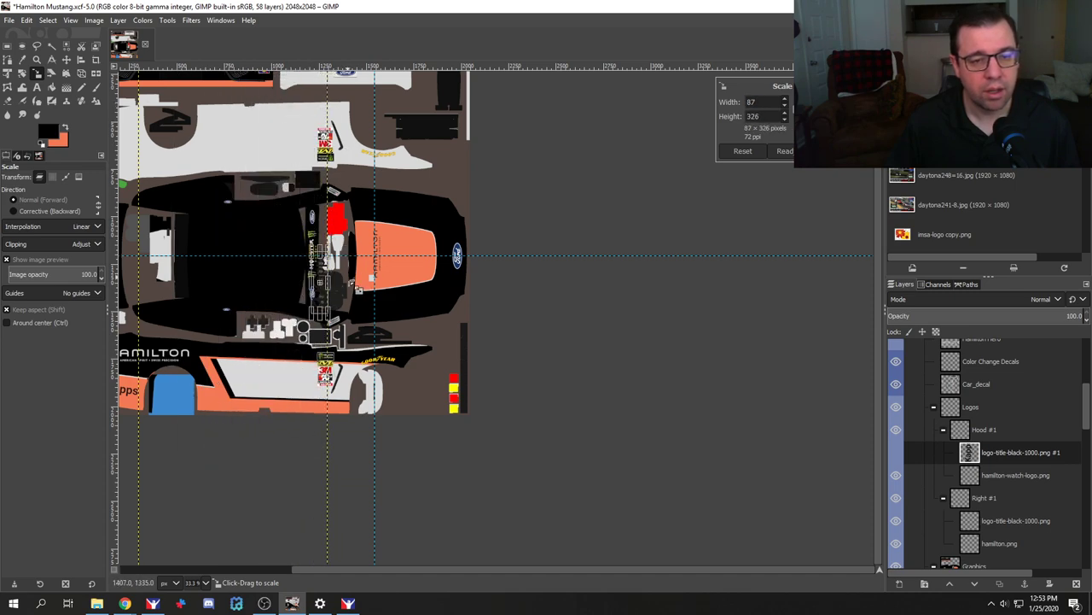
{"action": "key", "text": "Return"}
Step: Move the Kapps logo onto the orange hood, shrink it further, and place it beside HAMILTON
{"action": "key", "text": "m"}
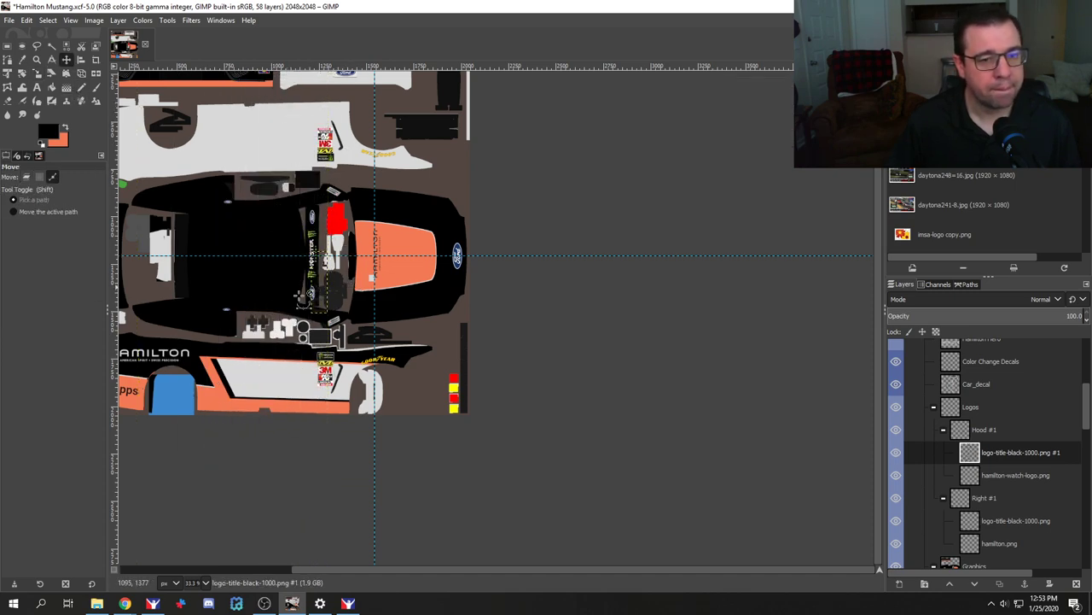
{"action": "key", "text": "1"}
{"action": "left_click_drag", "start_coordinate": [329, 307], "coordinate": [563, 252]}
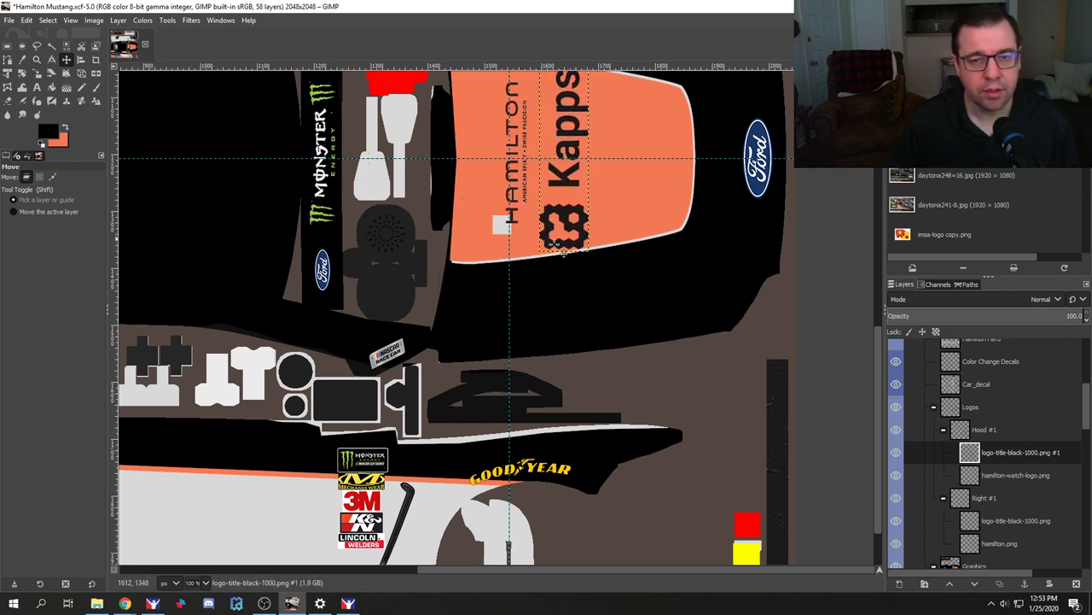
{"action": "scroll", "coordinate": [563, 253], "scroll_direction": "up", "scroll_amount": 3}
{"action": "left_click", "coordinate": [38, 74]}
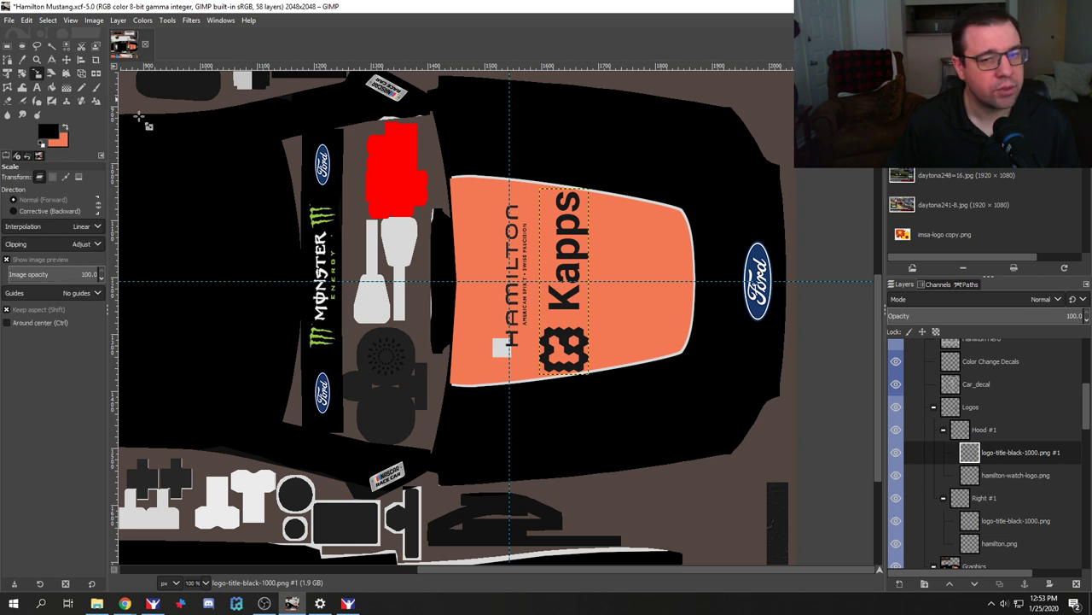
{"action": "left_click_drag", "start_coordinate": [588, 189], "coordinate": [591, 288]}
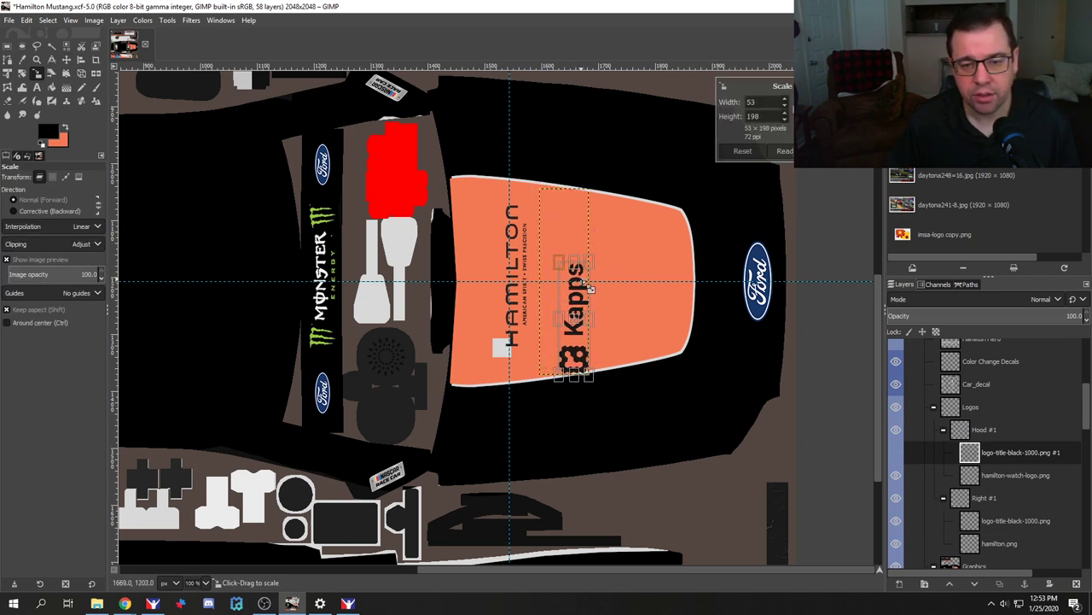
{"action": "key", "text": "Return"}
{"action": "left_click", "coordinate": [66, 61]}
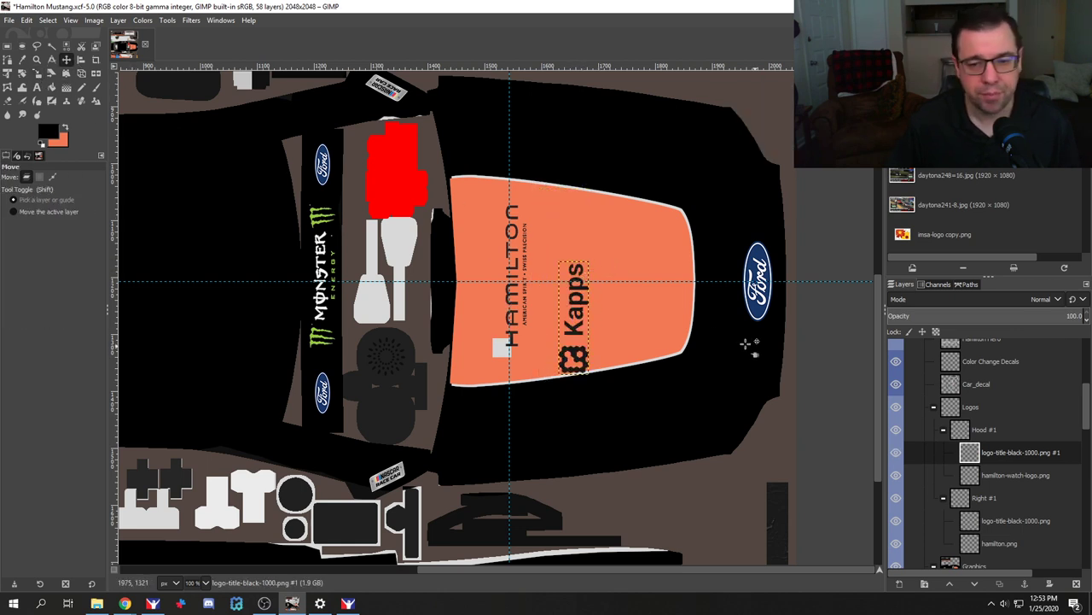
{"action": "left_click_drag", "start_coordinate": [581, 360], "coordinate": [570, 325]}
Step: Go back to the Assets folder list and scroll down to the Oculus folder
{"action": "left_click", "coordinate": [96, 603]}
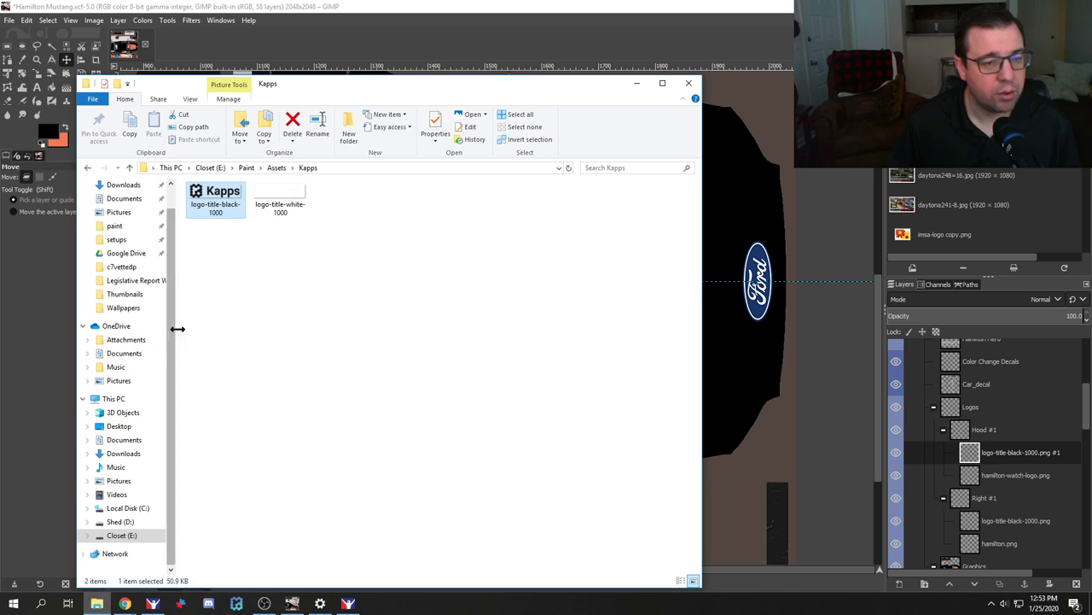
{"action": "left_click", "coordinate": [89, 168]}
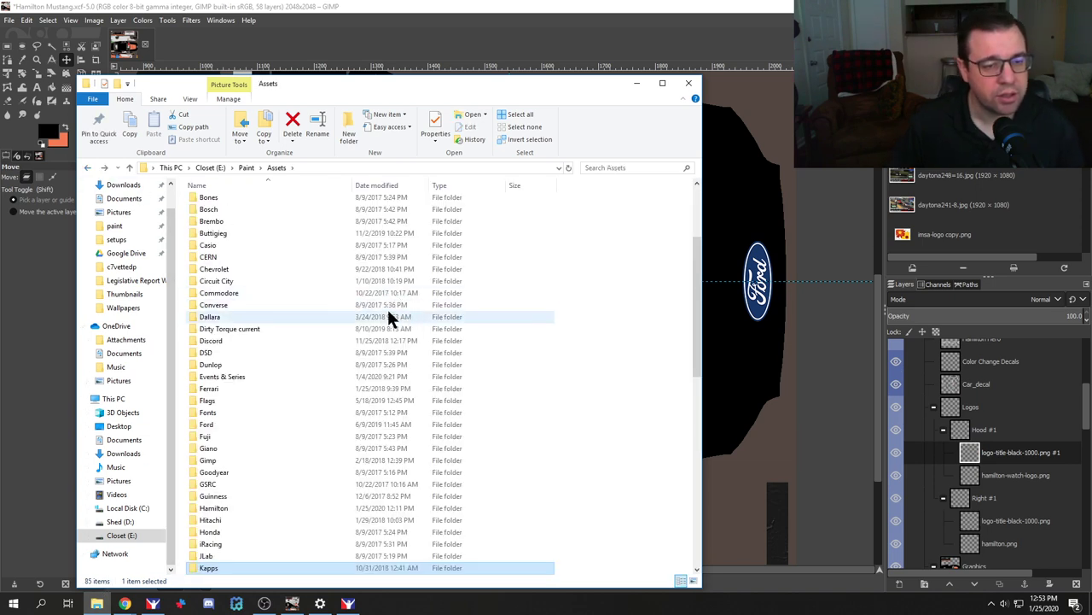
{"action": "scroll", "coordinate": [383, 307], "scroll_direction": "down", "scroll_amount": 1}
{"action": "scroll", "coordinate": [367, 320], "scroll_direction": "down", "scroll_amount": 1}
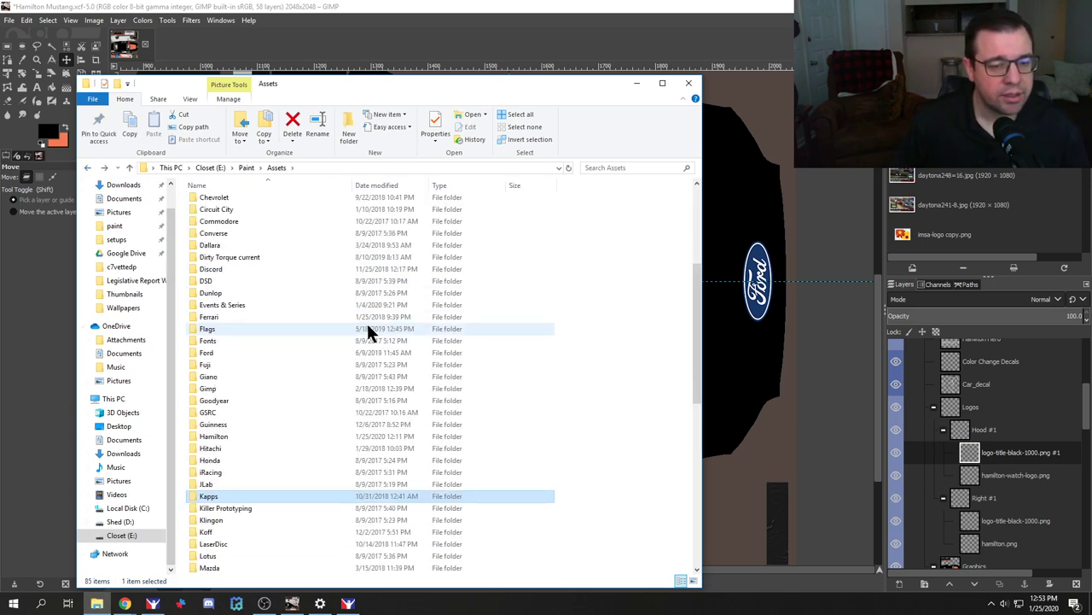
{"action": "left_click", "coordinate": [210, 364]}
{"action": "scroll", "coordinate": [294, 386], "scroll_direction": "down", "scroll_amount": 1}
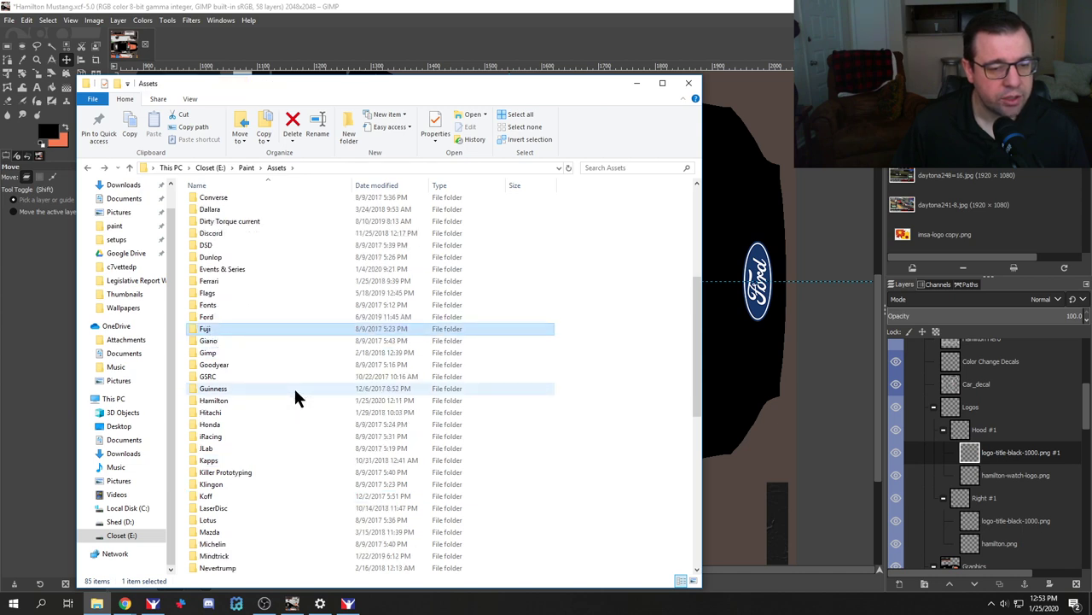
{"action": "scroll", "coordinate": [278, 386], "scroll_direction": "down", "scroll_amount": 1}
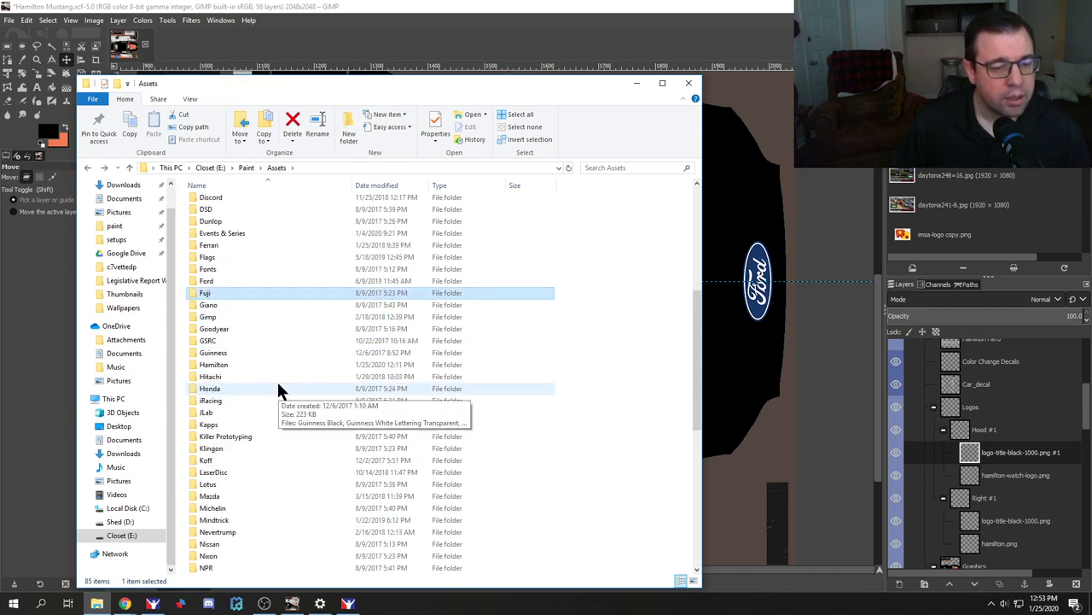
{"action": "scroll", "coordinate": [279, 385], "scroll_direction": "down", "scroll_amount": 1}
{"action": "scroll", "coordinate": [274, 388], "scroll_direction": "down", "scroll_amount": 1}
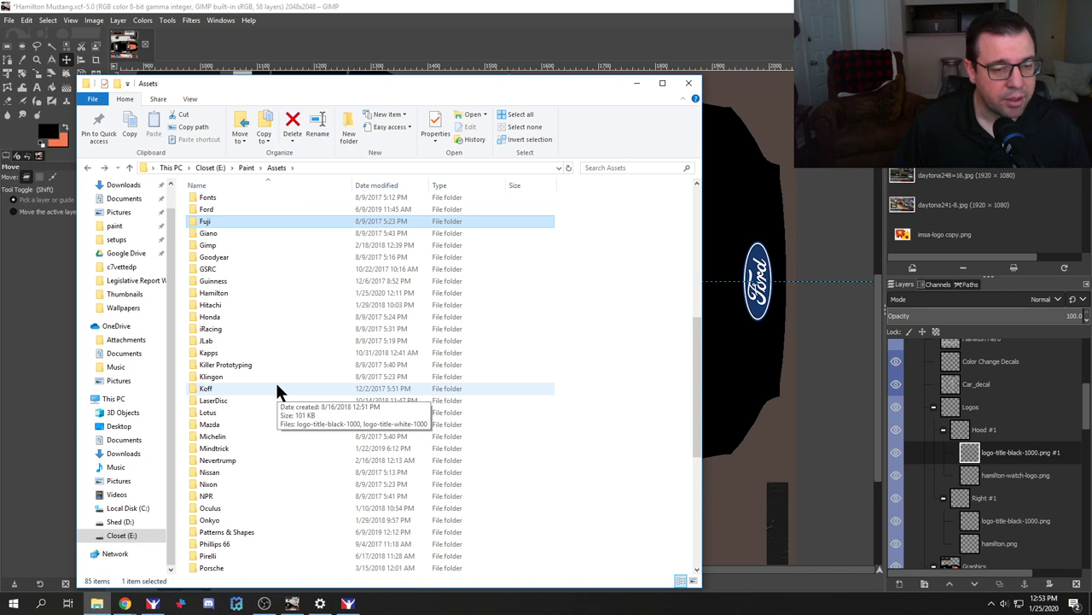
{"action": "scroll", "coordinate": [275, 388], "scroll_direction": "down", "scroll_amount": 1}
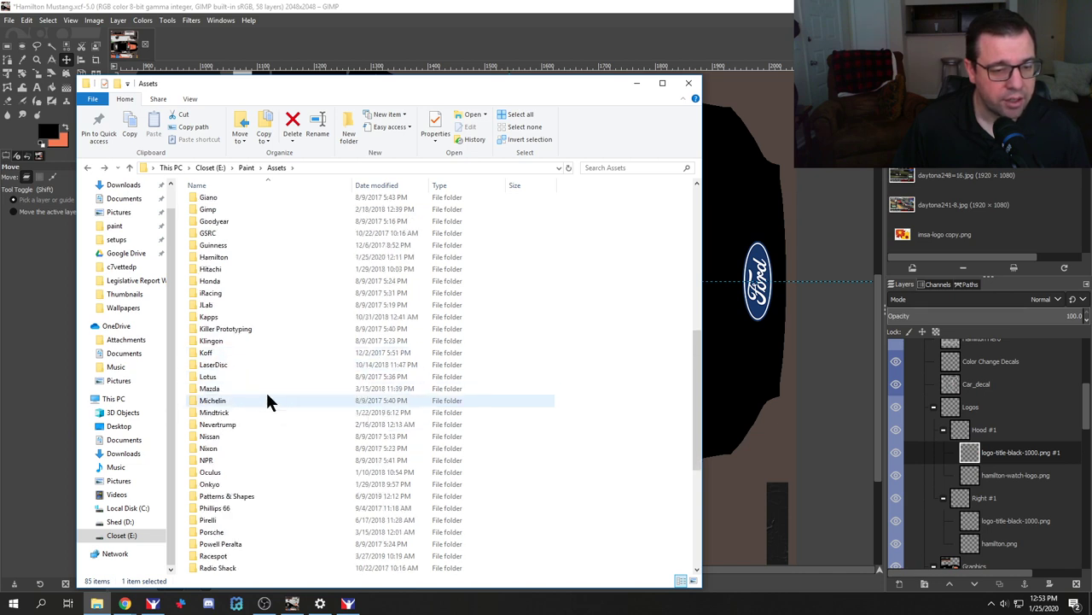
{"action": "scroll", "coordinate": [266, 396], "scroll_direction": "down", "scroll_amount": 2}
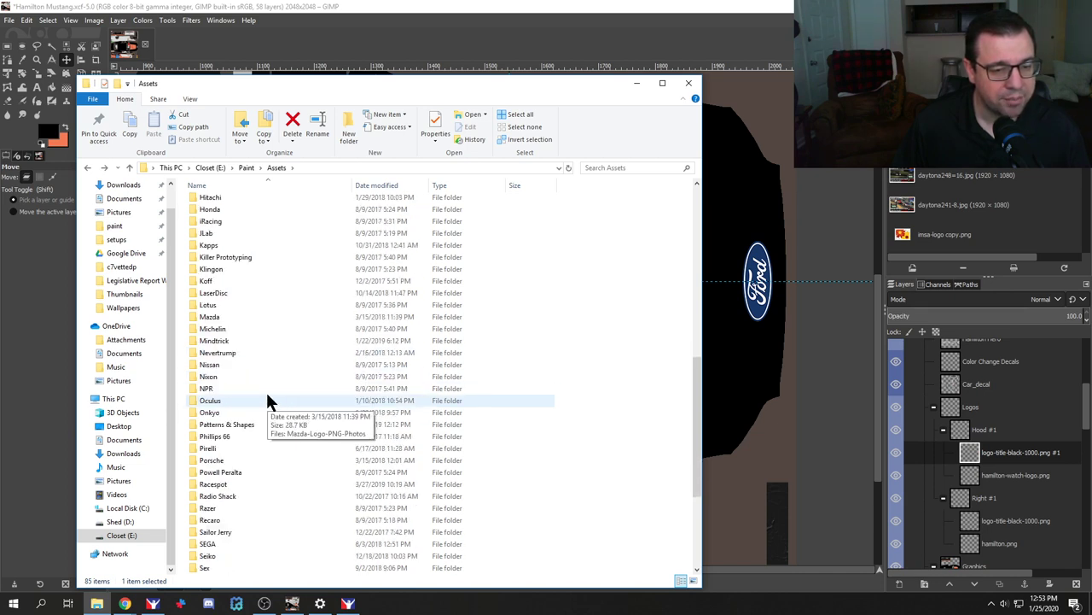
{"action": "scroll", "coordinate": [265, 400], "scroll_direction": "down", "scroll_amount": 1}
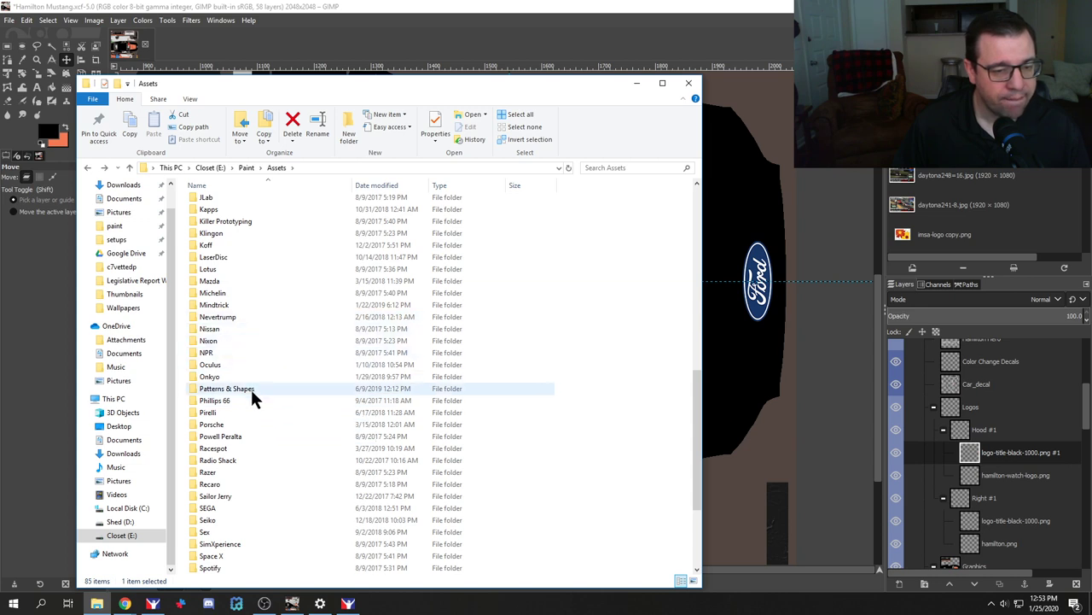
{"action": "scroll", "coordinate": [251, 388], "scroll_direction": "down", "scroll_amount": 1}
Step: Open the Oculus folder and drag the vertical Oculus logo into the livery
{"action": "left_click", "coordinate": [228, 328]}
{"action": "double_click", "coordinate": [228, 328]}
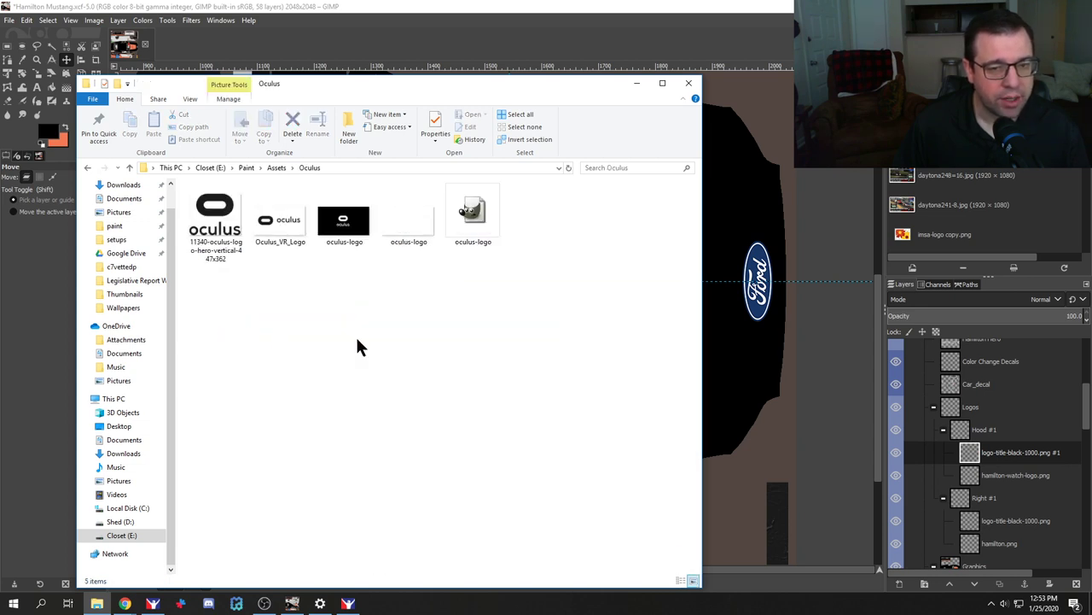
{"action": "left_click", "coordinate": [226, 239]}
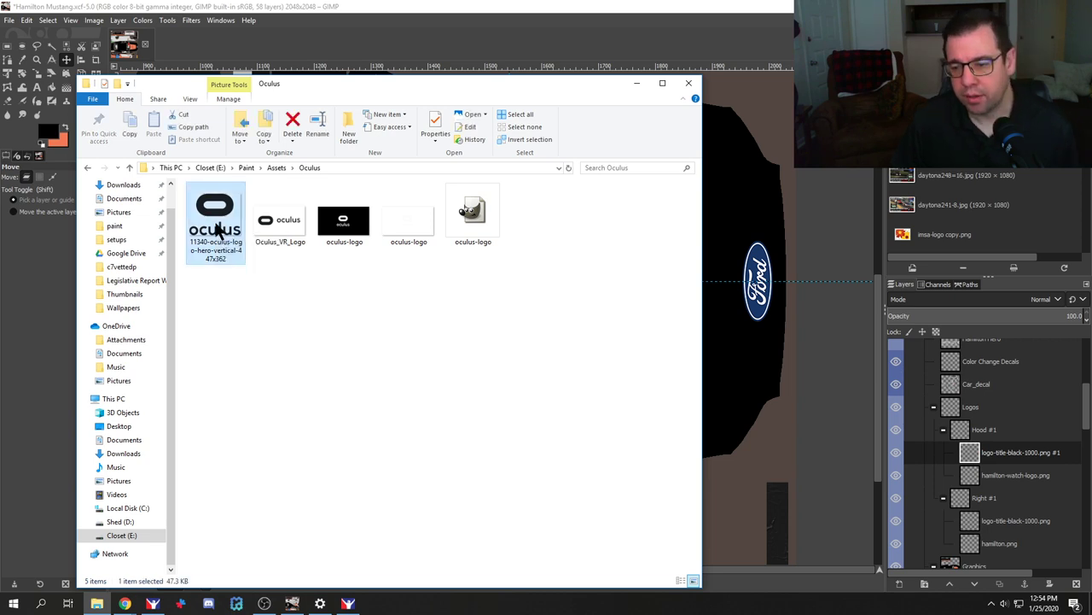
{"action": "left_click_drag", "start_coordinate": [218, 231], "coordinate": [729, 376]}
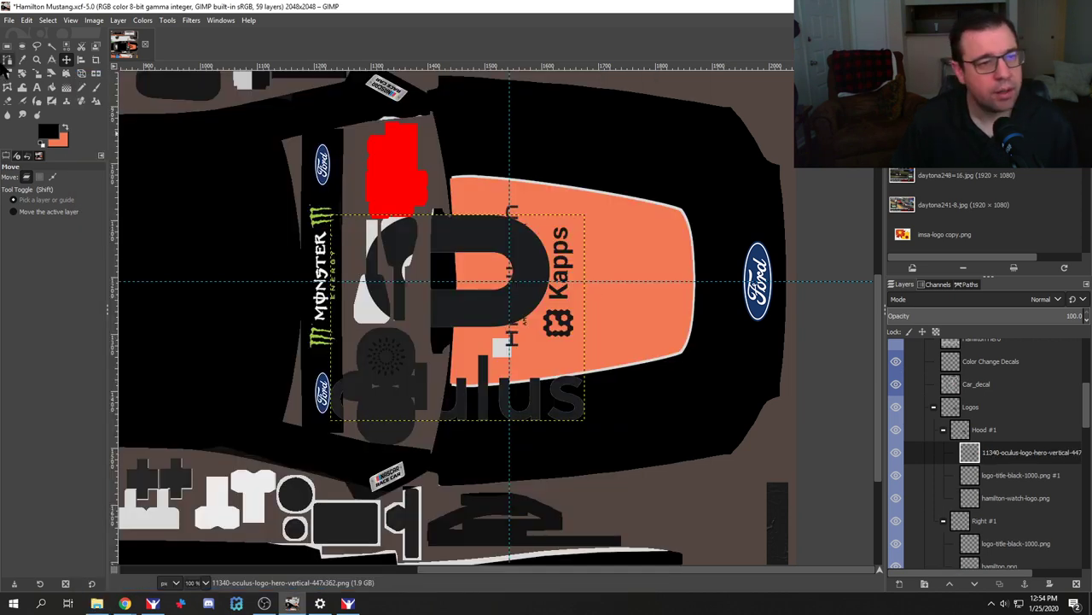
Step: Rotate the Oculus logo layer by -90°
{"action": "key", "text": "shift+r"}
{"action": "left_click", "coordinate": [398, 309]}
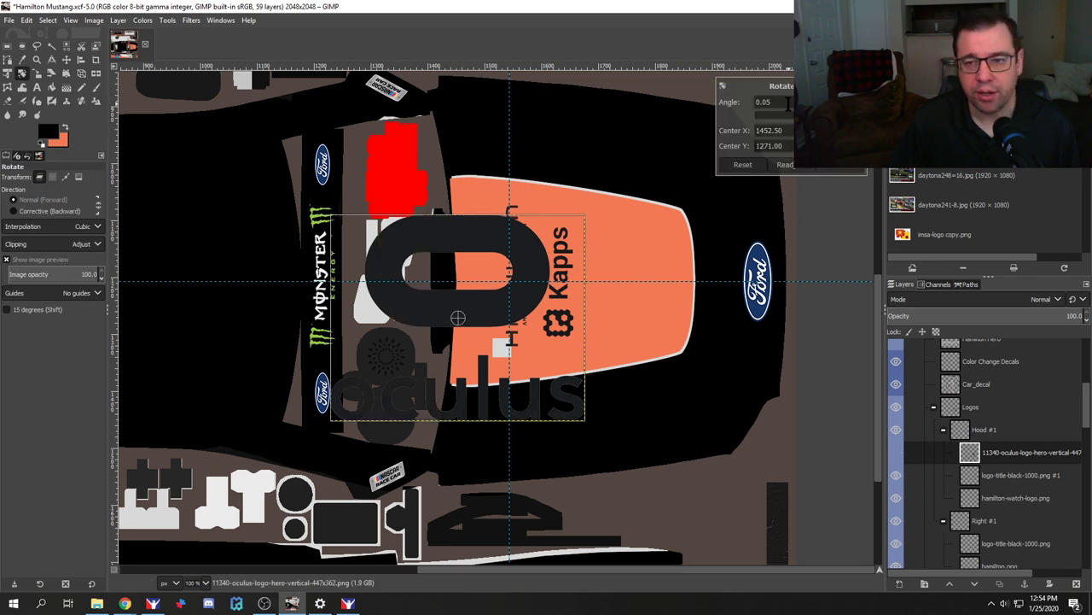
{"action": "type", "text": "-90"}
{"action": "key", "text": "Return"}
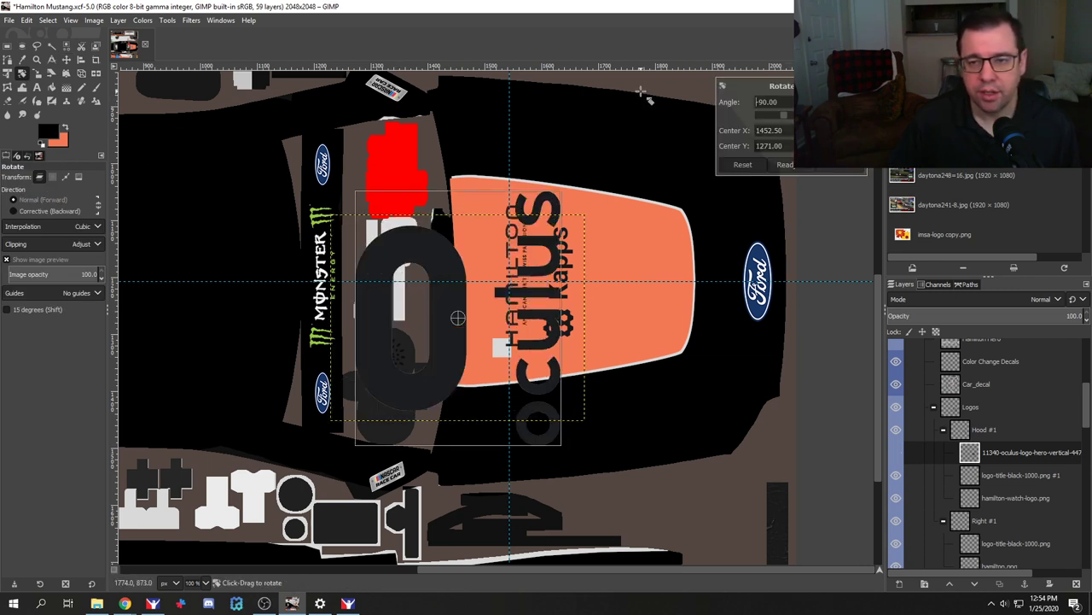
{"action": "key", "text": "Return"}
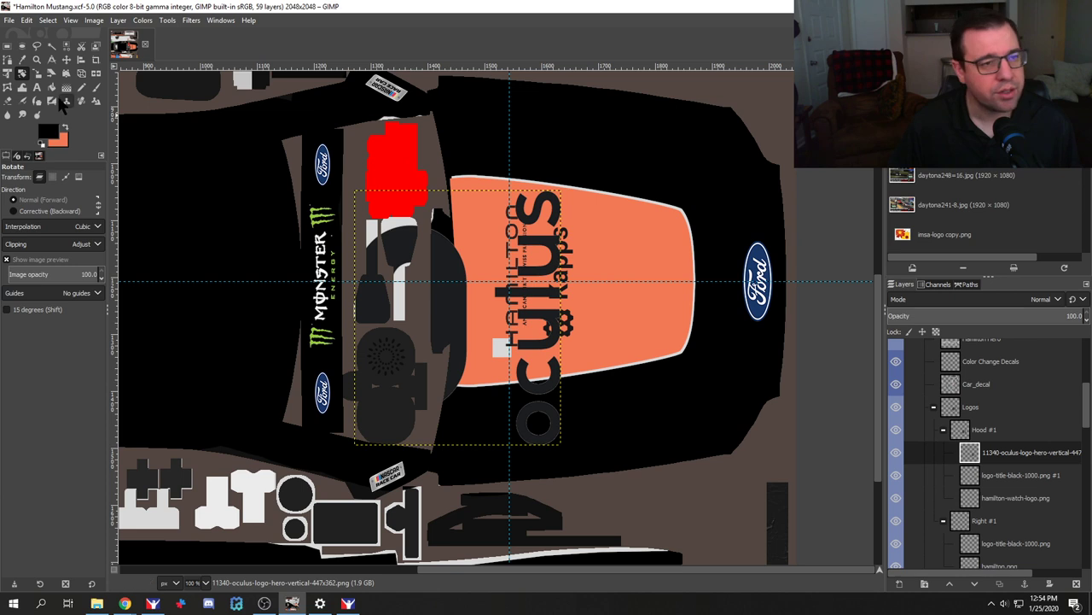
Step: Shrink the Oculus logo to 316x390 and reload the car's paint in iRacing
{"action": "key", "text": "shift+s"}
{"action": "left_click", "coordinate": [391, 249]}
{"action": "left_click_drag", "start_coordinate": [391, 248], "coordinate": [620, 310]}
{"action": "key", "text": "Return"}
{"action": "key", "text": "m"}
{"action": "key", "text": "alt+Tab"}
{"action": "key", "text": "alt+Tab"}
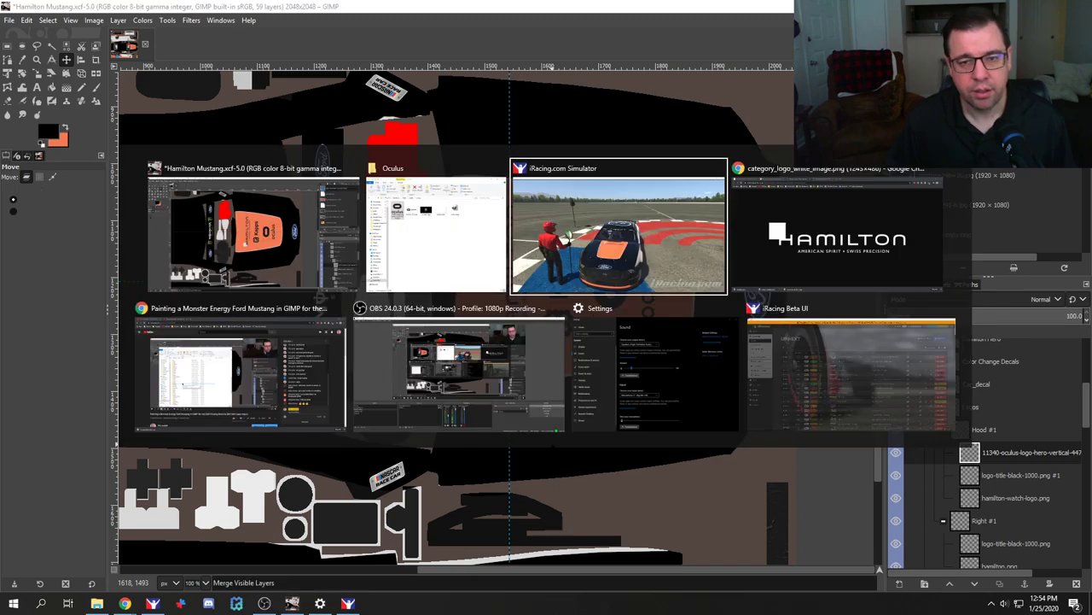
{"action": "key", "text": "ctrl+r"}
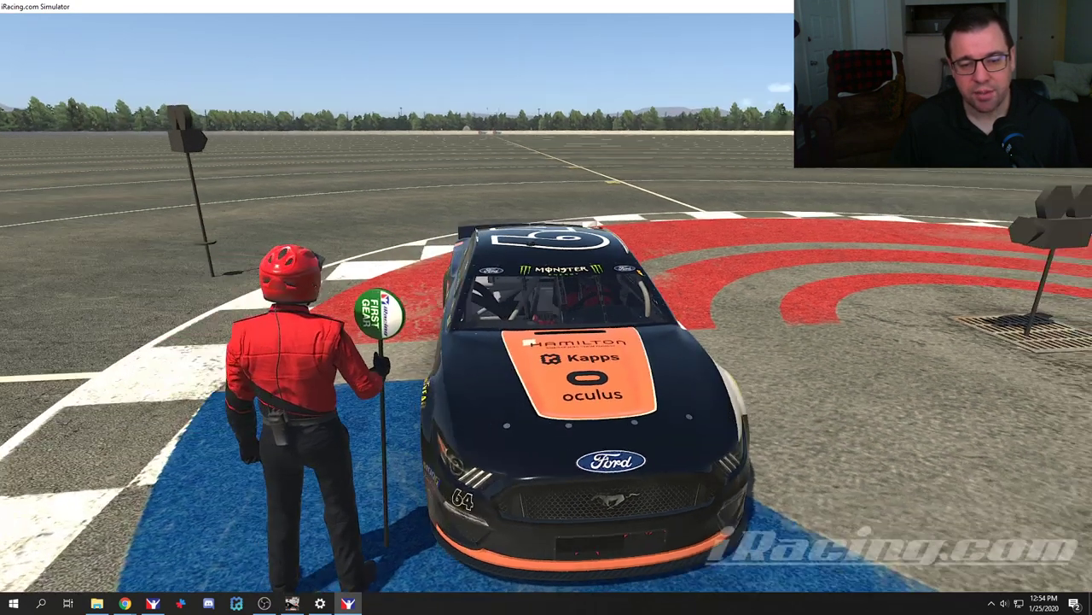
Step: Nudge the Oculus and Kapps hood logos slightly right and re-export car_147818.tga
{"action": "key", "text": "alt+Tab"}
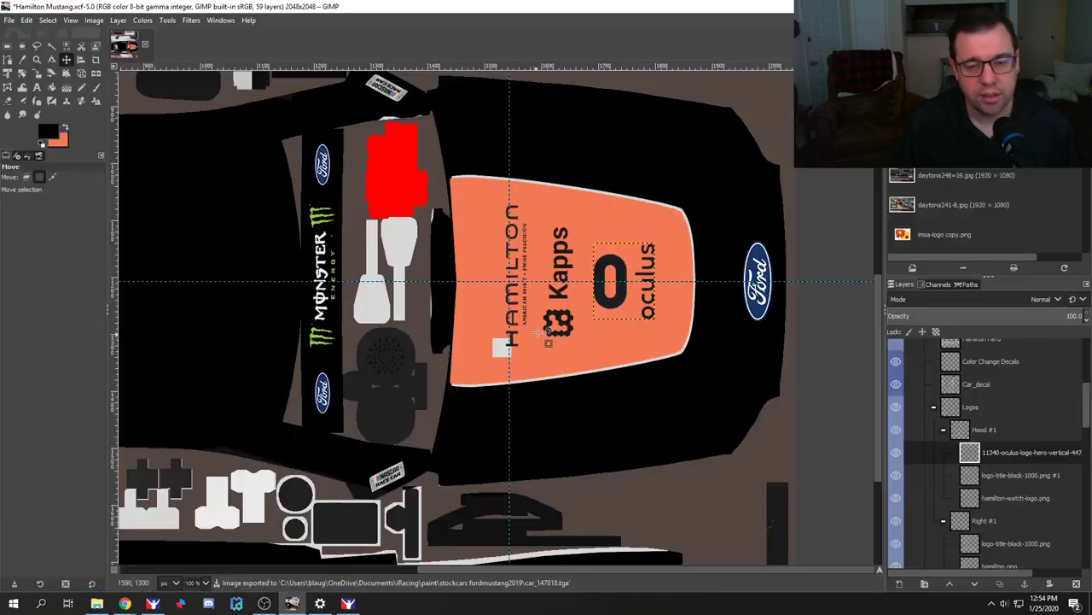
{"action": "key", "text": "shift+Right"}
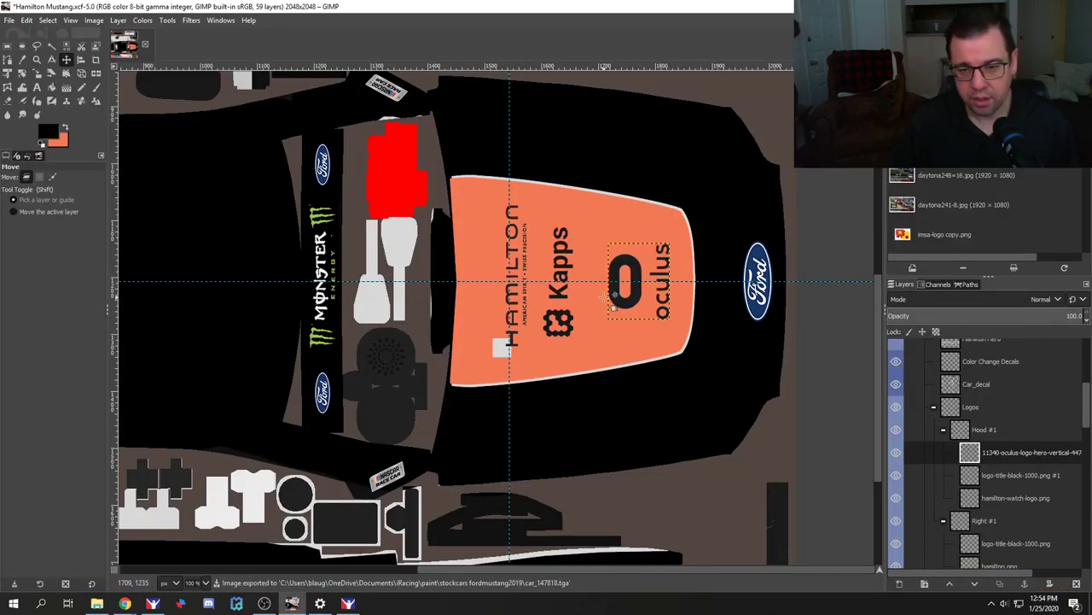
{"action": "left_click", "coordinate": [990, 475]}
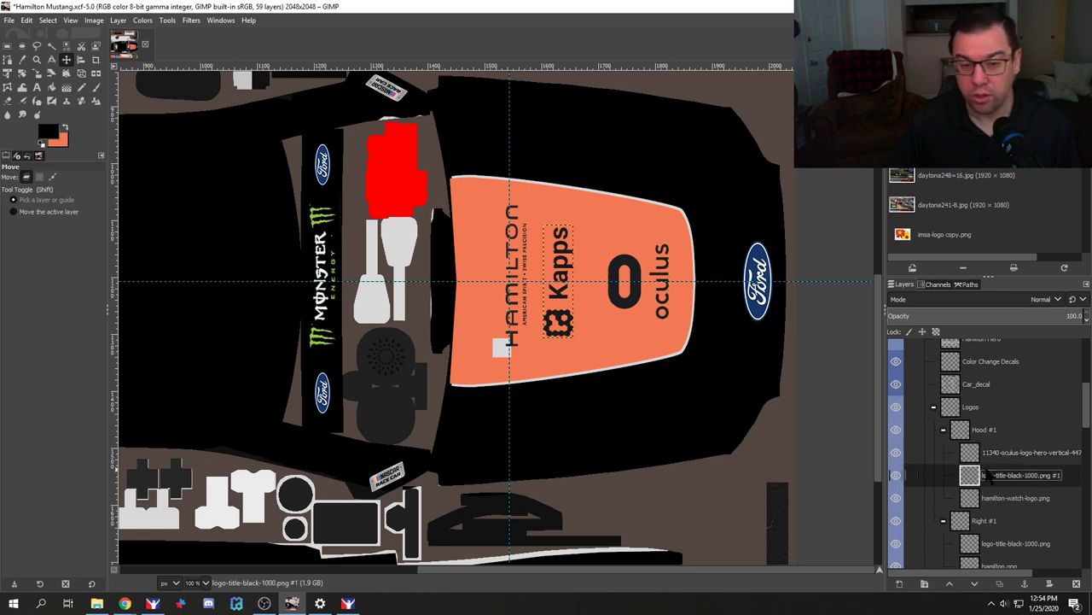
{"action": "key", "text": "shift+Right"}
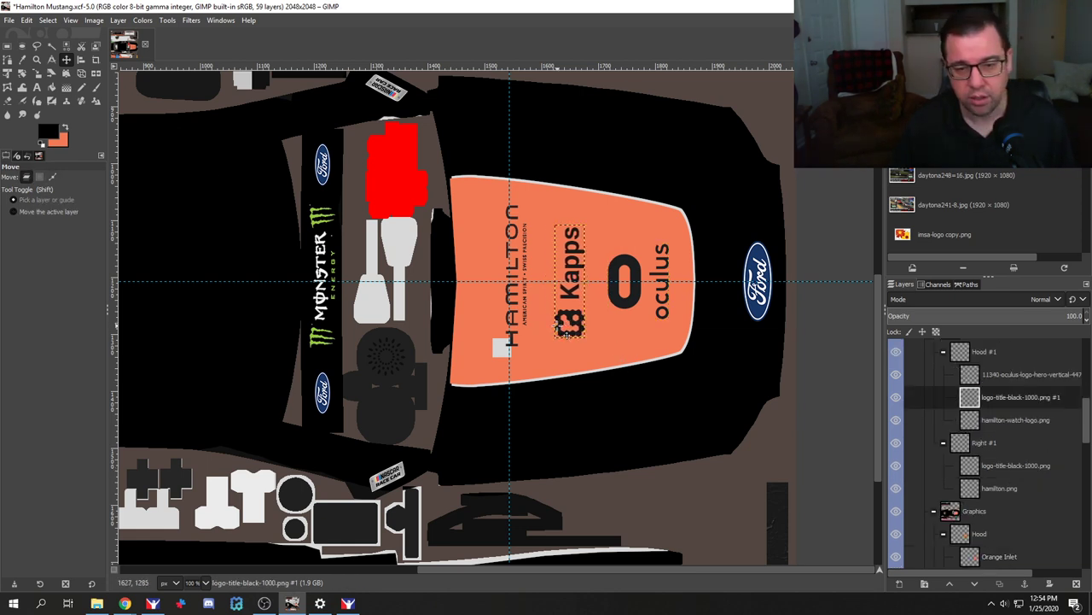
{"action": "key", "text": "ctrl+e"}
{"action": "key", "text": "alt+Tab"}
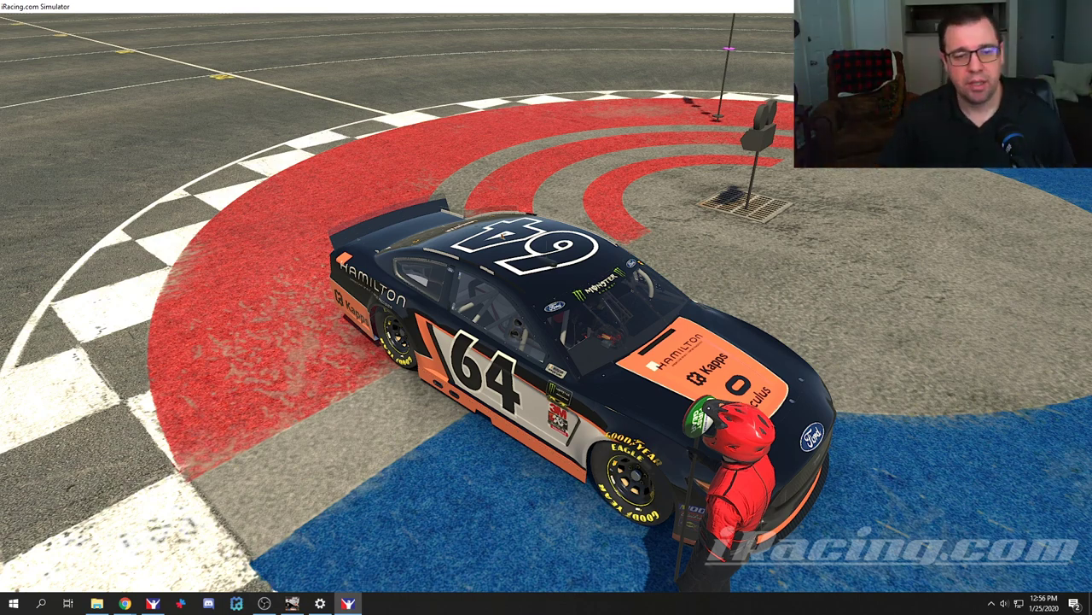
Step: Inspect the #64 Mustang in iRacing, checking the HAMILTON, Kapps and Oculus logos
{"action": "mouse_move", "coordinate": [214, 381]}
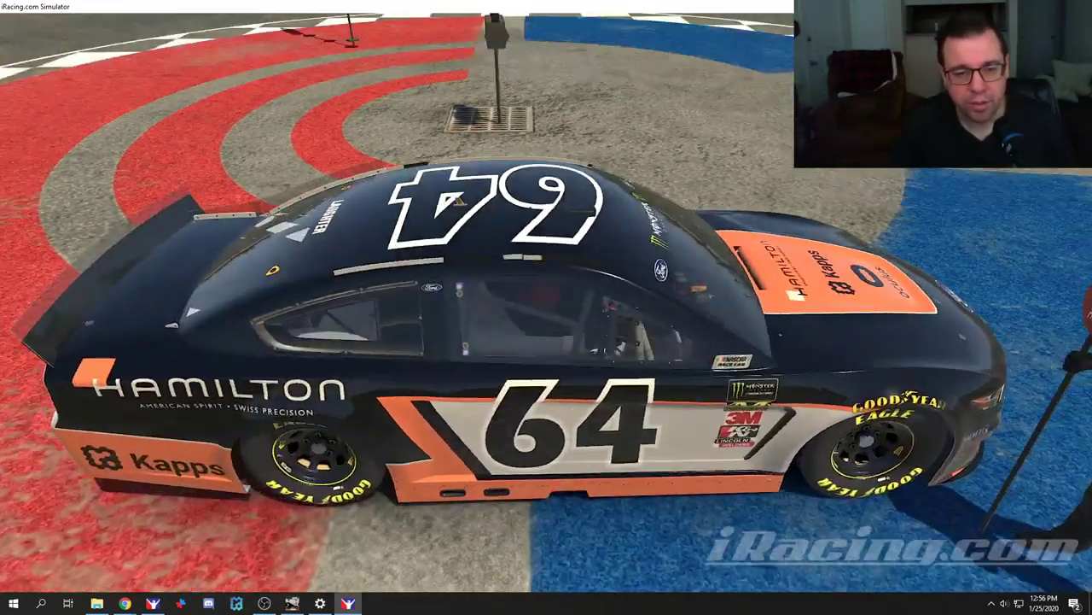
{"action": "key", "text": "alt+Tab"}
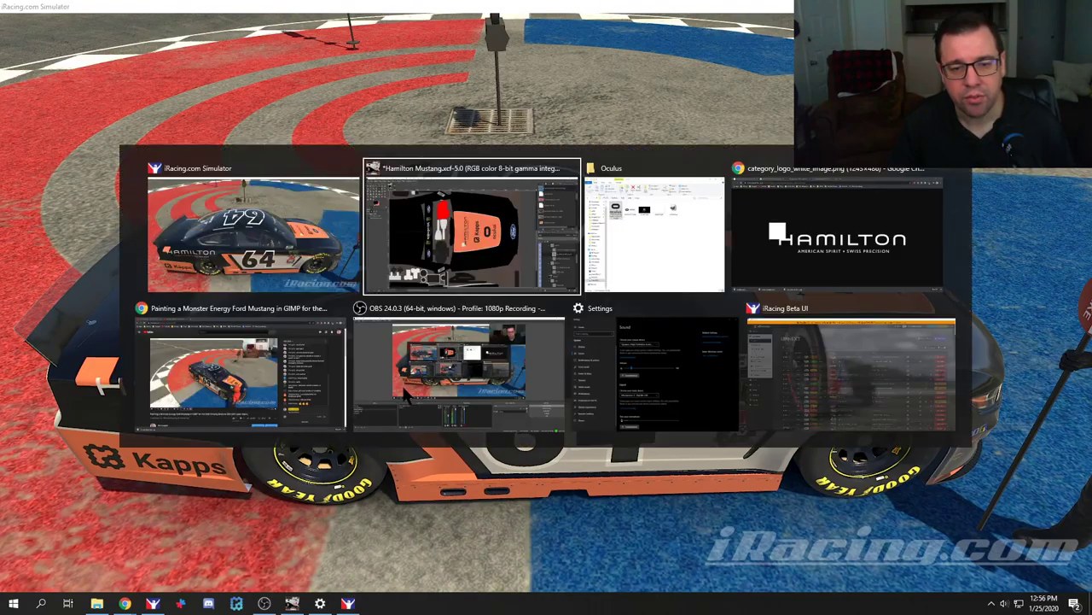
{"action": "scroll", "coordinate": [382, 389], "scroll_direction": "down", "scroll_amount": 2}
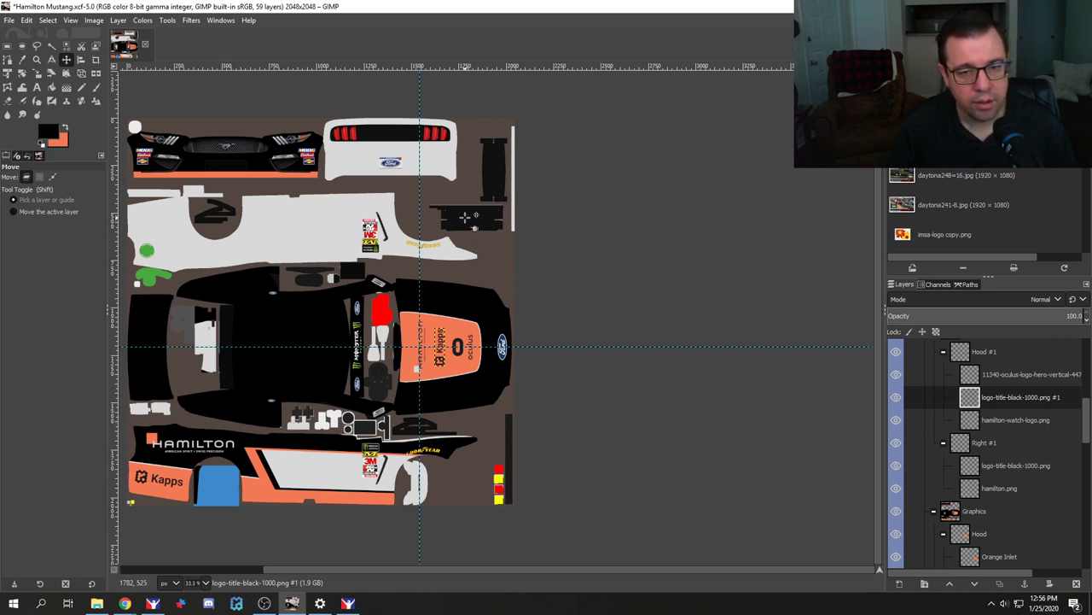
{"action": "scroll", "coordinate": [382, 457], "scroll_direction": "up", "scroll_amount": 1}
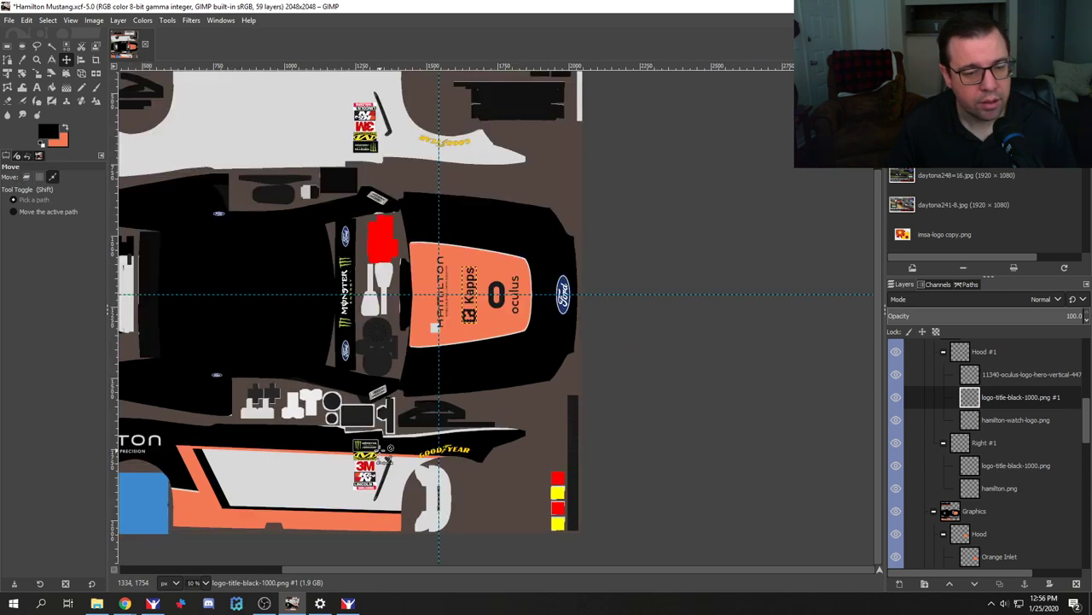
{"action": "scroll", "coordinate": [379, 454], "scroll_direction": "down", "scroll_amount": 2}
{"action": "scroll", "coordinate": [233, 369], "scroll_direction": "up", "scroll_amount": 3}
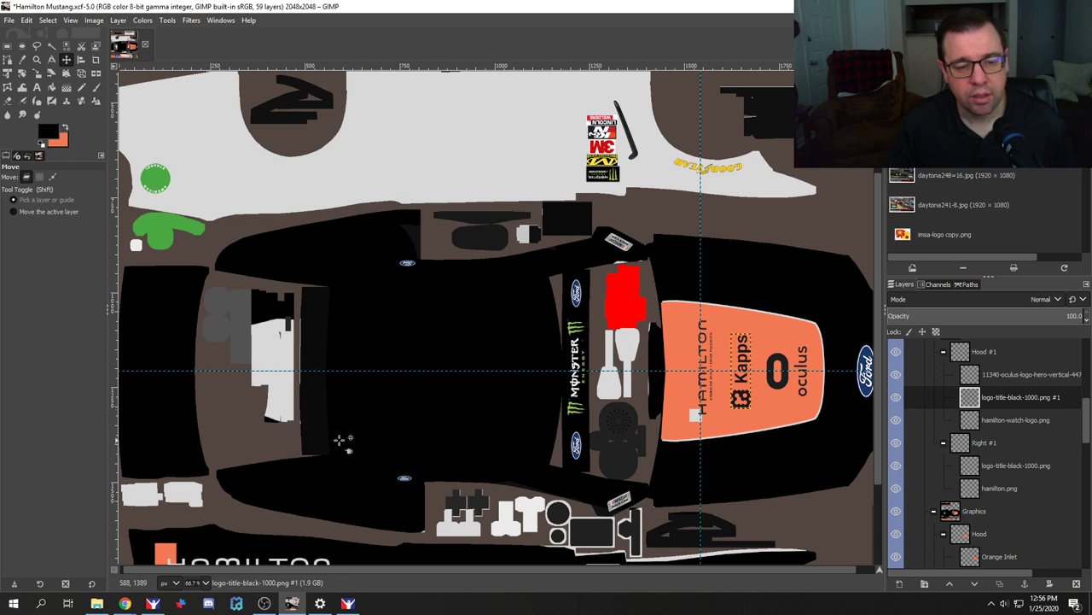
{"action": "scroll", "coordinate": [948, 444], "scroll_direction": "down", "scroll_amount": 3}
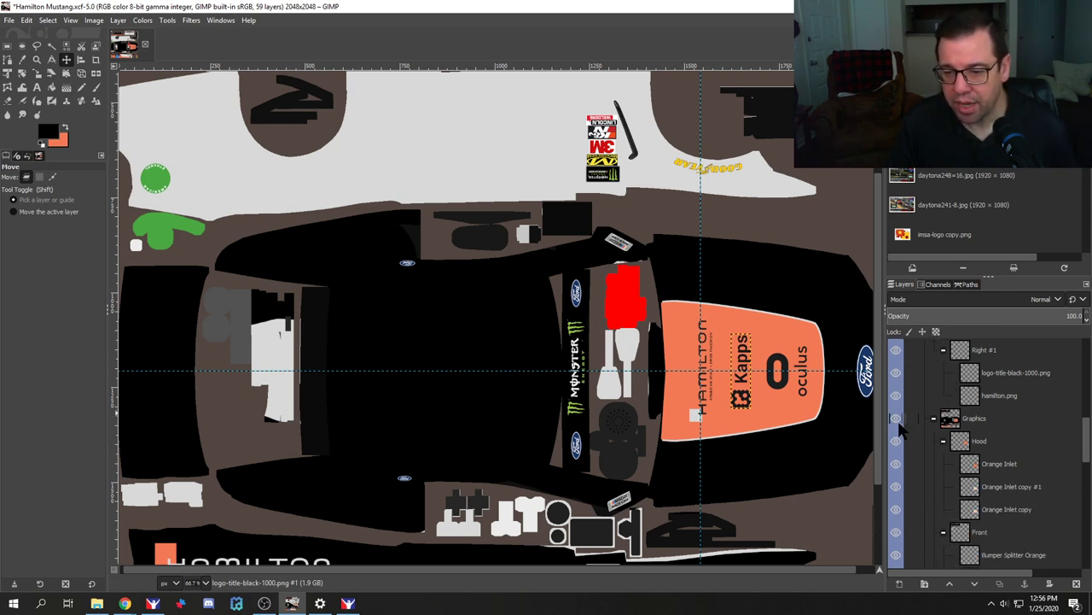
{"action": "left_click", "coordinate": [895, 418]}
{"action": "left_click", "coordinate": [895, 418]}
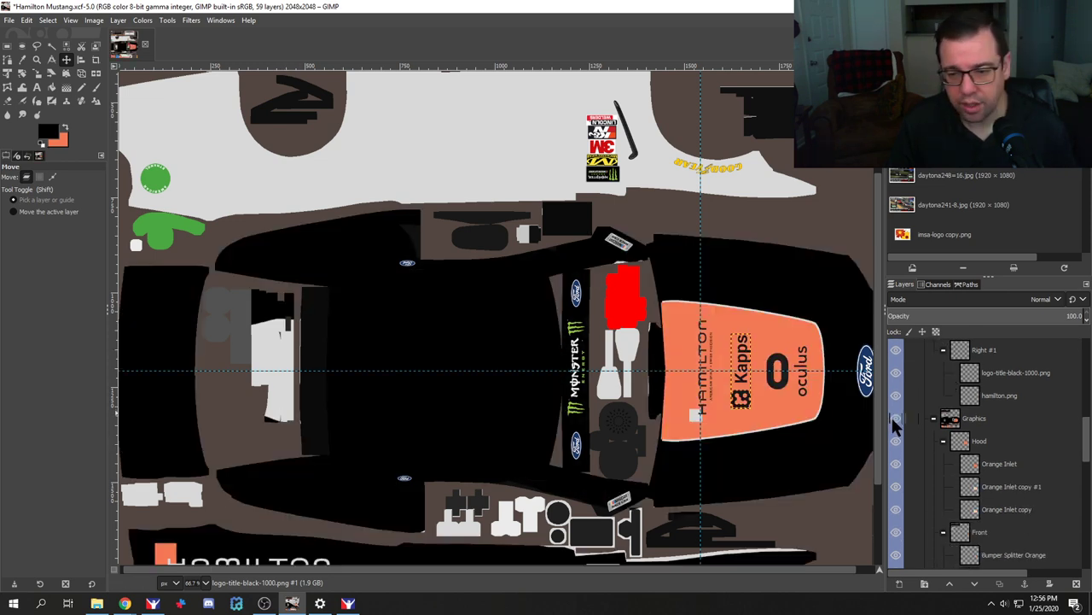
{"action": "scroll", "coordinate": [929, 458], "scroll_direction": "down", "scroll_amount": 1}
{"action": "left_click", "coordinate": [896, 455]}
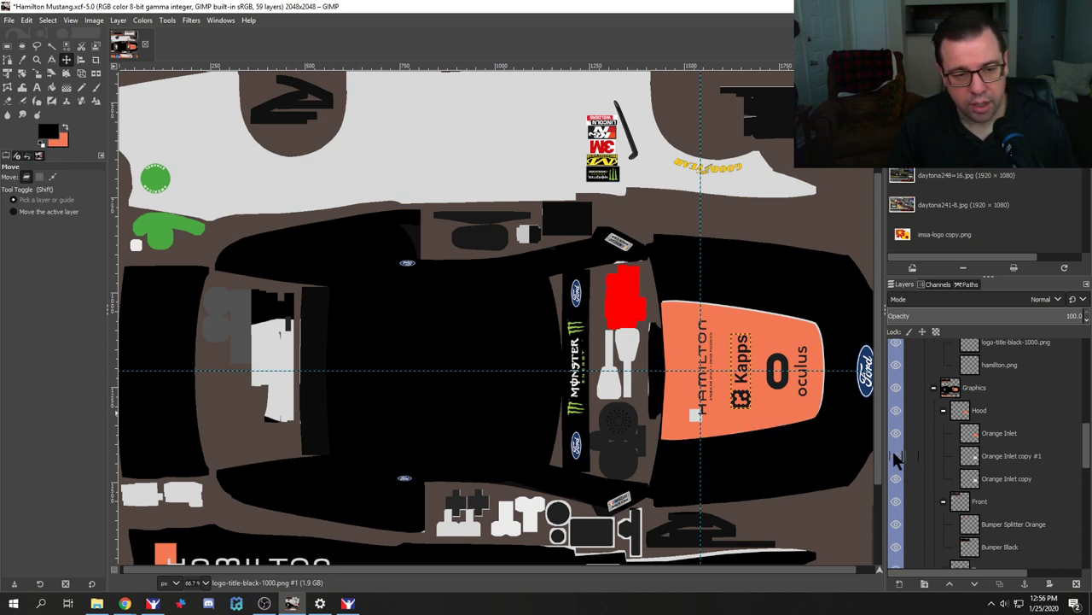
{"action": "left_click", "coordinate": [895, 478]}
{"action": "left_click", "coordinate": [895, 476]}
{"action": "left_click", "coordinate": [895, 476]}
{"action": "scroll", "coordinate": [896, 478], "scroll_direction": "down", "scroll_amount": 3}
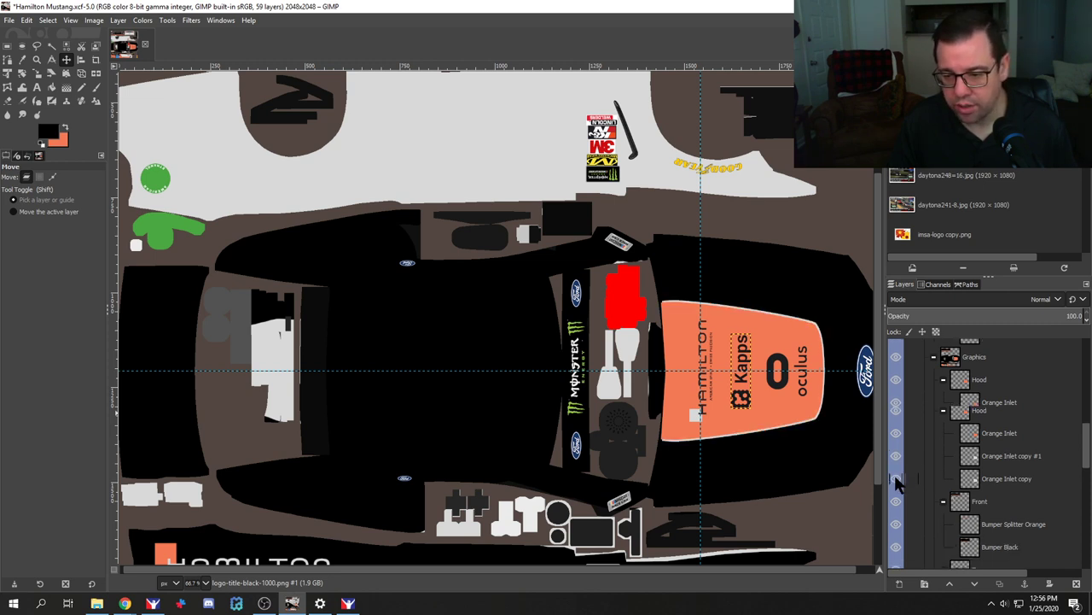
{"action": "scroll", "coordinate": [896, 483], "scroll_direction": "down", "scroll_amount": 6}
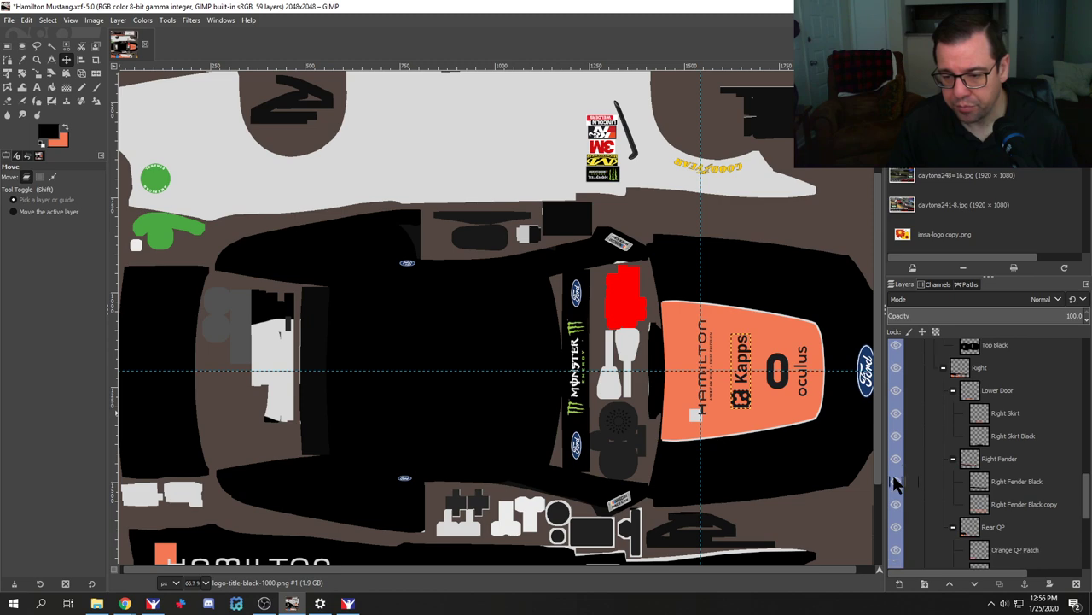
{"action": "scroll", "coordinate": [897, 483], "scroll_direction": "down", "scroll_amount": 4}
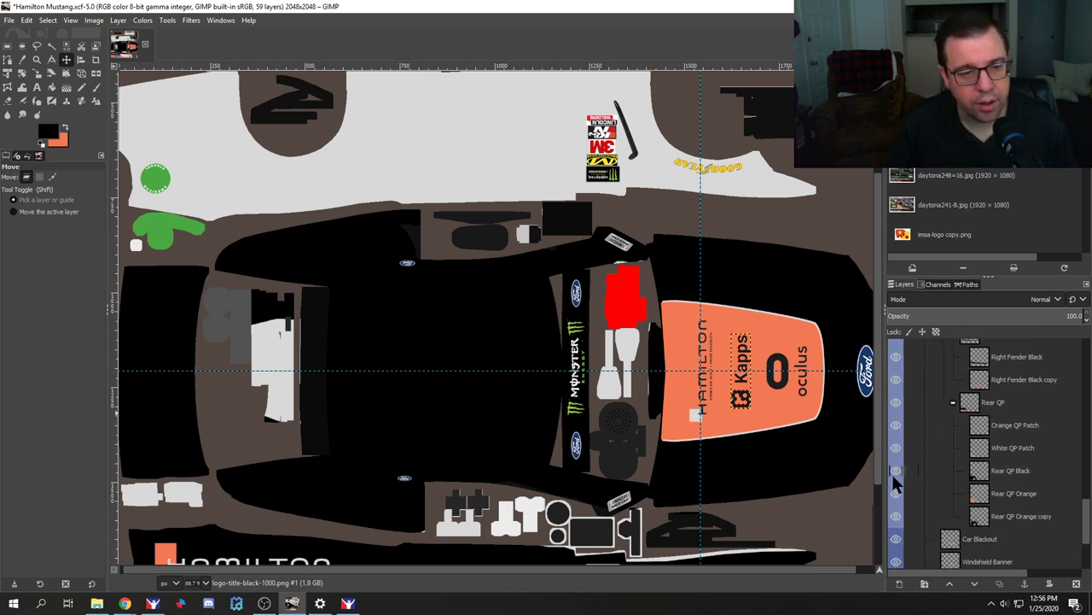
{"action": "scroll", "coordinate": [370, 461], "scroll_direction": "down", "scroll_amount": 3}
{"action": "scroll", "coordinate": [369, 461], "scroll_direction": "up", "scroll_amount": 3}
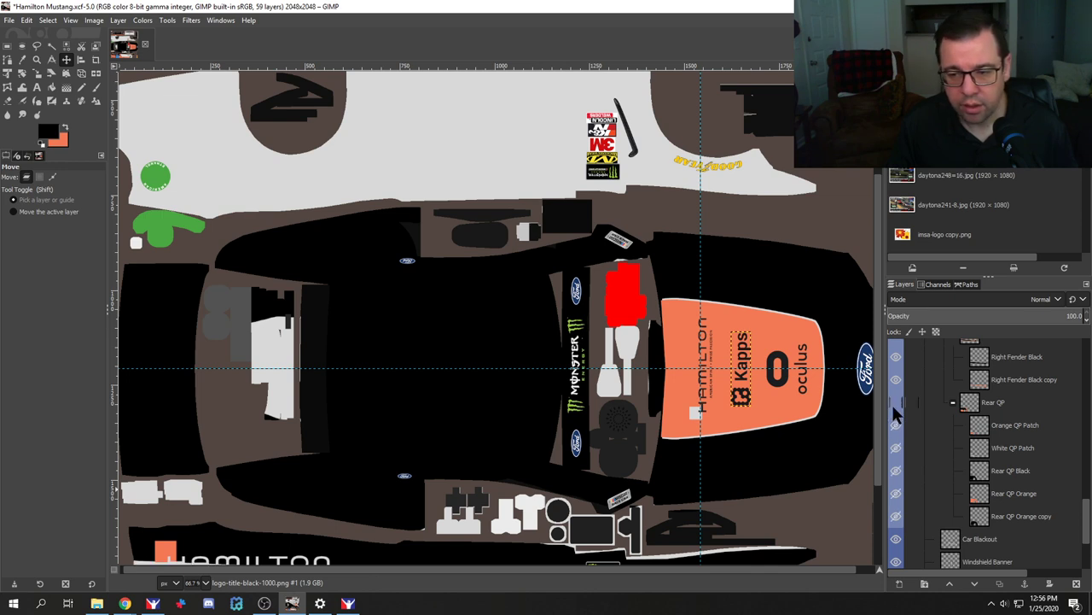
{"action": "scroll", "coordinate": [907, 384], "scroll_direction": "up", "scroll_amount": 1}
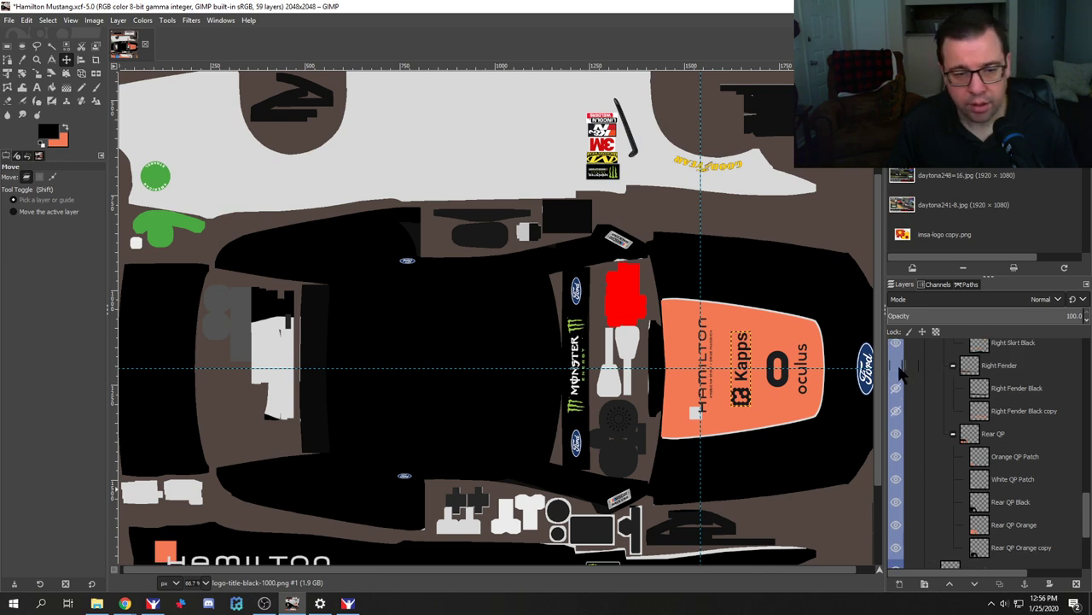
{"action": "scroll", "coordinate": [942, 441], "scroll_direction": "down", "scroll_amount": 5}
{"action": "scroll", "coordinate": [943, 441], "scroll_direction": "up", "scroll_amount": 5}
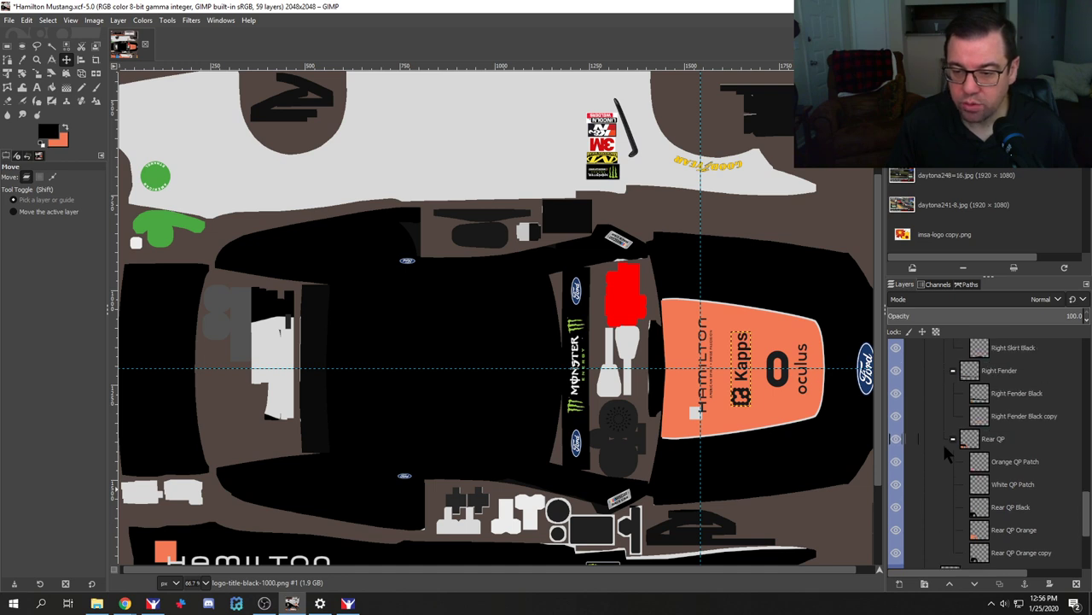
{"action": "scroll", "coordinate": [942, 441], "scroll_direction": "up", "scroll_amount": 2}
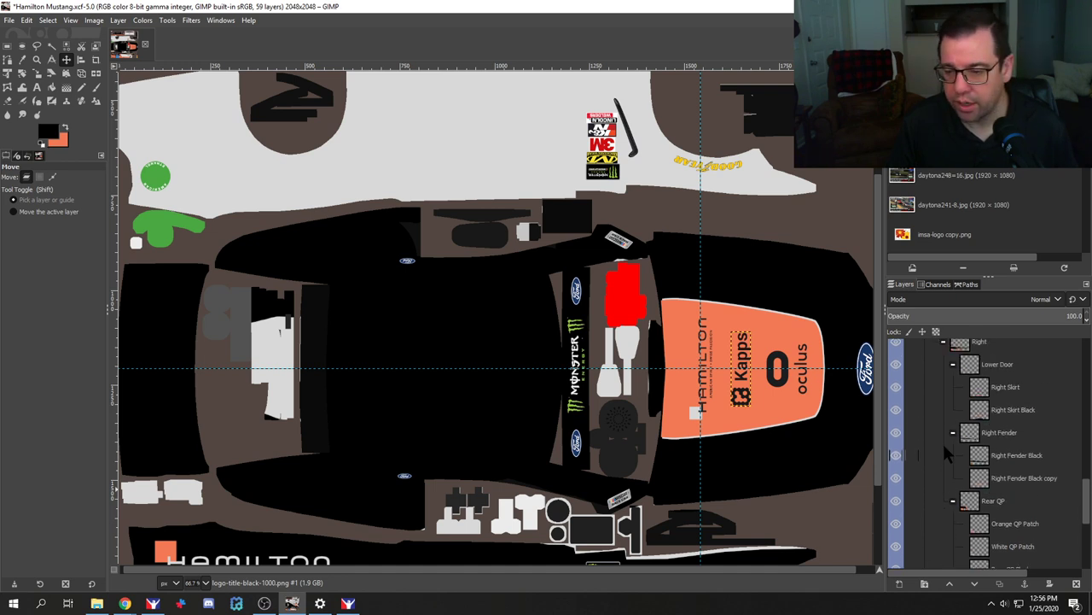
{"action": "left_click", "coordinate": [896, 433]}
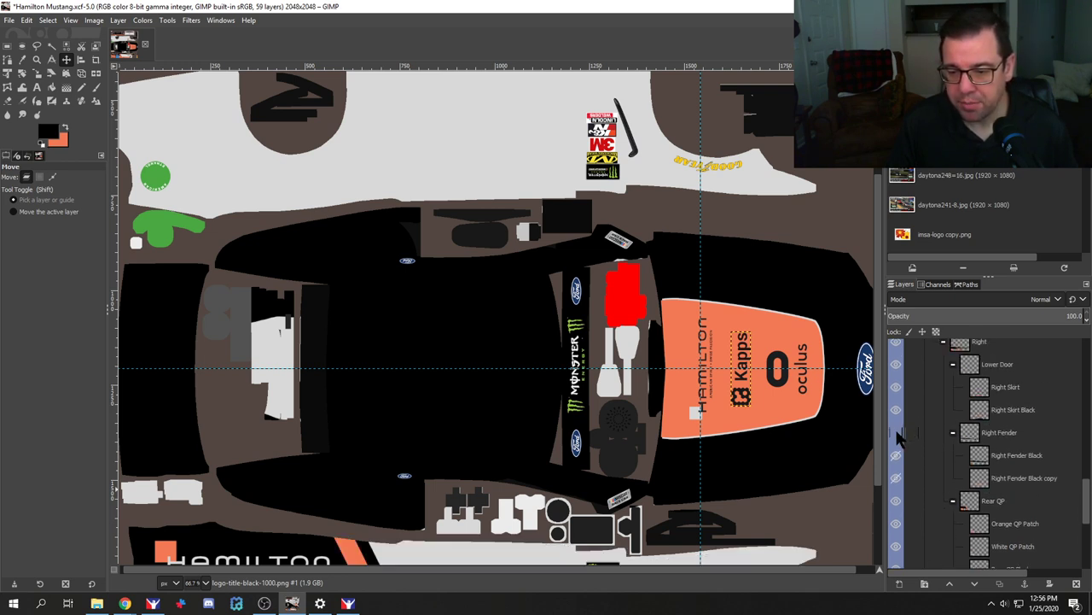
{"action": "left_click", "coordinate": [896, 433]}
{"action": "scroll", "coordinate": [900, 435], "scroll_direction": "up", "scroll_amount": 2}
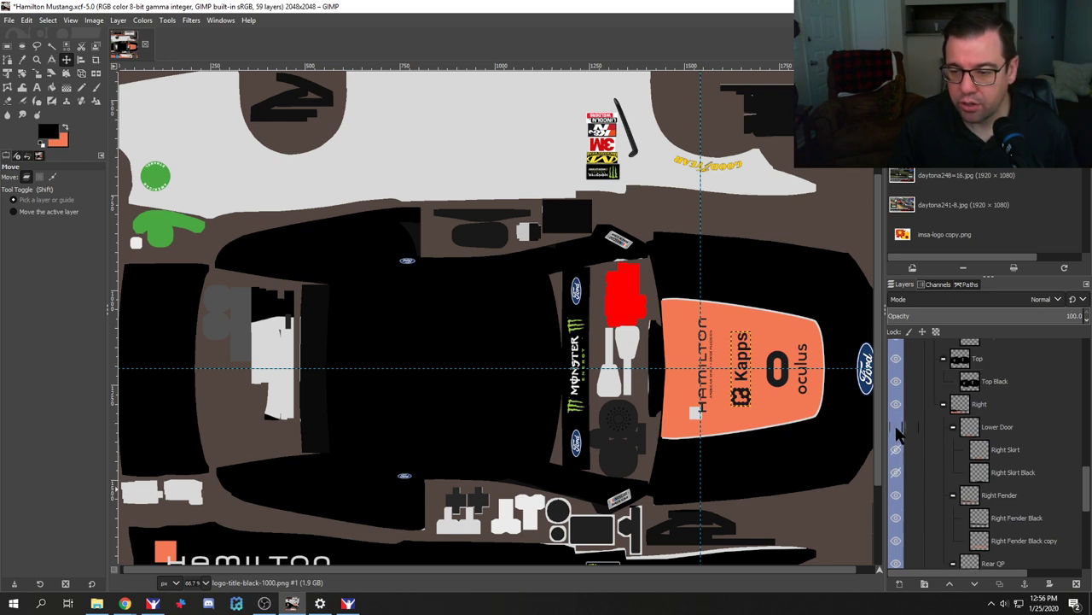
{"action": "scroll", "coordinate": [898, 434], "scroll_direction": "up", "scroll_amount": 3}
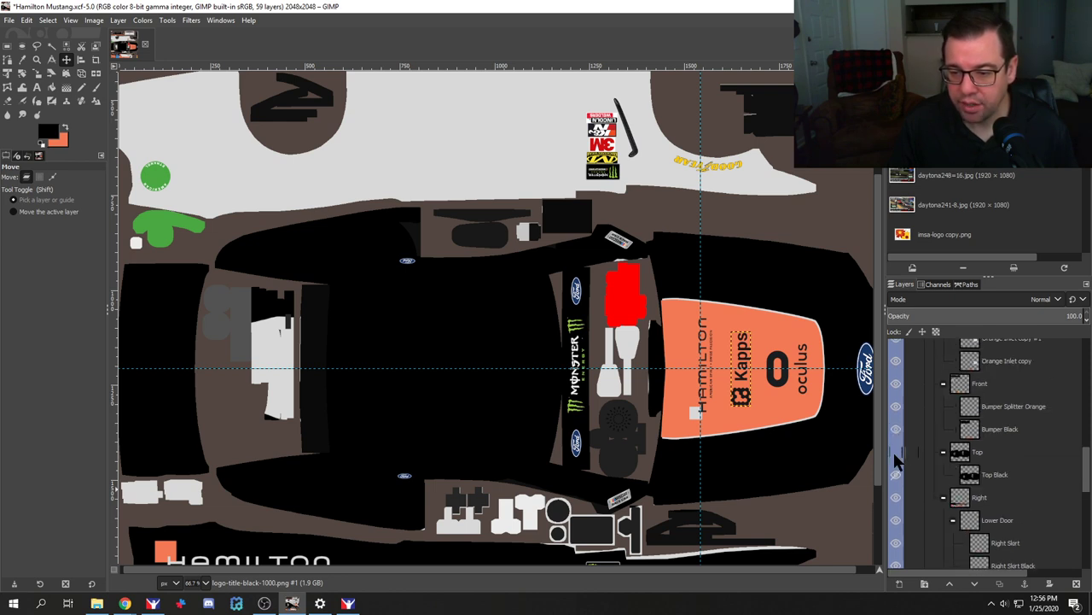
{"action": "left_click", "coordinate": [895, 453]}
{"action": "left_click", "coordinate": [895, 453]}
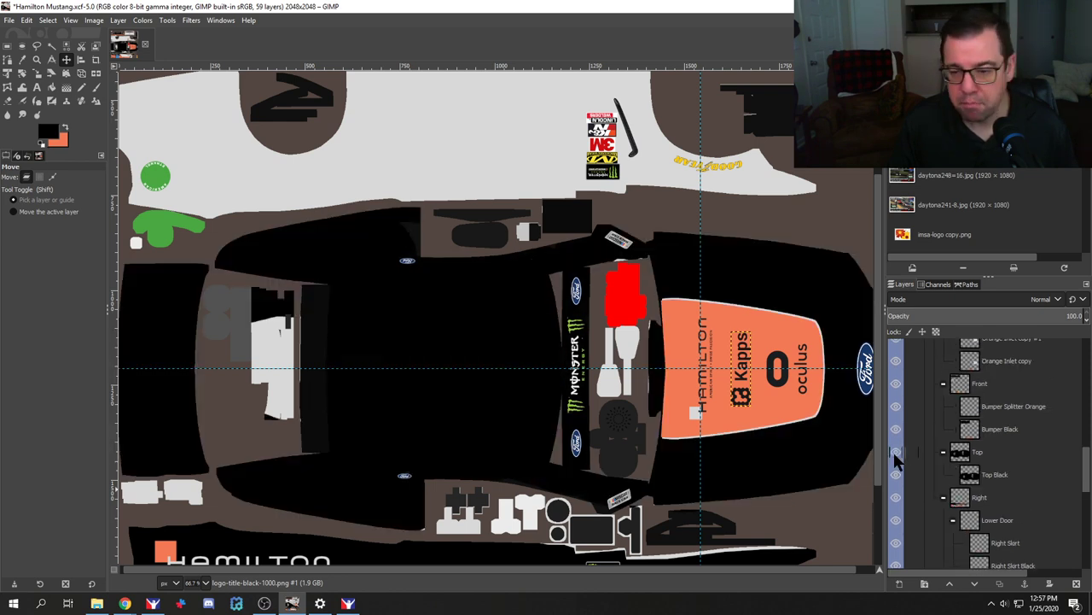
{"action": "left_click", "coordinate": [990, 459]}
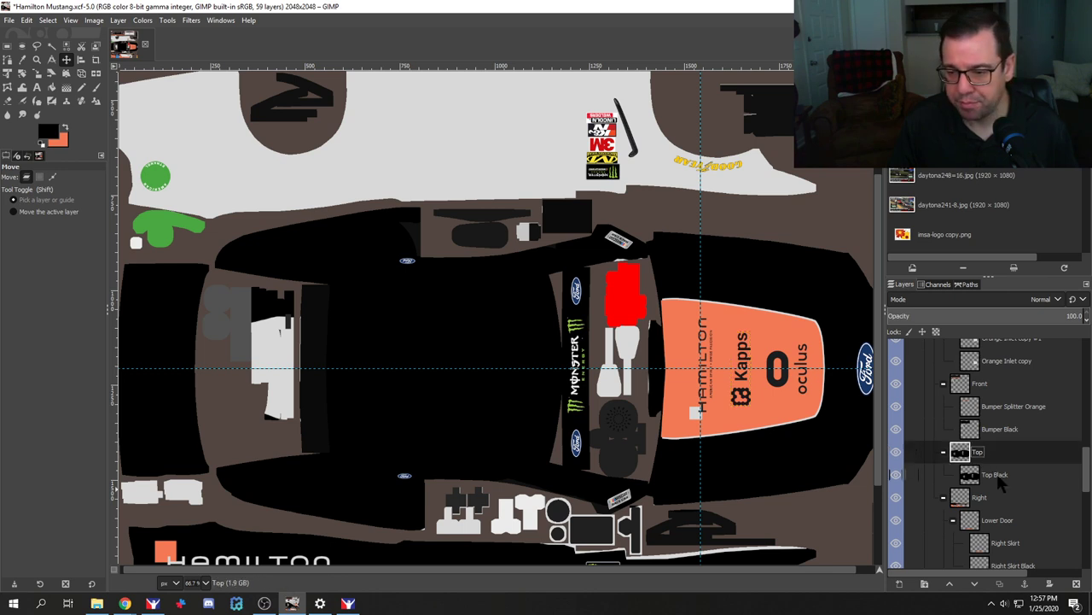
{"action": "left_click", "coordinate": [96, 88]}
Step: Paint the left white panel black on the Top Black layer within a rectangle selection, then export
{"action": "scroll", "coordinate": [273, 297], "scroll_direction": "up", "scroll_amount": 2}
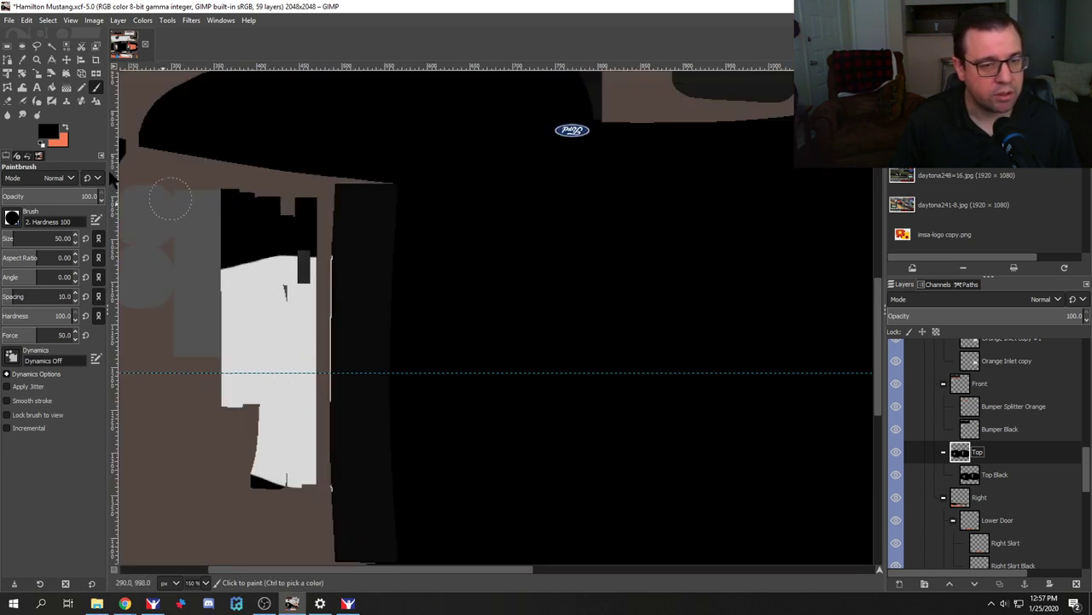
{"action": "left_click", "coordinate": [8, 45]}
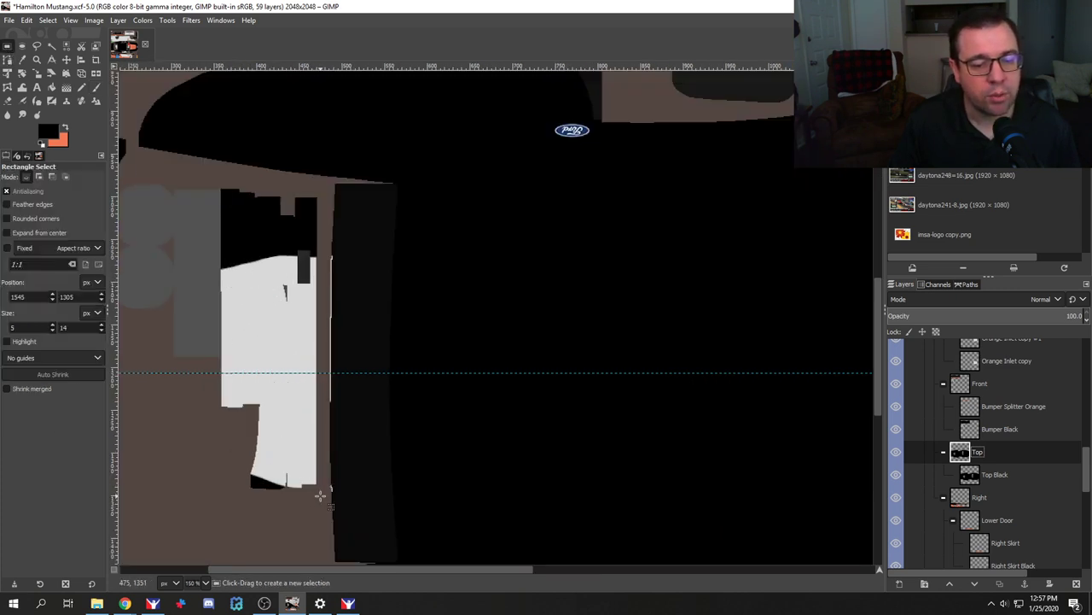
{"action": "left_click_drag", "start_coordinate": [320, 495], "coordinate": [220, 183]}
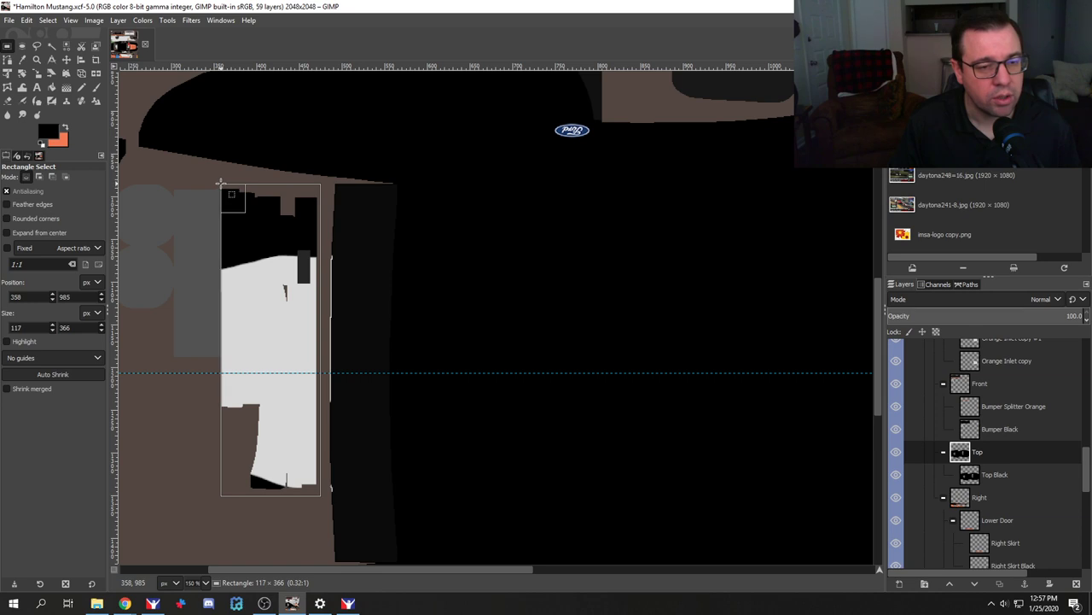
{"action": "left_click", "coordinate": [95, 88]}
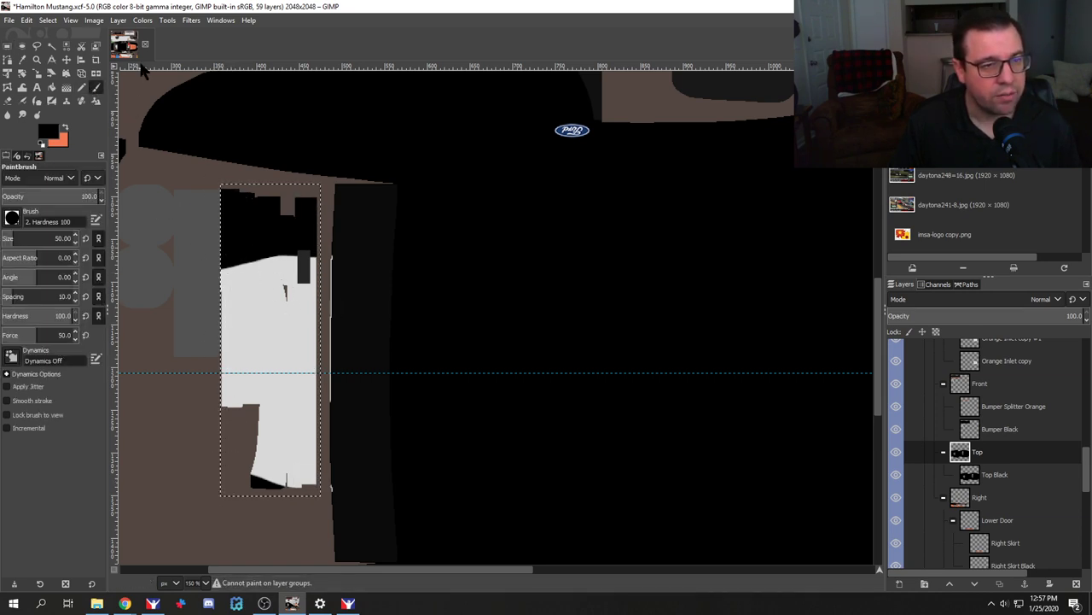
{"action": "left_click", "coordinate": [1007, 474]}
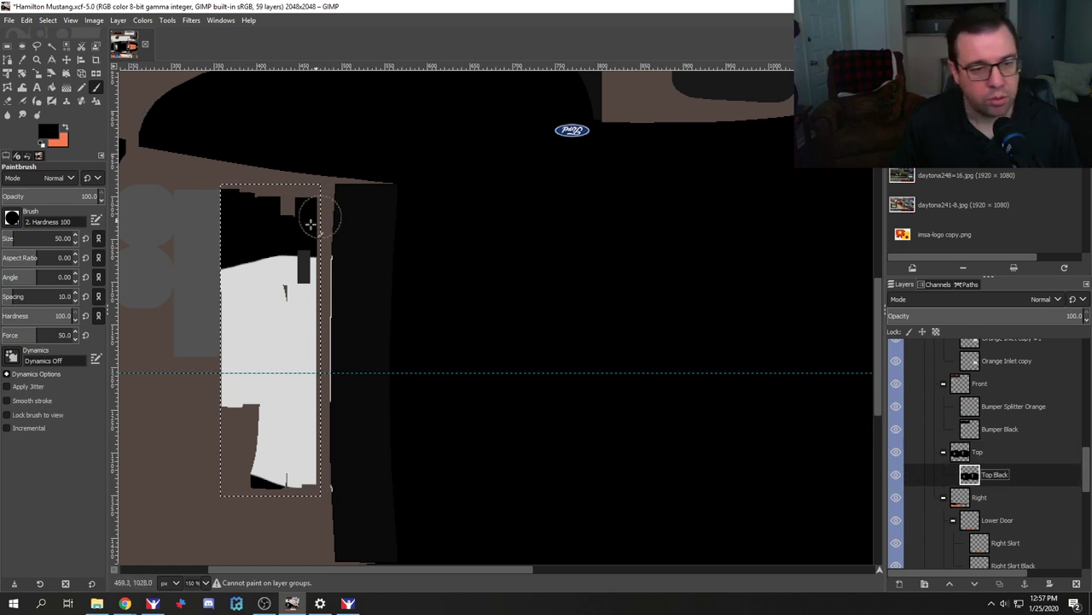
{"action": "mouse_move", "coordinate": [229, 256]}
{"action": "left_mouse_down"}
{"action": "mouse_move", "coordinate": [233, 358]}
{"action": "mouse_move", "coordinate": [222, 436]}
{"action": "mouse_move", "coordinate": [234, 468]}
{"action": "mouse_move", "coordinate": [268, 255]}
{"action": "mouse_move", "coordinate": [224, 311]}
{"action": "mouse_move", "coordinate": [289, 433]}
{"action": "mouse_move", "coordinate": [287, 497]}
{"action": "mouse_move", "coordinate": [313, 309]}
{"action": "left_mouse_up"}
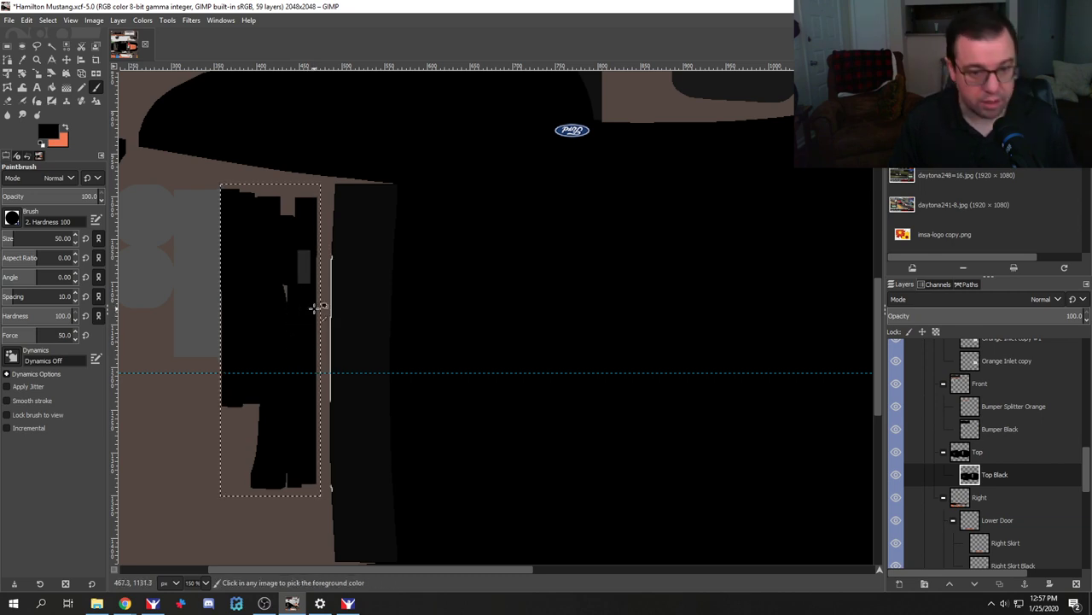
{"action": "key", "text": "ctrl+e"}
Step: Reload the paint in iRacing to inspect the #64 Hamilton Mustang, then return to GIMP
{"action": "key", "text": "alt+Tab"}
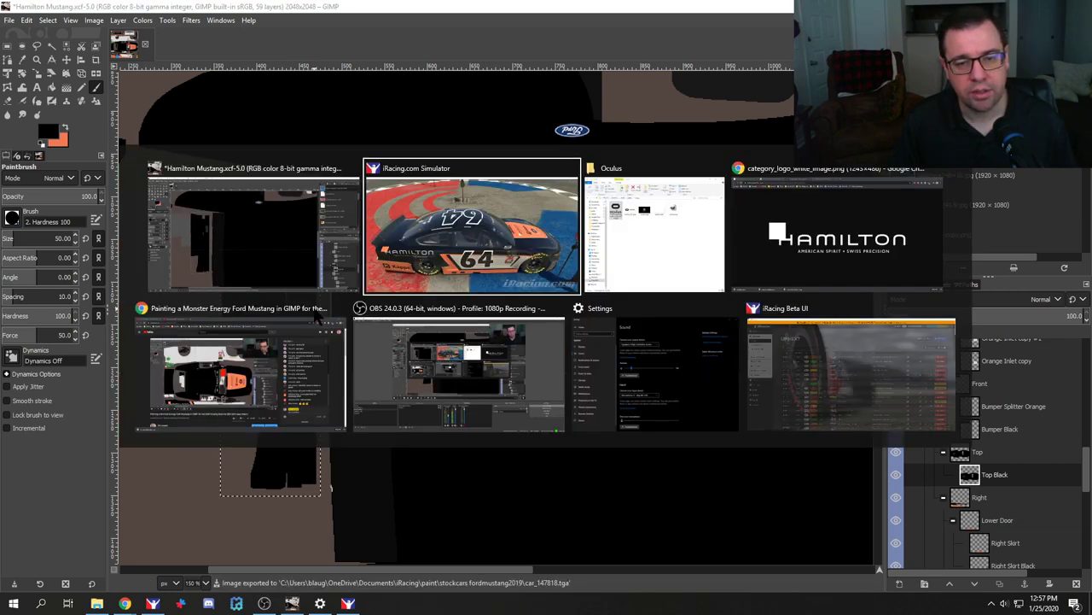
{"action": "key", "text": "ctrl+r"}
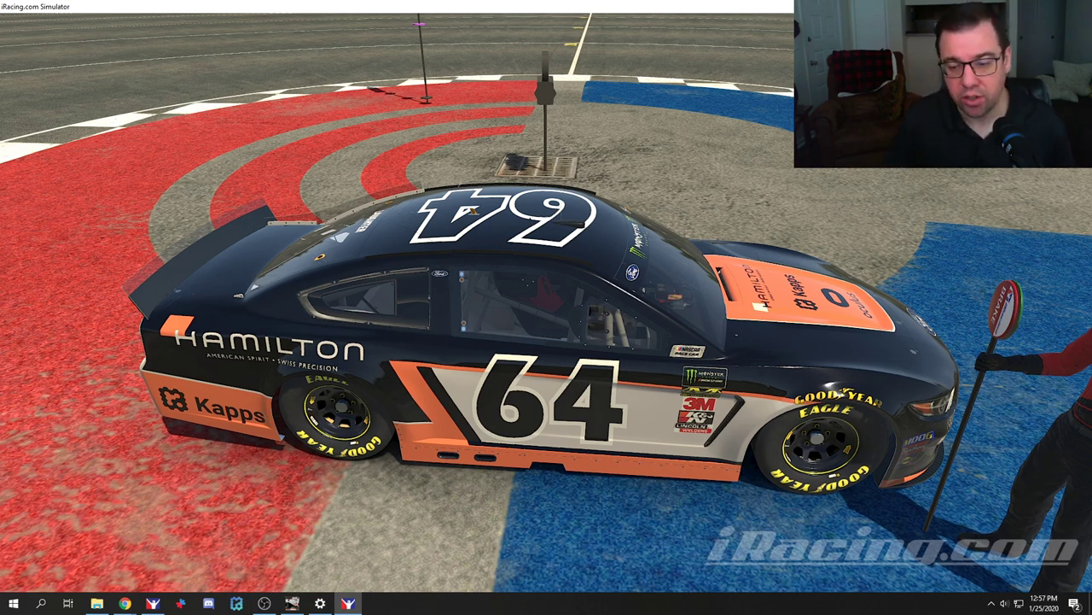
{"action": "key", "text": "alt+Tab"}
{"action": "key", "text": "alt+Tab"}
{"action": "key", "text": "alt+Tab"}
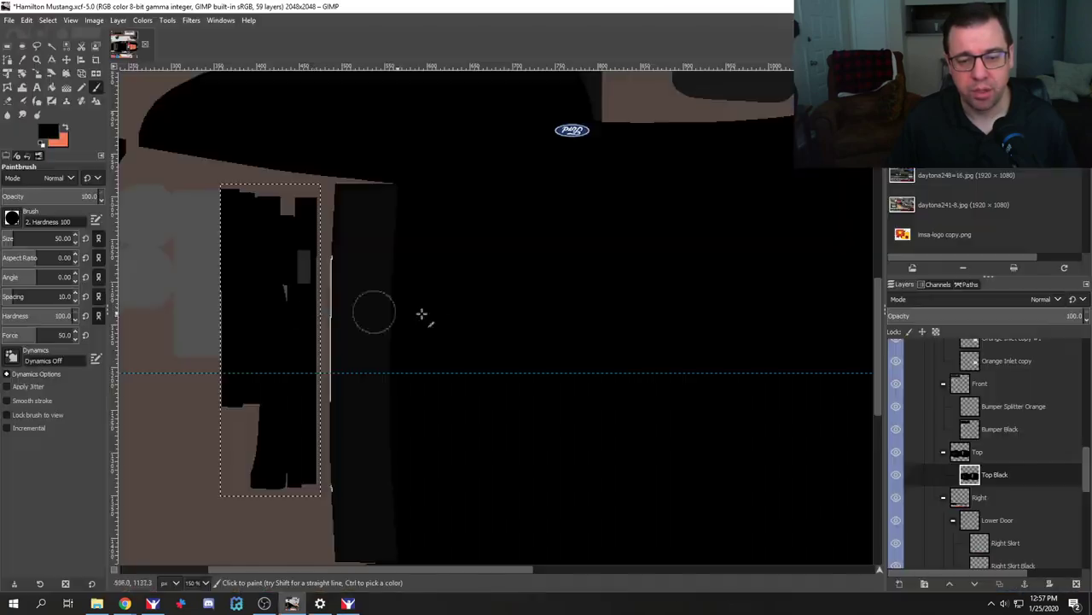
Step: Zoom out and clear the rectangular selection with Select > None
{"action": "scroll", "coordinate": [421, 314], "scroll_direction": "down", "scroll_amount": 3}
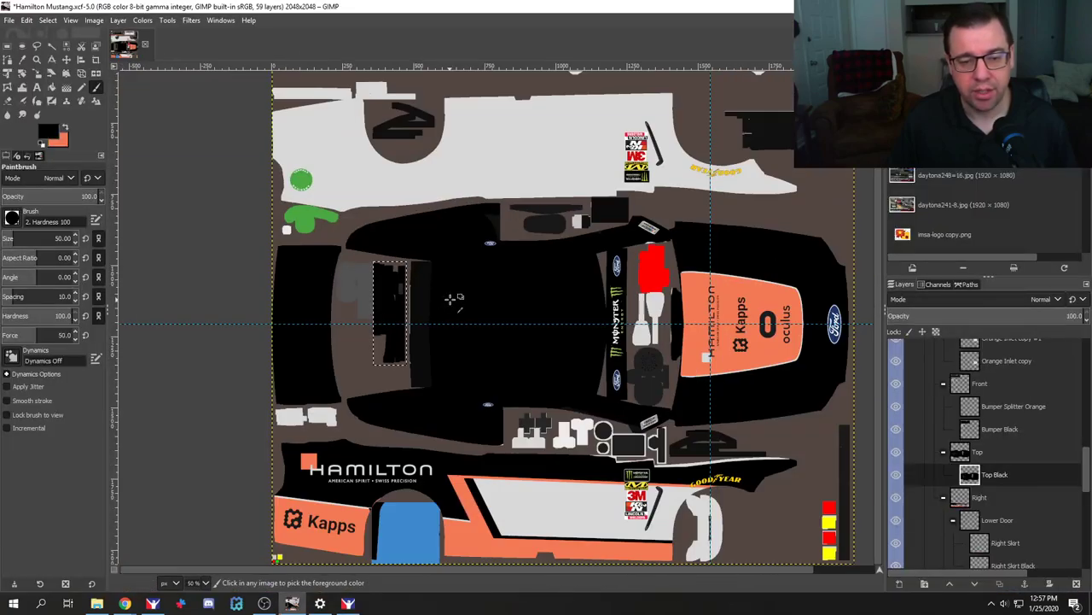
{"action": "left_click", "coordinate": [48, 20]}
{"action": "left_click", "coordinate": [65, 43]}
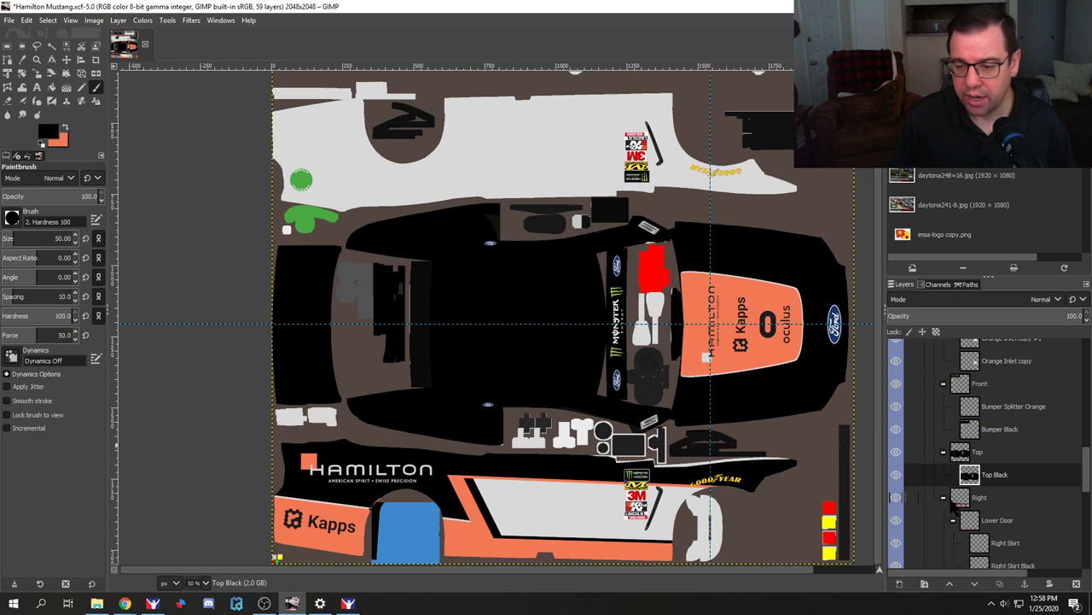
Step: Collapse the Rear QP, Right Fender and Lower Door sub-groups of the Right group
{"action": "left_click", "coordinate": [994, 501]}
{"action": "scroll", "coordinate": [995, 508], "scroll_direction": "down", "scroll_amount": 2}
{"action": "scroll", "coordinate": [1009, 461], "scroll_direction": "down", "scroll_amount": 6}
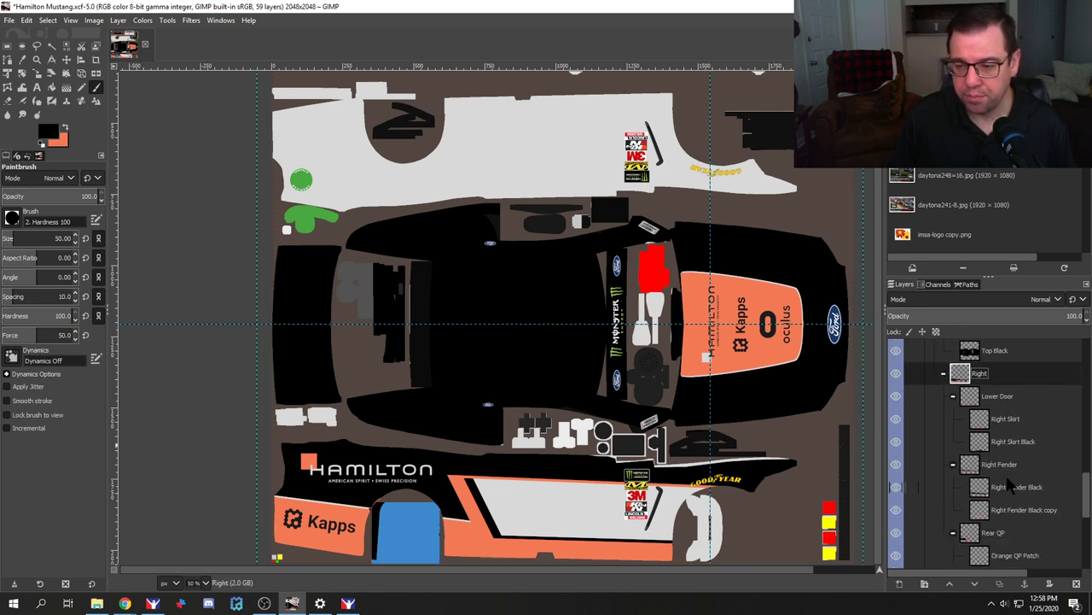
{"action": "scroll", "coordinate": [1014, 461], "scroll_direction": "up", "scroll_amount": 5}
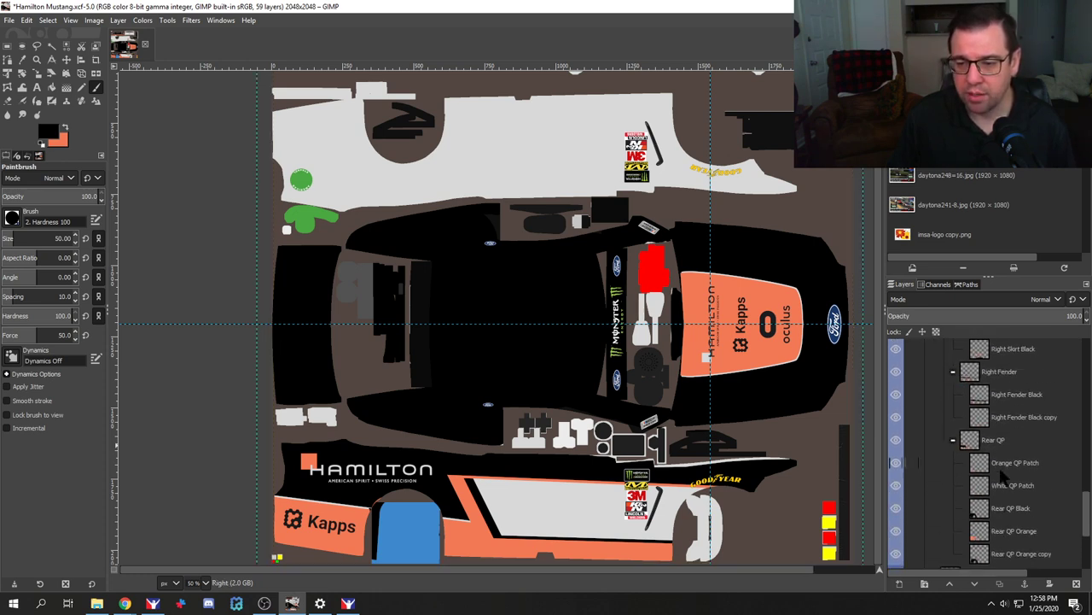
{"action": "left_click", "coordinate": [953, 502]}
{"action": "left_click", "coordinate": [953, 434]}
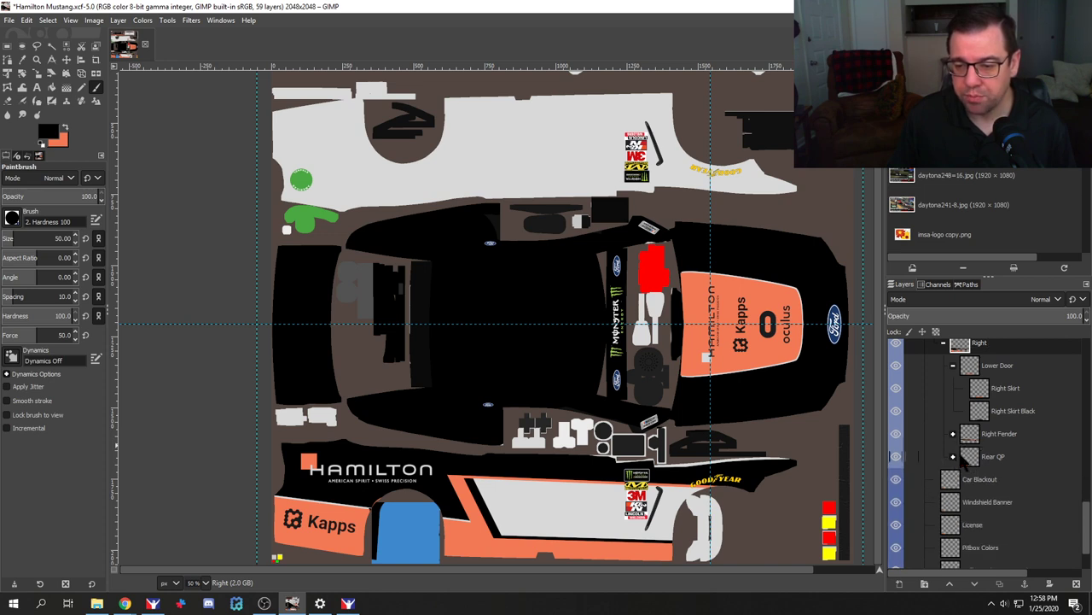
{"action": "left_click", "coordinate": [953, 366]}
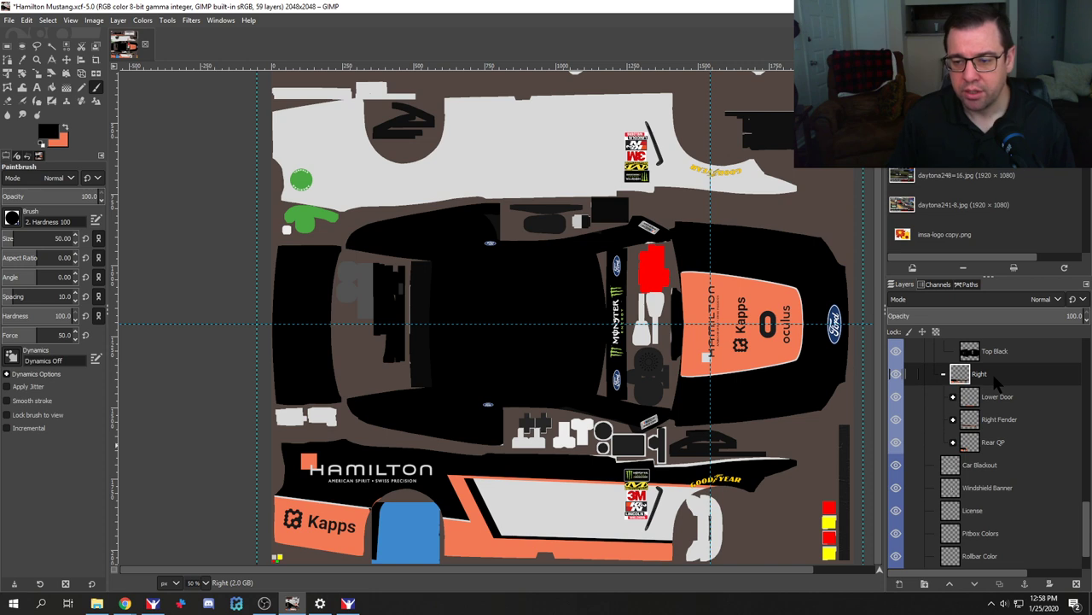
Step: Duplicate the Right layer group and rename the copy 'Left'
{"action": "right_click", "coordinate": [998, 379]}
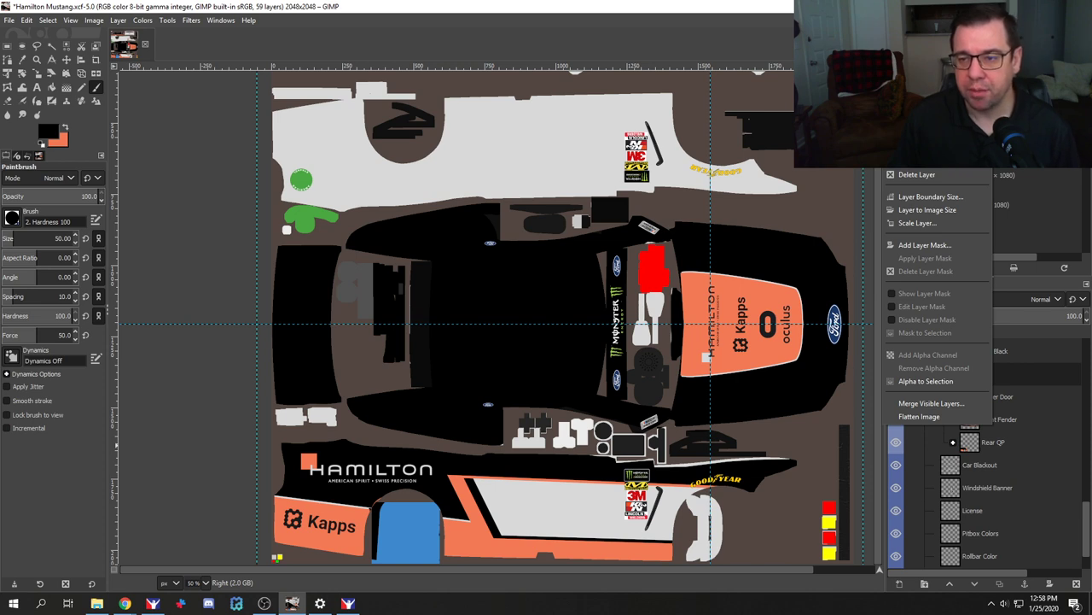
{"action": "key", "text": "Escape"}
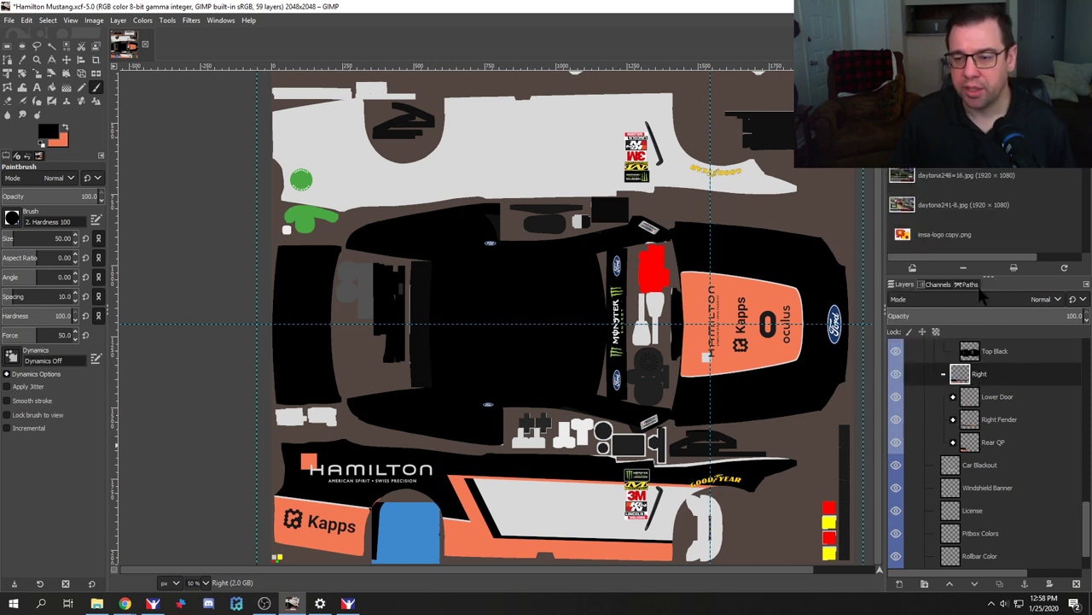
{"action": "key", "text": "shift+ctrl+d"}
{"action": "double_click", "coordinate": [990, 375]}
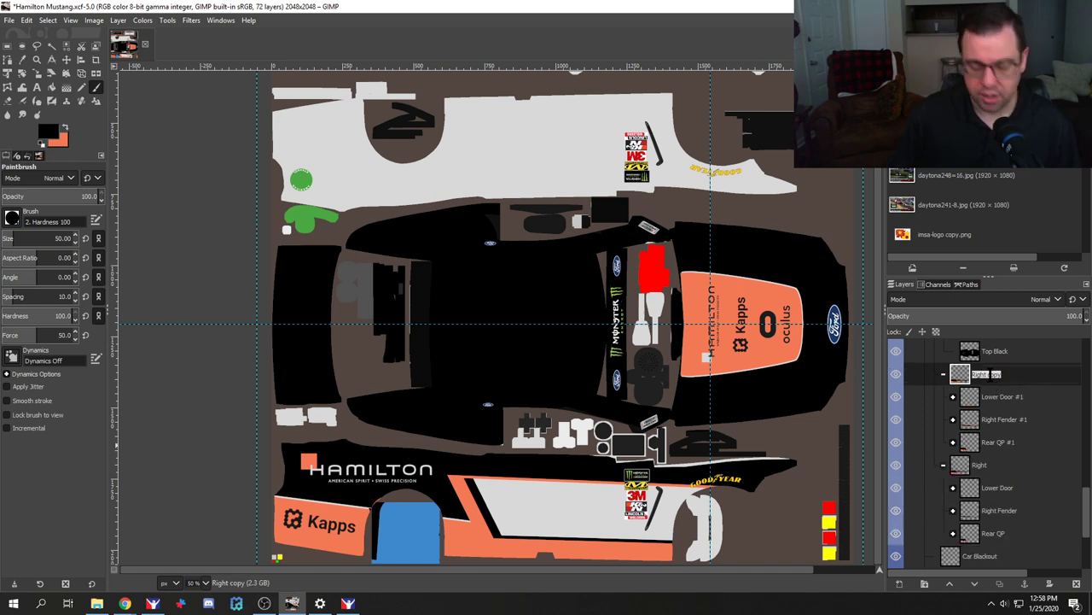
{"action": "type", "text": "Left"}
{"action": "key", "text": "Return"}
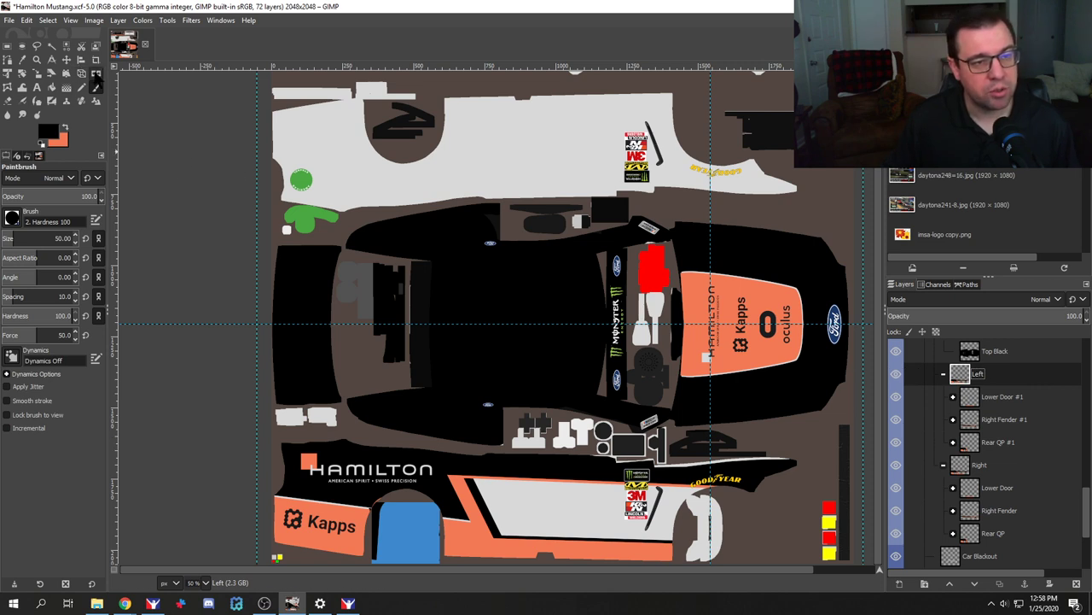
Step: Flip the Left group's side graphics using the Flip tool in Layer mode
{"action": "left_click", "coordinate": [96, 74]}
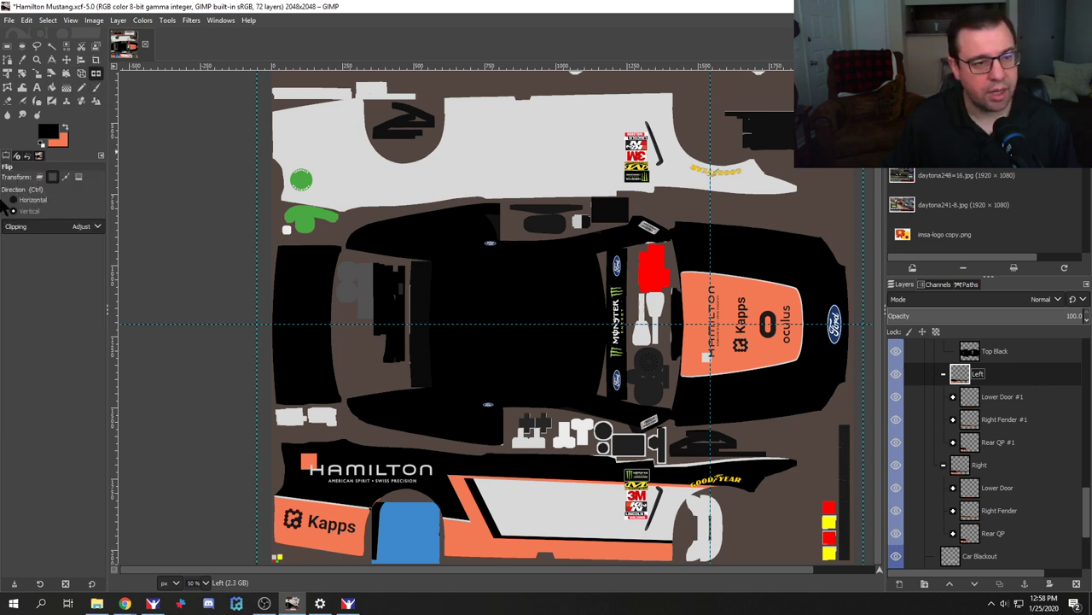
{"action": "left_click", "coordinate": [39, 177]}
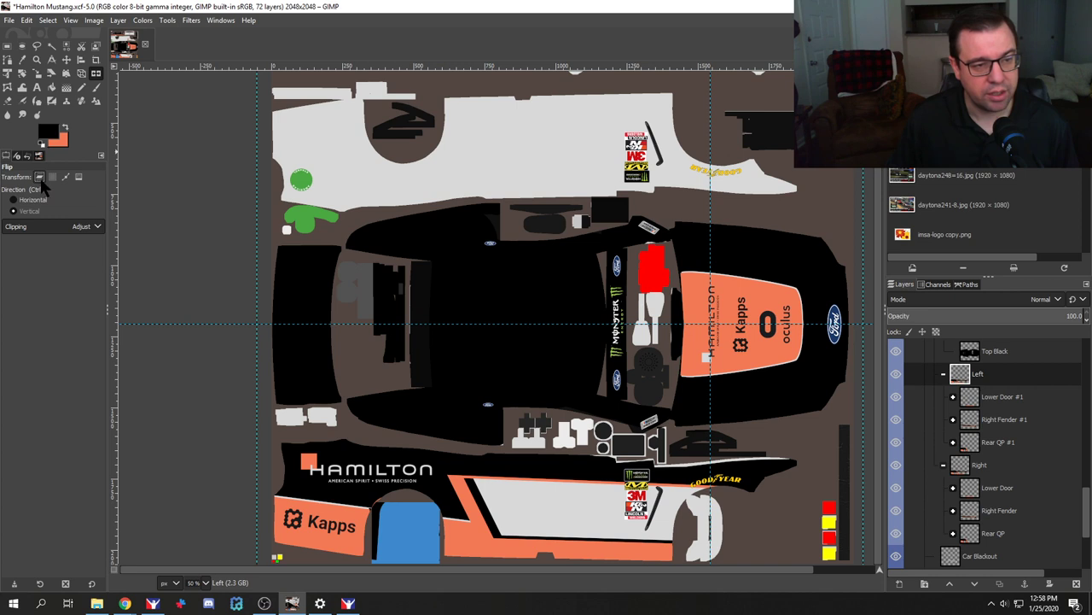
{"action": "left_click", "coordinate": [517, 298]}
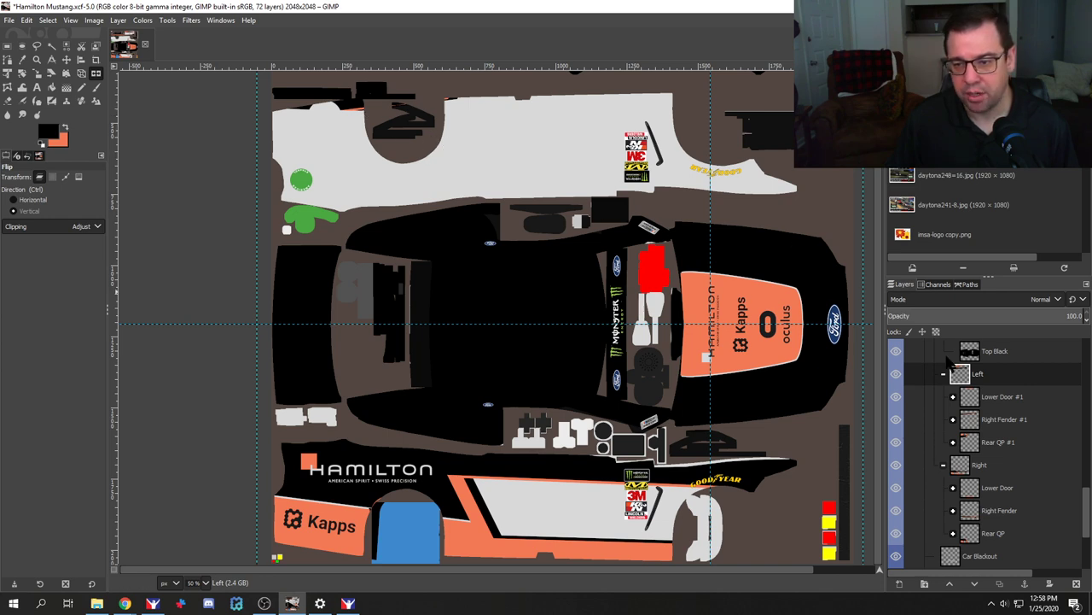
{"action": "scroll", "coordinate": [947, 358], "scroll_direction": "up", "scroll_amount": 10}
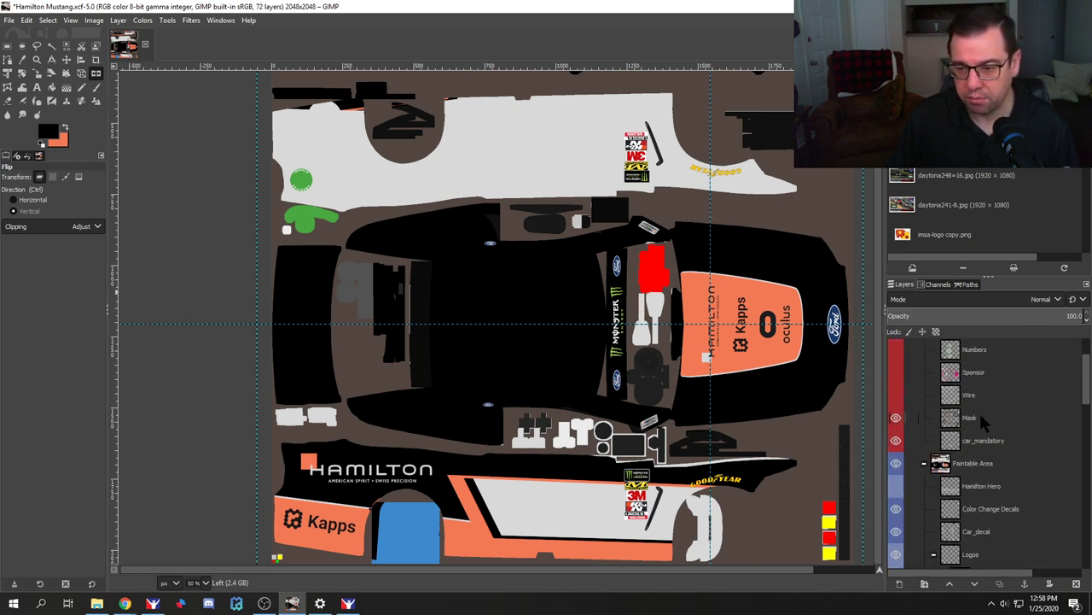
Step: With the Wire overlay shown, nudge the Left layer down two arrow-key steps, then hide Wire
{"action": "left_click", "coordinate": [895, 396]}
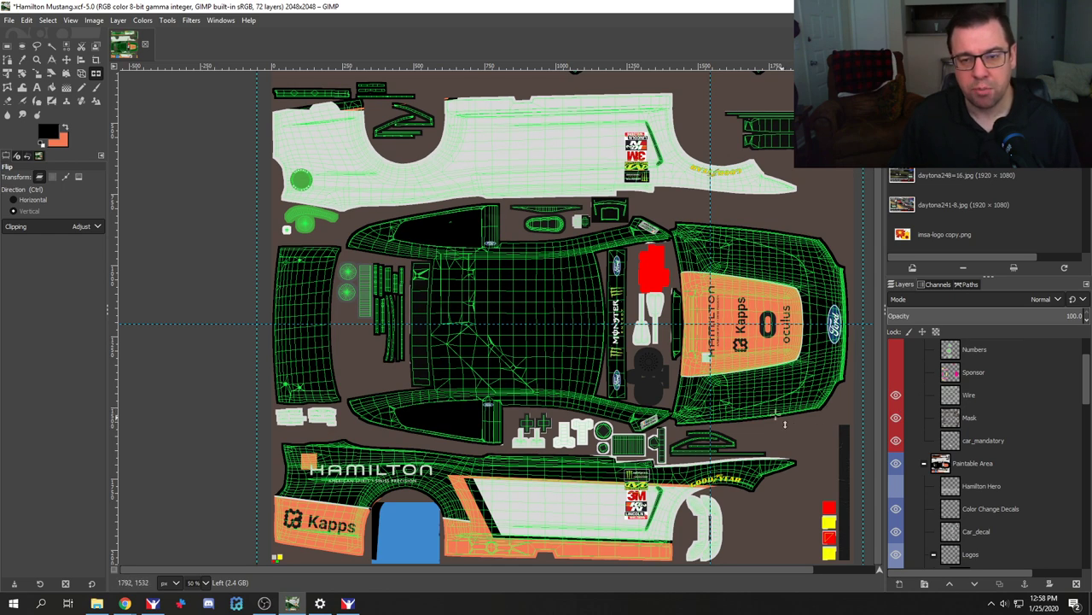
{"action": "left_click", "coordinate": [66, 60]}
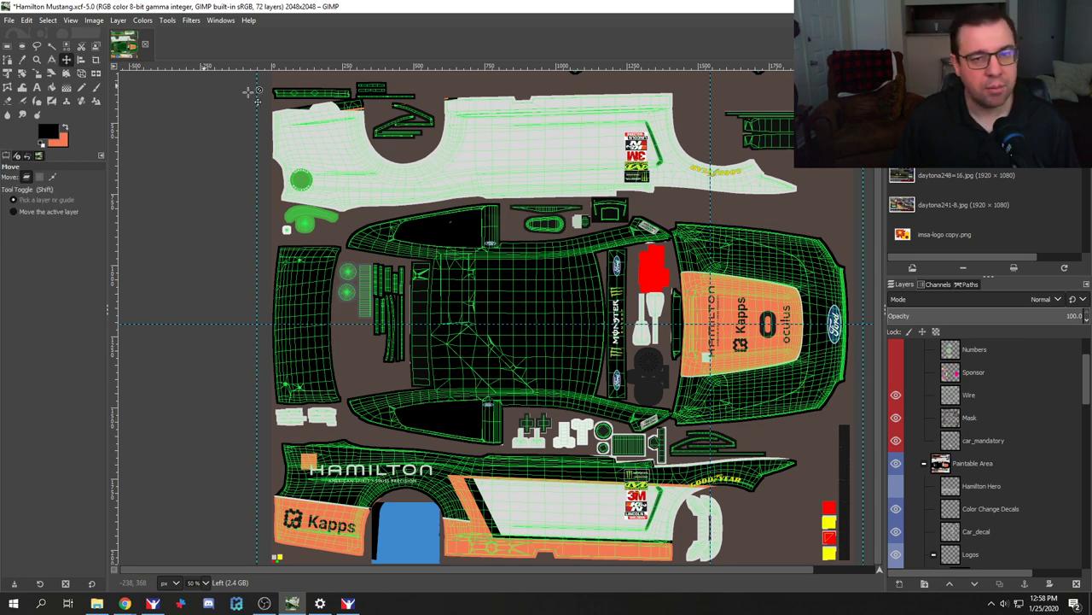
{"action": "left_click", "coordinate": [320, 109]}
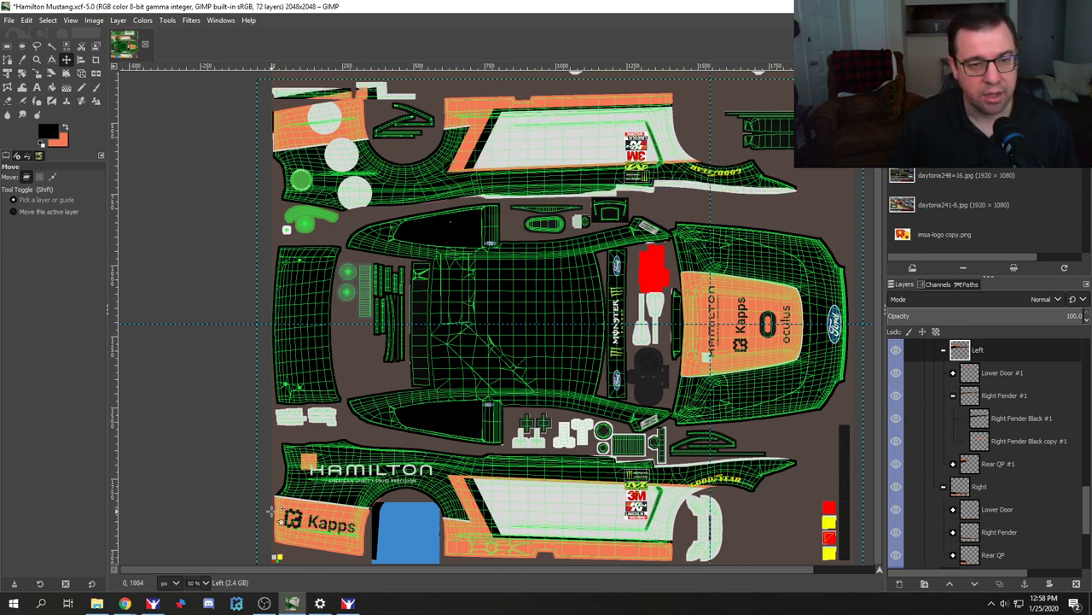
{"action": "scroll", "coordinate": [271, 512], "scroll_direction": "up", "scroll_amount": 4}
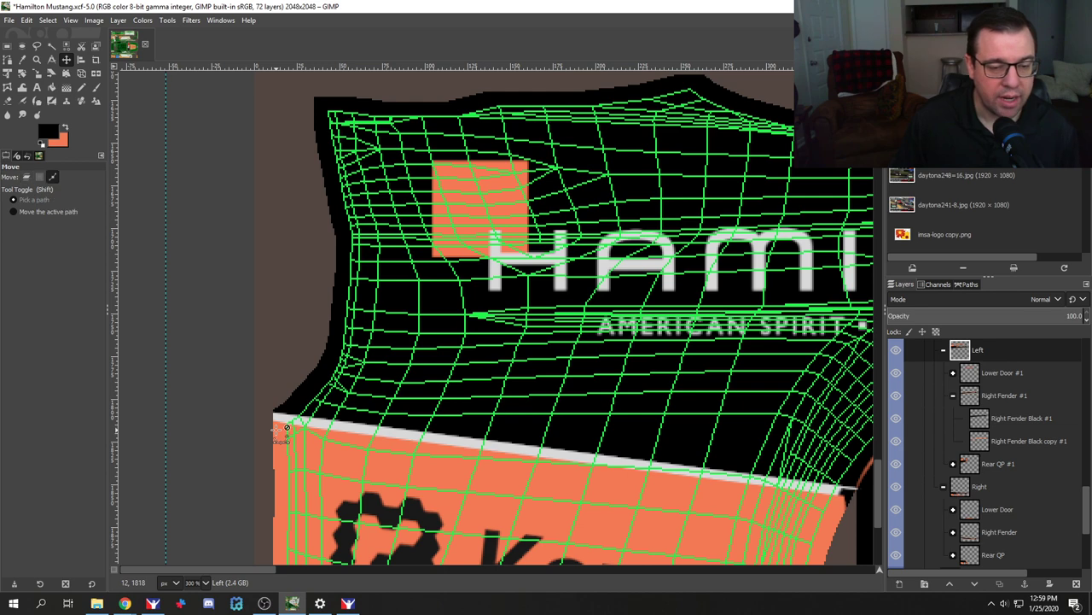
{"action": "scroll", "coordinate": [299, 431], "scroll_direction": "up", "scroll_amount": 2}
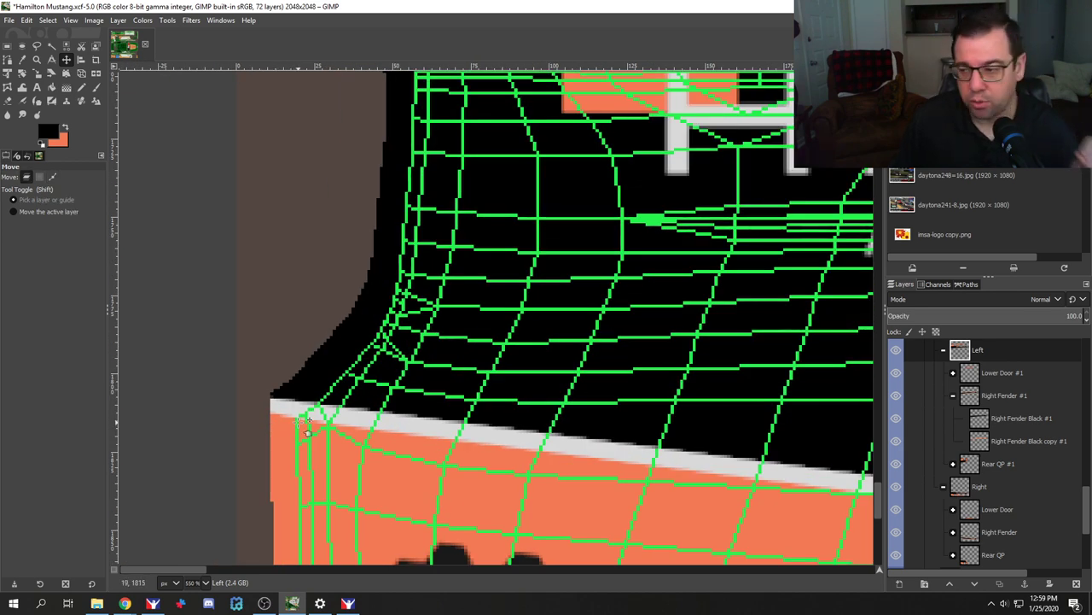
{"action": "scroll", "coordinate": [299, 418], "scroll_direction": "up", "scroll_amount": 10}
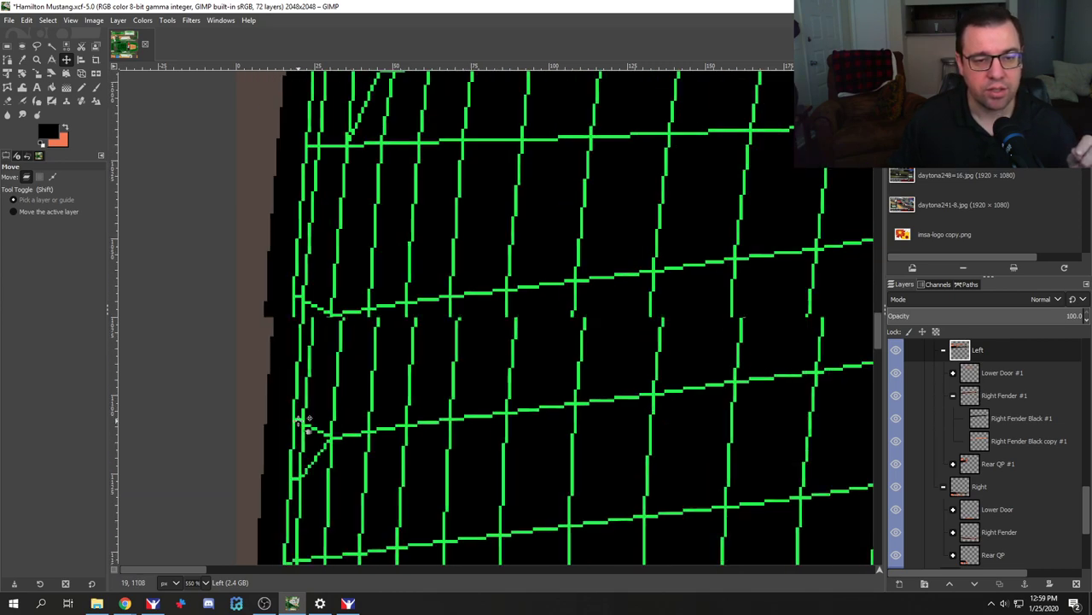
{"action": "scroll", "coordinate": [299, 418], "scroll_direction": "up", "scroll_amount": 7}
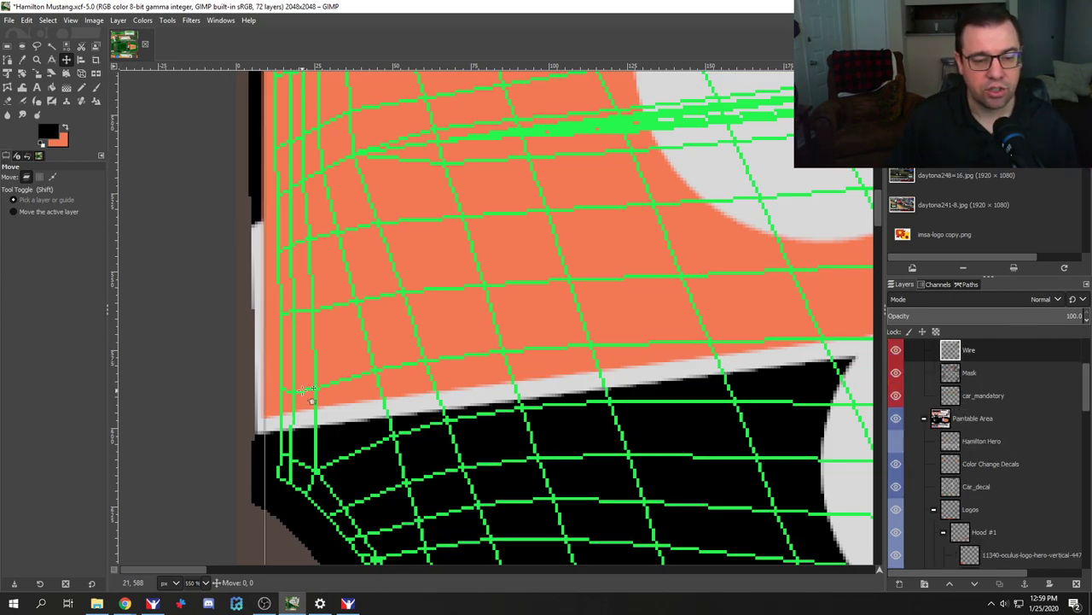
{"action": "key", "text": "Down"}
{"action": "key", "text": "Down"}
{"action": "key", "text": "Down"}
{"action": "key", "text": "Down"}
{"action": "key", "text": "Down"}
{"action": "key", "text": "Down"}
{"action": "key", "text": "Down"}
{"action": "key", "text": "Down"}
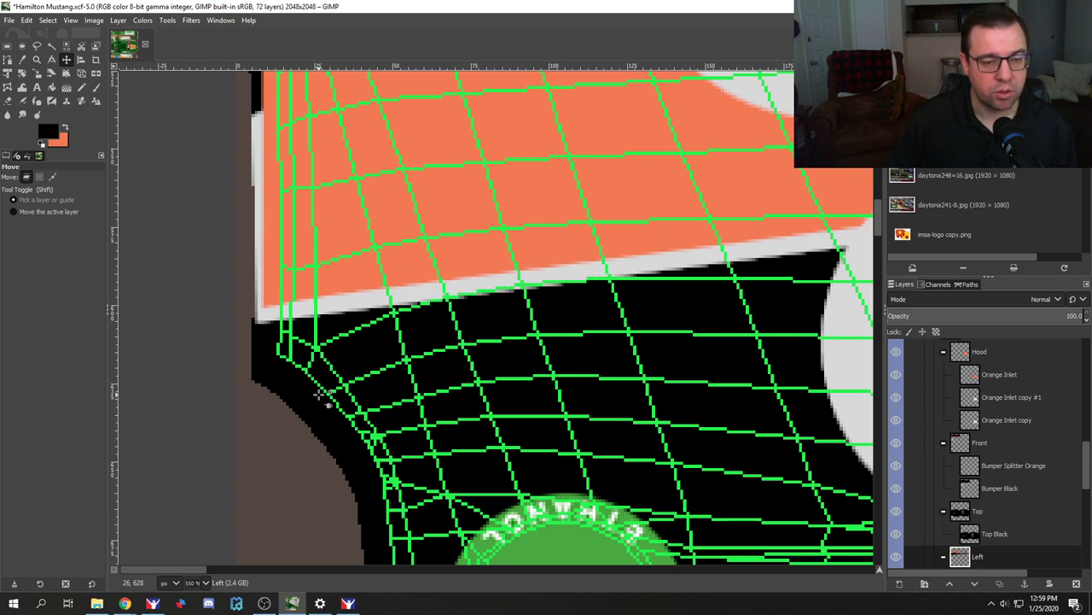
{"action": "key", "text": "Down"}
{"action": "key", "text": "Down"}
{"action": "key", "text": "Down"}
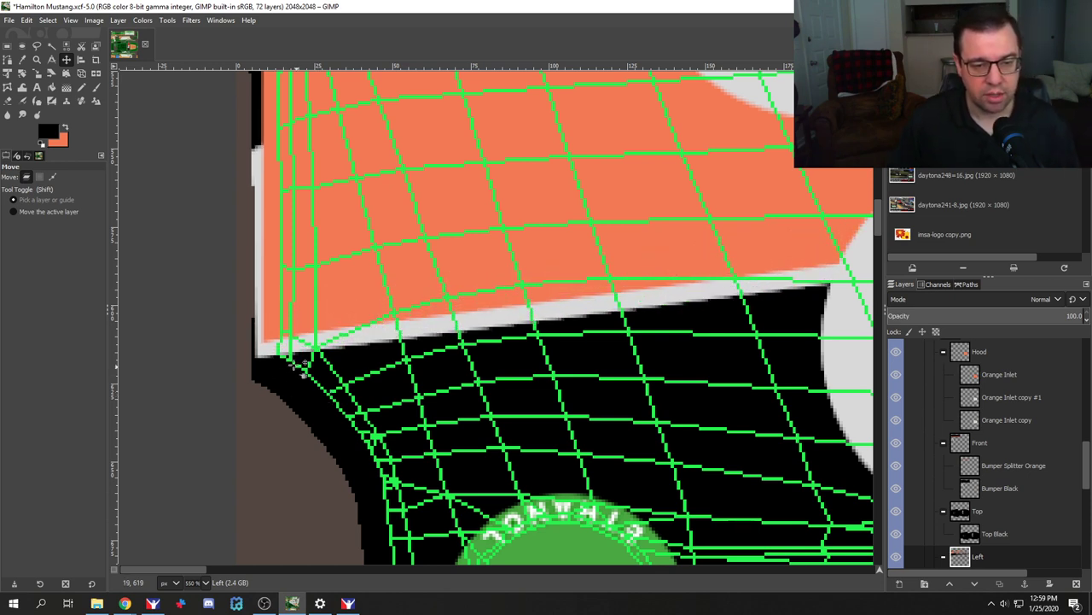
{"action": "scroll", "coordinate": [1058, 444], "scroll_direction": "up", "scroll_amount": 10}
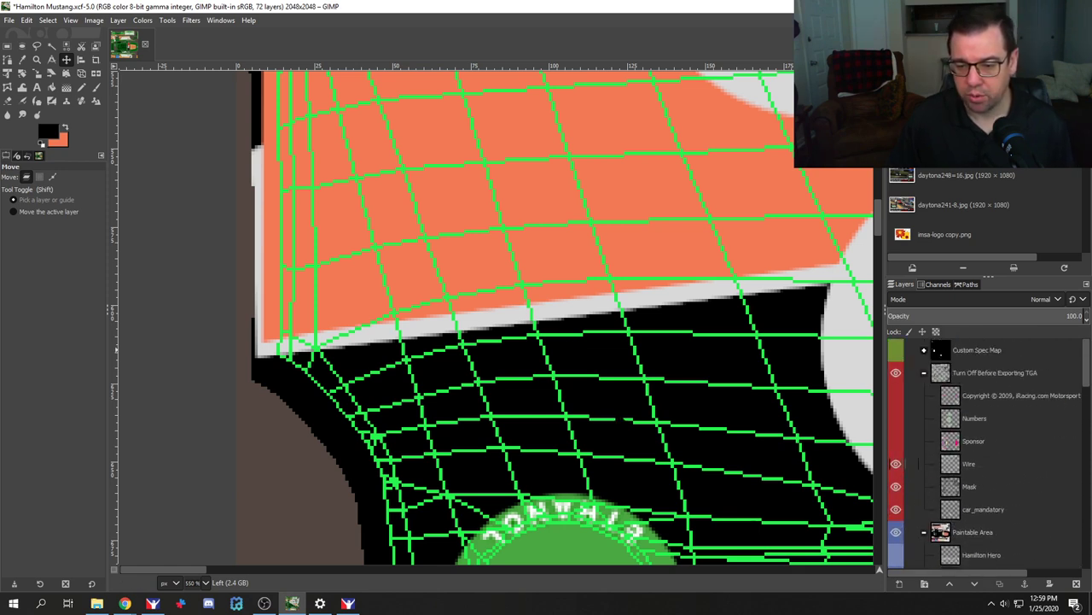
{"action": "left_click", "coordinate": [895, 463]}
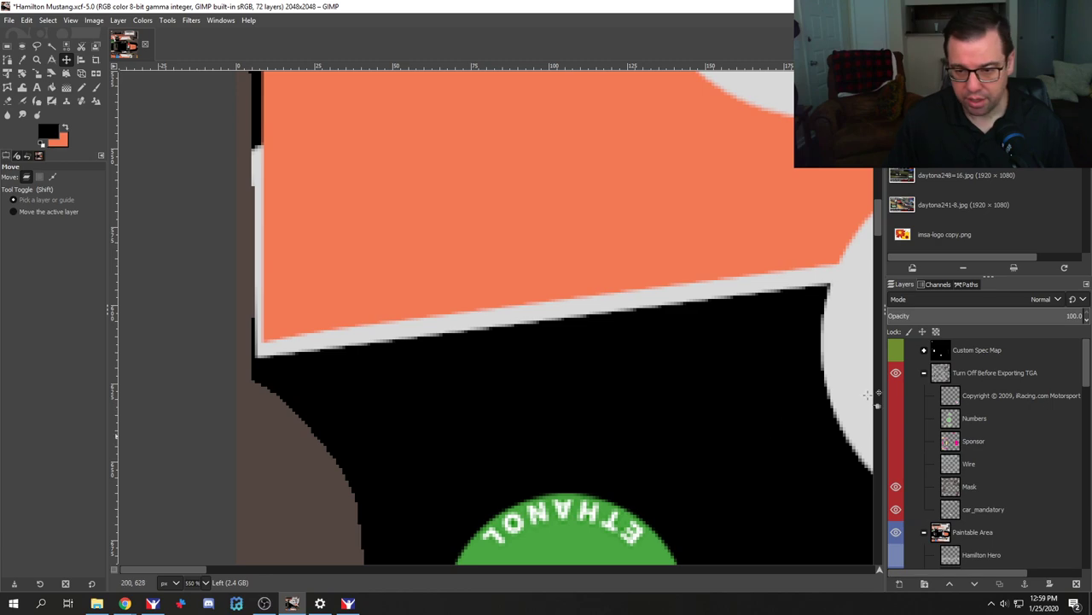
Step: Export the texture to car_147818.tga and reload it in iRacing to view the mirrored graphics
{"action": "key", "text": "ctrl+e"}
{"action": "key", "text": "alt+Tab"}
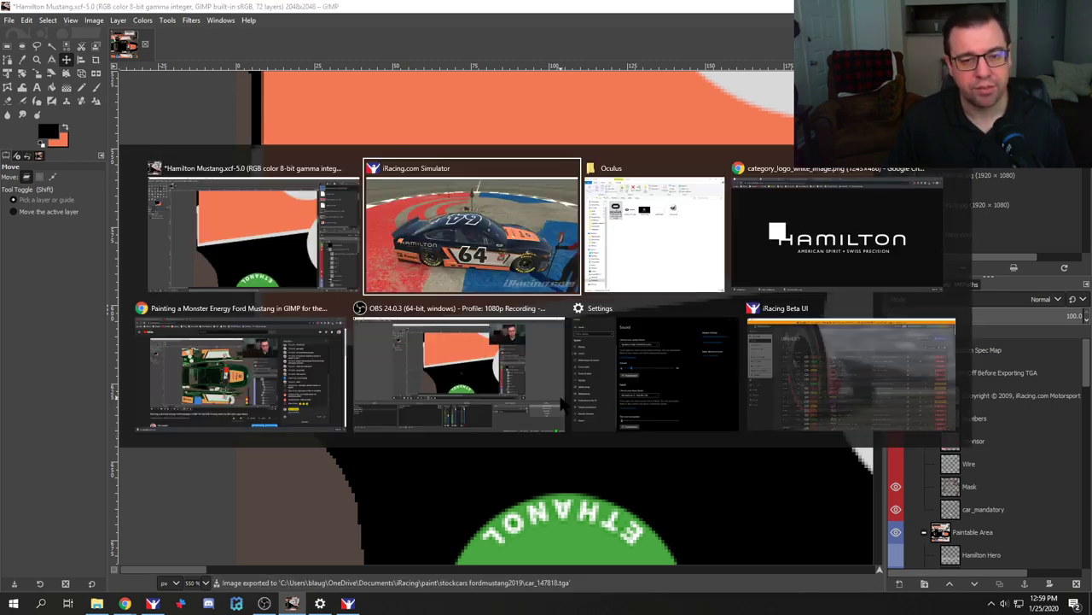
{"action": "key", "text": "ctrl+r"}
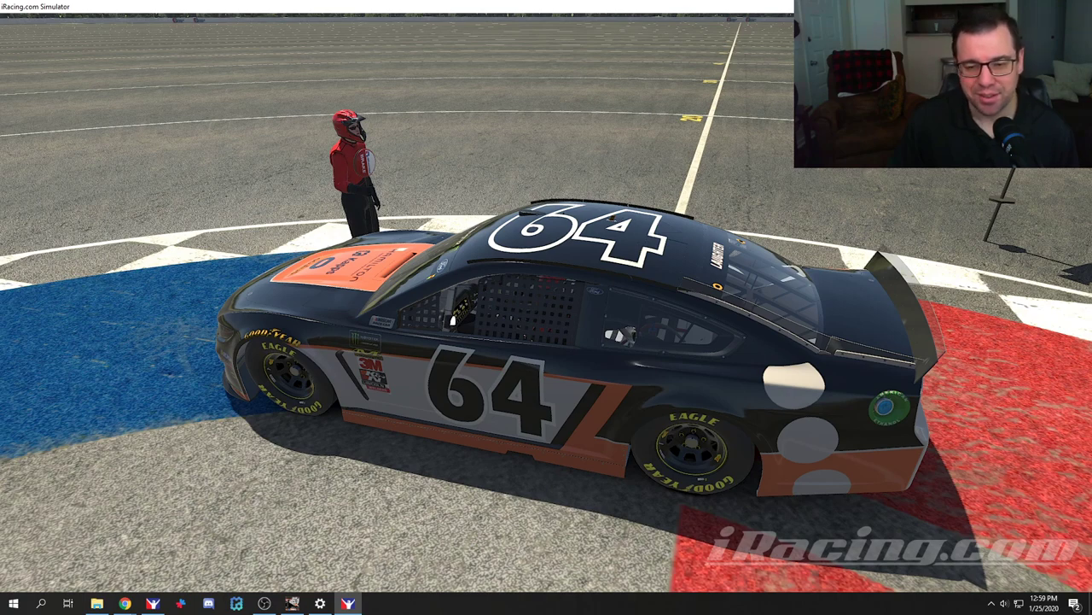
{"action": "key", "text": "alt+Tab"}
{"action": "scroll", "coordinate": [990, 467], "scroll_direction": "down", "scroll_amount": 6}
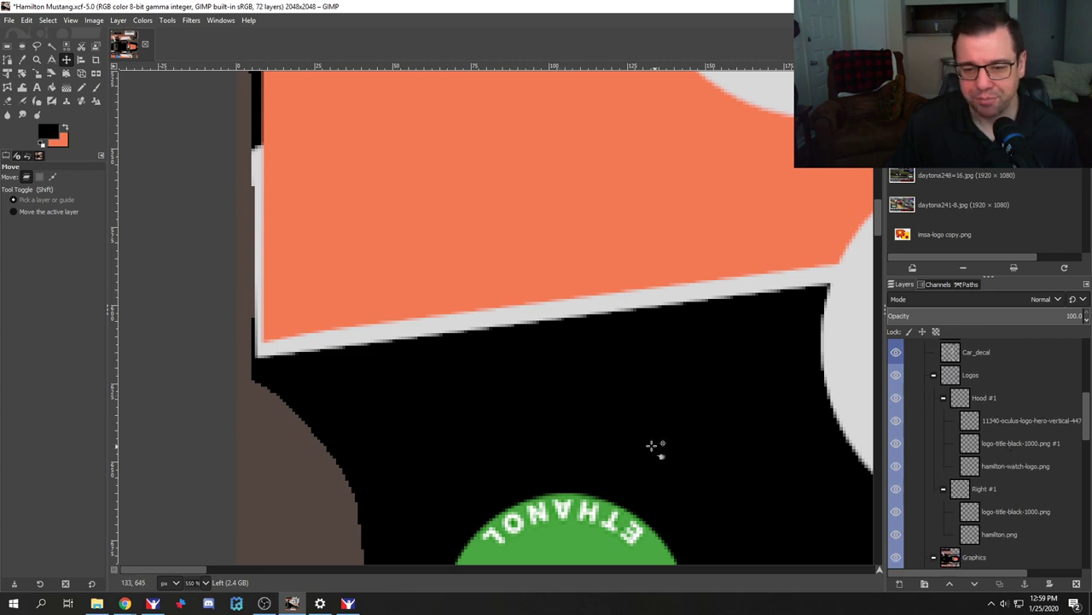
Step: Toggle layer visibility to find which layers hold the white circles, identifying the Front group
{"action": "scroll", "coordinate": [654, 446], "scroll_direction": "down", "scroll_amount": 2, "text": "ctrl"}
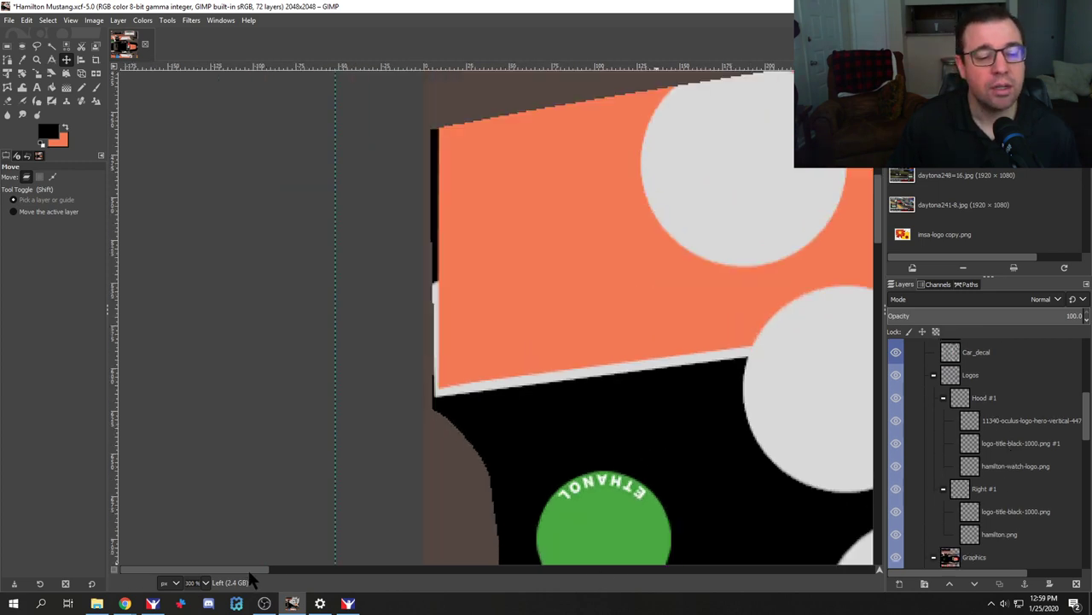
{"action": "left_click_drag", "start_coordinate": [250, 570], "coordinate": [293, 568]}
{"action": "scroll", "coordinate": [410, 439], "scroll_direction": "down", "scroll_amount": 2, "text": "ctrl"}
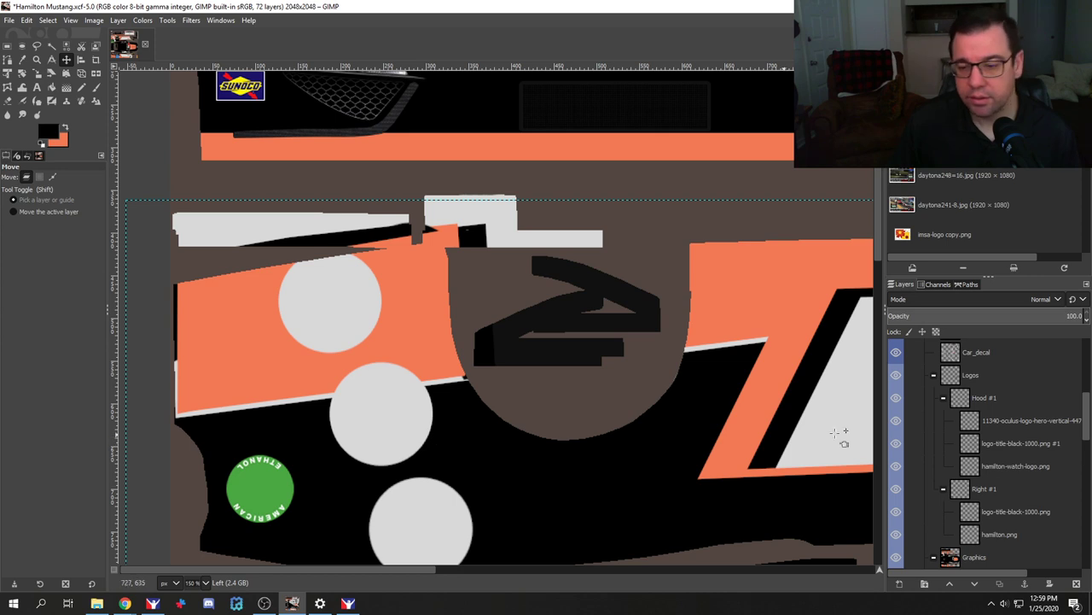
{"action": "scroll", "coordinate": [1009, 469], "scroll_direction": "down", "scroll_amount": 1}
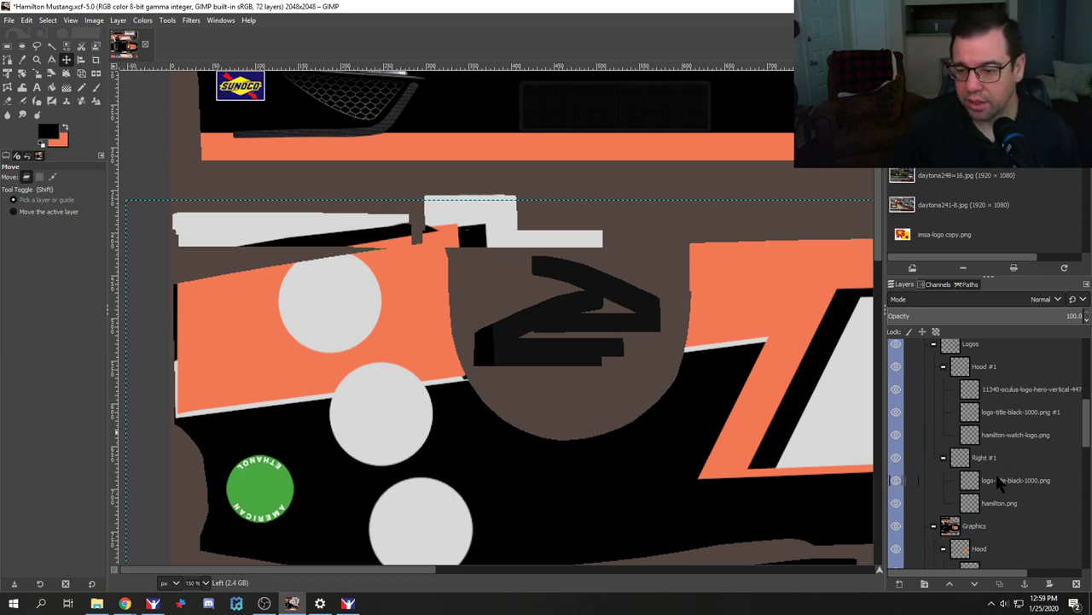
{"action": "scroll", "coordinate": [999, 482], "scroll_direction": "down", "scroll_amount": 3}
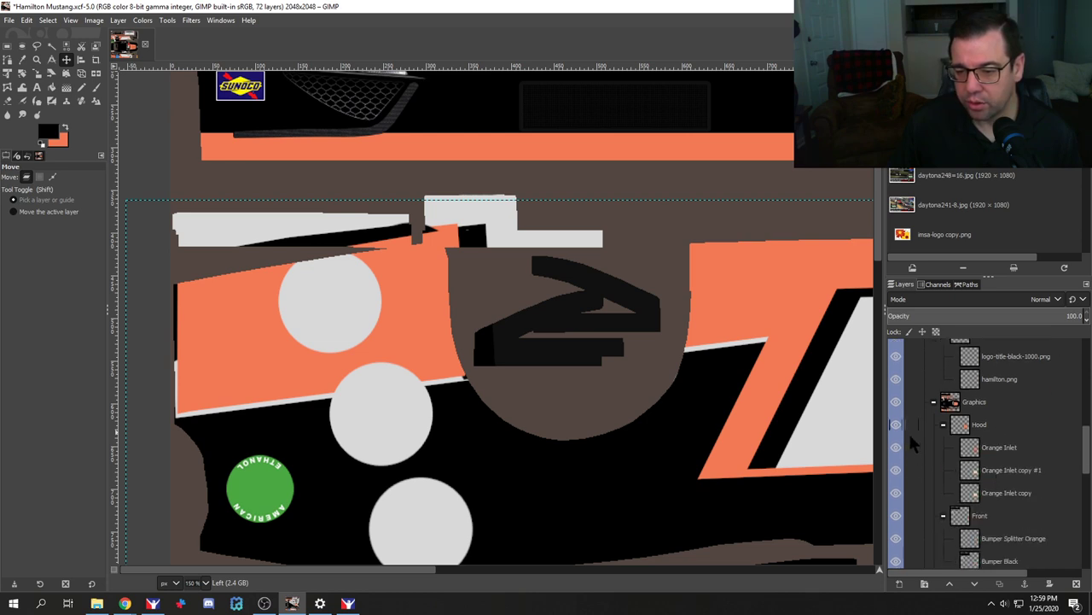
{"action": "scroll", "coordinate": [1028, 494], "scroll_direction": "down", "scroll_amount": 1}
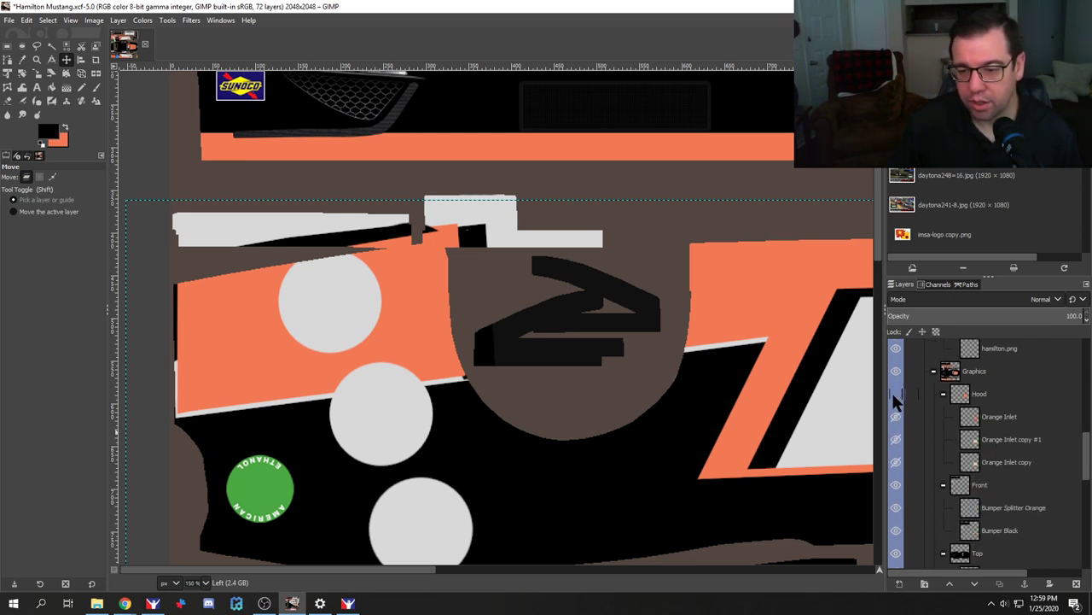
{"action": "left_click_drag", "start_coordinate": [895, 398], "coordinate": [895, 490]}
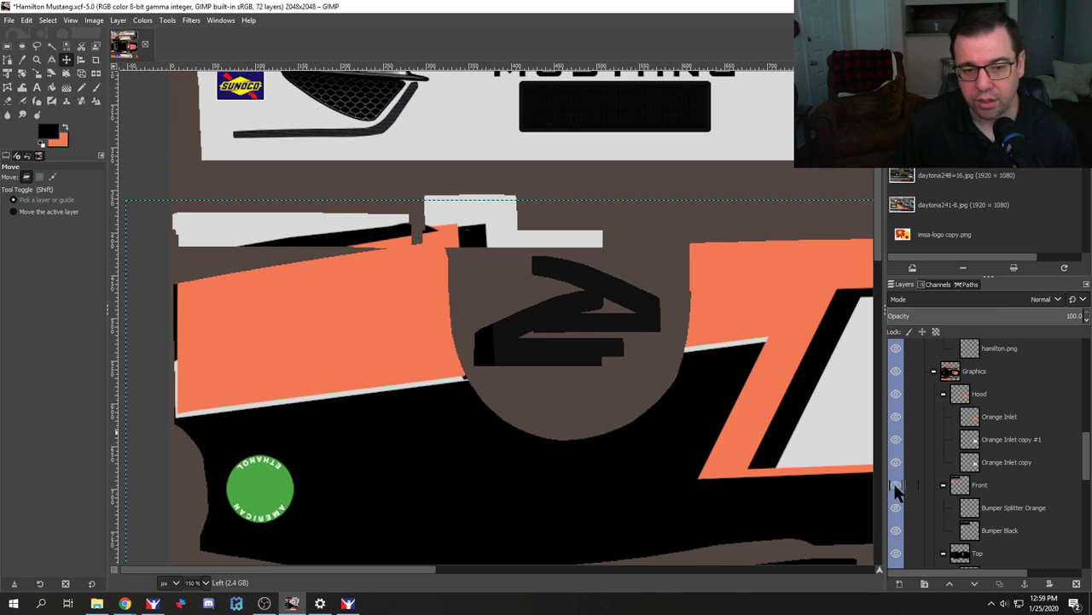
{"action": "left_click", "coordinate": [897, 486]}
{"action": "left_click", "coordinate": [1016, 507]}
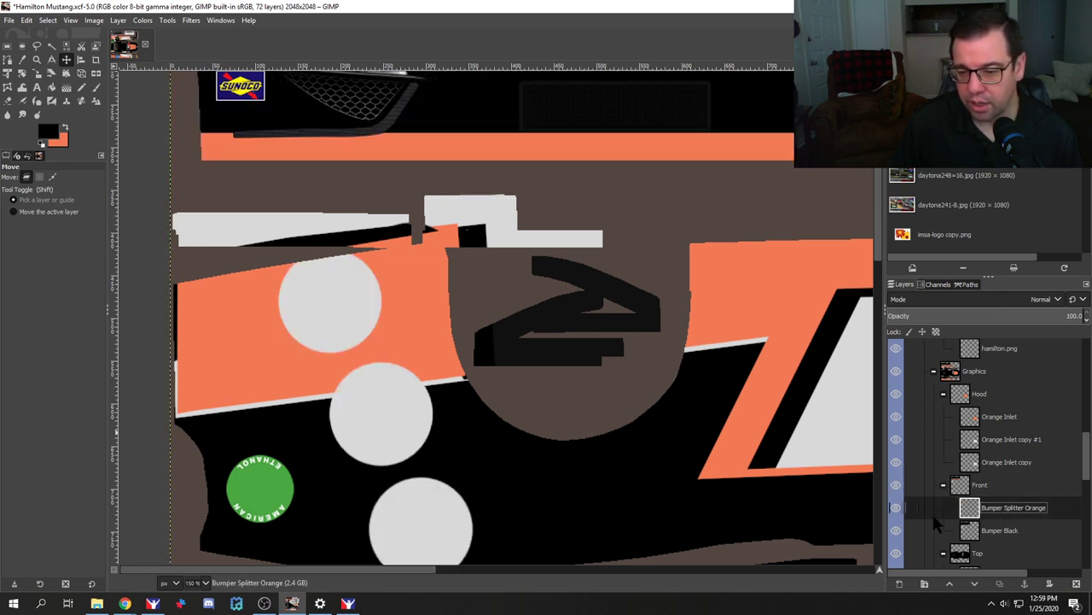
{"action": "scroll", "coordinate": [755, 460], "scroll_direction": "down", "scroll_amount": 3}
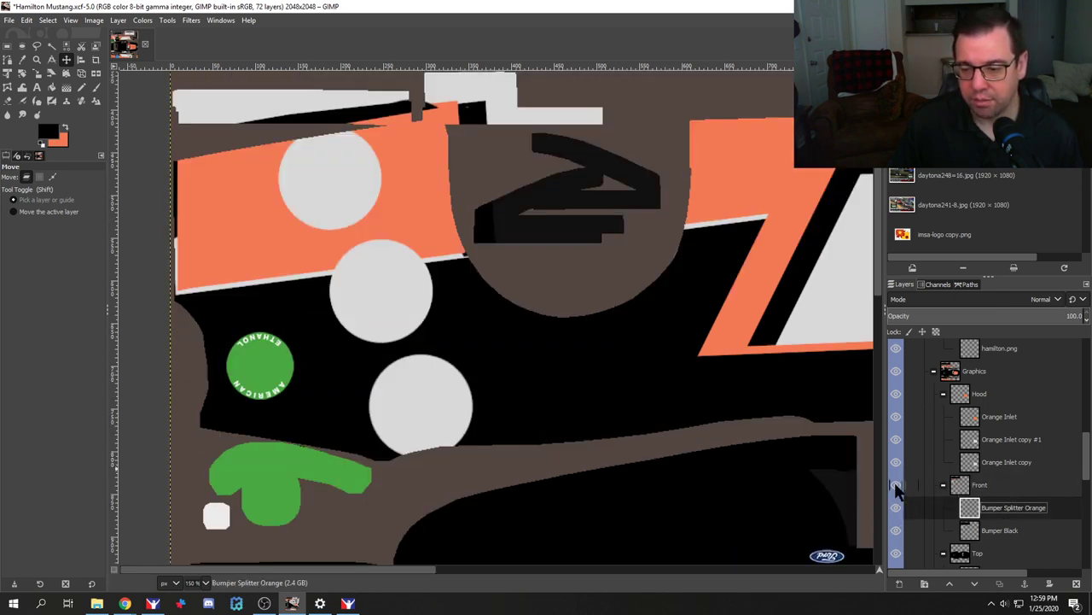
{"action": "left_click", "coordinate": [896, 487]}
{"action": "left_click", "coordinate": [896, 486]}
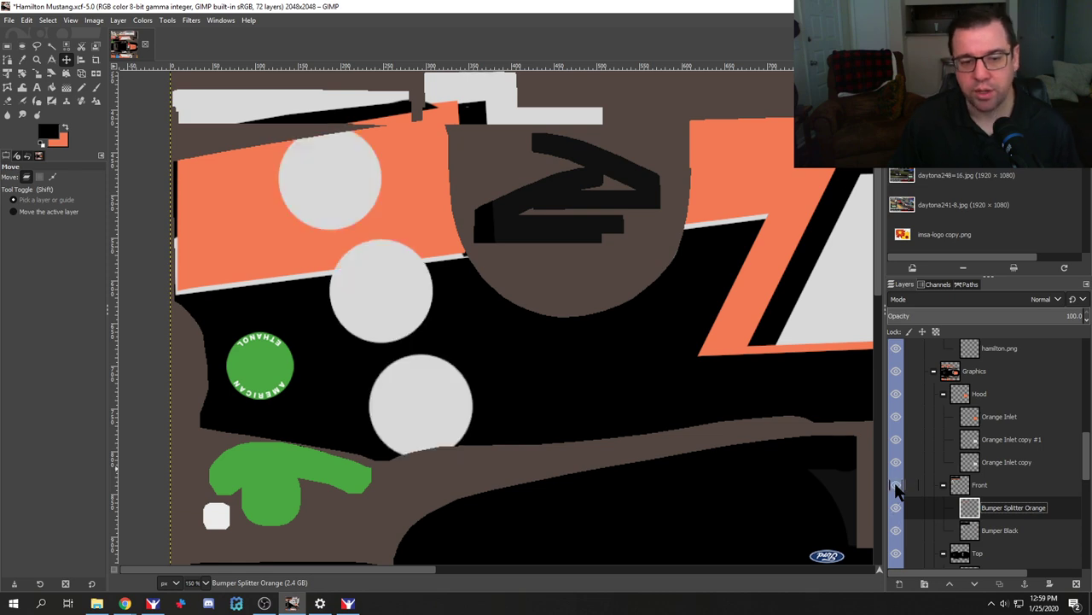
Step: Delete the Front group and re-export the TGA paint file for iRacing
{"action": "left_click", "coordinate": [1003, 493]}
{"action": "right_click", "coordinate": [998, 494]}
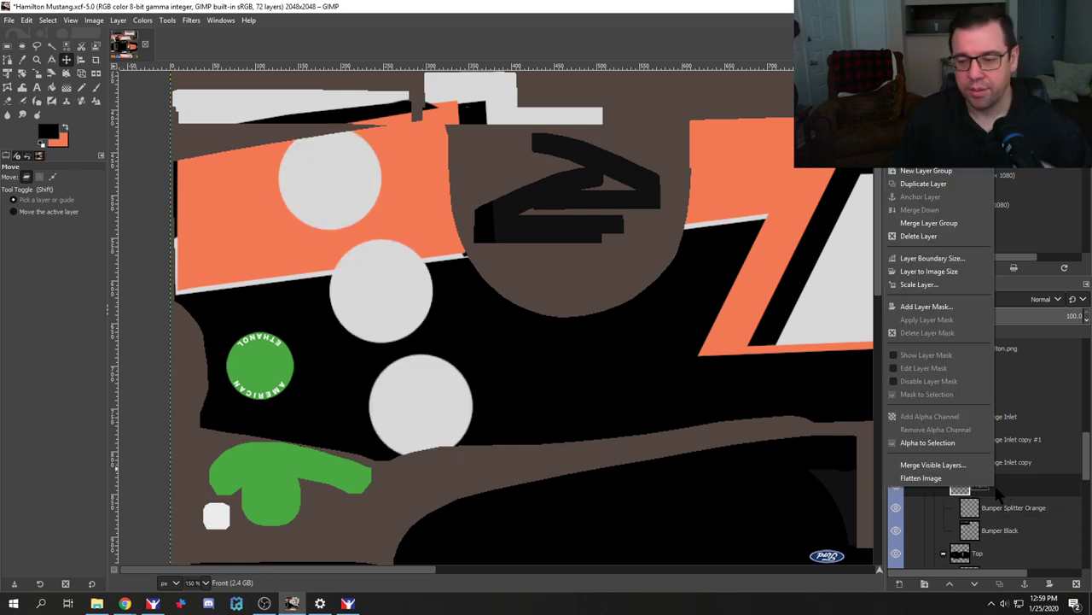
{"action": "left_click", "coordinate": [919, 235]}
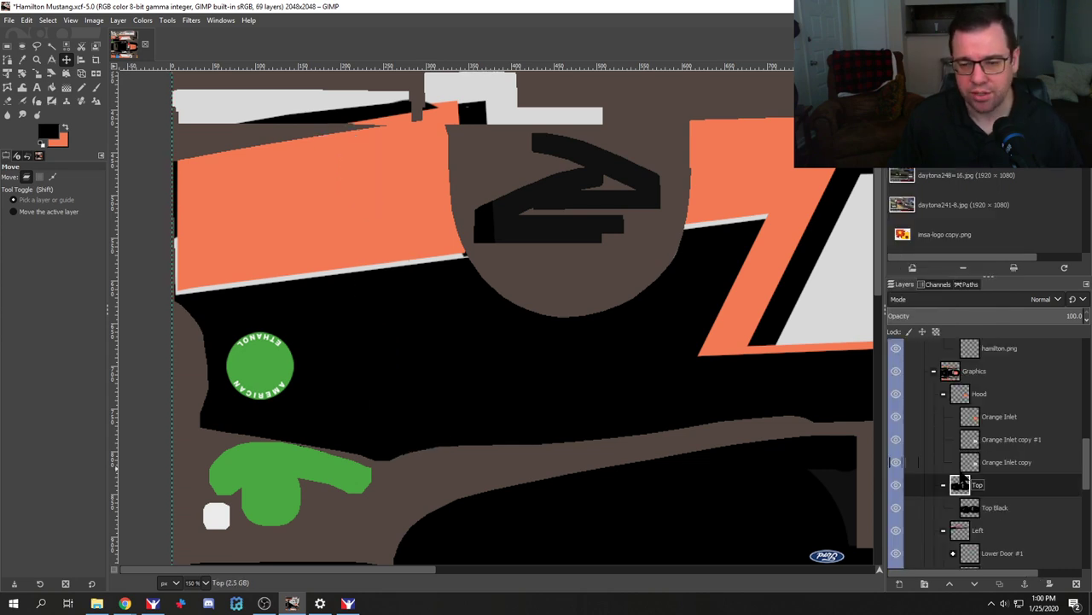
{"action": "key", "text": "ctrl+e"}
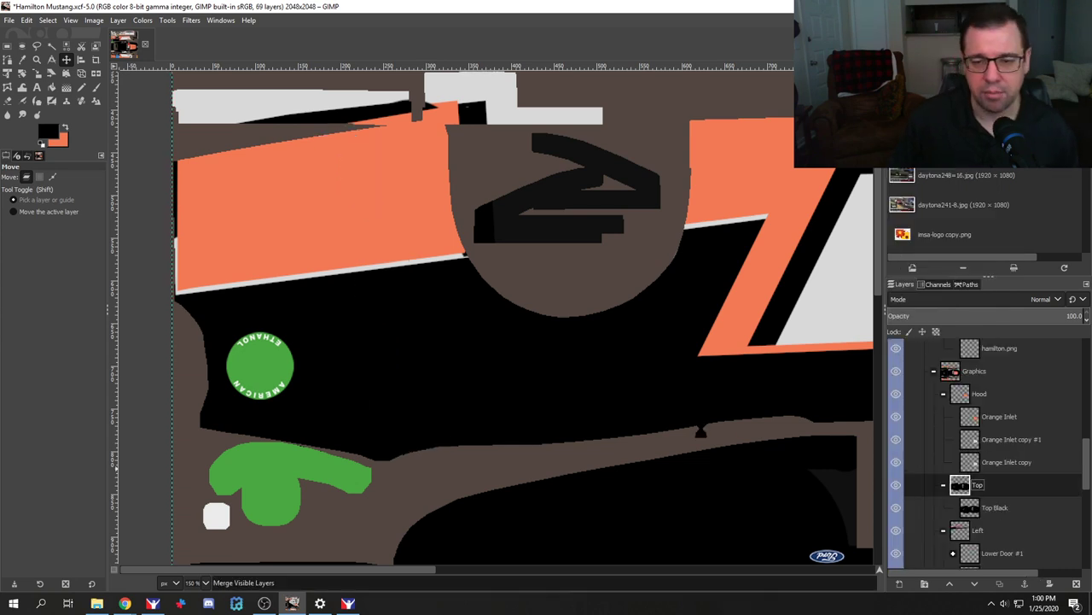
{"action": "key", "text": "alt+Tab"}
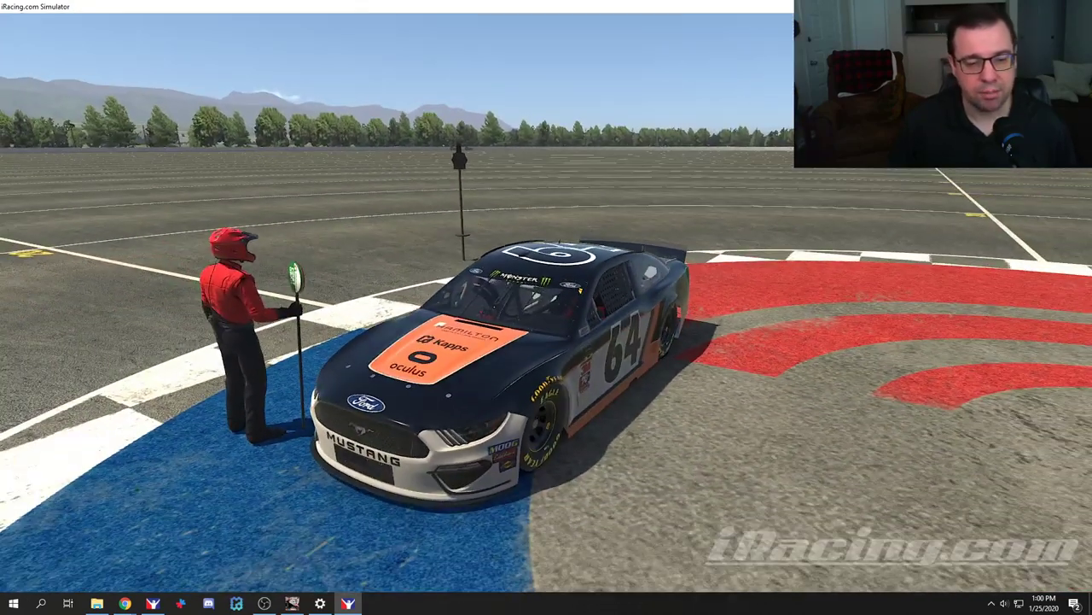
Step: Switch from the iRacing preview back to the livery file in GIMP
{"action": "key", "text": "alt+Tab"}
{"action": "scroll", "coordinate": [982, 501], "scroll_direction": "down", "scroll_amount": 2}
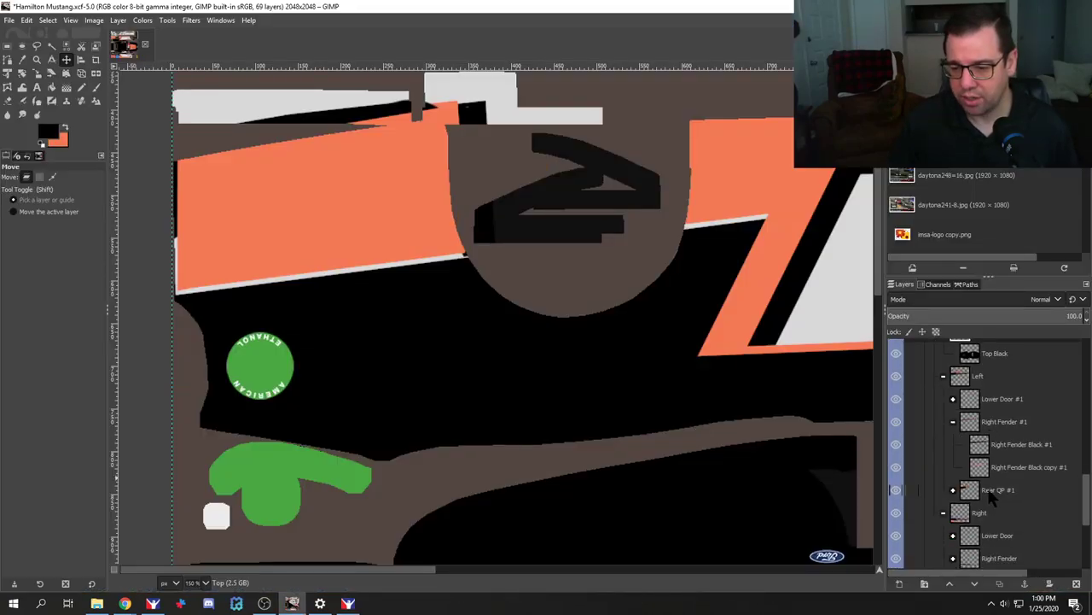
Step: Collapse the Left layer group in the Layers panel
{"action": "scroll", "coordinate": [993, 499], "scroll_direction": "up", "scroll_amount": 3}
{"action": "scroll", "coordinate": [995, 499], "scroll_direction": "up", "scroll_amount": 3}
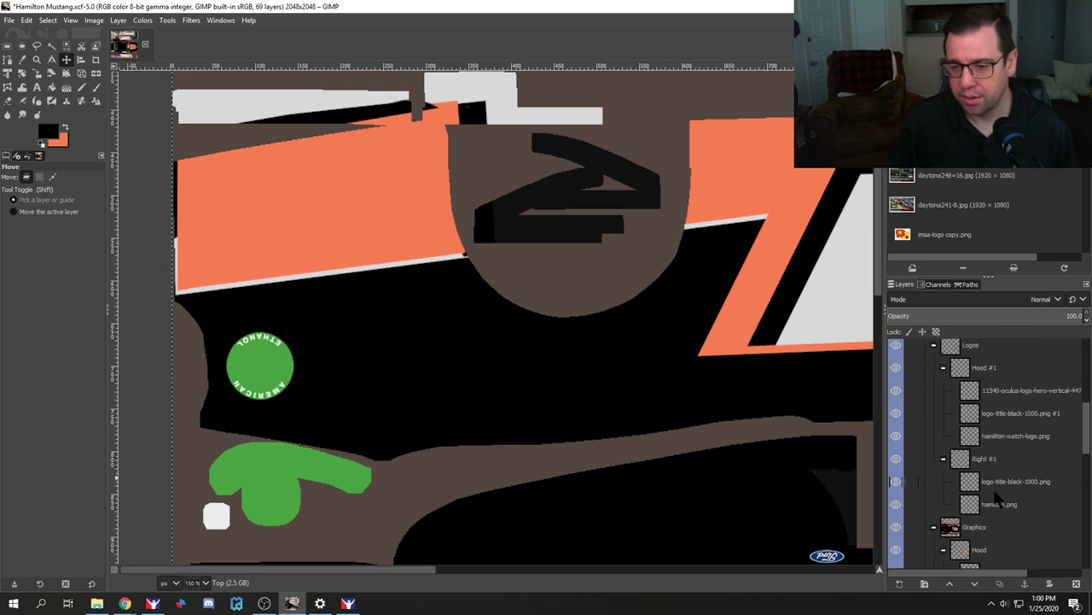
{"action": "scroll", "coordinate": [998, 502], "scroll_direction": "up", "scroll_amount": 2}
{"action": "scroll", "coordinate": [324, 299], "scroll_direction": "up", "scroll_amount": 5}
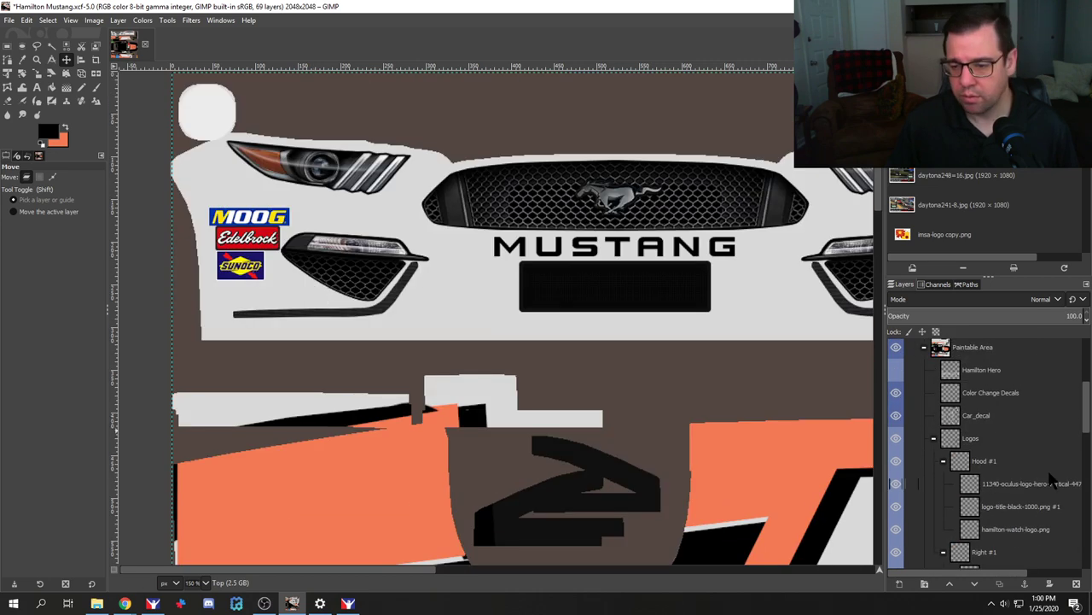
{"action": "scroll", "coordinate": [1045, 468], "scroll_direction": "down", "scroll_amount": 15}
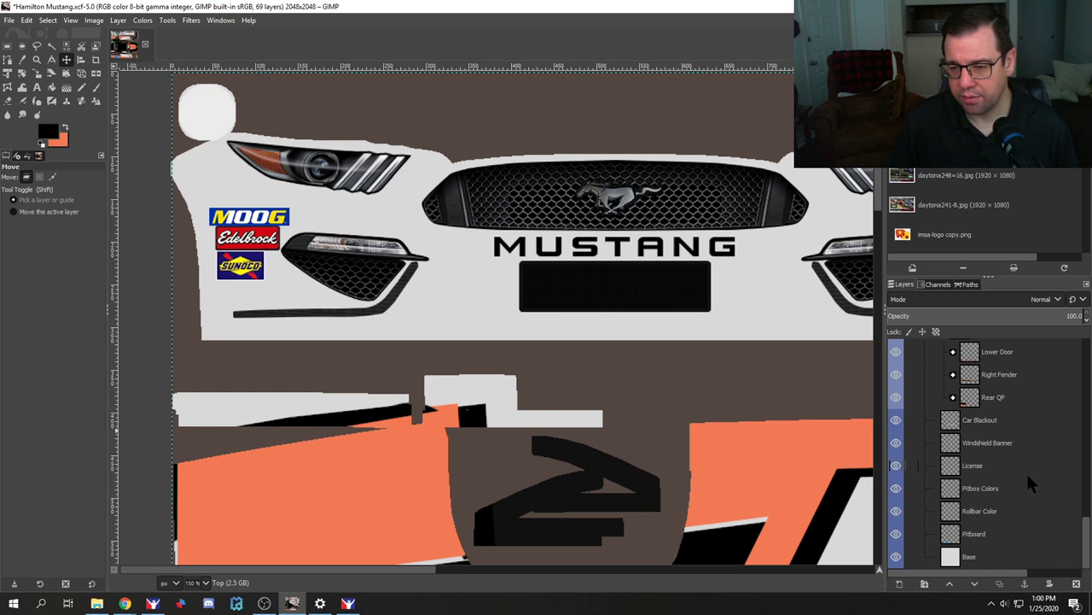
{"action": "scroll", "coordinate": [1026, 471], "scroll_direction": "up", "scroll_amount": 2}
{"action": "scroll", "coordinate": [1026, 471], "scroll_direction": "up", "scroll_amount": 1}
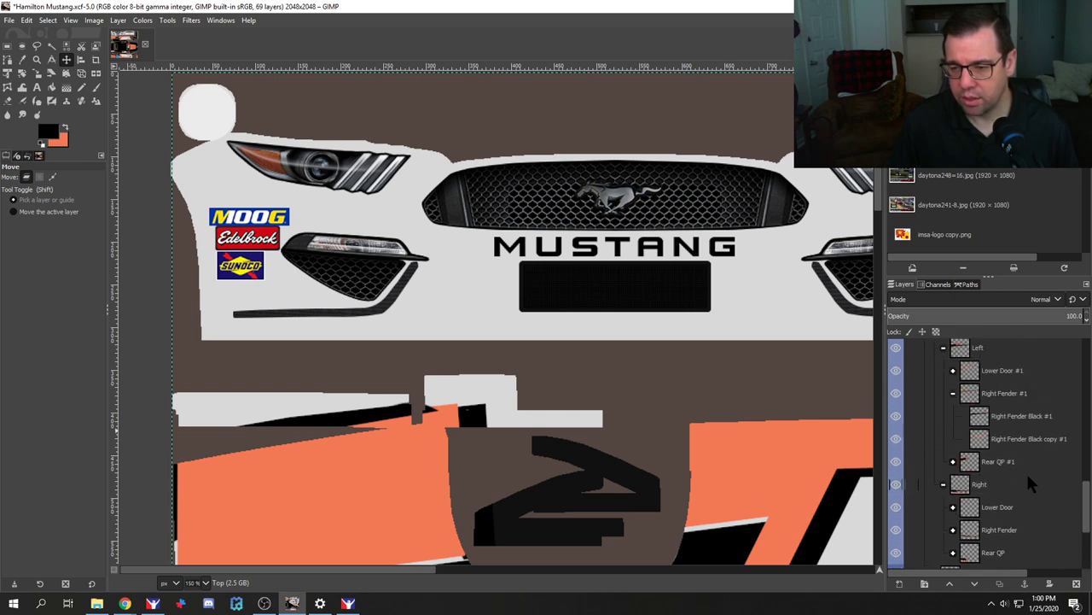
{"action": "scroll", "coordinate": [1029, 476], "scroll_direction": "up", "scroll_amount": 3}
{"action": "left_click", "coordinate": [944, 472]}
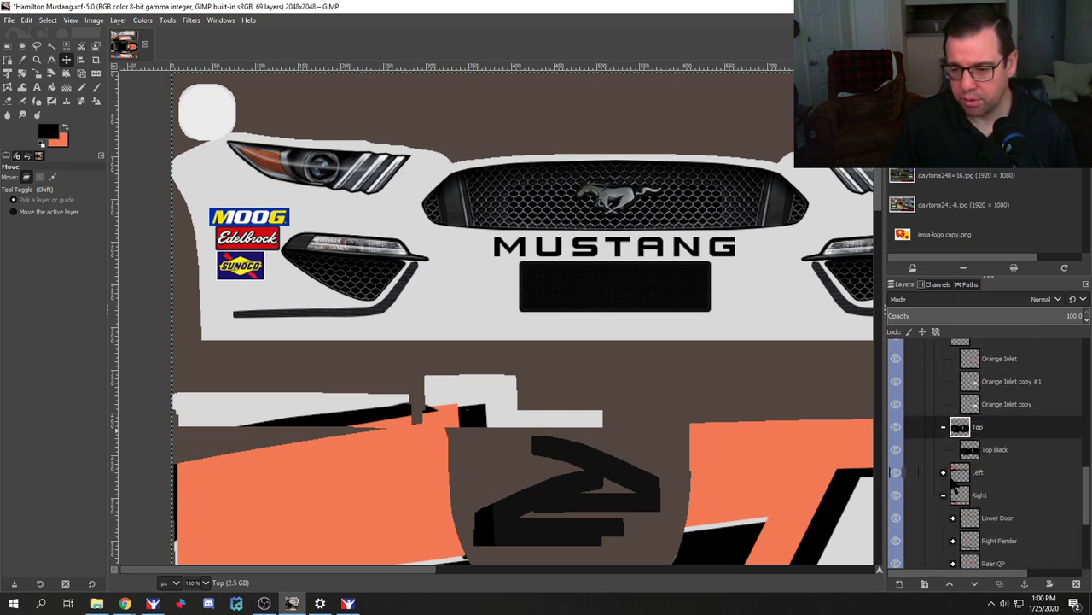
{"action": "scroll", "coordinate": [1019, 489], "scroll_direction": "down", "scroll_amount": 3}
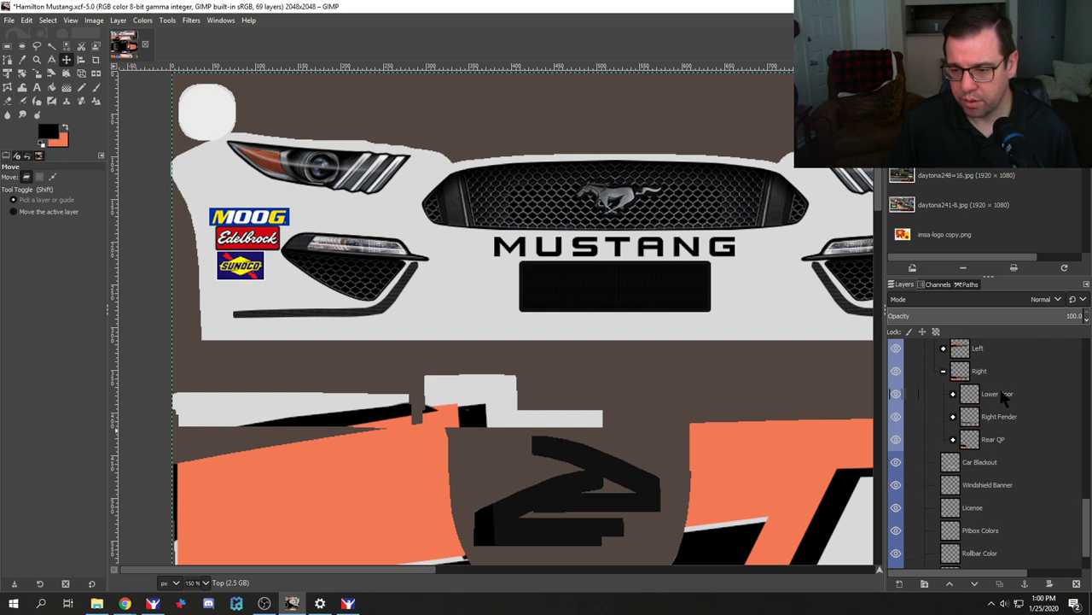
{"action": "scroll", "coordinate": [1006, 450], "scroll_direction": "up", "scroll_amount": 3}
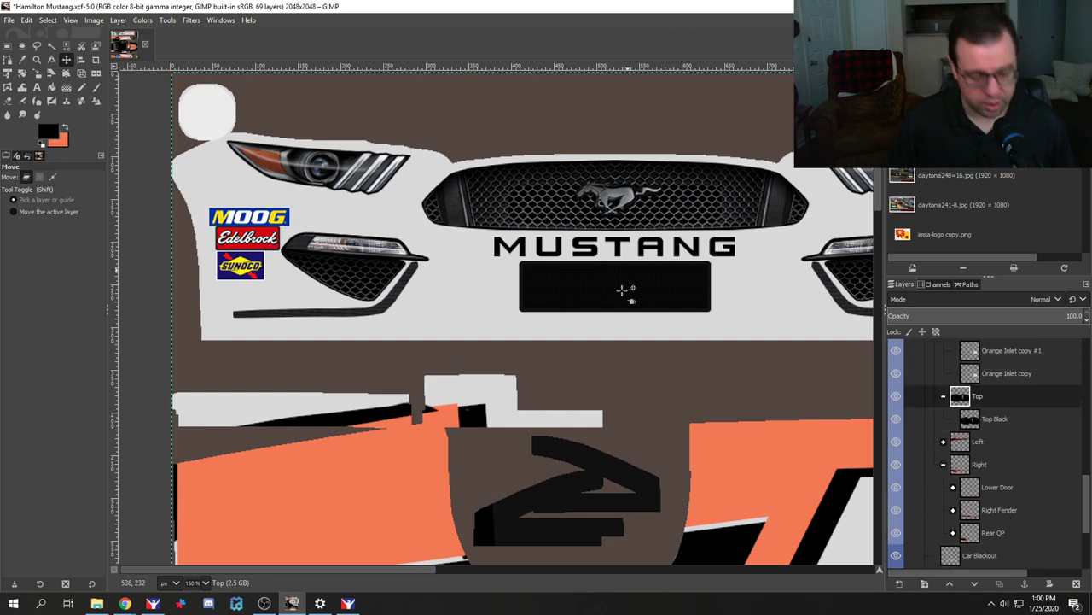
Step: Restore the Front bumper layers and move the Front group into the Graphics group
{"action": "key", "text": "ctrl+z"}
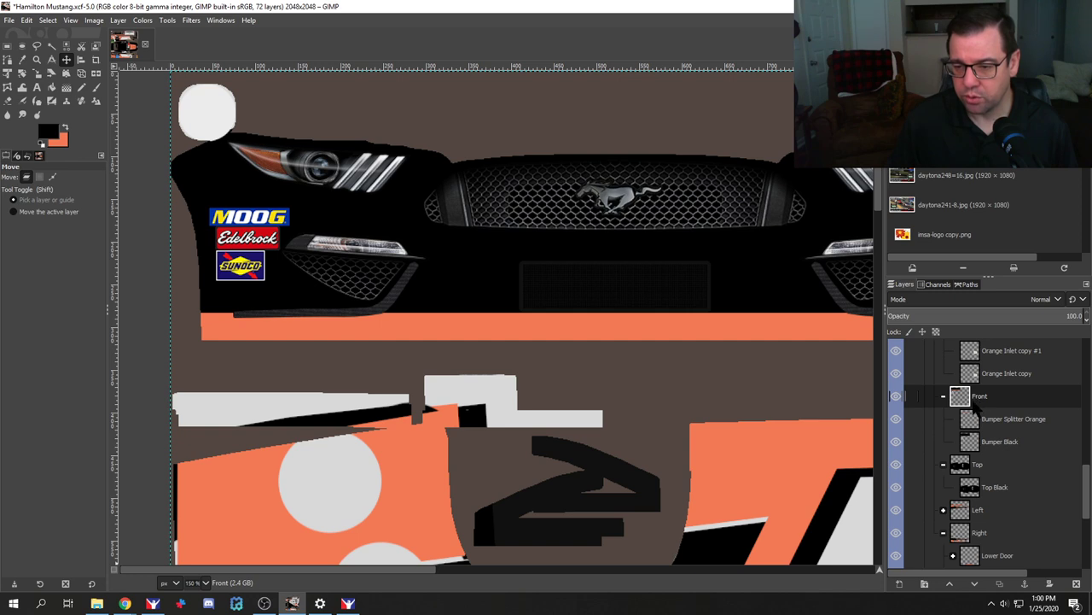
{"action": "left_click_drag", "start_coordinate": [973, 407], "coordinate": [987, 461]}
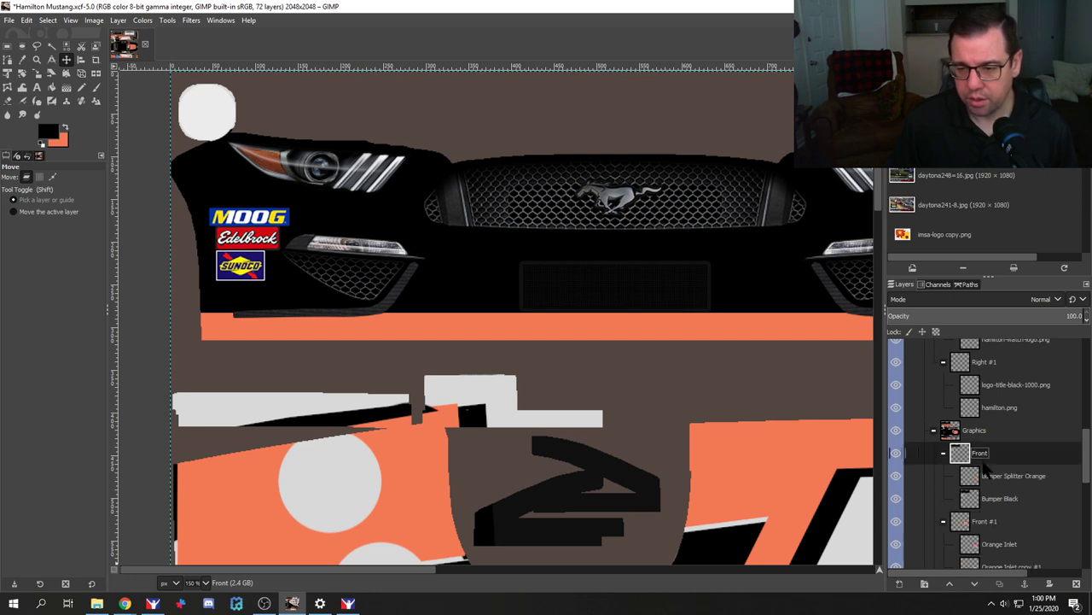
{"action": "left_click", "coordinate": [896, 452]}
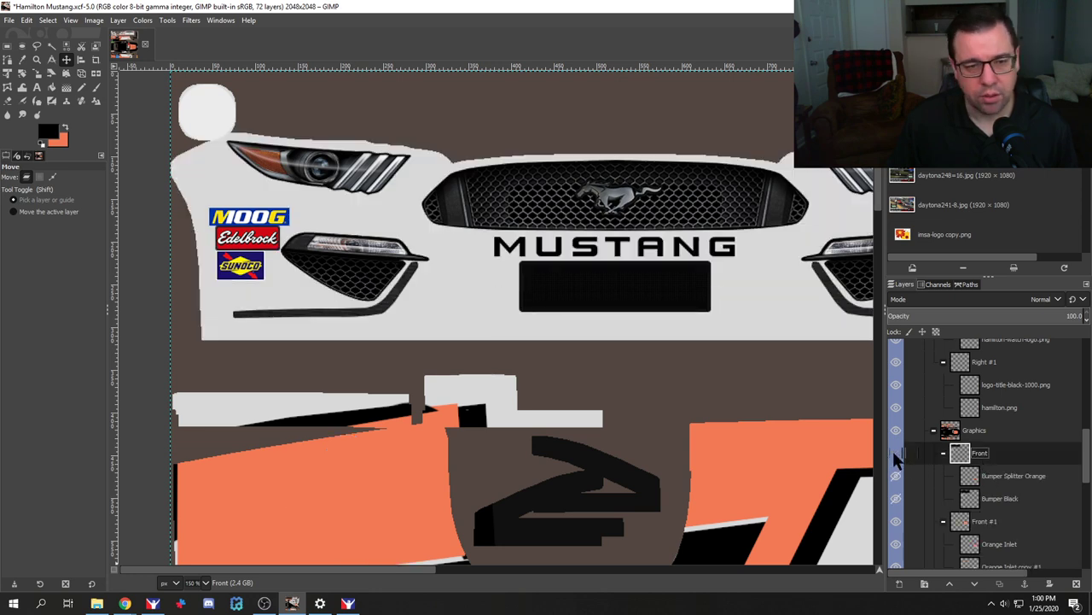
{"action": "left_click", "coordinate": [896, 452]}
{"action": "scroll", "coordinate": [995, 489], "scroll_direction": "down", "scroll_amount": 1}
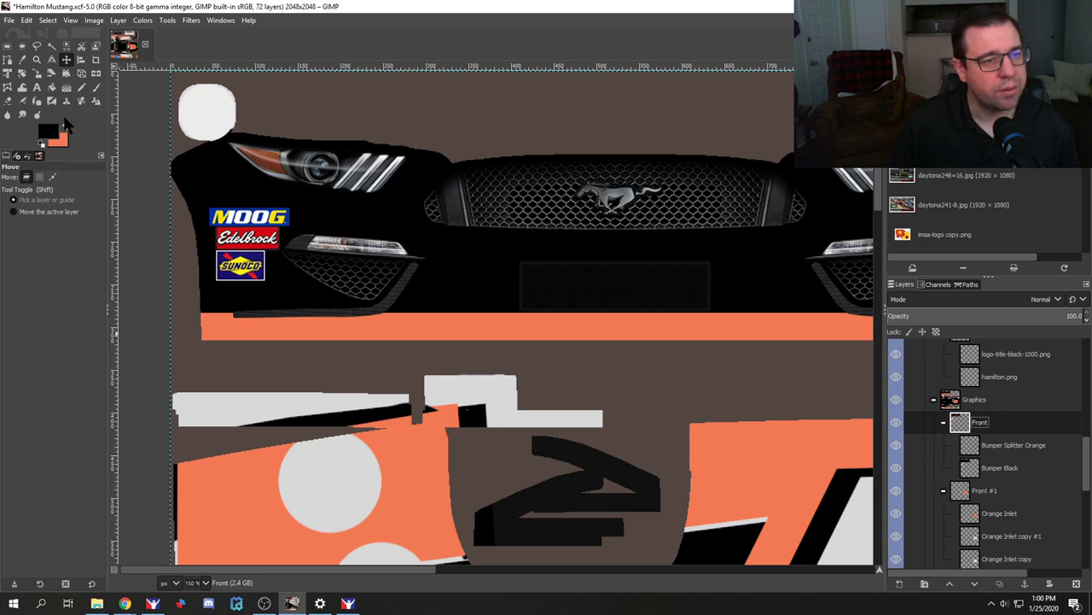
{"action": "left_click", "coordinate": [10, 101]}
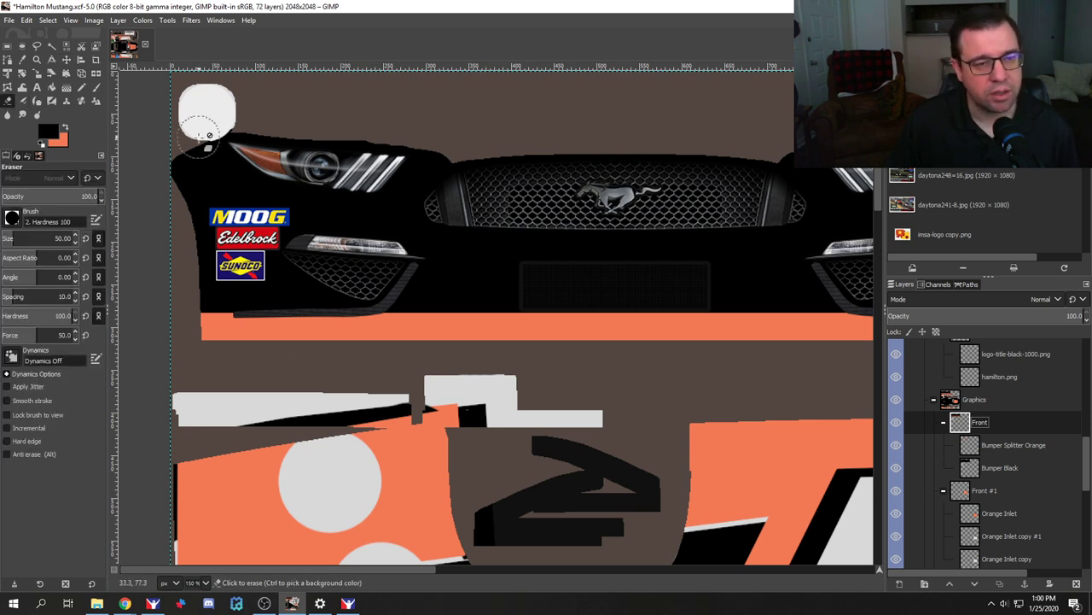
Step: Rectangle-select the side stripe area of the livery
{"action": "scroll", "coordinate": [316, 463], "scroll_direction": "down", "scroll_amount": 5}
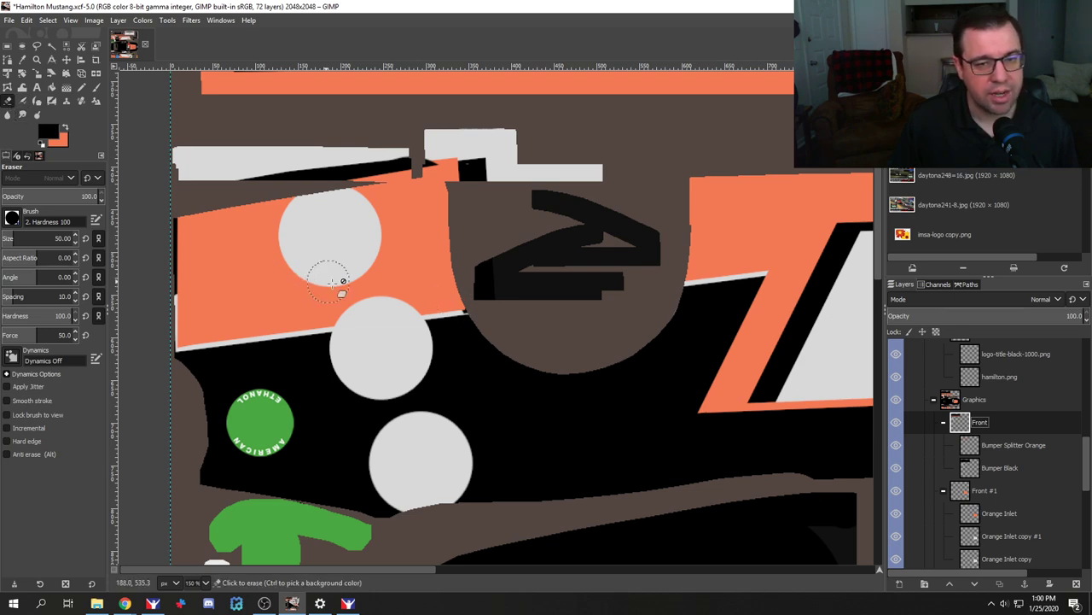
{"action": "scroll", "coordinate": [332, 281], "scroll_direction": "down", "scroll_amount": 3}
{"action": "key", "text": "r"}
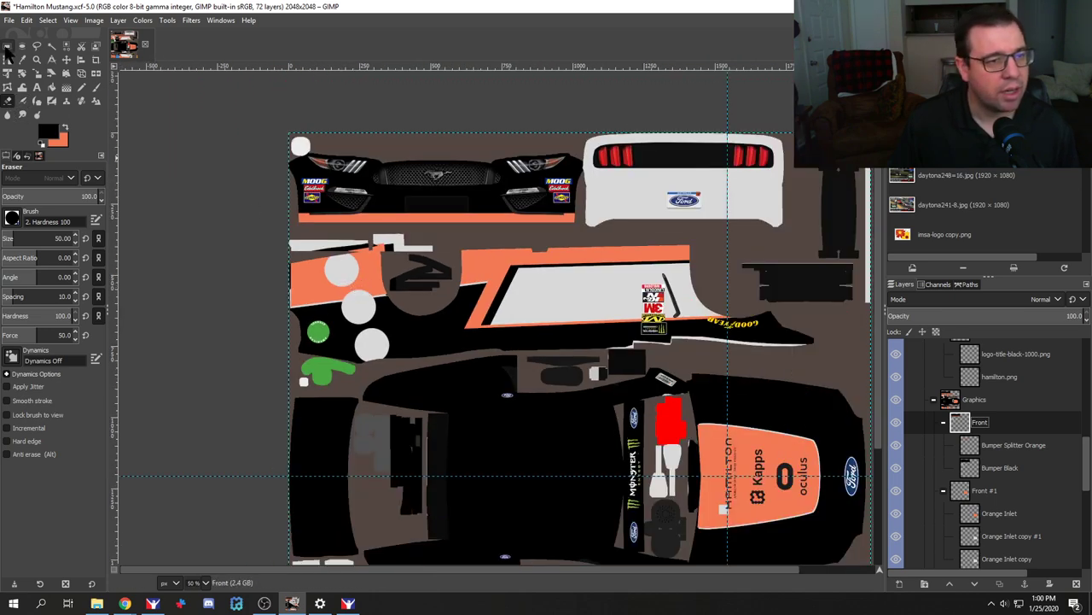
{"action": "left_click_drag", "start_coordinate": [294, 229], "coordinate": [770, 508]}
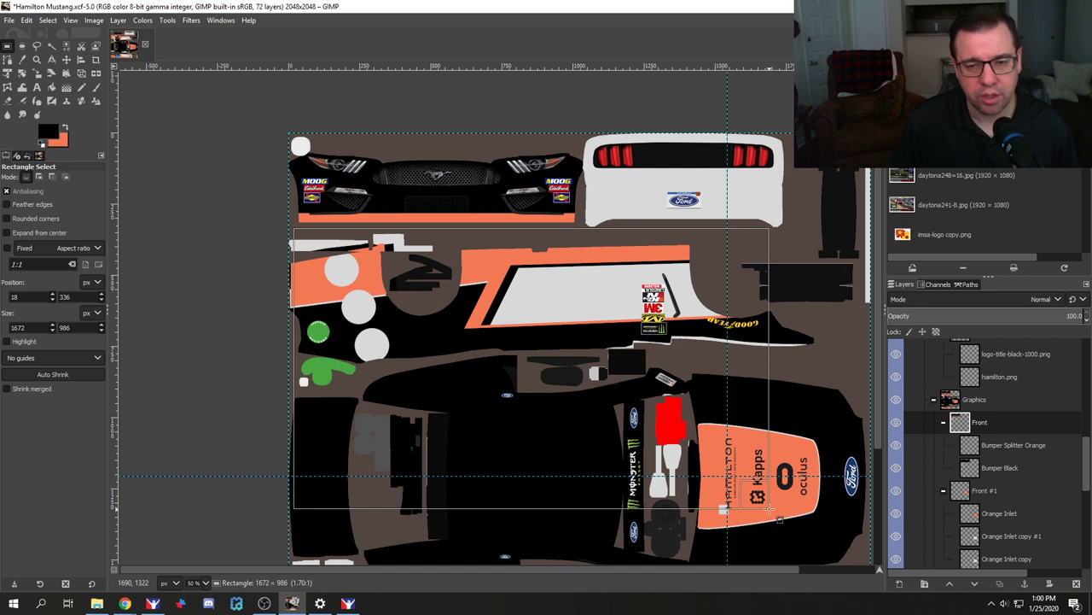
Step: Erase the grey circles from Bumper Black with a size-284 eraser, then reload paint in iRacing
{"action": "left_click", "coordinate": [8, 100]}
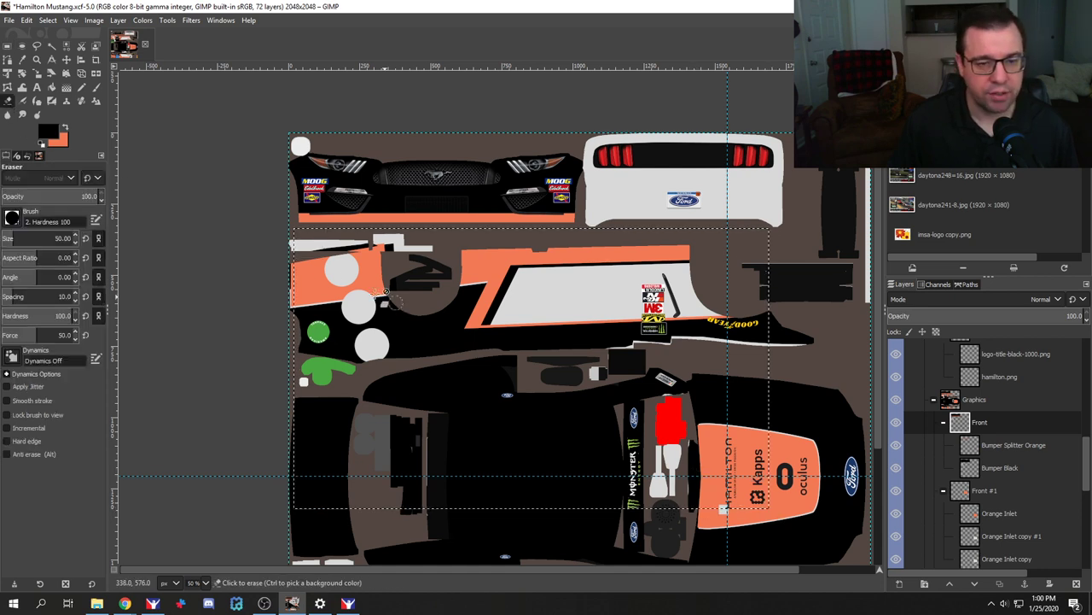
{"action": "left_click_drag", "start_coordinate": [25, 238], "coordinate": [51, 238]}
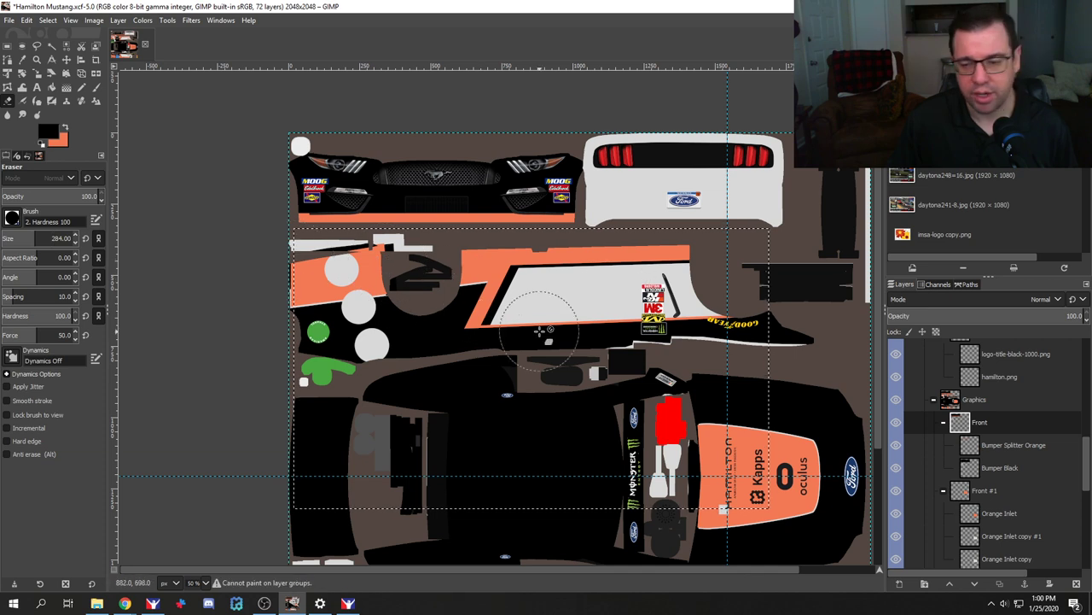
{"action": "left_click", "coordinate": [1015, 445]}
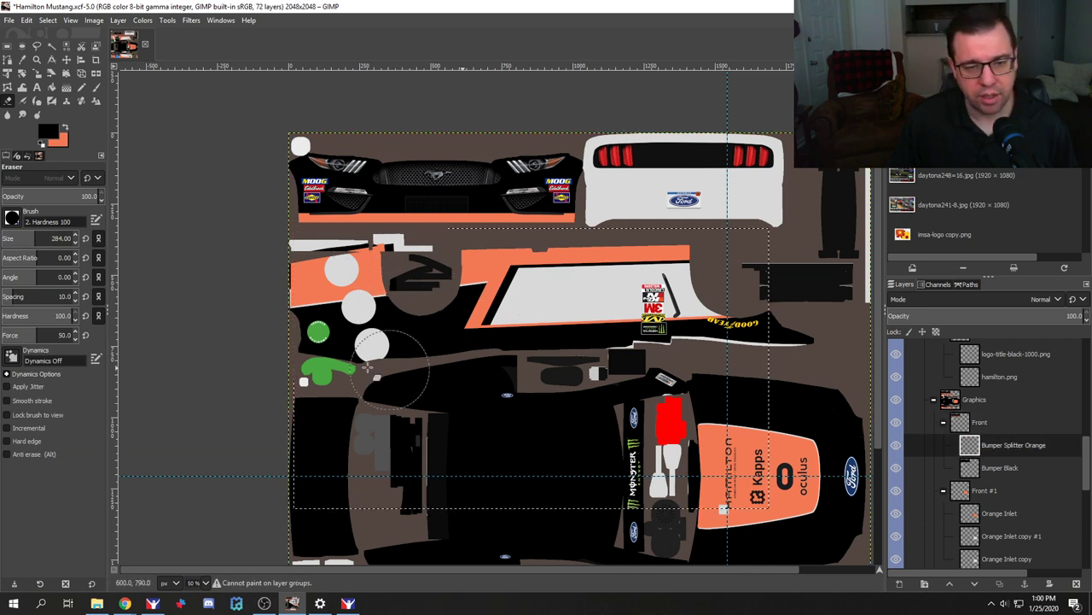
{"action": "left_click", "coordinate": [1008, 468]}
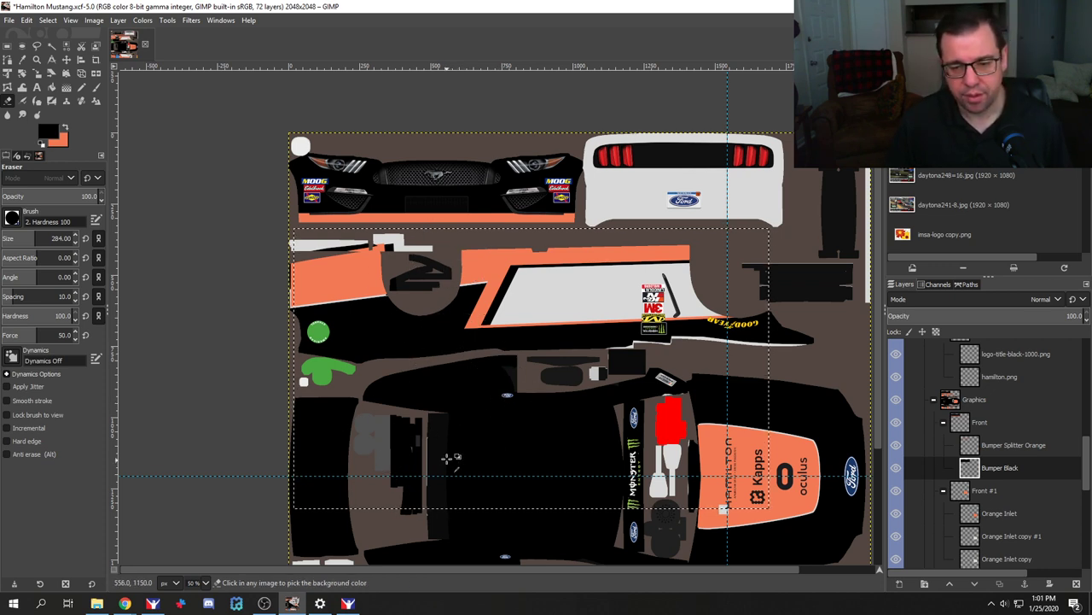
{"action": "key", "text": "alt+Tab"}
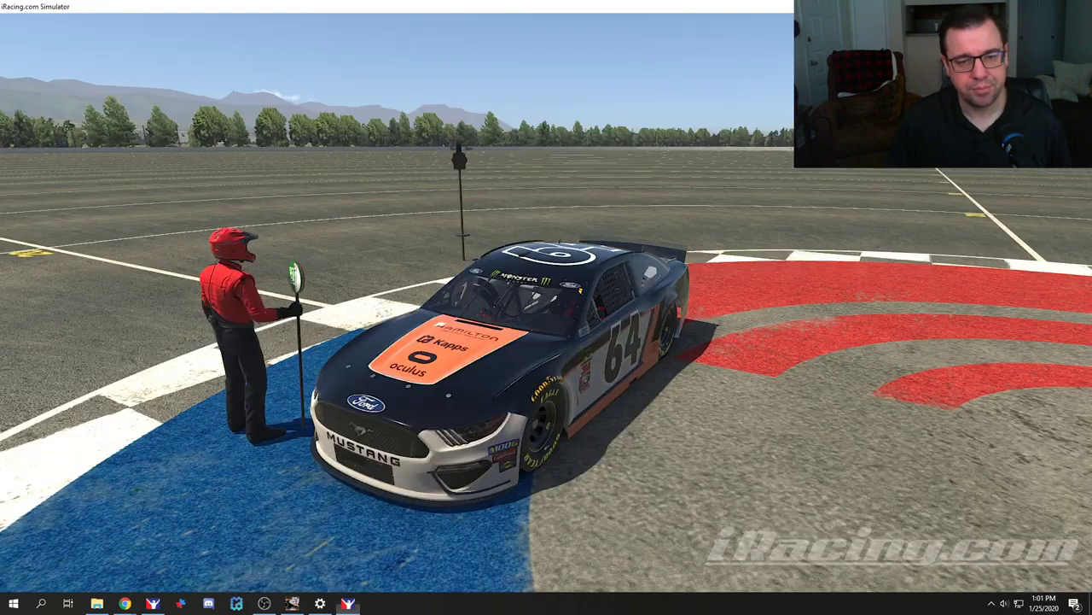
{"action": "key", "text": "ctrl+r"}
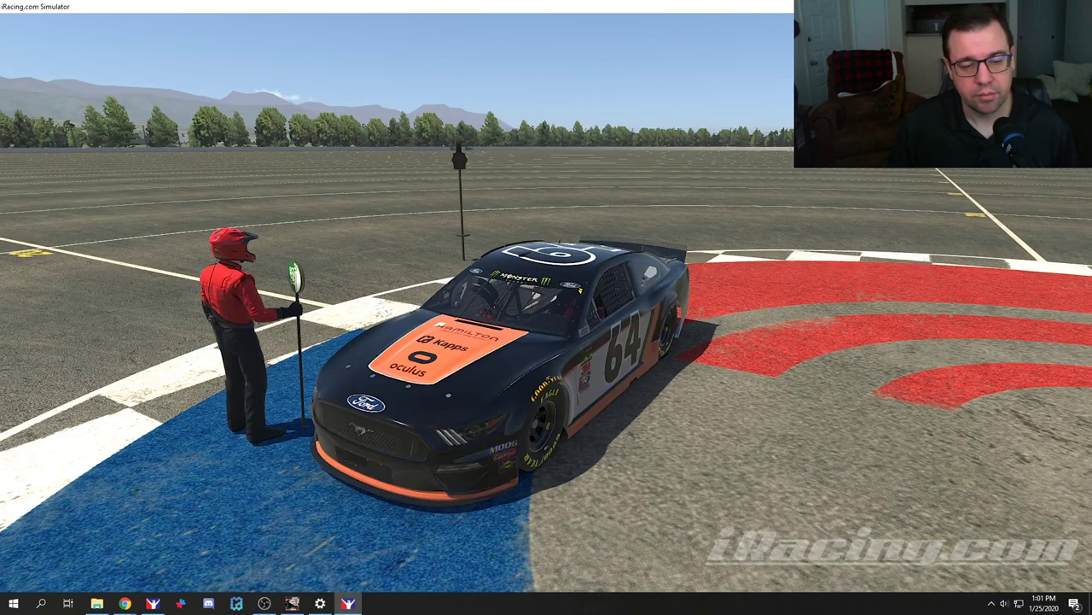
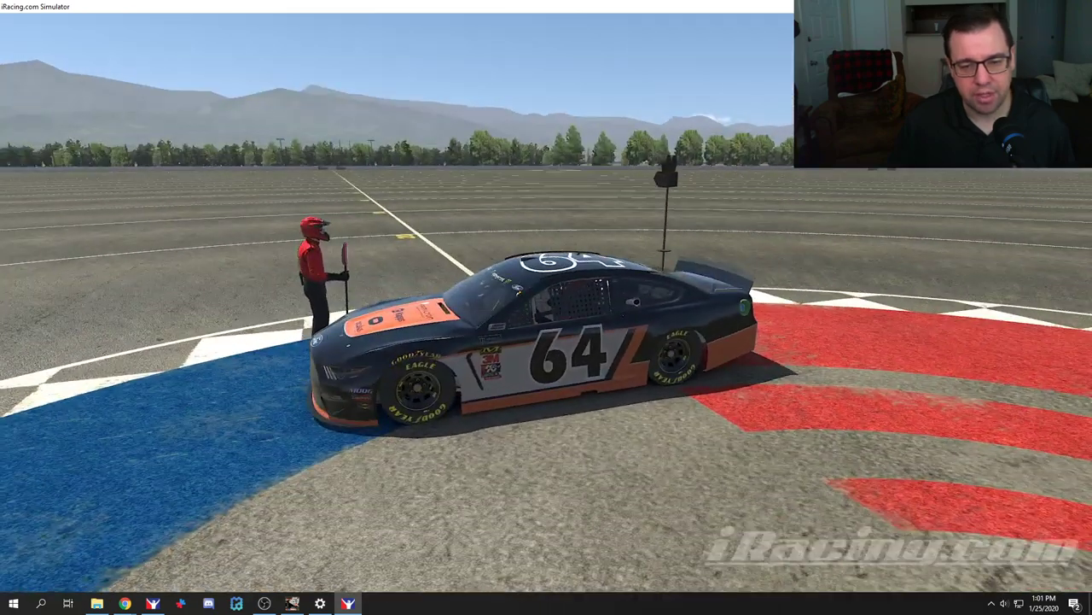
Step: Return from the iRacing car preview to Hamilton Mustang.xcf in GIMP
{"action": "key", "text": "alt+Tab"}
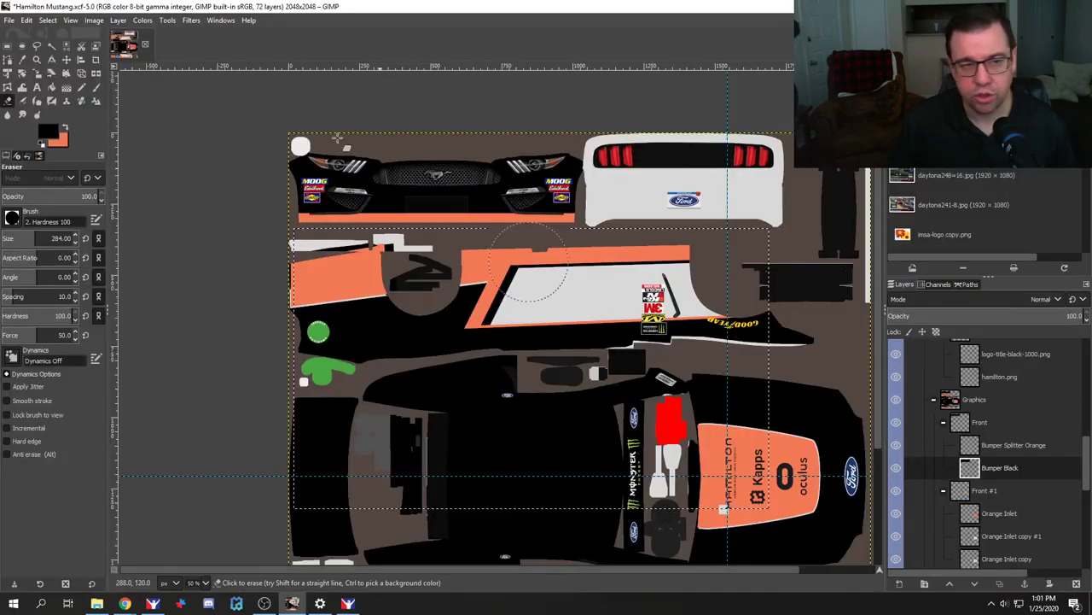
Step: Clear the selection and collapse the Front, Front #1, Top and Right layer groups
{"action": "left_click", "coordinate": [47, 19]}
{"action": "left_click", "coordinate": [60, 48]}
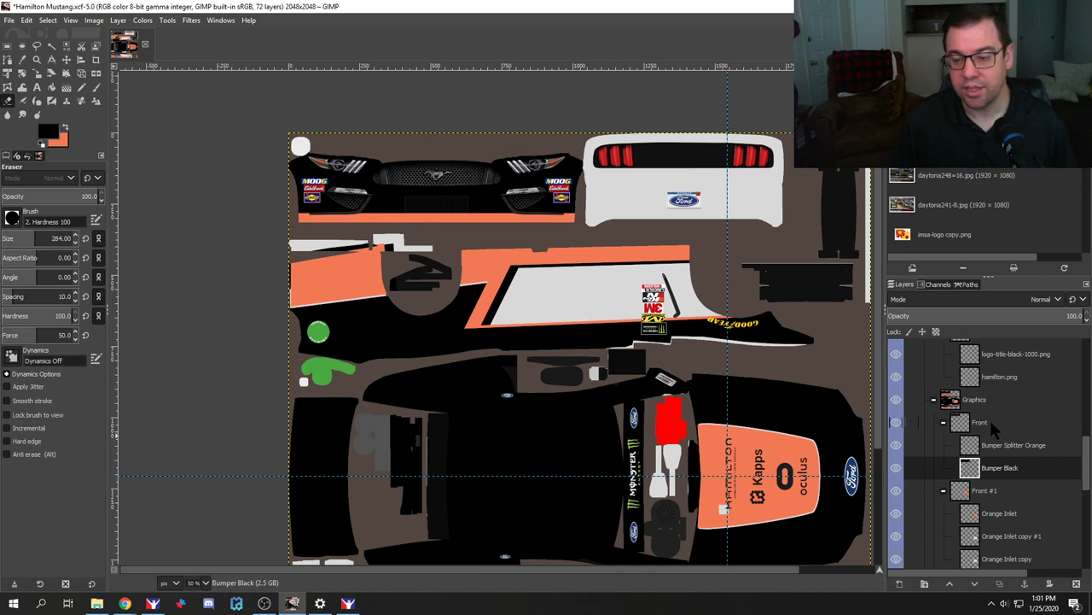
{"action": "left_click", "coordinate": [943, 423]}
{"action": "left_click", "coordinate": [944, 445]}
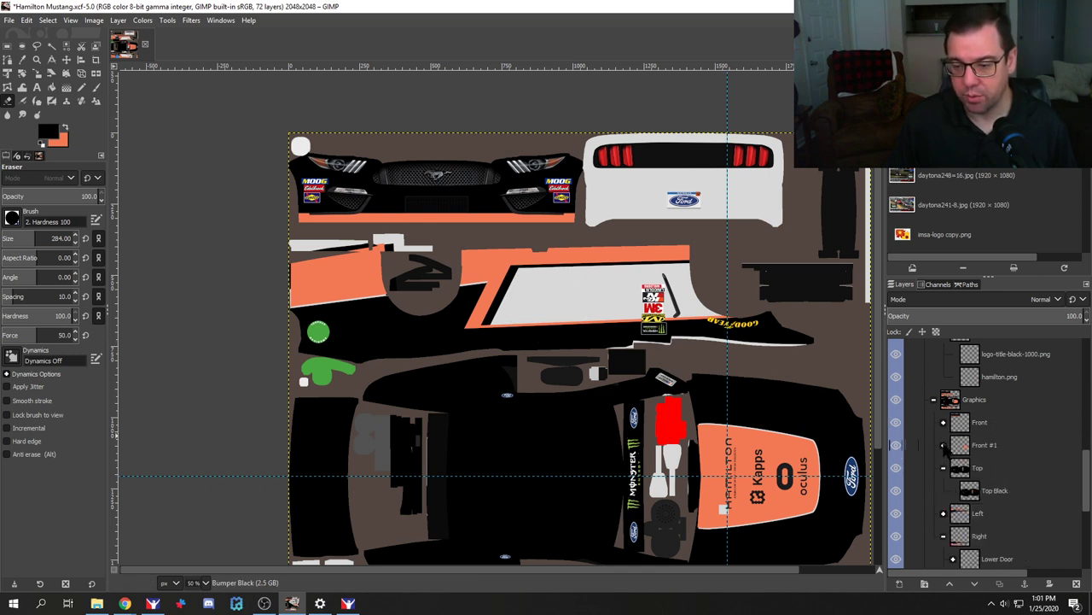
{"action": "left_click", "coordinate": [944, 468]}
{"action": "left_click", "coordinate": [943, 513]}
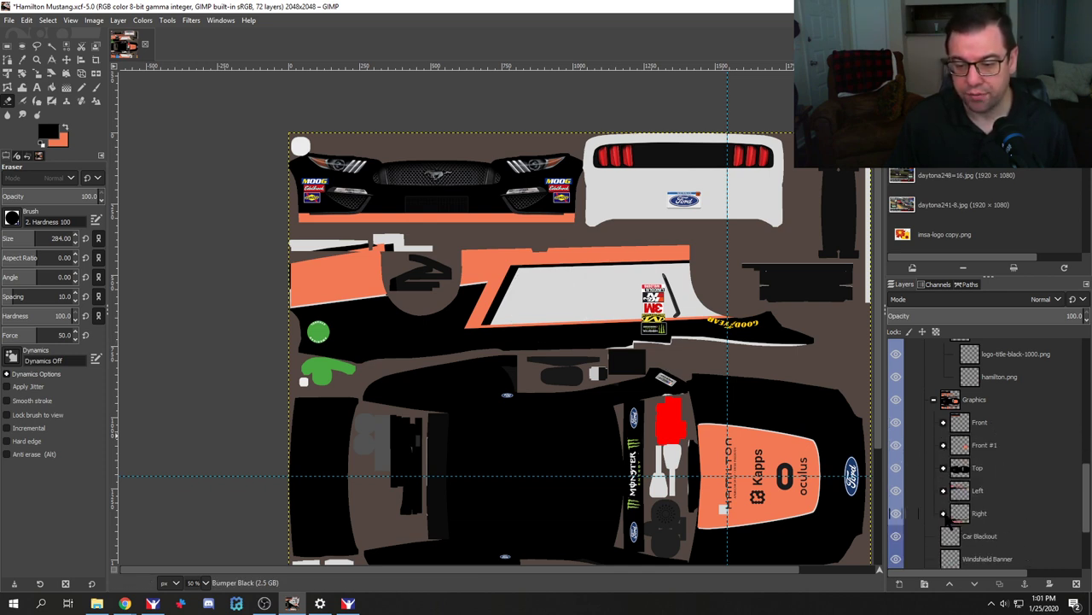
{"action": "scroll", "coordinate": [967, 517], "scroll_direction": "up", "scroll_amount": 3}
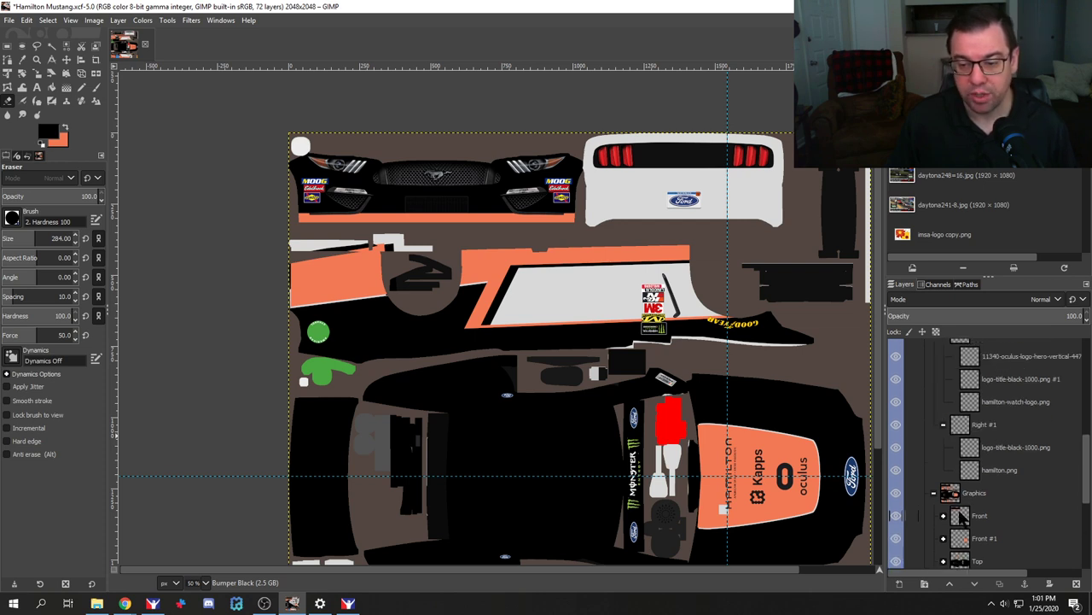
{"action": "scroll", "coordinate": [967, 512], "scroll_direction": "up", "scroll_amount": 2}
{"action": "scroll", "coordinate": [967, 510], "scroll_direction": "up", "scroll_amount": 1}
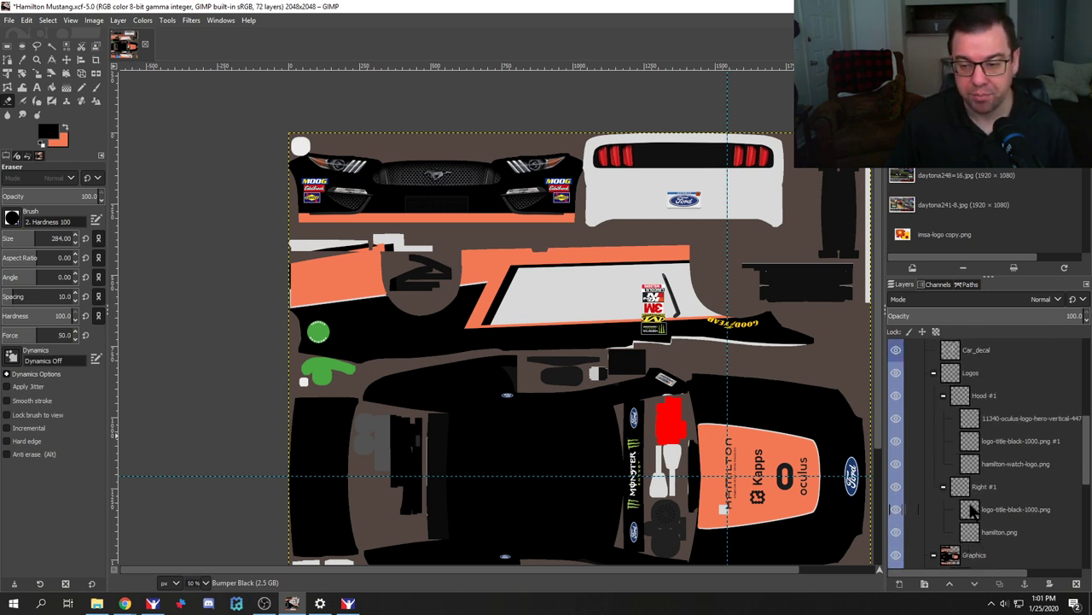
{"action": "scroll", "coordinate": [973, 510], "scroll_direction": "up", "scroll_amount": 1}
{"action": "scroll", "coordinate": [973, 510], "scroll_direction": "down", "scroll_amount": 1}
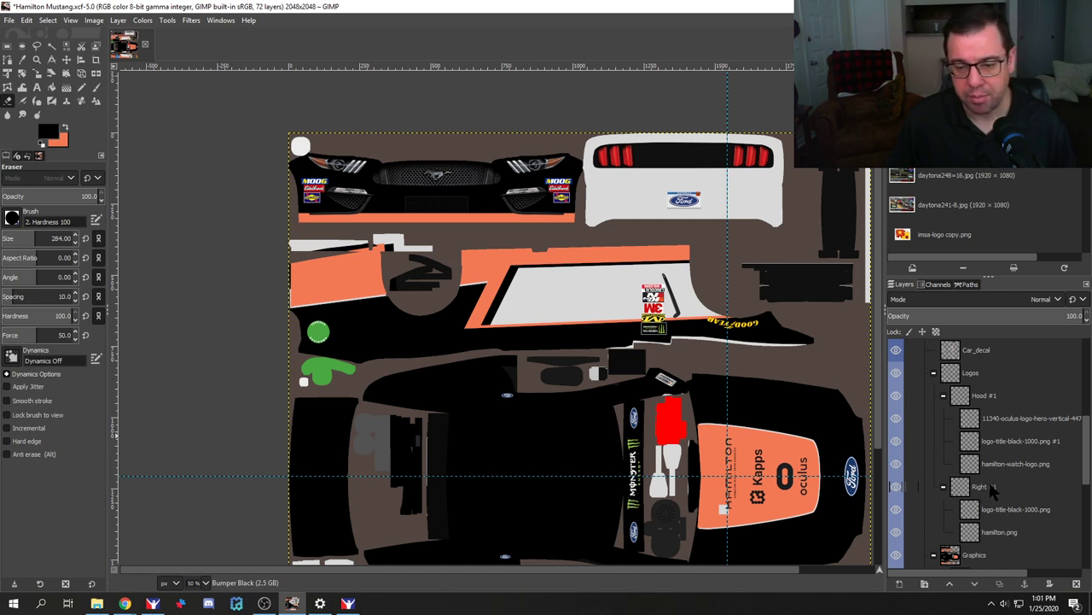
Step: Duplicate the Right #1 logo group and rename the copy 'Left #1'
{"action": "right_click", "coordinate": [991, 486]}
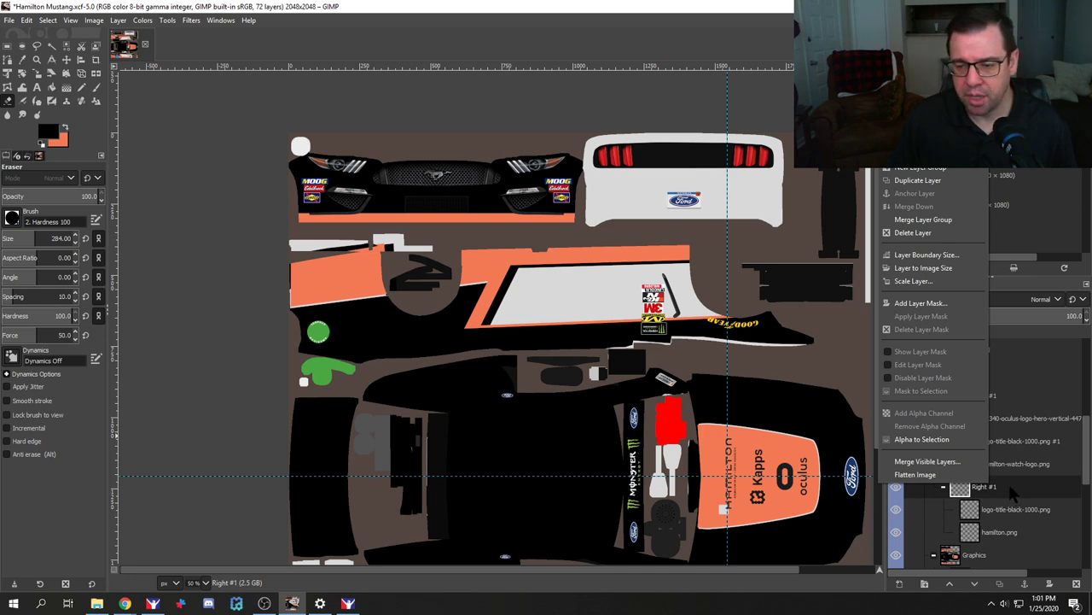
{"action": "left_click", "coordinate": [923, 181]}
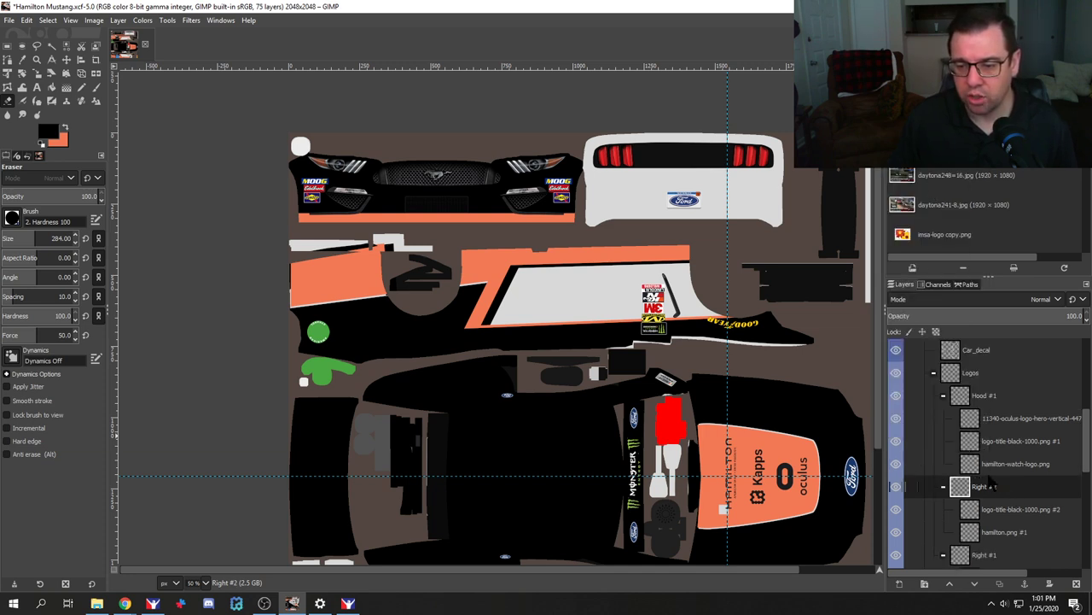
{"action": "double_click", "coordinate": [983, 487]}
{"action": "type", "text": "Lef"}
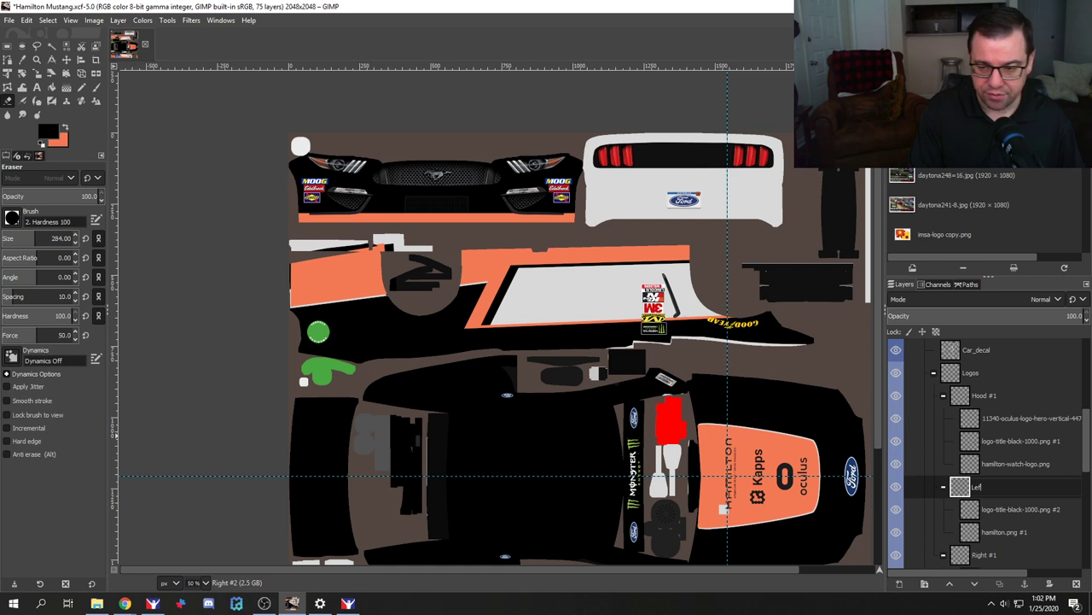
{"action": "type", "text": "t #1"}
{"action": "key", "text": "Return"}
{"action": "left_click", "coordinate": [1015, 509]}
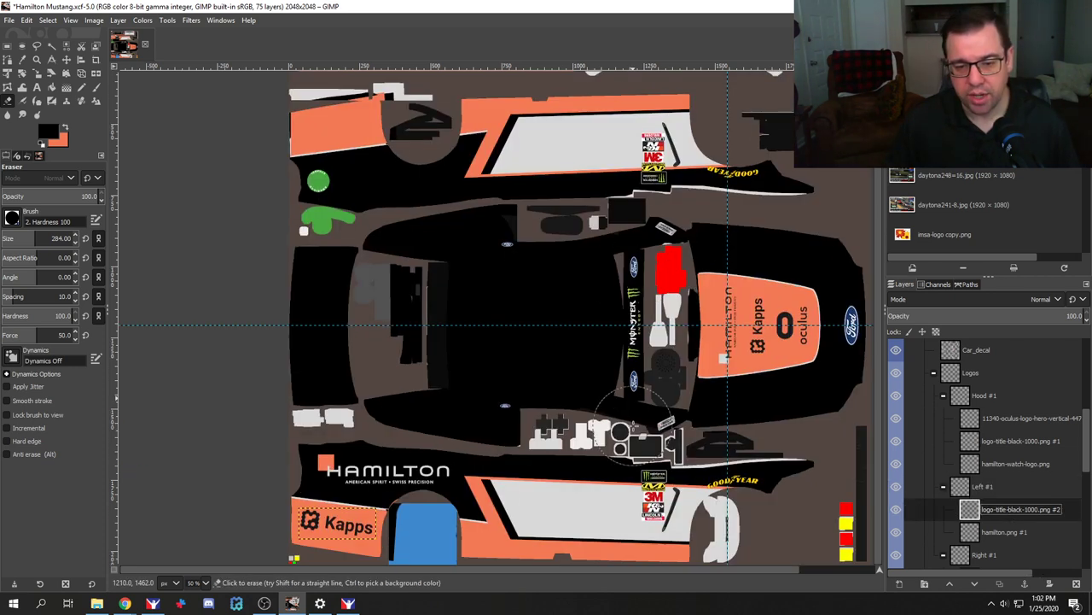
Step: Rotate the copied Kapps logo (logo-title-black-1000.png #2) by 180°
{"action": "scroll", "coordinate": [393, 516], "scroll_direction": "down", "scroll_amount": 3}
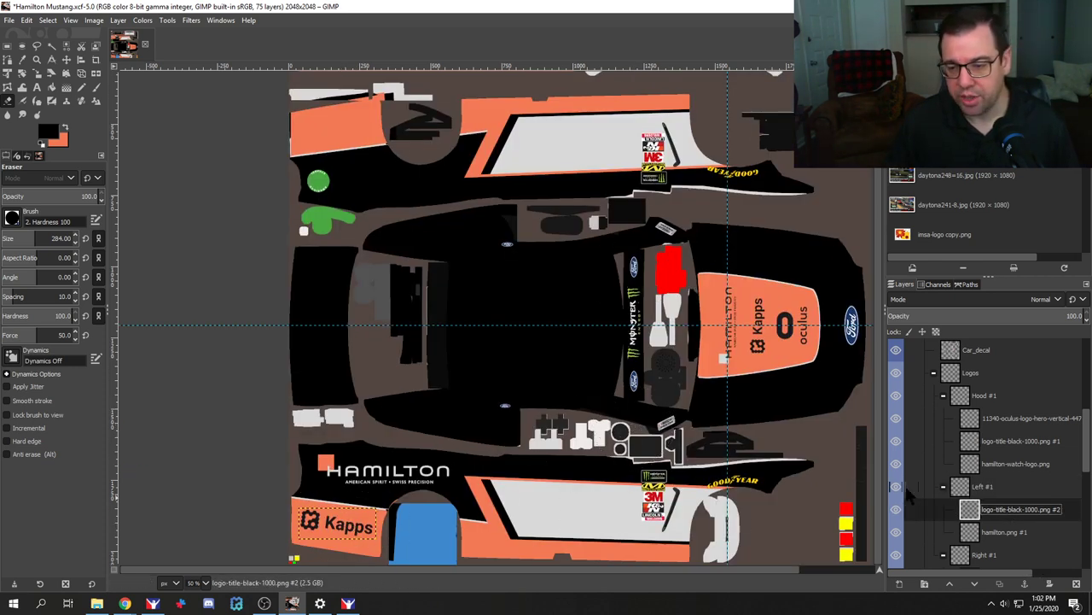
{"action": "left_click", "coordinate": [23, 74]}
{"action": "left_click", "coordinate": [338, 524]}
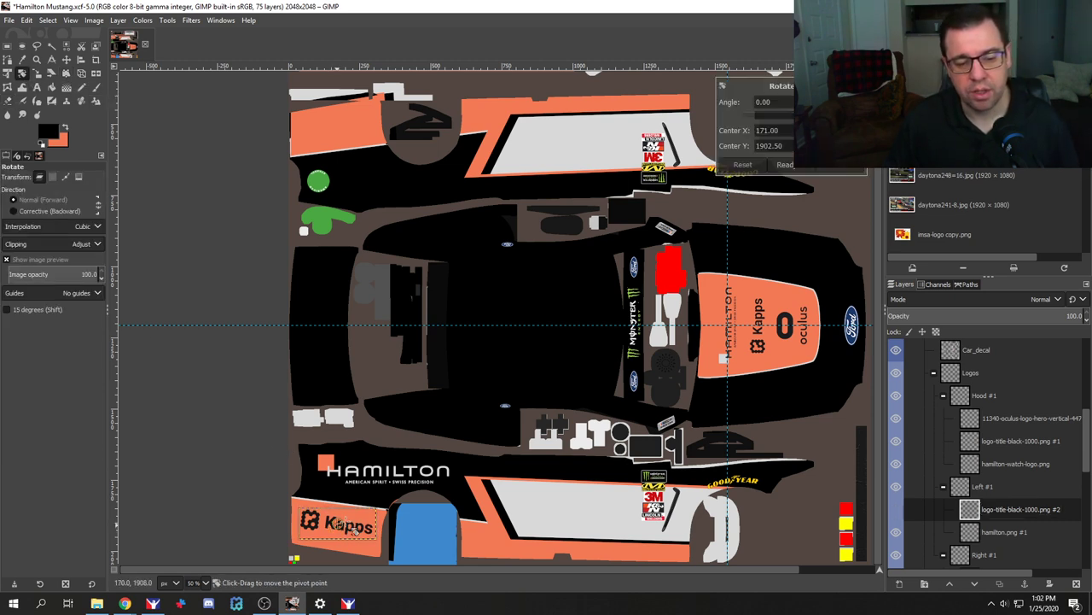
{"action": "left_click", "coordinate": [782, 102]}
{"action": "type", "text": "18"}
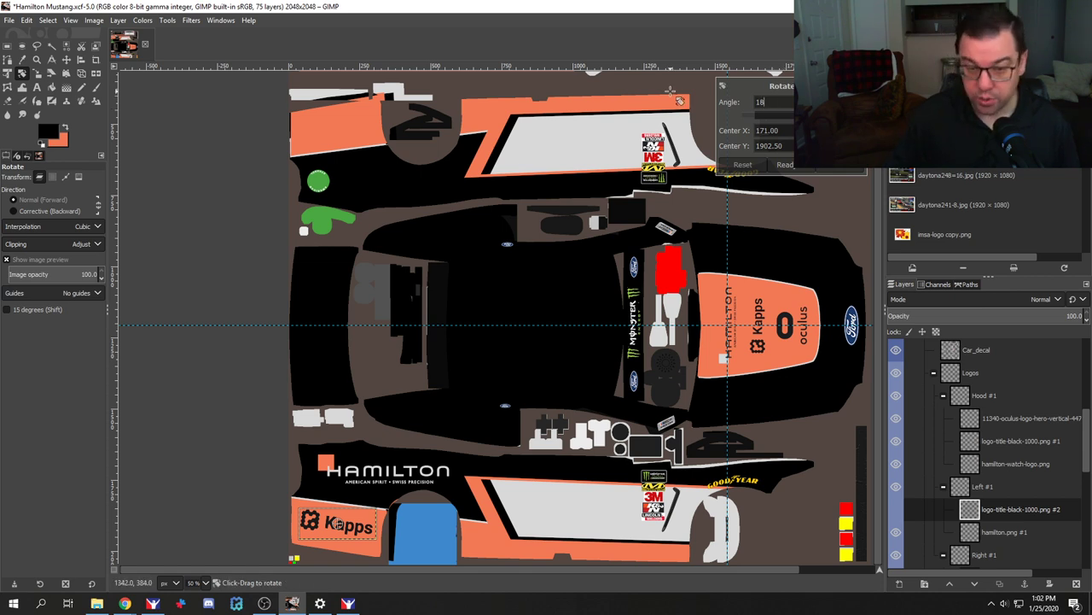
{"action": "type", "text": "0"}
{"action": "key", "text": "Tab"}
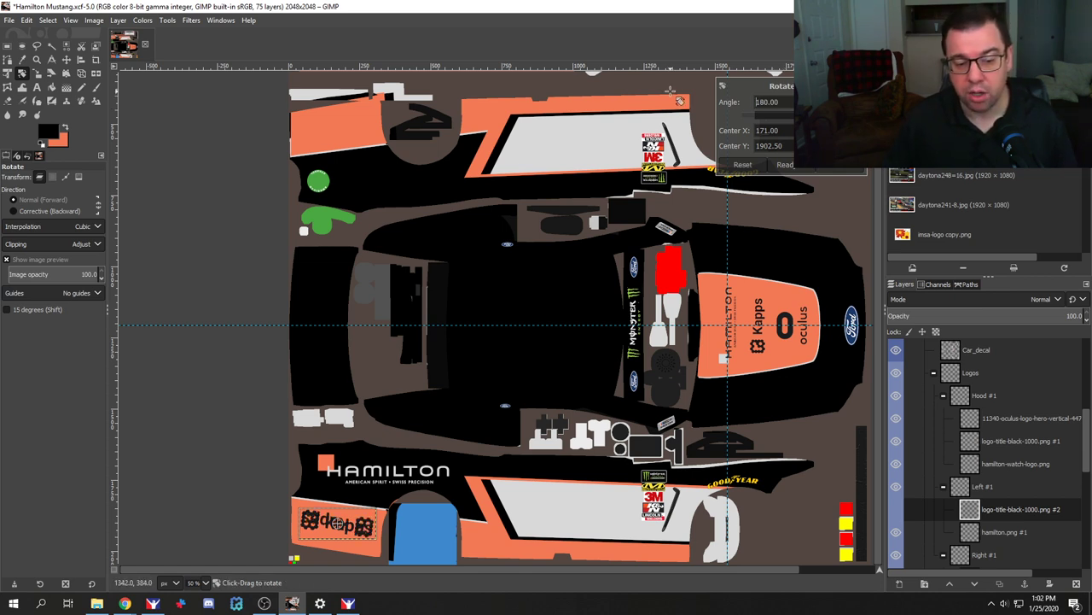
{"action": "left_click", "coordinate": [854, 167]}
Step: Rotate the copied Hamilton logo (hamilton.png #1) by 180° as well
{"action": "left_click", "coordinate": [1014, 531]}
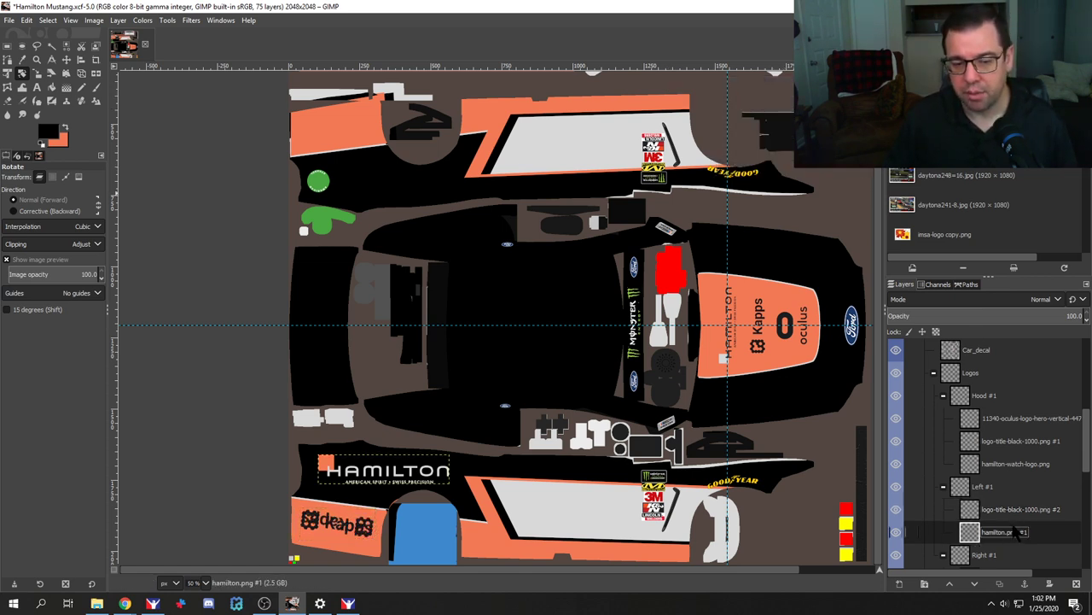
{"action": "left_click", "coordinate": [398, 470]}
{"action": "double_click", "coordinate": [775, 100]}
{"action": "type", "text": "18"}
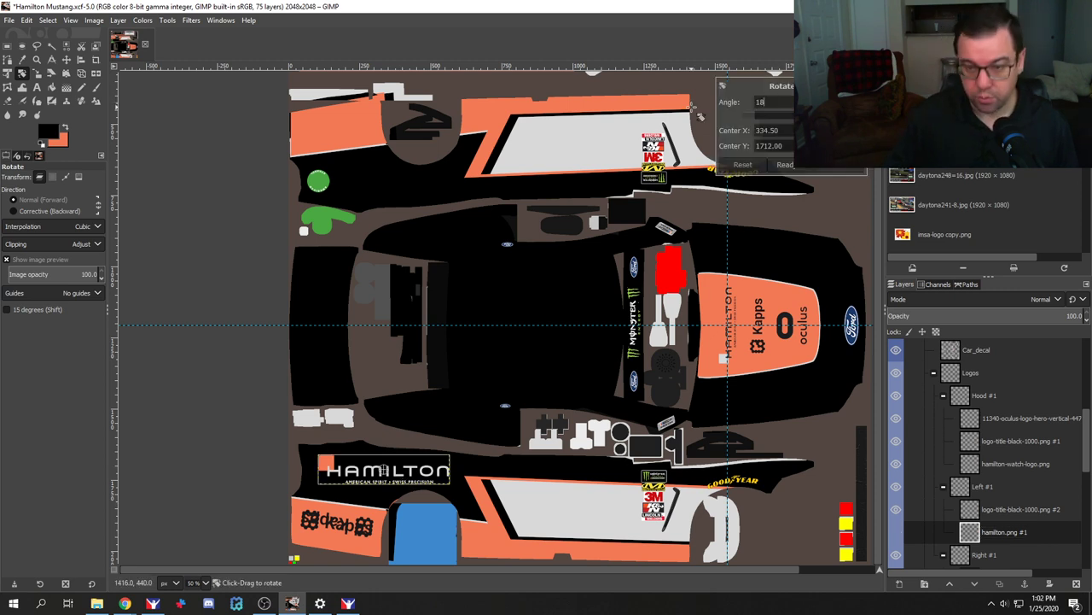
{"action": "type", "text": "0"}
{"action": "key", "text": "Return"}
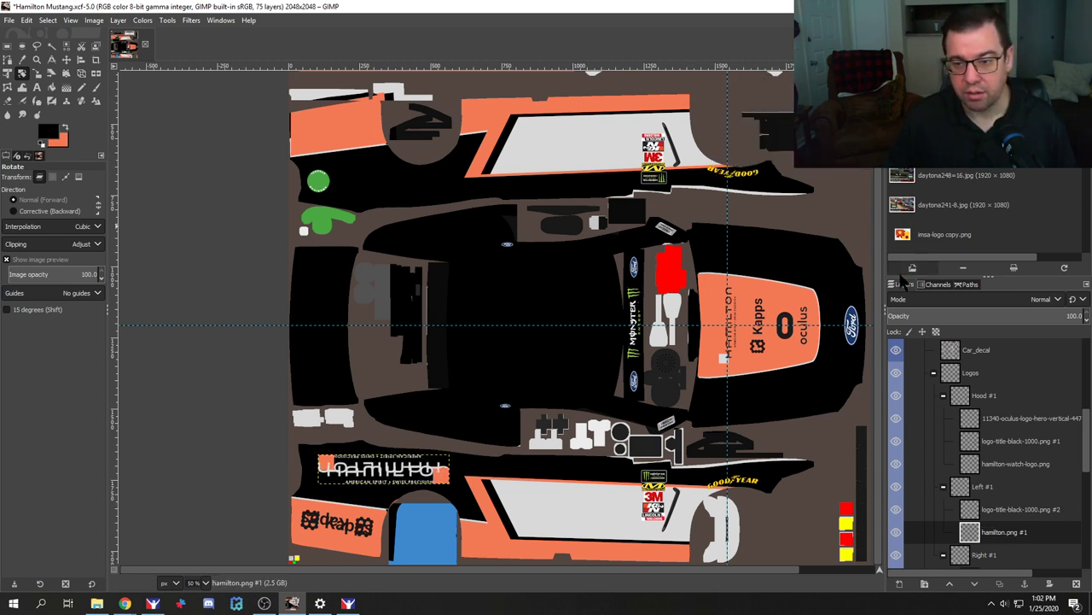
{"action": "scroll", "coordinate": [950, 414], "scroll_direction": "up", "scroll_amount": 5}
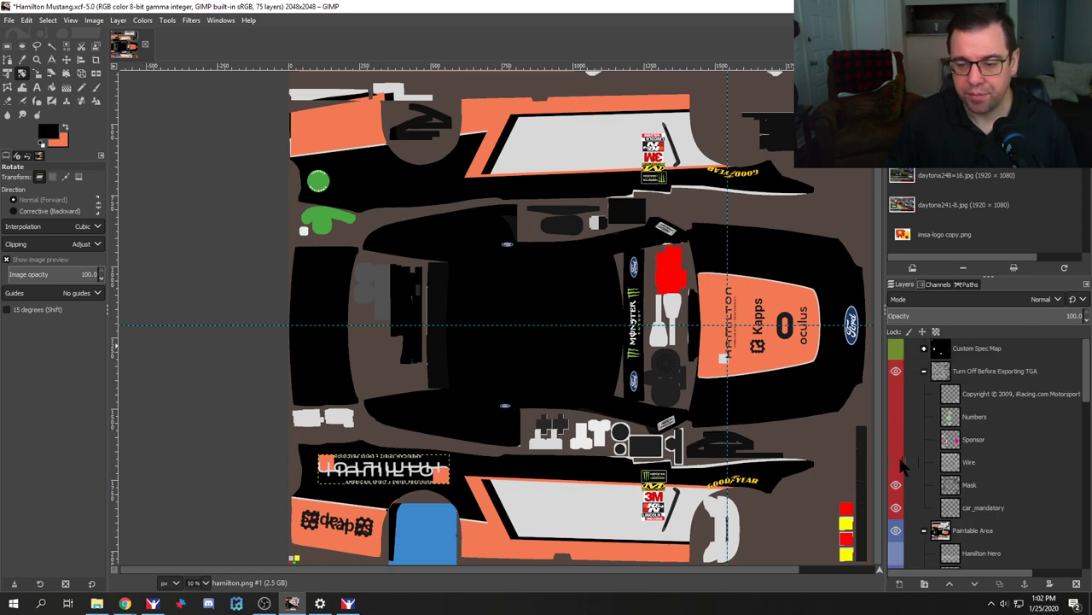
Step: Show the Wire overlay and shift the Left #1 logo group up onto the top-left side panel
{"action": "left_click", "coordinate": [924, 459]}
{"action": "scroll", "coordinate": [999, 472], "scroll_direction": "down", "scroll_amount": 5}
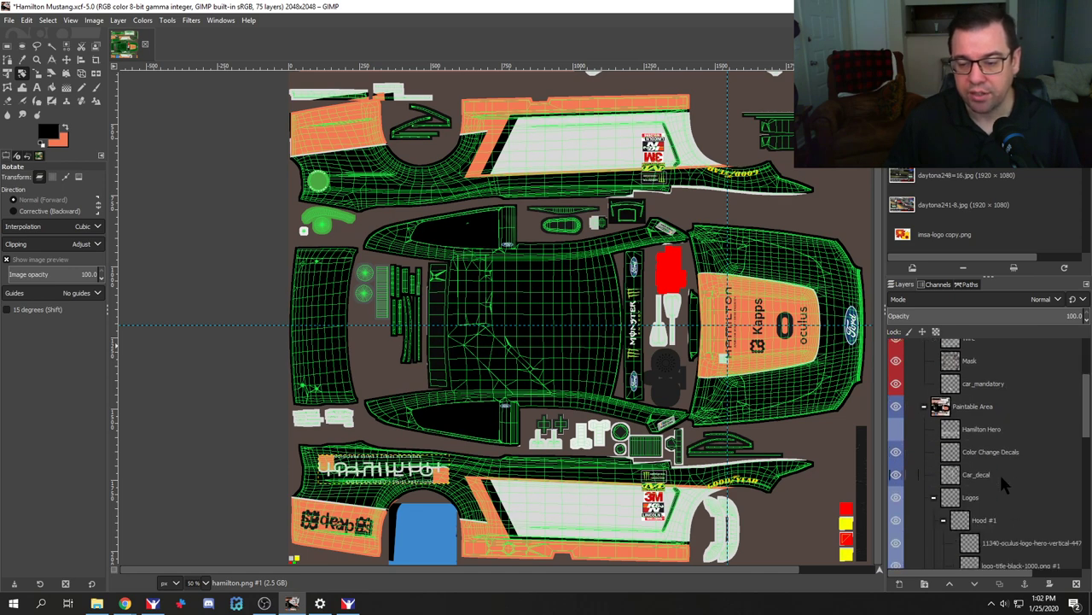
{"action": "scroll", "coordinate": [999, 472], "scroll_direction": "down", "scroll_amount": 1}
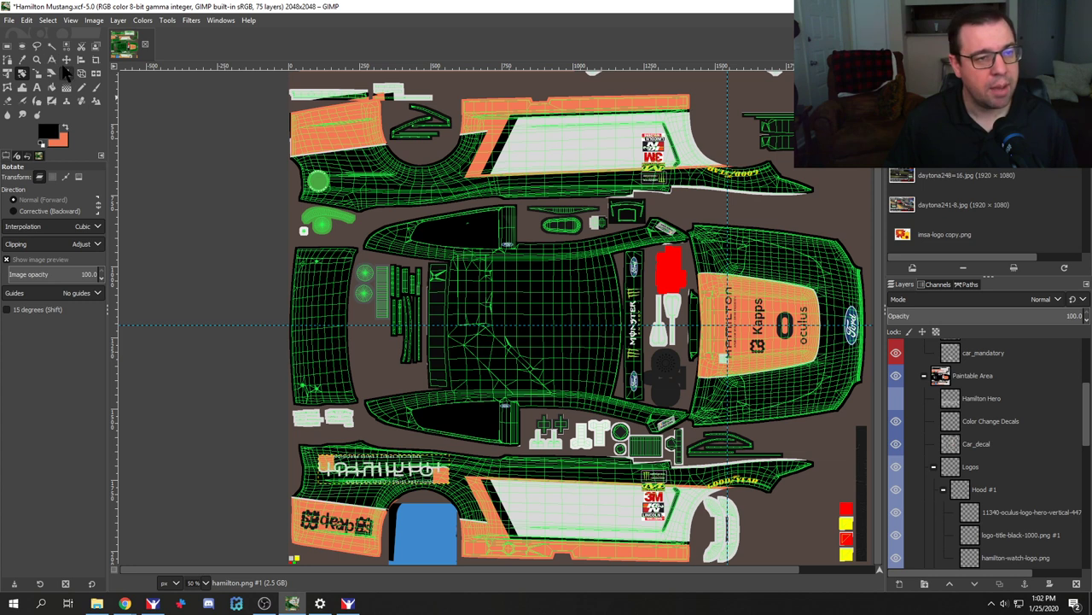
{"action": "left_click", "coordinate": [66, 60]}
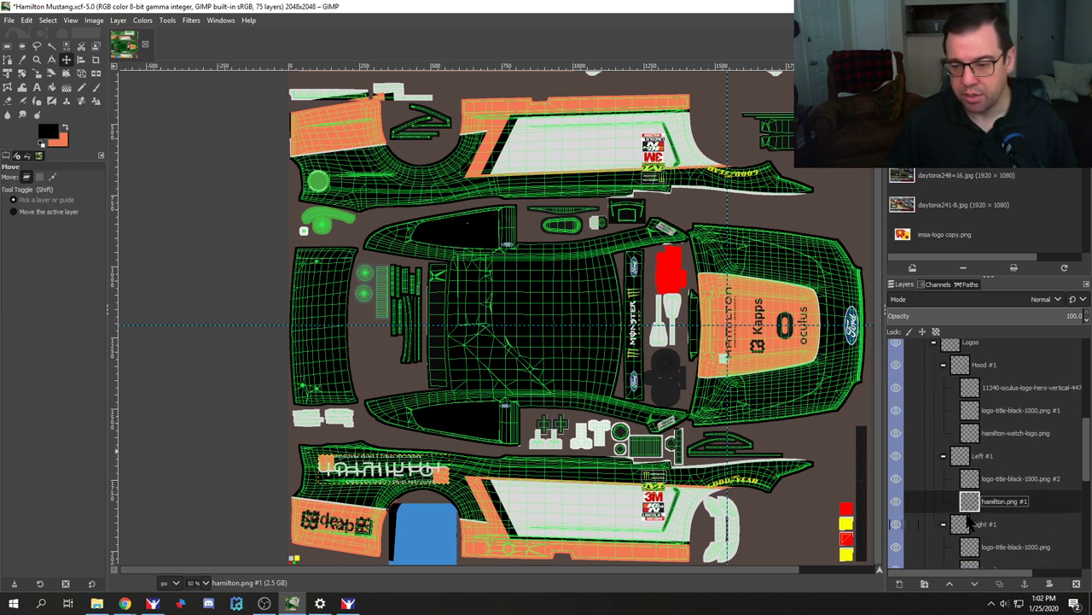
{"action": "left_click", "coordinate": [376, 437]}
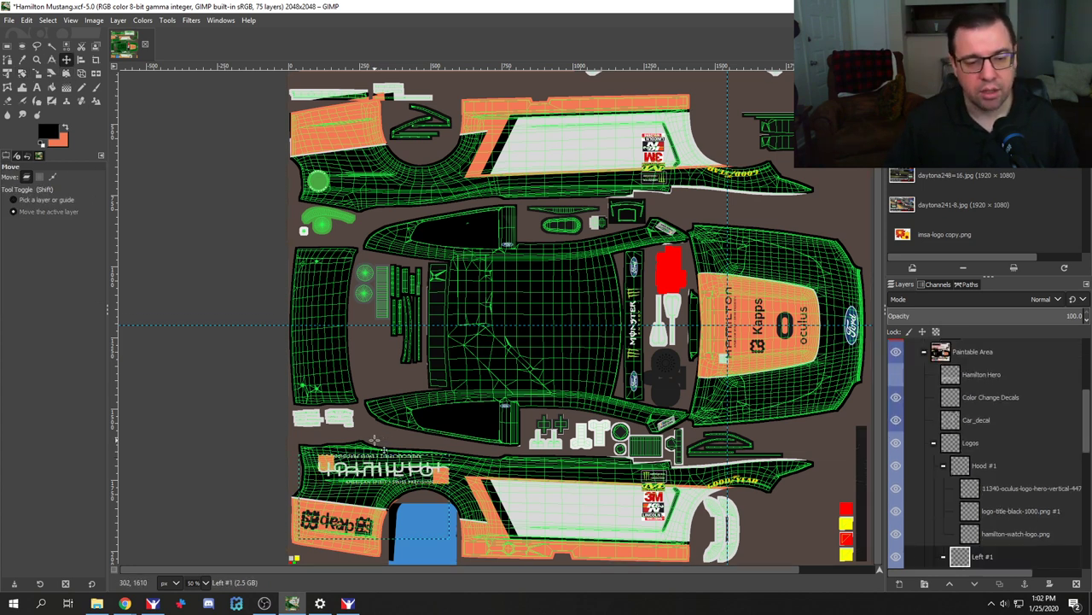
{"action": "key", "text": "shift+Up"}
{"action": "key", "text": "shift+Up"}
{"action": "key", "text": "shift+Up"}
{"action": "key", "text": "shift+Up"}
{"action": "key", "text": "shift+Up"}
{"action": "key", "text": "shift+Up"}
{"action": "key", "text": "shift+Up"}
{"action": "key", "text": "shift+Up"}
{"action": "key", "text": "shift+Up"}
{"action": "key", "text": "shift+Up"}
{"action": "key", "text": "shift+Up"}
{"action": "key", "text": "shift+Up"}
{"action": "key", "text": "shift+Up"}
{"action": "key", "text": "shift+Up"}
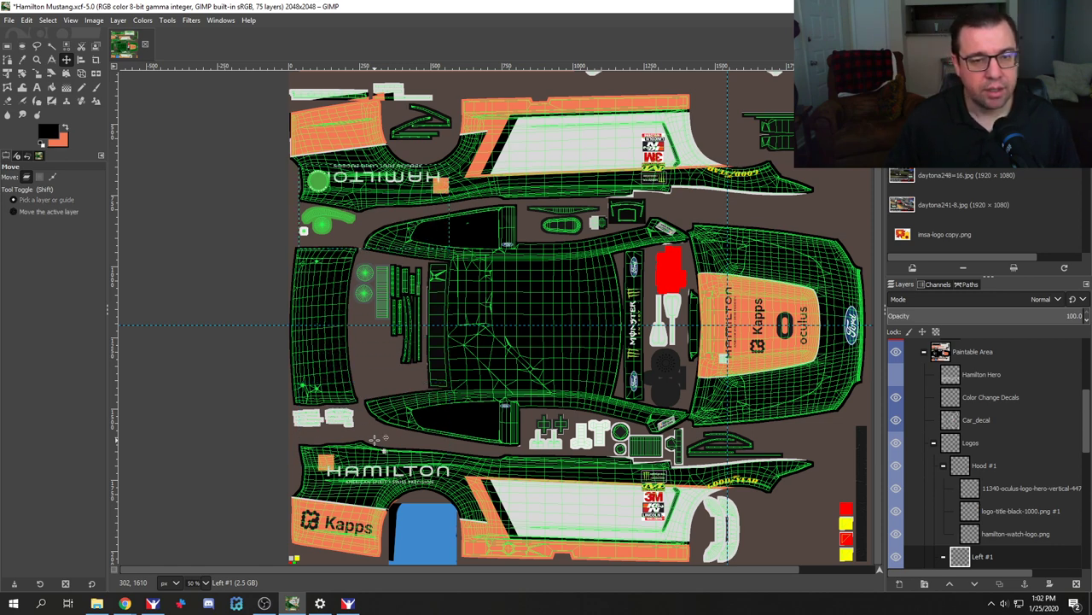
Step: Zoom in, nudge the flipped logos slightly lower, and select the logo-title-black-1000.png #2 layer
{"action": "key", "text": "2"}
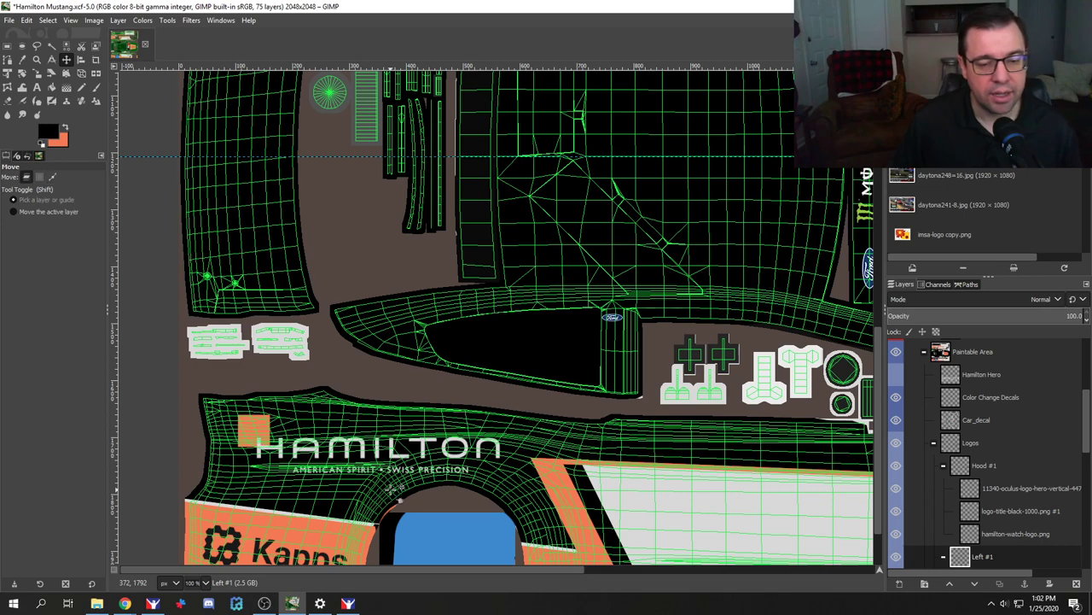
{"action": "key", "text": "2"}
{"action": "scroll", "coordinate": [424, 434], "scroll_direction": "up", "scroll_amount": 1}
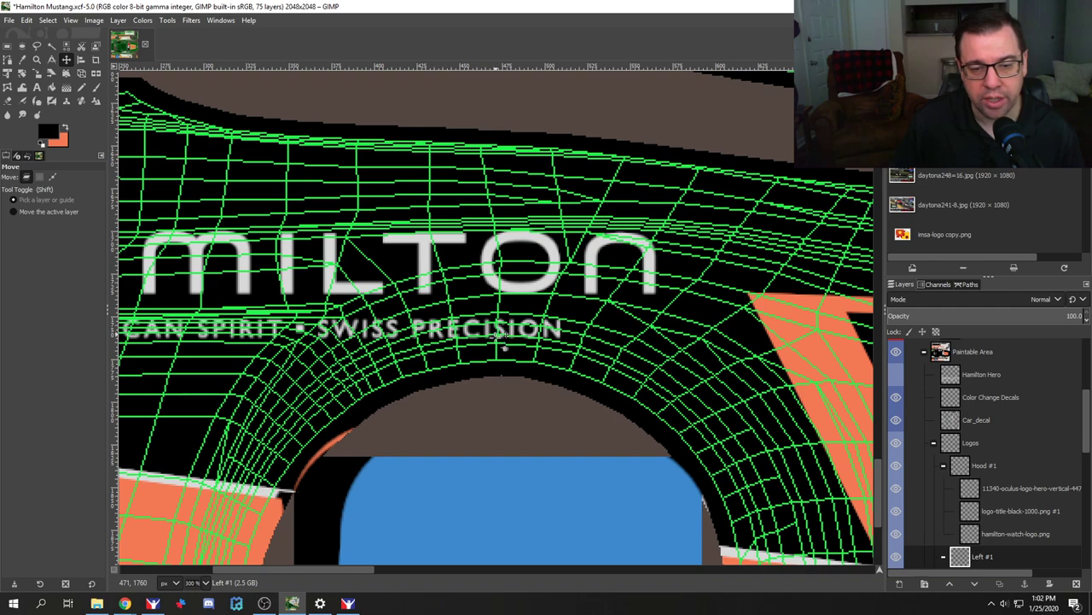
{"action": "scroll", "coordinate": [441, 363], "scroll_direction": "up", "scroll_amount": 10}
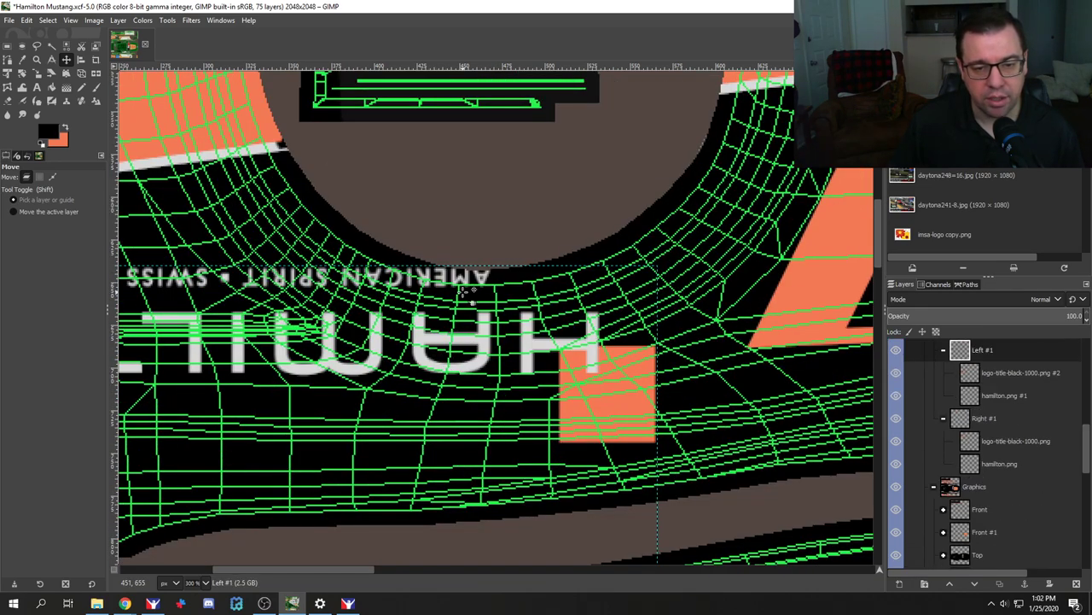
{"action": "key", "text": "Down"}
{"action": "key", "text": "Down"}
{"action": "key", "text": "Down"}
{"action": "key", "text": "Down"}
{"action": "key", "text": "Down"}
{"action": "key", "text": "Down"}
{"action": "key", "text": "Down"}
{"action": "key", "text": "Down"}
{"action": "key", "text": "Down"}
{"action": "key", "text": "Down"}
{"action": "key", "text": "Down"}
{"action": "key", "text": "Down"}
{"action": "key", "text": "Down"}
{"action": "key", "text": "Down"}
{"action": "key", "text": "Down"}
{"action": "key", "text": "Down"}
{"action": "key", "text": "Down"}
{"action": "key", "text": "Down"}
{"action": "key", "text": "Down"}
{"action": "key", "text": "Down"}
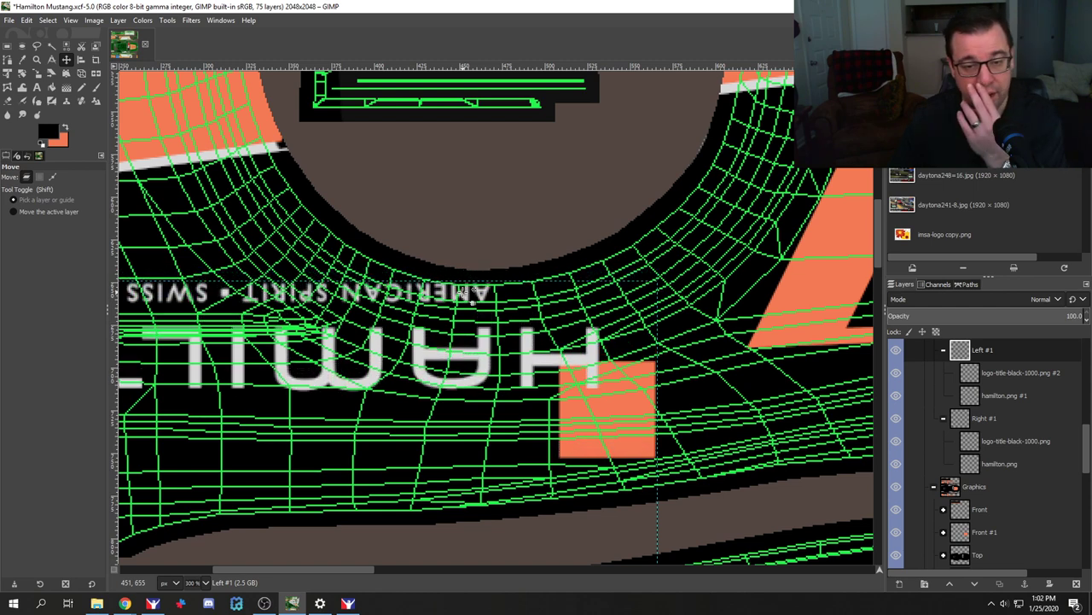
{"action": "key", "text": "Down"}
{"action": "key", "text": "Down"}
{"action": "key", "text": "Down"}
{"action": "key", "text": "Down"}
{"action": "key", "text": "Down"}
{"action": "key", "text": "Down"}
{"action": "key", "text": "Down"}
{"action": "key", "text": "Down"}
{"action": "key", "text": "Down"}
{"action": "key", "text": "Down"}
{"action": "key", "text": "Down"}
{"action": "key", "text": "Down"}
{"action": "key", "text": "Down"}
{"action": "key", "text": "Down"}
{"action": "key", "text": "Down"}
{"action": "key", "text": "Down"}
{"action": "key", "text": "Down"}
{"action": "key", "text": "Down"}
{"action": "key", "text": "Down"}
{"action": "key", "text": "Down"}
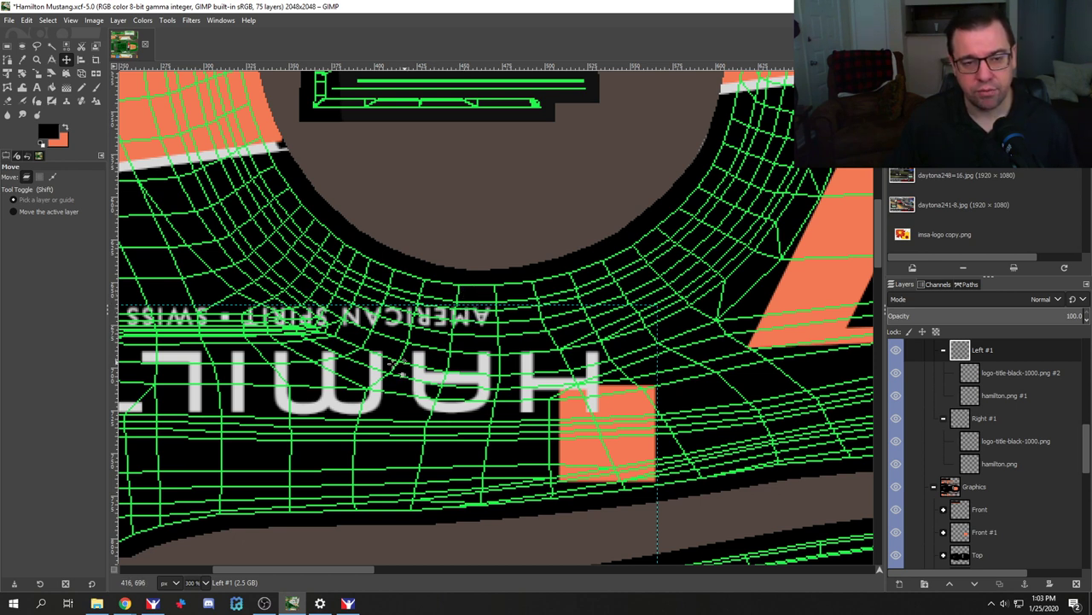
{"action": "left_click", "coordinate": [1005, 375]}
Step: Raise the Kapps logo copy onto the orange side panel, then settle it slightly lower
{"action": "left_click_drag", "start_coordinate": [333, 570], "coordinate": [201, 565]}
{"action": "scroll", "coordinate": [373, 476], "scroll_direction": "down", "scroll_amount": 6}
{"action": "scroll", "coordinate": [373, 475], "scroll_direction": "up", "scroll_amount": 7}
{"action": "scroll", "coordinate": [375, 482], "scroll_direction": "down", "scroll_amount": 3}
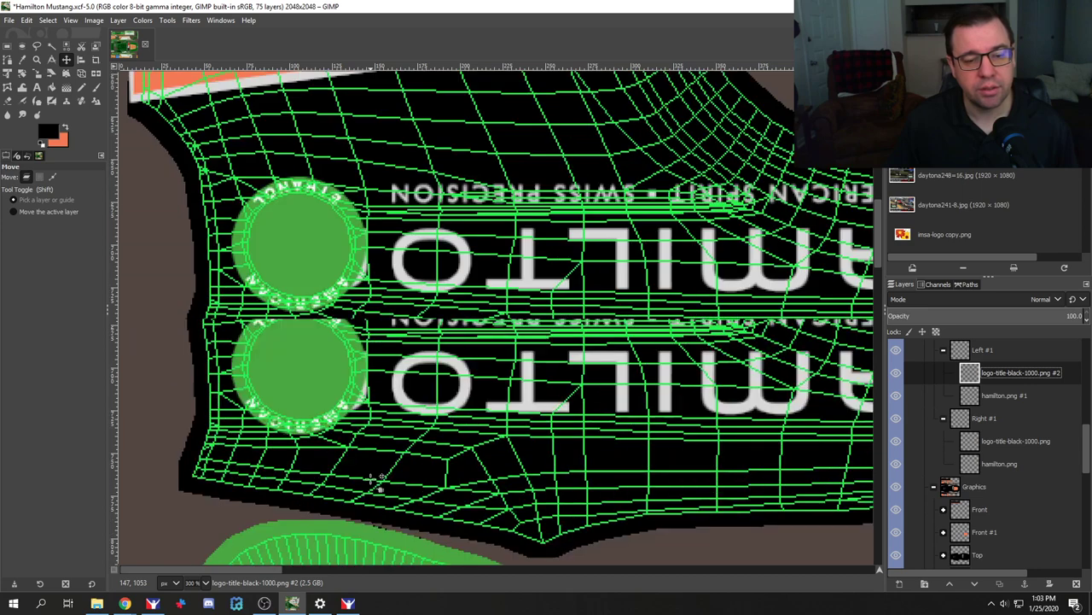
{"action": "scroll", "coordinate": [379, 483], "scroll_direction": "down", "scroll_amount": 5}
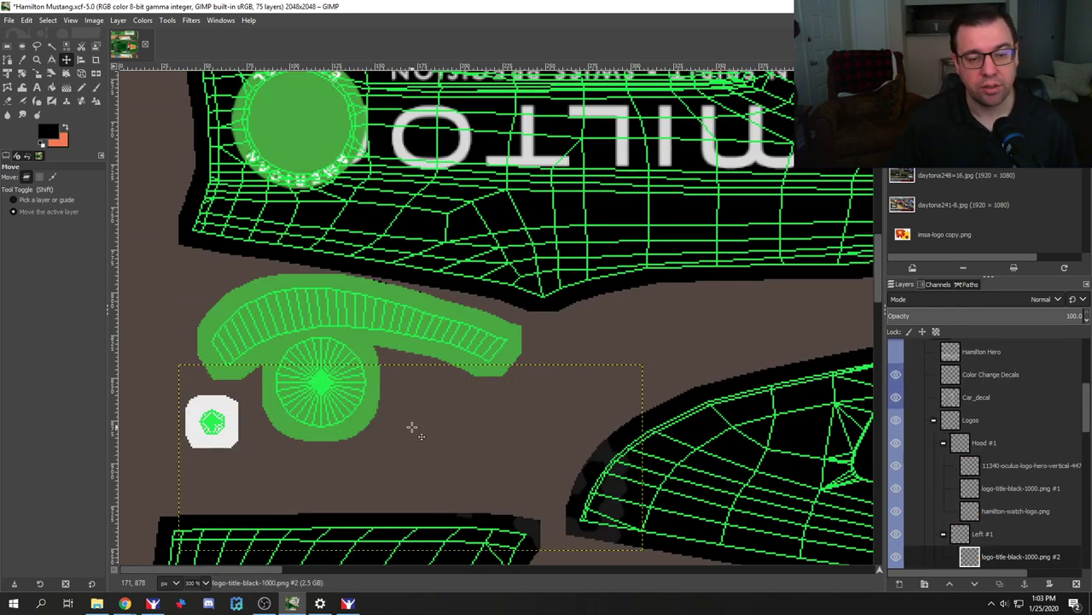
{"action": "key", "text": "shift+Up"}
{"action": "key", "text": "shift+Up"}
{"action": "key", "text": "shift+Up"}
{"action": "key", "text": "shift+Up"}
{"action": "key", "text": "shift+Up"}
{"action": "key", "text": "shift+Up"}
{"action": "key", "text": "shift+Up"}
{"action": "key", "text": "shift+Up"}
{"action": "key", "text": "shift+Up"}
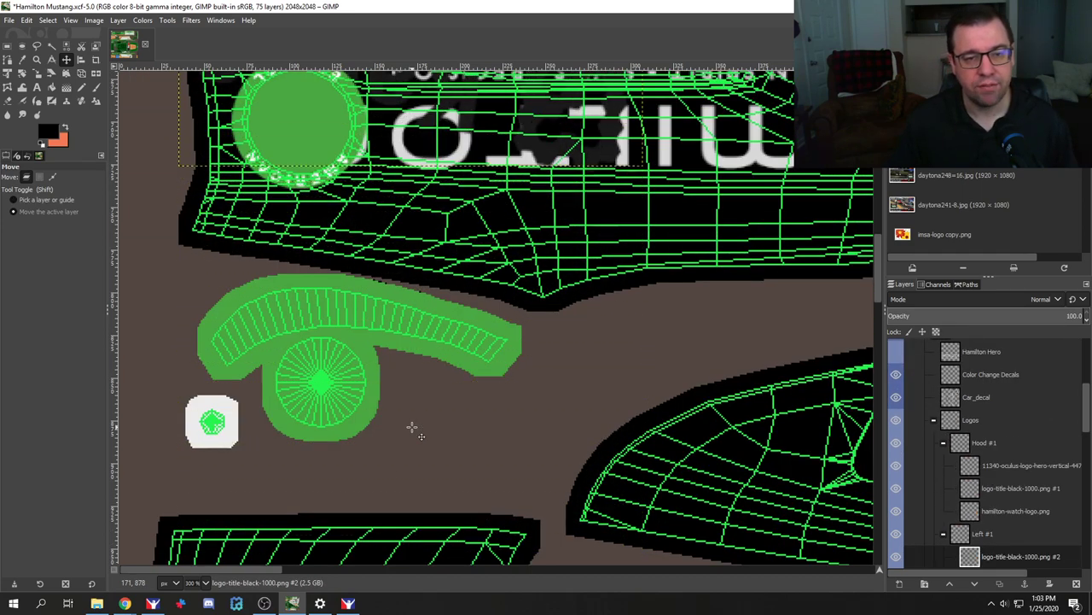
{"action": "key", "text": "shift+Up"}
{"action": "key", "text": "shift+Up"}
{"action": "key", "text": "shift+Up"}
{"action": "scroll", "coordinate": [463, 380], "scroll_direction": "up", "scroll_amount": 7}
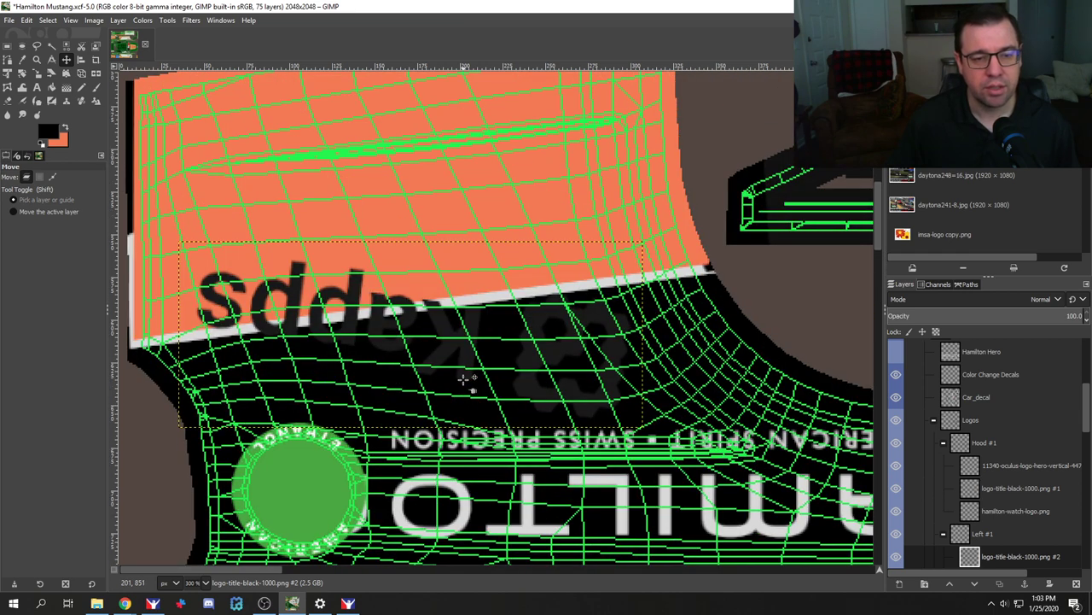
{"action": "key", "text": "shift+Up"}
{"action": "key", "text": "shift+Up"}
{"action": "key", "text": "shift+Up"}
{"action": "key", "text": "shift+Up"}
{"action": "key", "text": "shift+Up"}
{"action": "key", "text": "shift+Up"}
{"action": "key", "text": "shift+Up"}
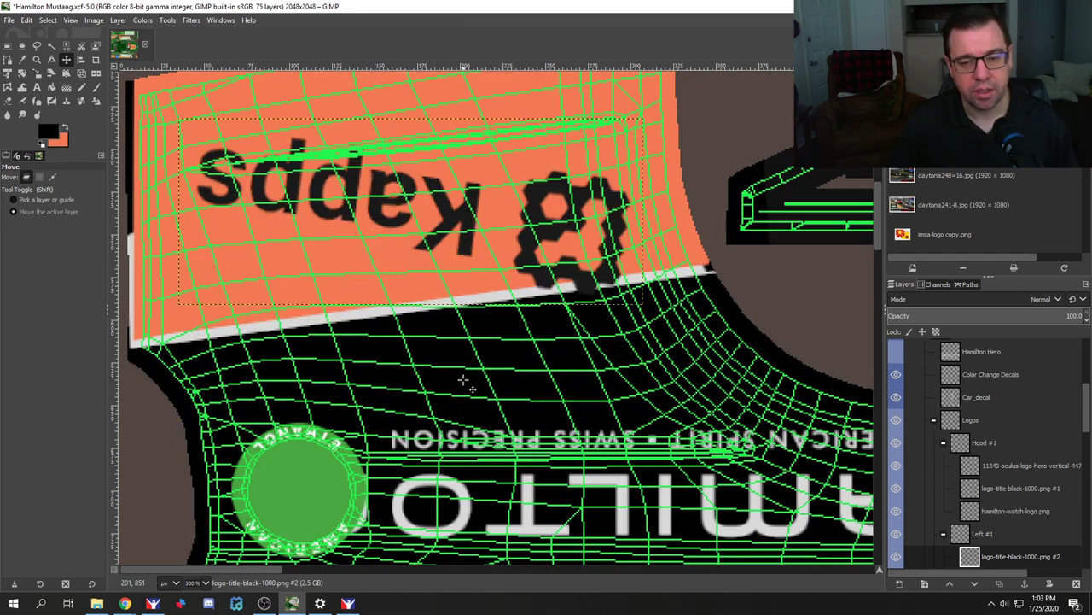
{"action": "key", "text": "shift+Up"}
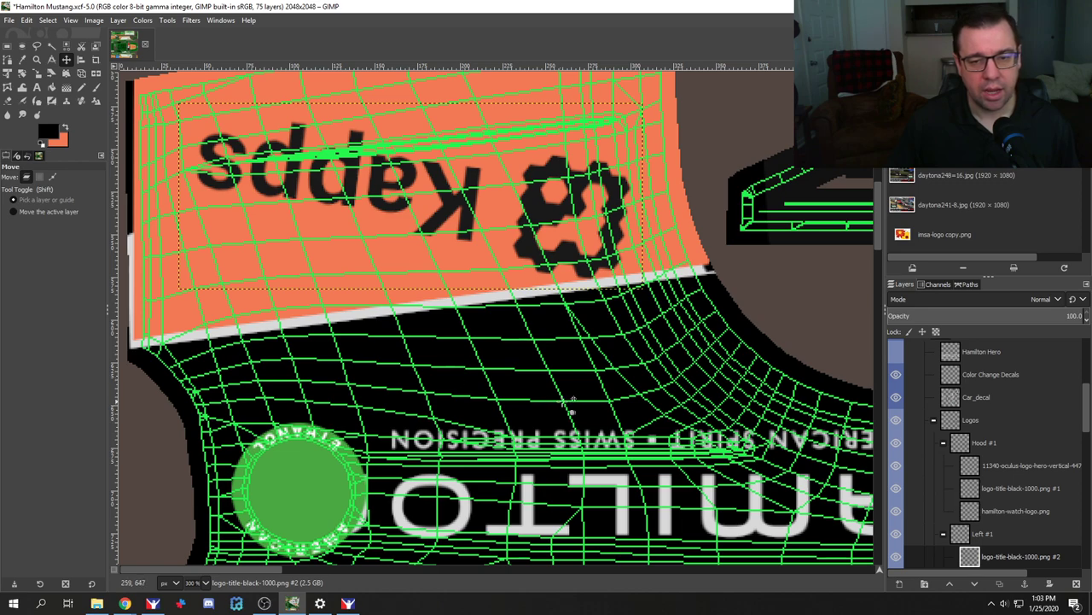
{"action": "scroll", "coordinate": [572, 402], "scroll_direction": "down", "scroll_amount": 12}
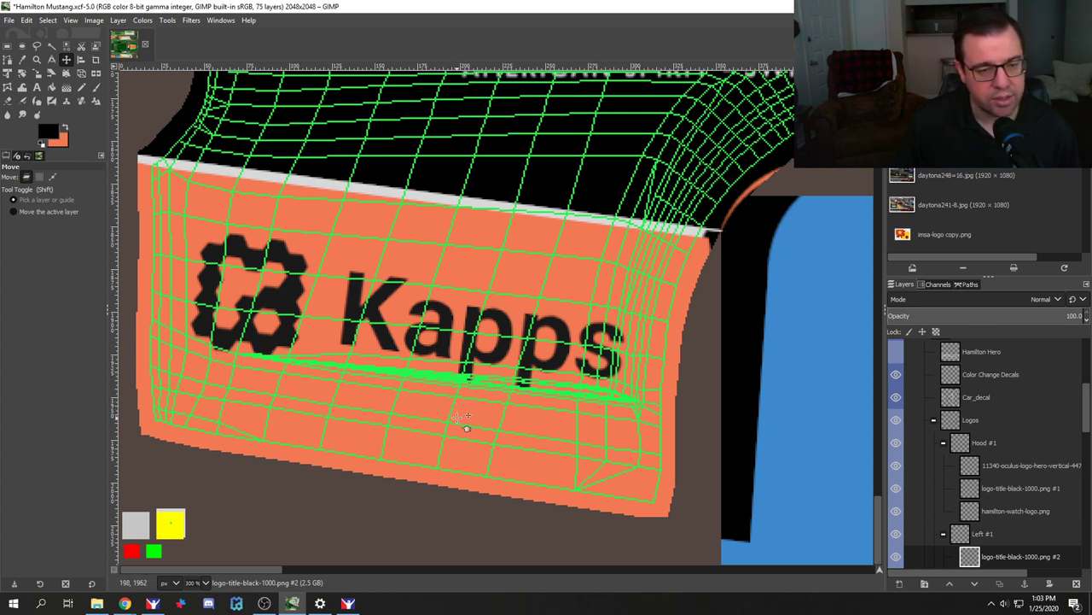
{"action": "scroll", "coordinate": [458, 419], "scroll_direction": "up", "scroll_amount": 20}
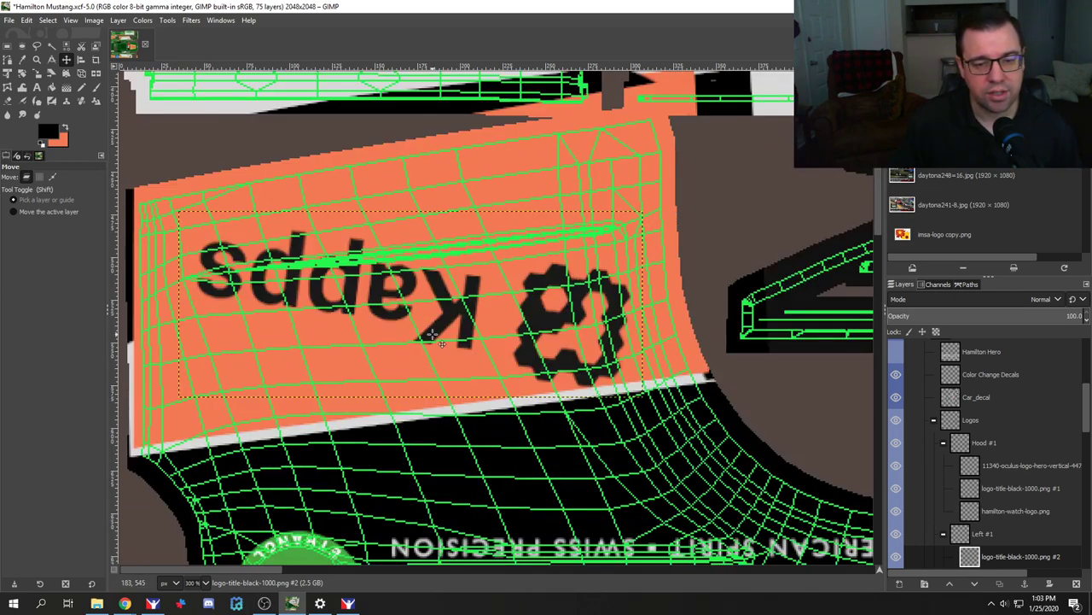
{"action": "left_click_drag", "start_coordinate": [433, 335], "coordinate": [433, 333]}
{"action": "key", "text": "Down"}
{"action": "key", "text": "Down"}
{"action": "key", "text": "Down"}
{"action": "key", "text": "Down"}
{"action": "key", "text": "Down"}
{"action": "key", "text": "Down"}
{"action": "key", "text": "Down"}
{"action": "key", "text": "Down"}
{"action": "key", "text": "Down"}
{"action": "key", "text": "Down"}
{"action": "key", "text": "Down"}
{"action": "key", "text": "Down"}
{"action": "key", "text": "Down"}
{"action": "key", "text": "Down"}
{"action": "key", "text": "Down"}
{"action": "key", "text": "Down"}
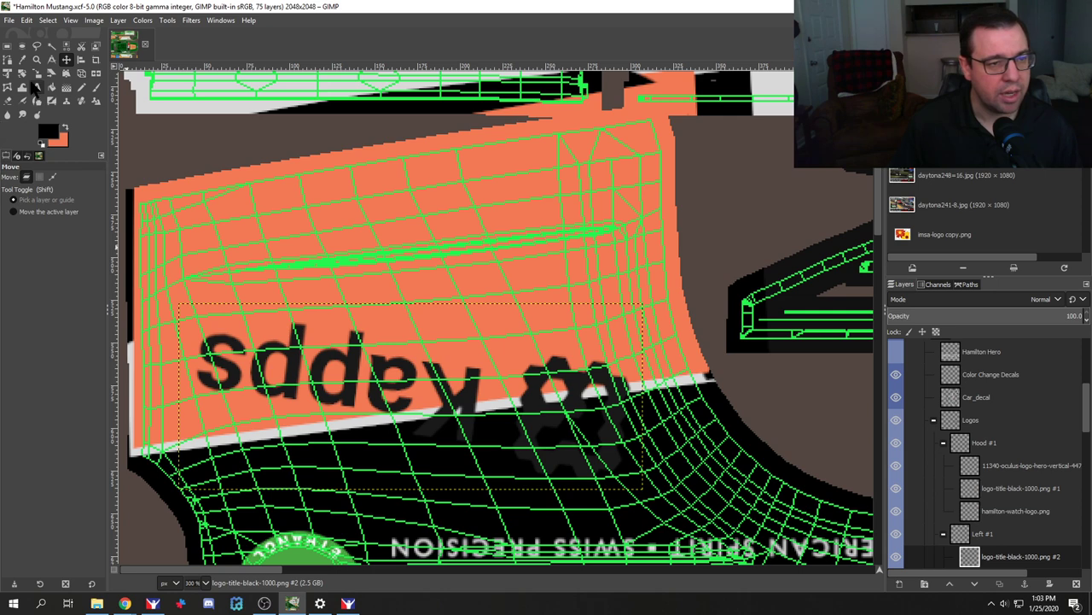
Step: Tilt the Kapps logo to follow the panel's slanted stripe, reposition it, and hide the Wire overlay
{"action": "left_click", "coordinate": [23, 73]}
{"action": "left_click_drag", "start_coordinate": [270, 299], "coordinate": [258, 393]}
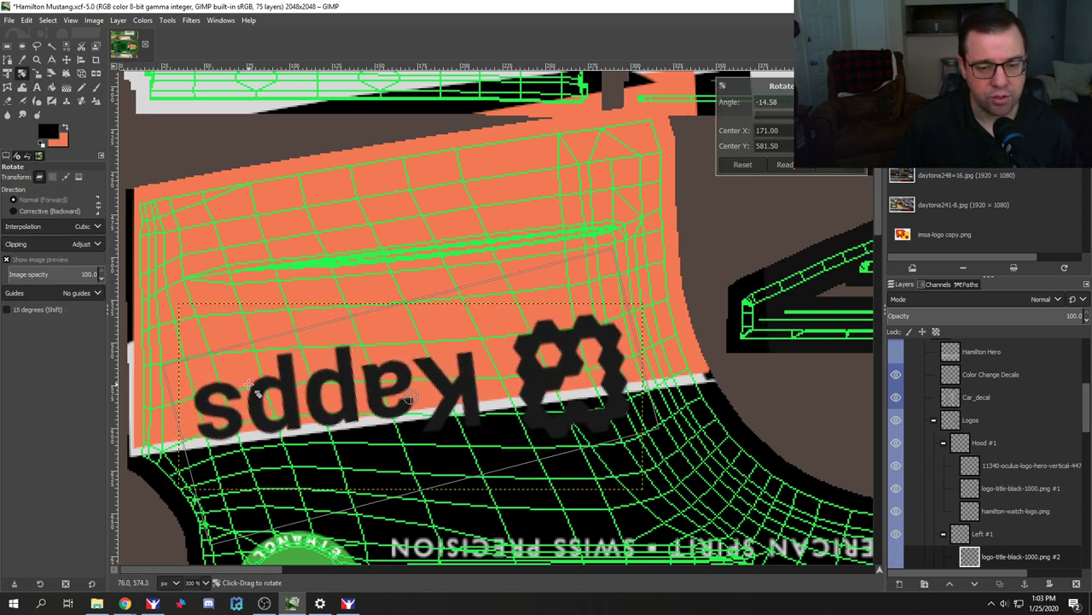
{"action": "key", "text": "Return"}
{"action": "key", "text": "m"}
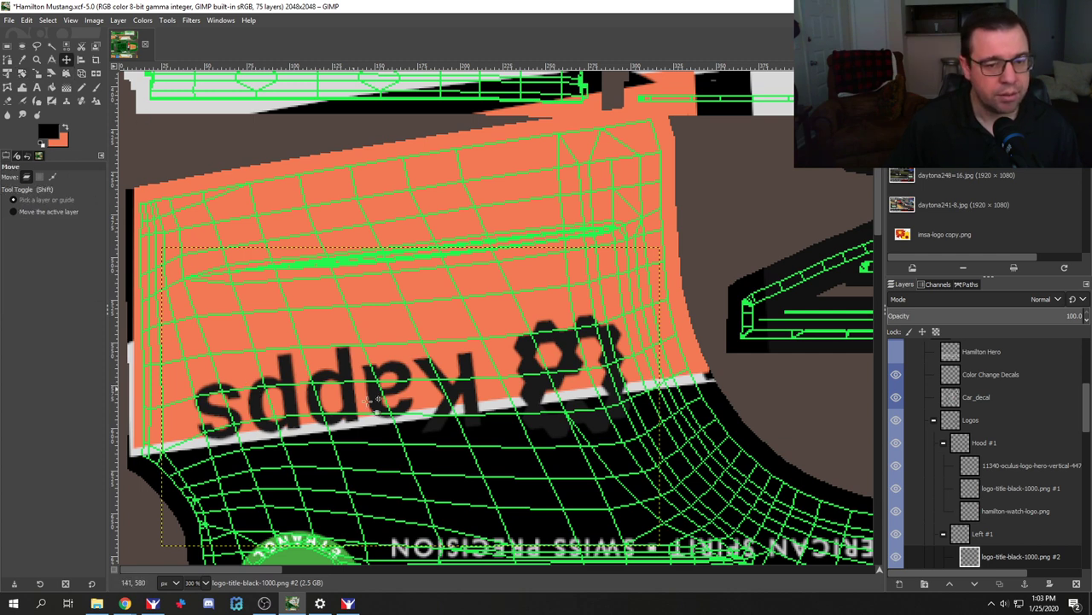
{"action": "left_click_drag", "start_coordinate": [369, 399], "coordinate": [387, 416]}
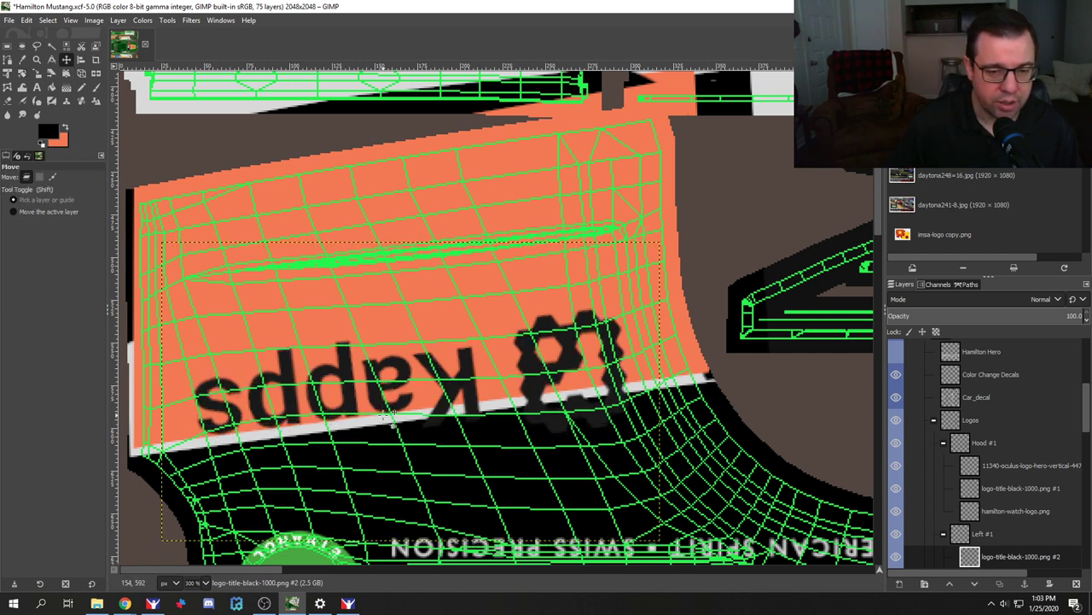
{"action": "scroll", "coordinate": [971, 452], "scroll_direction": "up", "scroll_amount": 5}
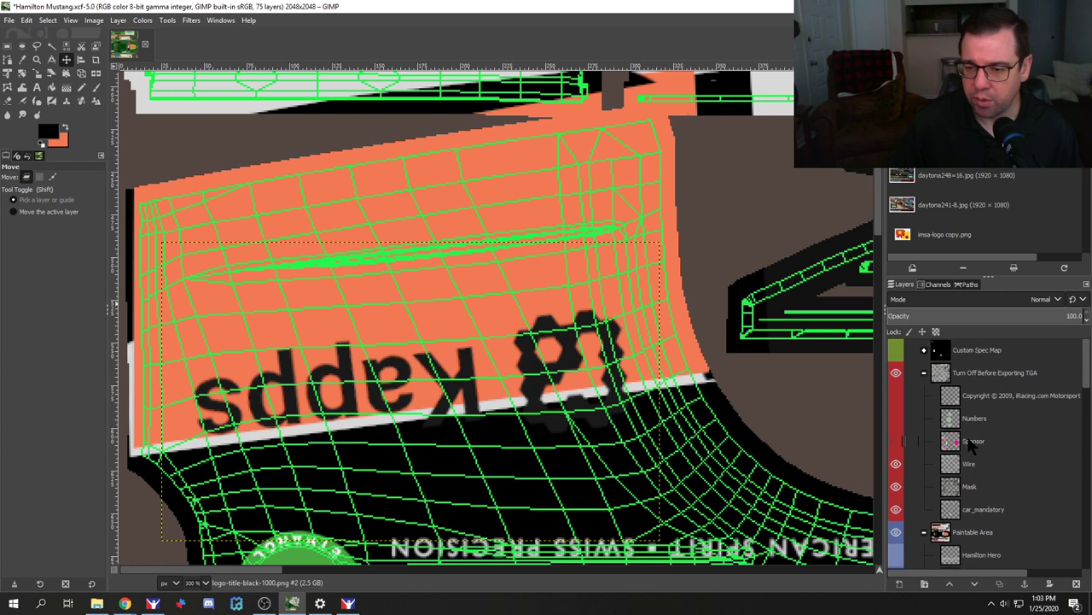
{"action": "left_click", "coordinate": [896, 463]}
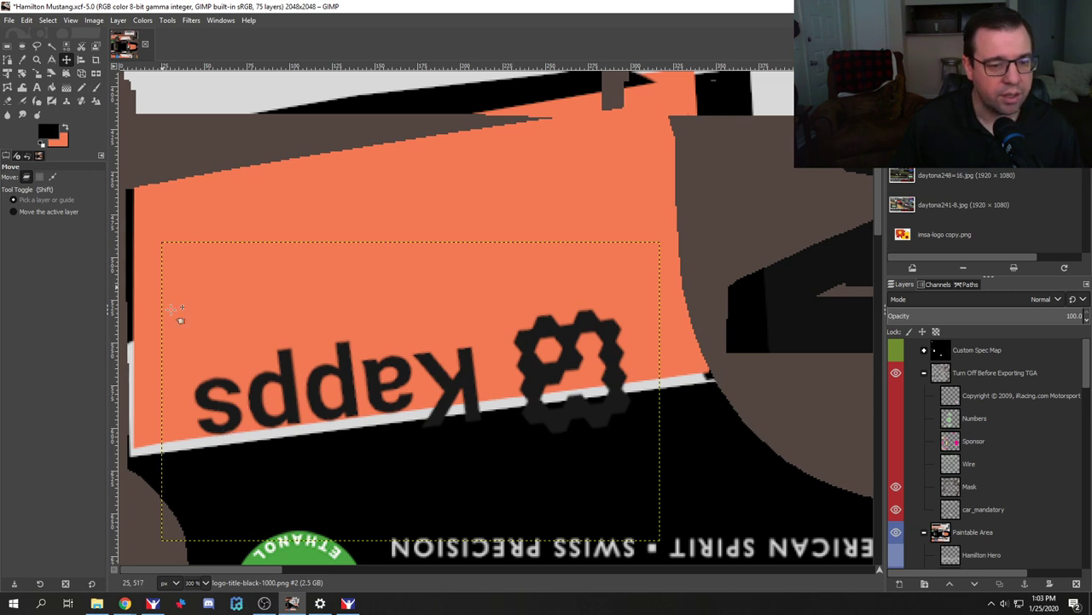
Step: Rotate the Kapps logo a further -0.30° to line up with the panel edge
{"action": "left_click", "coordinate": [22, 74]}
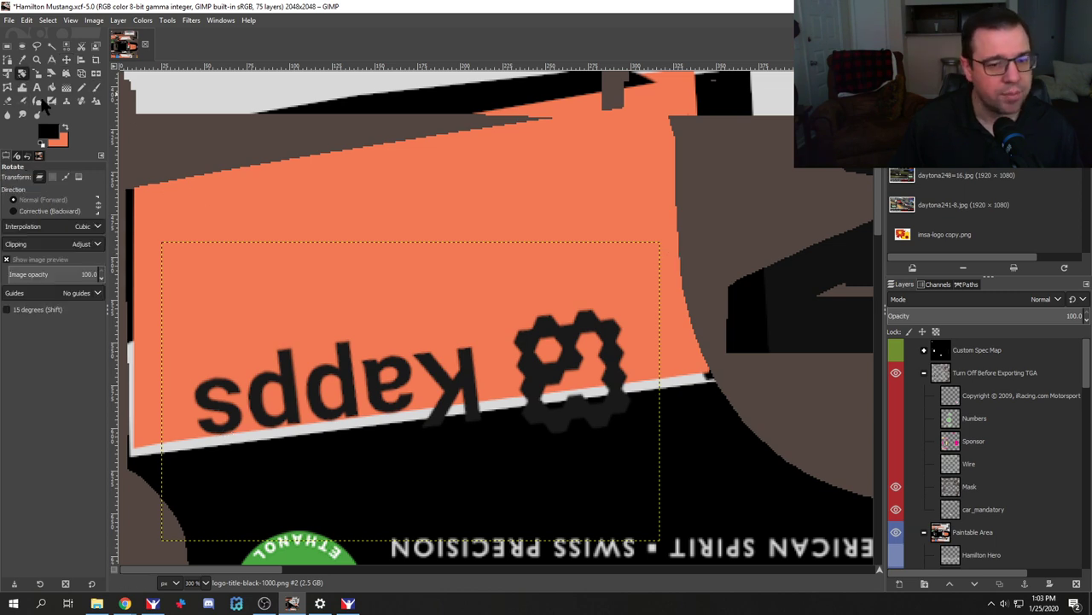
{"action": "left_click", "coordinate": [378, 334]}
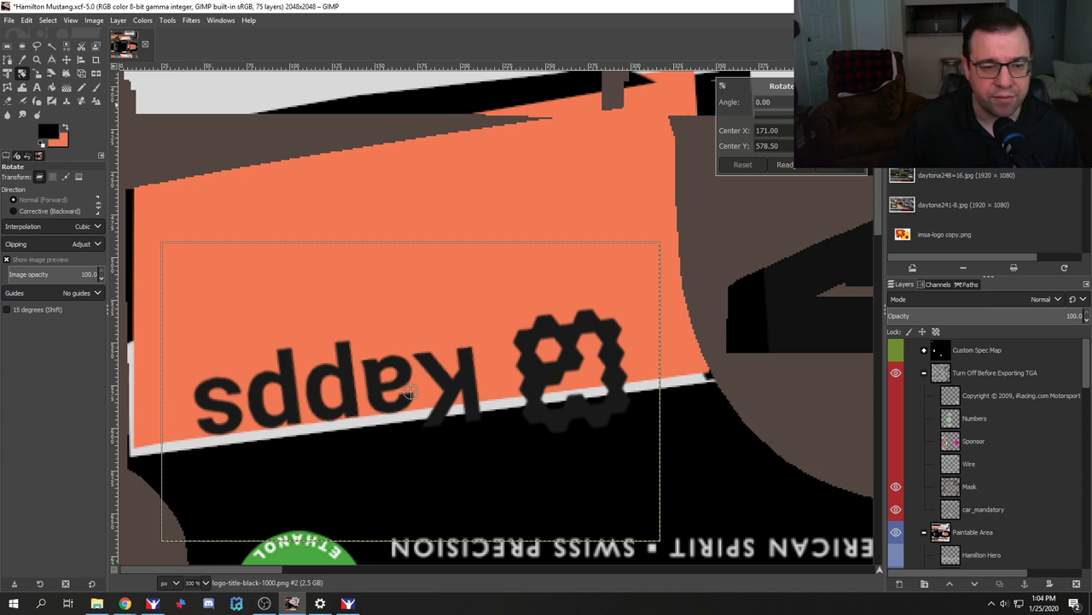
{"action": "left_click_drag", "start_coordinate": [411, 394], "coordinate": [410, 391]}
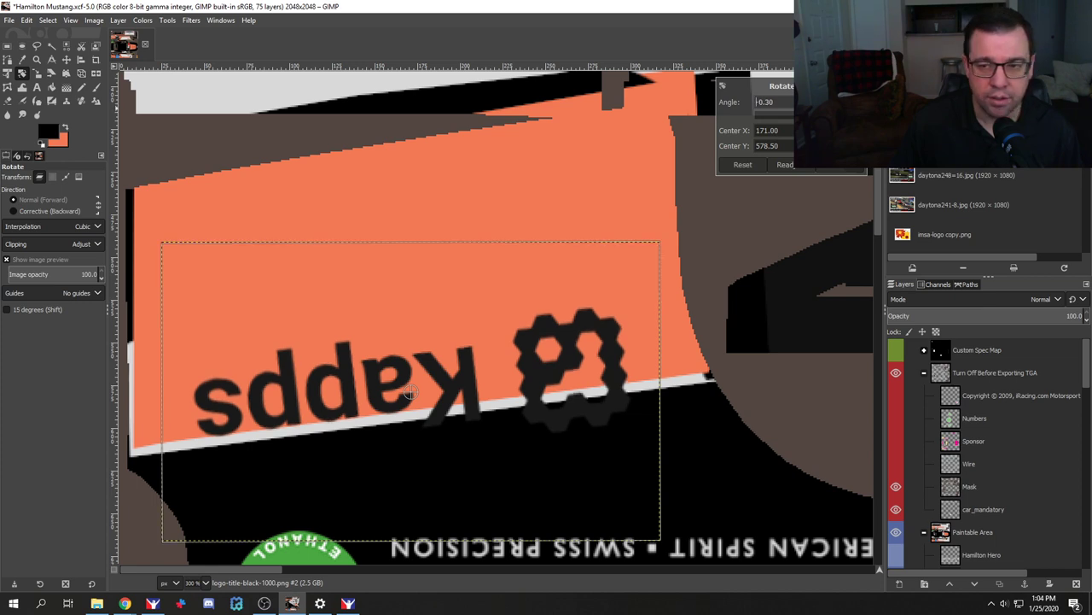
{"action": "left_click", "coordinate": [849, 165]}
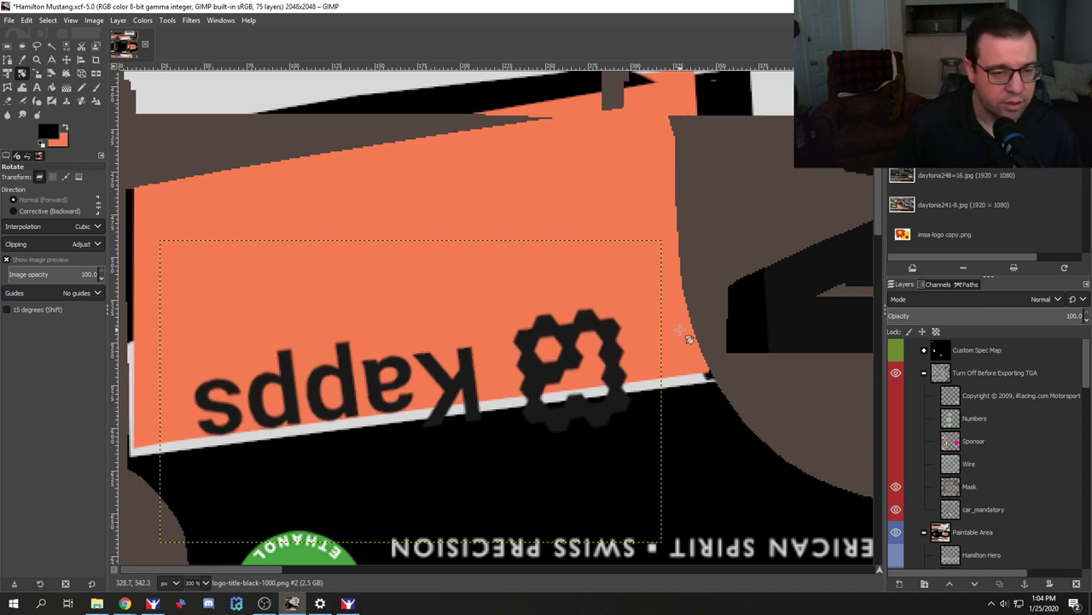
{"action": "left_click", "coordinate": [65, 59]}
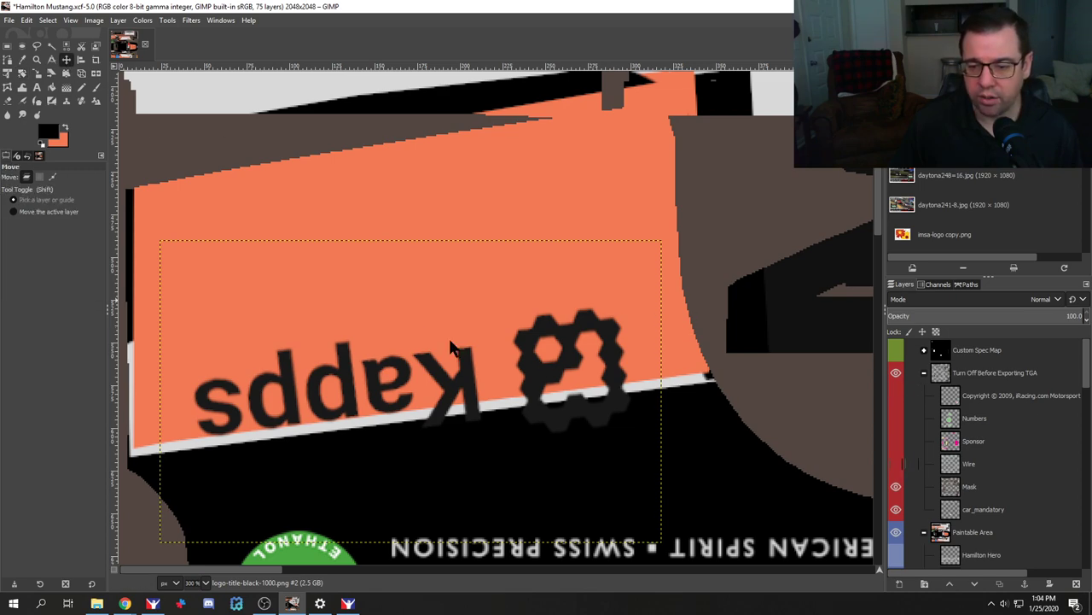
Step: Nudge the mirrored Kapps logo up three times on the orange panel, then hide the Wire overlay
{"action": "key", "text": "Up"}
{"action": "key", "text": "Up"}
{"action": "key", "text": "Up"}
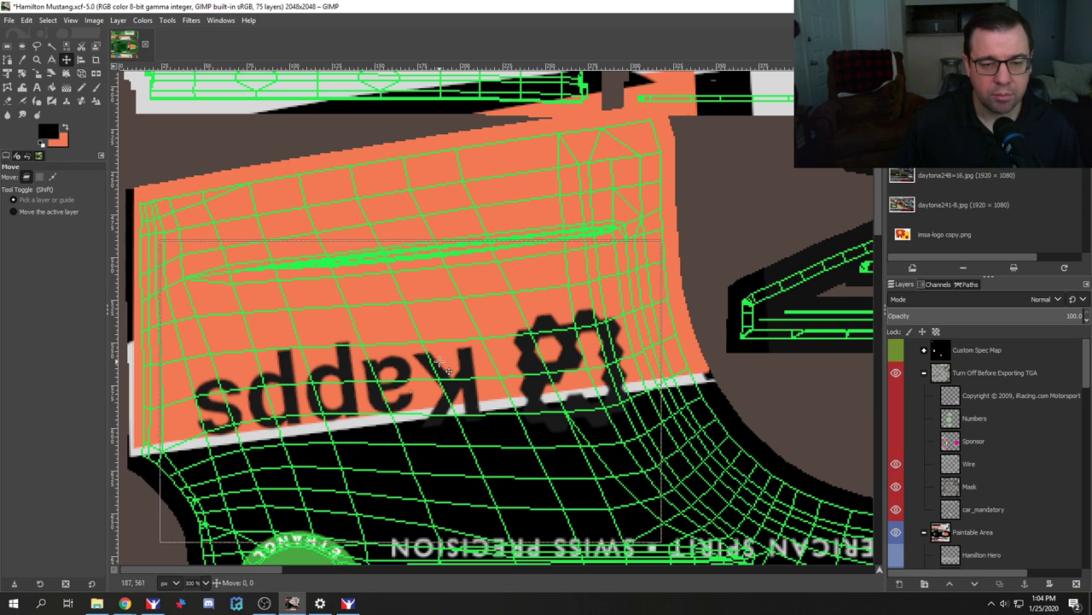
{"action": "key", "text": "Up"}
{"action": "key", "text": "Up"}
{"action": "key", "text": "Up"}
{"action": "key", "text": "Up"}
{"action": "key", "text": "Up"}
{"action": "key", "text": "Up"}
{"action": "key", "text": "Up"}
{"action": "key", "text": "Up"}
{"action": "key", "text": "Up"}
{"action": "key", "text": "Up"}
{"action": "key", "text": "Up"}
{"action": "key", "text": "Up"}
{"action": "key", "text": "Up"}
{"action": "key", "text": "Up"}
{"action": "key", "text": "Up"}
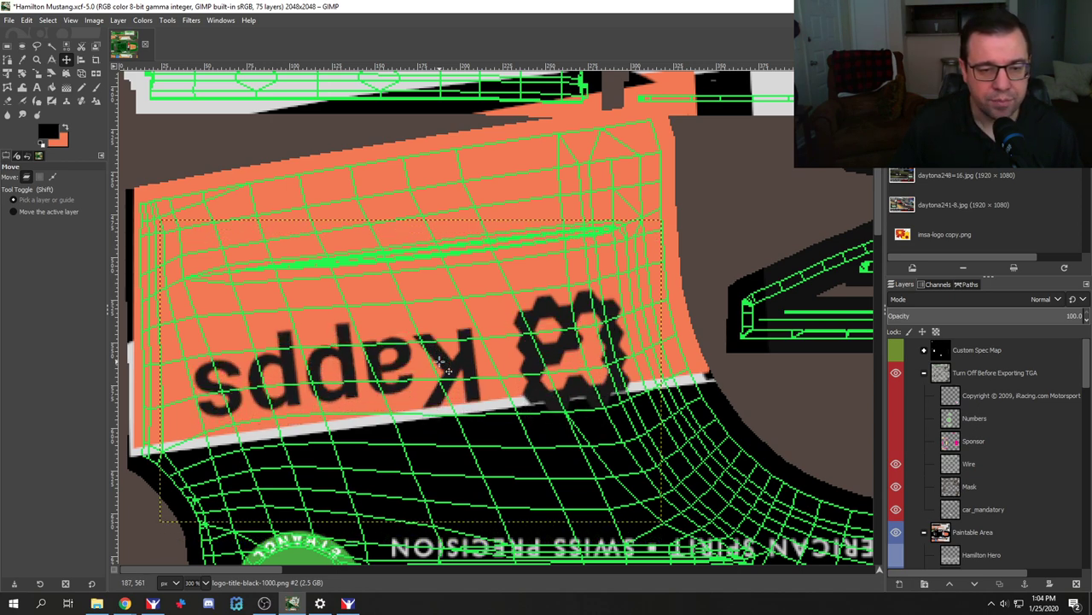
{"action": "key", "text": "Up"}
{"action": "key", "text": "Up"}
{"action": "key", "text": "Up"}
{"action": "key", "text": "Up"}
{"action": "key", "text": "Up"}
{"action": "key", "text": "Up"}
{"action": "key", "text": "Up"}
{"action": "key", "text": "Up"}
{"action": "key", "text": "Up"}
{"action": "key", "text": "Up"}
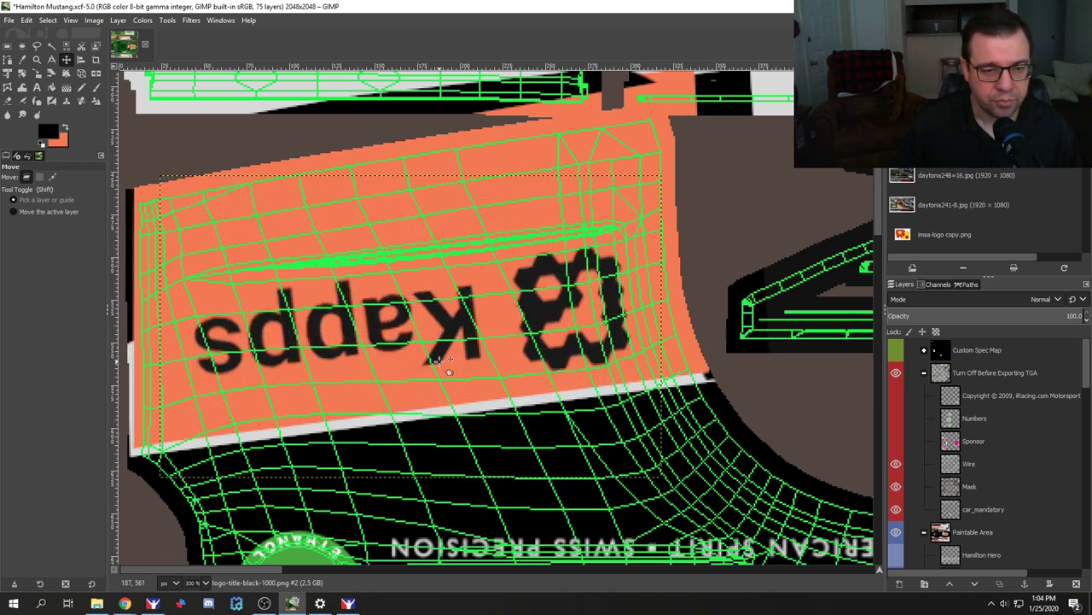
{"action": "scroll", "coordinate": [449, 360], "scroll_direction": "down", "scroll_amount": 15}
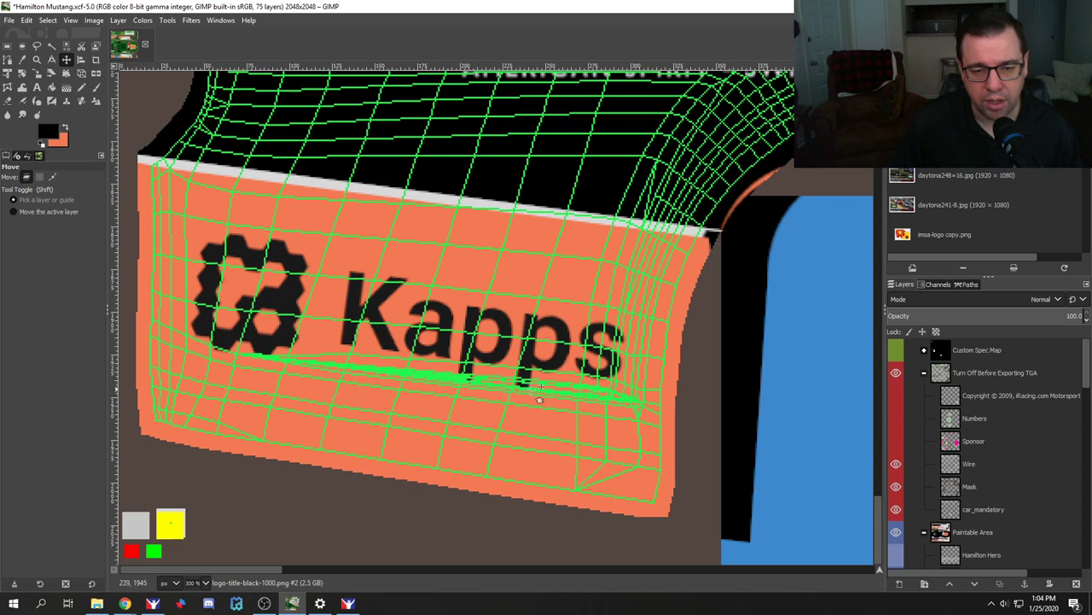
{"action": "scroll", "coordinate": [529, 389], "scroll_direction": "up", "scroll_amount": 16}
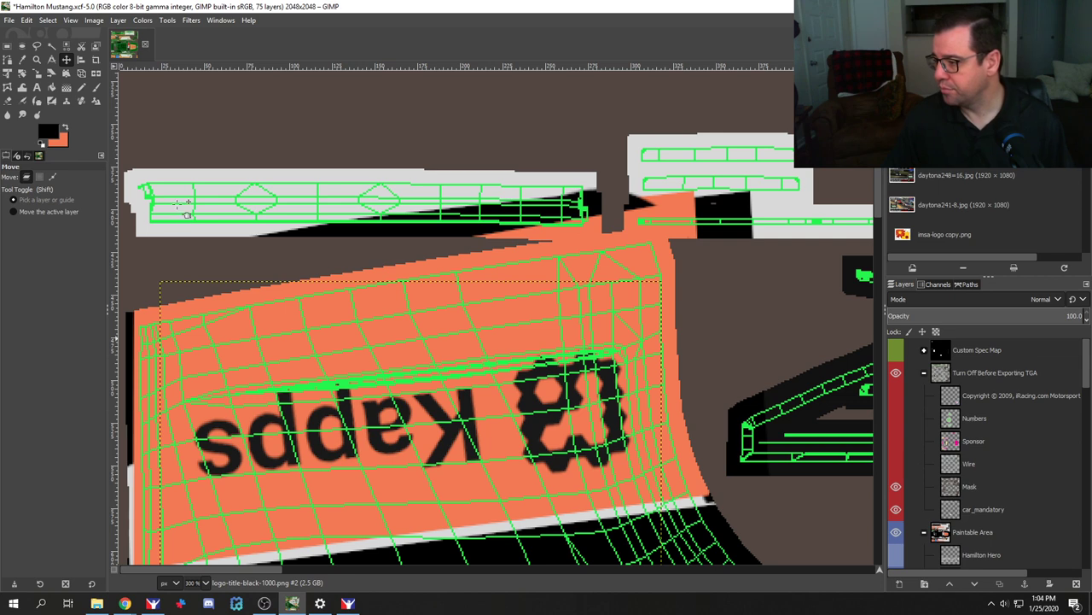
{"action": "left_click", "coordinate": [895, 464]}
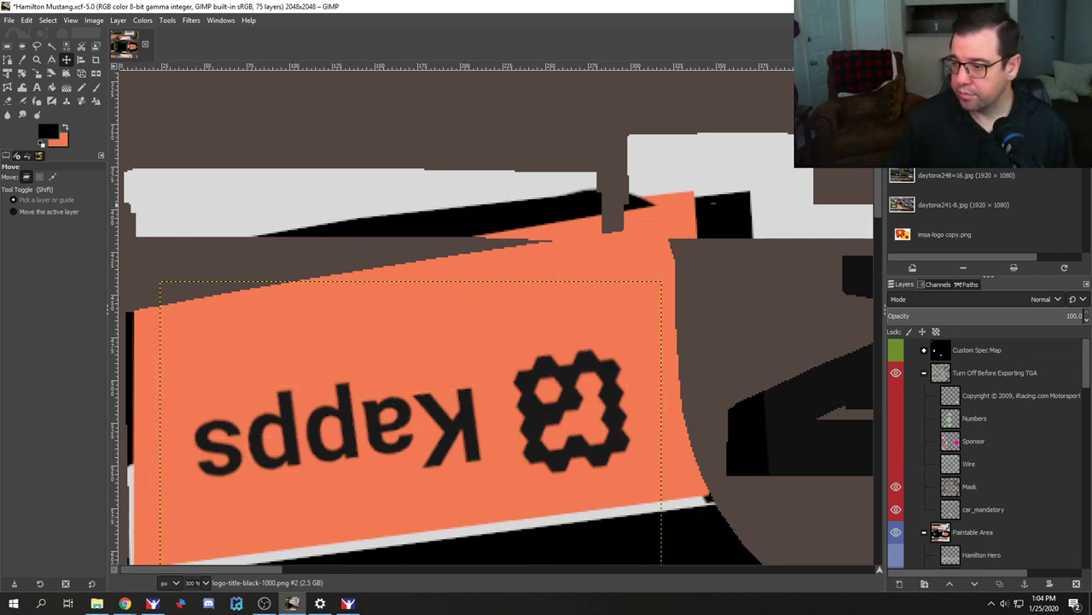
Step: Export the paint as TGA and reload the car textures in iRacing to preview it
{"action": "key", "text": "ctrl+e"}
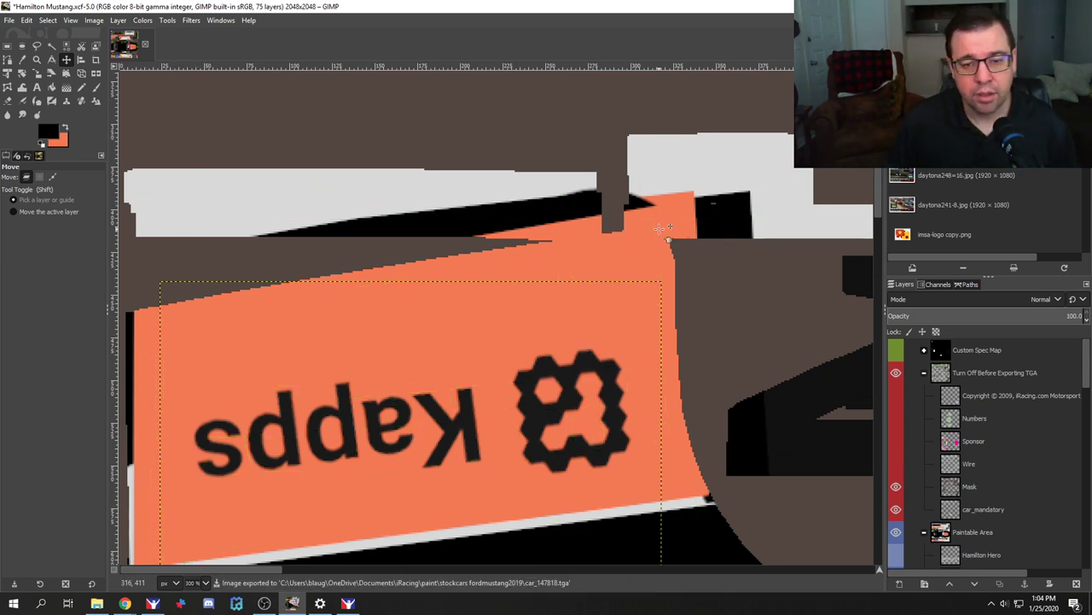
{"action": "key", "text": "alt+Tab"}
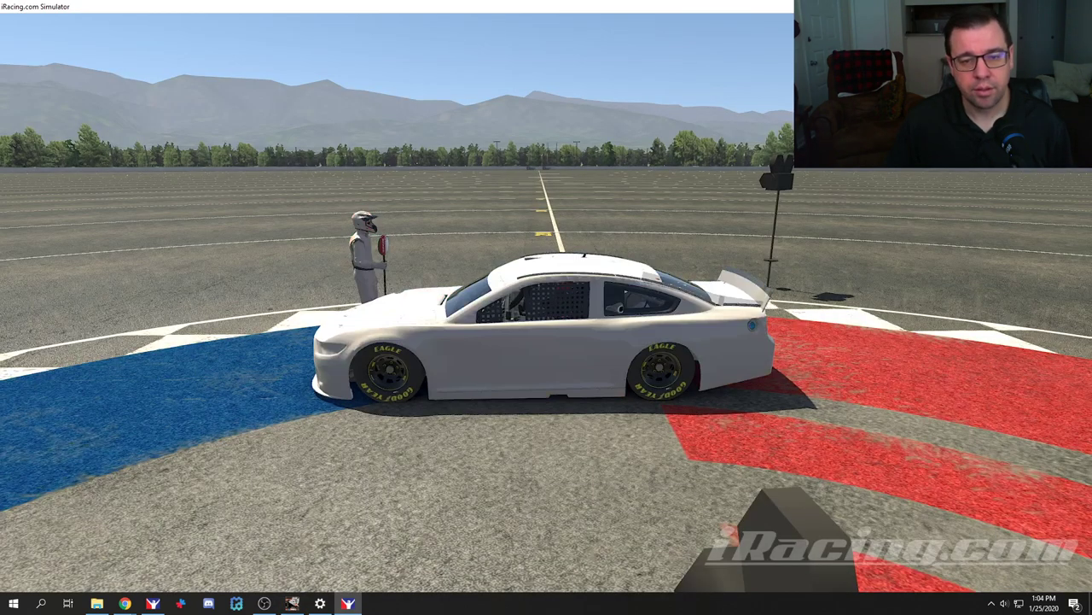
{"action": "key", "text": "ctrl+r"}
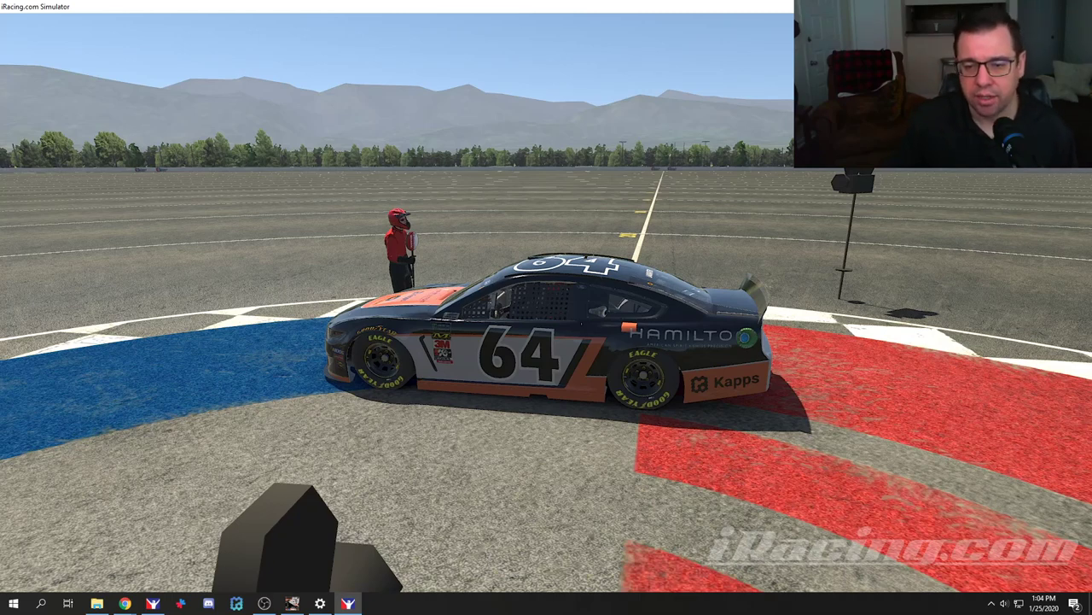
Step: Scale the hamilton.png #1 logo layer down to 414 × 93, then switch to iRacing
{"action": "key", "text": "alt+Tab"}
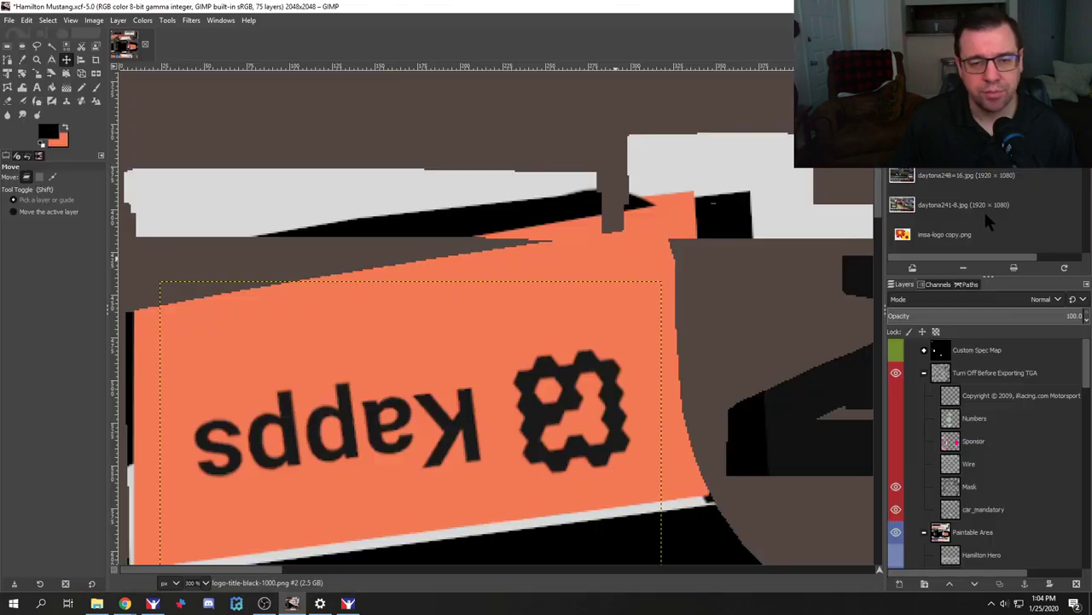
{"action": "scroll", "coordinate": [518, 318], "scroll_direction": "down", "scroll_amount": 5}
{"action": "scroll", "coordinate": [518, 319], "scroll_direction": "up", "scroll_amount": 2}
{"action": "scroll", "coordinate": [518, 319], "scroll_direction": "down", "scroll_amount": 2}
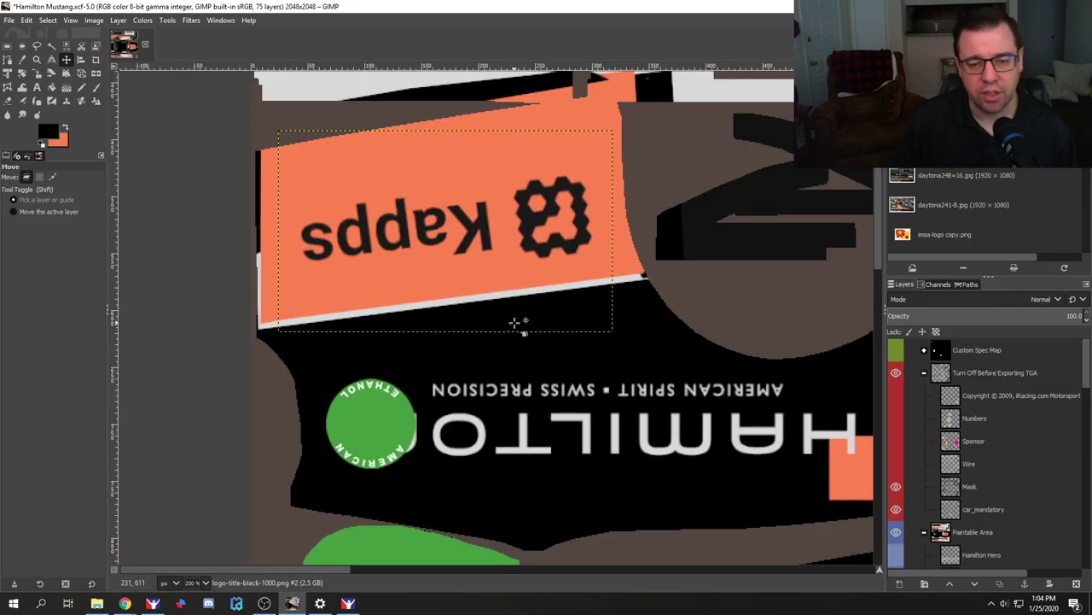
{"action": "scroll", "coordinate": [979, 457], "scroll_direction": "down", "scroll_amount": 5}
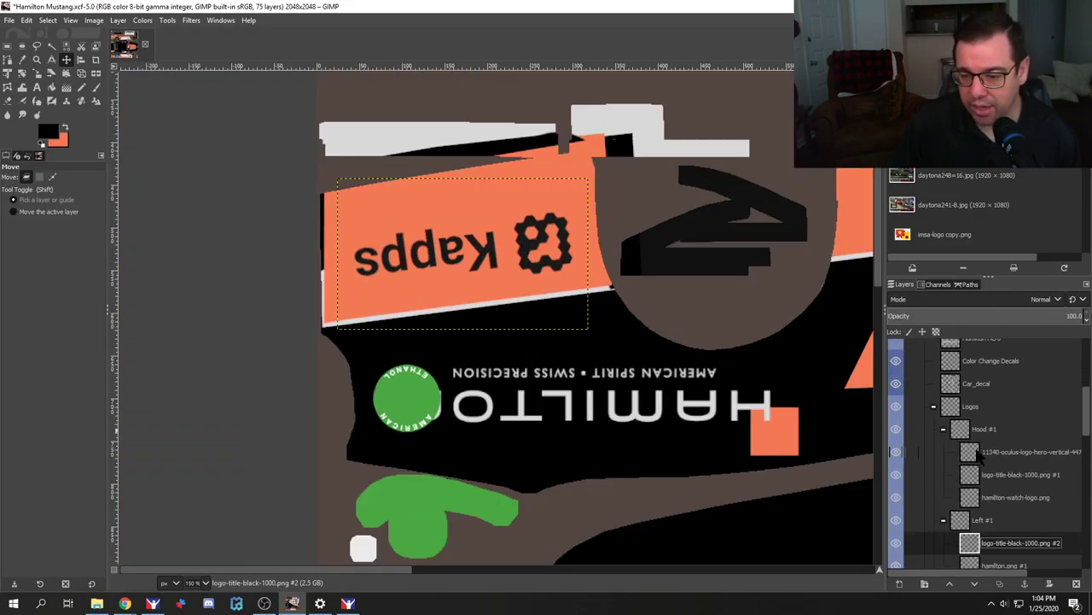
{"action": "scroll", "coordinate": [979, 456], "scroll_direction": "down", "scroll_amount": 2}
{"action": "left_click", "coordinate": [1003, 504]}
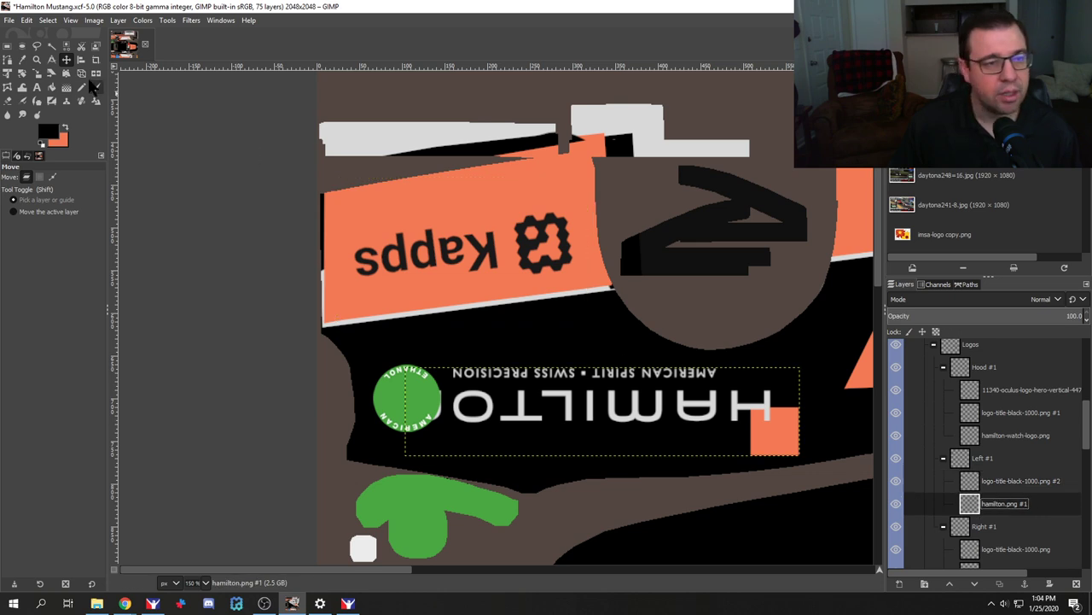
{"action": "left_click", "coordinate": [37, 73]}
{"action": "left_click", "coordinate": [413, 360]}
{"action": "left_click_drag", "start_coordinate": [424, 386], "coordinate": [461, 401]}
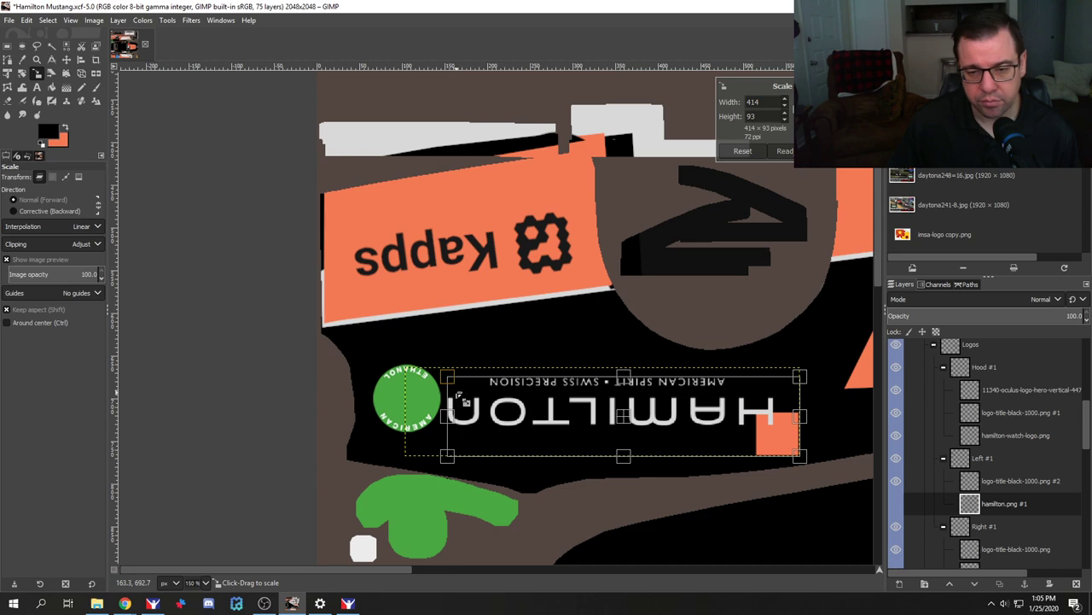
{"action": "key", "text": "Return"}
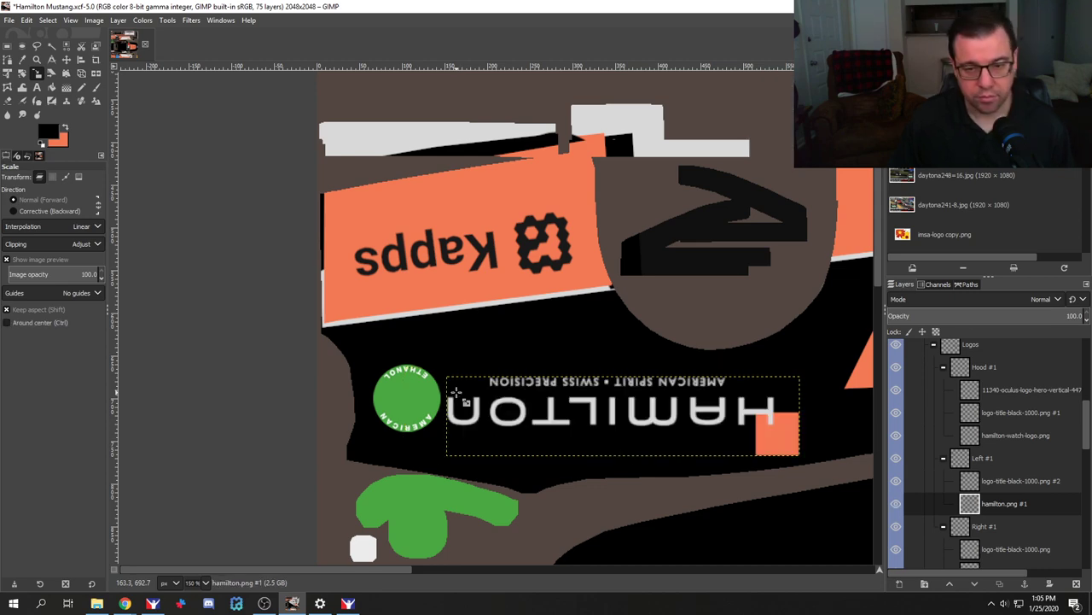
{"action": "key", "text": "alt+Tab"}
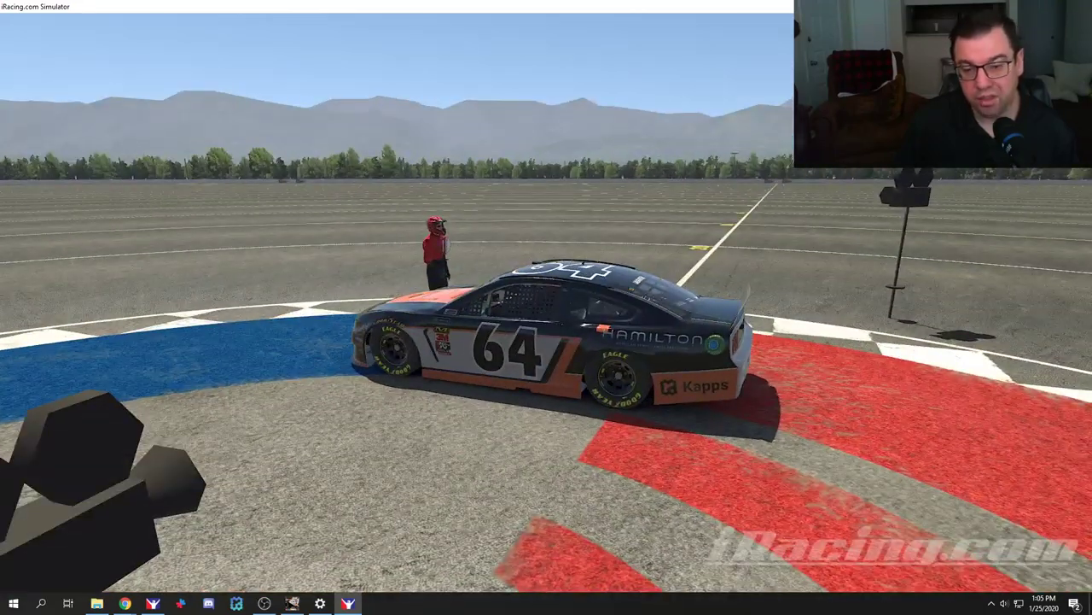
Step: Adjust the Hamilton logo, reload the paint in iRacing to check it, then return to GIMP
{"action": "key", "text": "alt+Tab"}
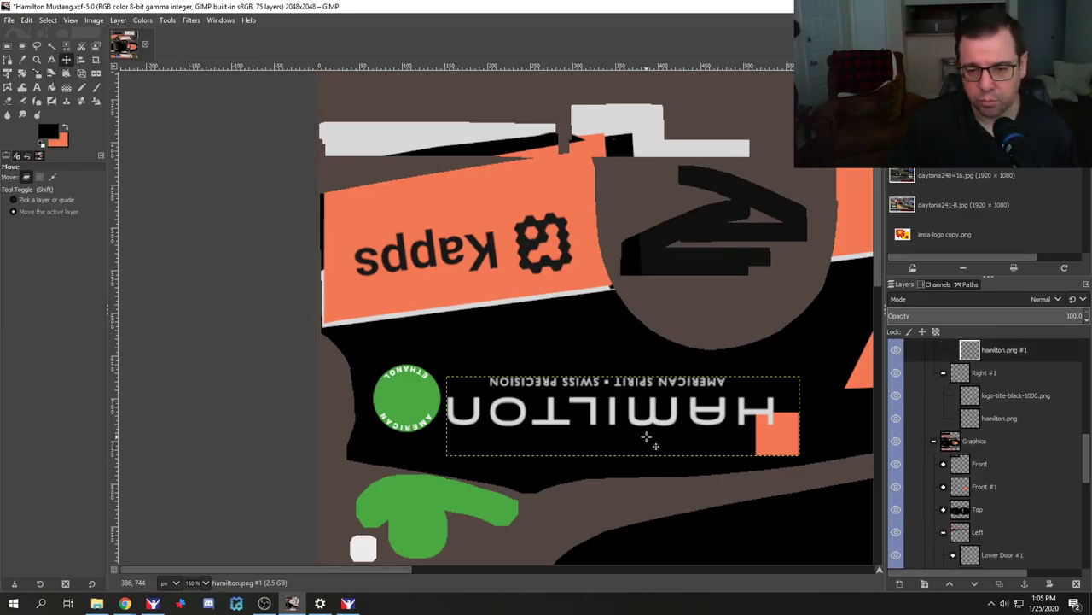
{"action": "key", "text": "ctrl+z"}
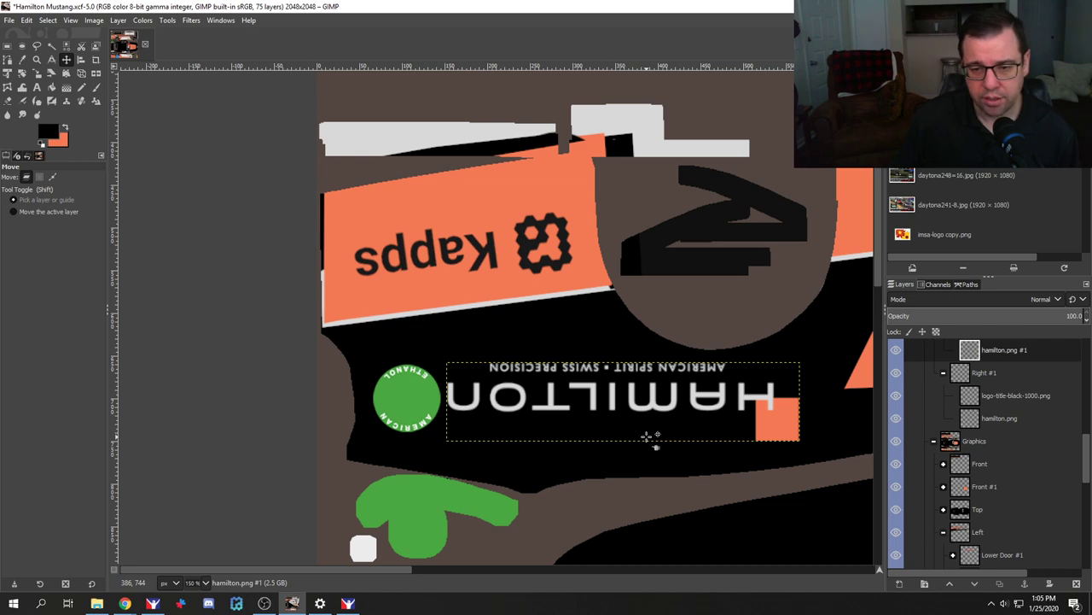
{"action": "key", "text": "alt+Tab"}
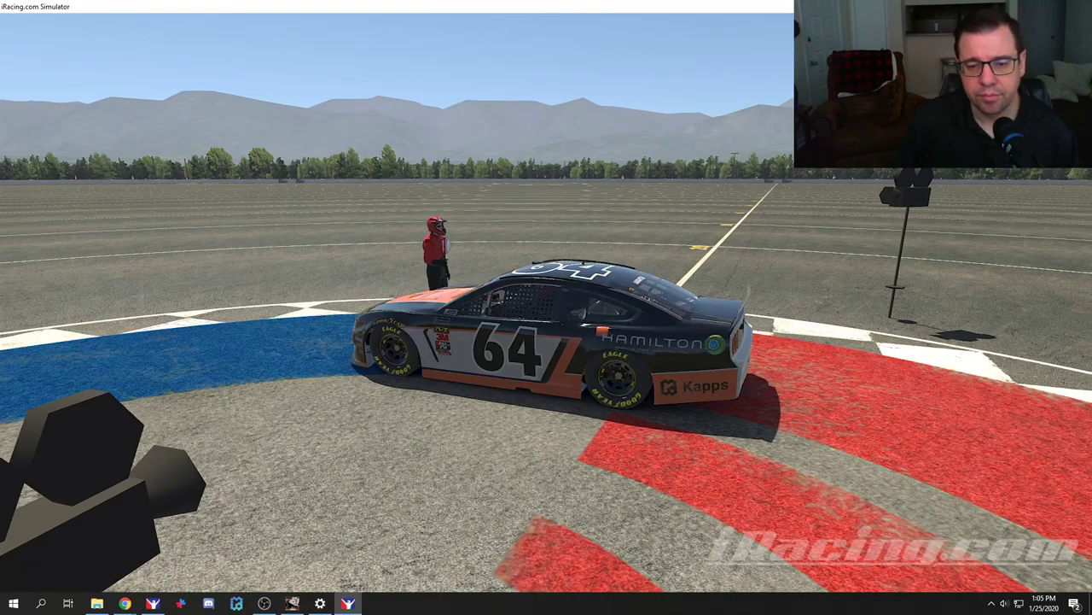
{"action": "key", "text": "alt+Tab"}
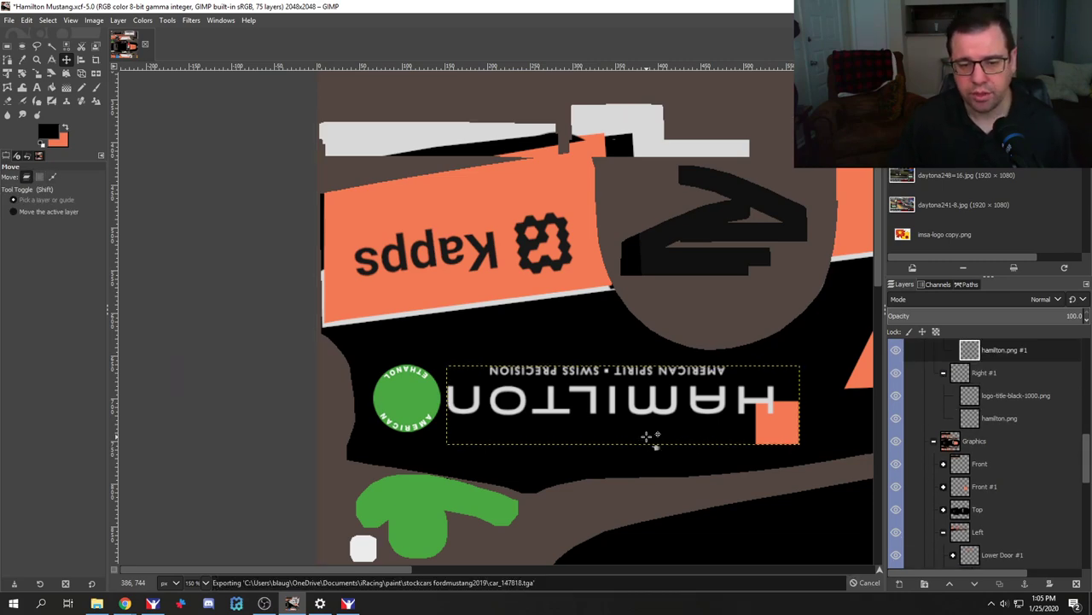
{"action": "key", "text": "alt+Tab"}
{"action": "key", "text": "ctrl+r"}
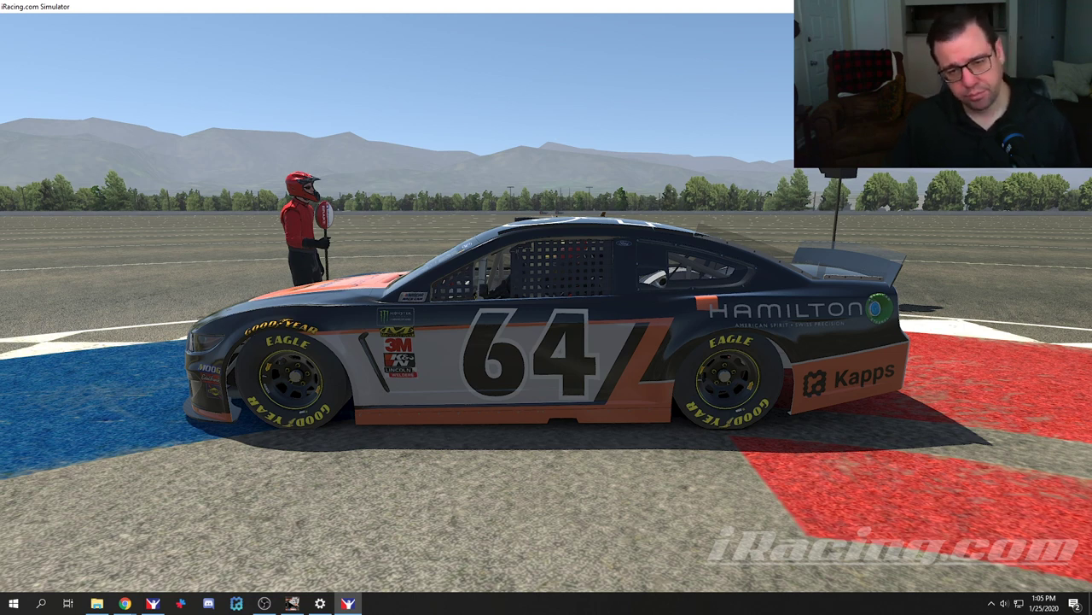
{"action": "key", "text": "alt+Tab"}
Step: Create a layer group named 'Back' inside the Graphics group
{"action": "scroll", "coordinate": [482, 376], "scroll_direction": "down", "scroll_amount": 2}
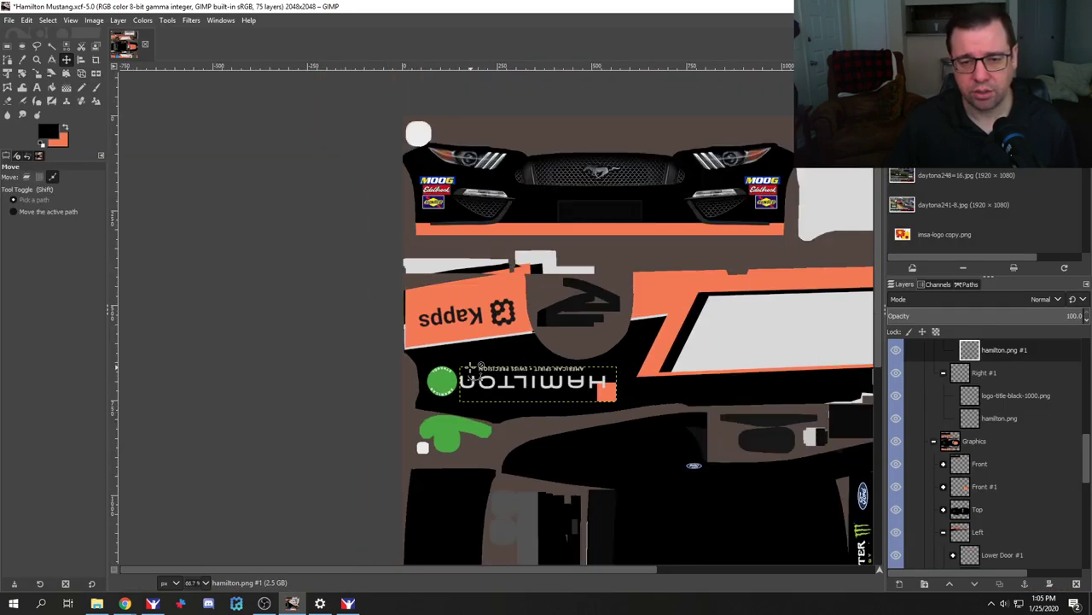
{"action": "left_click_drag", "start_coordinate": [510, 437], "coordinate": [503, 588]}
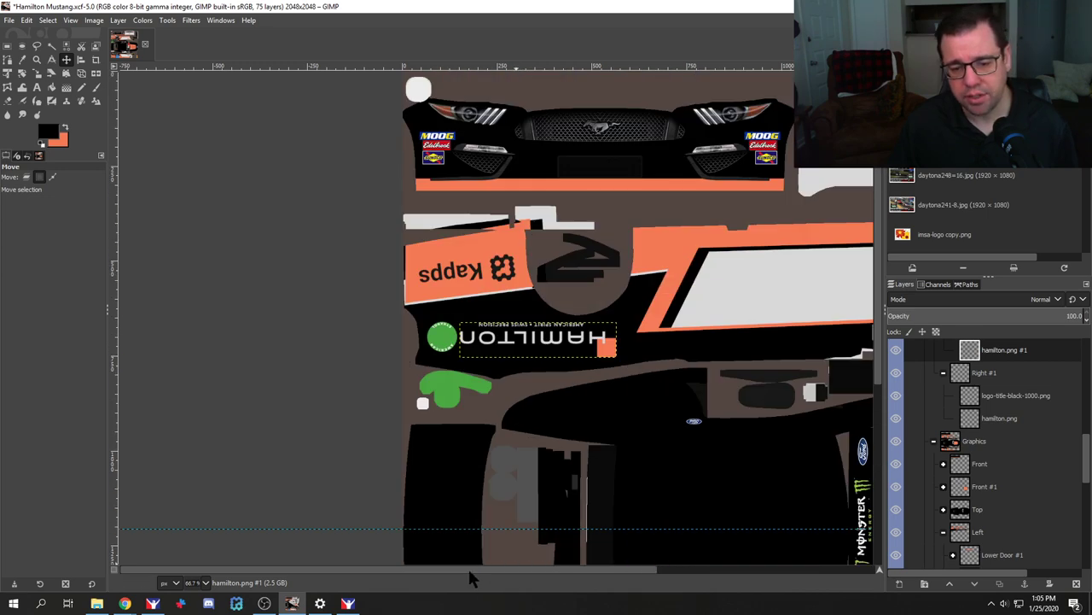
{"action": "scroll", "coordinate": [474, 570], "scroll_direction": "right", "scroll_amount": 5}
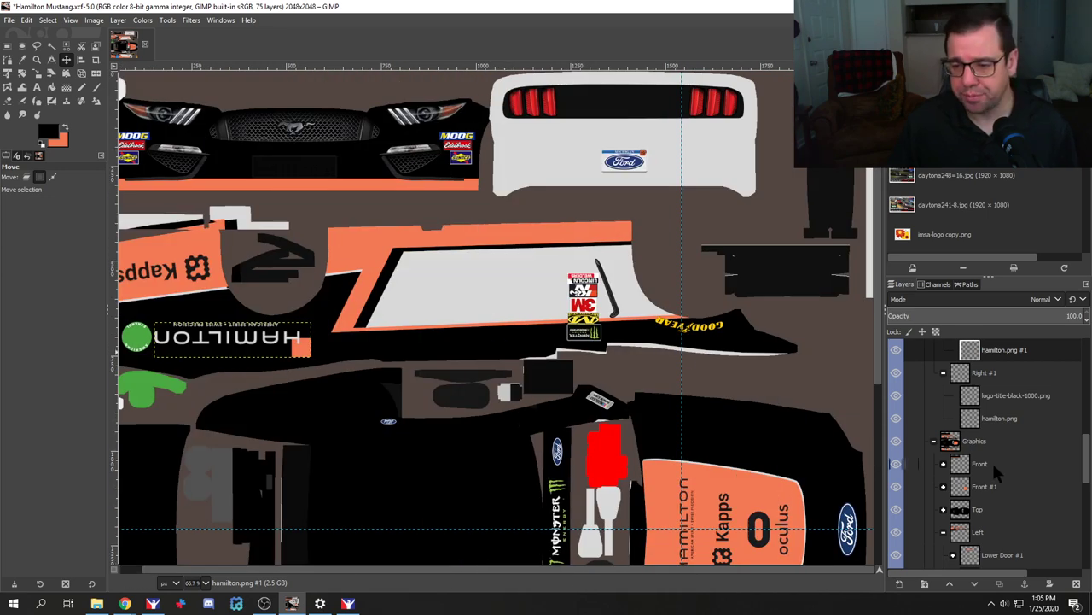
{"action": "scroll", "coordinate": [995, 461], "scroll_direction": "down", "scroll_amount": 2}
{"action": "scroll", "coordinate": [994, 461], "scroll_direction": "up", "scroll_amount": 2}
{"action": "left_click", "coordinate": [974, 440]}
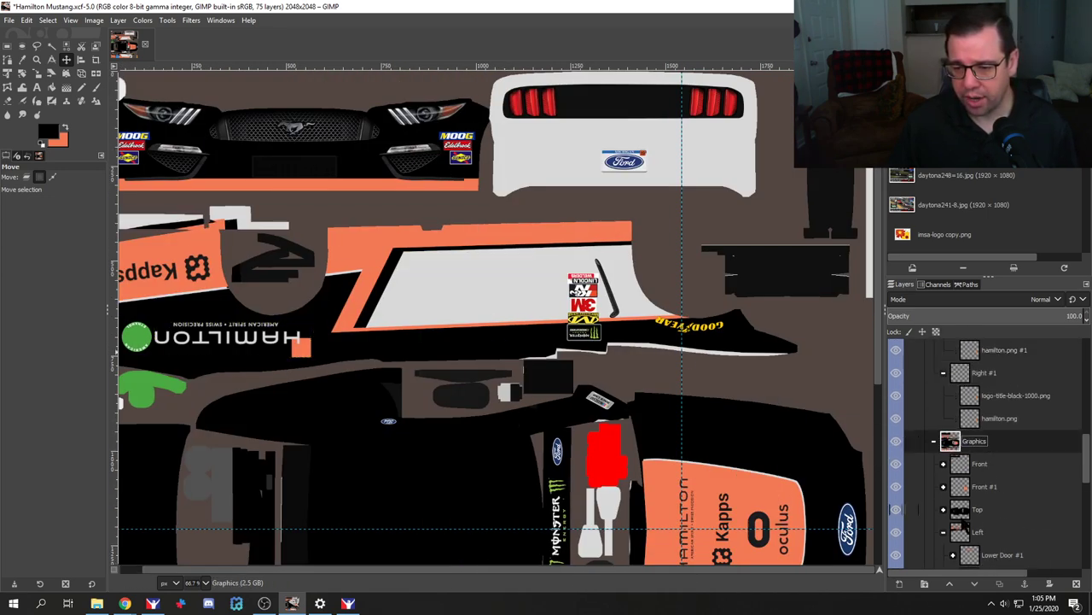
{"action": "left_click", "coordinate": [924, 583]}
{"action": "type", "text": "Back"}
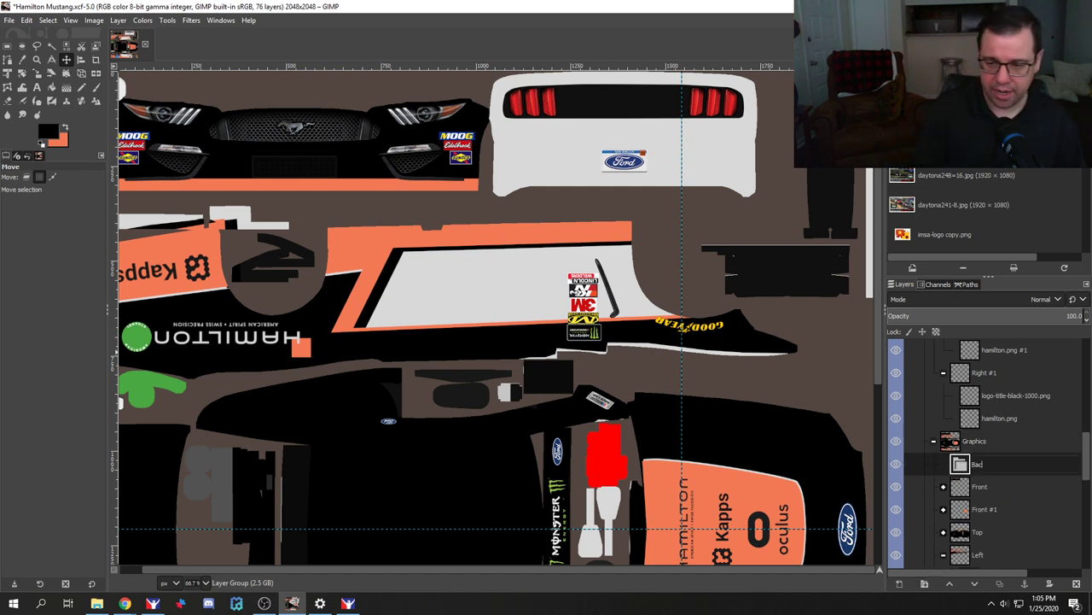
{"action": "key", "text": "Return"}
Step: Add a transparent layer named 'Back Black' inside the Back group
{"action": "left_click", "coordinate": [899, 583]}
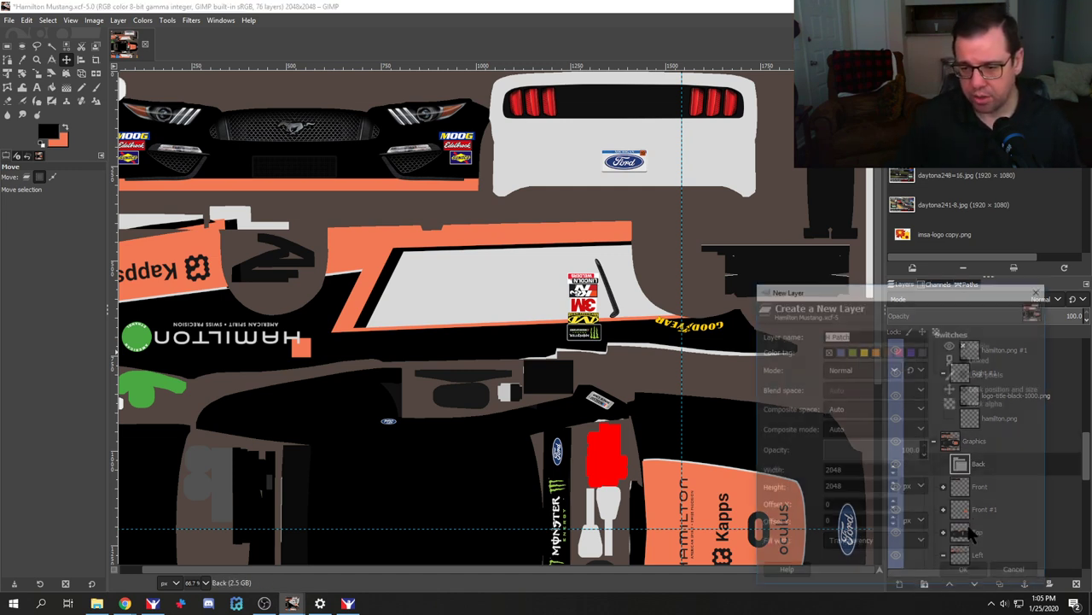
{"action": "type", "text": "Ba"}
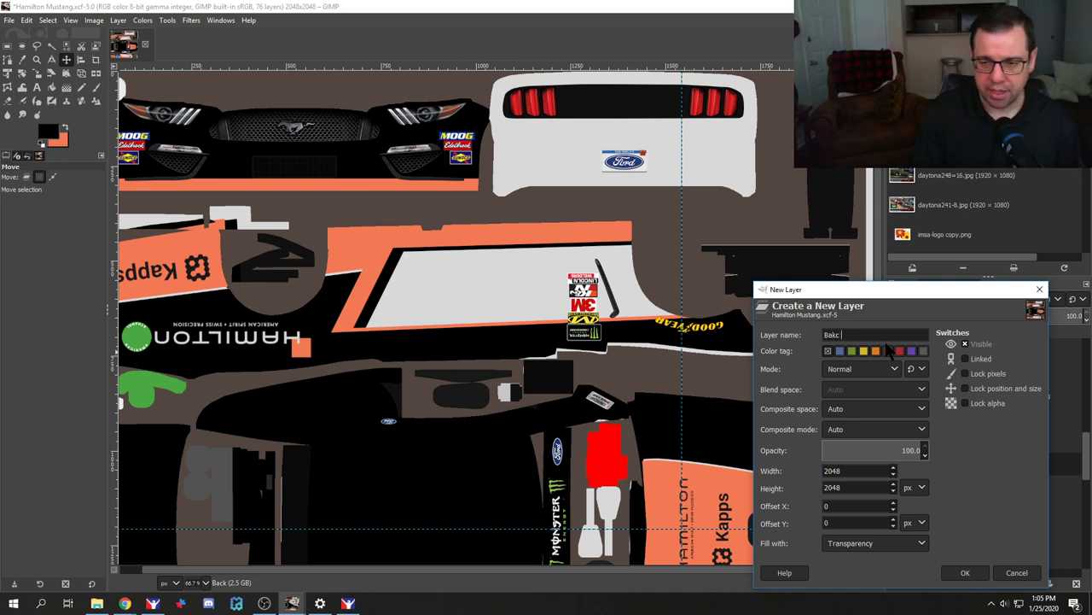
{"action": "type", "text": "ck Black"}
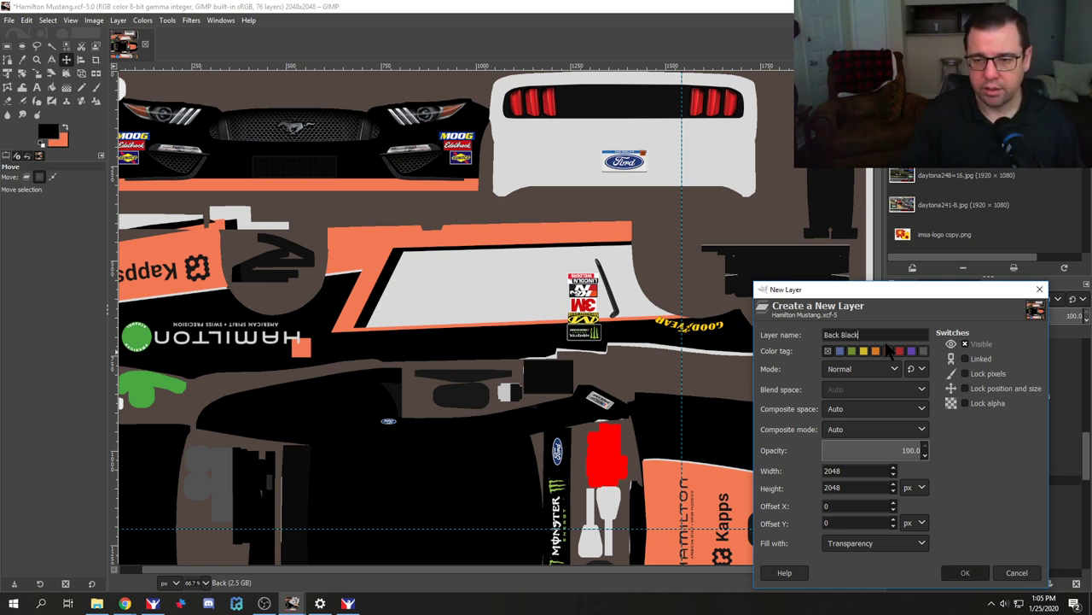
{"action": "key", "text": "Return"}
Step: Box the white rear bumper panel with Rectangle Select, trim its edges, and fill it black
{"action": "key", "text": "p"}
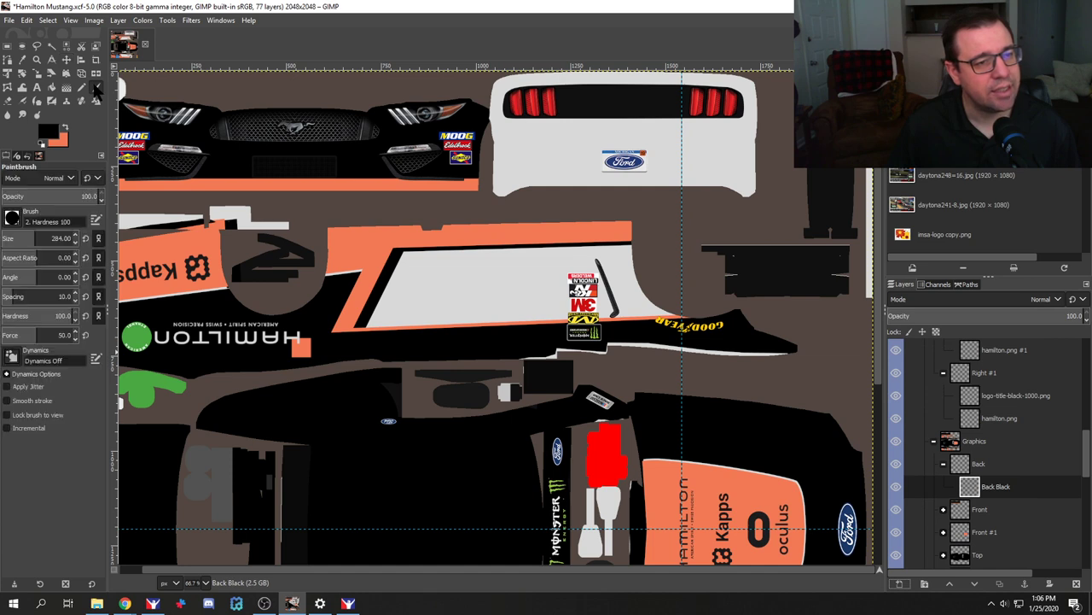
{"action": "left_click", "coordinate": [8, 47]}
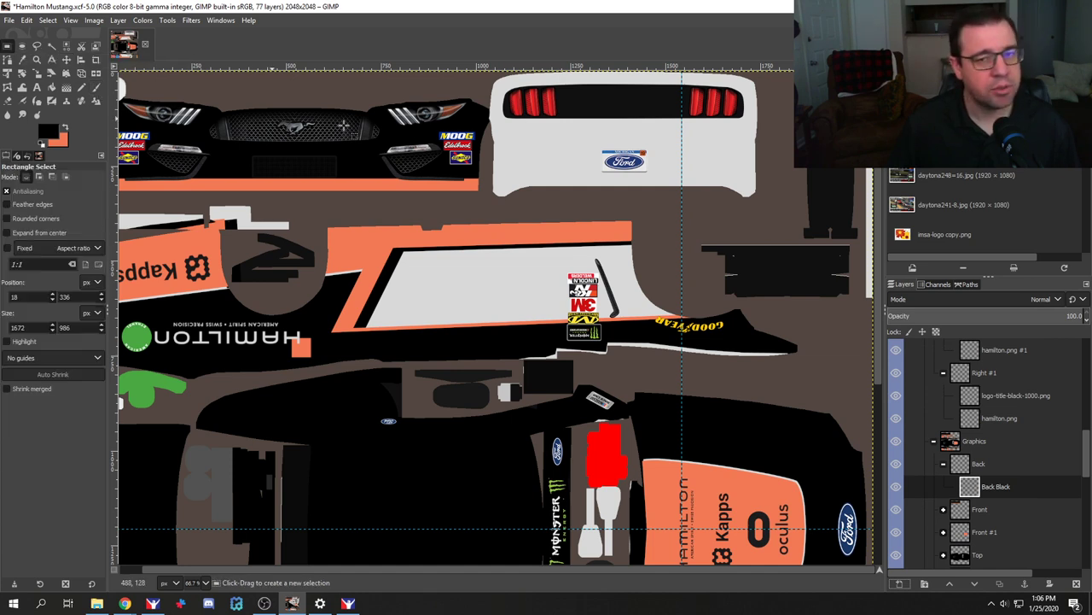
{"action": "left_click_drag", "start_coordinate": [489, 202], "coordinate": [766, 69]}
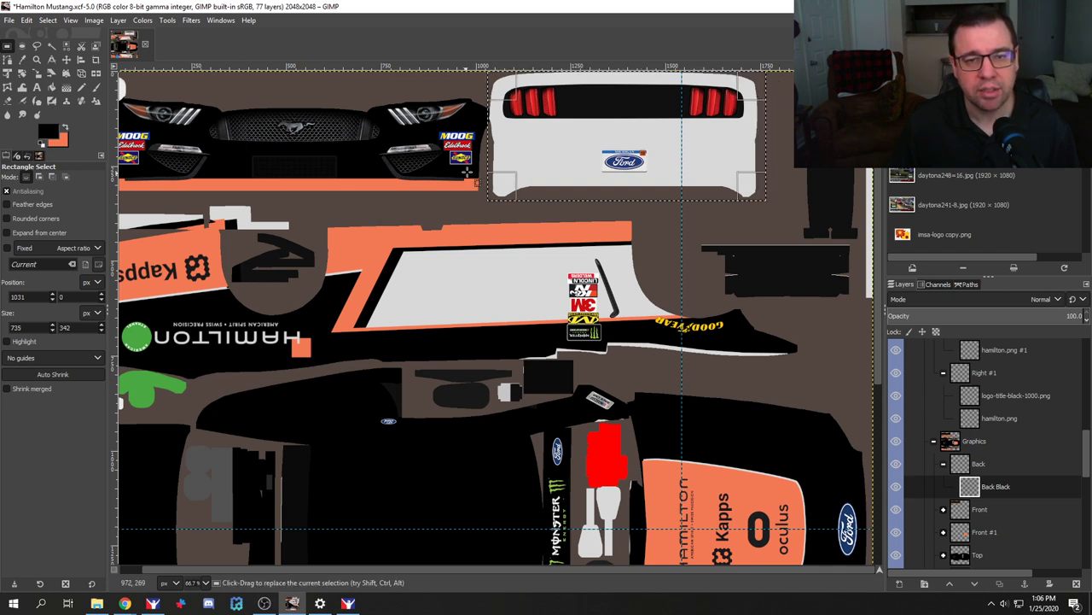
{"action": "left_click_drag", "start_coordinate": [498, 150], "coordinate": [500, 149]}
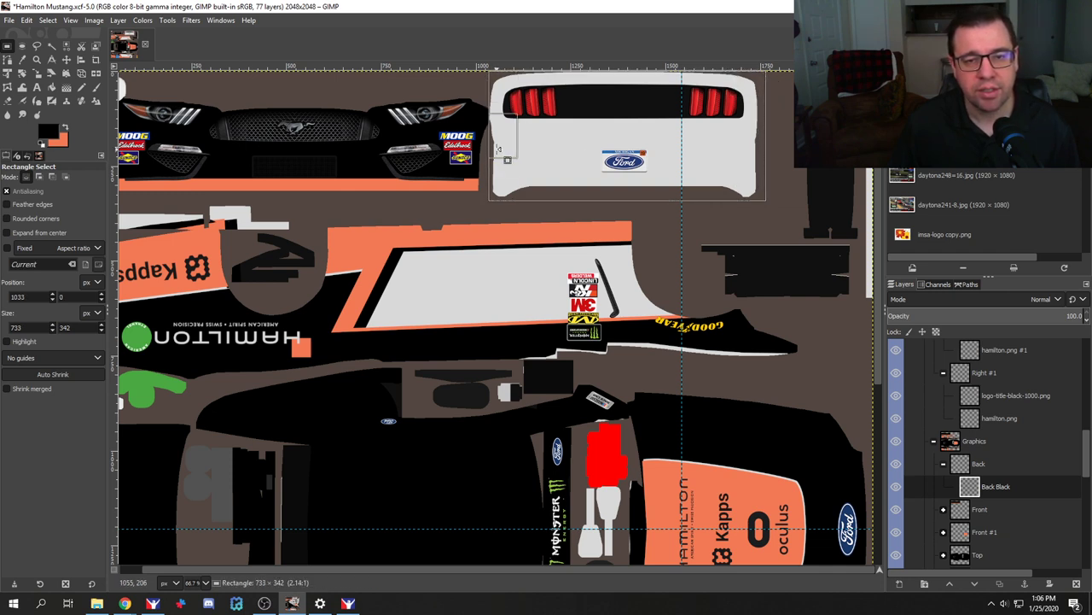
{"action": "left_click_drag", "start_coordinate": [759, 128], "coordinate": [755, 127]}
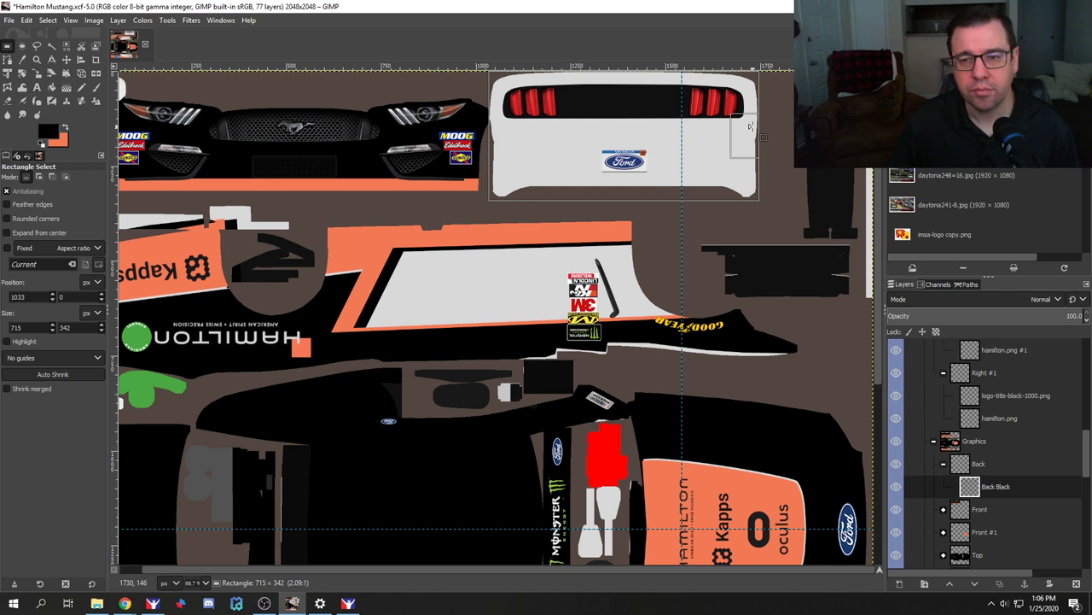
{"action": "left_click_drag", "start_coordinate": [605, 87], "coordinate": [605, 86]}
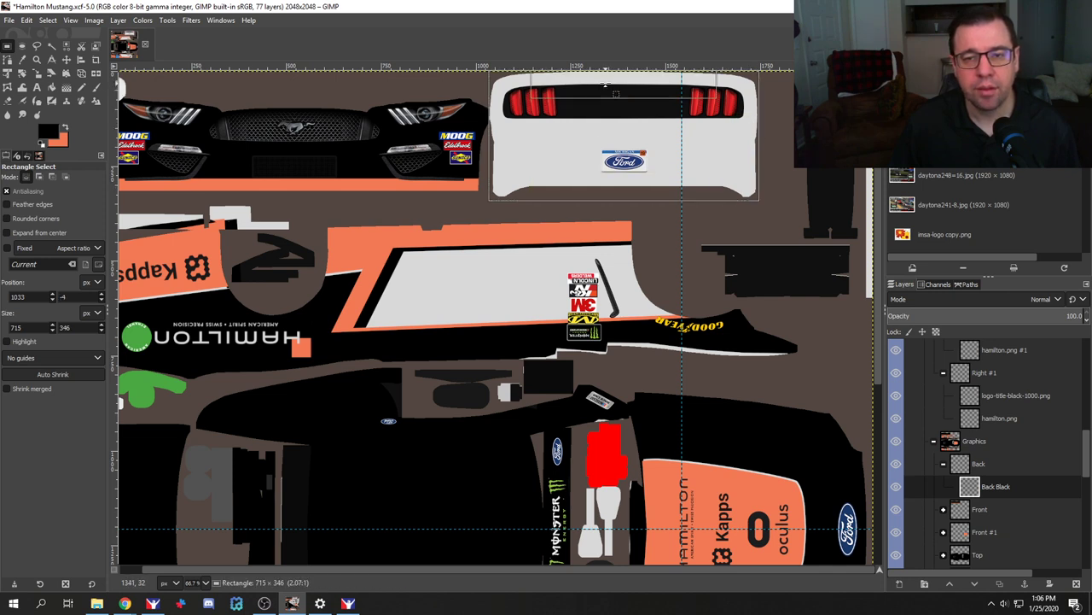
{"action": "key", "text": "p"}
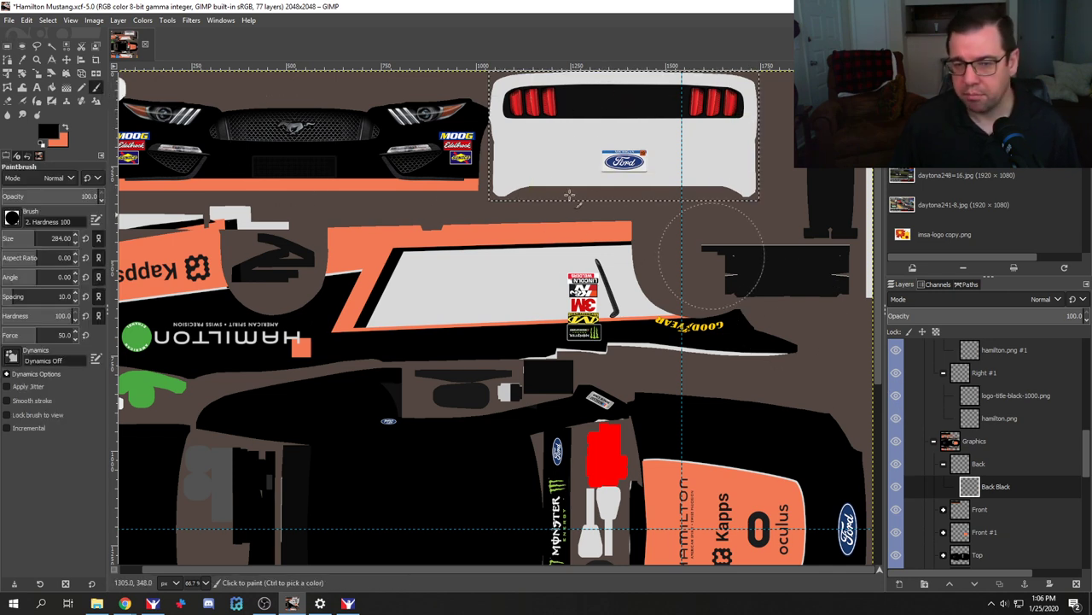
{"action": "key", "text": "ctrl+comma"}
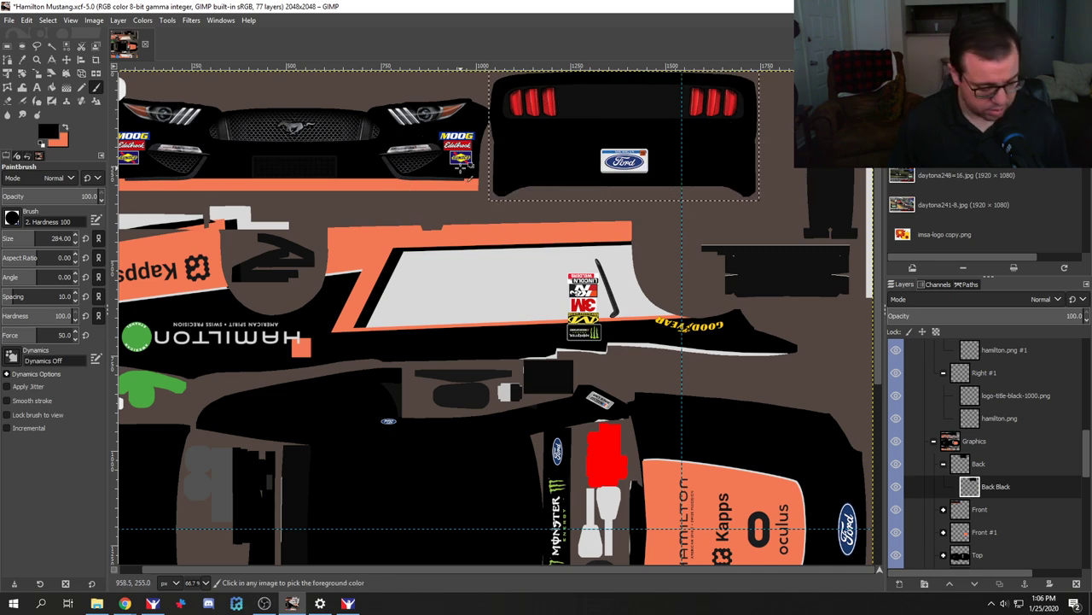
Step: Preview the black rear bumper on the #64 in iRacing, then return to GIMP with Rectangle Select
{"action": "key", "text": "alt+Tab"}
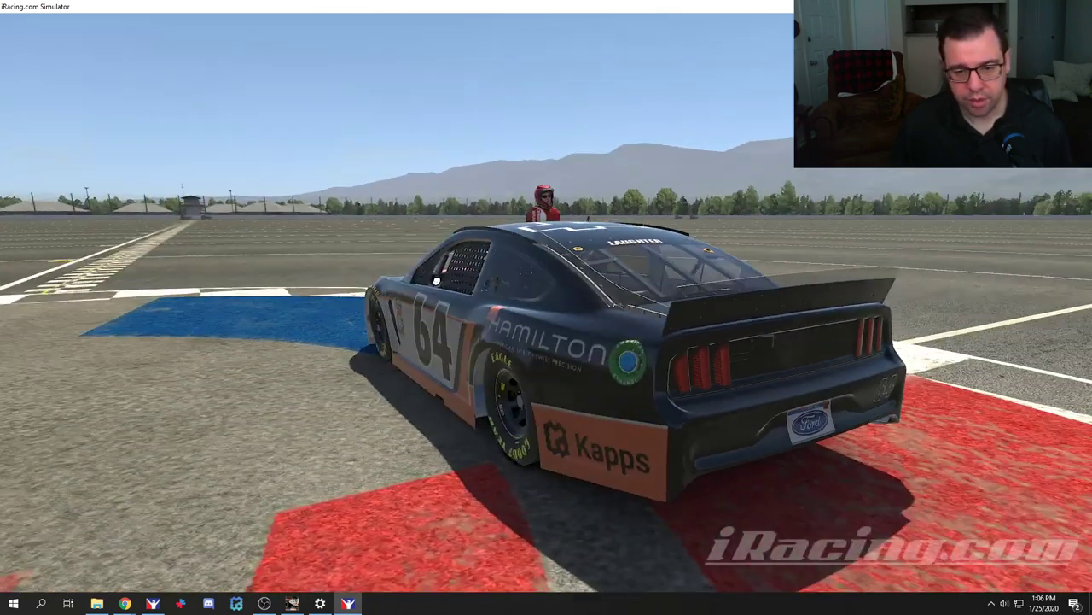
{"action": "key", "text": "alt+Tab"}
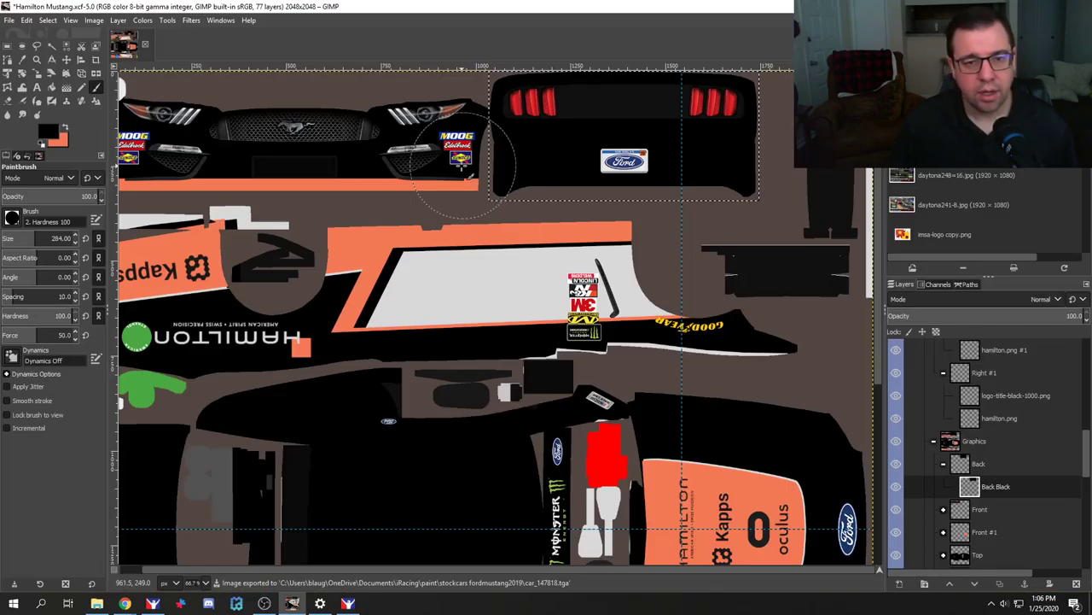
{"action": "left_click", "coordinate": [8, 46]}
{"action": "scroll", "coordinate": [529, 162], "scroll_direction": "up", "scroll_amount": 3}
{"action": "scroll", "coordinate": [529, 162], "scroll_direction": "down", "scroll_amount": 1}
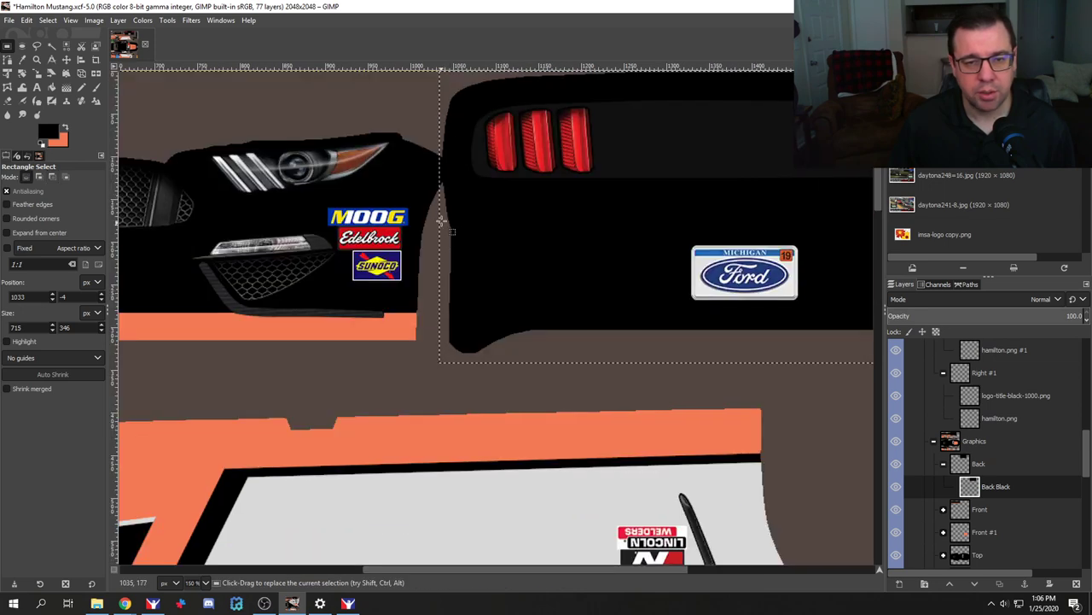
Step: Select the lower rear bumper panel and pick light grey as the foreground colour
{"action": "left_click_drag", "start_coordinate": [442, 216], "coordinate": [832, 362]}
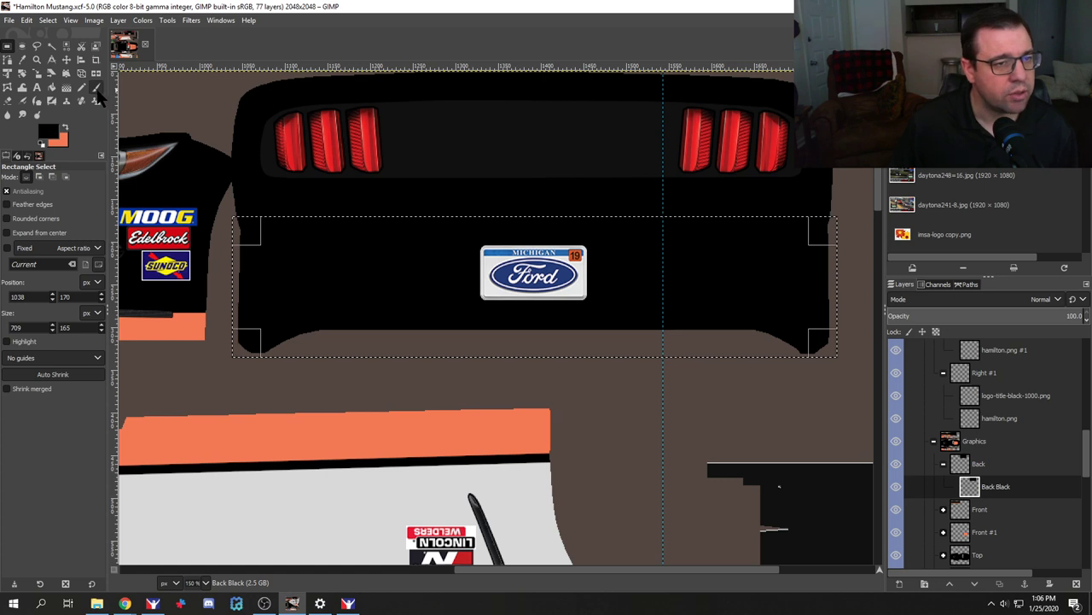
{"action": "left_click", "coordinate": [96, 93]}
{"action": "left_click", "coordinate": [49, 135]}
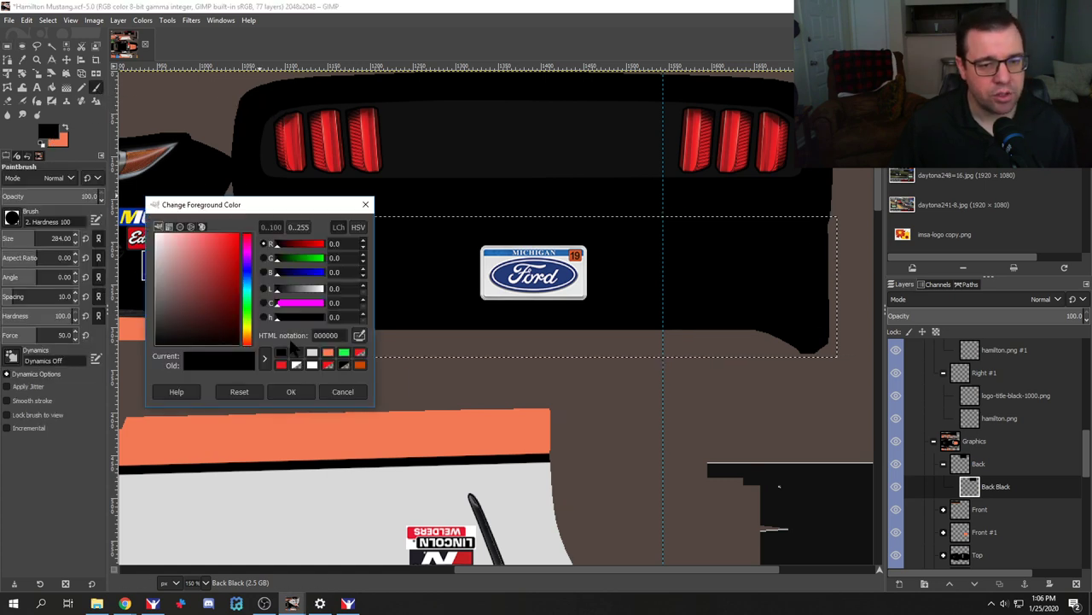
{"action": "left_click", "coordinate": [314, 362]}
{"action": "left_click", "coordinate": [291, 391]}
Step: Undo a trial light grey brush stroke, then start a new layer in the Back group
{"action": "mouse_move", "coordinate": [317, 227]}
{"action": "left_mouse_down"}
{"action": "mouse_move", "coordinate": [362, 272]}
{"action": "mouse_move", "coordinate": [800, 273]}
{"action": "left_mouse_up"}
{"action": "key", "text": "ctrl+z"}
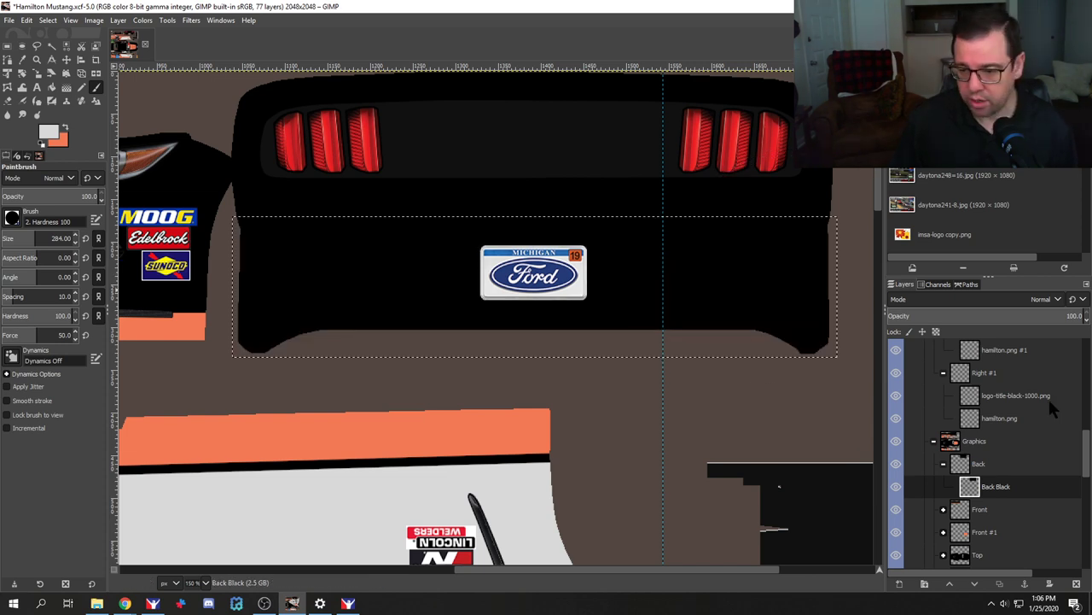
{"action": "left_click", "coordinate": [981, 463]}
{"action": "left_click", "coordinate": [899, 583]}
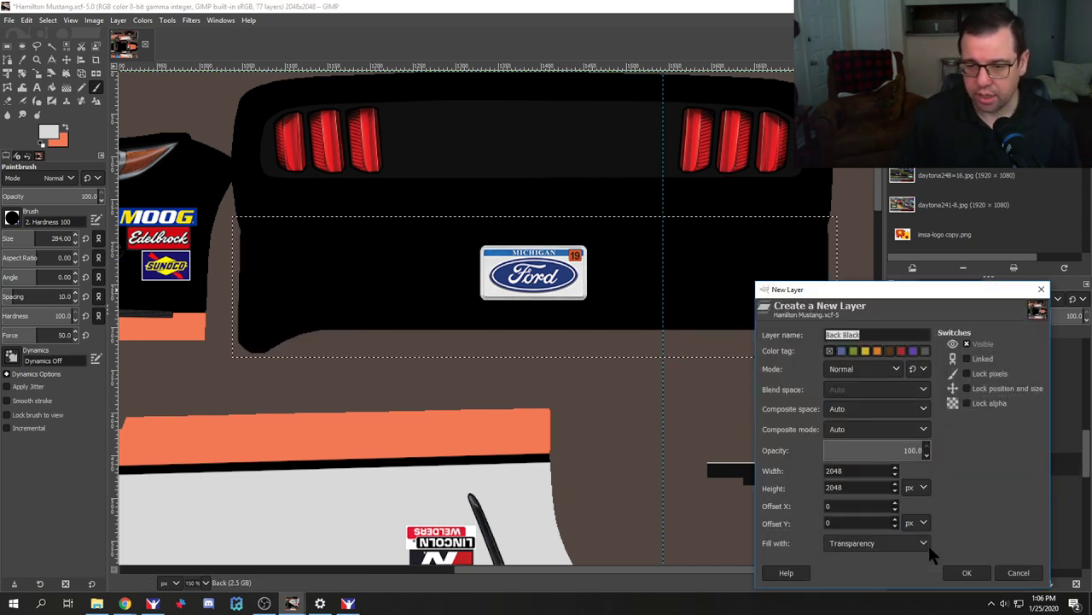
Step: Name the new layer 'Back white', fill the bumper selection with the foreground colour, and export
{"action": "type", "text": "white"}
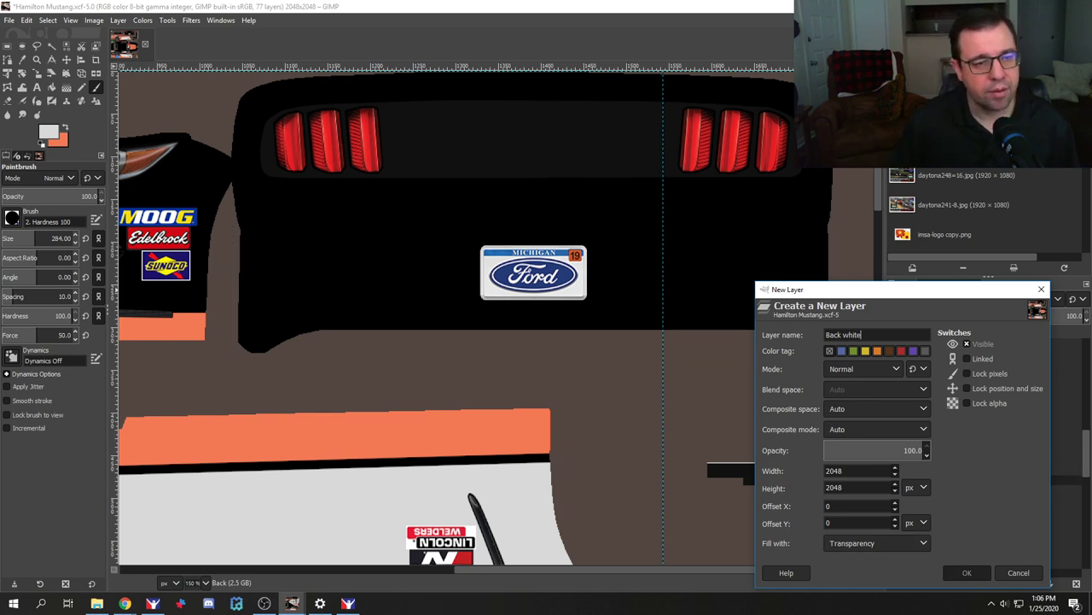
{"action": "key", "text": "Return"}
{"action": "key", "text": "ctrl+comma"}
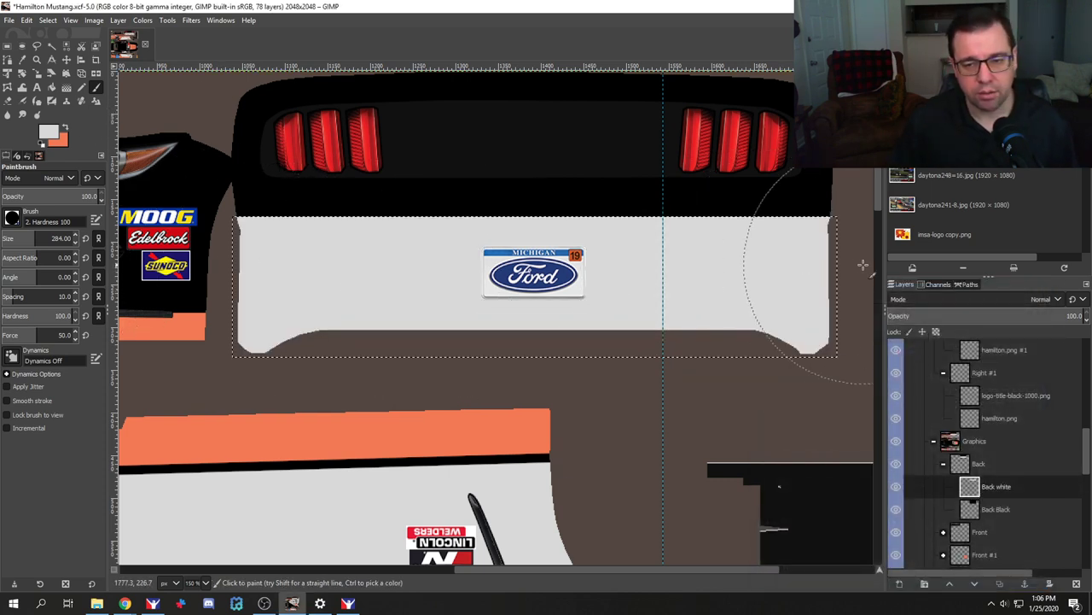
{"action": "key", "text": "ctrl+m"}
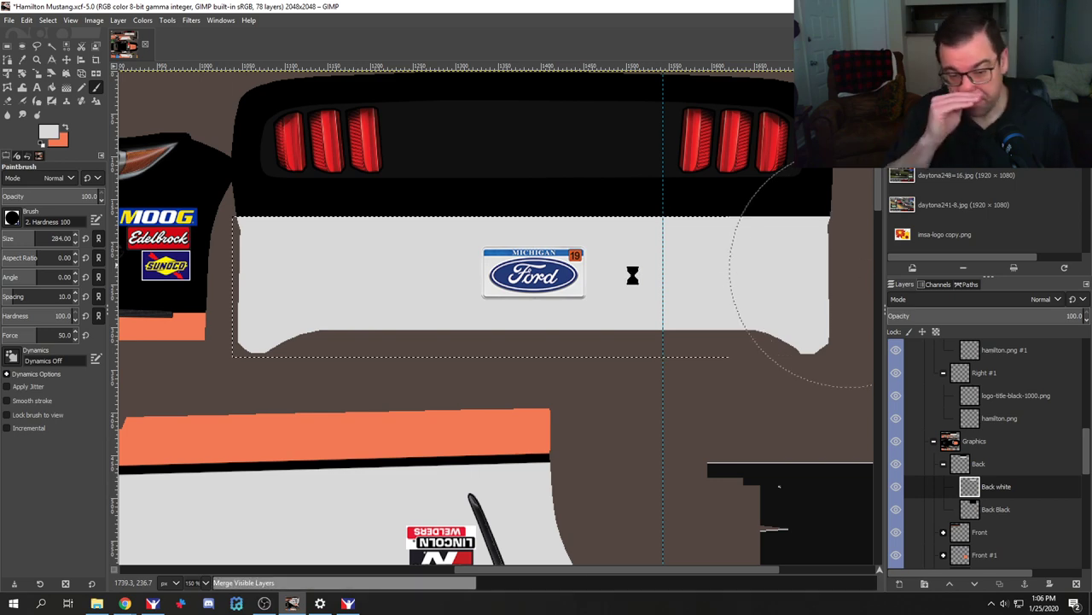
{"action": "key", "text": "alt+Tab"}
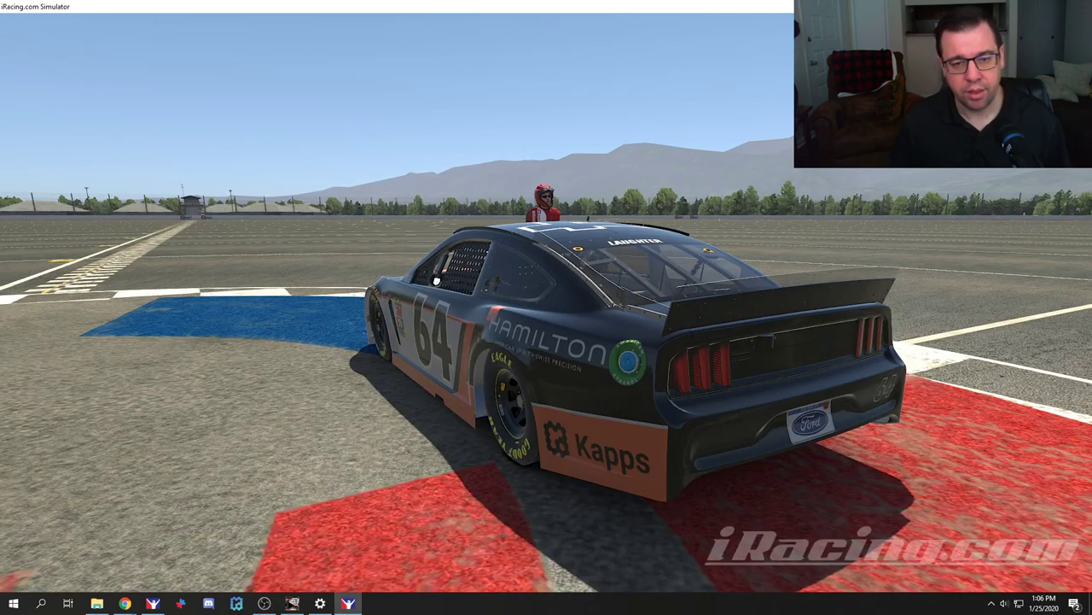
Step: Reload the paint in iRacing to check the light grey lower rear bumper, then return to GIMP
{"action": "key", "text": "ctrl+r"}
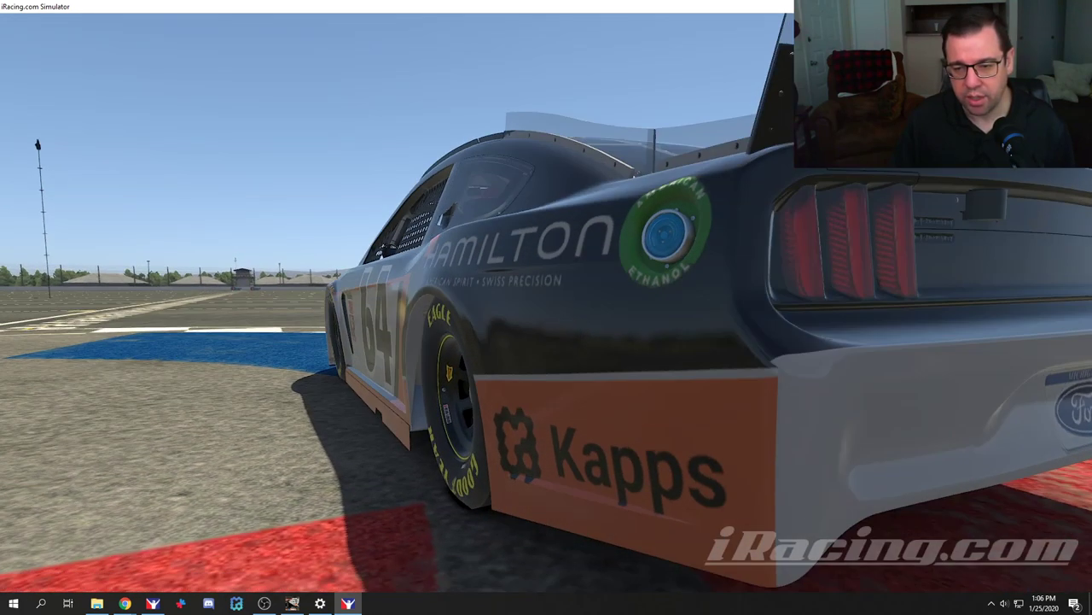
{"action": "key", "text": "alt+Tab"}
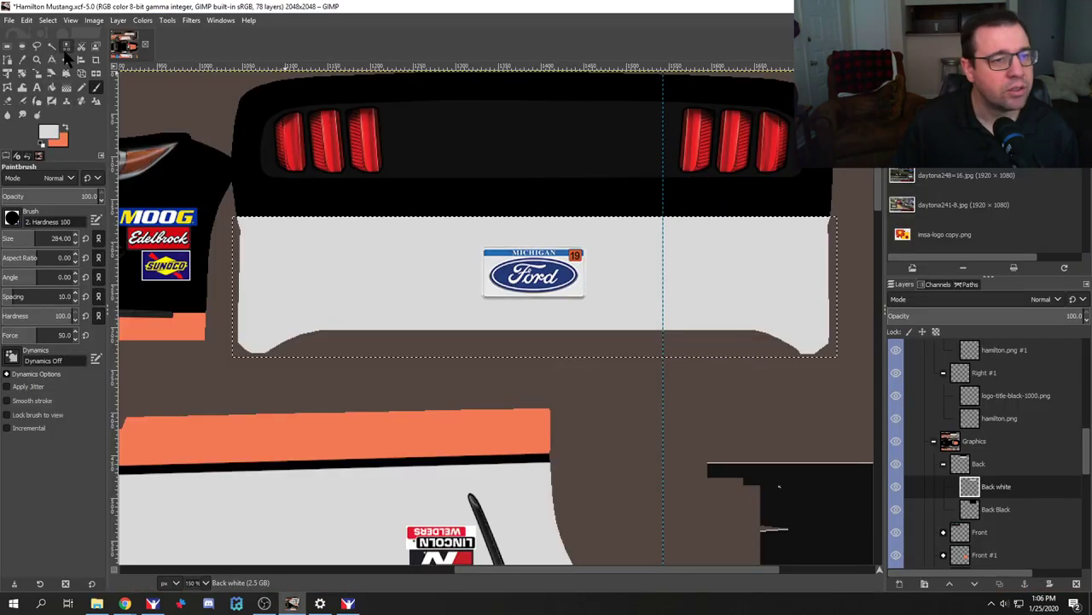
Step: Deselect and nudge the Back white layer down two pixels with the Move tool
{"action": "left_click", "coordinate": [65, 59]}
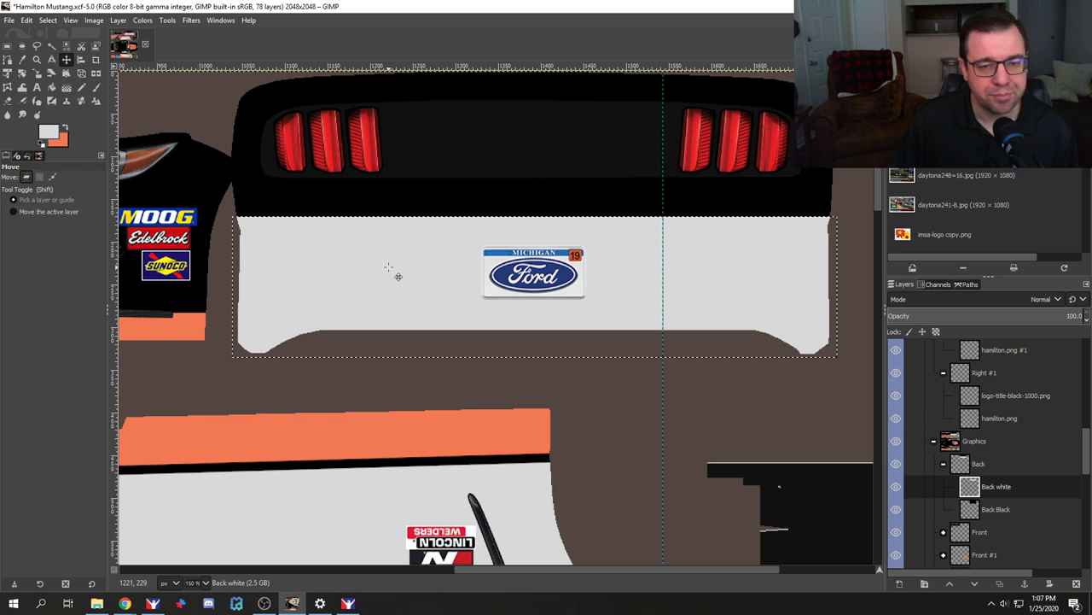
{"action": "key", "text": "ctrl+shift+a"}
{"action": "key", "text": "Down"}
{"action": "key", "text": "Down"}
{"action": "key", "text": "Down"}
{"action": "key", "text": "Down"}
{"action": "key", "text": "Down"}
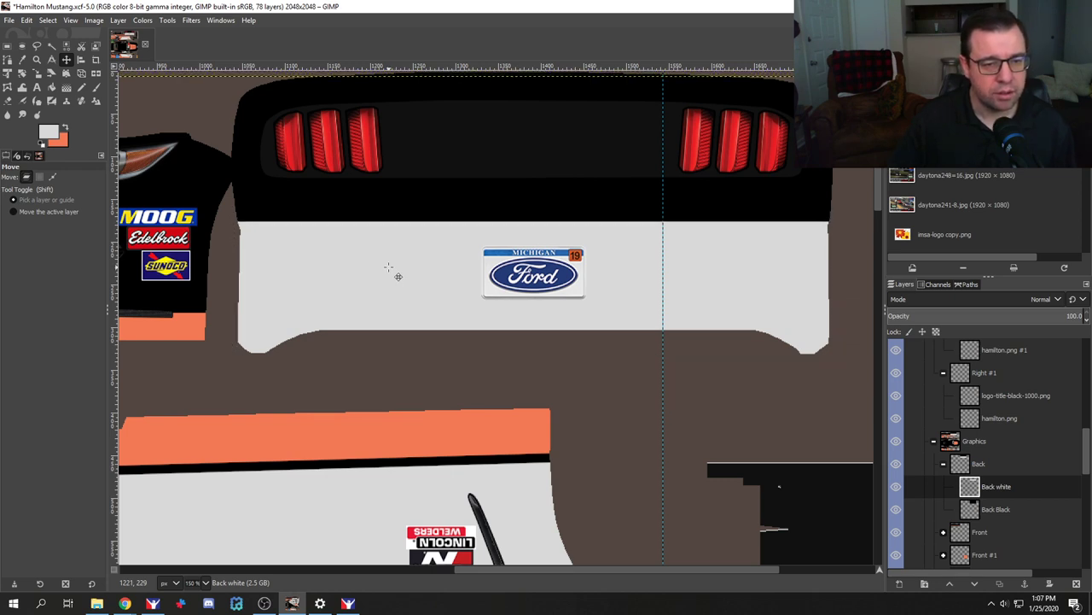
{"action": "key", "text": "Down"}
{"action": "key", "text": "Down"}
{"action": "key", "text": "Down"}
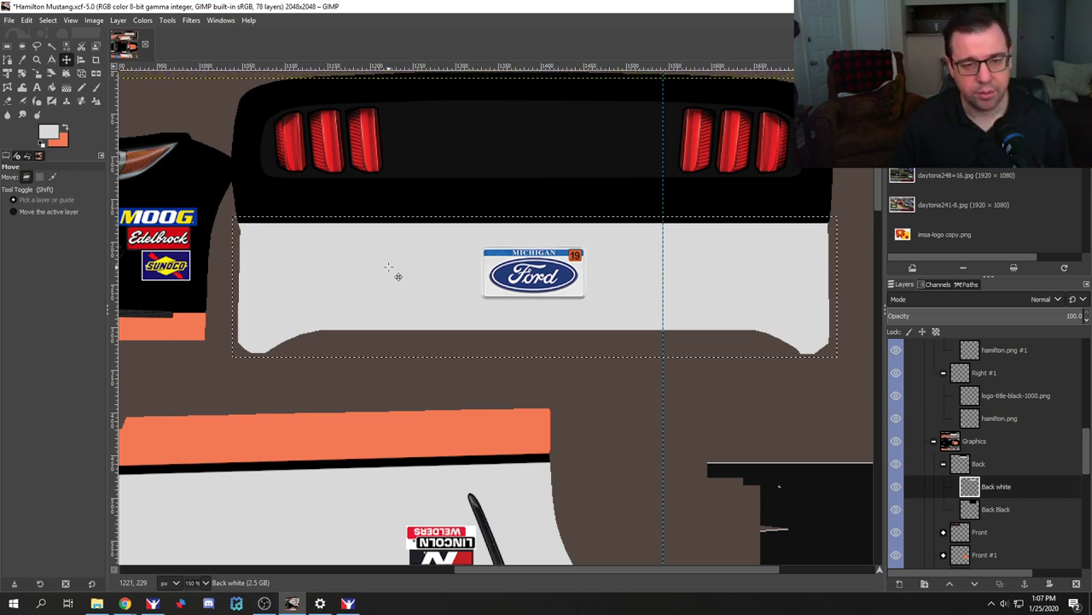
Step: Re-export the livery TGA and reload the car's paint in iRacing to check the bumper
{"action": "key", "text": "ctrl+e"}
{"action": "key", "text": "alt+Tab"}
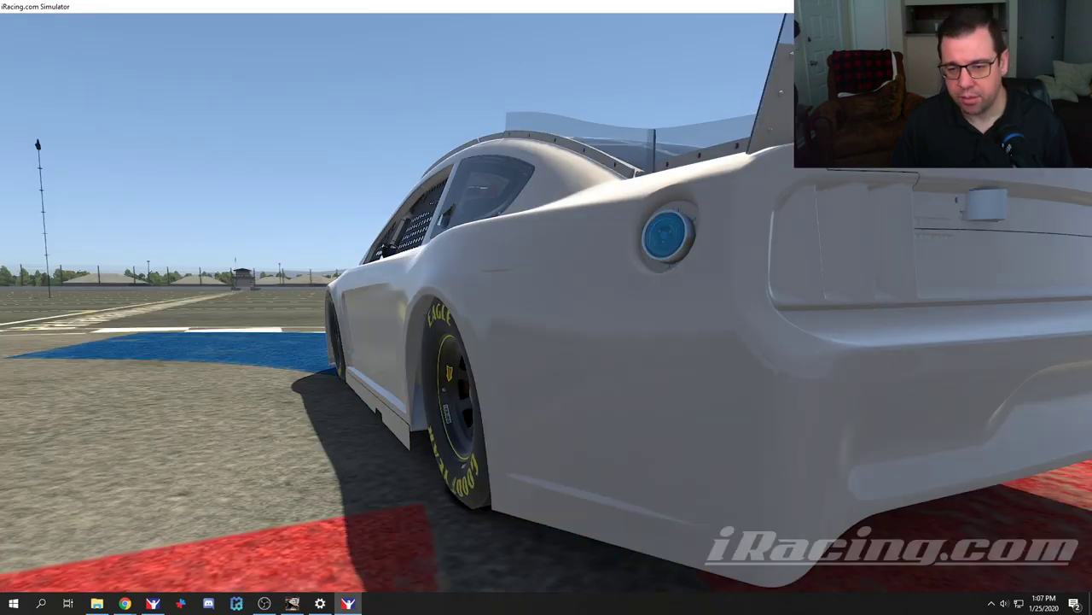
{"action": "key", "text": "ctrl+r"}
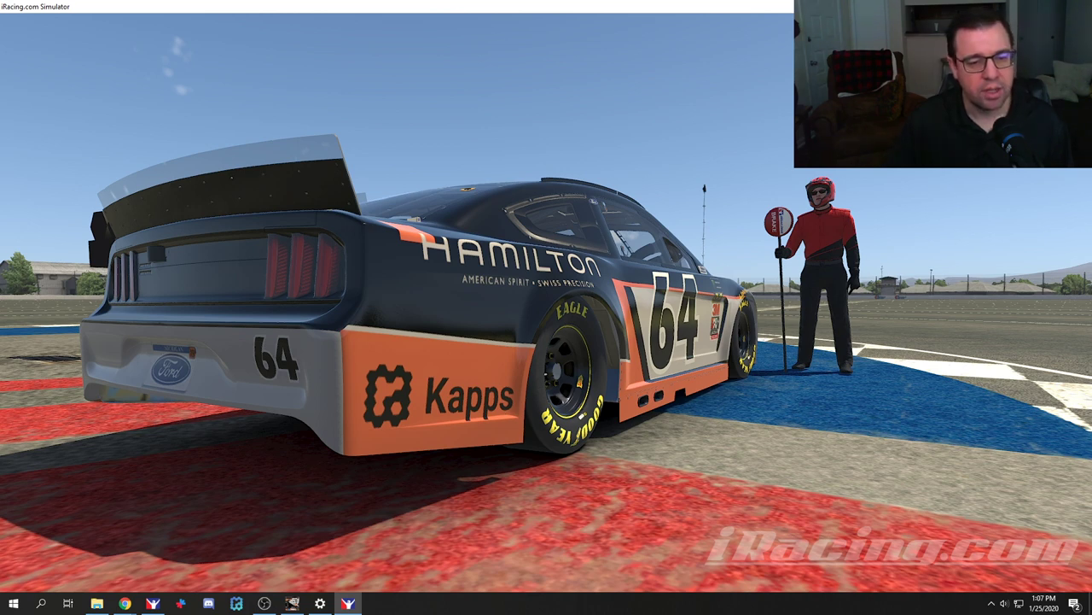
{"action": "key", "text": "alt+Tab"}
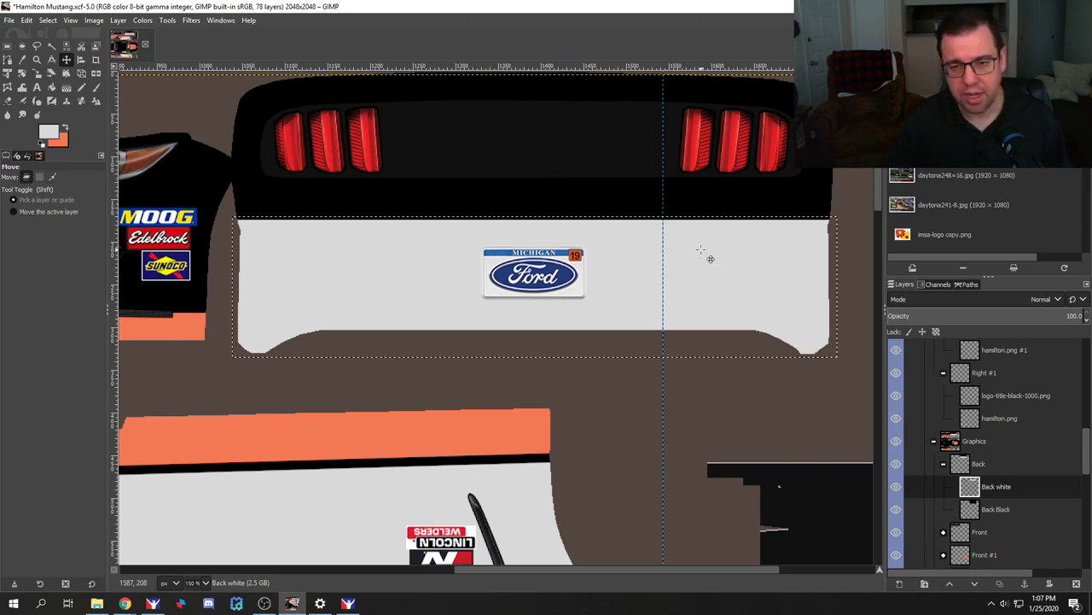
{"action": "key", "text": "alt+Tab"}
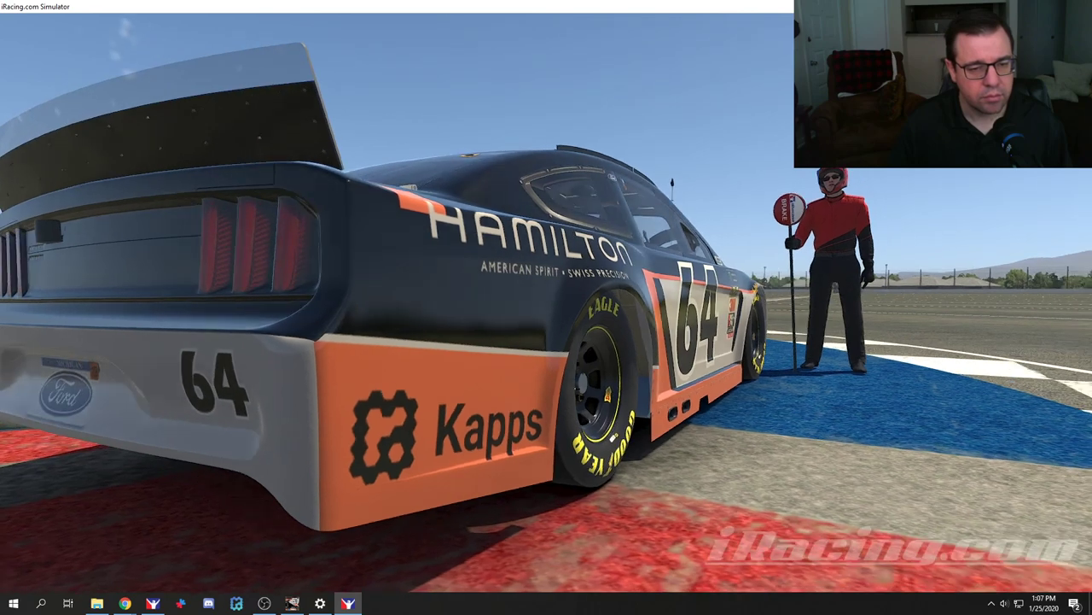
{"action": "key", "text": "alt+Tab"}
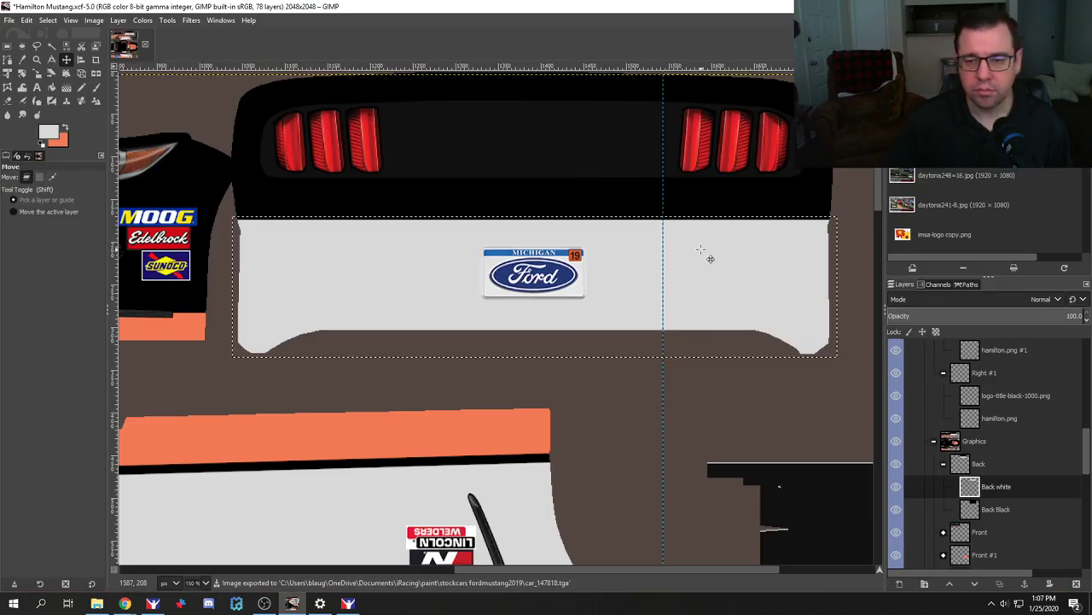
{"action": "key", "text": "ctrl+e"}
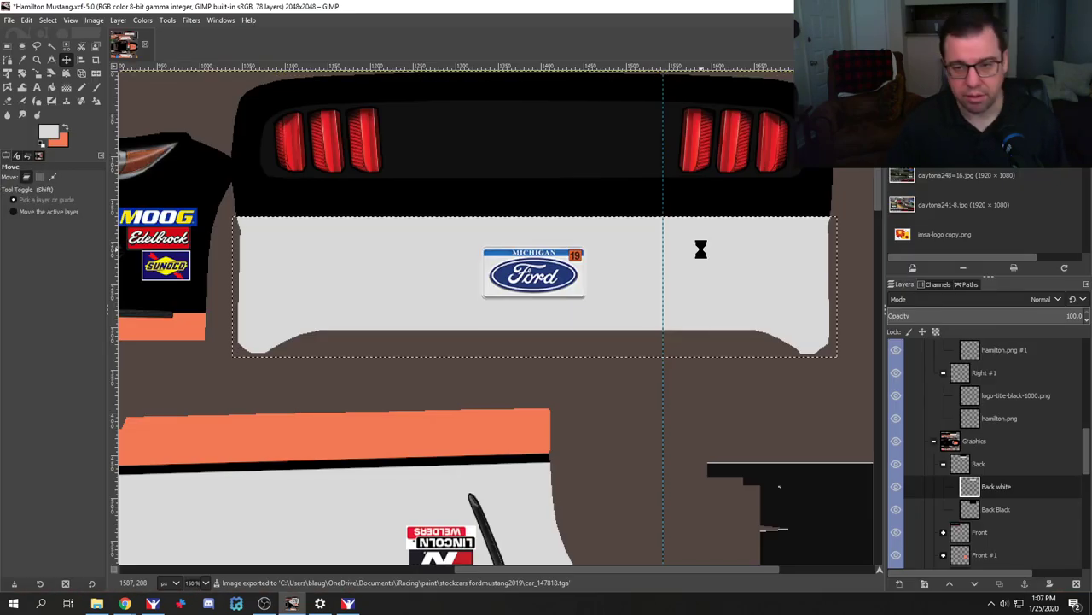
{"action": "key", "text": "alt+Tab"}
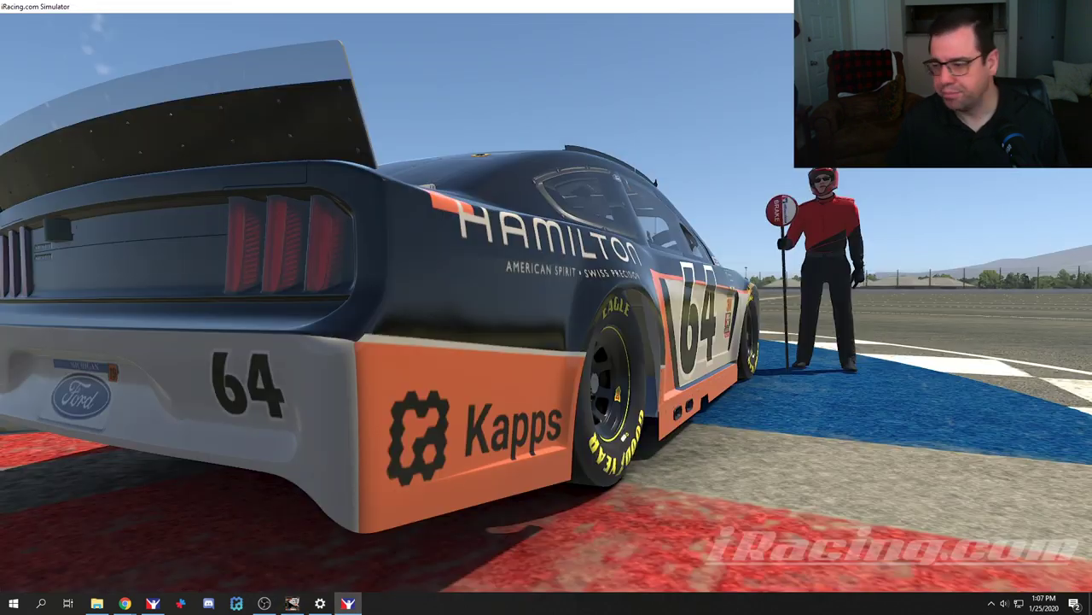
{"action": "key", "text": "ctrl+r"}
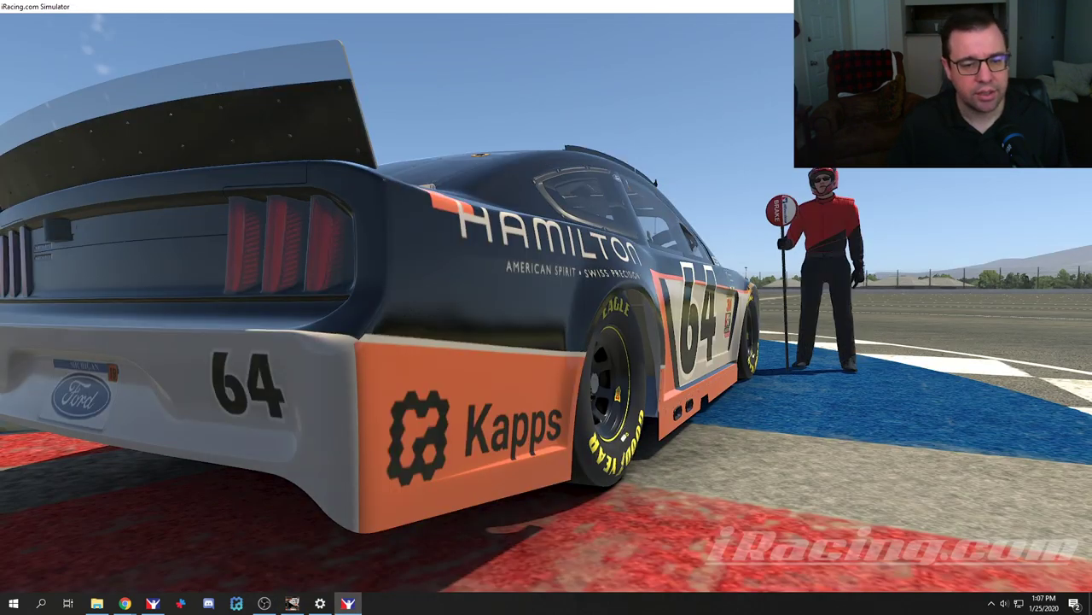
{"action": "key", "text": "alt+Tab"}
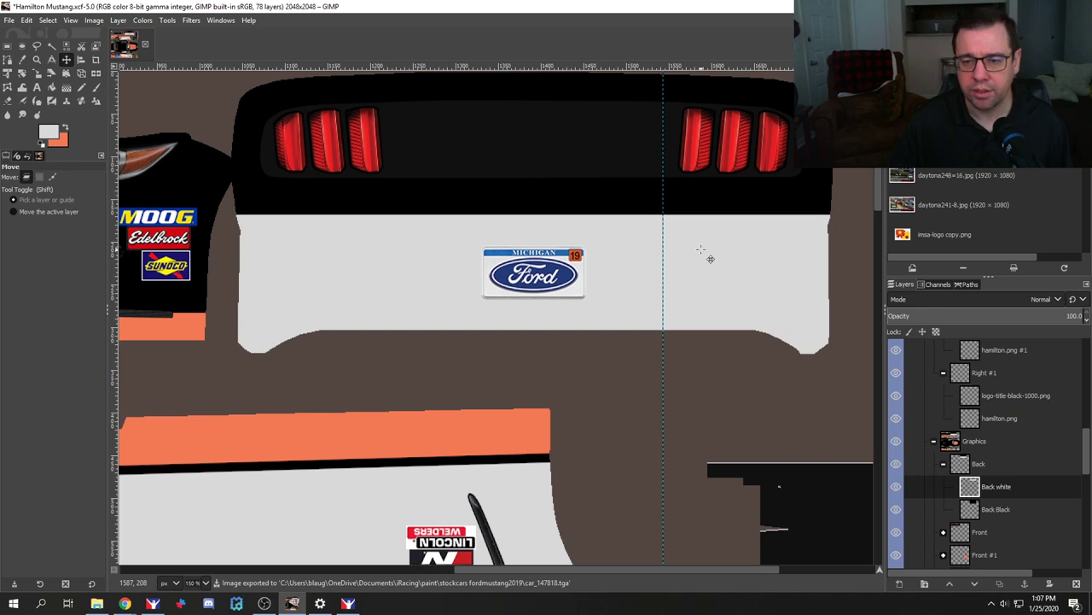
{"action": "key", "text": "ctrl+e"}
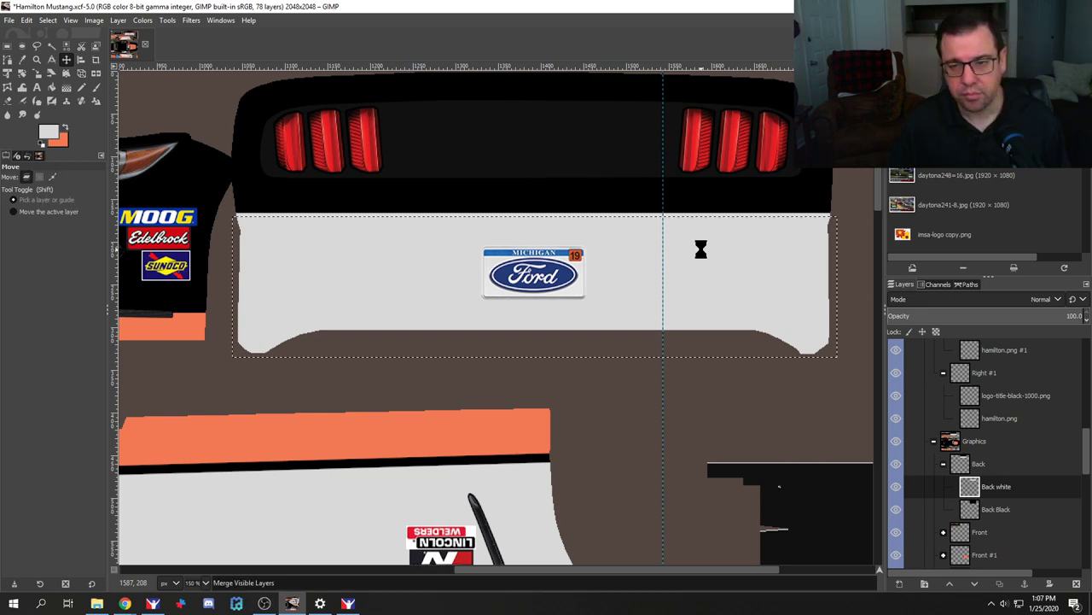
{"action": "key", "text": "alt+Tab"}
{"action": "key", "text": "ctrl+r"}
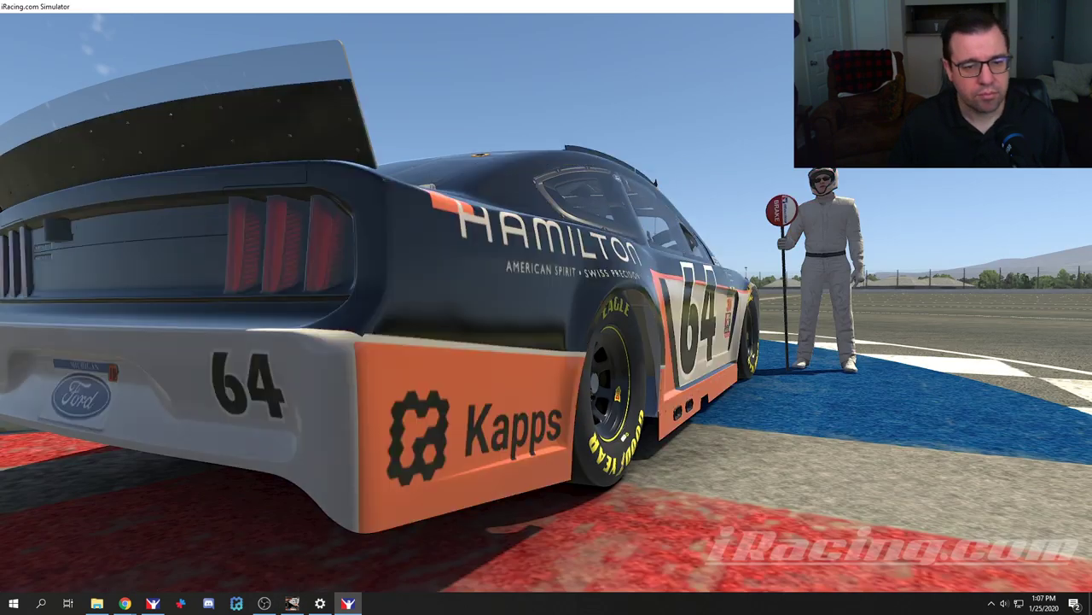
{"action": "key", "text": "alt+Tab"}
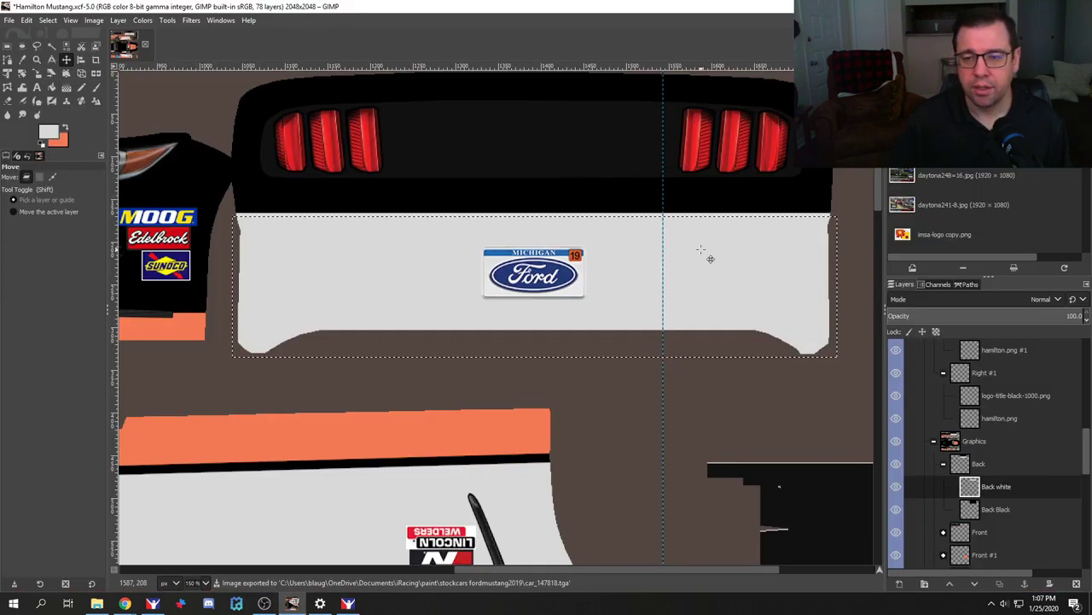
Step: Nudge the white back panel up one pixel, re-export, and reload the paint in iRacing
{"action": "key", "text": "Up"}
{"action": "key", "text": "Up"}
{"action": "key", "text": "Up"}
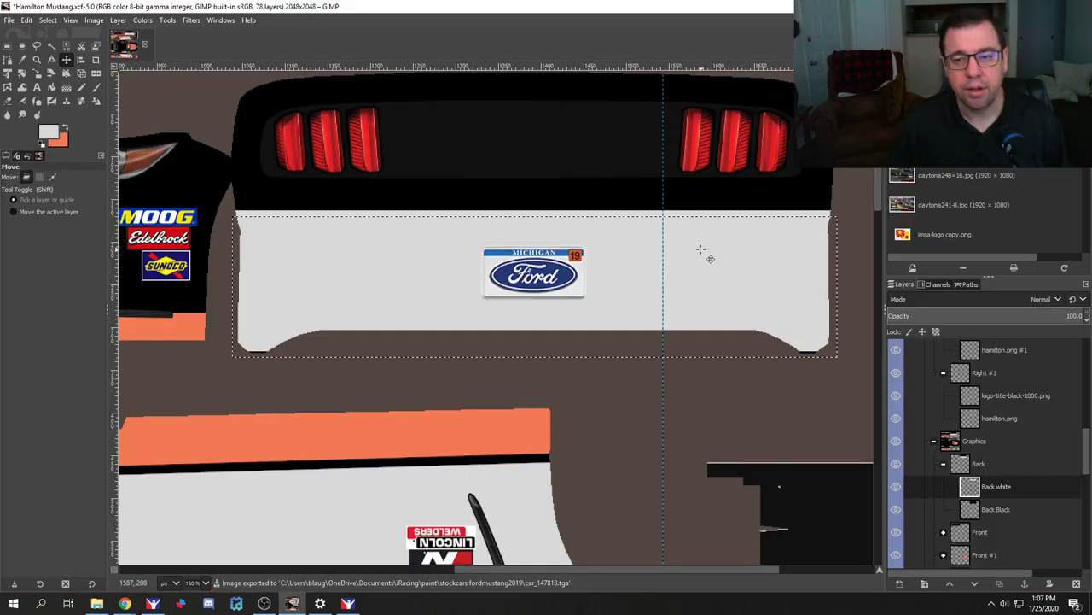
{"action": "key", "text": "ctrl+e"}
{"action": "key", "text": "alt+Tab"}
{"action": "key", "text": "ctrl+r"}
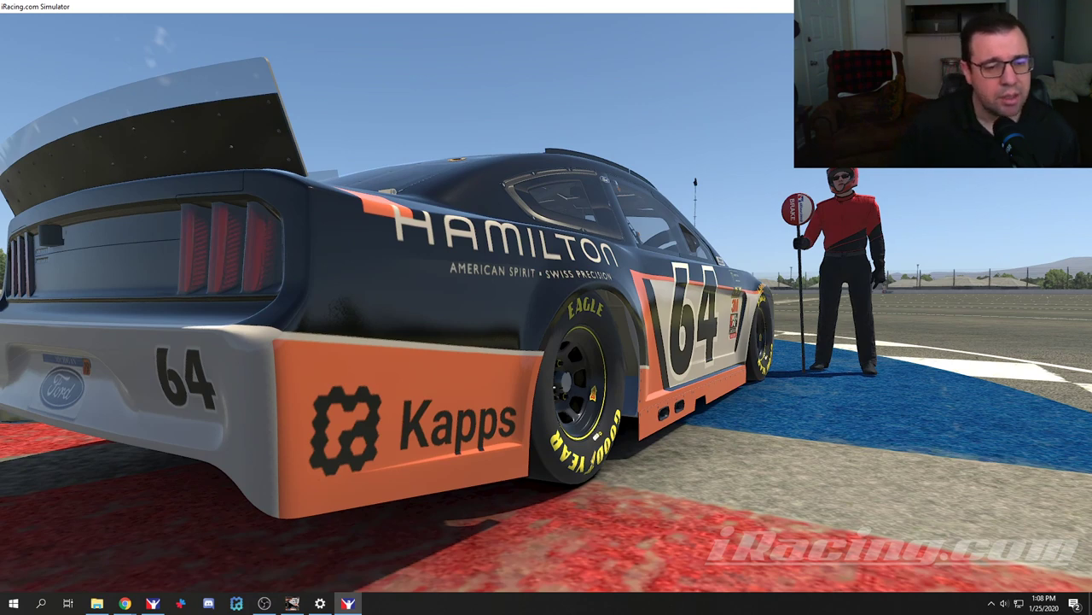
{"action": "key", "text": "alt+Tab"}
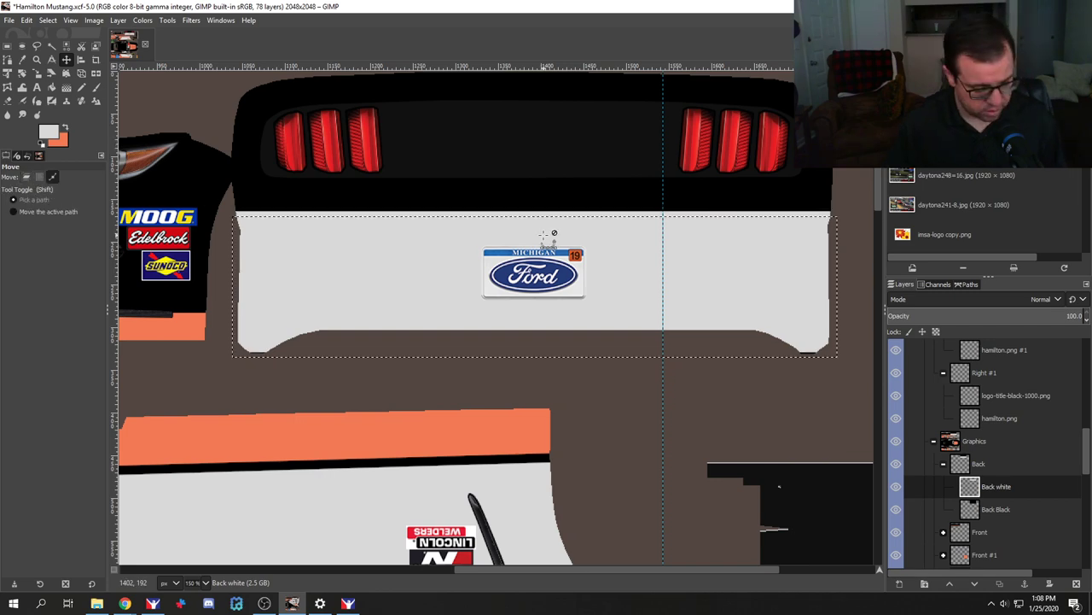
Step: Re-export the paint file once more and preview the car in the simulator
{"action": "key", "text": "ctrl+e"}
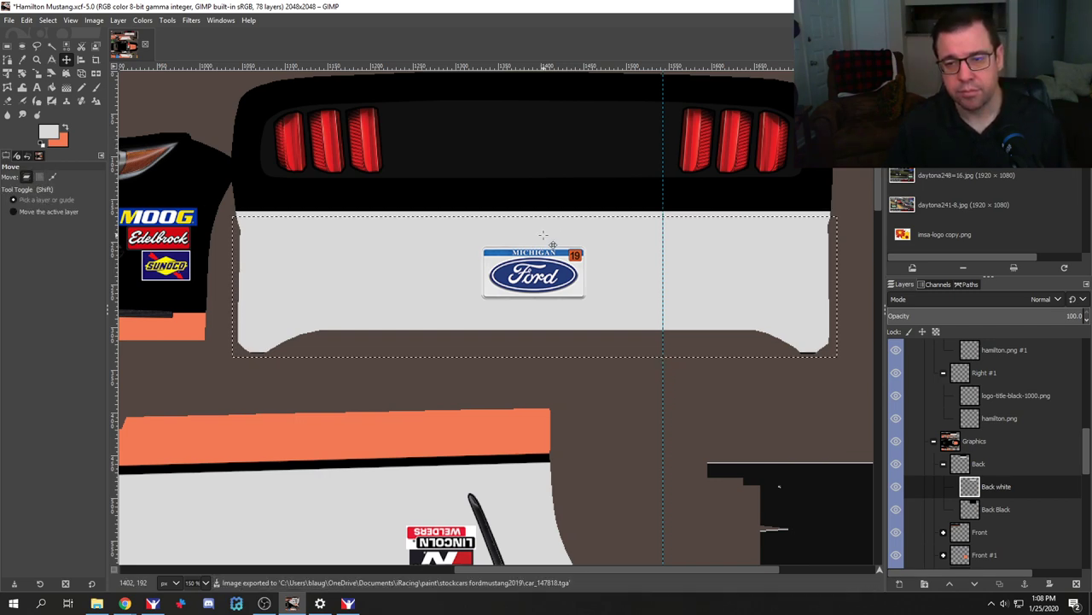
{"action": "key", "text": "alt+Tab"}
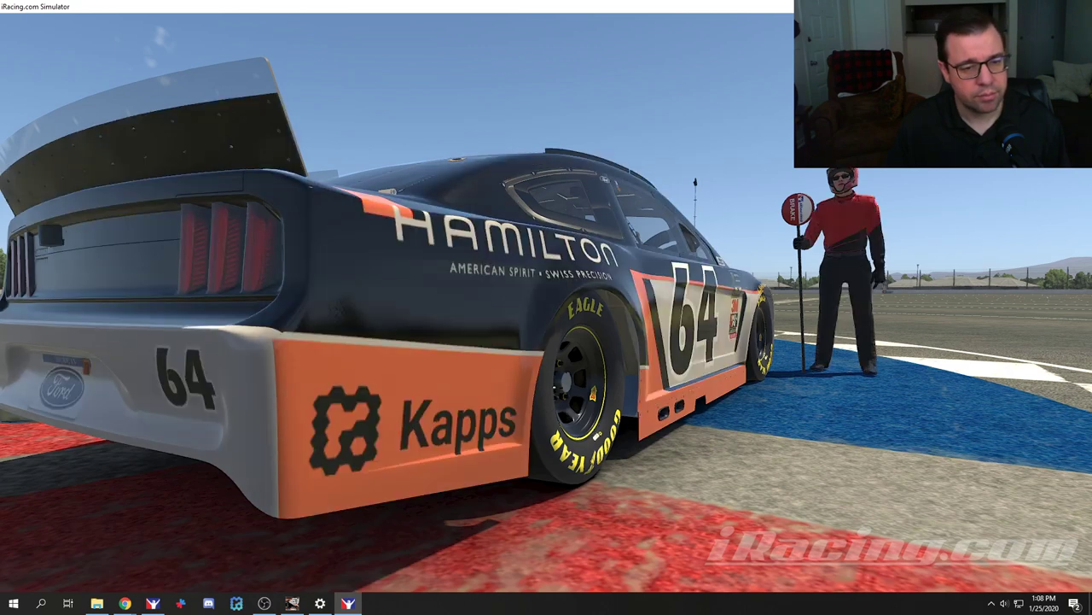
{"action": "key", "text": "alt+Tab"}
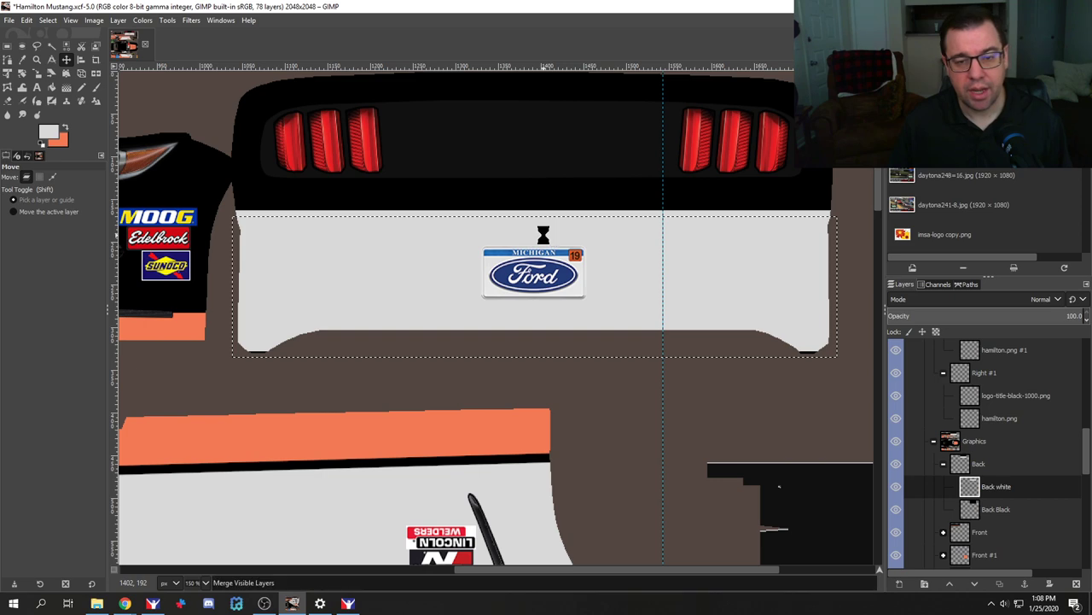
{"action": "key", "text": "alt+Tab"}
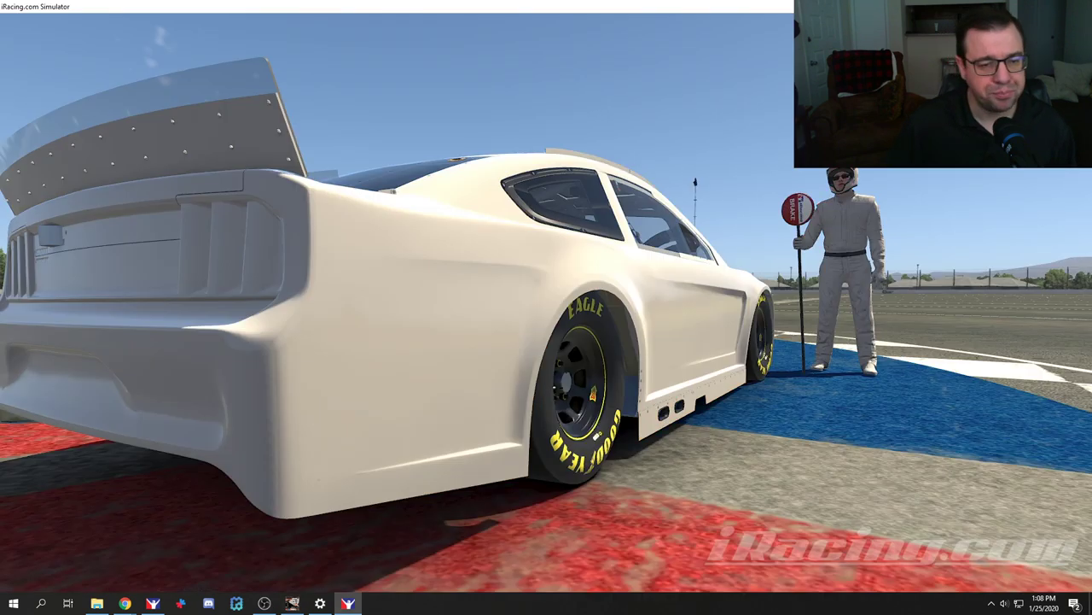
{"action": "key", "text": "alt+Tab"}
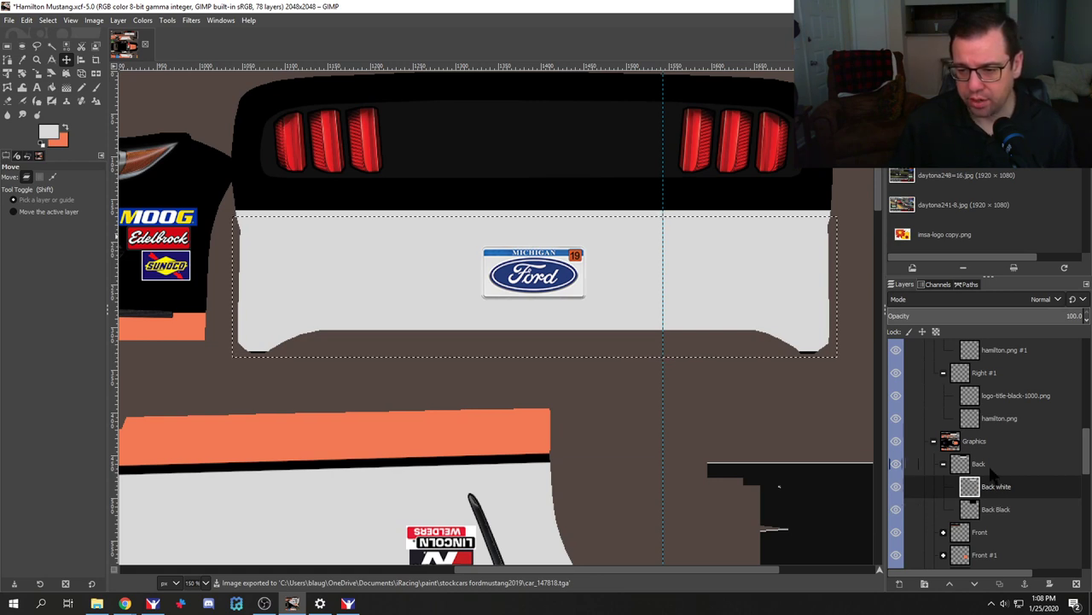
Step: Add a layer named 'back orange' and brush orange across the selected rear bumper panel
{"action": "left_click", "coordinate": [899, 582]}
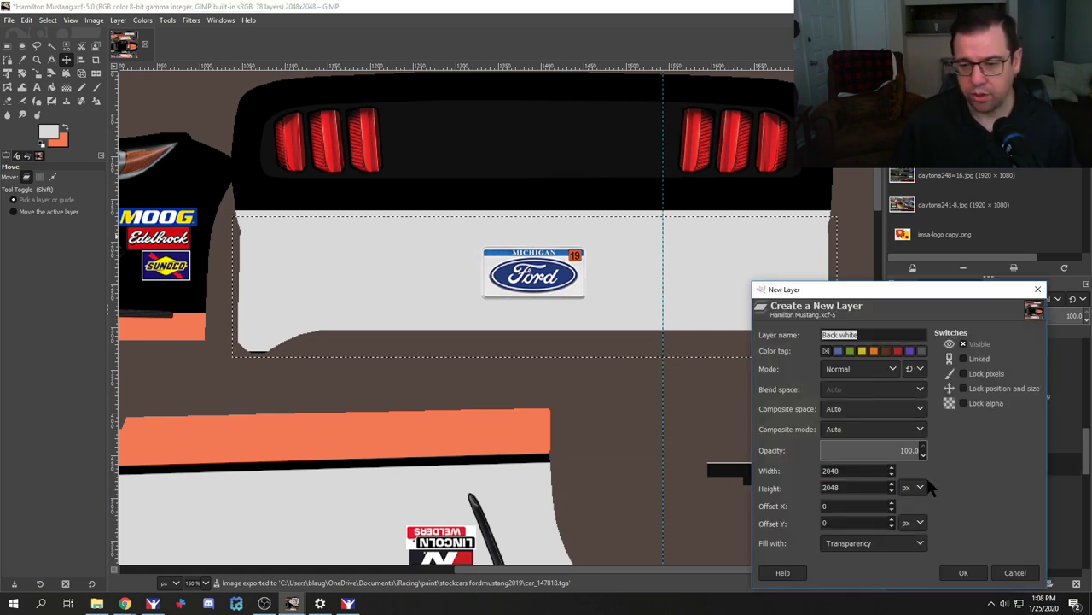
{"action": "type", "text": "back orange"}
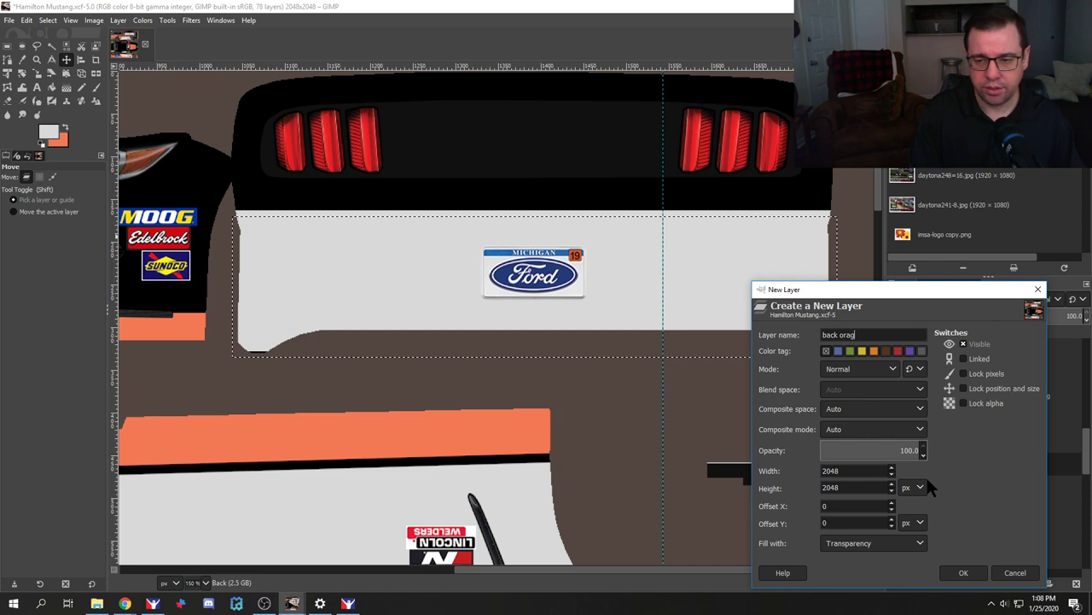
{"action": "key", "text": "Return"}
{"action": "left_click", "coordinate": [65, 128]}
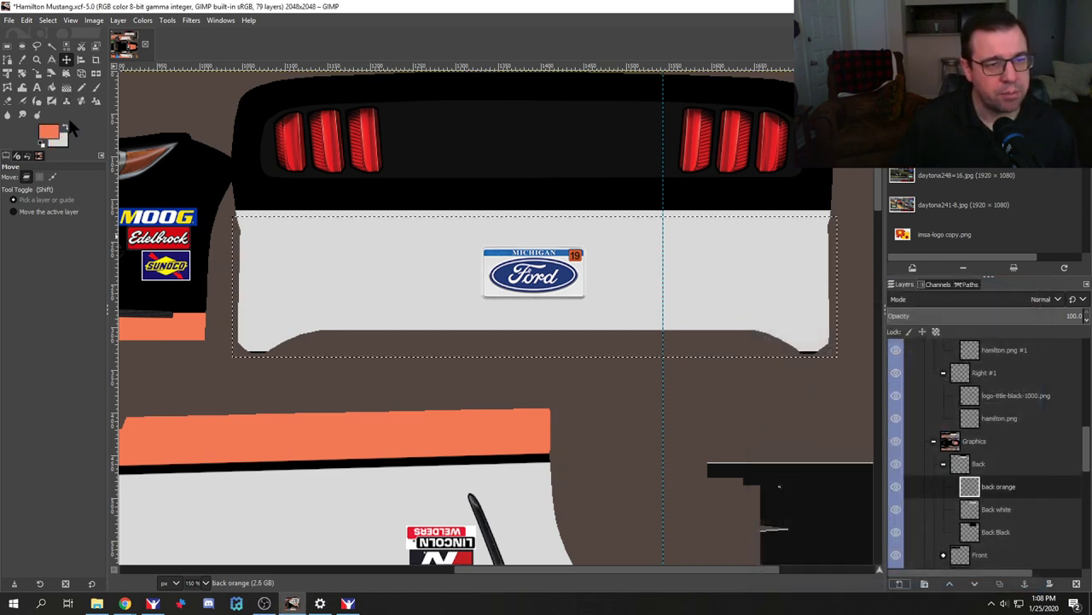
{"action": "left_click", "coordinate": [95, 87]}
{"action": "left_click_drag", "start_coordinate": [248, 269], "coordinate": [852, 278]}
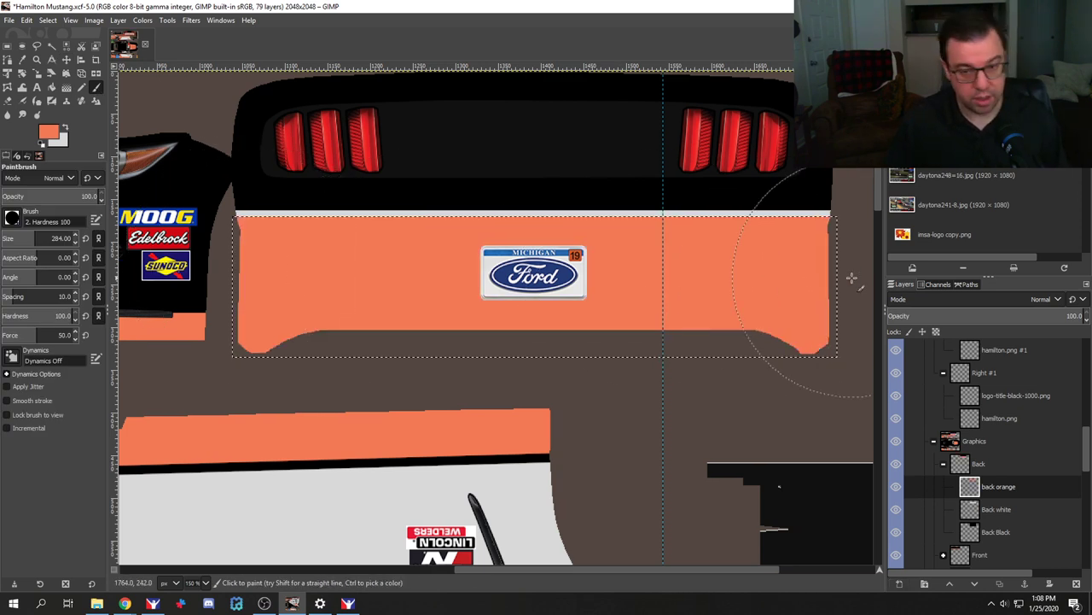
{"action": "key", "text": "alt+Tab"}
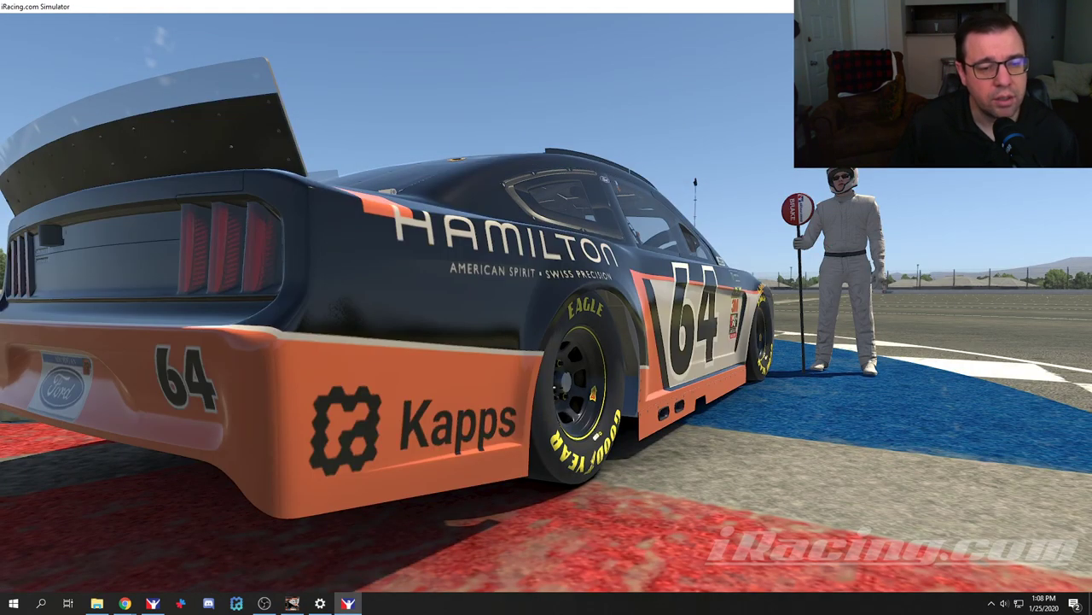
Step: Keep the rear panel selection and re-export the livery with the orange bumper
{"action": "key", "text": "alt+Tab"}
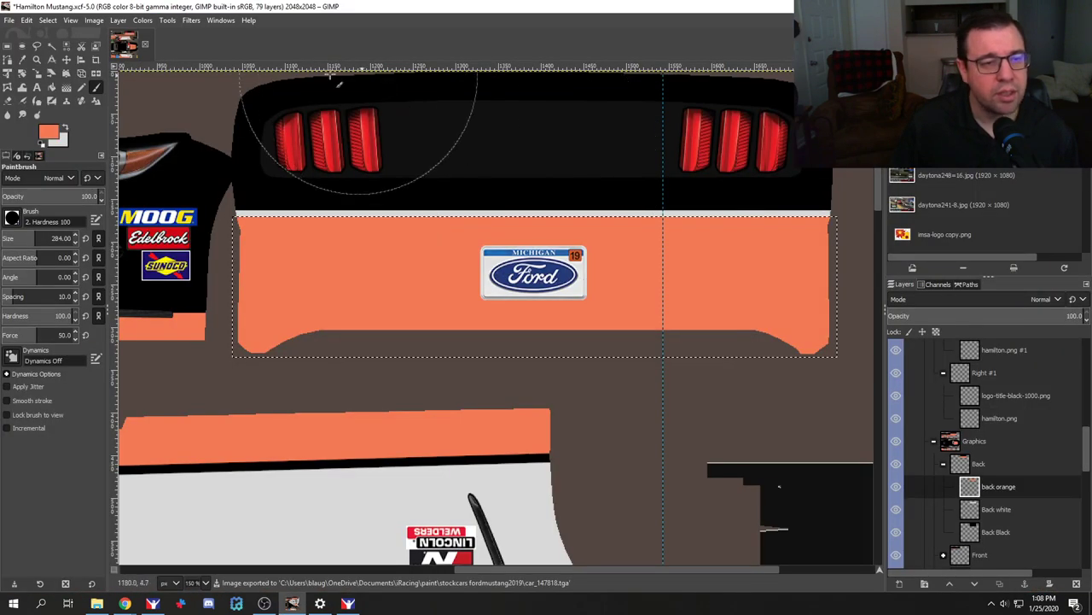
{"action": "left_click", "coordinate": [66, 59]}
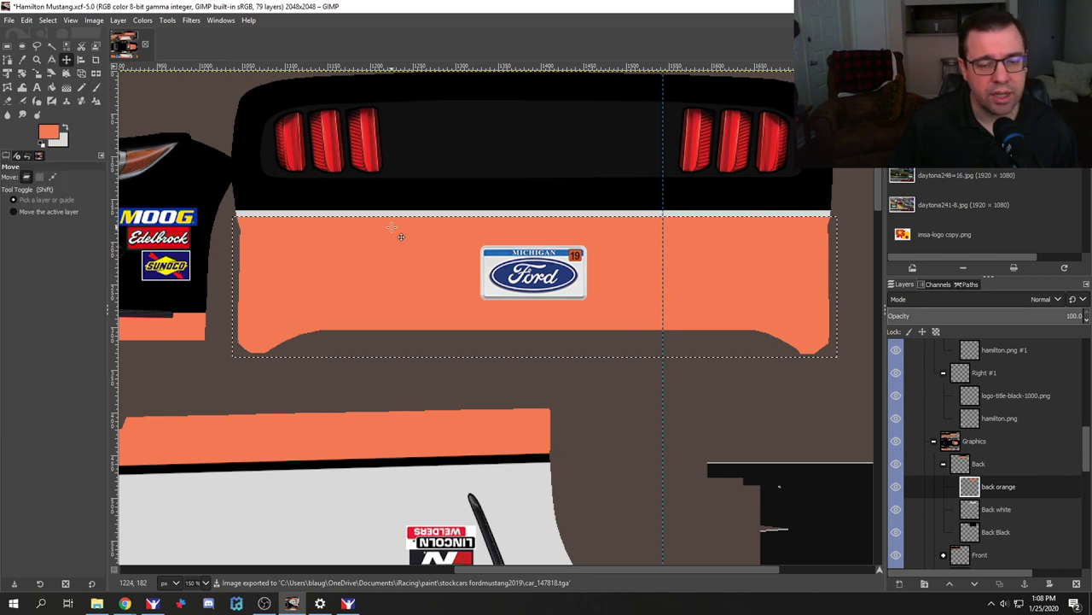
{"action": "key", "text": "ctrl+shift+a"}
{"action": "key", "text": "ctrl+z"}
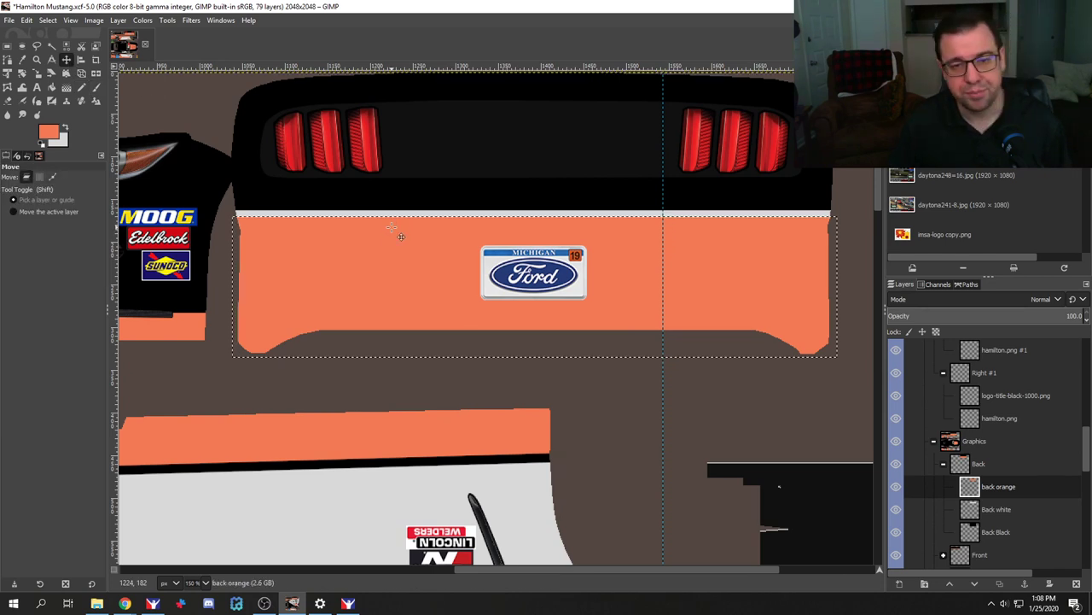
{"action": "key", "text": "ctrl+e"}
Step: Re-export again and inspect the #64's orange rear bumper from behind in iRacing
{"action": "key", "text": "alt+Tab"}
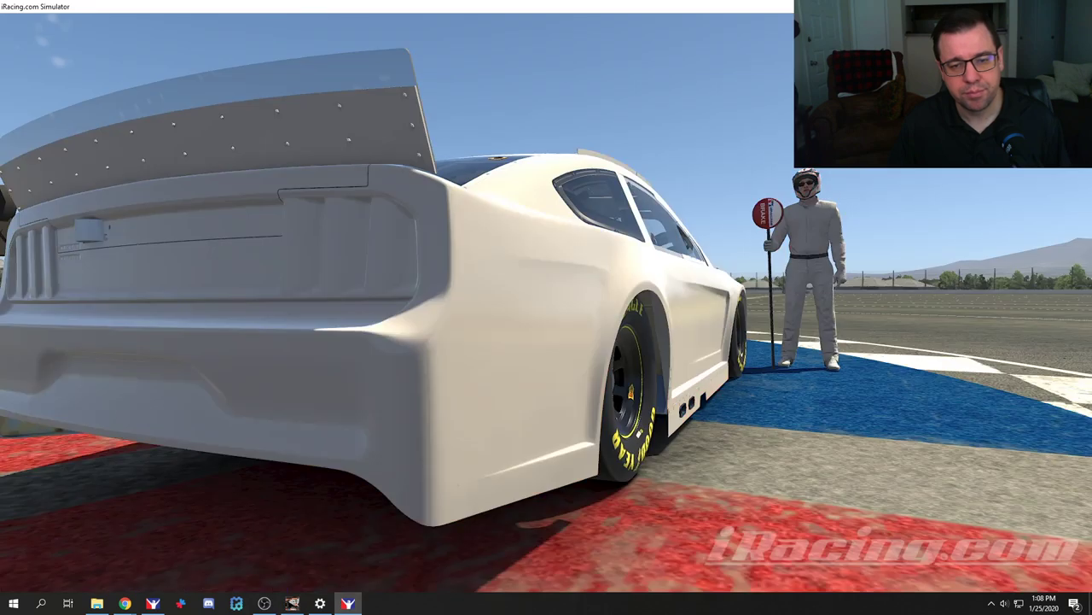
{"action": "key", "text": "alt+Tab"}
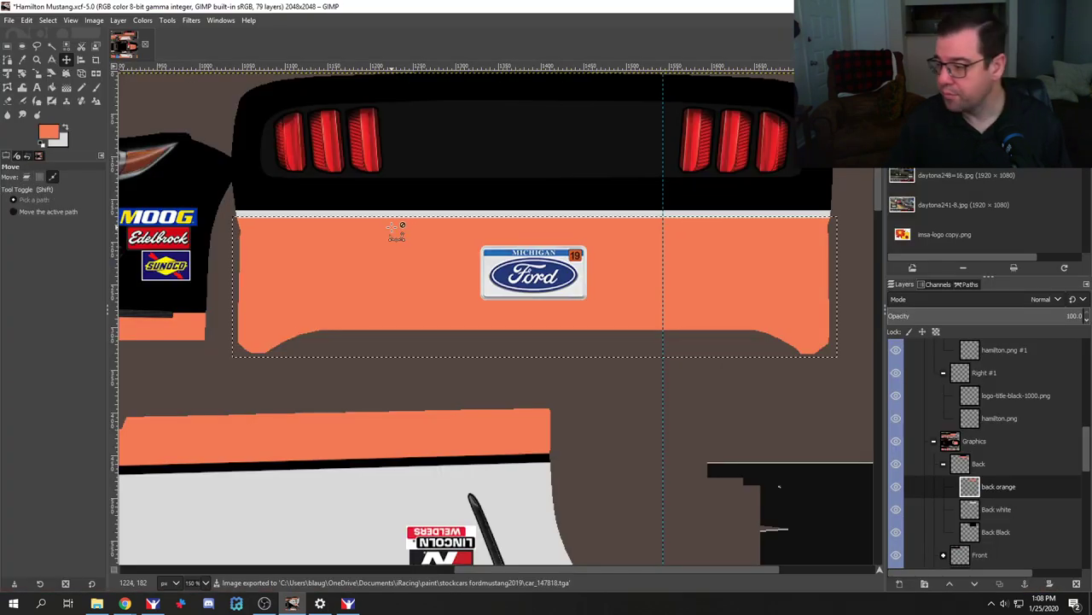
{"action": "key", "text": "ctrl+e"}
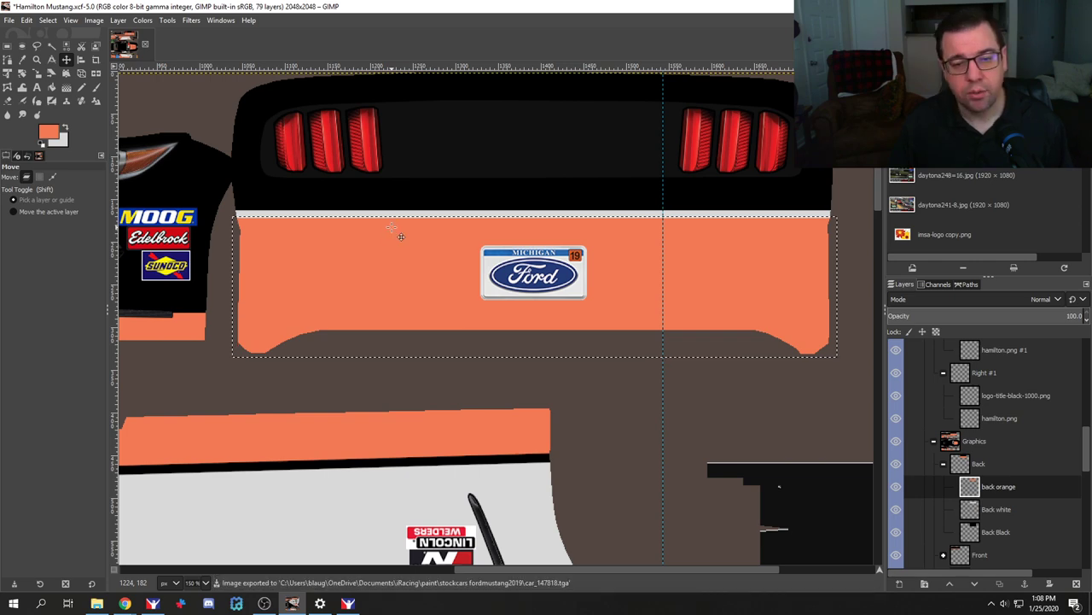
{"action": "key", "text": "alt+Tab"}
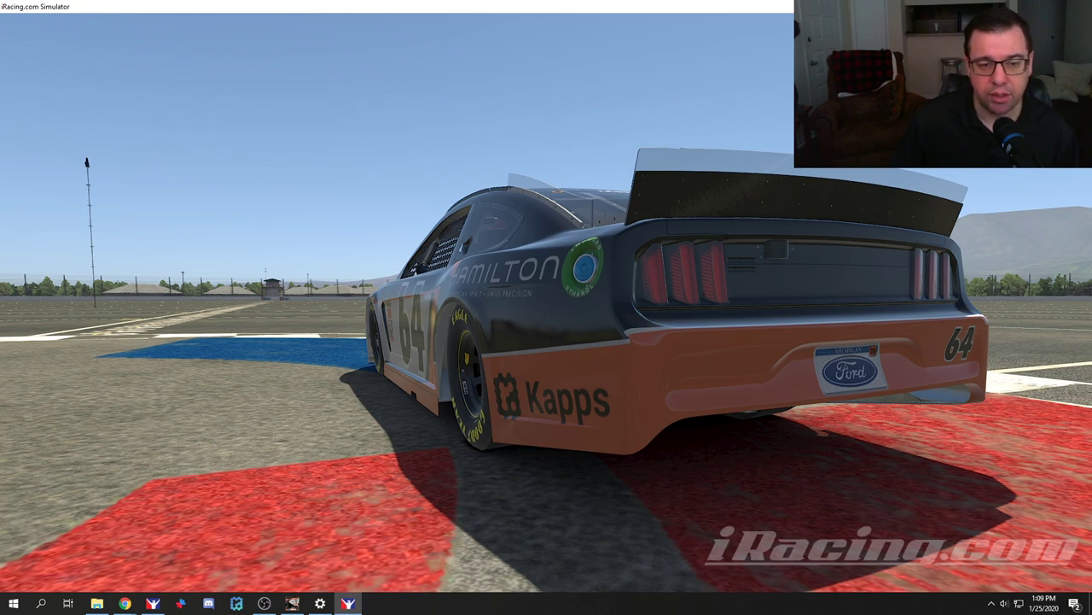
{"action": "key", "text": "alt+Tab"}
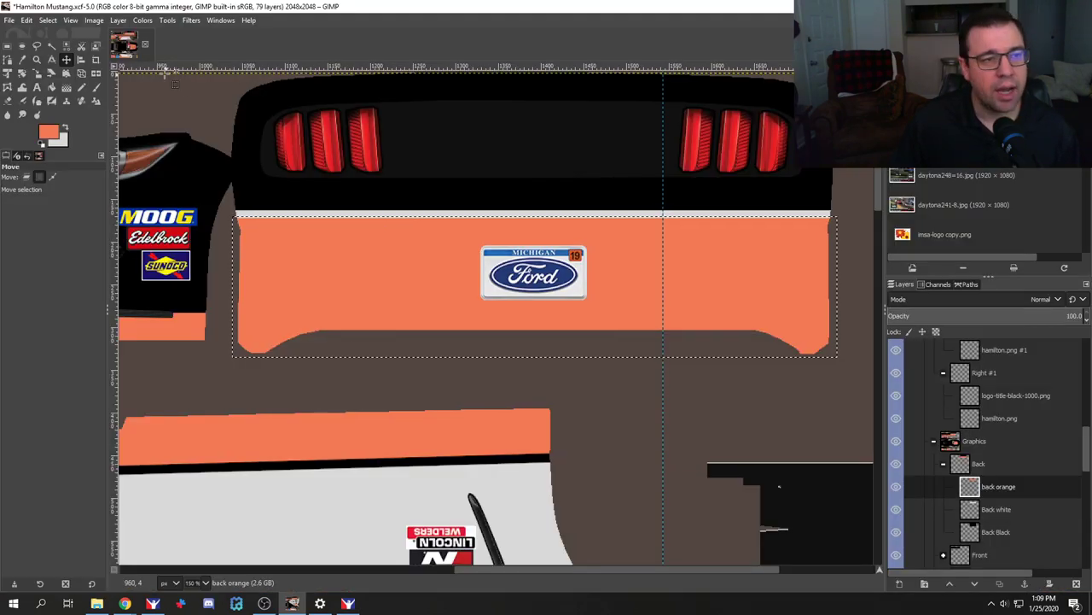
Step: Clear the selection, rearrange the Graphics layer groups, and make the Left layer active
{"action": "left_click", "coordinate": [47, 19]}
{"action": "left_click", "coordinate": [66, 57]}
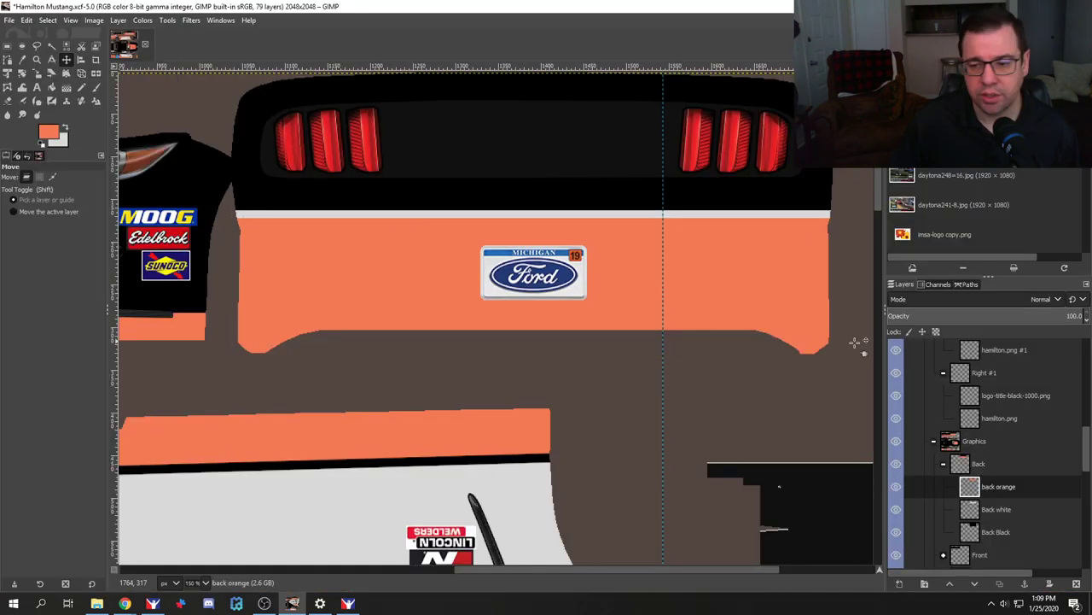
{"action": "left_click", "coordinate": [935, 440]}
{"action": "scroll", "coordinate": [953, 453], "scroll_direction": "up", "scroll_amount": 1}
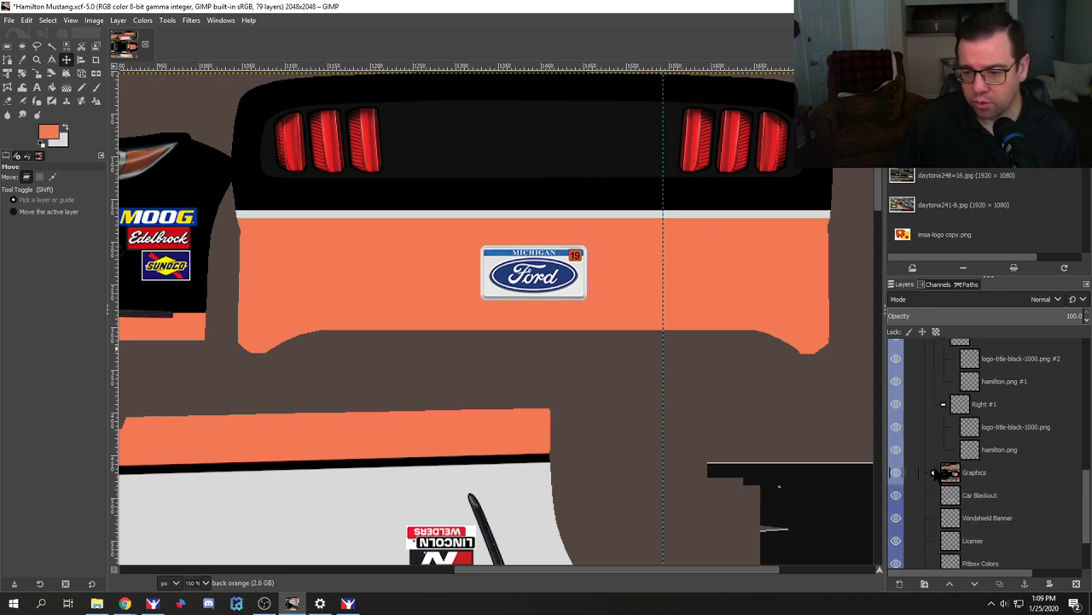
{"action": "left_click", "coordinate": [933, 472]}
{"action": "scroll", "coordinate": [1005, 461], "scroll_direction": "down", "scroll_amount": 3}
{"action": "scroll", "coordinate": [987, 491], "scroll_direction": "down", "scroll_amount": 2}
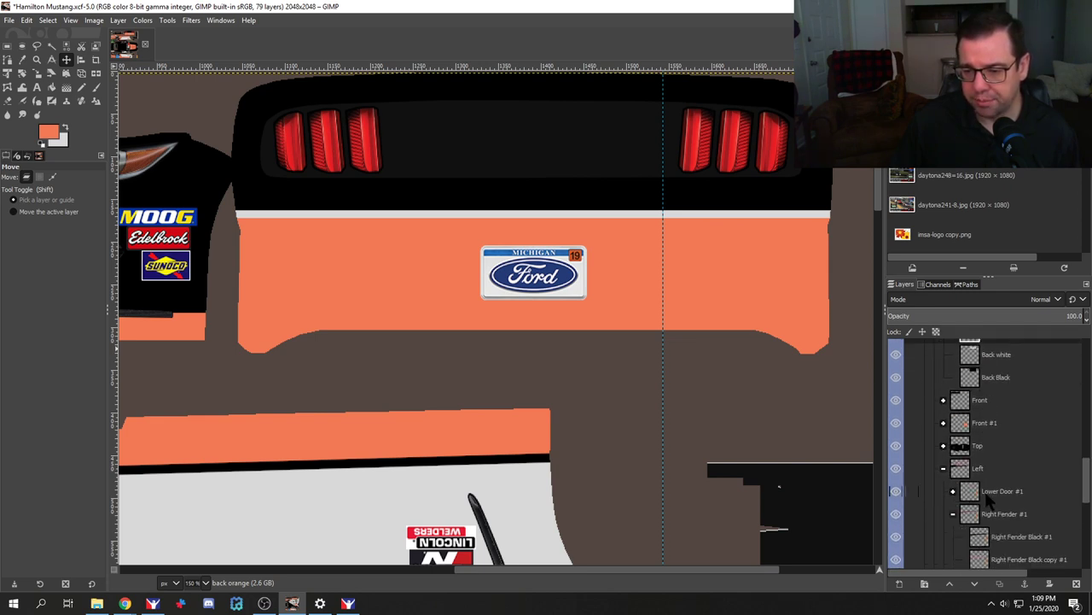
{"action": "left_click", "coordinate": [987, 468]}
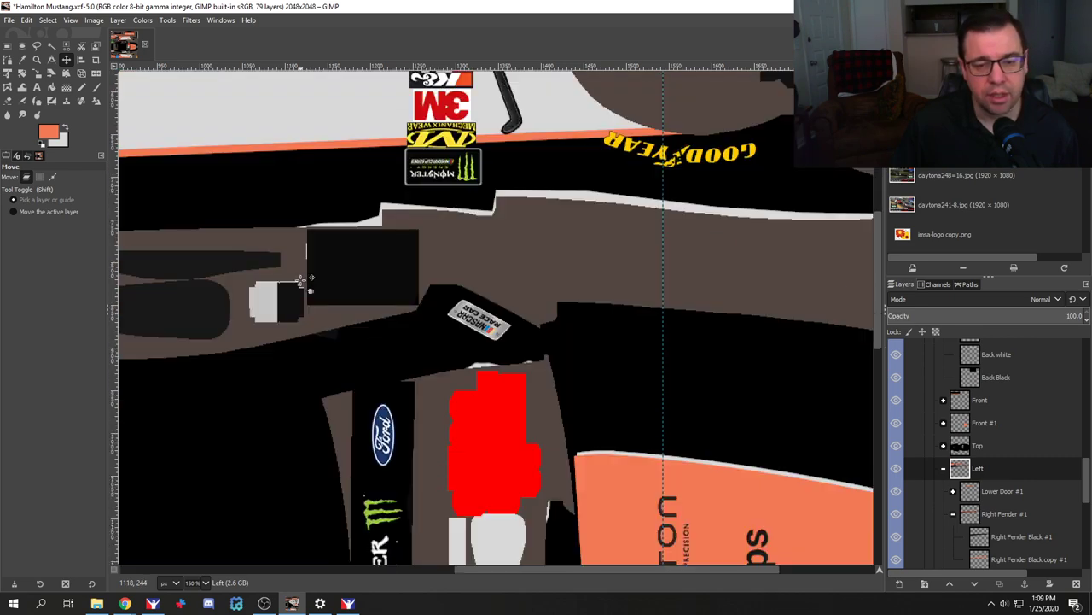
{"action": "left_click_drag", "start_coordinate": [509, 567], "coordinate": [189, 572]}
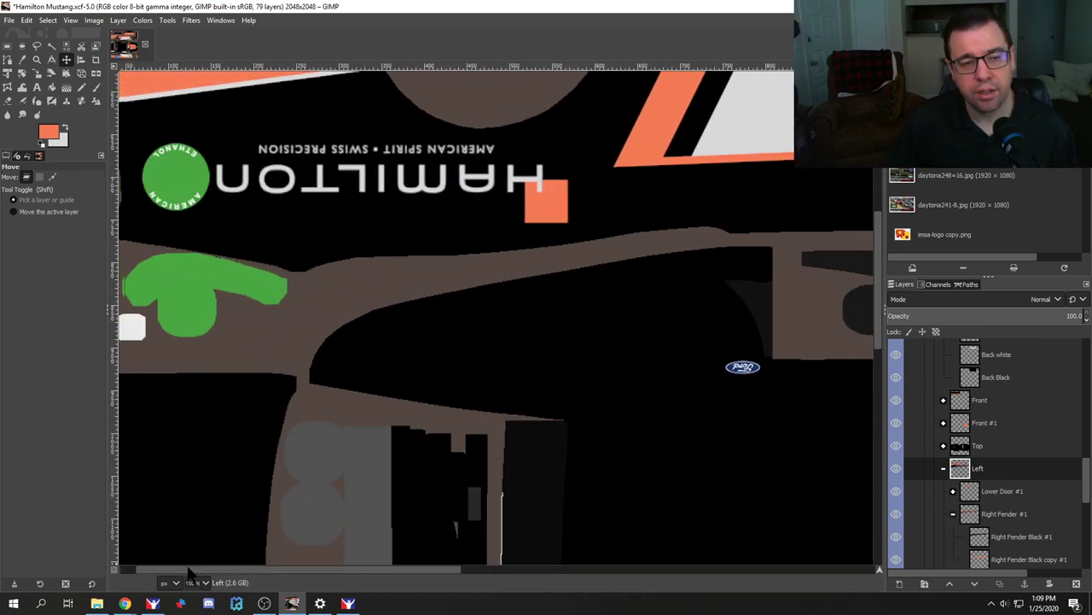
{"action": "scroll", "coordinate": [196, 329], "scroll_direction": "up", "scroll_amount": 3}
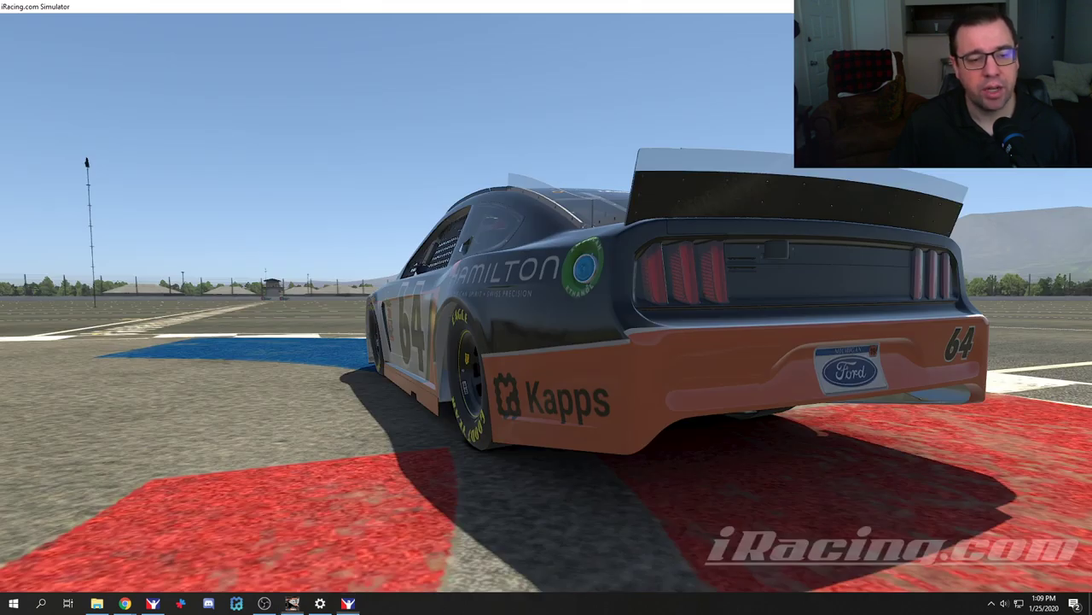
{"action": "left_click", "coordinate": [347, 603]}
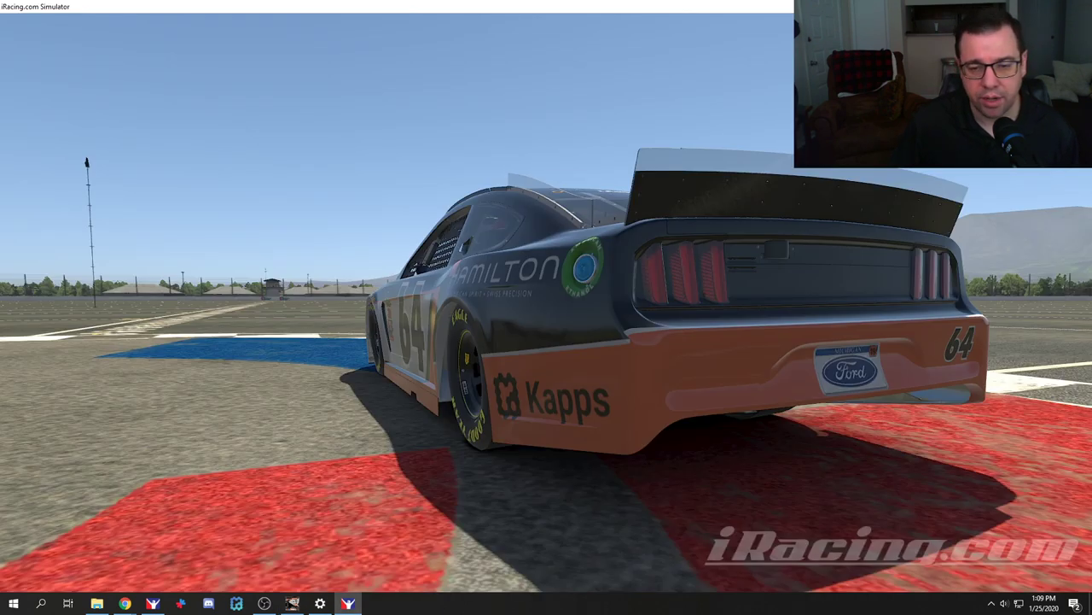
{"action": "key", "text": "alt+Tab"}
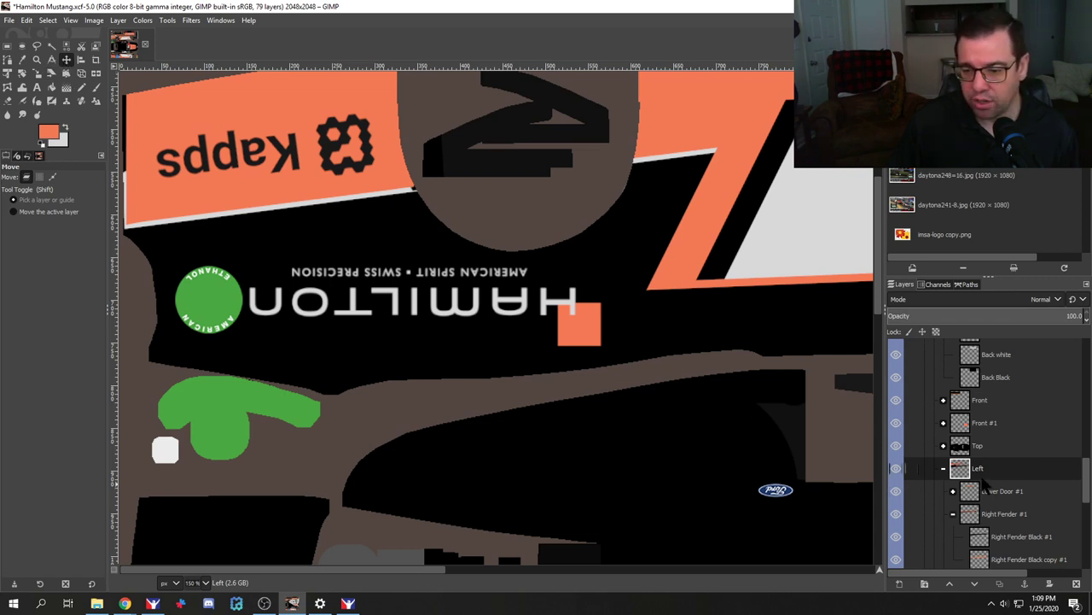
Step: Expand the Rear QP #1 group and nudge its artwork down one pixel
{"action": "left_click", "coordinate": [953, 514]}
{"action": "scroll", "coordinate": [981, 498], "scroll_direction": "down", "scroll_amount": 1}
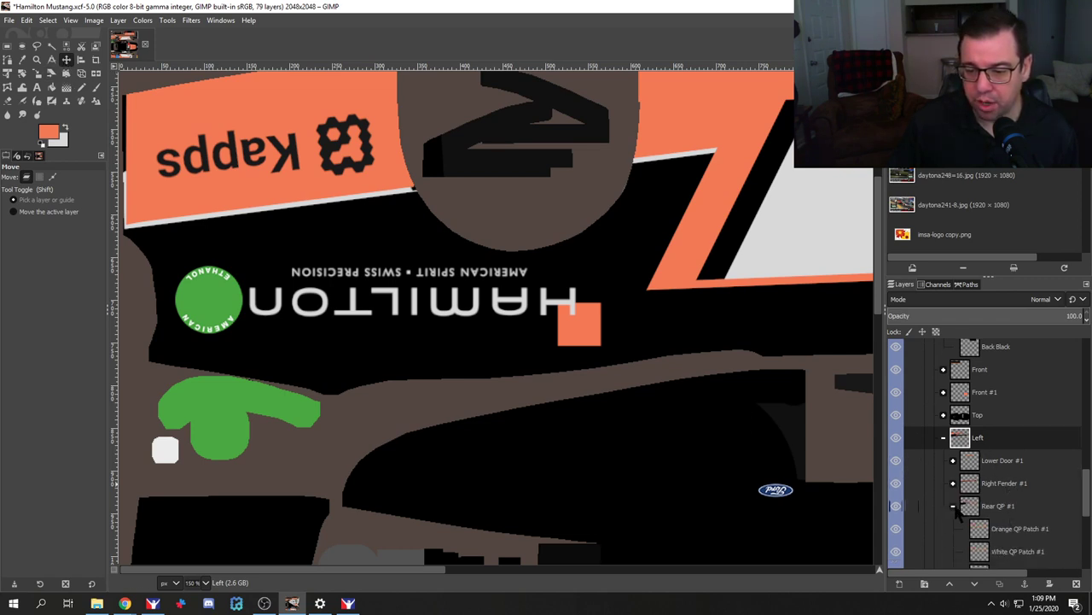
{"action": "left_click", "coordinate": [952, 506]}
{"action": "scroll", "coordinate": [973, 477], "scroll_direction": "down", "scroll_amount": 1}
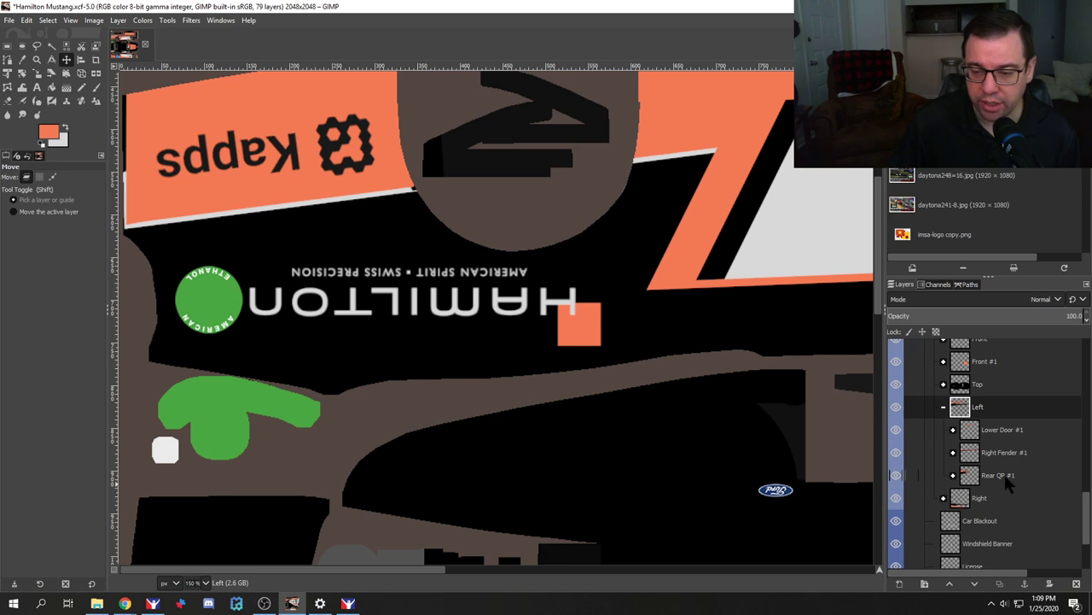
{"action": "left_click", "coordinate": [953, 474]}
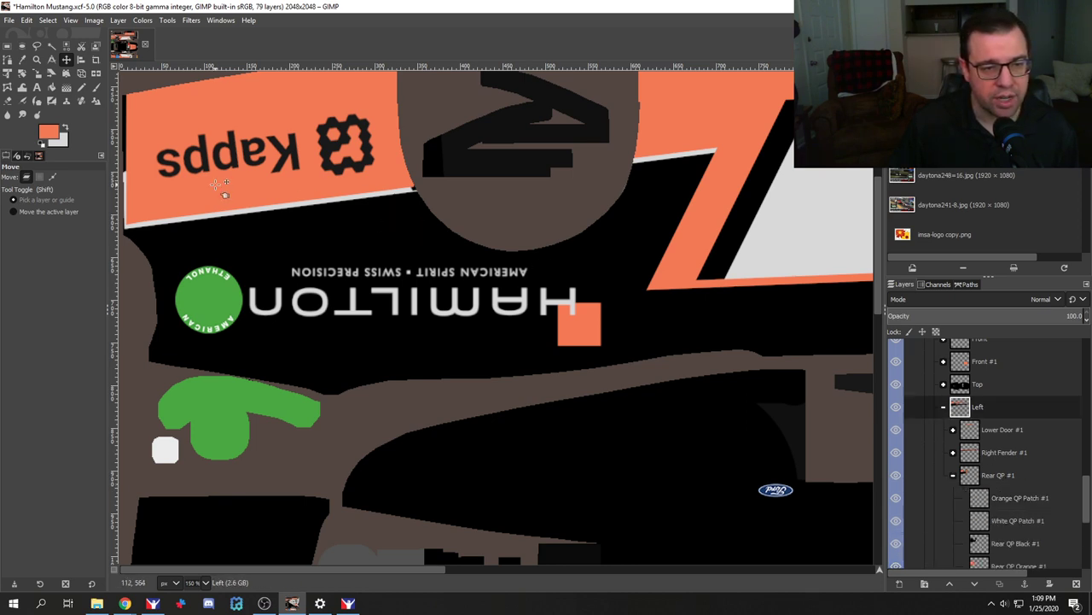
{"action": "key", "text": "Down"}
{"action": "key", "text": "Down"}
{"action": "key", "text": "Down"}
{"action": "key", "text": "Down"}
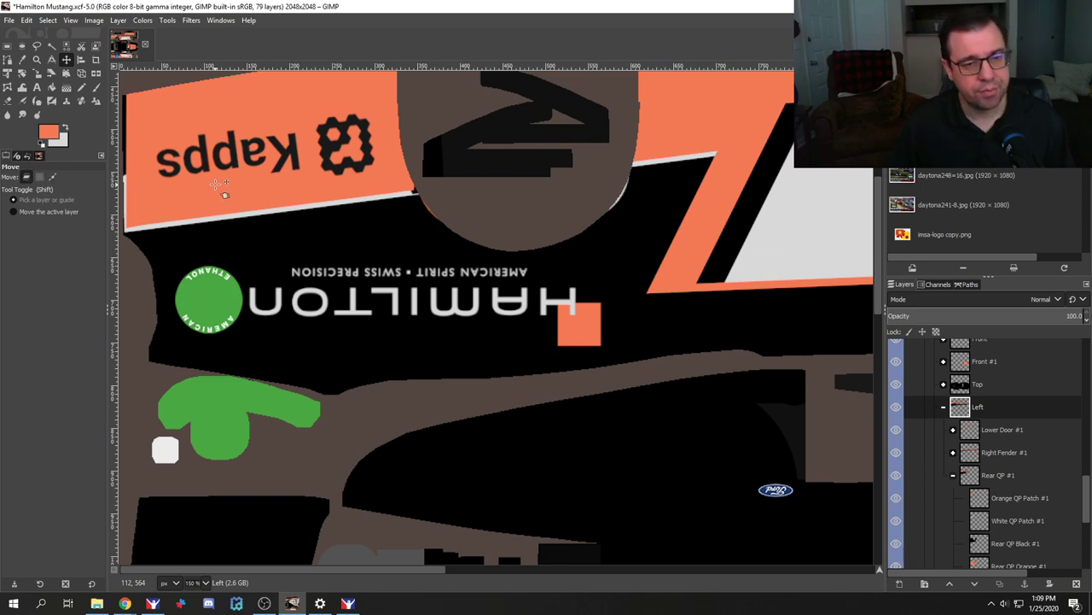
Step: Re-export the livery TGA three times, reloading the #64's paint in iRacing to check the rear quarter
{"action": "key", "text": "ctrl+e"}
{"action": "key", "text": "alt+Tab"}
{"action": "key", "text": "ctrl+r"}
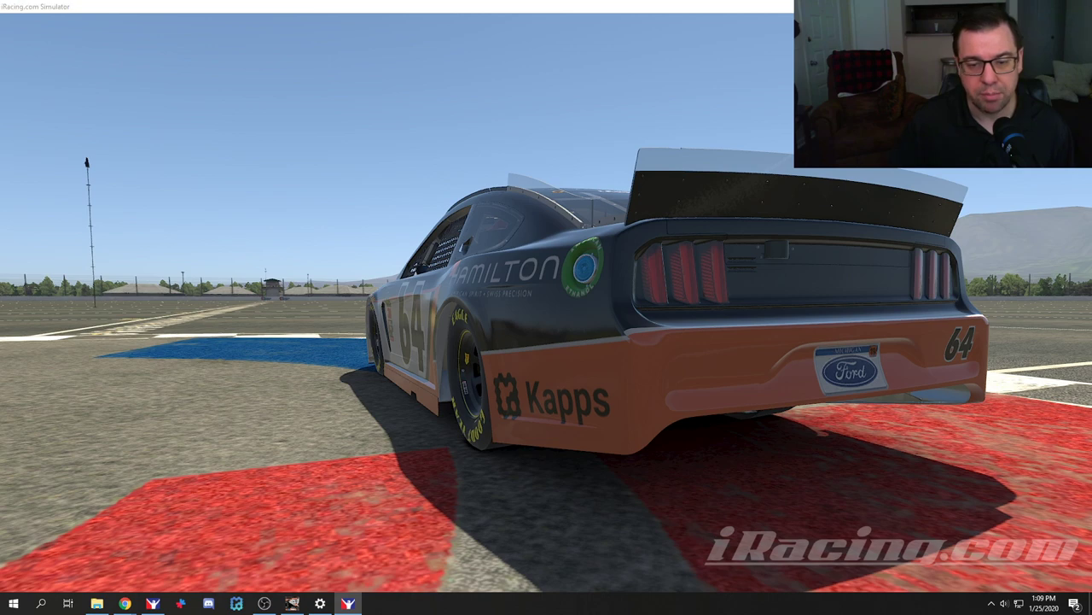
{"action": "key", "text": "alt+Tab"}
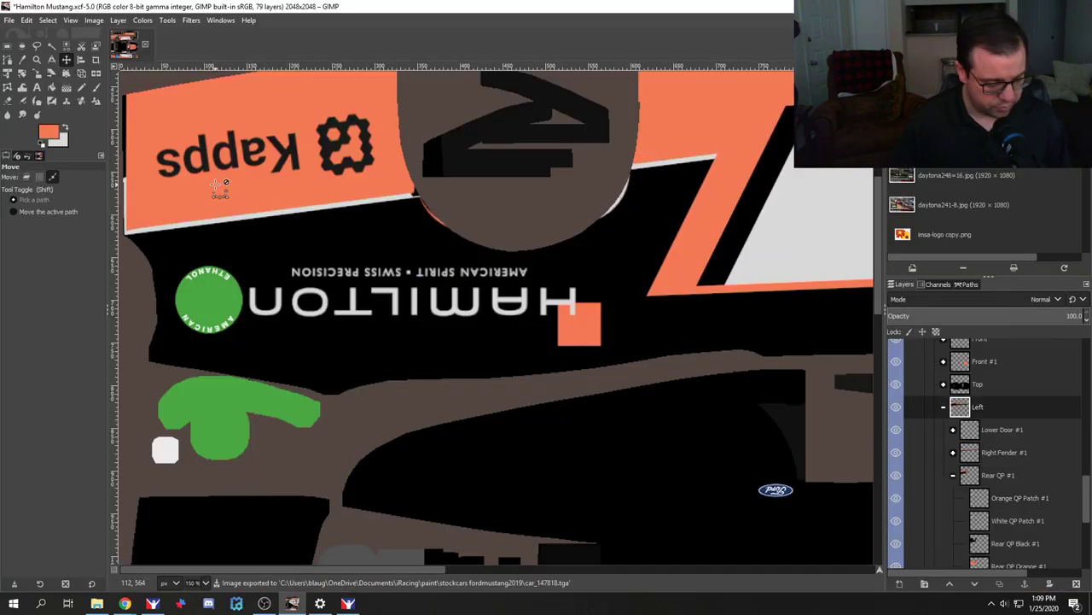
{"action": "key", "text": "ctrl+e"}
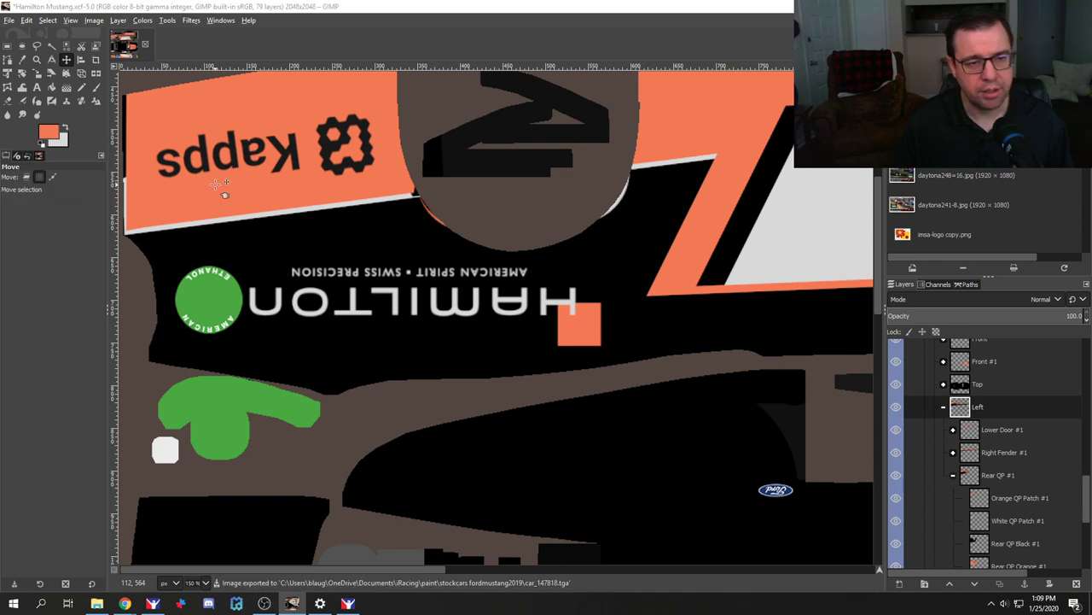
{"action": "key", "text": "alt+Tab"}
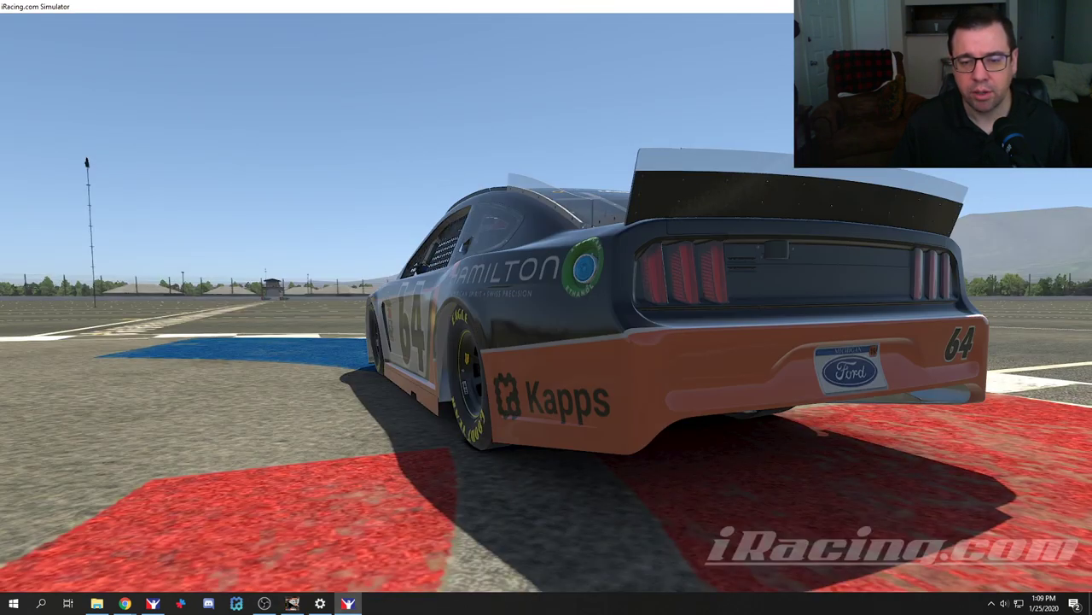
{"action": "key", "text": "alt+Tab"}
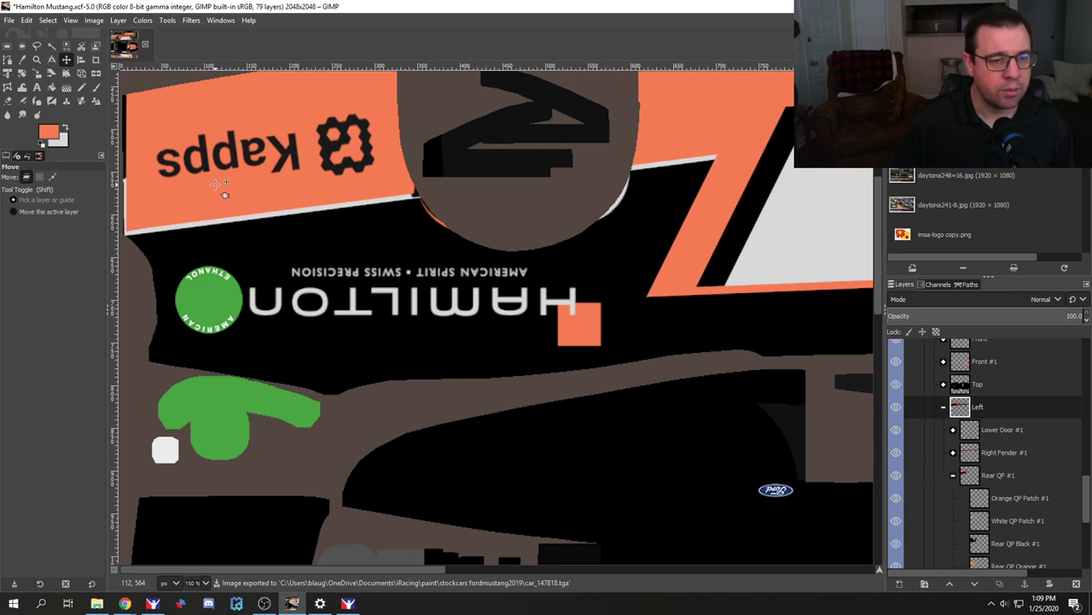
{"action": "key", "text": "ctrl+m"}
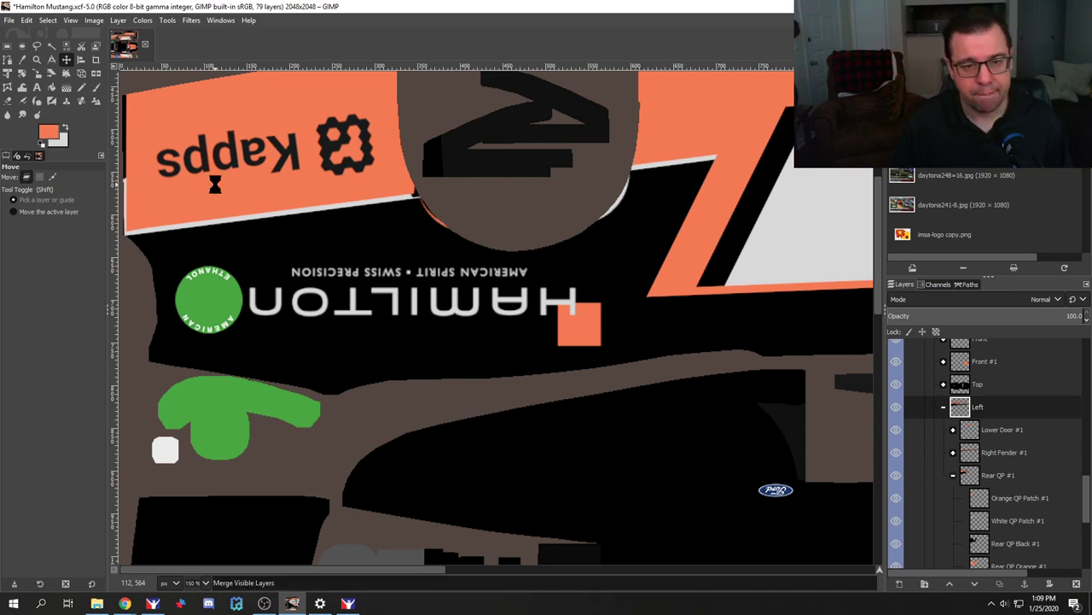
{"action": "key", "text": "alt+Tab"}
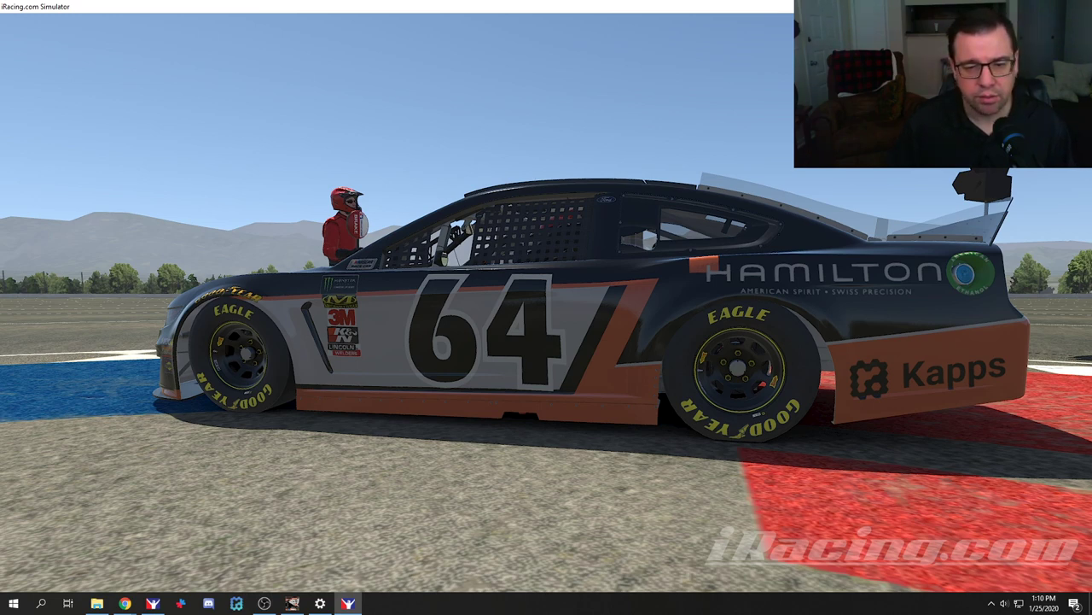
{"action": "key", "text": "alt+Tab"}
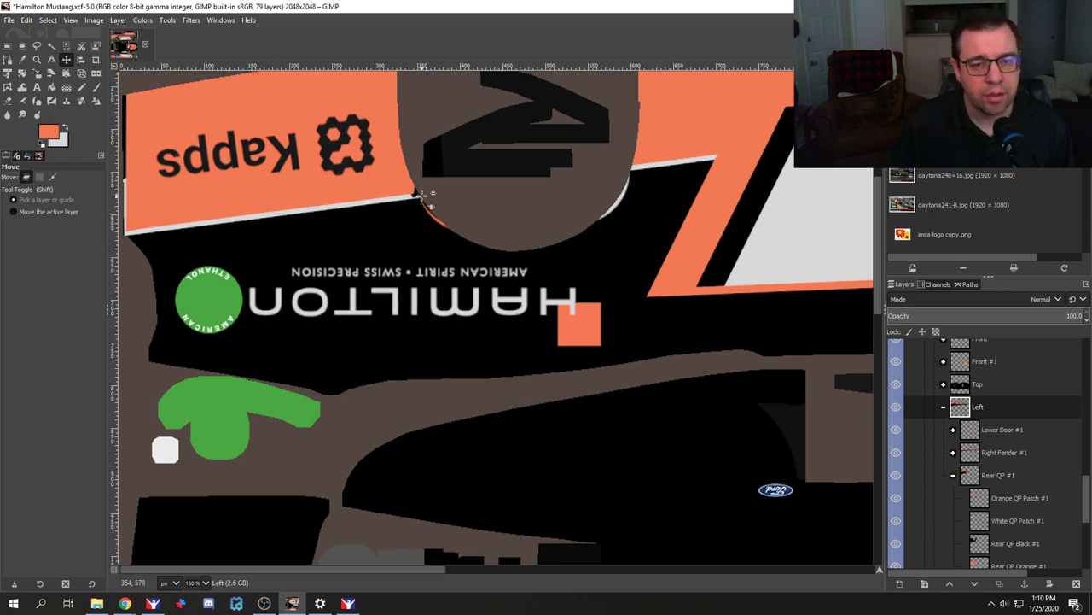
Step: Turn on the Wire layer's green UV wireframe, scan the whole texture, then switch to the simulator
{"action": "scroll", "coordinate": [936, 413], "scroll_direction": "up", "scroll_amount": 3}
{"action": "scroll", "coordinate": [935, 412], "scroll_direction": "up", "scroll_amount": 6}
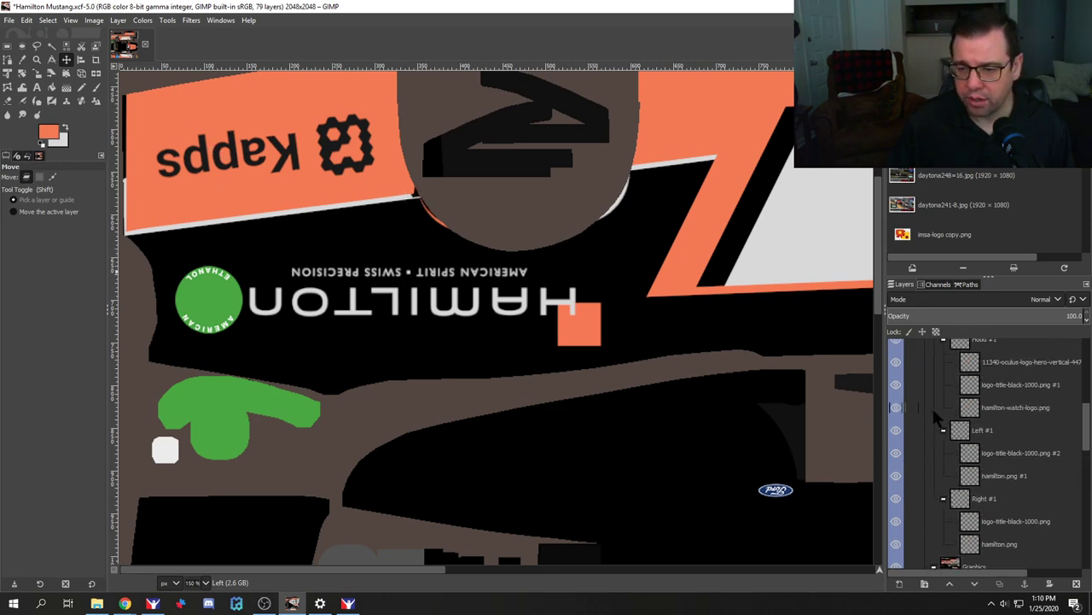
{"action": "scroll", "coordinate": [922, 412], "scroll_direction": "up", "scroll_amount": 1}
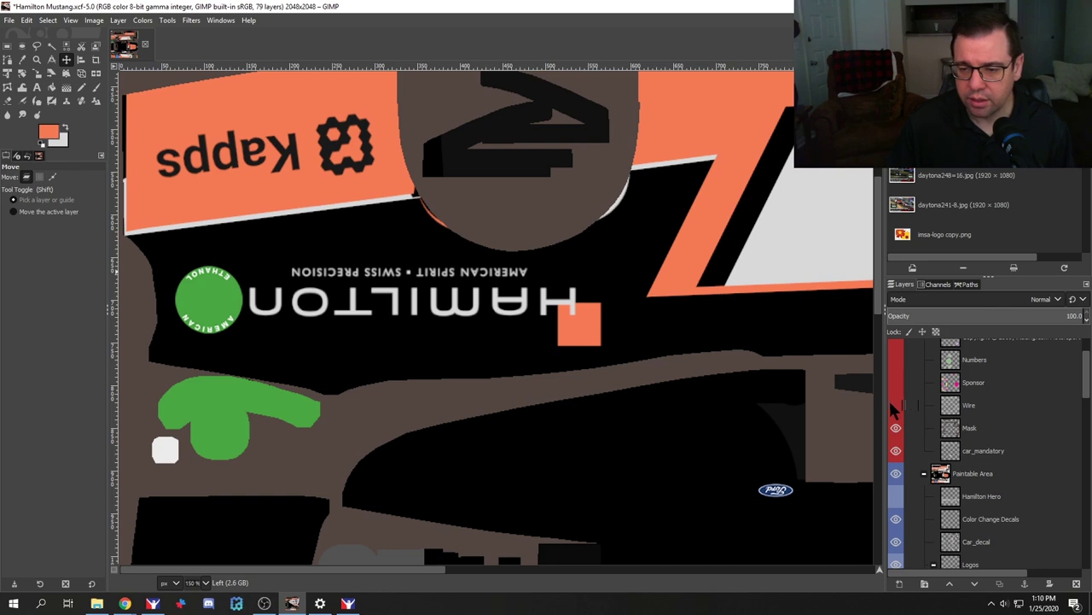
{"action": "left_click", "coordinate": [896, 404]}
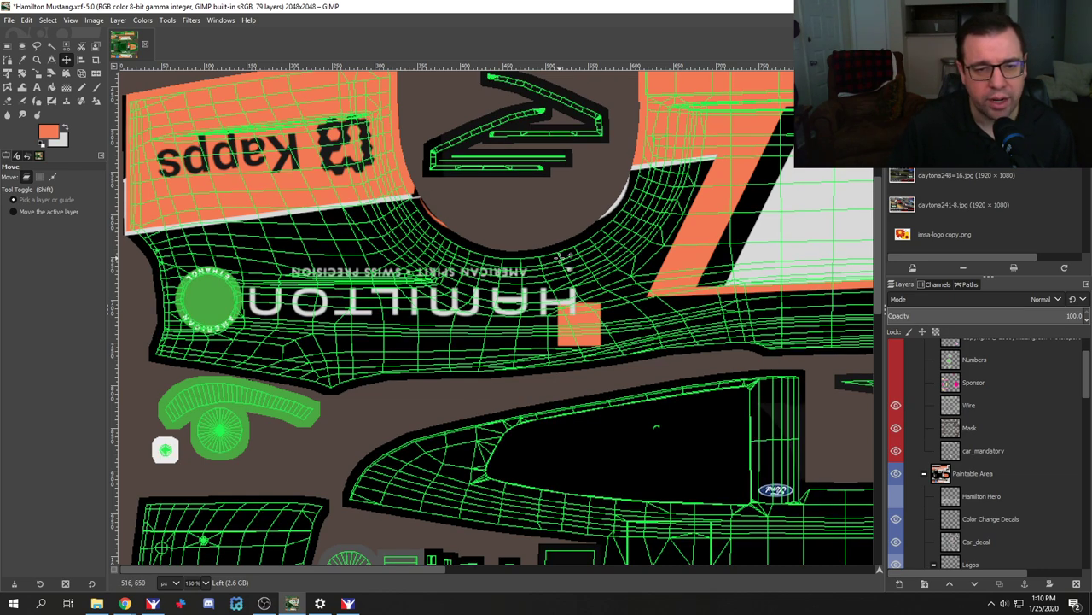
{"action": "scroll", "coordinate": [452, 267], "scroll_direction": "down", "scroll_amount": 5}
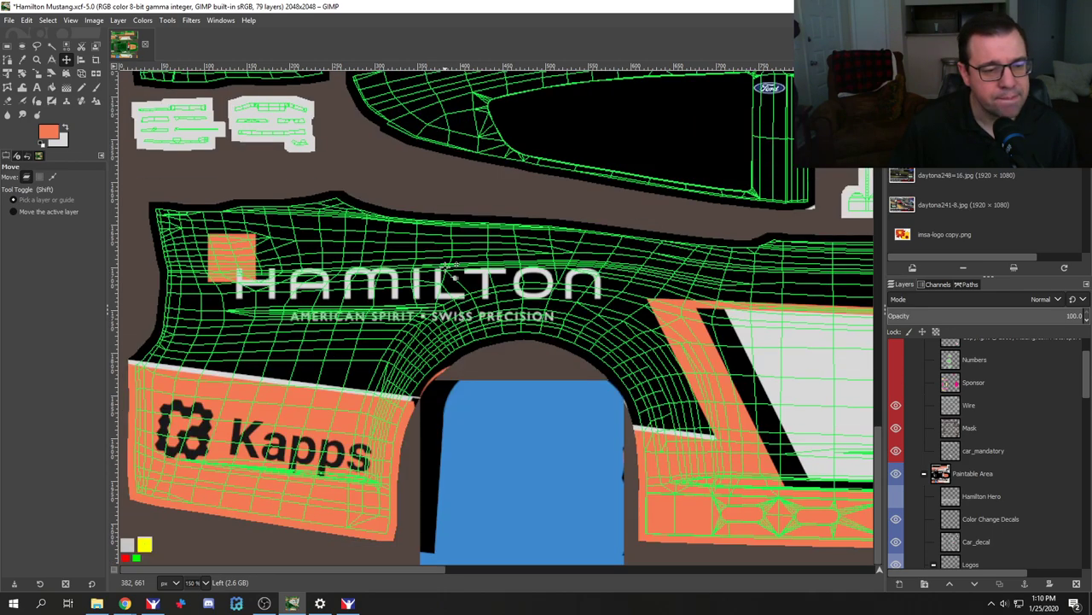
{"action": "scroll", "coordinate": [449, 265], "scroll_direction": "down", "scroll_amount": 10}
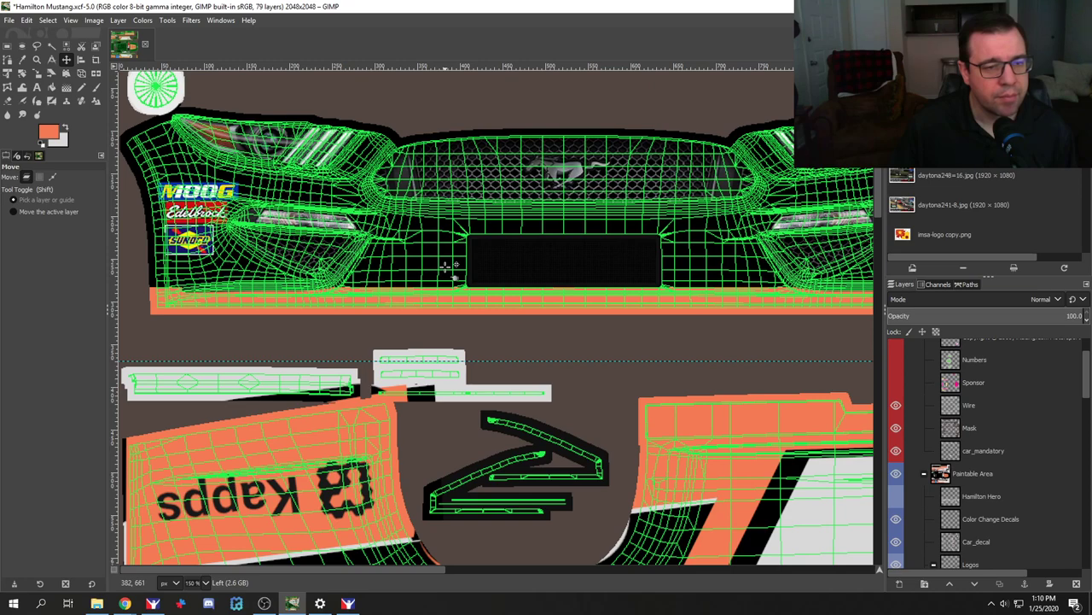
{"action": "scroll", "coordinate": [445, 266], "scroll_direction": "down", "scroll_amount": 3}
{"action": "scroll", "coordinate": [928, 436], "scroll_direction": "up", "scroll_amount": 2}
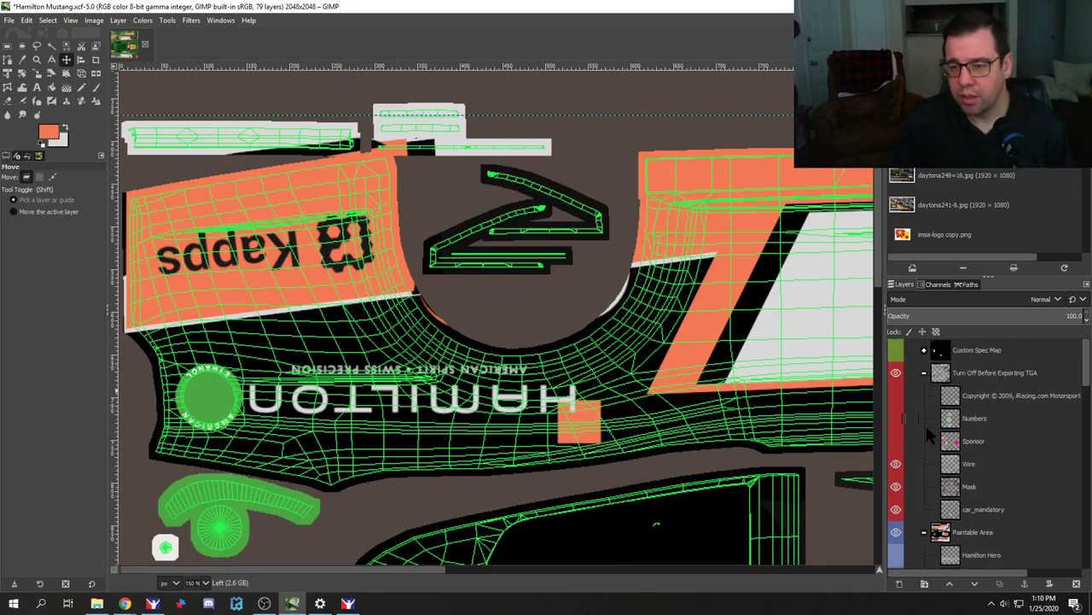
{"action": "scroll", "coordinate": [926, 427], "scroll_direction": "down", "scroll_amount": 1}
{"action": "scroll", "coordinate": [328, 356], "scroll_direction": "down", "scroll_amount": 7}
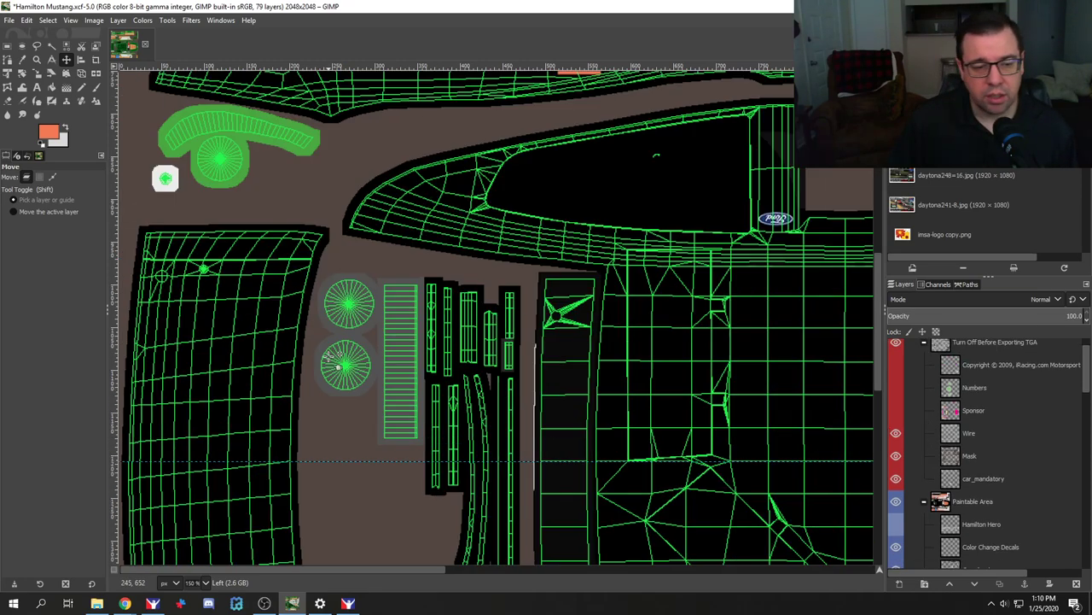
{"action": "scroll", "coordinate": [331, 356], "scroll_direction": "down", "scroll_amount": 3}
{"action": "key", "text": "alt+Tab"}
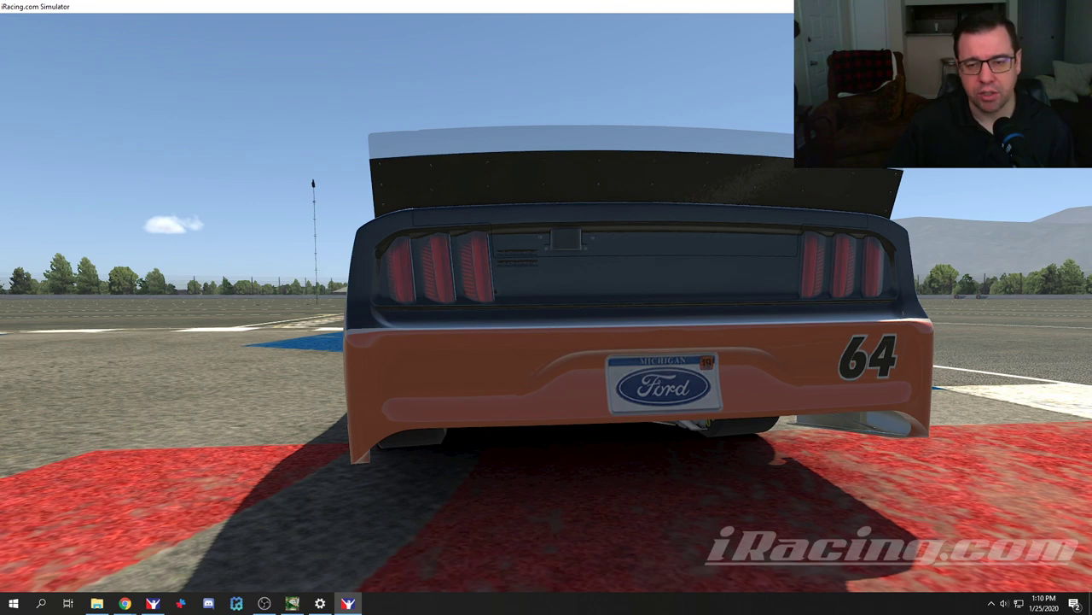
Step: Check the #64 Mustang's orange rear bumper in the sim, then bring up the window switcher
{"action": "mouse_move", "coordinate": [730, 300]}
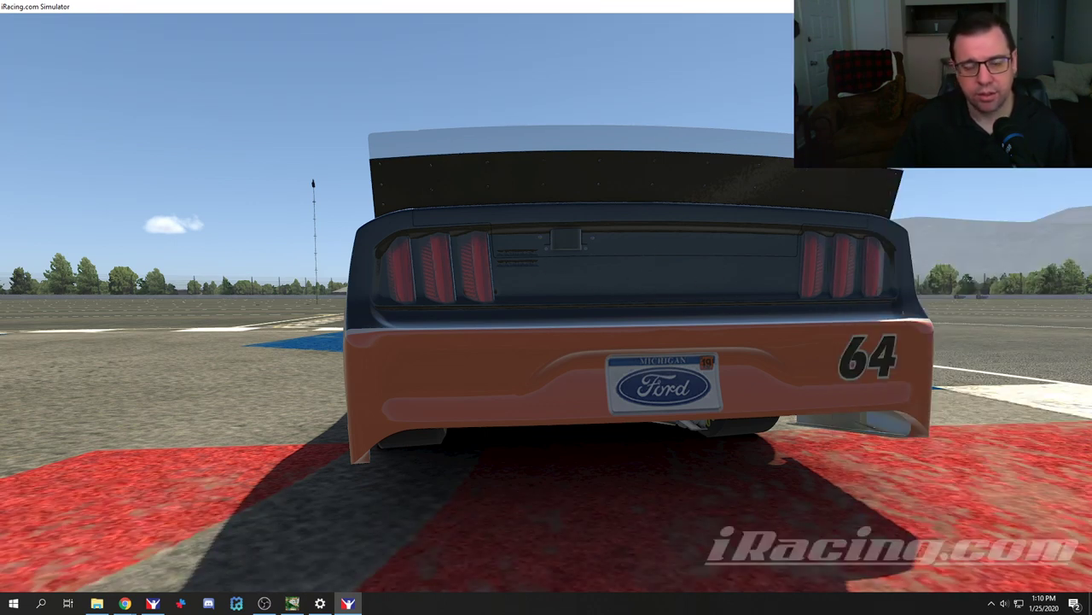
{"action": "key", "text": "alt+Tab"}
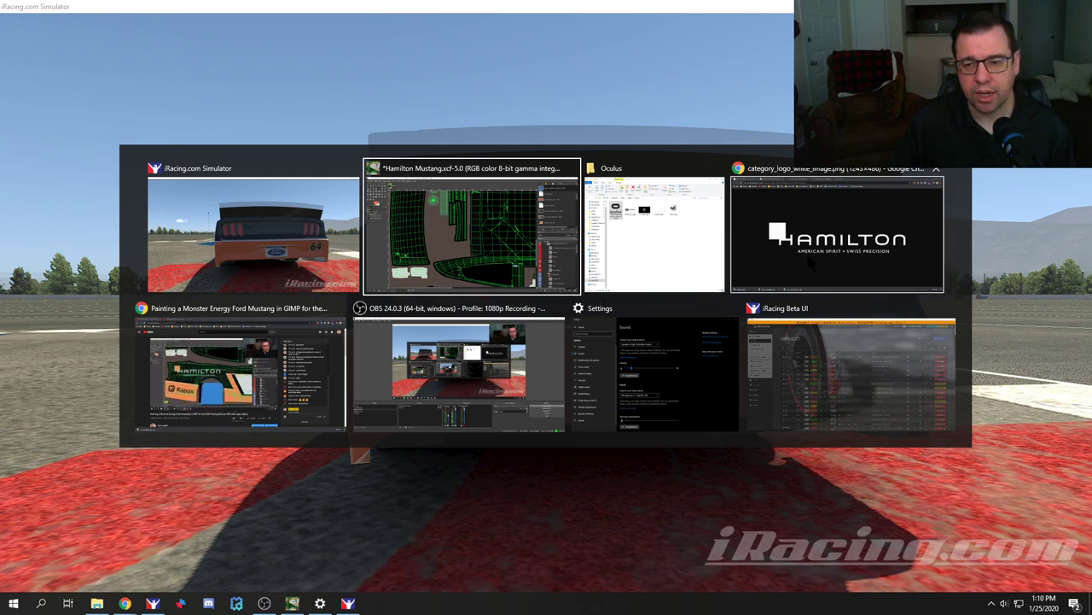
Step: In the Oculus Explorer window go back to the Paint\Assets folder, then head back to GIMP
{"action": "key", "text": "Tab"}
{"action": "key", "text": "Tab"}
{"action": "key", "text": "alt+Tab"}
{"action": "left_click", "coordinate": [884, 239]}
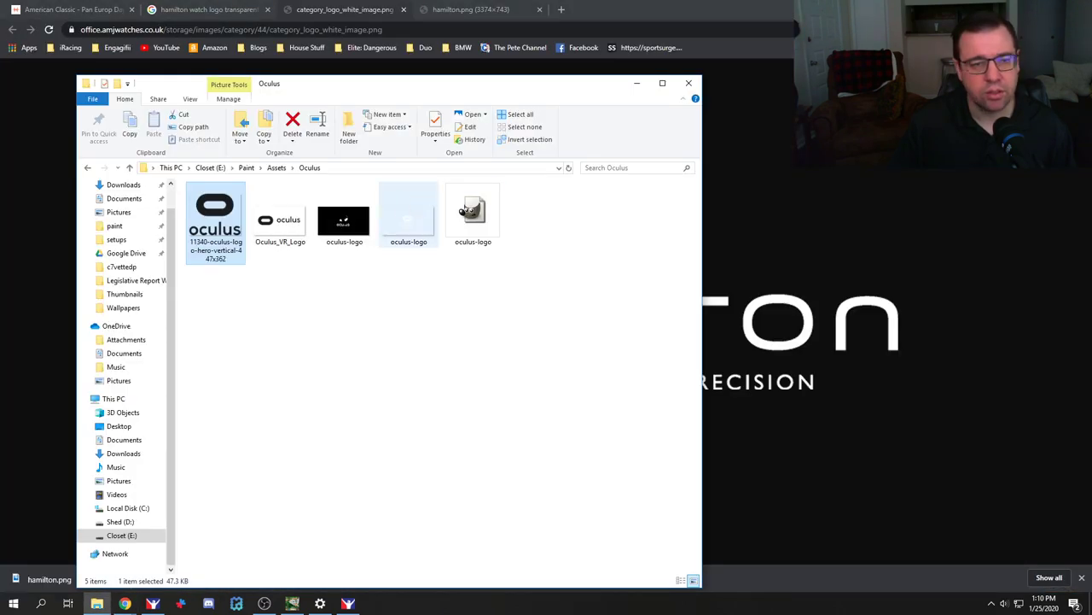
{"action": "left_click", "coordinate": [87, 166]}
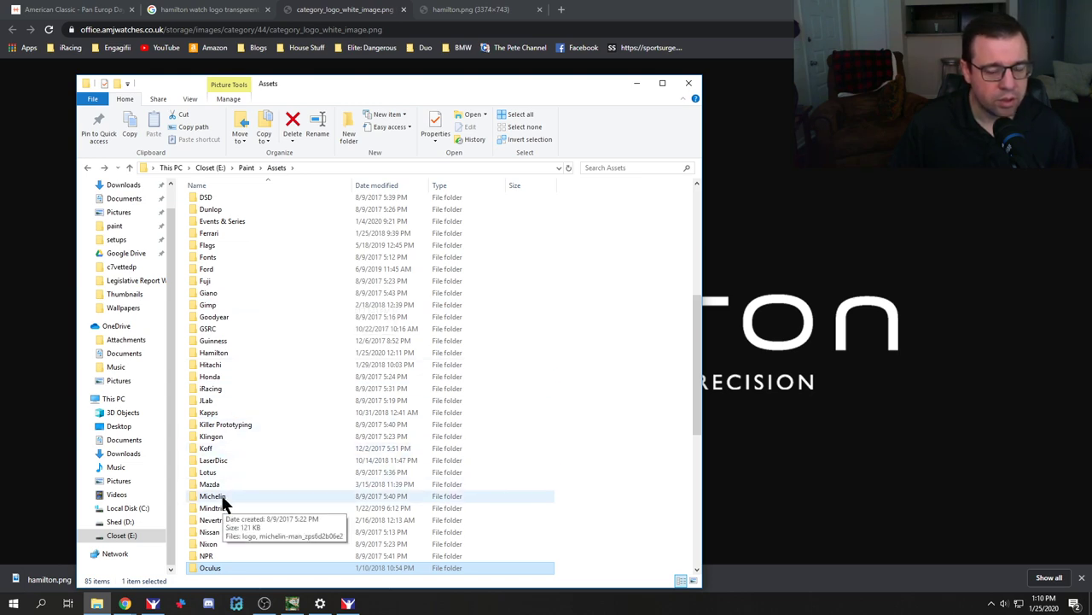
{"action": "key", "text": "alt+Tab"}
{"action": "key", "text": "alt+Tab"}
{"action": "key", "text": "alt+Tab"}
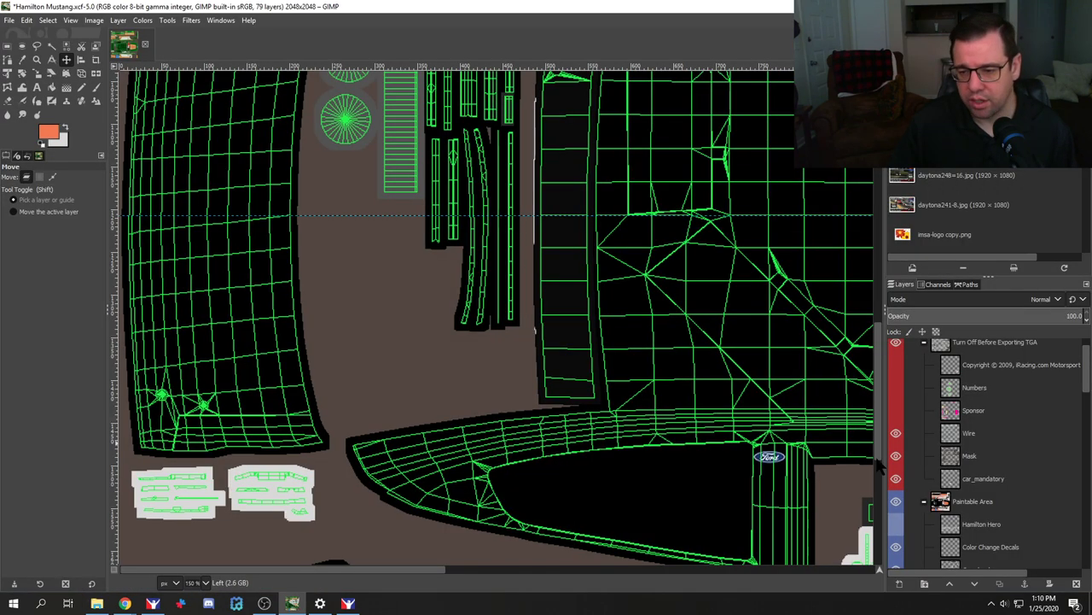
Step: Duplicate the Hamilton Hero layer to make a Hamilton Hero copy
{"action": "scroll", "coordinate": [982, 452], "scroll_direction": "down", "scroll_amount": 3}
{"action": "left_click", "coordinate": [896, 432]}
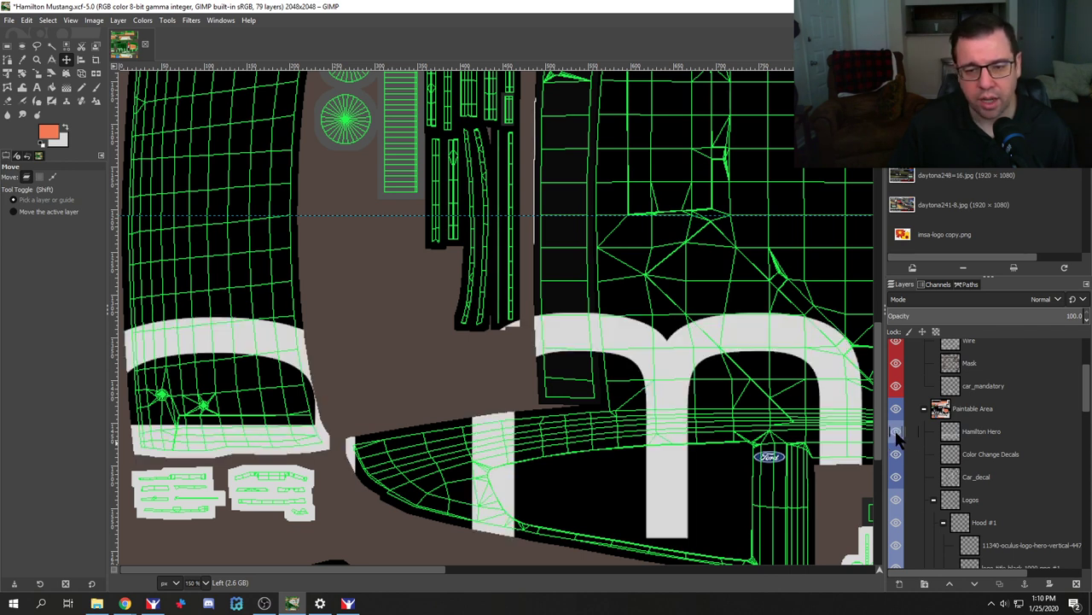
{"action": "left_click", "coordinate": [896, 432]}
{"action": "left_click", "coordinate": [1000, 429]}
{"action": "right_click", "coordinate": [1001, 429]}
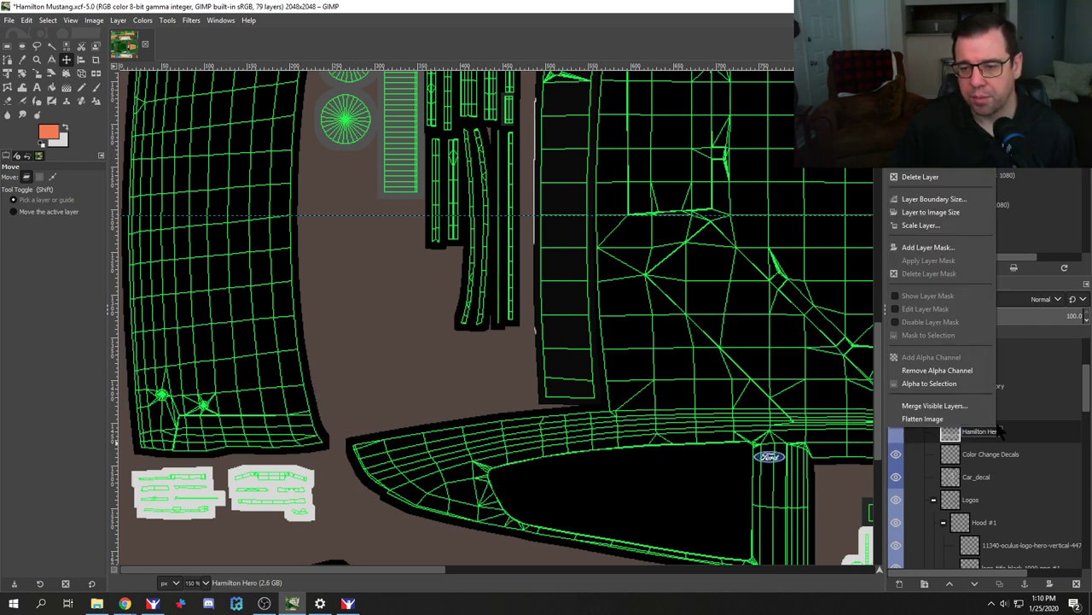
{"action": "left_click", "coordinate": [926, 151]}
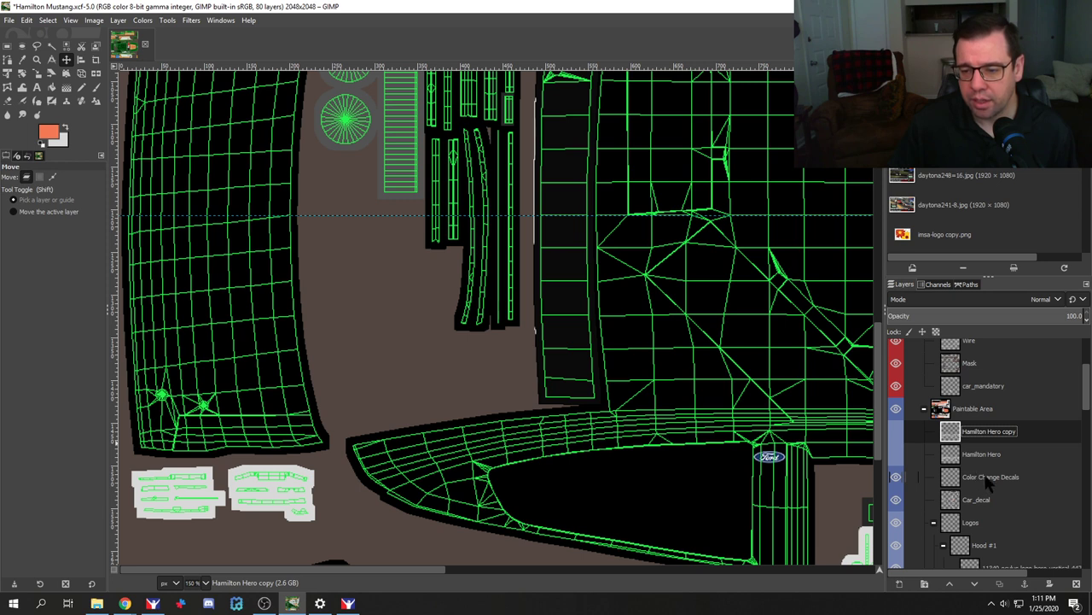
Step: Create a layer group named 'Rear' under Logos and move Hamilton Hero copy into it
{"action": "scroll", "coordinate": [990, 465], "scroll_direction": "down", "scroll_amount": 1}
{"action": "left_click", "coordinate": [994, 461]}
{"action": "left_click", "coordinate": [924, 583]}
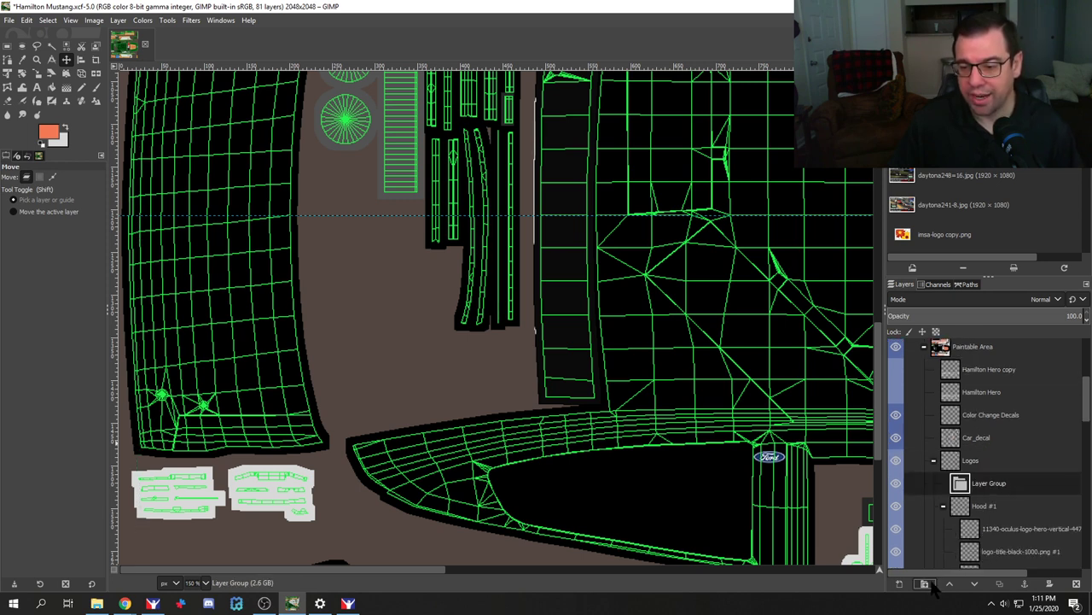
{"action": "double_click", "coordinate": [988, 490]}
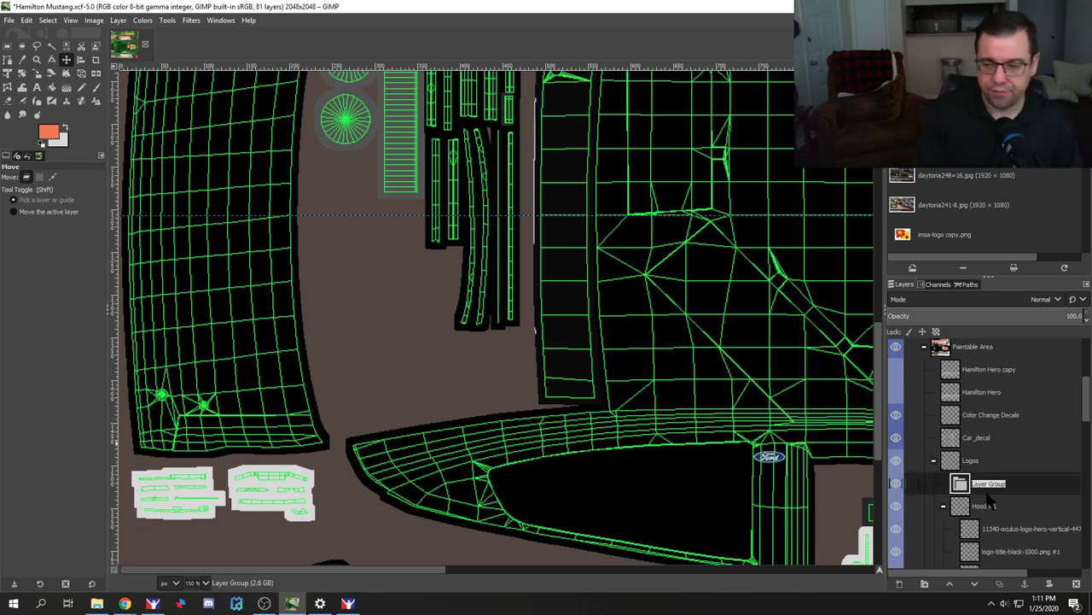
{"action": "type", "text": "Rear"}
{"action": "key", "text": "Return"}
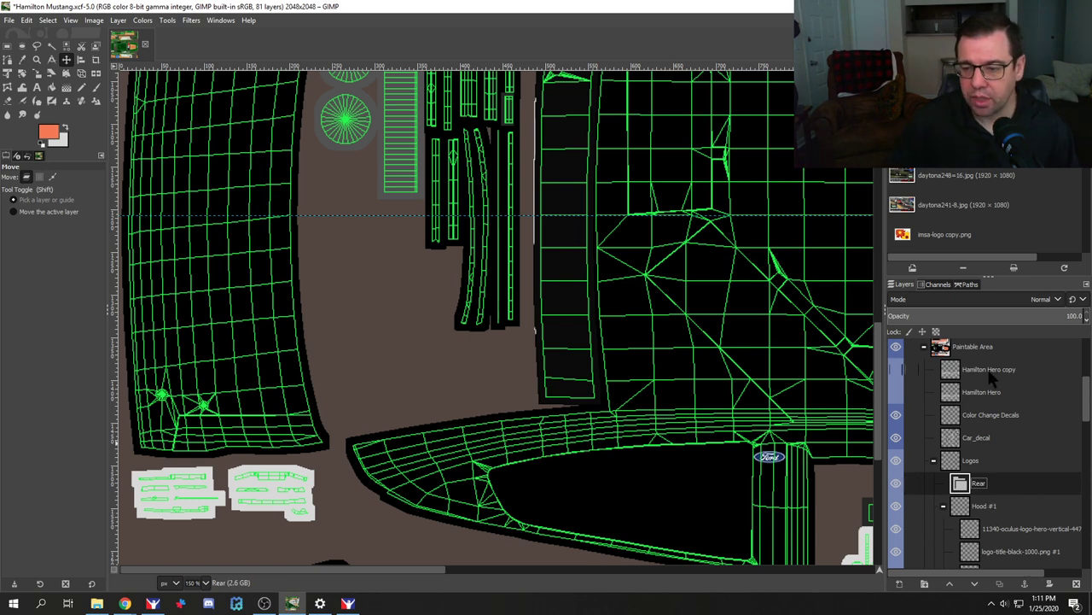
{"action": "left_click_drag", "start_coordinate": [990, 377], "coordinate": [990, 486]}
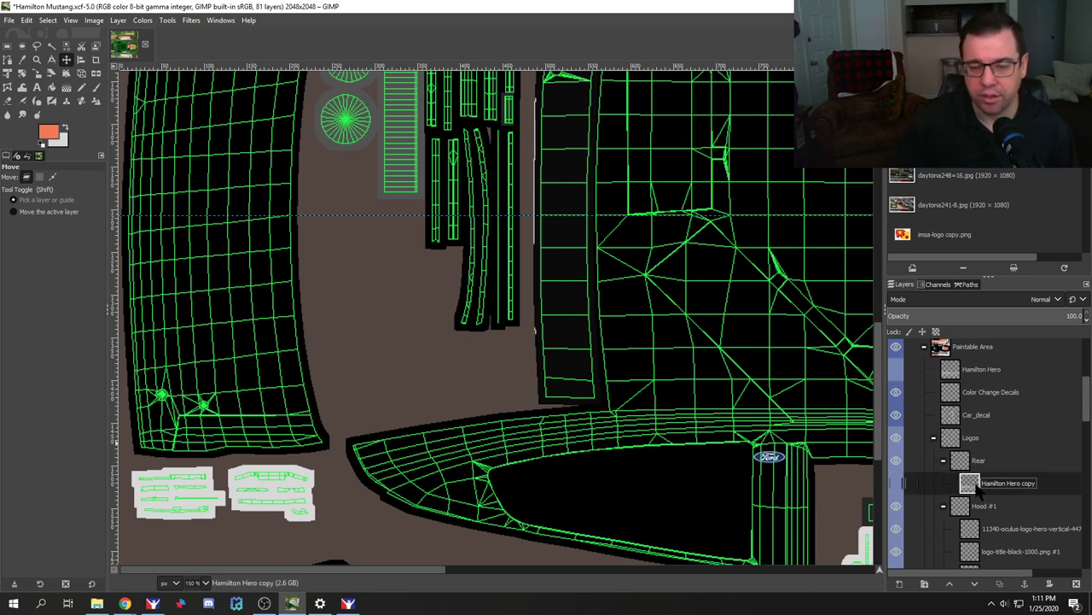
Step: Select the Rotate tool and click the hidden logo layer on the canvas
{"action": "scroll", "coordinate": [429, 384], "scroll_direction": "down", "scroll_amount": 3}
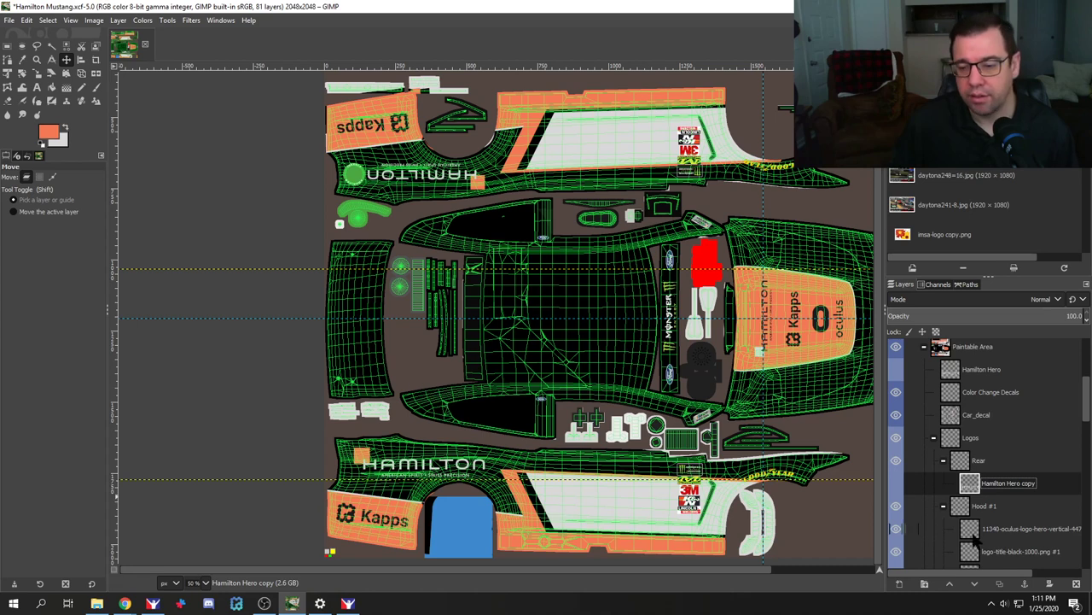
{"action": "left_click", "coordinate": [21, 74]}
{"action": "left_click", "coordinate": [504, 418]}
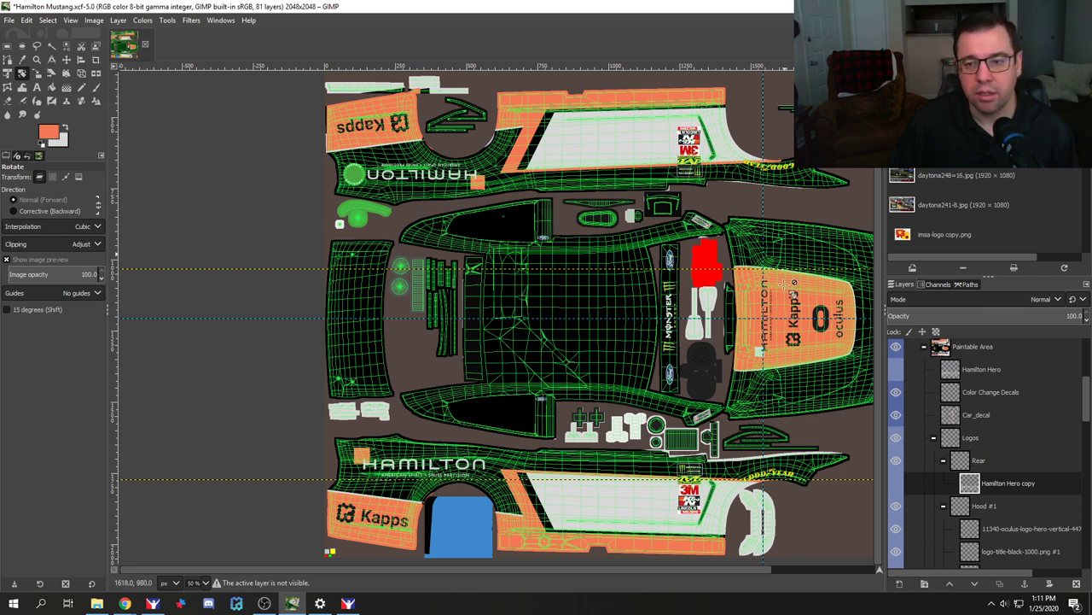
Step: Show the Hamilton Hero copy layer, try a 90° rotation, then undo it
{"action": "scroll", "coordinate": [732, 459], "scroll_direction": "down", "scroll_amount": 2}
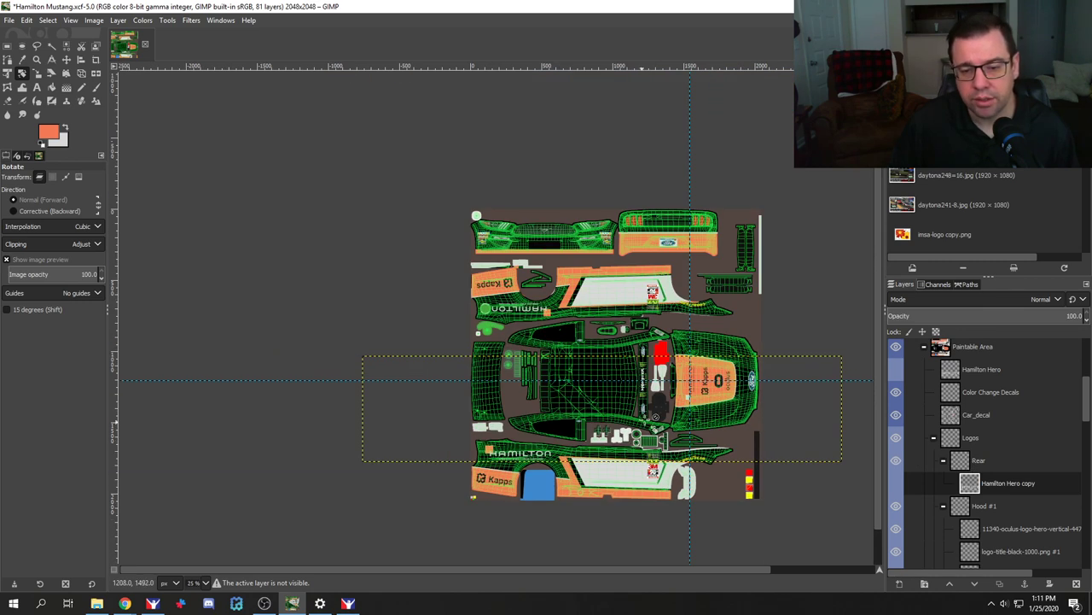
{"action": "left_click", "coordinate": [896, 483]}
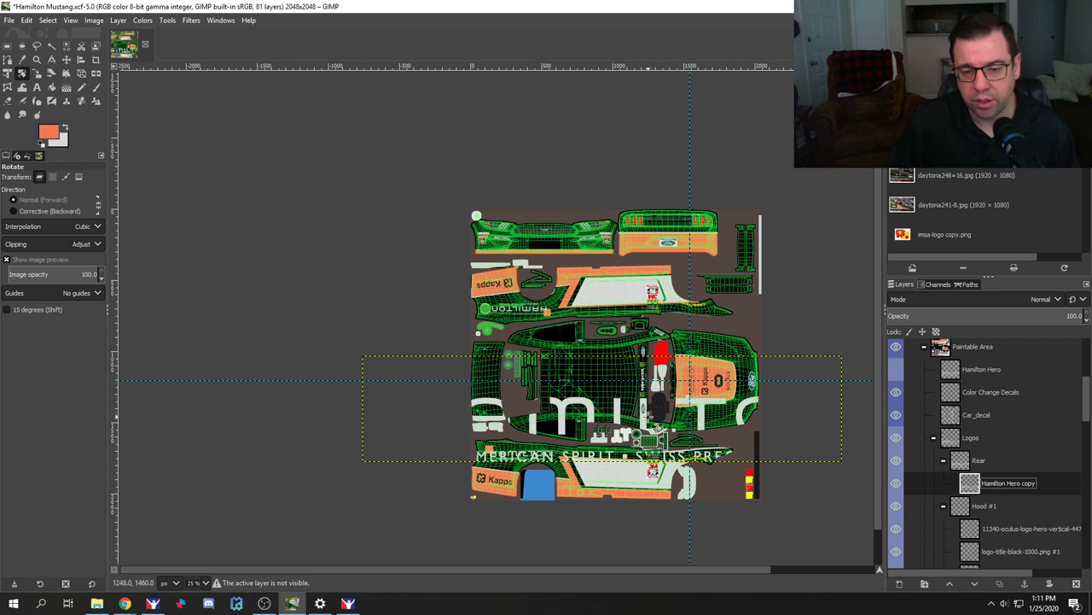
{"action": "left_click", "coordinate": [321, 212]}
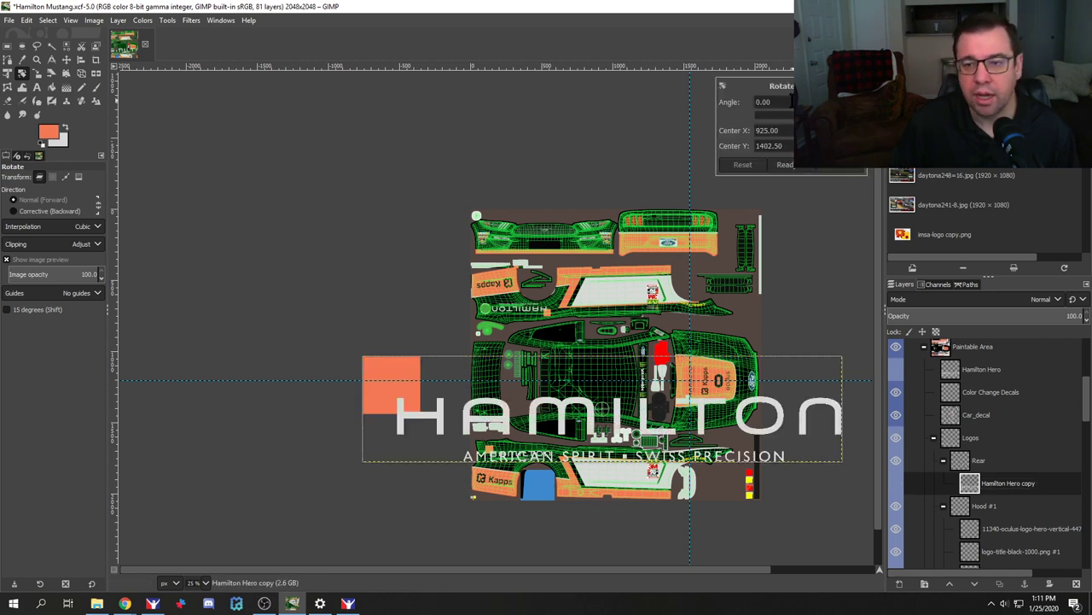
{"action": "key", "text": "Return"}
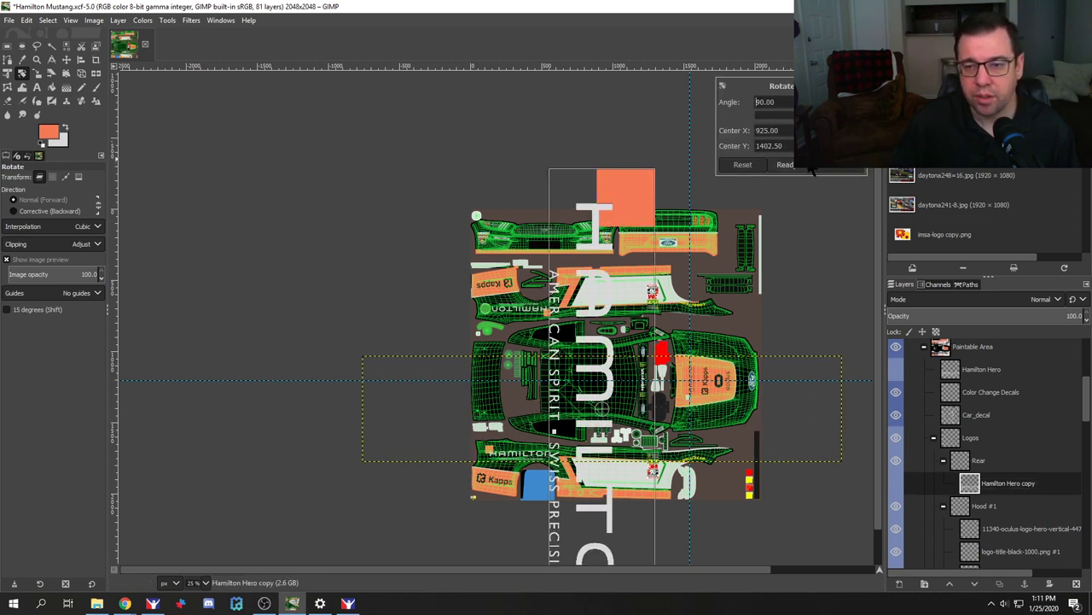
{"action": "key", "text": "Return"}
{"action": "left_click", "coordinate": [36, 73]}
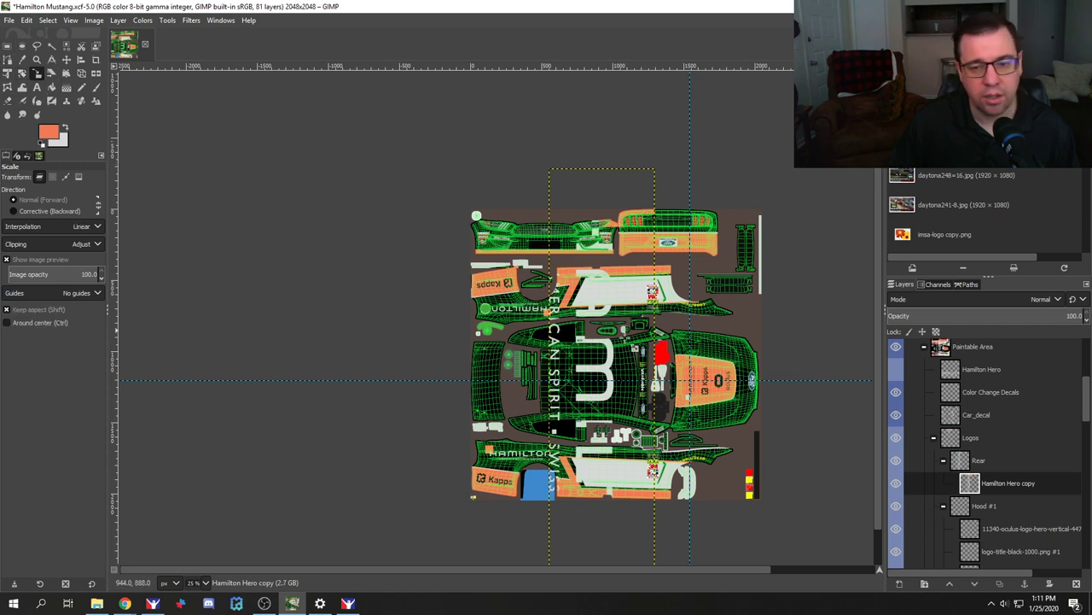
{"action": "left_click", "coordinate": [629, 248]}
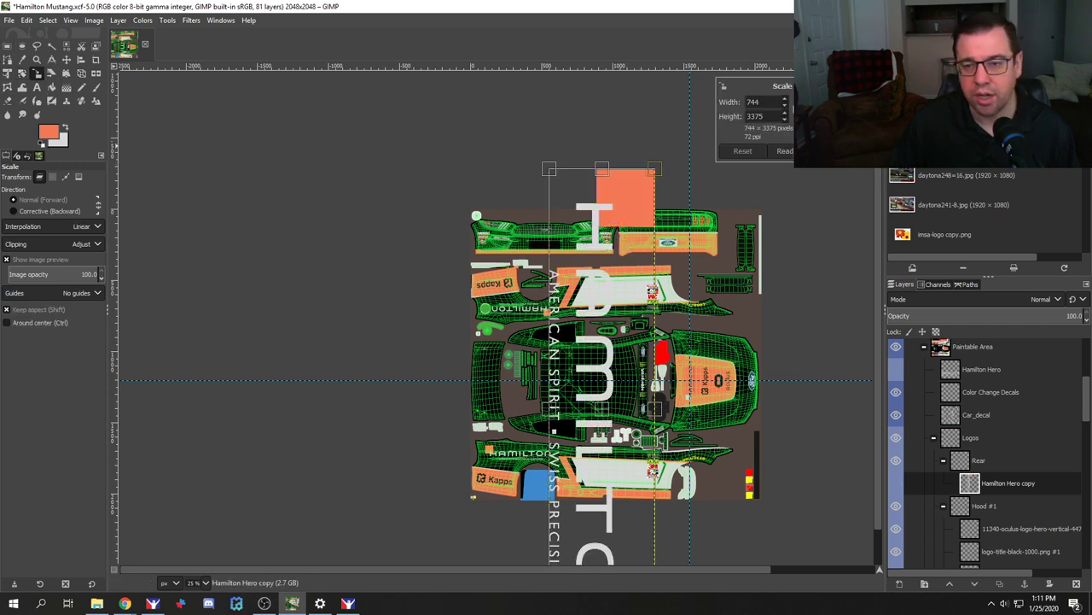
{"action": "key", "text": "Escape"}
{"action": "key", "text": "ctrl+z"}
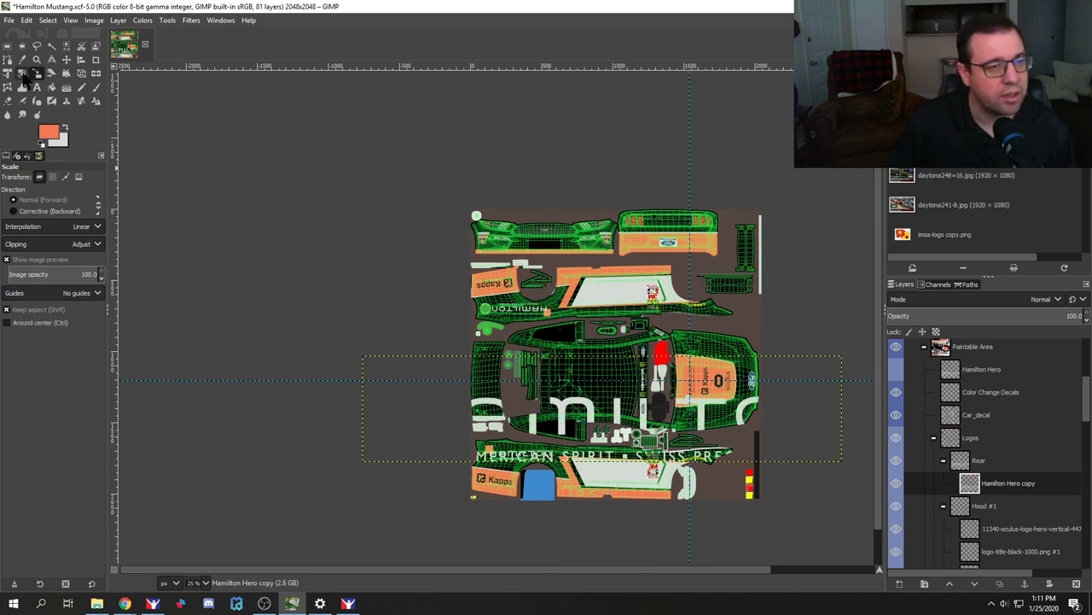
Step: Scale the HAMILTON logo down proportionally to 898×198
{"action": "left_click", "coordinate": [518, 443]}
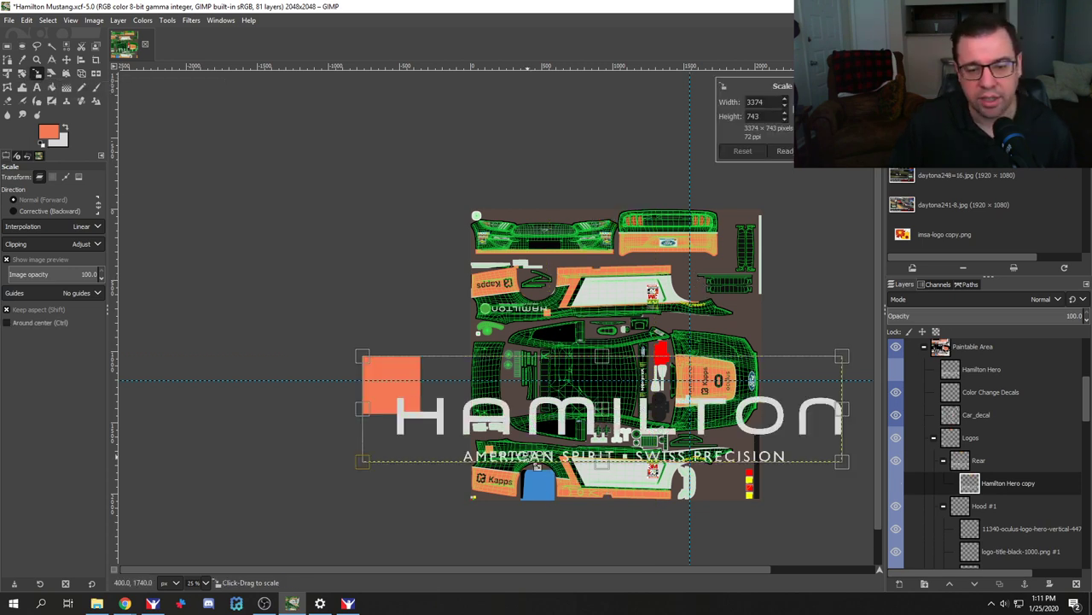
{"action": "left_click_drag", "start_coordinate": [367, 358], "coordinate": [540, 396]}
{"action": "left_click_drag", "start_coordinate": [807, 449], "coordinate": [651, 418]}
{"action": "key", "text": "Return"}
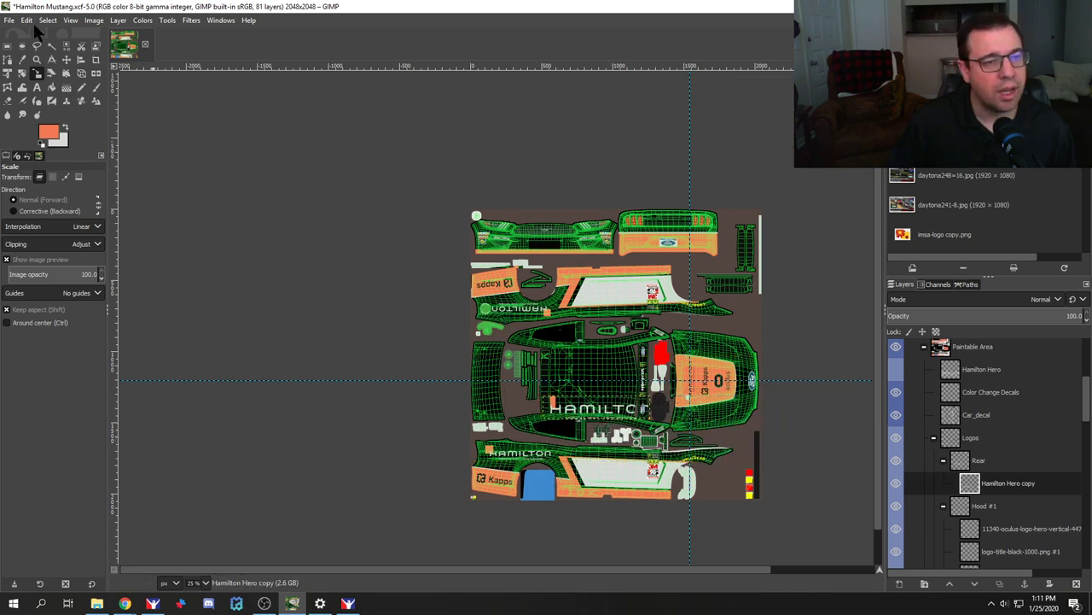
{"action": "left_click", "coordinate": [66, 59]}
{"action": "scroll", "coordinate": [542, 408], "scroll_direction": "up", "scroll_amount": 2}
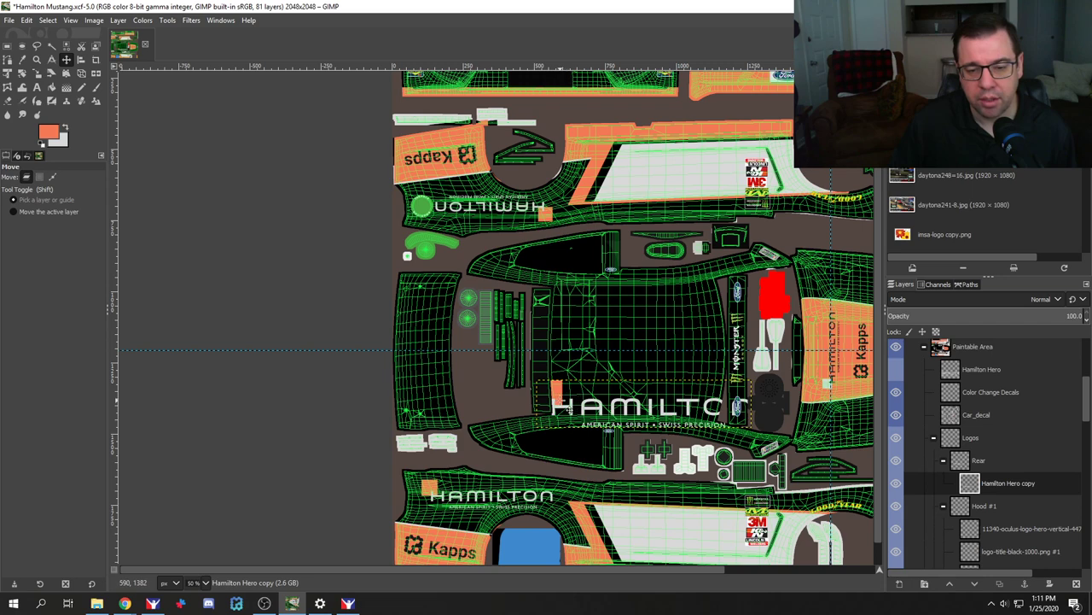
Step: Drag the HAMILTON logo onto the rear bumper, raise the Rear group to the top, and start shrinking it
{"action": "left_click_drag", "start_coordinate": [559, 408], "coordinate": [685, 232]}
{"action": "scroll", "coordinate": [690, 309], "scroll_direction": "up", "scroll_amount": 2}
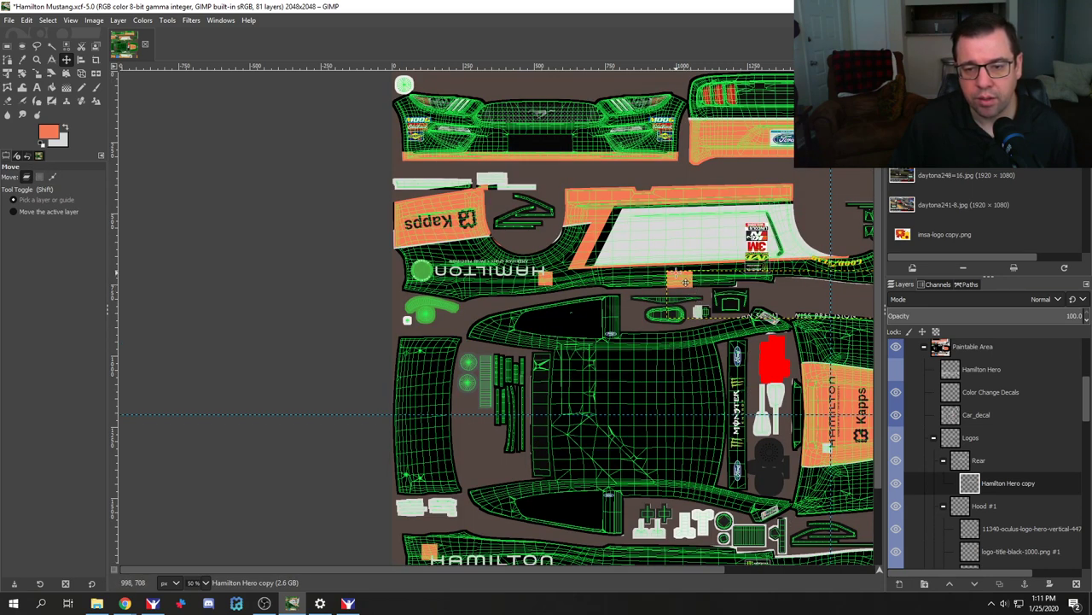
{"action": "left_click_drag", "start_coordinate": [686, 281], "coordinate": [731, 227]}
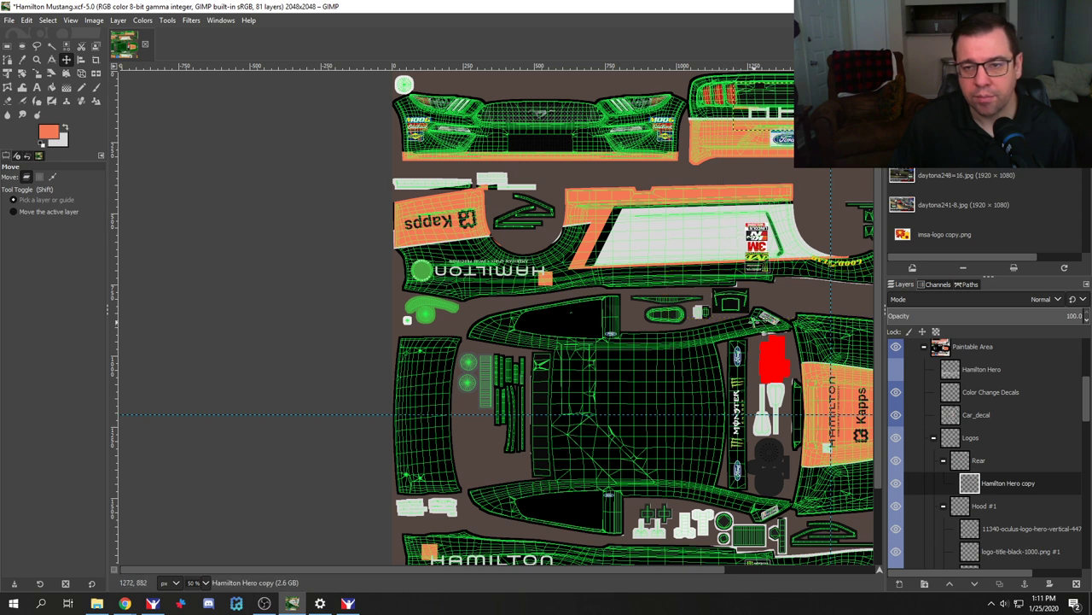
{"action": "left_click_drag", "start_coordinate": [982, 462], "coordinate": [978, 350]}
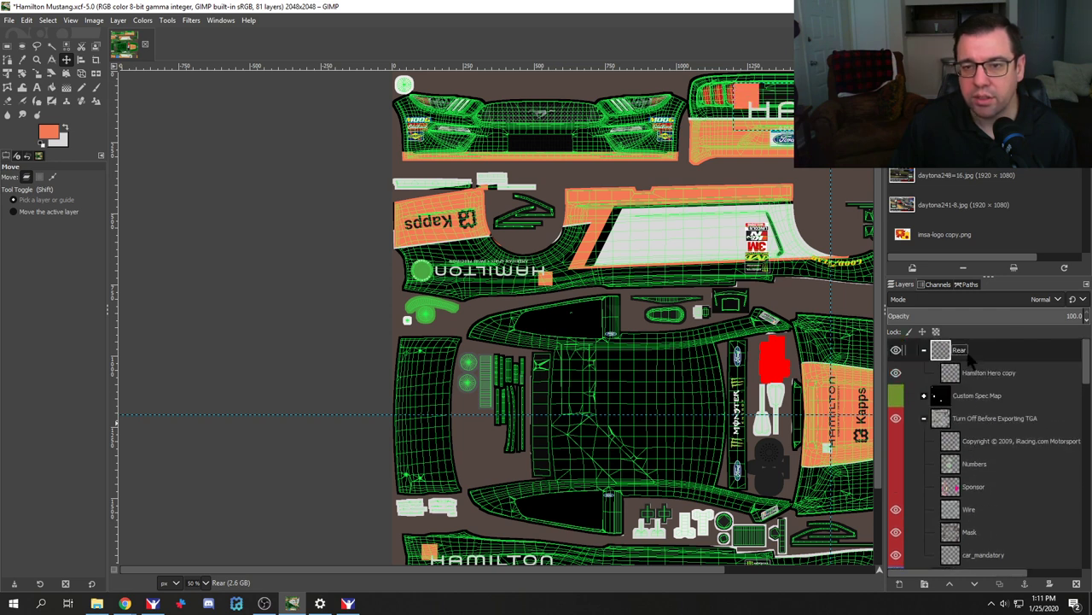
{"action": "left_click", "coordinate": [37, 74]}
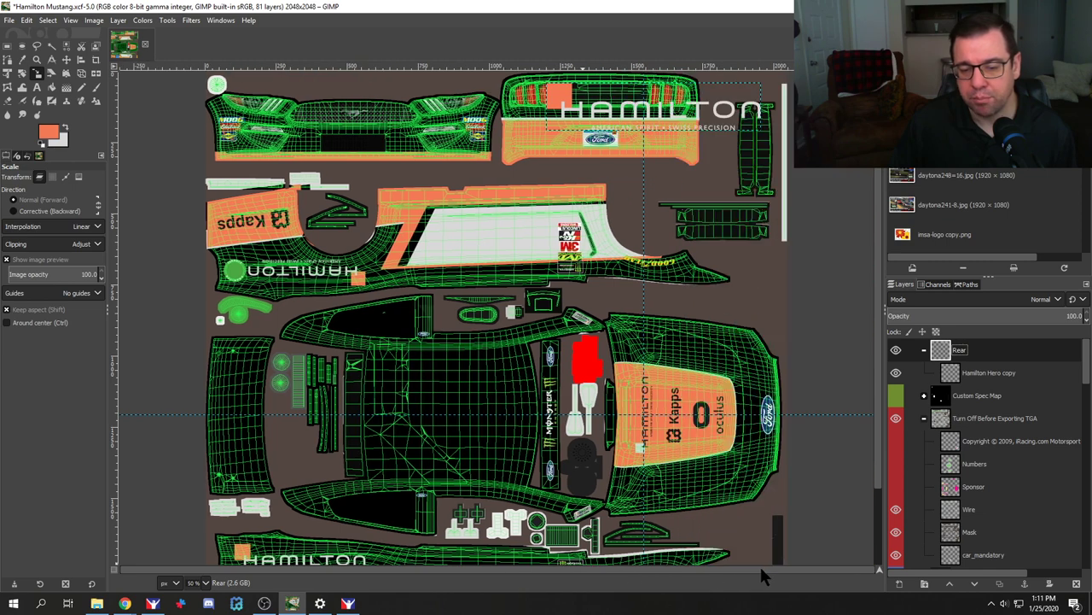
{"action": "left_click_drag", "start_coordinate": [689, 570], "coordinate": [759, 567]}
Step: Shrink the HAMILTON logo to fit the rear panel and nudge it into place
{"action": "left_click", "coordinate": [629, 149]}
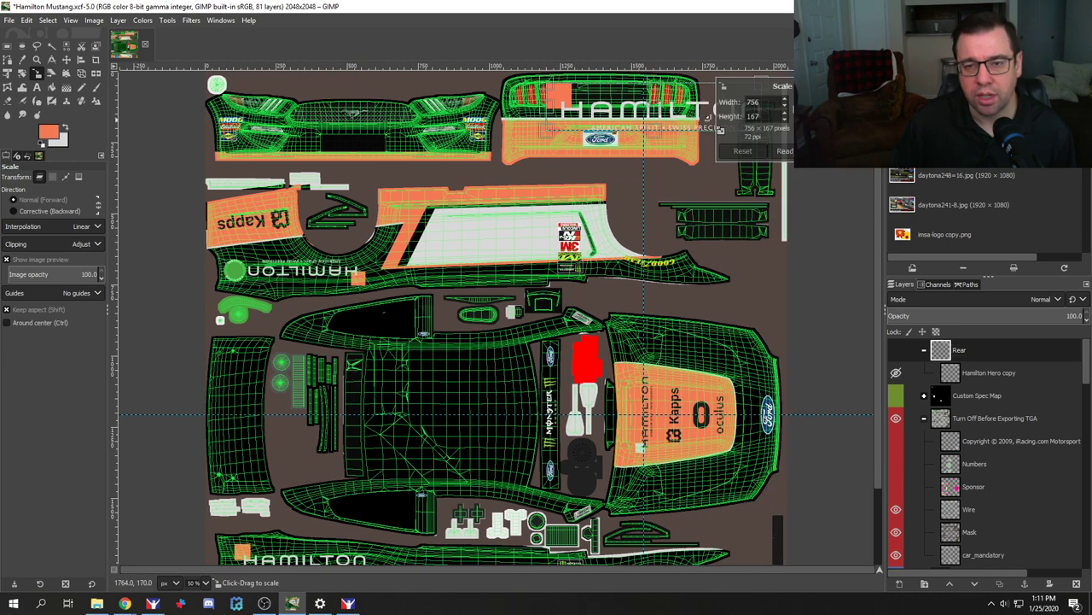
{"action": "left_click_drag", "start_coordinate": [629, 149], "coordinate": [595, 110]}
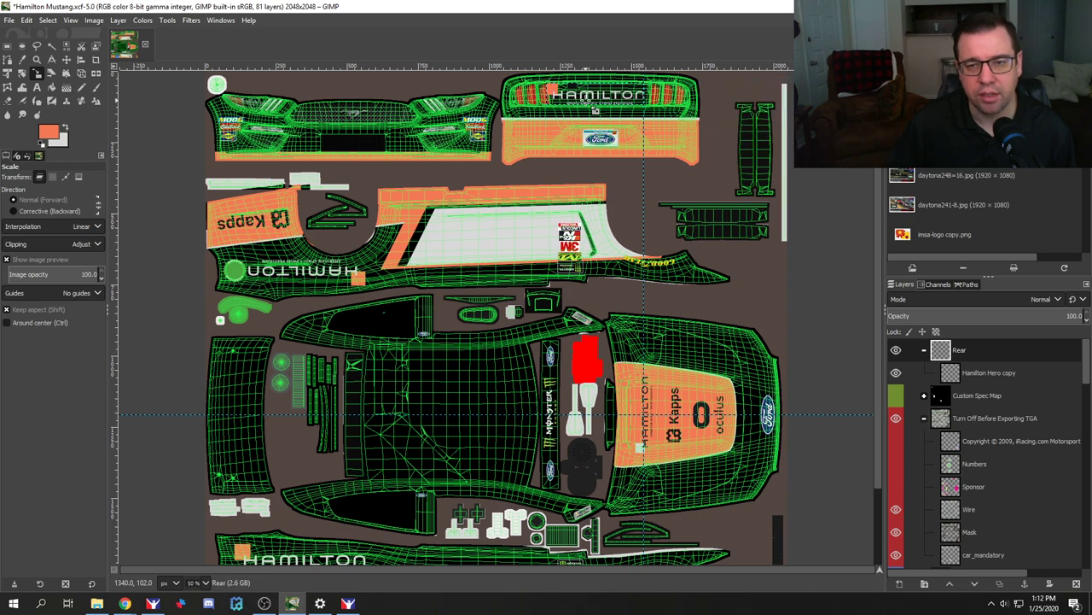
{"action": "key", "text": "Return"}
{"action": "key", "text": "m"}
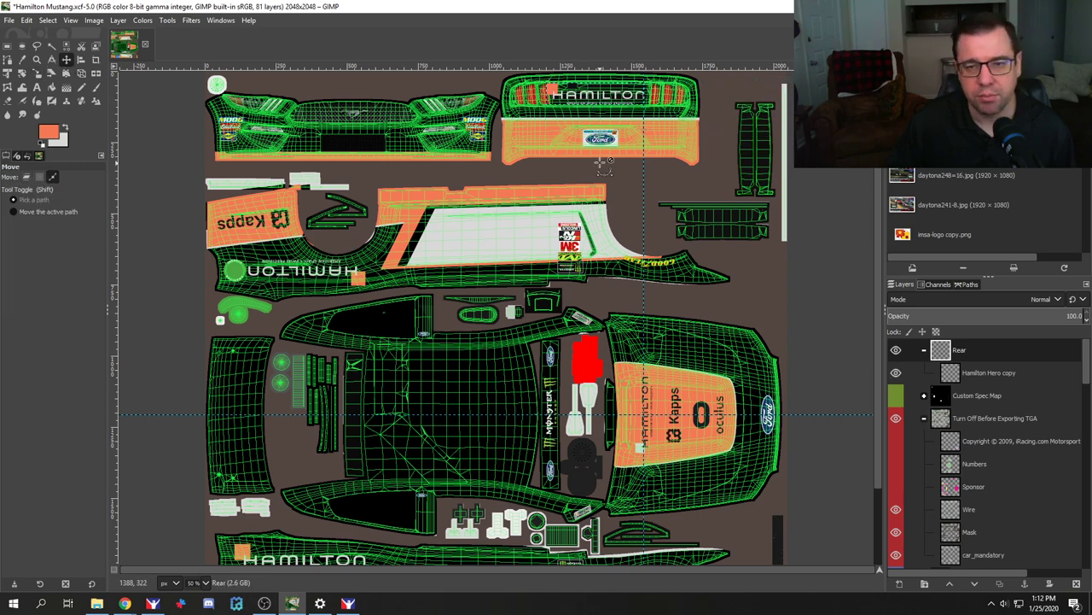
{"action": "scroll", "coordinate": [600, 162], "scroll_direction": "up", "scroll_amount": 3, "text": "ctrl"}
{"action": "scroll", "coordinate": [529, 145], "scroll_direction": "up", "scroll_amount": 3}
{"action": "left_click_drag", "start_coordinate": [466, 128], "coordinate": [482, 135]}
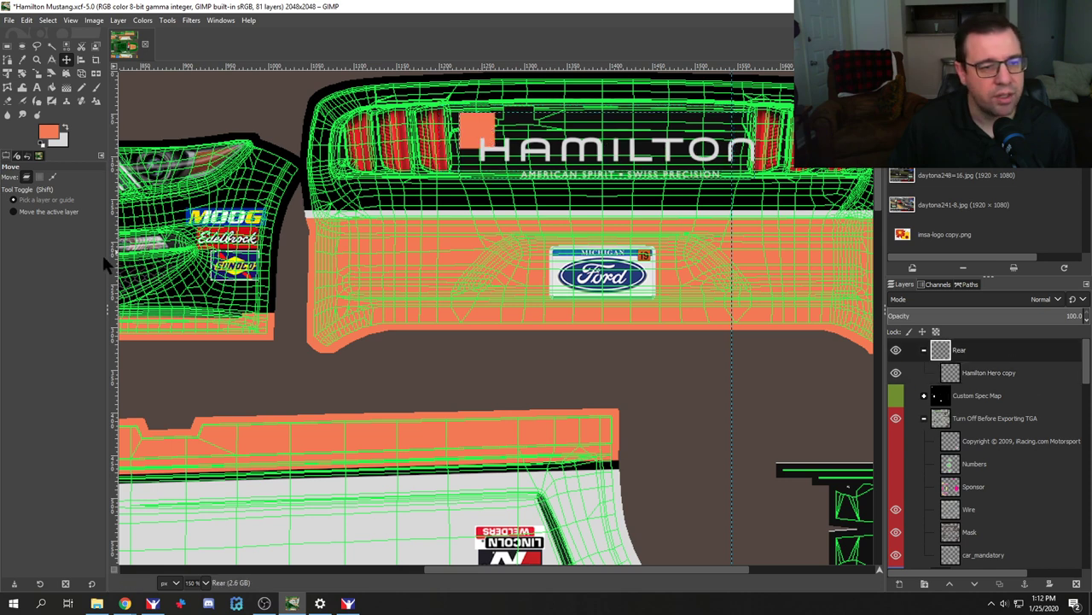
Step: Add a vertical guide through the Ford plate's centre and centre the resized logo on it
{"action": "left_click_drag", "start_coordinate": [110, 264], "coordinate": [602, 240]}
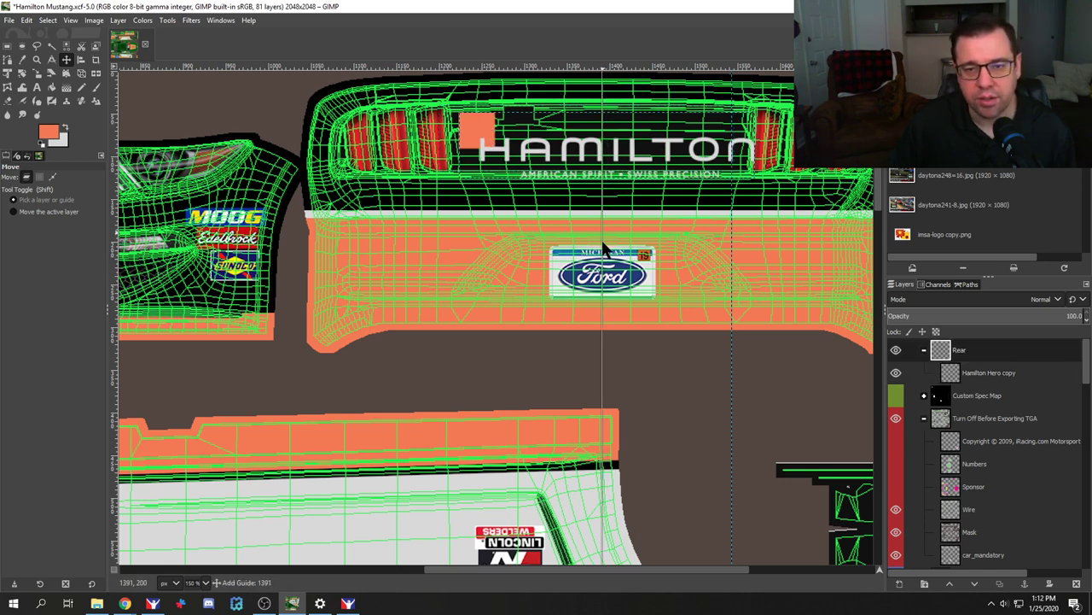
{"action": "left_click", "coordinate": [474, 129]}
{"action": "left_click_drag", "start_coordinate": [474, 130], "coordinate": [468, 128]}
{"action": "key", "text": "Page_Up"}
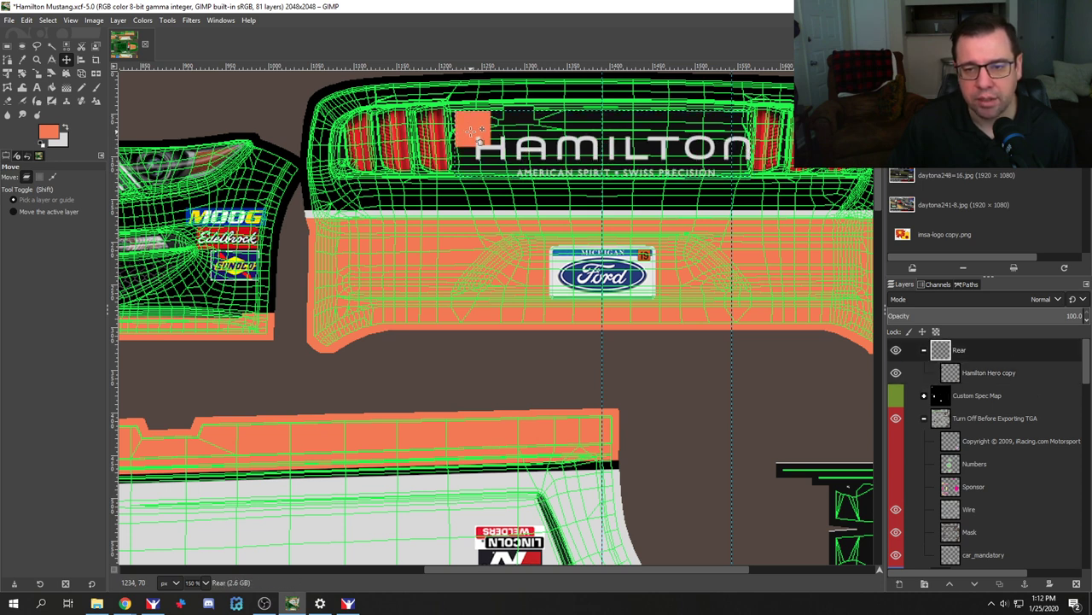
{"action": "key", "text": "shift+s"}
{"action": "left_click", "coordinate": [431, 142]}
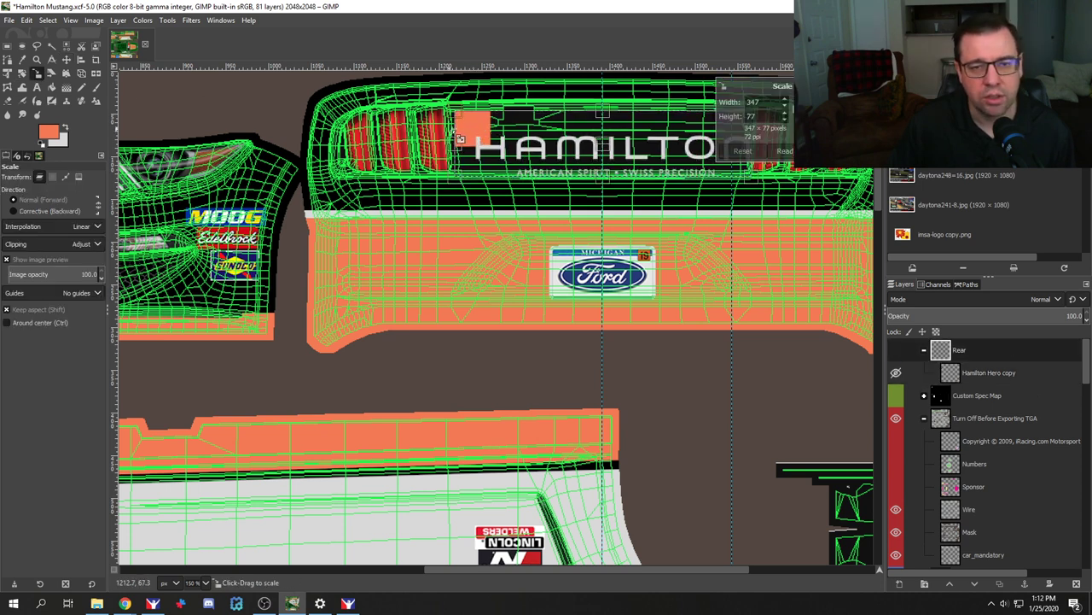
{"action": "key", "text": "Escape"}
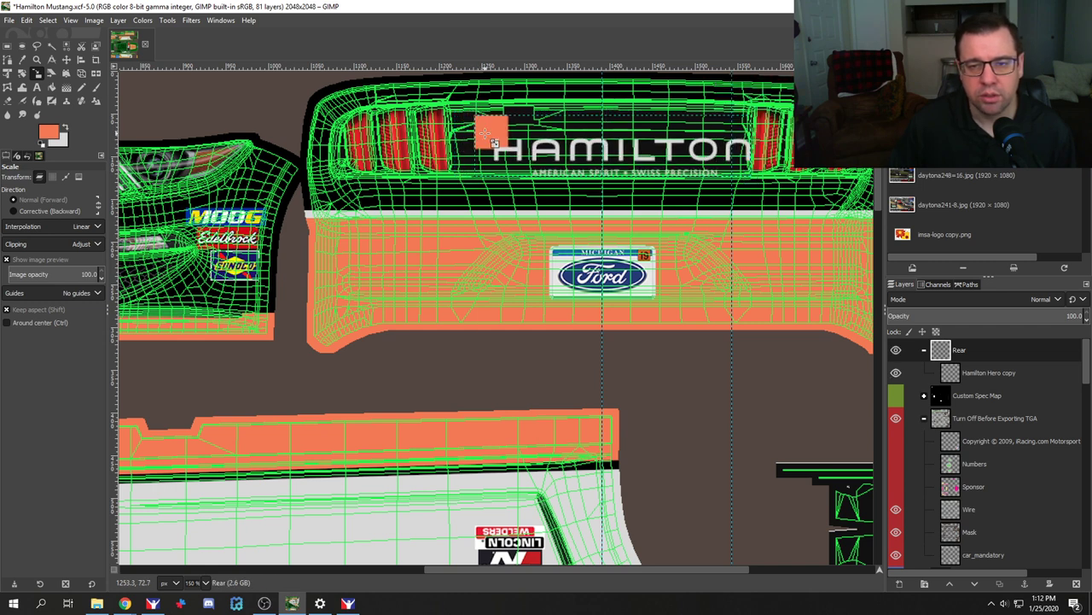
{"action": "key", "text": "m"}
{"action": "left_click_drag", "start_coordinate": [499, 128], "coordinate": [484, 132]}
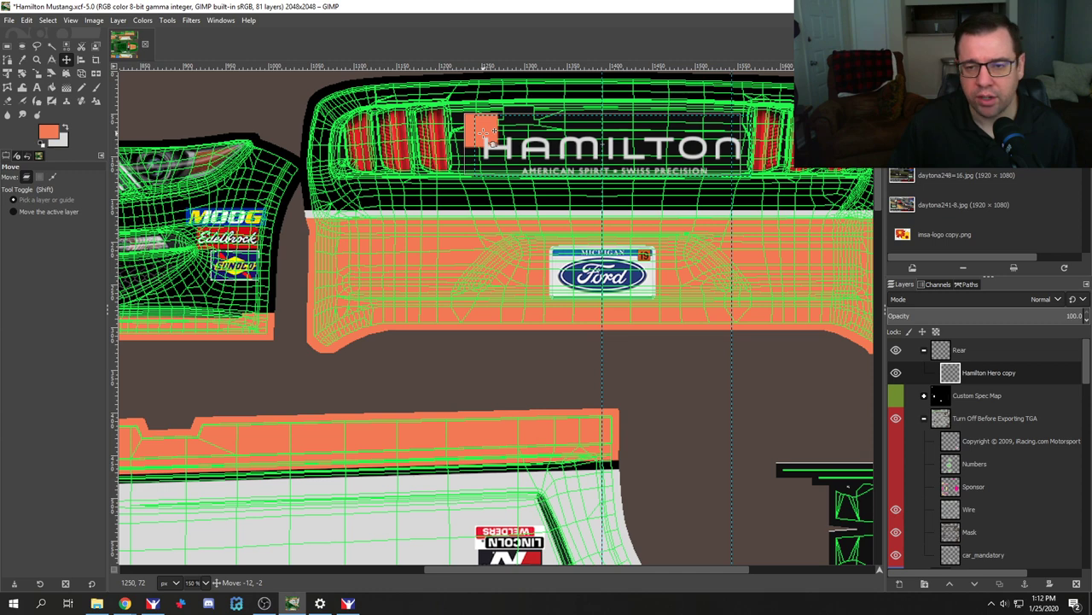
Step: Hide the Wire layer, re-export the paint to the TGA with Ctrl+E, and switch to iRacing
{"action": "left_click", "coordinate": [961, 350]}
{"action": "scroll", "coordinate": [931, 423], "scroll_direction": "down", "scroll_amount": 2}
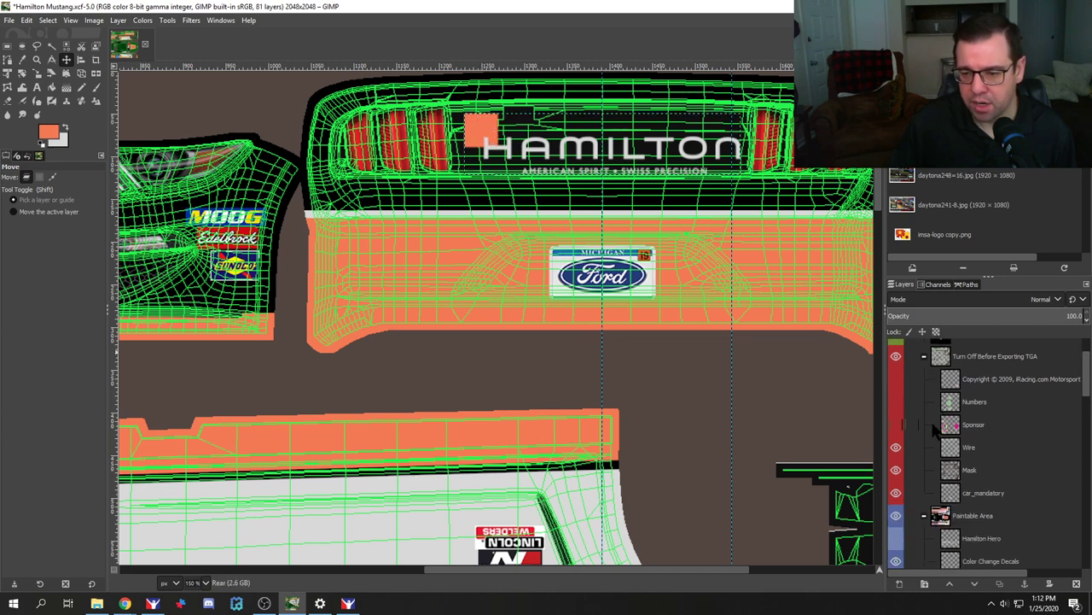
{"action": "scroll", "coordinate": [980, 381], "scroll_direction": "up", "scroll_amount": 1}
{"action": "left_click", "coordinate": [896, 478]}
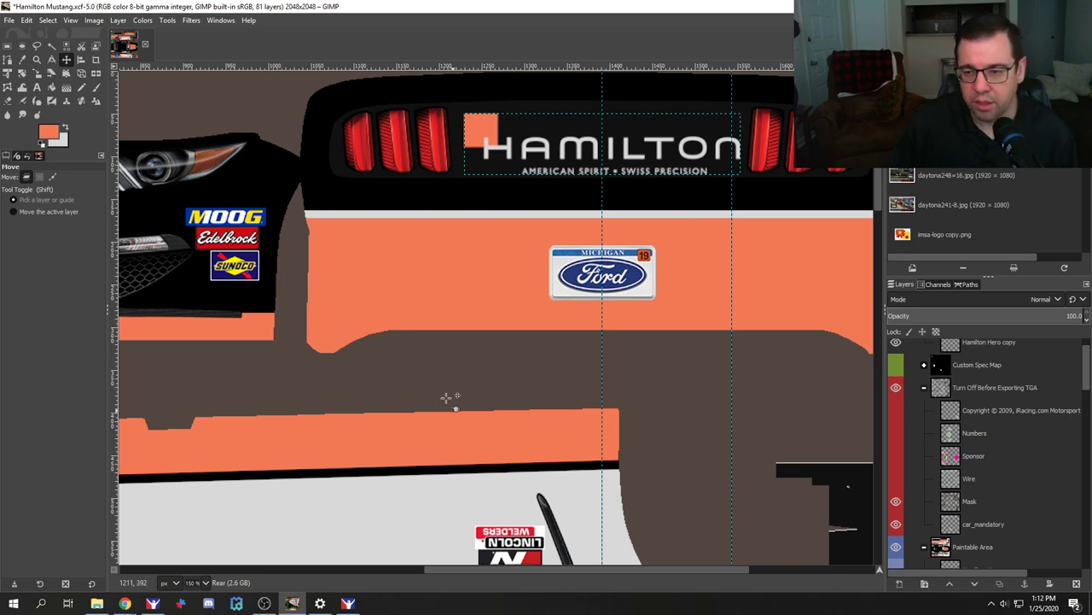
{"action": "key", "text": "ctrl+e"}
{"action": "key", "text": "alt+Tab"}
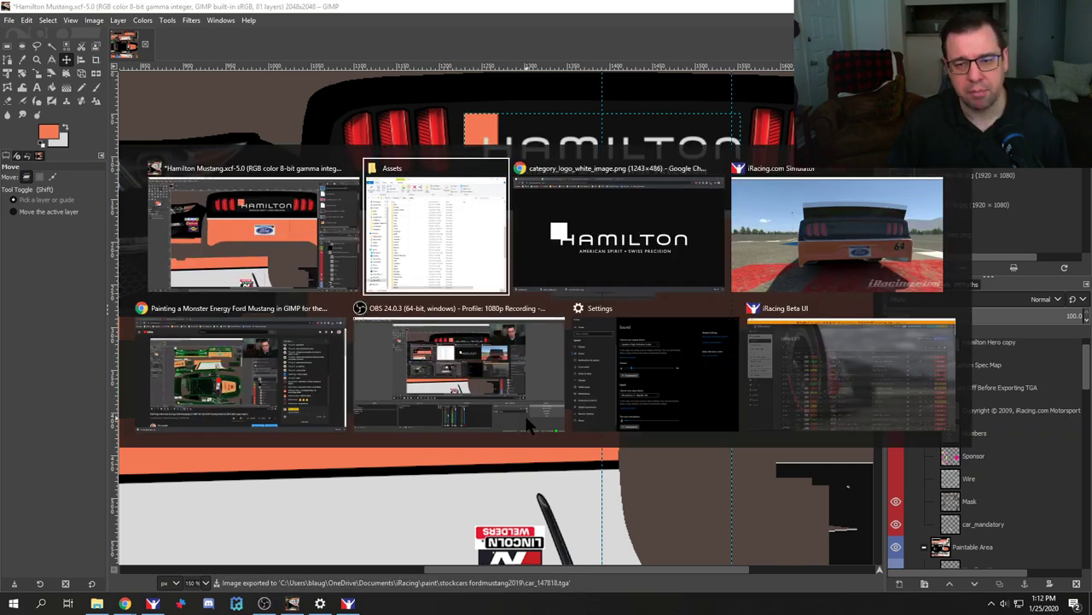
{"action": "key", "text": "alt+Tab"}
Step: Reload the car's paint with Ctrl+R to see HAMILTON across the #64's rear
{"action": "key", "text": "ctrl+r"}
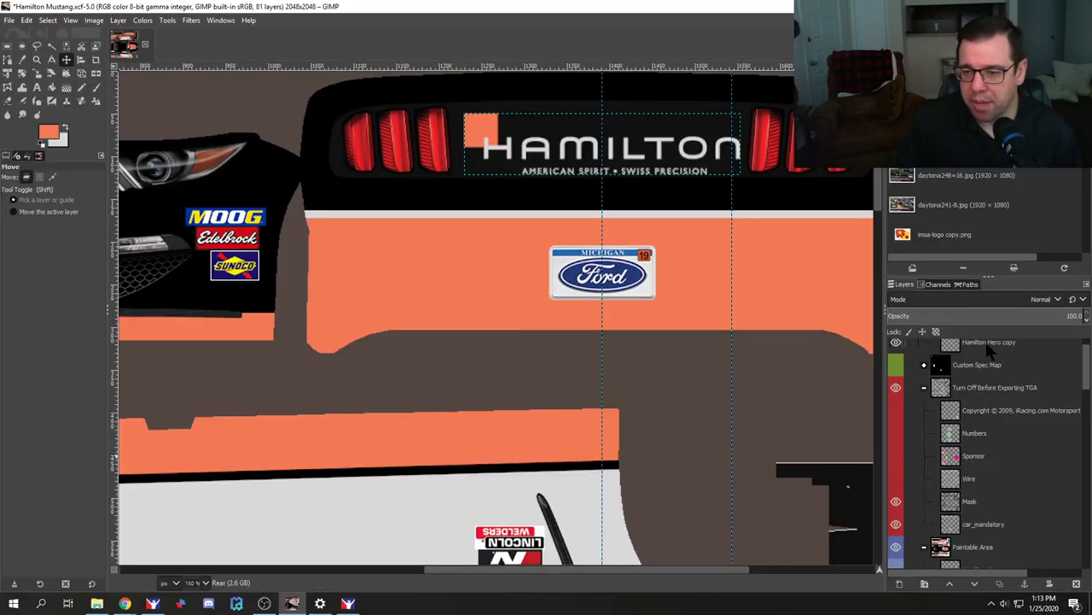
Step: Rename the Hamilton Hero copy layer, drag the Rear group below Custom Spec Map, then return to GIMP
{"action": "double_click", "coordinate": [990, 350]}
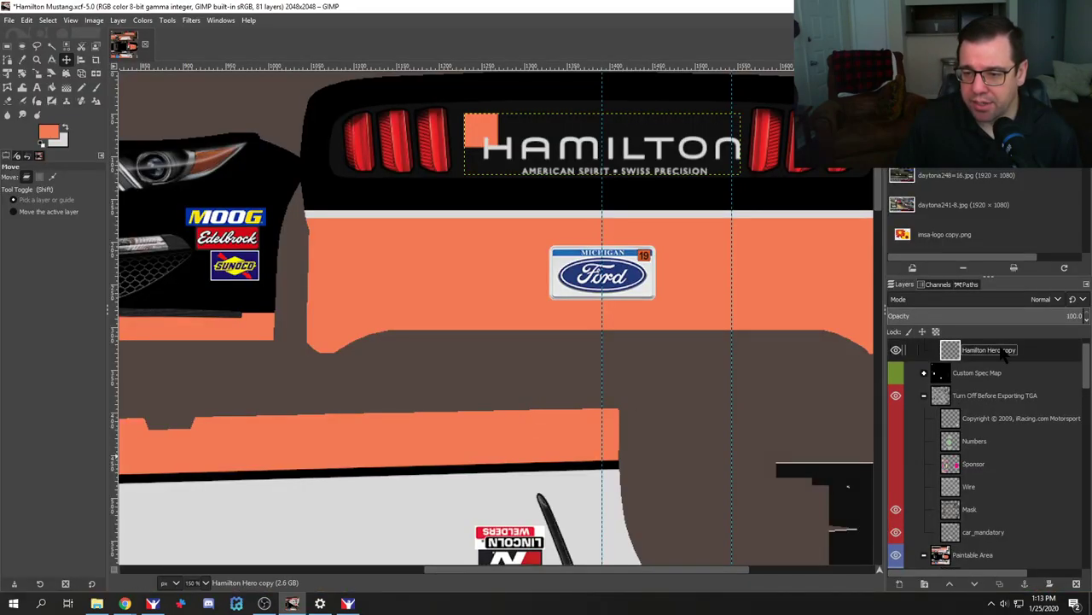
{"action": "scroll", "coordinate": [1001, 355], "scroll_direction": "up", "scroll_amount": 1}
{"action": "left_click_drag", "start_coordinate": [973, 348], "coordinate": [973, 424]}
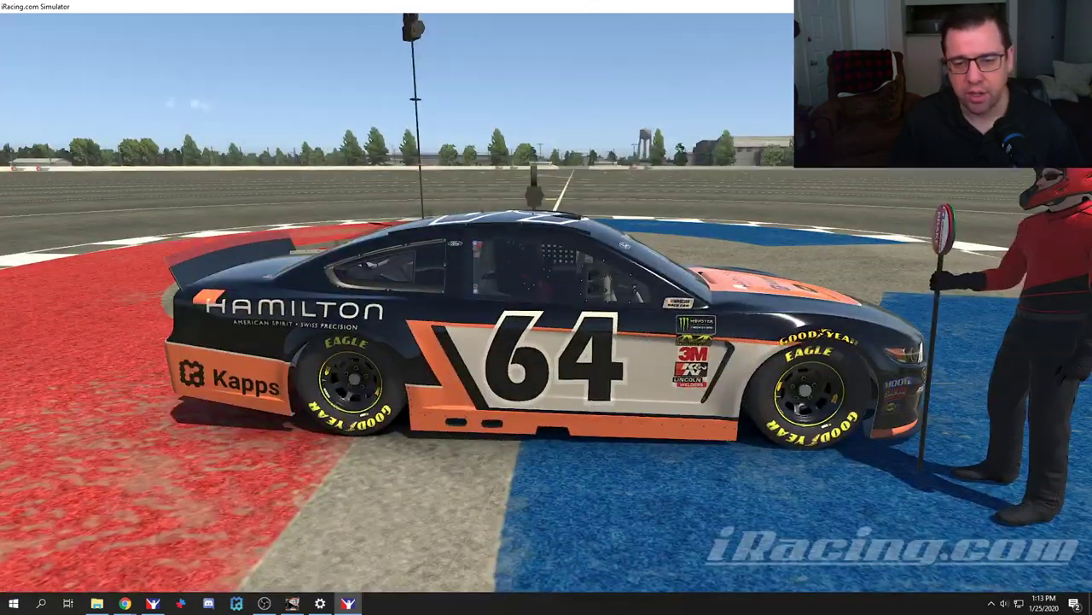
{"action": "key", "text": "alt+Tab"}
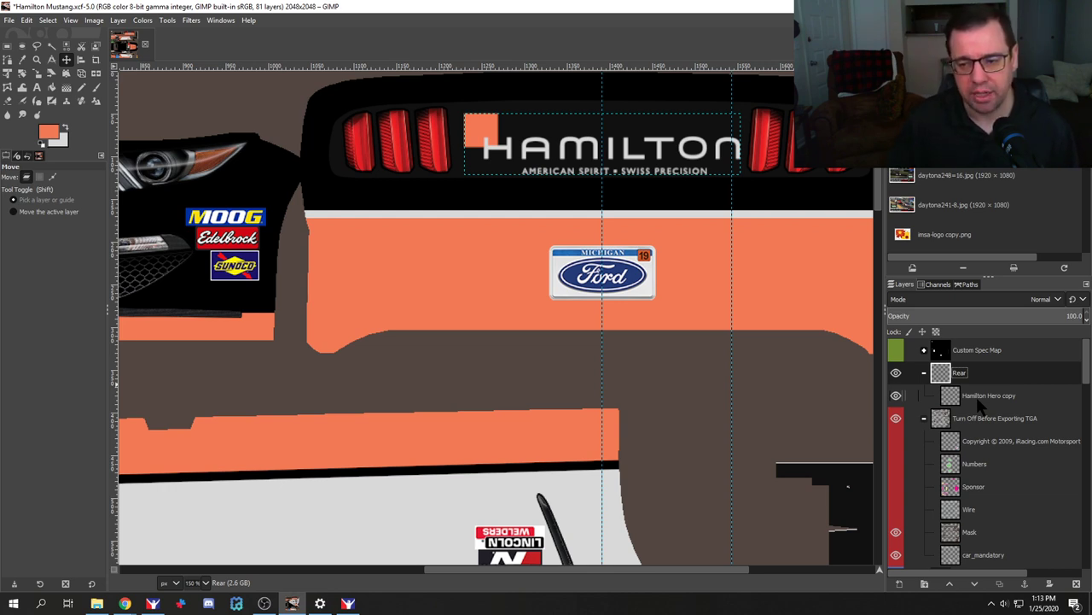
Step: Select and expand Custom Spec Map to list Red Channel Metallic, Green Channel Roughness, blue and Alpha
{"action": "left_click", "coordinate": [986, 350]}
{"action": "left_click", "coordinate": [924, 351]}
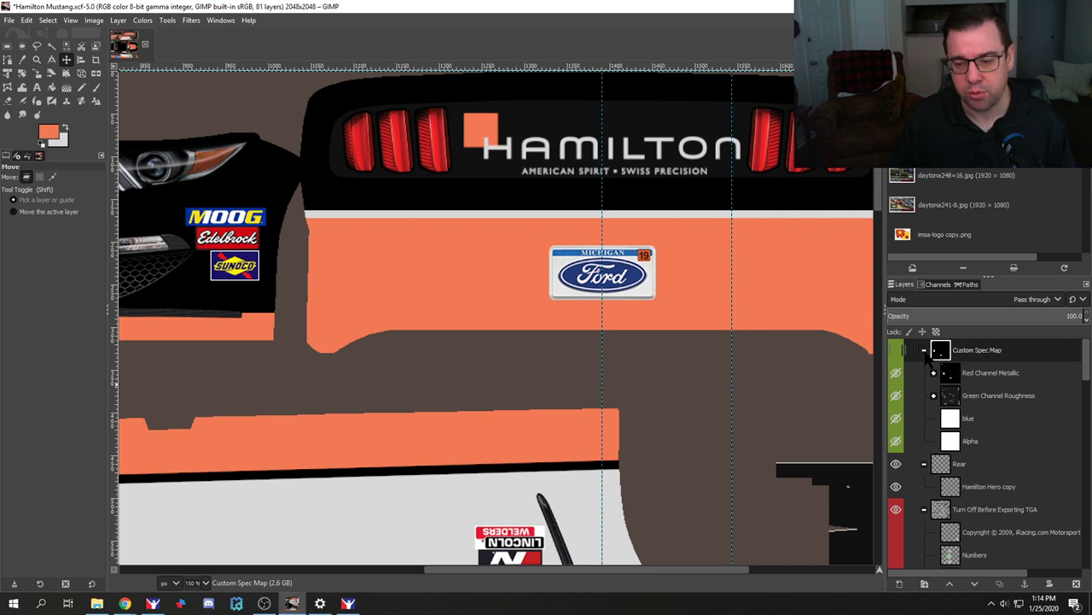
{"action": "scroll", "coordinate": [468, 378], "scroll_direction": "down", "scroll_amount": 3}
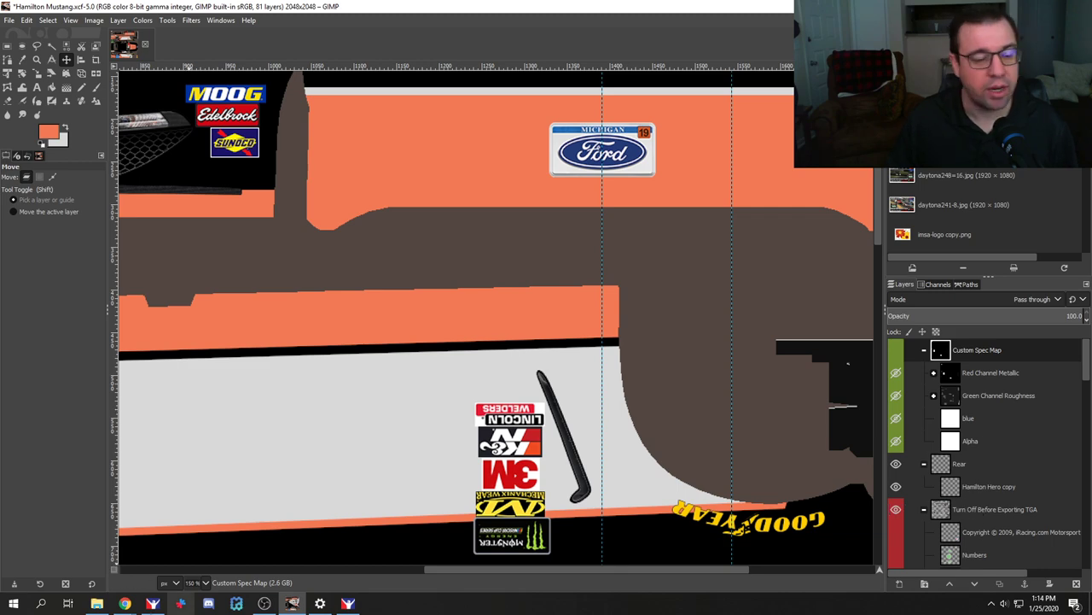
{"action": "left_click", "coordinate": [97, 603]}
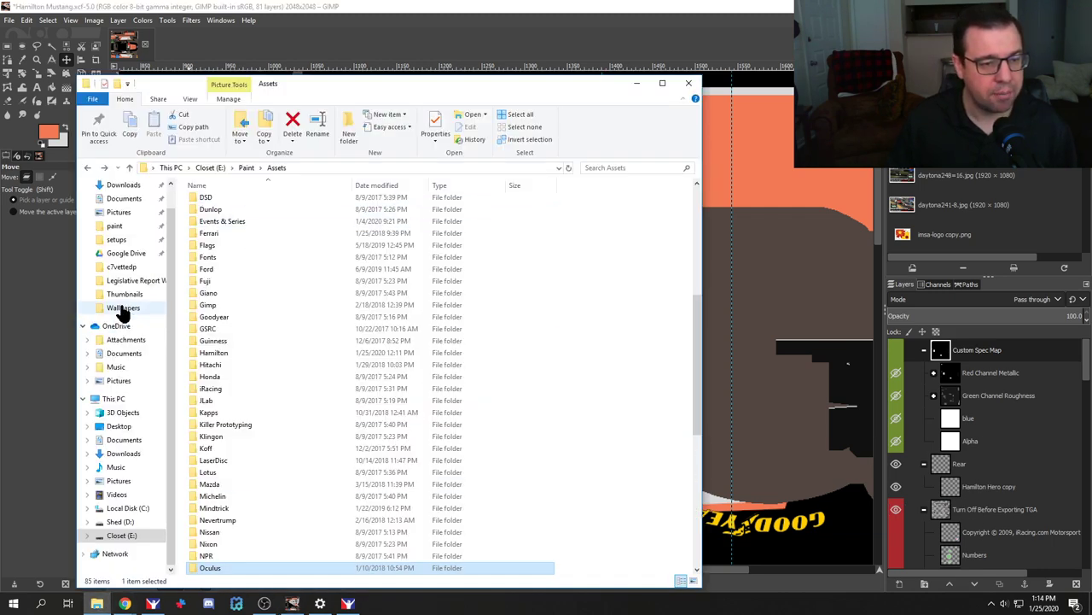
{"action": "left_click", "coordinate": [145, 200]}
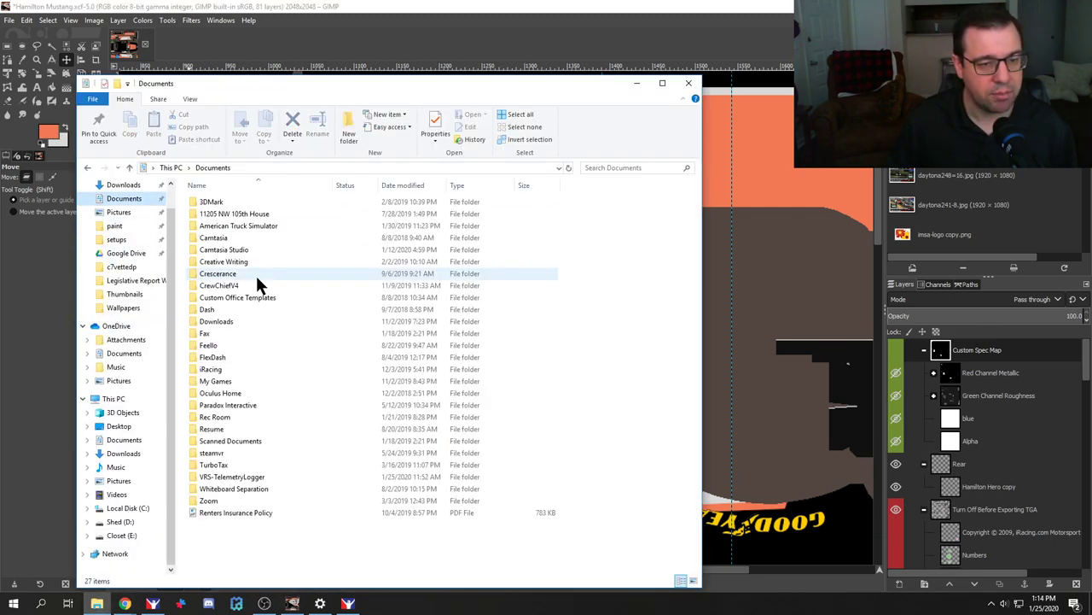
{"action": "double_click", "coordinate": [212, 369]}
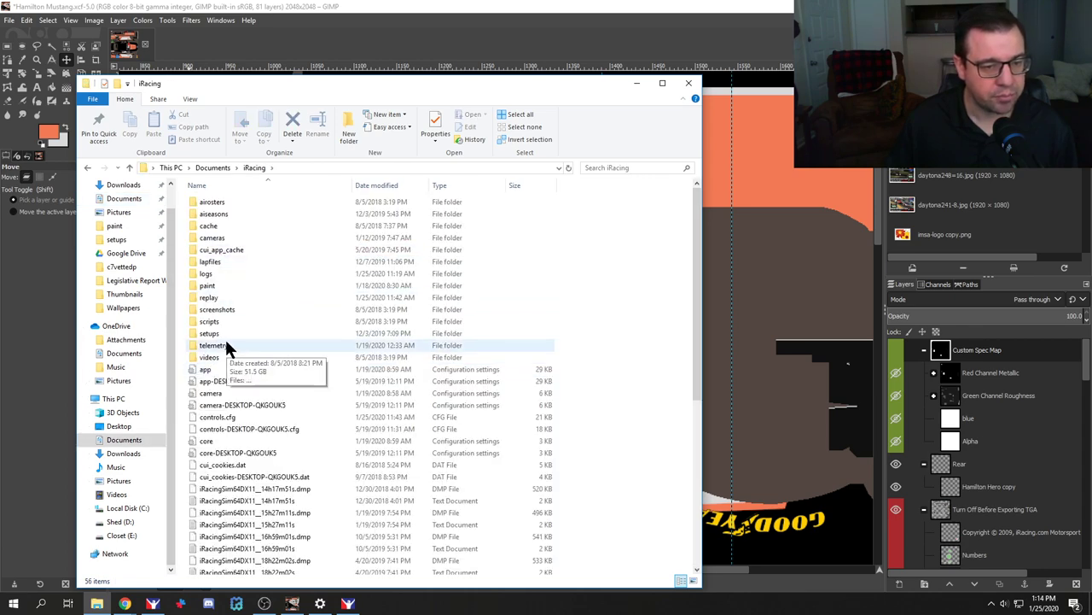
{"action": "double_click", "coordinate": [210, 285]}
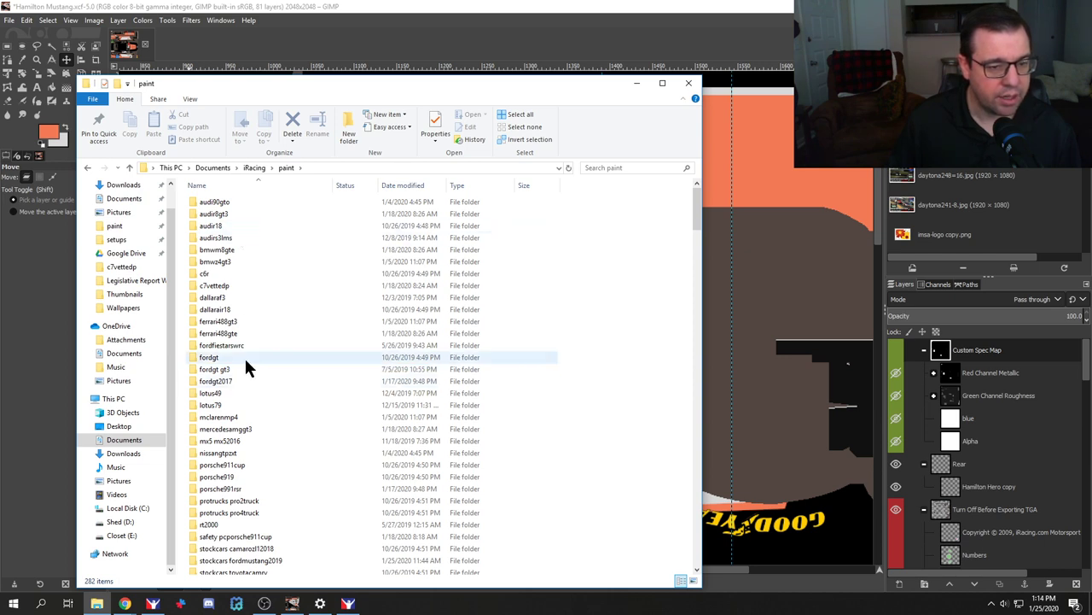
{"action": "scroll", "coordinate": [244, 356], "scroll_direction": "down", "scroll_amount": 3}
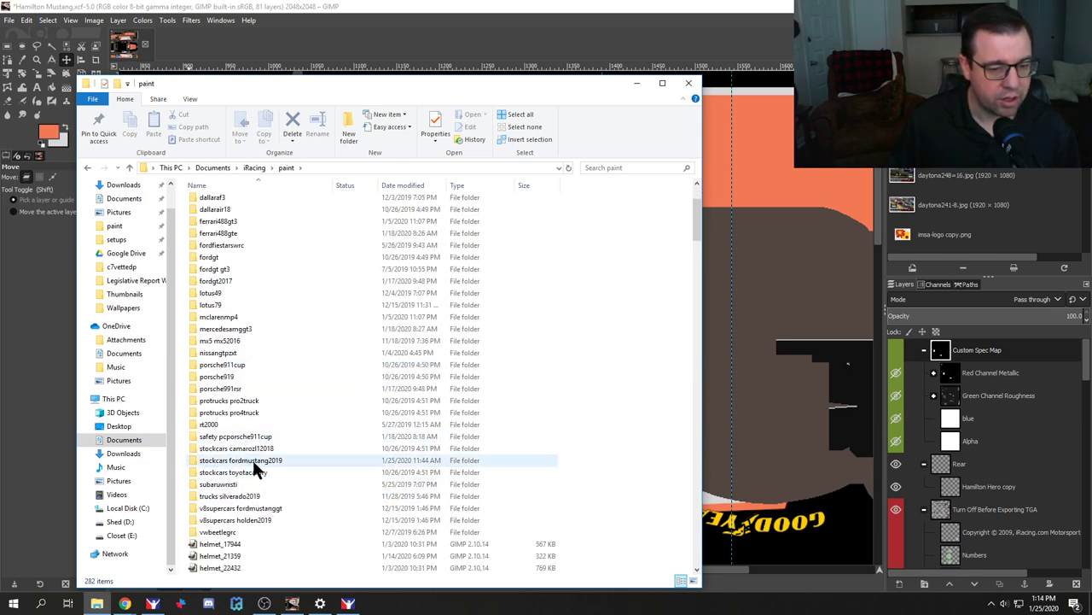
{"action": "double_click", "coordinate": [254, 461]}
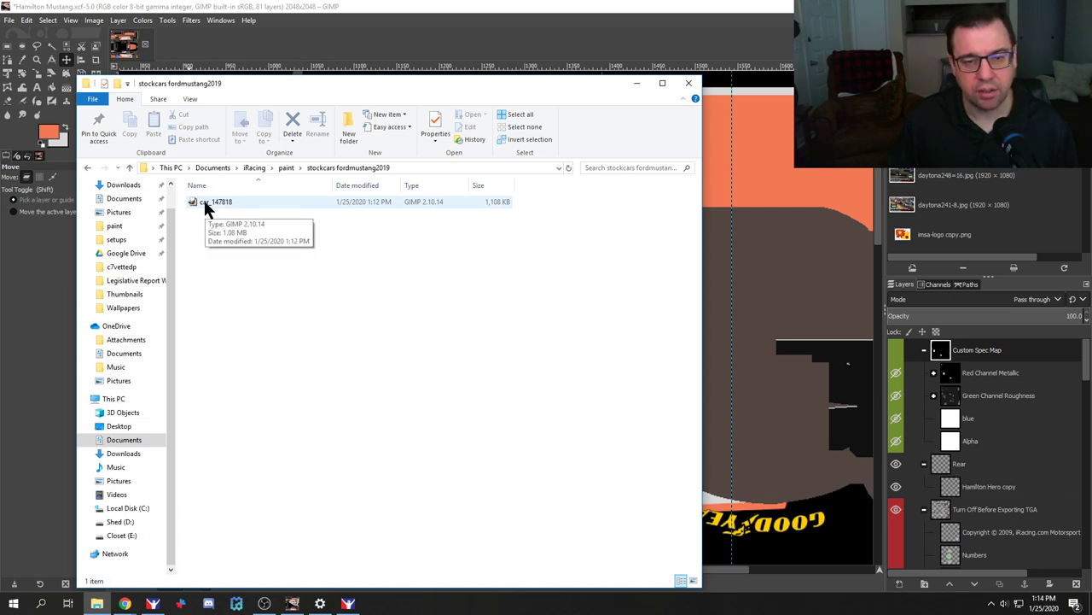
Step: Save Hamilton Mustang.xcf and re-export the livery as car_147818.tga
{"action": "left_click", "coordinate": [433, 40]}
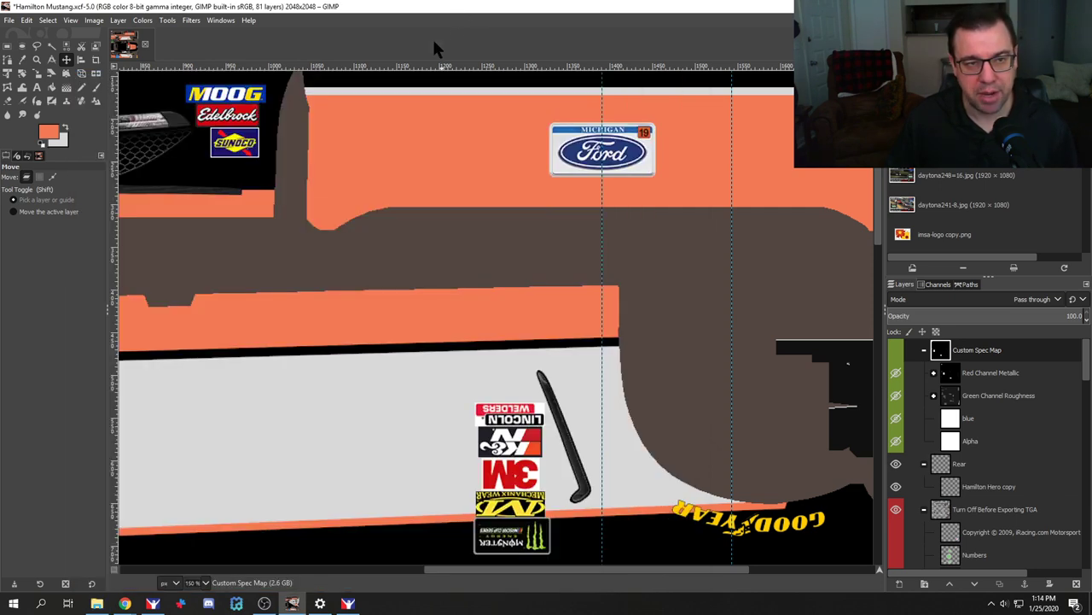
{"action": "key", "text": "ctrl+s"}
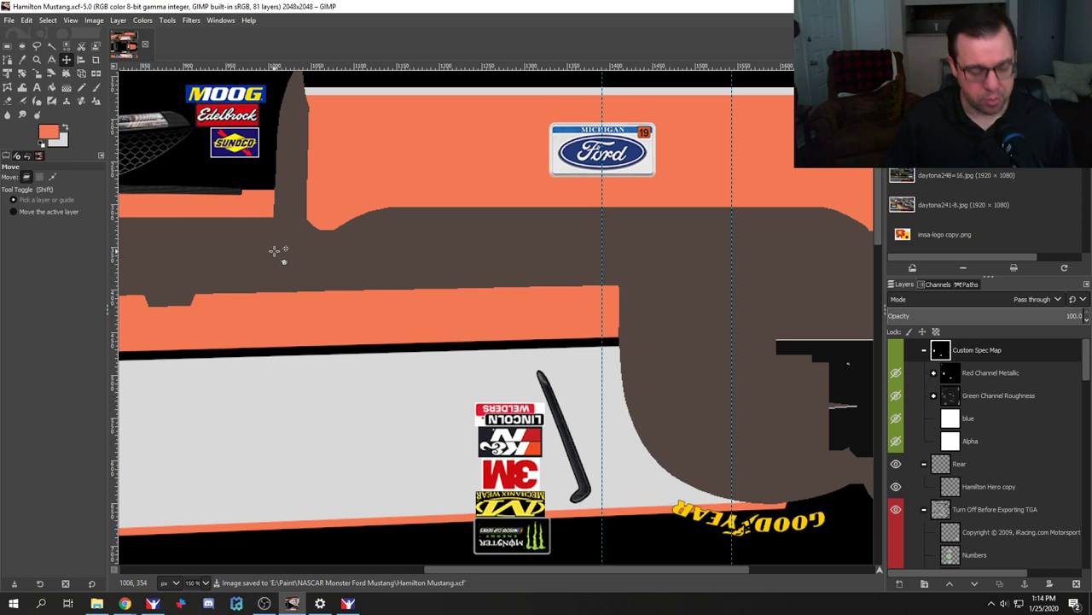
{"action": "key", "text": "ctrl+e"}
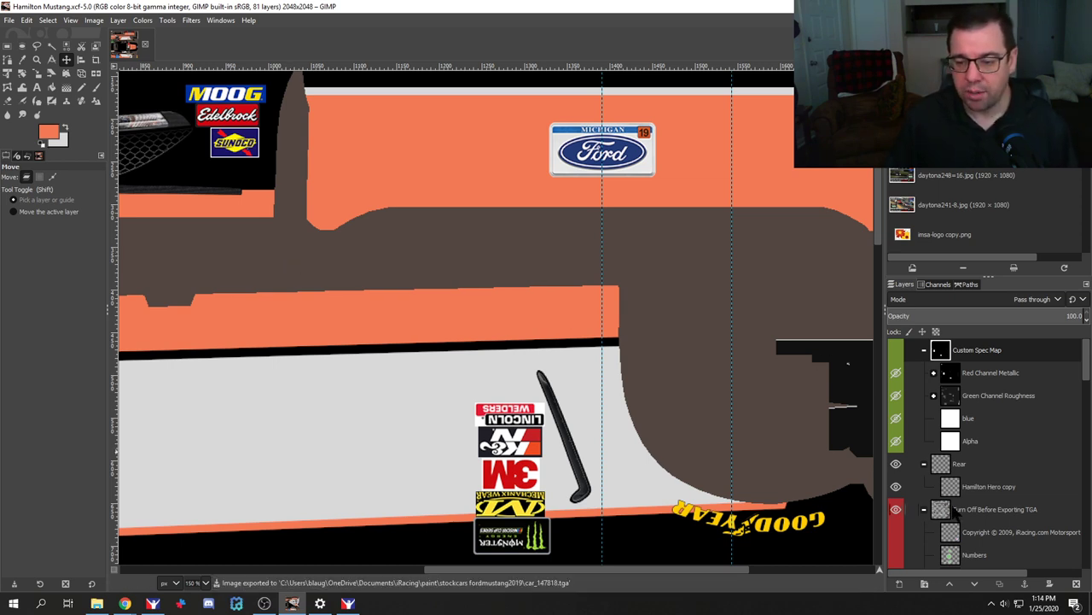
Step: Hide the Paintable Area layer group
{"action": "scroll", "coordinate": [1010, 509], "scroll_direction": "down", "scroll_amount": 3}
{"action": "scroll", "coordinate": [975, 500], "scroll_direction": "up", "scroll_amount": 3}
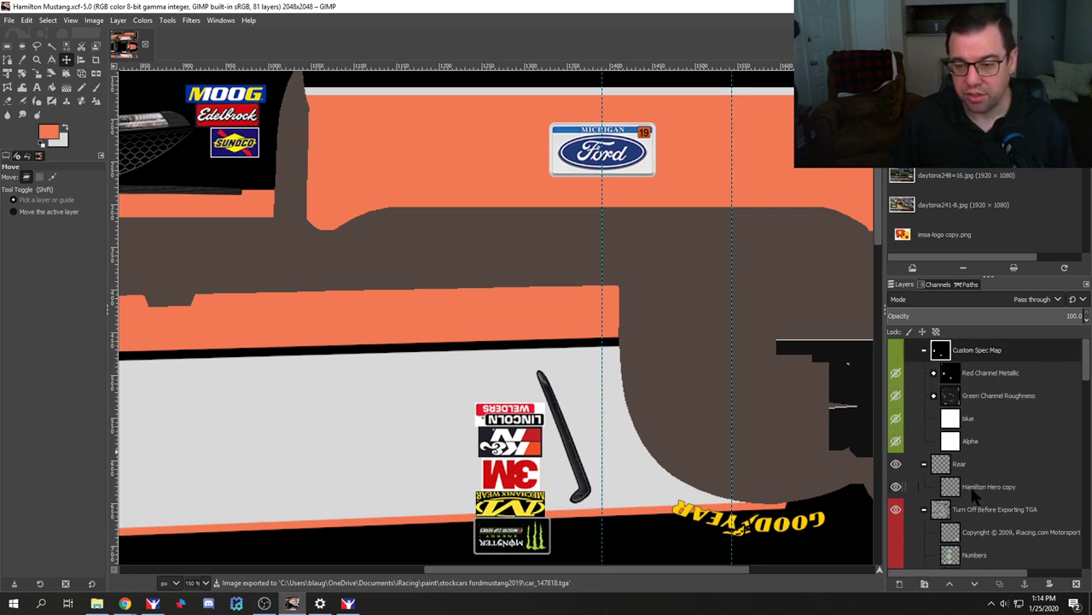
{"action": "scroll", "coordinate": [971, 490], "scroll_direction": "down", "scroll_amount": 6}
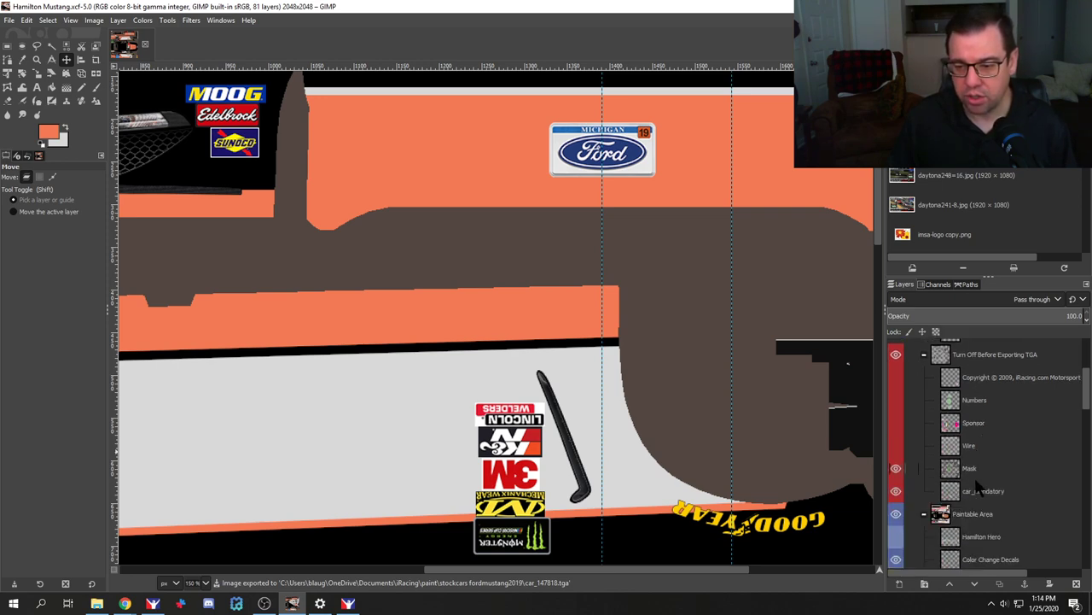
{"action": "left_click", "coordinate": [895, 483]}
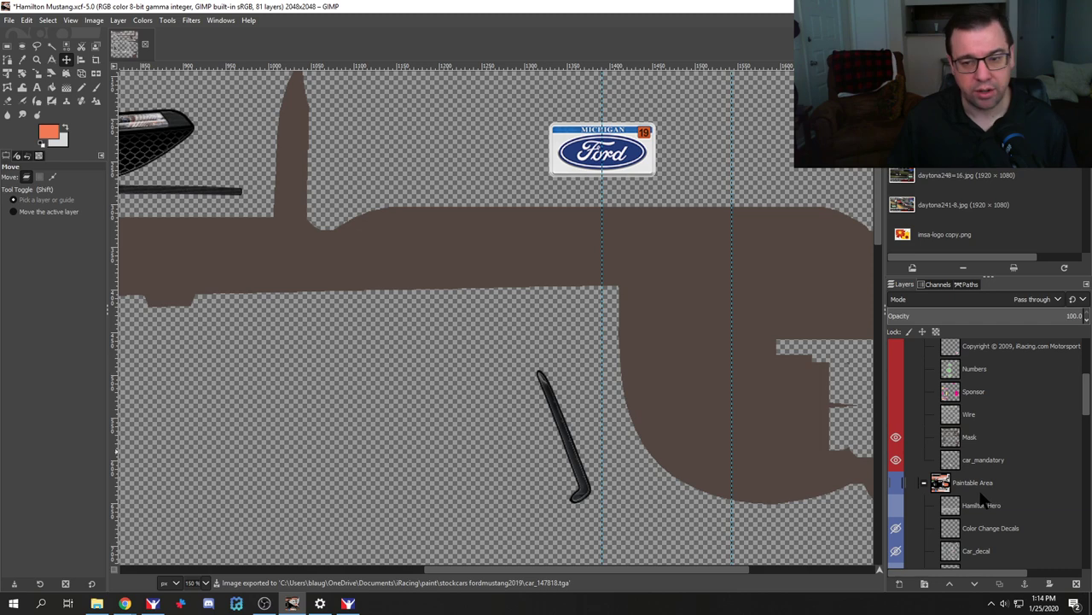
Step: Hide the Rear logo group and make the Custom Spec Map group visible
{"action": "scroll", "coordinate": [571, 482], "scroll_direction": "up", "scroll_amount": 3}
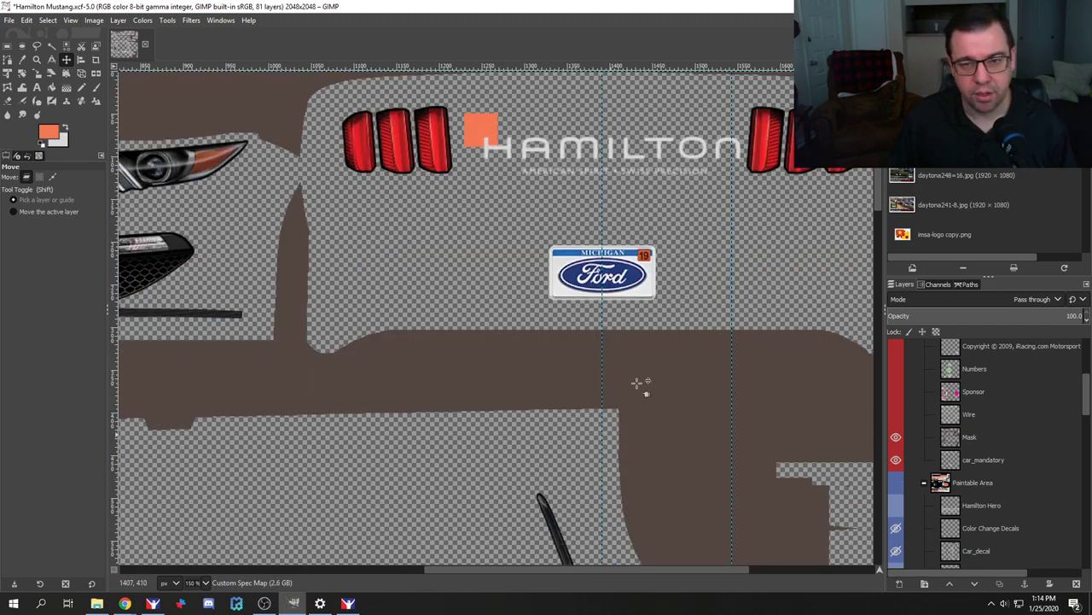
{"action": "scroll", "coordinate": [990, 466], "scroll_direction": "up", "scroll_amount": 4}
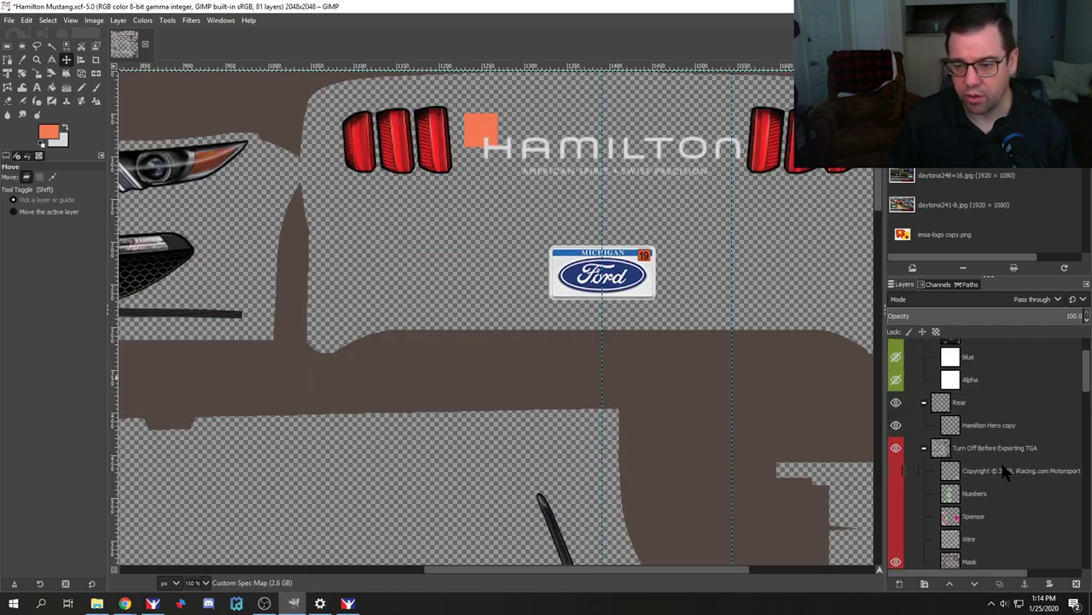
{"action": "left_click", "coordinate": [897, 403]}
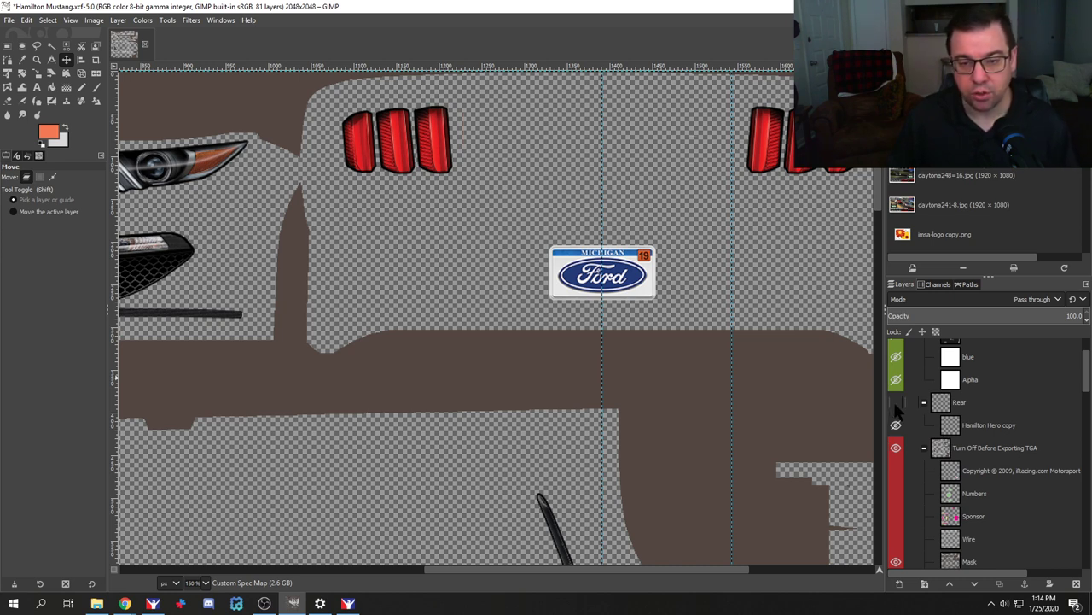
{"action": "scroll", "coordinate": [945, 469], "scroll_direction": "up", "scroll_amount": 2}
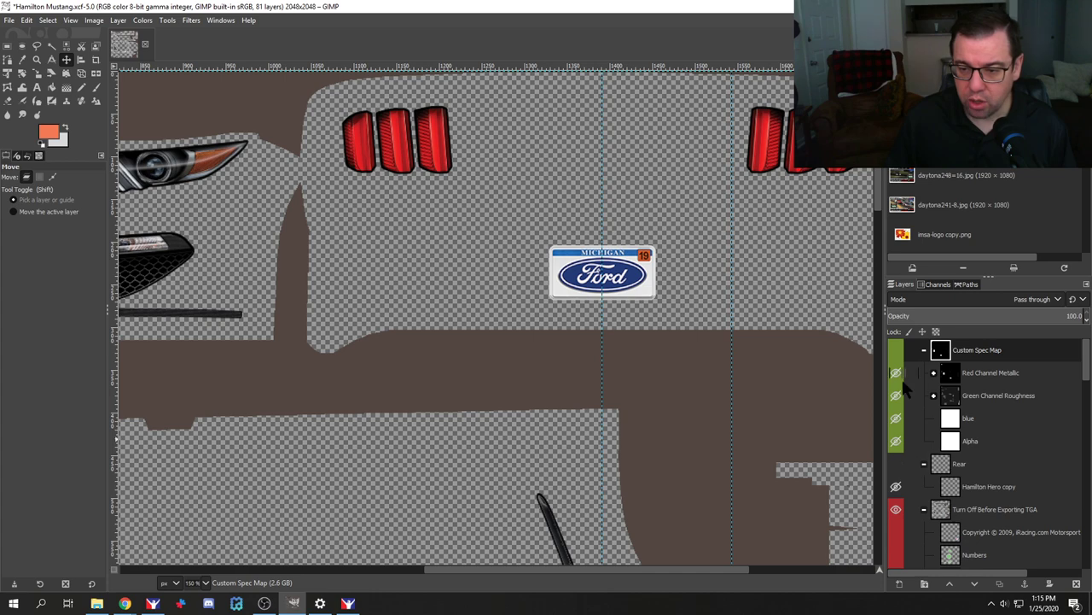
{"action": "left_click", "coordinate": [896, 350]}
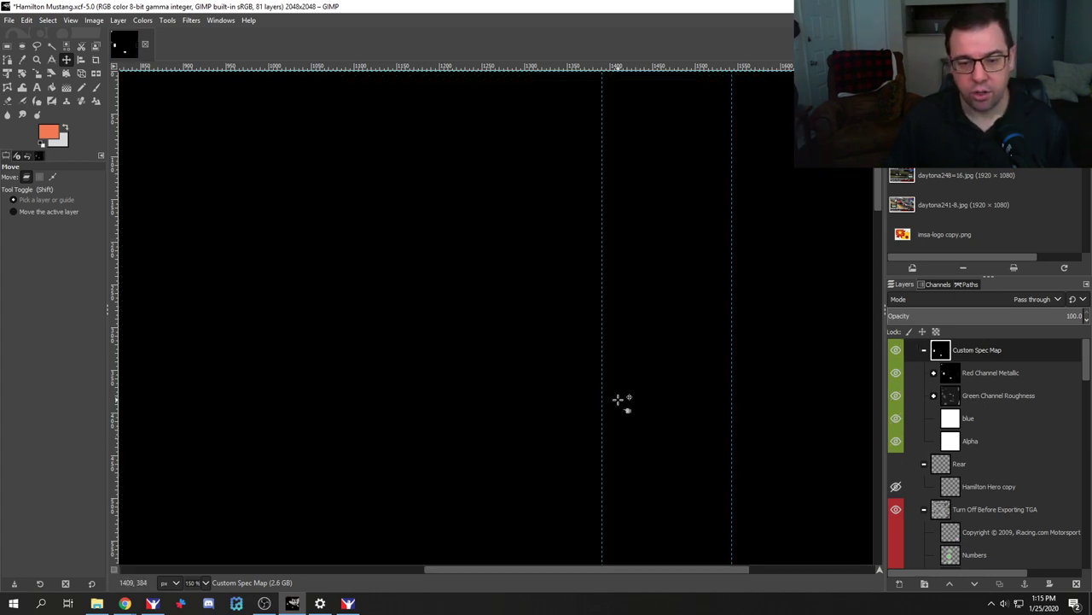
Step: Expand the Red Channel Metallic and Green Channel Roughness groups to view their layers
{"action": "scroll", "coordinate": [586, 405], "scroll_direction": "down", "scroll_amount": 3}
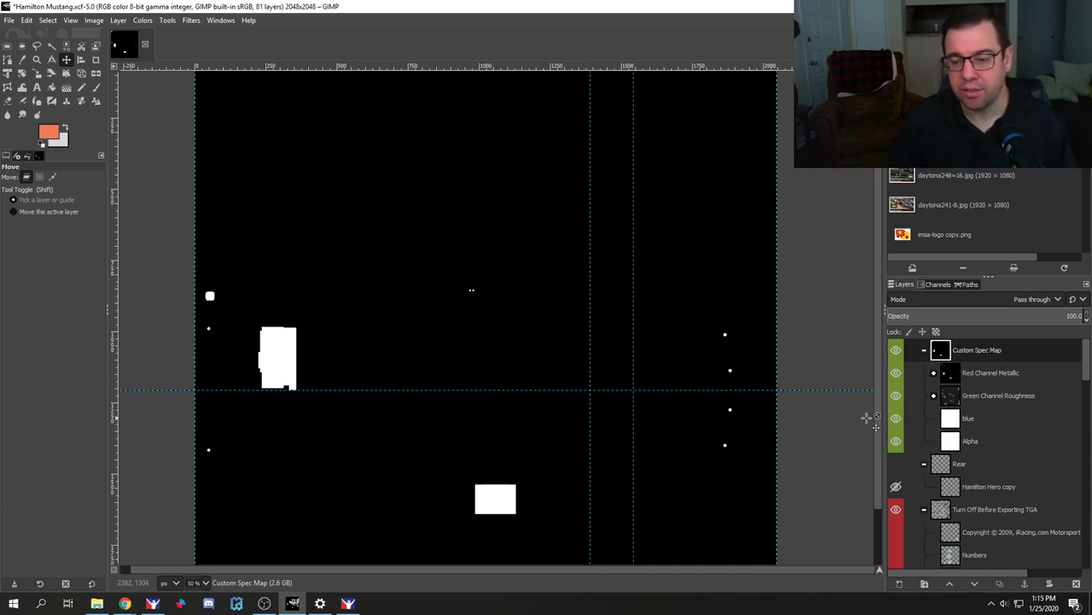
{"action": "left_click", "coordinate": [934, 373]}
{"action": "left_click", "coordinate": [934, 441]}
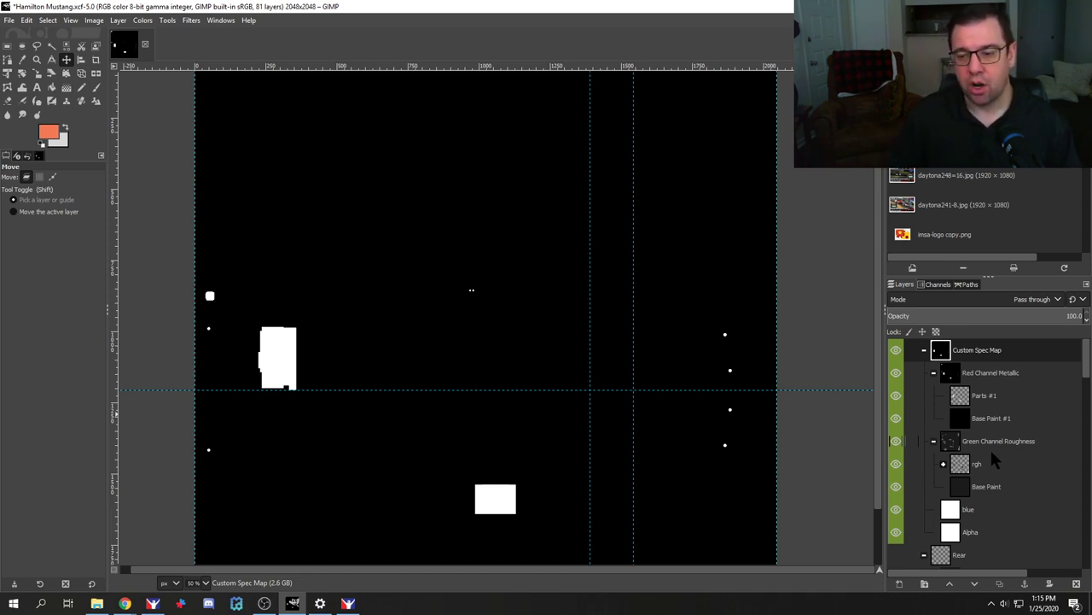
{"action": "left_click", "coordinate": [991, 374]}
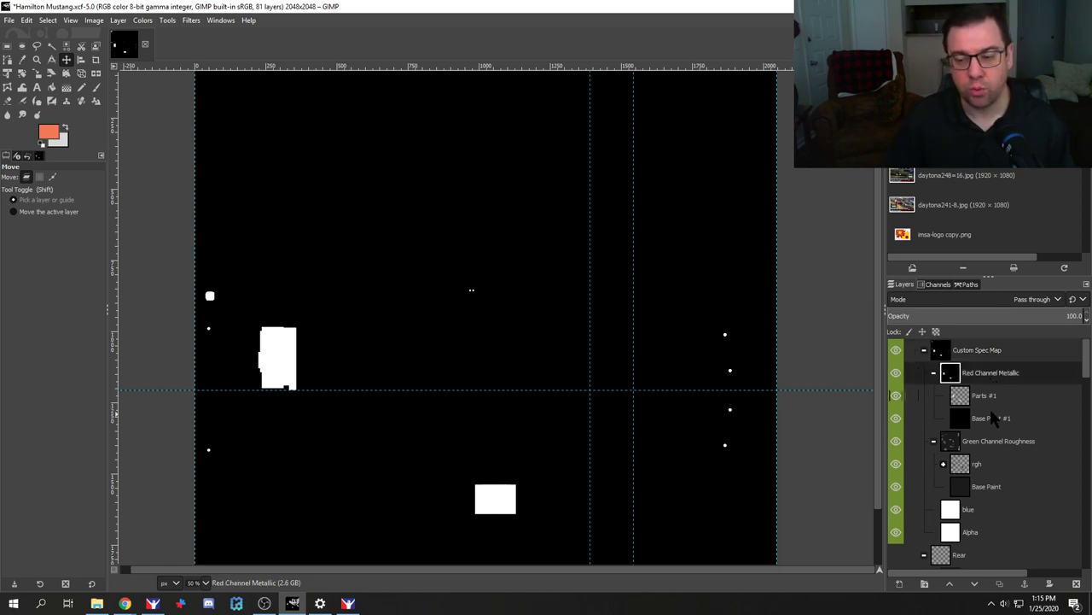
{"action": "left_click", "coordinate": [994, 441]}
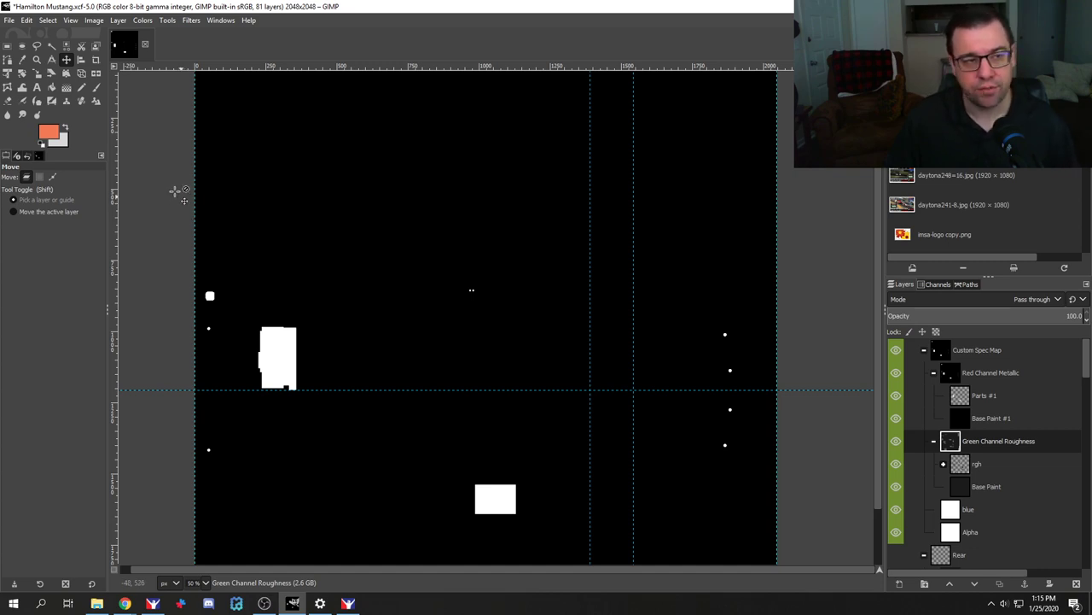
Step: Export the spec map as car_spec_147818.tga with the default TGA options
{"action": "left_click", "coordinate": [9, 21]}
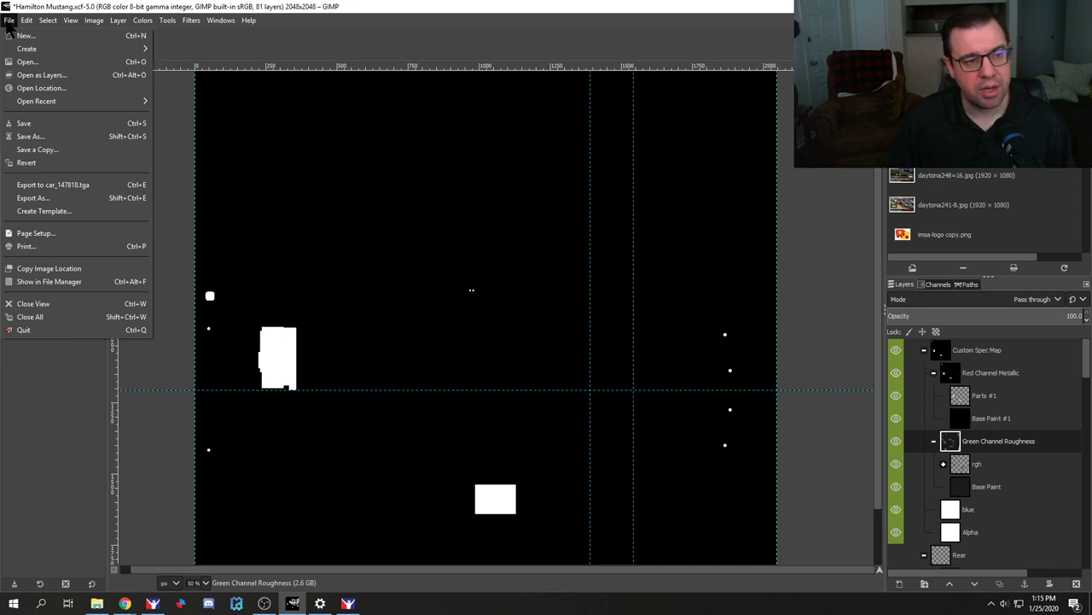
{"action": "left_click", "coordinate": [47, 199]}
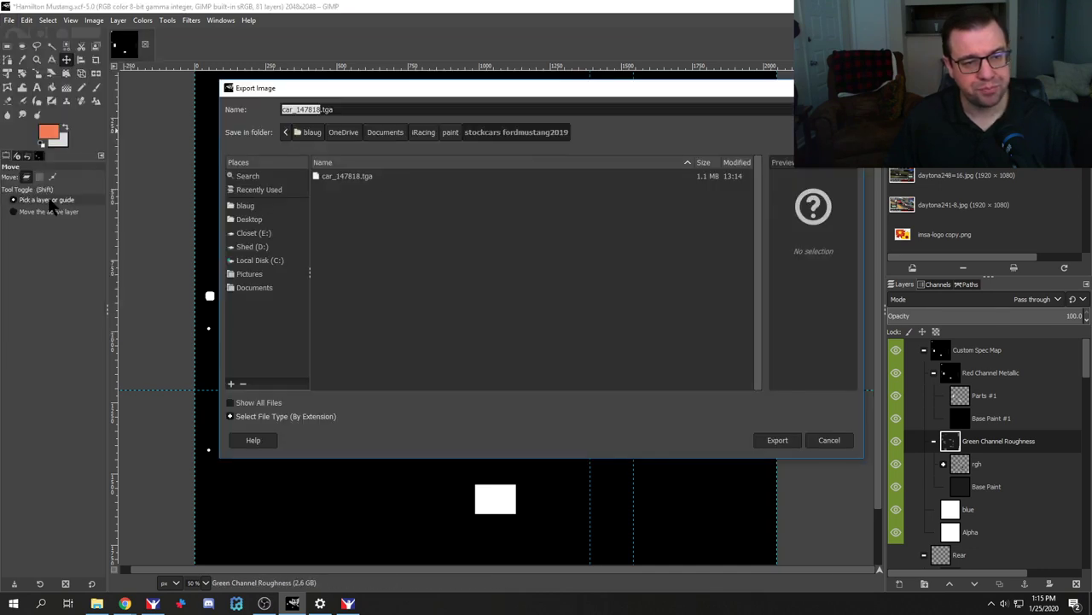
{"action": "left_click", "coordinate": [350, 179]}
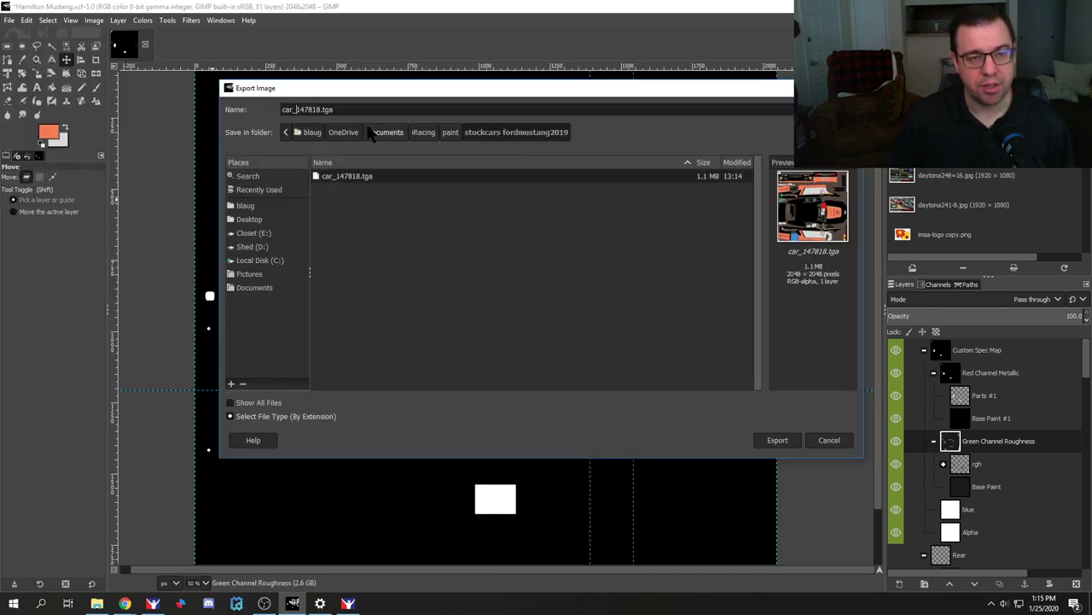
{"action": "type", "text": "spec_"}
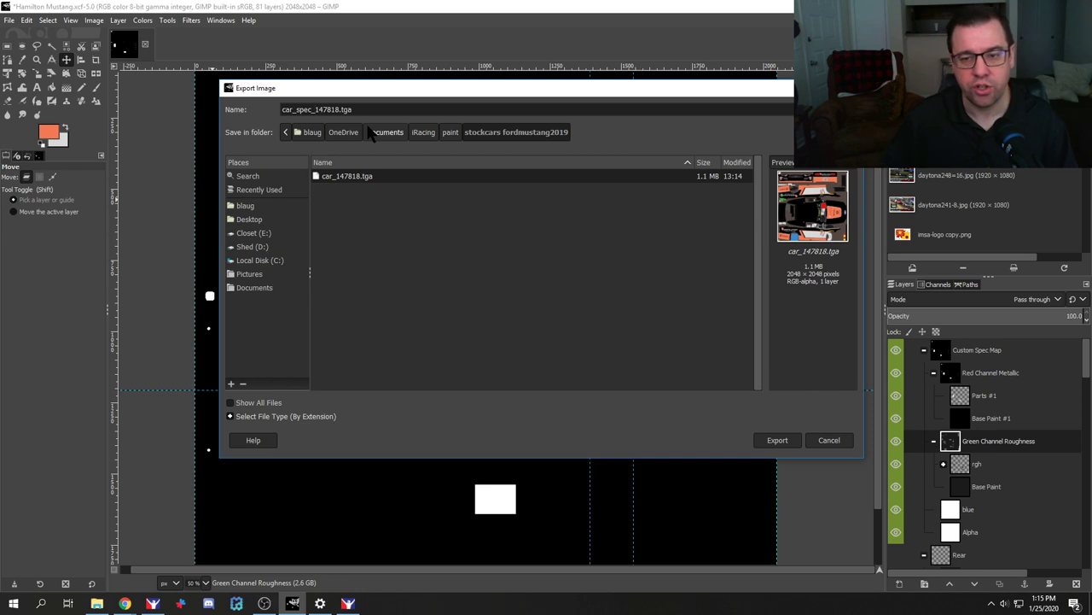
{"action": "left_click", "coordinate": [777, 441]}
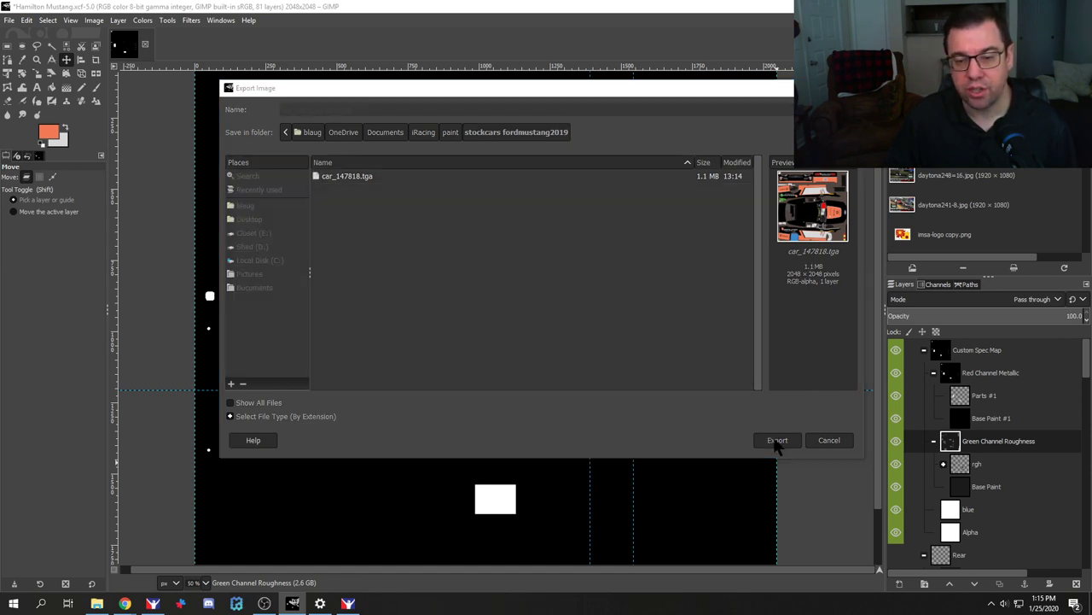
{"action": "left_click", "coordinate": [556, 350]}
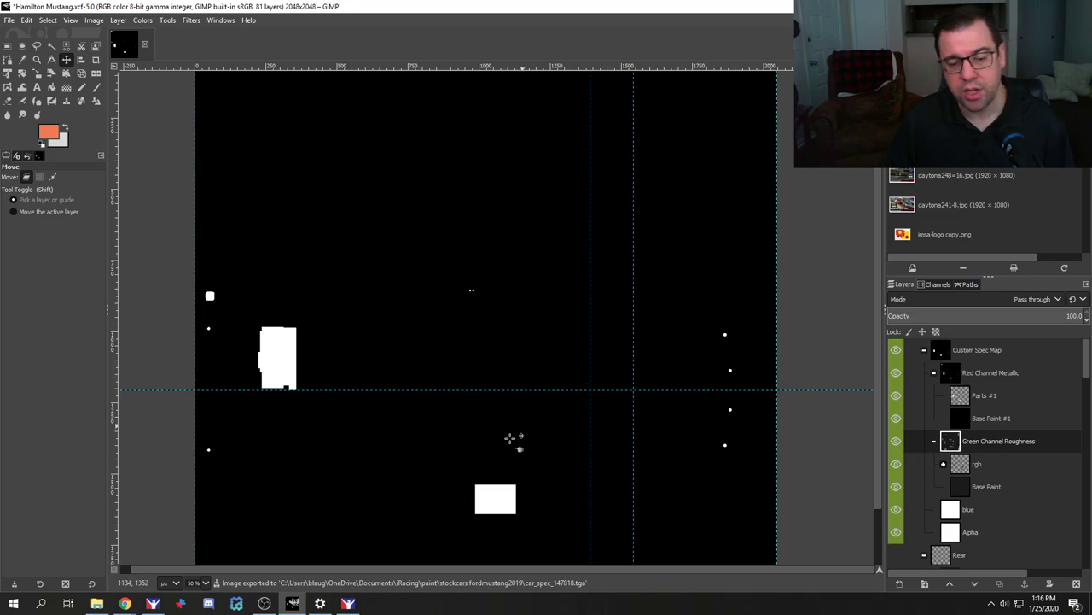
Step: Reload textures in iRacing with Ctrl+R to preview the spec map on the #64 Mustang
{"action": "left_click", "coordinate": [347, 602]}
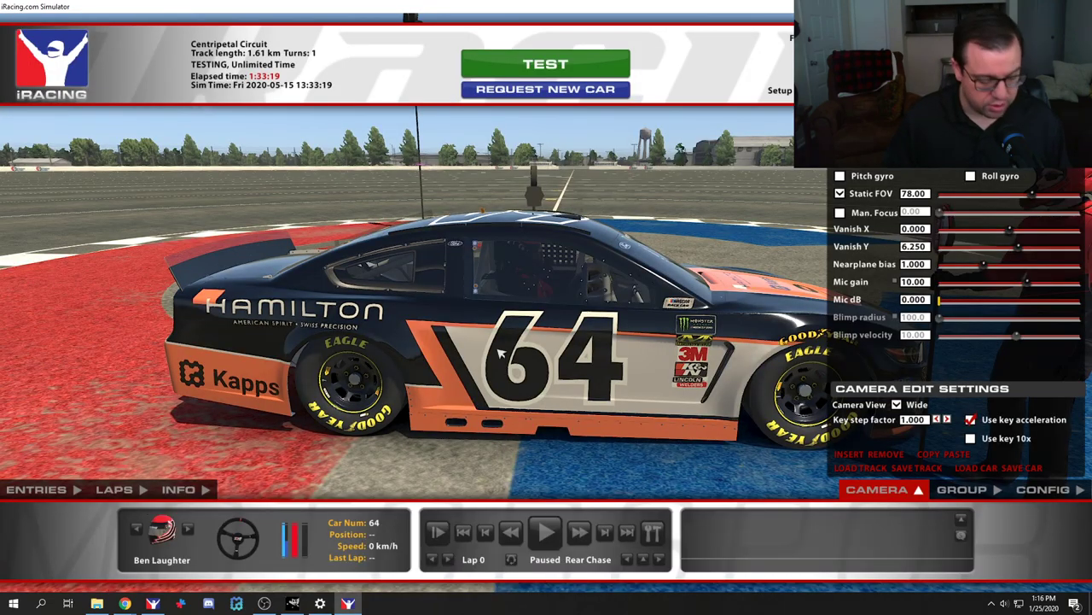
{"action": "key", "text": "ctrl+r"}
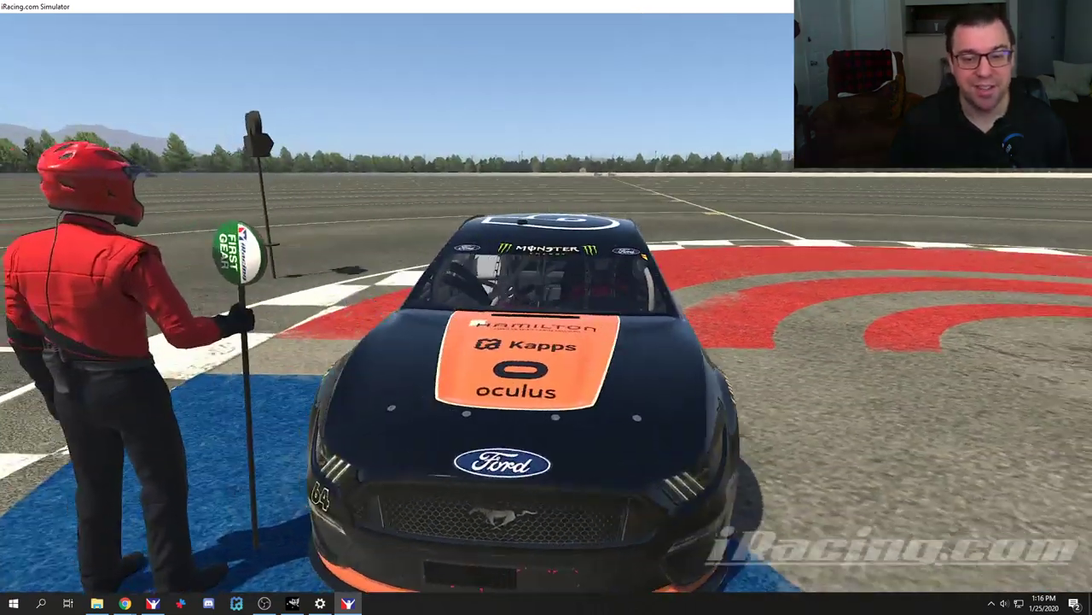
{"action": "key", "text": "alt+Tab"}
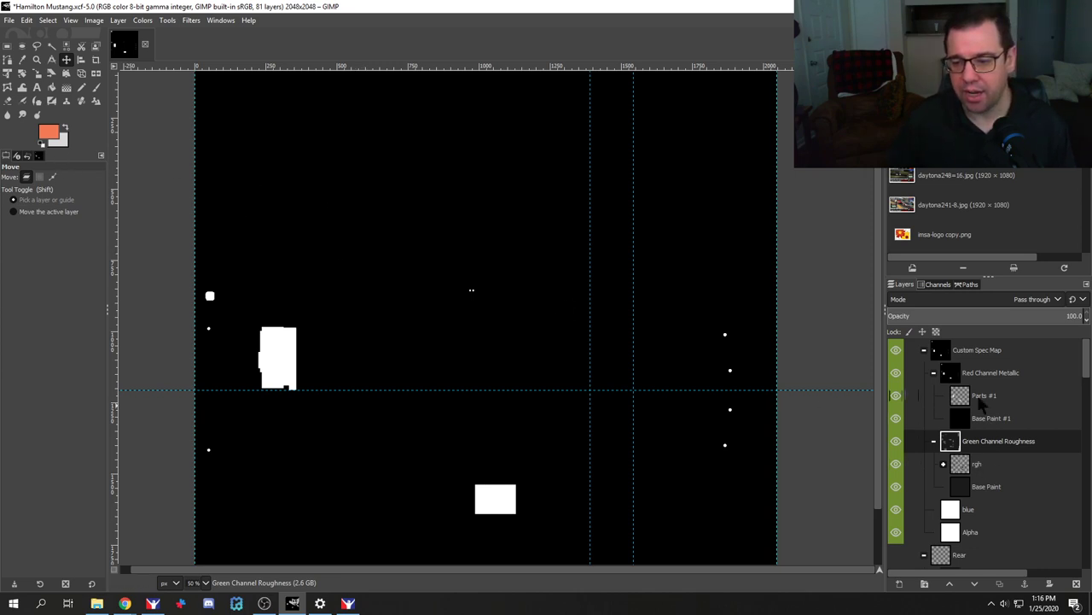
Step: Select the Base Paint #1 layer and zero out the foreground colour's values
{"action": "left_click", "coordinate": [990, 375]}
{"action": "left_click", "coordinate": [1007, 426]}
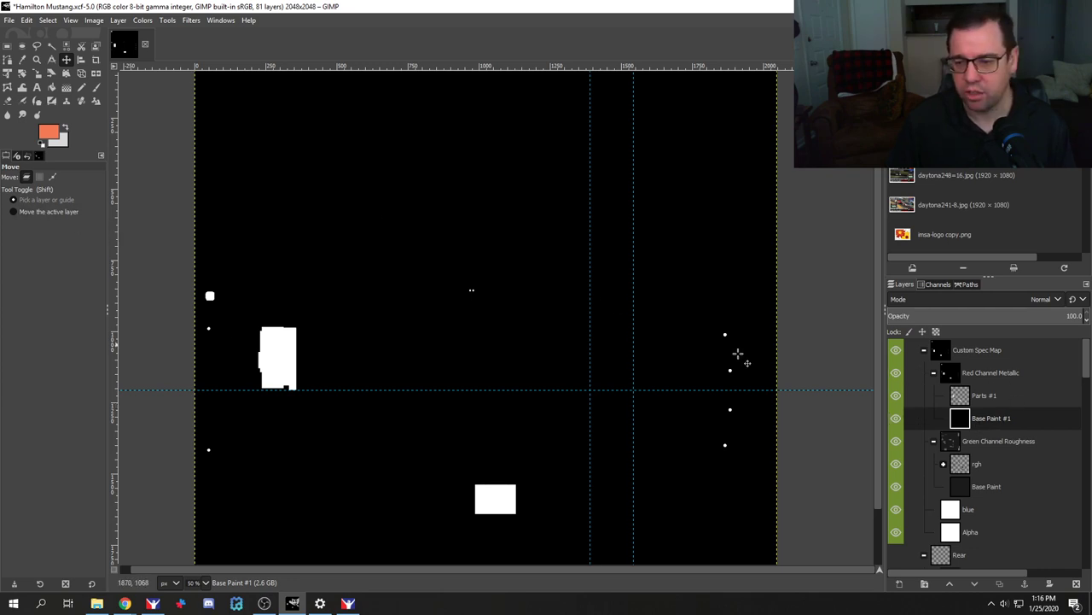
{"action": "left_click", "coordinate": [48, 132]}
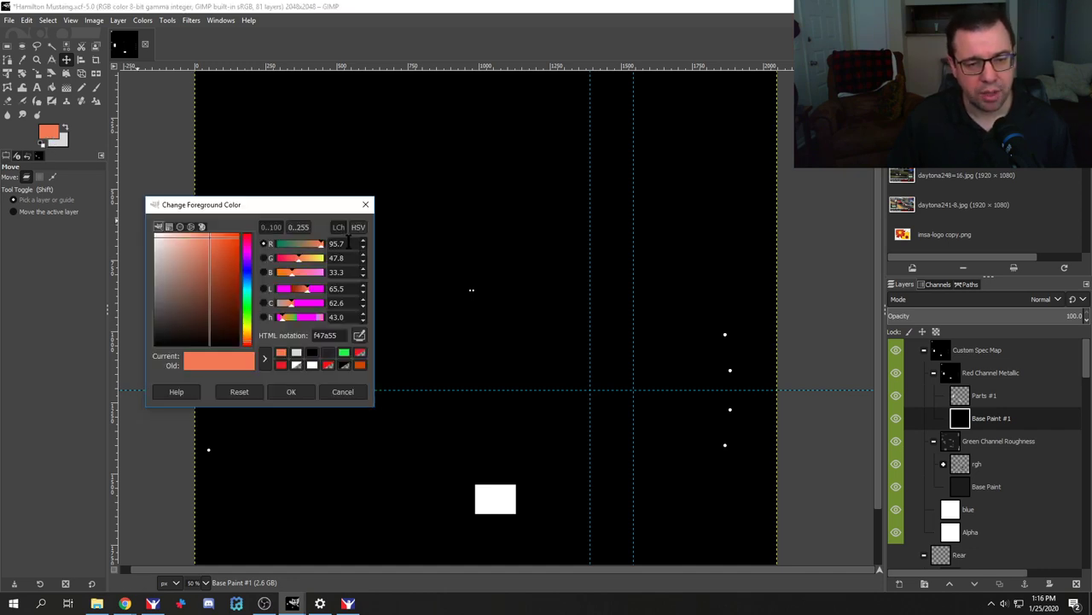
{"action": "left_click", "coordinate": [340, 243]}
{"action": "type", "text": "0"}
{"action": "key", "text": "Tab"}
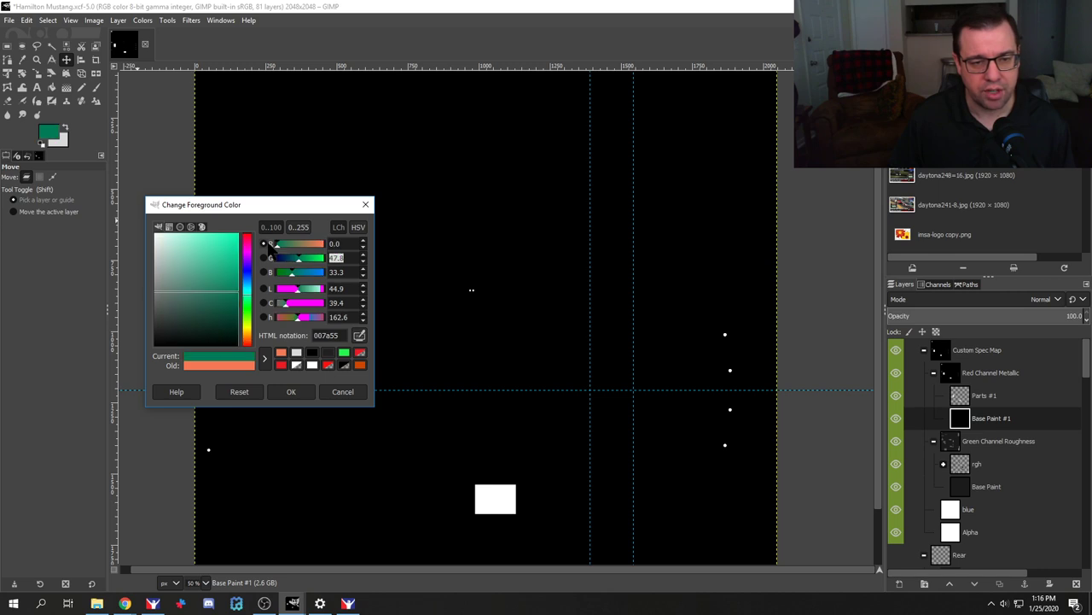
{"action": "type", "text": "0"}
{"action": "key", "text": "Tab"}
{"action": "type", "text": "0"}
{"action": "key", "text": "Tab"}
{"action": "type", "text": "0"}
{"action": "key", "text": "Tab"}
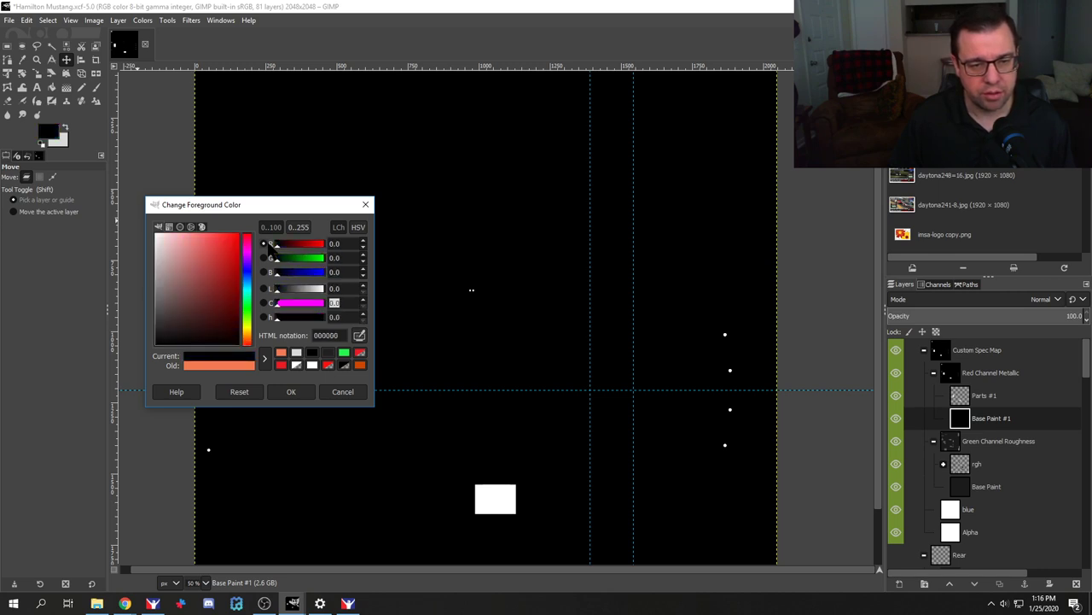
{"action": "type", "text": "0"}
{"action": "key", "text": "Tab"}
{"action": "type", "text": "0"}
{"action": "key", "text": "Tab"}
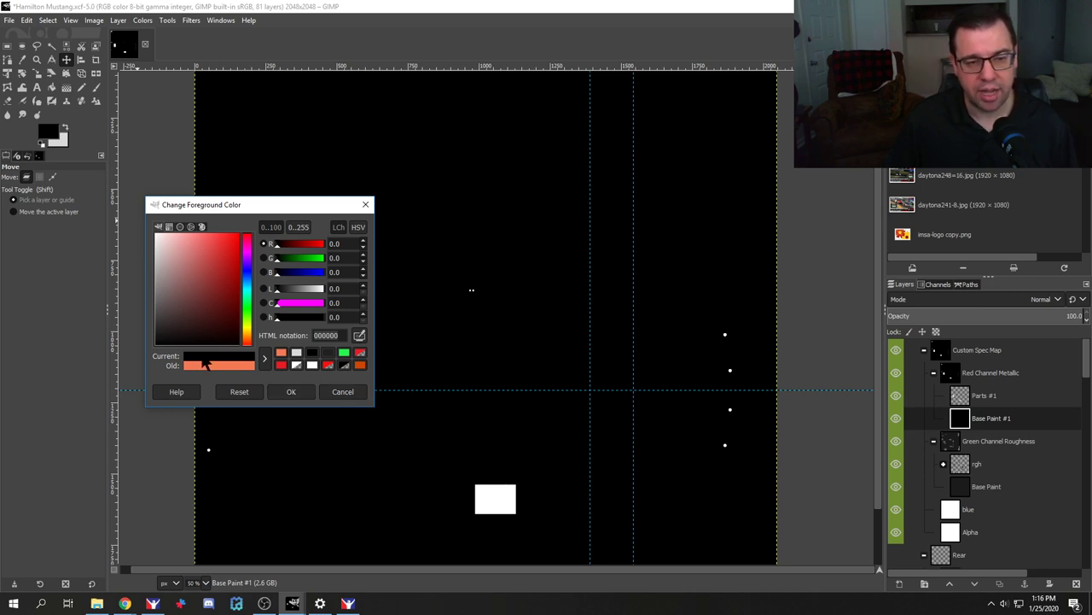
Step: Set the foreground colour to pure red (R 255, G 0, B 0, ff0000) and confirm
{"action": "left_click", "coordinate": [322, 243]}
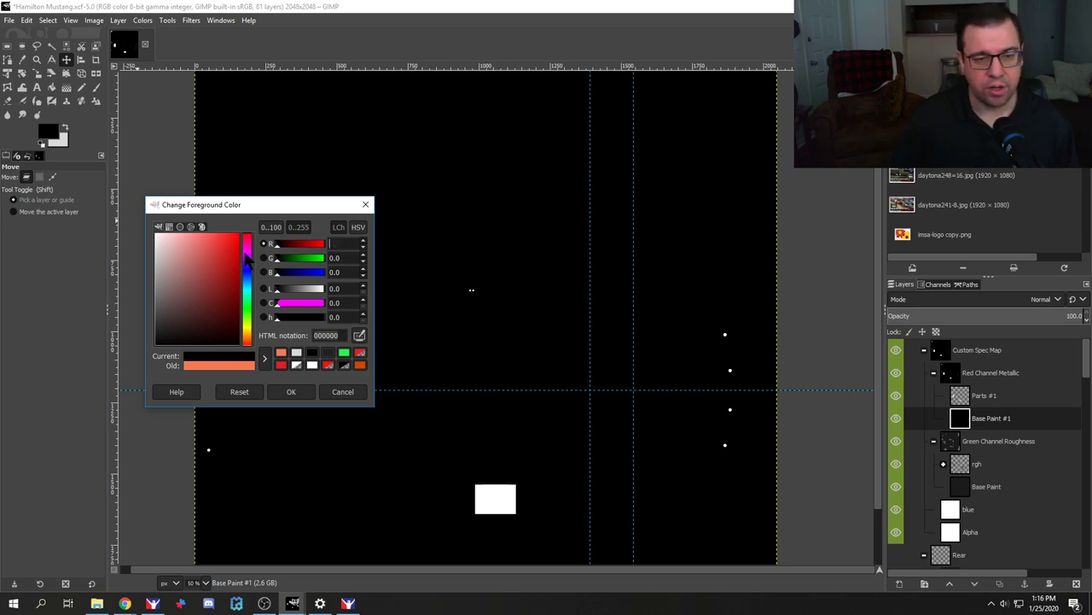
{"action": "key", "text": "Return"}
{"action": "key", "text": "Tab"}
{"action": "type", "text": "25"}
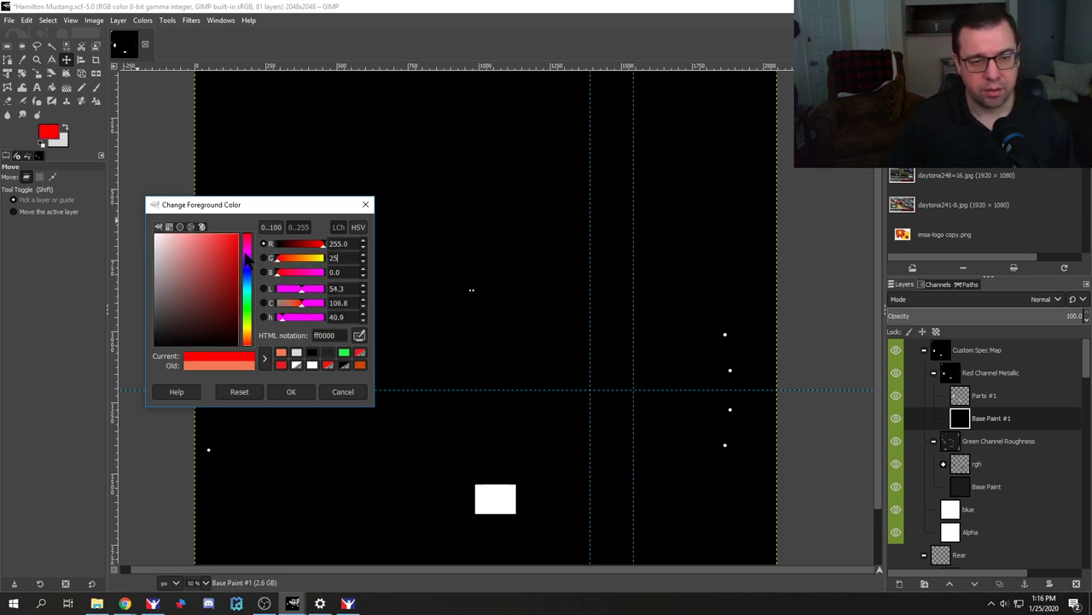
{"action": "type", "text": "5"}
{"action": "key", "text": "Tab"}
{"action": "type", "text": "255"}
{"action": "key", "text": "Tab"}
{"action": "type", "text": "0"}
{"action": "key", "text": "Return"}
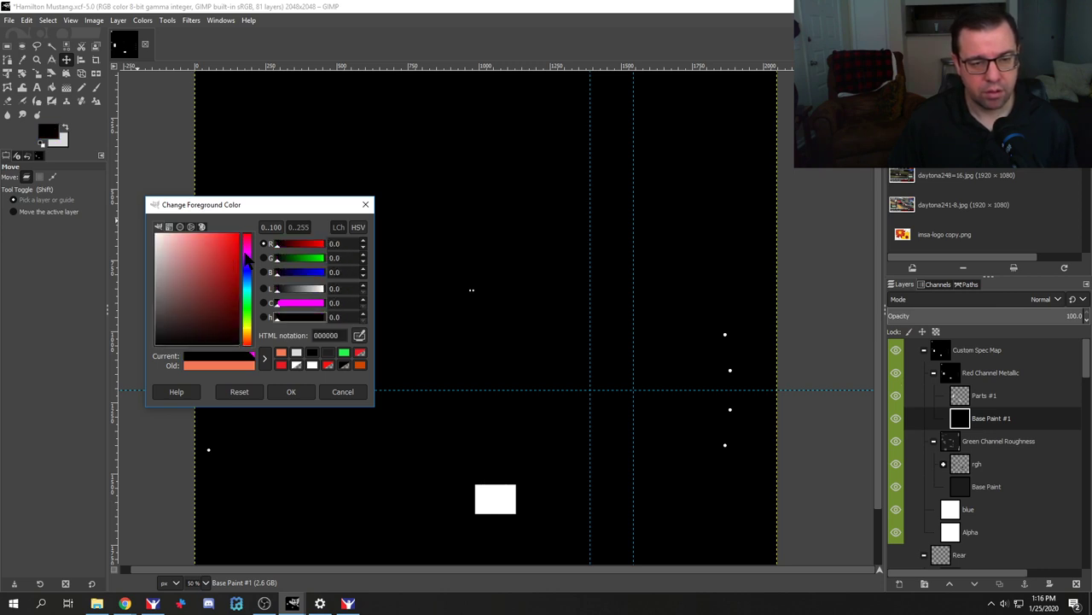
{"action": "left_click", "coordinate": [345, 244]}
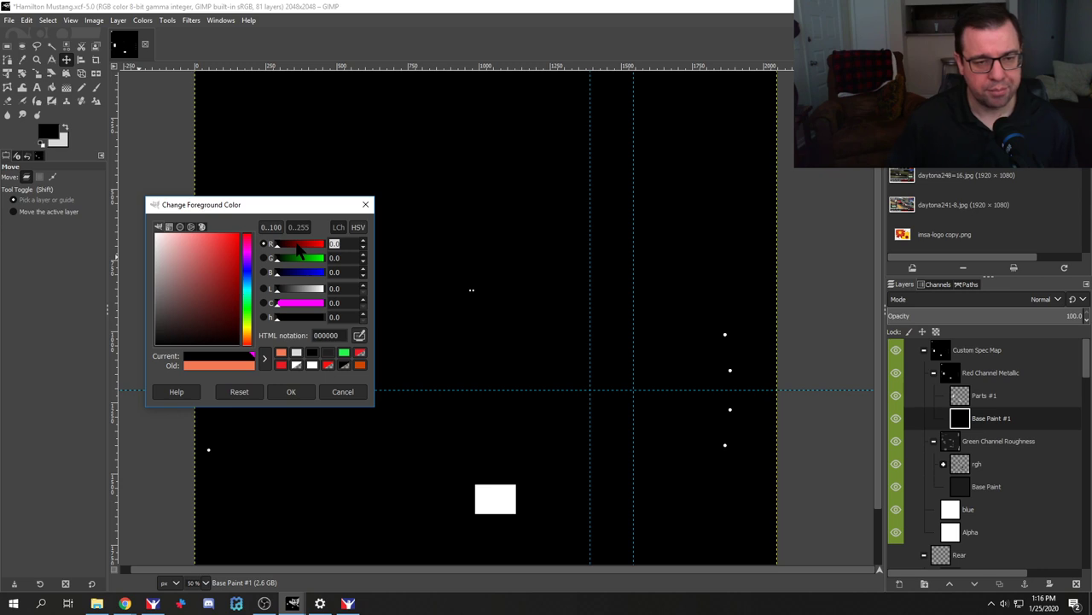
{"action": "type", "text": "255"}
{"action": "key", "text": "Return"}
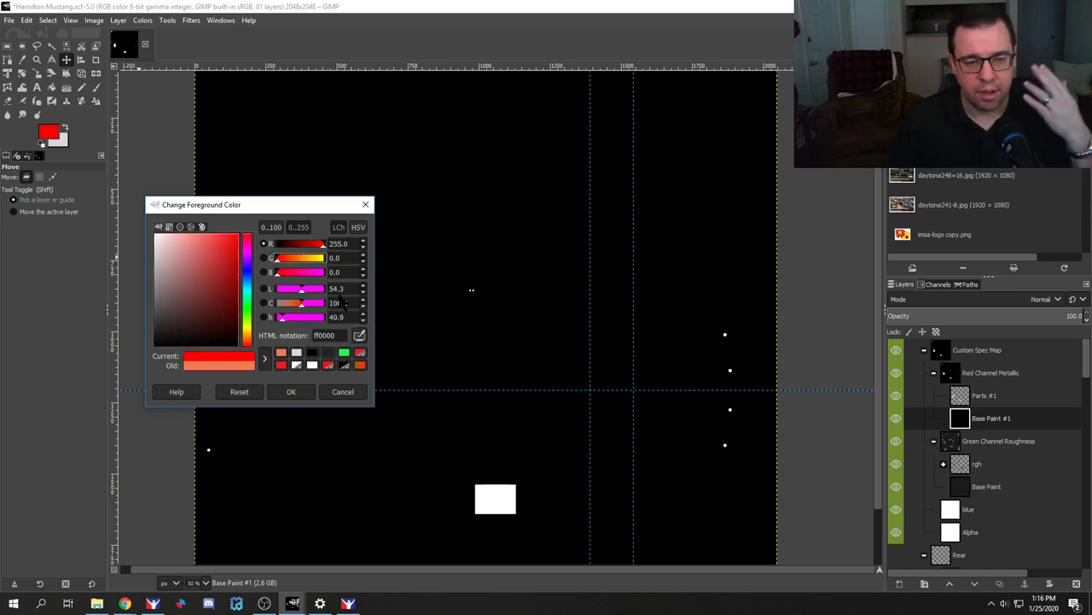
{"action": "left_click", "coordinate": [307, 292]}
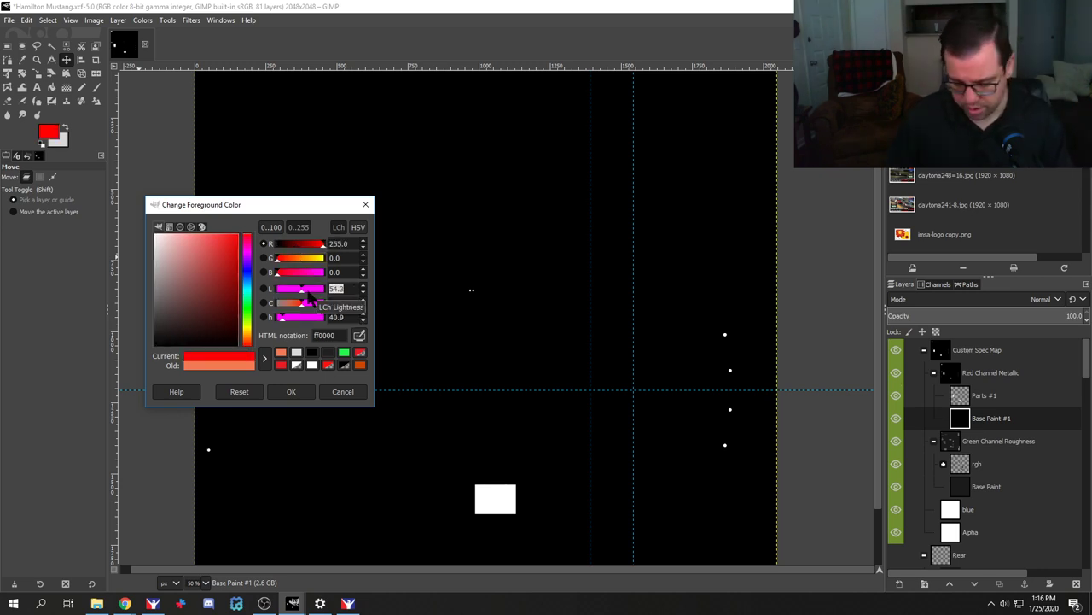
{"action": "type", "text": "0"}
{"action": "key", "text": "Return"}
{"action": "left_click", "coordinate": [331, 317]}
{"action": "type", "text": "0"}
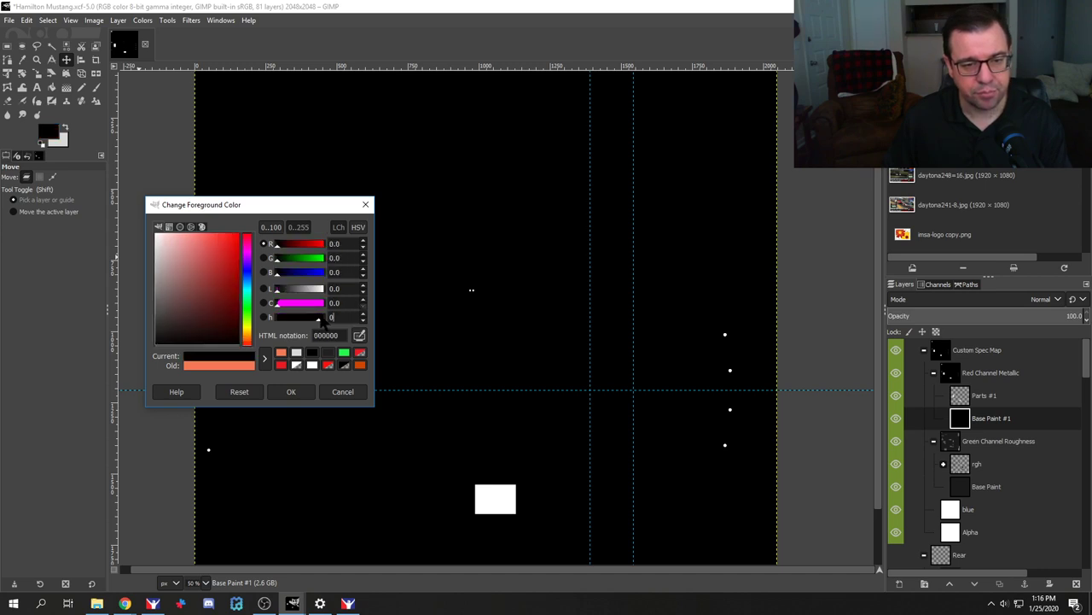
{"action": "left_click", "coordinate": [311, 245]}
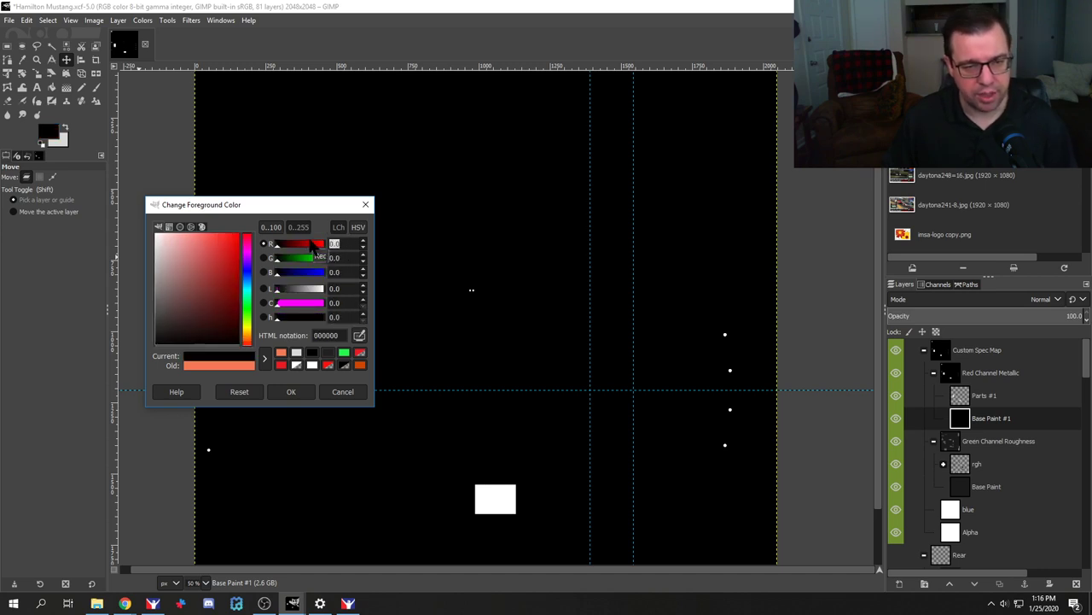
{"action": "type", "text": "255"}
{"action": "key", "text": "Return"}
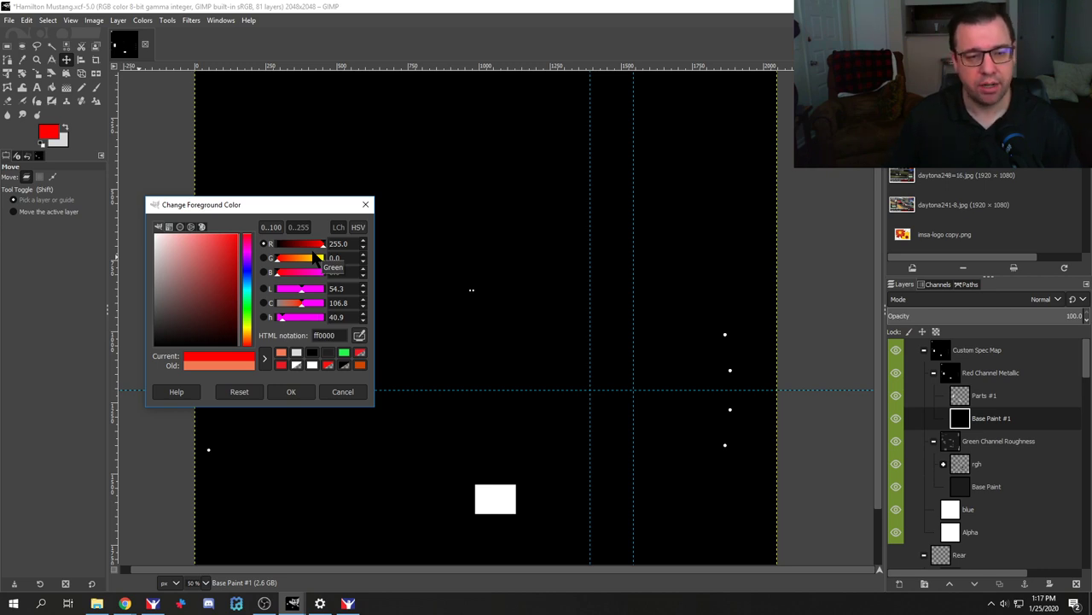
{"action": "left_click", "coordinate": [292, 390]}
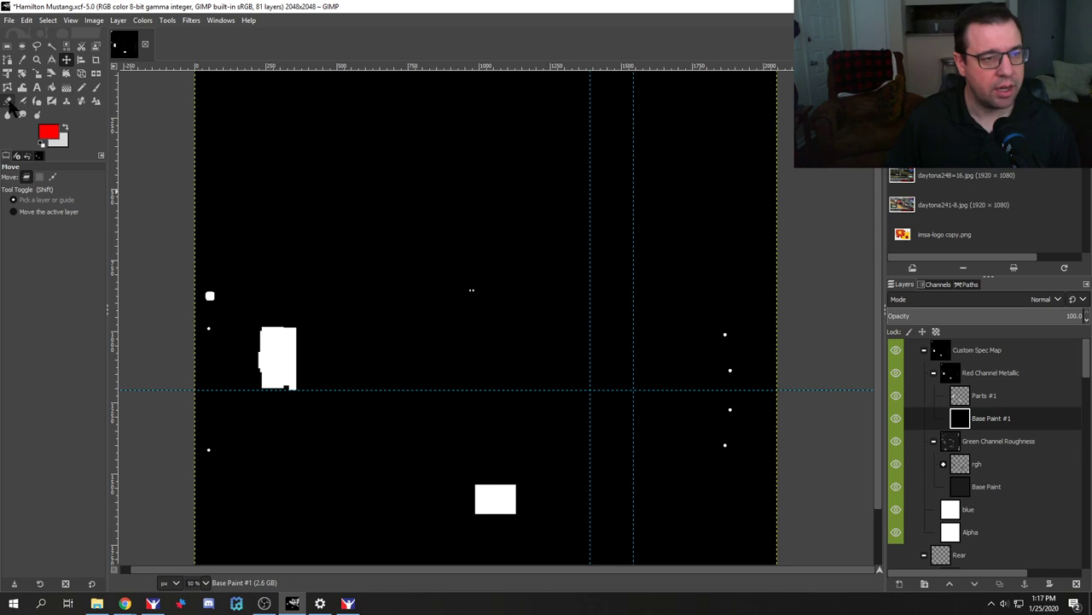
Step: Bucket-fill Base Paint #1 with red, re-export car_spec_147818.tga, and switch to iRacing
{"action": "left_click", "coordinate": [52, 88]}
{"action": "left_click", "coordinate": [478, 311]}
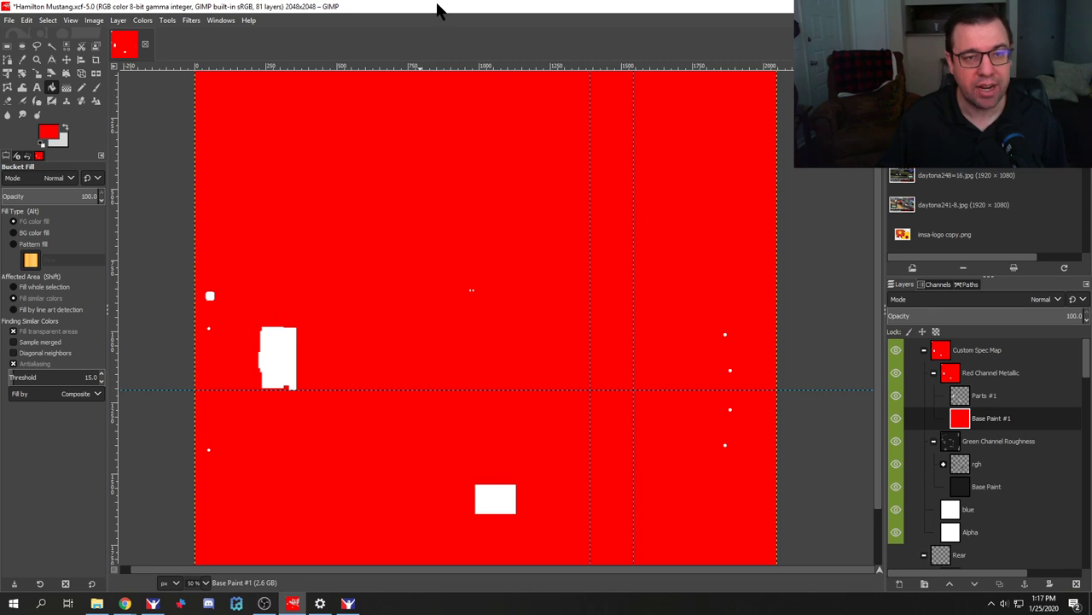
{"action": "key", "text": "ctrl+m"}
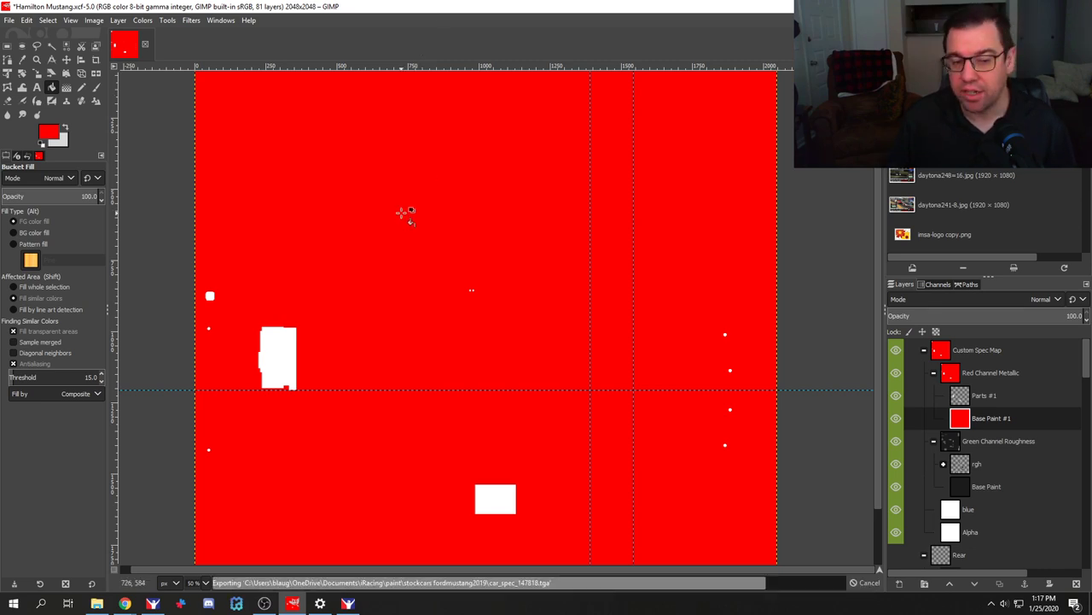
{"action": "key", "text": "alt+Tab"}
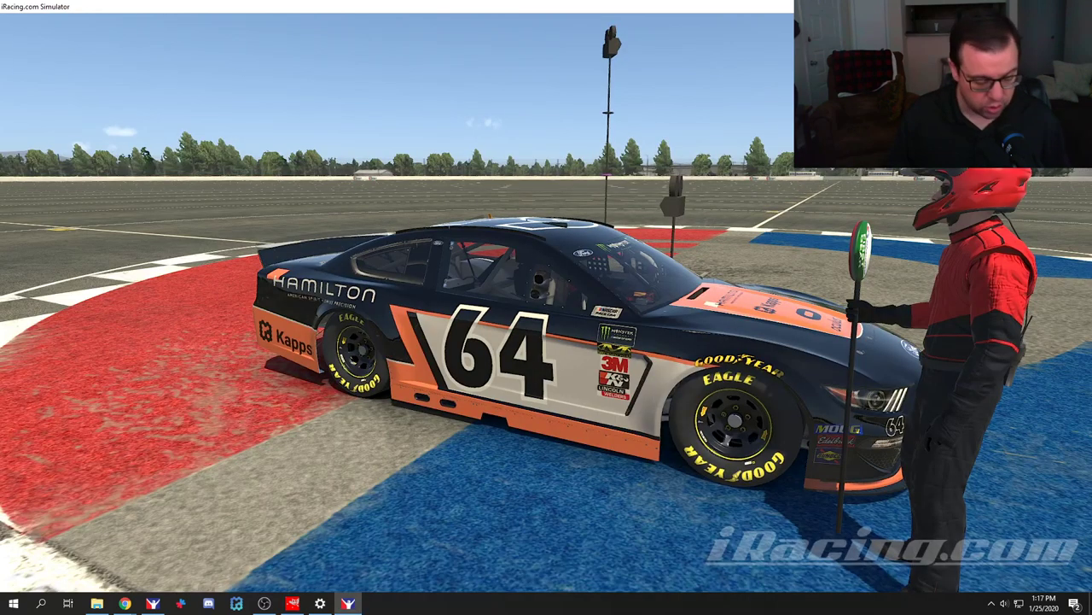
Step: Reload the car textures with Ctrl+R to see the #64 Mustang's new metallic finish
{"action": "key", "text": "ctrl+r"}
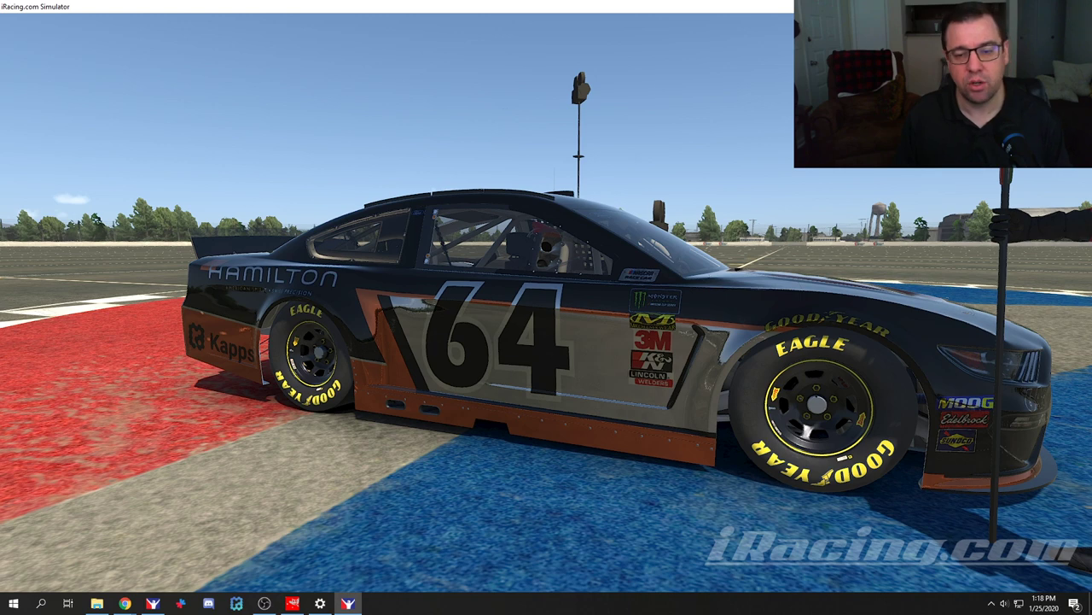
{"action": "mouse_move", "coordinate": [39, 238]}
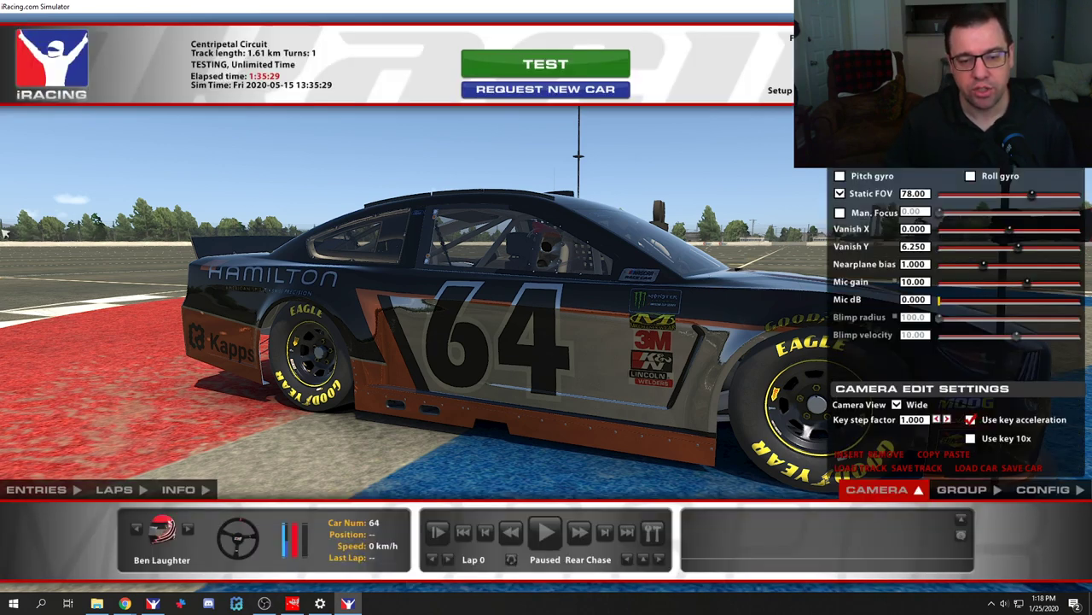
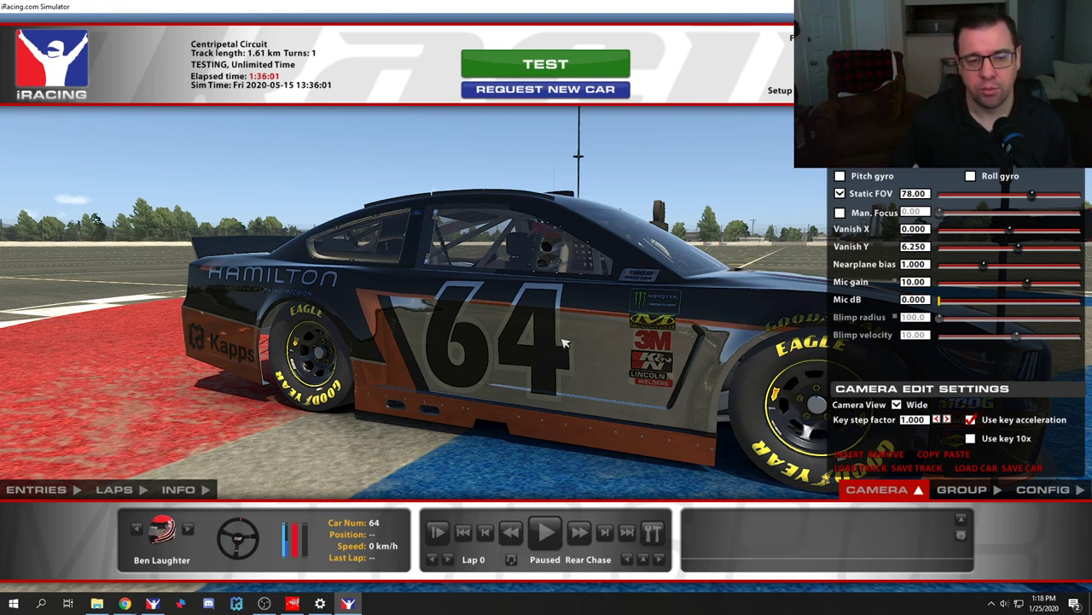
Step: Compare the Mustang in iRacing against the red spec map, finishing back in GIMP
{"action": "key", "text": "alt+Tab"}
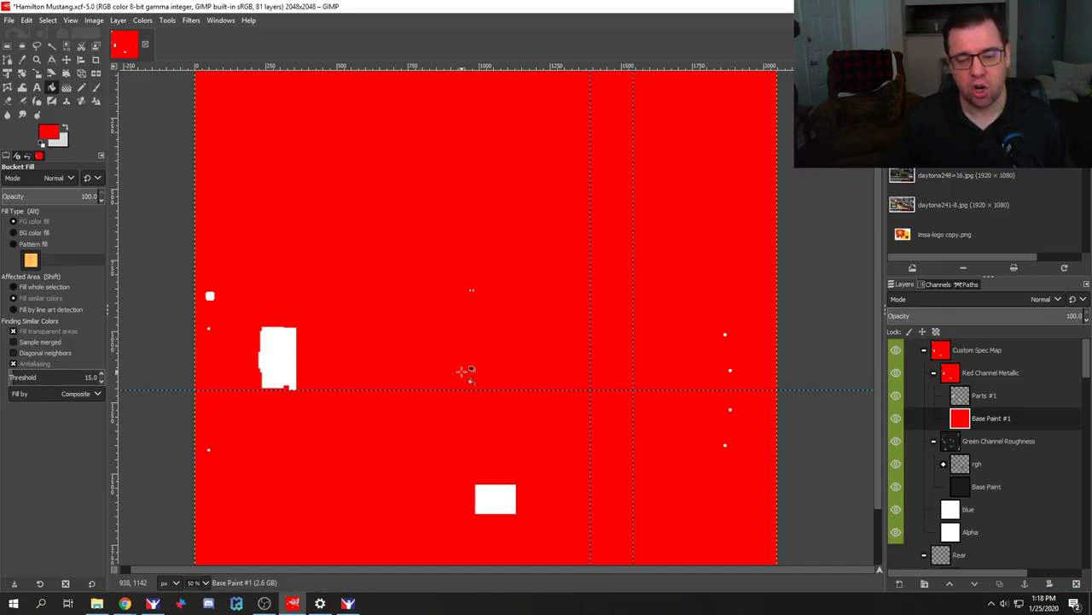
{"action": "key", "text": "alt+Tab"}
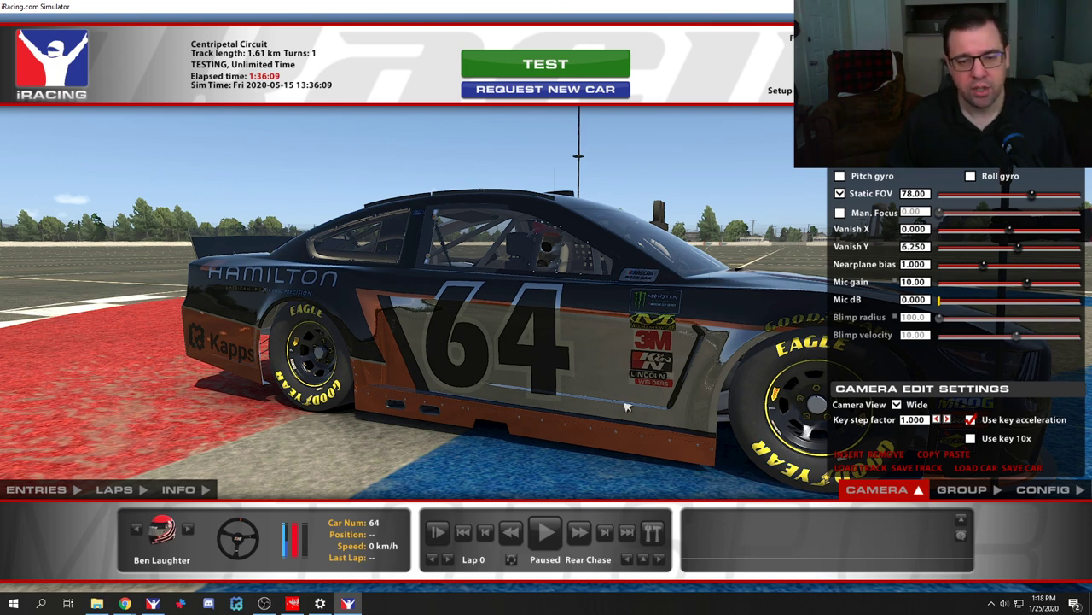
{"action": "key", "text": "alt+Tab"}
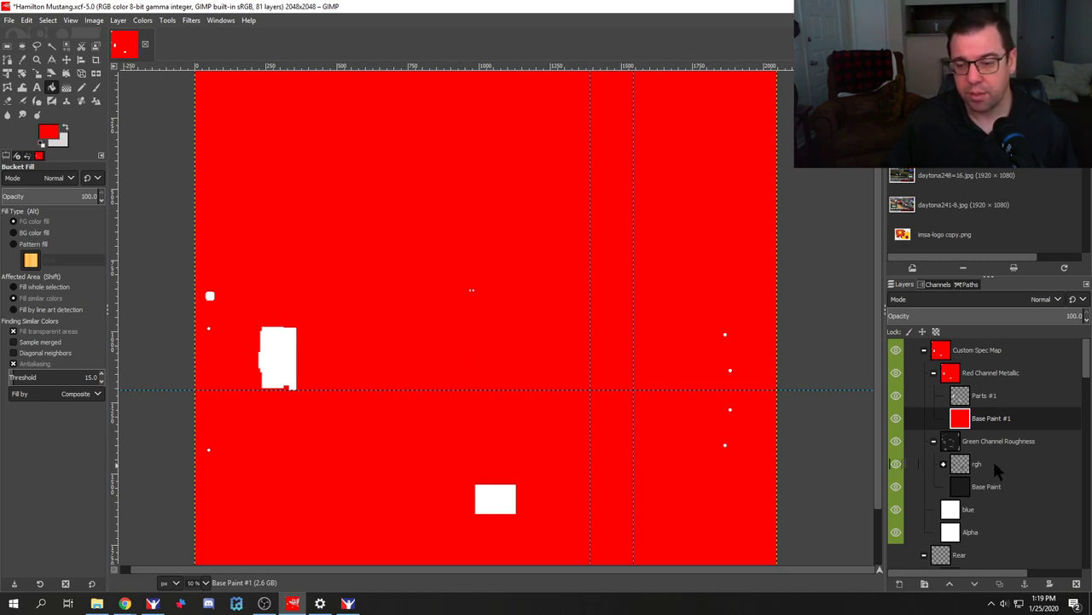
Step: Hide the Custom Spec Map group to reveal the car livery underneath
{"action": "scroll", "coordinate": [991, 463], "scroll_direction": "down", "scroll_amount": 3}
{"action": "scroll", "coordinate": [911, 513], "scroll_direction": "down", "scroll_amount": 3}
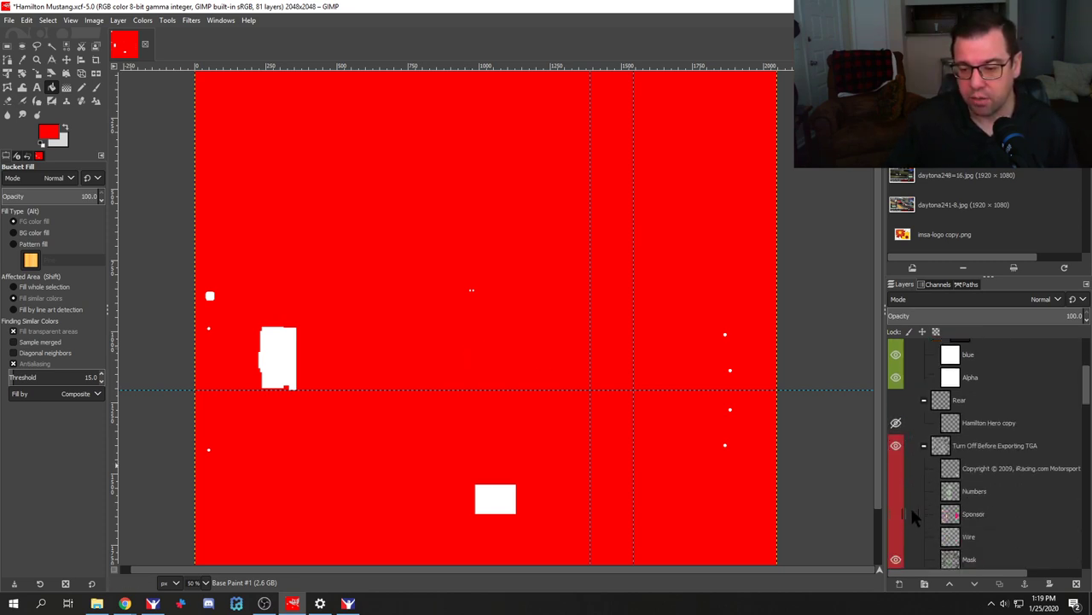
{"action": "scroll", "coordinate": [910, 505], "scroll_direction": "down", "scroll_amount": 5}
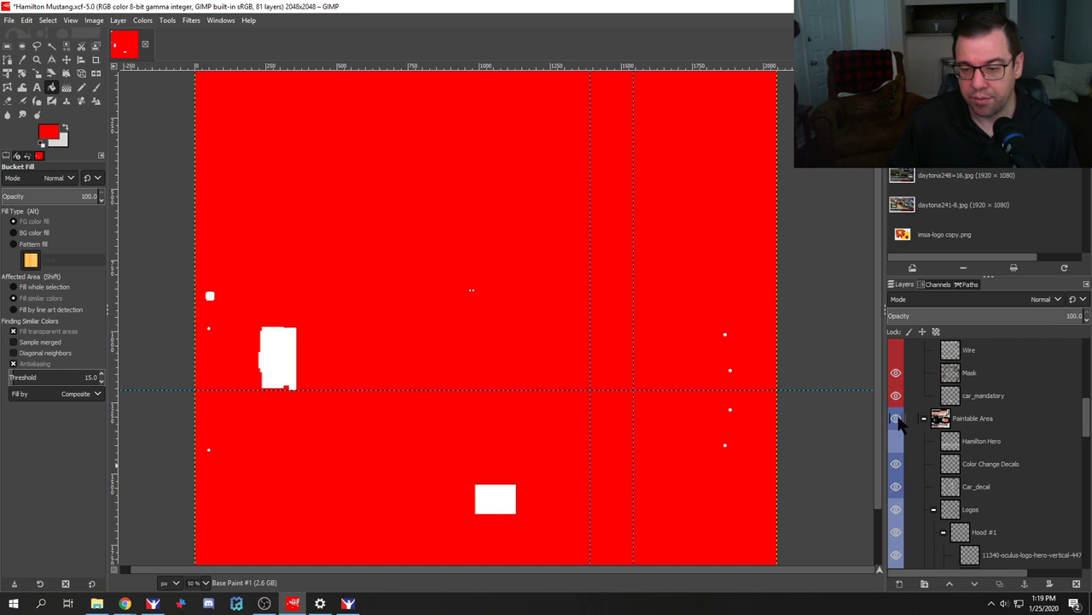
{"action": "scroll", "coordinate": [908, 373], "scroll_direction": "up", "scroll_amount": 5}
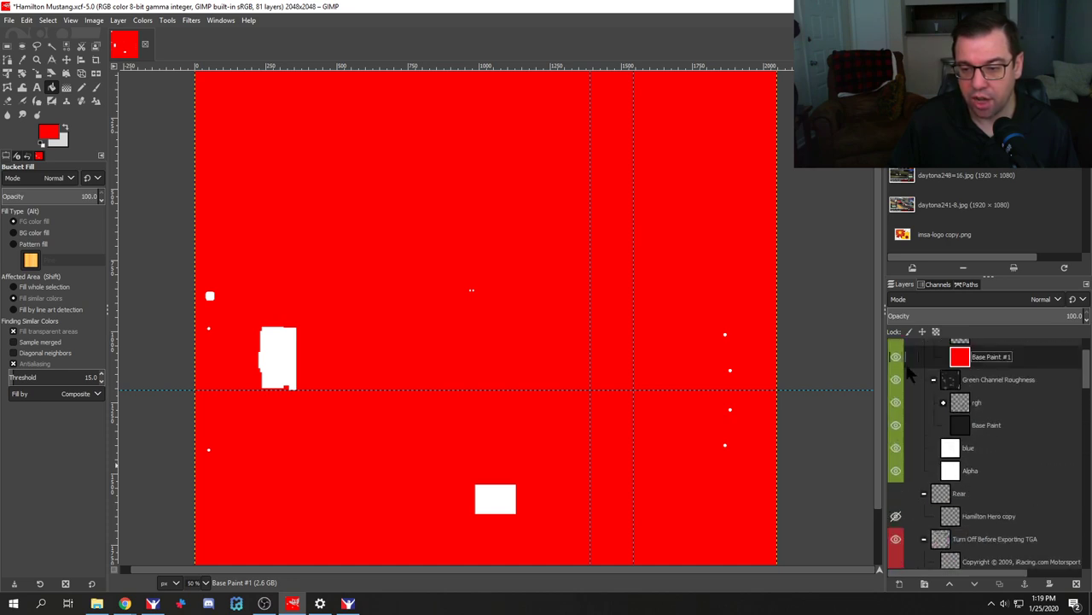
{"action": "scroll", "coordinate": [906, 384], "scroll_direction": "up", "scroll_amount": 2}
{"action": "left_click", "coordinate": [892, 351]}
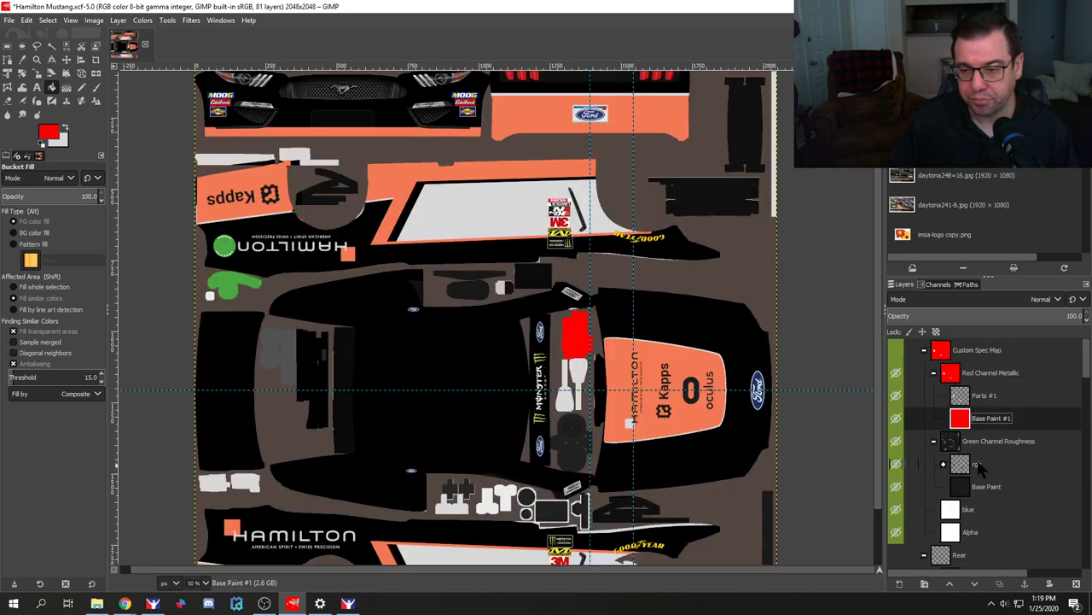
Step: Collapse Rear QP #1, select Lower Door #1, and toggle Lower Door #1 and Right Fender #1 visibility
{"action": "scroll", "coordinate": [980, 472], "scroll_direction": "down", "scroll_amount": 5}
{"action": "scroll", "coordinate": [392, 452], "scroll_direction": "down", "scroll_amount": 2}
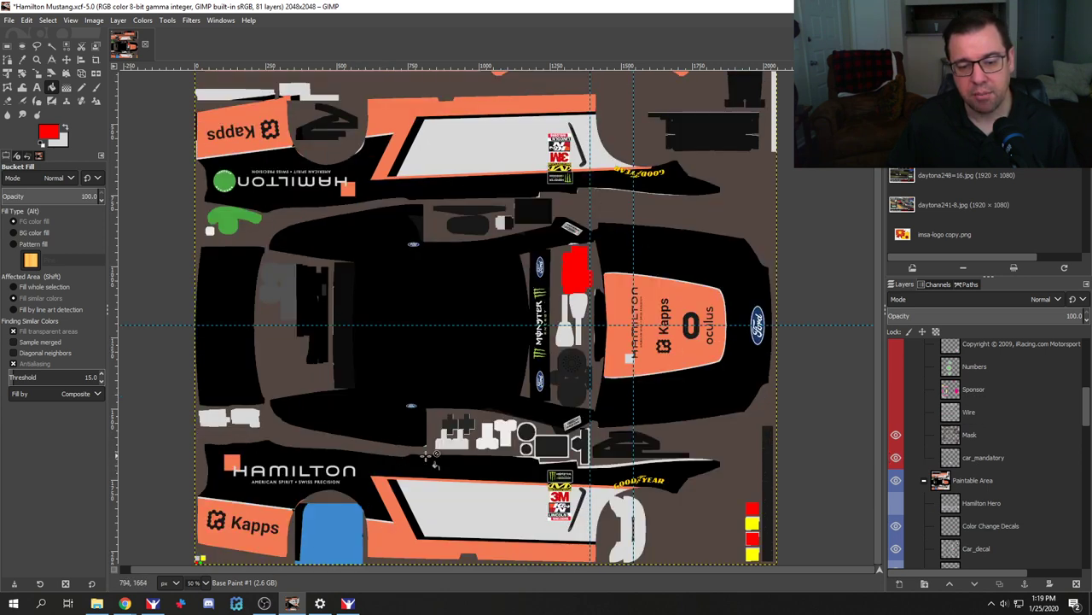
{"action": "scroll", "coordinate": [971, 513], "scroll_direction": "down", "scroll_amount": 6}
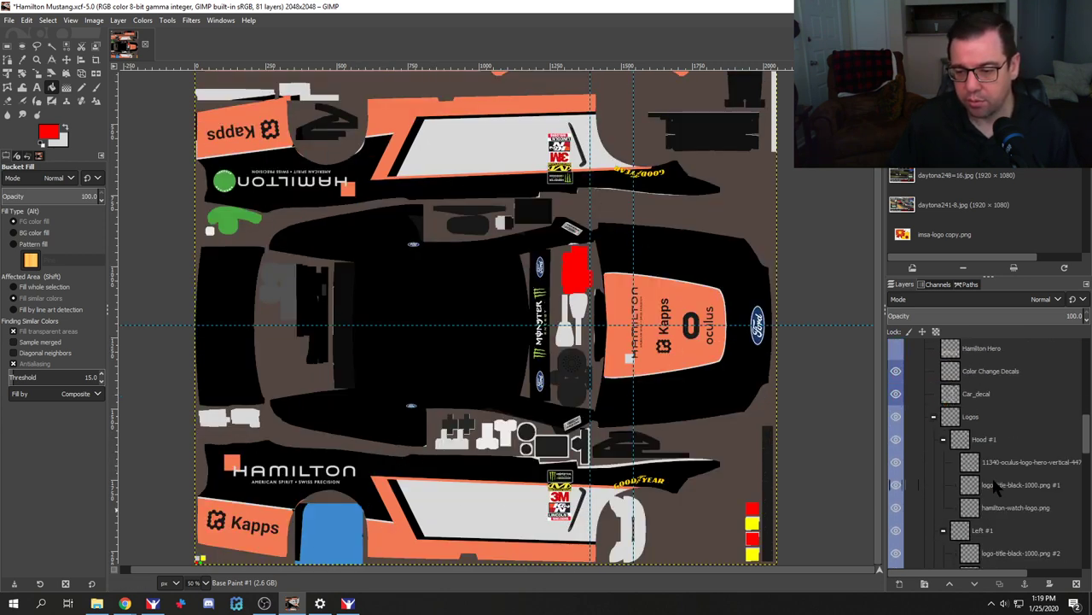
{"action": "scroll", "coordinate": [994, 484], "scroll_direction": "down", "scroll_amount": 4}
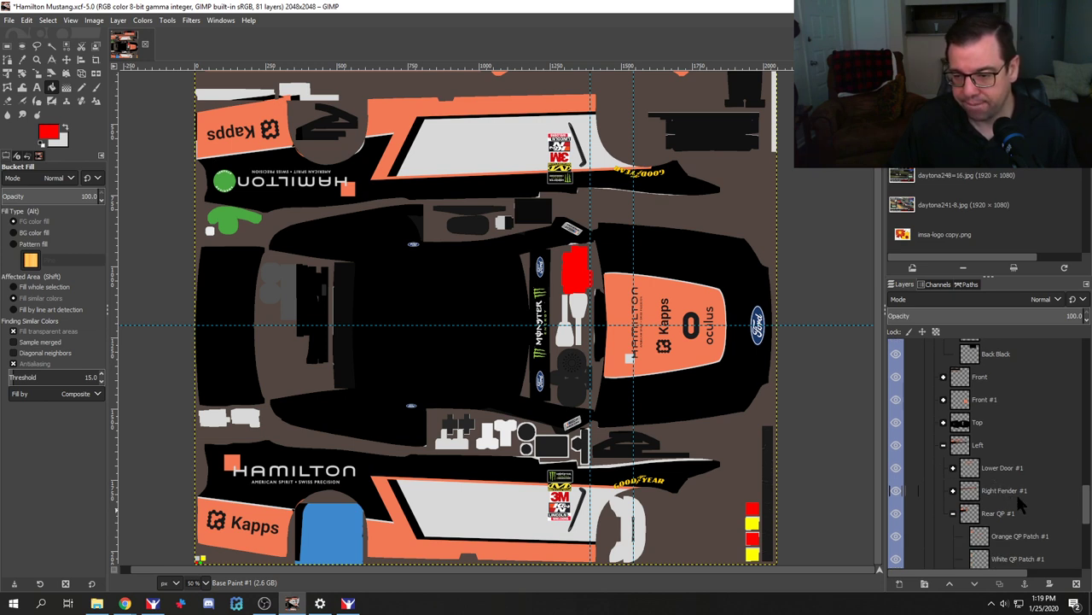
{"action": "scroll", "coordinate": [1016, 491], "scroll_direction": "down", "scroll_amount": 3}
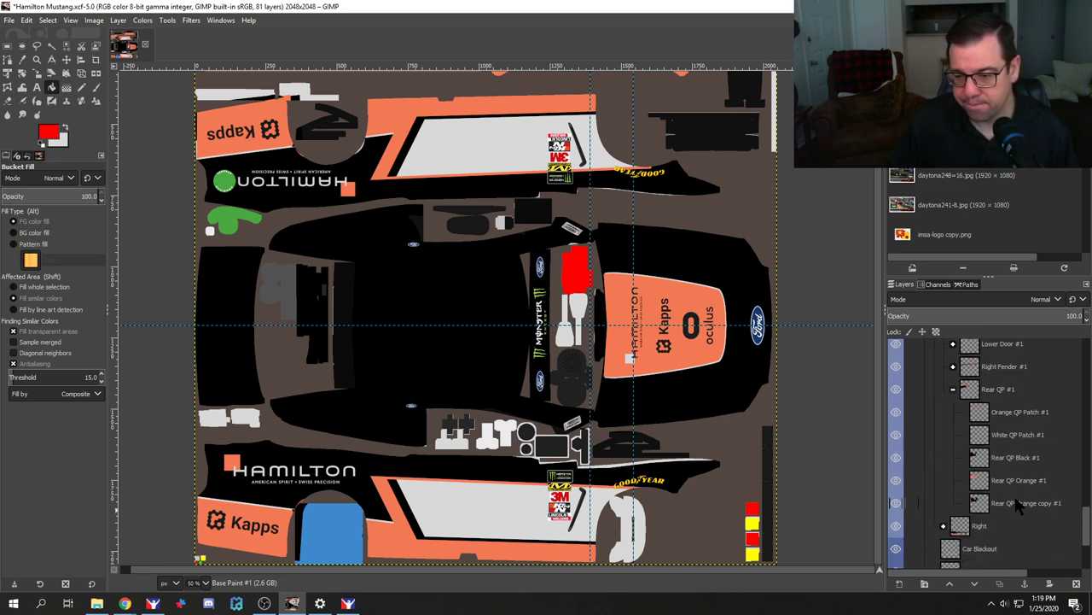
{"action": "left_click", "coordinate": [953, 388]}
{"action": "scroll", "coordinate": [1002, 476], "scroll_direction": "up", "scroll_amount": 2}
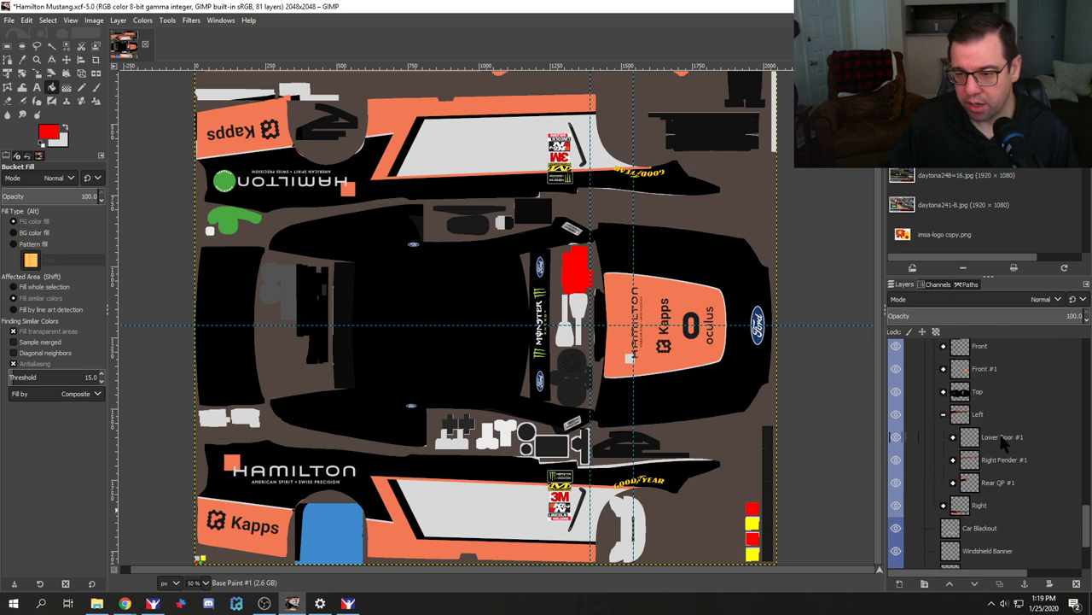
{"action": "left_click", "coordinate": [1001, 436]}
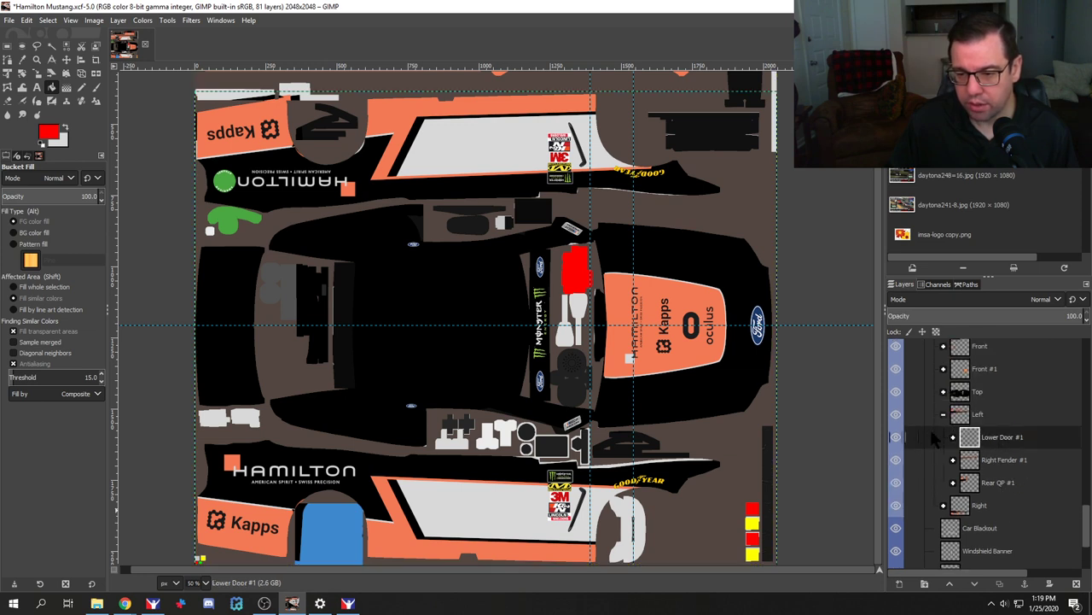
{"action": "left_click", "coordinate": [897, 438]}
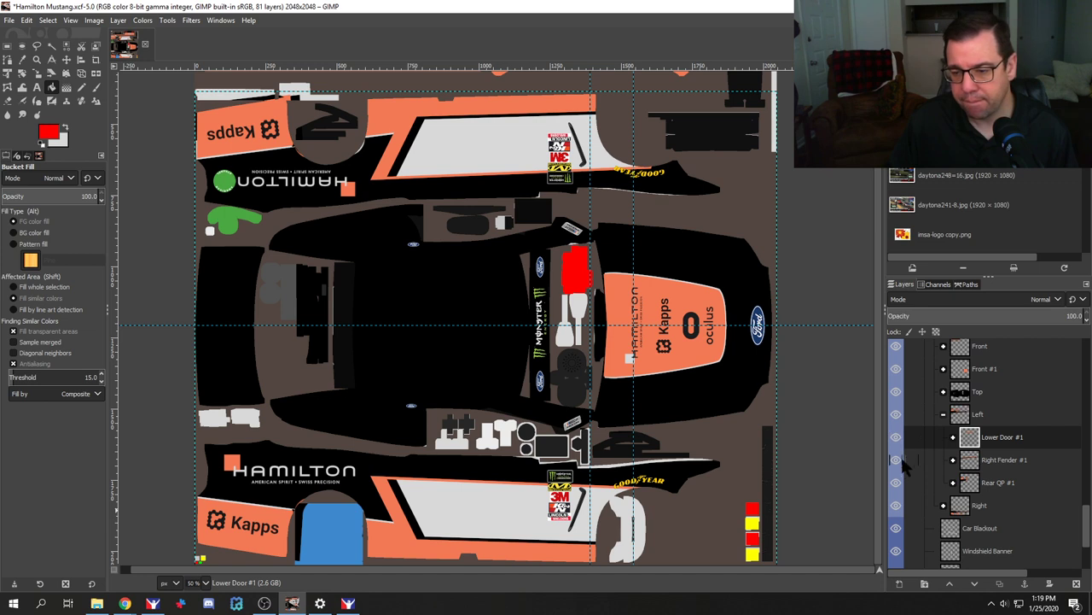
{"action": "left_click", "coordinate": [897, 459]}
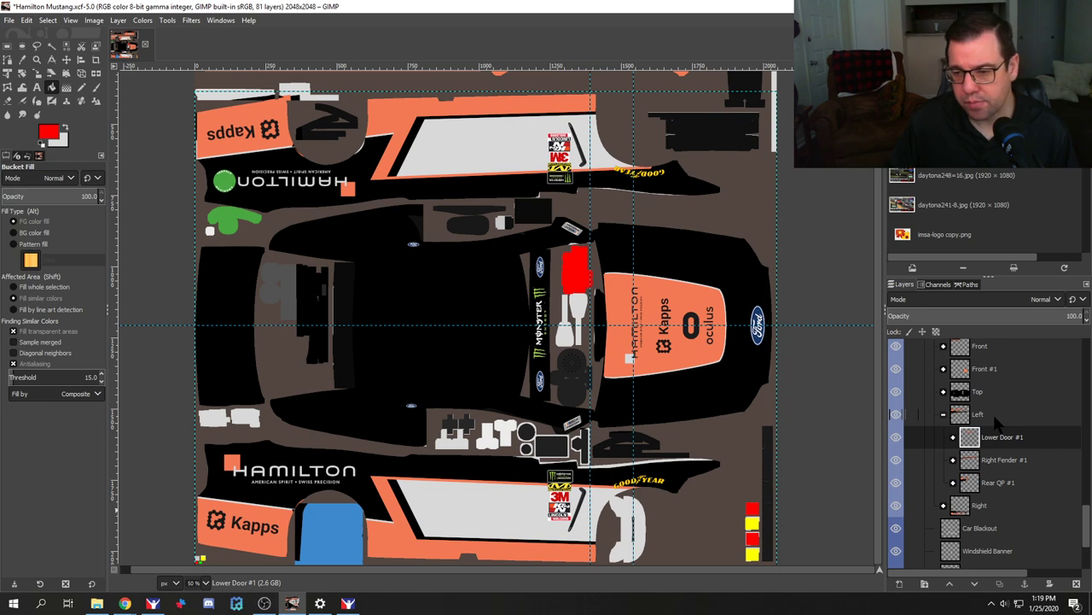
Step: Trace the lower door panel's top edge and wheel arch curve with the Paths tool
{"action": "scroll", "coordinate": [442, 517], "scroll_direction": "up", "scroll_amount": 4}
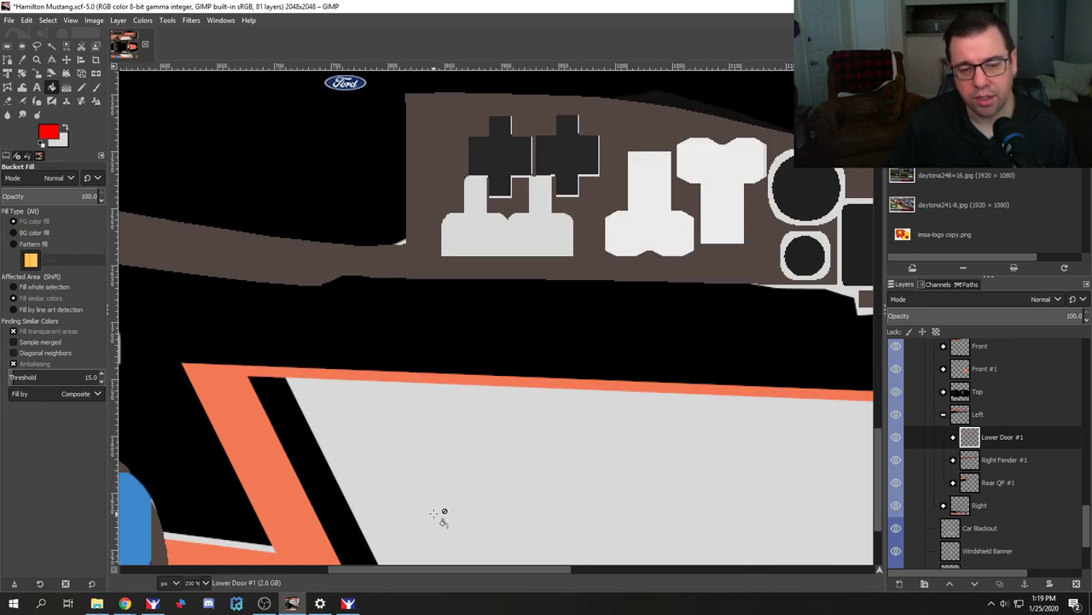
{"action": "left_click", "coordinate": [7, 59]}
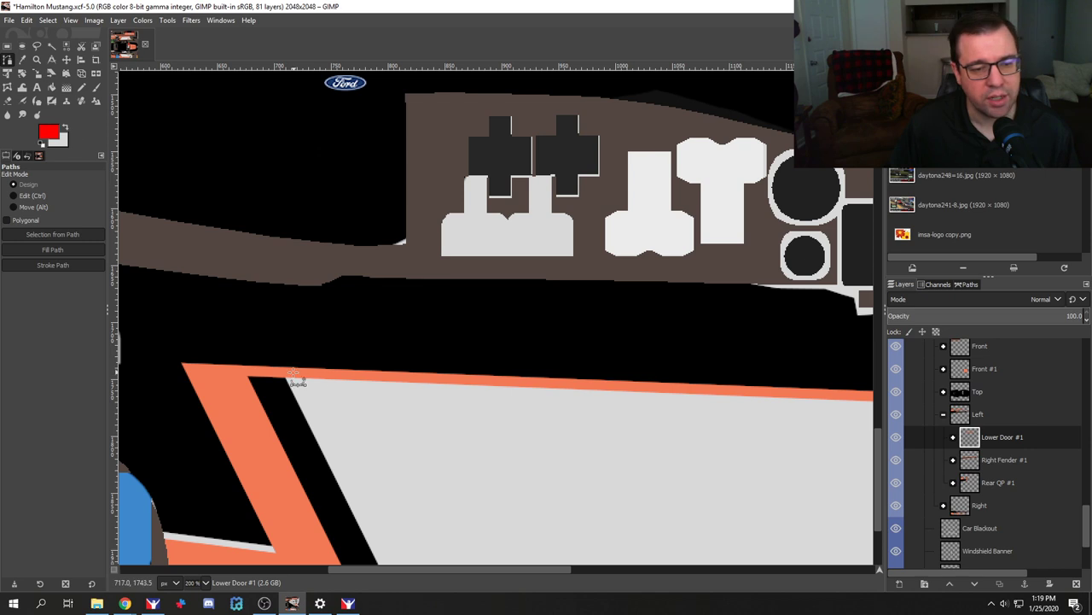
{"action": "scroll", "coordinate": [290, 385], "scroll_direction": "up", "scroll_amount": 4}
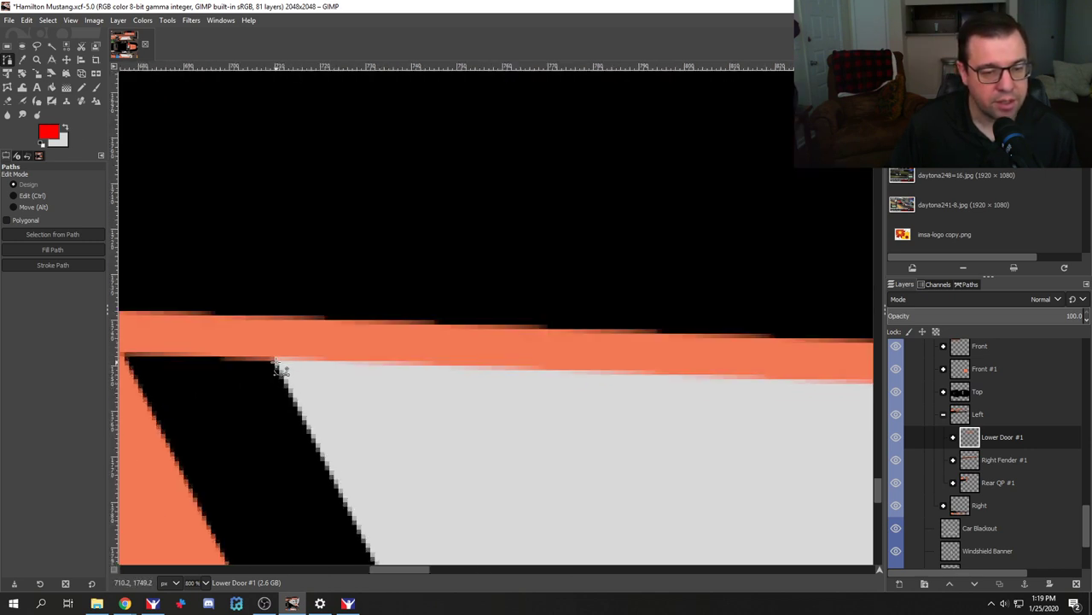
{"action": "left_click", "coordinate": [276, 360]}
{"action": "scroll", "coordinate": [333, 419], "scroll_direction": "down", "scroll_amount": 2}
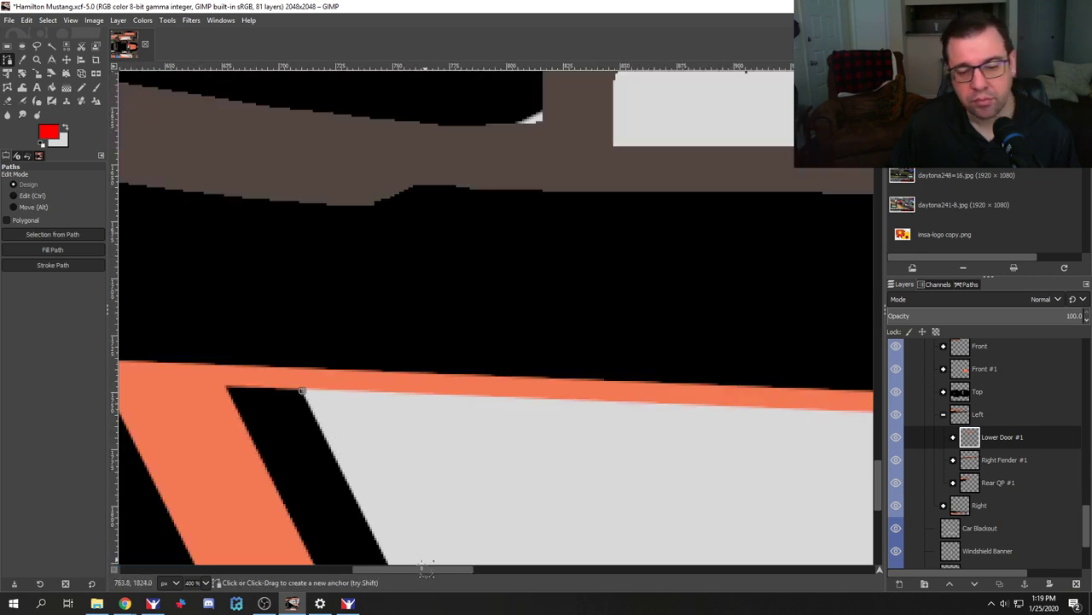
{"action": "left_click_drag", "start_coordinate": [417, 569], "coordinate": [645, 569]}
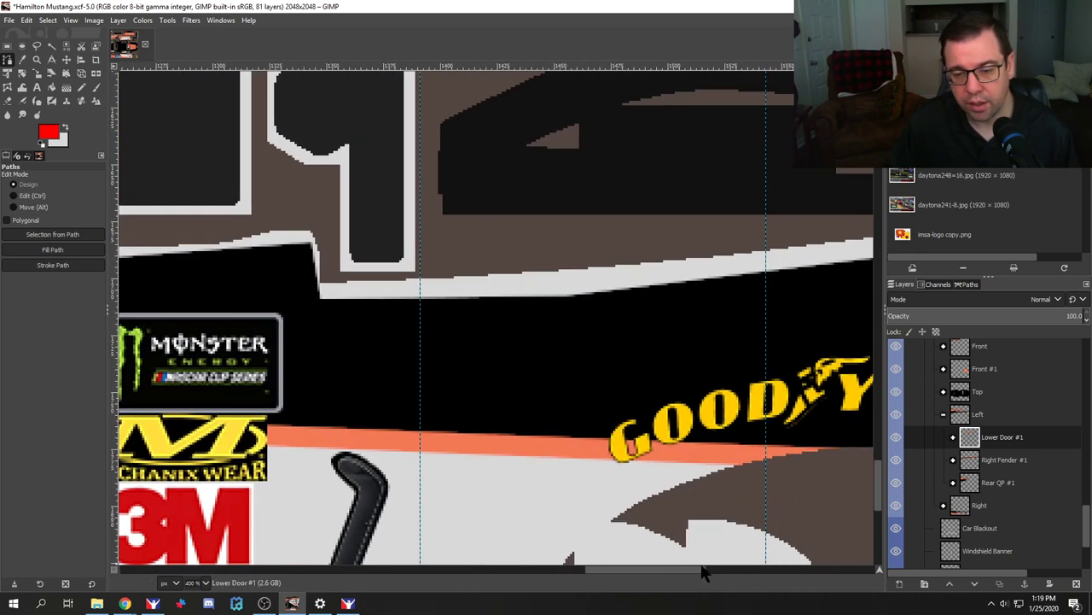
{"action": "left_click", "coordinate": [739, 468]}
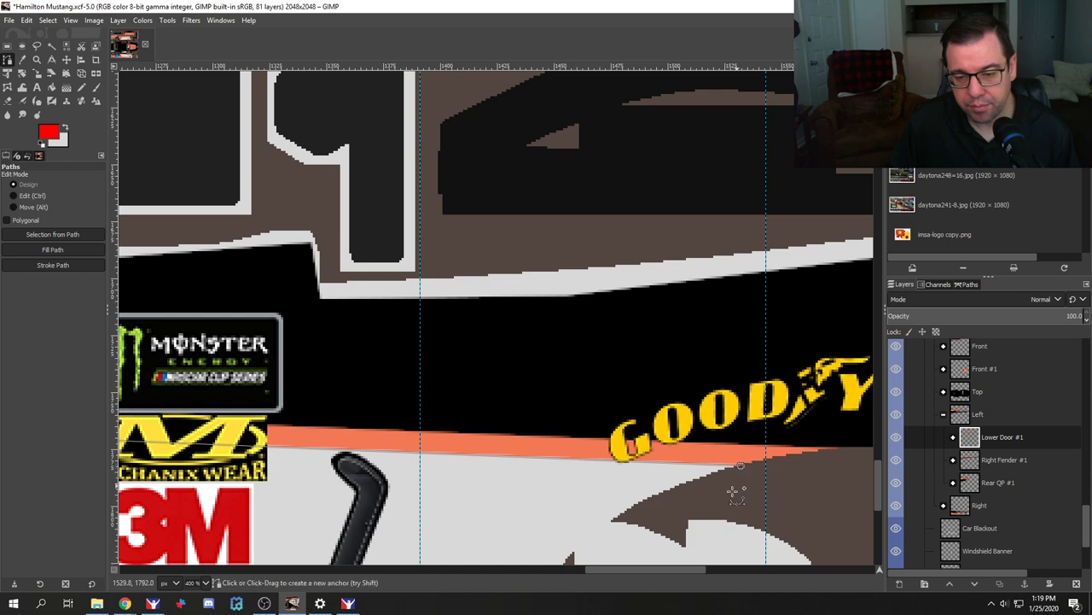
{"action": "scroll", "coordinate": [736, 482], "scroll_direction": "down", "scroll_amount": 4}
{"action": "left_click", "coordinate": [616, 275]}
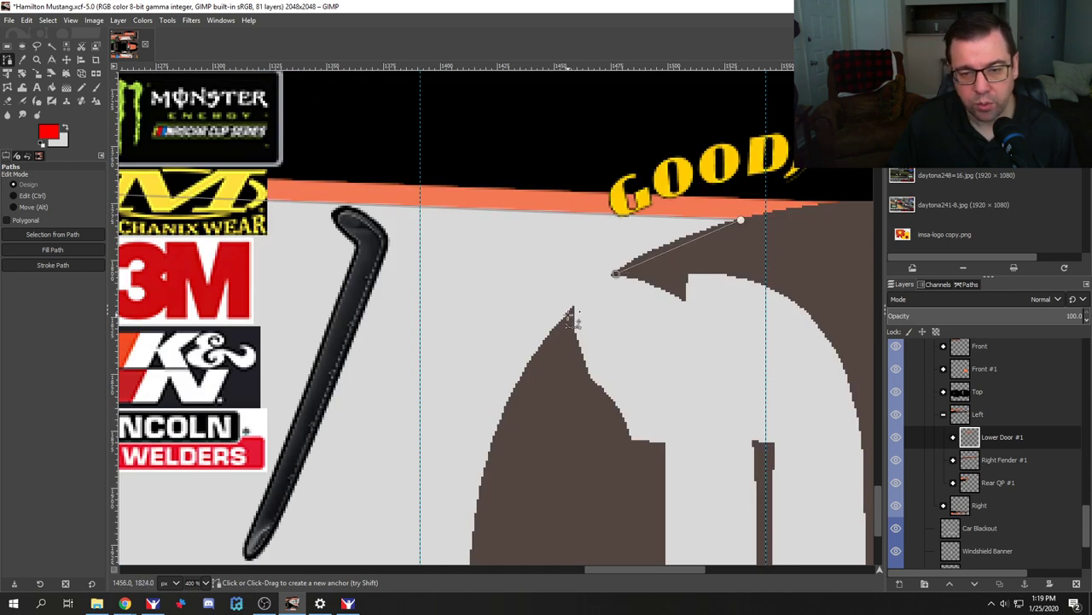
{"action": "left_click", "coordinate": [567, 314]}
{"action": "left_click", "coordinate": [513, 403]}
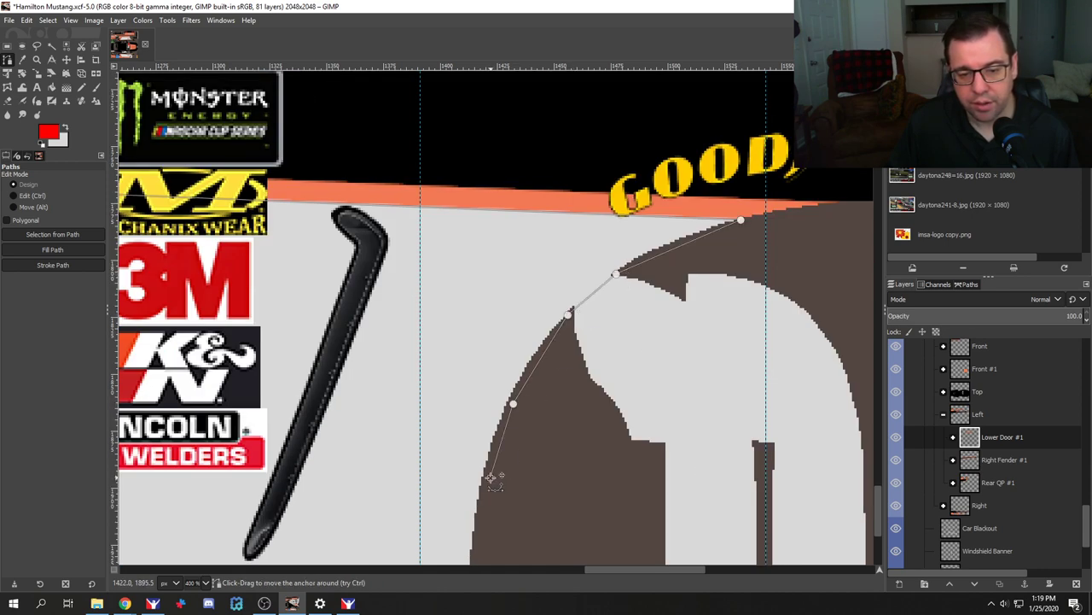
{"action": "left_click", "coordinate": [490, 477]}
Step: Finish the outline at the bottom corners and convert the closed path into a selection
{"action": "scroll", "coordinate": [495, 465], "scroll_direction": "down", "scroll_amount": 4}
{"action": "left_click", "coordinate": [473, 349]}
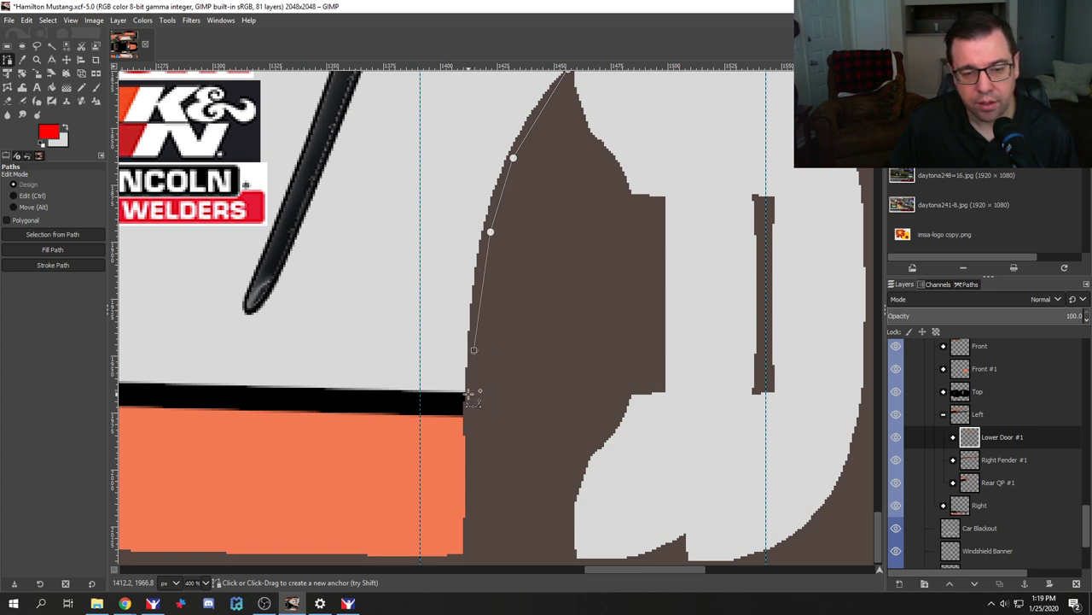
{"action": "left_click", "coordinate": [470, 392]}
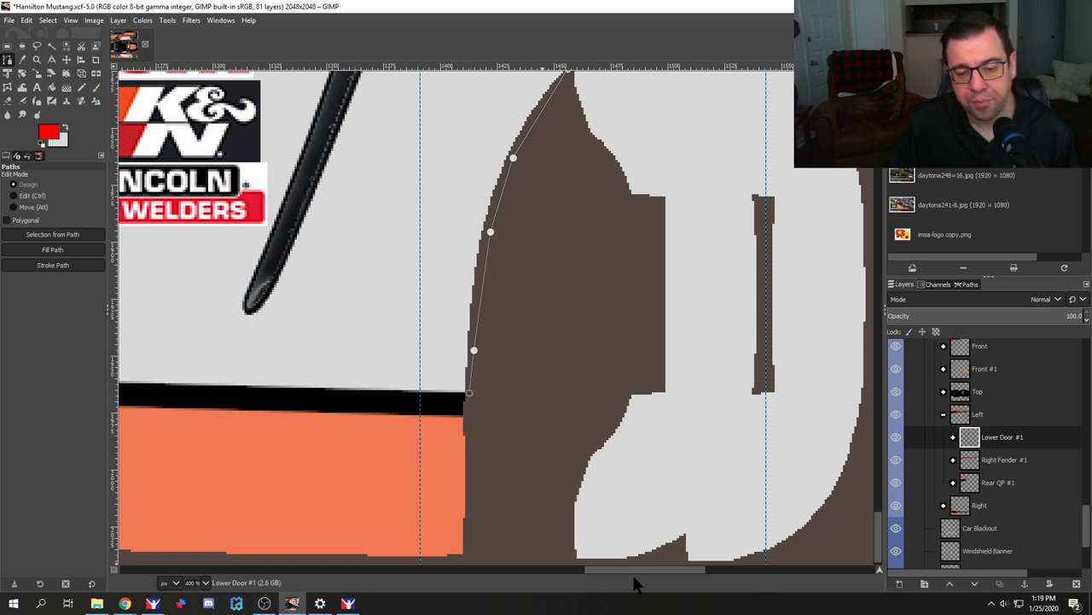
{"action": "left_click_drag", "start_coordinate": [636, 569], "coordinate": [432, 581]}
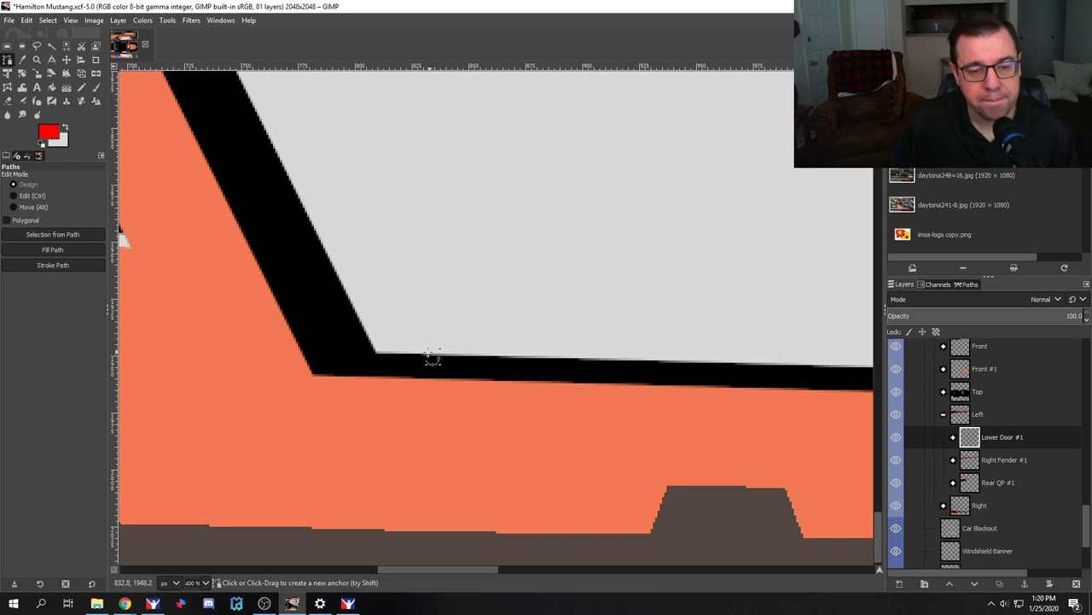
{"action": "left_click", "coordinate": [377, 351]}
{"action": "scroll", "coordinate": [366, 402], "scroll_direction": "up", "scroll_amount": 10}
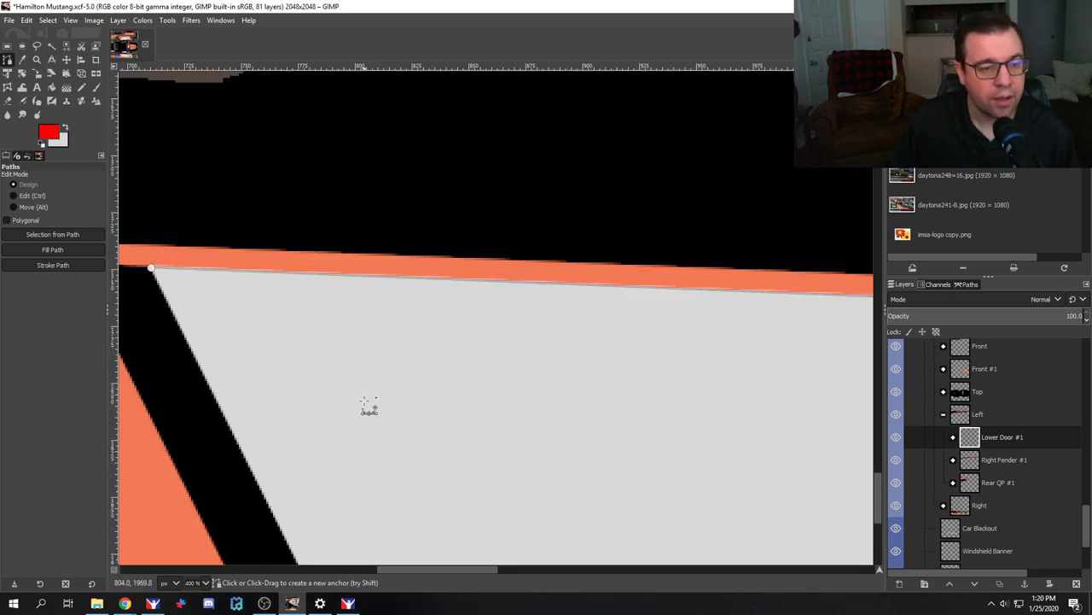
{"action": "scroll", "coordinate": [366, 403], "scroll_direction": "down", "scroll_amount": 3}
{"action": "key", "text": "Return"}
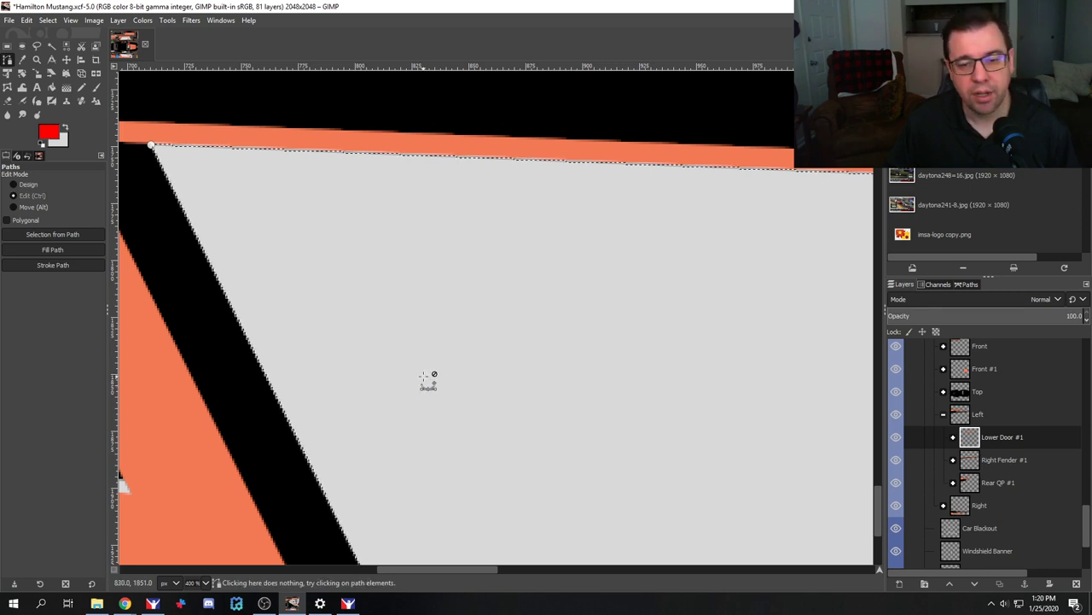
{"action": "scroll", "coordinate": [428, 380], "scroll_direction": "down", "scroll_amount": 3}
{"action": "left_click_drag", "start_coordinate": [501, 569], "coordinate": [585, 569]}
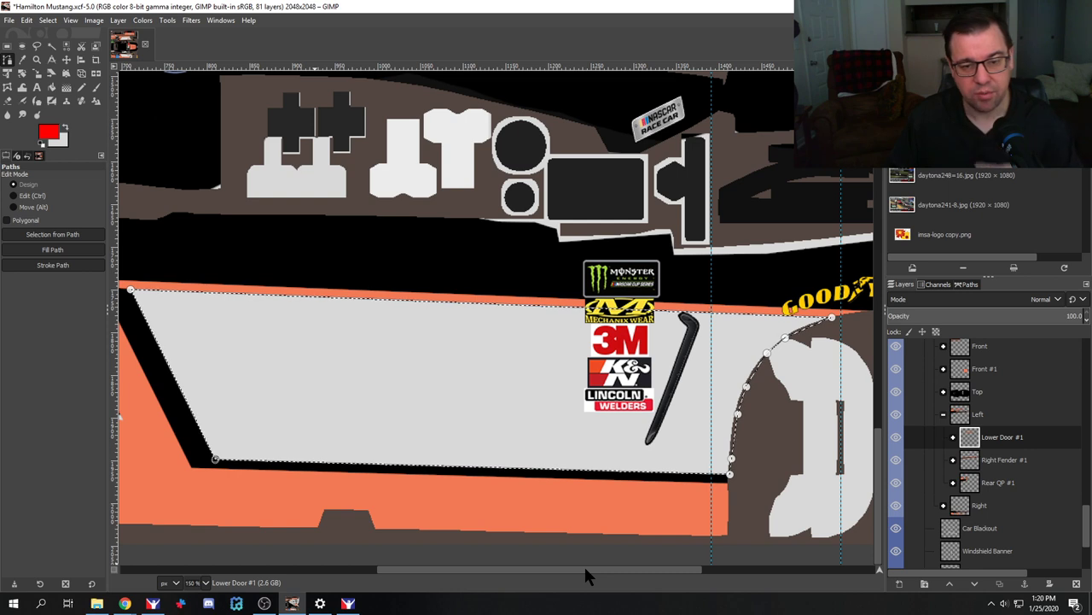
Step: Hide the Graphics group and base paint/logo layers, then show the Custom Spec Map group
{"action": "scroll", "coordinate": [949, 478], "scroll_direction": "up", "scroll_amount": 5}
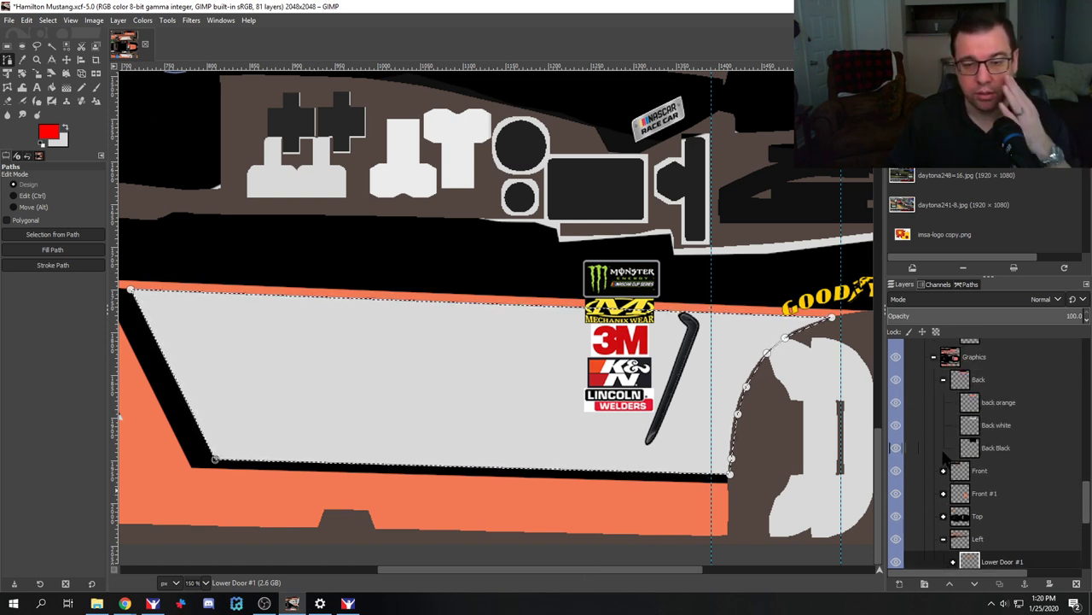
{"action": "scroll", "coordinate": [938, 419], "scroll_direction": "up", "scroll_amount": 2}
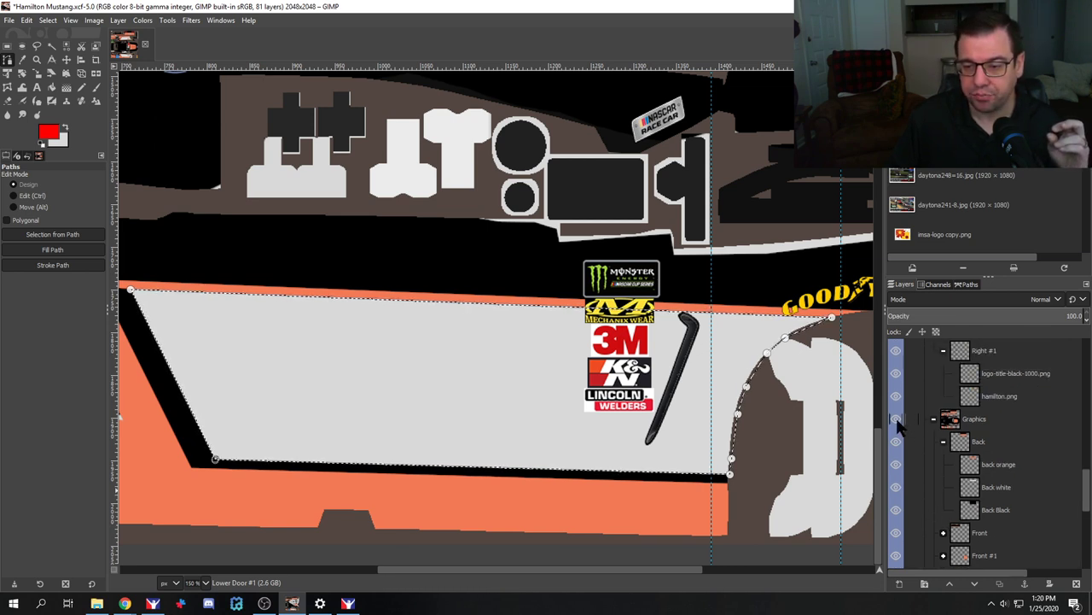
{"action": "left_click", "coordinate": [896, 418]}
{"action": "scroll", "coordinate": [898, 427], "scroll_direction": "up", "scroll_amount": 6}
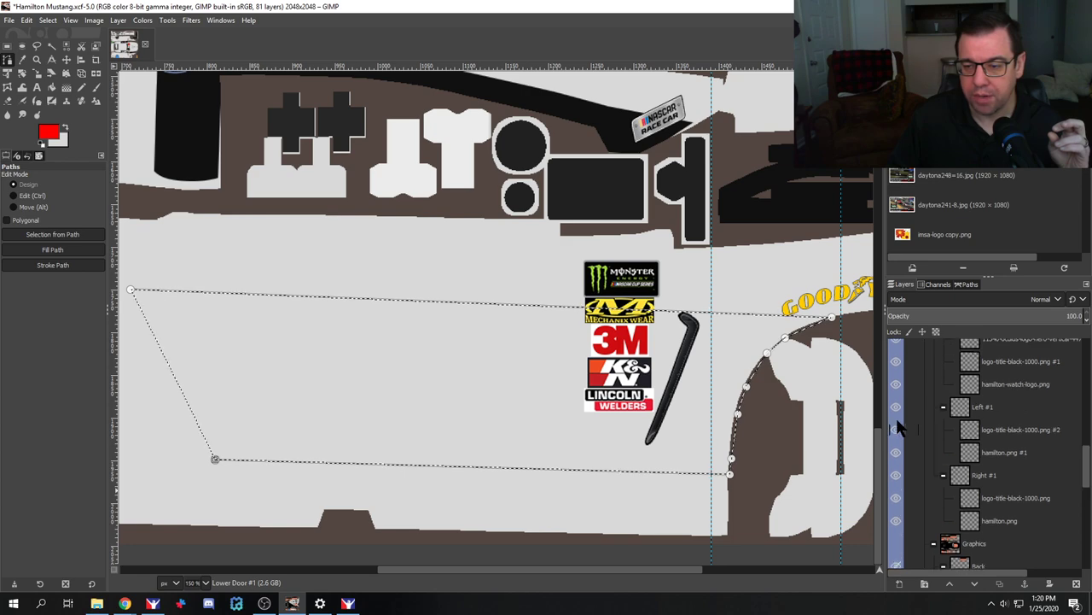
{"action": "scroll", "coordinate": [898, 426], "scroll_direction": "up", "scroll_amount": 3}
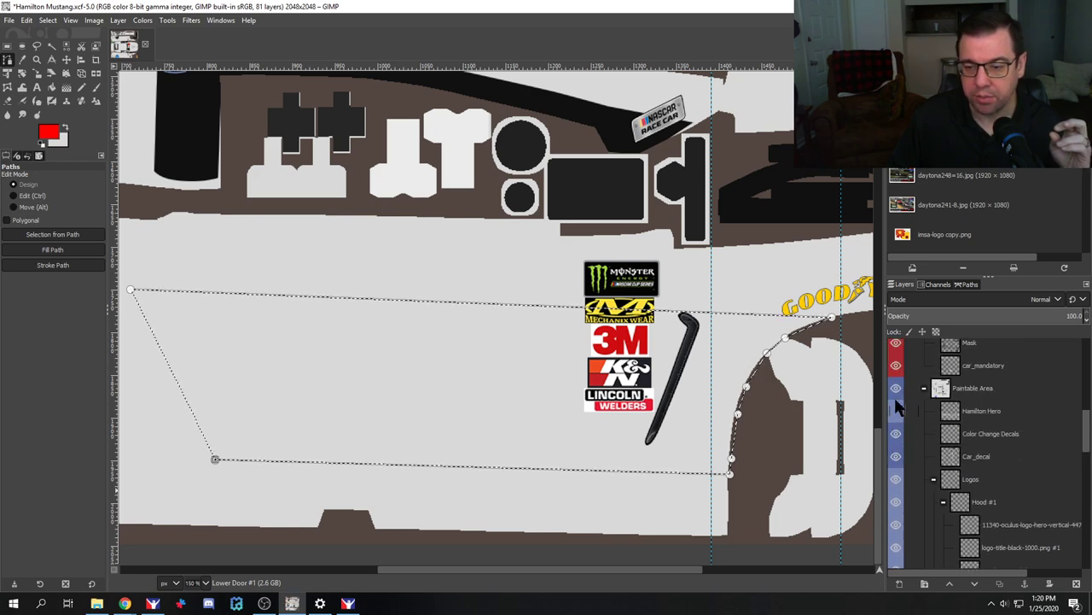
{"action": "left_click", "coordinate": [896, 416]}
{"action": "scroll", "coordinate": [904, 427], "scroll_direction": "up", "scroll_amount": 3}
{"action": "scroll", "coordinate": [906, 428], "scroll_direction": "up", "scroll_amount": 5}
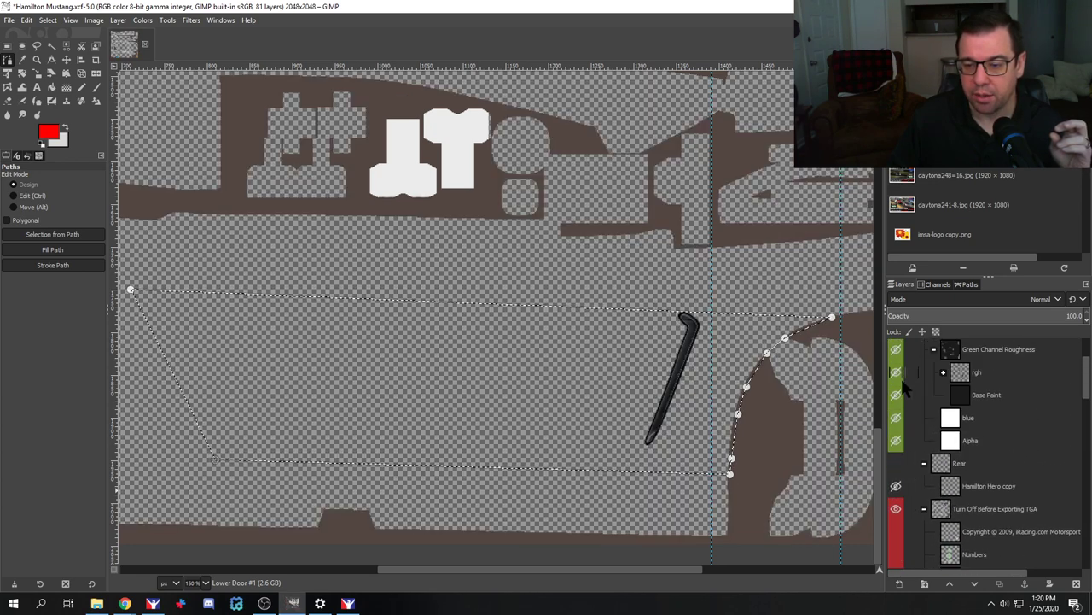
{"action": "left_click", "coordinate": [896, 372]}
{"action": "scroll", "coordinate": [555, 389], "scroll_direction": "down", "scroll_amount": 3}
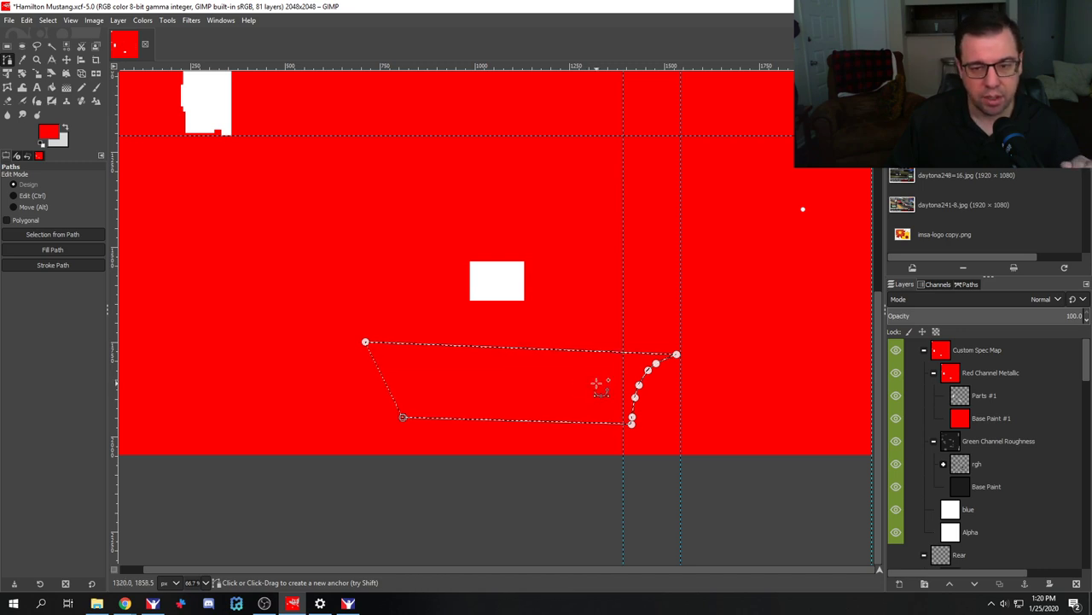
Step: Add a new transparent layer above Base Paint #1 and name it 'Unreflective'
{"action": "left_click", "coordinate": [1013, 421]}
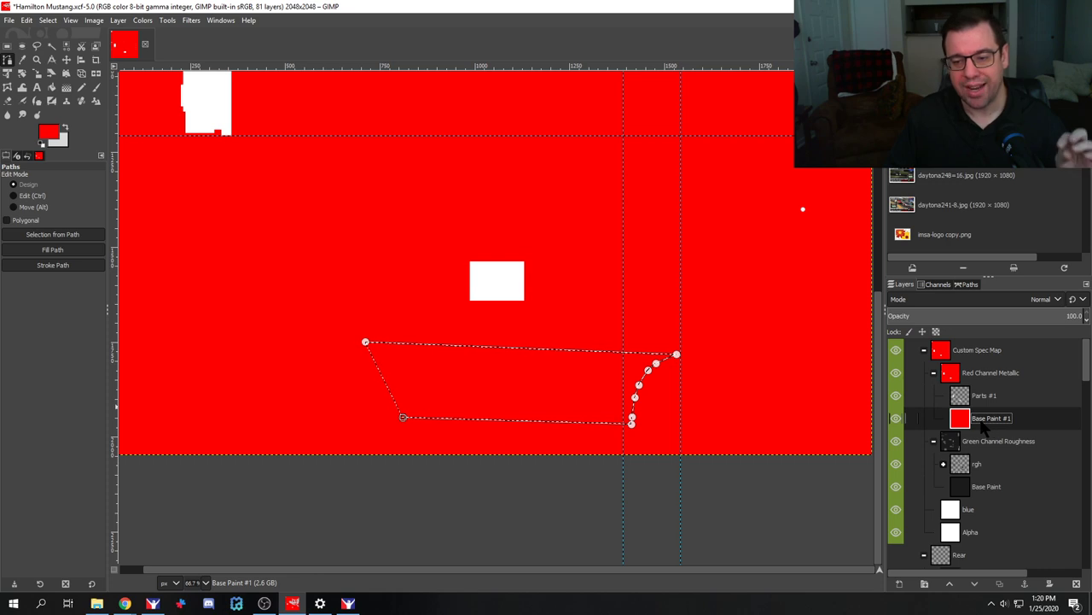
{"action": "left_click", "coordinate": [899, 583]}
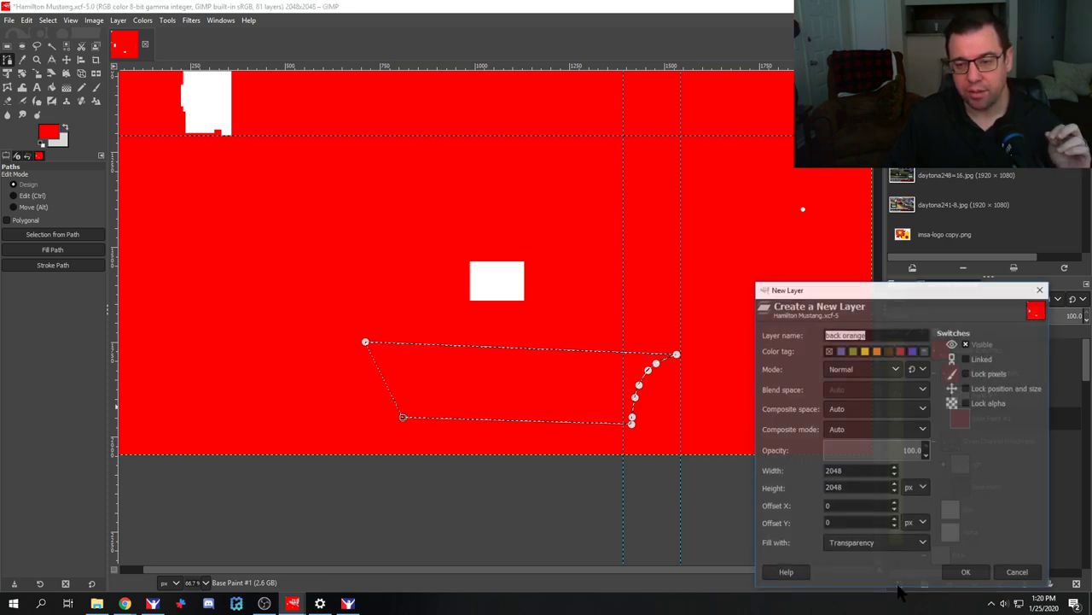
{"action": "type", "text": "Black"}
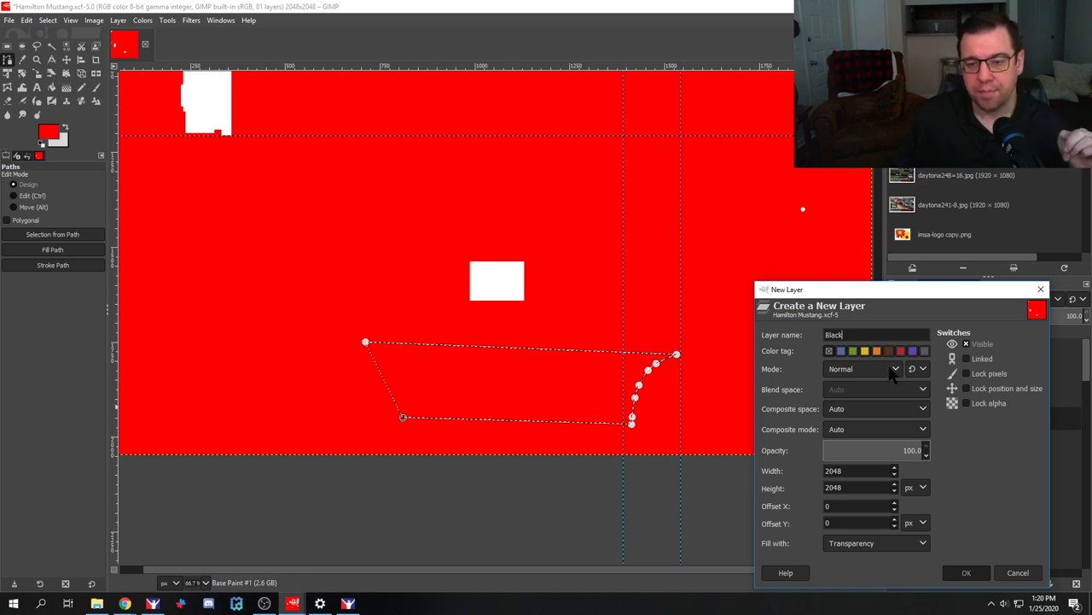
{"action": "key", "text": "Return"}
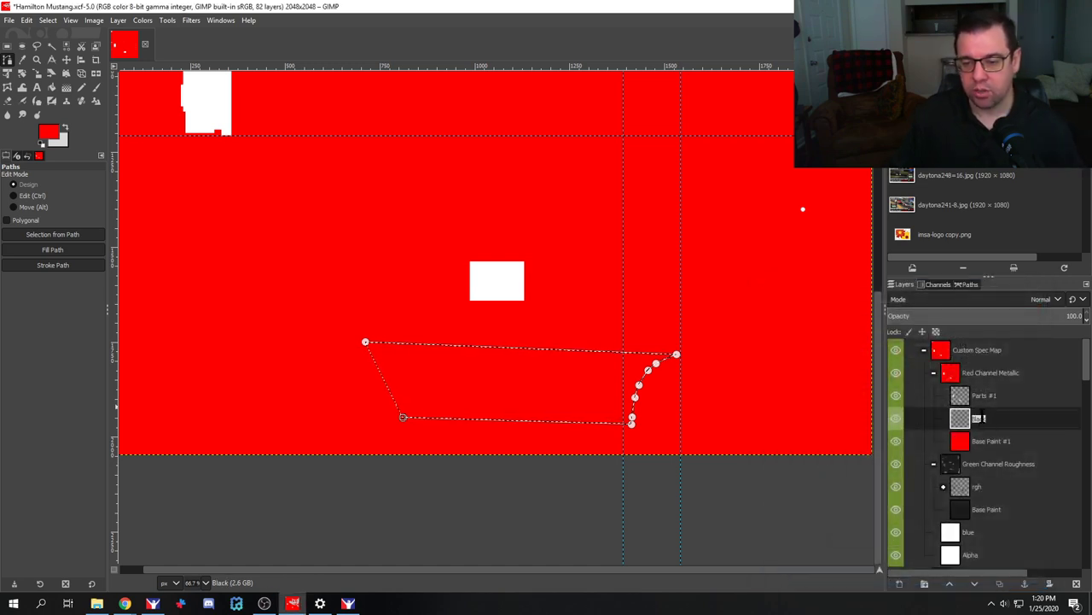
{"action": "type", "text": "Unreflecti"}
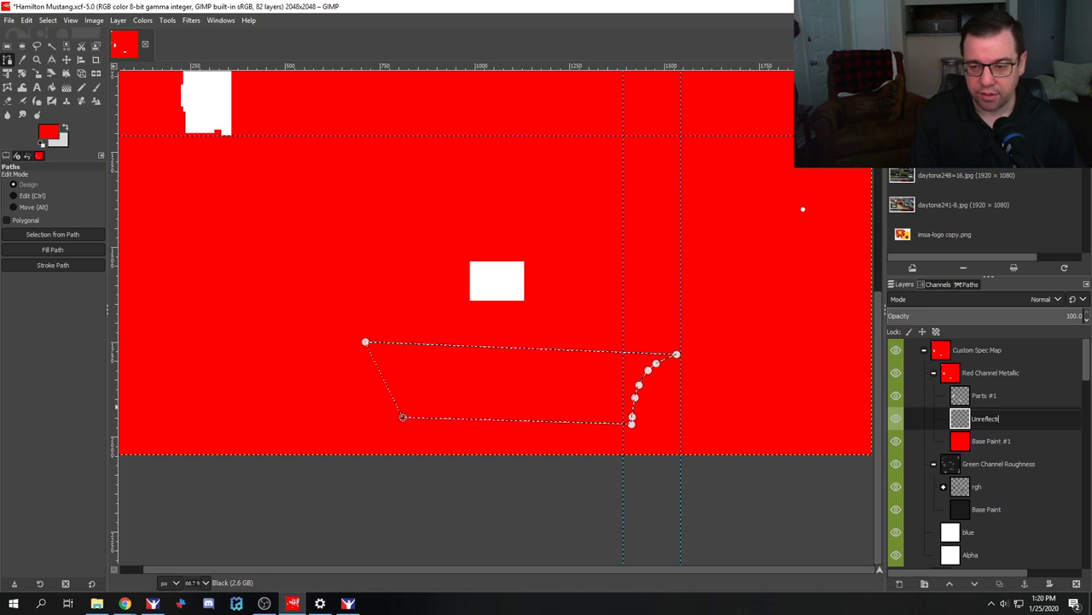
{"action": "type", "text": "ve"}
{"action": "key", "text": "Return"}
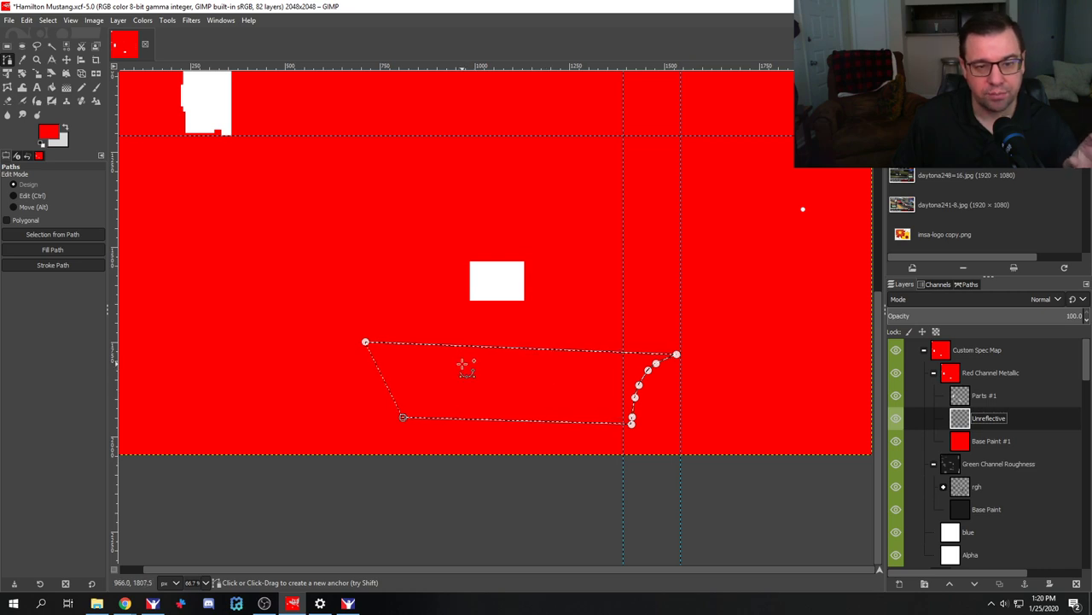
Step: Set the foreground colour to black by changing red to 0
{"action": "left_click", "coordinate": [51, 135]}
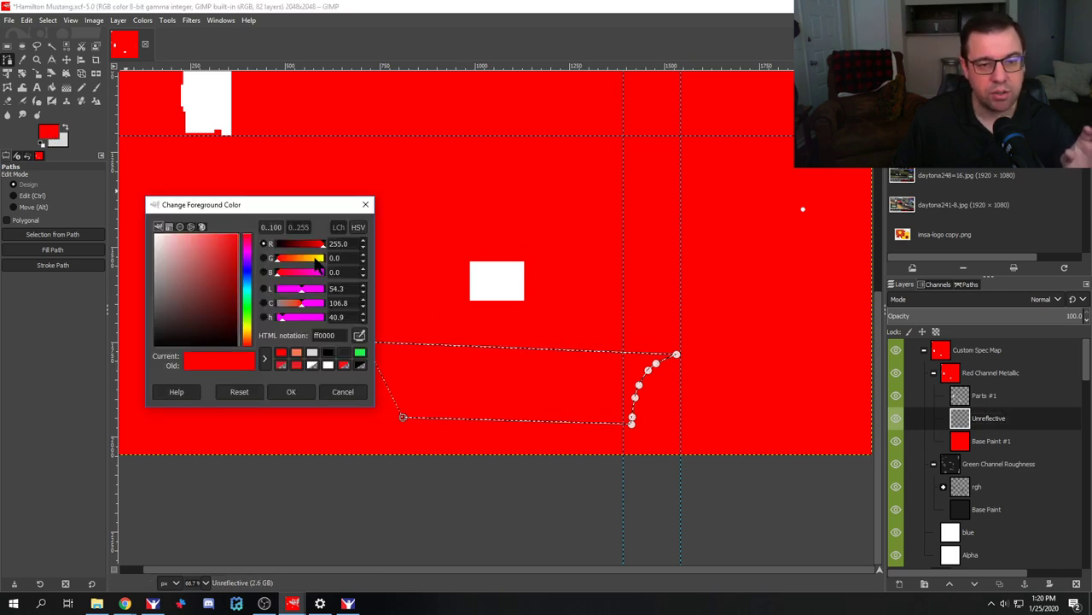
{"action": "left_click", "coordinate": [337, 243]}
{"action": "type", "text": "0"}
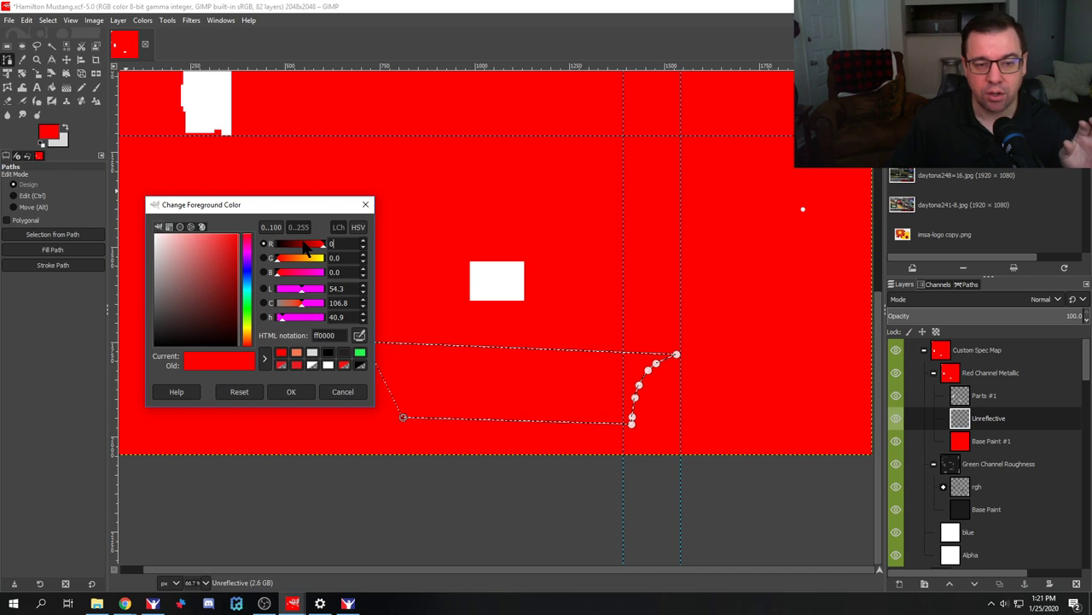
{"action": "key", "text": "Return"}
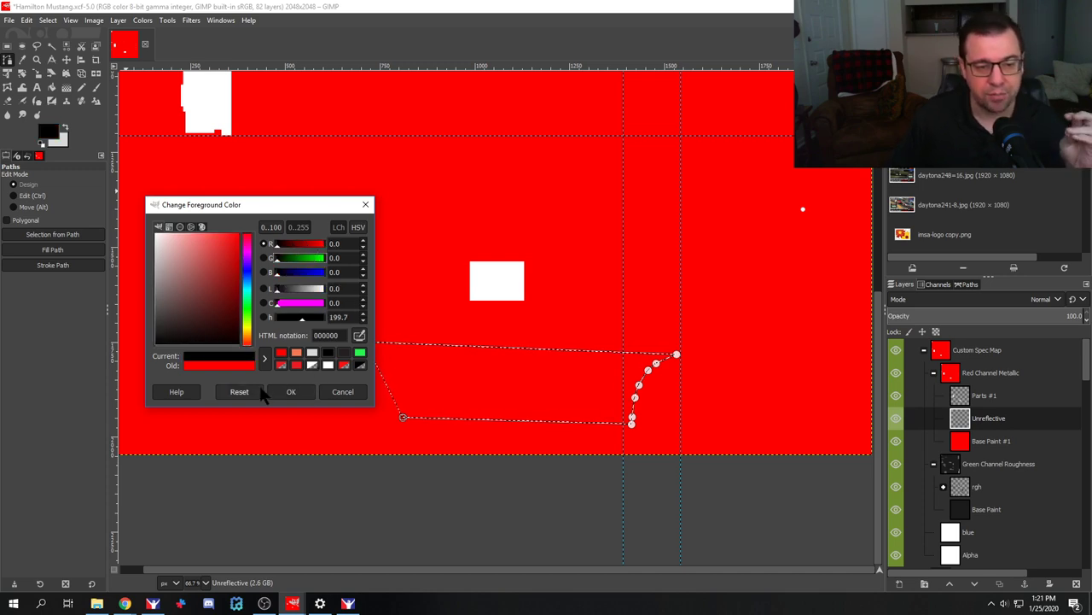
{"action": "left_click", "coordinate": [290, 390]}
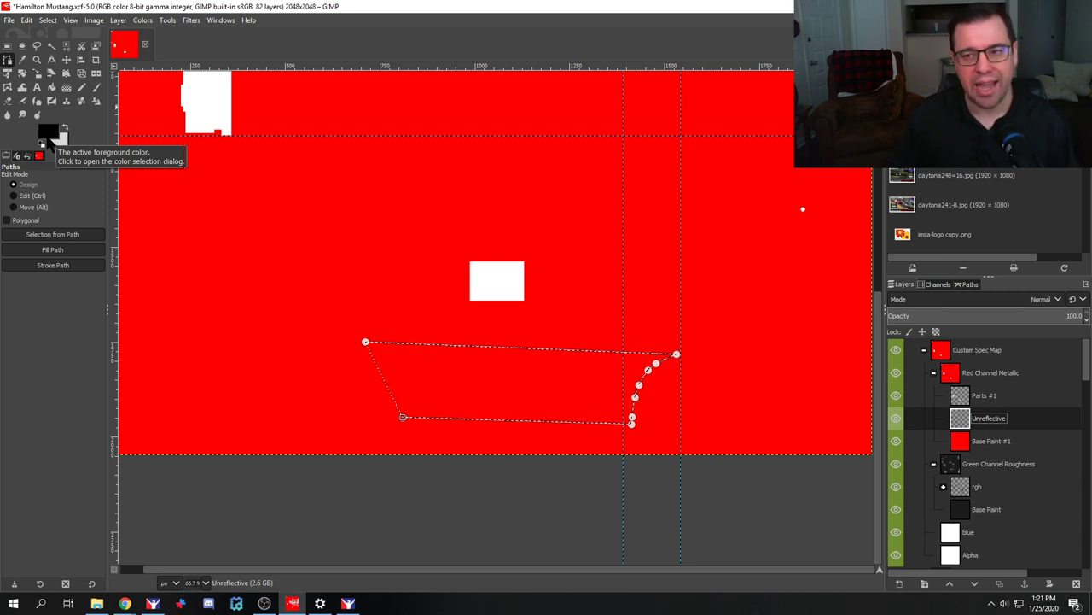
Step: Invert the selection to everything outside the door shape and pick the Paintbrush
{"action": "left_click", "coordinate": [47, 20]}
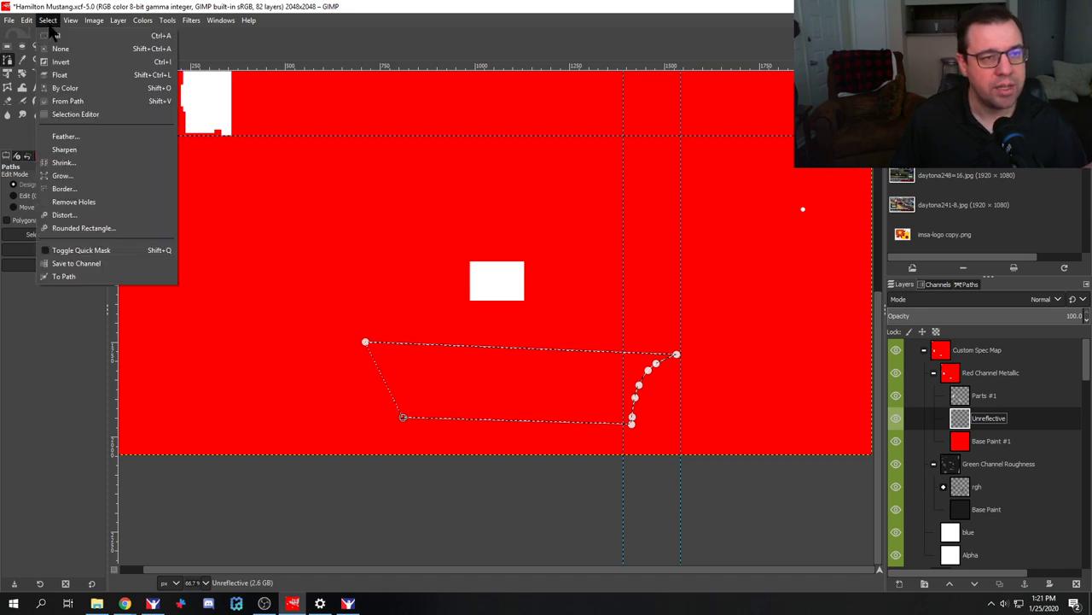
{"action": "left_click", "coordinate": [71, 65]}
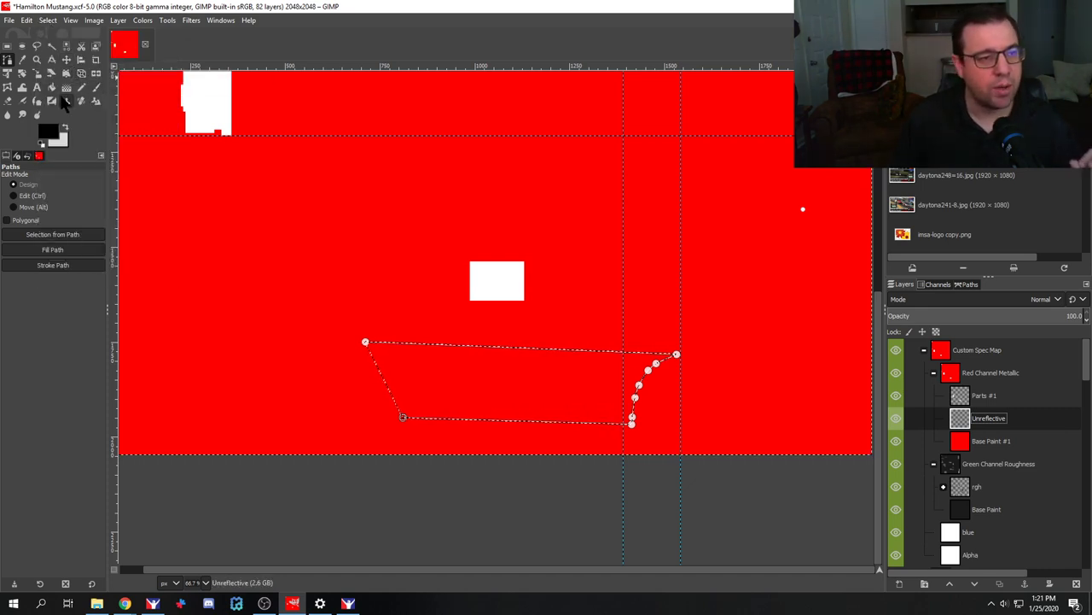
{"action": "left_click", "coordinate": [95, 87]}
{"action": "scroll", "coordinate": [225, 286], "scroll_direction": "down", "scroll_amount": 3}
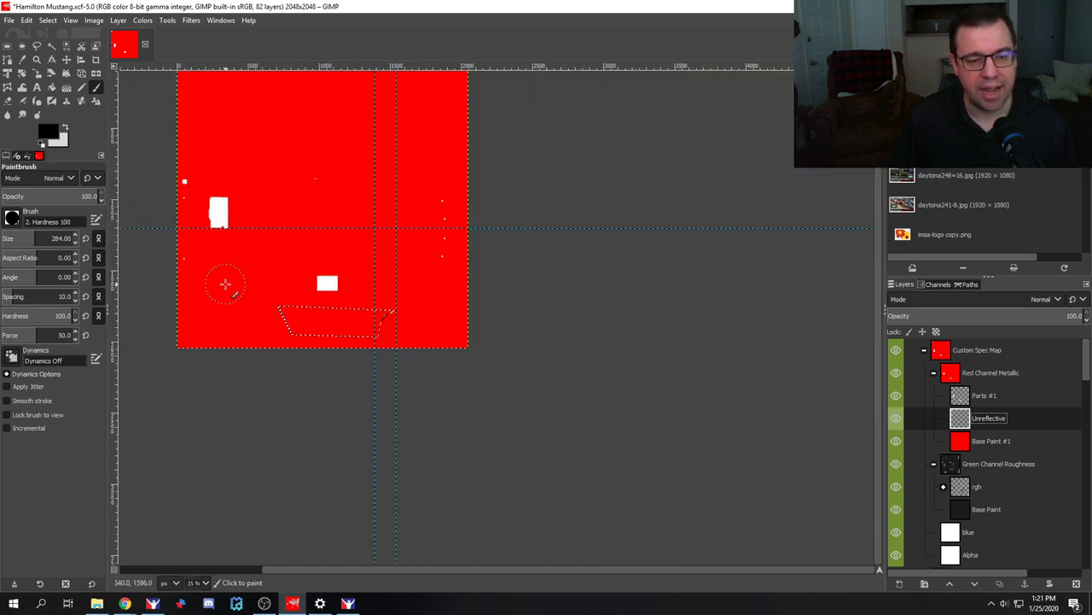
Step: Paint the Unreflective layer black outside the door shape with a larger brush and export the spec map
{"action": "scroll", "coordinate": [225, 286], "scroll_direction": "up", "scroll_amount": 3}
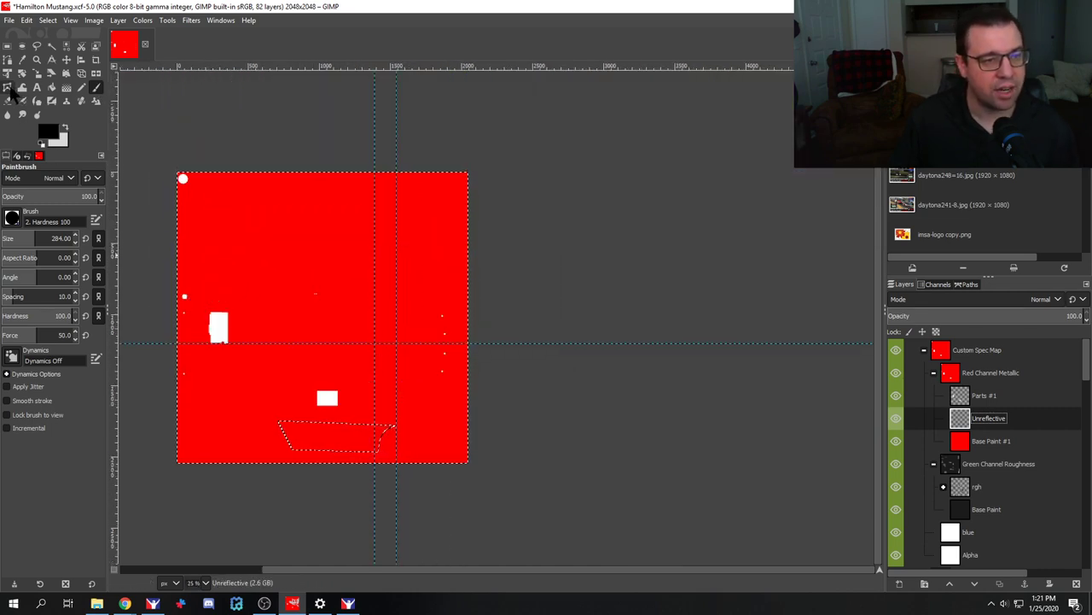
{"action": "left_click", "coordinate": [51, 239]}
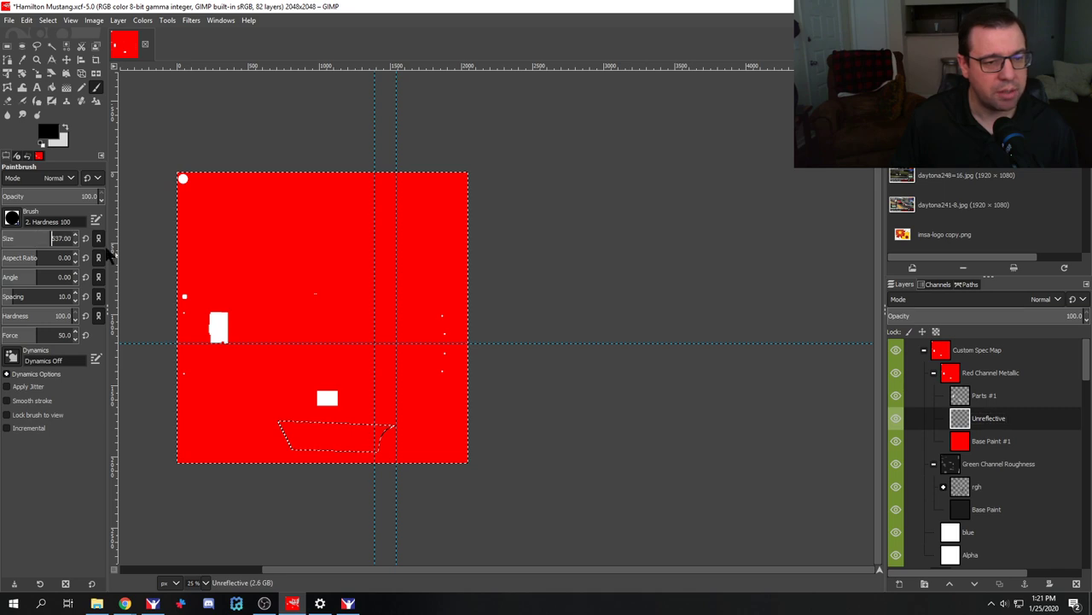
{"action": "mouse_move", "coordinate": [196, 191]}
{"action": "left_mouse_down"}
{"action": "mouse_move", "coordinate": [463, 190]}
{"action": "mouse_move", "coordinate": [478, 336]}
{"action": "mouse_move", "coordinate": [429, 455]}
{"action": "mouse_move", "coordinate": [190, 446]}
{"action": "mouse_move", "coordinate": [183, 307]}
{"action": "mouse_move", "coordinate": [196, 224]}
{"action": "mouse_move", "coordinate": [436, 239]}
{"action": "mouse_move", "coordinate": [438, 395]}
{"action": "mouse_move", "coordinate": [293, 420]}
{"action": "mouse_move", "coordinate": [214, 390]}
{"action": "mouse_move", "coordinate": [217, 256]}
{"action": "left_mouse_up"}
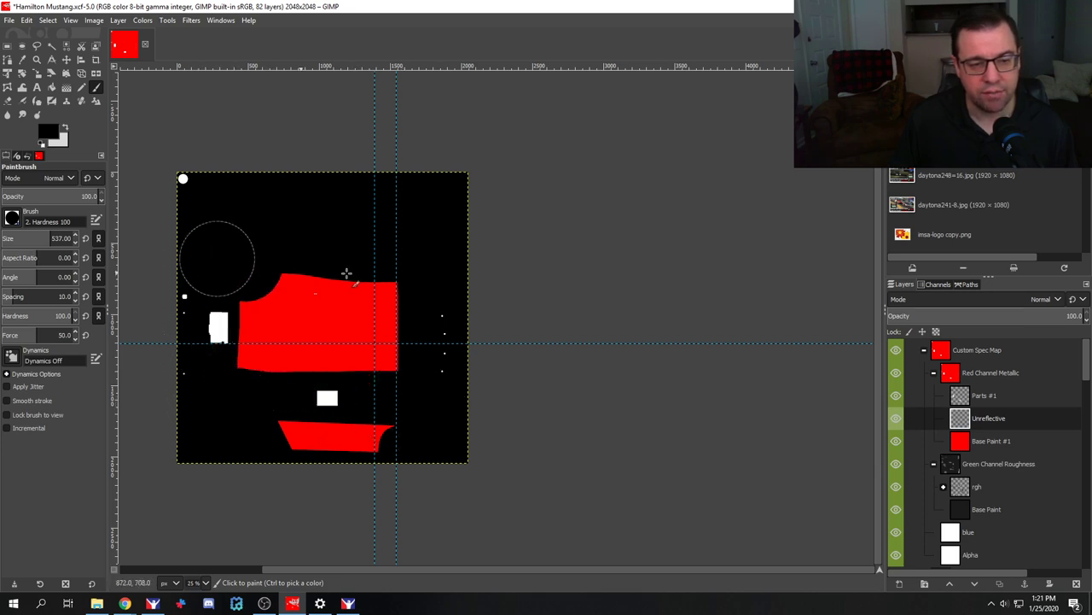
{"action": "mouse_move", "coordinate": [346, 273]}
{"action": "left_mouse_down"}
{"action": "mouse_move", "coordinate": [391, 360]}
{"action": "mouse_move", "coordinate": [217, 365]}
{"action": "mouse_move", "coordinate": [230, 301]}
{"action": "mouse_move", "coordinate": [385, 318]}
{"action": "left_mouse_up"}
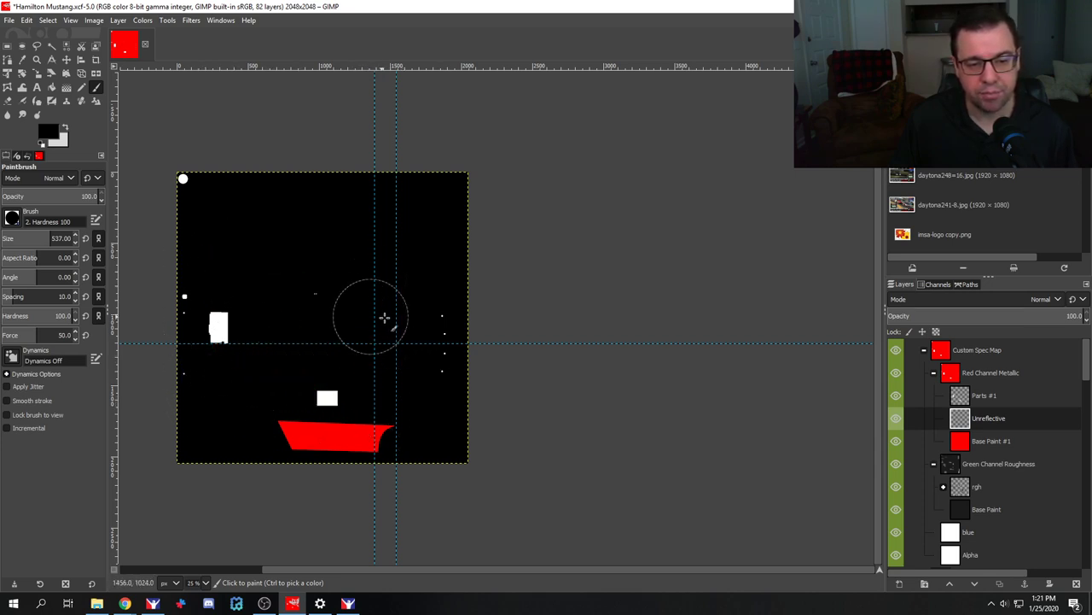
{"action": "scroll", "coordinate": [320, 319], "scroll_direction": "up", "scroll_amount": 2}
{"action": "scroll", "coordinate": [307, 321], "scroll_direction": "down", "scroll_amount": 1}
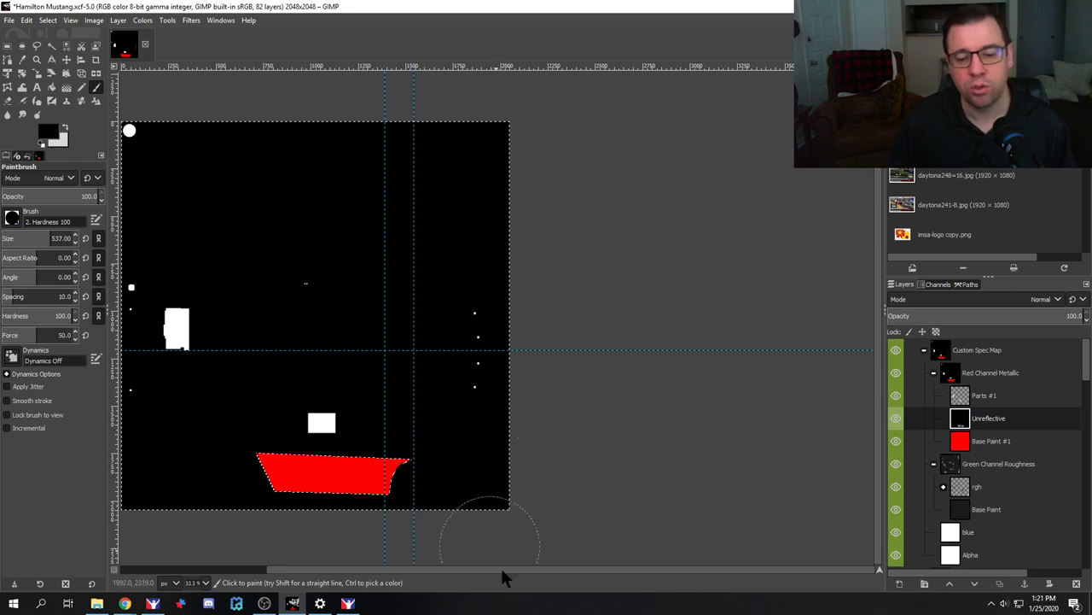
{"action": "scroll", "coordinate": [432, 415], "scroll_direction": "up", "scroll_amount": 1}
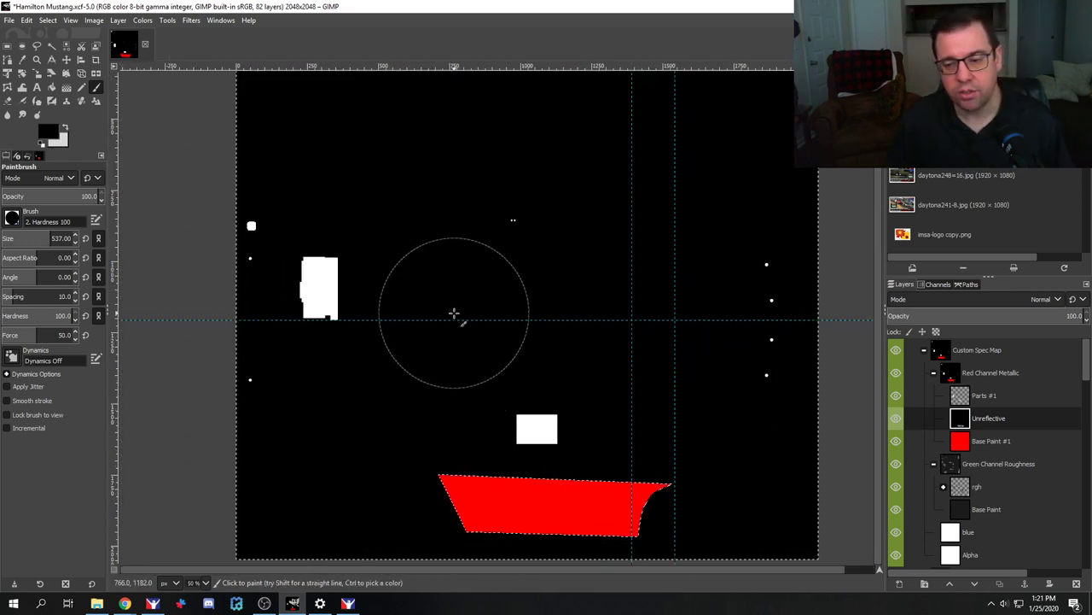
{"action": "key", "text": "ctrl+m"}
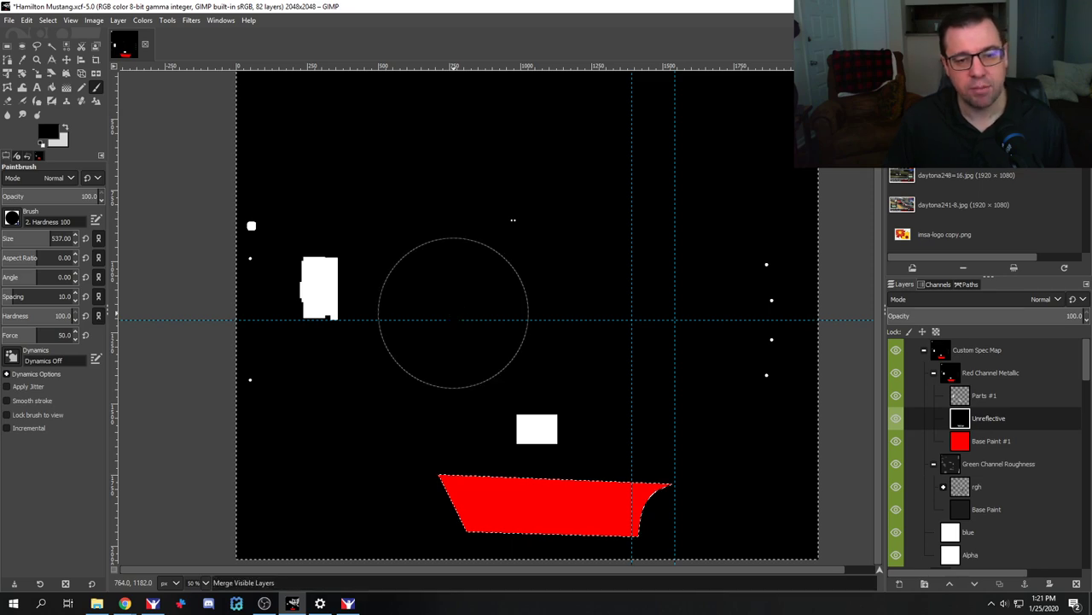
{"action": "key", "text": "alt+Tab"}
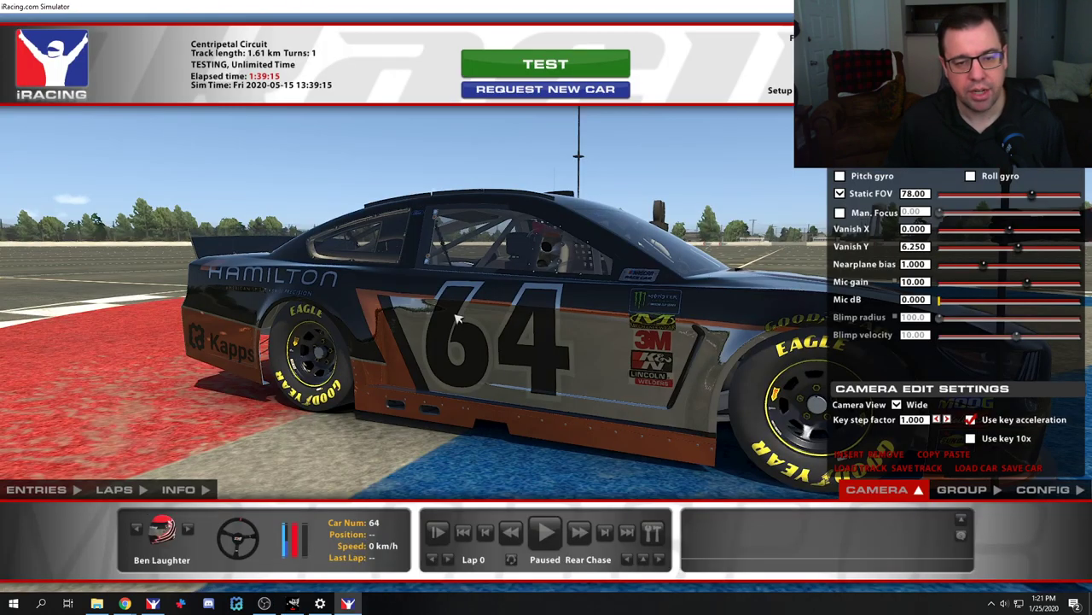
Step: Reload the car textures to view the black-and-red spec map on the Mustang, then return to GIMP
{"action": "key", "text": "ctrl+r"}
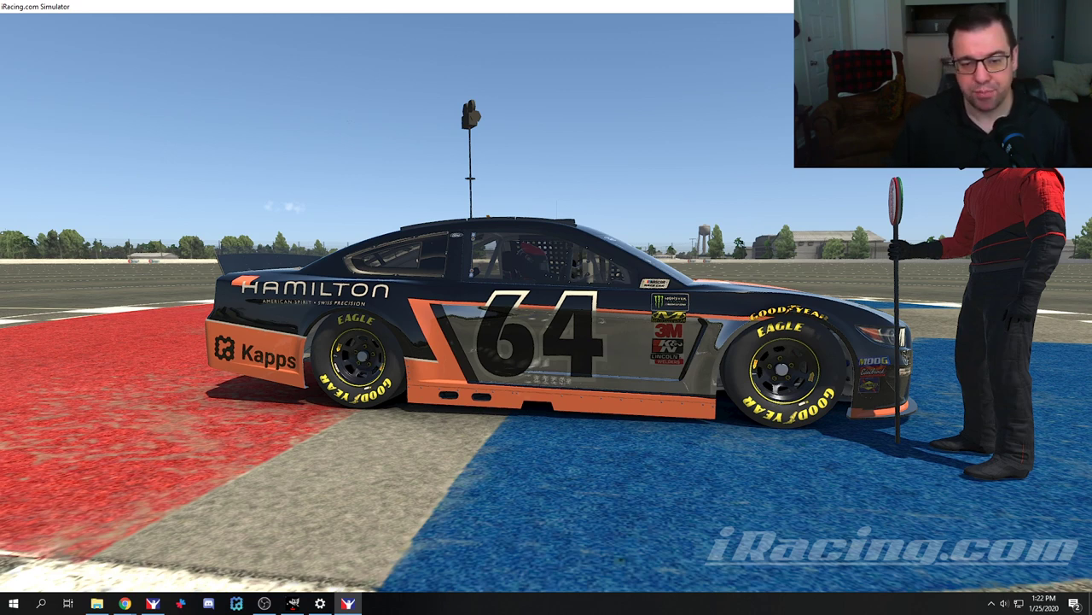
{"action": "key", "text": "alt+Tab"}
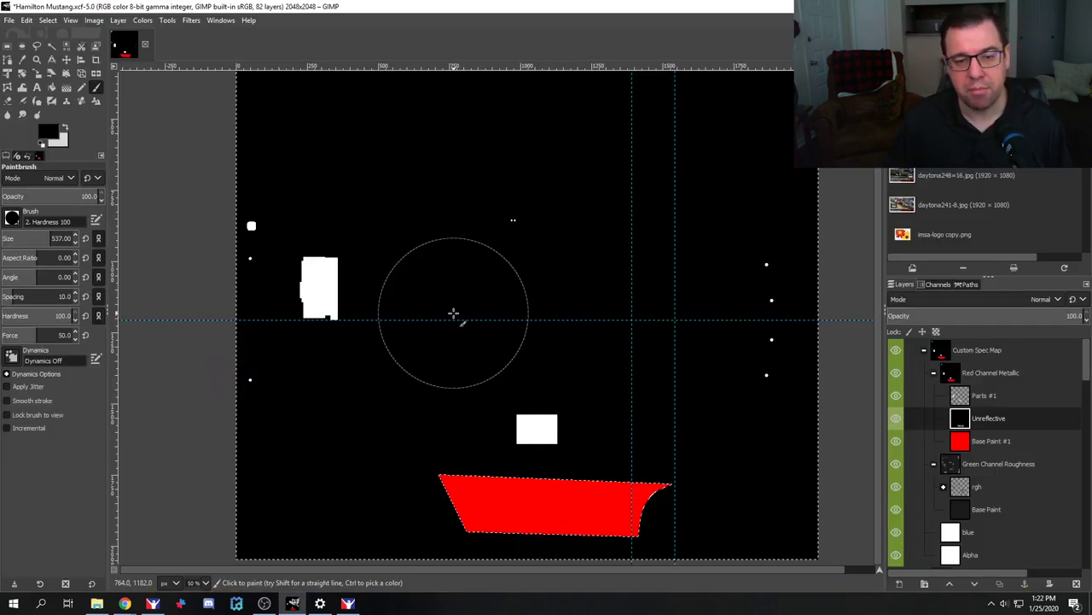
Step: Clear the selection and set a bucket-fill foreground of orange ff9600 (R 255, G 150)
{"action": "left_click", "coordinate": [48, 19]}
{"action": "left_click", "coordinate": [51, 48]}
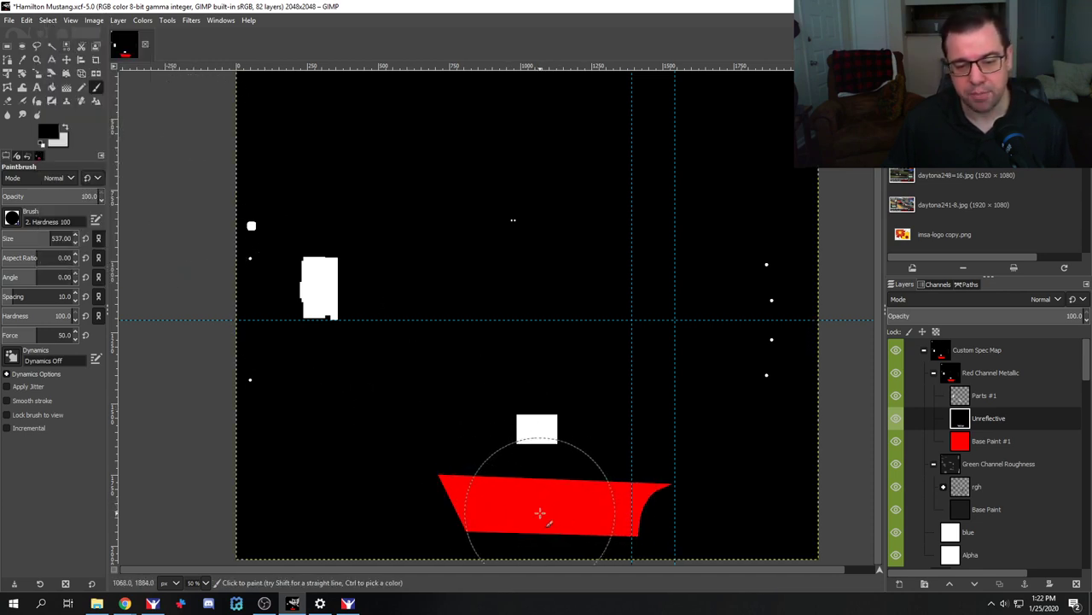
{"action": "left_click", "coordinate": [51, 87]}
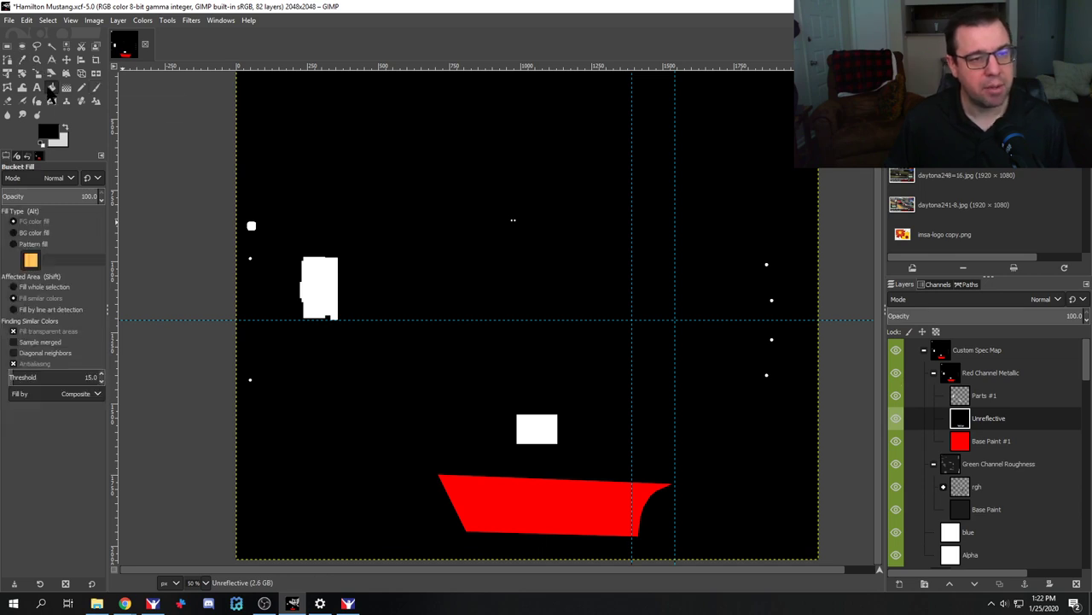
{"action": "left_click", "coordinate": [50, 135]}
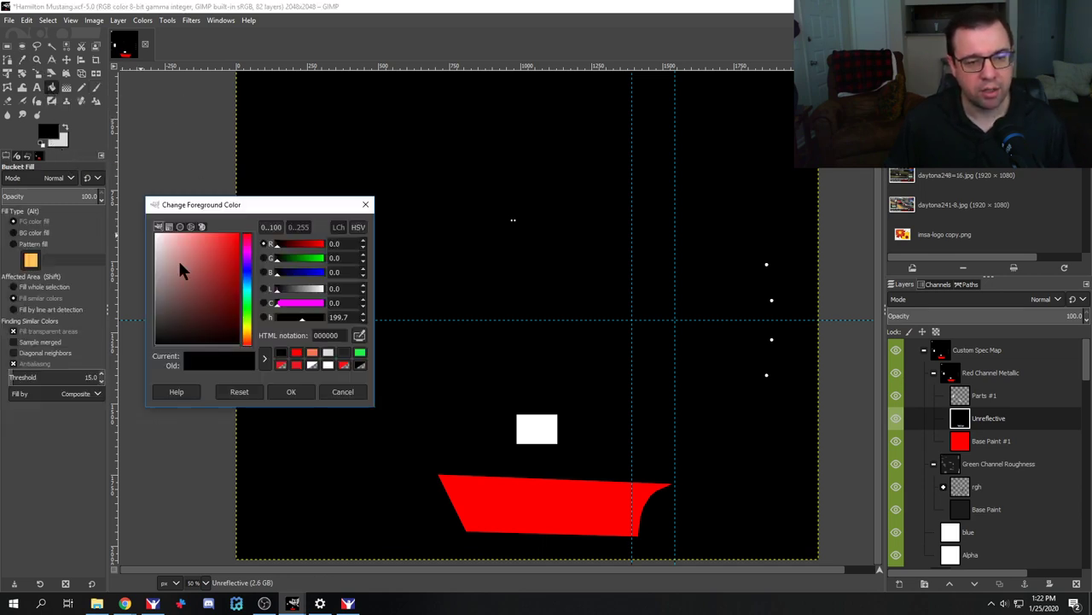
{"action": "left_click", "coordinate": [348, 245]}
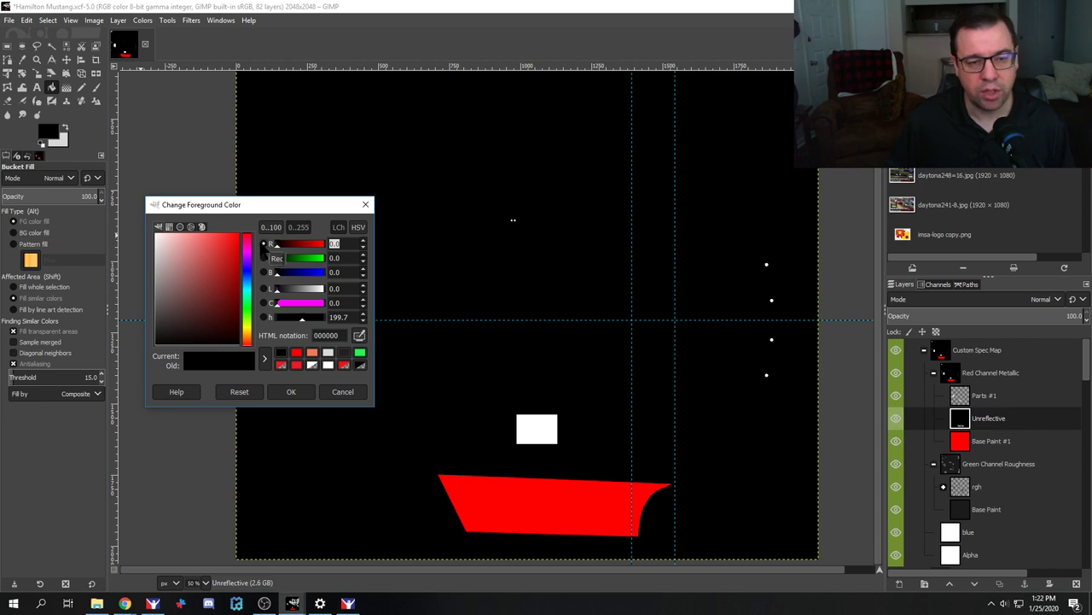
{"action": "type", "text": "255"}
{"action": "key", "text": "Return"}
{"action": "key", "text": "Tab"}
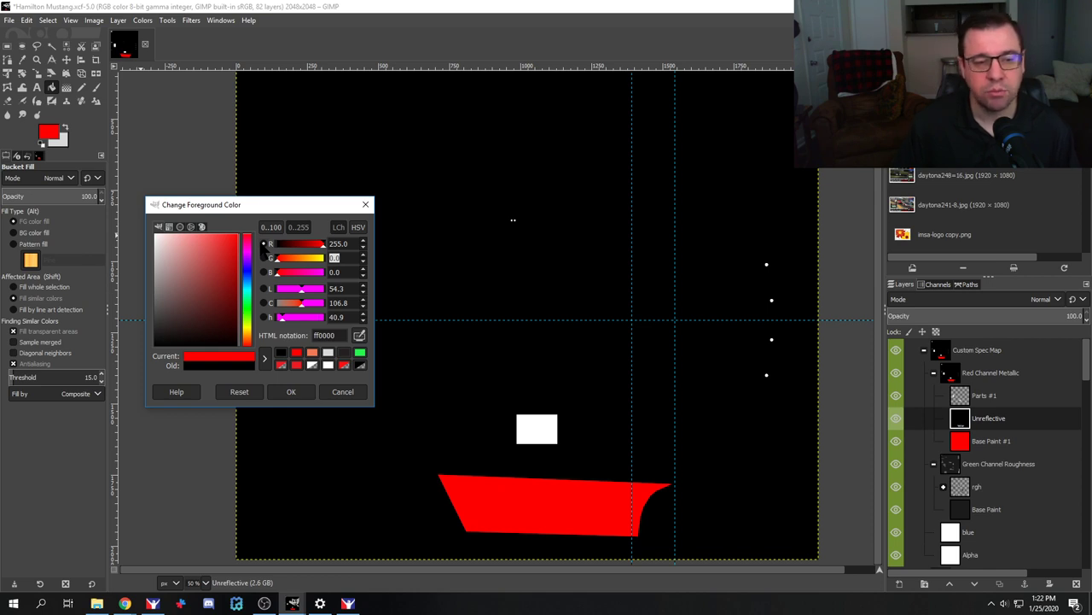
{"action": "key", "text": "Return"}
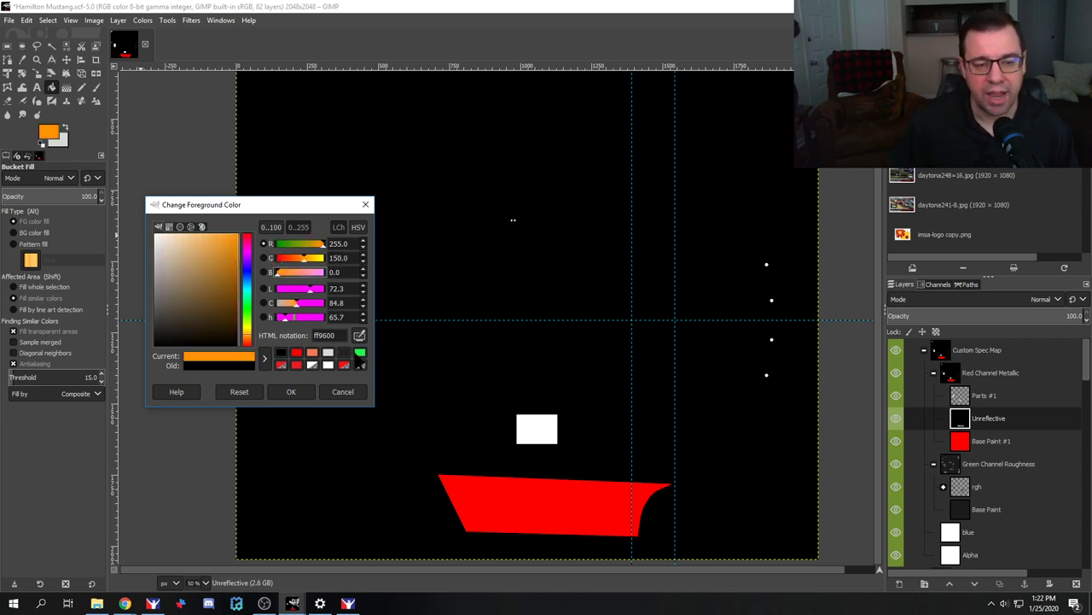
{"action": "left_click", "coordinate": [291, 392]}
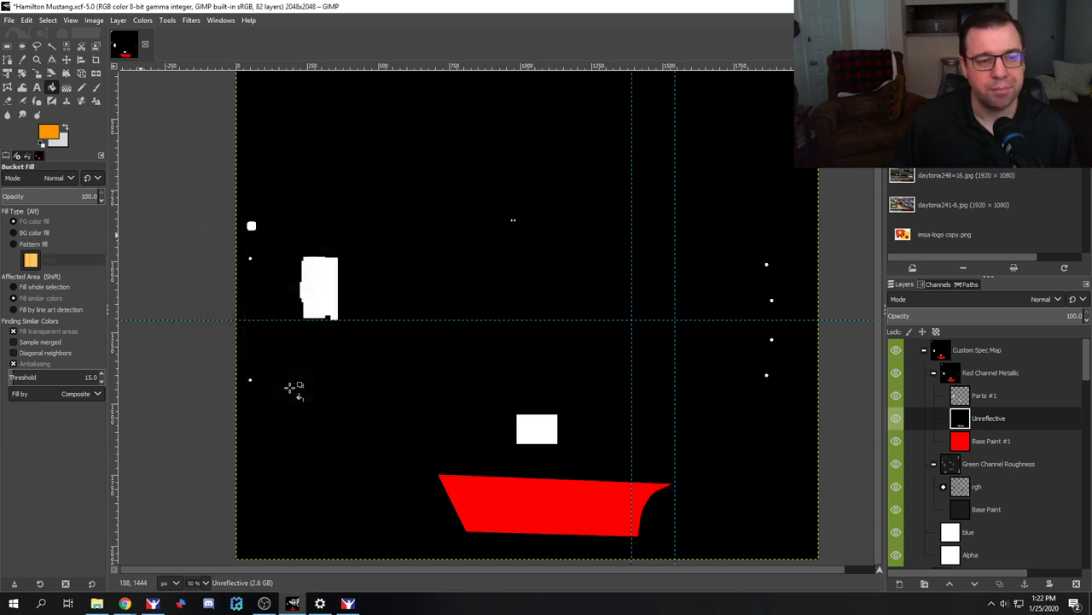
Step: Fill the door shape orange, export to car_spec_147818.tga, and preview it in iRacing
{"action": "left_click", "coordinate": [544, 502]}
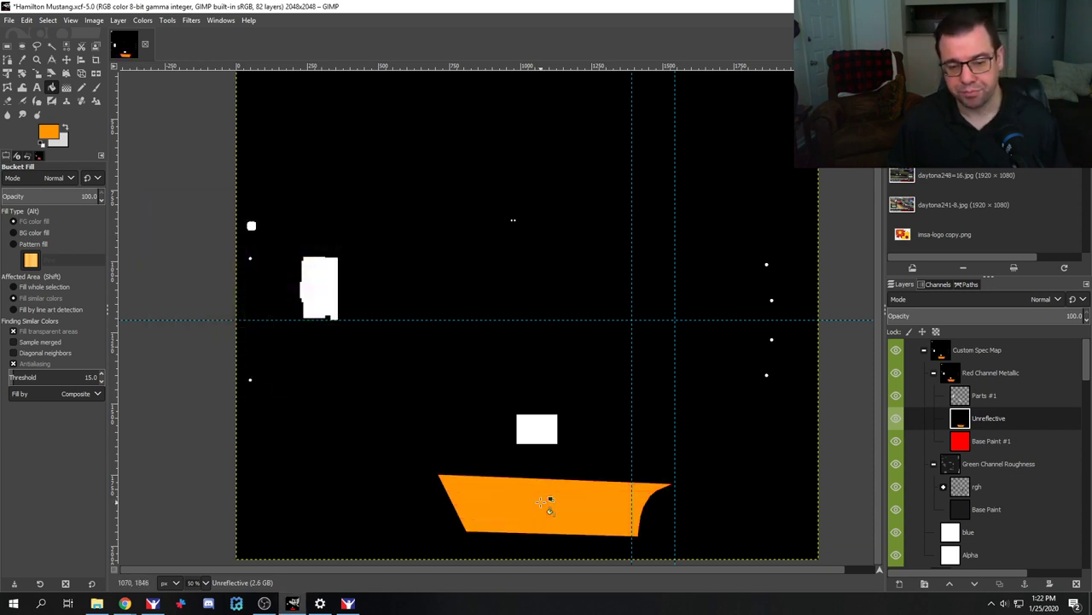
{"action": "key", "text": "ctrl+e"}
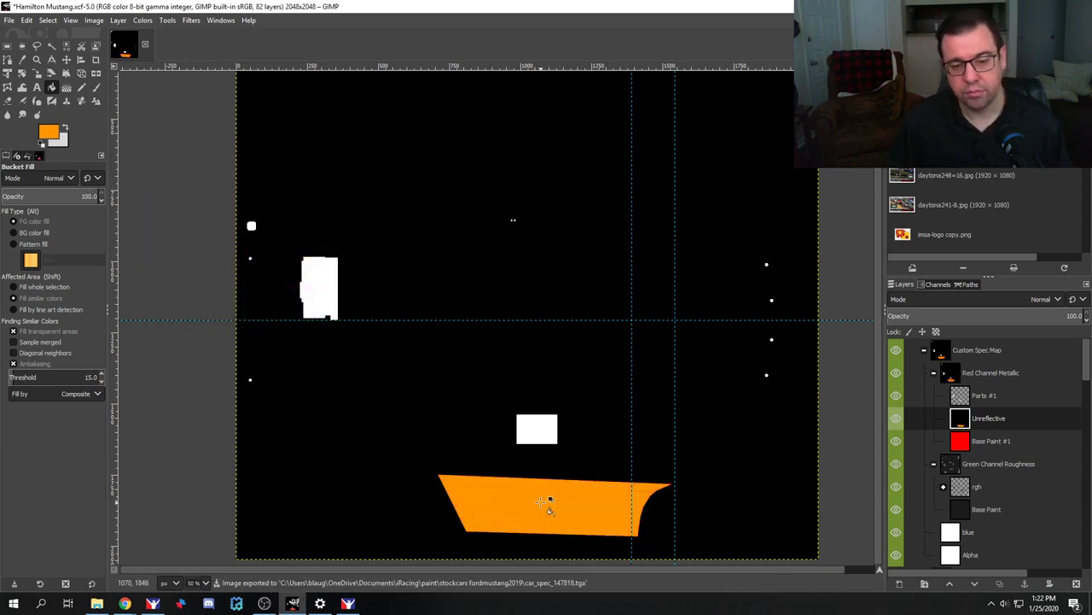
{"action": "key", "text": "alt+Tab"}
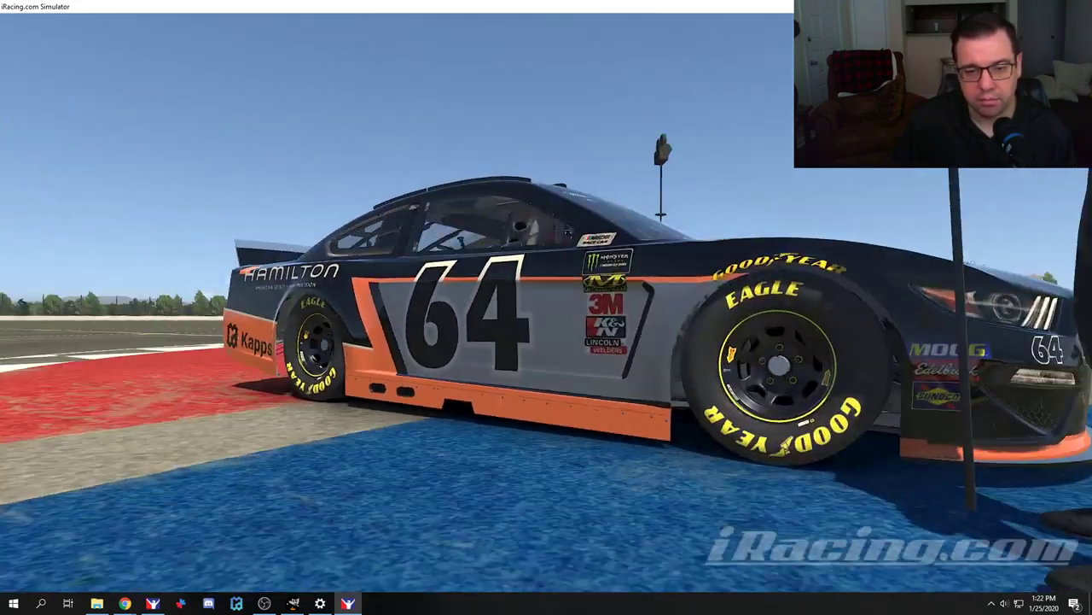
{"action": "key", "text": "alt+Tab"}
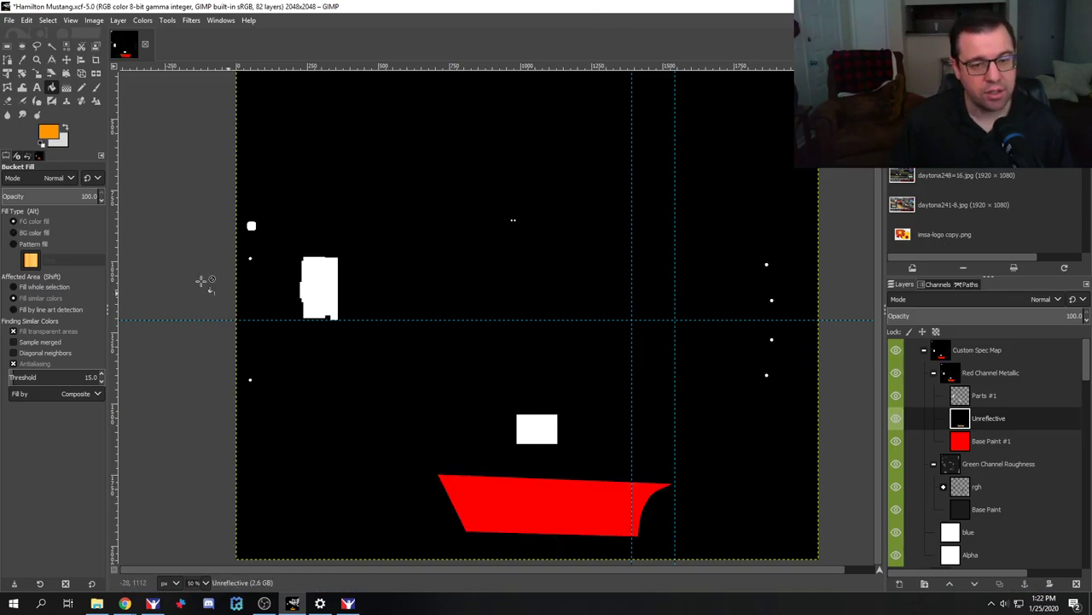
Step: Lower the foreground green to 110, refill the door panel, and view the car in iRacing
{"action": "left_click", "coordinate": [51, 134]}
{"action": "left_click", "coordinate": [339, 257]}
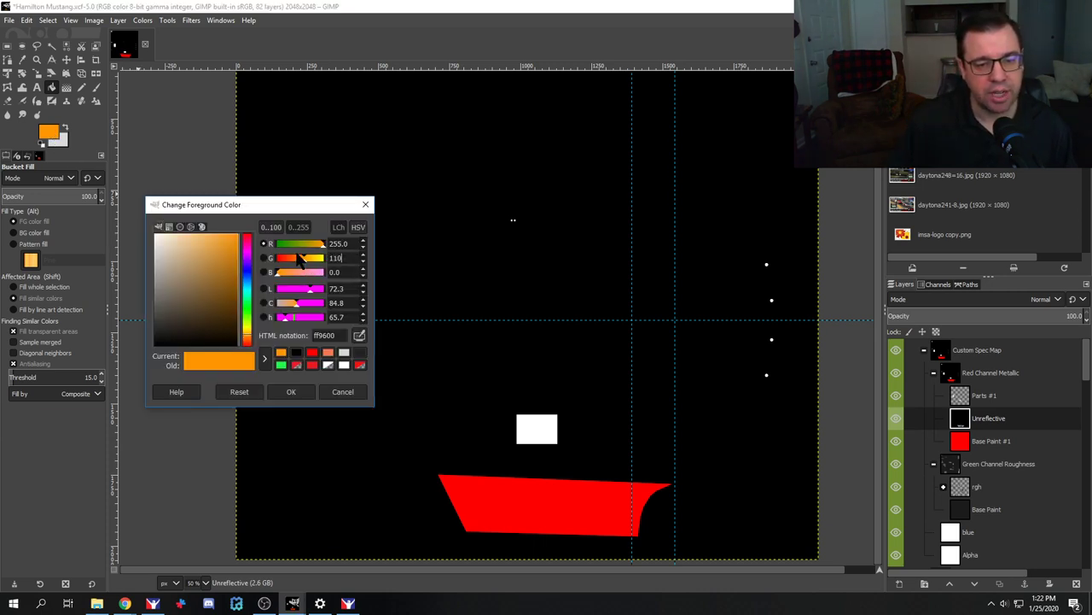
{"action": "left_click", "coordinate": [296, 259]}
{"action": "left_click", "coordinate": [291, 391]}
{"action": "left_click", "coordinate": [544, 507]}
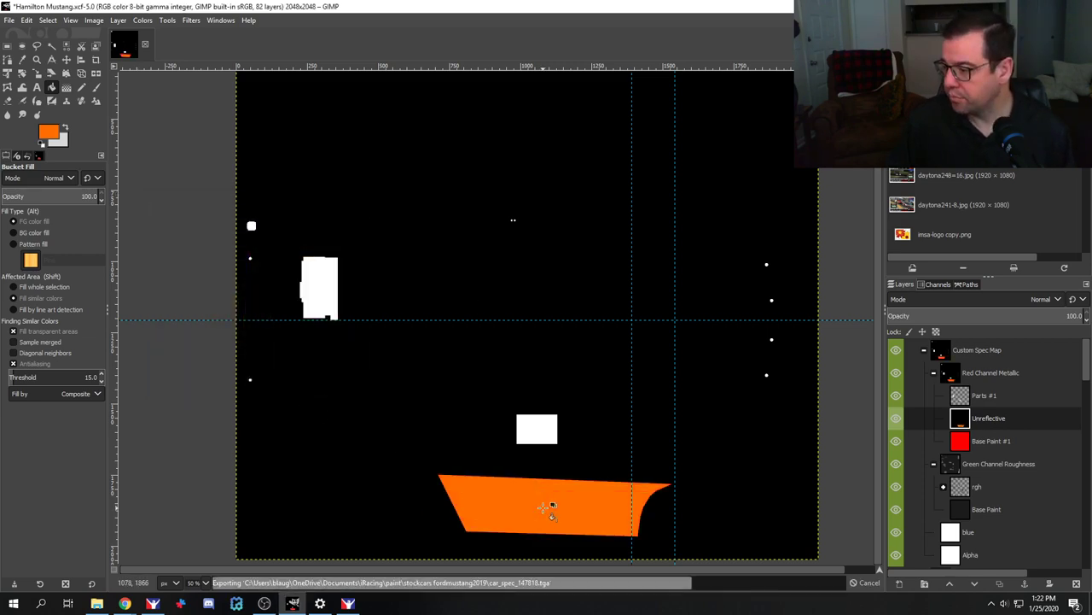
{"action": "key", "text": "alt+Tab"}
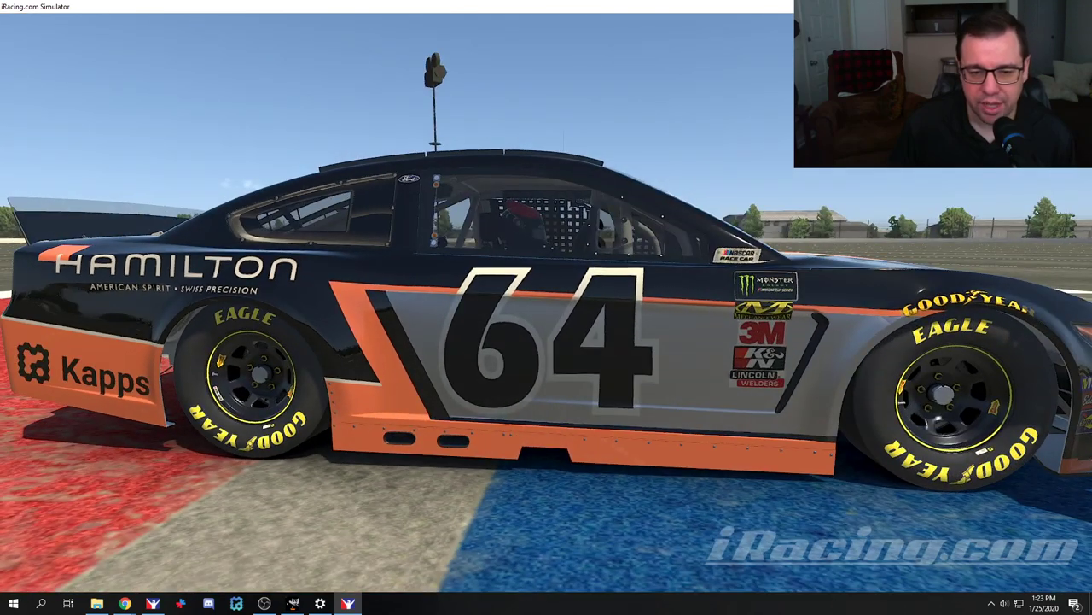
Step: Refill the door panel with redder orange ff4b00 (green 75) and re-export car_spec_147818.tga
{"action": "key", "text": "alt+Tab"}
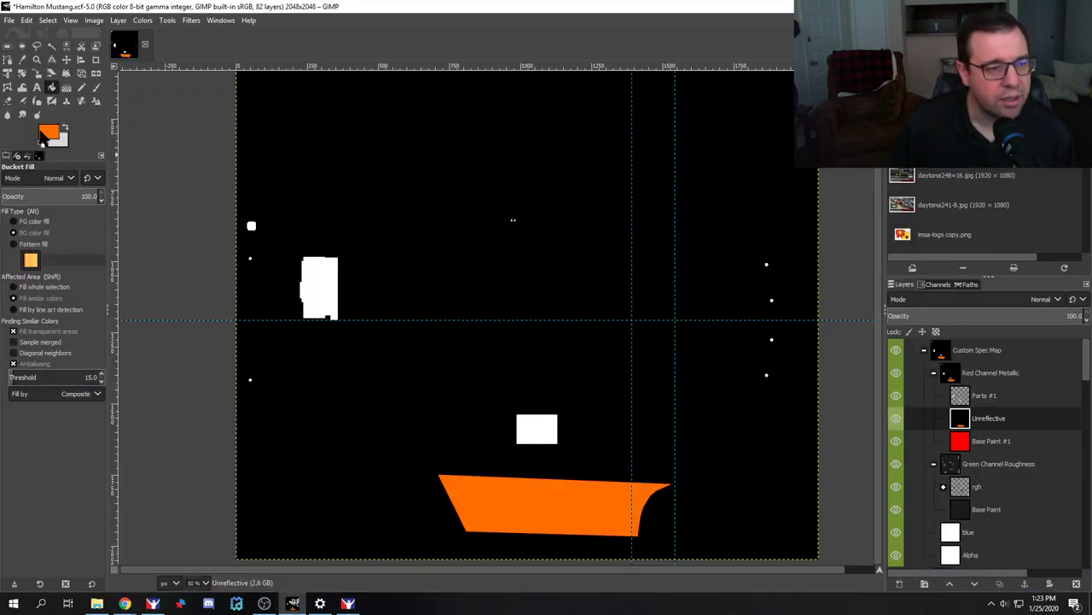
{"action": "key", "text": "ctrl+z"}
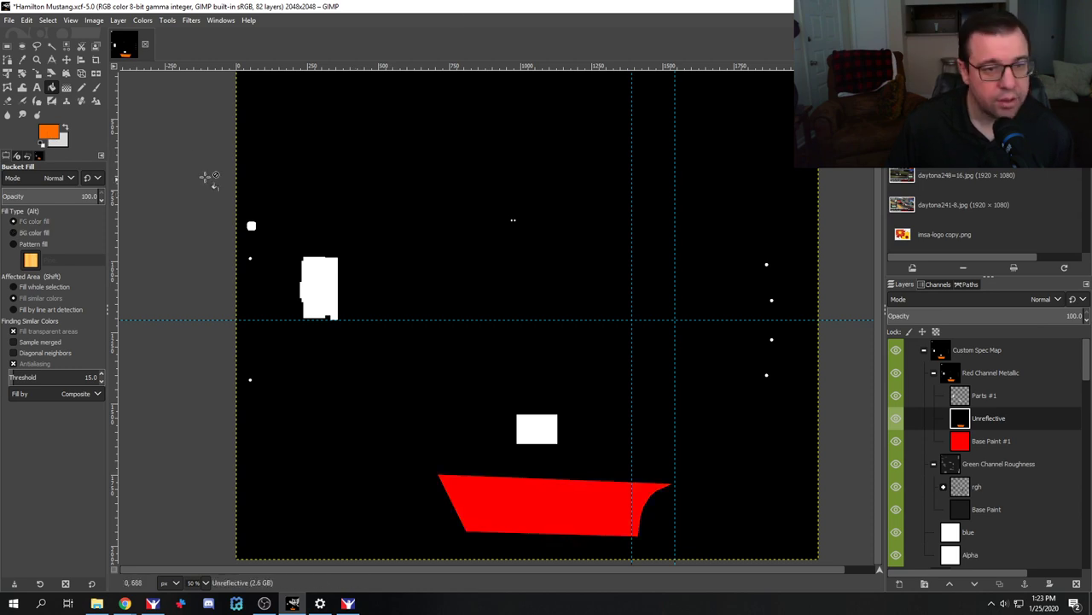
{"action": "left_click", "coordinate": [51, 134]}
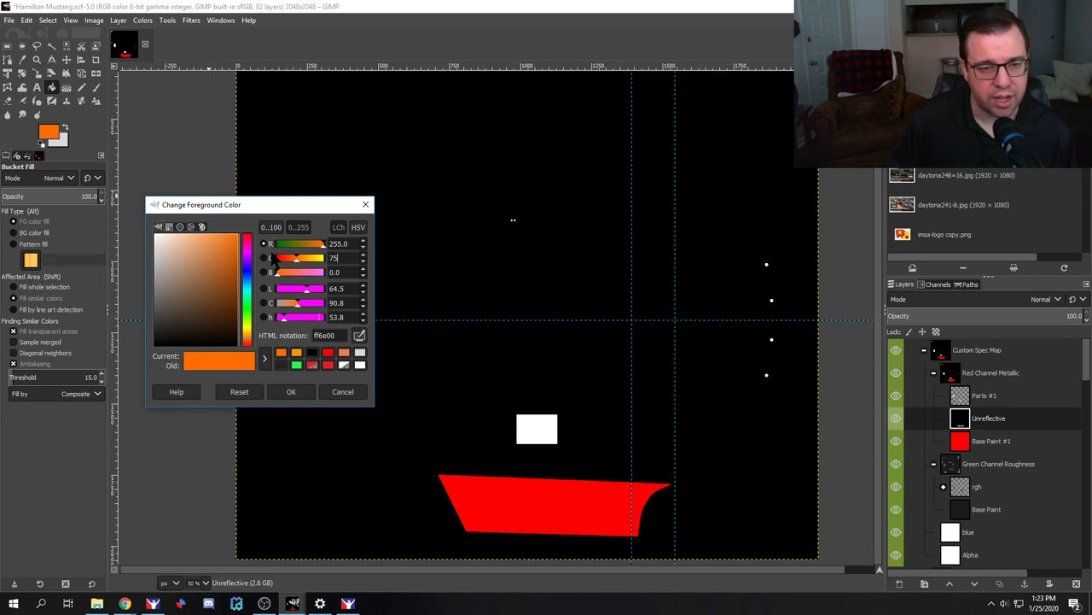
{"action": "left_click", "coordinate": [303, 390]}
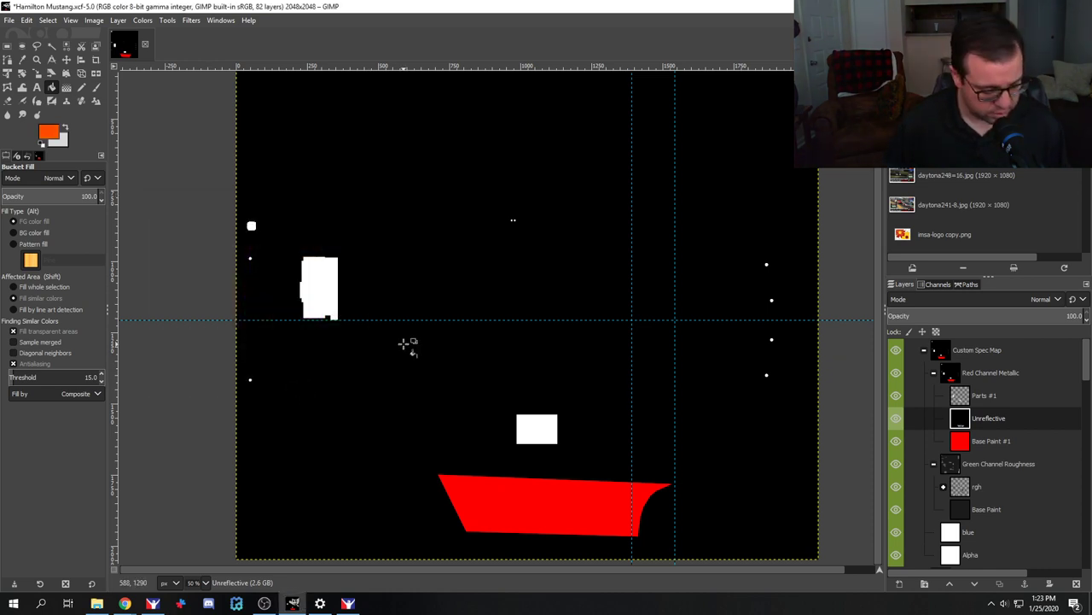
{"action": "left_click", "coordinate": [485, 492]}
{"action": "key", "text": "ctrl+e"}
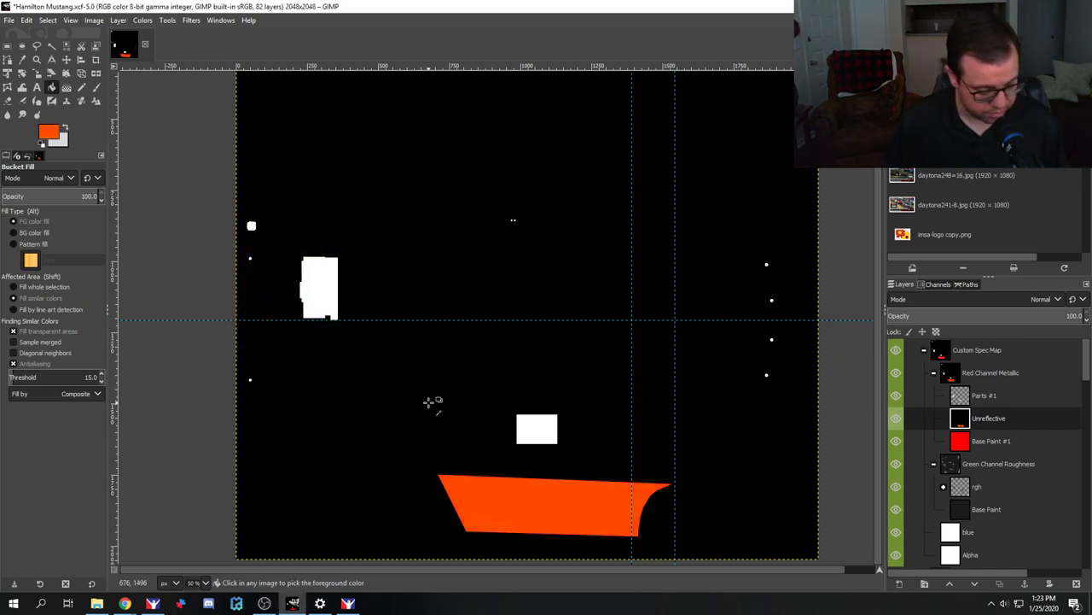
{"action": "key", "text": "alt+Tab"}
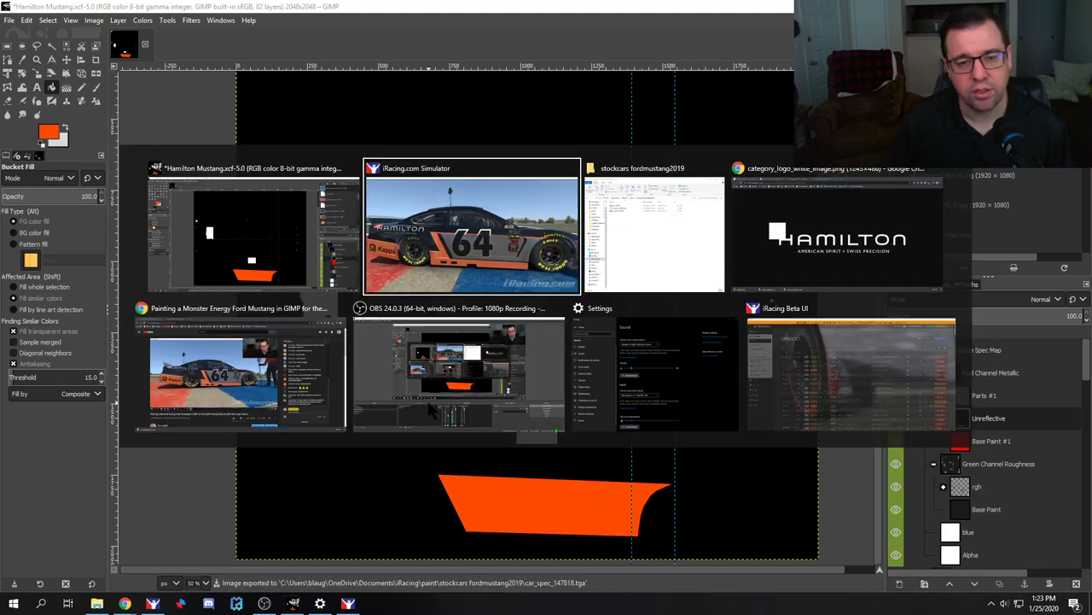
Step: Look over the reloaded #64 Mustang in iRacing, then return to the GIMP spec map
{"action": "key", "text": "ctrl+r"}
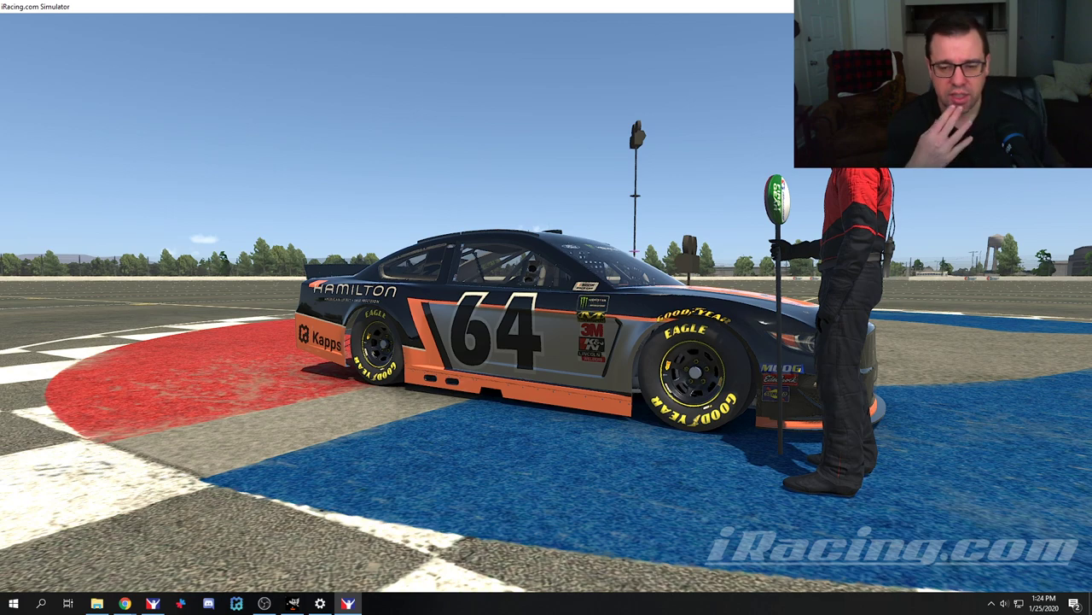
{"action": "key", "text": "alt+Tab"}
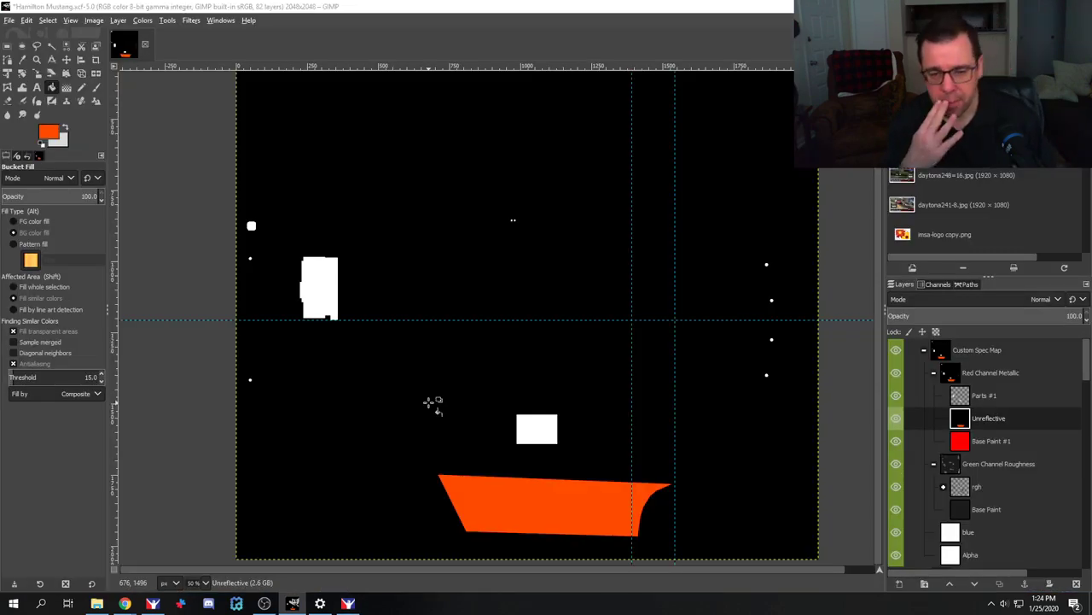
Step: Bring iRacing back up and inspect the Mustang's lower door panel reflections
{"action": "key", "text": "alt+Tab"}
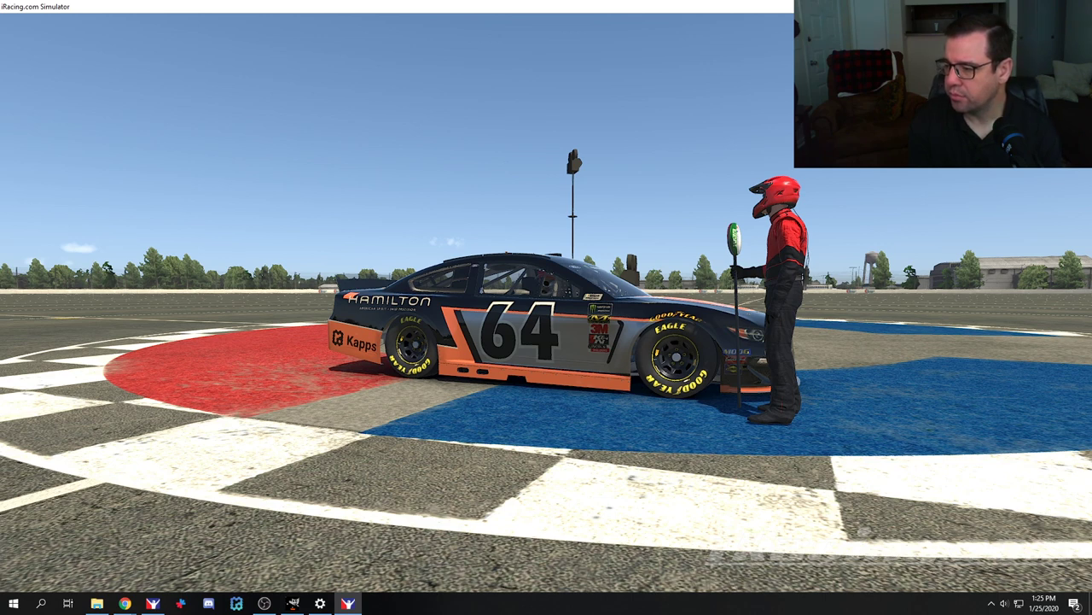
{"action": "mouse_move", "coordinate": [406, 397]}
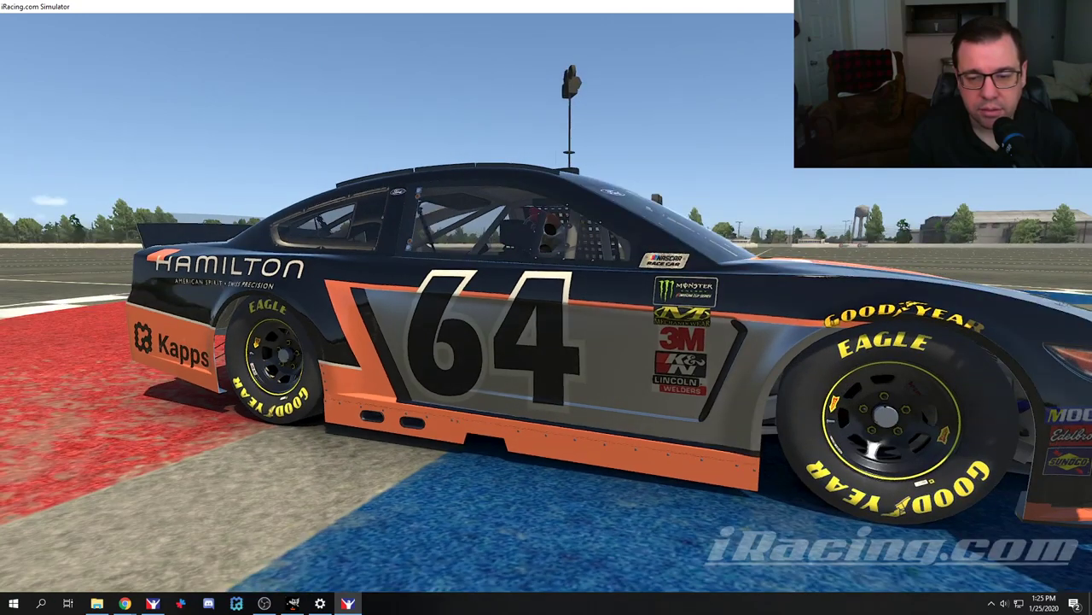
Step: Undo the orange fill and refill the door panel with pure red ff0000 (green 0)
{"action": "key", "text": "alt+Tab"}
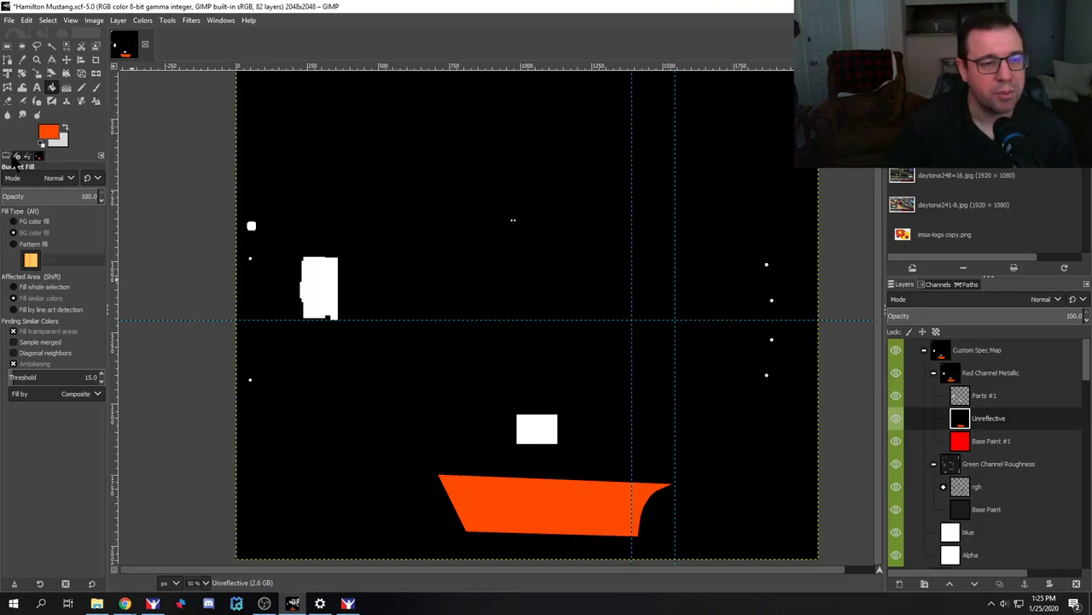
{"action": "left_click", "coordinate": [55, 134]}
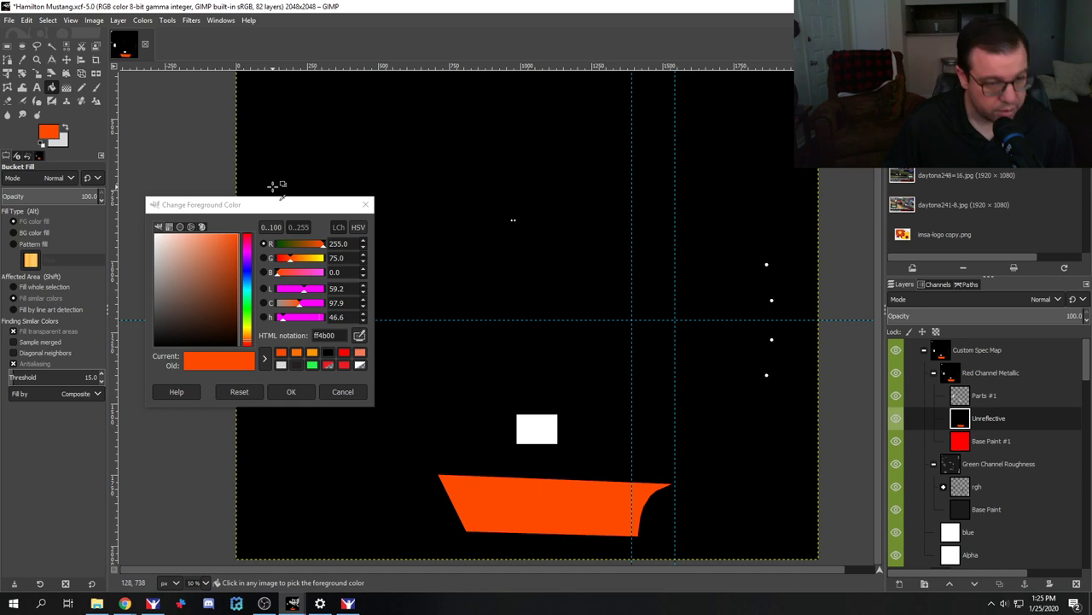
{"action": "key", "text": "ctrl+z"}
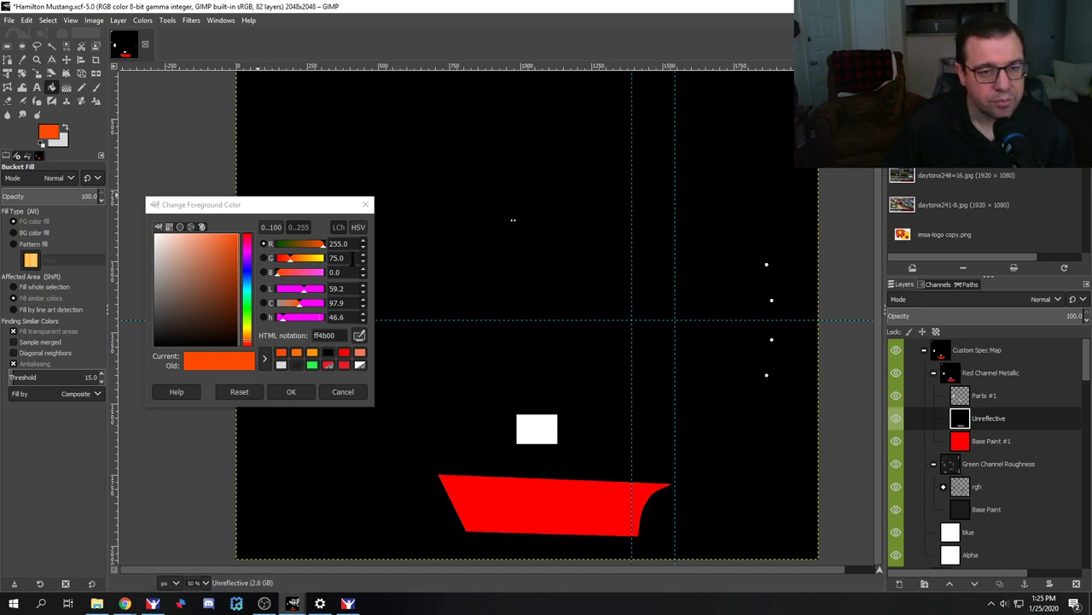
{"action": "left_click_drag", "start_coordinate": [295, 259], "coordinate": [291, 258]}
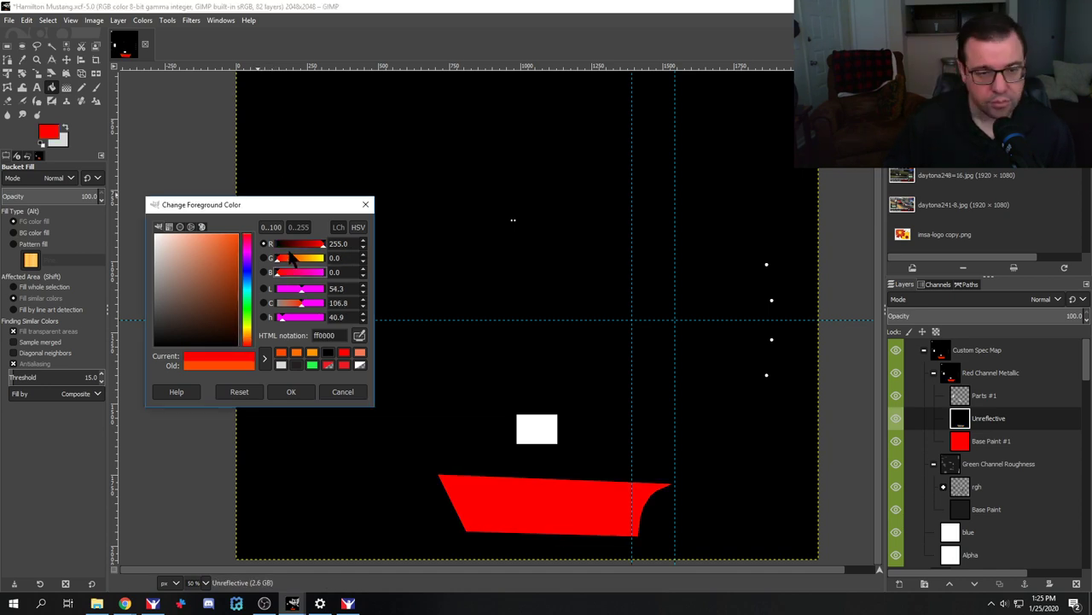
{"action": "left_click", "coordinate": [293, 393]}
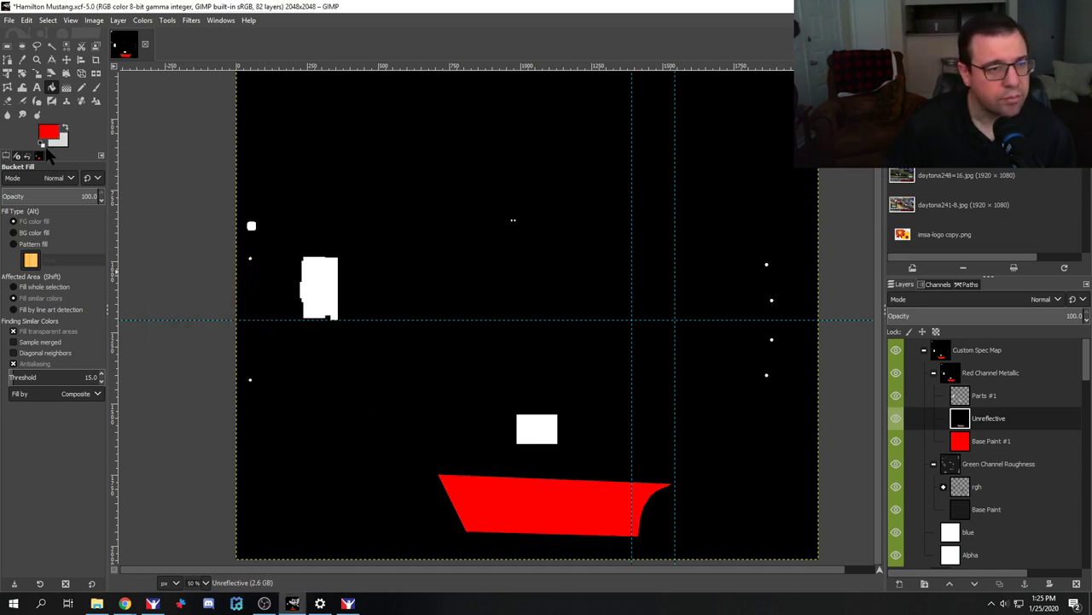
{"action": "left_click", "coordinate": [516, 485]}
{"action": "key", "text": "alt+Tab"}
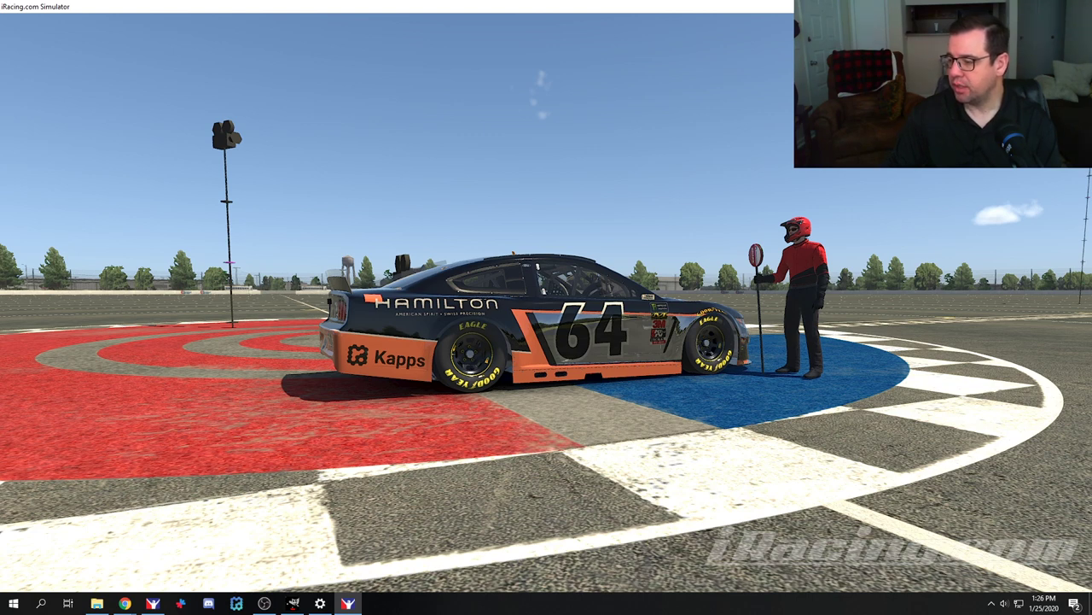
Step: View the car in iRacing with session controls showing, then go back to the GIMP spec map
{"action": "key", "text": "alt+Tab"}
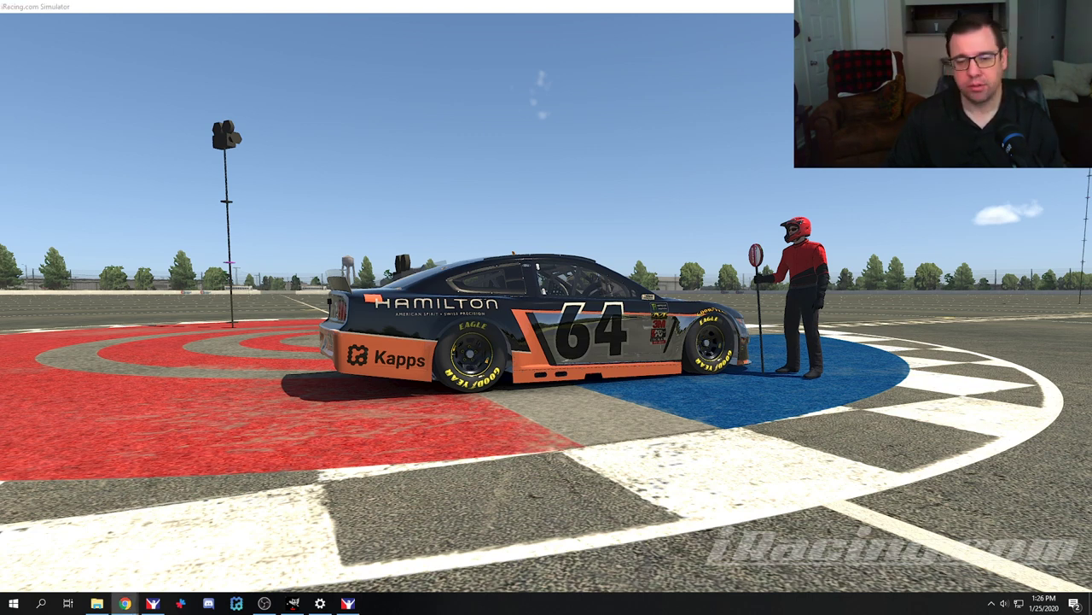
{"action": "key", "text": "alt+Tab"}
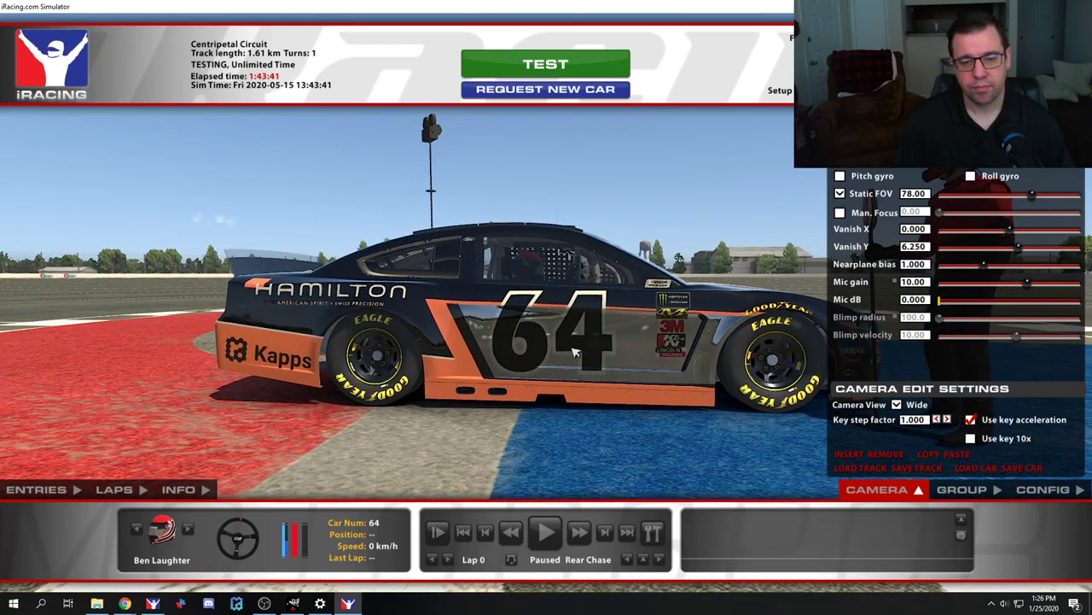
{"action": "key", "text": "alt+Tab"}
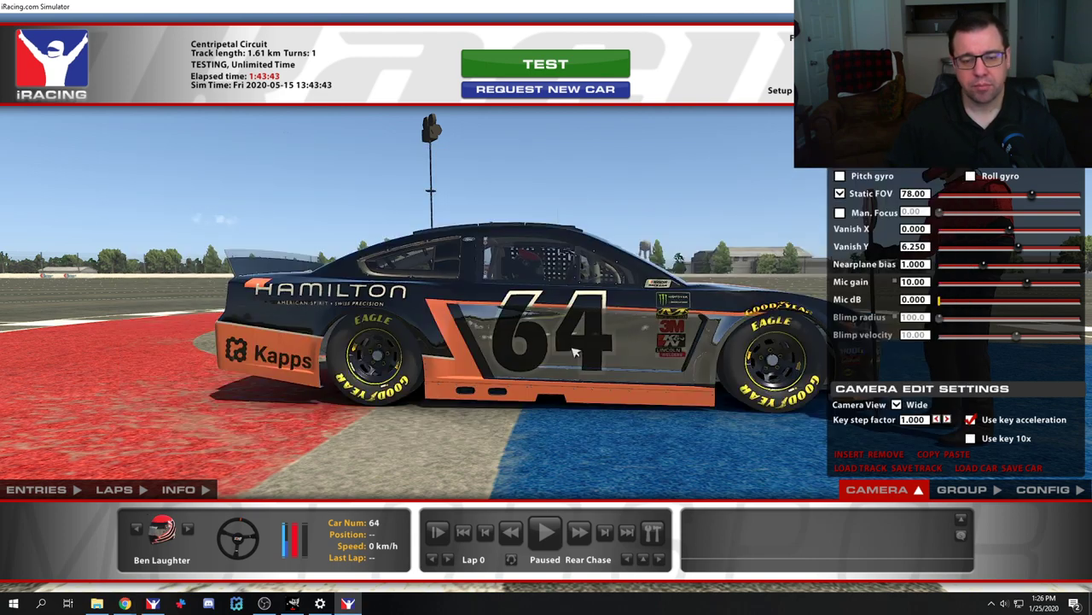
{"action": "key", "text": "alt+Tab"}
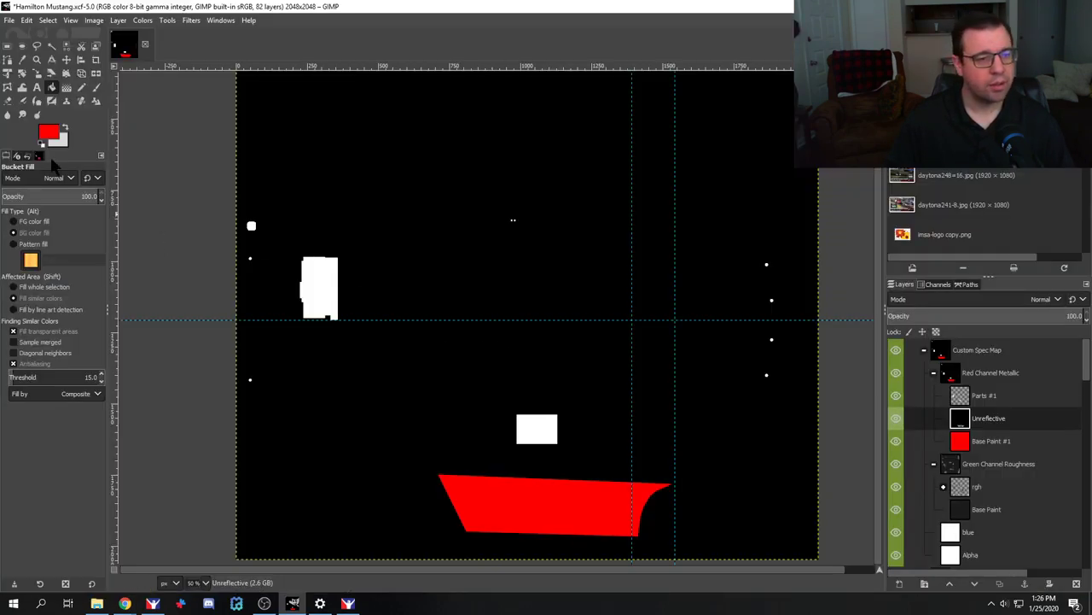
Step: Hide the Unreflective layer, export the all-red spec map and reload it in iRacing
{"action": "left_click", "coordinate": [896, 417]}
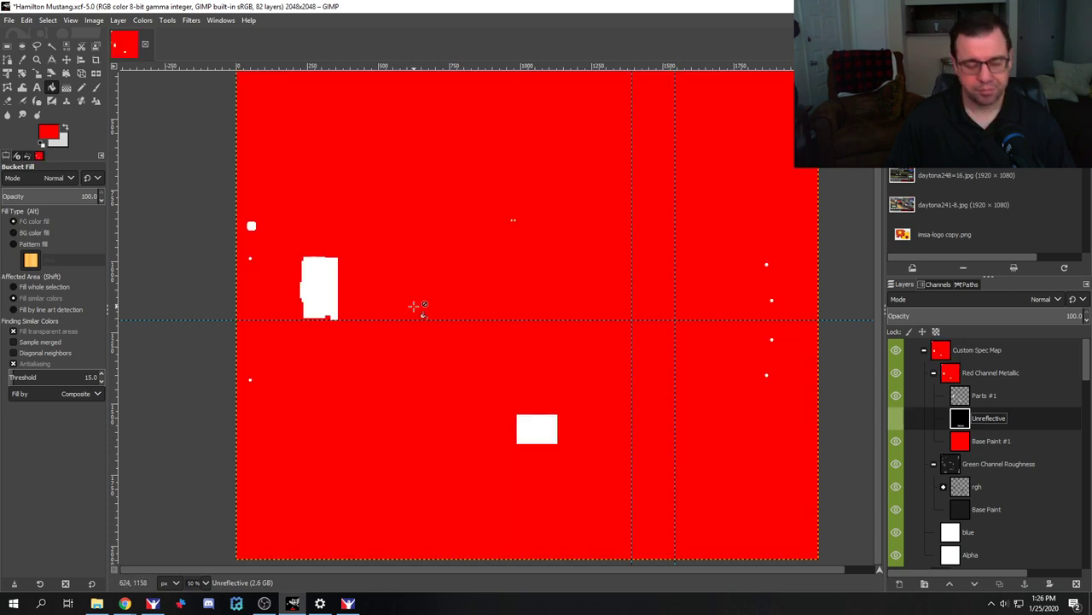
{"action": "key", "text": "ctrl+e"}
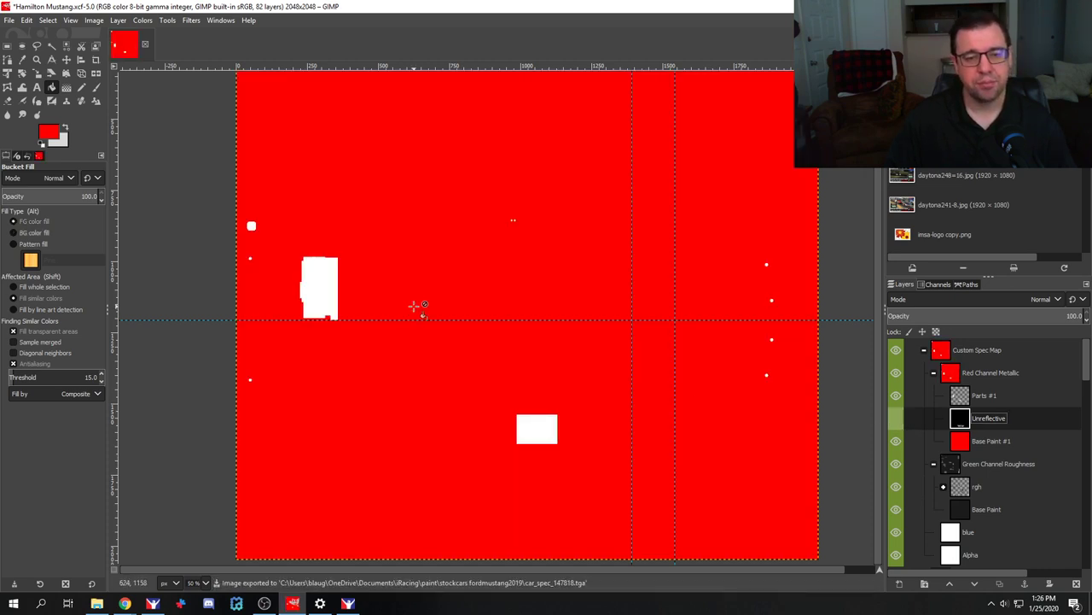
{"action": "key", "text": "alt+Tab"}
{"action": "key", "text": "ctrl+r"}
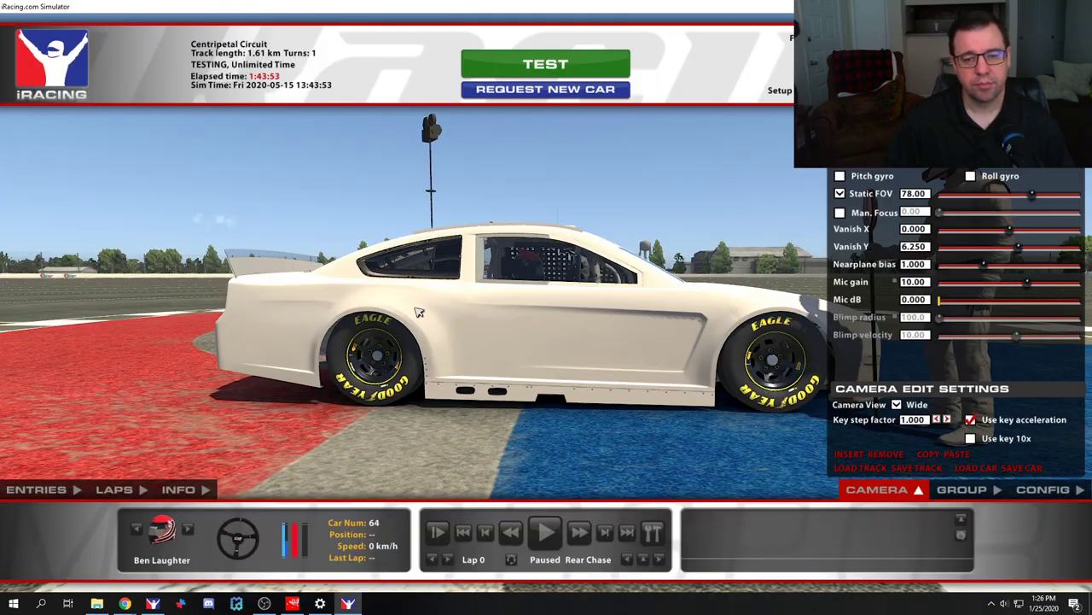